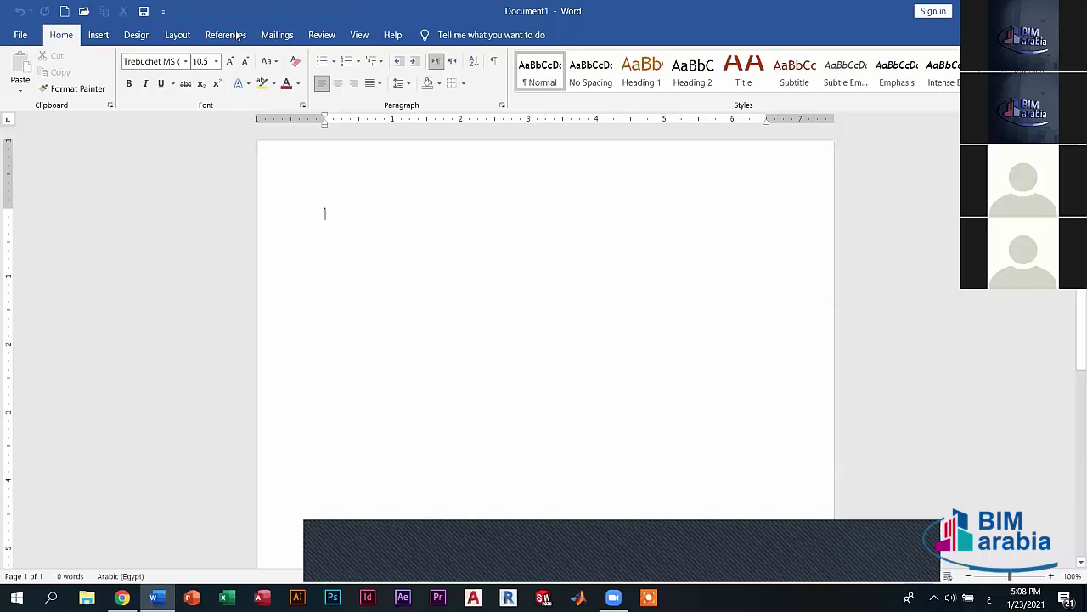
Cycle through the Mailings and References ribbon tabs, then focus and scroll the blank Document1 page.
{"action": "key", "text": "alt+m"}
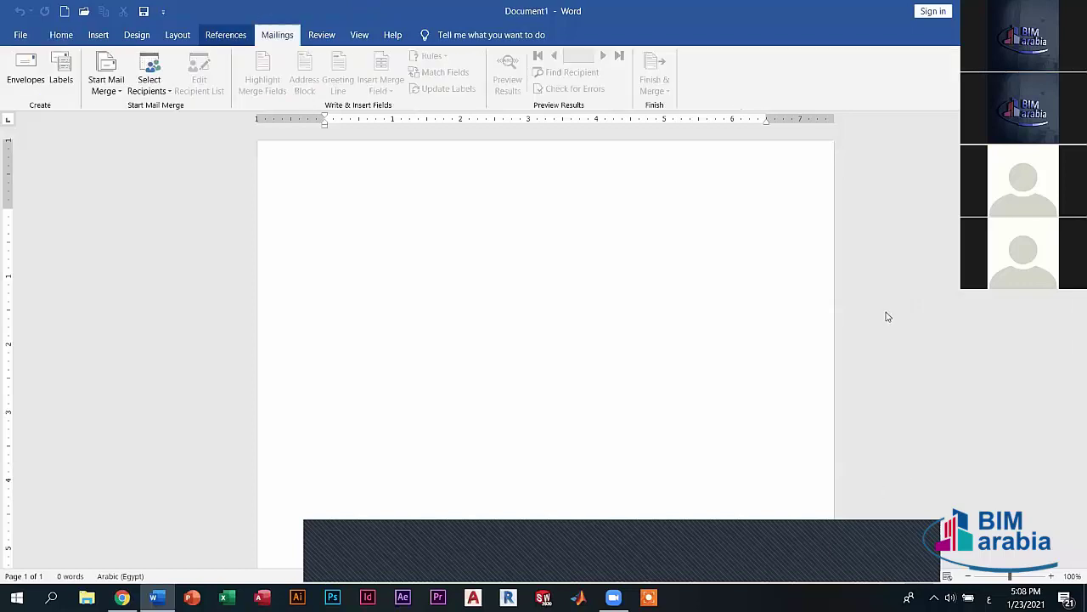
{"action": "key", "text": "alt+s"}
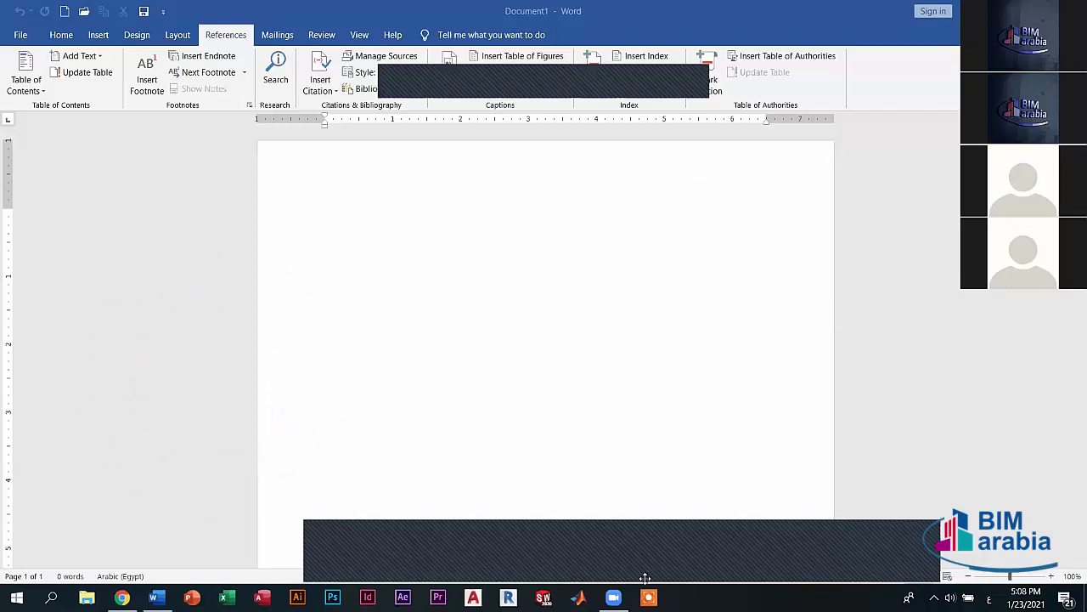
{"action": "left_click", "coordinate": [678, 316]}
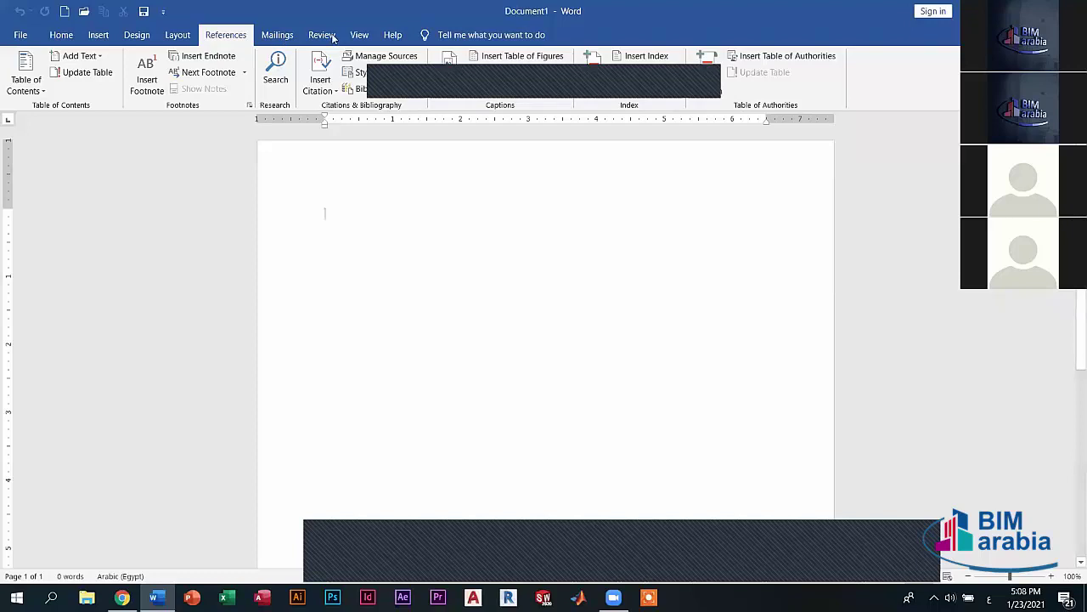
{"action": "scroll", "coordinate": [333, 38], "scroll_direction": "down", "scroll_amount": 1}
{"action": "scroll", "coordinate": [305, 38], "scroll_direction": "down", "scroll_amount": 2}
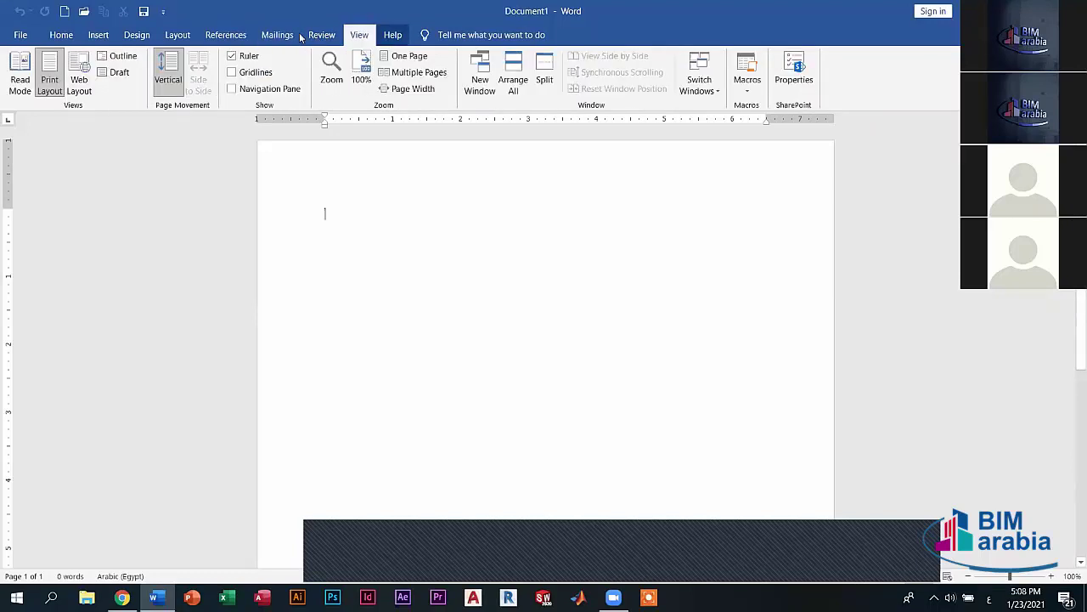
{"action": "scroll", "coordinate": [293, 36], "scroll_direction": "down", "scroll_amount": 1}
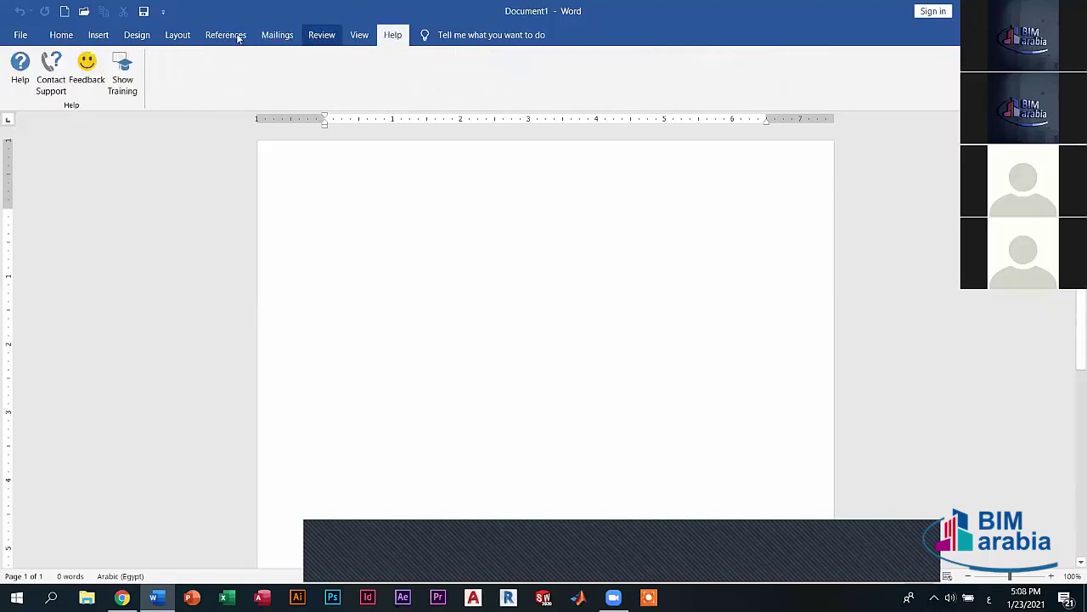
Scroll back up to the top of the empty Document1 page.
{"action": "scroll", "coordinate": [238, 36], "scroll_direction": "up", "scroll_amount": 2}
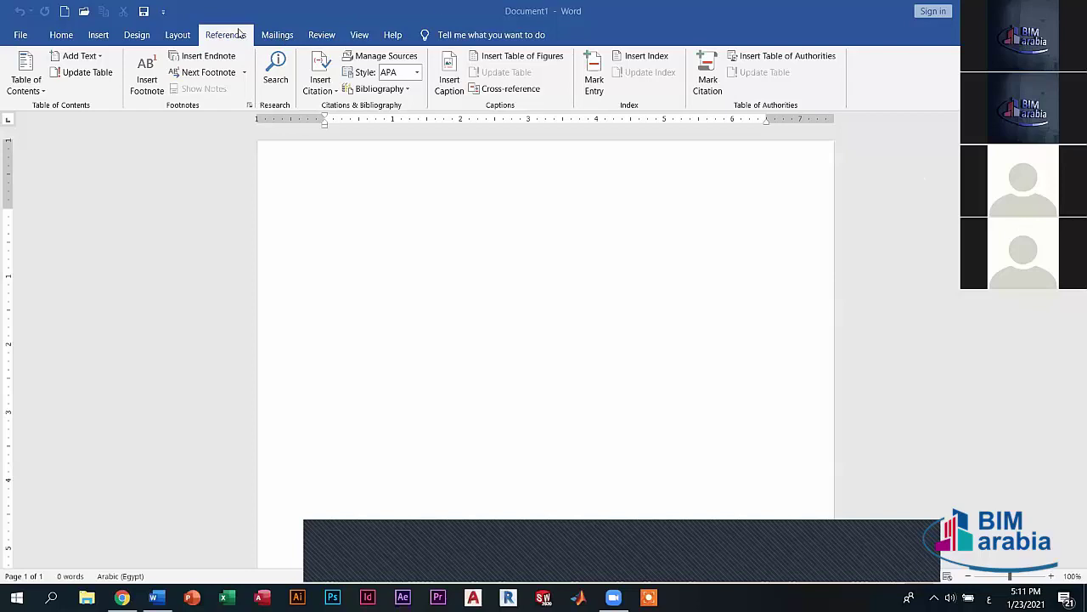
{"action": "key", "text": "alt+s"}
{"action": "mouse_move", "coordinate": [121, 597]}
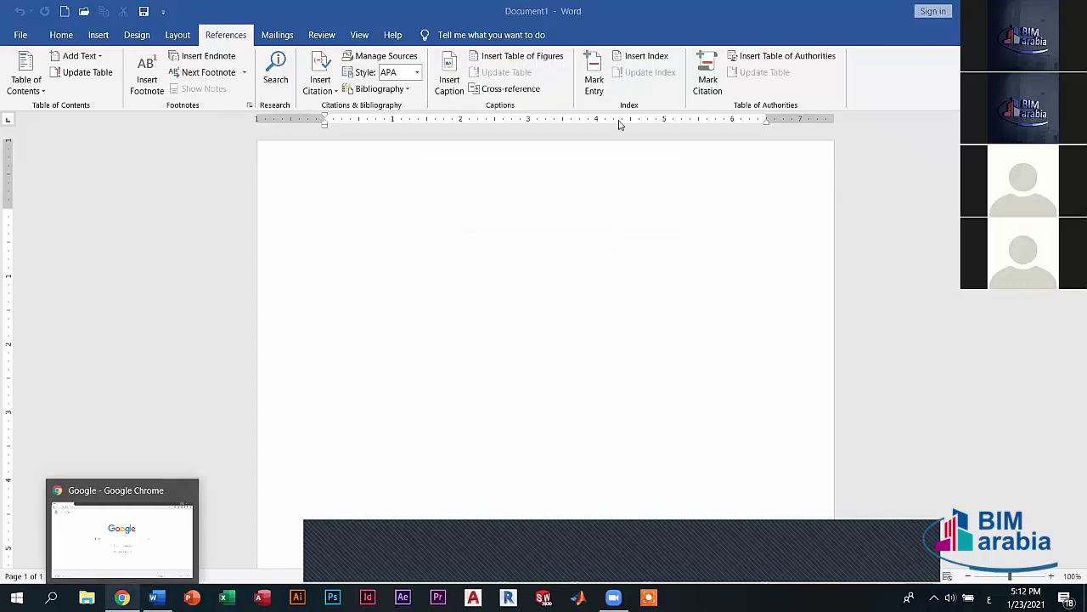
In the browser, search Google for 'تبريد وتكييف' using the first suggestion.
{"action": "key", "text": "alt+Tab"}
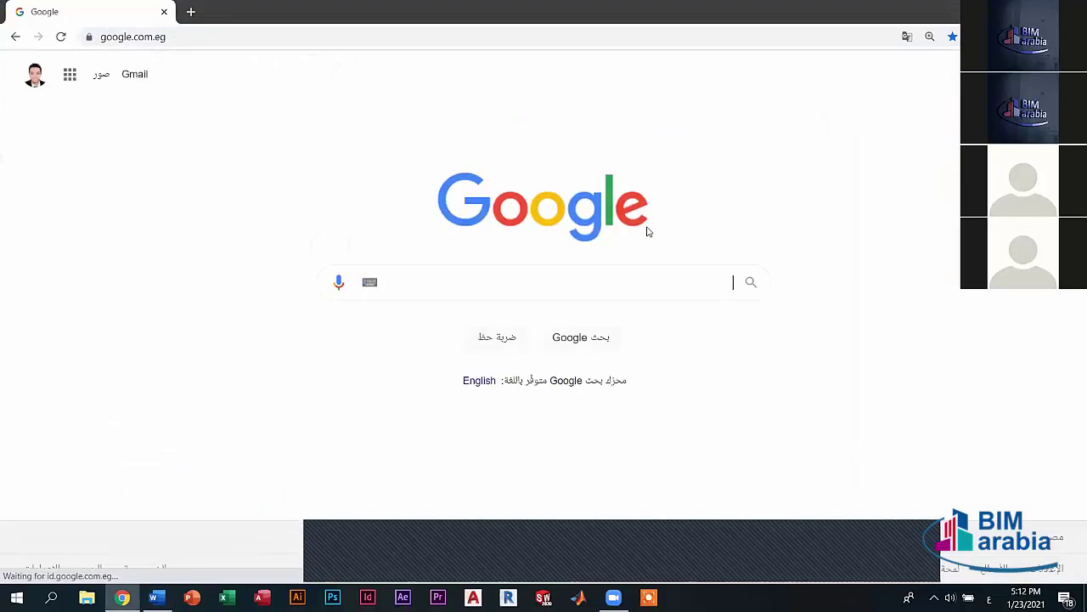
{"action": "type", "text": "ت"}
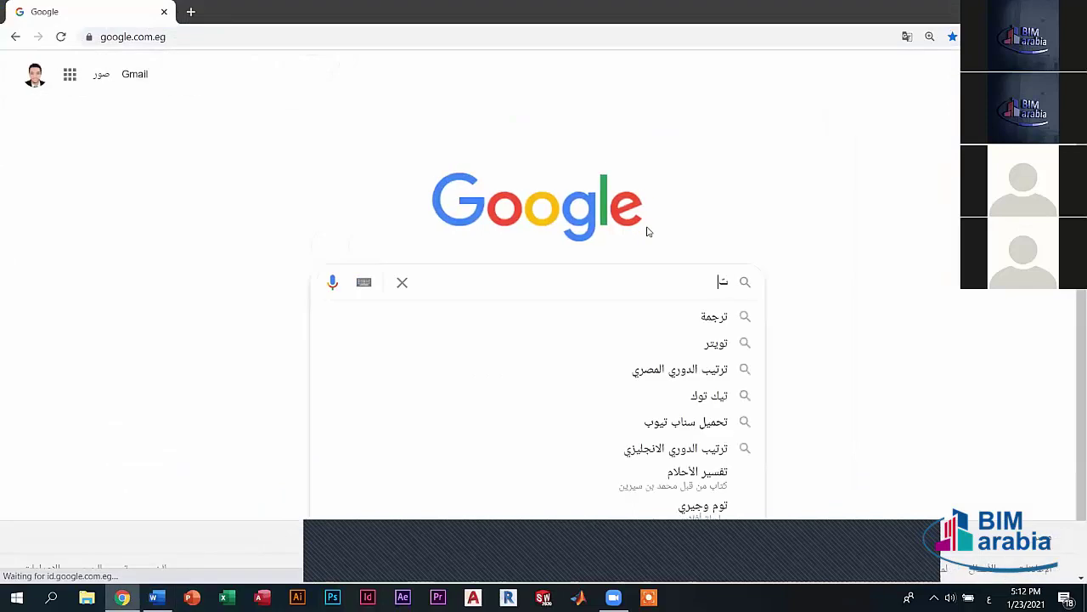
{"action": "type", "text": "بري"}
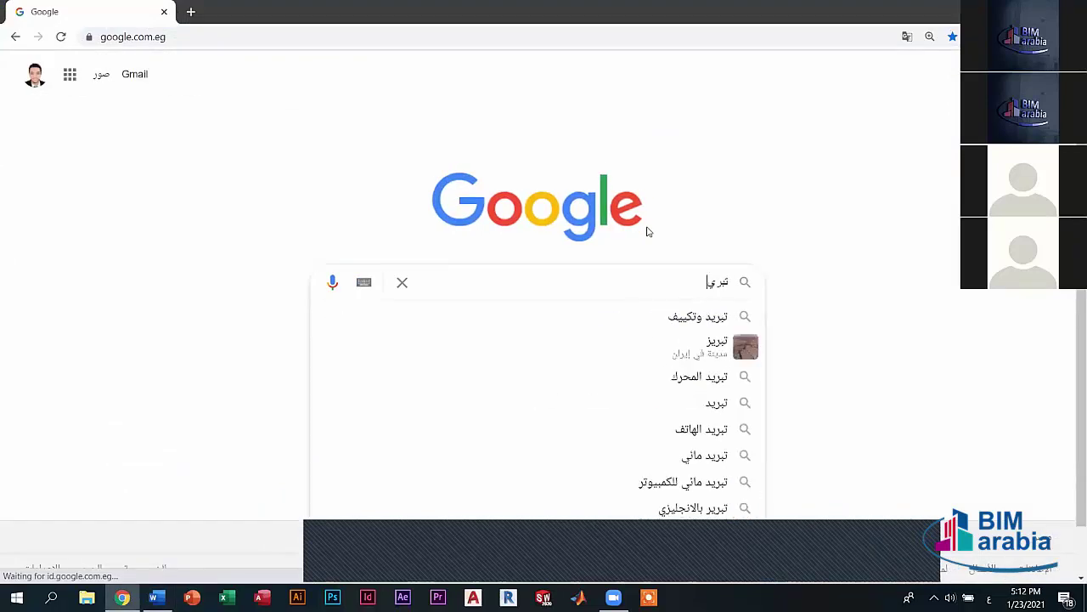
{"action": "key", "text": "Down"}
{"action": "key", "text": "Return"}
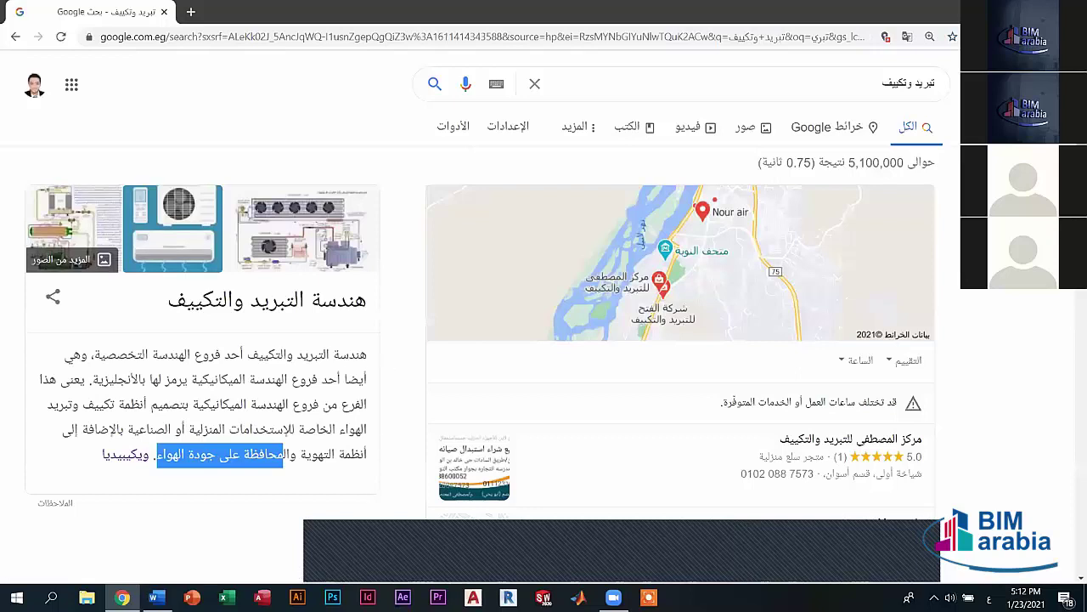
Copy the Arabic description paragraph from the results and return to Word.
{"action": "left_click_drag", "start_coordinate": [157, 455], "coordinate": [344, 357]}
{"action": "right_click", "coordinate": [344, 357]}
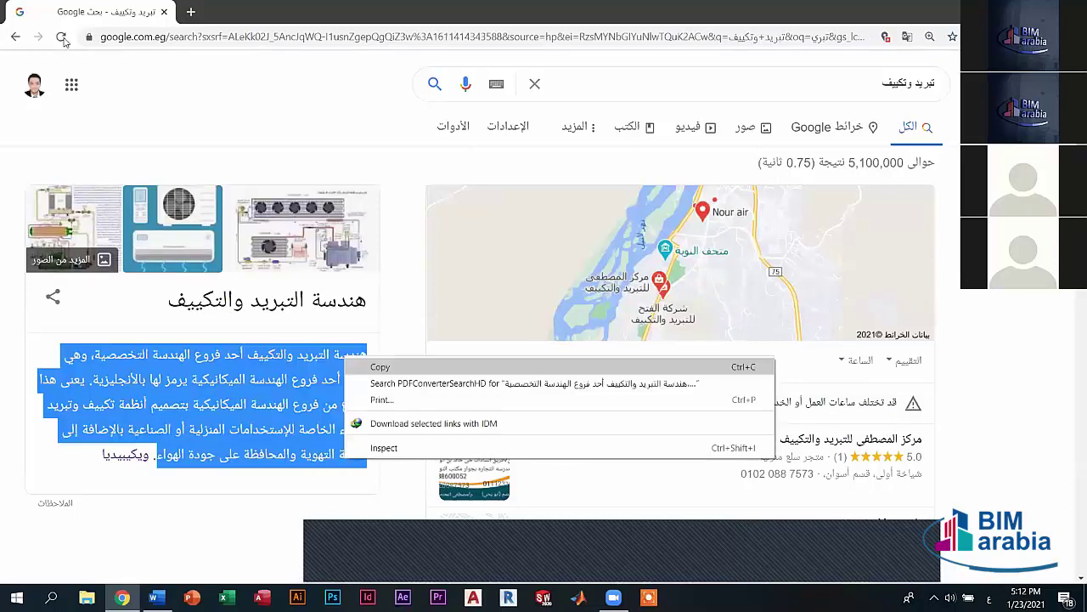
{"action": "key", "text": "alt+Tab"}
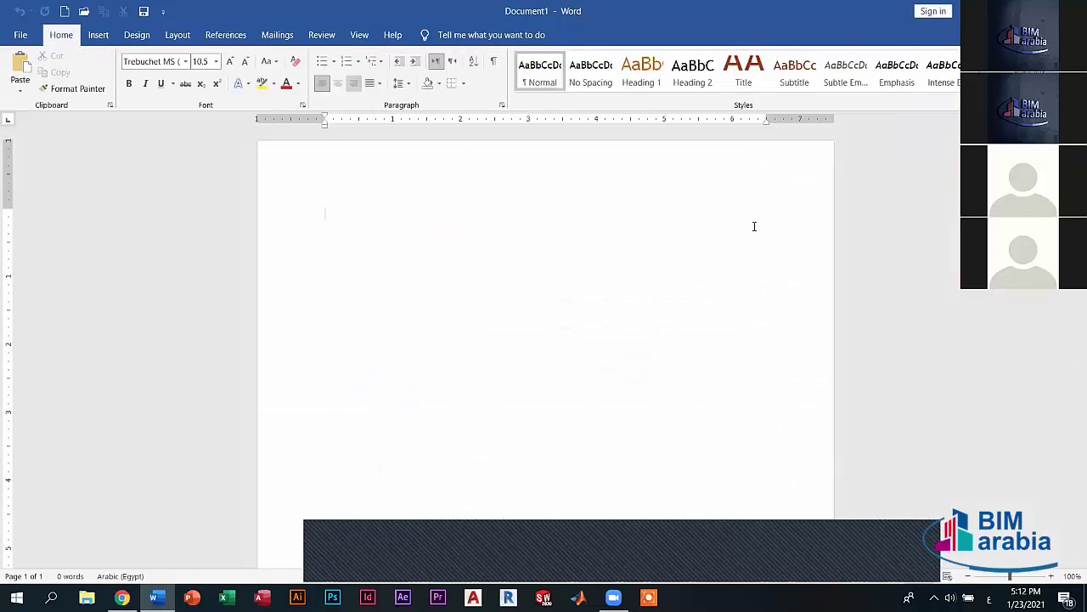
Paste the copied Arabic paragraph onto the blank page with Keep Source Formatting.
{"action": "right_click", "coordinate": [753, 226]}
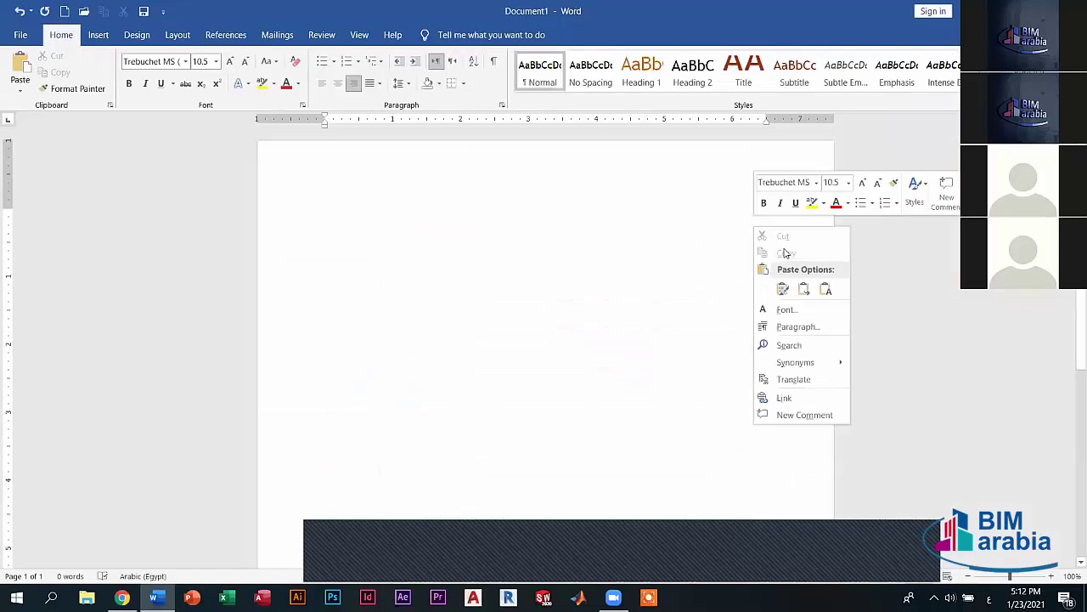
{"action": "left_click", "coordinate": [660, 207]}
{"action": "right_click", "coordinate": [767, 236]}
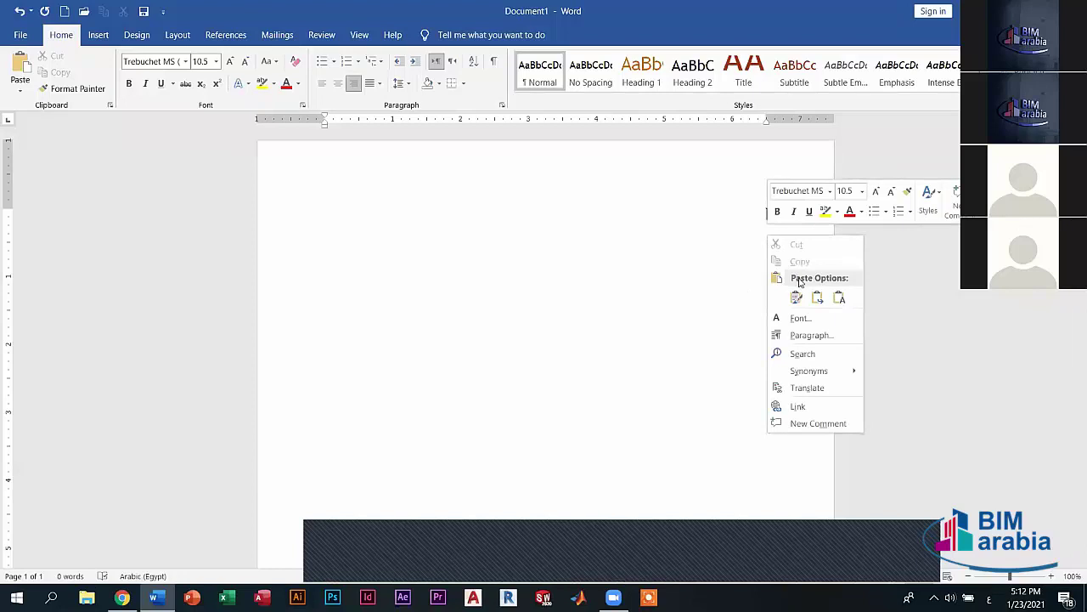
{"action": "left_click", "coordinate": [565, 218]}
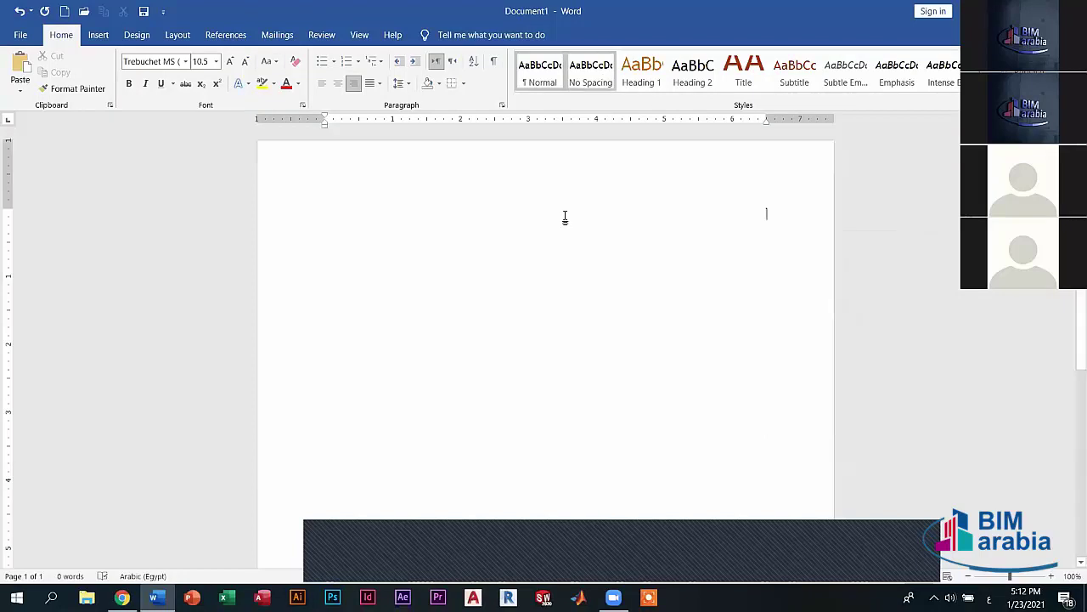
{"action": "right_click", "coordinate": [587, 231]}
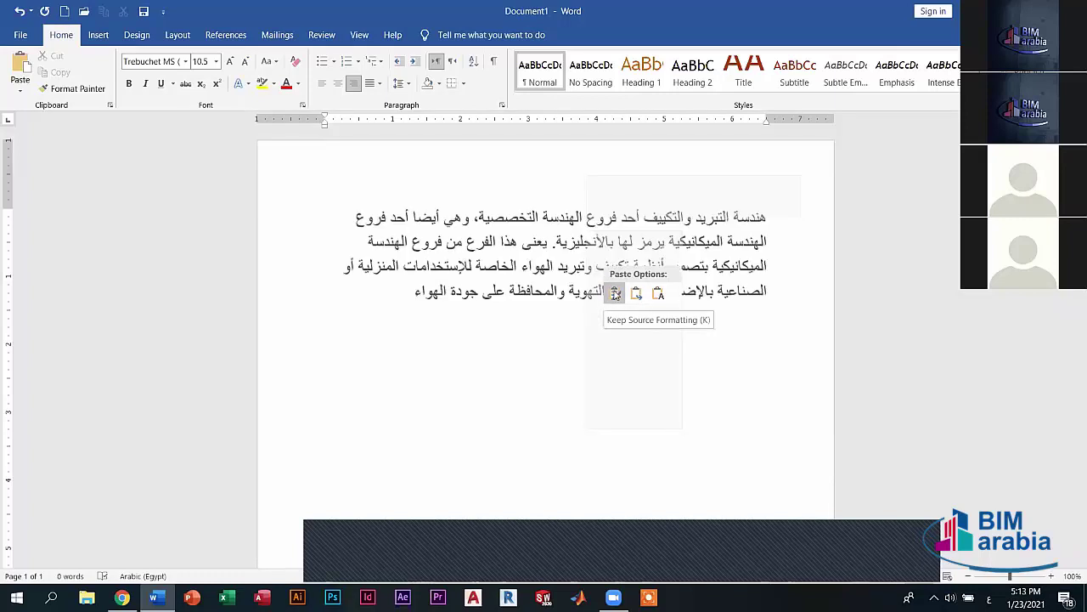
{"action": "left_click", "coordinate": [615, 293]}
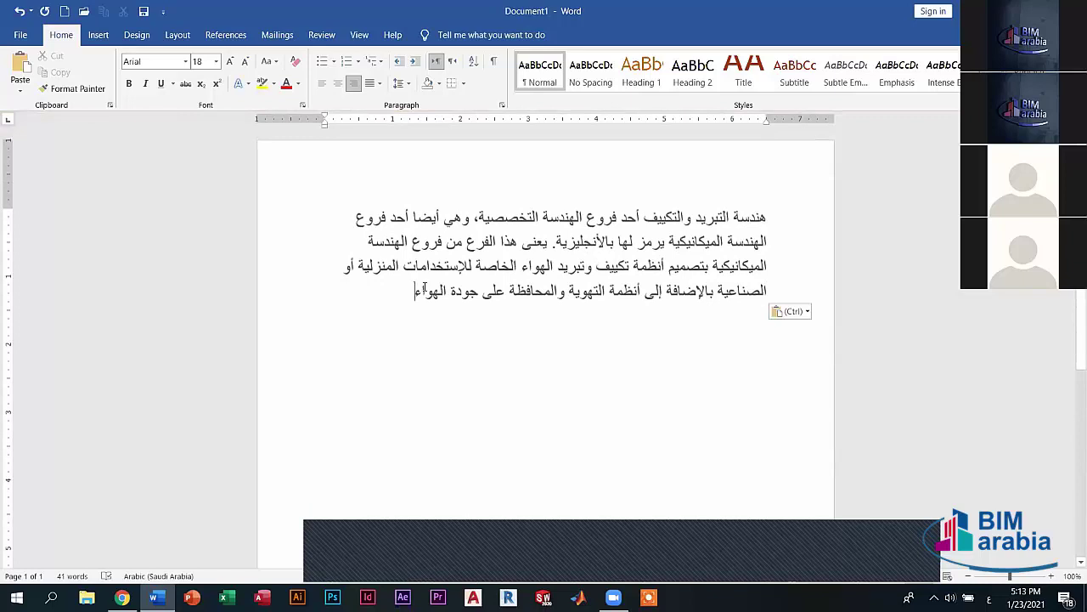
Try the Merge Formatting and Keep Text Only pastes, ending with the original Arial 18 formatting.
{"action": "key", "text": "ctrl+z"}
{"action": "right_click", "coordinate": [542, 250]}
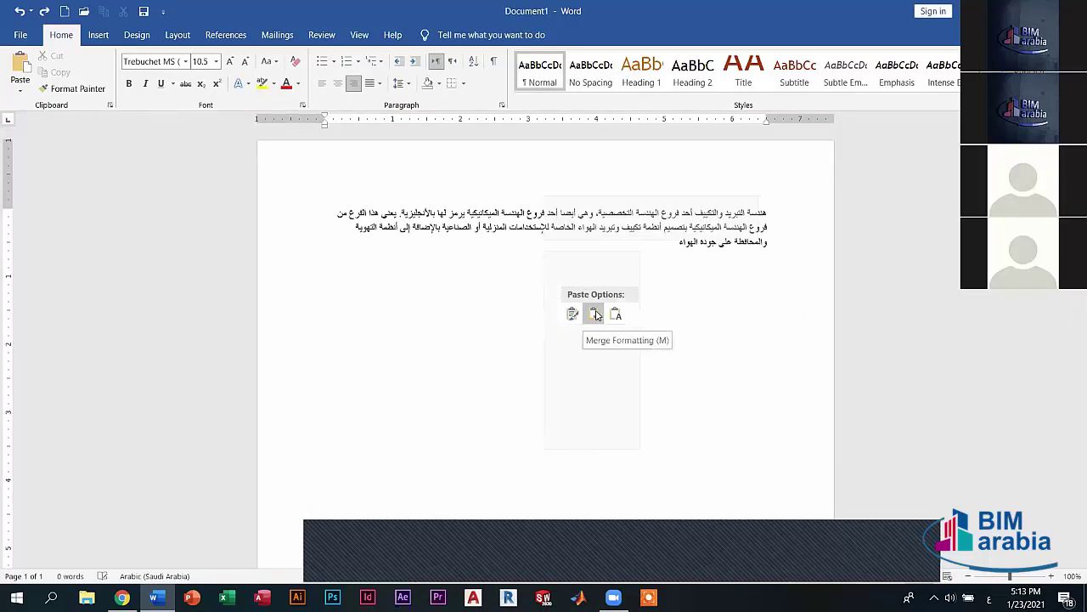
{"action": "left_click", "coordinate": [594, 314]}
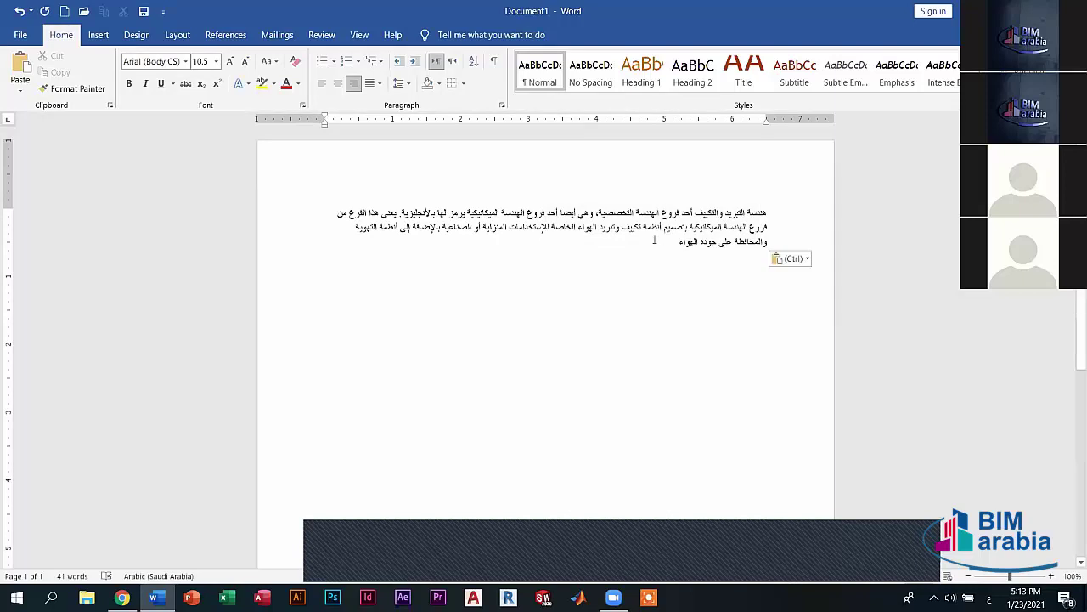
{"action": "key", "text": "ctrl+z"}
{"action": "right_click", "coordinate": [676, 237]}
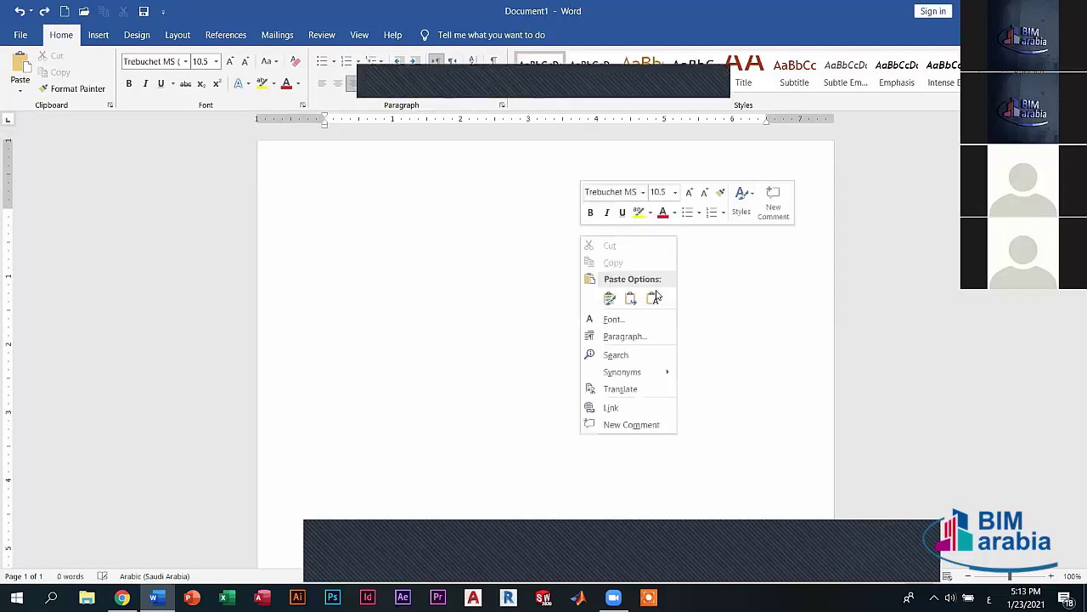
{"action": "left_click", "coordinate": [652, 299]}
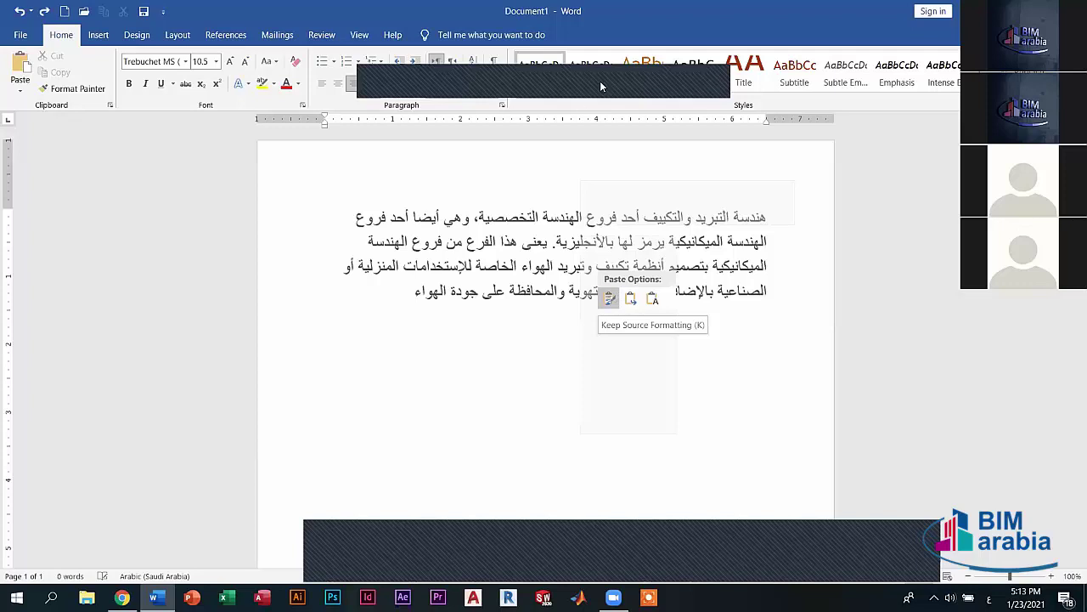
{"action": "key", "text": "Escape"}
{"action": "key", "text": "Escape"}
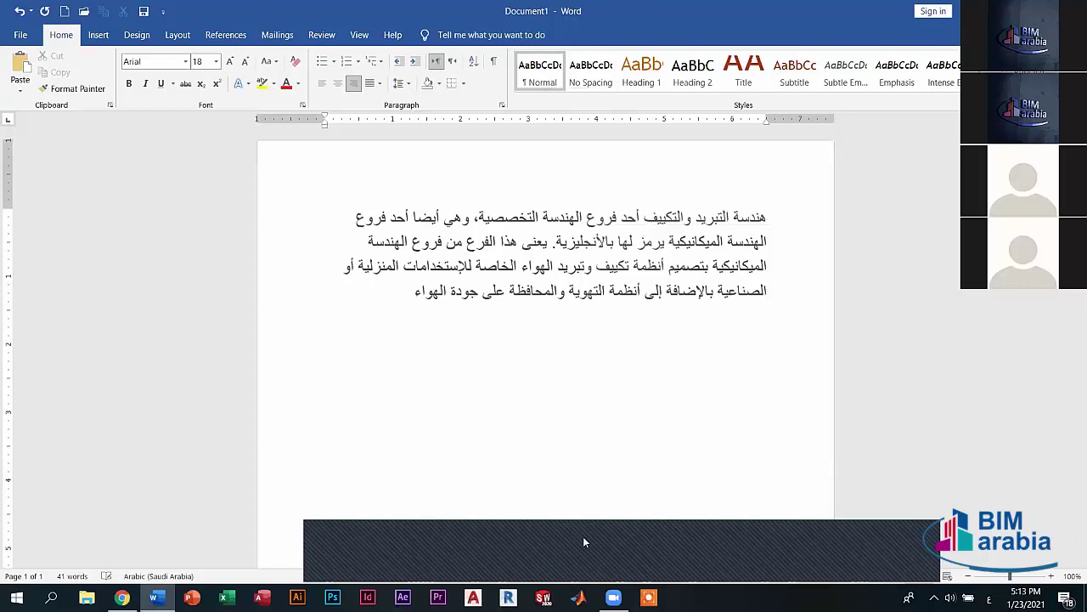
Paste the paragraph again with source formatting, try Merge Formatting on it, then restore the original formatting.
{"action": "right_click", "coordinate": [597, 179]}
{"action": "left_click", "coordinate": [636, 295]}
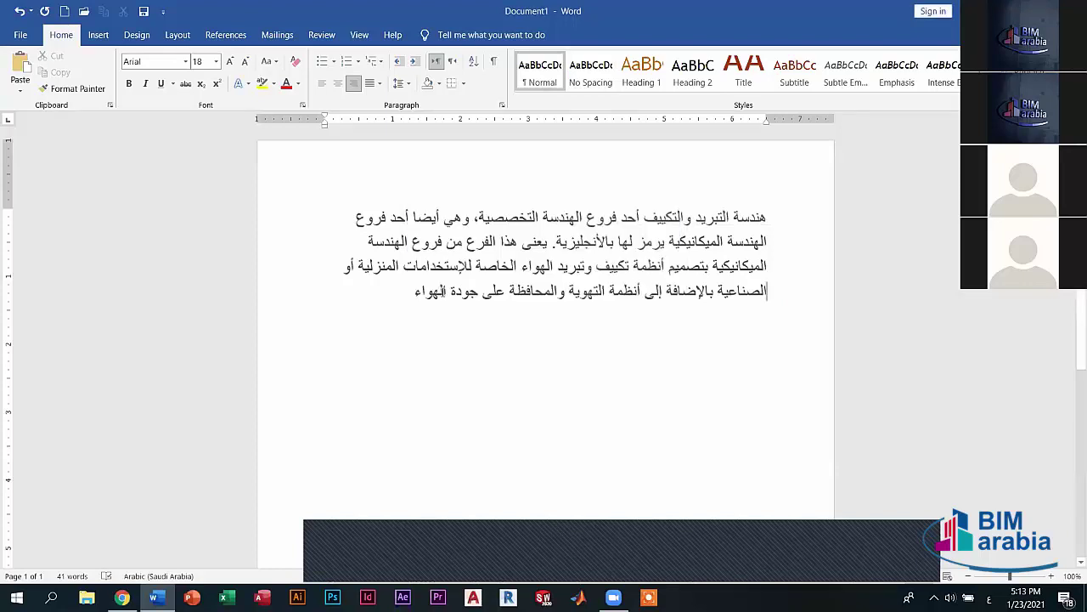
{"action": "key", "text": "ctrl+a"}
{"action": "key", "text": "super+c"}
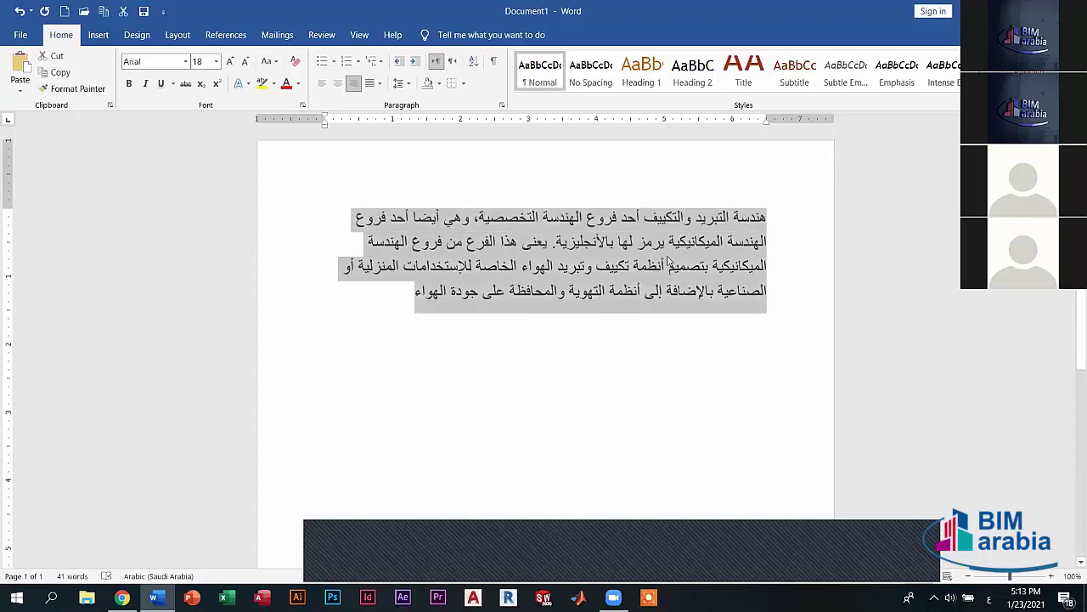
{"action": "right_click", "coordinate": [623, 347]}
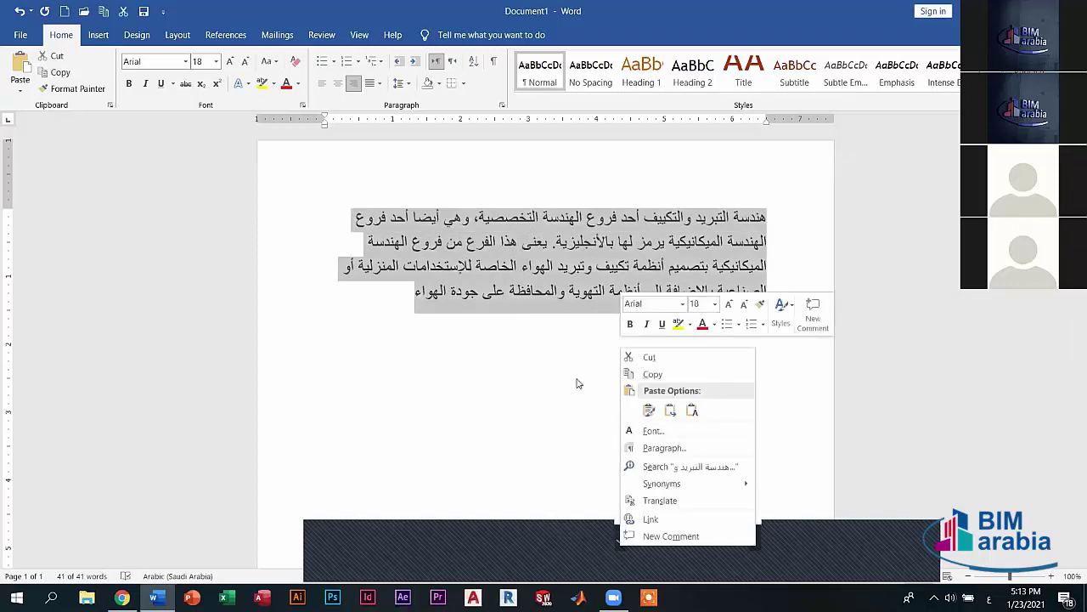
{"action": "right_click", "coordinate": [562, 341]}
{"action": "right_click", "coordinate": [560, 339]}
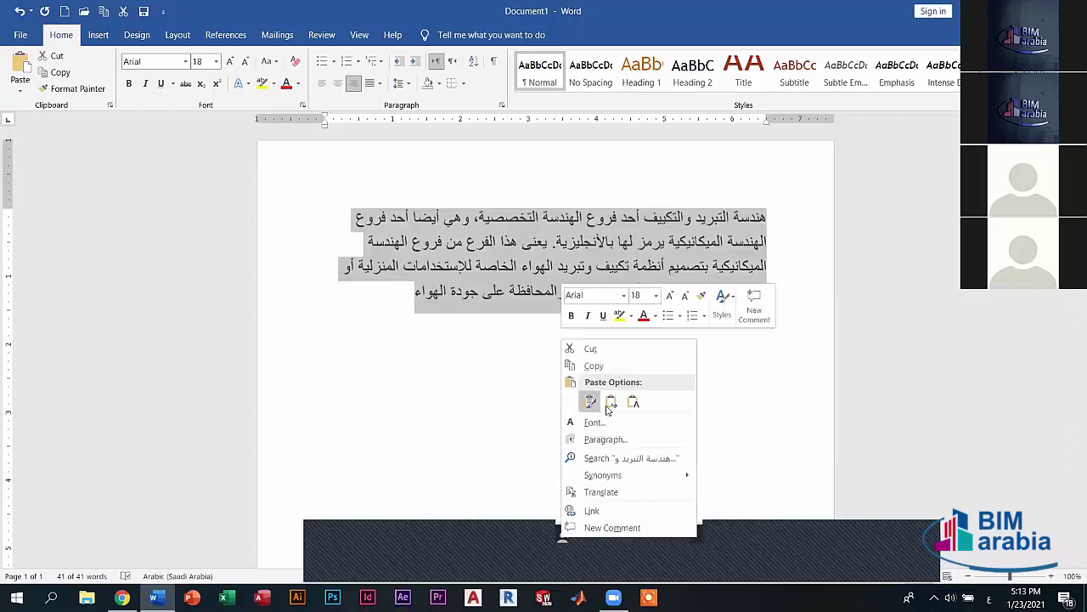
{"action": "left_click", "coordinate": [611, 402]}
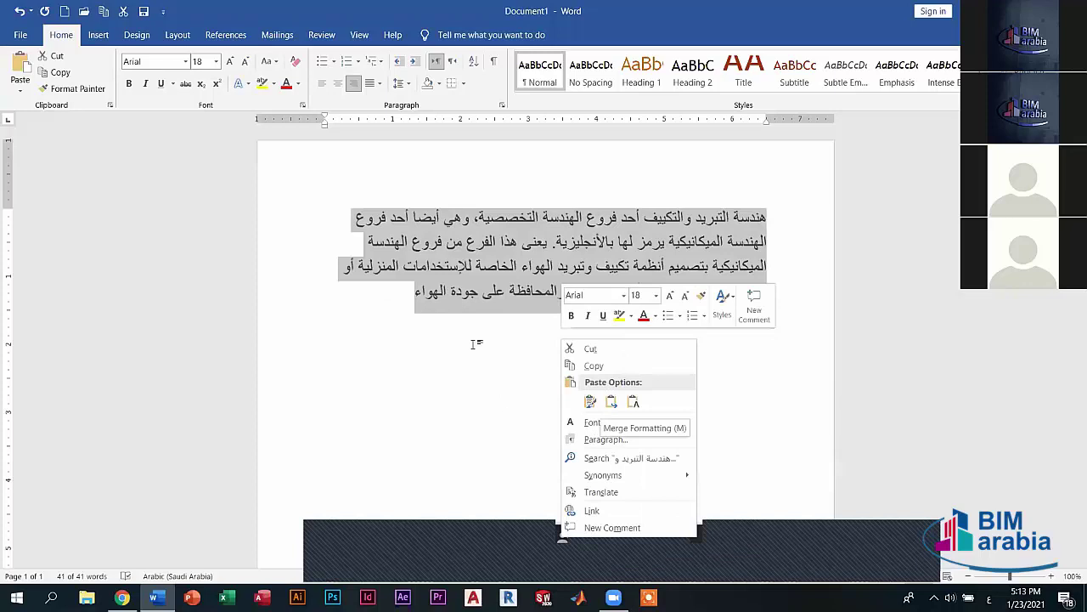
{"action": "key", "text": "k"}
Below it, paste the paragraph once as plain text and once with its large source formatting, then select the text.
{"action": "left_click", "coordinate": [606, 330]}
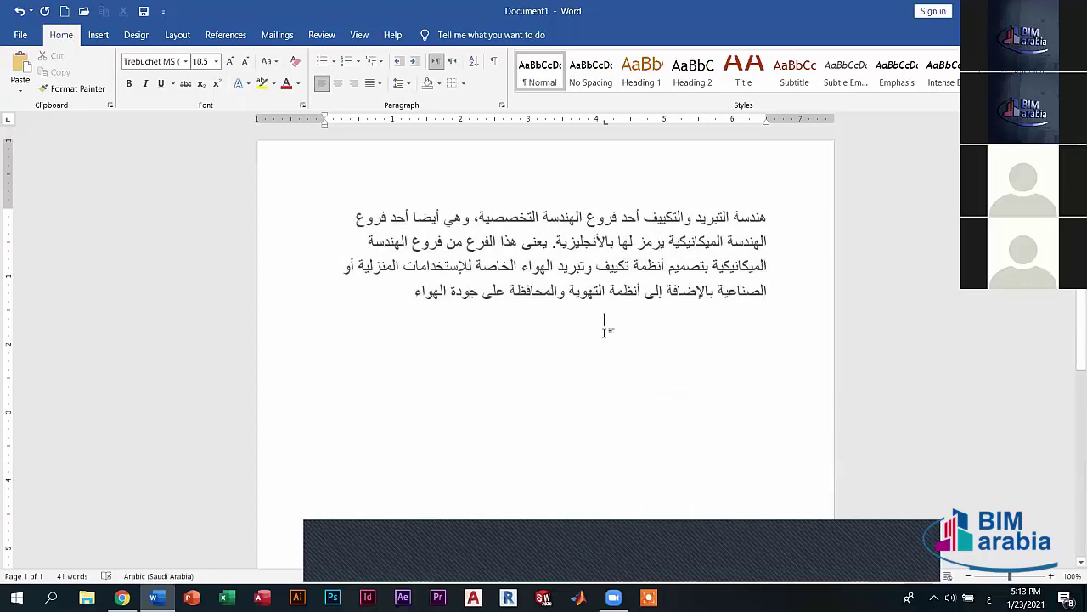
{"action": "right_click", "coordinate": [616, 335]}
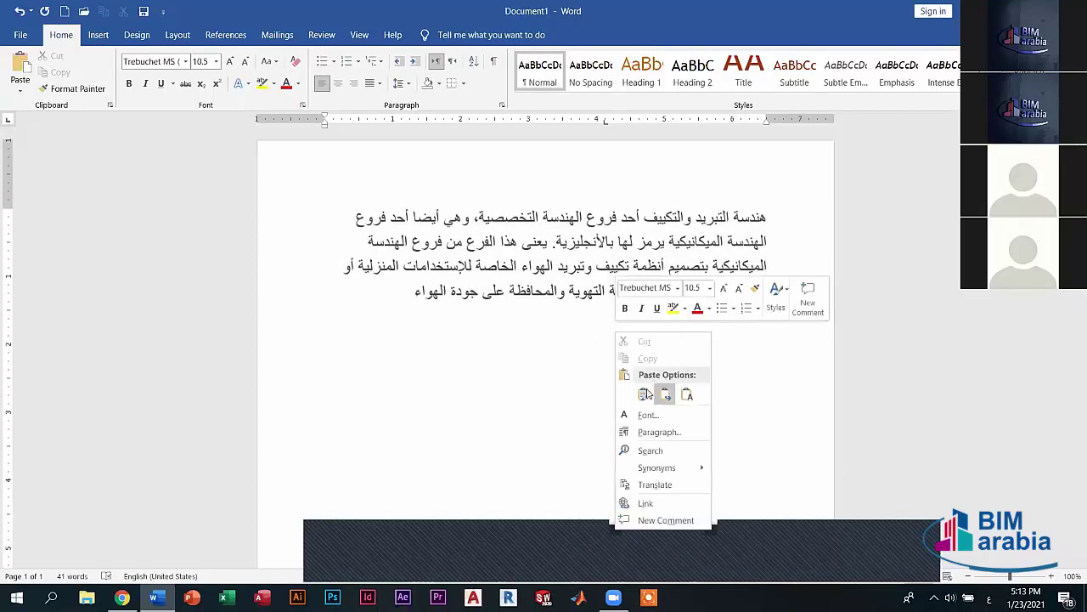
{"action": "left_click", "coordinate": [671, 397]}
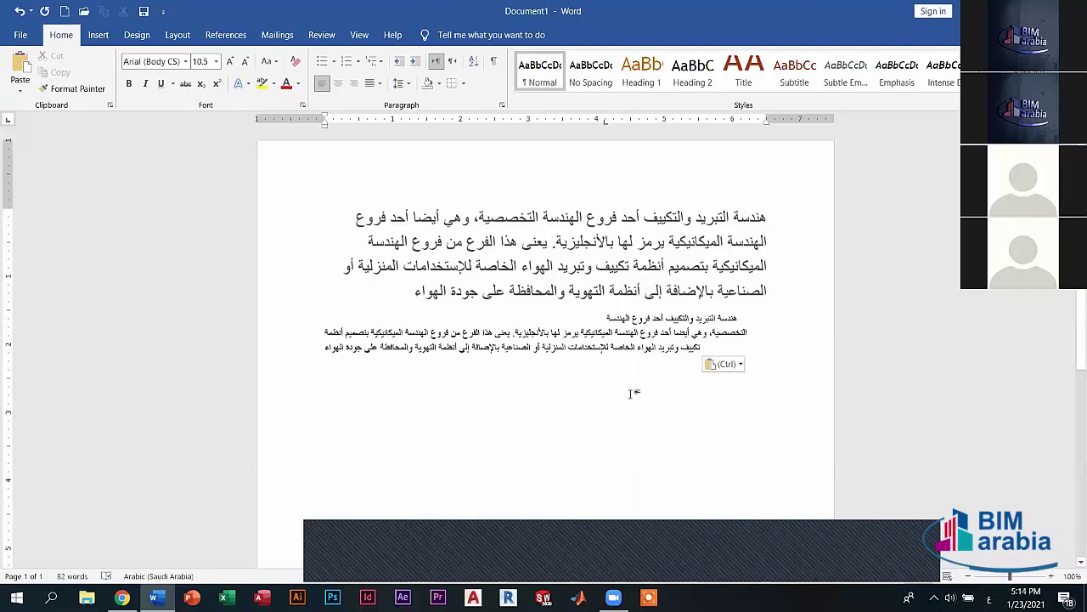
{"action": "right_click", "coordinate": [633, 401]}
{"action": "left_click", "coordinate": [656, 260]}
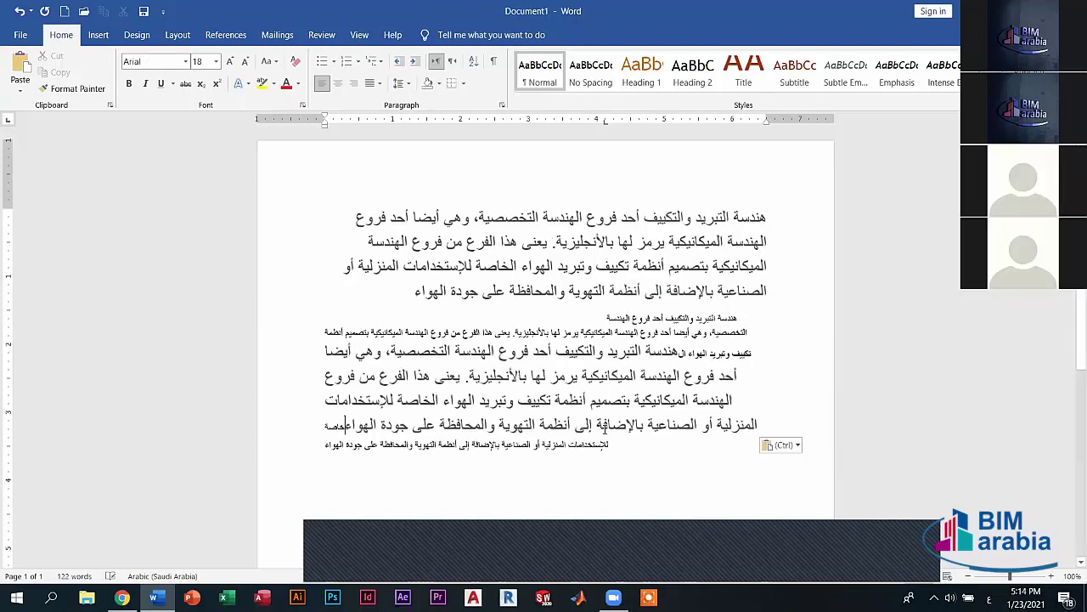
{"action": "right_click", "coordinate": [604, 435]}
{"action": "left_click", "coordinate": [592, 433]}
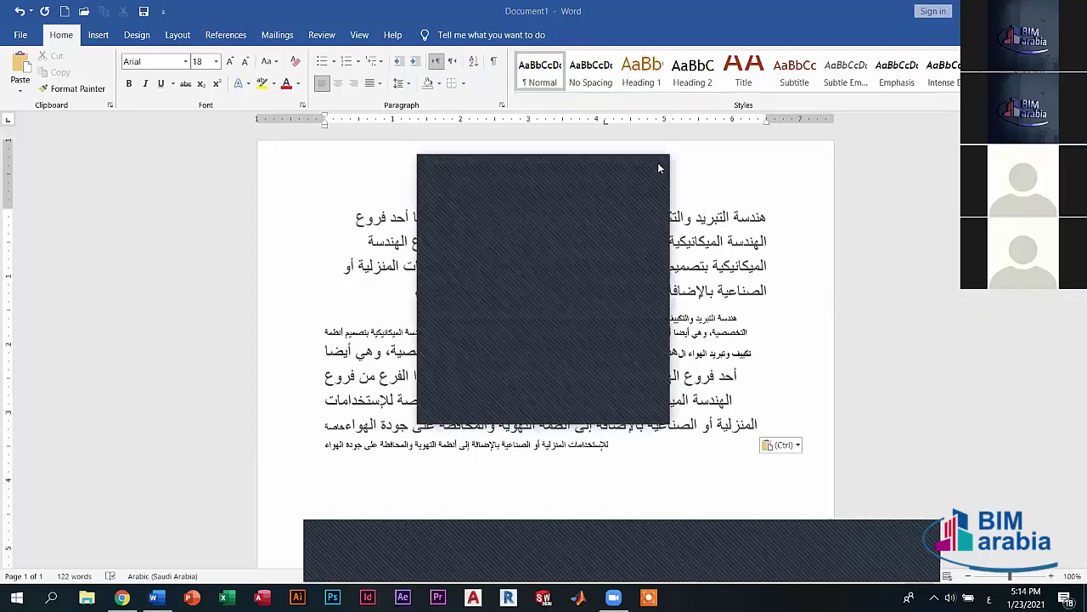
{"action": "scroll", "coordinate": [637, 289], "scroll_direction": "down", "scroll_amount": 3}
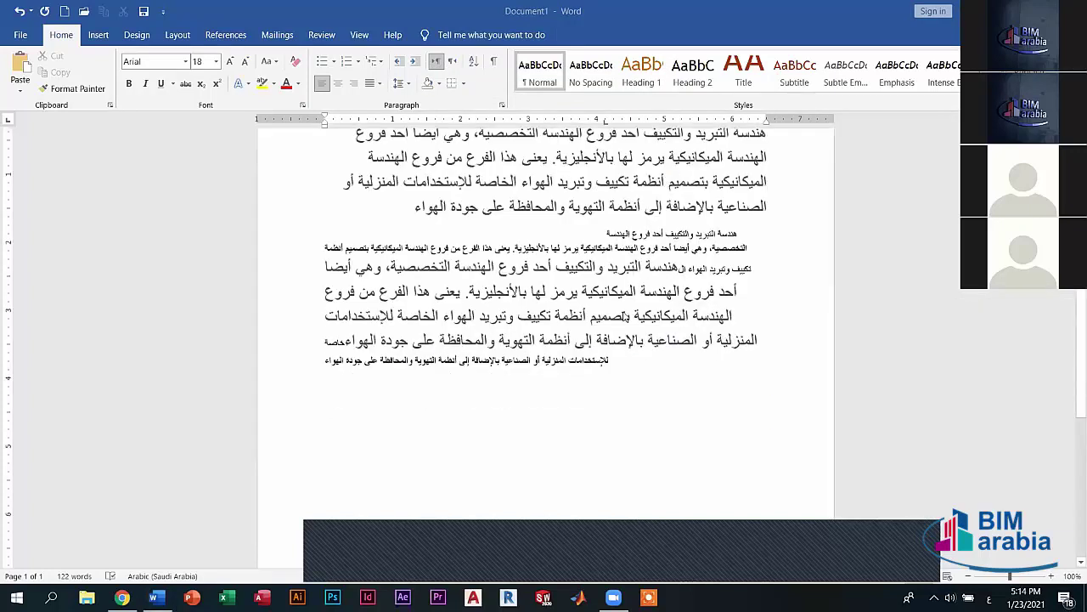
{"action": "left_click_drag", "start_coordinate": [326, 310], "coordinate": [785, 214]}
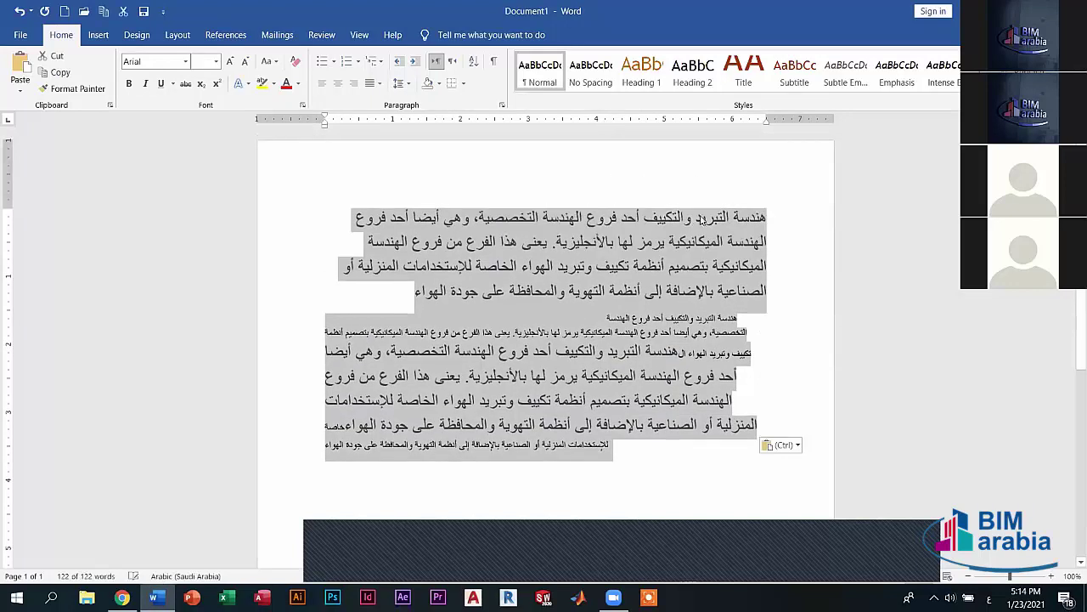
Delete all the selected text, then open the Search lookup pane from the page's context menu.
{"action": "key", "text": "Delete"}
{"action": "right_click", "coordinate": [528, 234]}
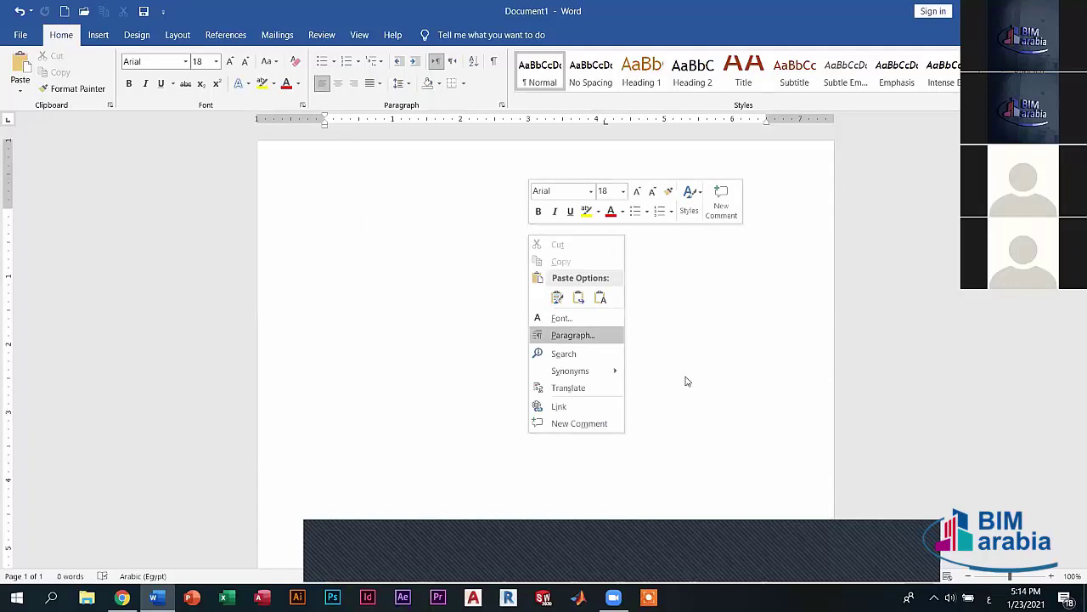
{"action": "left_click", "coordinate": [601, 355]}
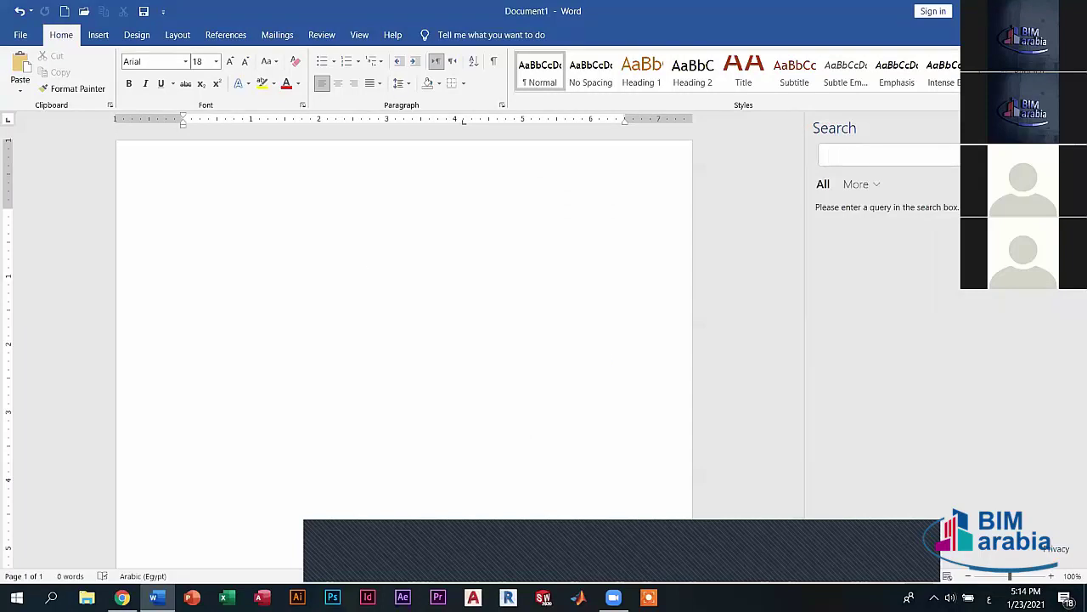
{"action": "left_click", "coordinate": [1072, 127]}
{"action": "right_click", "coordinate": [553, 250]}
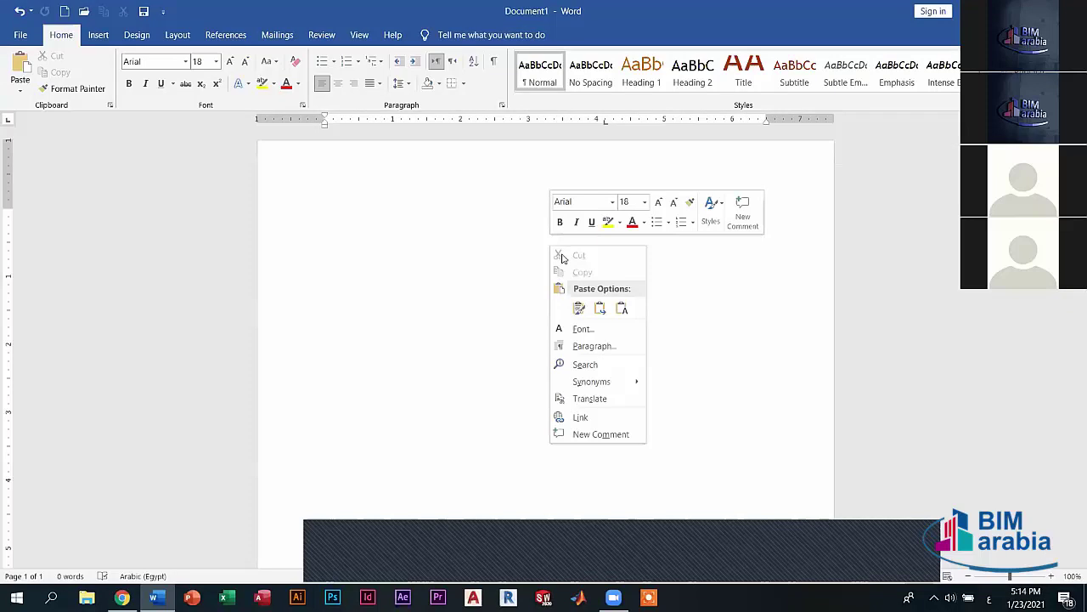
{"action": "left_click", "coordinate": [585, 364]}
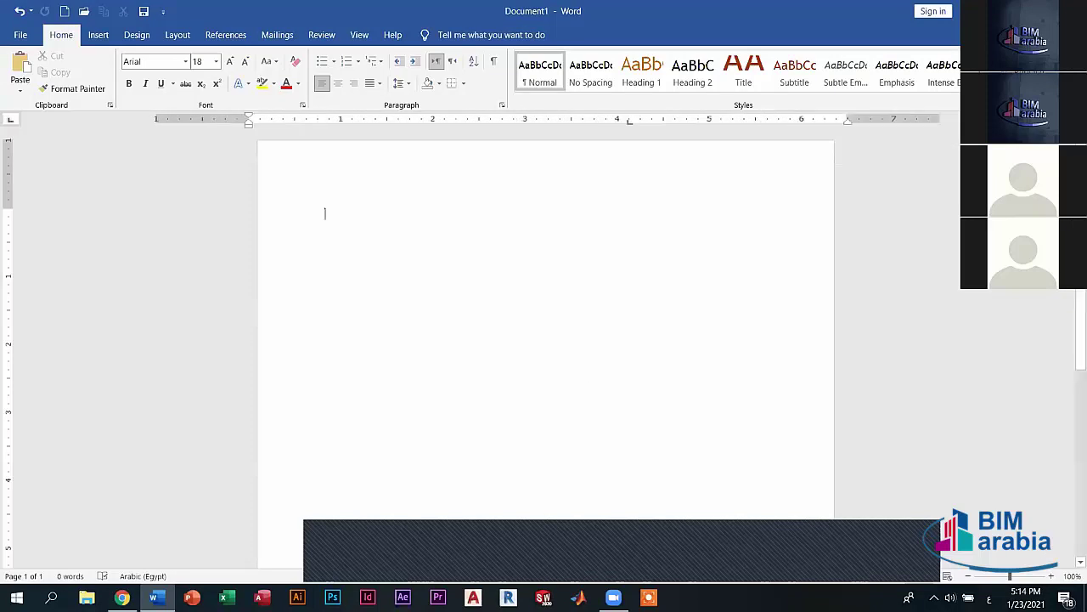
Look up 'وكتيف' in the Search pane, browse the web and picture results, then close the pane.
{"action": "left_click", "coordinate": [904, 158]}
{"action": "type", "text": "فريد"}
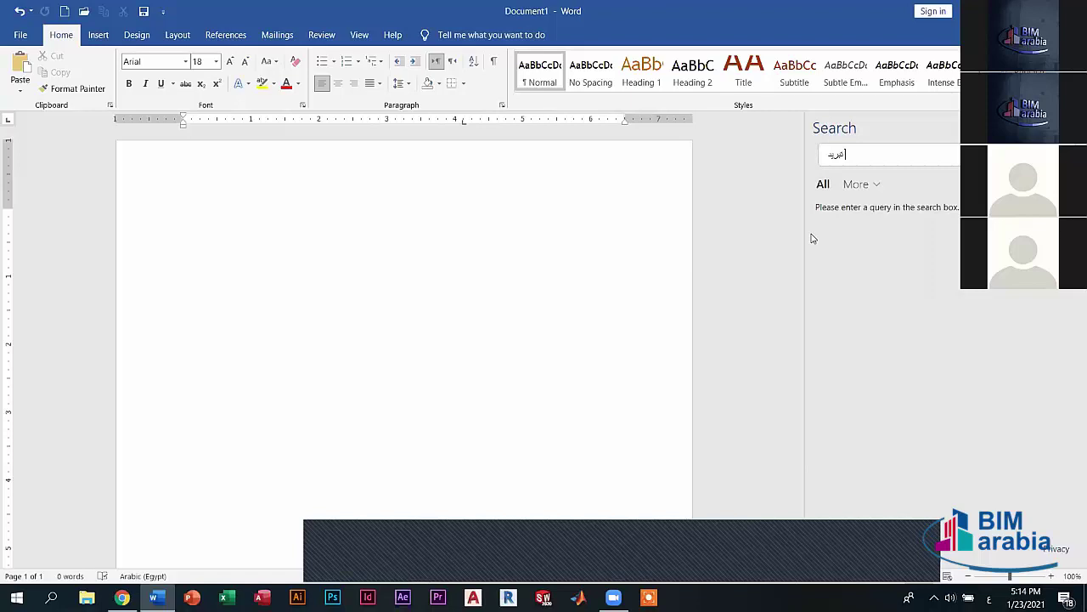
{"action": "type", "text": "وكتيف"}
{"action": "key", "text": "Return"}
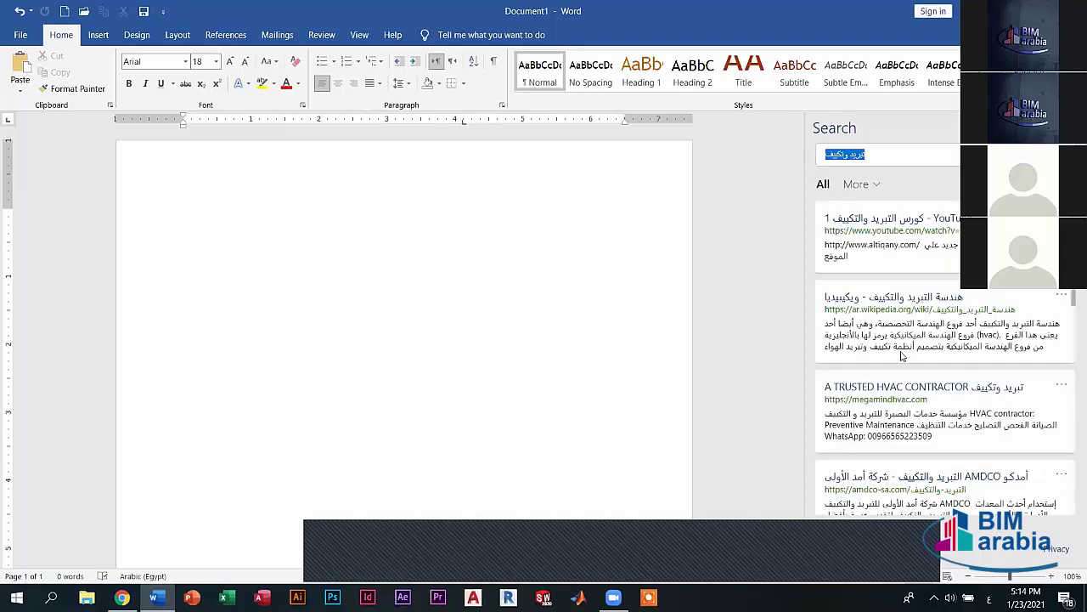
{"action": "scroll", "coordinate": [917, 299], "scroll_direction": "down", "scroll_amount": 2}
{"action": "scroll", "coordinate": [918, 293], "scroll_direction": "down", "scroll_amount": 2}
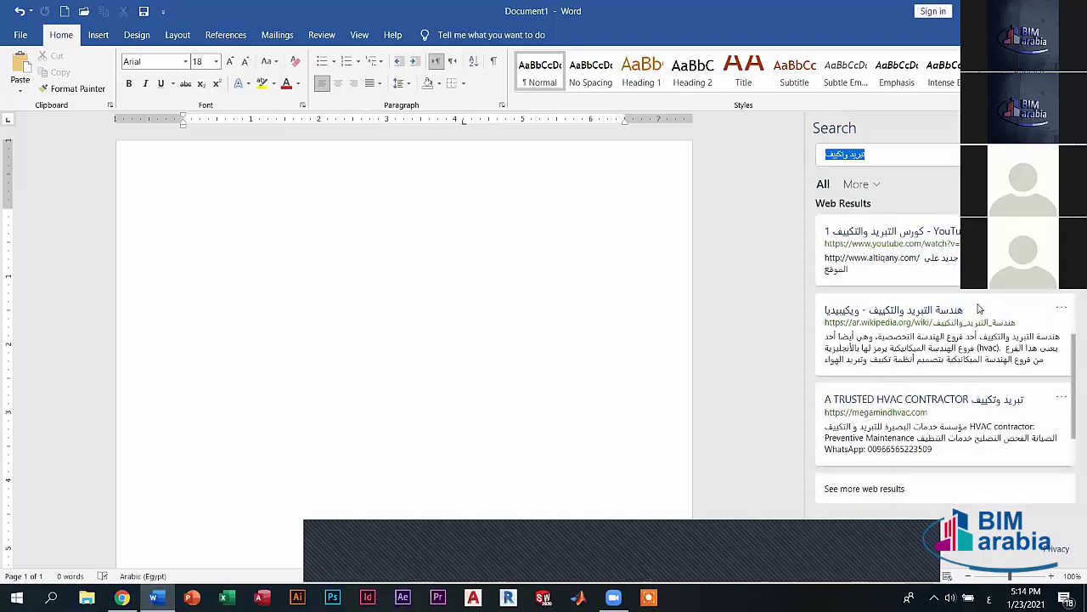
{"action": "scroll", "coordinate": [977, 315], "scroll_direction": "down", "scroll_amount": 1}
{"action": "scroll", "coordinate": [979, 317], "scroll_direction": "down", "scroll_amount": 3}
{"action": "scroll", "coordinate": [978, 317], "scroll_direction": "up", "scroll_amount": 3}
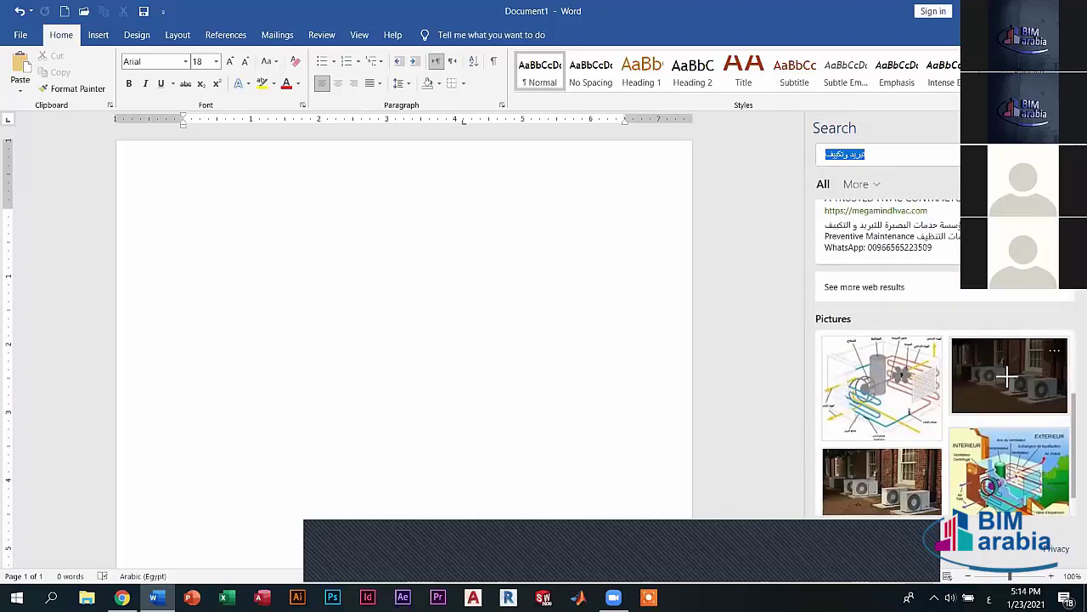
{"action": "scroll", "coordinate": [943, 357], "scroll_direction": "up", "scroll_amount": 2}
{"action": "scroll", "coordinate": [943, 356], "scroll_direction": "up", "scroll_amount": 2}
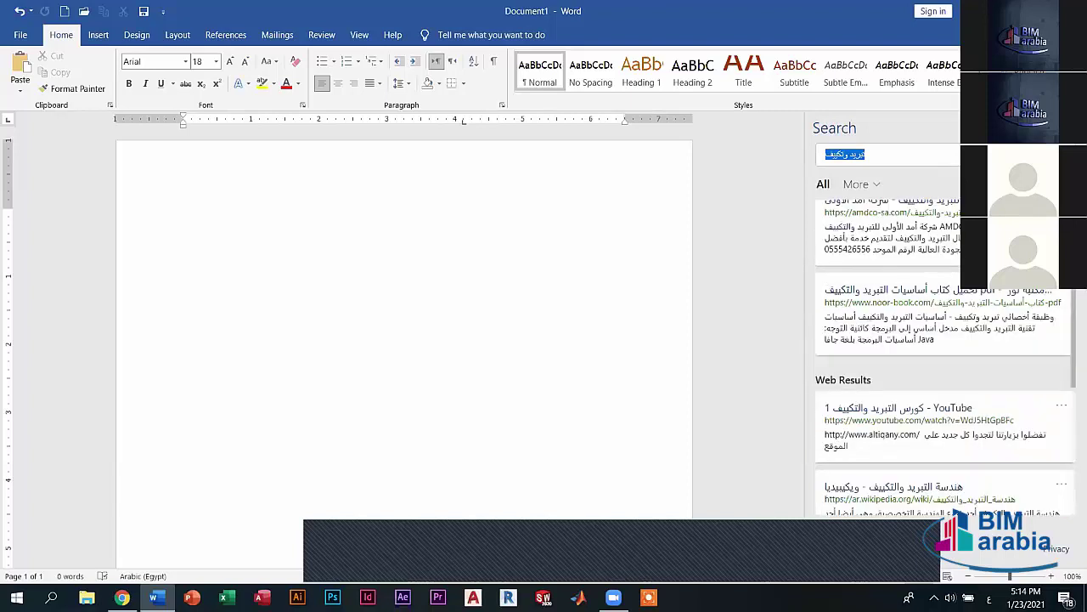
{"action": "left_click", "coordinate": [1063, 127]}
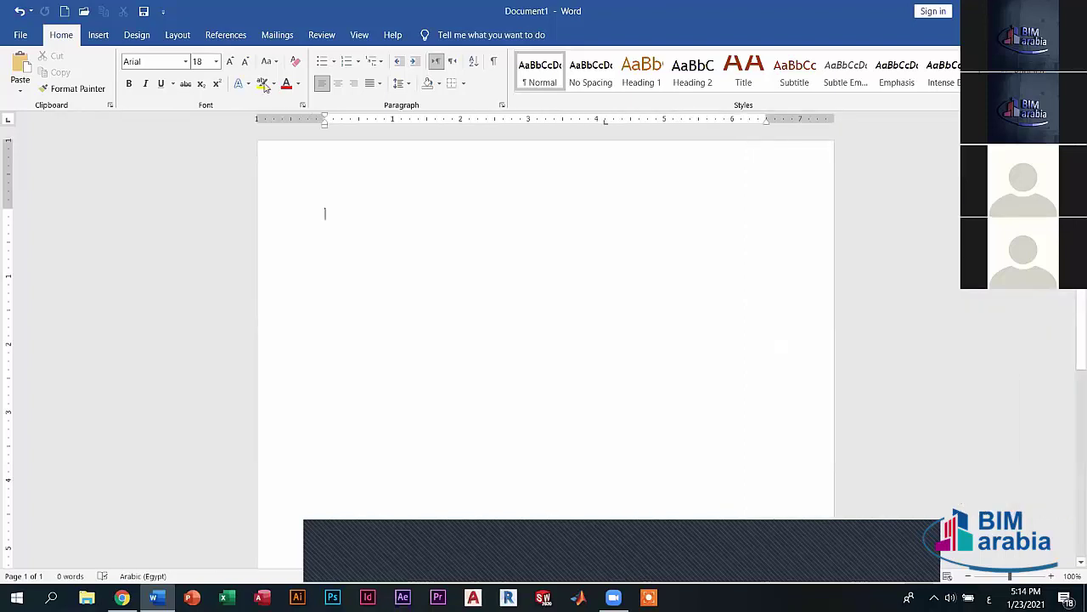
Generate five sample paragraphs on the page with =rand() in English input.
{"action": "left_click", "coordinate": [149, 35]}
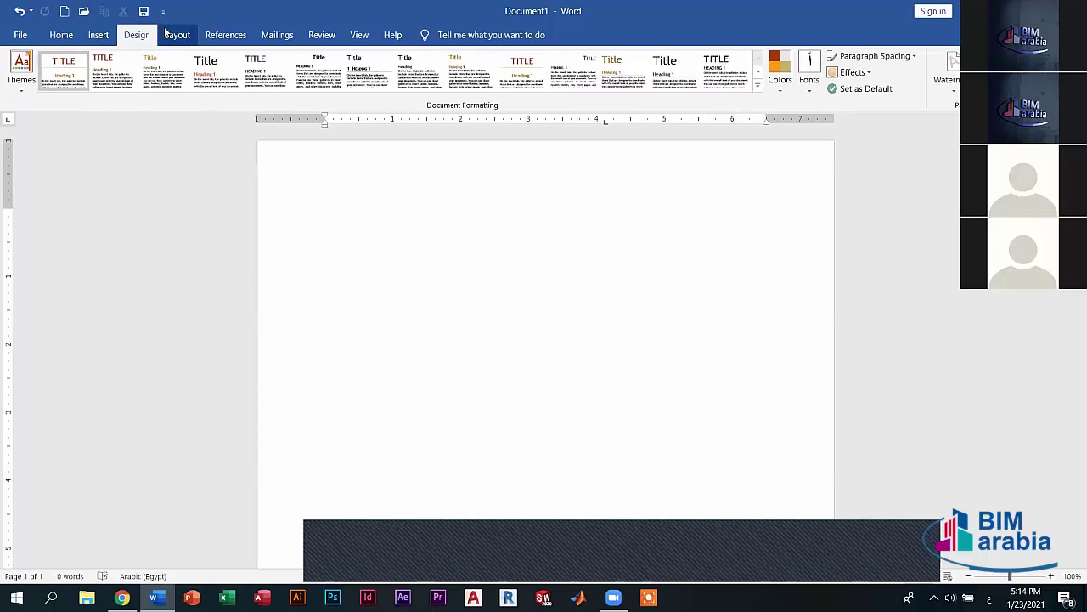
{"action": "left_click", "coordinate": [174, 35]}
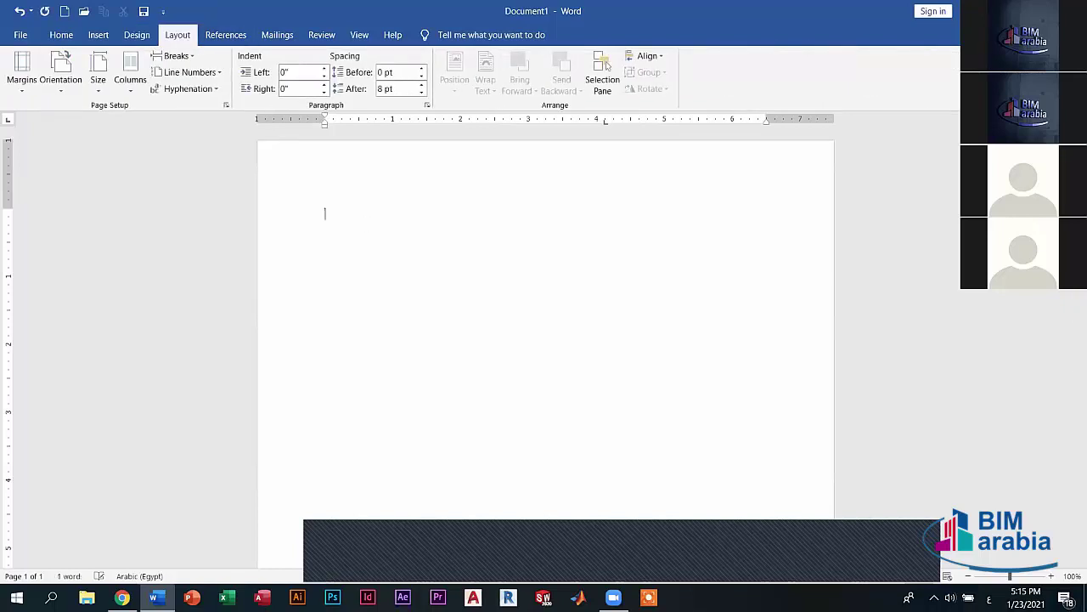
{"action": "key", "text": "alt+shift"}
{"action": "type", "text": "=rand"}
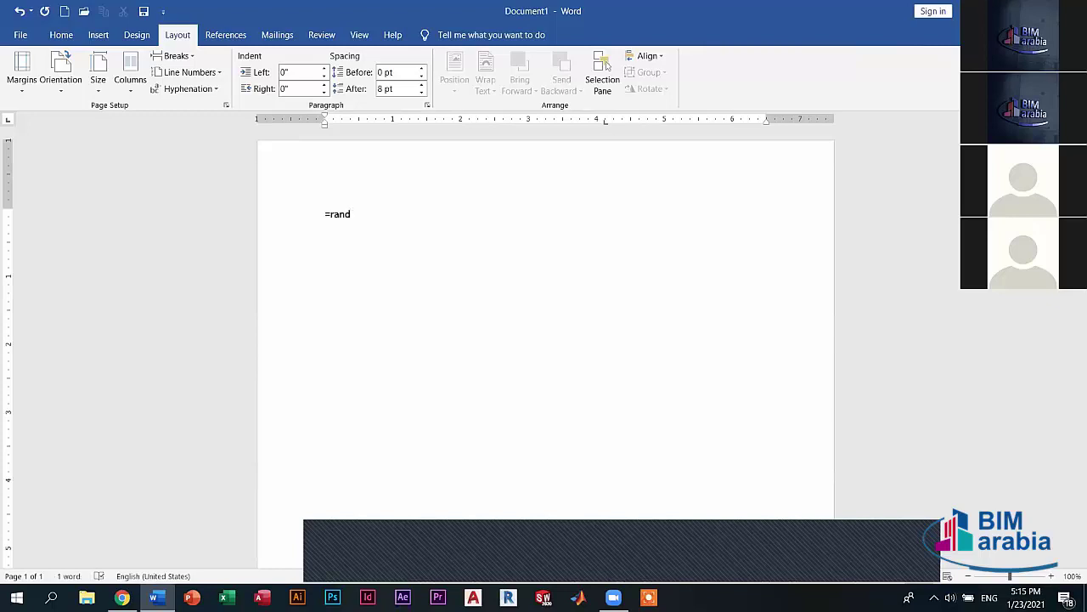
{"action": "type", "text": "()"}
{"action": "key", "text": "Return"}
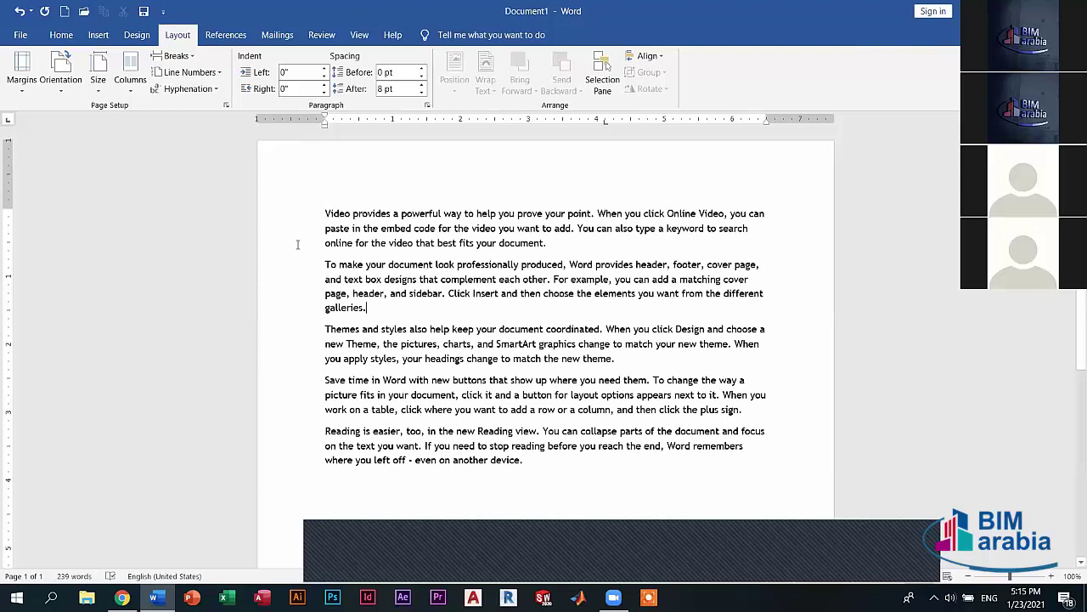
Lay the first two paragraphs out in two columns and tidy the blank lines between them.
{"action": "left_click", "coordinate": [298, 213], "text": "shift"}
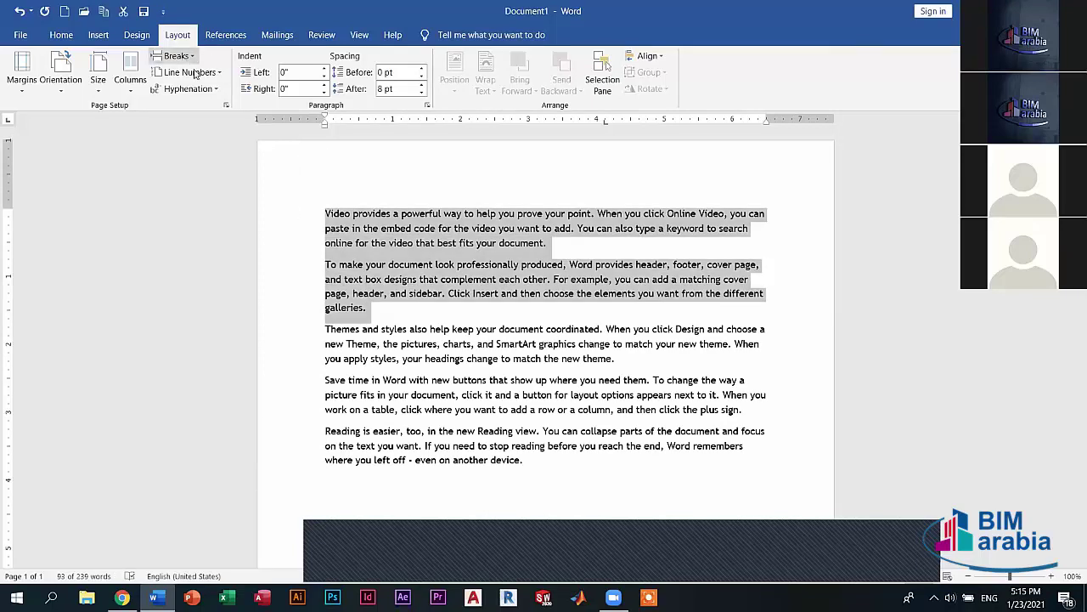
{"action": "left_click", "coordinate": [130, 72]}
{"action": "left_click", "coordinate": [158, 147]}
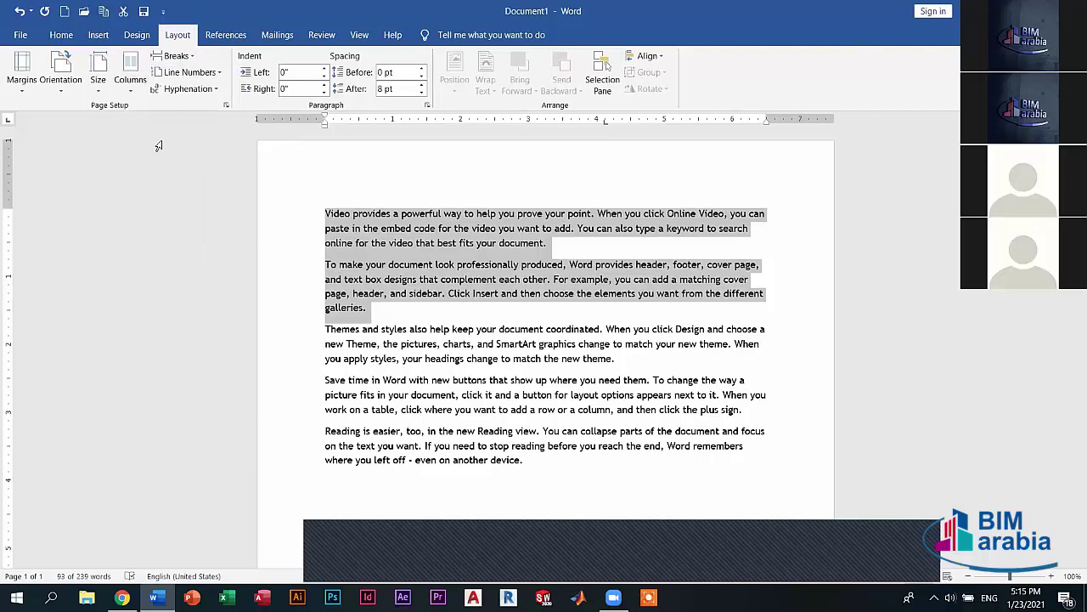
{"action": "left_click", "coordinate": [517, 271]}
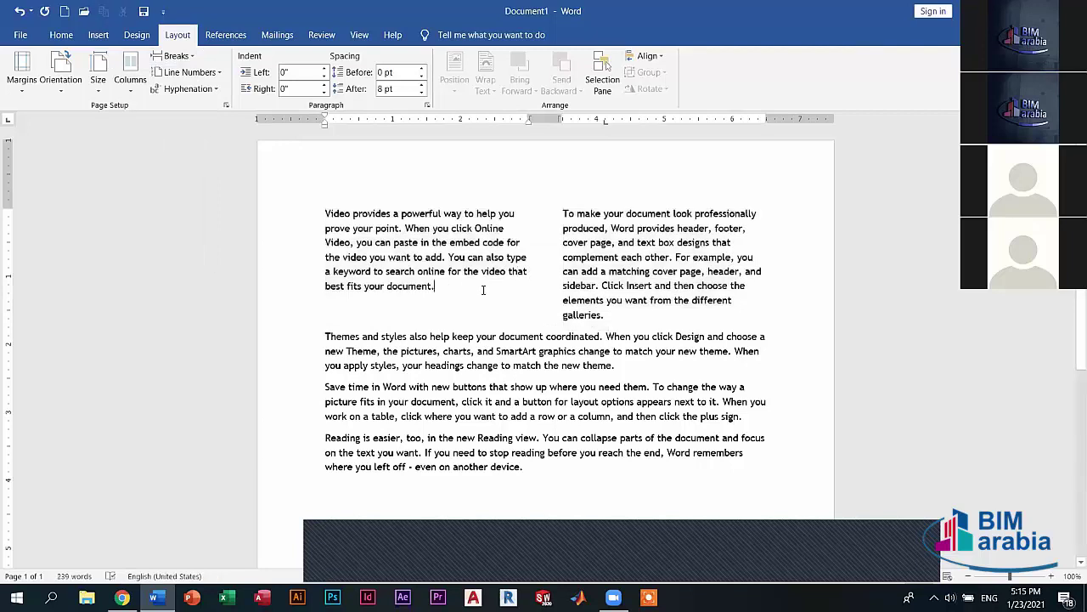
{"action": "key", "text": "Return"}
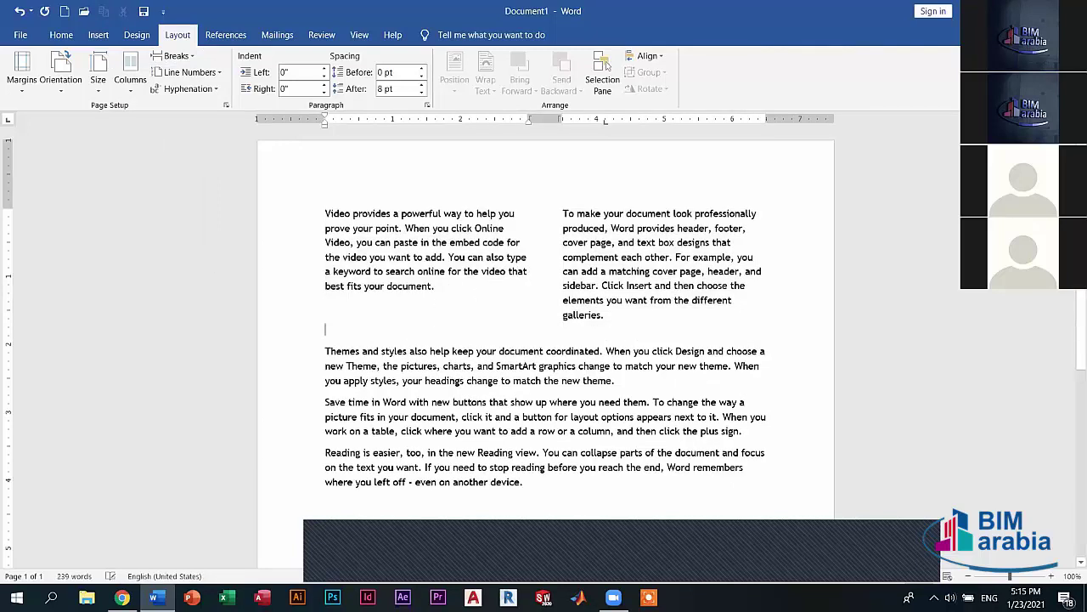
{"action": "key", "text": "Return"}
{"action": "key", "text": "Return"}
{"action": "key", "text": "Return"}
{"action": "key", "text": "Return"}
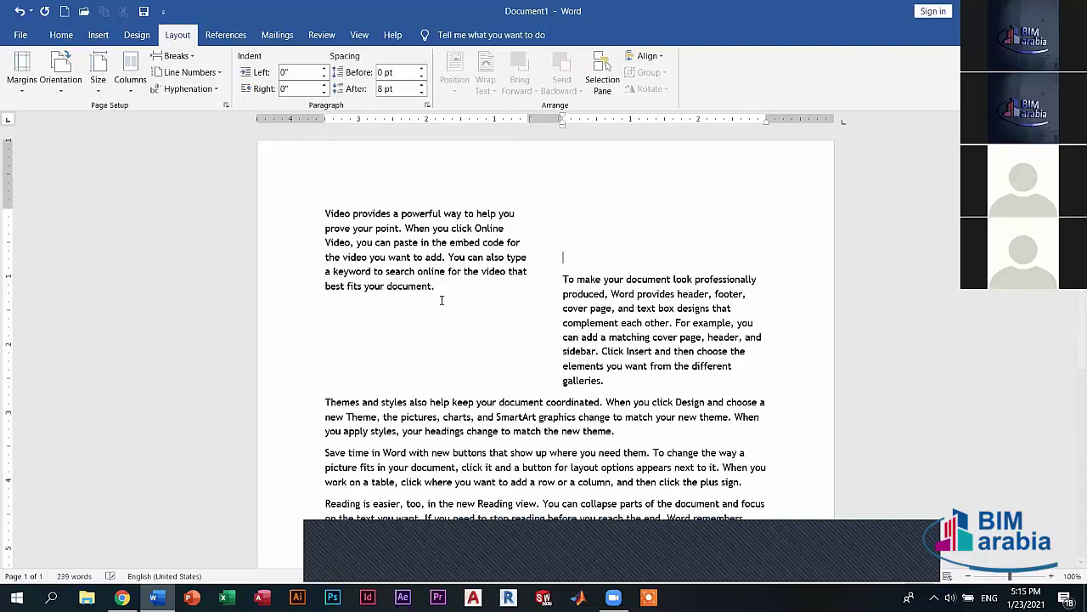
{"action": "key", "text": "BackSpace"}
{"action": "key", "text": "BackSpace"}
{"action": "key", "text": "BackSpace"}
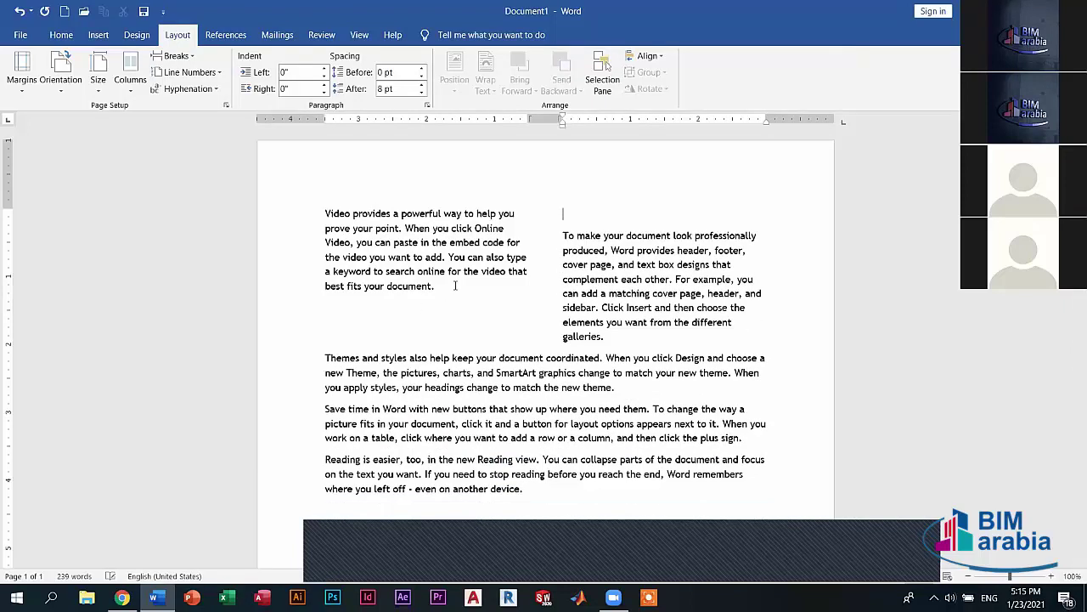
{"action": "key", "text": "BackSpace"}
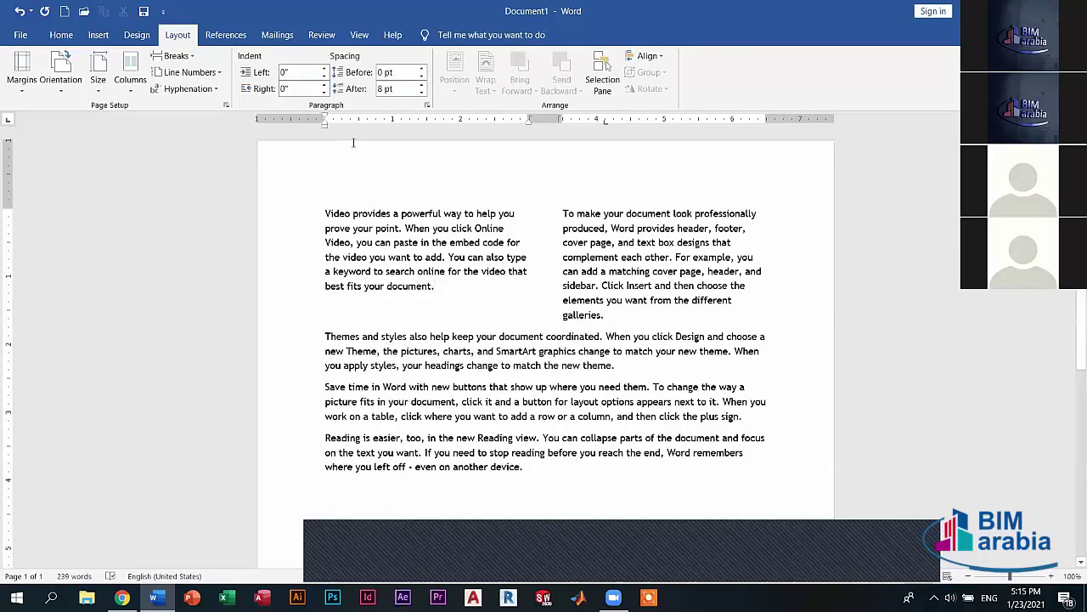
Insert a column break before the second paragraph via Layout > Breaks > Column.
{"action": "left_click", "coordinate": [179, 56]}
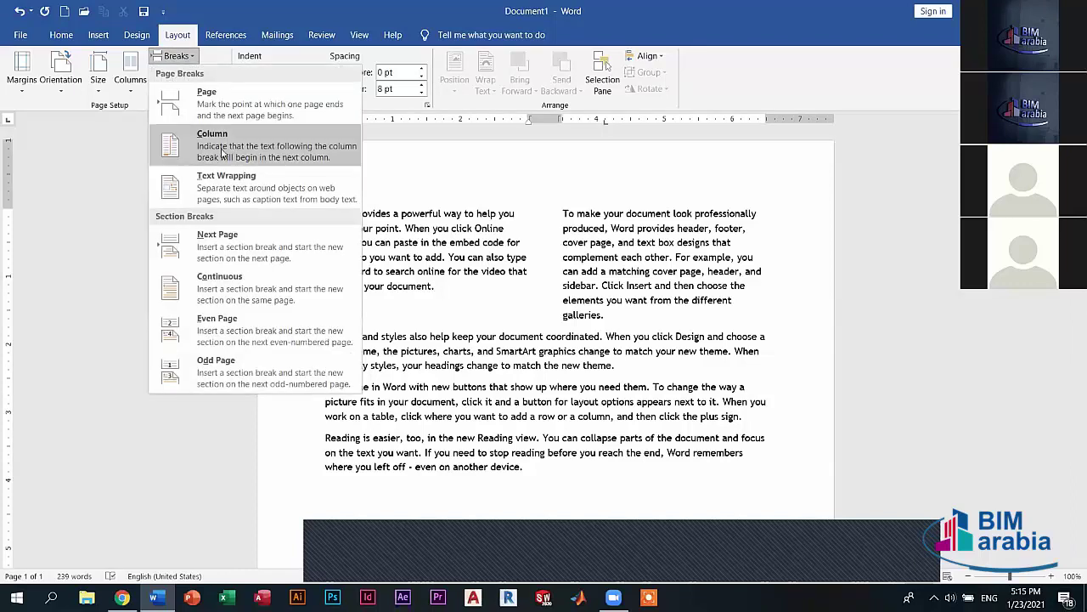
{"action": "left_click", "coordinate": [225, 150]}
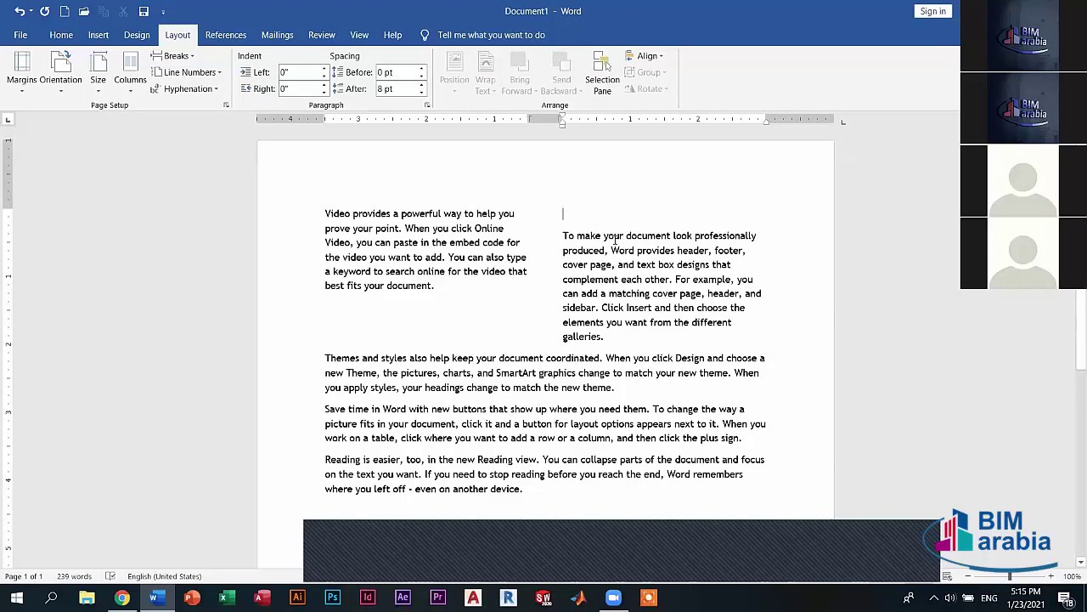
{"action": "left_click", "coordinate": [174, 55]}
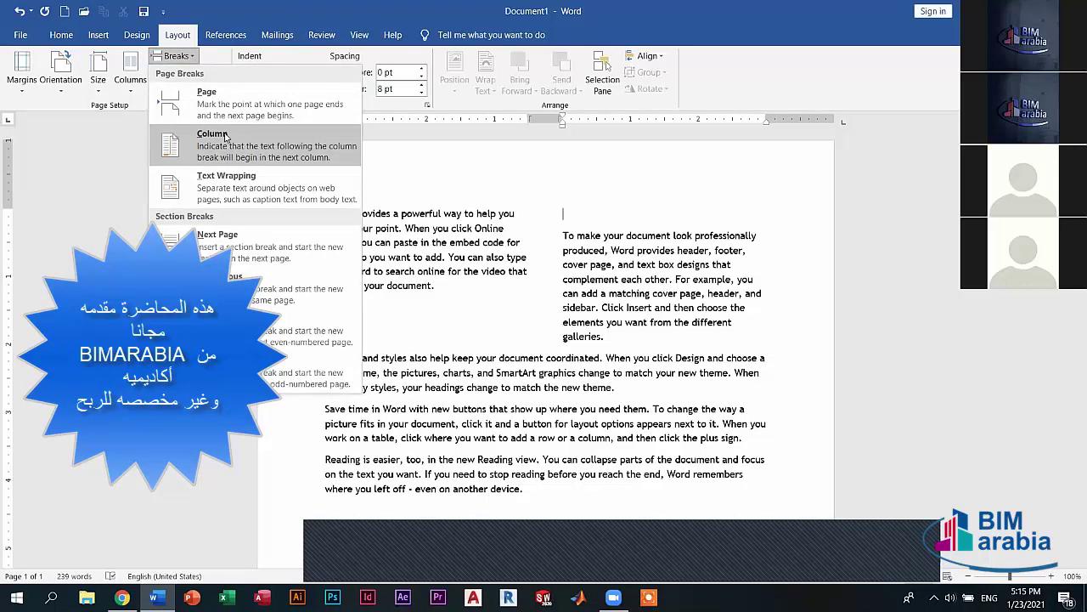
{"action": "left_click", "coordinate": [225, 136]}
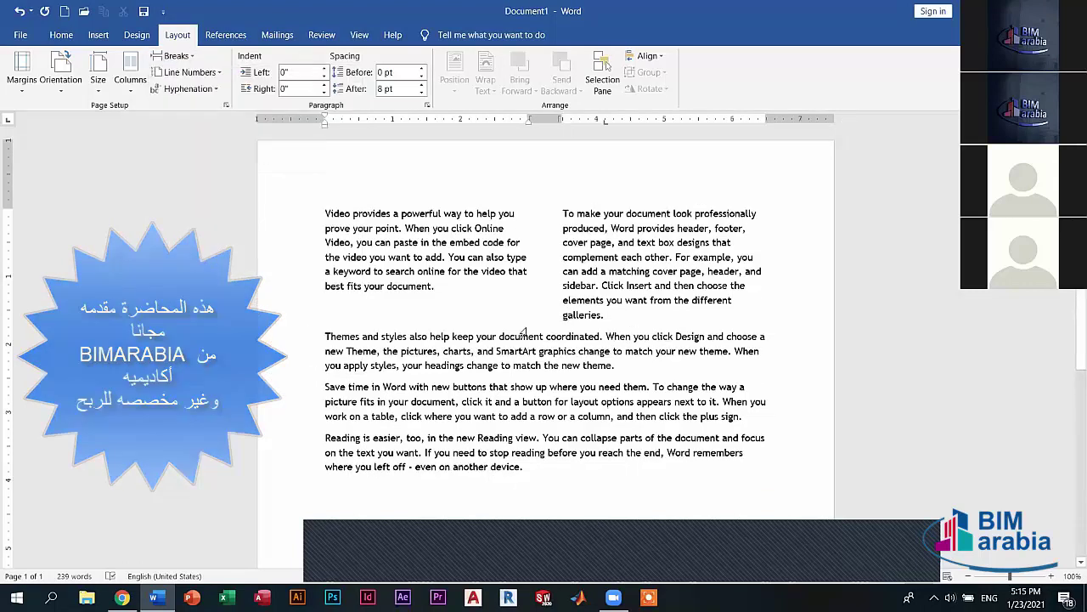
{"action": "left_click", "coordinate": [618, 316]}
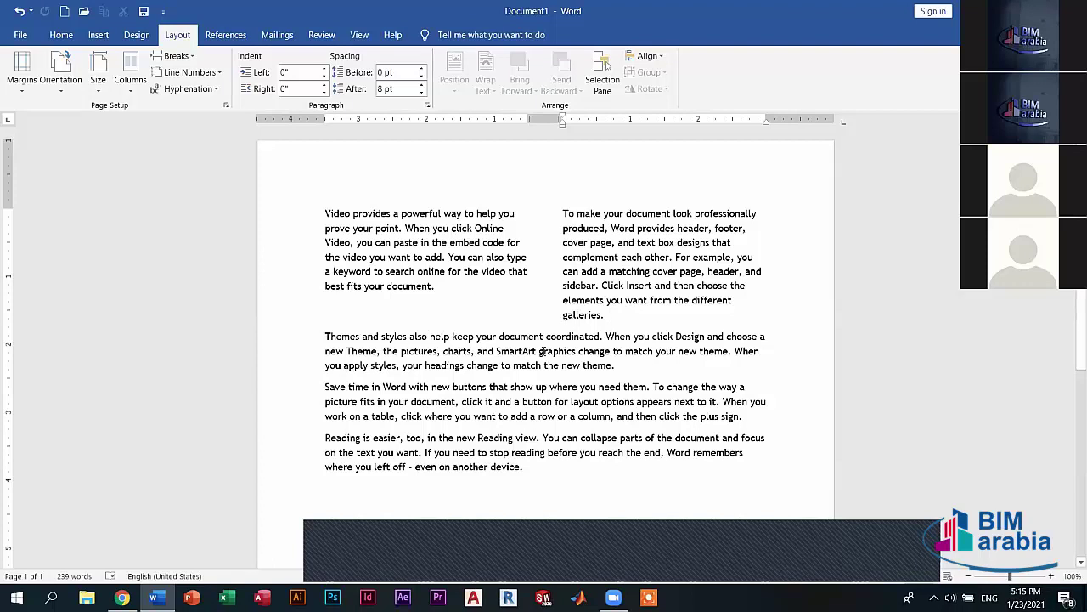
Undo the column break and remove stray blank lines so 'To make your document' tops column 2.
{"action": "key", "text": "ctrl+z"}
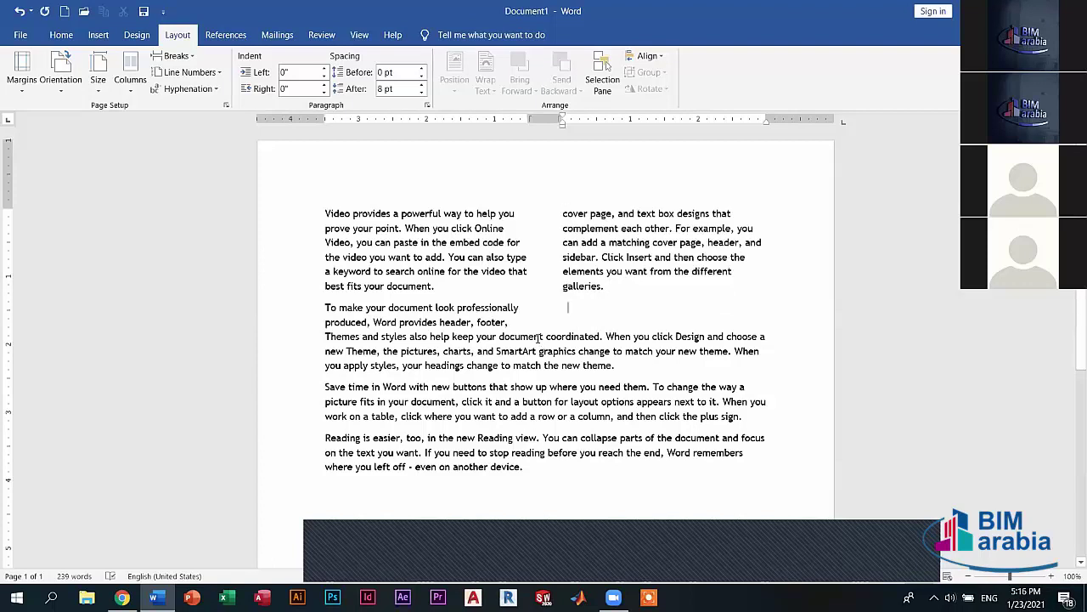
{"action": "key", "text": "Return"}
{"action": "key", "text": "Return"}
{"action": "key", "text": "Return"}
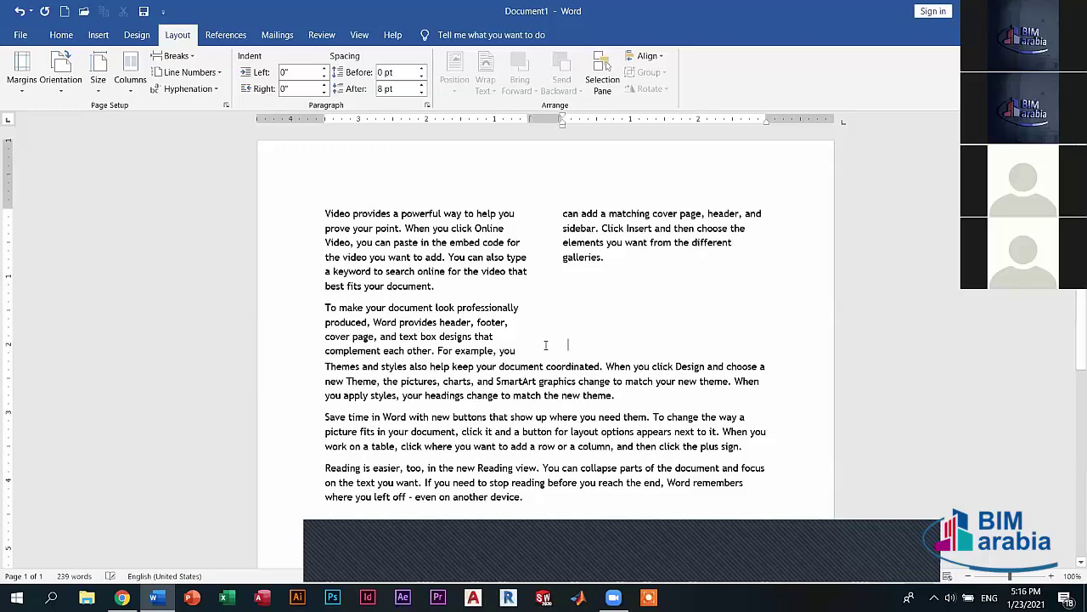
{"action": "key", "text": "ctrl+z"}
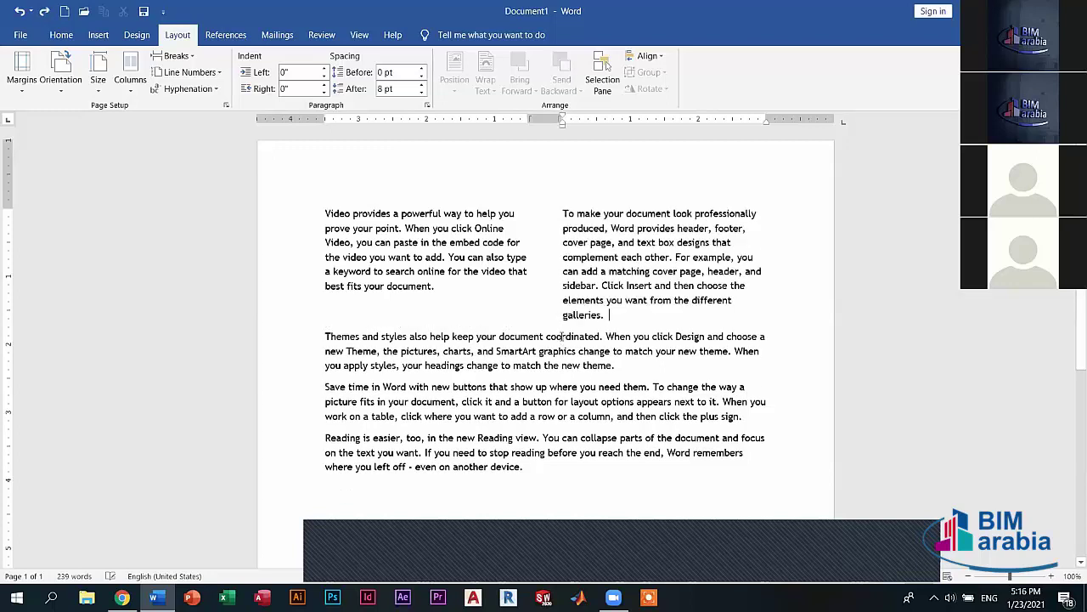
{"action": "key", "text": "ctrl+z"}
{"action": "key", "text": "BackSpace"}
{"action": "left_click", "coordinate": [616, 315]}
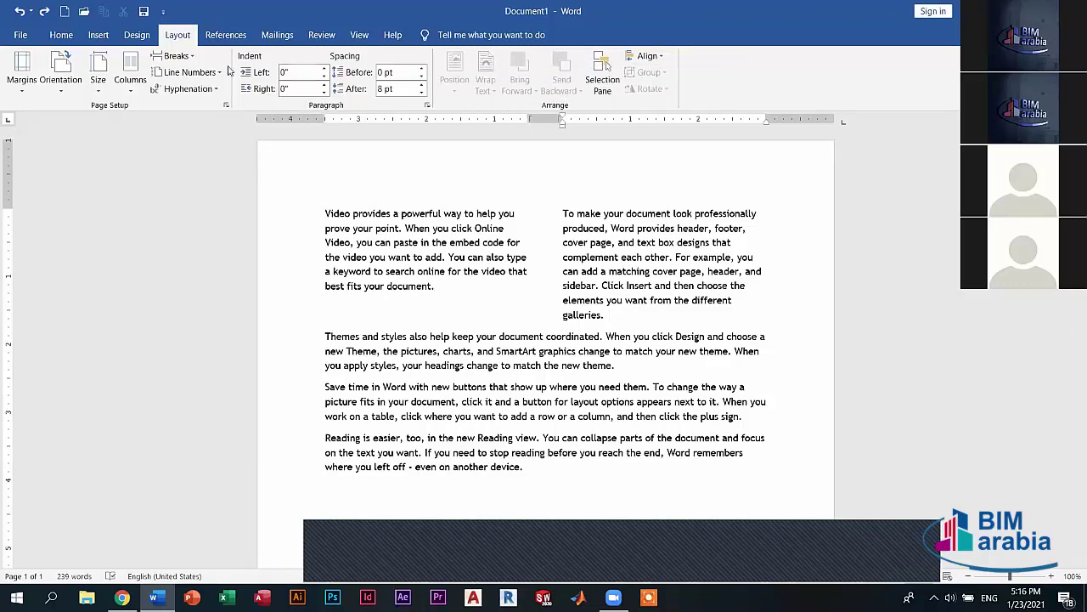
In More Columns, choose One column applied to 'This point forward'.
{"action": "left_click", "coordinate": [136, 92]}
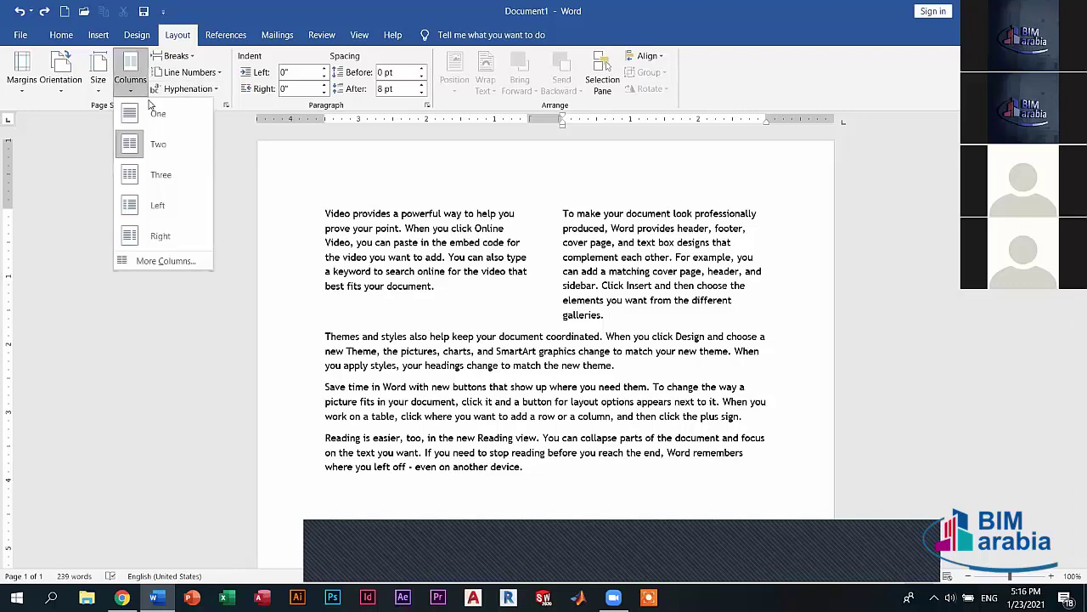
{"action": "left_click", "coordinate": [164, 261]}
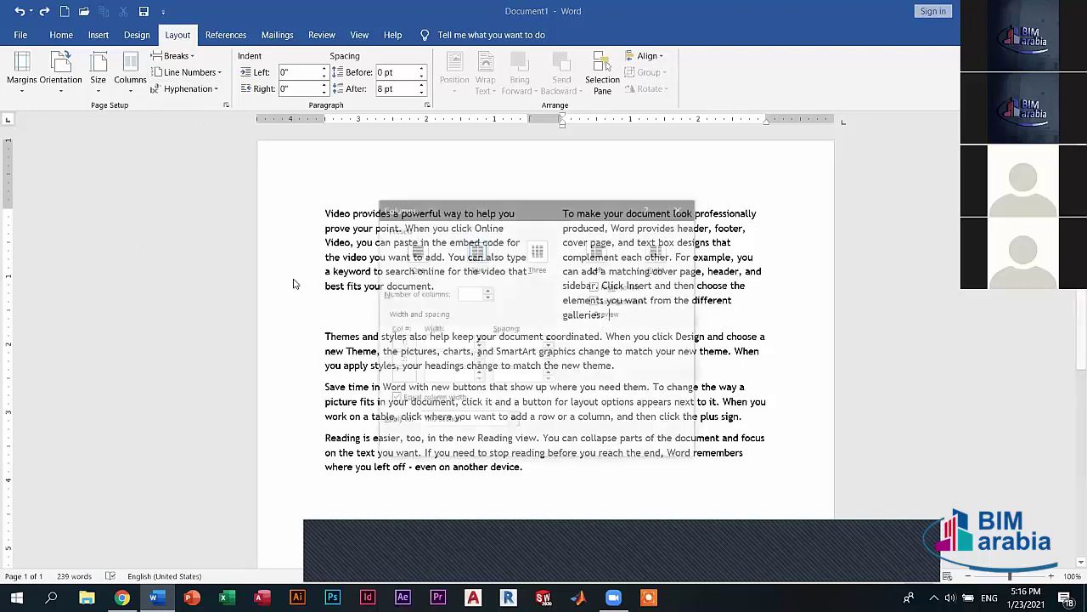
{"action": "left_click", "coordinate": [416, 248]}
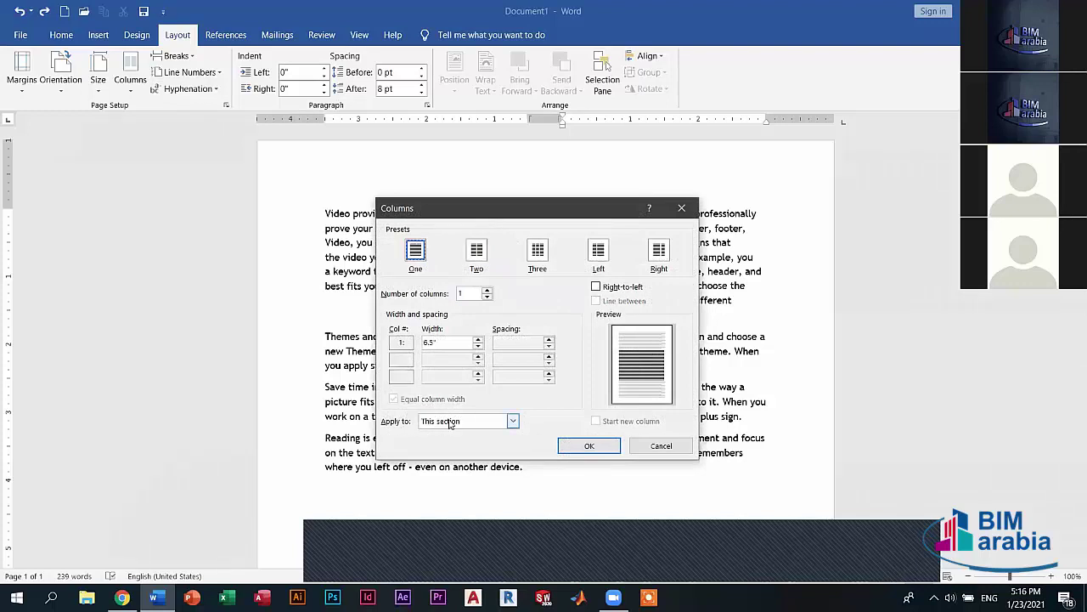
{"action": "left_click", "coordinate": [447, 421]}
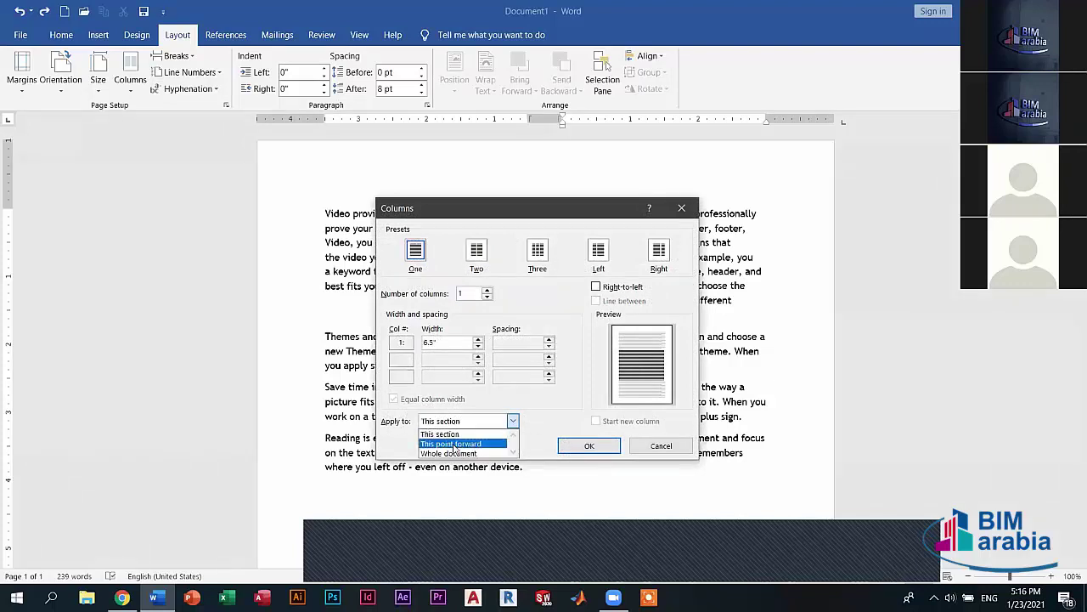
{"action": "left_click", "coordinate": [458, 443]}
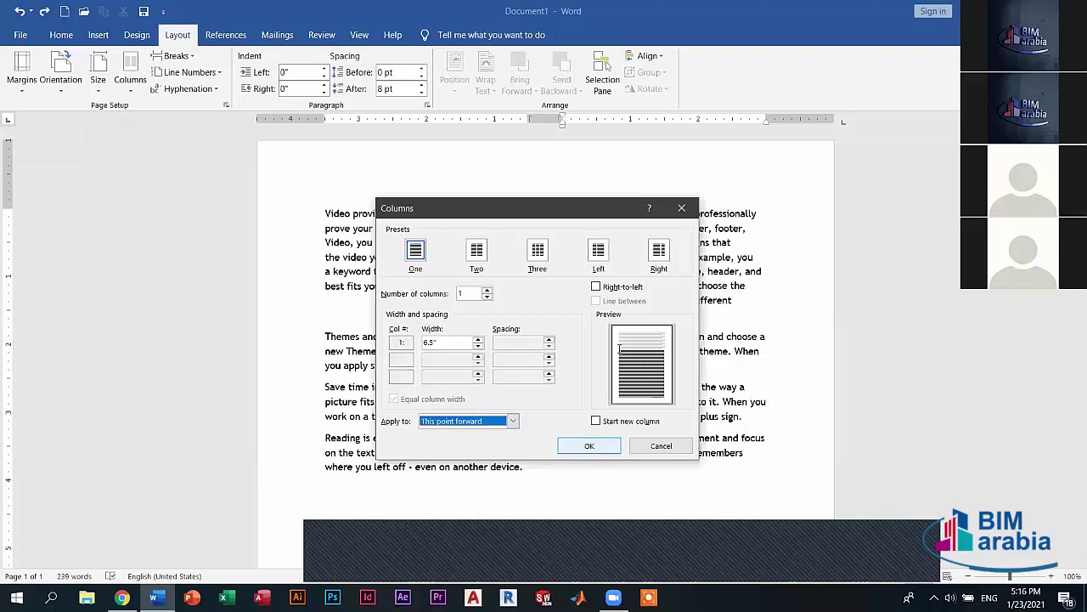
{"action": "left_click", "coordinate": [589, 446]}
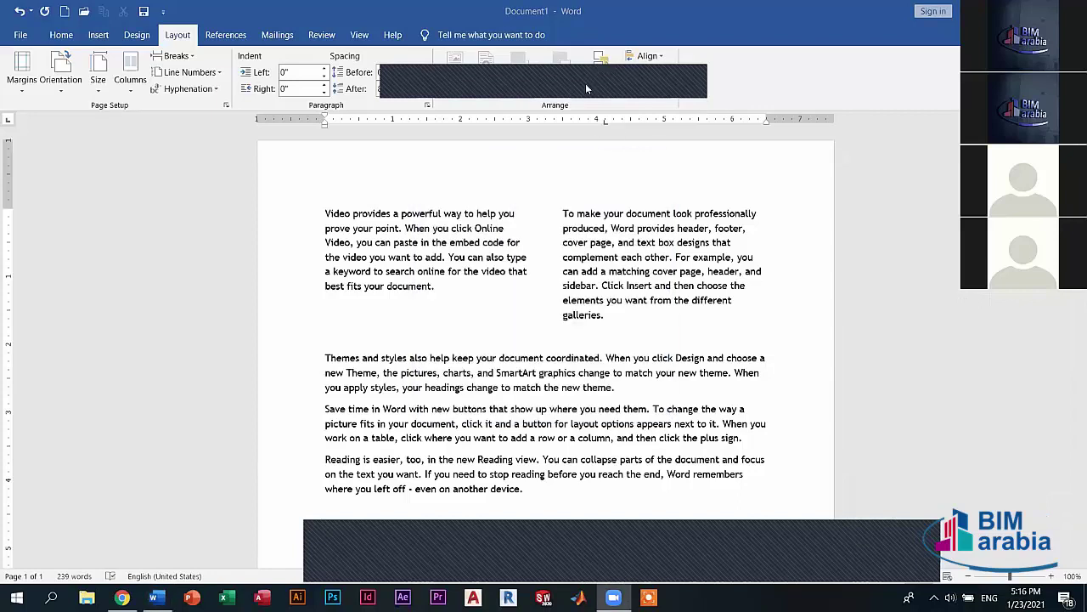
Add and undo a blank line above the Themes paragraph, then place the caret after 'document.' in column 1.
{"action": "left_click", "coordinate": [538, 338]}
{"action": "key", "text": "Return"}
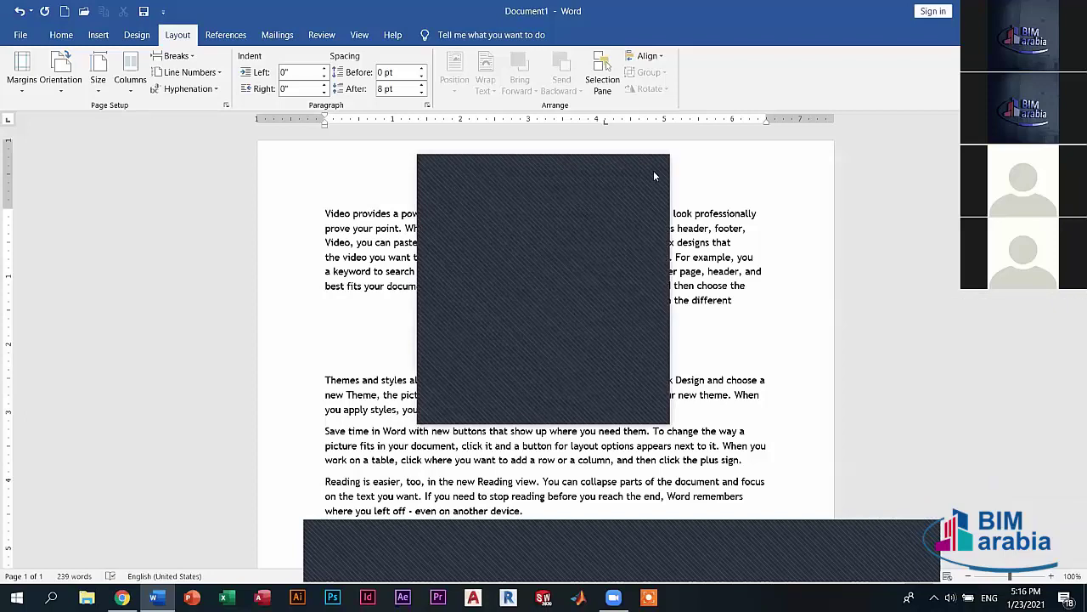
{"action": "key", "text": "ctrl+z"}
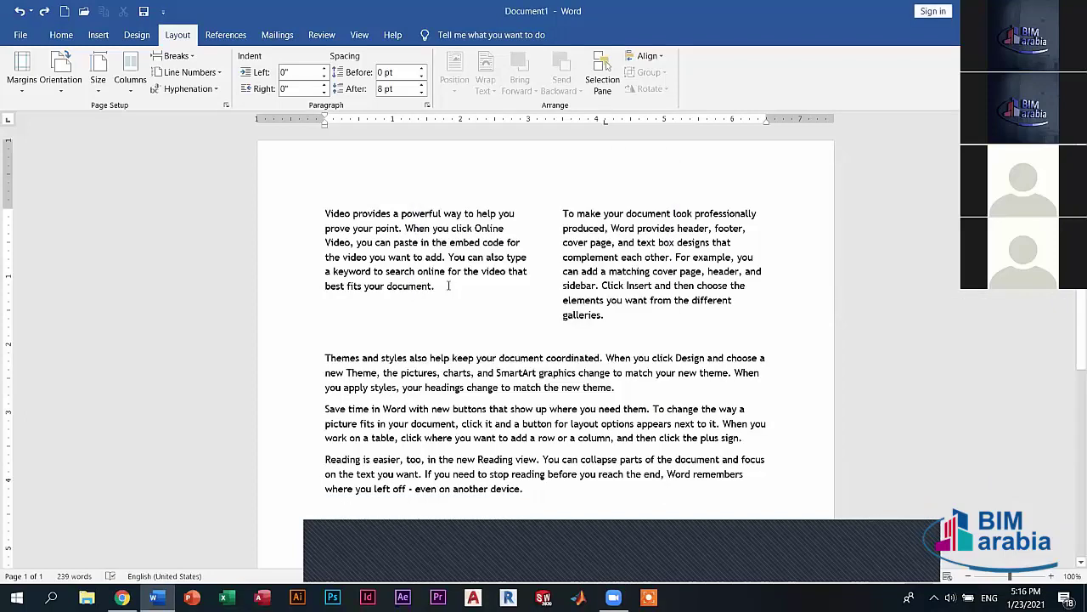
{"action": "left_click", "coordinate": [448, 286]}
Insert a column break after 'document.' so the second column starts with a blank line.
{"action": "left_click", "coordinate": [189, 56]}
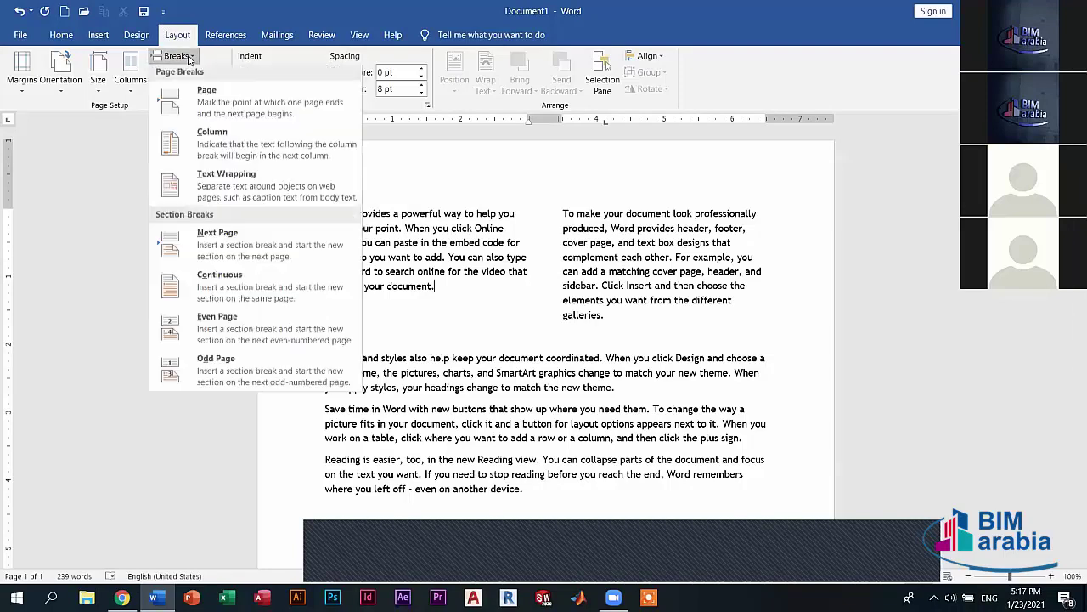
{"action": "left_click", "coordinate": [263, 149]}
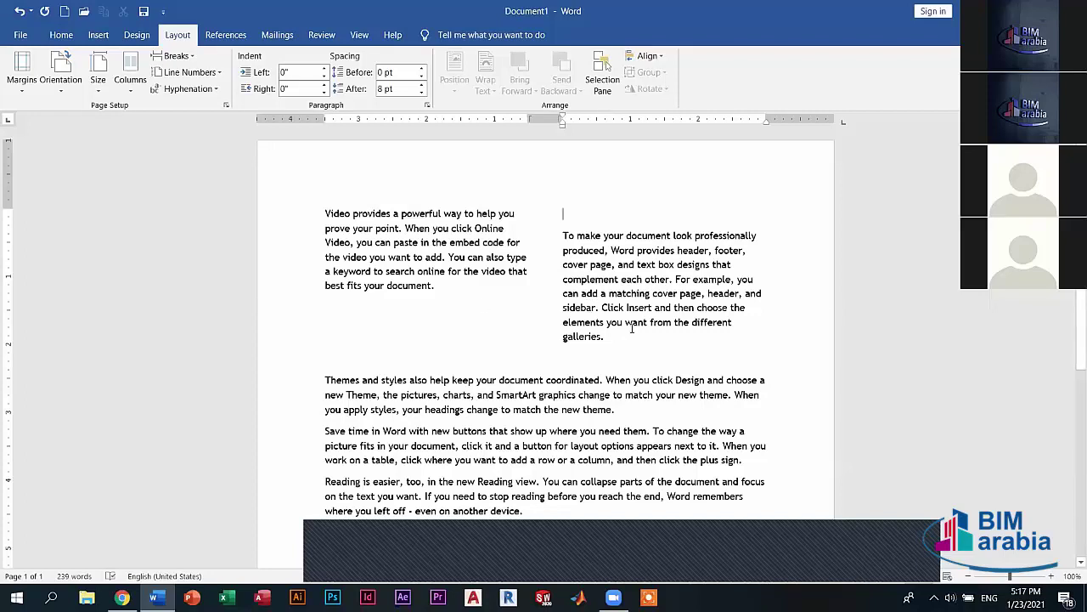
{"action": "scroll", "coordinate": [554, 296], "scroll_direction": "down", "scroll_amount": 1}
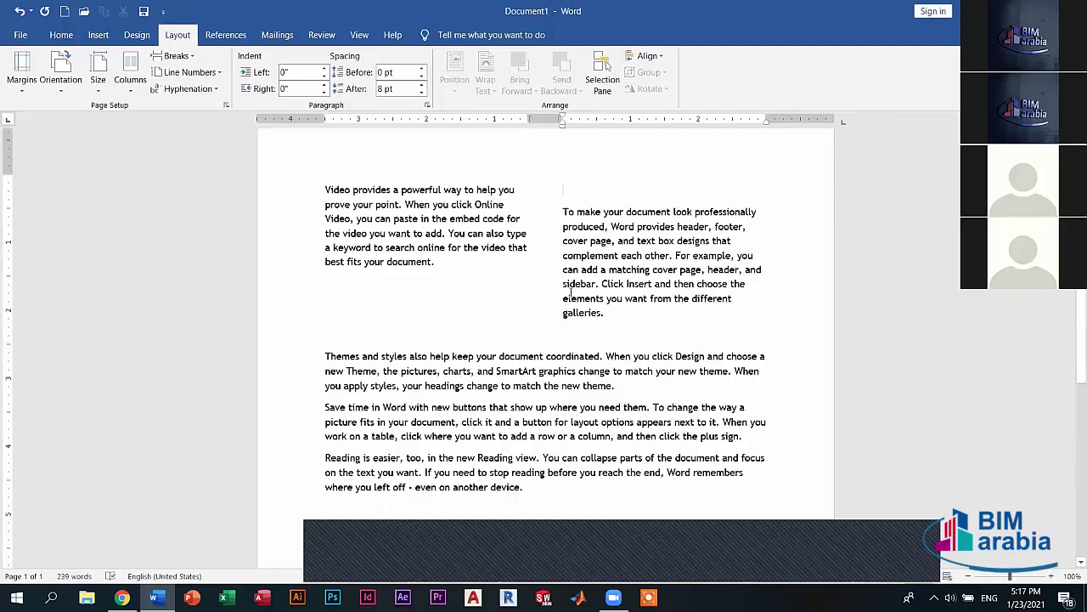
{"action": "scroll", "coordinate": [626, 303], "scroll_direction": "down", "scroll_amount": 1}
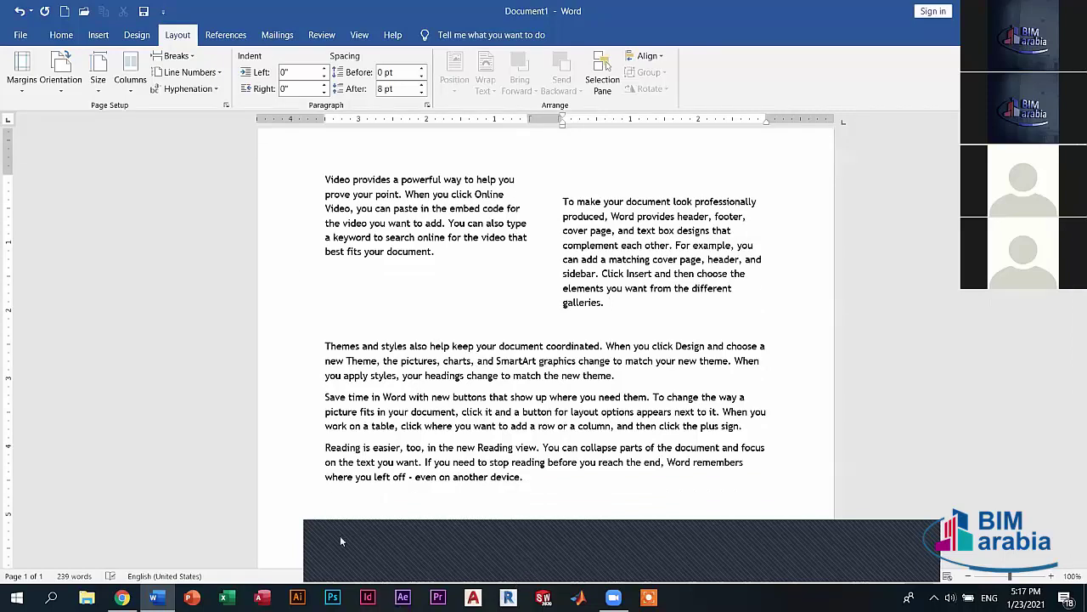
{"action": "left_click", "coordinate": [414, 562]}
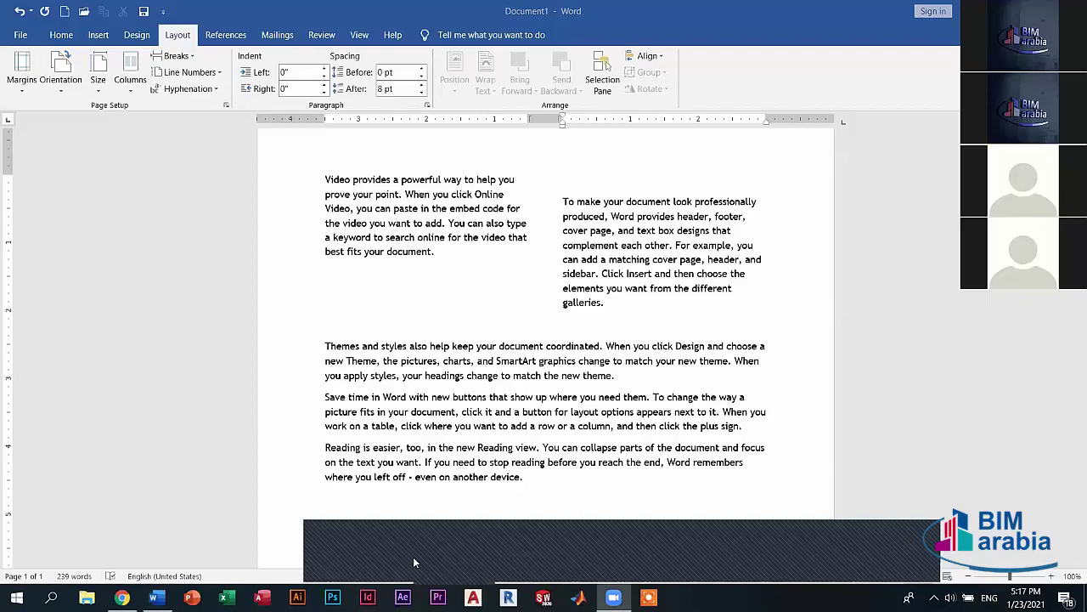
{"action": "left_click", "coordinate": [480, 514]}
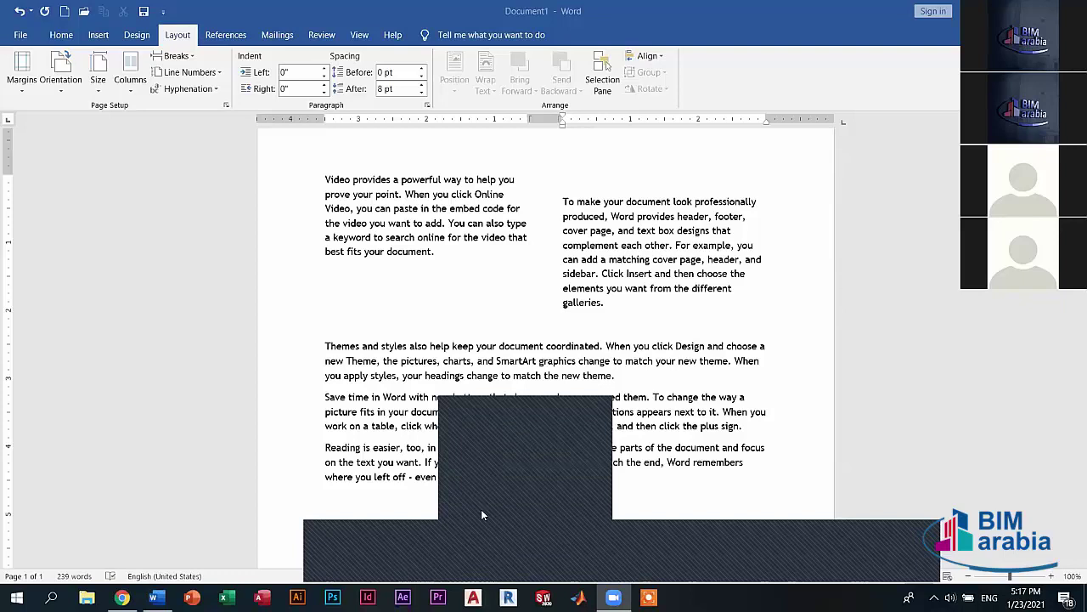
{"action": "left_click", "coordinate": [481, 512]}
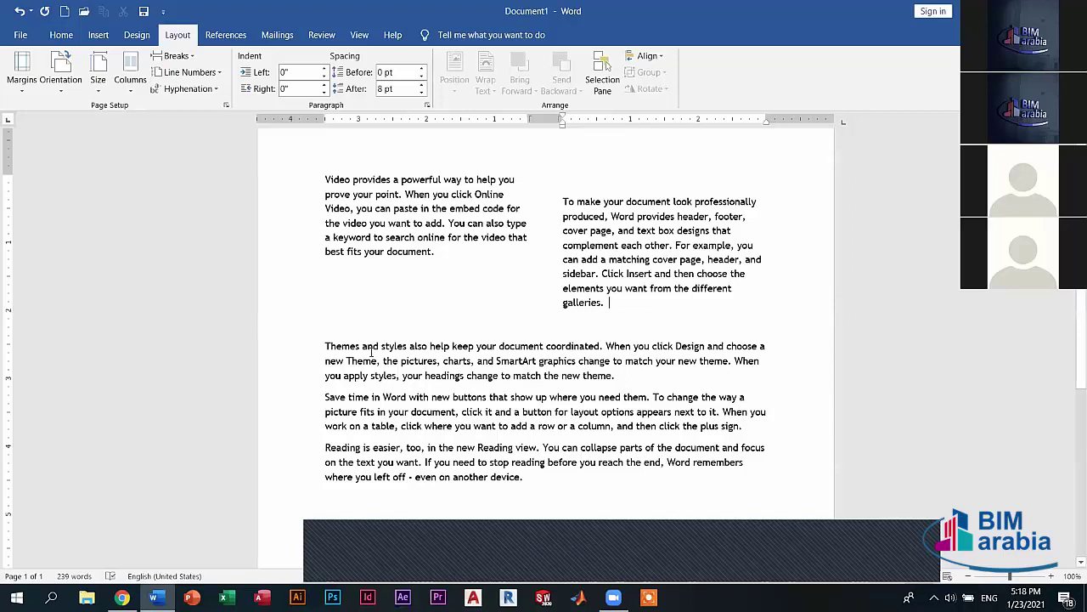
Add a new line after 'galleries.', typing and then deleting test characters 'ffff'.
{"action": "left_click_drag", "start_coordinate": [643, 375], "coordinate": [363, 347]}
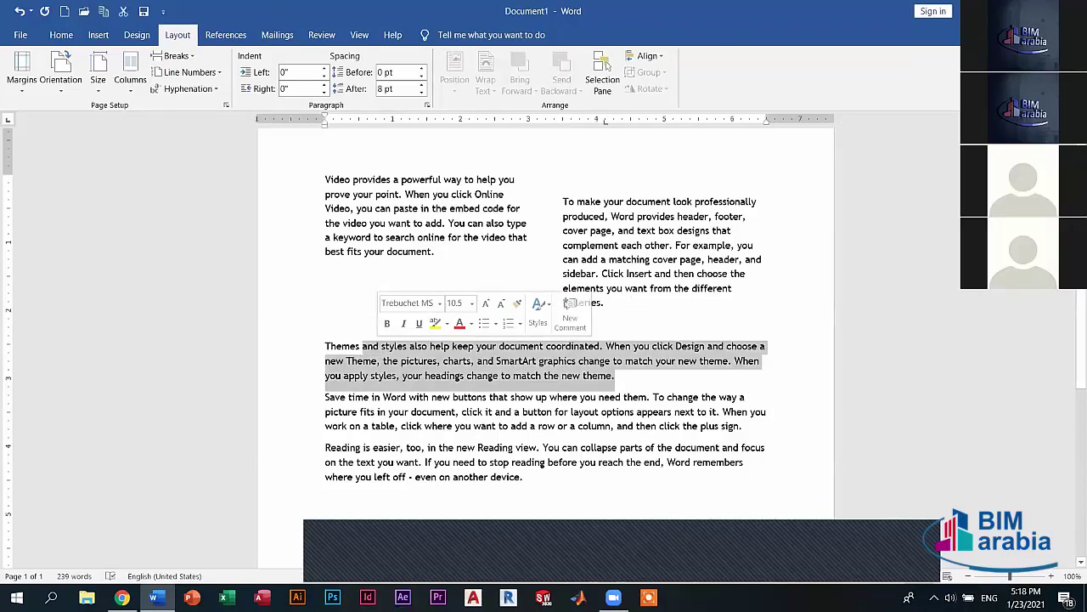
{"action": "left_click", "coordinate": [604, 302]}
{"action": "key", "text": "Return"}
{"action": "type", "text": "ffffg"}
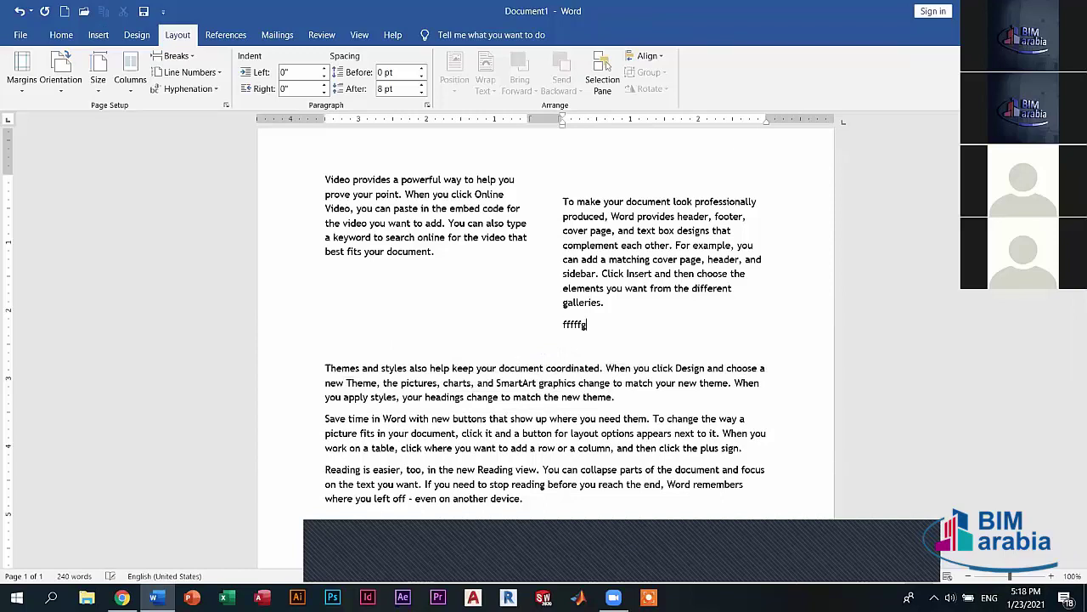
{"action": "key", "text": "BackSpace"}
{"action": "key", "text": "BackSpace"}
{"action": "key", "text": "BackSpace"}
{"action": "key", "text": "BackSpace"}
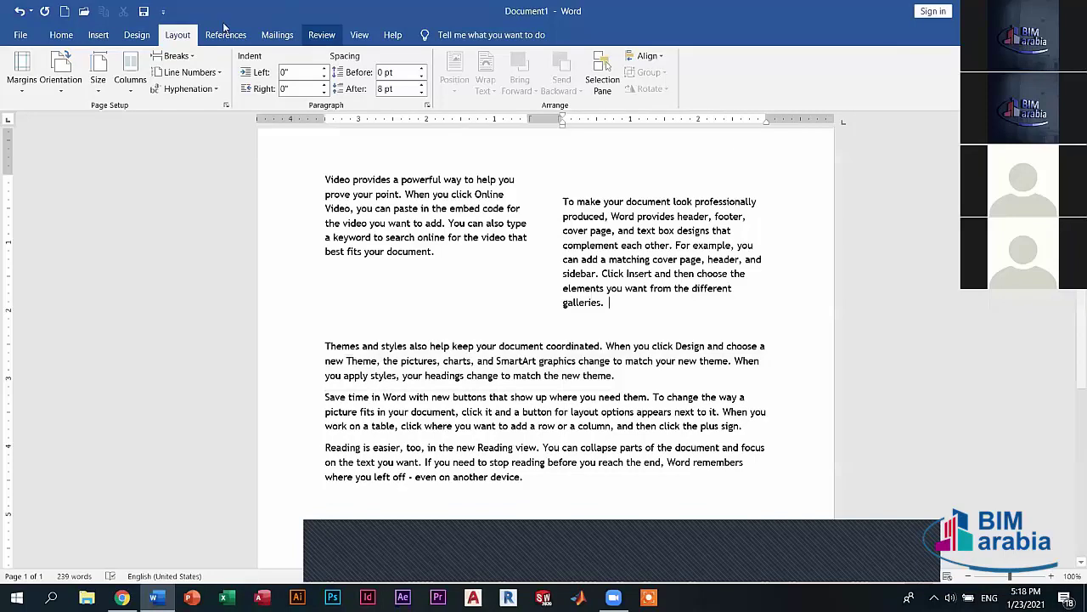
{"action": "left_click", "coordinate": [136, 85]}
Set the layout to One column, applied from this point forward.
{"action": "left_click", "coordinate": [167, 260]}
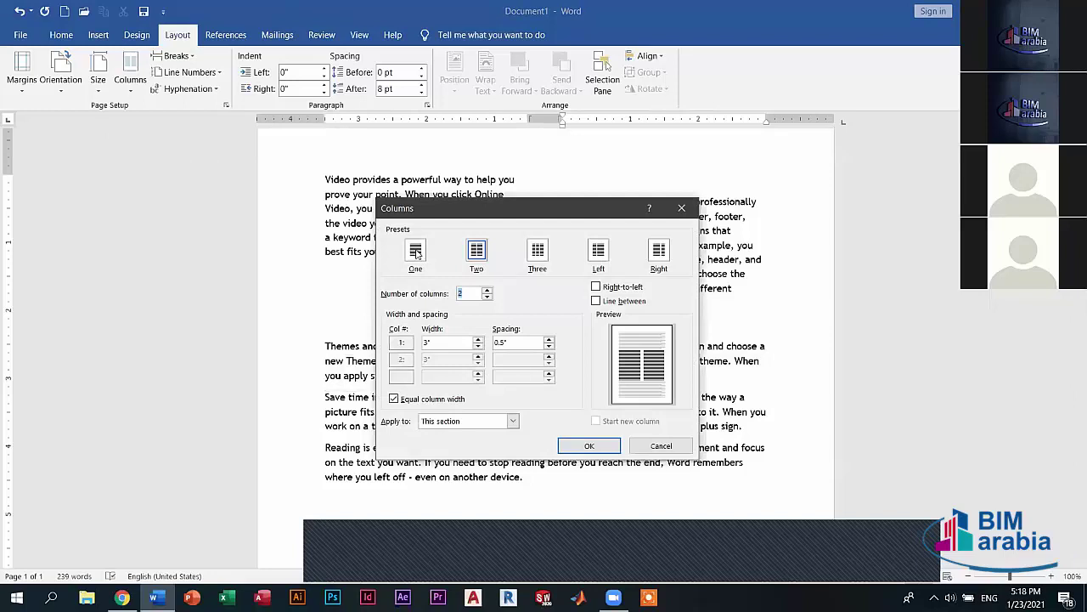
{"action": "left_click", "coordinate": [416, 251]}
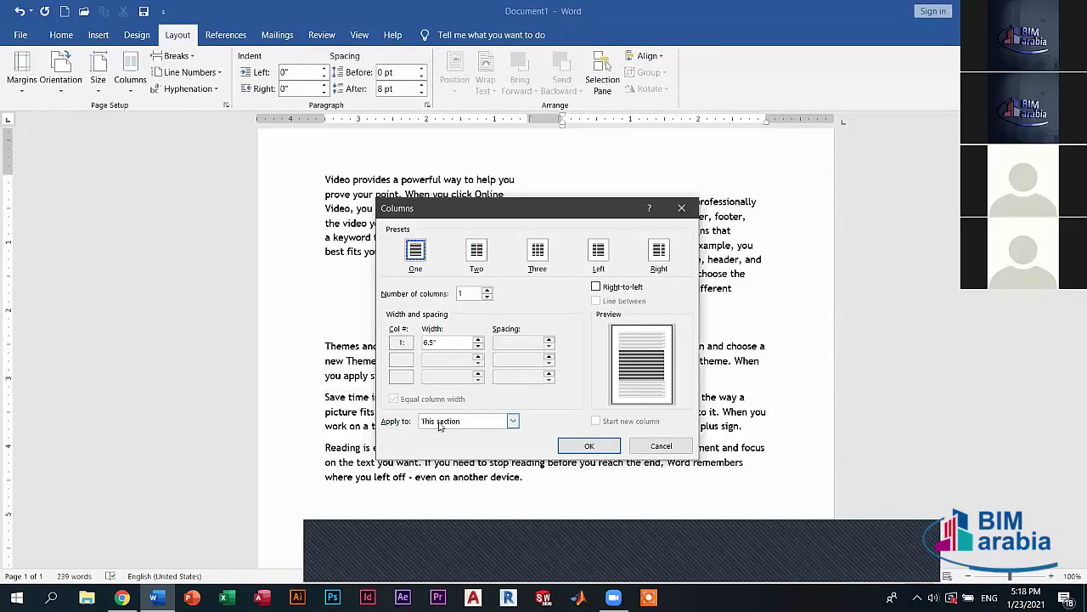
{"action": "left_click", "coordinate": [441, 423]}
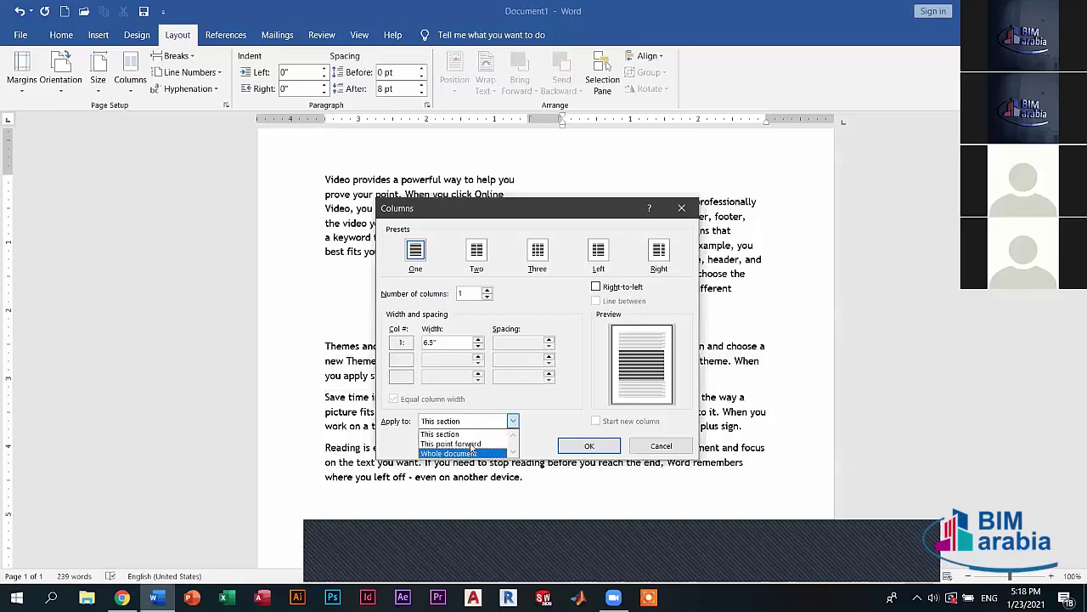
{"action": "left_click", "coordinate": [471, 444]}
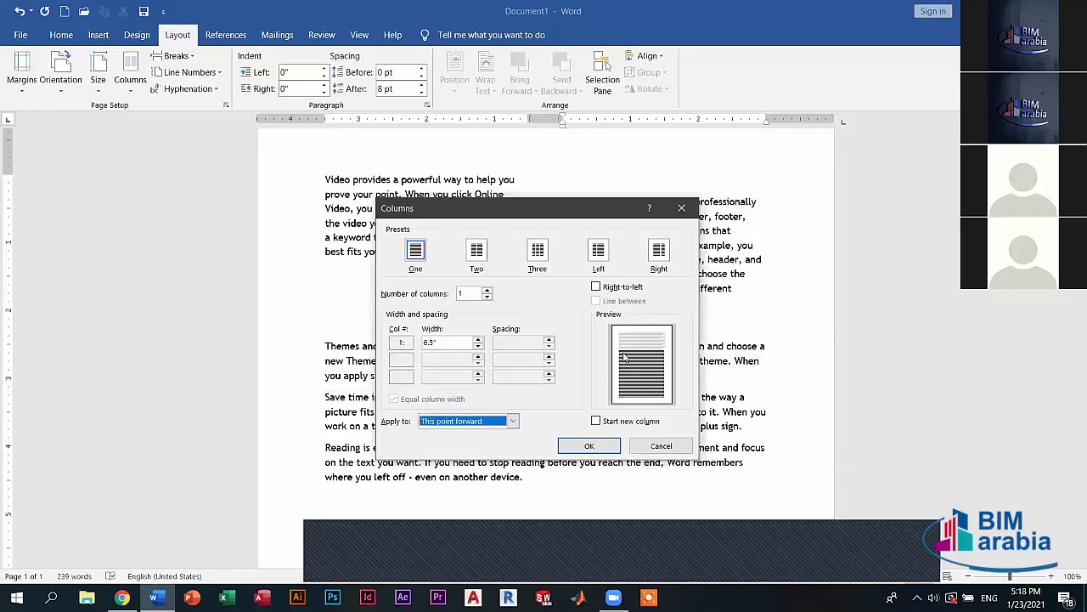
{"action": "left_click", "coordinate": [583, 444]}
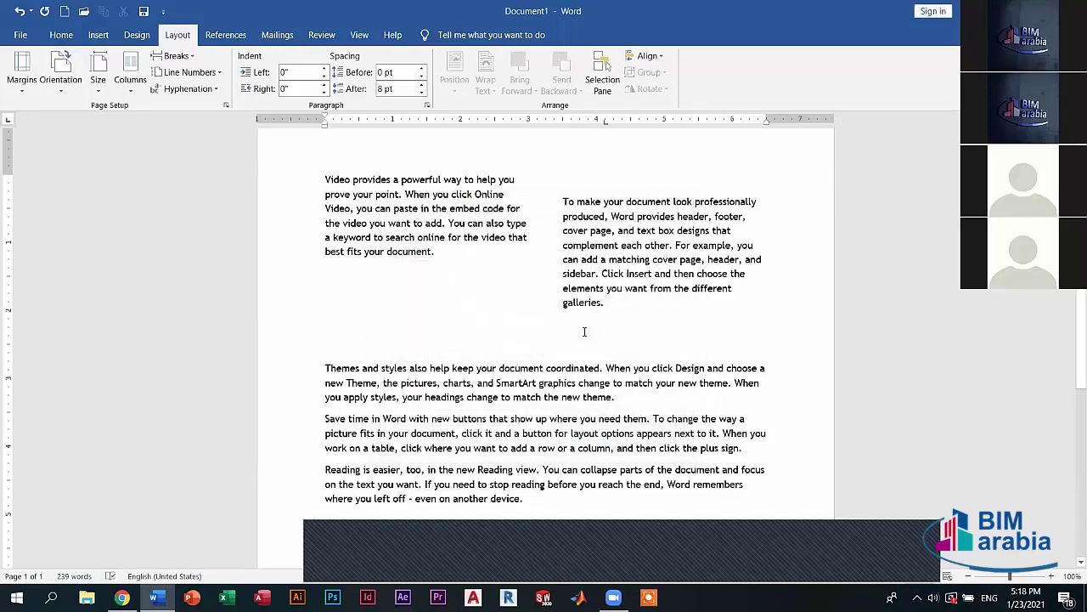
Add a blank line between the two-column text and the Themes paragraph.
{"action": "left_click", "coordinate": [601, 344]}
{"action": "key", "text": "Return"}
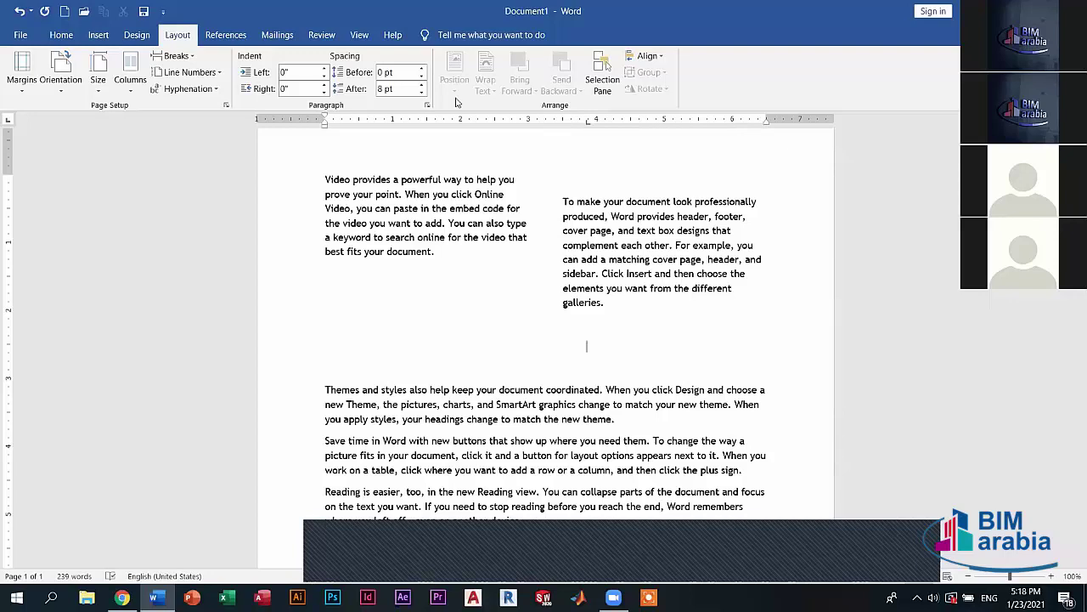
{"action": "key", "text": "BackSpace"}
{"action": "left_click", "coordinate": [622, 273]}
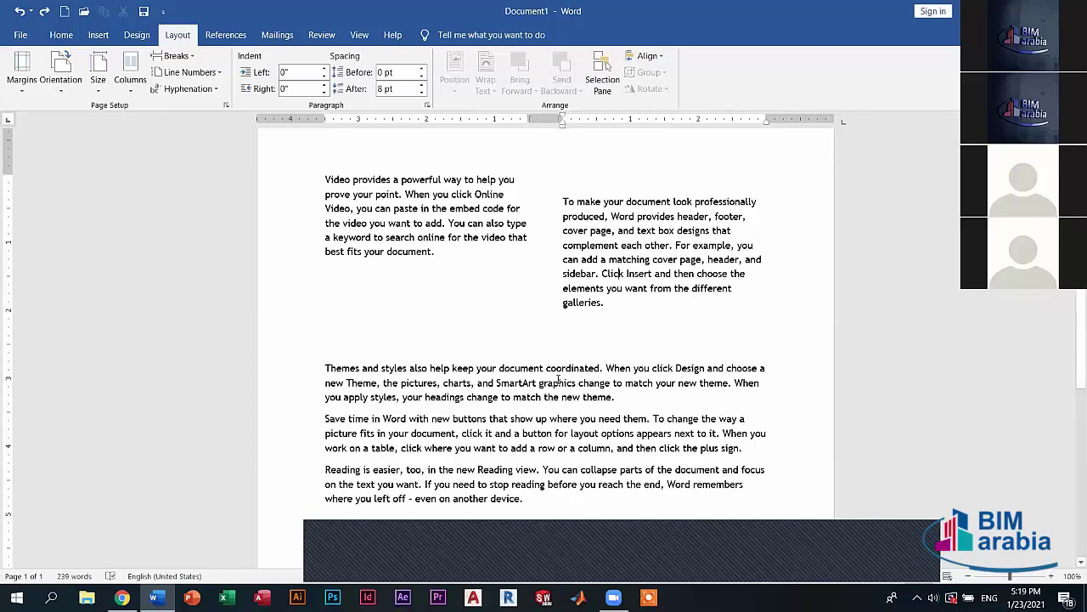
{"action": "left_click", "coordinate": [580, 342]}
{"action": "key", "text": "Return"}
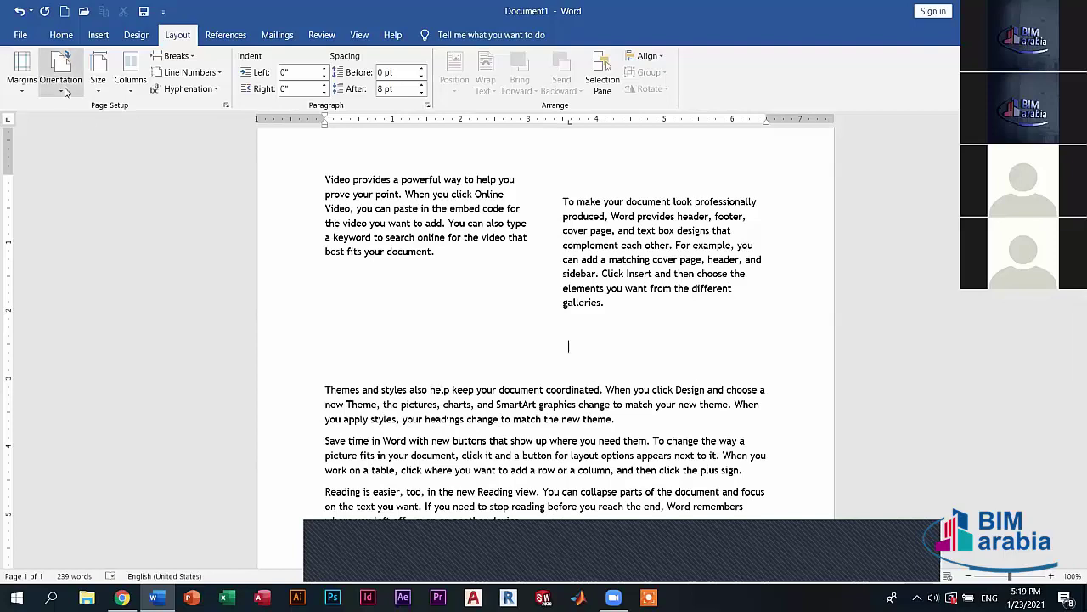
Glance at the Margins and Size presets without changing anything.
{"action": "left_click", "coordinate": [22, 77]}
{"action": "left_click", "coordinate": [22, 77]}
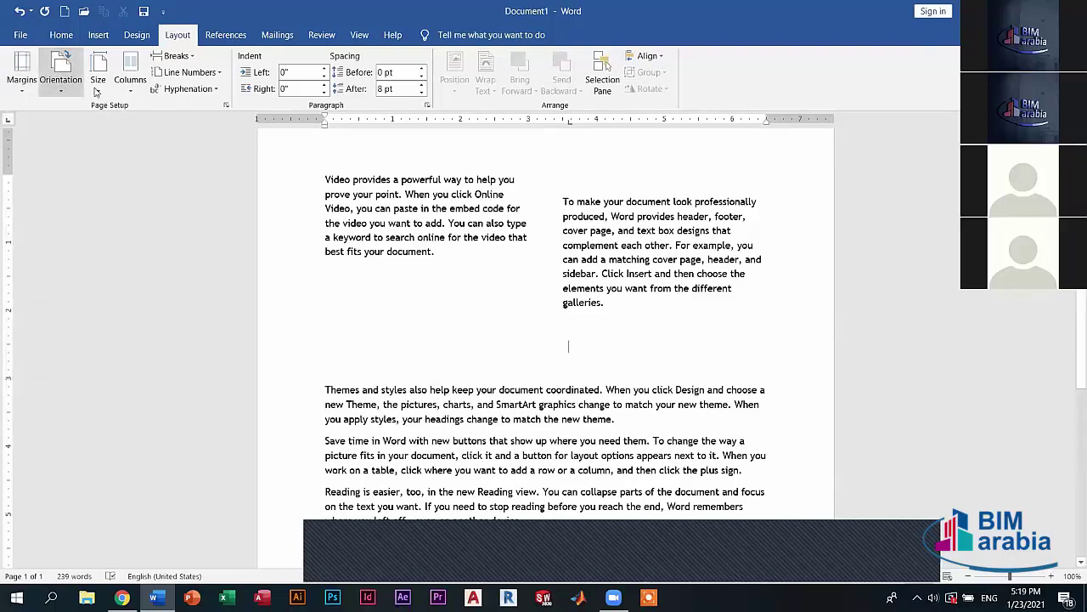
{"action": "left_click", "coordinate": [97, 85]}
{"action": "left_click", "coordinate": [98, 85]}
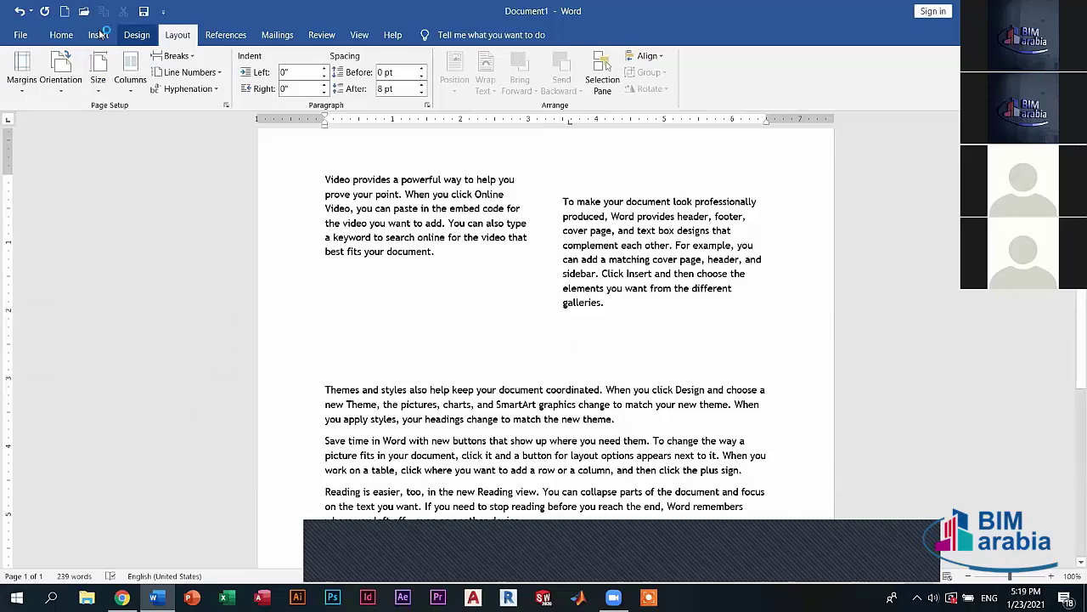
{"action": "left_click", "coordinate": [136, 35]}
{"action": "left_click", "coordinate": [98, 35]}
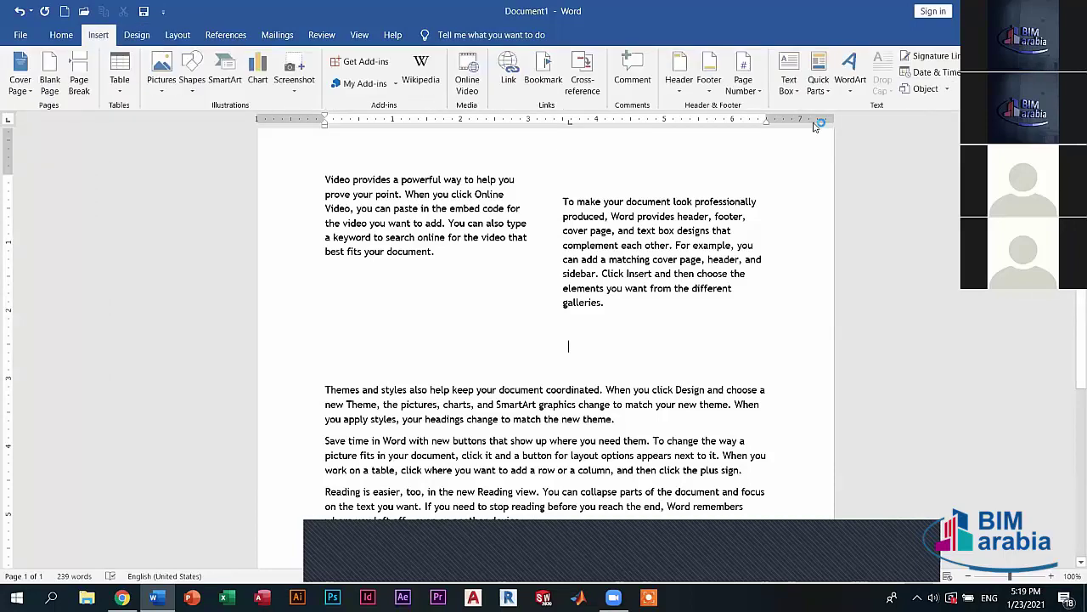
{"action": "left_click", "coordinate": [136, 35]}
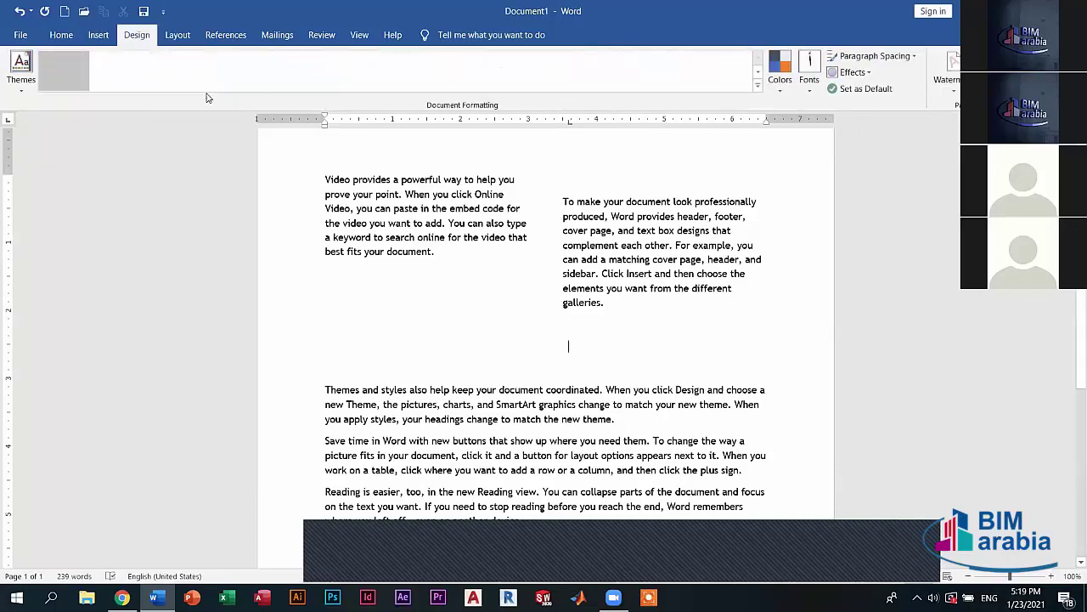
{"action": "left_click", "coordinate": [97, 35]}
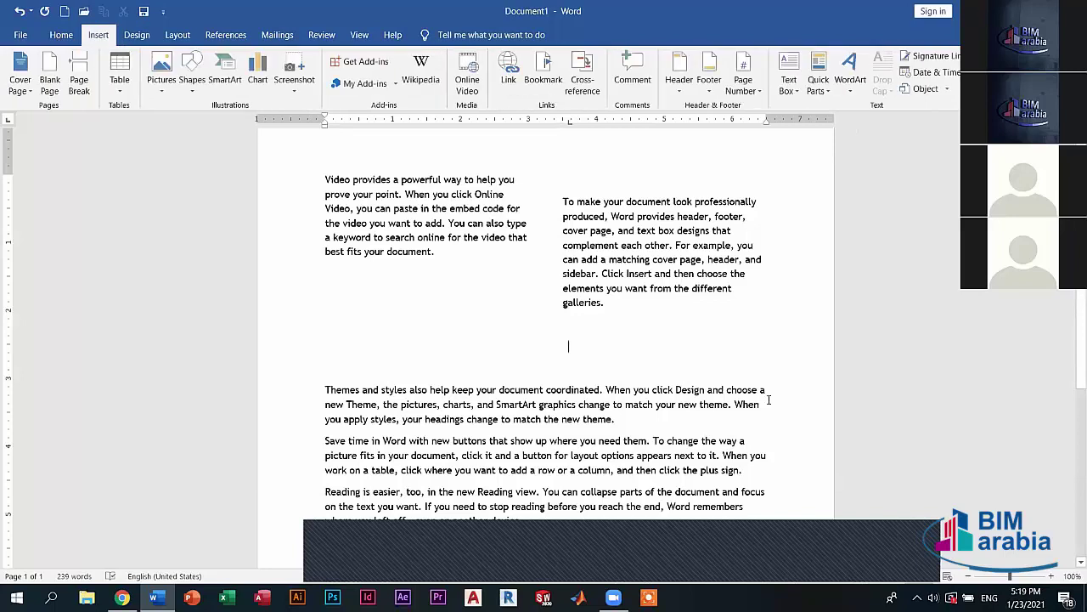
{"action": "left_click", "coordinate": [60, 35]}
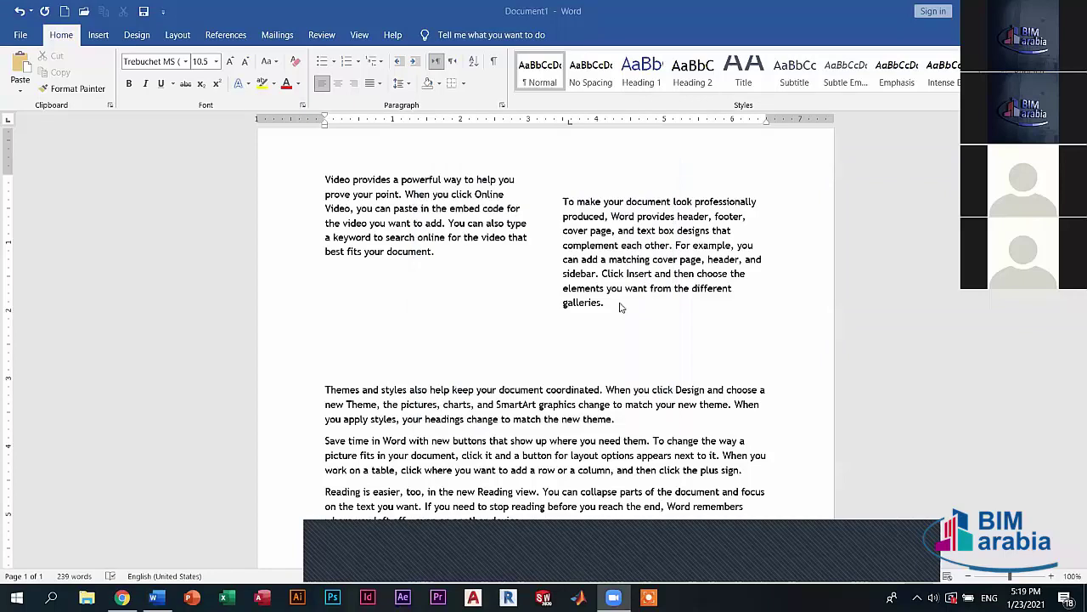
{"action": "left_click", "coordinate": [178, 35]}
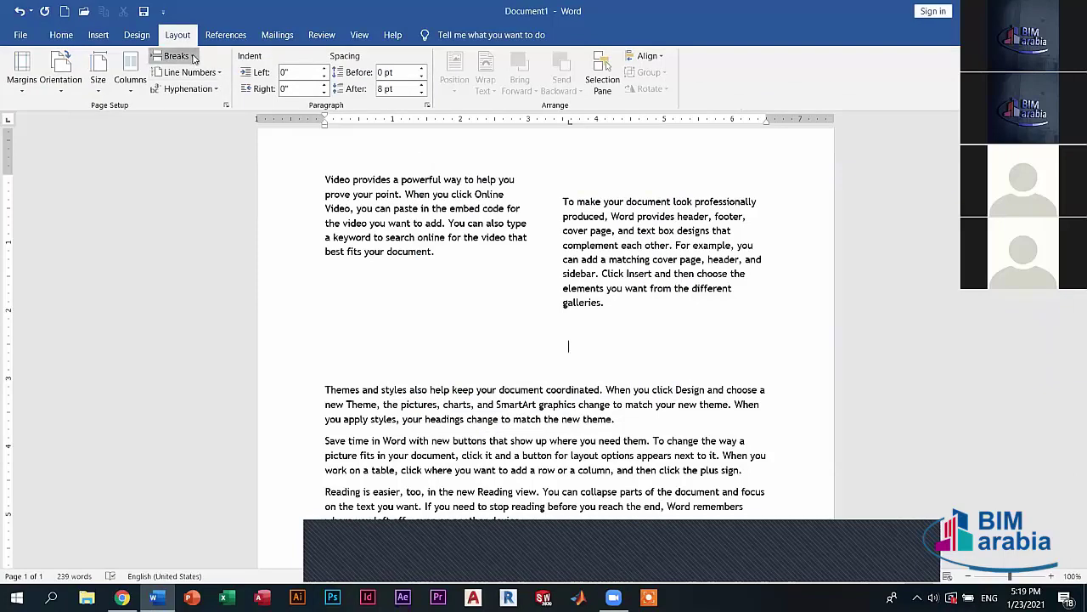
Apply Continuous line numbering, then undo it along with stray test letters.
{"action": "left_click", "coordinate": [210, 73]}
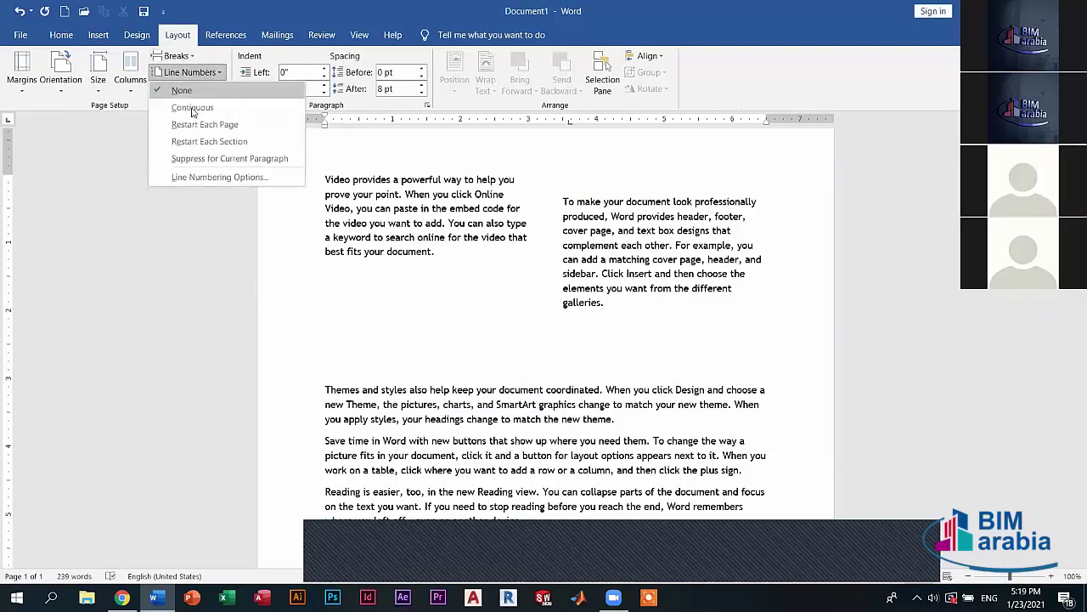
{"action": "left_click", "coordinate": [193, 104]}
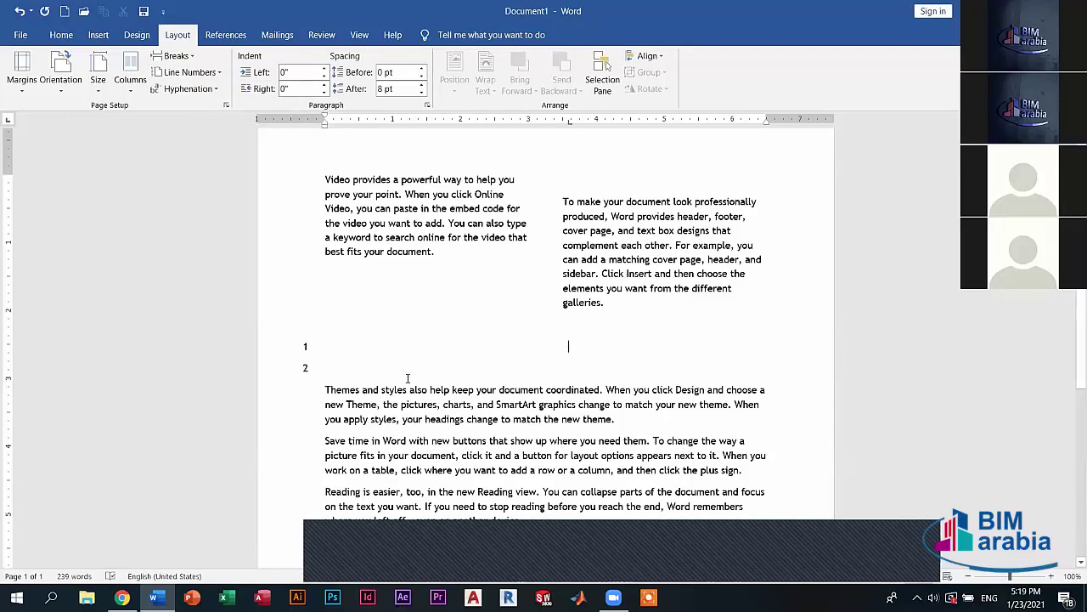
{"action": "key", "text": "BackSpace"}
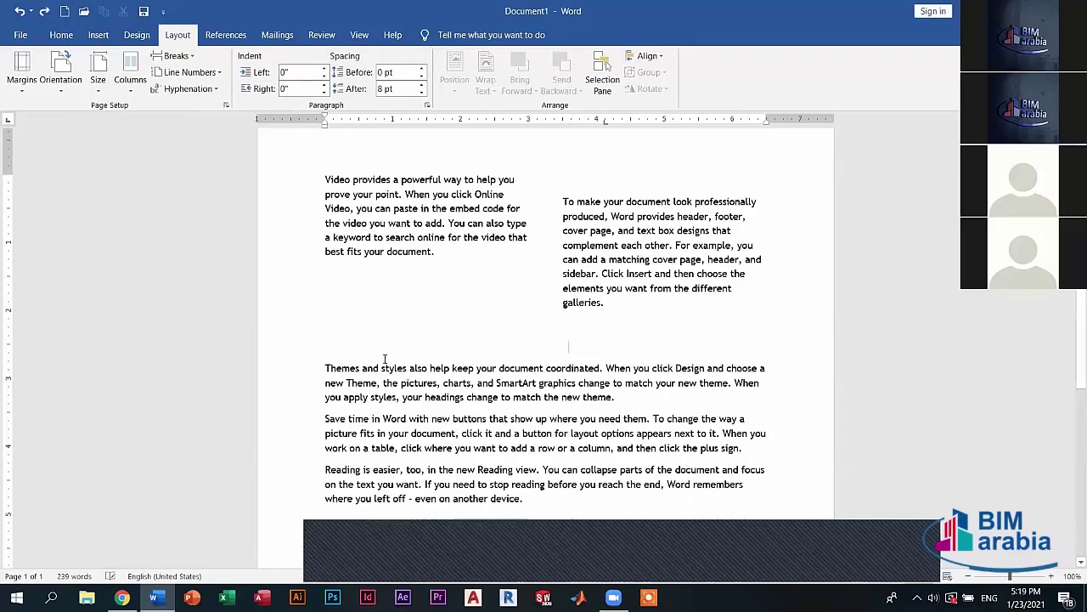
{"action": "type", "text": "fff"}
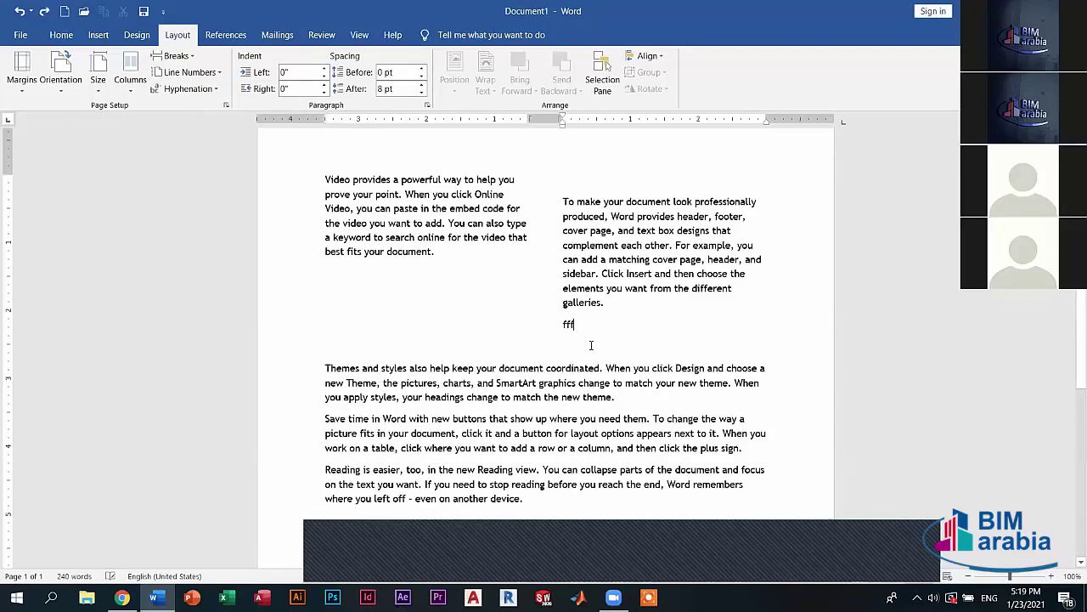
{"action": "type", "text": "fg"}
{"action": "key", "text": "ctrl+z"}
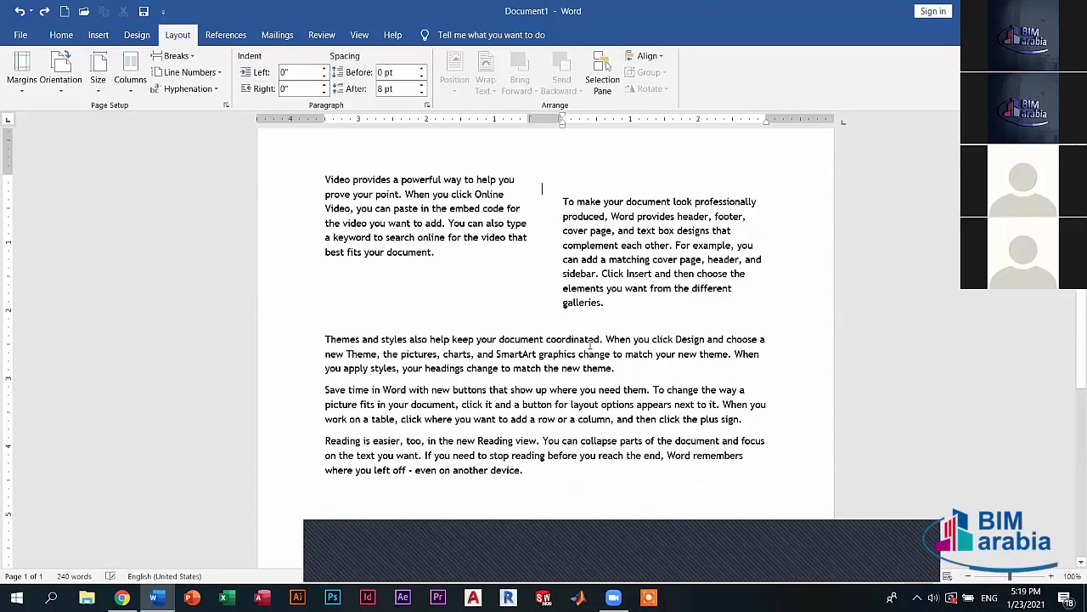
{"action": "key", "text": "ctrl+z"}
Clear the whole document and start typing =rand() on the first line.
{"action": "key", "text": "ctrl+a"}
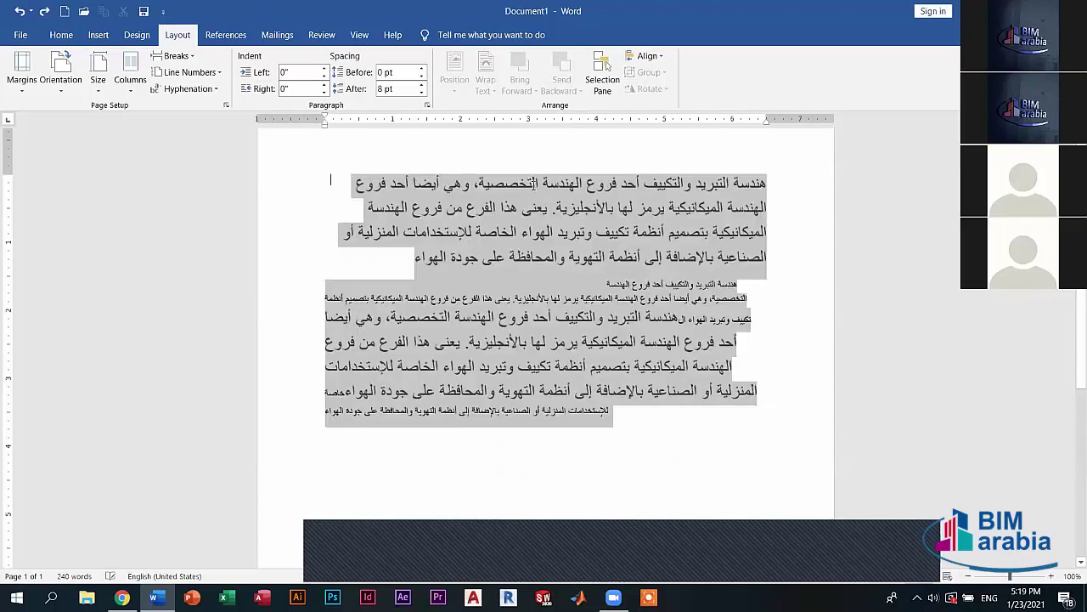
{"action": "key", "text": "Delete"}
{"action": "type", "text": "=rand("}
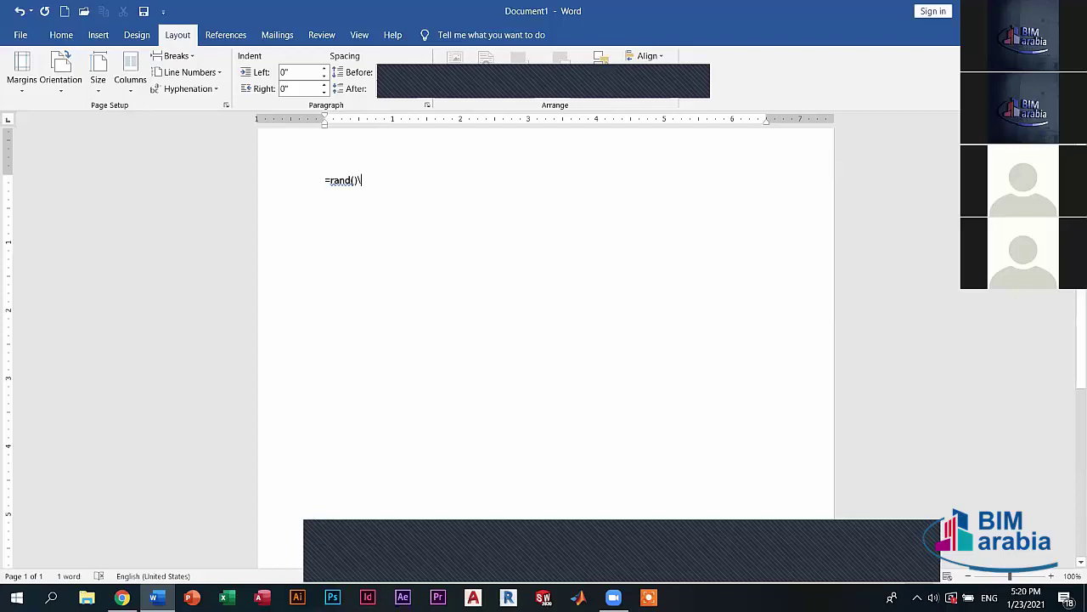
Expand =rand() into sample paragraphs and number every line continuously.
{"action": "key", "text": "Return"}
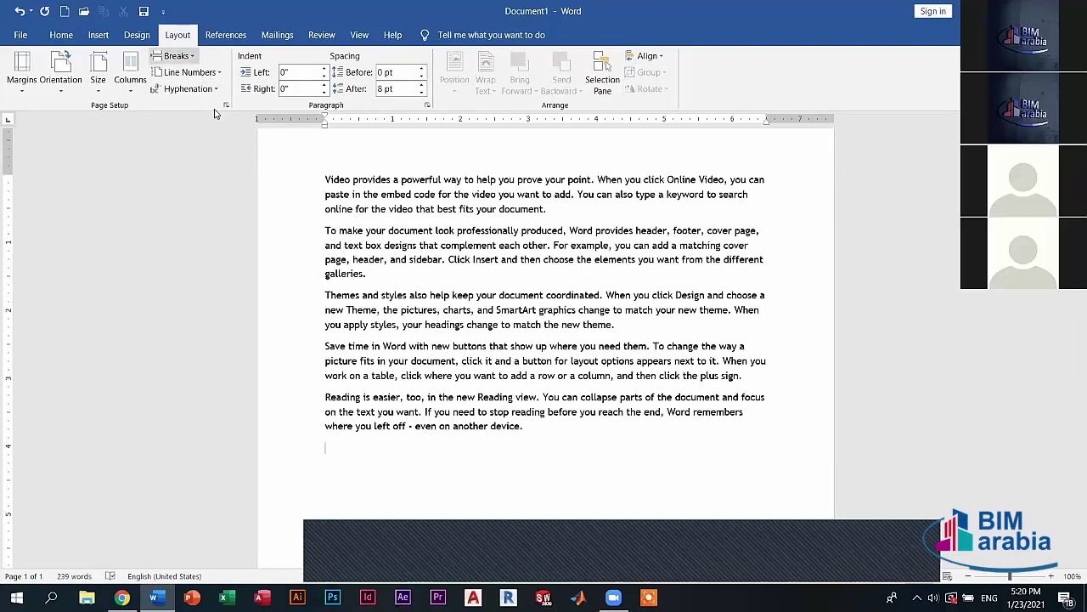
{"action": "key", "text": "alt+p"}
{"action": "key", "text": "l"}
{"action": "key", "text": "n"}
{"action": "key", "text": "c"}
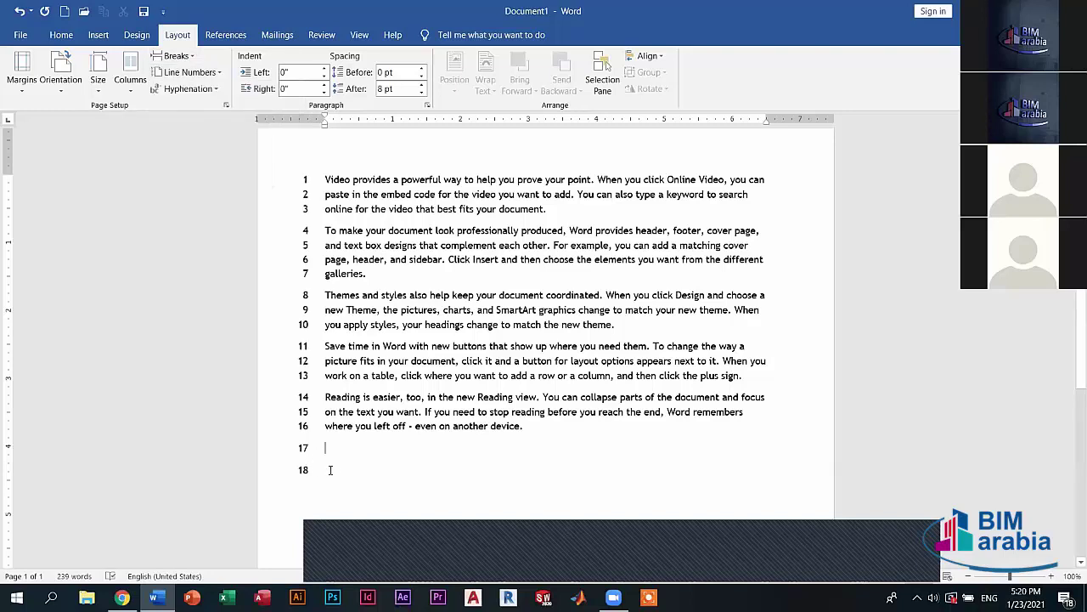
Trim the empty lines after the text, then delete all the document text.
{"action": "left_click", "coordinate": [331, 469]}
{"action": "key", "text": "BackSpace"}
{"action": "key", "text": "BackSpace"}
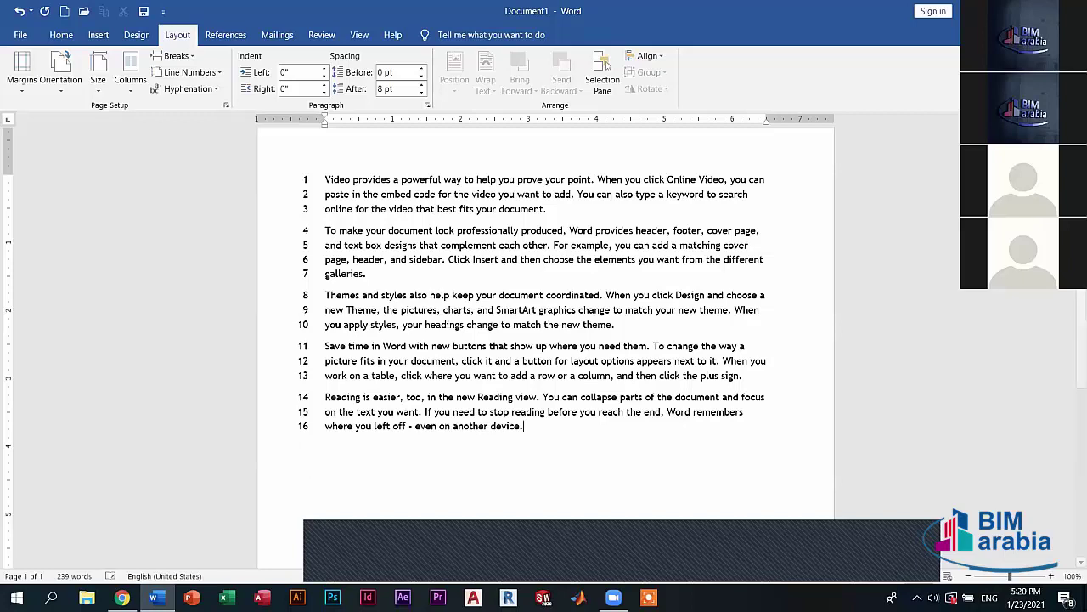
{"action": "key", "text": "Return"}
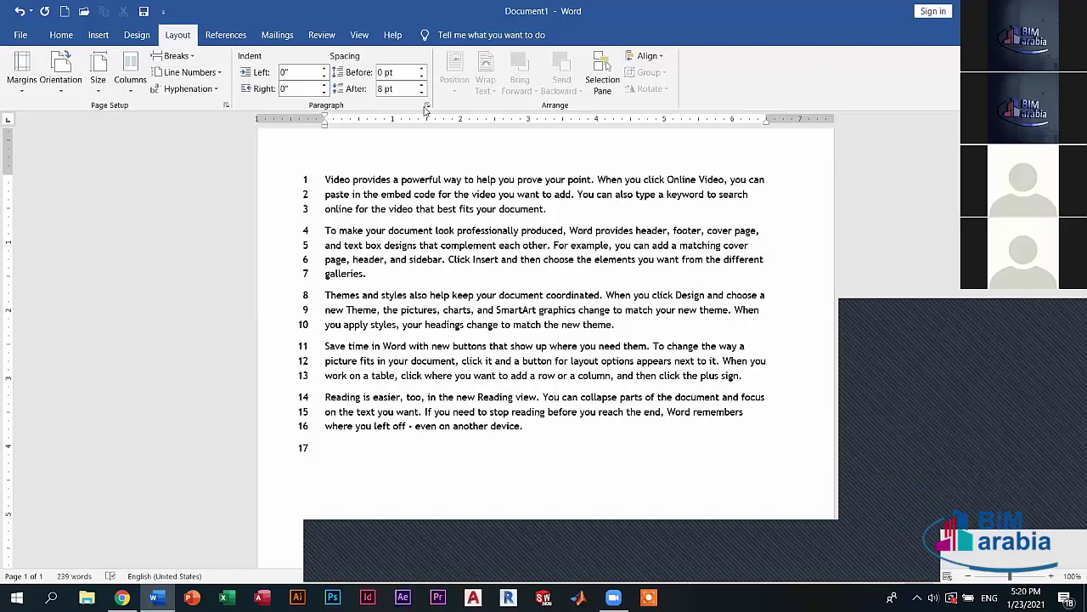
{"action": "left_click", "coordinate": [358, 34]}
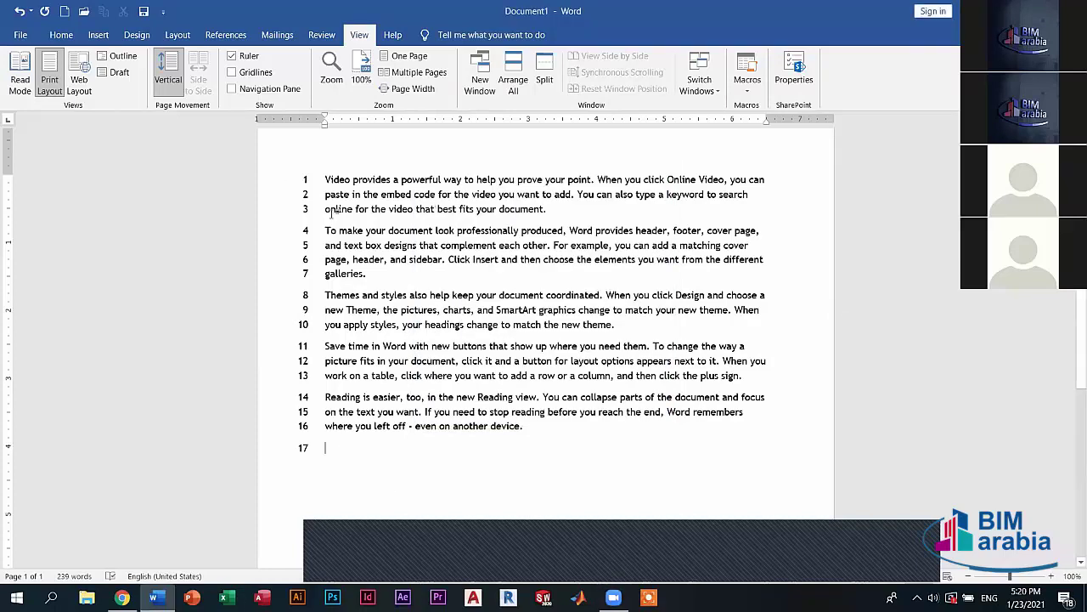
{"action": "key", "text": "shift+Up"}
{"action": "key", "text": "shift+Up"}
{"action": "key", "text": "shift+Up"}
{"action": "key", "text": "shift+Up"}
{"action": "key", "text": "shift+Up"}
{"action": "key", "text": "shift+Up"}
{"action": "key", "text": "Delete"}
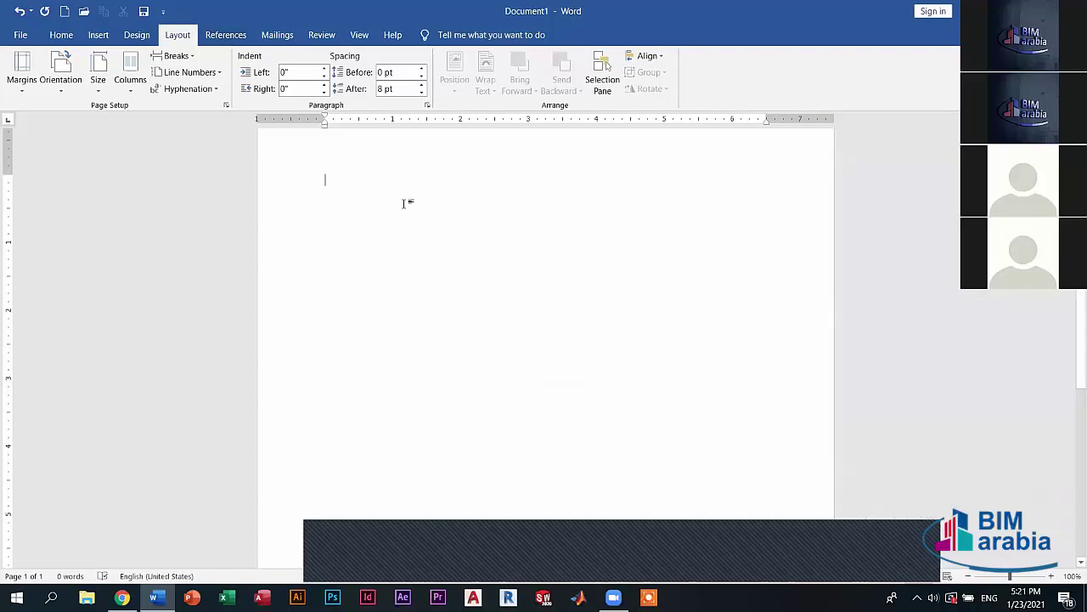
Generate sample paragraphs by entering =rand().
{"action": "type", "text": "=rand("}
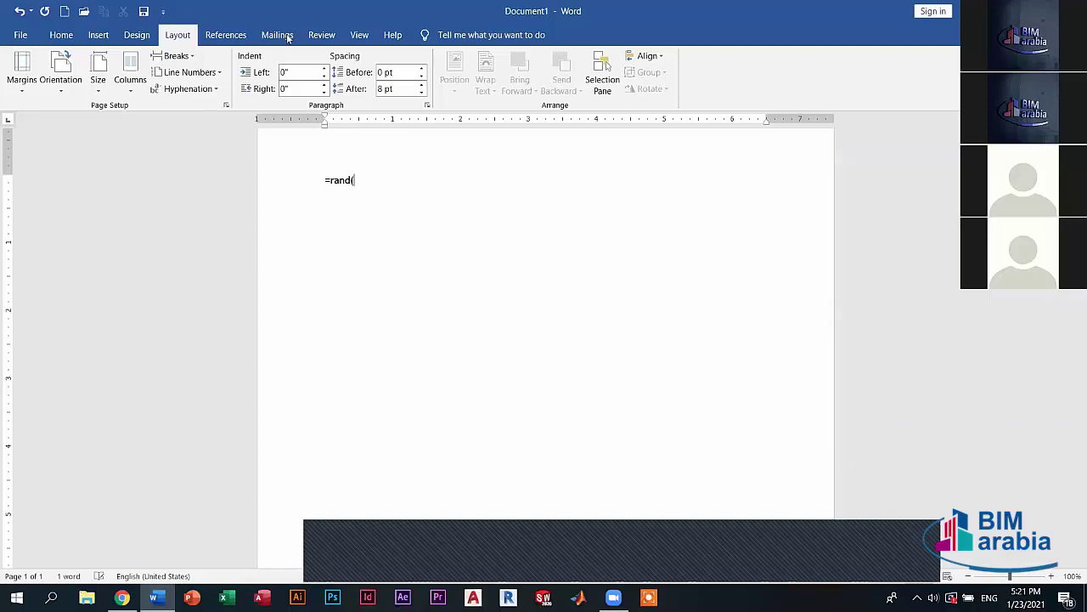
{"action": "type", "text": ")"}
{"action": "key", "text": "Return"}
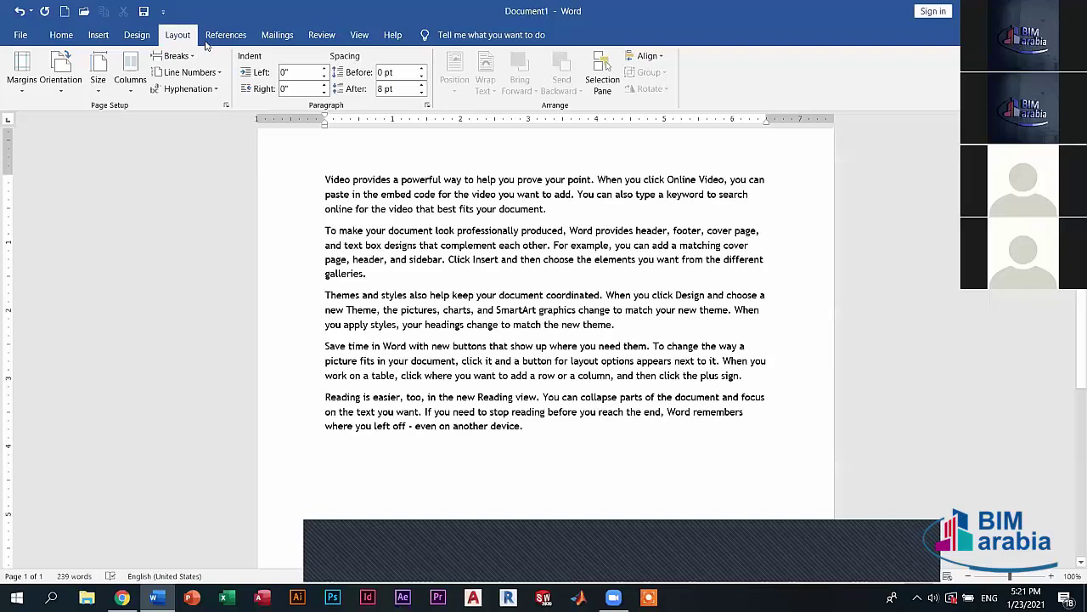
Select and deselect all the text, then bring up the Line Numbers choices.
{"action": "key", "text": "ctrl+a"}
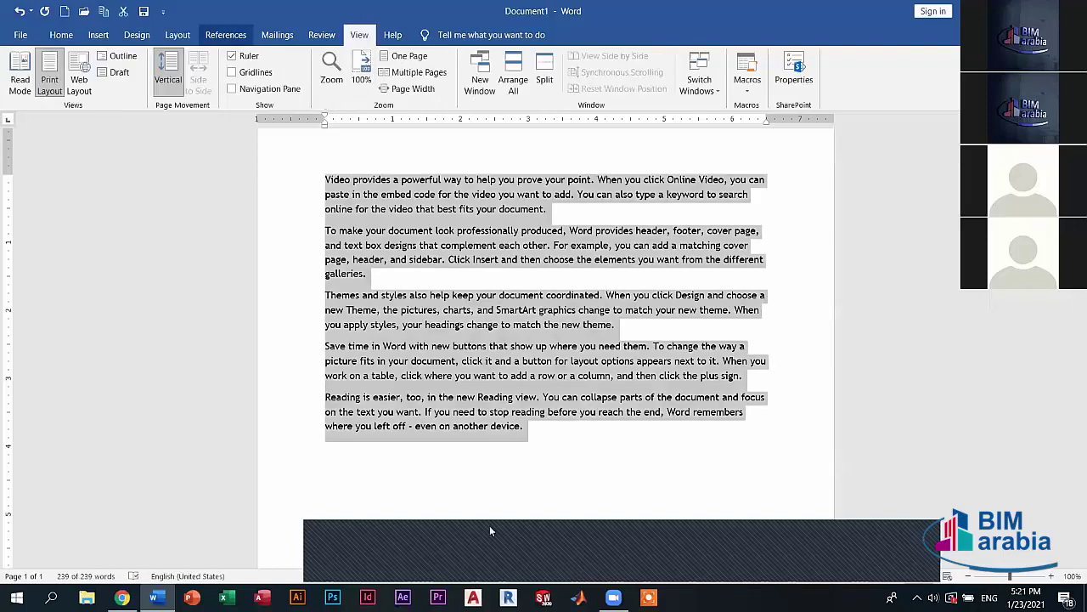
{"action": "key", "text": "alt+s"}
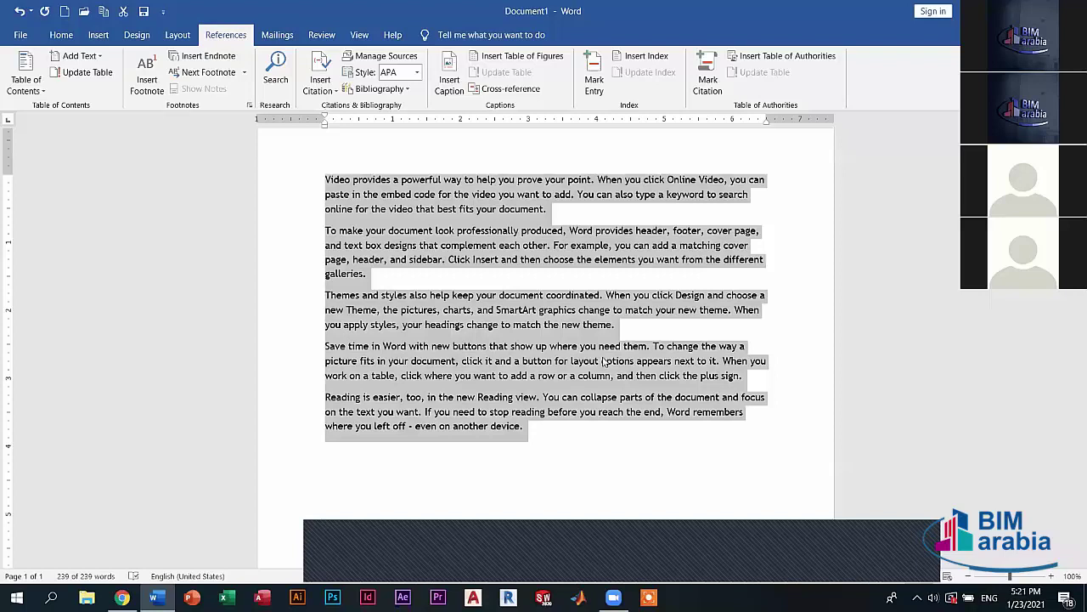
{"action": "left_click", "coordinate": [544, 536]}
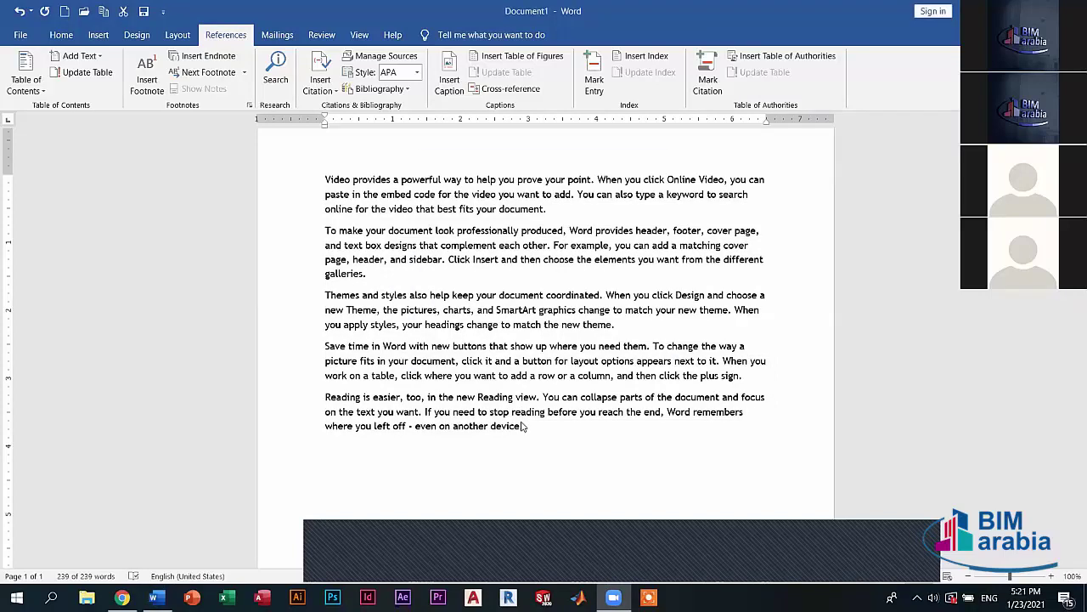
{"action": "key", "text": "ctrl+a"}
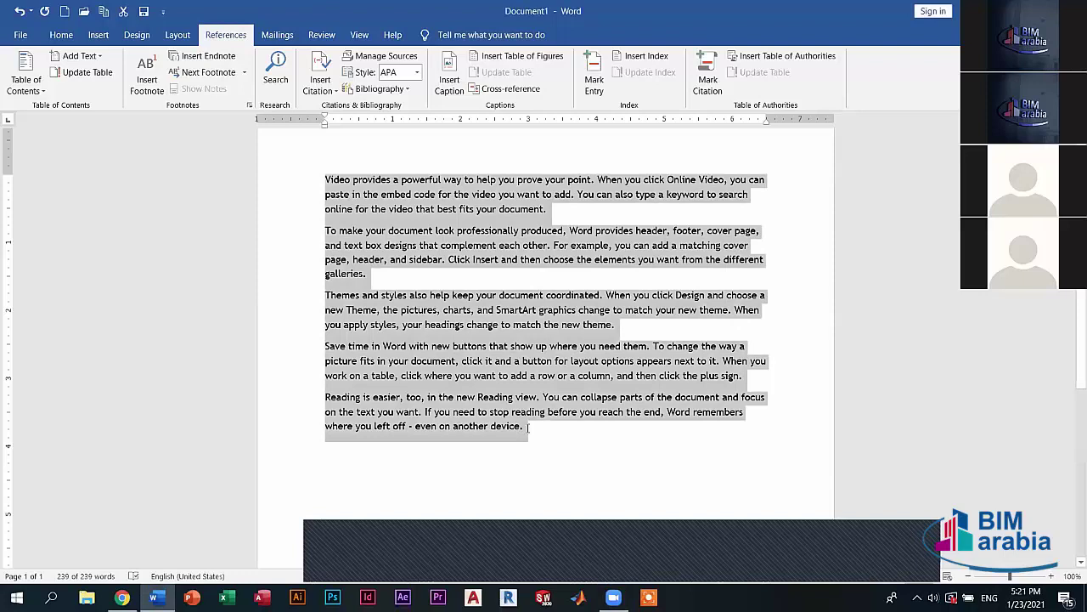
{"action": "left_click", "coordinate": [528, 427]}
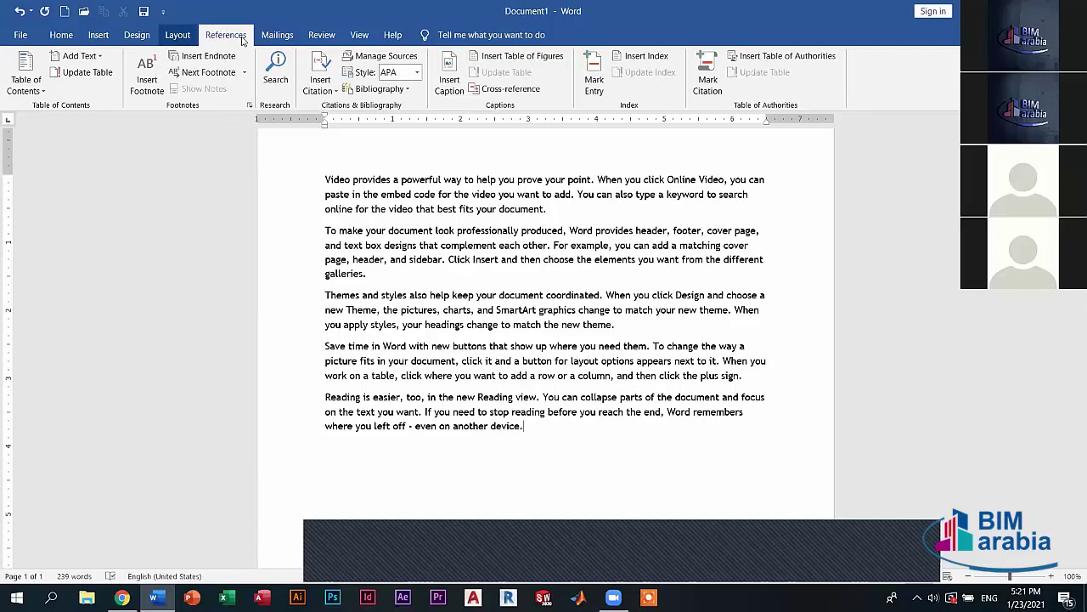
{"action": "left_click", "coordinate": [209, 76]}
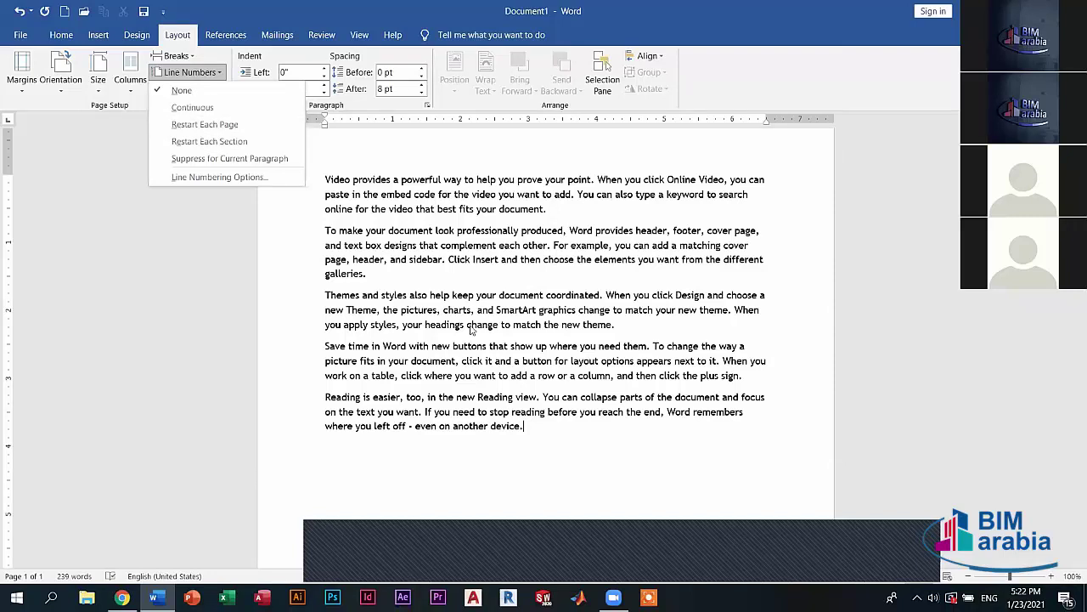
Undo the sample text and regenerate long filler paragraphs with =rand(18,20).
{"action": "left_click", "coordinate": [536, 438]}
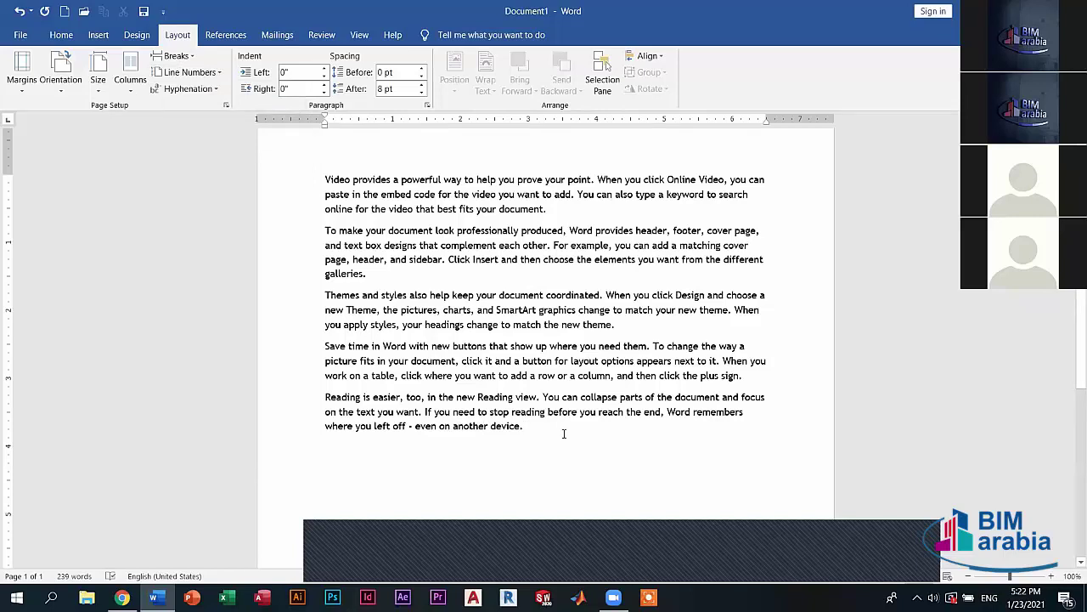
{"action": "key", "text": "ctrl+z"}
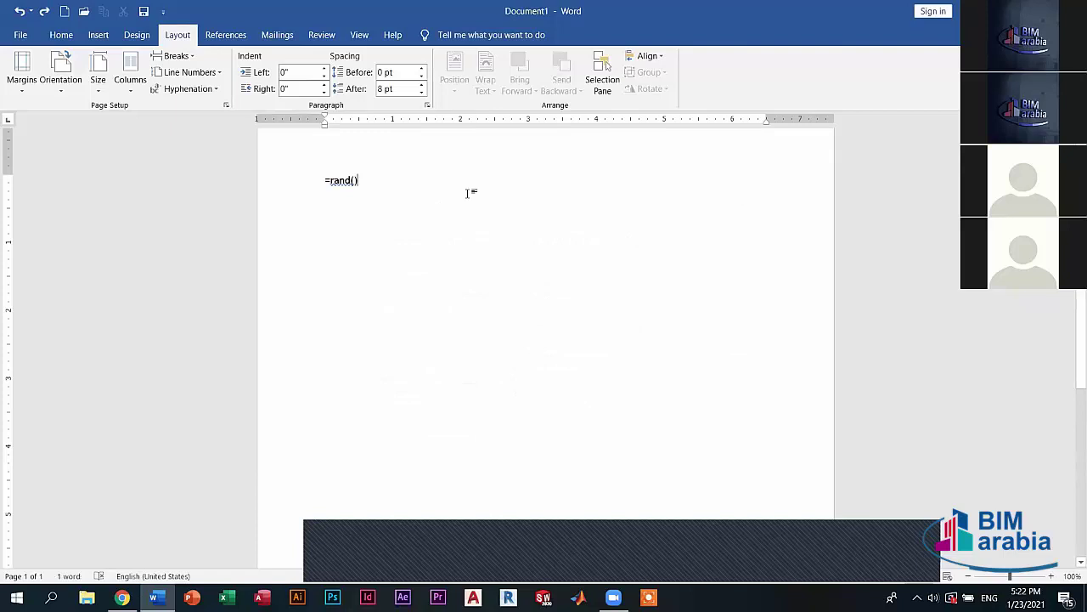
{"action": "key", "text": "BackSpace"}
{"action": "type", "text": "18,"}
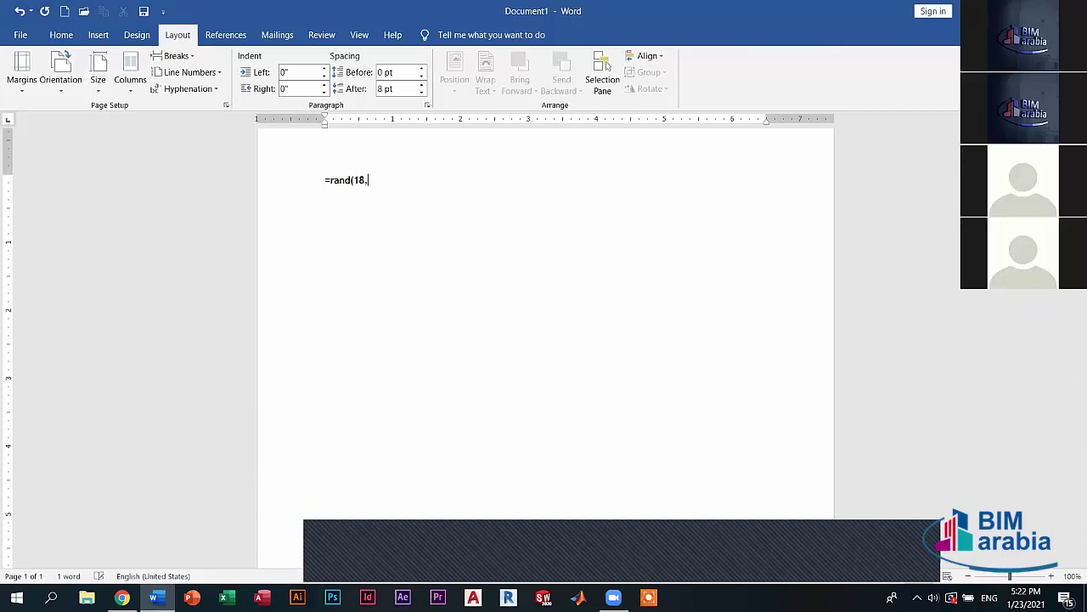
{"action": "type", "text": "20)"}
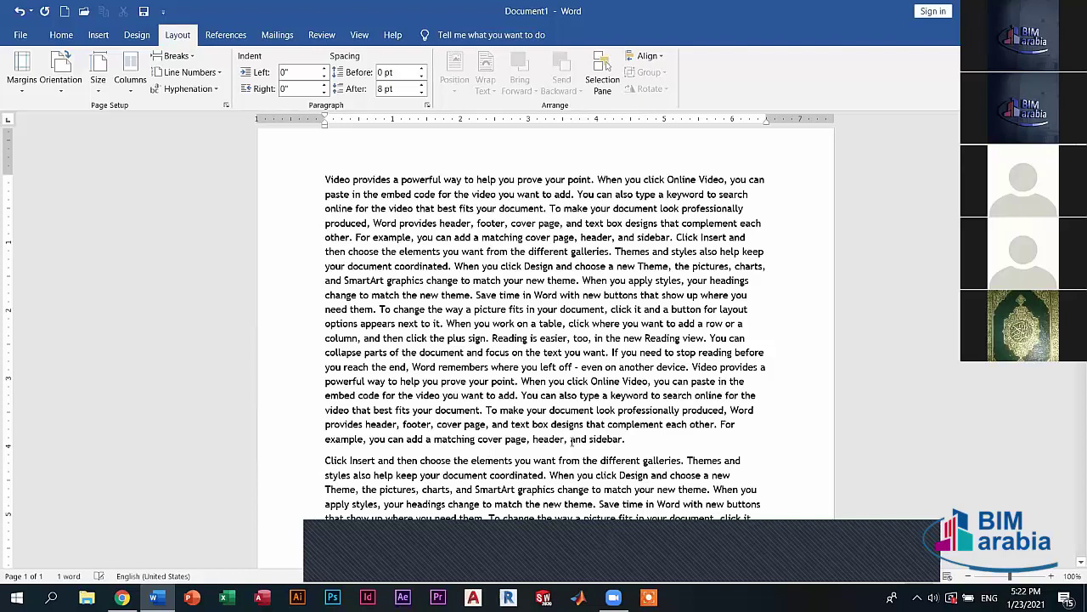
{"action": "scroll", "coordinate": [574, 440], "scroll_direction": "up", "scroll_amount": 1}
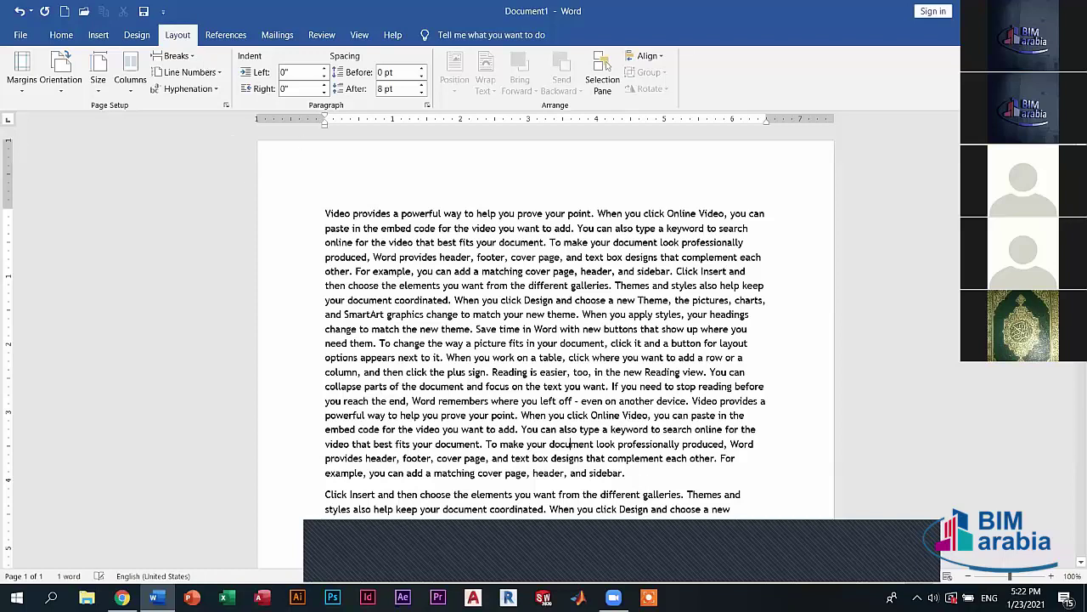
Turn on line numbering restarting each page, then switch it to Restart Each Section.
{"action": "left_click", "coordinate": [189, 72]}
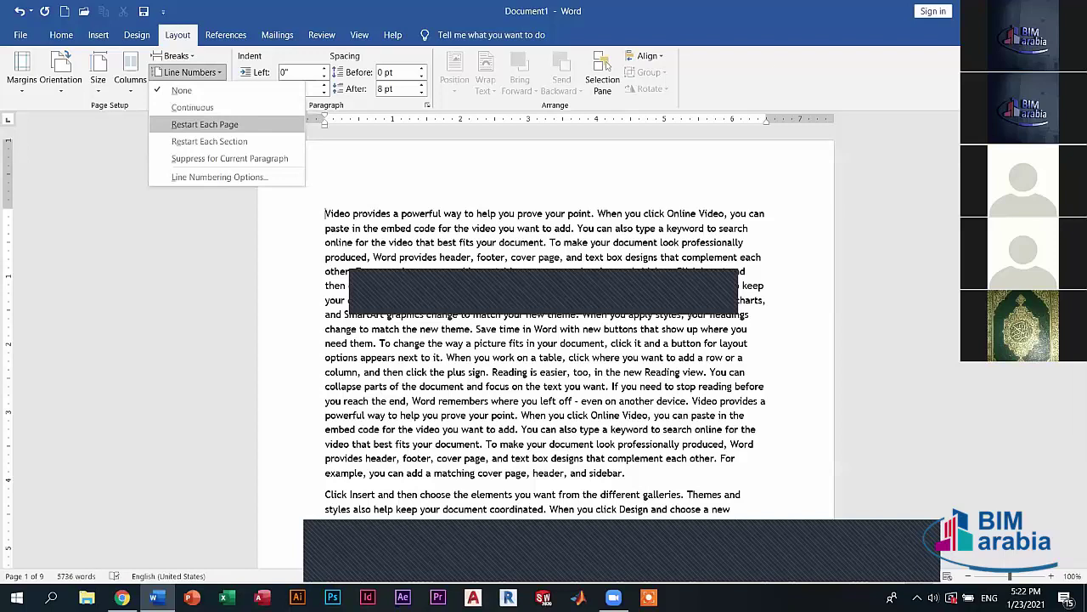
{"action": "left_click", "coordinate": [205, 124]}
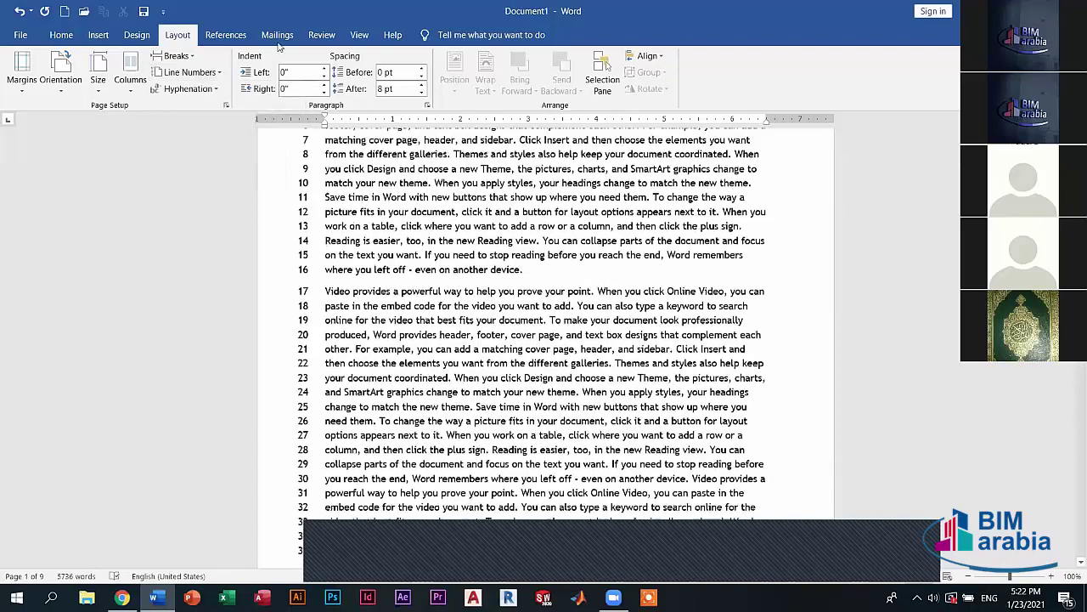
{"action": "left_click", "coordinate": [208, 73]}
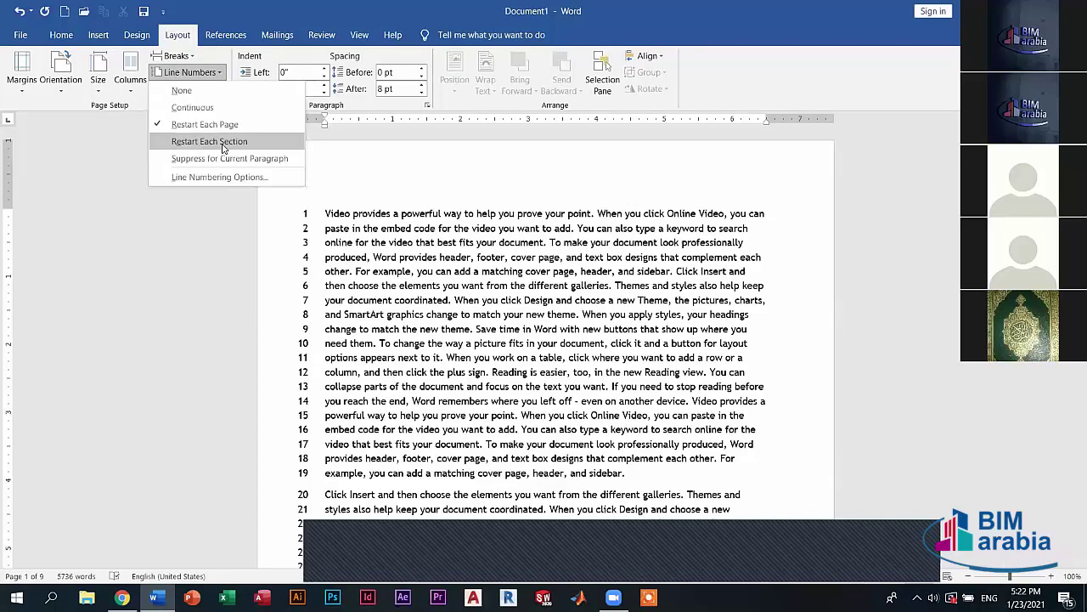
{"action": "left_click", "coordinate": [218, 142]}
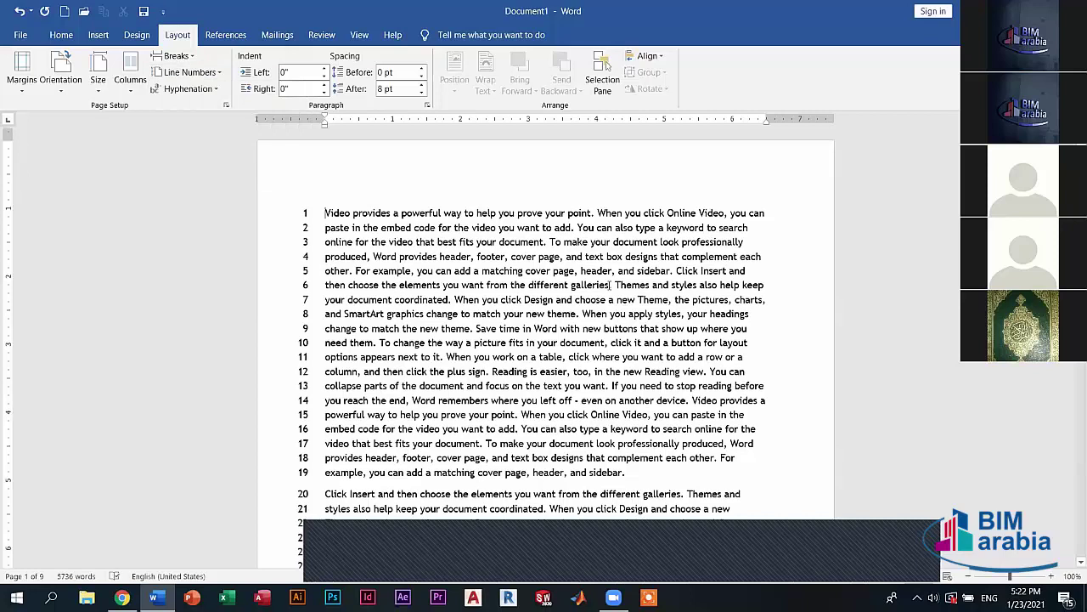
{"action": "scroll", "coordinate": [610, 285], "scroll_direction": "down", "scroll_amount": 2}
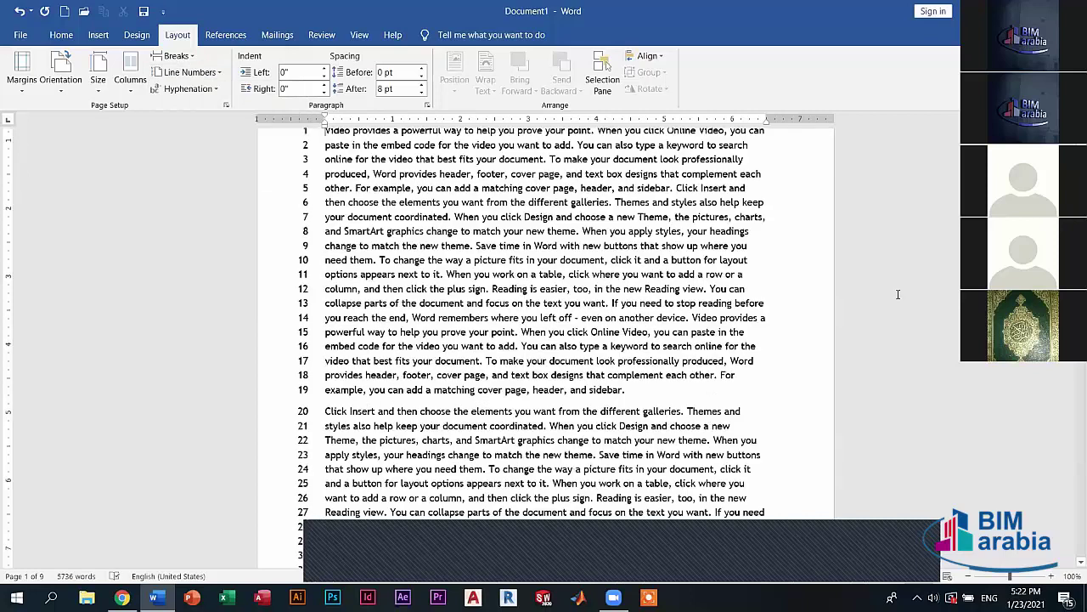
{"action": "scroll", "coordinate": [897, 294], "scroll_direction": "down", "scroll_amount": 5}
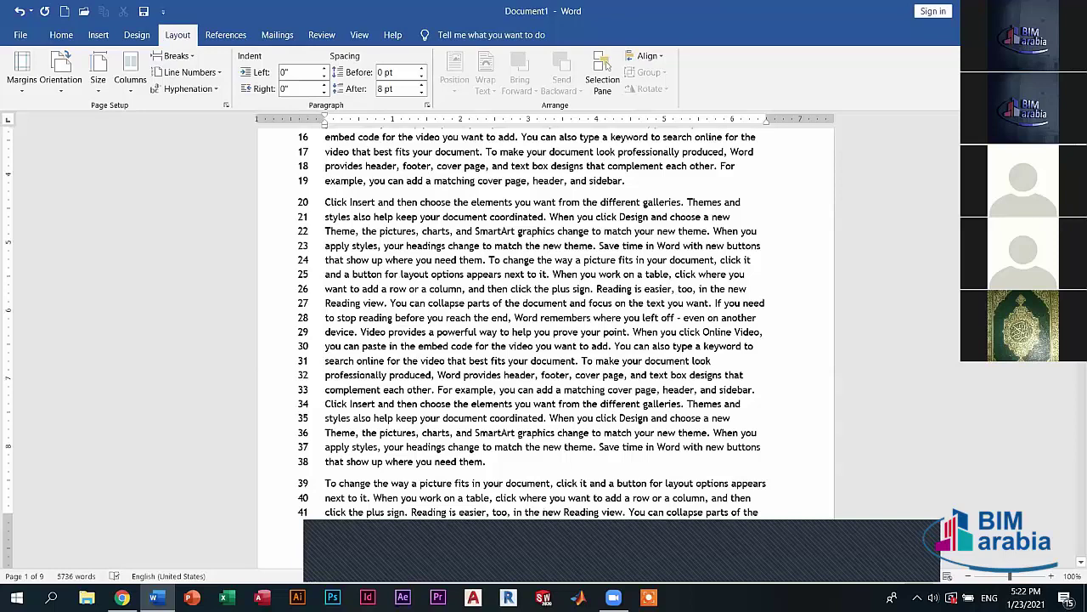
{"action": "scroll", "coordinate": [544, 323], "scroll_direction": "down", "scroll_amount": 6}
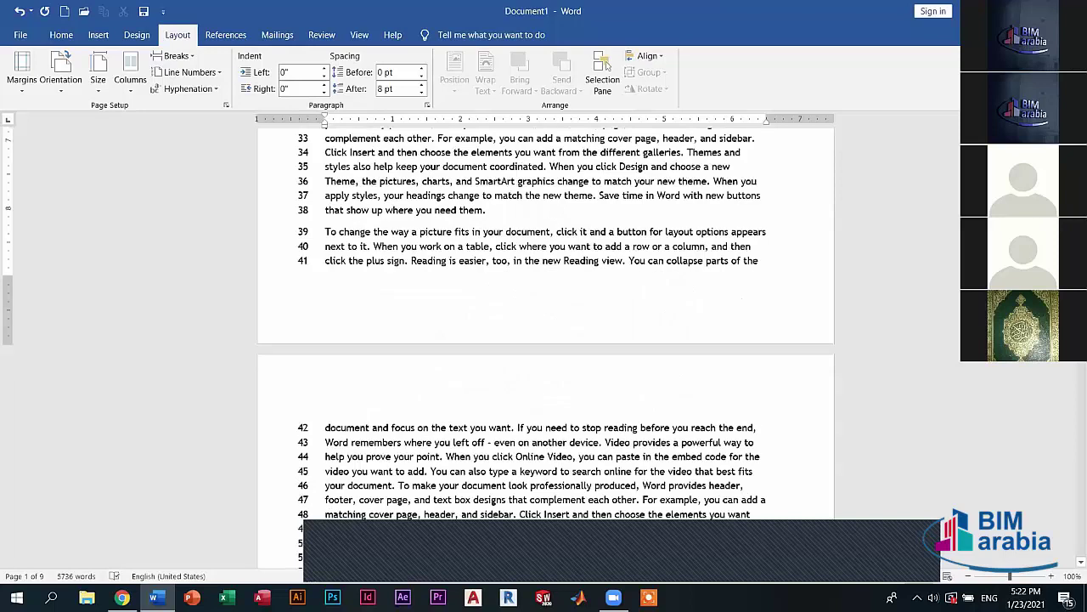
{"action": "scroll", "coordinate": [544, 323], "scroll_direction": "up", "scroll_amount": 6}
{"action": "scroll", "coordinate": [544, 323], "scroll_direction": "up", "scroll_amount": 7}
{"action": "left_click", "coordinate": [190, 72]}
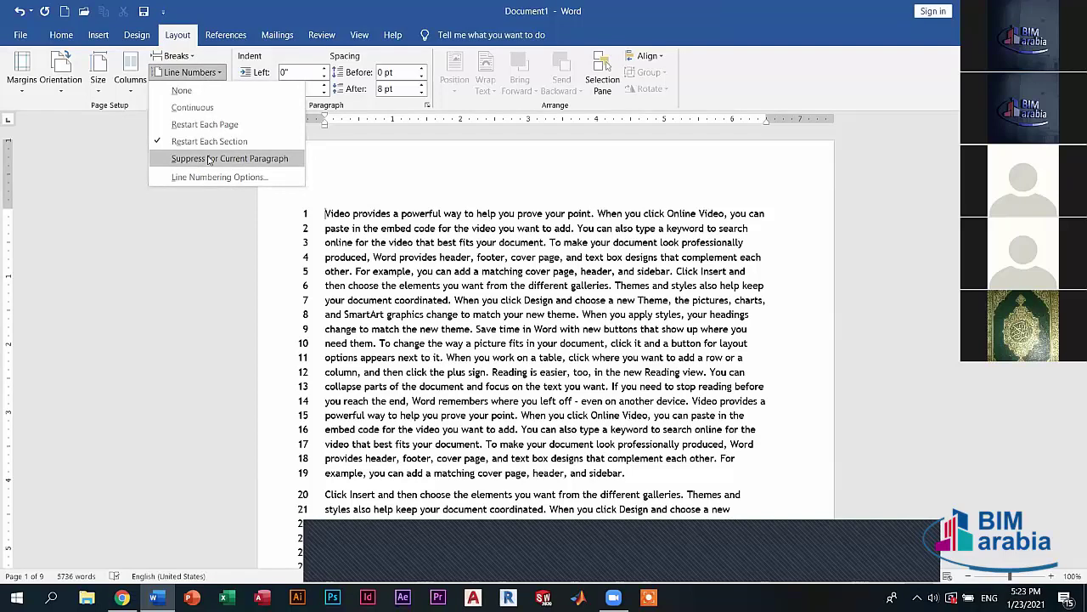
{"action": "left_click", "coordinate": [208, 159]}
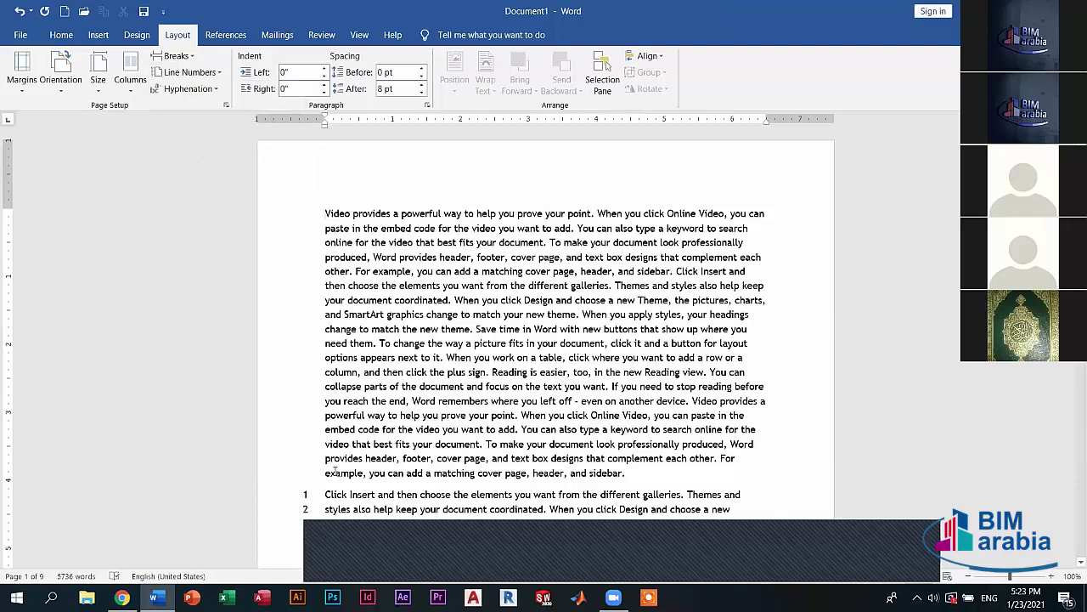
{"action": "scroll", "coordinate": [335, 470], "scroll_direction": "down", "scroll_amount": 3}
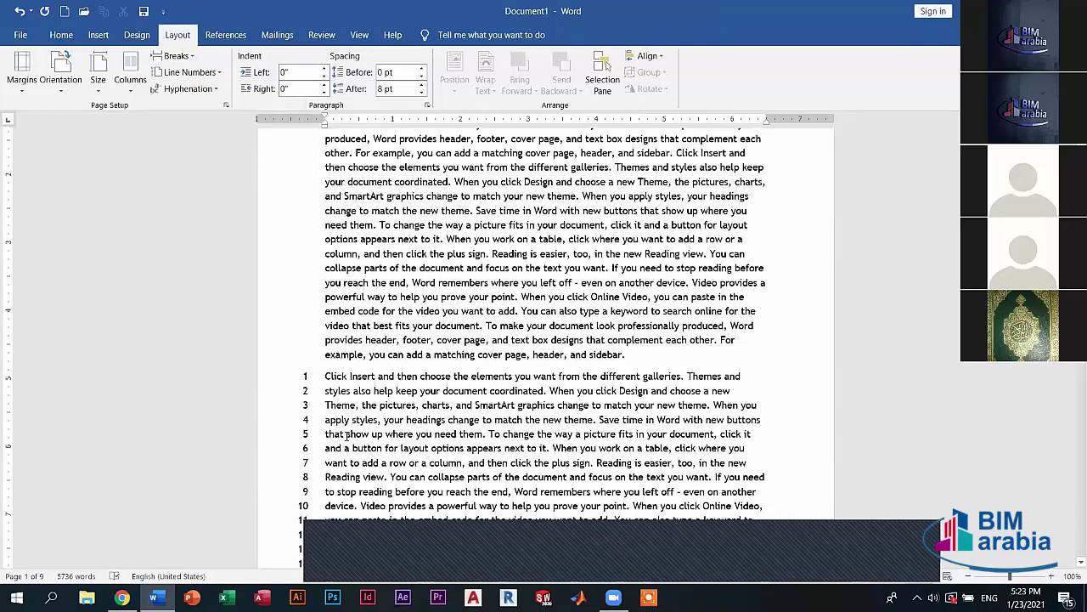
{"action": "scroll", "coordinate": [342, 336], "scroll_direction": "down", "scroll_amount": 5}
{"action": "scroll", "coordinate": [364, 288], "scroll_direction": "down", "scroll_amount": 3}
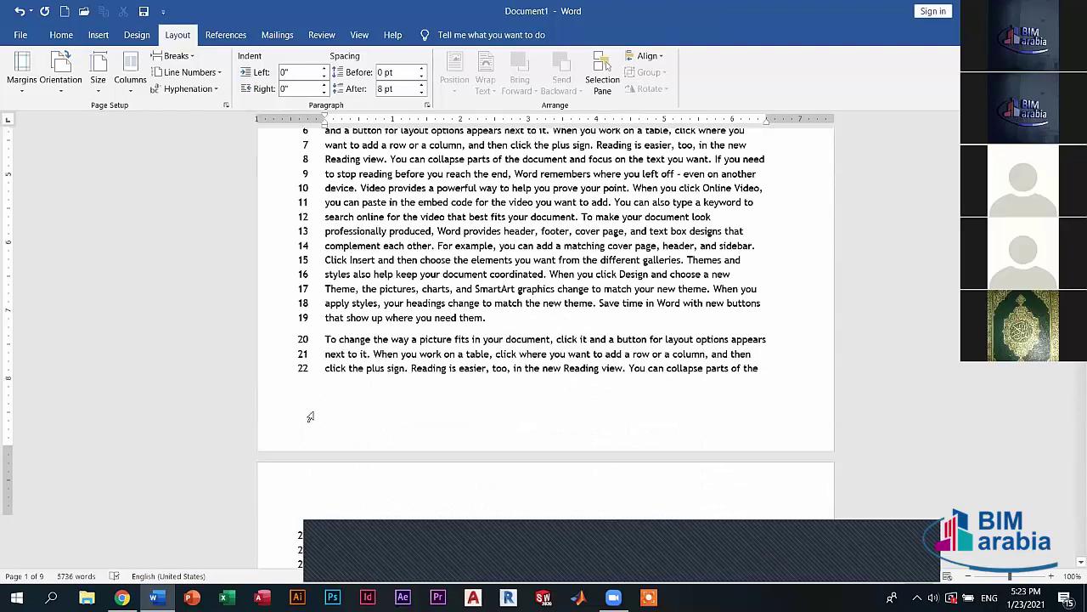
{"action": "scroll", "coordinate": [247, 465], "scroll_direction": "up", "scroll_amount": 8}
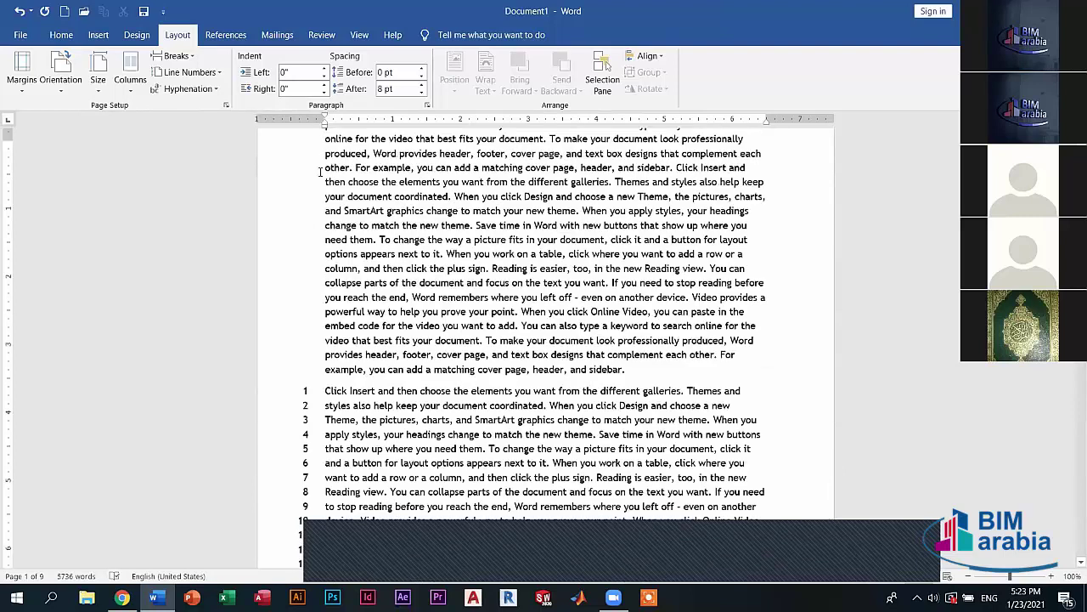
{"action": "scroll", "coordinate": [321, 173], "scroll_direction": "up", "scroll_amount": 1}
{"action": "left_click", "coordinate": [213, 75]}
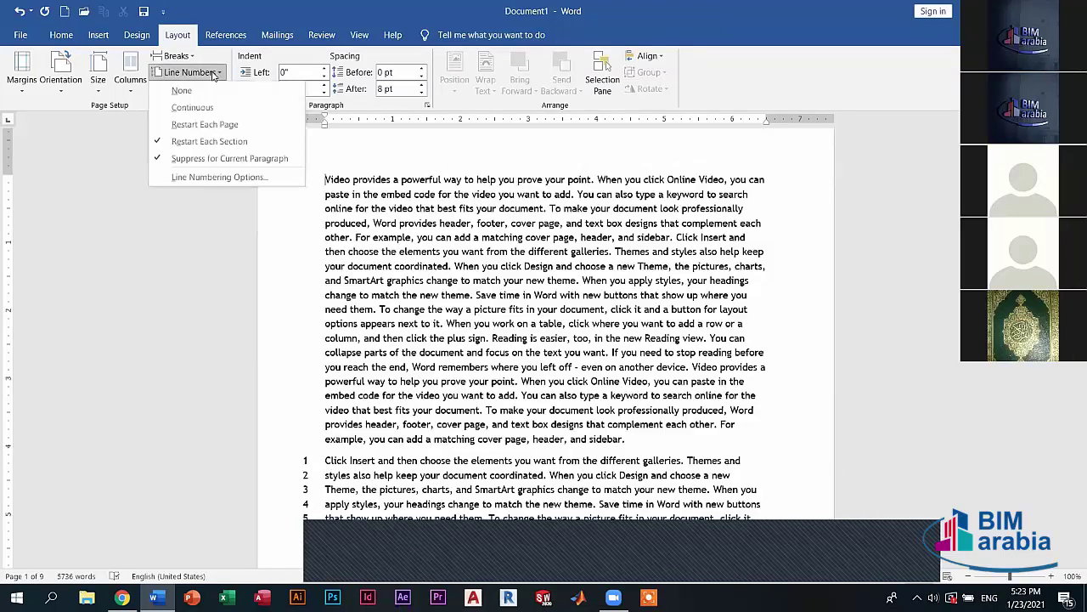
{"action": "left_click", "coordinate": [313, 428]}
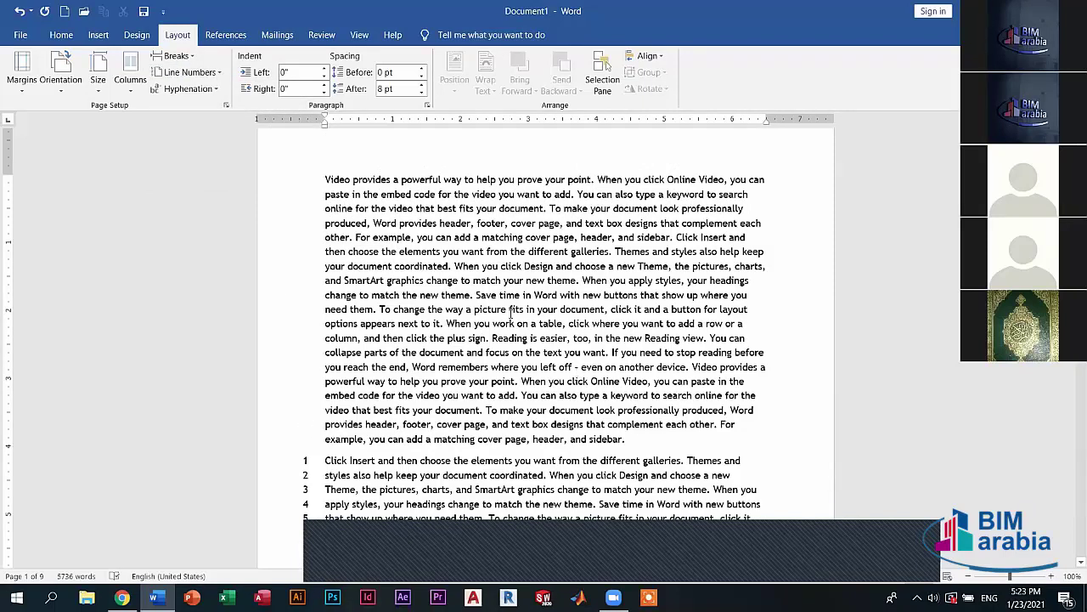
{"action": "key", "text": "ctrl+z"}
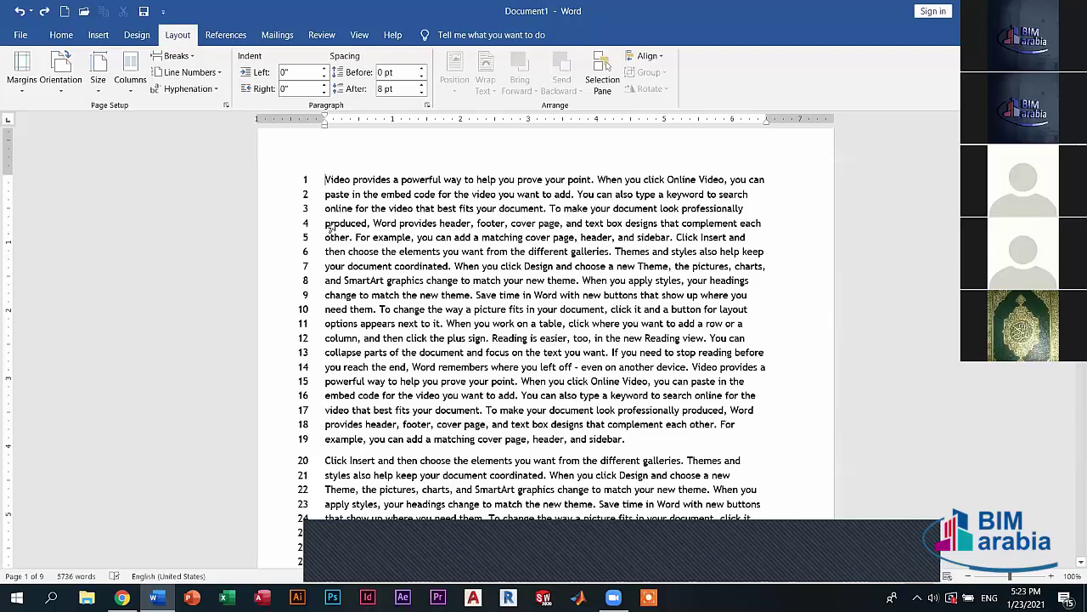
{"action": "left_click", "coordinate": [190, 73]}
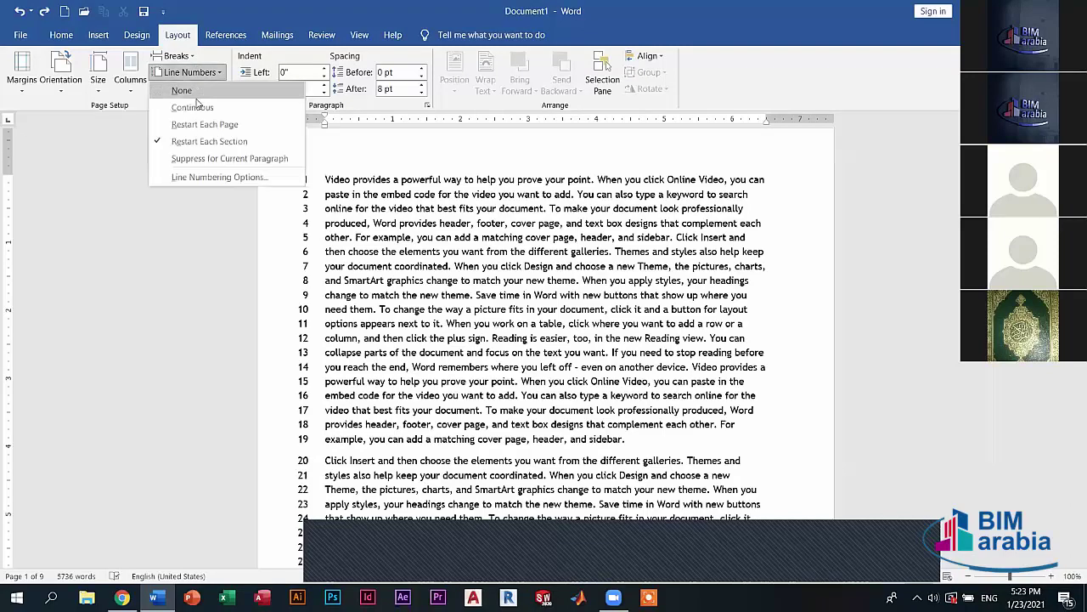
{"action": "left_click", "coordinate": [194, 107]}
{"action": "scroll", "coordinate": [459, 323], "scroll_direction": "down", "scroll_amount": 2}
{"action": "scroll", "coordinate": [474, 281], "scroll_direction": "down", "scroll_amount": 2}
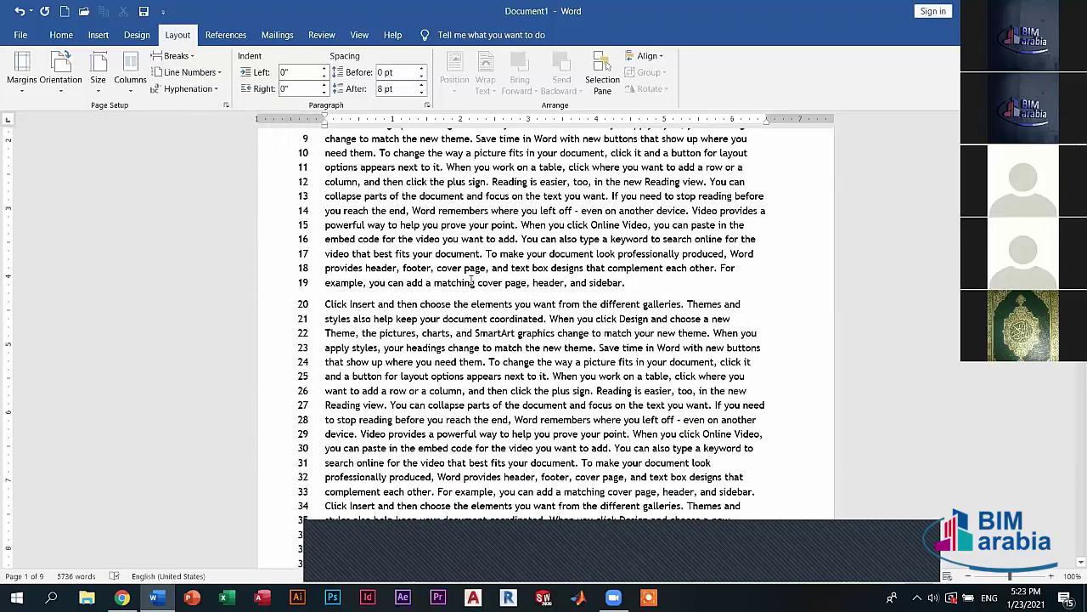
{"action": "scroll", "coordinate": [510, 259], "scroll_direction": "down", "scroll_amount": 3}
{"action": "scroll", "coordinate": [510, 259], "scroll_direction": "down", "scroll_amount": 3}
{"action": "scroll", "coordinate": [509, 259], "scroll_direction": "down", "scroll_amount": 1}
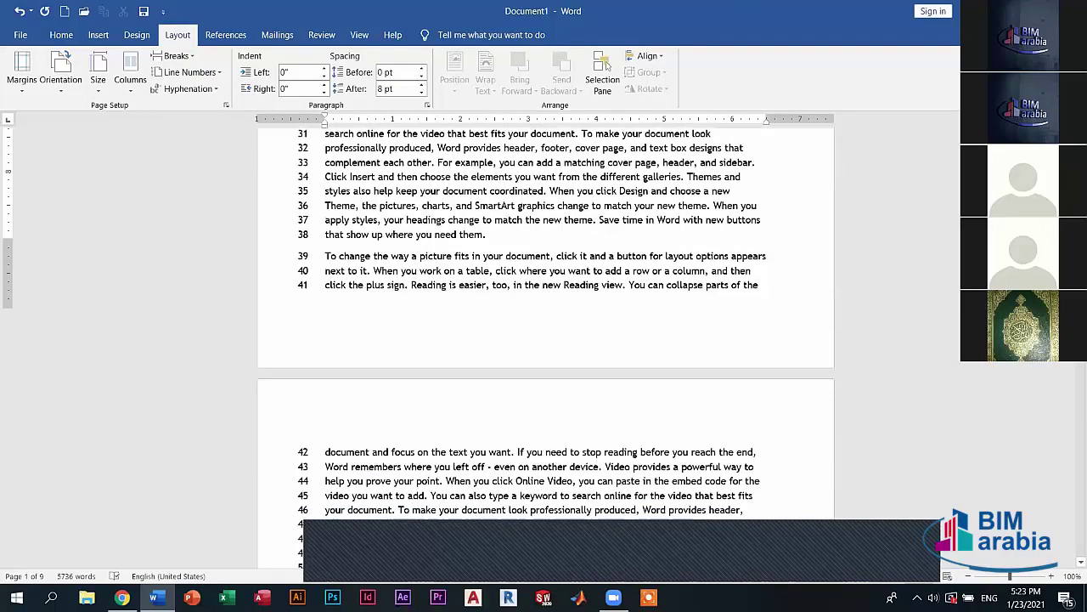
{"action": "scroll", "coordinate": [544, 340], "scroll_direction": "down", "scroll_amount": 5}
{"action": "scroll", "coordinate": [543, 340], "scroll_direction": "down", "scroll_amount": 5}
{"action": "scroll", "coordinate": [543, 340], "scroll_direction": "down", "scroll_amount": 5}
{"action": "scroll", "coordinate": [544, 339], "scroll_direction": "down", "scroll_amount": 2}
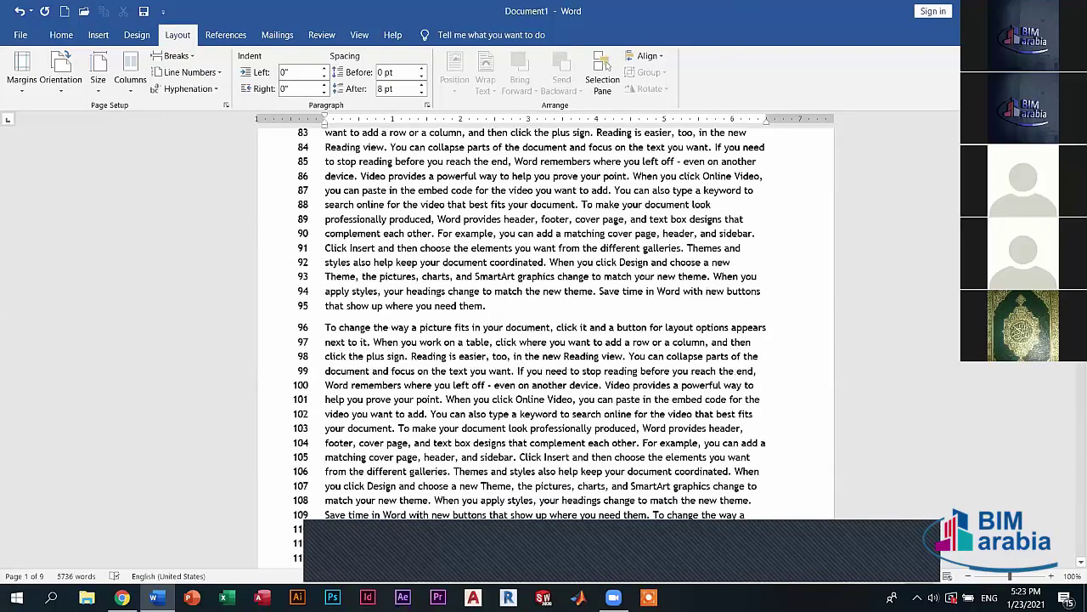
{"action": "scroll", "coordinate": [353, 255], "scroll_direction": "down", "scroll_amount": 15}
{"action": "left_click", "coordinate": [309, 268]}
{"action": "left_click", "coordinate": [326, 265]}
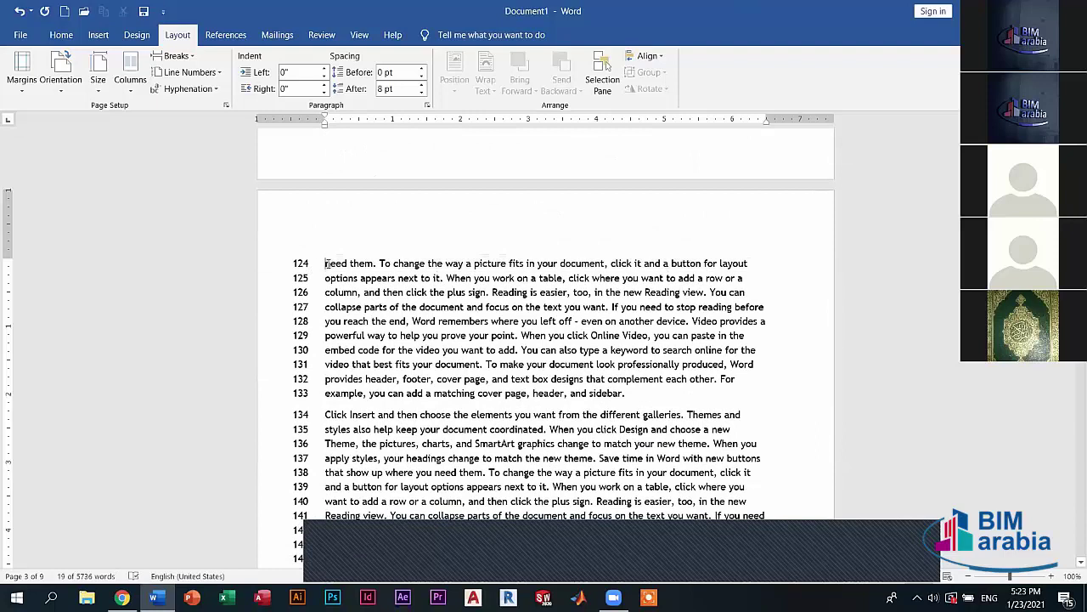
{"action": "left_click", "coordinate": [213, 72]}
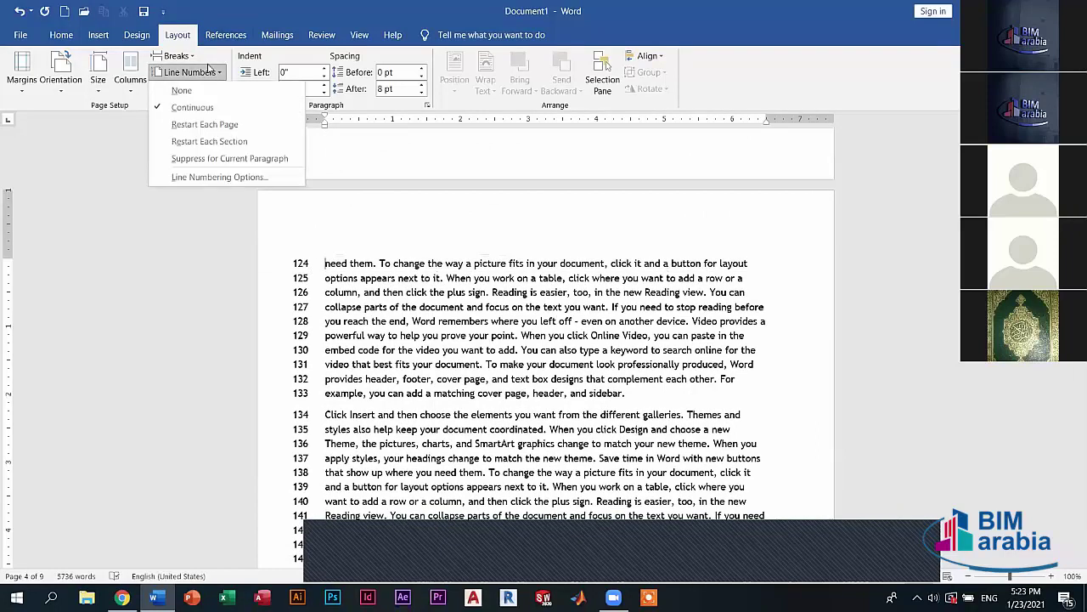
{"action": "left_click", "coordinate": [197, 178]}
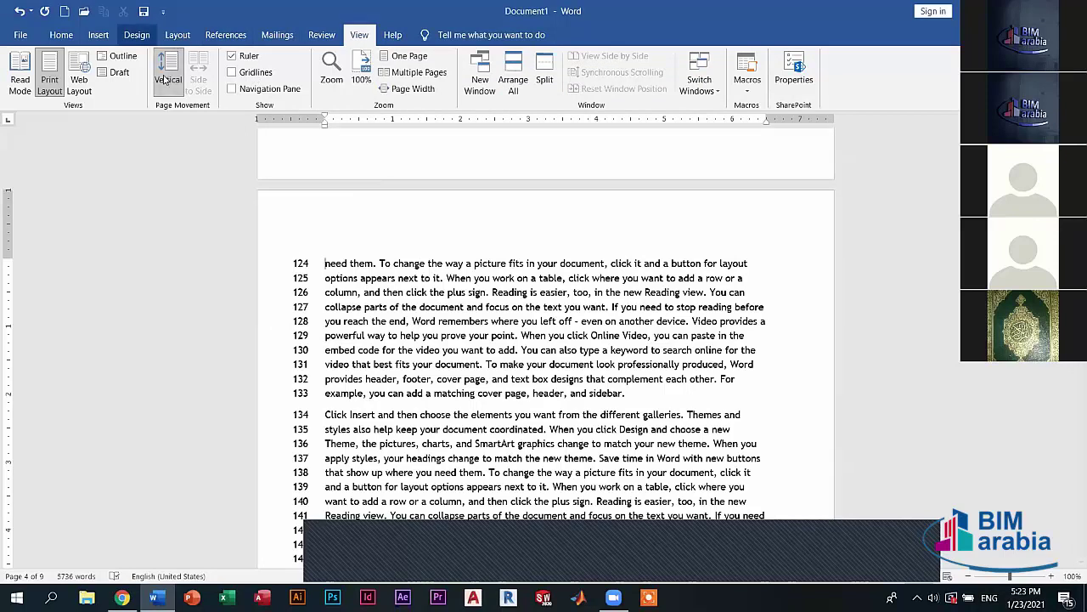
Set Section start to Continuous in Line Numbering Options, keeping left-to-right direction.
{"action": "left_click", "coordinate": [178, 35]}
{"action": "left_click", "coordinate": [130, 79]}
{"action": "left_click", "coordinate": [176, 56]}
{"action": "left_click", "coordinate": [175, 55]}
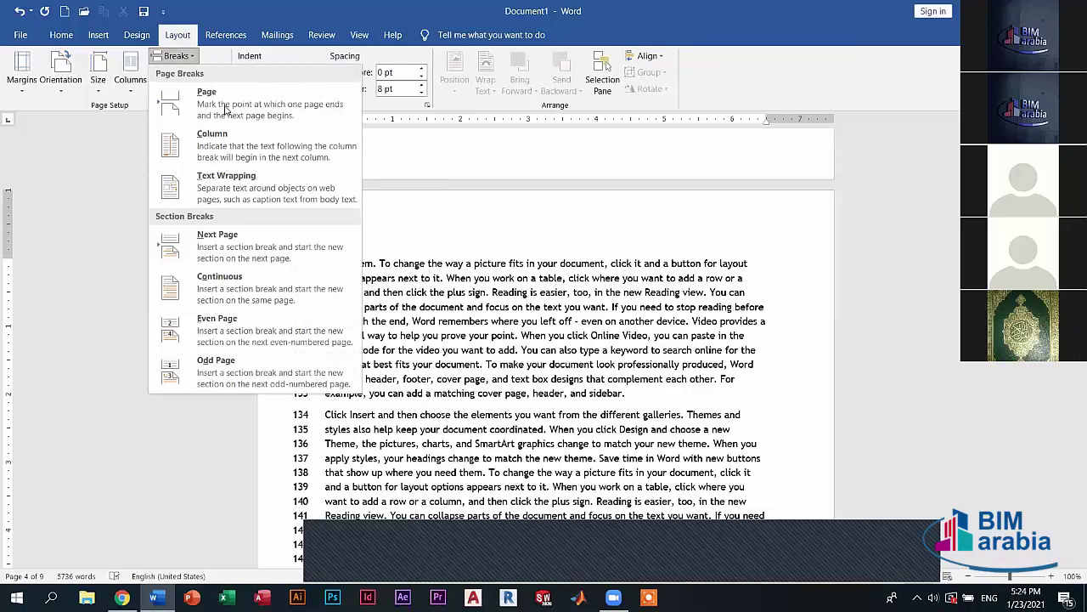
{"action": "left_click", "coordinate": [219, 177]}
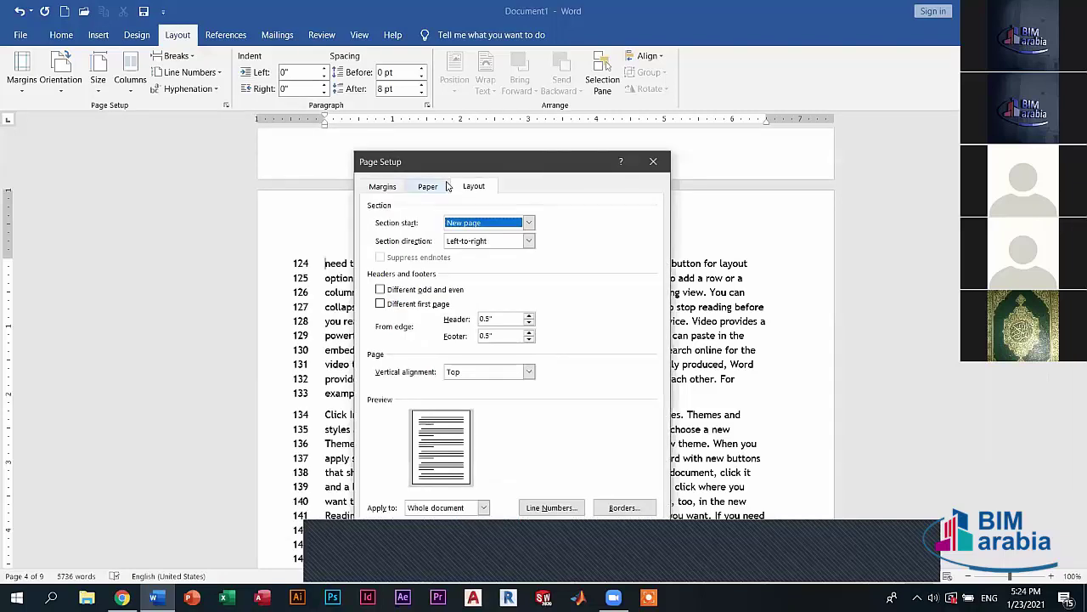
{"action": "left_click", "coordinate": [474, 226]}
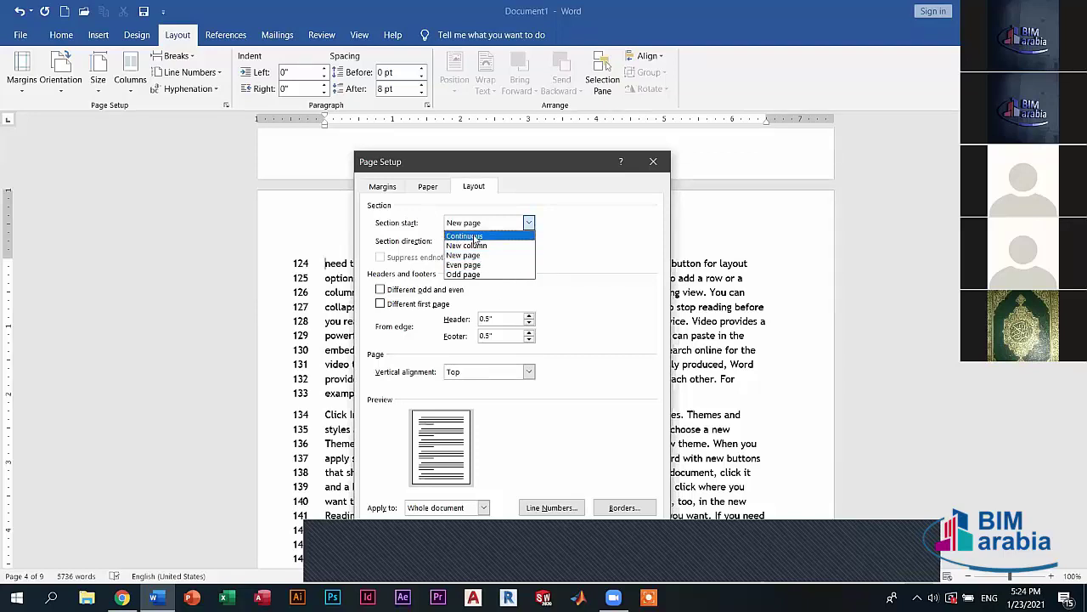
{"action": "left_click", "coordinate": [476, 236]}
{"action": "left_click", "coordinate": [465, 245]}
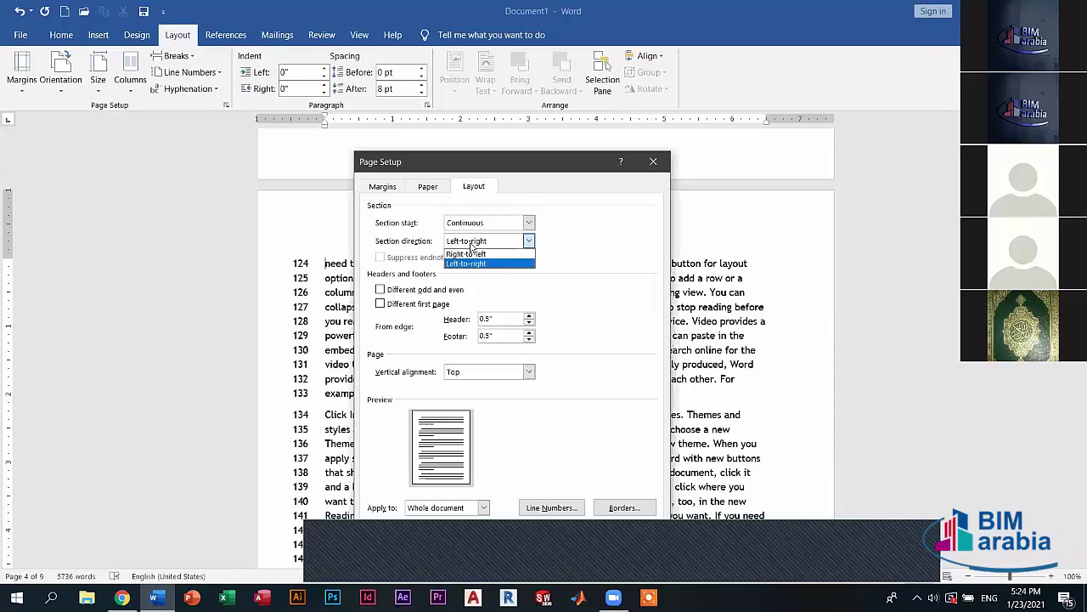
{"action": "left_click", "coordinate": [473, 243]}
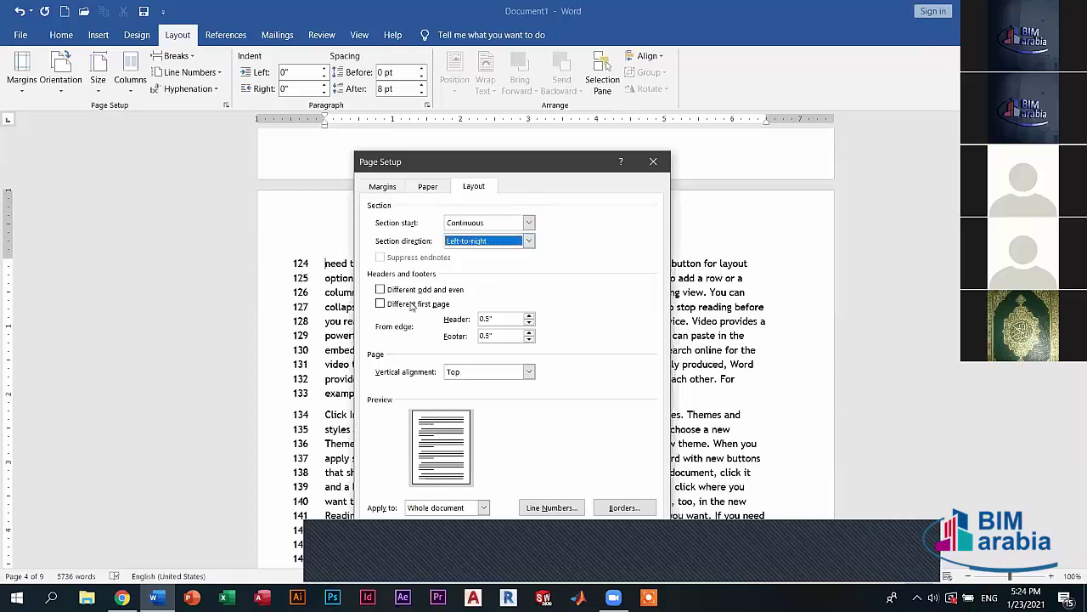
{"action": "left_click", "coordinate": [569, 533]}
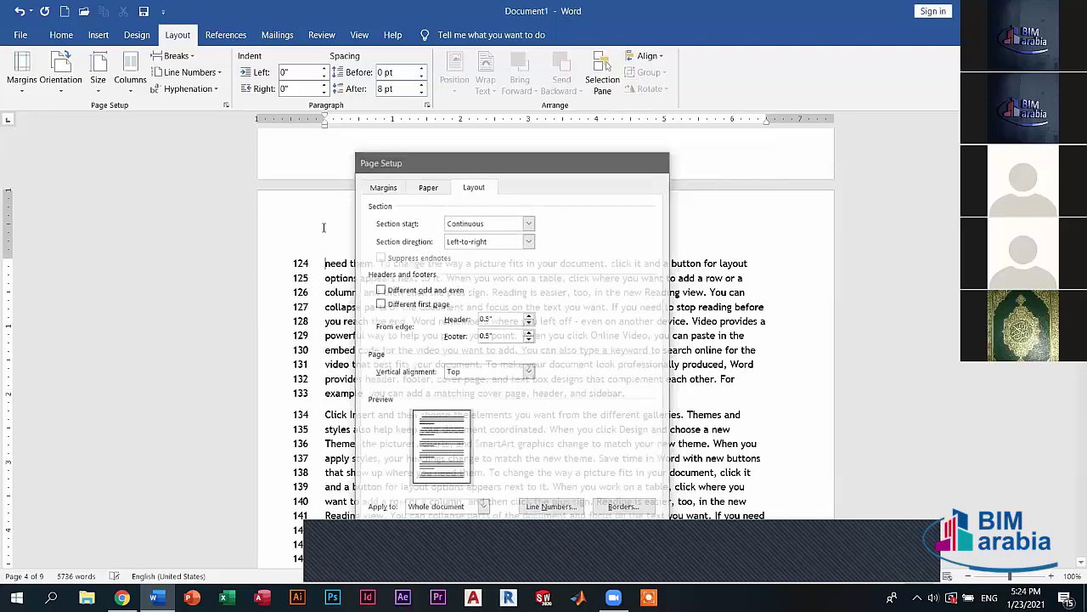
{"action": "left_click", "coordinate": [187, 72]}
{"action": "left_click", "coordinate": [246, 174]}
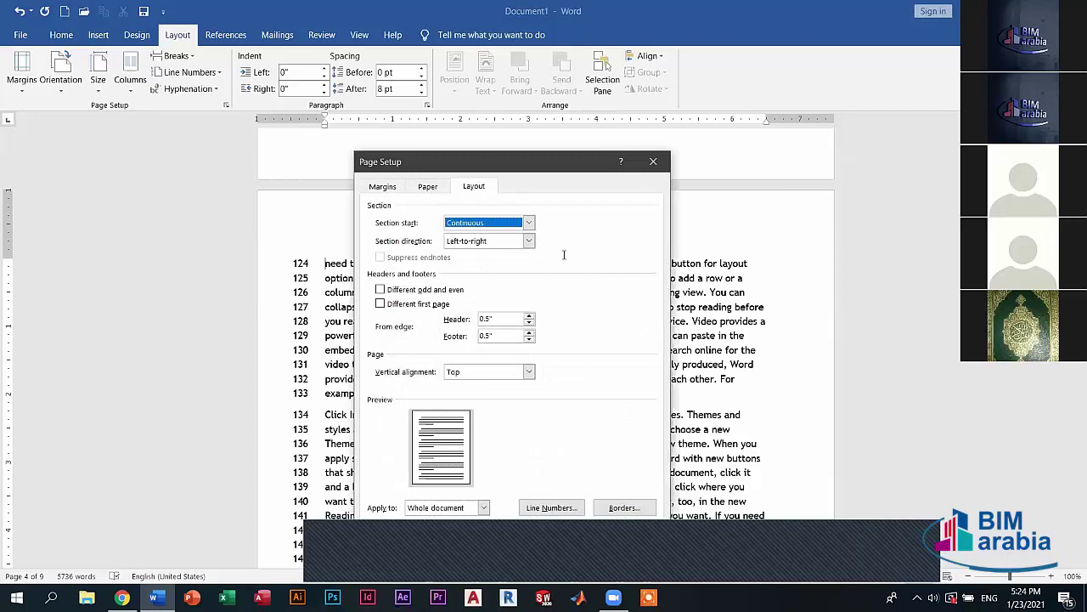
Review the Line Numbers settings: start number, distance from text and count-by interval.
{"action": "key", "text": "alt+n"}
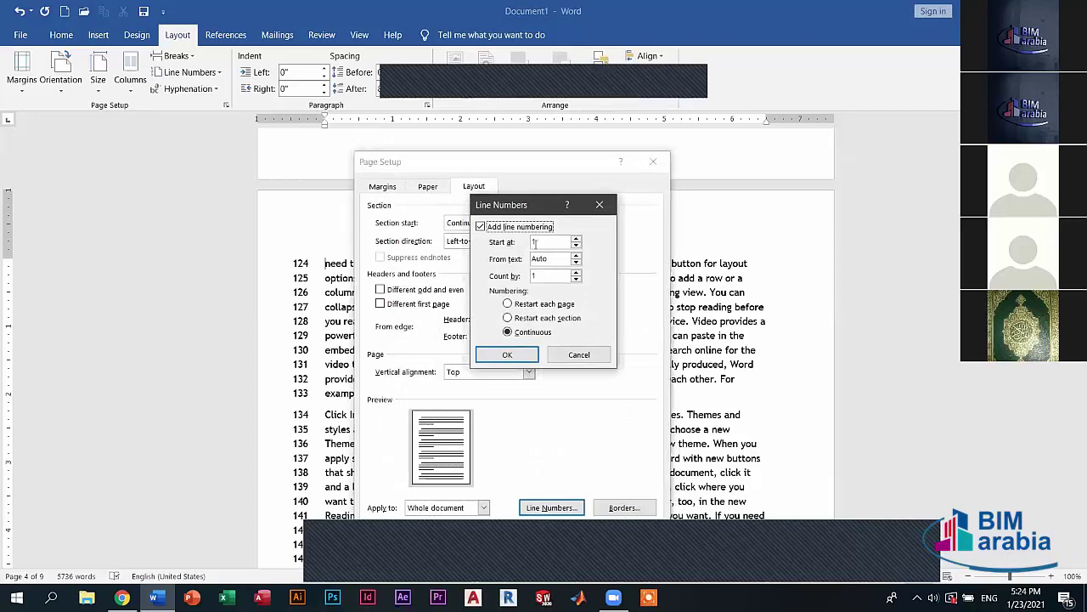
{"action": "key", "text": "Tab"}
{"action": "left_click", "coordinate": [564, 258]}
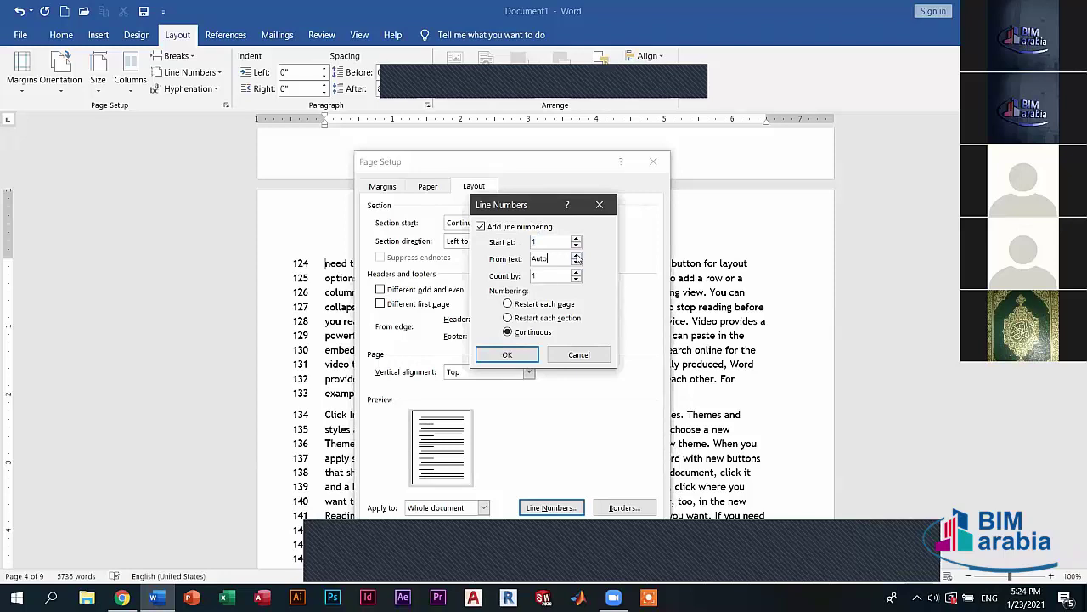
{"action": "left_click", "coordinate": [577, 260]}
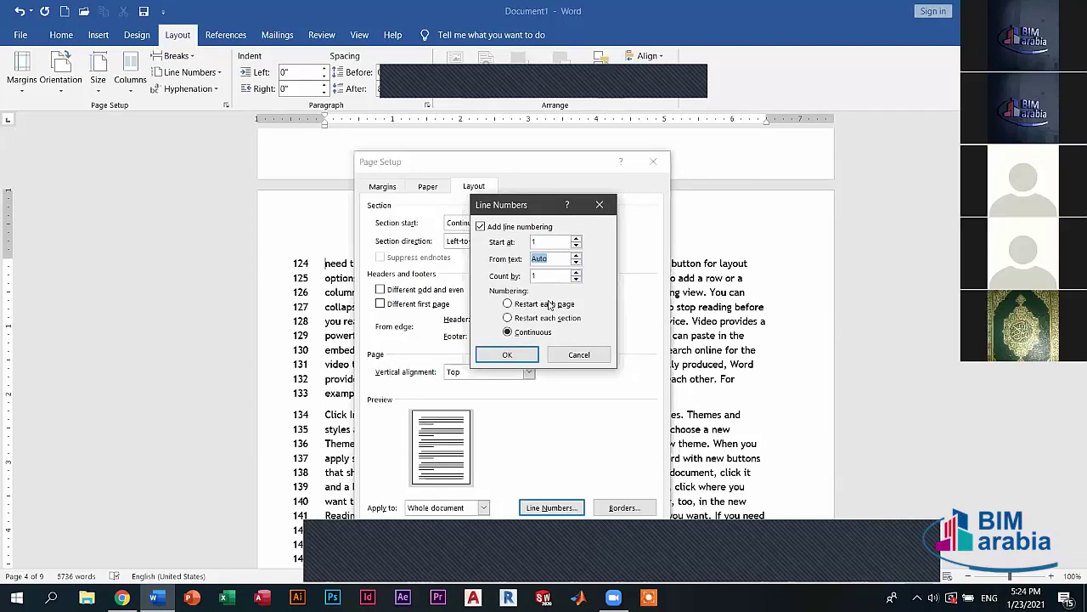
{"action": "left_click", "coordinate": [577, 279]}
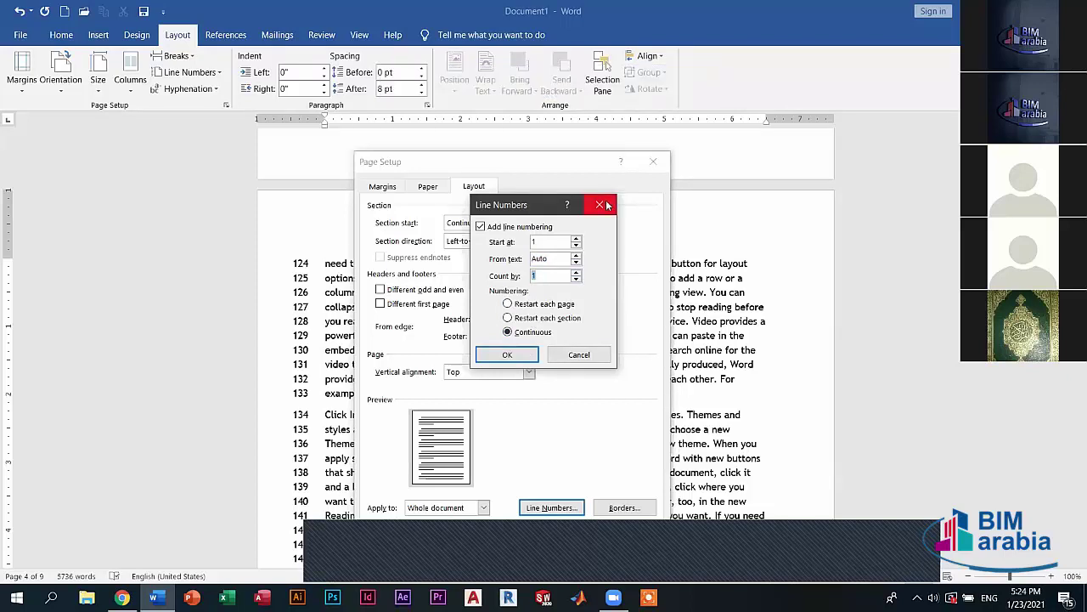
{"action": "key", "text": "Return"}
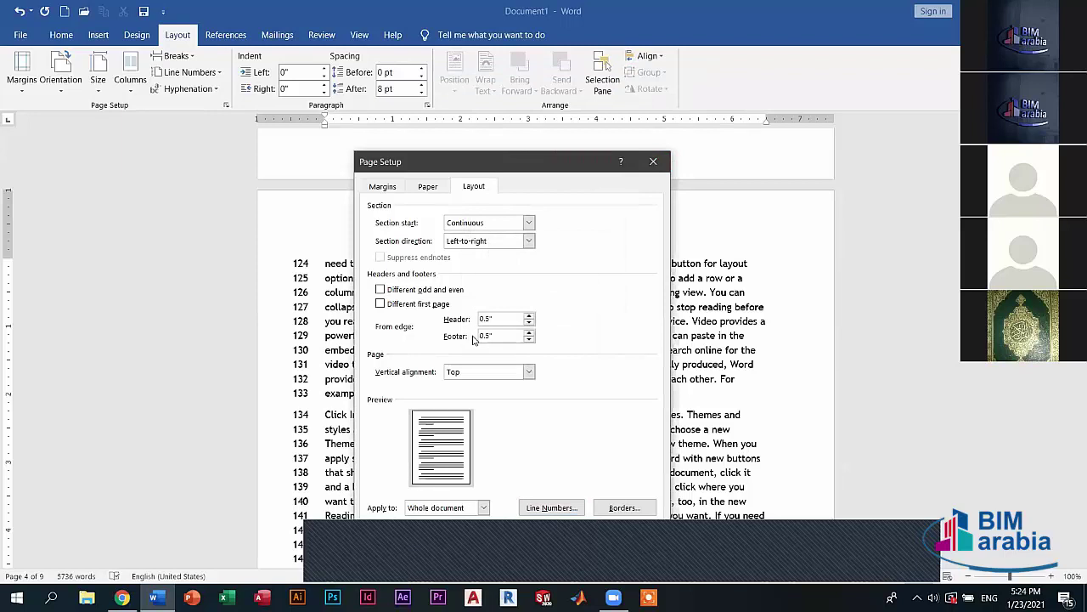
Check the Paper settings and confirm the section still starts Continuous.
{"action": "left_click", "coordinate": [428, 186]}
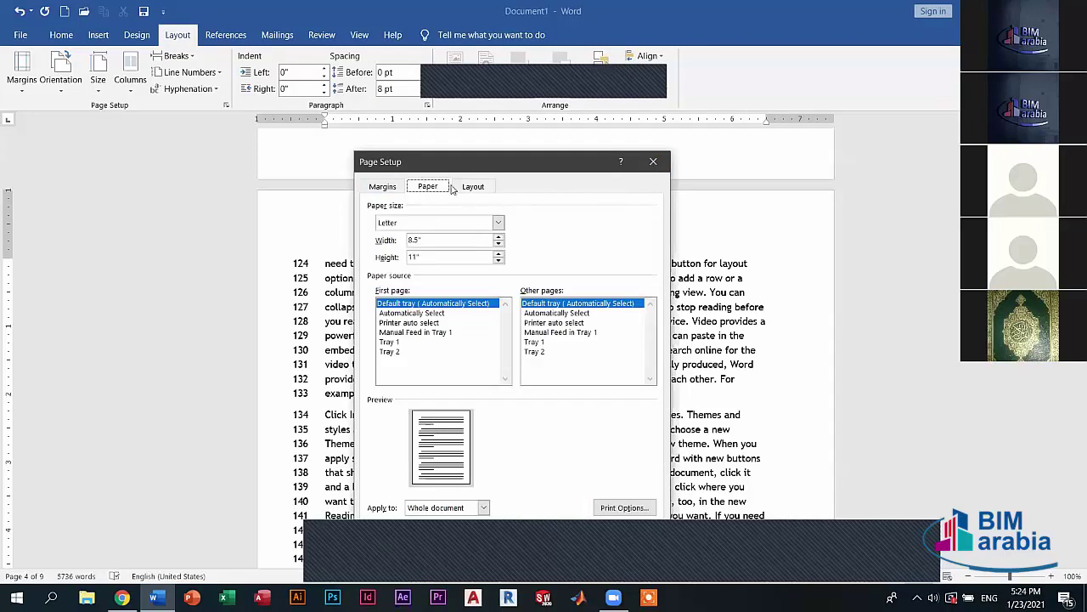
{"action": "left_click", "coordinate": [473, 186]}
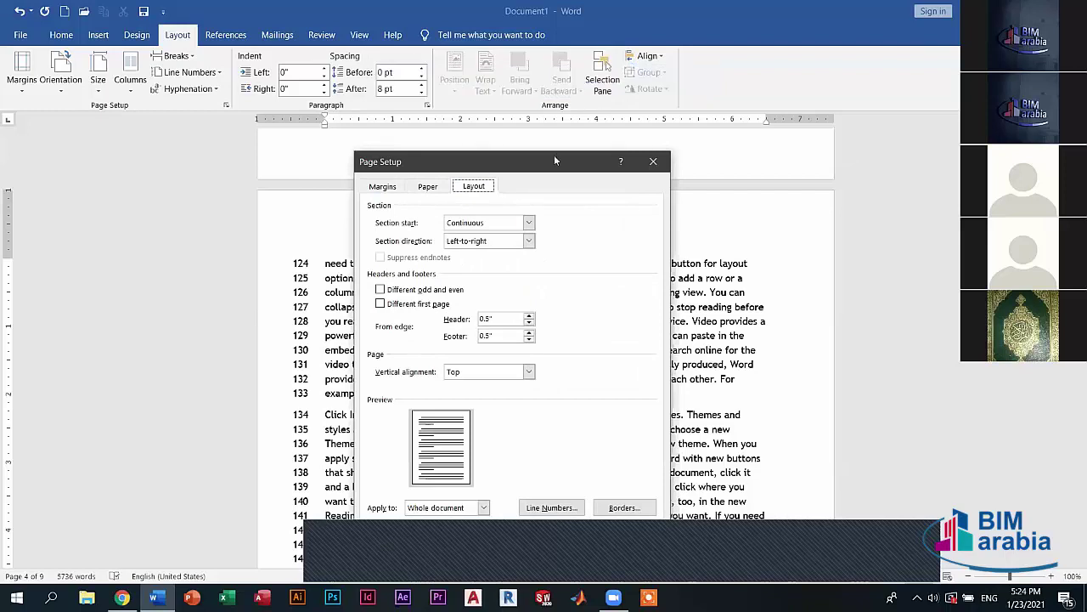
{"action": "left_click", "coordinate": [502, 223]}
{"action": "left_click", "coordinate": [503, 223]}
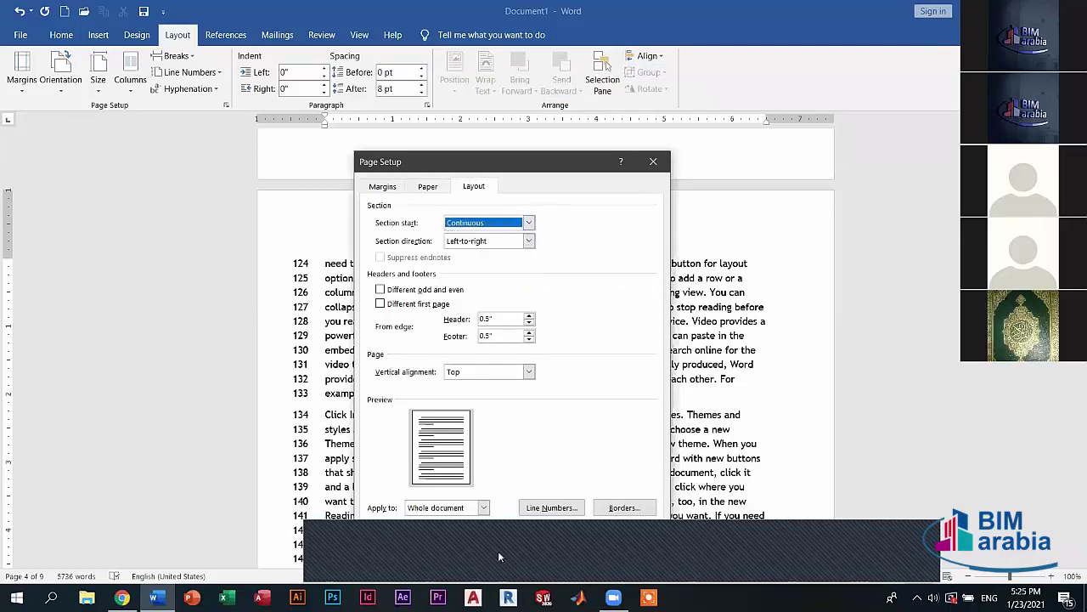
{"action": "left_click", "coordinate": [497, 224]}
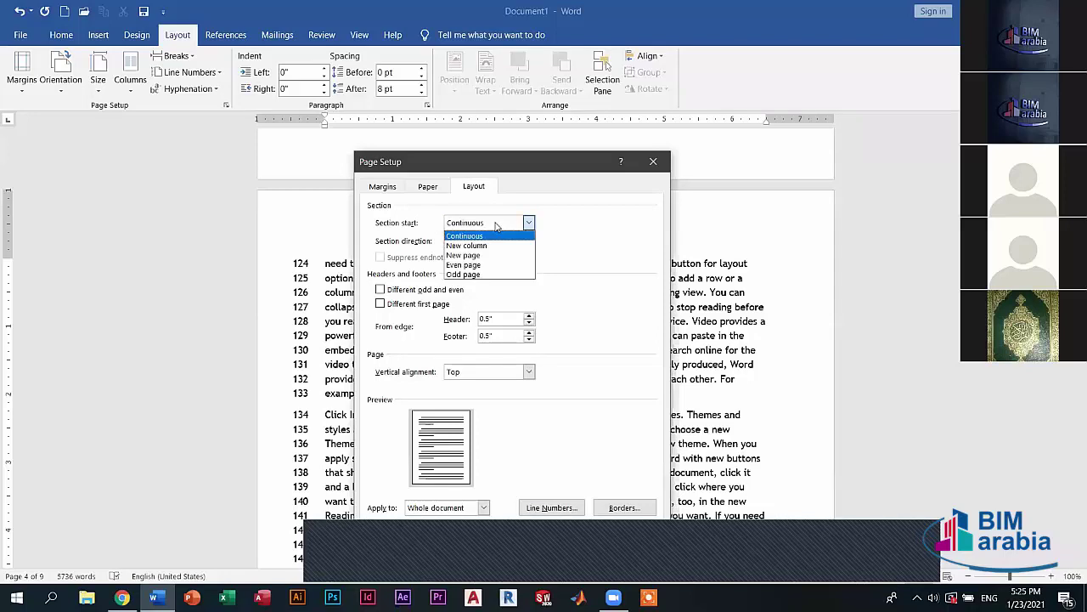
{"action": "left_click", "coordinate": [498, 224]}
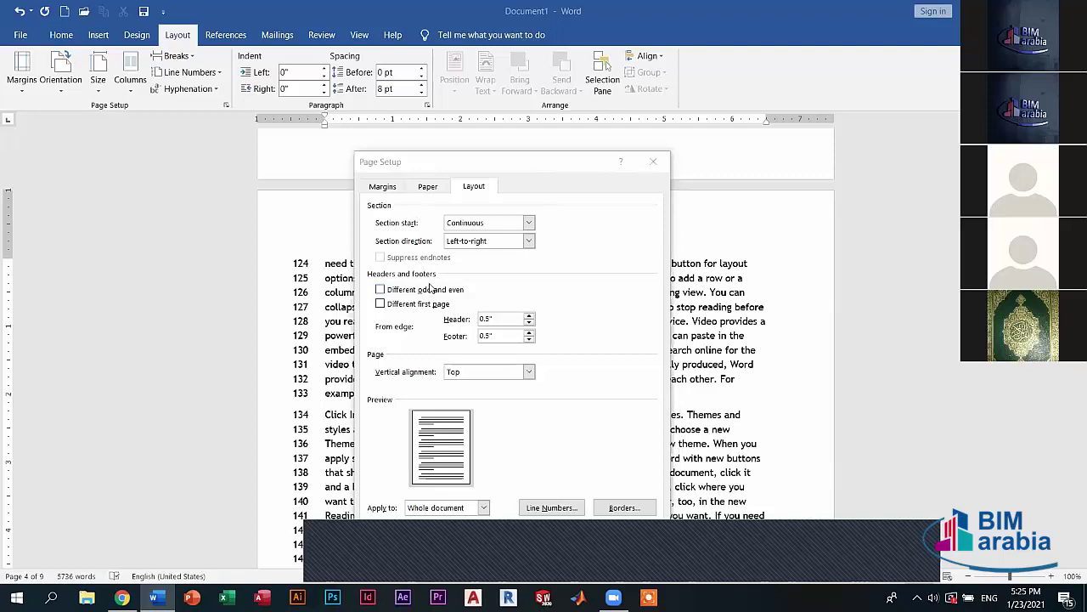
{"action": "left_click", "coordinate": [320, 270]}
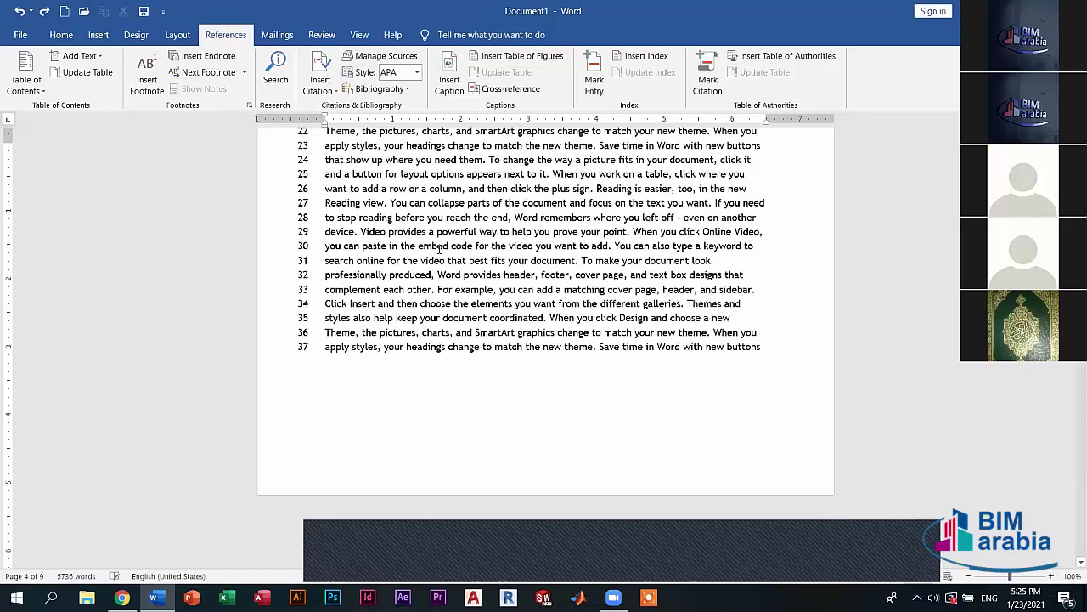
Remove the line numbering and type the '. Word :' heading at the top.
{"action": "key", "text": "ctrl+z"}
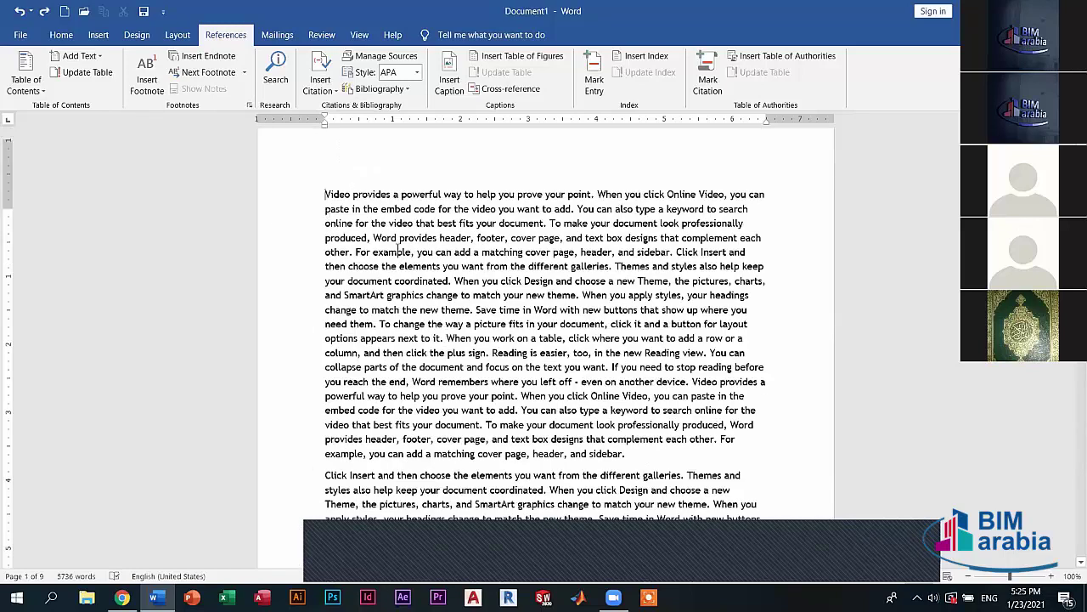
{"action": "scroll", "coordinate": [397, 251], "scroll_direction": "up", "scroll_amount": 1}
{"action": "scroll", "coordinate": [387, 225], "scroll_direction": "up", "scroll_amount": 1}
{"action": "type", "text": "1"}
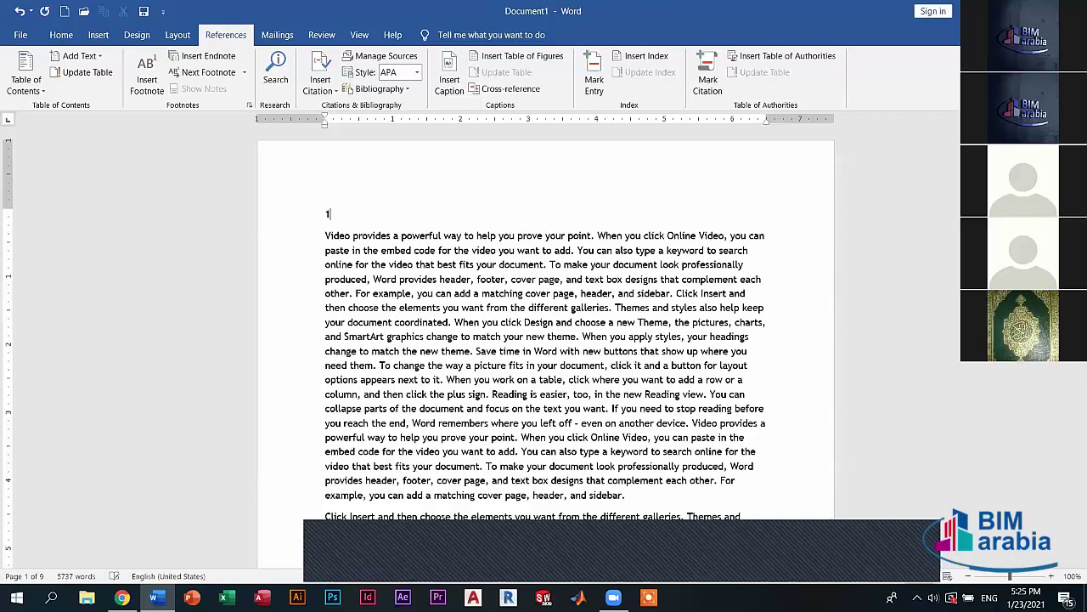
{"action": "type", "text": ". "}
{"action": "type", "text": "Word "}
{"action": "type", "text": ":"}
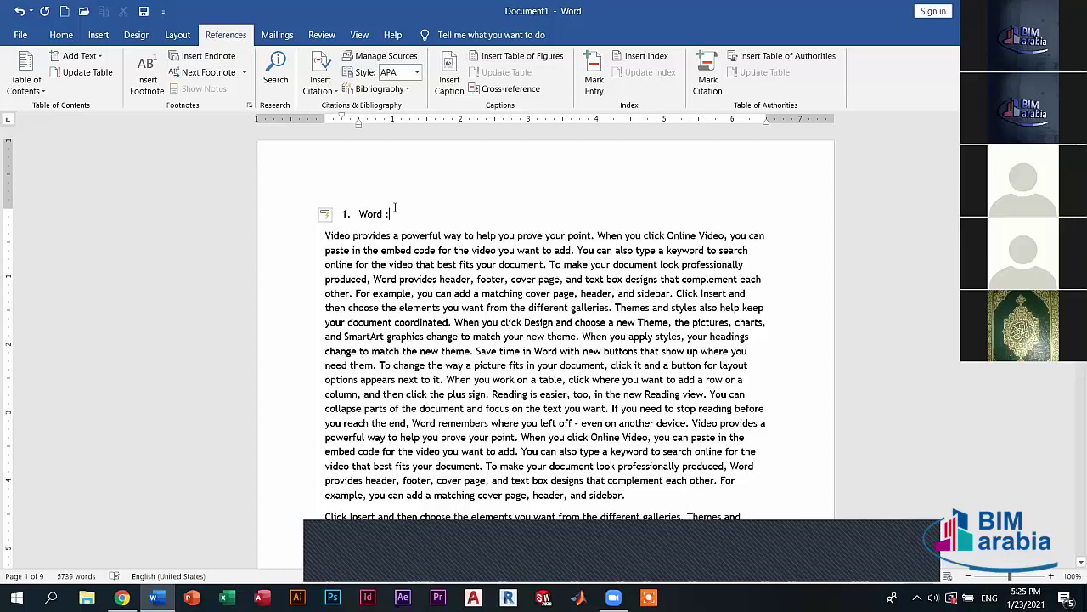
Make the Word : heading centred, bold, red and size 26.
{"action": "left_click", "coordinate": [310, 214]}
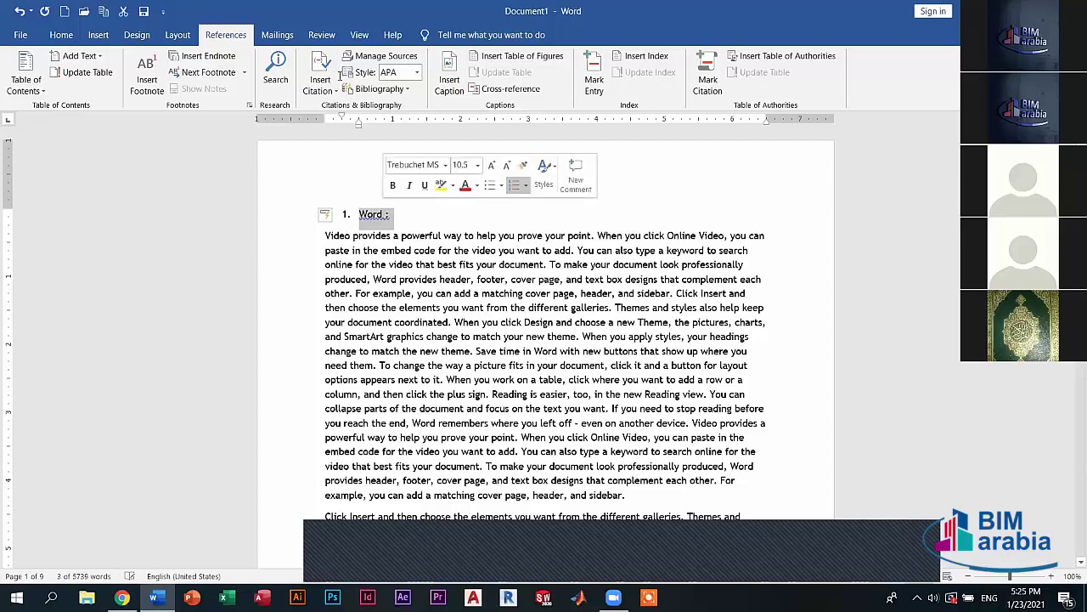
{"action": "key", "text": "alt+h"}
{"action": "key", "text": "a"}
{"action": "key", "text": "c"}
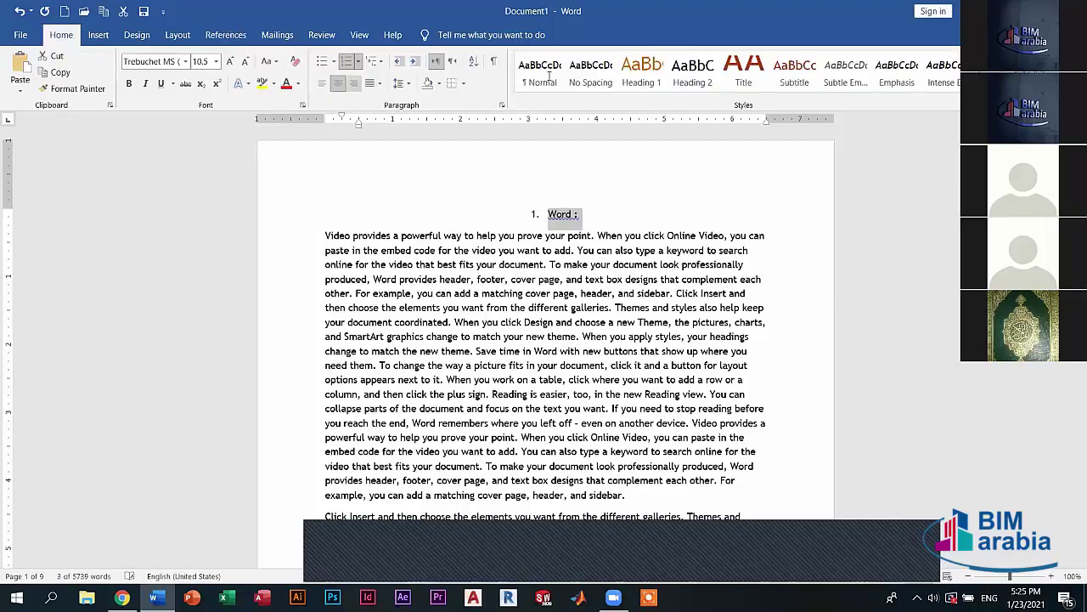
{"action": "key", "text": "ctrl+b"}
{"action": "left_click", "coordinate": [287, 83]}
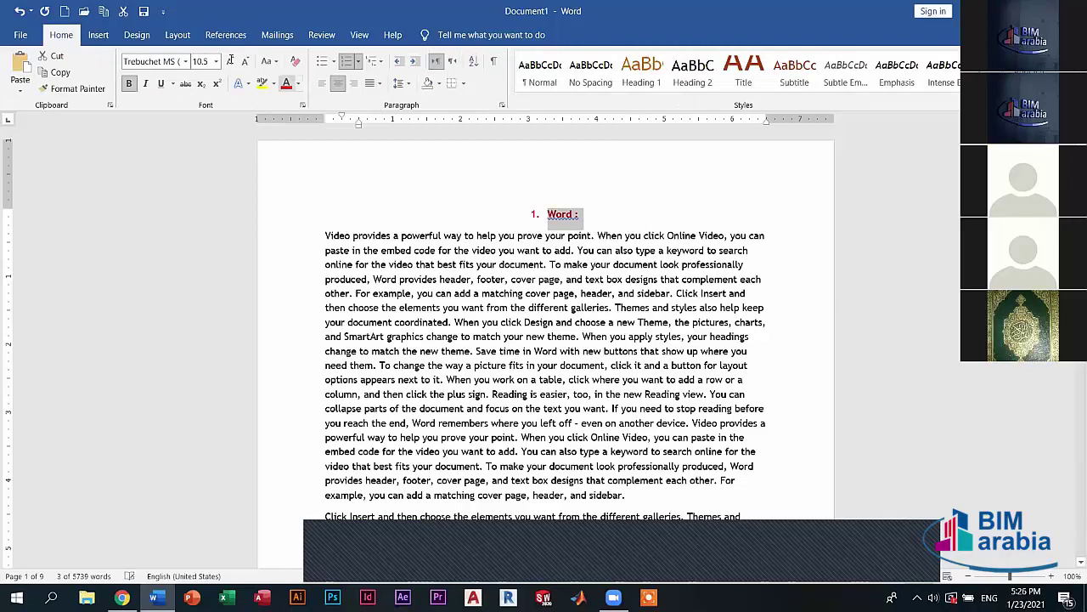
{"action": "left_click", "coordinate": [230, 62]}
{"action": "left_click", "coordinate": [229, 61]}
{"action": "left_click", "coordinate": [229, 61]}
{"action": "left_click", "coordinate": [229, 61]}
{"action": "left_click", "coordinate": [230, 62]}
{"action": "left_click", "coordinate": [229, 61]}
{"action": "left_click", "coordinate": [229, 61]}
{"action": "left_click", "coordinate": [229, 61]}
{"action": "left_click", "coordinate": [229, 61]}
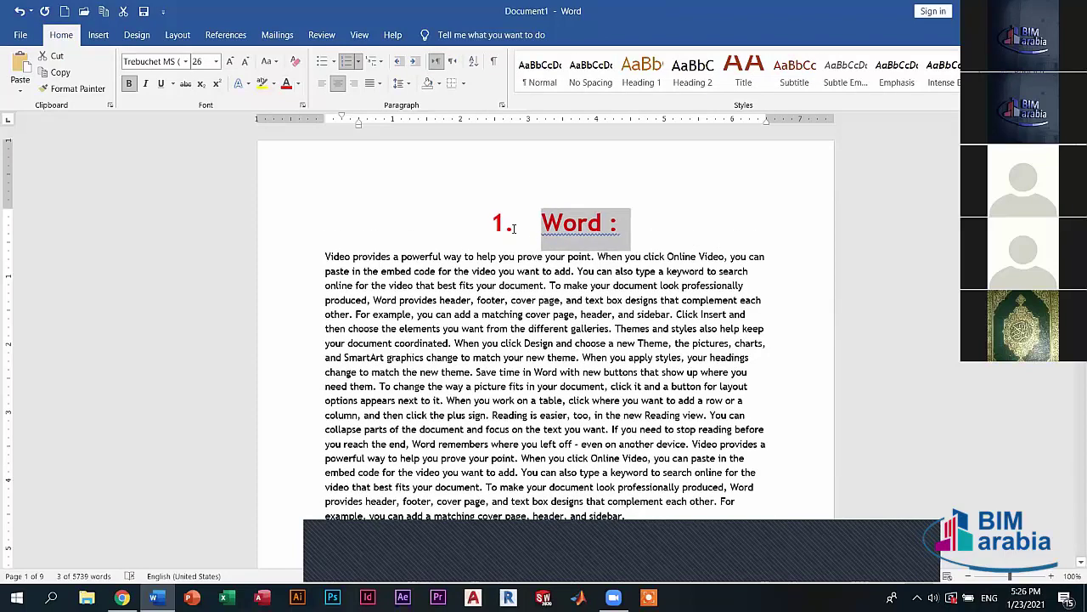
Adjust the heading's list indents so the number is followed by Nothing.
{"action": "left_click", "coordinate": [538, 229]}
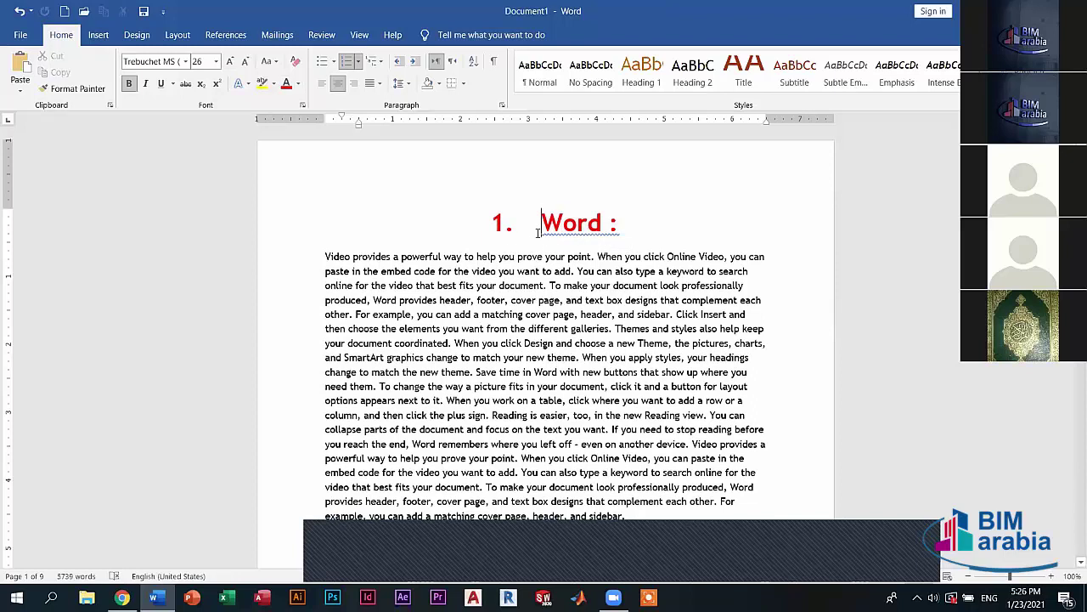
{"action": "right_click", "coordinate": [536, 235]}
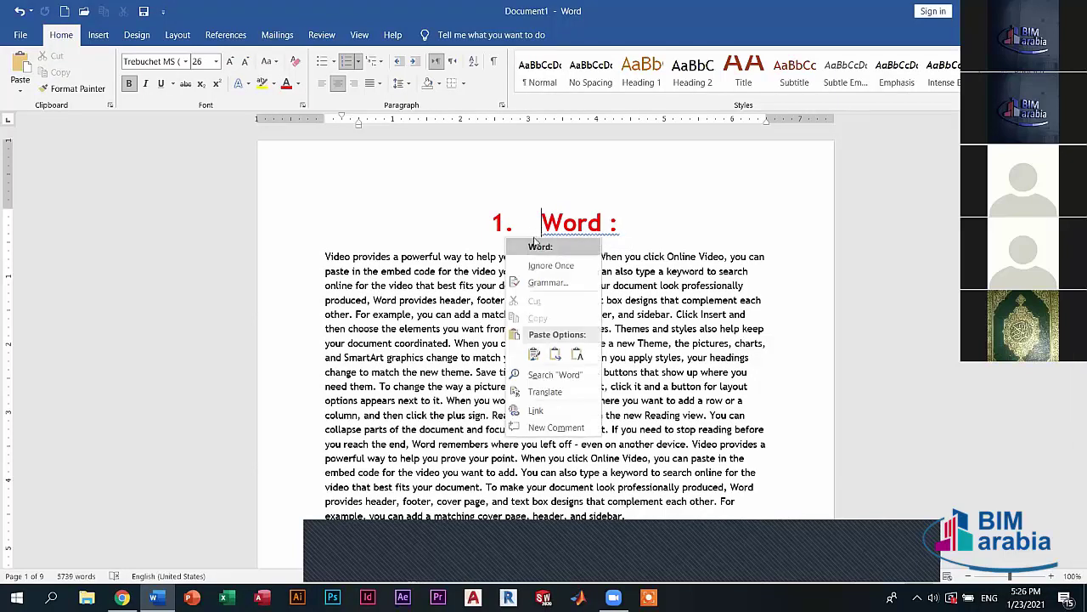
{"action": "left_click", "coordinate": [533, 232]}
{"action": "right_click", "coordinate": [563, 224]}
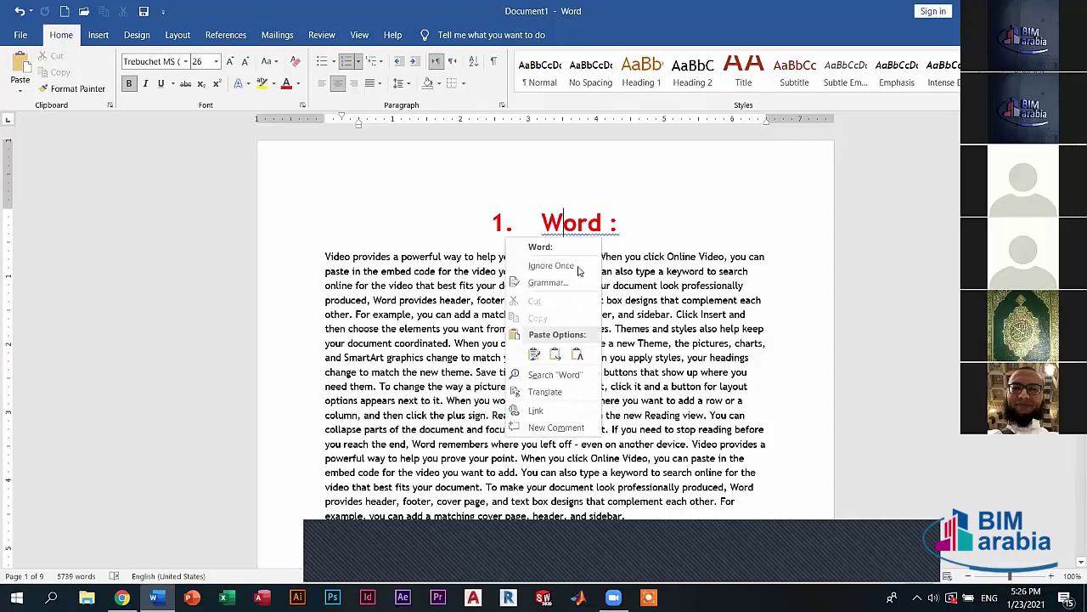
{"action": "right_click", "coordinate": [544, 228]}
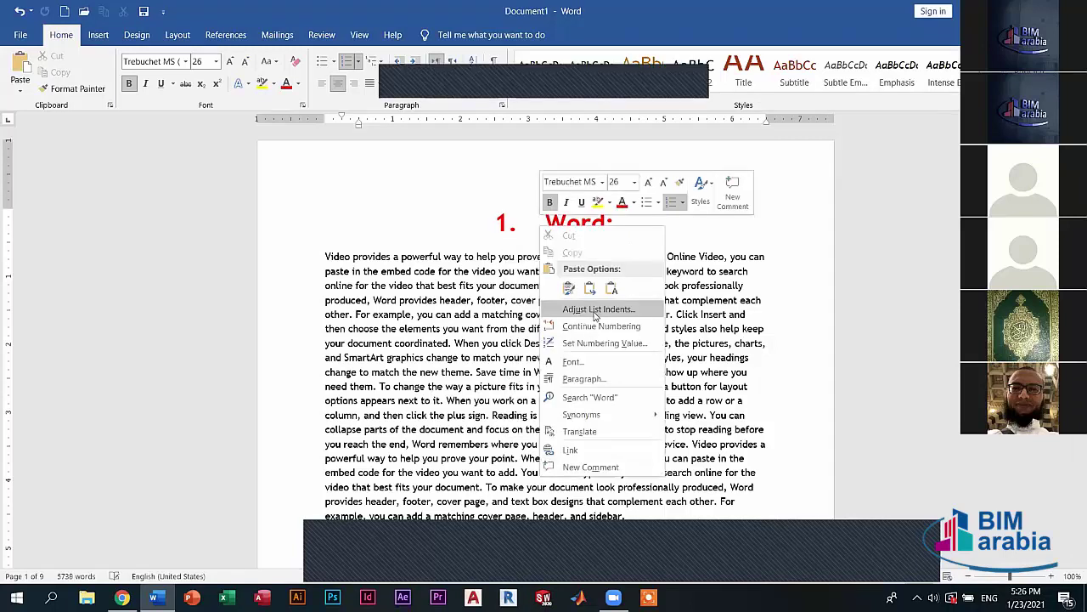
{"action": "left_click", "coordinate": [595, 311]}
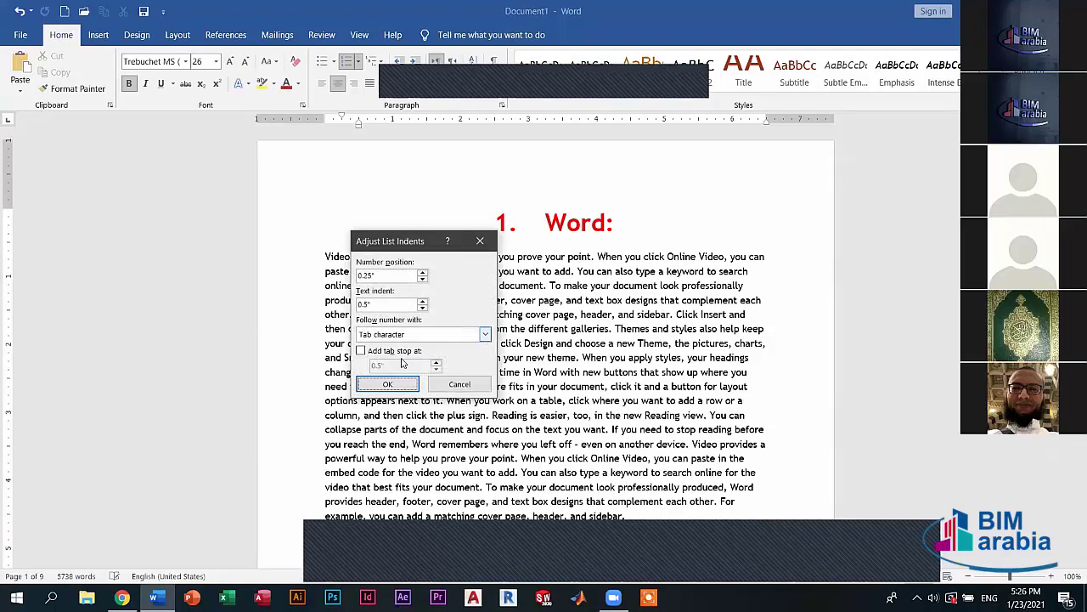
{"action": "left_click", "coordinate": [459, 334]}
{"action": "left_click", "coordinate": [383, 366]}
{"action": "left_click", "coordinate": [387, 384]}
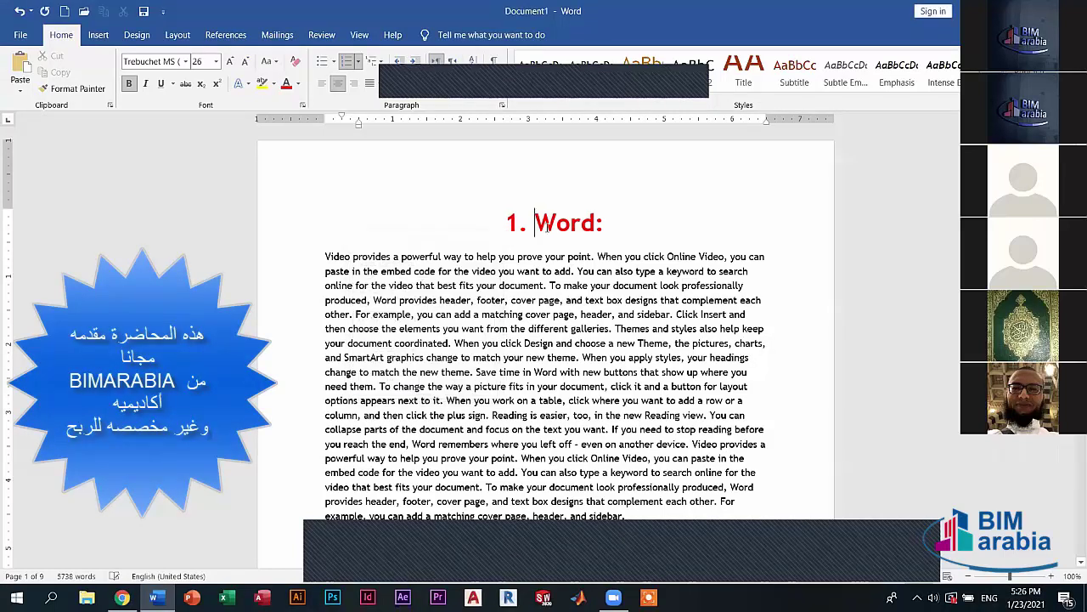
Add an empty paragraph after the first body paragraph ending 'sidebar.'.
{"action": "scroll", "coordinate": [586, 281], "scroll_direction": "down", "scroll_amount": 1}
{"action": "scroll", "coordinate": [618, 343], "scroll_direction": "down", "scroll_amount": 2}
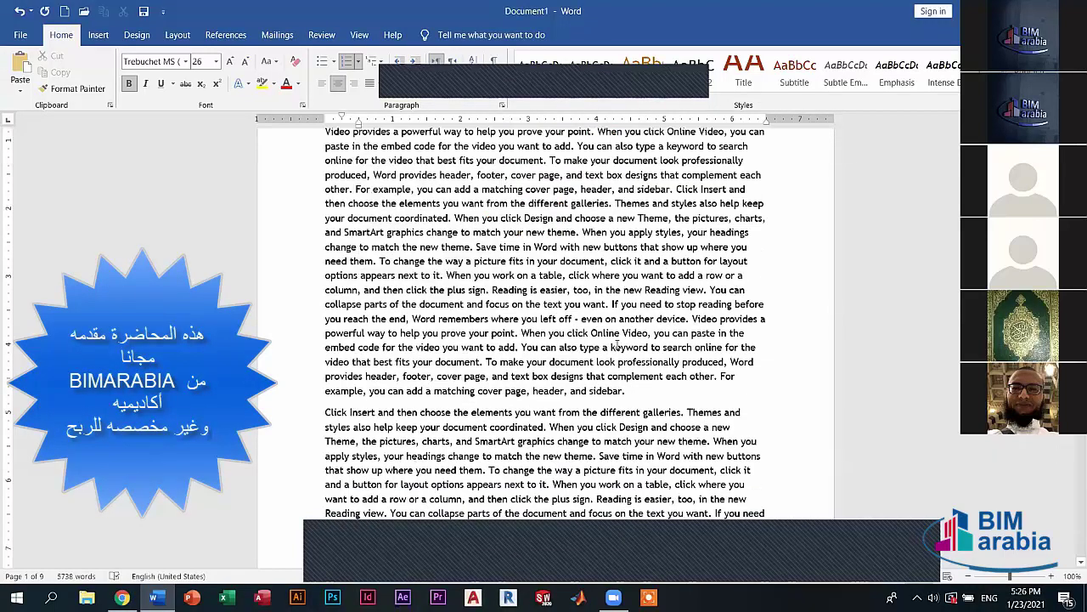
{"action": "scroll", "coordinate": [633, 455], "scroll_direction": "down", "scroll_amount": 1}
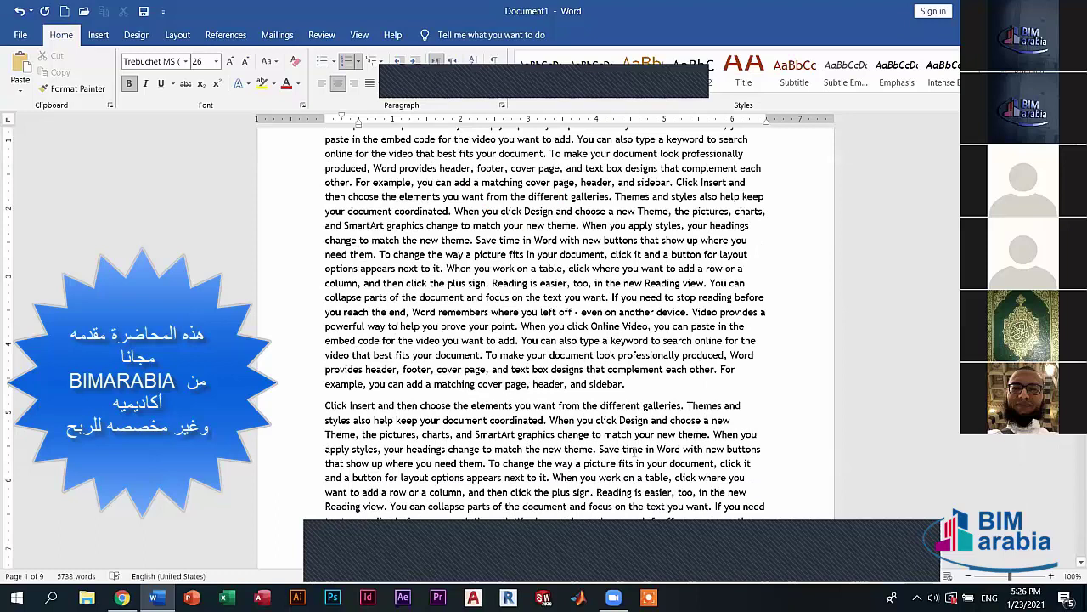
{"action": "key", "text": "ctrl+z"}
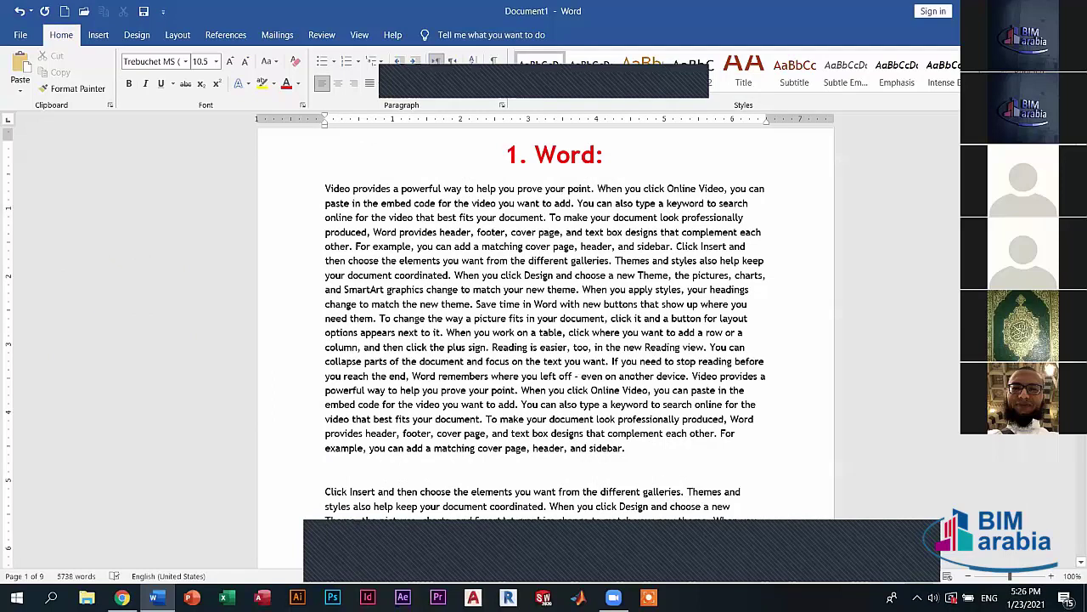
Type '2. PowerPoint:' and give it the large red centred style of the 'Word:' heading.
{"action": "type", "text": "2. PowerPoint :"}
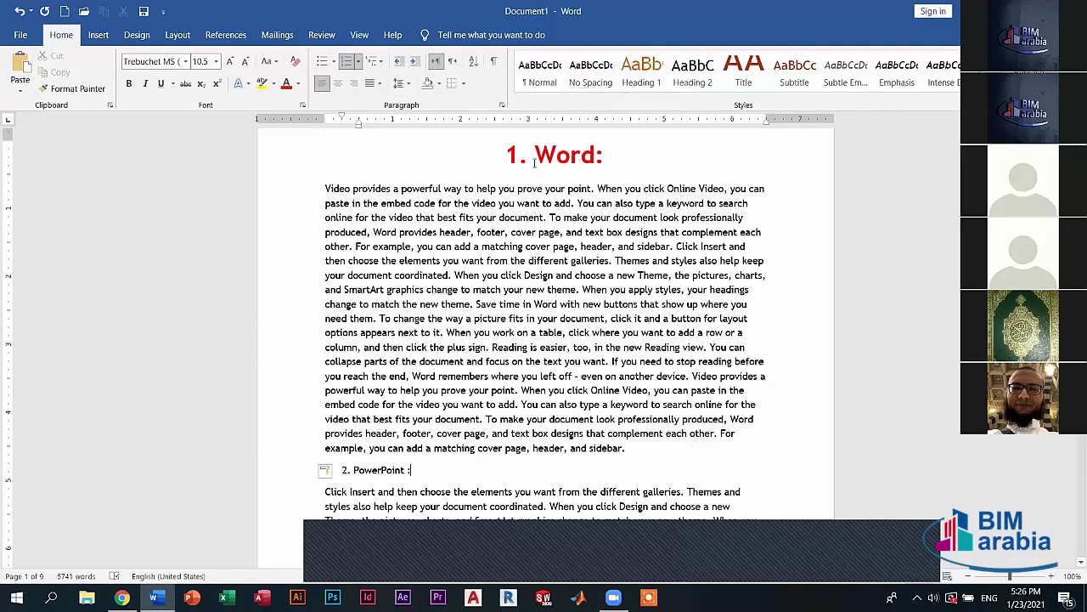
{"action": "left_click", "coordinate": [574, 157]}
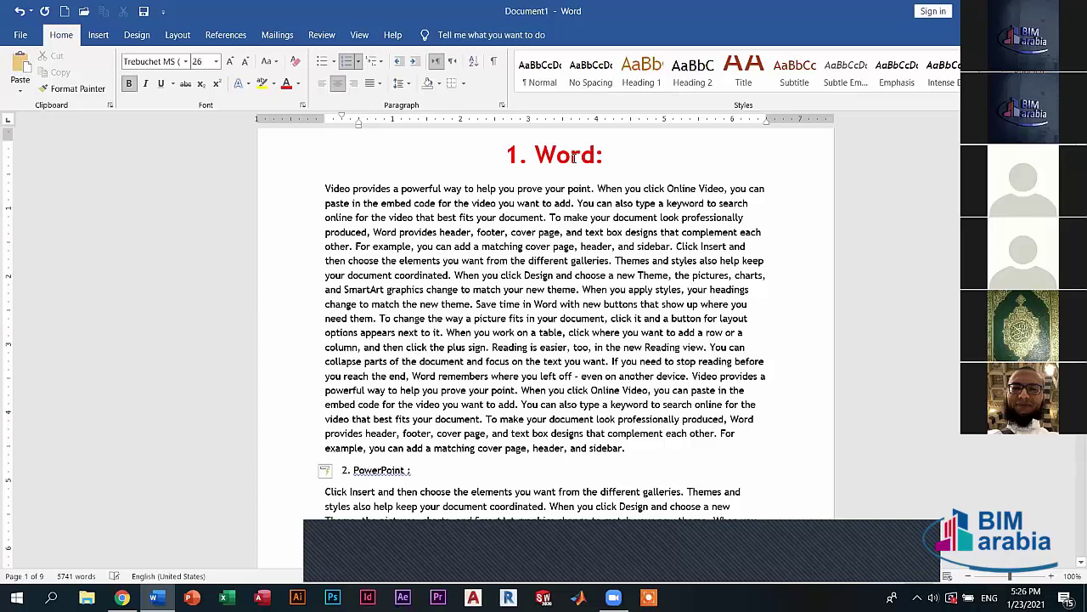
{"action": "double_click", "coordinate": [574, 155]}
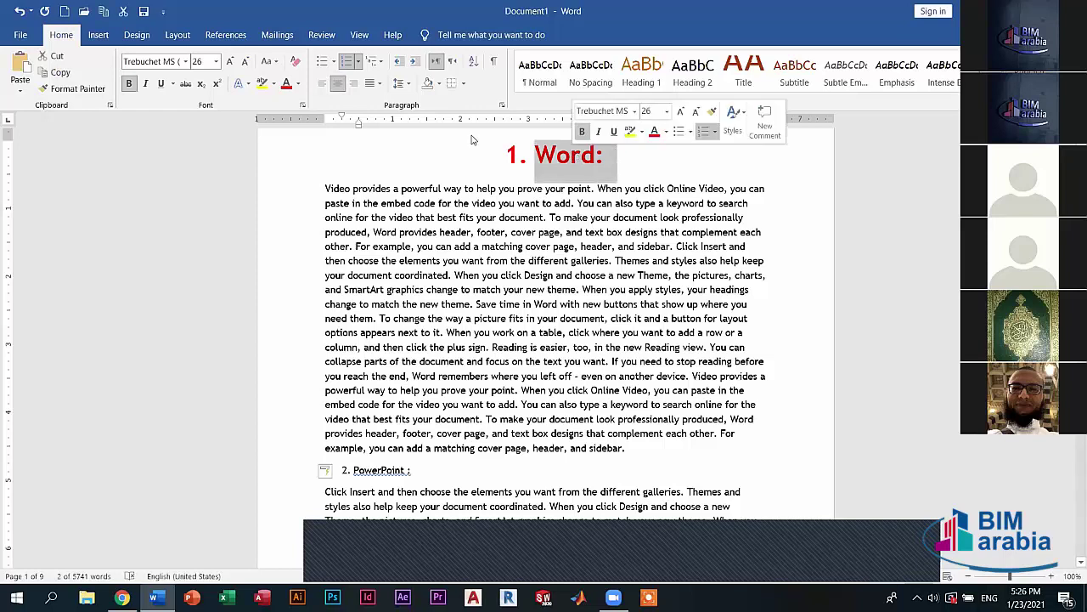
{"action": "left_click", "coordinate": [95, 89]}
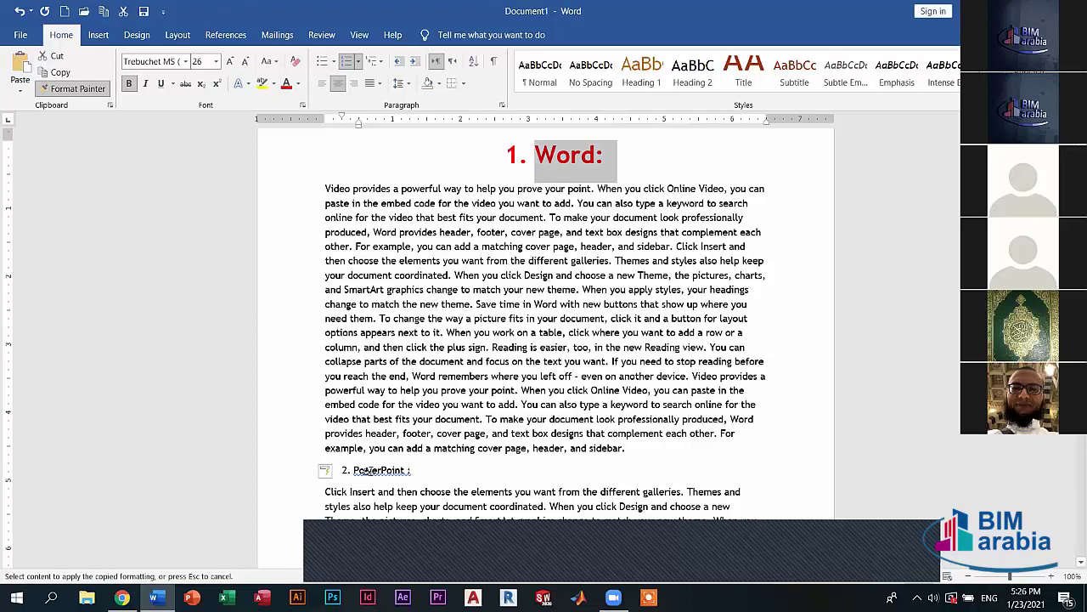
{"action": "left_click", "coordinate": [373, 473]}
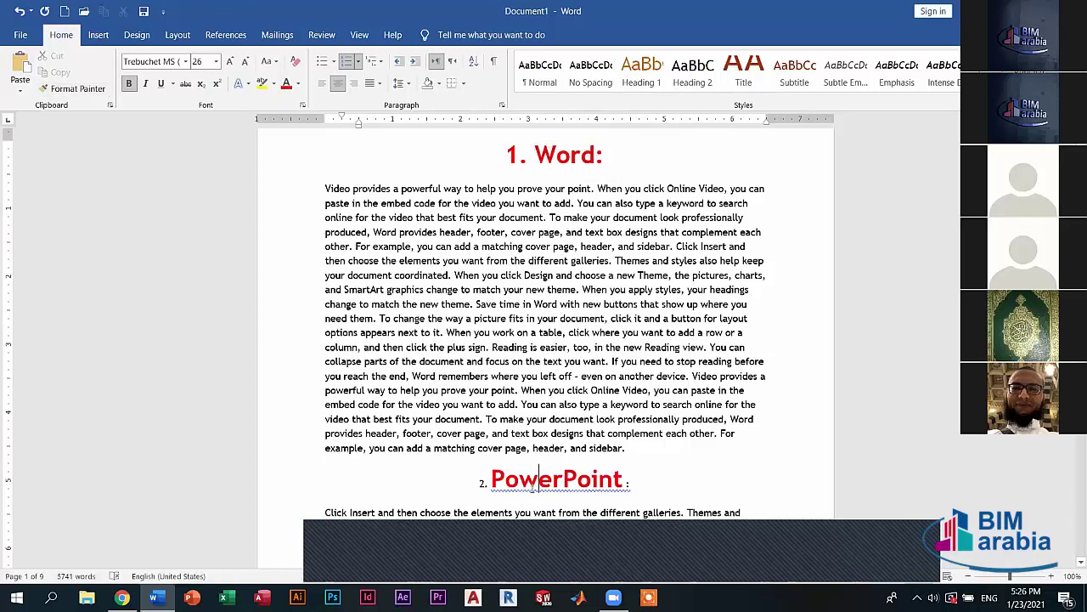
Copy the '1.' number's formatting onto '2.' so both heading numbers match.
{"action": "left_click", "coordinate": [484, 484]}
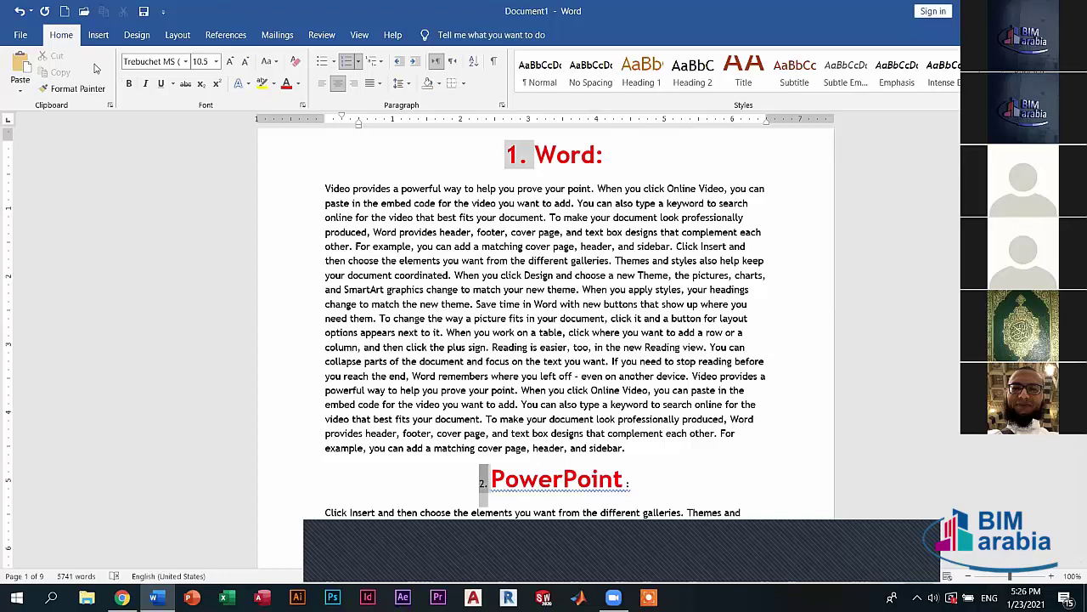
{"action": "left_click", "coordinate": [73, 88]}
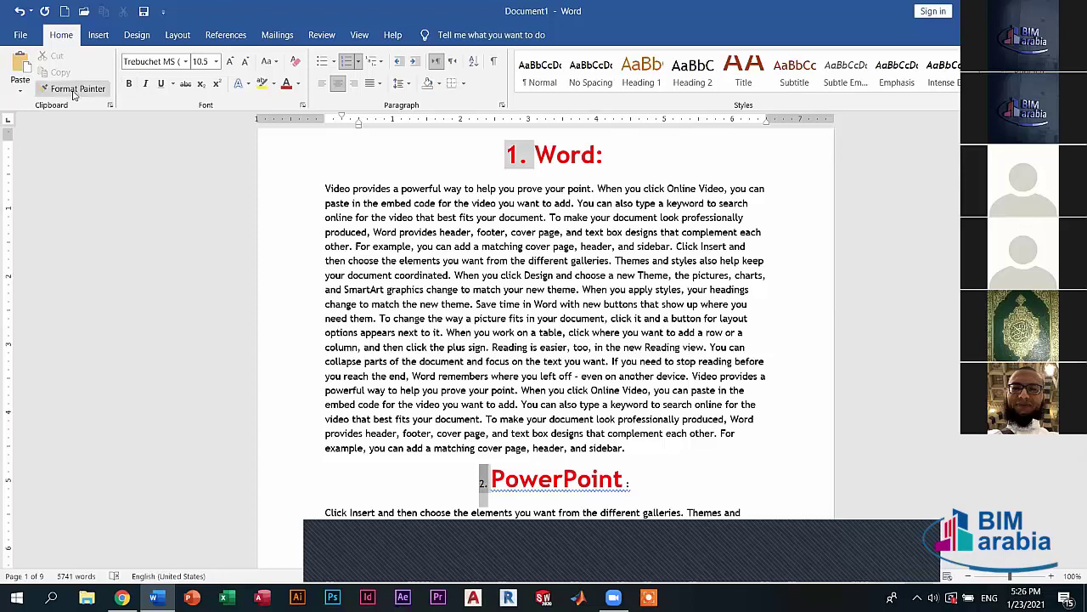
{"action": "left_click", "coordinate": [491, 483]}
{"action": "left_click", "coordinate": [516, 155]}
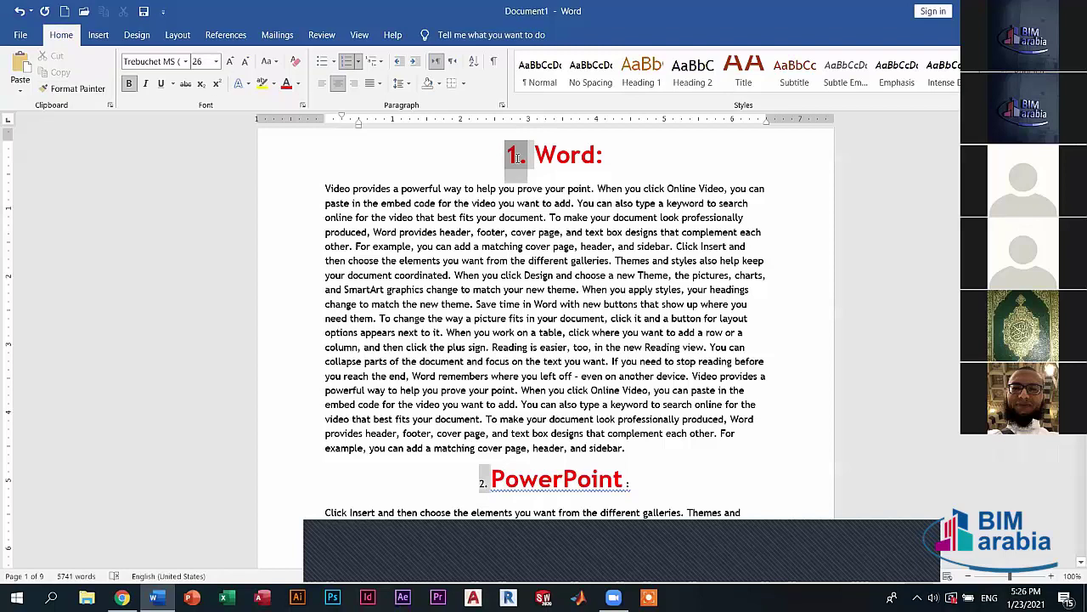
{"action": "left_click", "coordinate": [88, 91]}
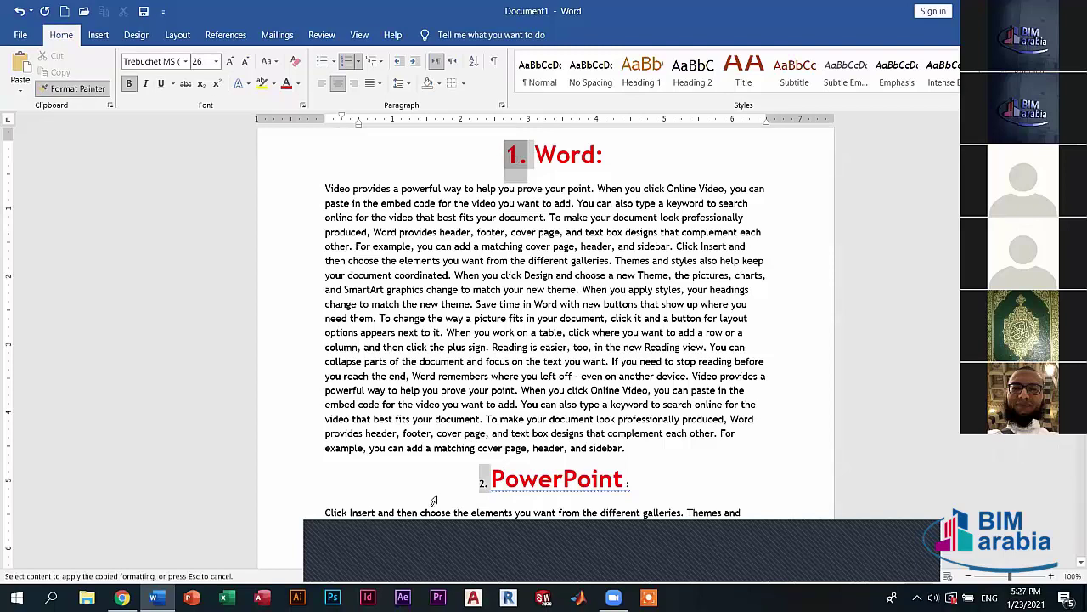
{"action": "left_click", "coordinate": [479, 483]}
{"action": "left_click", "coordinate": [558, 481]}
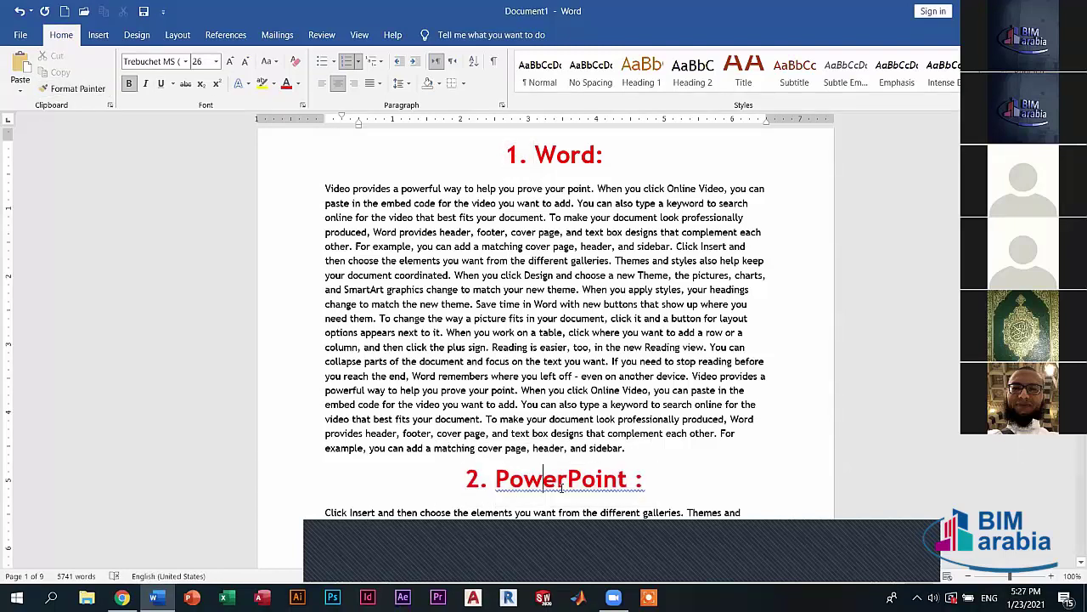
{"action": "right_click", "coordinate": [558, 481]}
{"action": "left_click", "coordinate": [557, 275]}
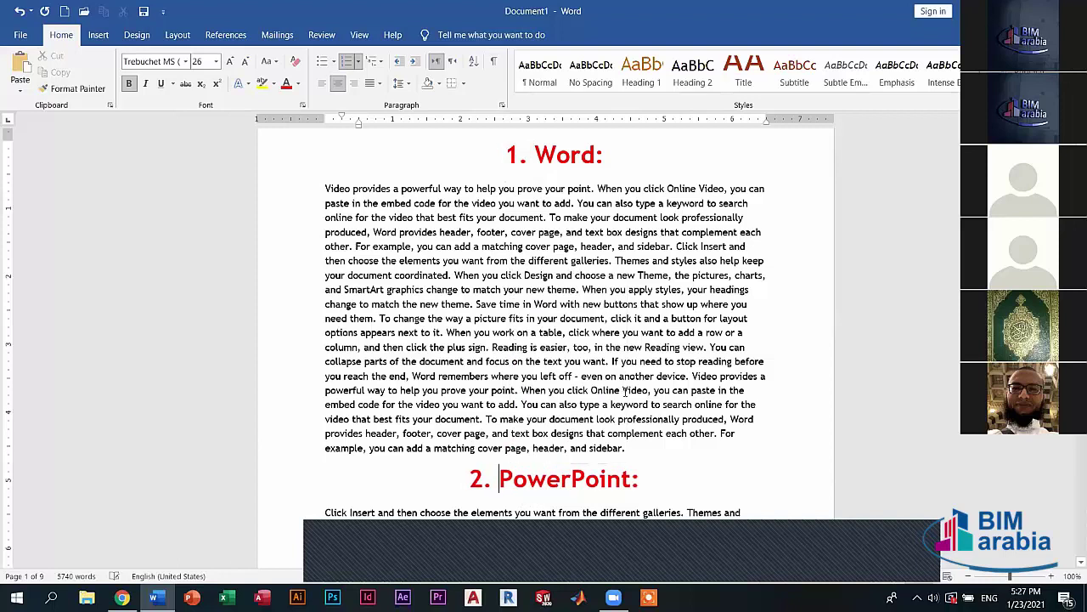
{"action": "scroll", "coordinate": [624, 412], "scroll_direction": "down", "scroll_amount": 1}
{"action": "scroll", "coordinate": [624, 411], "scroll_direction": "down", "scroll_amount": 1}
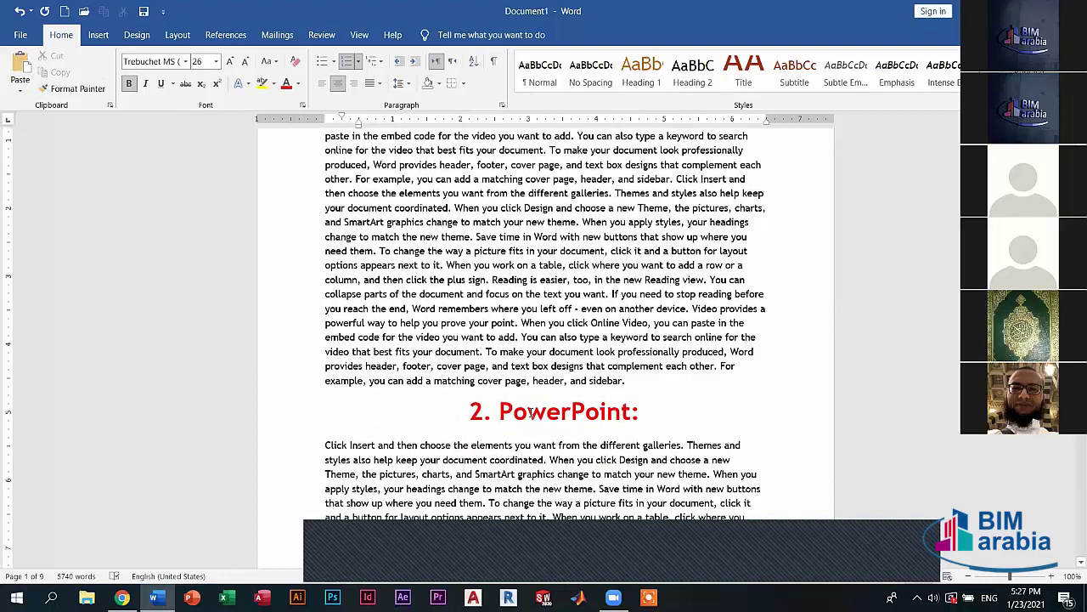
{"action": "scroll", "coordinate": [531, 413], "scroll_direction": "down", "scroll_amount": 3}
{"action": "scroll", "coordinate": [531, 413], "scroll_direction": "down", "scroll_amount": 3}
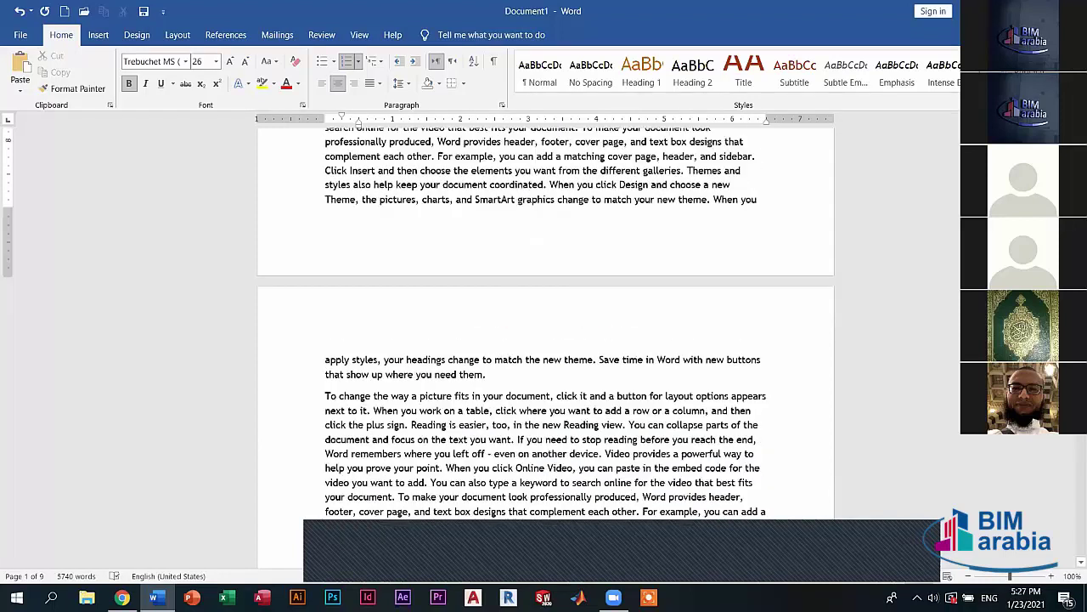
Start a new paragraph after 'need them.' and type '3. Excel:'.
{"action": "left_click", "coordinate": [516, 378]}
{"action": "key", "text": "Return"}
{"action": "type", "text": "3. "}
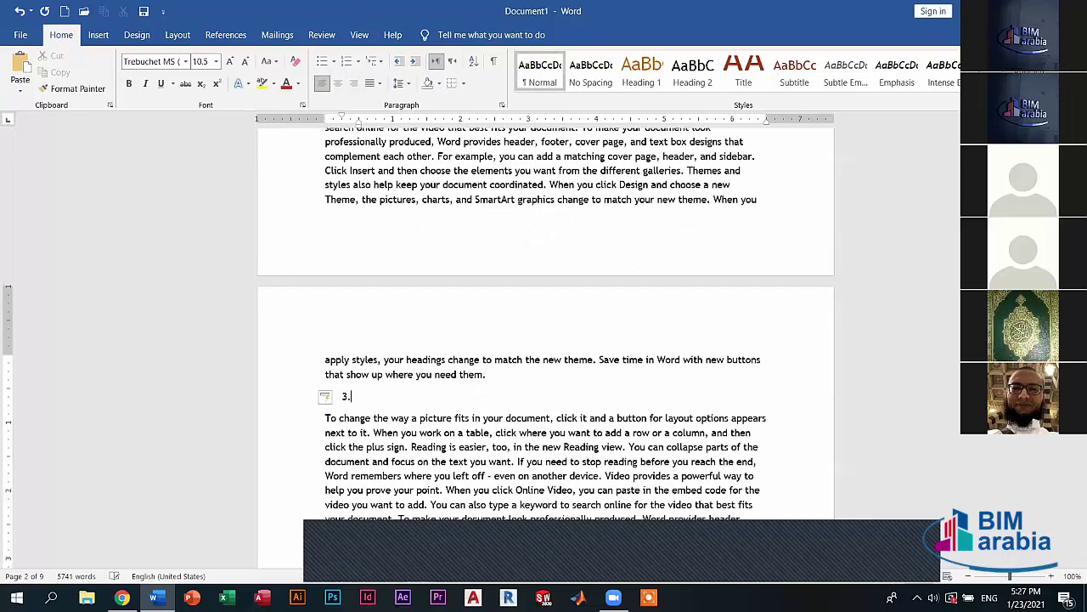
{"action": "type", "text": "E"}
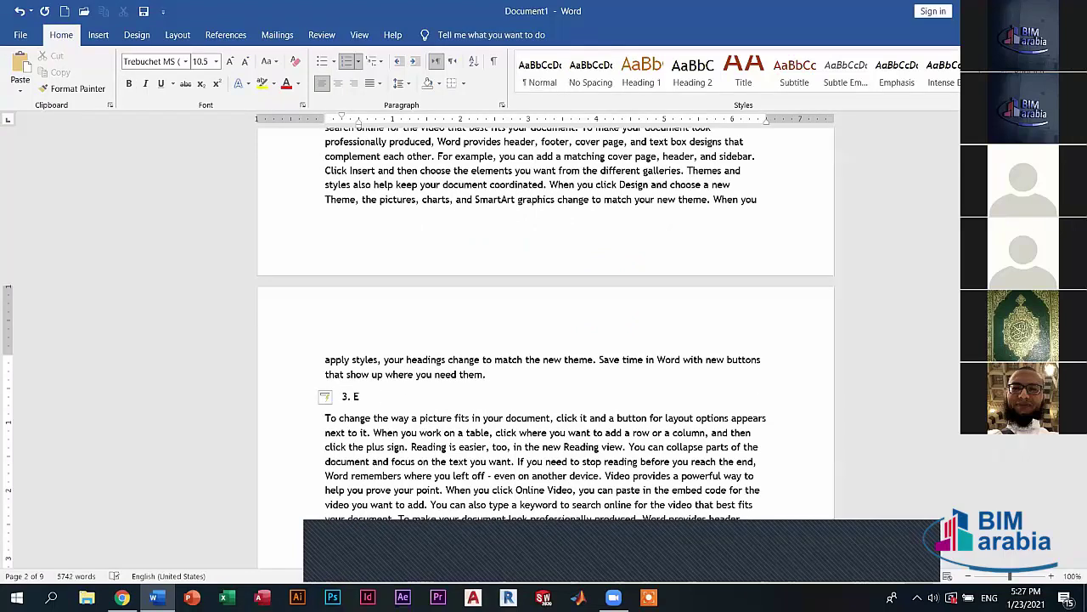
{"action": "type", "text": "xcel:"}
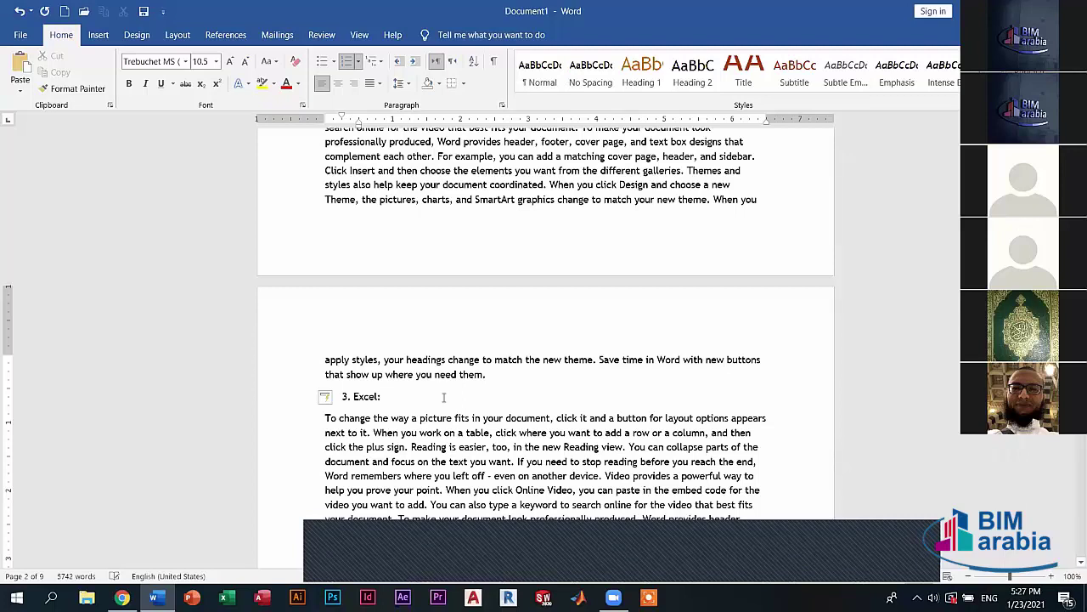
Apply the PowerPoint heading's large red centred formatting to '3. Excel:' with Format Painter.
{"action": "scroll", "coordinate": [539, 291], "scroll_direction": "up", "scroll_amount": 1}
{"action": "scroll", "coordinate": [539, 291], "scroll_direction": "up", "scroll_amount": 1}
{"action": "scroll", "coordinate": [576, 172], "scroll_direction": "up", "scroll_amount": 2}
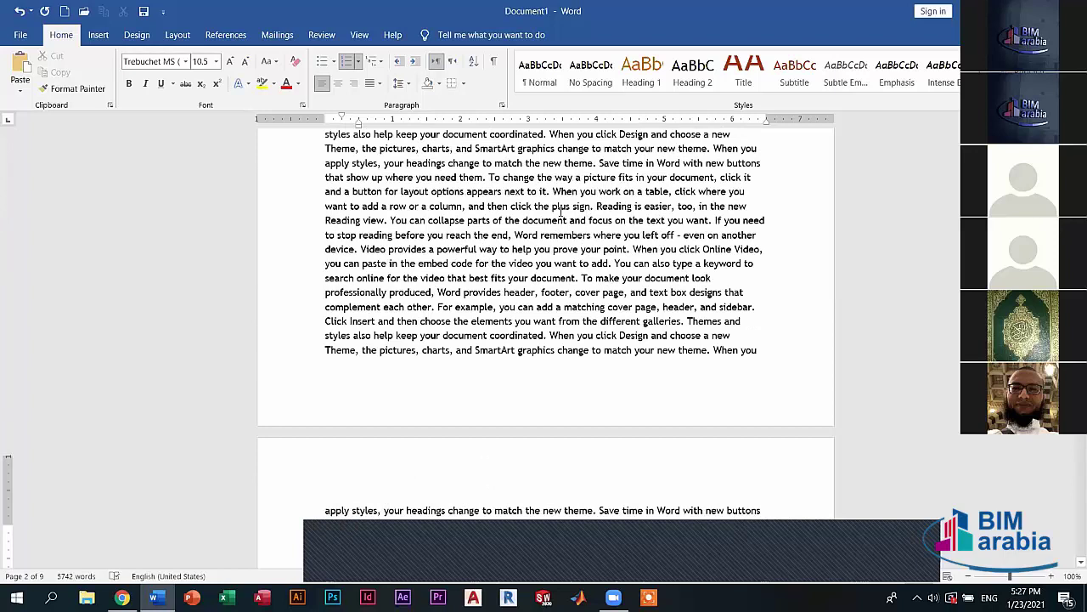
{"action": "scroll", "coordinate": [590, 207], "scroll_direction": "up", "scroll_amount": 2}
{"action": "triple_click", "coordinate": [590, 207]}
{"action": "left_click", "coordinate": [77, 88]}
{"action": "scroll", "coordinate": [597, 267], "scroll_direction": "down", "scroll_amount": 4}
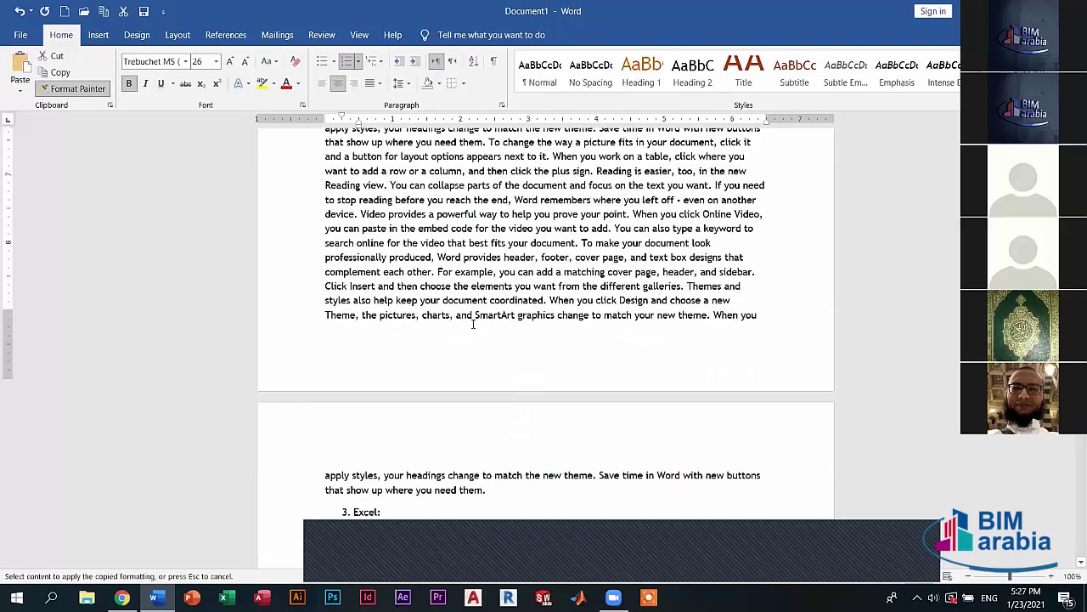
{"action": "scroll", "coordinate": [371, 417], "scroll_direction": "down", "scroll_amount": 1}
{"action": "scroll", "coordinate": [367, 431], "scroll_direction": "down", "scroll_amount": 2}
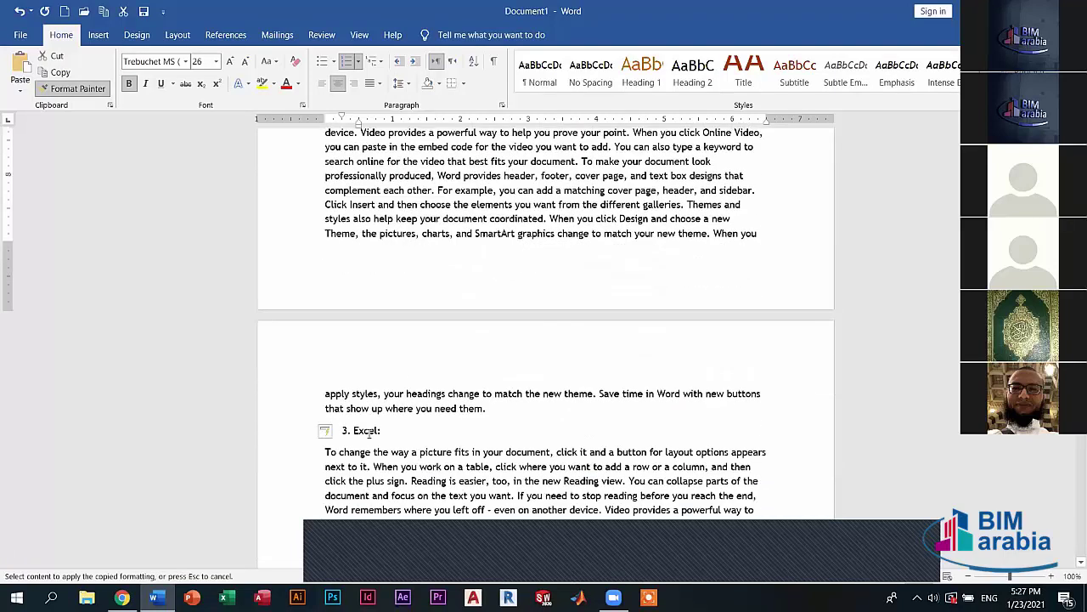
{"action": "left_click", "coordinate": [523, 446]}
Copy the '2.' number's formatting onto the '3.' of the Excel heading.
{"action": "scroll", "coordinate": [610, 310], "scroll_direction": "up", "scroll_amount": 2}
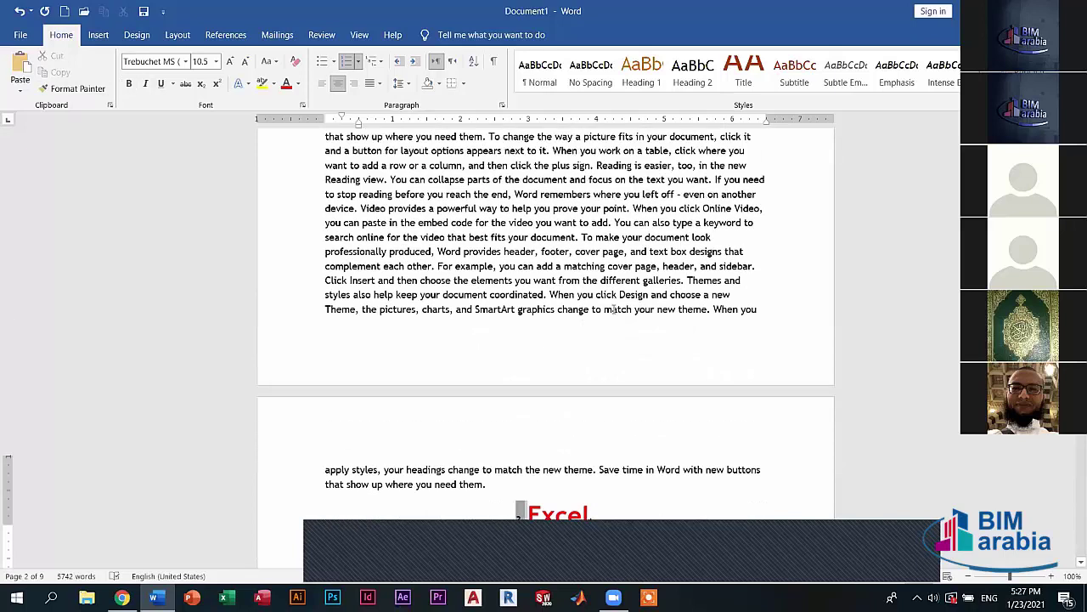
{"action": "scroll", "coordinate": [610, 309], "scroll_direction": "up", "scroll_amount": 2}
{"action": "scroll", "coordinate": [610, 309], "scroll_direction": "up", "scroll_amount": 4}
{"action": "left_click", "coordinate": [480, 275]}
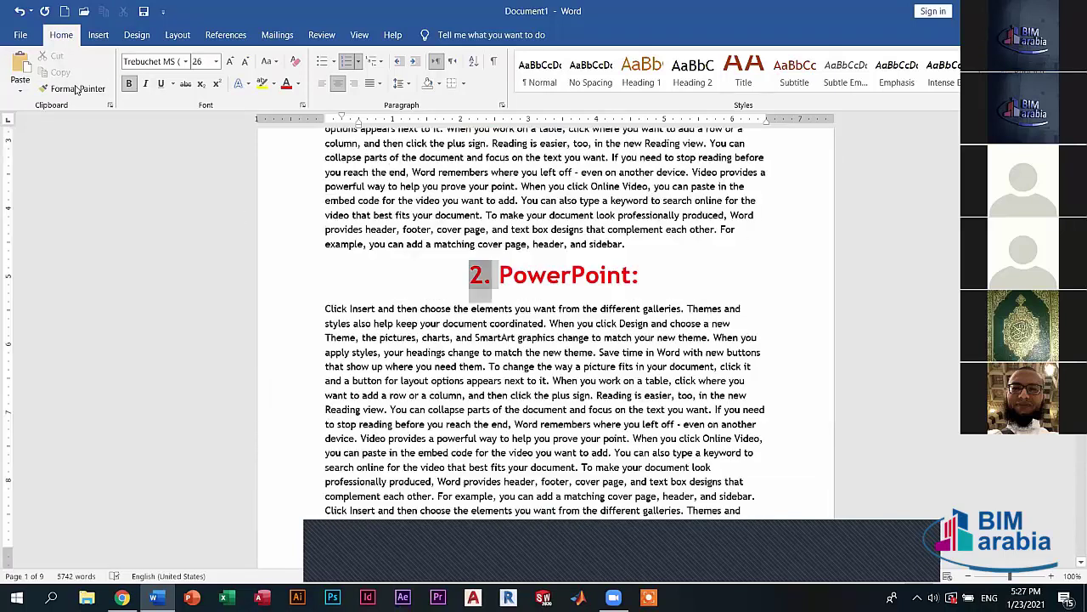
{"action": "left_click", "coordinate": [74, 89]}
{"action": "scroll", "coordinate": [441, 370], "scroll_direction": "down", "scroll_amount": 1}
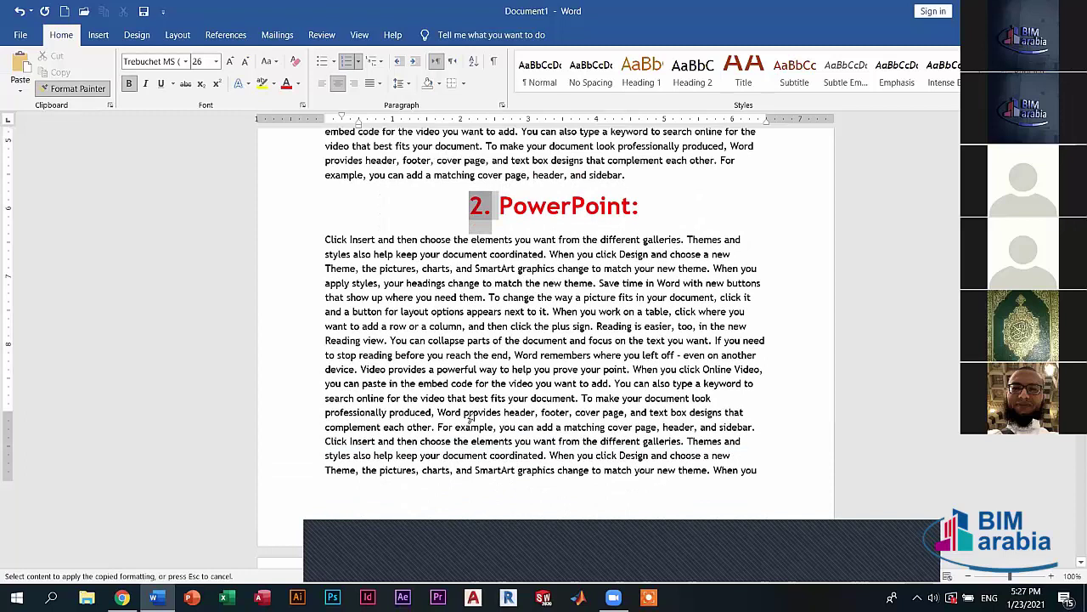
{"action": "scroll", "coordinate": [468, 416], "scroll_direction": "down", "scroll_amount": 7}
{"action": "left_click_drag", "start_coordinate": [506, 405], "coordinate": [528, 405]}
{"action": "left_click", "coordinate": [630, 386]}
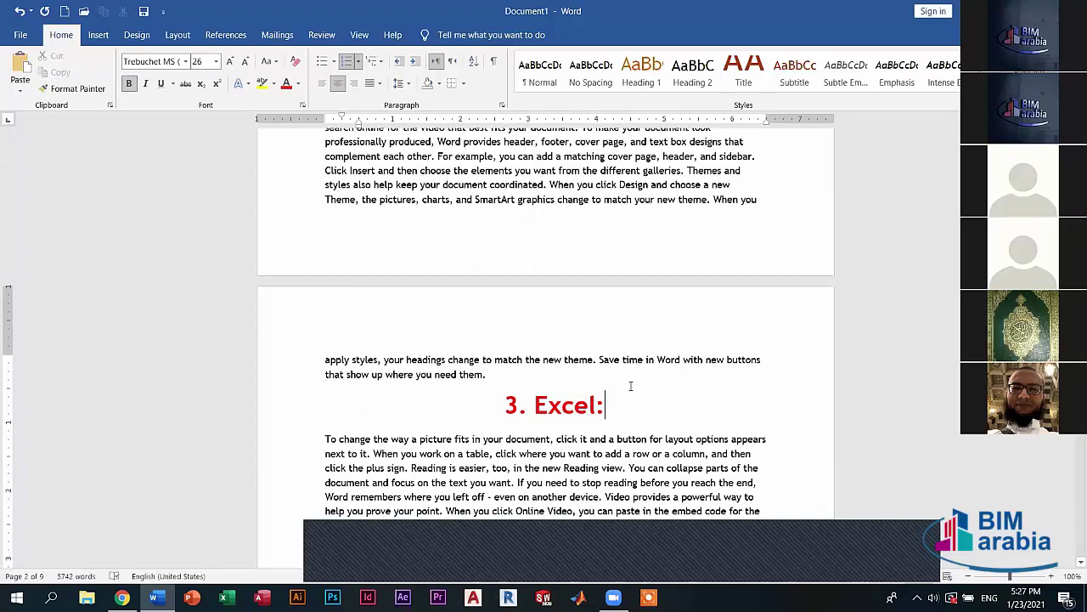
{"action": "scroll", "coordinate": [630, 387], "scroll_direction": "down", "scroll_amount": 1}
{"action": "scroll", "coordinate": [631, 386], "scroll_direction": "down", "scroll_amount": 1}
{"action": "scroll", "coordinate": [630, 386], "scroll_direction": "down", "scroll_amount": 4}
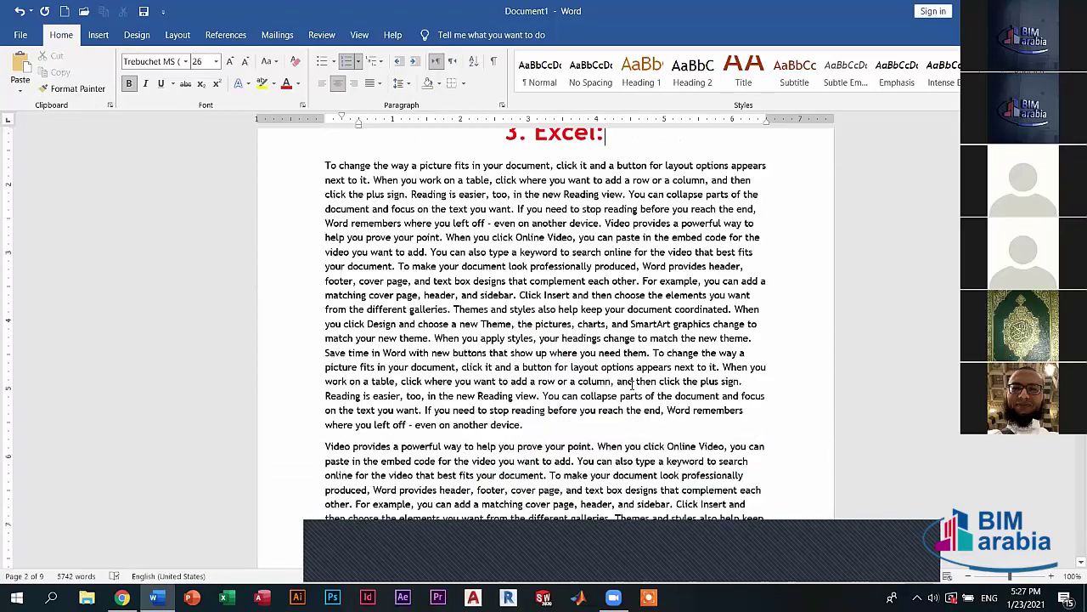
{"action": "scroll", "coordinate": [636, 385], "scroll_direction": "down", "scroll_amount": 3}
{"action": "scroll", "coordinate": [639, 378], "scroll_direction": "down", "scroll_amount": 5}
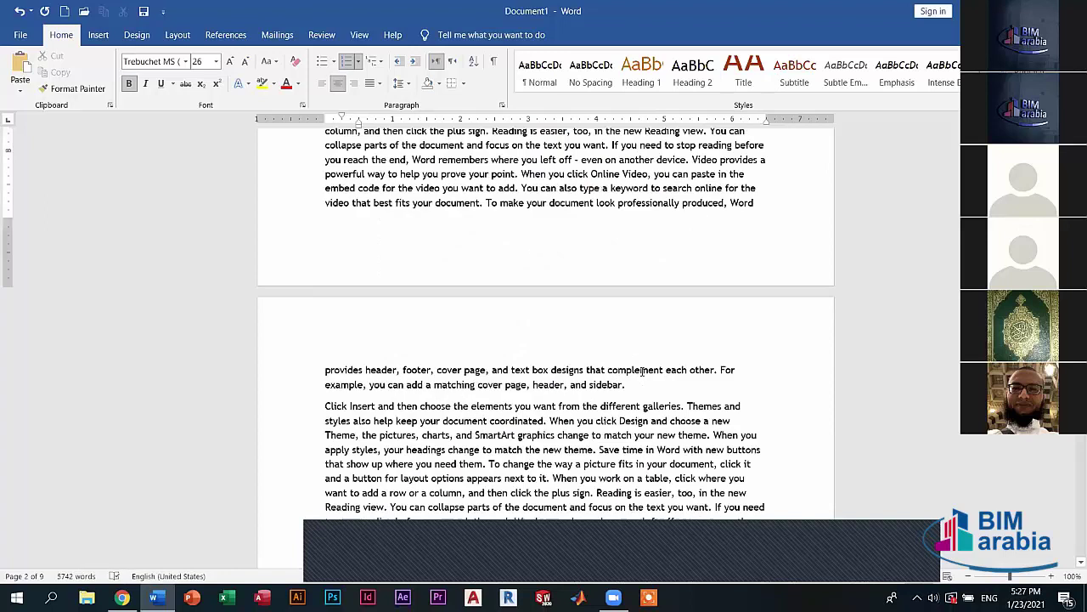
{"action": "scroll", "coordinate": [642, 372], "scroll_direction": "up", "scroll_amount": 1}
{"action": "scroll", "coordinate": [642, 371], "scroll_direction": "up", "scroll_amount": 3}
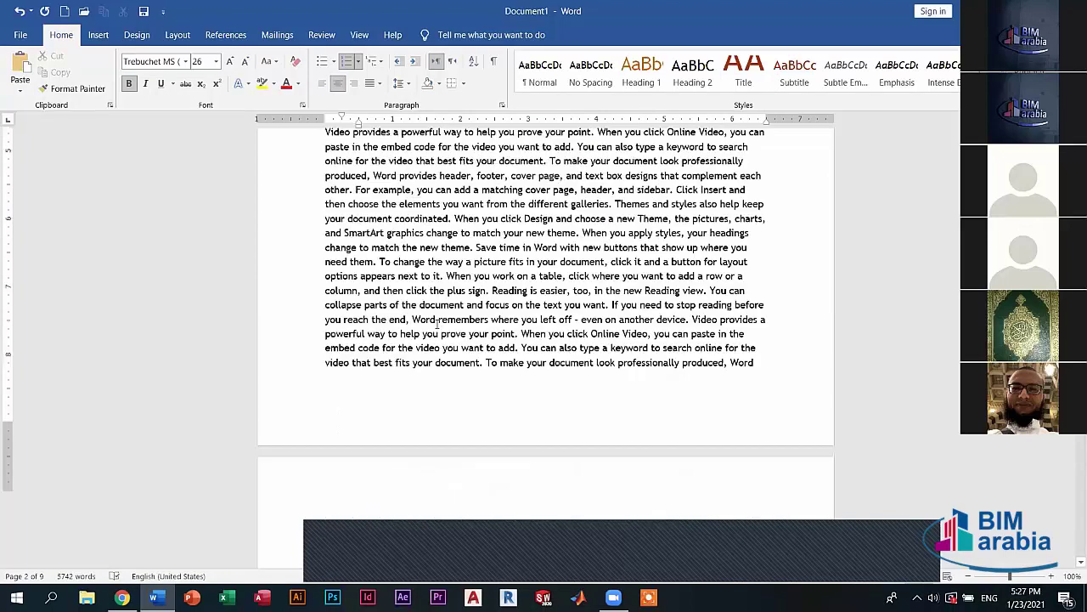
{"action": "scroll", "coordinate": [438, 320], "scroll_direction": "up", "scroll_amount": 5}
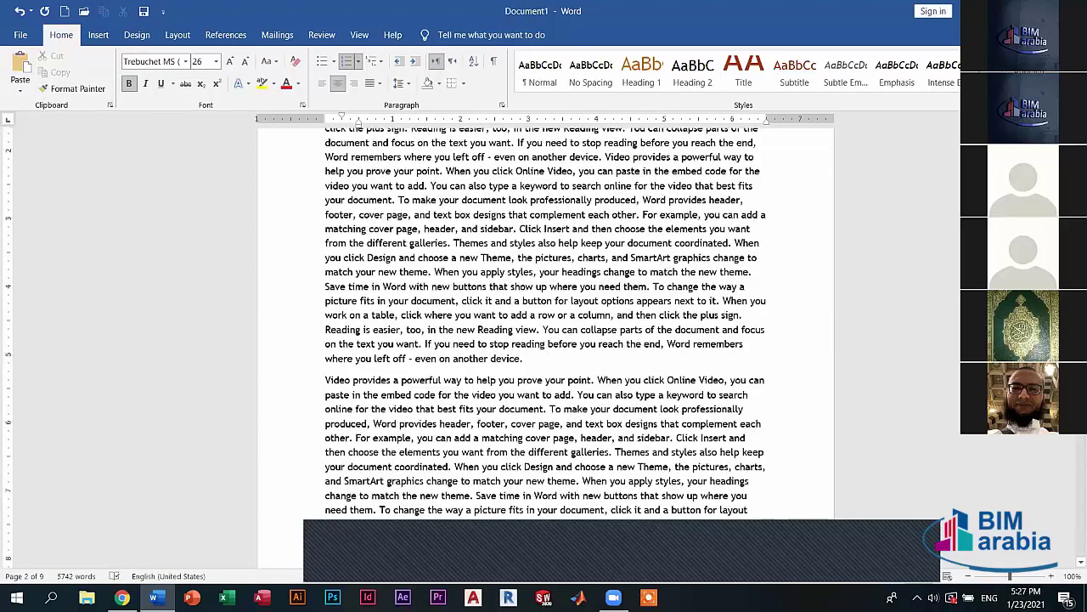
Add a centred '4. Access:' line after the Excel section's text.
{"action": "key", "text": "Return"}
{"action": "type", "text": "4. Access"}
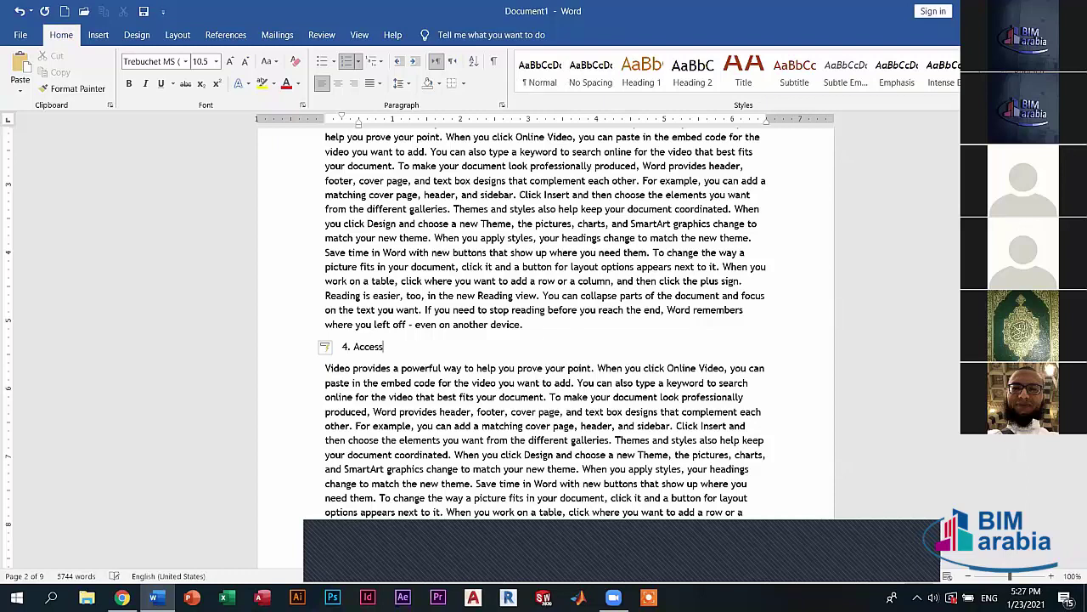
{"action": "type", "text": ":"}
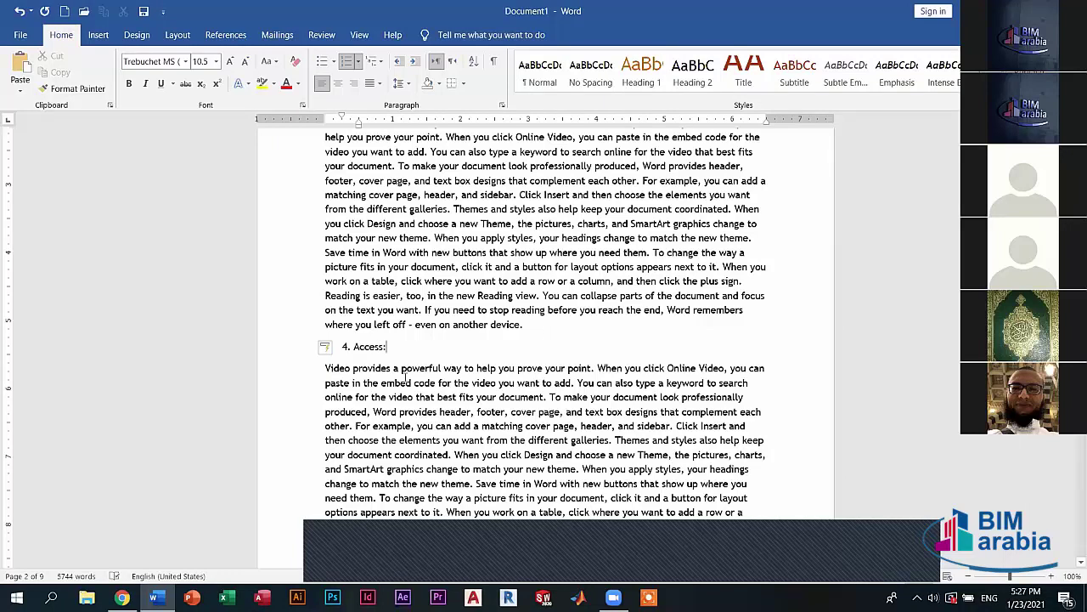
{"action": "left_click_drag", "start_coordinate": [368, 348], "coordinate": [390, 347]}
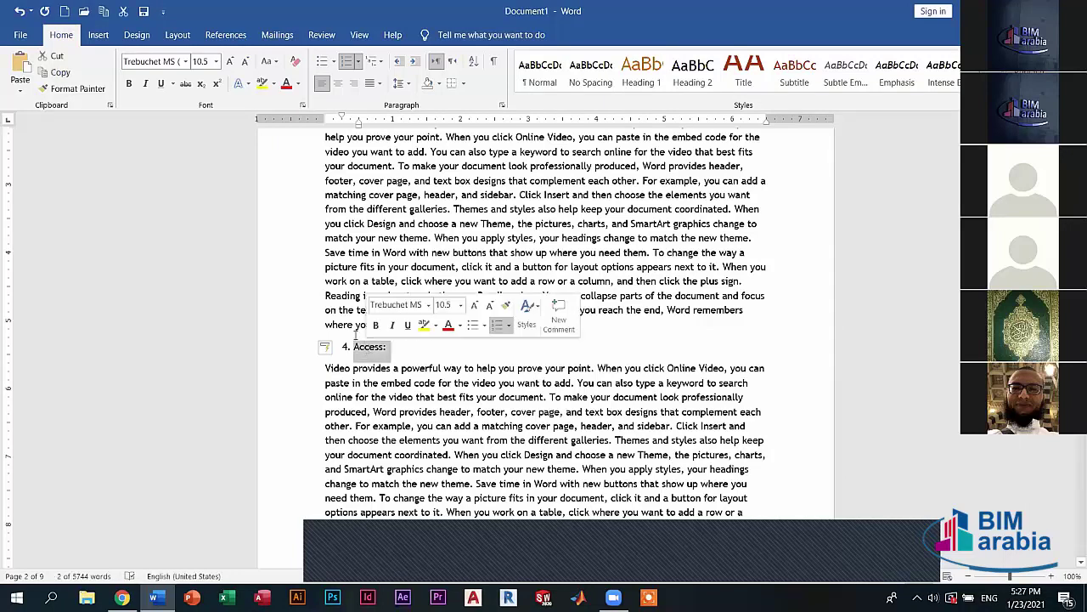
{"action": "left_click", "coordinate": [337, 82]}
{"action": "left_click", "coordinate": [543, 324]}
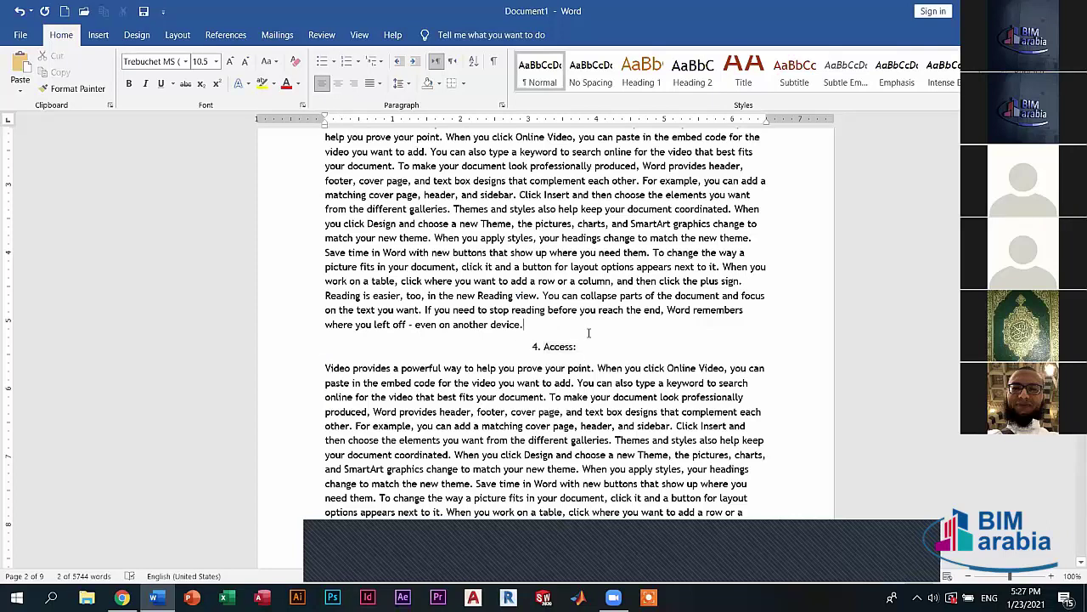
Format-paint the Excel heading's large red bold style onto 'Access:'.
{"action": "scroll", "coordinate": [570, 266], "scroll_direction": "up", "scroll_amount": 1}
{"action": "scroll", "coordinate": [588, 294], "scroll_direction": "up", "scroll_amount": 3}
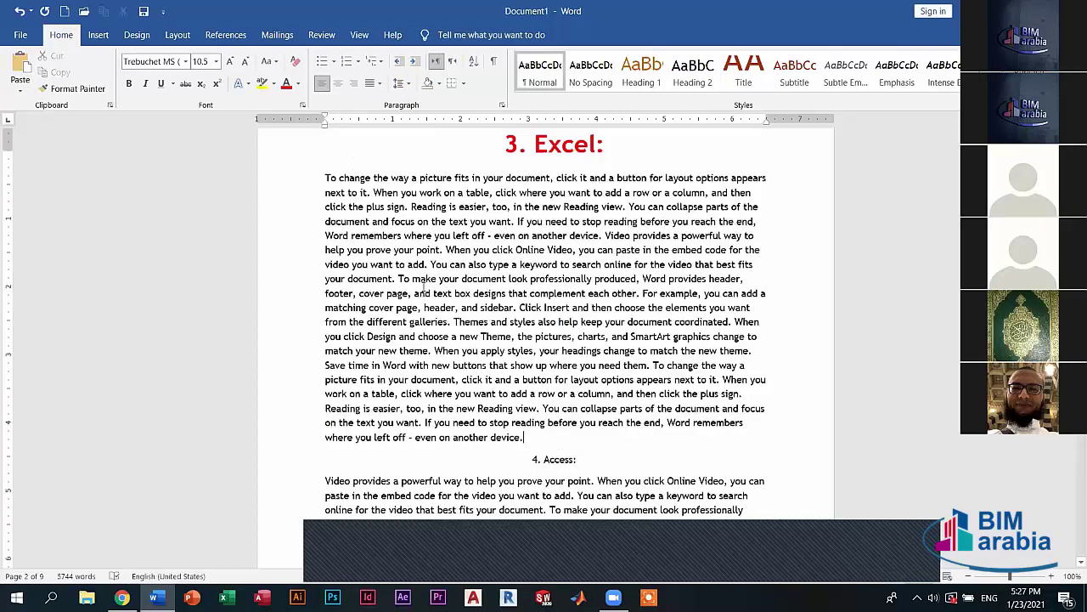
{"action": "scroll", "coordinate": [588, 294], "scroll_direction": "up", "scroll_amount": 4}
{"action": "left_click_drag", "start_coordinate": [535, 303], "coordinate": [605, 304]}
{"action": "left_click", "coordinate": [90, 92]}
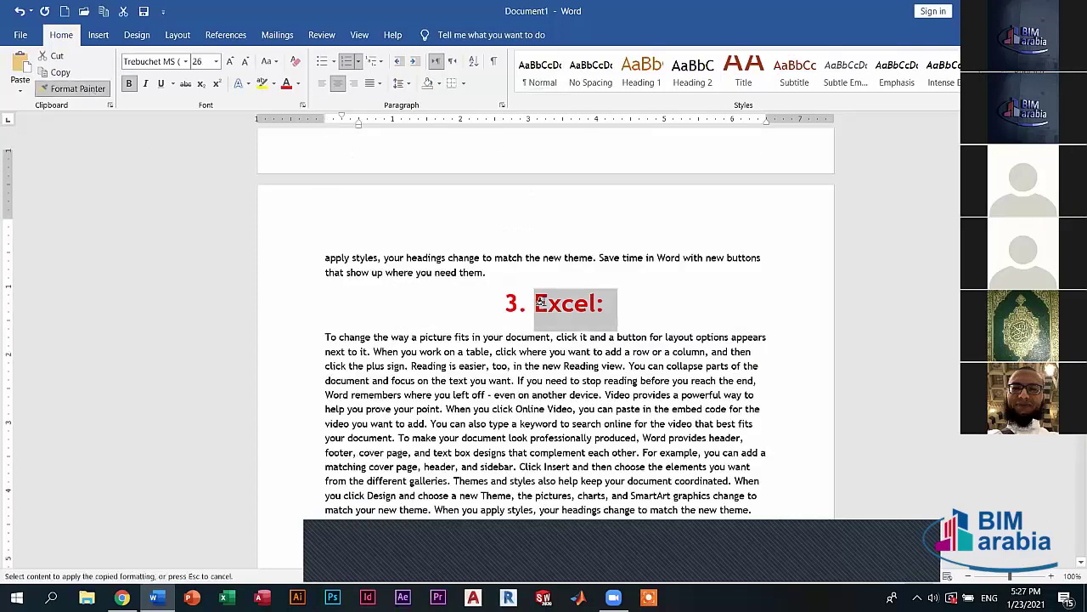
{"action": "scroll", "coordinate": [535, 299], "scroll_direction": "down", "scroll_amount": 1}
{"action": "scroll", "coordinate": [546, 329], "scroll_direction": "down", "scroll_amount": 2}
{"action": "scroll", "coordinate": [550, 346], "scroll_direction": "down", "scroll_amount": 1}
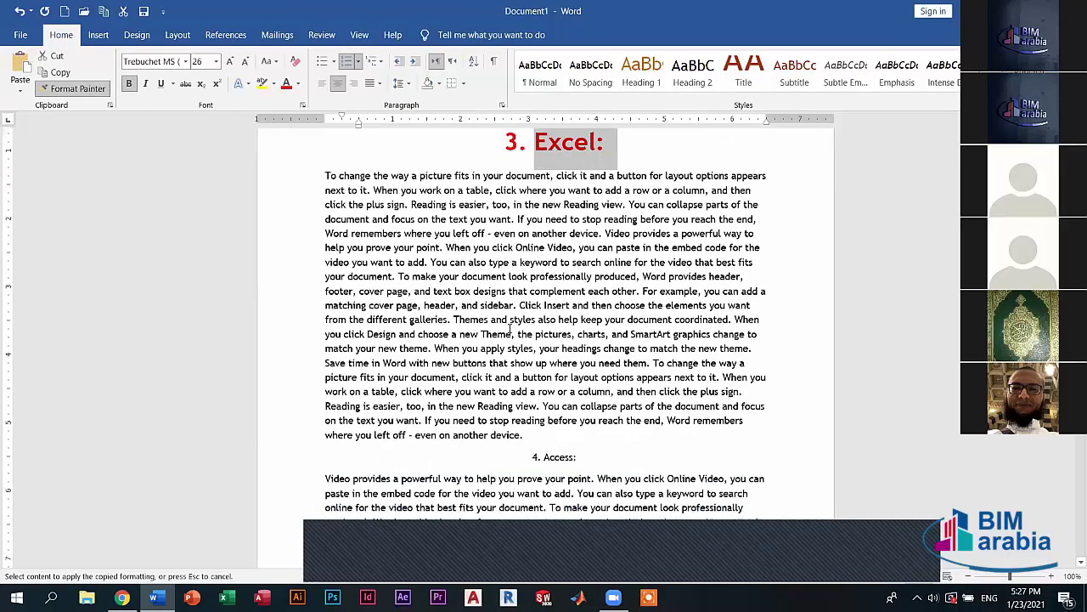
{"action": "scroll", "coordinate": [524, 321], "scroll_direction": "down", "scroll_amount": 4}
{"action": "left_click", "coordinate": [556, 321]}
Reapply the heading formatting across the whole '4. Access:' line so the number matches.
{"action": "left_click", "coordinate": [76, 88]}
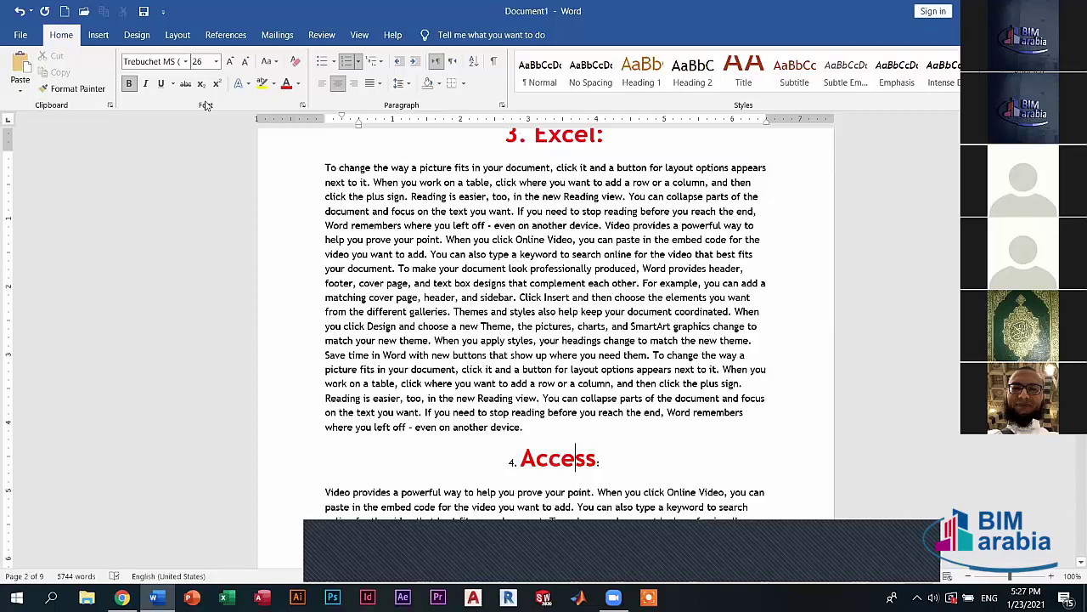
{"action": "scroll", "coordinate": [299, 203], "scroll_direction": "up", "scroll_amount": 4}
{"action": "scroll", "coordinate": [516, 406], "scroll_direction": "down", "scroll_amount": 4}
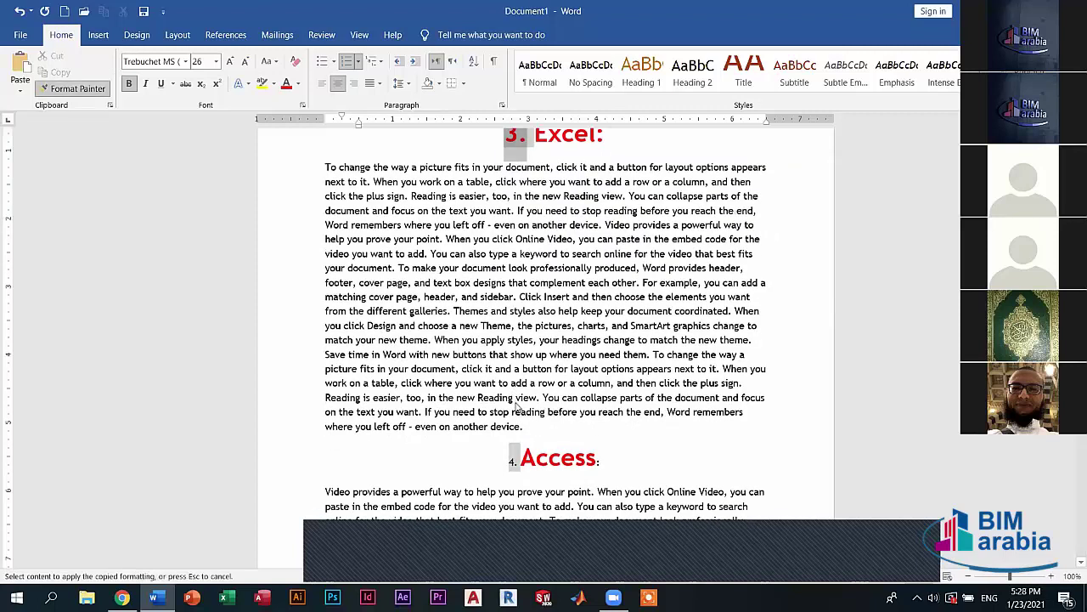
{"action": "scroll", "coordinate": [520, 408], "scroll_direction": "down", "scroll_amount": 2}
{"action": "left_click_drag", "start_coordinate": [501, 391], "coordinate": [663, 393]}
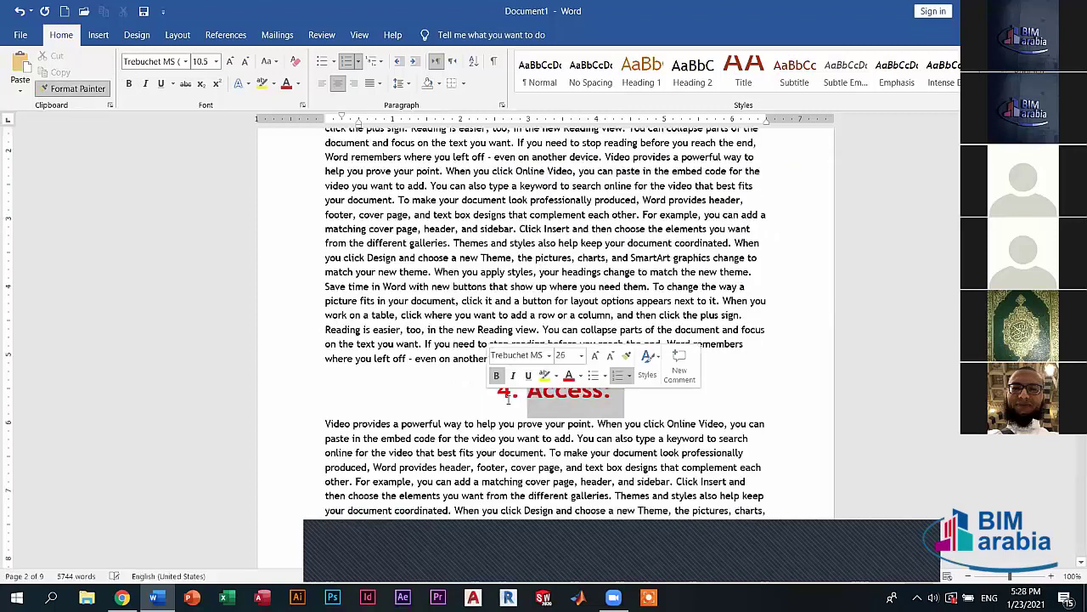
{"action": "left_click", "coordinate": [661, 392]}
{"action": "scroll", "coordinate": [661, 392], "scroll_direction": "up", "scroll_amount": 4}
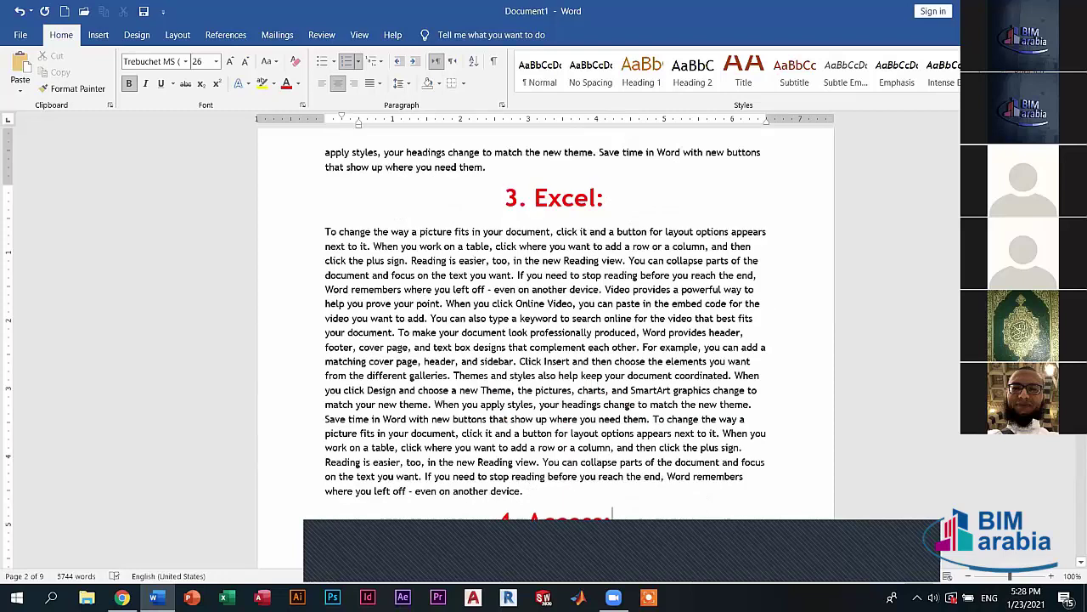
{"action": "scroll", "coordinate": [661, 393], "scroll_direction": "up", "scroll_amount": 1}
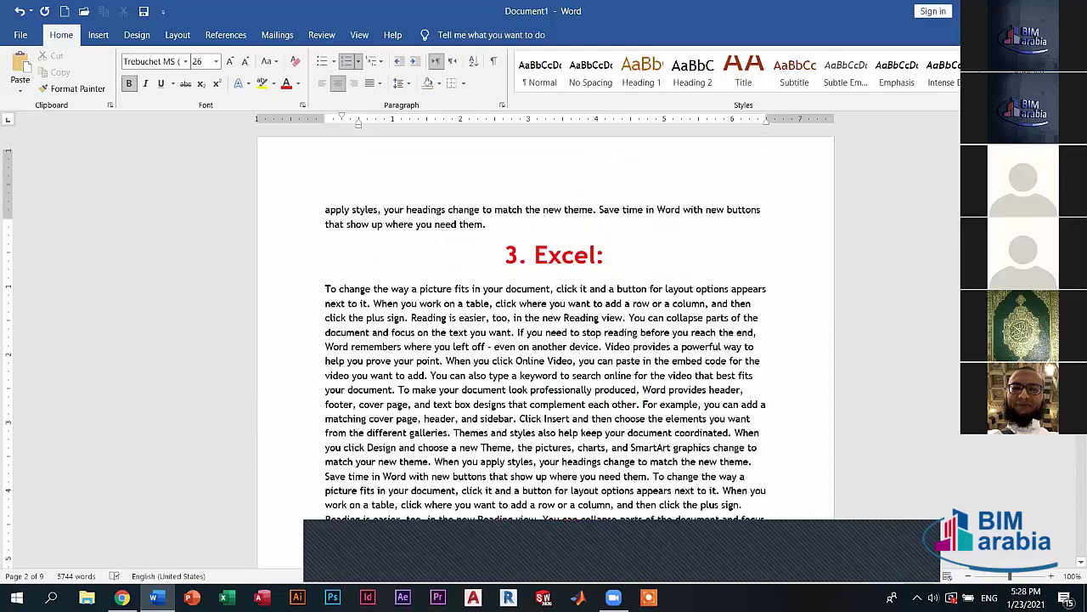
{"action": "scroll", "coordinate": [545, 340], "scroll_direction": "up", "scroll_amount": 5}
Delete all filler text after the Access section, trimming the document to 3 pages.
{"action": "scroll", "coordinate": [546, 344], "scroll_direction": "up", "scroll_amount": 10}
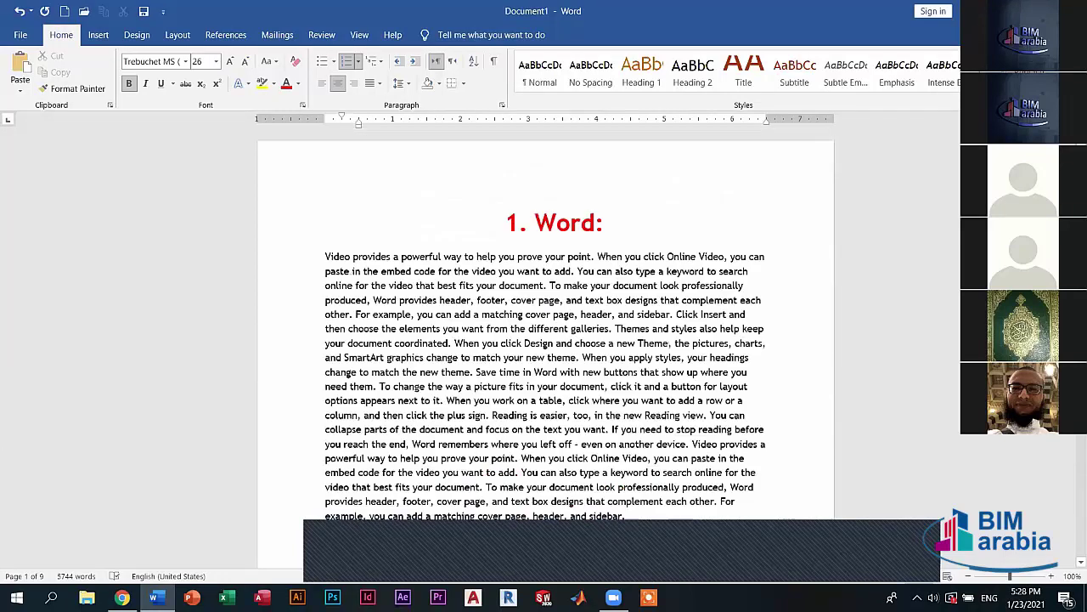
{"action": "scroll", "coordinate": [546, 344], "scroll_direction": "down", "scroll_amount": 10}
{"action": "scroll", "coordinate": [546, 344], "scroll_direction": "down", "scroll_amount": 5}
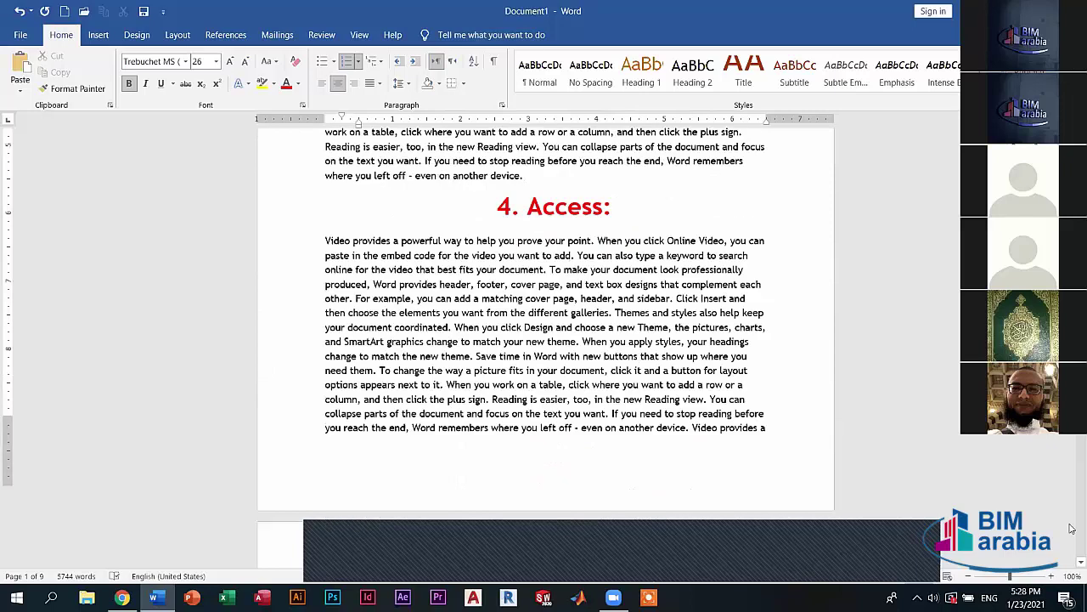
{"action": "key", "text": "ctrl+z"}
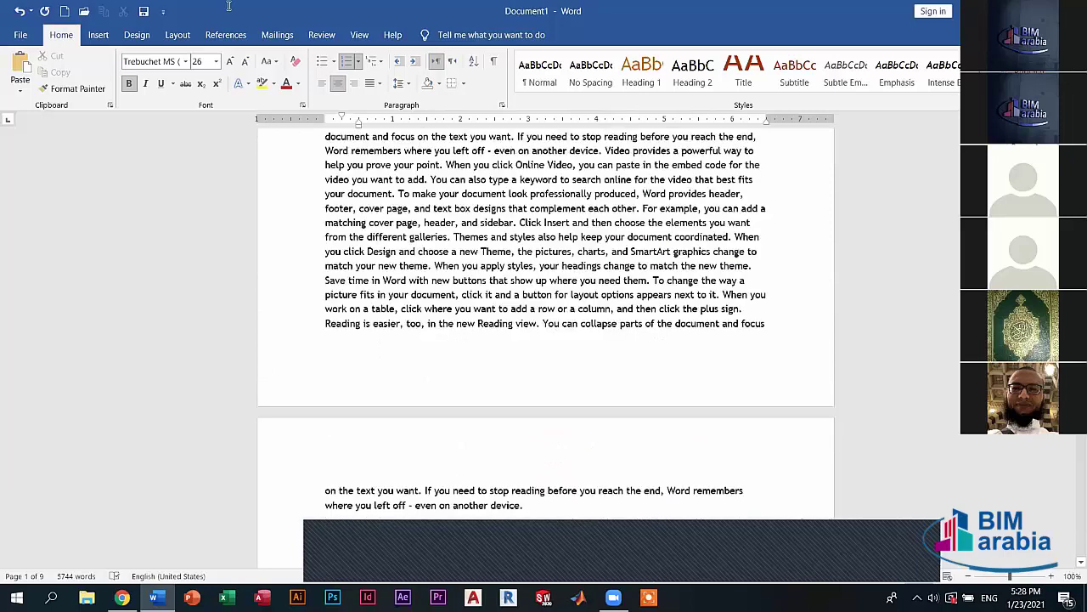
{"action": "key", "text": "ctrl+z"}
{"action": "key", "text": "ctrl+a"}
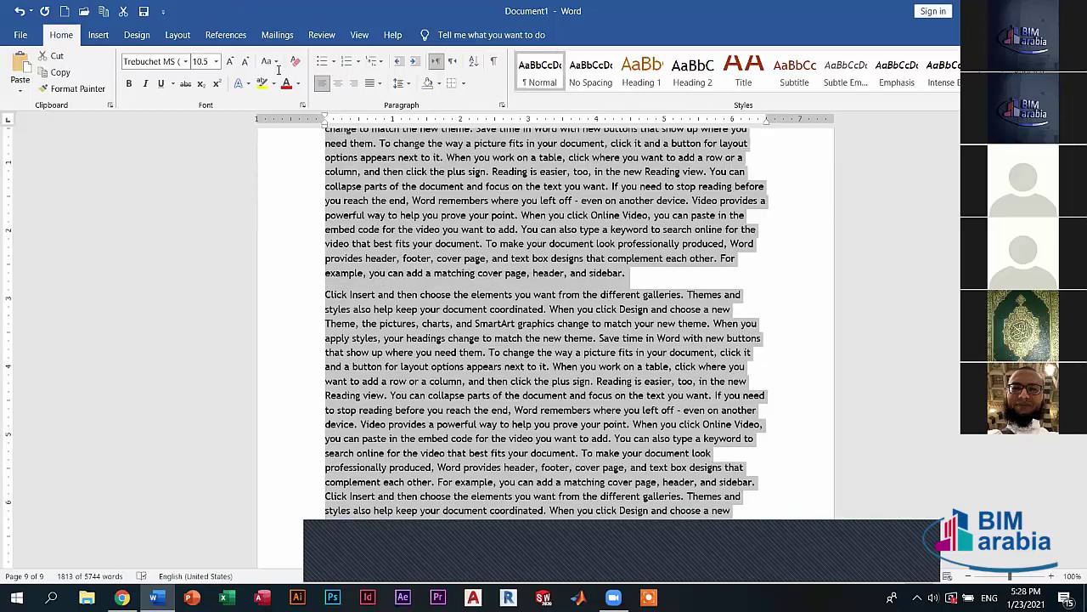
{"action": "key", "text": "Delete"}
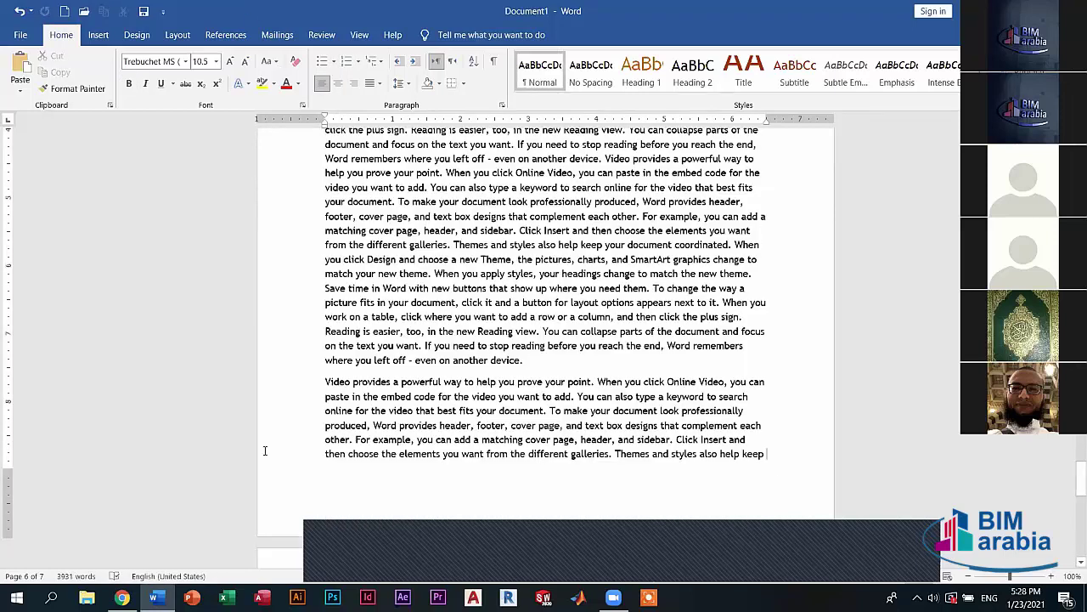
{"action": "key", "text": "shift+Page_Up"}
{"action": "key", "text": "shift+Page_Up"}
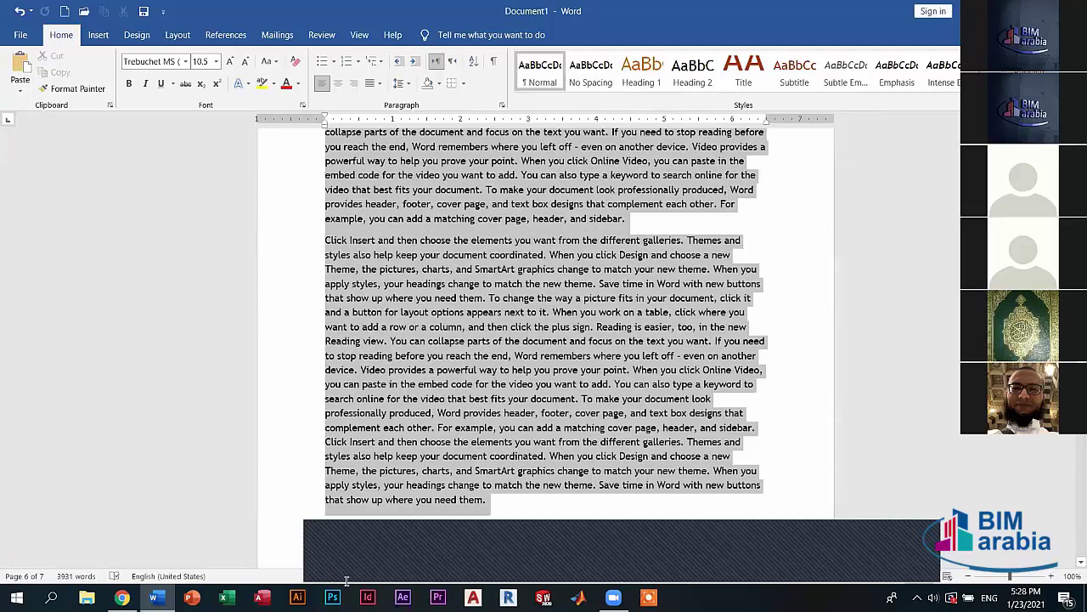
{"action": "key", "text": "shift+Page_Up"}
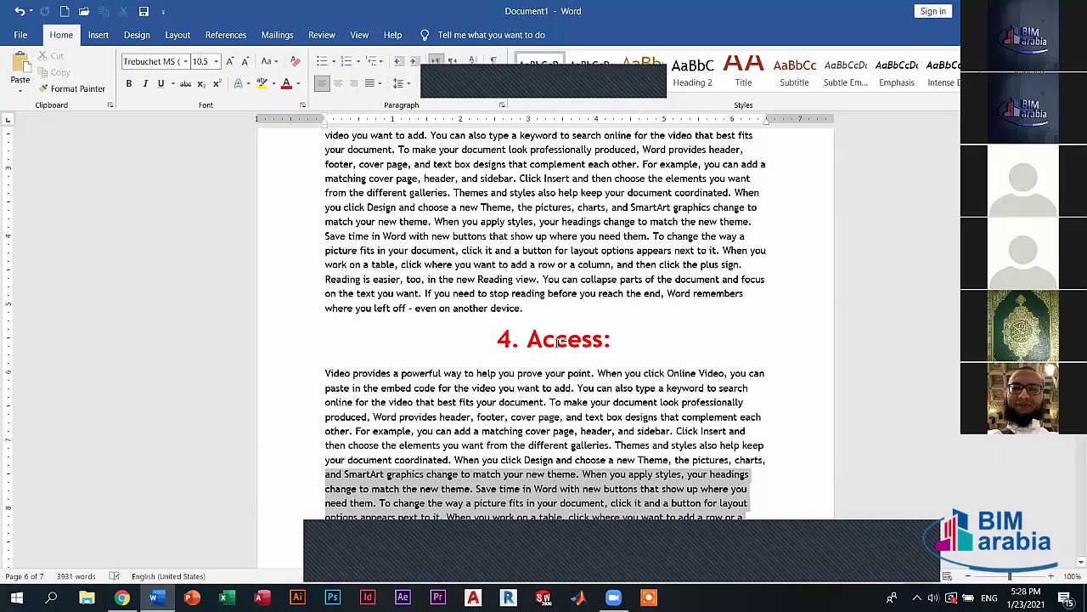
{"action": "key", "text": "Delete"}
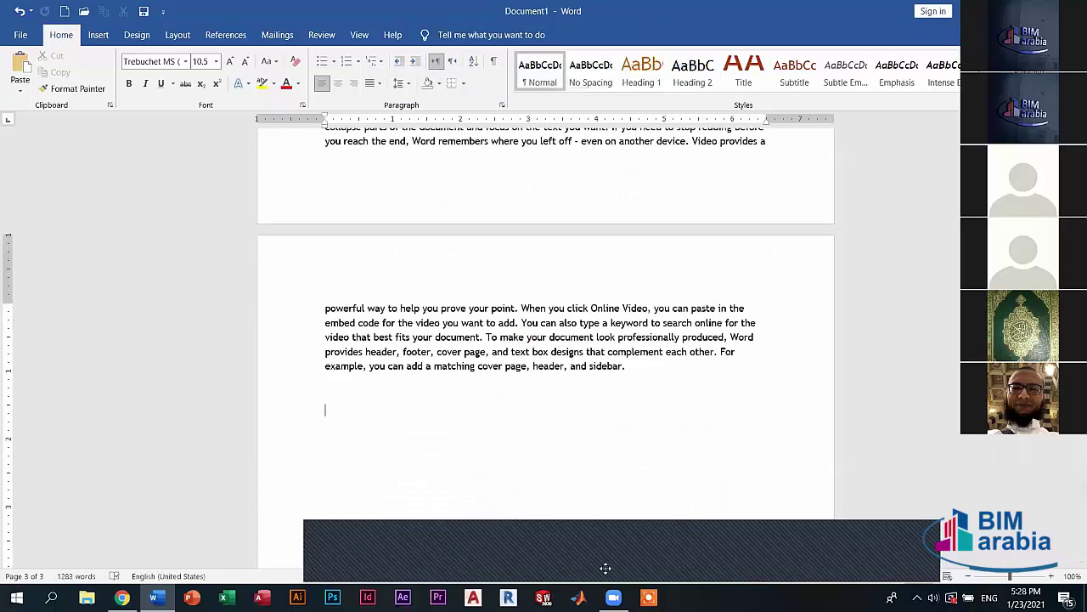
Scroll the trimmed document back up toward the top.
{"action": "left_click", "coordinate": [569, 544]}
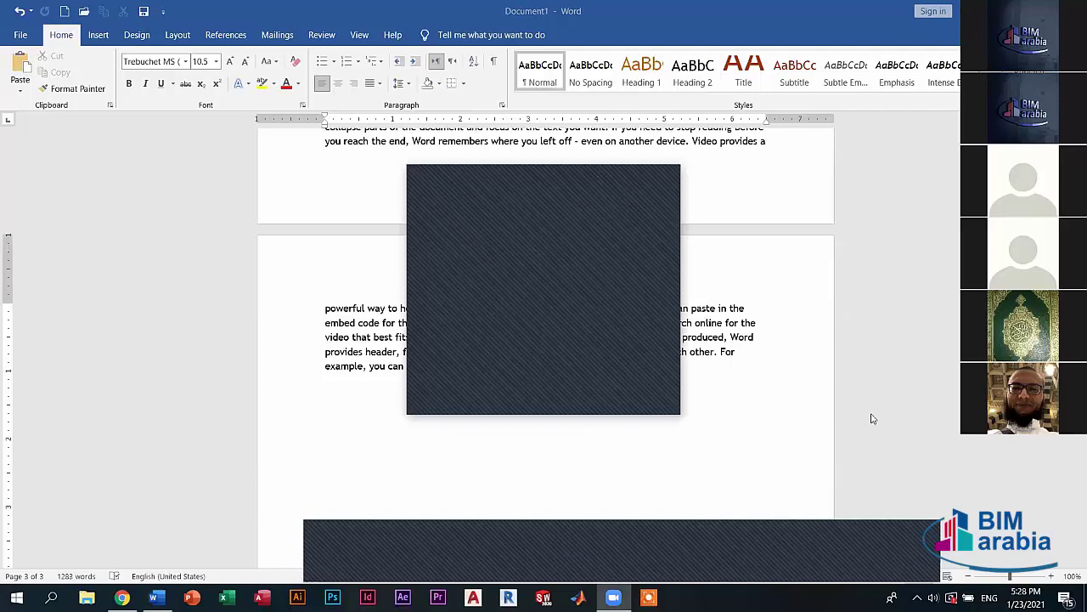
{"action": "left_click_drag", "start_coordinate": [1072, 461], "coordinate": [1079, 442]}
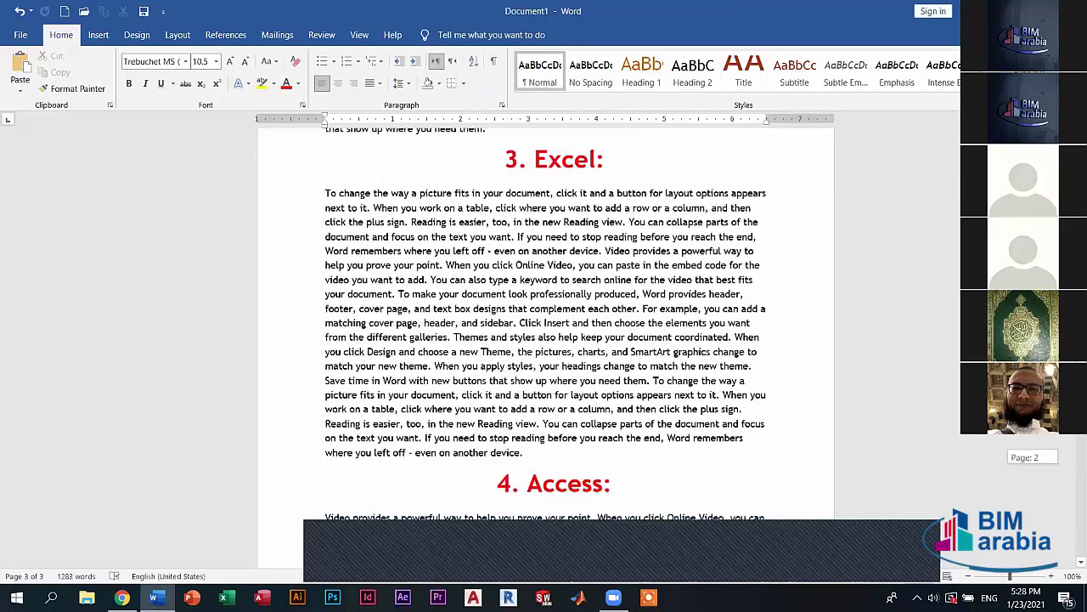
{"action": "left_click_drag", "start_coordinate": [1079, 442], "coordinate": [1078, 399]}
{"action": "scroll", "coordinate": [567, 244], "scroll_direction": "up", "scroll_amount": 1}
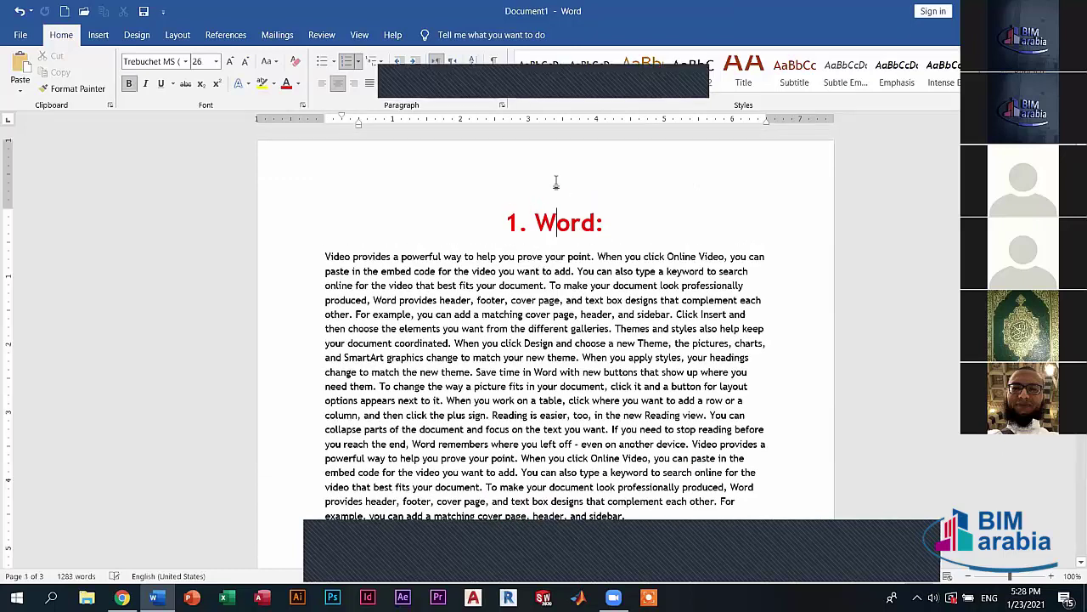
Under the 'Word:' heading, start a numbered list with item 1 'برامج كتابة النصوص' in Arabic.
{"action": "double_click", "coordinate": [556, 181]}
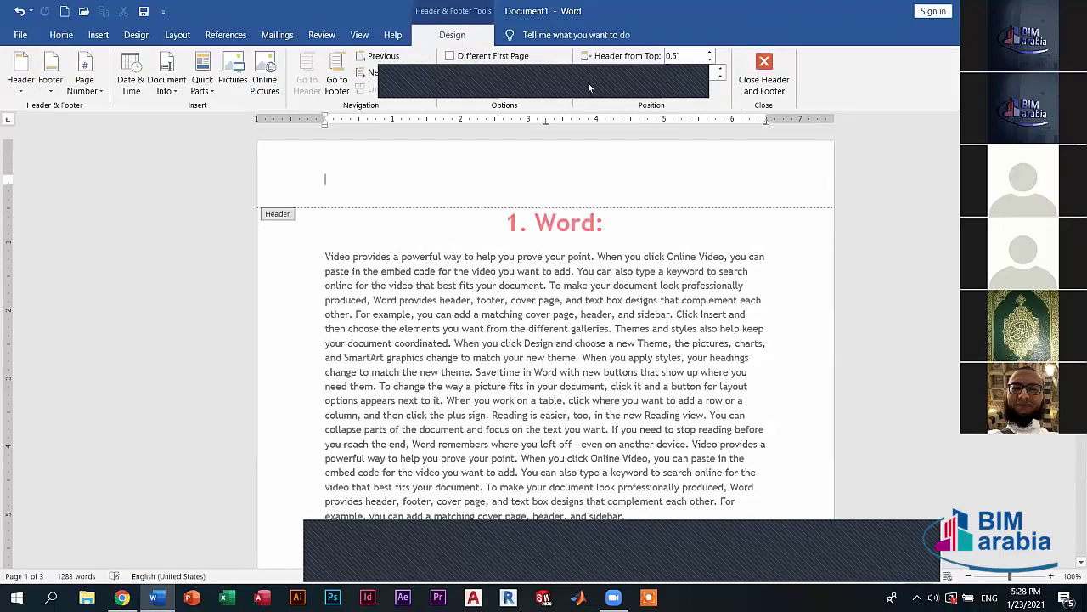
{"action": "double_click", "coordinate": [622, 219]}
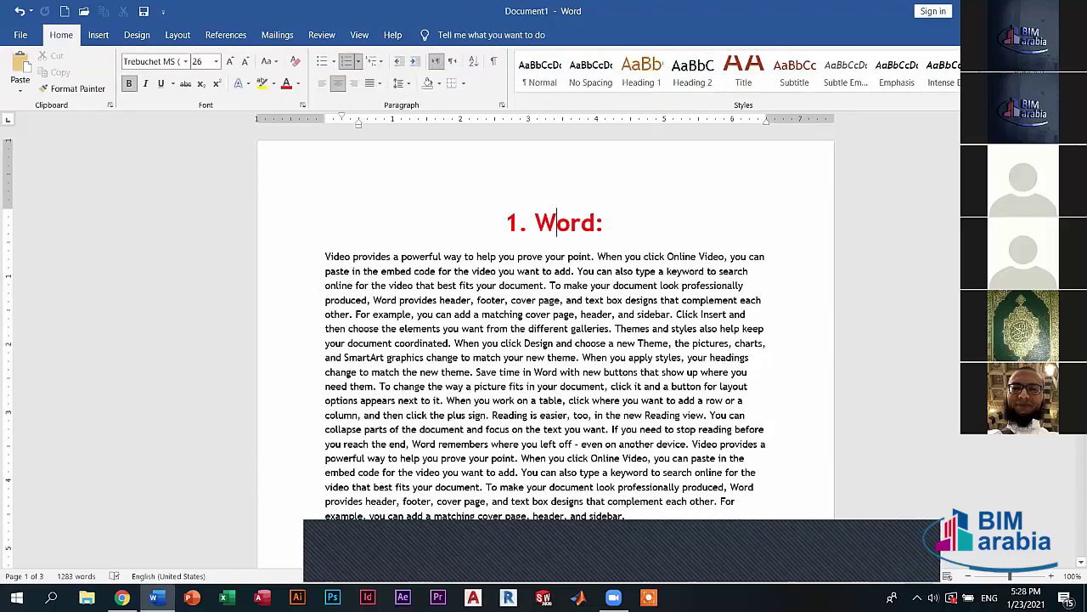
{"action": "key", "text": "Return"}
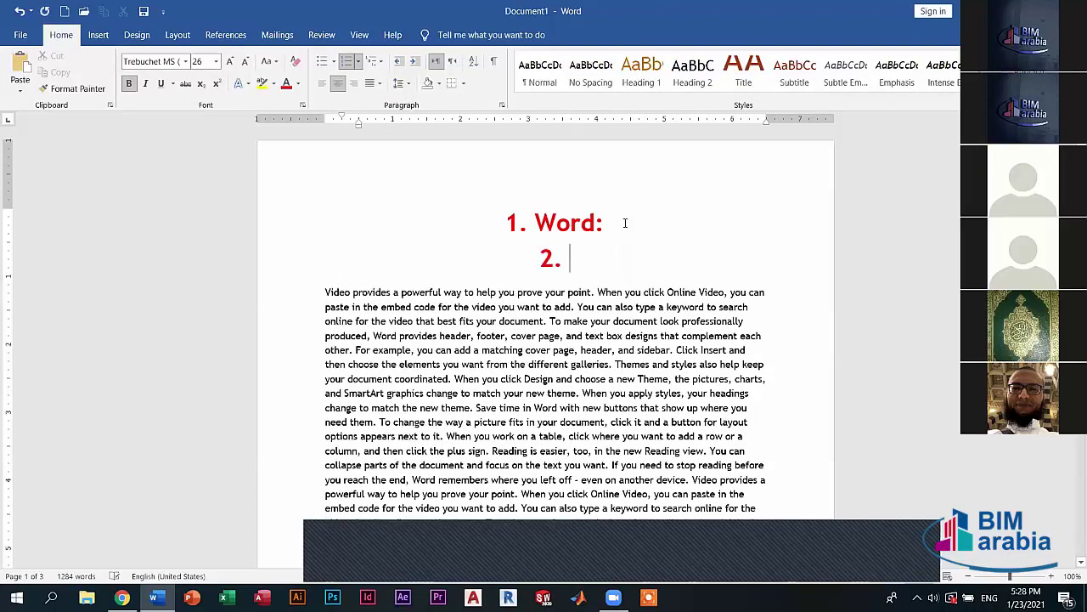
{"action": "key", "text": "BackSpace"}
{"action": "type", "text": "1. "}
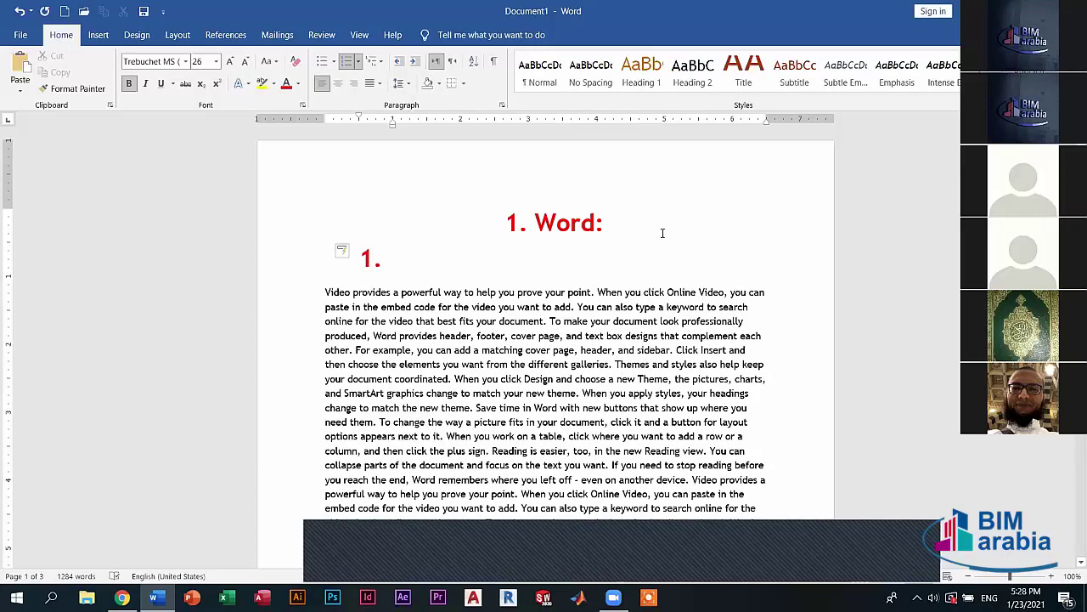
{"action": "type", "text": "f"}
{"action": "key", "text": "BackSpace"}
{"action": "key", "text": "alt+shift"}
{"action": "type", "text": "برامج "}
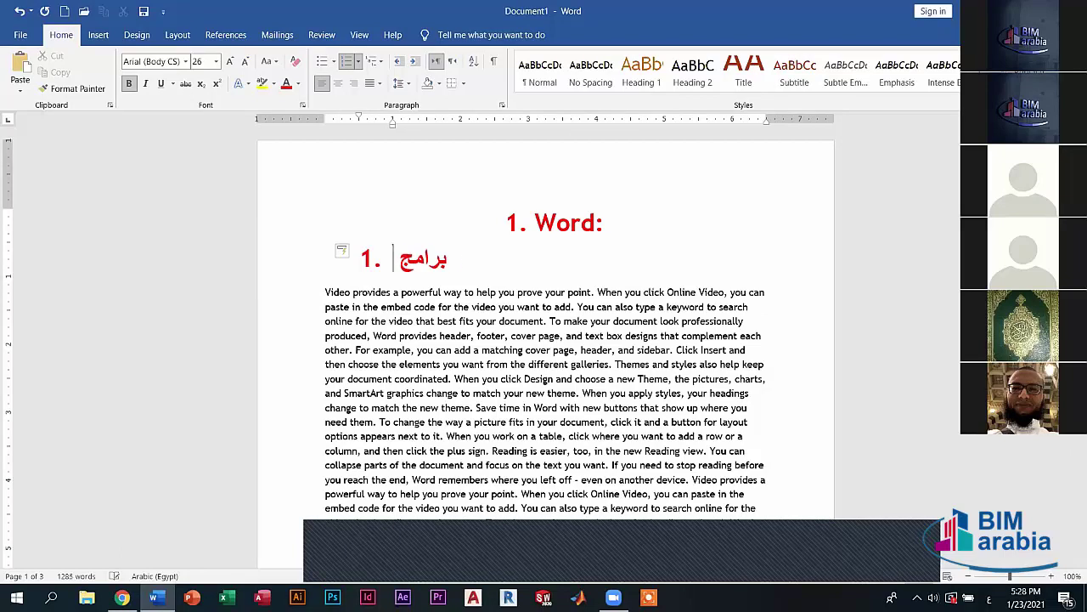
{"action": "type", "text": "ك"}
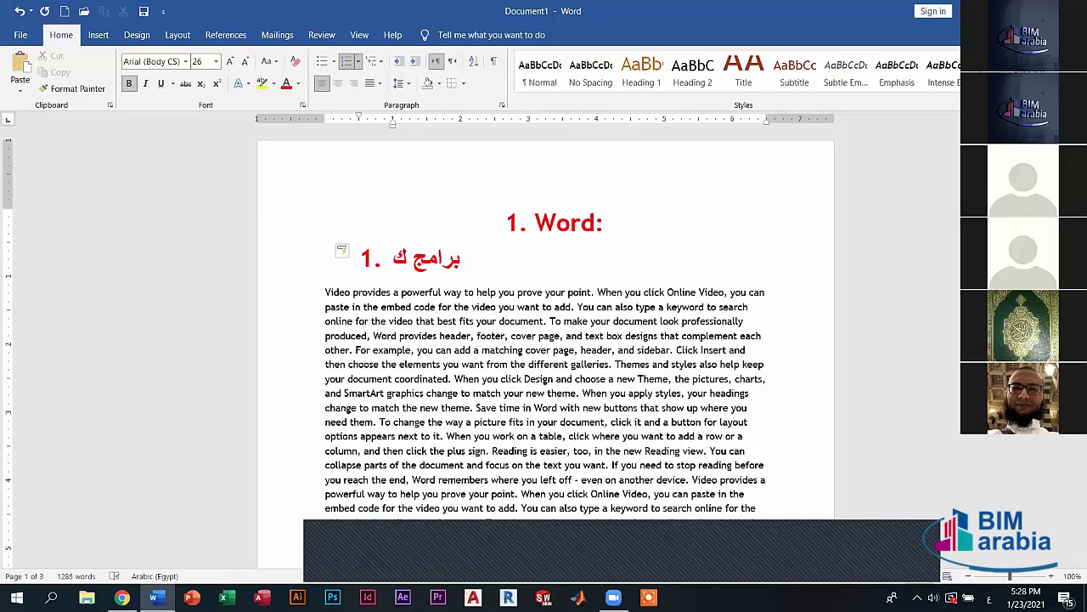
{"action": "type", "text": "تابة"}
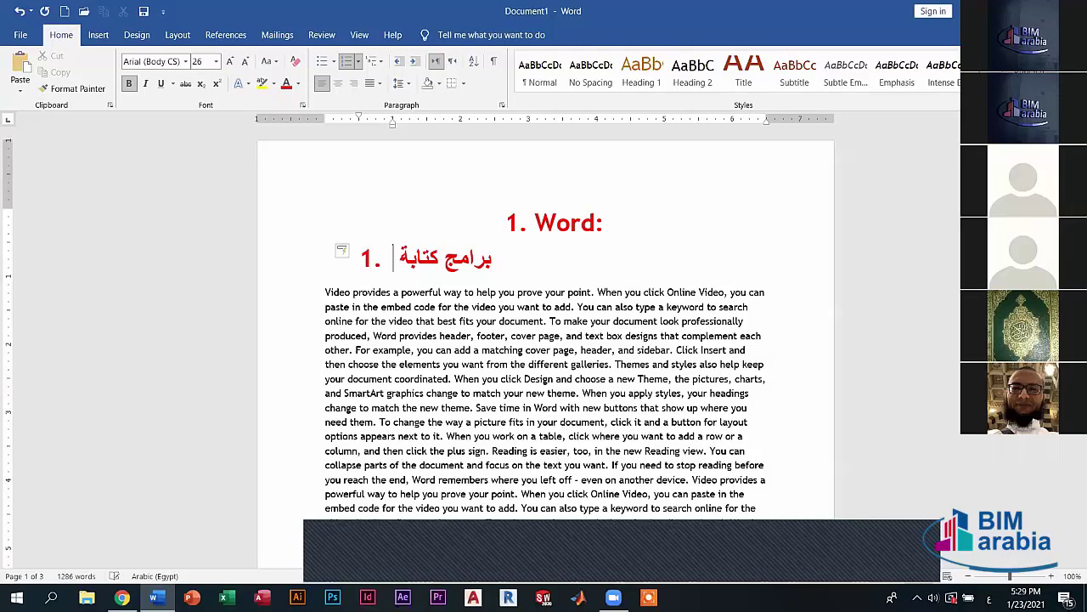
{"action": "type", "text": " النصوص"}
Shorten item 1 to 'كتابة النصوص' and clear the mistyped second item.
{"action": "key", "text": "Return"}
{"action": "key", "text": "alt+shift"}
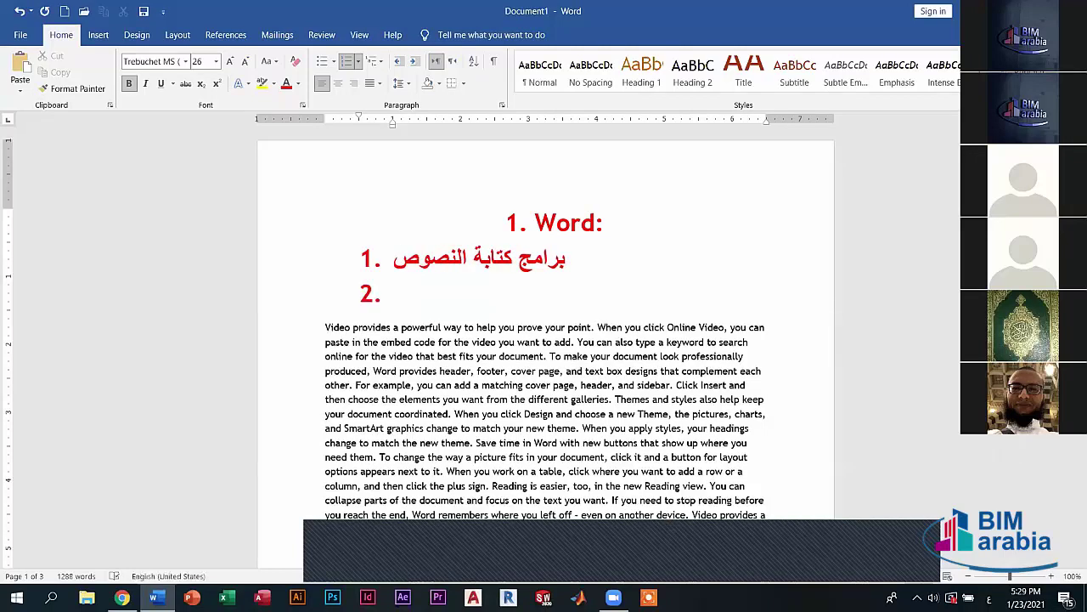
{"action": "key", "text": "alt+shift"}
{"action": "type", "text": "برنام"}
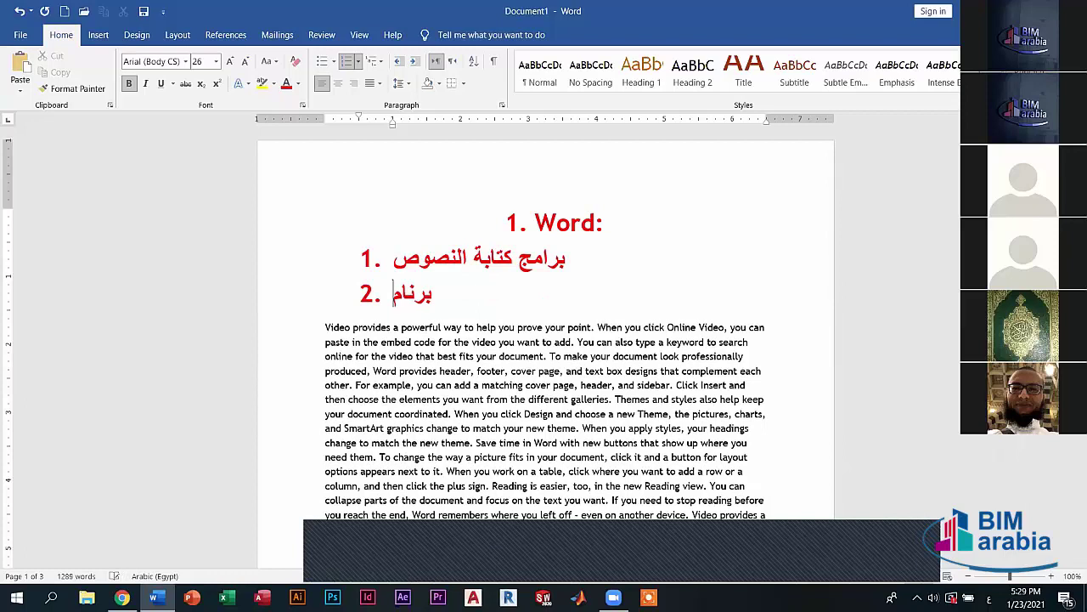
{"action": "type", "text": "ج تصميم"}
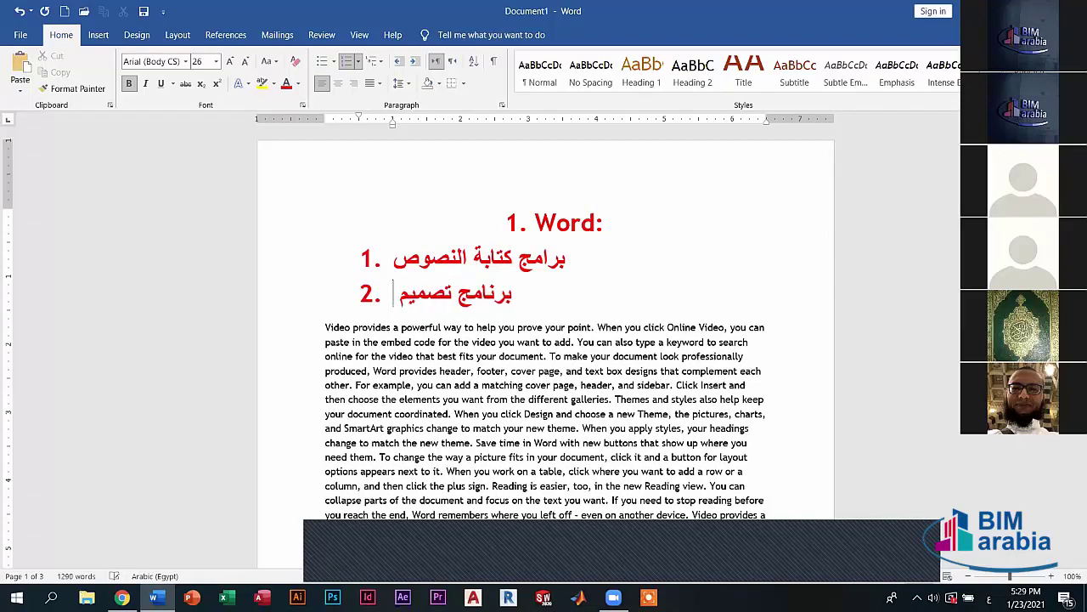
{"action": "key", "text": "BackSpace"}
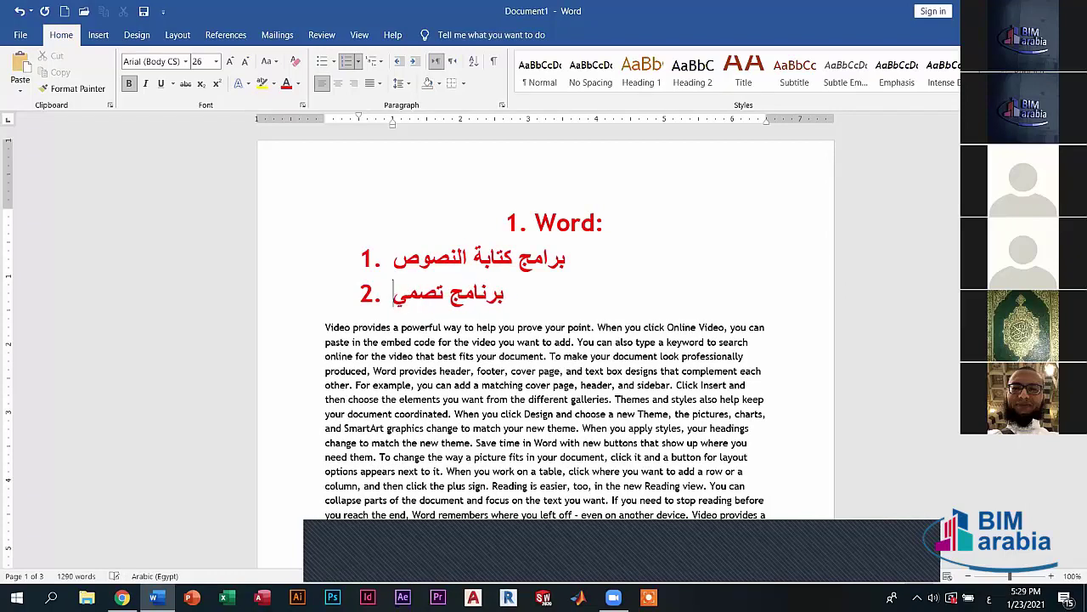
{"action": "key", "text": "BackSpace"}
{"action": "key", "text": "BackSpace"}
{"action": "key", "text": "BackSpace"}
{"action": "key", "text": "BackSpace"}
{"action": "key", "text": "BackSpace"}
{"action": "key", "text": "BackSpace"}
{"action": "key", "text": "BackSpace"}
{"action": "key", "text": "BackSpace"}
{"action": "key", "text": "BackSpace"}
{"action": "key", "text": "BackSpace"}
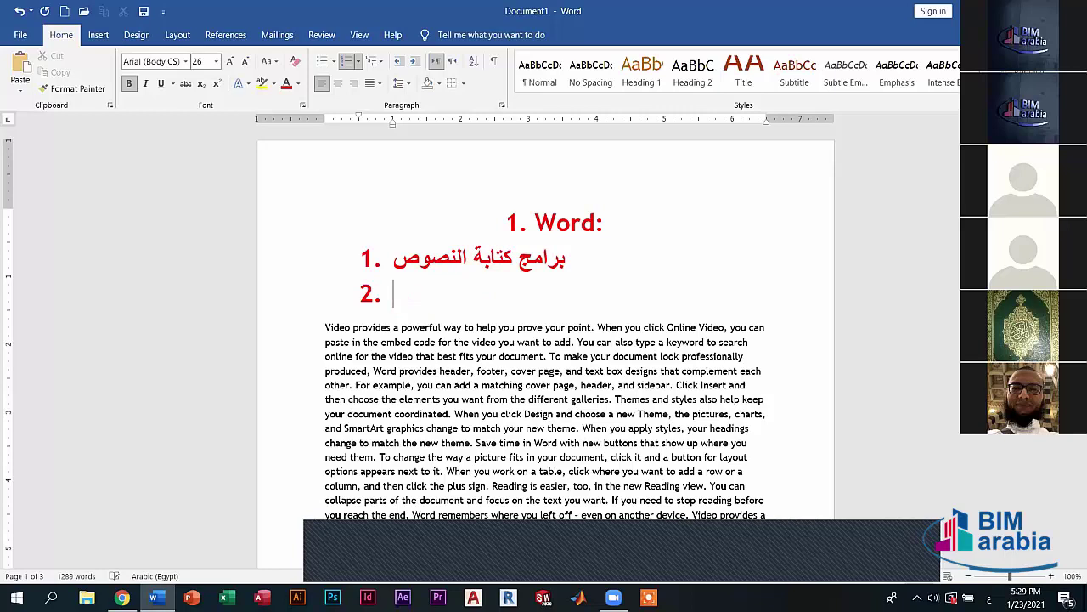
{"action": "left_click_drag", "start_coordinate": [565, 258], "coordinate": [548, 263]}
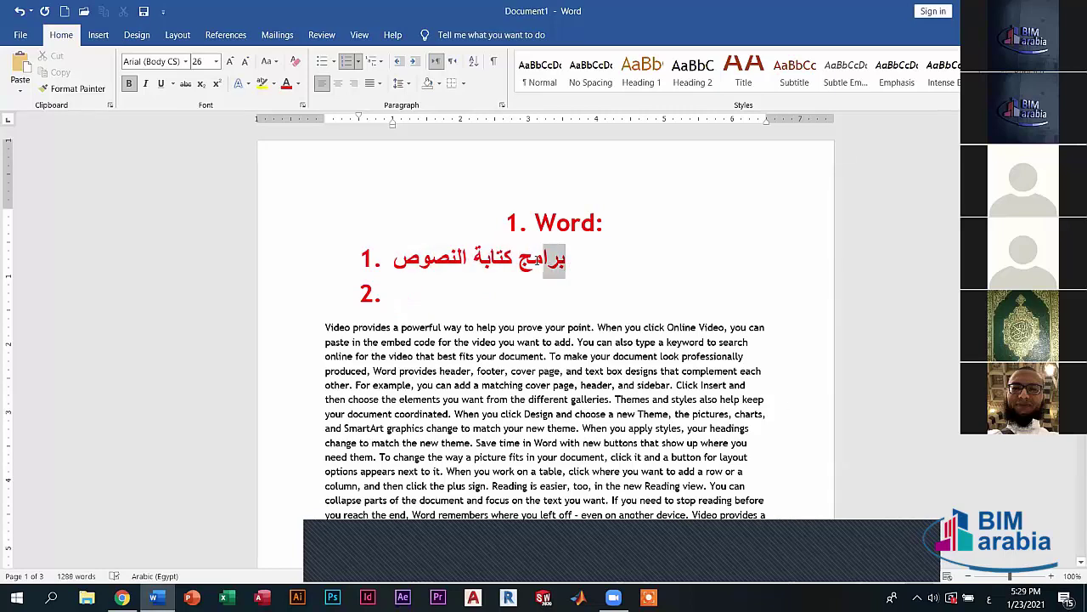
{"action": "left_click_drag", "start_coordinate": [548, 263], "coordinate": [517, 260]}
{"action": "key", "text": "BackSpace"}
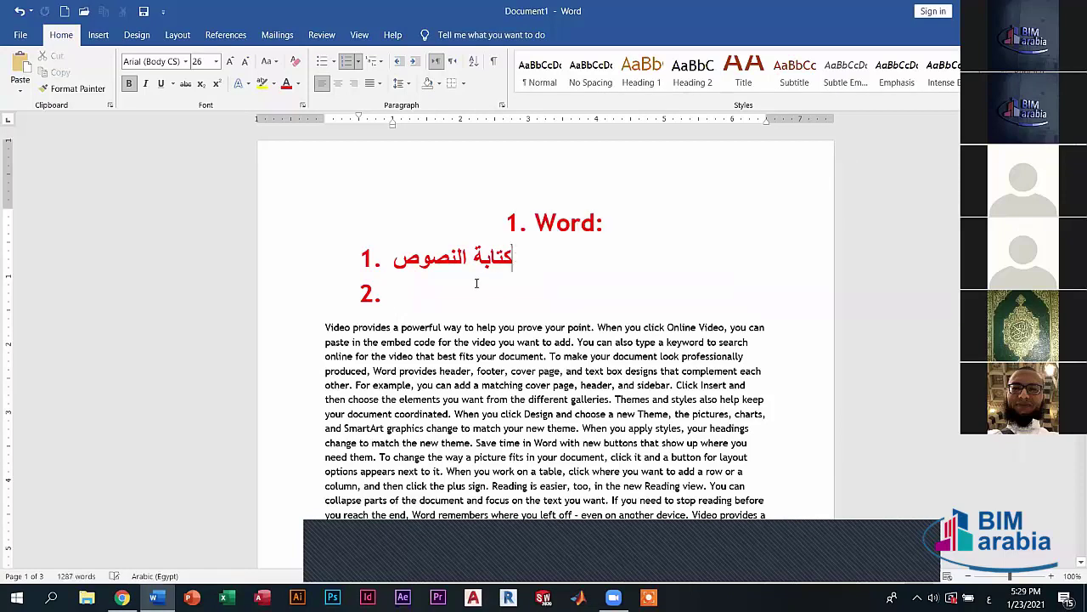
Fill in items 2–4: 'تصميم أغلفة', 'تصميم انفوجرافيك' and 'تصميم بنر'.
{"action": "left_click", "coordinate": [480, 288]}
{"action": "type", "text": "تصا"}
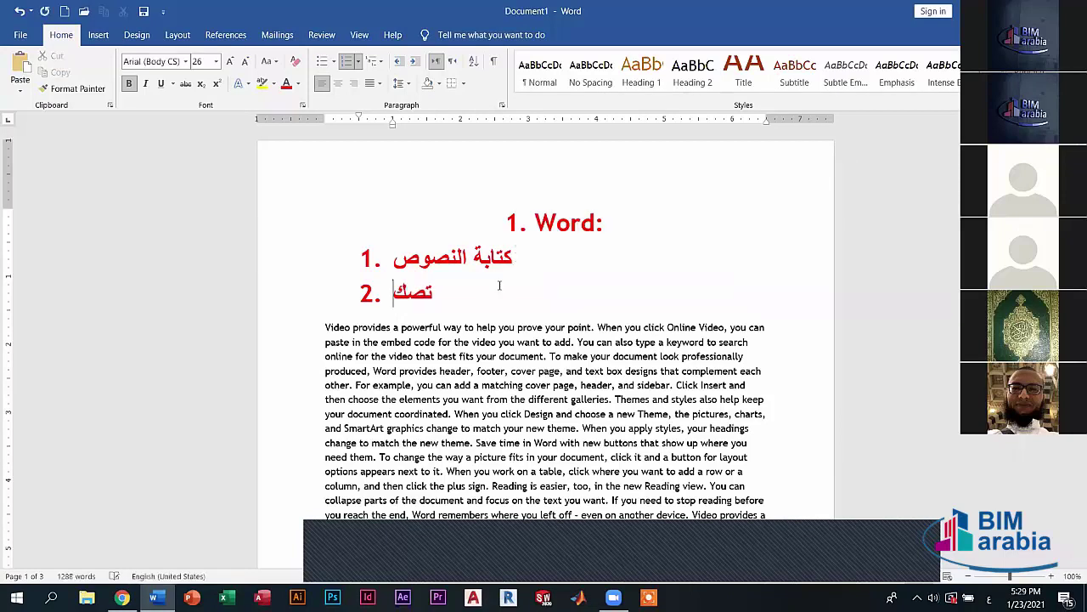
{"action": "key", "text": "BackSpace"}
{"action": "type", "text": "ميم"}
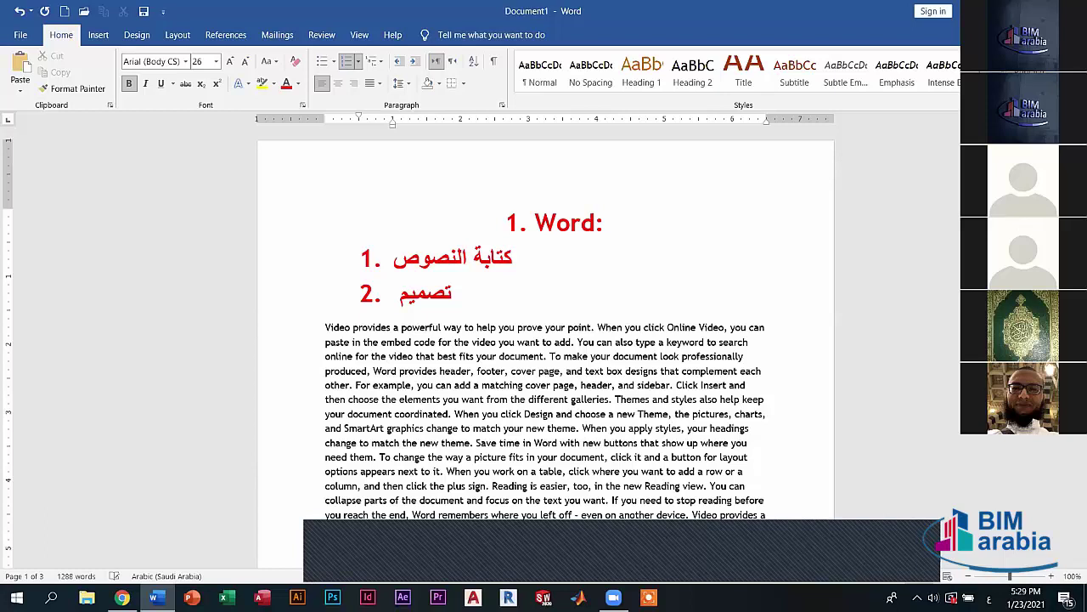
{"action": "type", "text": " أغلفة"}
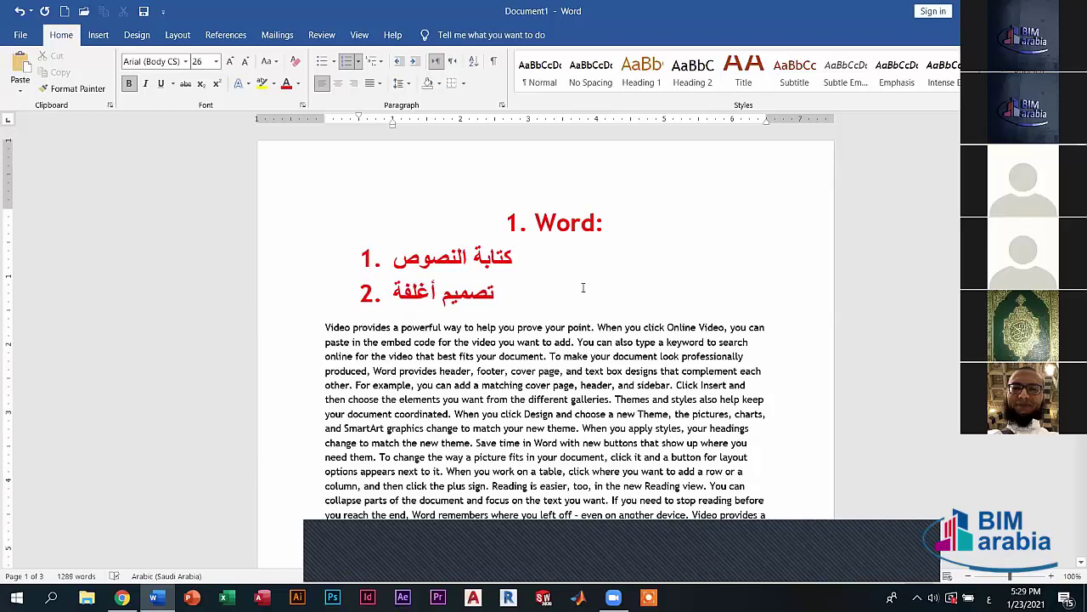
{"action": "key", "text": "Return"}
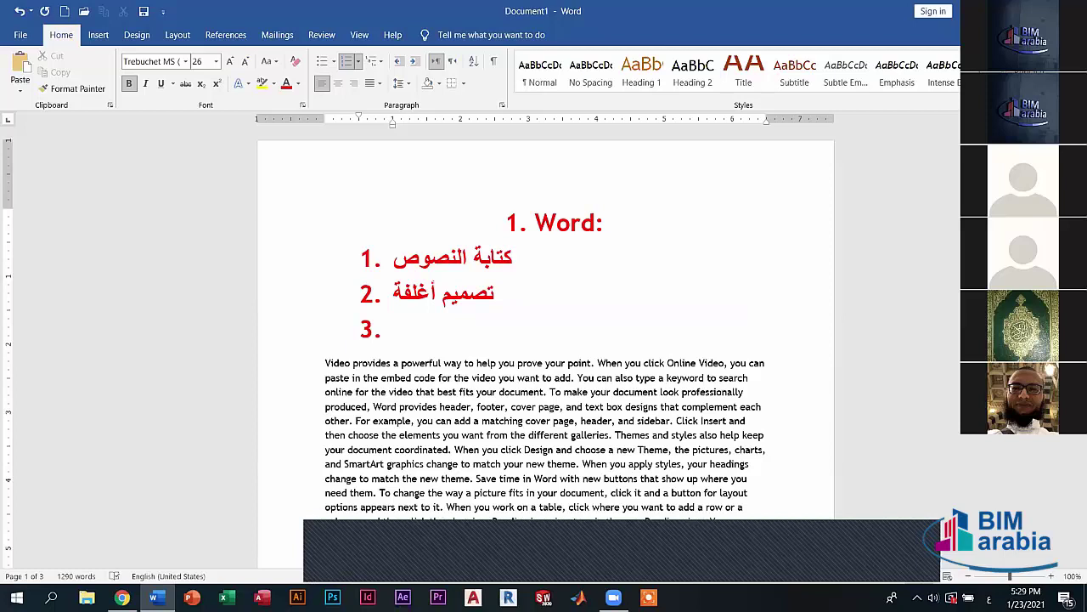
{"action": "type", "text": "تصميم ا"}
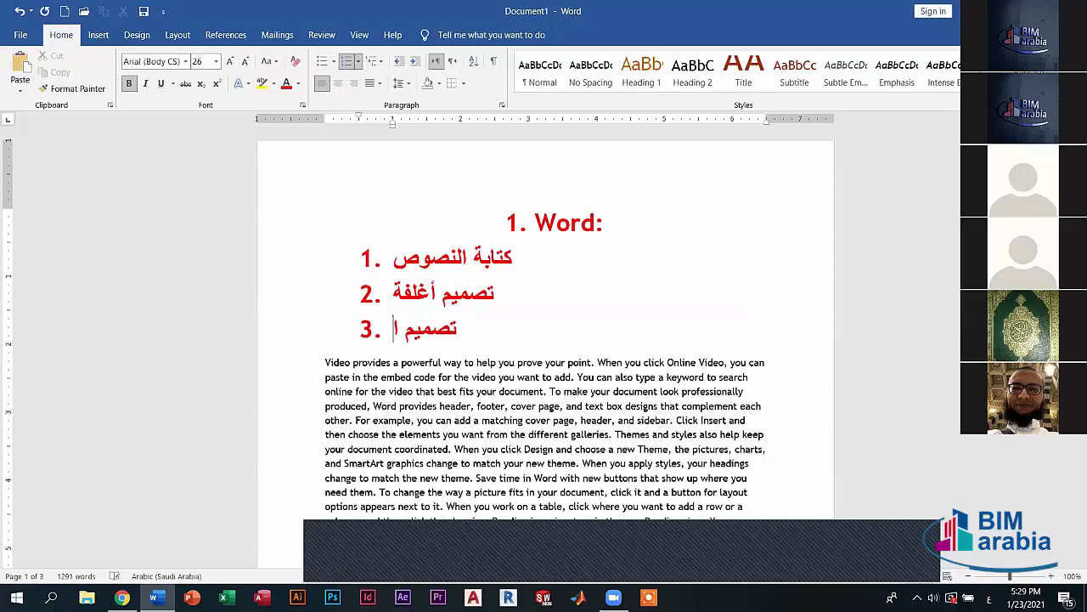
{"action": "type", "text": "نفوجرافيك"}
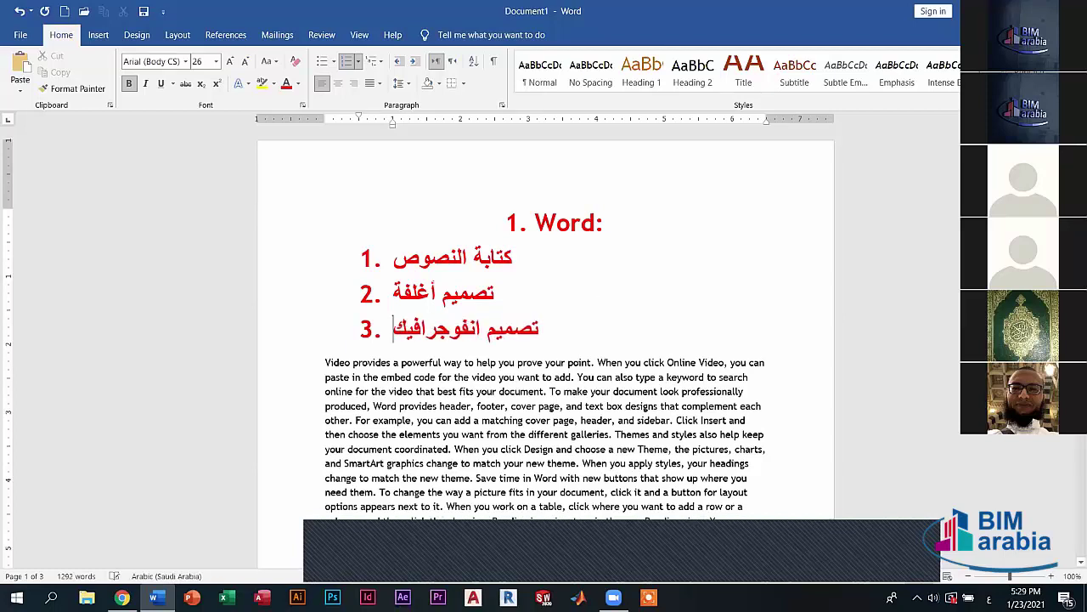
{"action": "key", "text": "Return"}
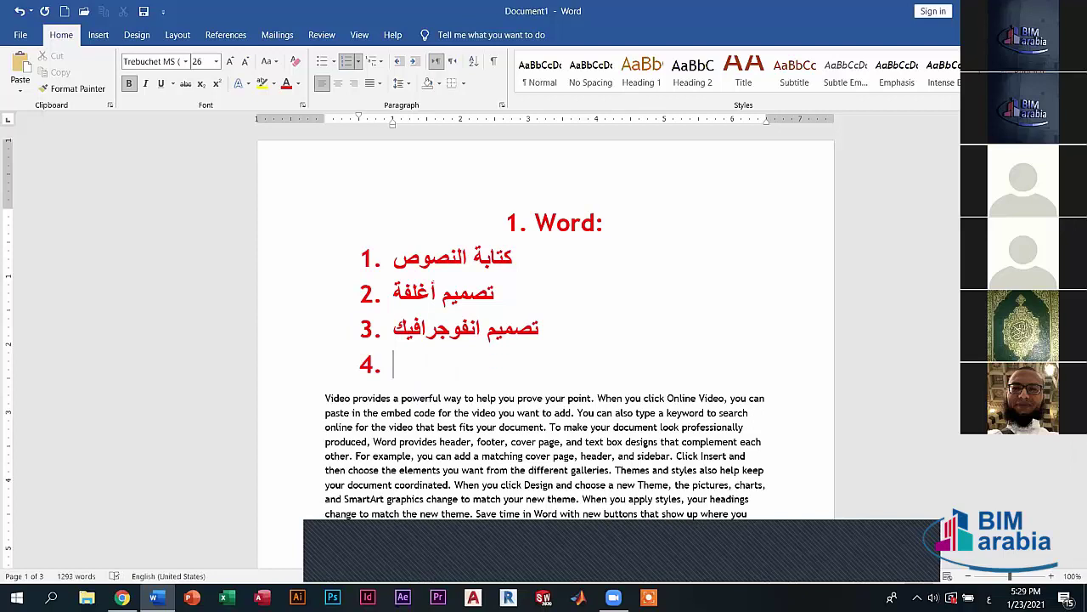
{"action": "type", "text": "تص"}
{"action": "type", "text": "ميم "}
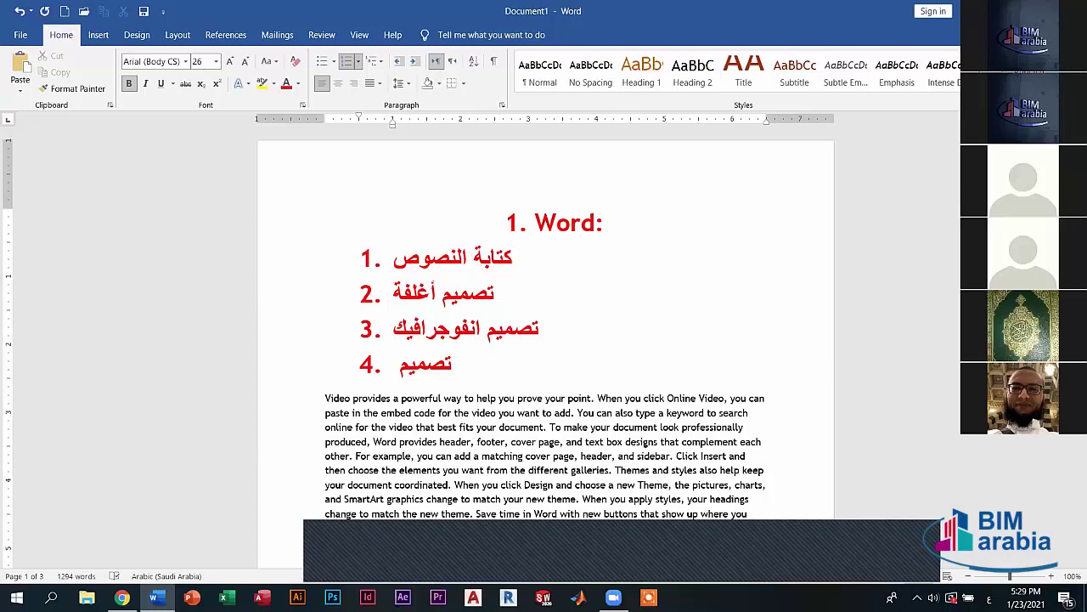
{"action": "type", "text": "بنر"}
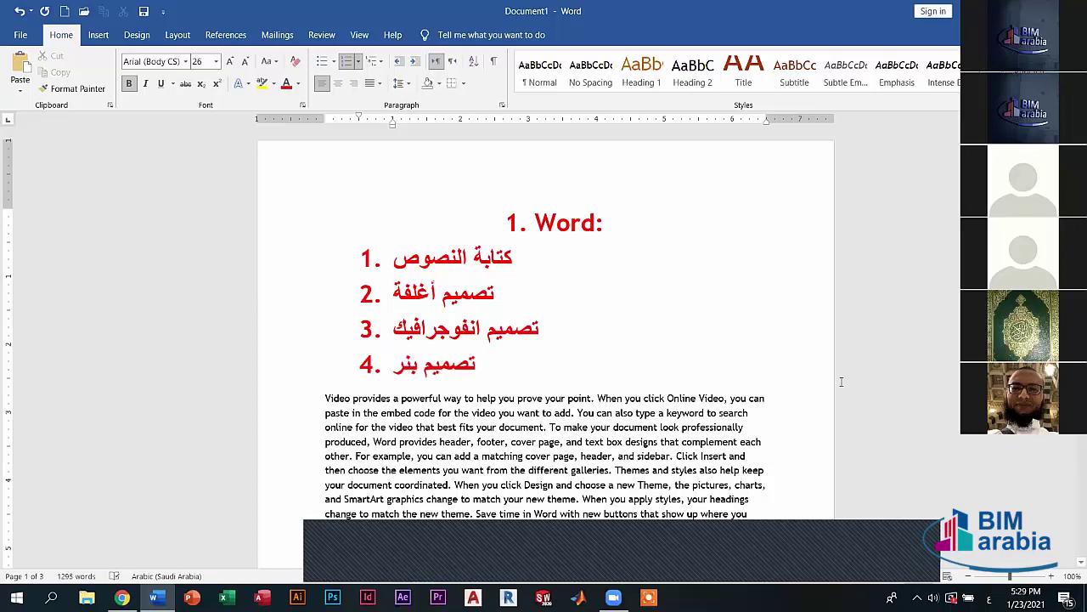
Show the References tab's Add Text list of table-of-contents levels for the current paragraph.
{"action": "scroll", "coordinate": [851, 330], "scroll_direction": "down", "scroll_amount": 3}
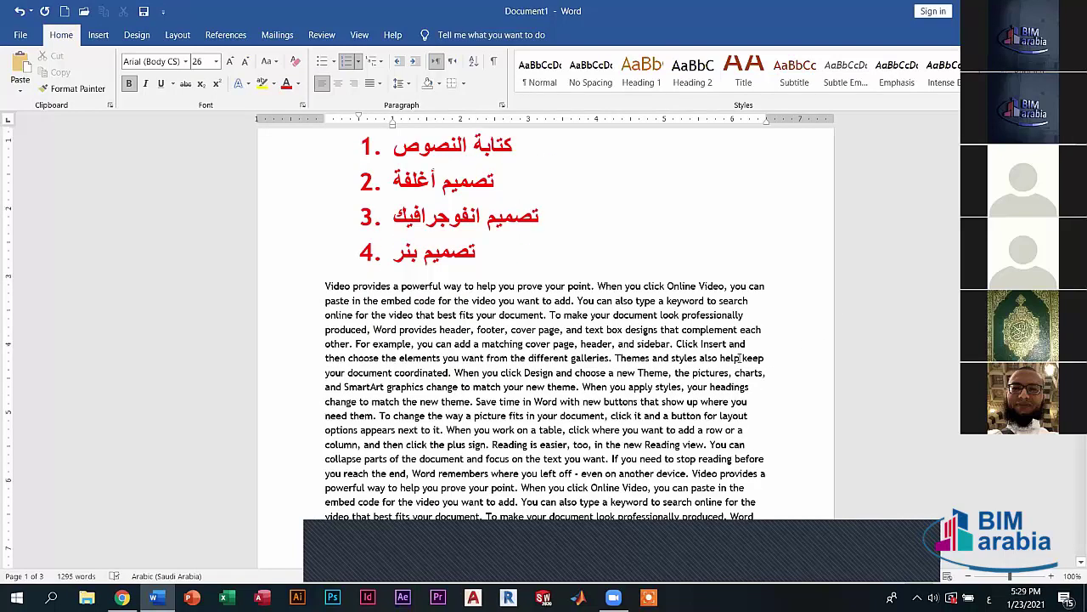
{"action": "scroll", "coordinate": [528, 258], "scroll_direction": "down", "scroll_amount": 1}
{"action": "scroll", "coordinate": [561, 349], "scroll_direction": "down", "scroll_amount": 9}
{"action": "scroll", "coordinate": [560, 348], "scroll_direction": "down", "scroll_amount": 1}
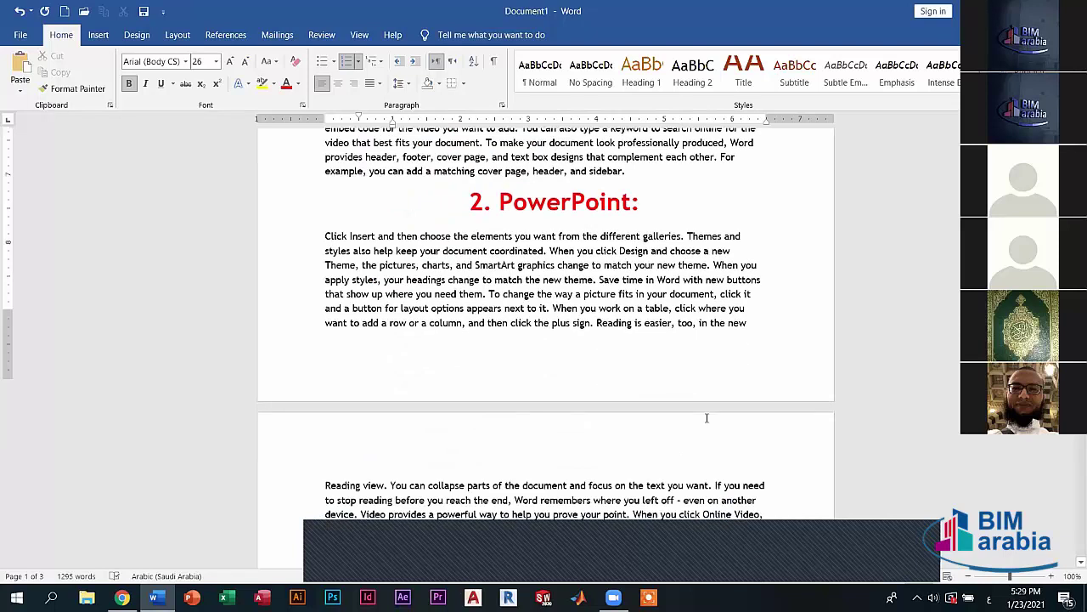
{"action": "scroll", "coordinate": [561, 348], "scroll_direction": "down", "scroll_amount": 5}
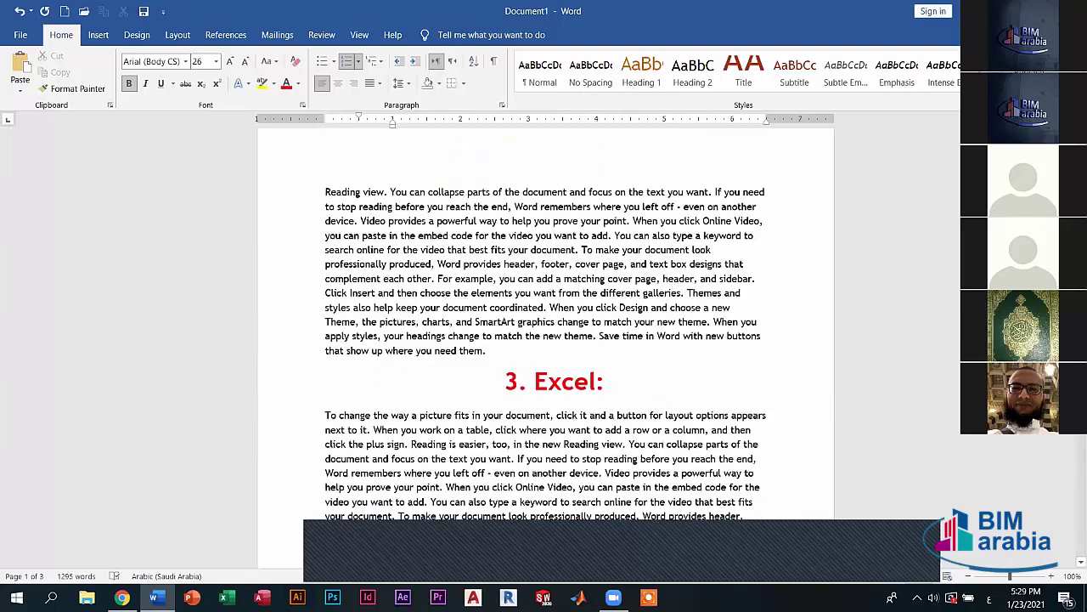
{"action": "scroll", "coordinate": [545, 323], "scroll_direction": "down", "scroll_amount": 5}
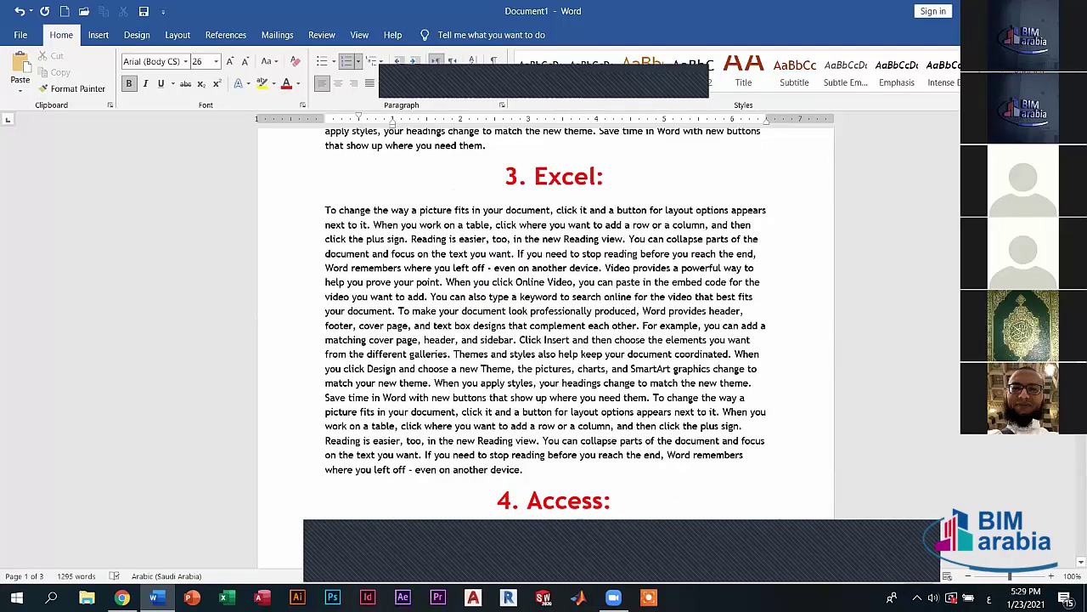
{"action": "scroll", "coordinate": [545, 340], "scroll_direction": "up", "scroll_amount": 5}
{"action": "scroll", "coordinate": [545, 339], "scroll_direction": "up", "scroll_amount": 20}
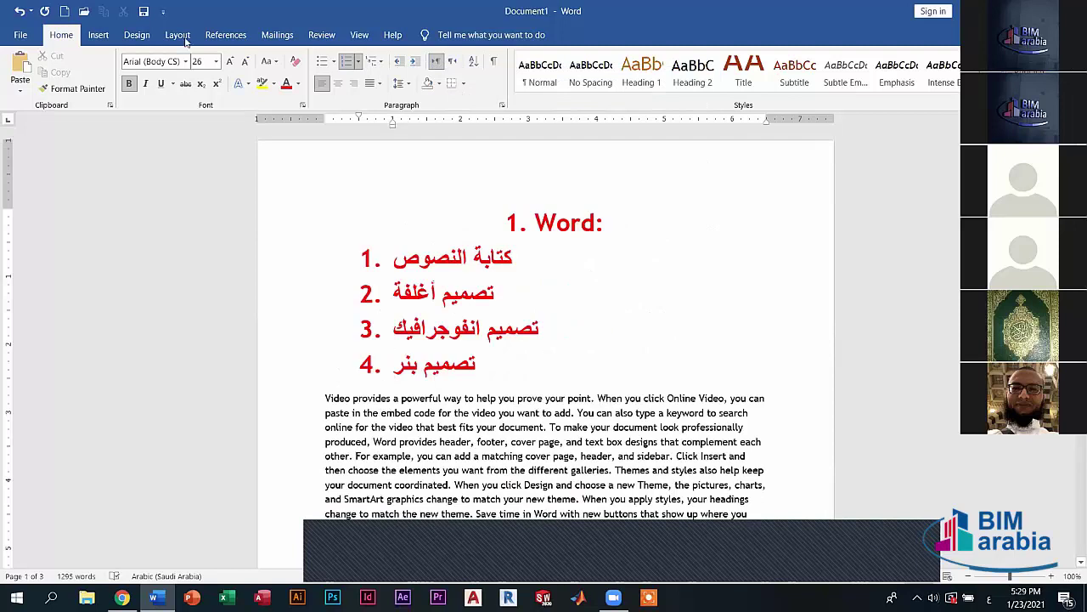
{"action": "left_click", "coordinate": [218, 37]}
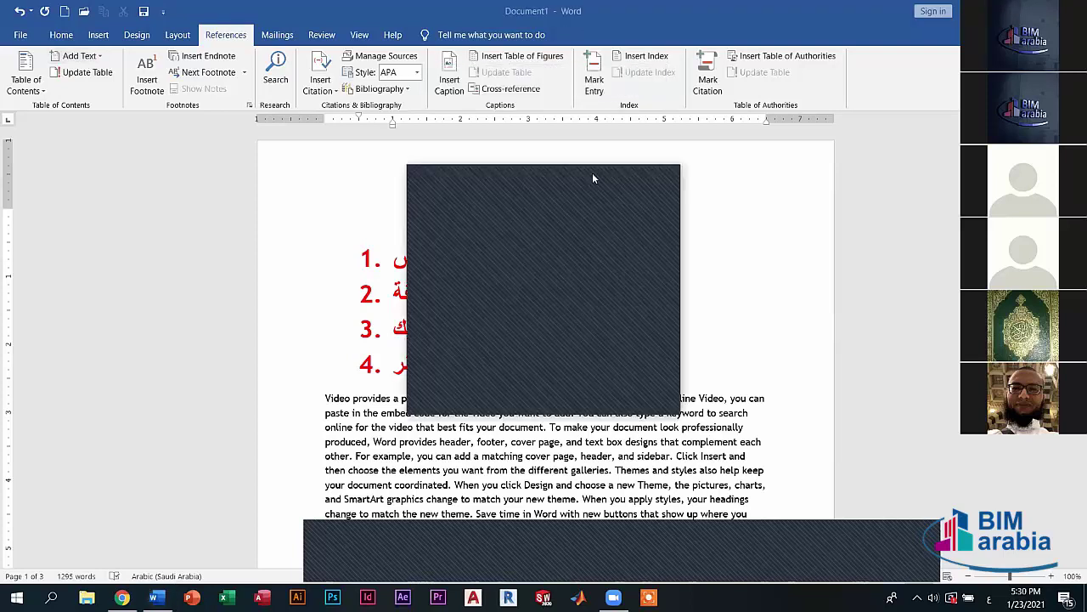
{"action": "left_click", "coordinate": [93, 57]}
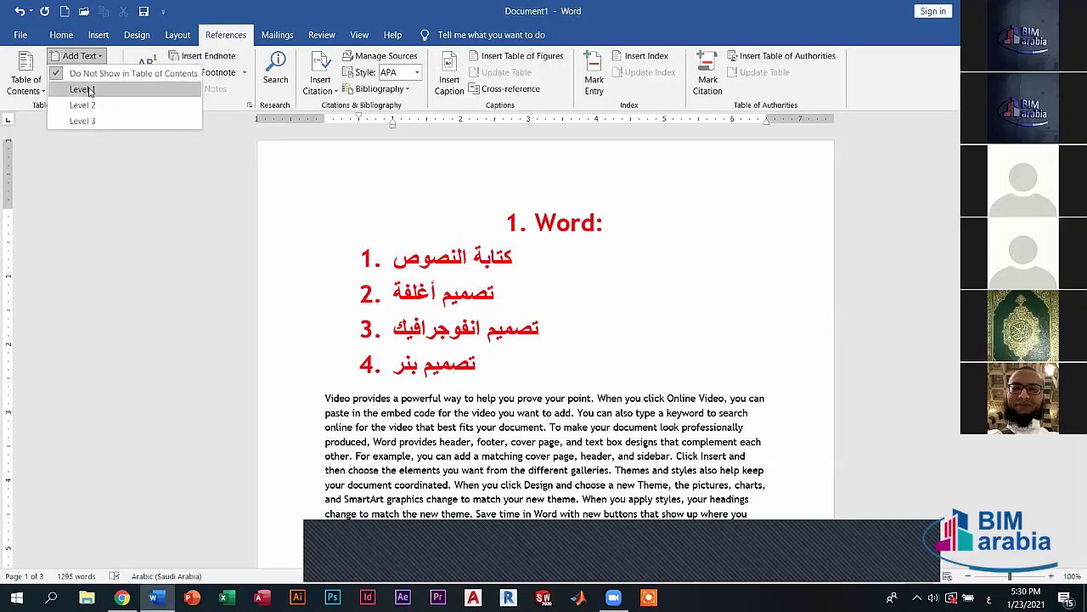
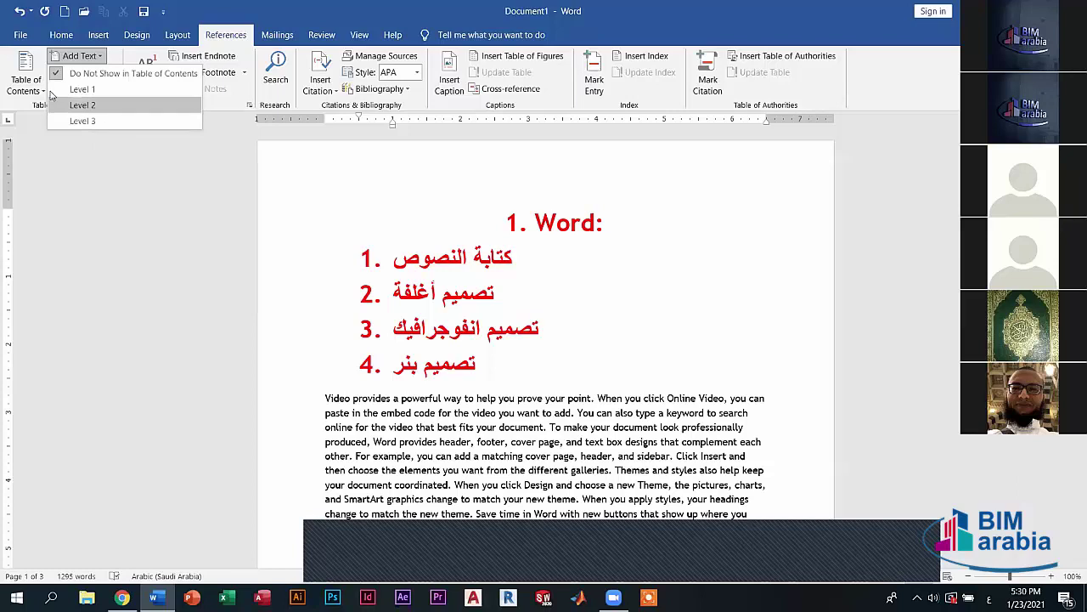
Add the 'Word:' heading to the table of contents at Level 1.
{"action": "left_click", "coordinate": [566, 224]}
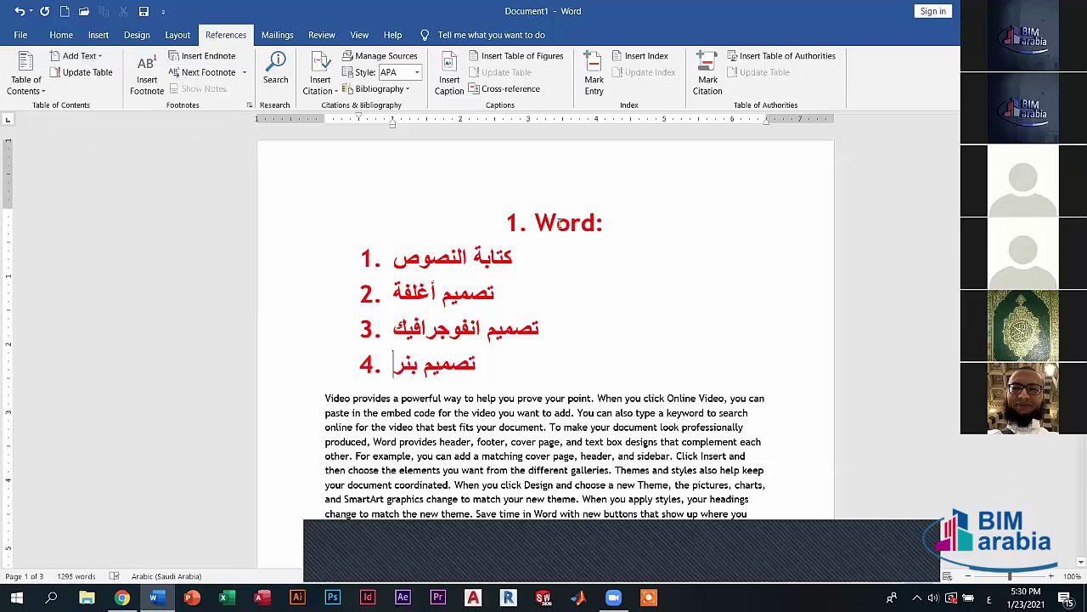
{"action": "double_click", "coordinate": [544, 222]}
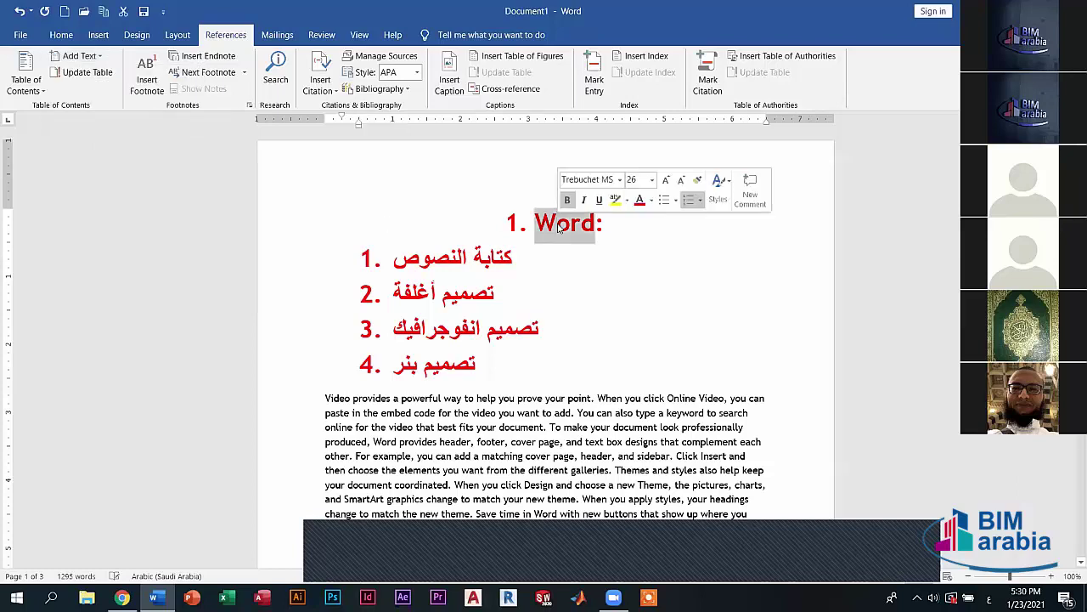
{"action": "left_click", "coordinate": [93, 57]}
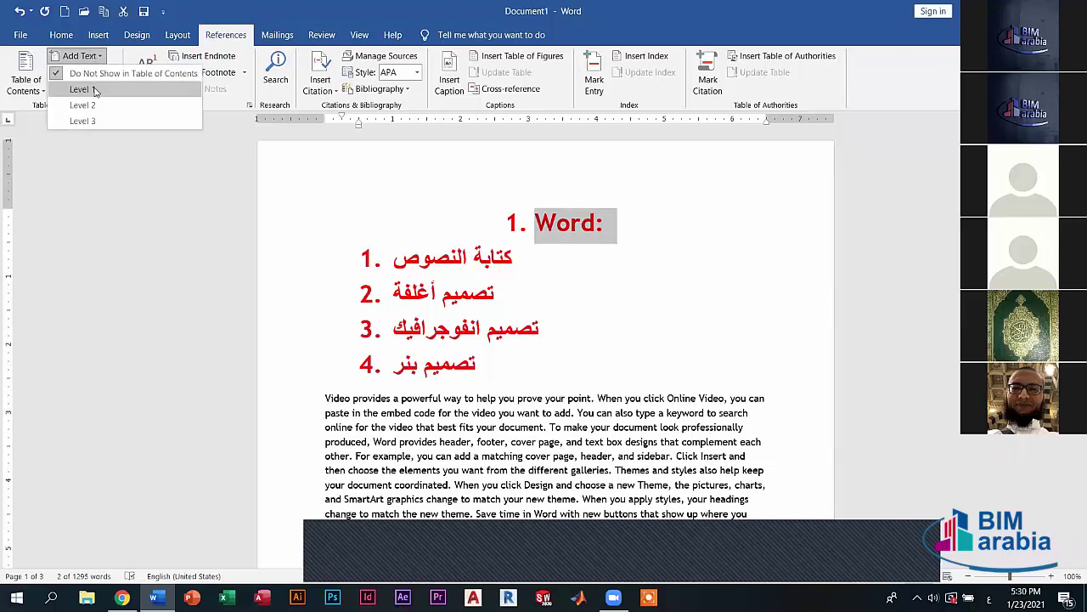
{"action": "left_click", "coordinate": [95, 91]}
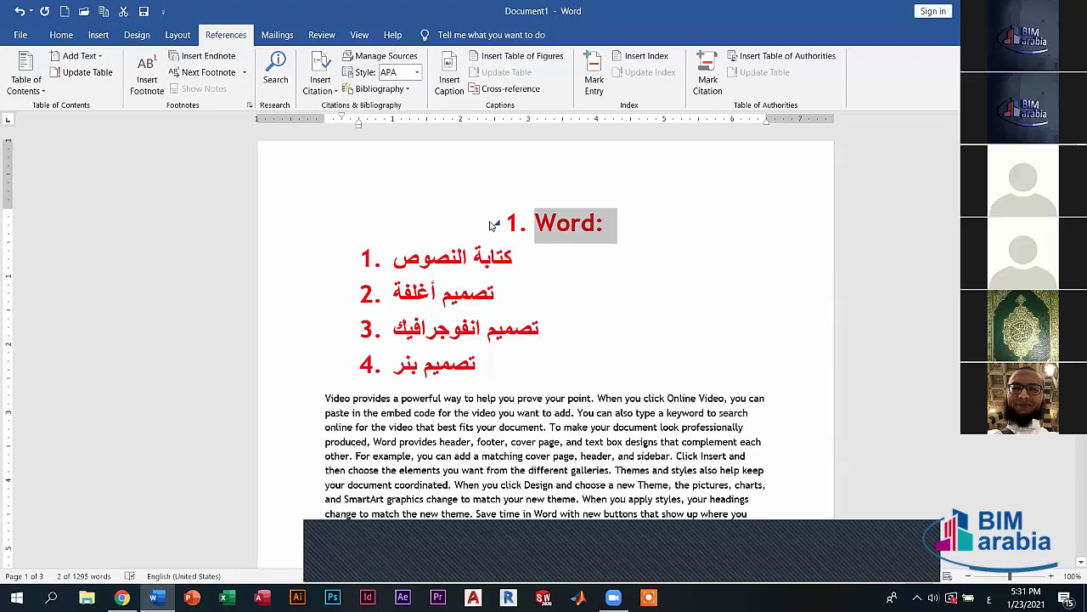
Add the Arabic list items to the contents at Level 2, and the third at Level 3.
{"action": "triple_click", "coordinate": [470, 268]}
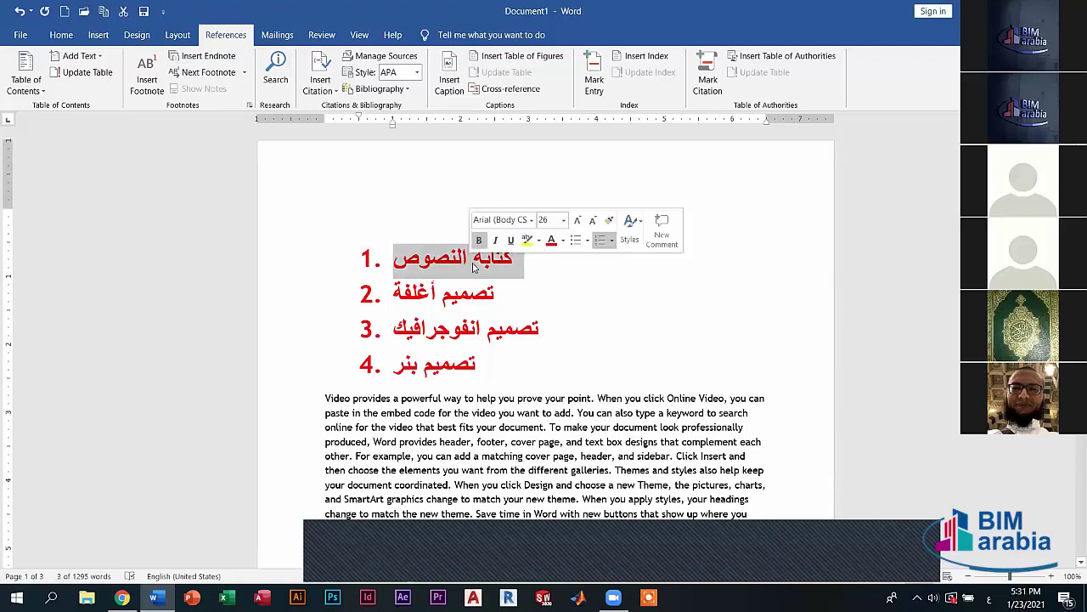
{"action": "left_click", "coordinate": [93, 58]}
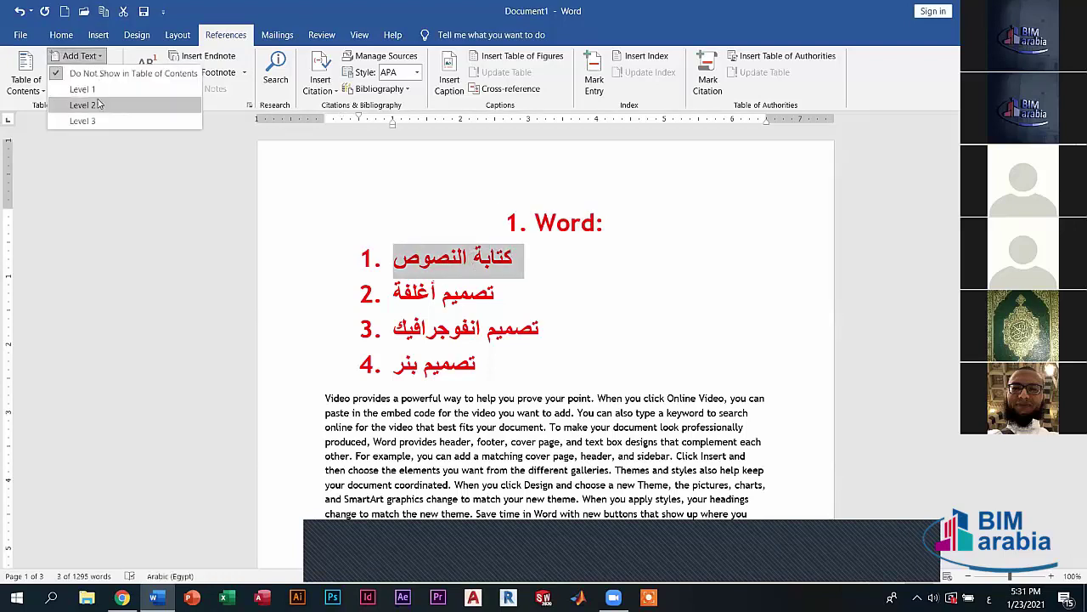
{"action": "left_click", "coordinate": [99, 104]}
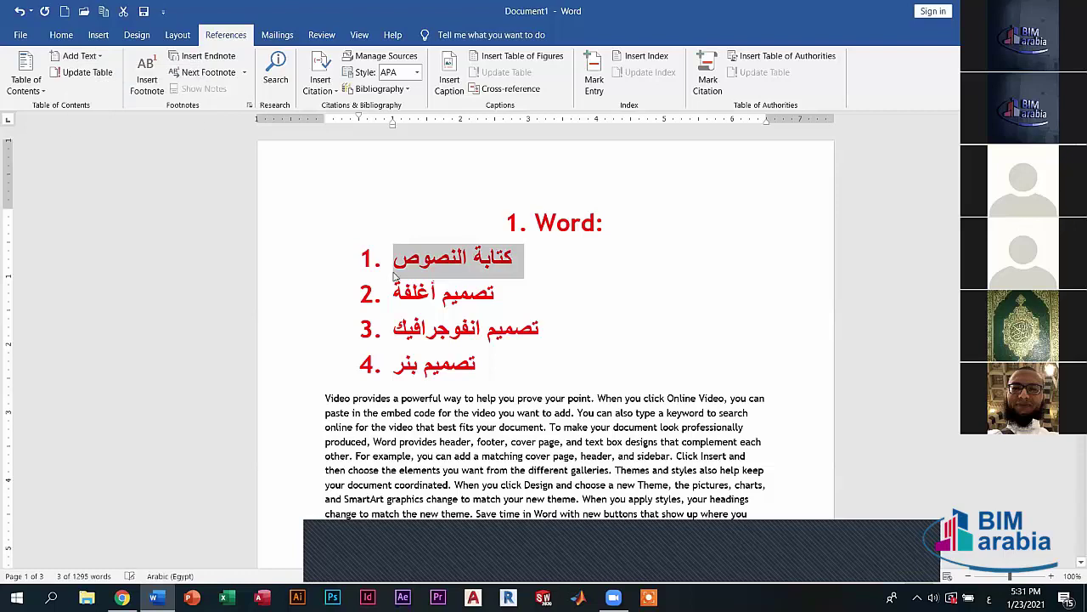
{"action": "triple_click", "coordinate": [440, 295]}
{"action": "left_click", "coordinate": [79, 55]}
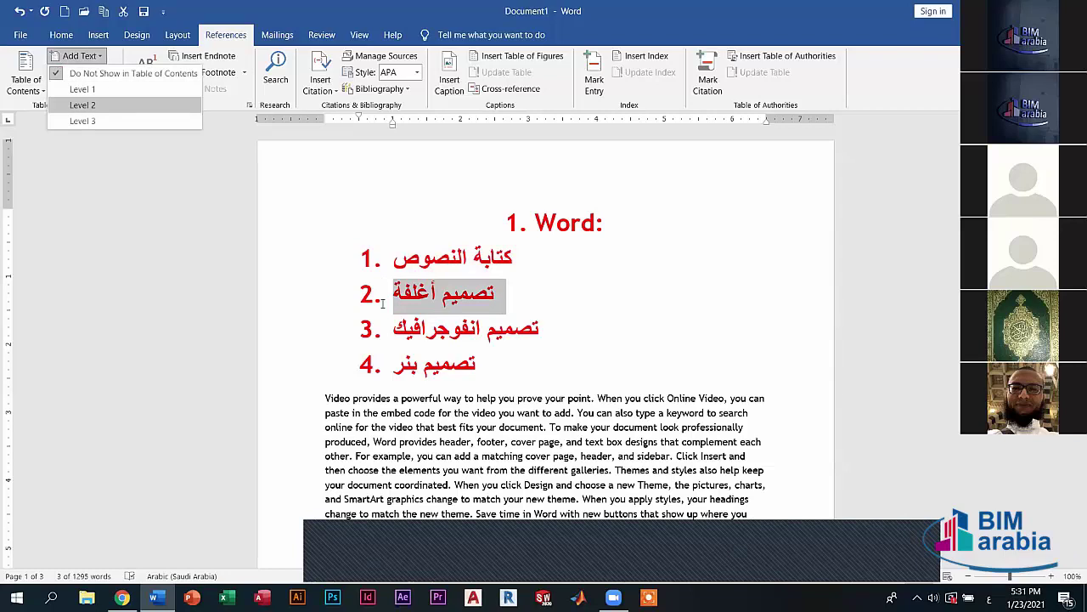
{"action": "left_click", "coordinate": [465, 328]}
{"action": "triple_click", "coordinate": [466, 328]}
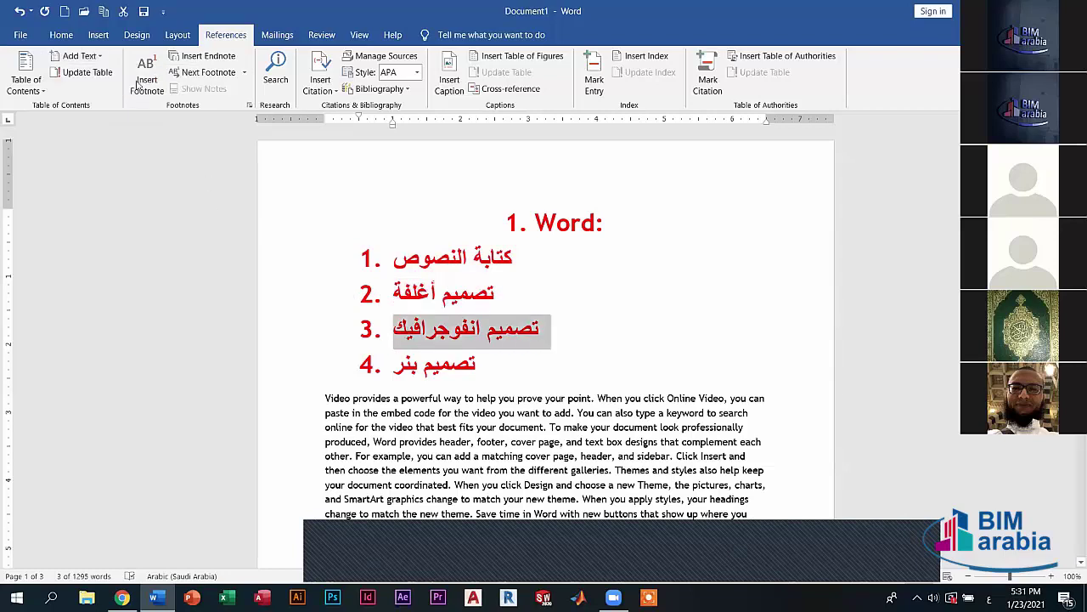
{"action": "left_click", "coordinate": [79, 55]}
{"action": "left_click", "coordinate": [111, 121]}
{"action": "key", "text": "Right"}
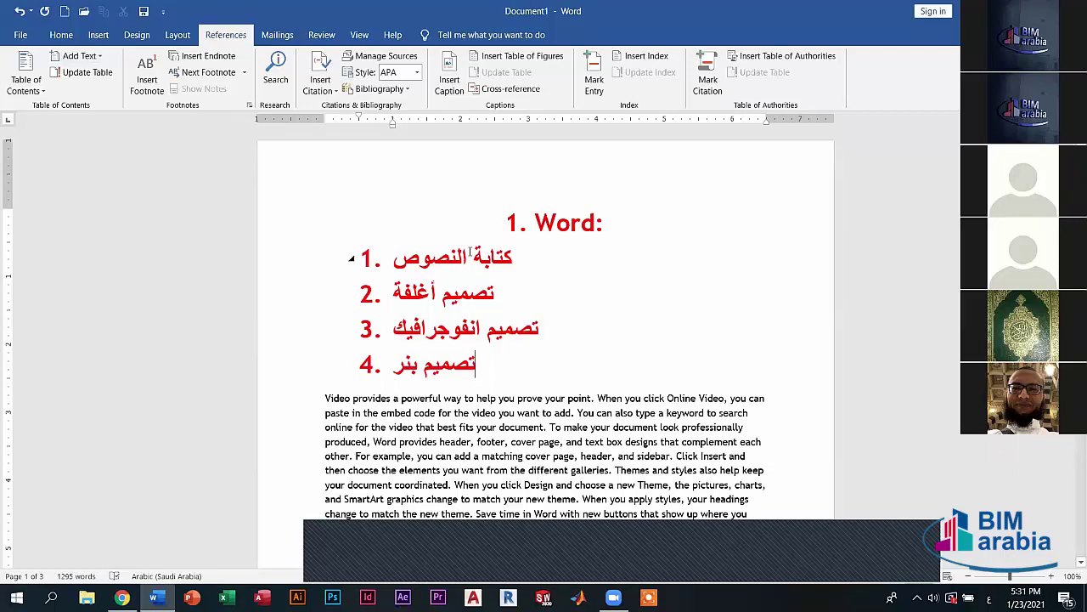
{"action": "left_click", "coordinate": [568, 225]}
Check the PowerPoint heading's contents level and review the Excel and Access headings.
{"action": "scroll", "coordinate": [476, 356], "scroll_direction": "down", "scroll_amount": 3}
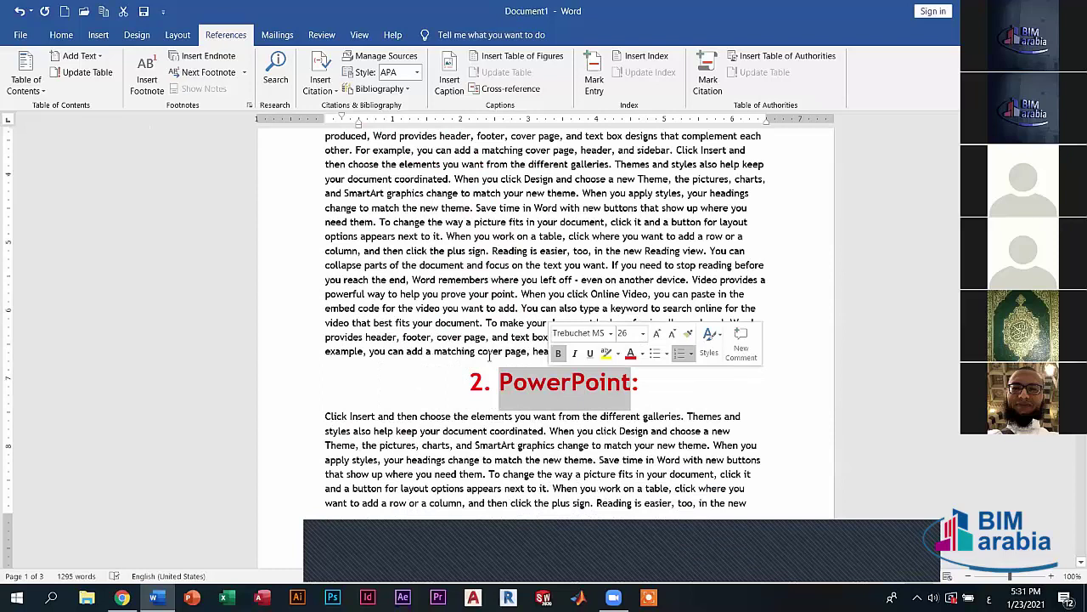
{"action": "left_click", "coordinate": [79, 56]}
{"action": "left_click", "coordinate": [51, 88]}
{"action": "scroll", "coordinate": [571, 425], "scroll_direction": "down", "scroll_amount": 3}
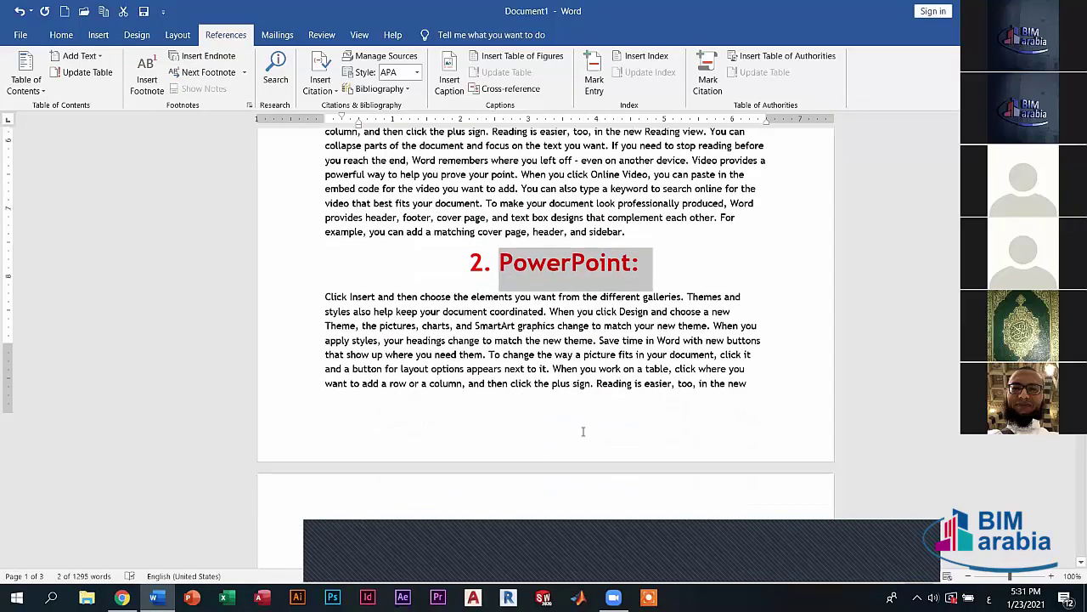
{"action": "scroll", "coordinate": [99, 96], "scroll_direction": "down", "scroll_amount": 8}
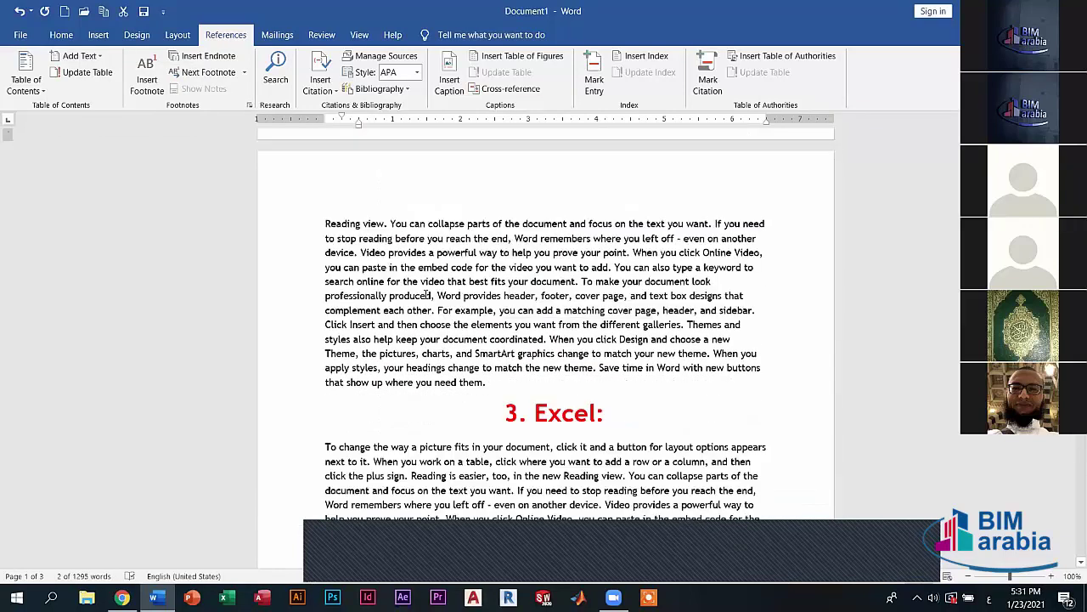
{"action": "scroll", "coordinate": [546, 327], "scroll_direction": "down", "scroll_amount": 2}
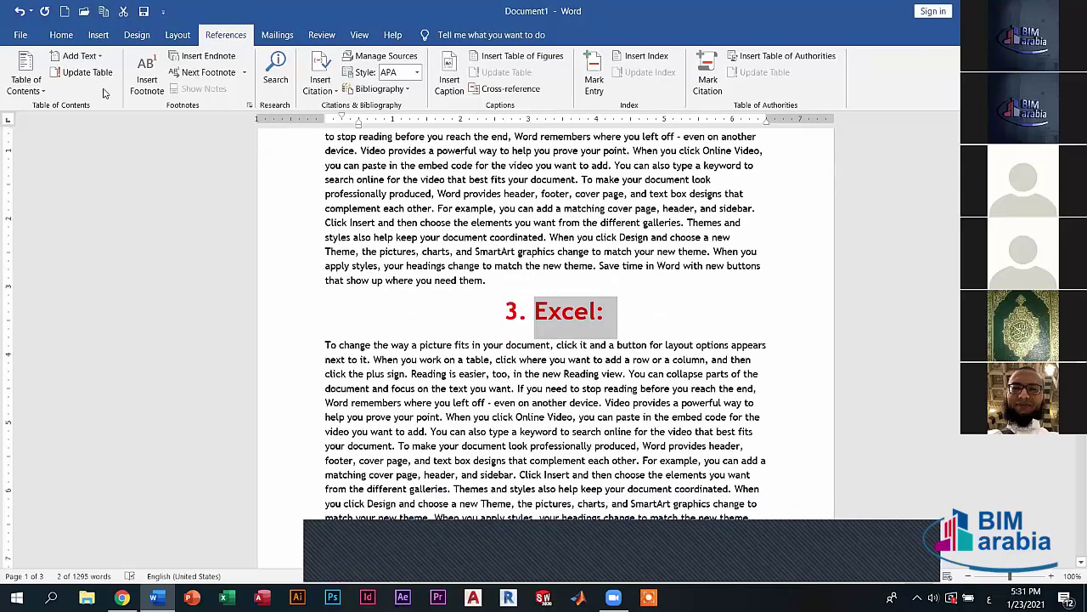
{"action": "scroll", "coordinate": [478, 332], "scroll_direction": "down", "scroll_amount": 5}
{"action": "scroll", "coordinate": [595, 323], "scroll_direction": "up", "scroll_amount": 1}
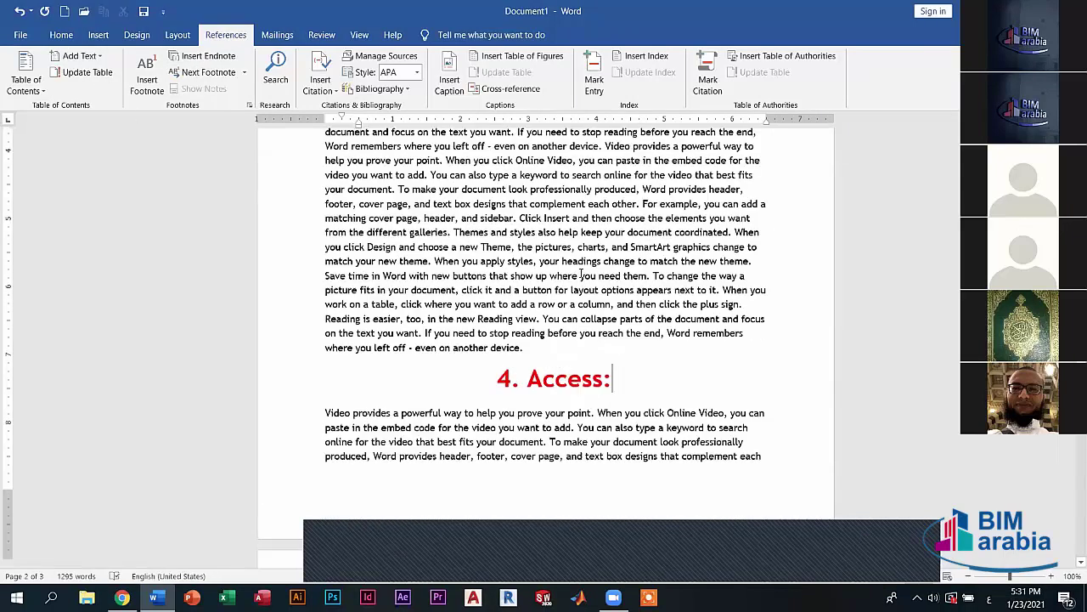
{"action": "scroll", "coordinate": [628, 265], "scroll_direction": "up", "scroll_amount": 2}
{"action": "scroll", "coordinate": [494, 196], "scroll_direction": "up", "scroll_amount": 1}
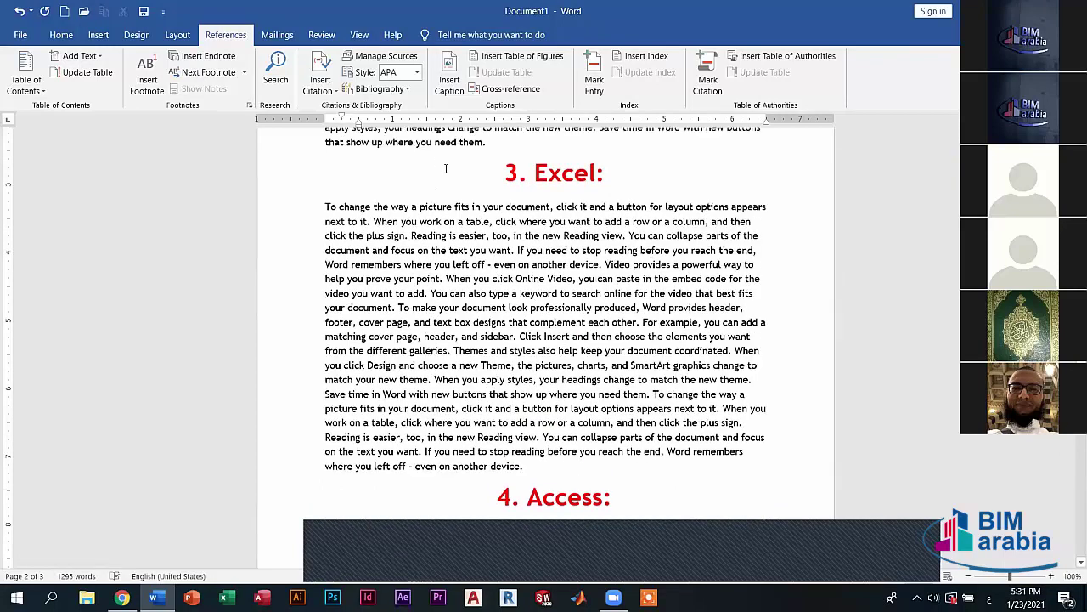
{"action": "scroll", "coordinate": [445, 168], "scroll_direction": "up", "scroll_amount": 4}
{"action": "scroll", "coordinate": [412, 134], "scroll_direction": "up", "scroll_amount": 5}
{"action": "scroll", "coordinate": [201, 47], "scroll_direction": "up", "scroll_amount": 3}
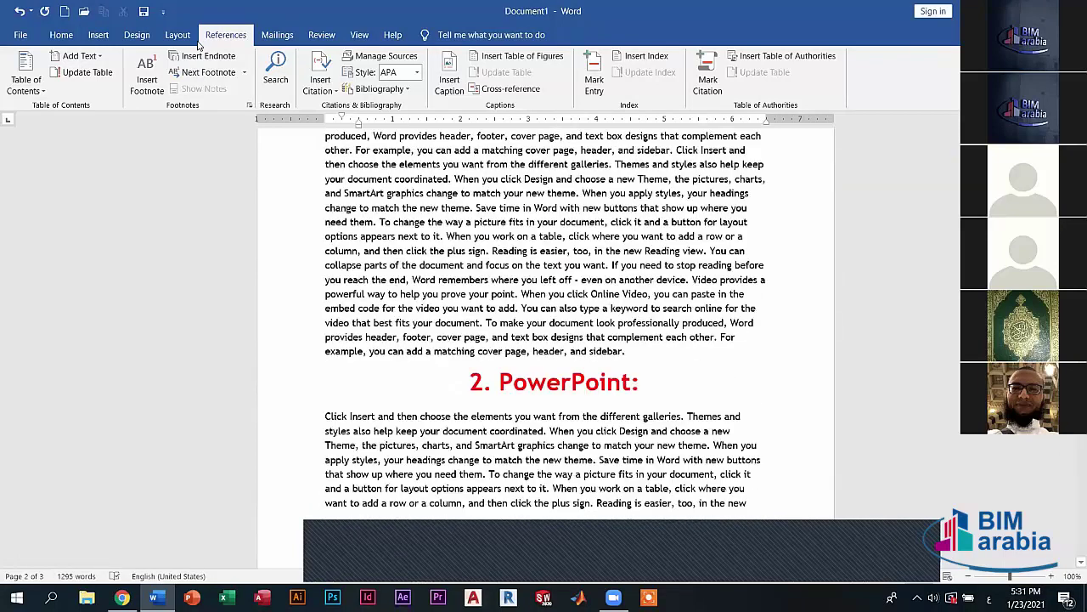
{"action": "scroll", "coordinate": [210, 44], "scroll_direction": "up", "scroll_amount": 2}
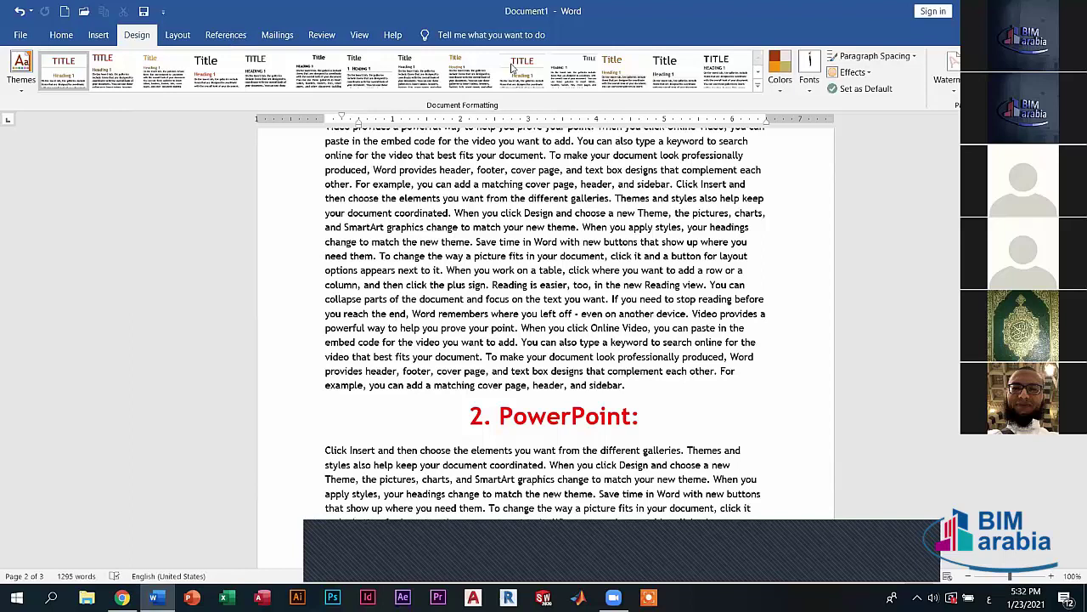
{"action": "scroll", "coordinate": [382, 77], "scroll_direction": "down", "scroll_amount": 2}
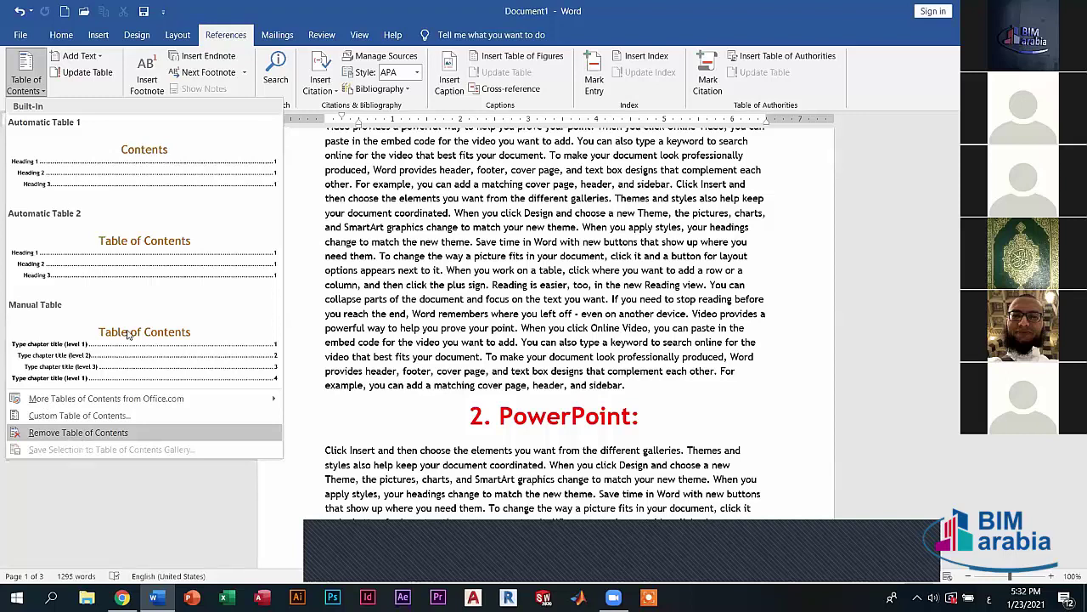
Set the custom contents to show right-aligned page numbers, an underline tab leader and From template format.
{"action": "left_click", "coordinate": [113, 415]}
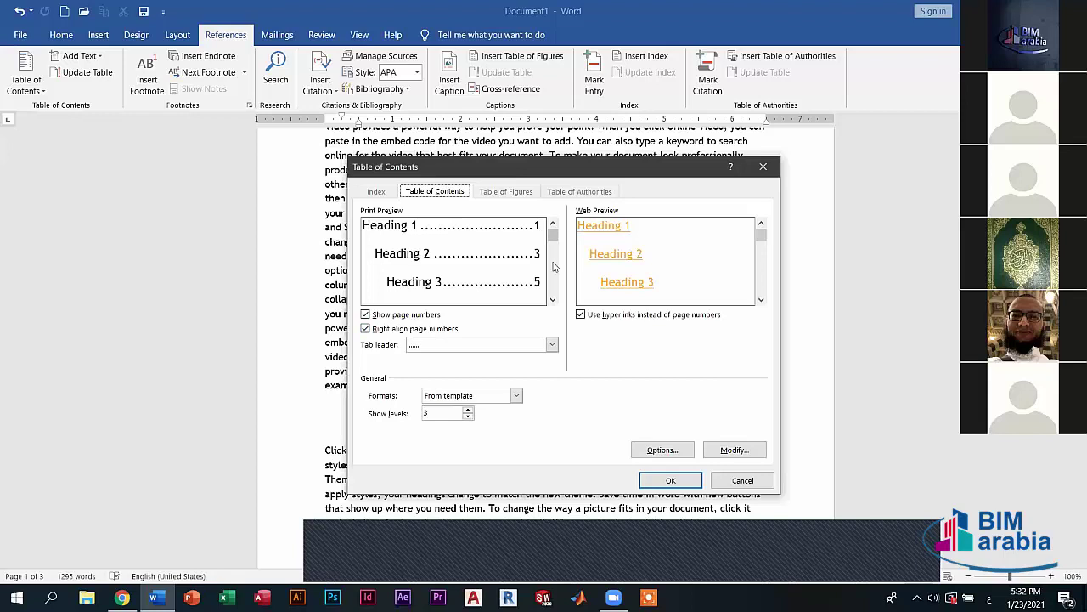
{"action": "left_click", "coordinate": [545, 252]}
{"action": "left_click", "coordinate": [365, 315]}
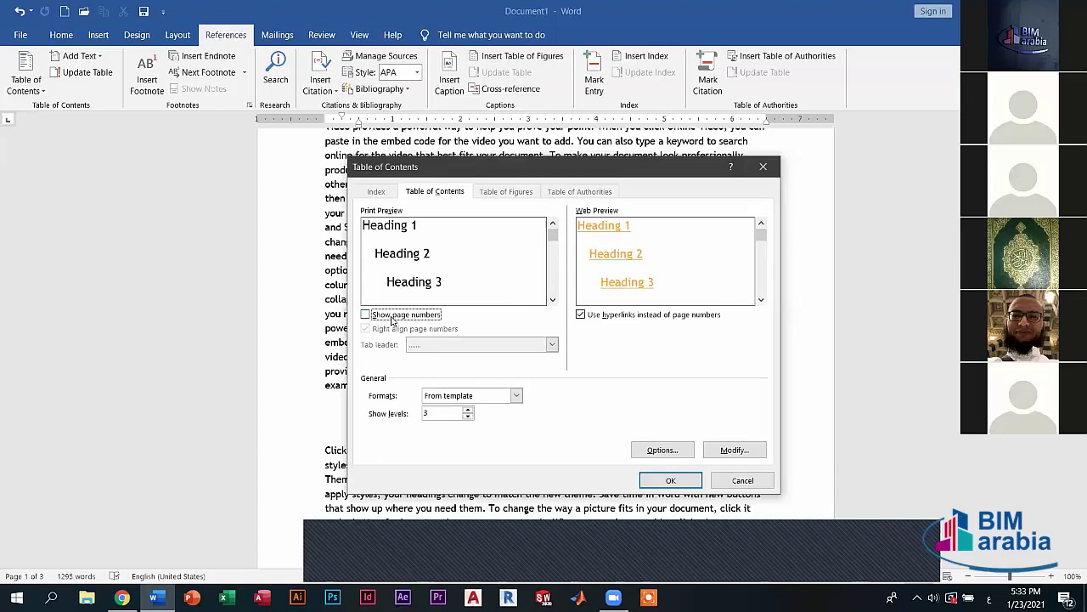
{"action": "left_click", "coordinate": [367, 316]}
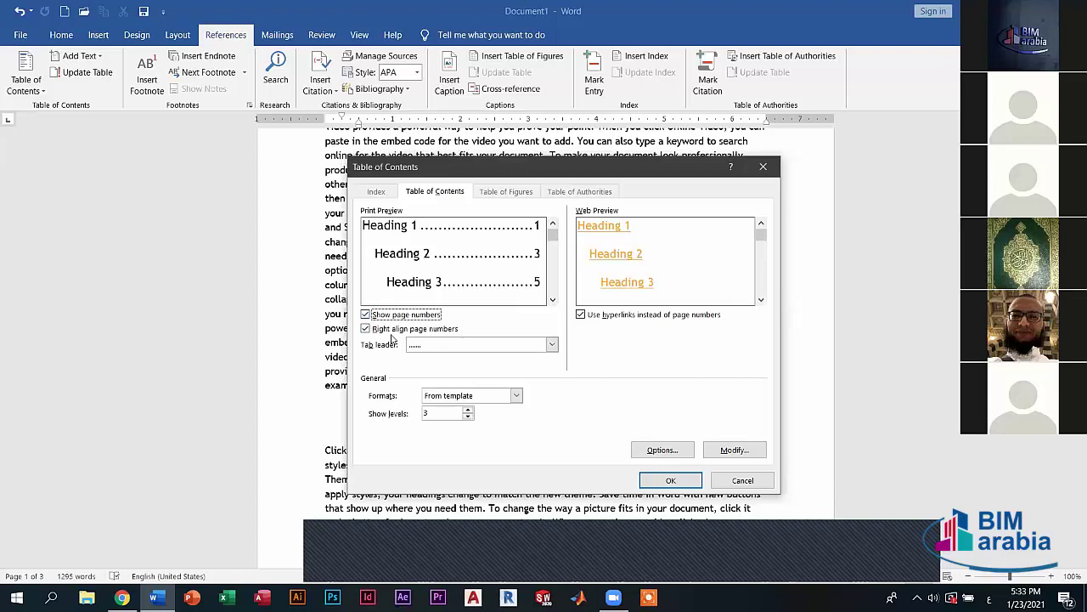
{"action": "left_click", "coordinate": [391, 331]}
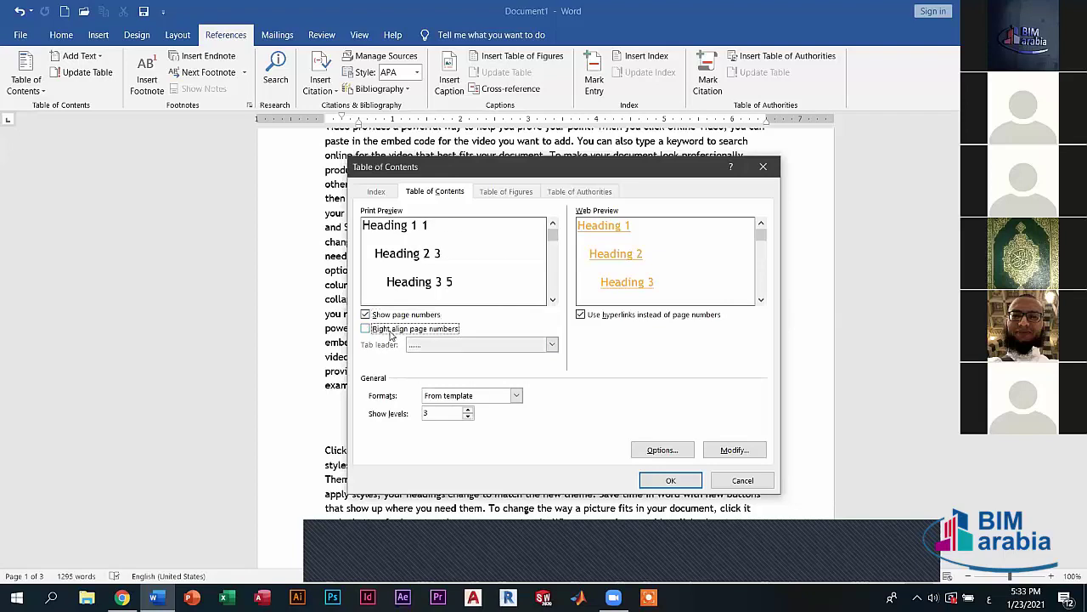
{"action": "left_click", "coordinate": [385, 329]}
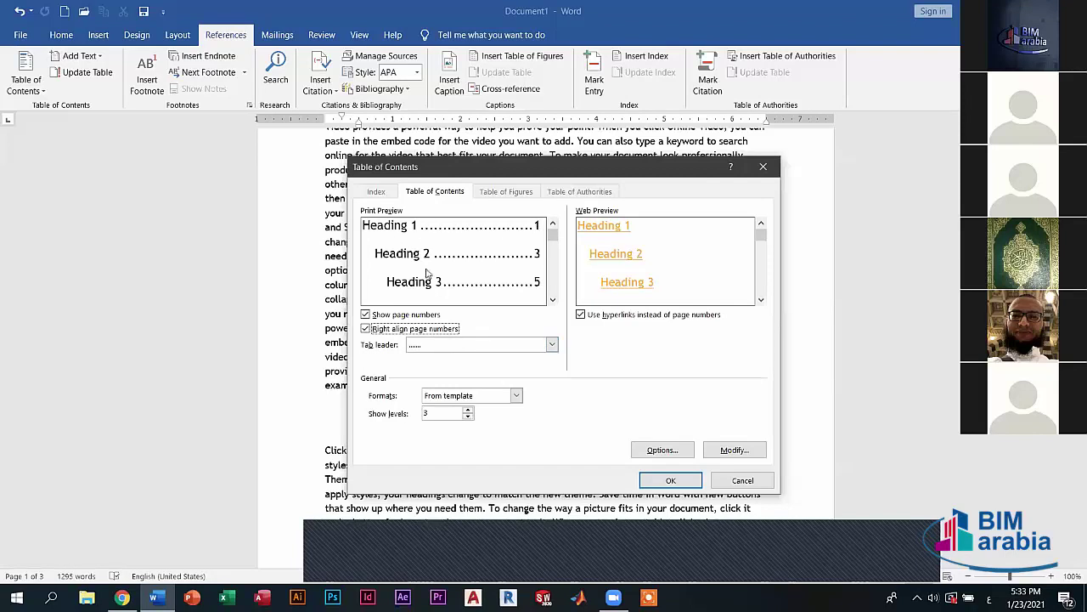
{"action": "left_click", "coordinate": [472, 345]}
{"action": "left_click", "coordinate": [449, 382]}
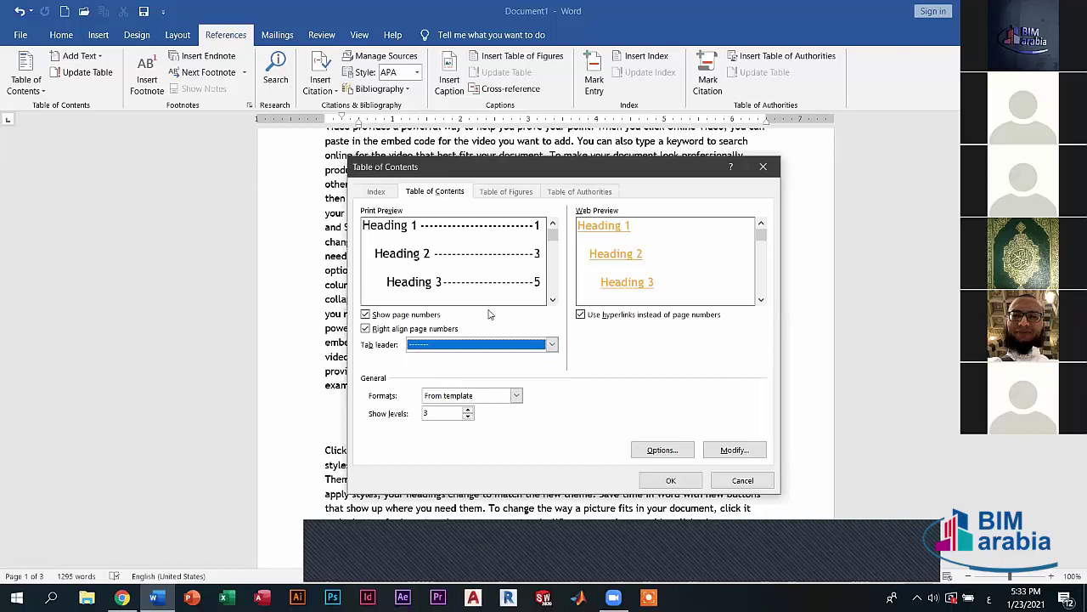
{"action": "left_click", "coordinate": [480, 345]}
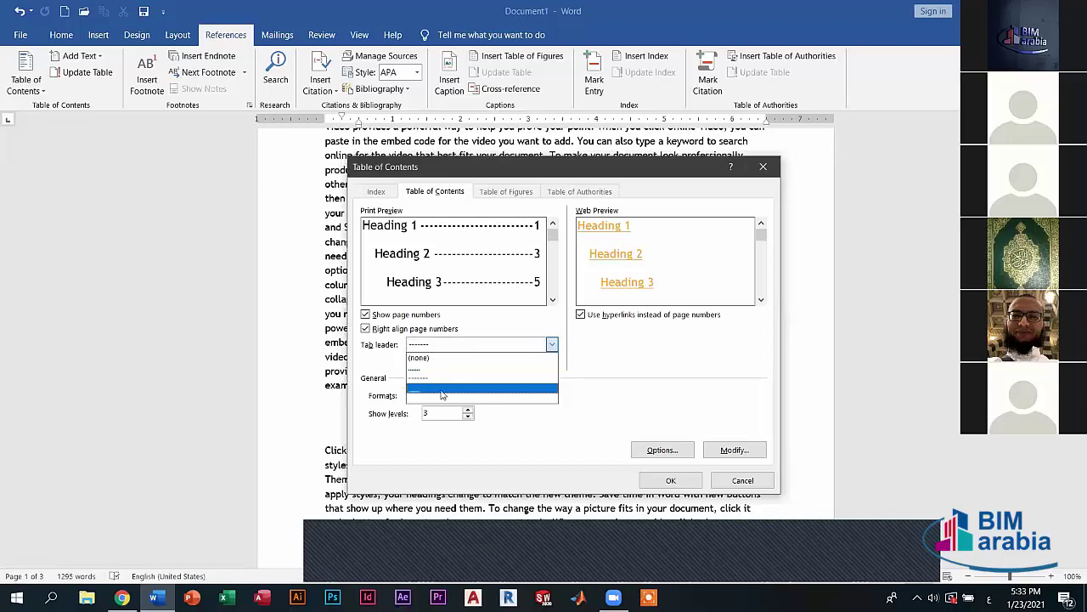
{"action": "left_click", "coordinate": [450, 391]}
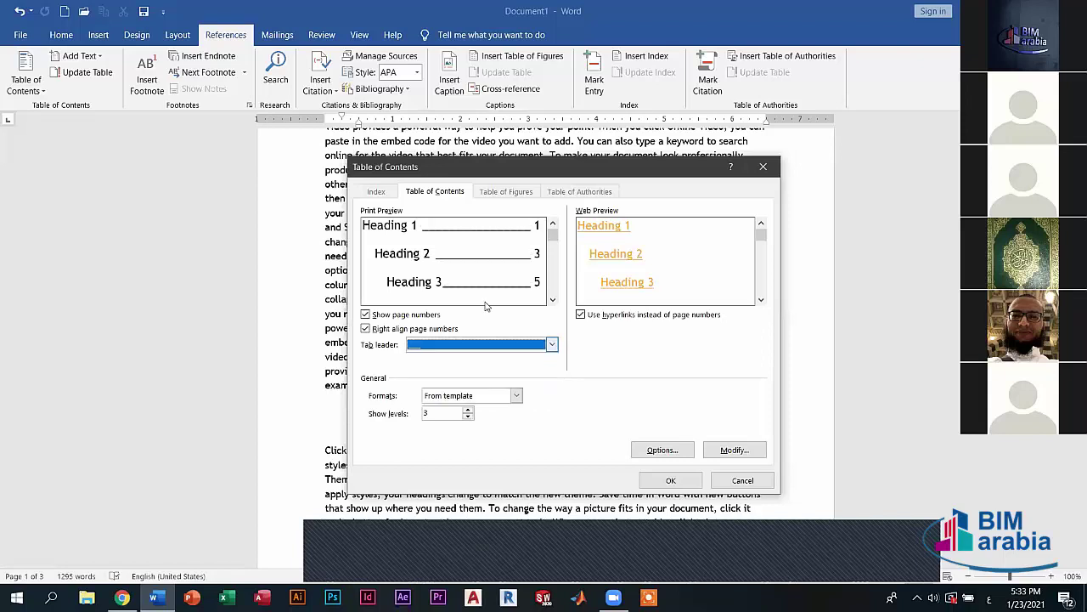
{"action": "left_click", "coordinate": [437, 397]}
{"action": "left_click", "coordinate": [437, 396]}
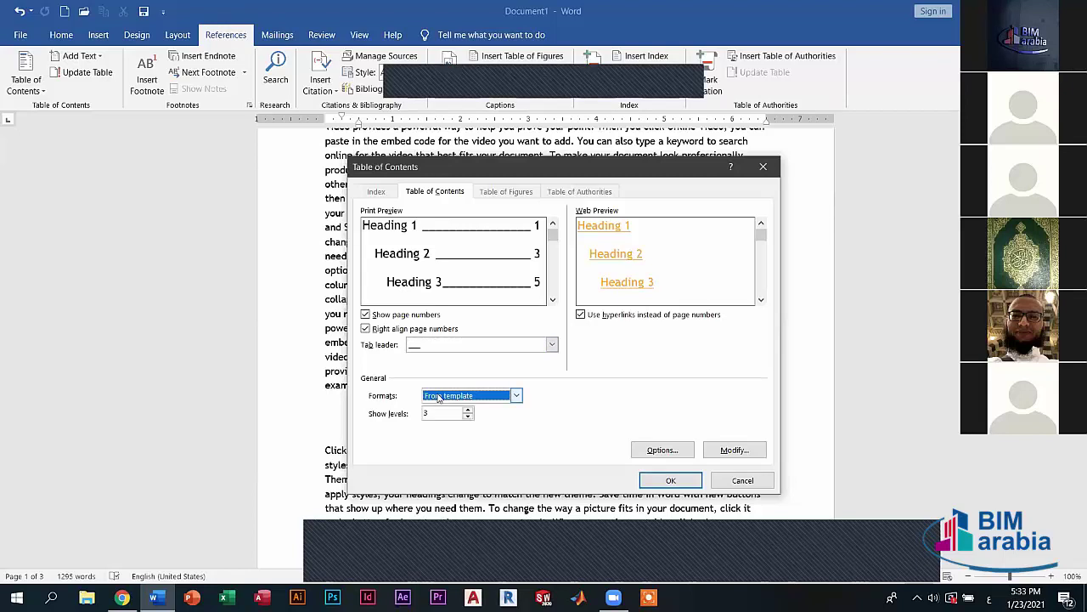
Preview the Modern, Classic, Fancy and Formal contents formats, then return to From template.
{"action": "left_click", "coordinate": [433, 398]}
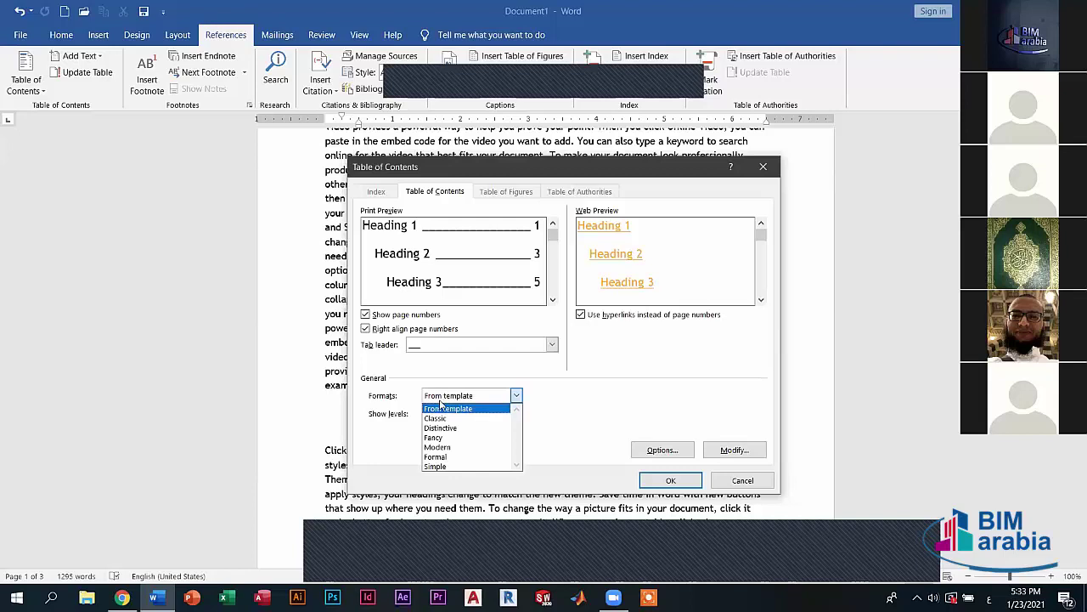
{"action": "left_click", "coordinate": [442, 448]}
{"action": "left_click", "coordinate": [448, 397]}
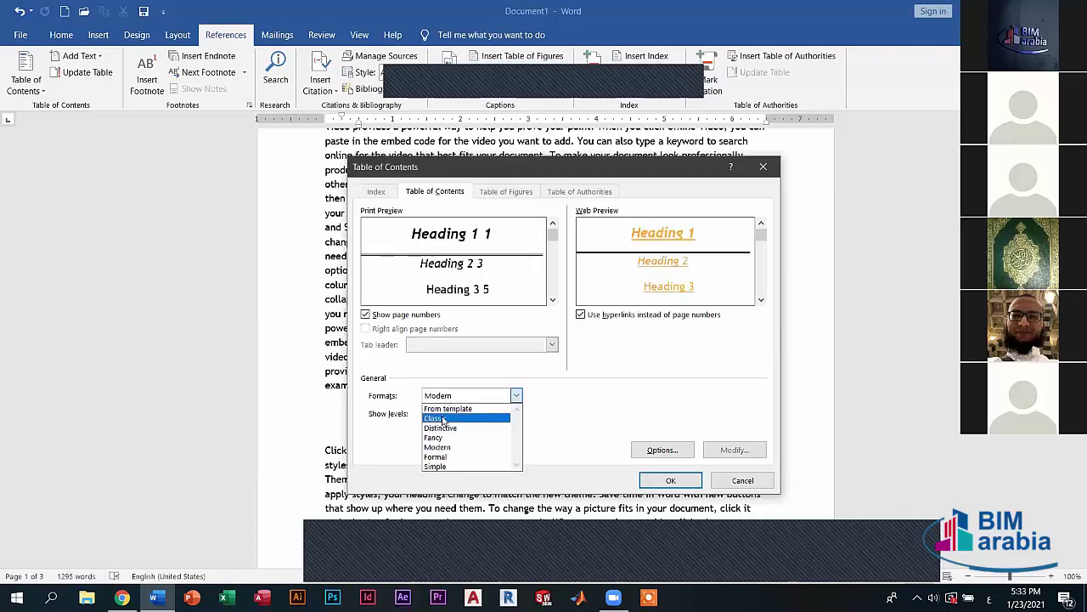
{"action": "left_click", "coordinate": [443, 420]}
{"action": "left_click", "coordinate": [459, 398]}
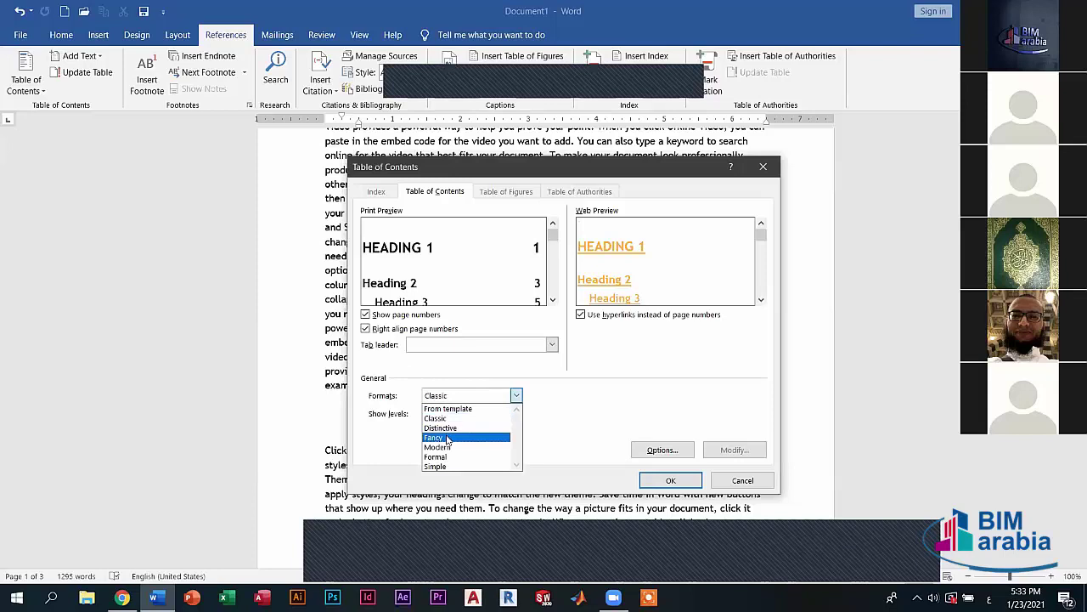
{"action": "left_click", "coordinate": [448, 438]}
{"action": "left_click", "coordinate": [446, 397]}
{"action": "left_click", "coordinate": [438, 456]}
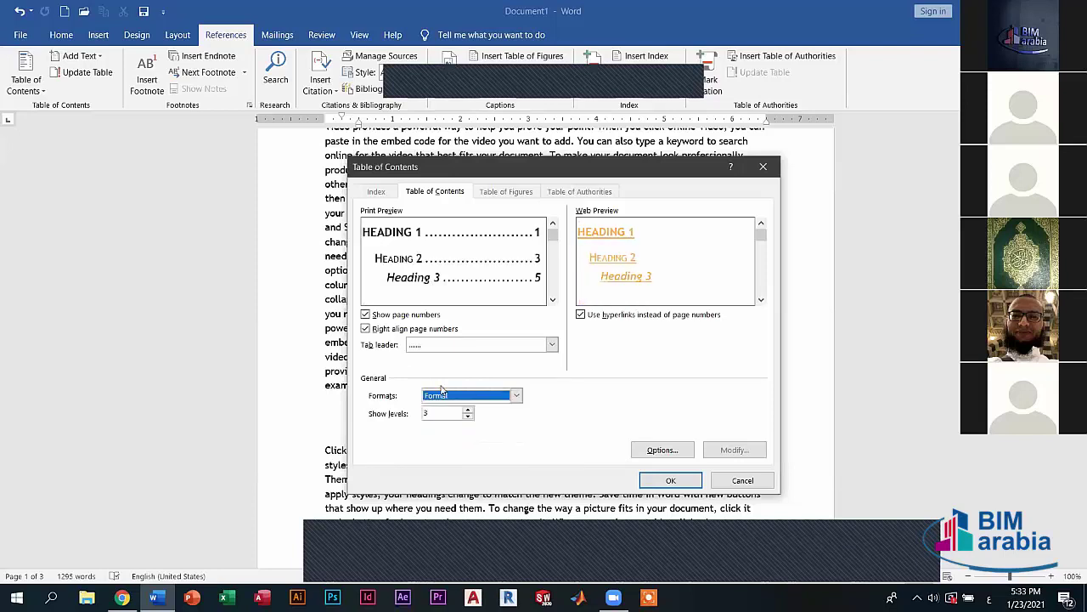
{"action": "left_click", "coordinate": [450, 397]}
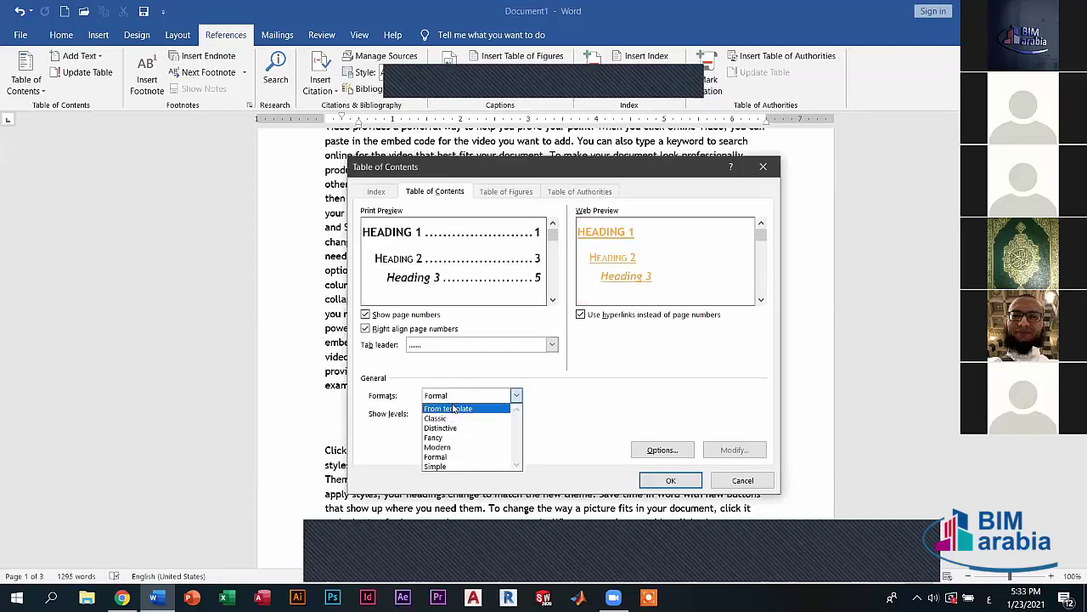
{"action": "left_click", "coordinate": [453, 408]}
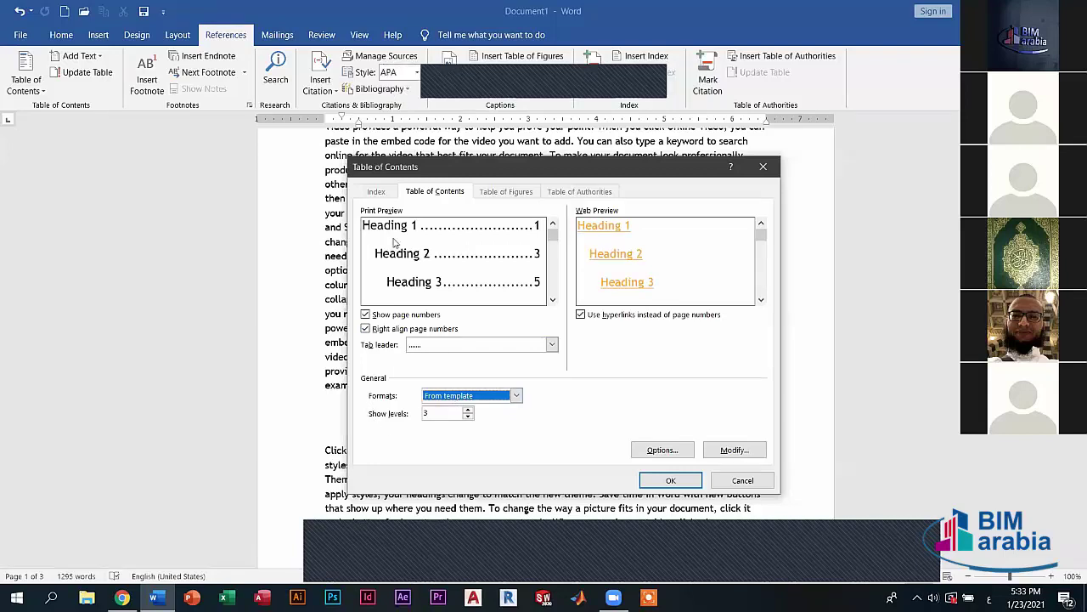
Set the contents to show 3 heading levels and open the Options style-to-level mapping.
{"action": "left_click", "coordinate": [468, 417]}
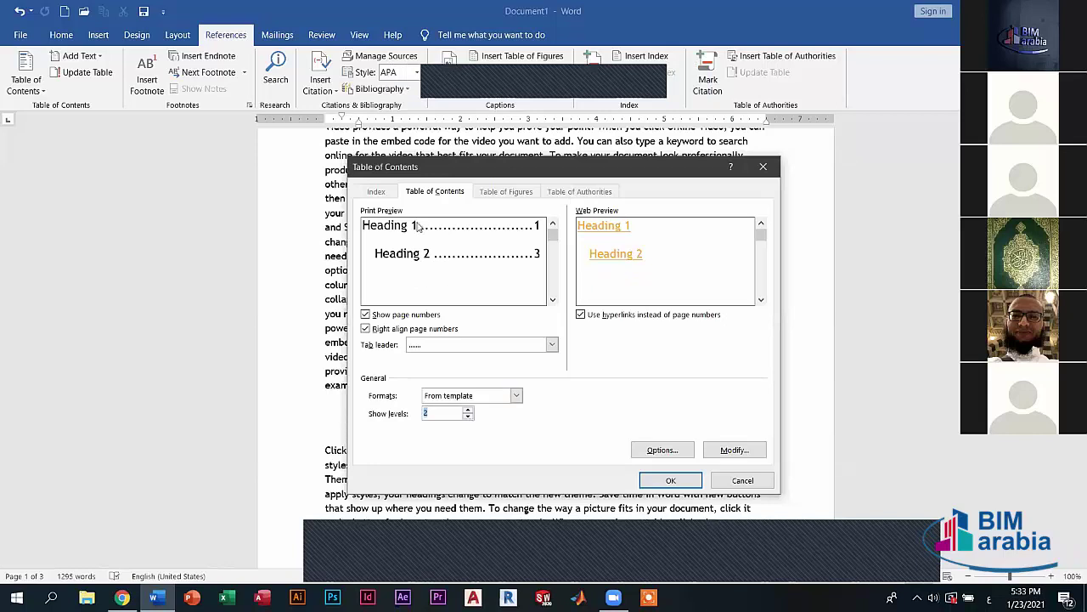
{"action": "left_click", "coordinate": [468, 417]}
{"action": "left_click", "coordinate": [468, 409]}
{"action": "left_click", "coordinate": [468, 408]}
{"action": "left_click", "coordinate": [468, 409]}
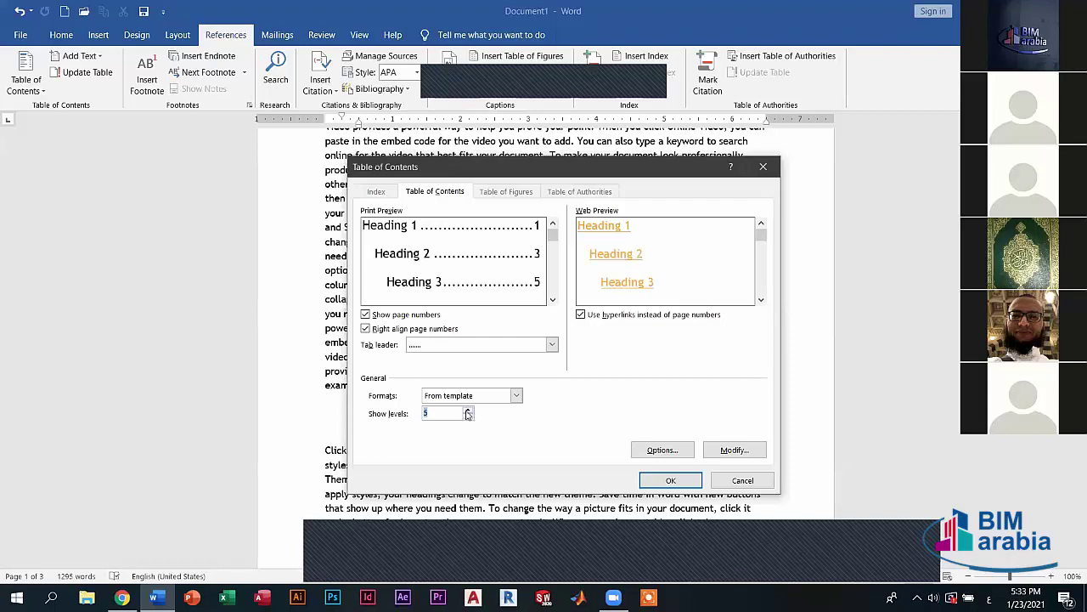
{"action": "left_click", "coordinate": [468, 418]}
{"action": "left_click", "coordinate": [468, 417]}
{"action": "left_click", "coordinate": [468, 417]}
{"action": "left_click", "coordinate": [468, 408]}
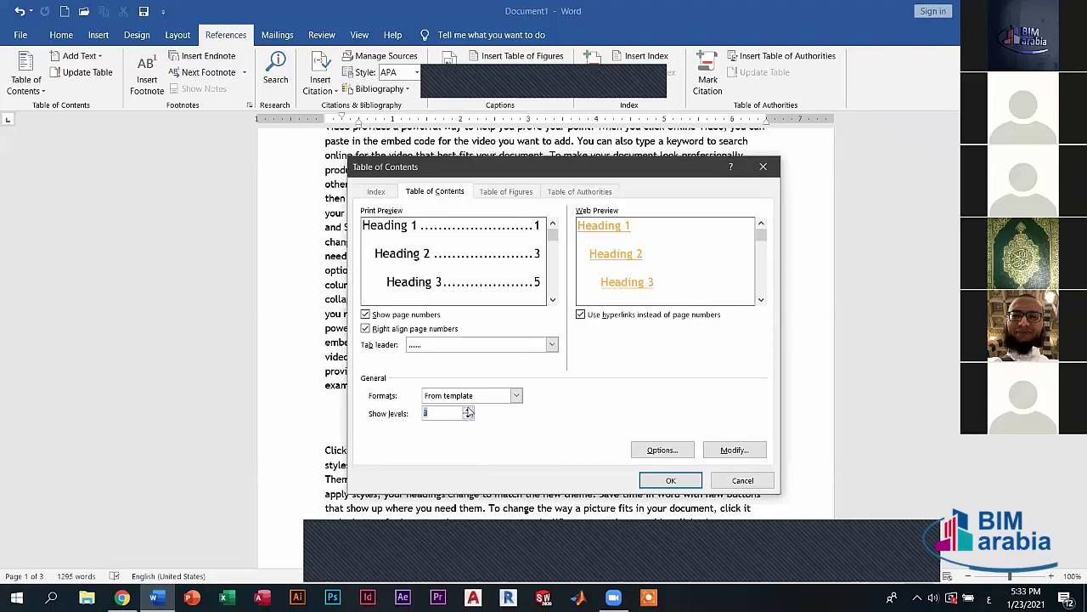
{"action": "left_click", "coordinate": [663, 447]}
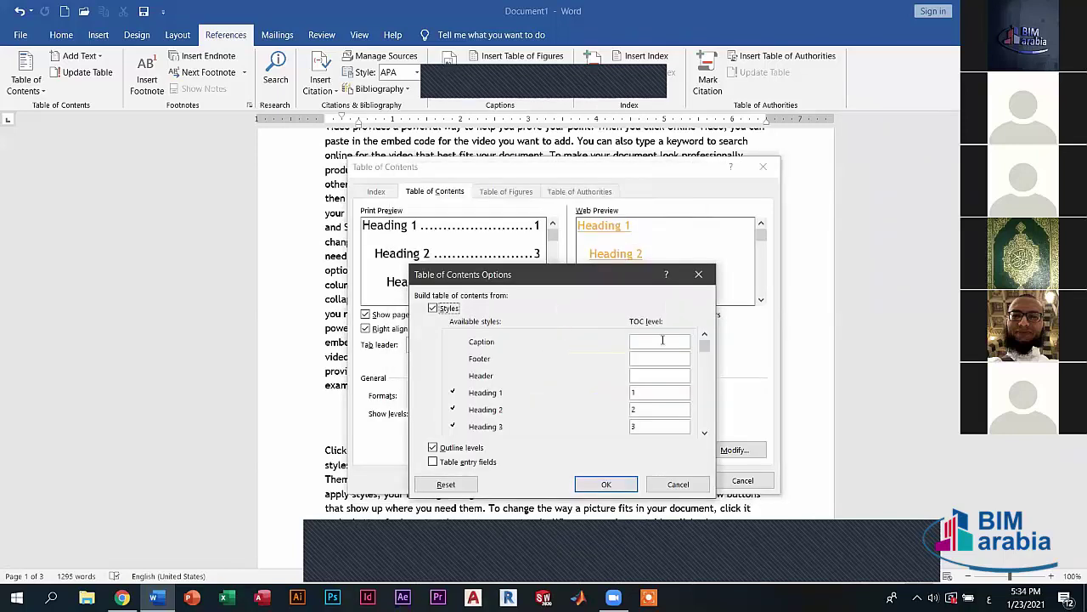
Check the Caption style's contents level, close Table of Contents Options, and open Modify.
{"action": "left_click", "coordinate": [663, 340]}
{"action": "mouse_move", "coordinate": [704, 361]}
{"action": "left_mouse_down"}
{"action": "mouse_move", "coordinate": [704, 455]}
{"action": "mouse_move", "coordinate": [709, 318]}
{"action": "mouse_move", "coordinate": [704, 340]}
{"action": "left_mouse_up"}
{"action": "left_click", "coordinate": [701, 275]}
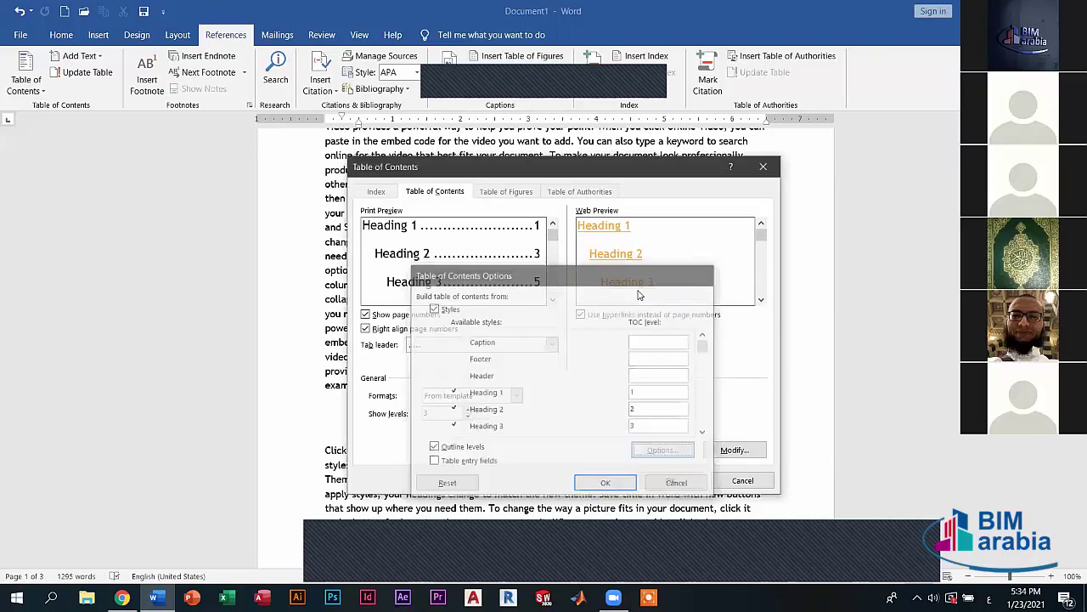
{"action": "left_click", "coordinate": [726, 453]}
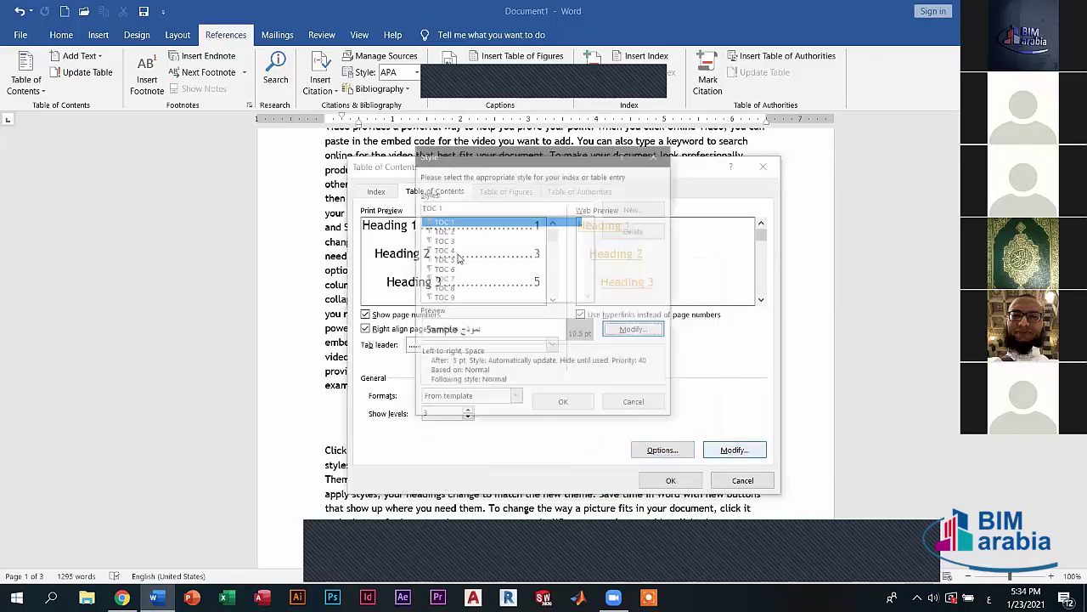
Review the TOC 2, TOC 7, TOC 4, TOC 6 and TOC 9 styles, then close without changes.
{"action": "left_click", "coordinate": [453, 229]}
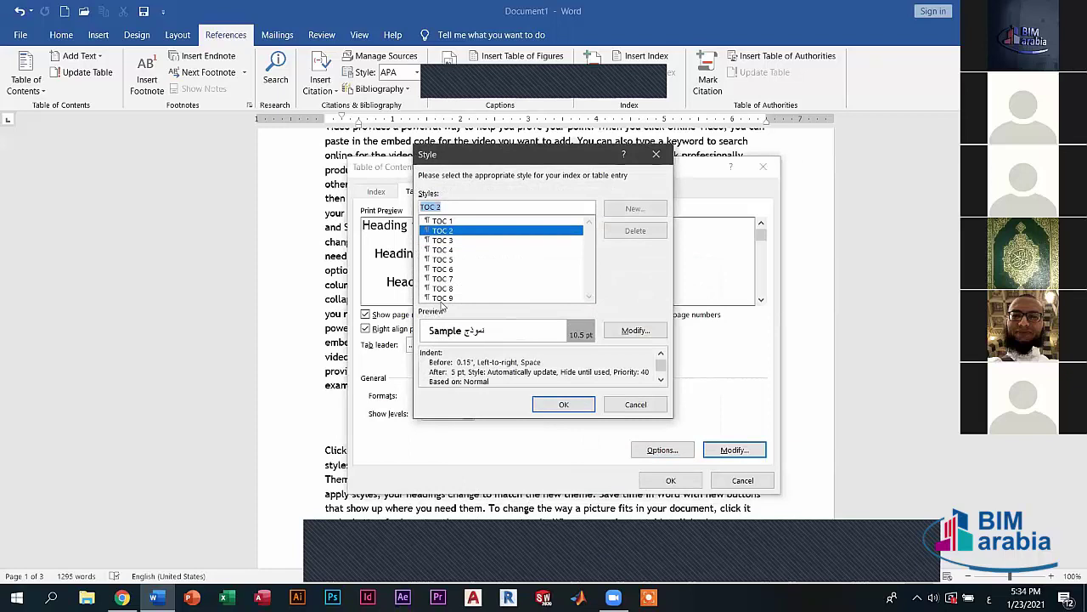
{"action": "left_click", "coordinate": [465, 280]}
{"action": "left_click", "coordinate": [446, 251]}
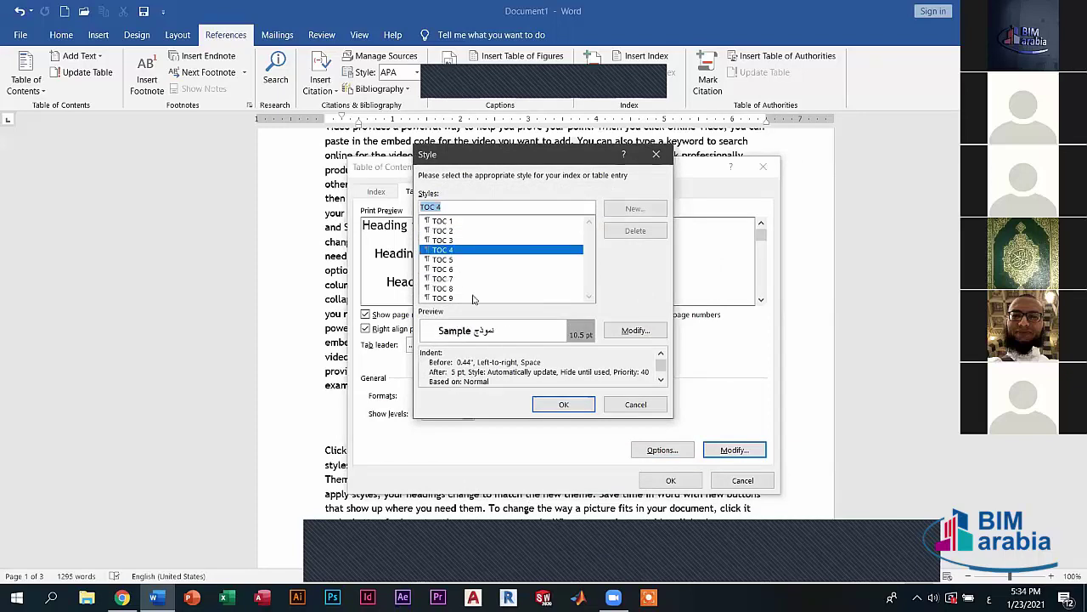
{"action": "left_click", "coordinate": [456, 269]}
{"action": "left_click", "coordinate": [448, 298]}
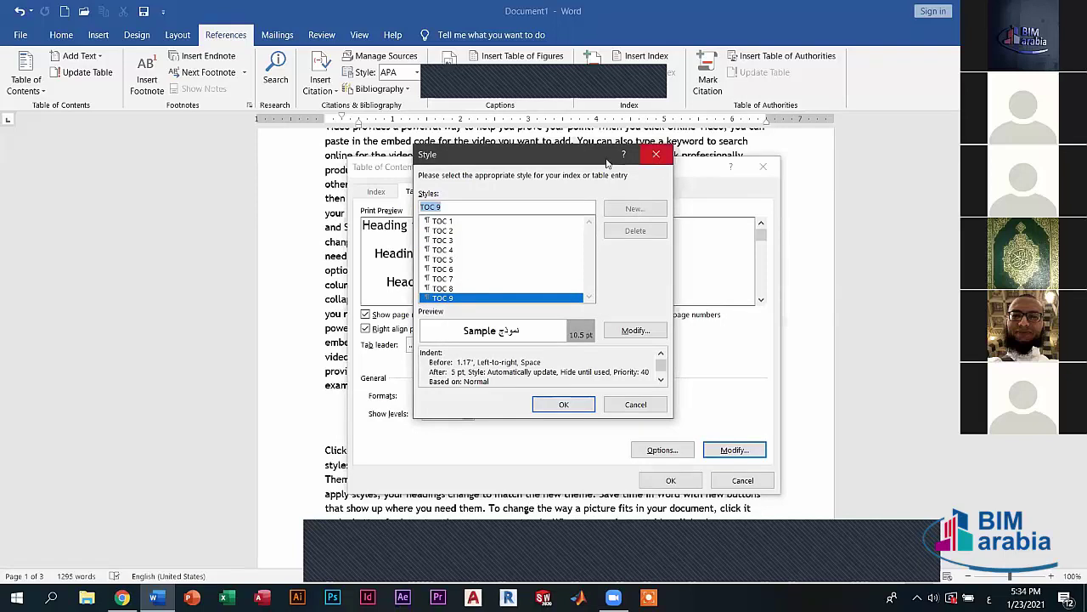
{"action": "left_click", "coordinate": [671, 480]}
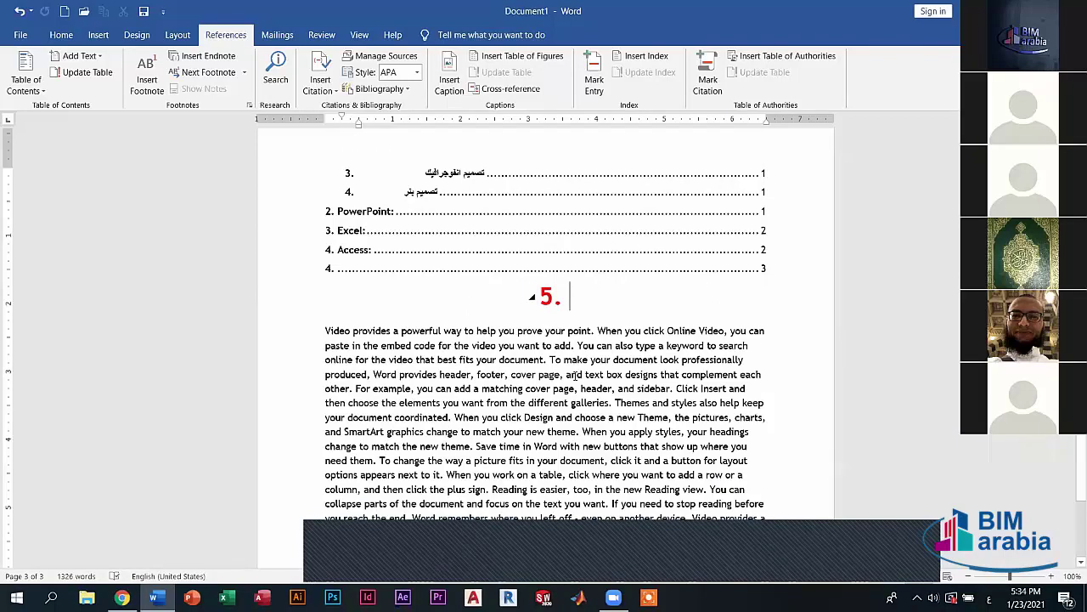
Undo the misplaced contents table and insert Automatic Table 1 on the blank page.
{"action": "scroll", "coordinate": [457, 303], "scroll_direction": "down", "scroll_amount": 10}
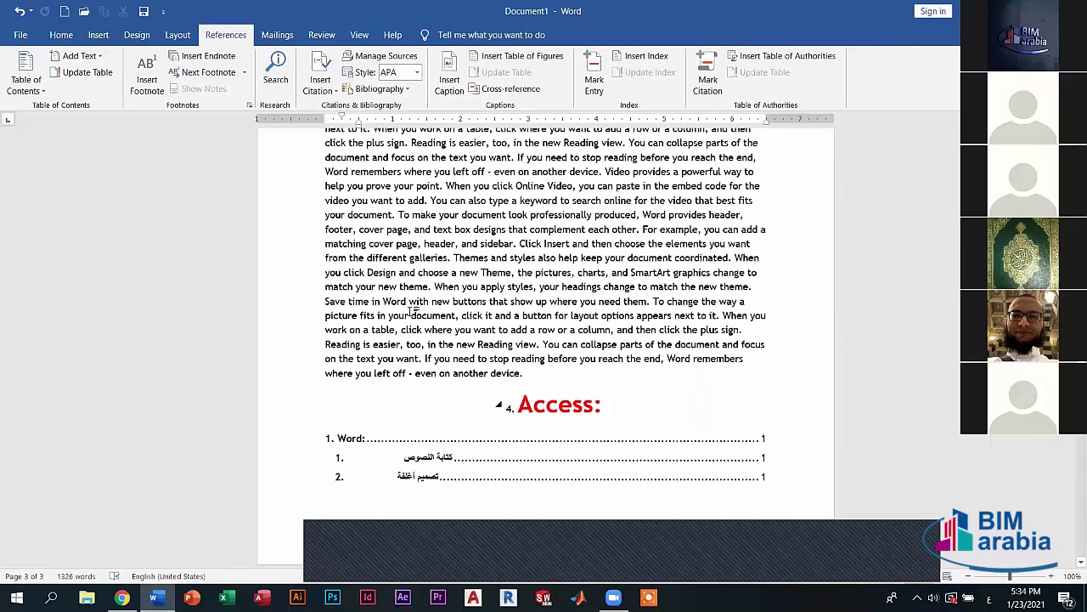
{"action": "key", "text": "ctrl+z"}
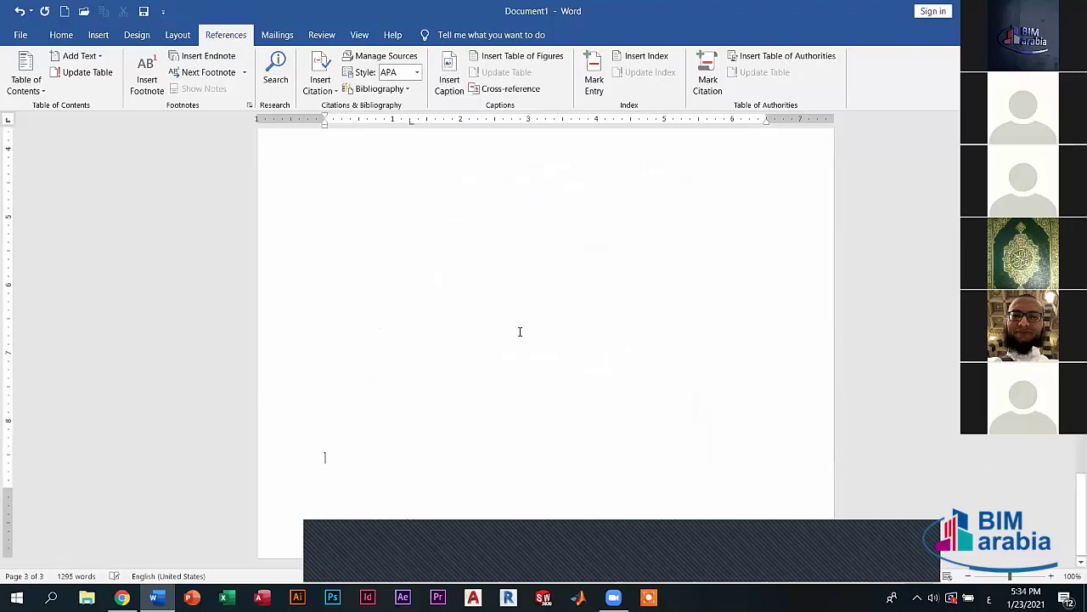
{"action": "scroll", "coordinate": [493, 324], "scroll_direction": "down", "scroll_amount": 2}
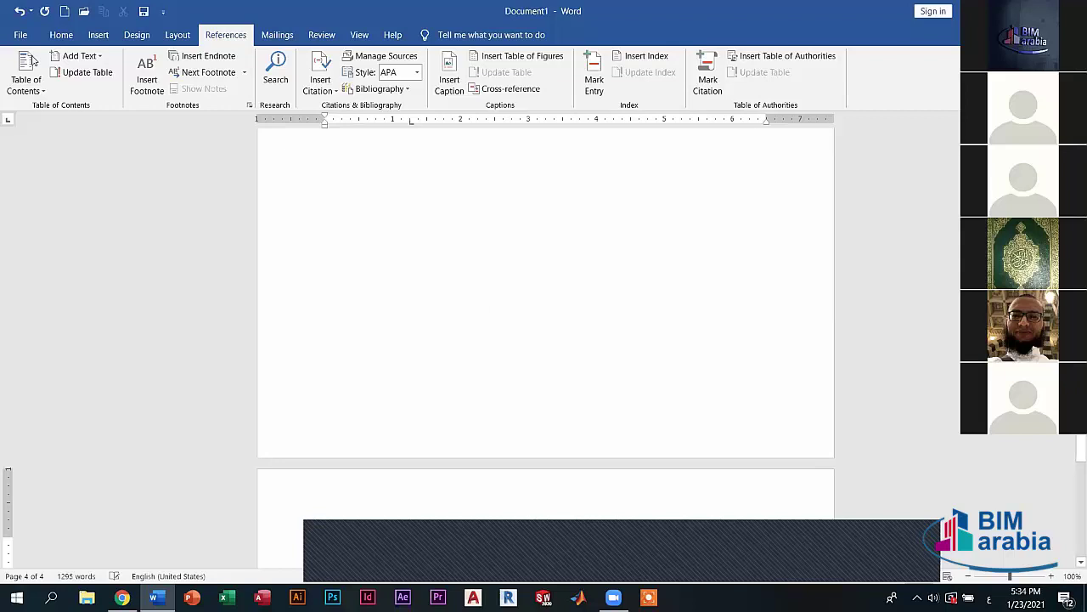
{"action": "left_click", "coordinate": [26, 78]}
{"action": "left_click", "coordinate": [119, 167]}
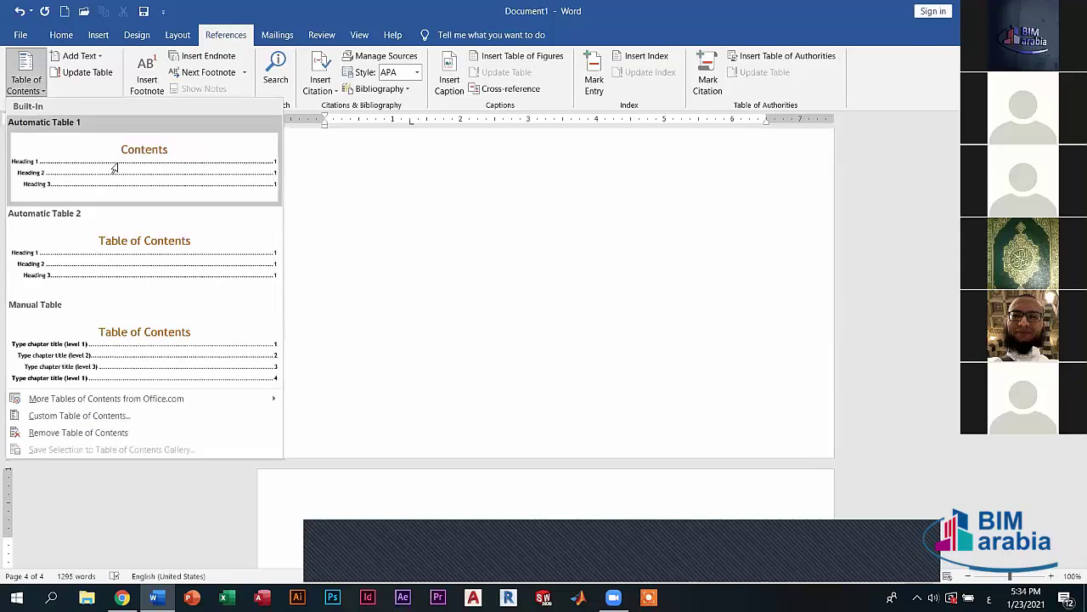
{"action": "scroll", "coordinate": [388, 187], "scroll_direction": "up", "scroll_amount": 3}
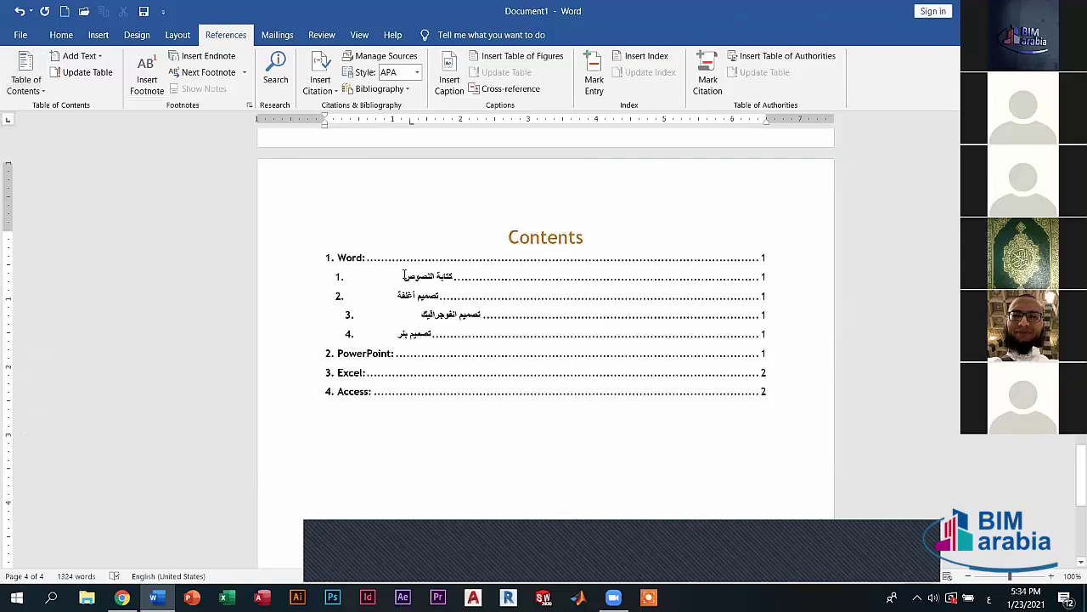
{"action": "left_click", "coordinate": [453, 280]}
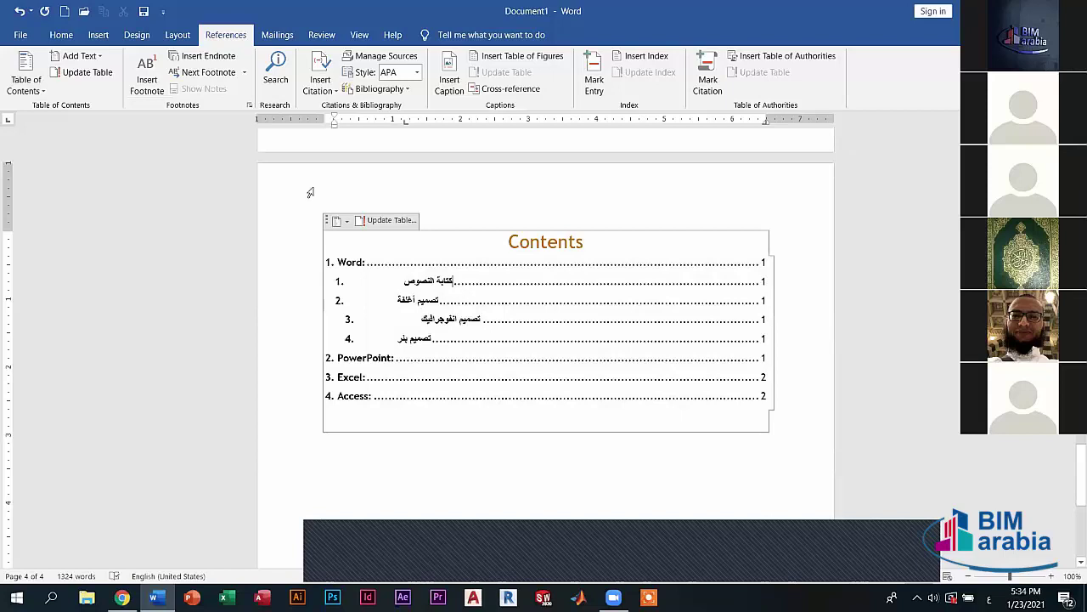
{"action": "right_click", "coordinate": [455, 289]}
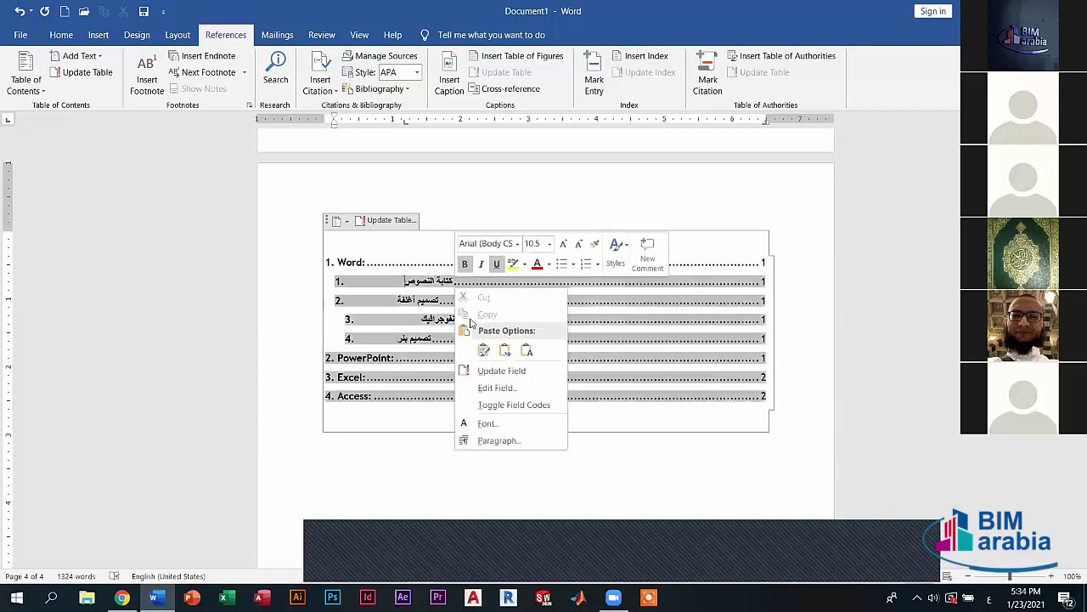
{"action": "left_click", "coordinate": [398, 284]}
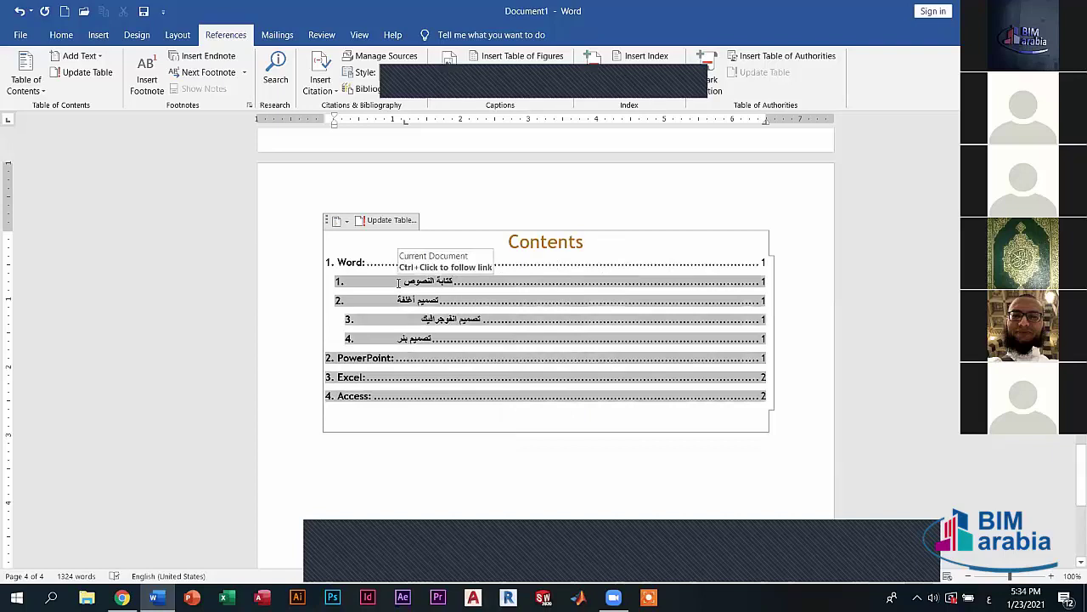
{"action": "triple_click", "coordinate": [399, 286]}
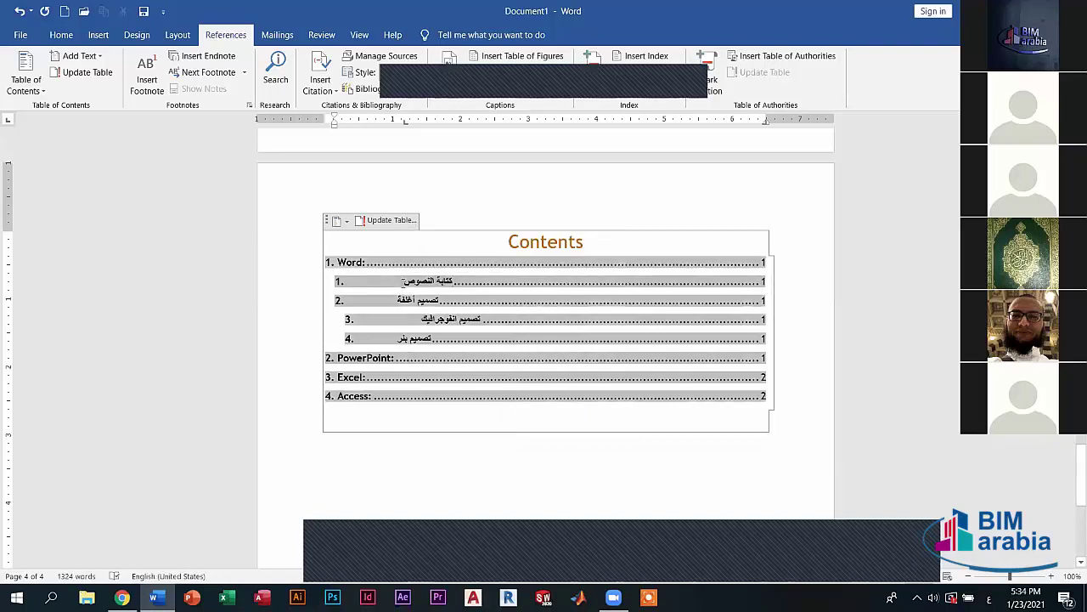
{"action": "right_click", "coordinate": [402, 287]}
{"action": "left_click", "coordinate": [432, 284]}
{"action": "left_click", "coordinate": [568, 231]}
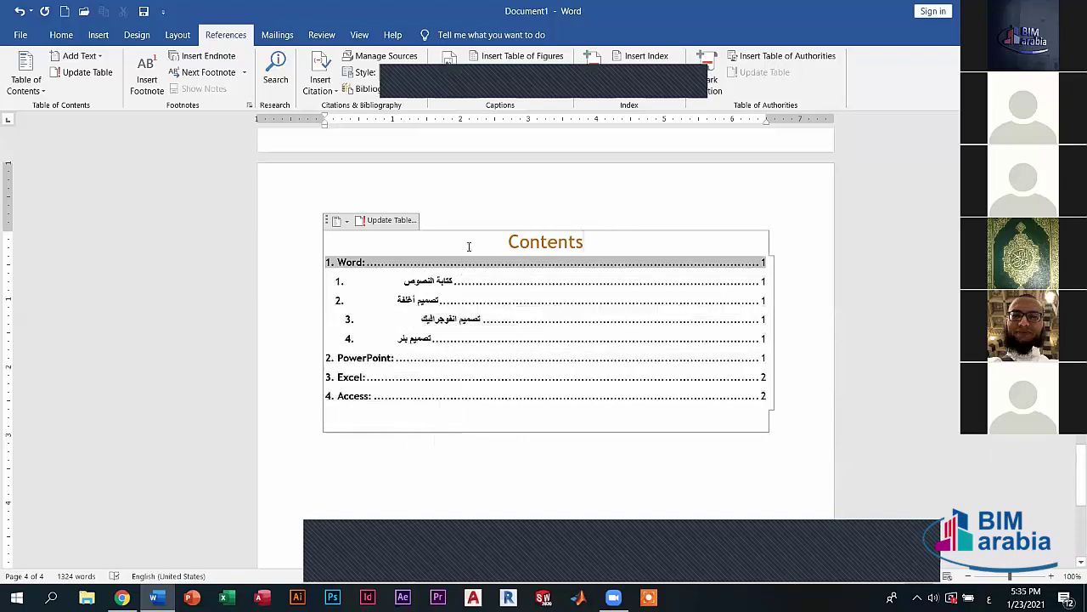
{"action": "left_click", "coordinate": [348, 263]}
{"action": "key", "text": "Down"}
{"action": "key", "text": "Down"}
{"action": "key", "text": "Down"}
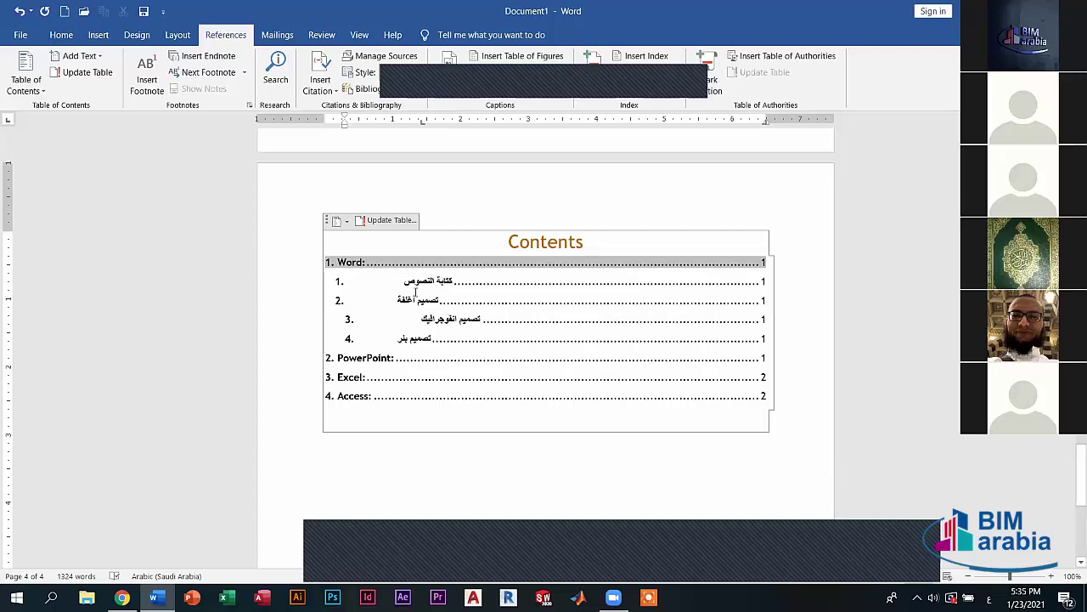
{"action": "left_click", "coordinate": [462, 288]}
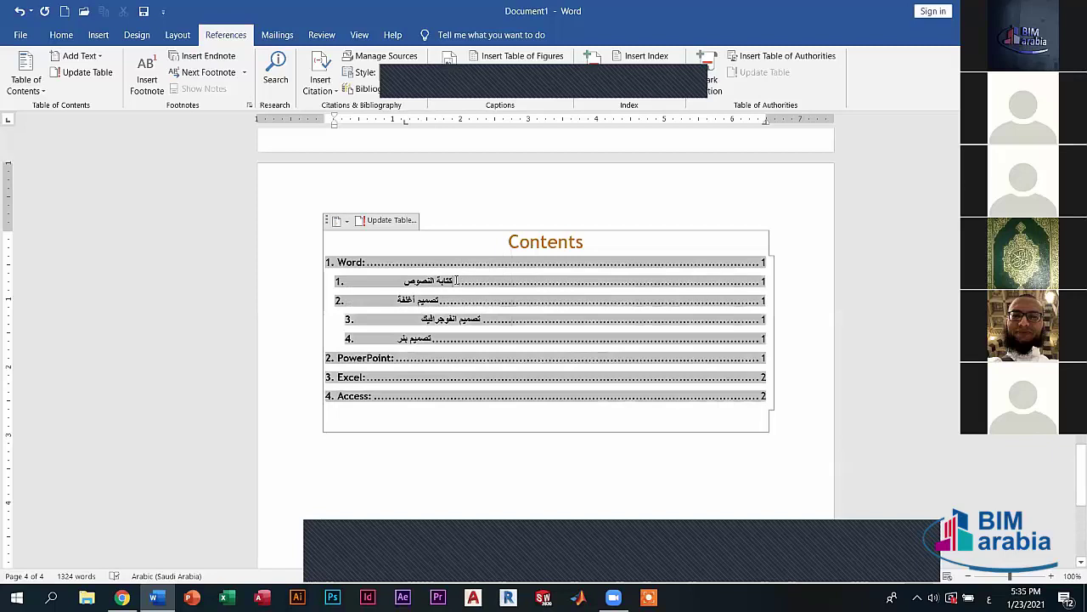
{"action": "key", "text": "Delete"}
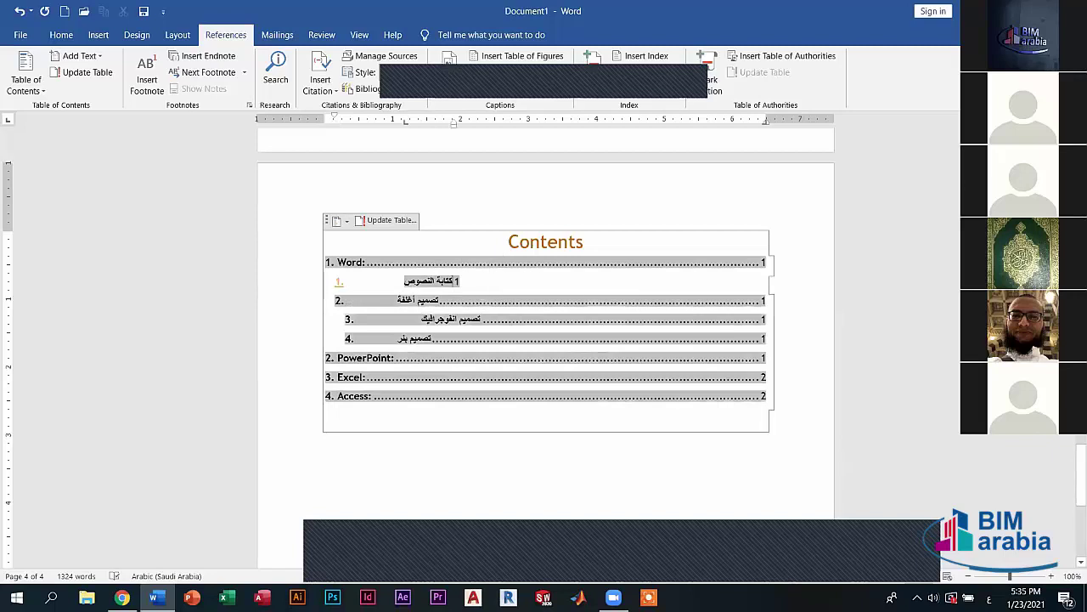
{"action": "key", "text": "ctrl+z"}
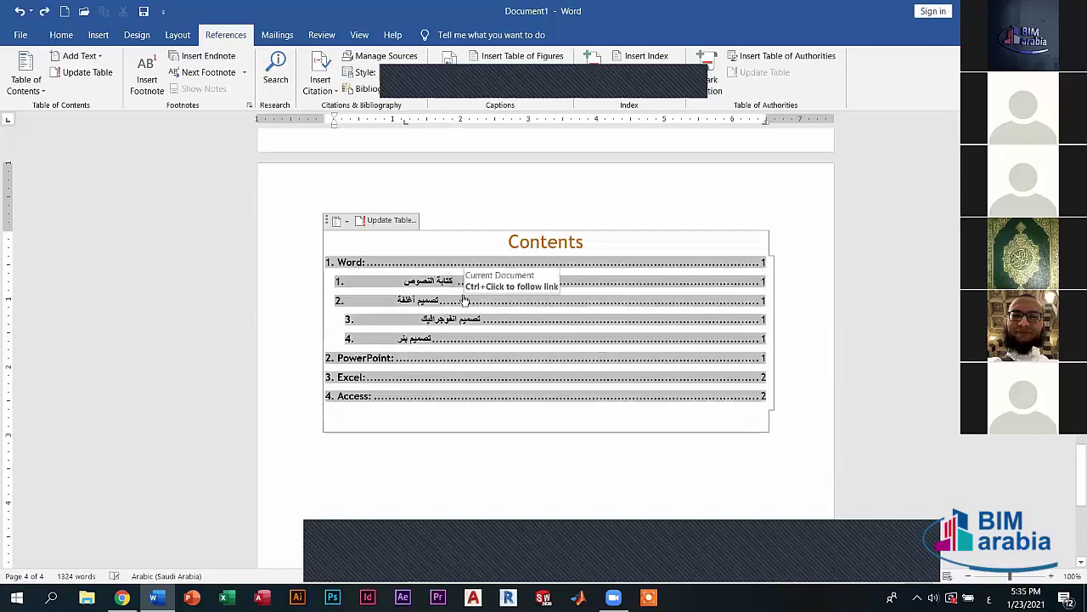
{"action": "key", "text": "Delete"}
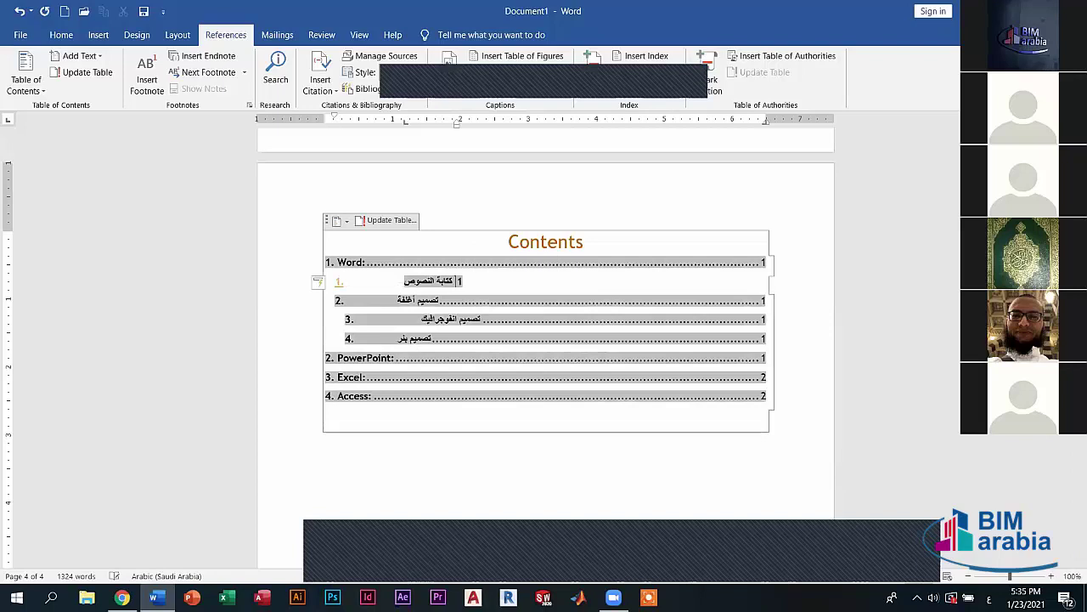
{"action": "key", "text": "ctrl+z"}
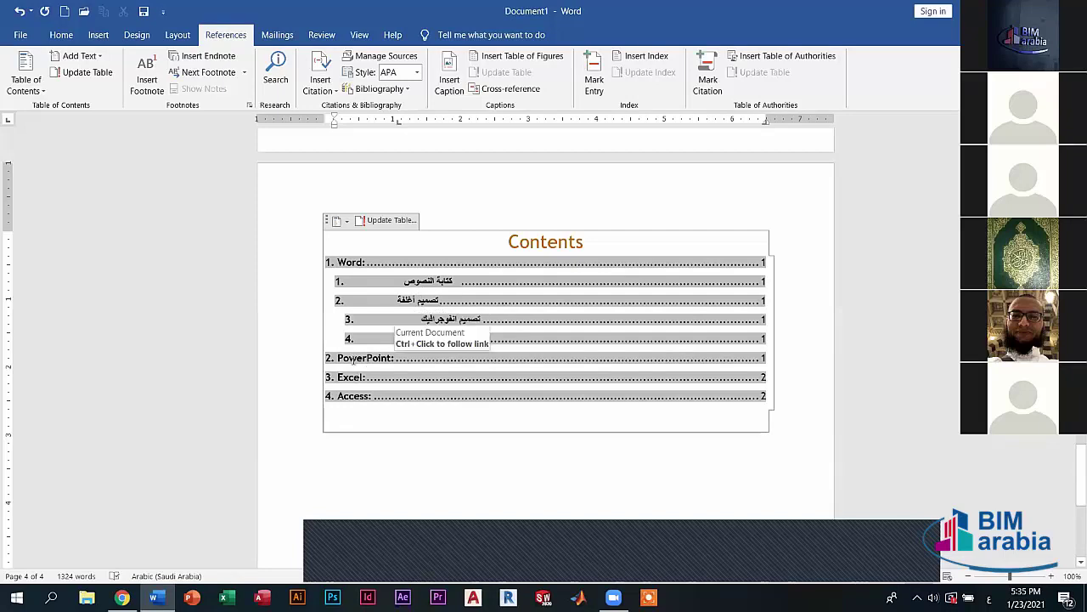
Check the contents entries and page header, then return to the page 3 paragraph.
{"action": "left_click", "coordinate": [370, 357]}
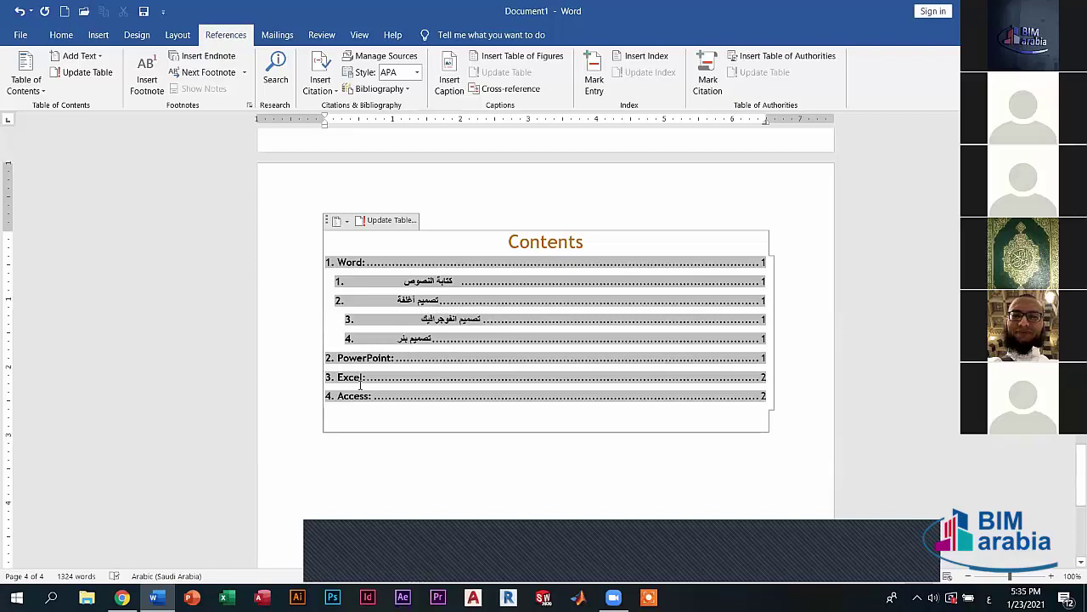
{"action": "double_click", "coordinate": [597, 209]}
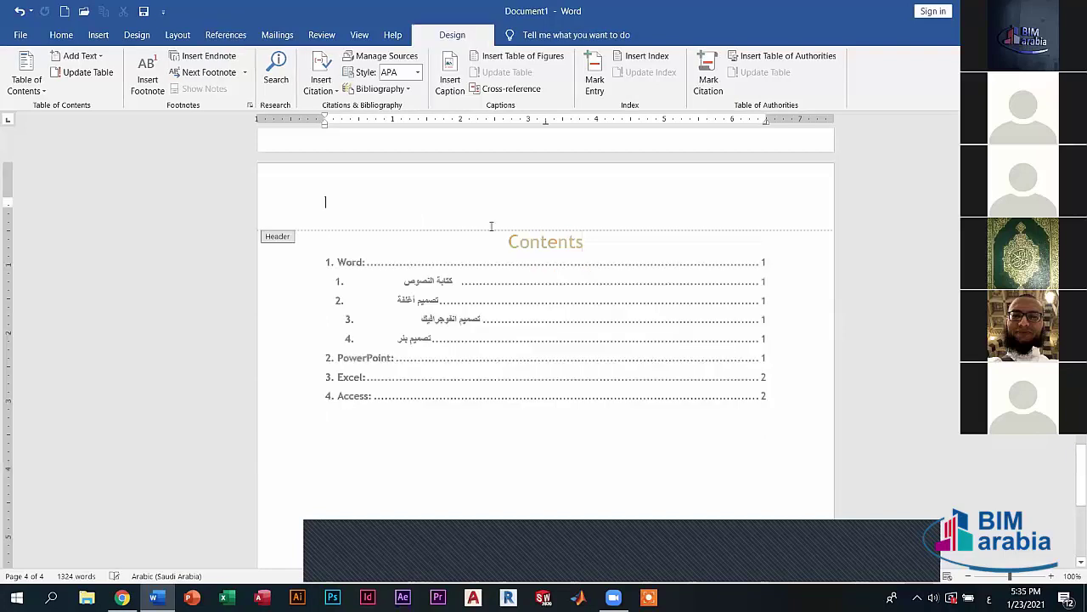
{"action": "double_click", "coordinate": [452, 371]}
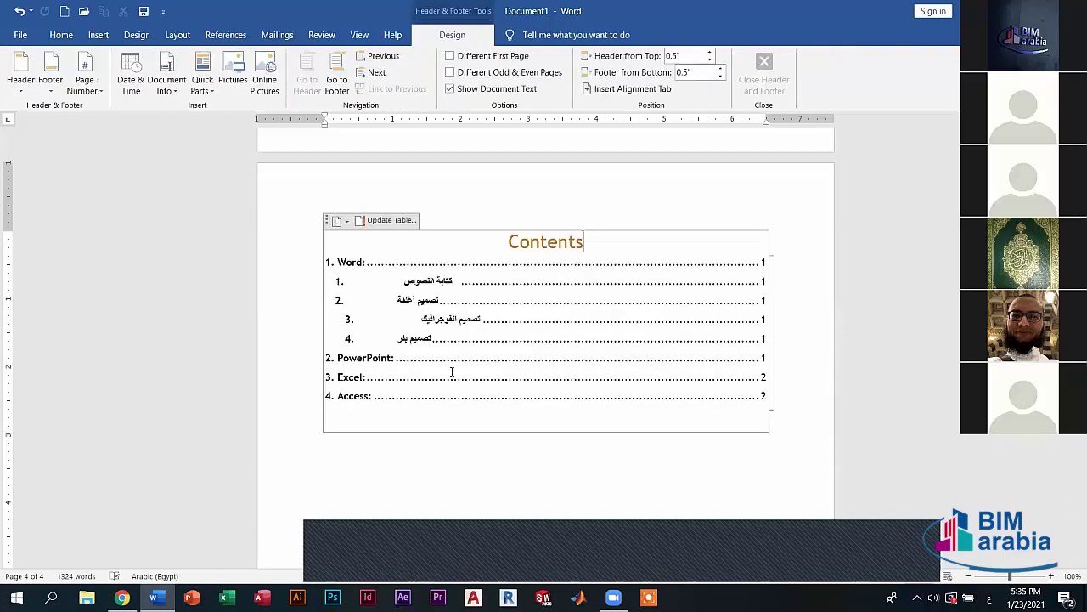
{"action": "scroll", "coordinate": [427, 343], "scroll_direction": "up", "scroll_amount": 3}
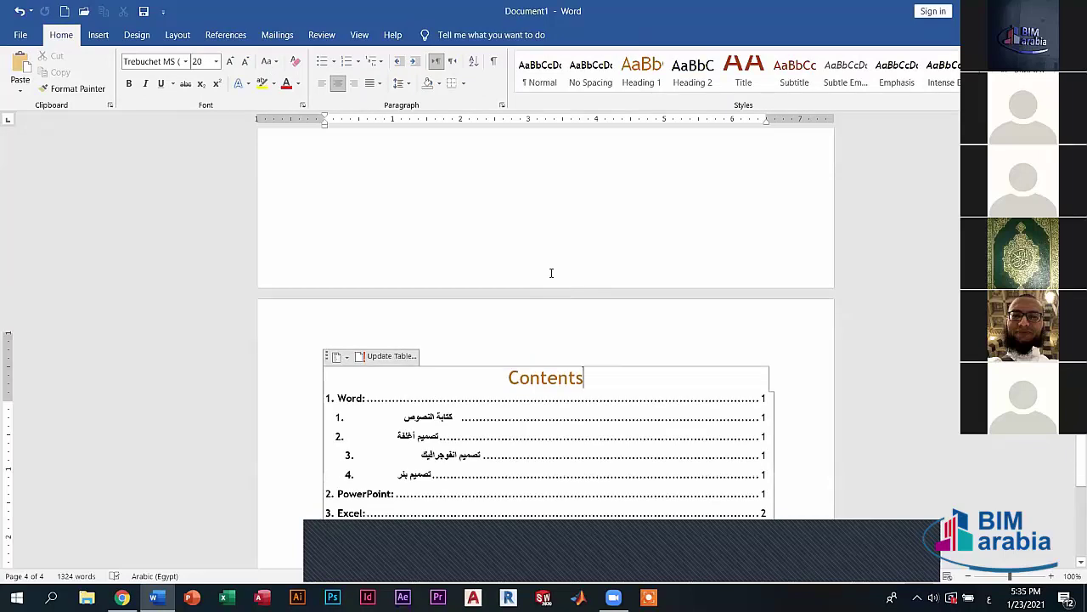
{"action": "scroll", "coordinate": [551, 272], "scroll_direction": "up", "scroll_amount": 5}
{"action": "scroll", "coordinate": [415, 174], "scroll_direction": "up", "scroll_amount": 3}
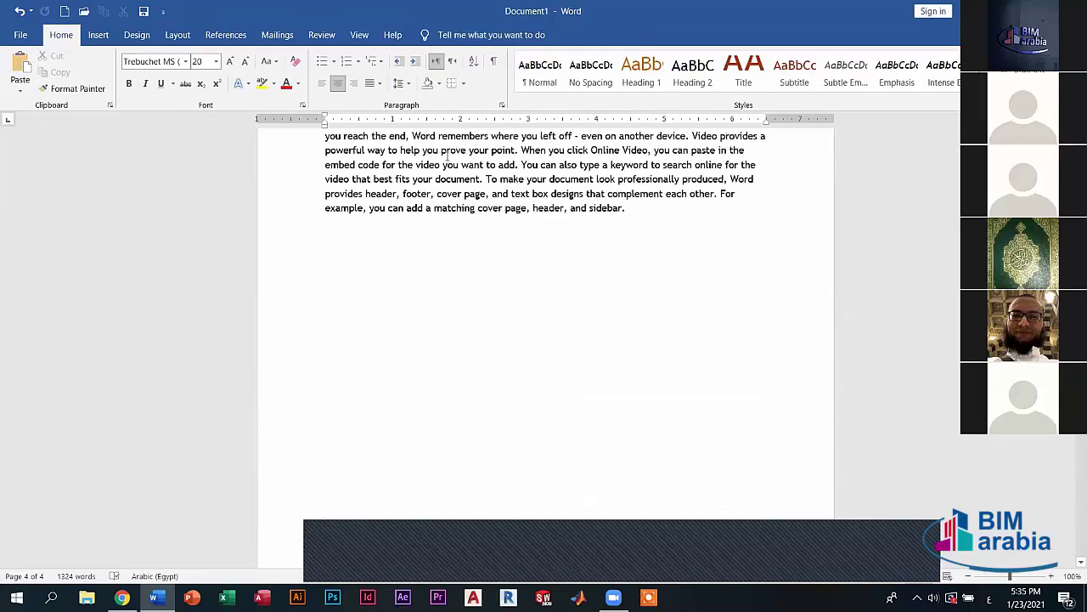
{"action": "scroll", "coordinate": [476, 149], "scroll_direction": "up", "scroll_amount": 2}
{"action": "scroll", "coordinate": [544, 246], "scroll_direction": "up", "scroll_amount": 5}
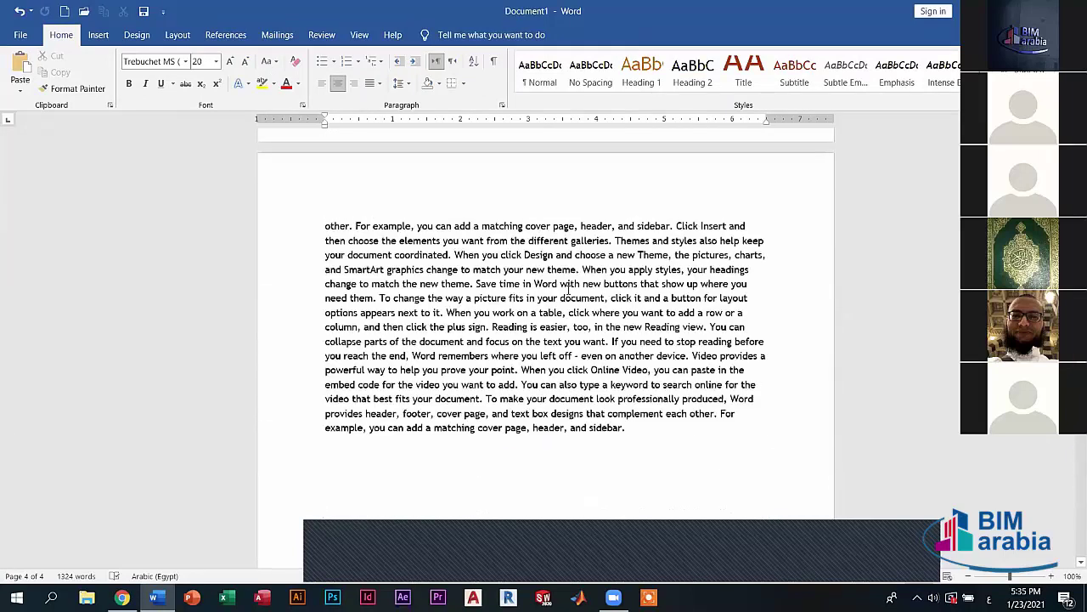
{"action": "scroll", "coordinate": [755, 373], "scroll_direction": "up", "scroll_amount": 5}
{"action": "scroll", "coordinate": [722, 359], "scroll_direction": "down", "scroll_amount": 4}
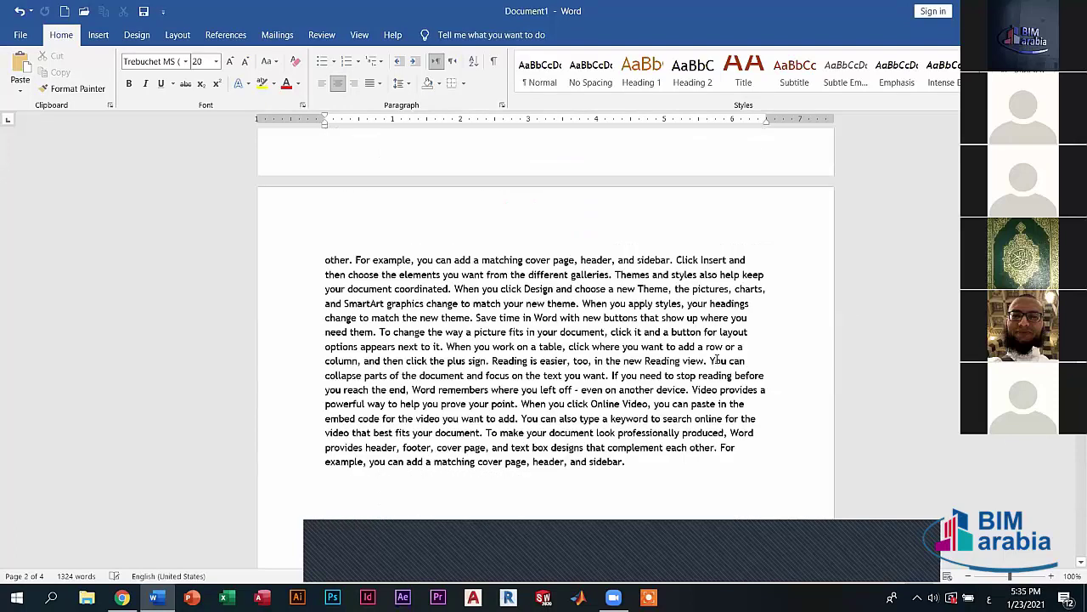
Break the paragraph after 'the new Reading view.' into a new paragraph.
{"action": "left_click", "coordinate": [704, 361]}
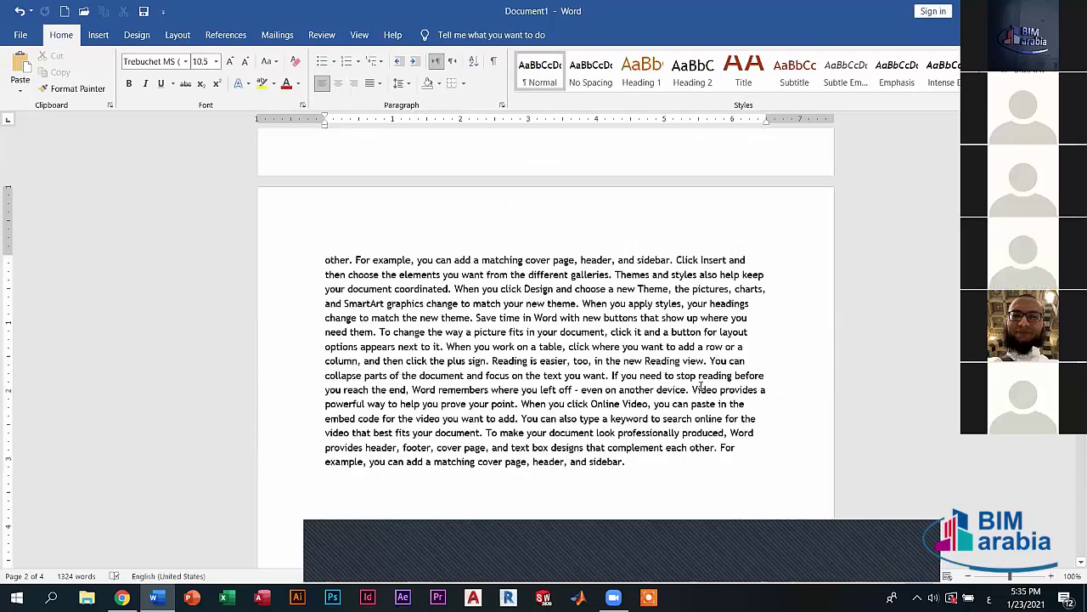
{"action": "key", "text": "Return"}
{"action": "key", "text": "BackSpace"}
{"action": "key", "text": "alt+shift"}
{"action": "key", "text": "alt+shift"}
{"action": "key", "text": "Return"}
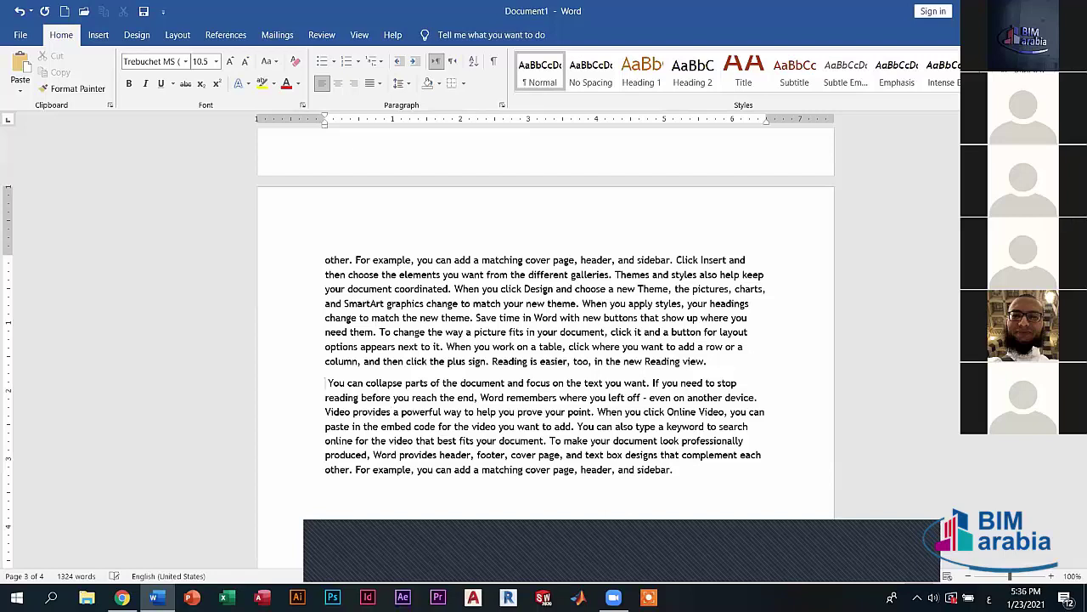
Insert a blank line above the new paragraph and type the '5. Outlook' heading.
{"action": "key", "text": "Return"}
{"action": "key", "text": "Return"}
{"action": "key", "text": "Up"}
{"action": "key", "text": "alt+shift"}
{"action": "type", "text": "5."}
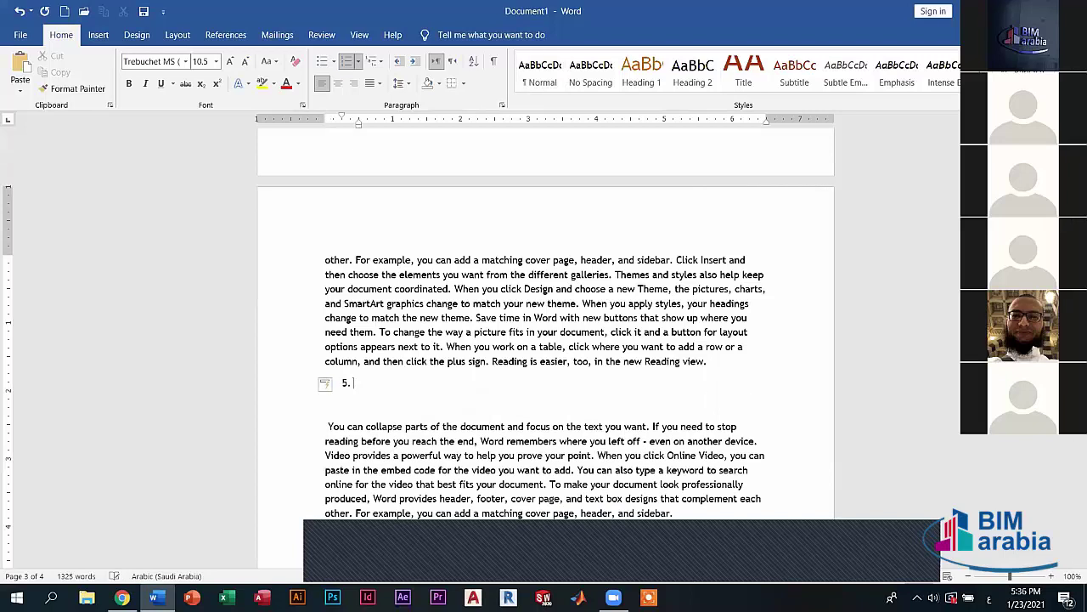
{"action": "key", "text": "alt+shift"}
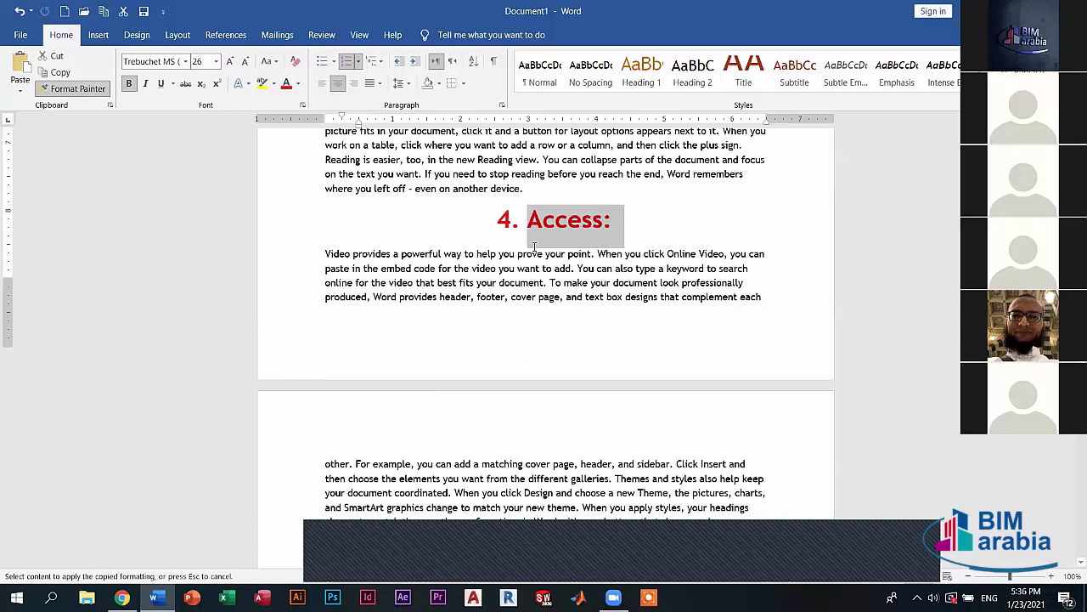
Copy the '4.' heading number's formatting with Format Painter and apply it to '5.'.
{"action": "scroll", "coordinate": [501, 219], "scroll_direction": "up", "scroll_amount": 3}
{"action": "scroll", "coordinate": [326, 246], "scroll_direction": "up", "scroll_amount": 3}
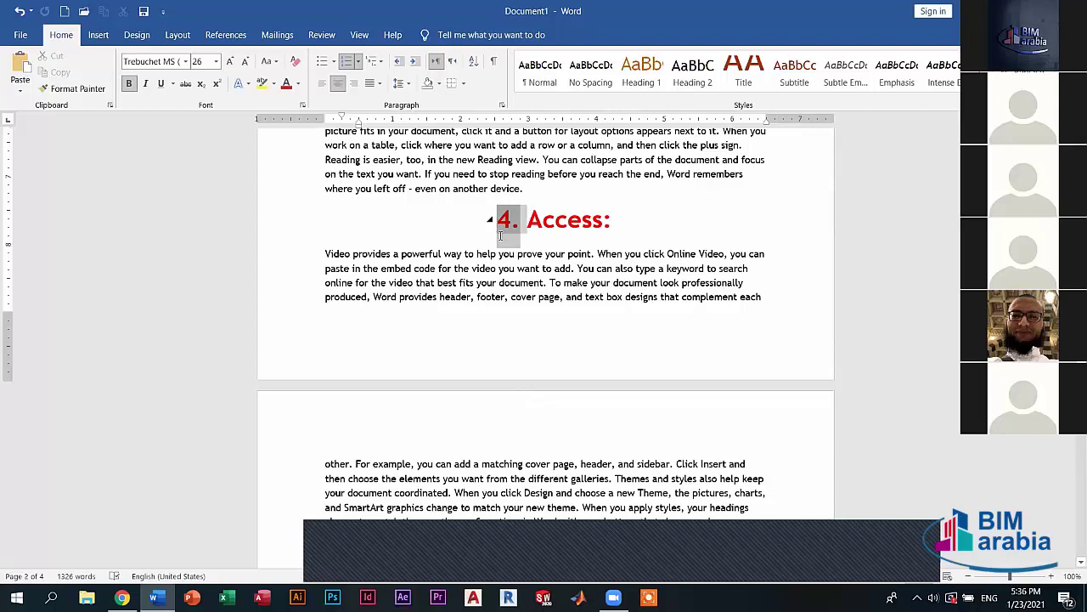
{"action": "key", "text": "alt+h"}
{"action": "key", "text": "f"}
{"action": "key", "text": "p"}
{"action": "scroll", "coordinate": [506, 252], "scroll_direction": "down", "scroll_amount": 1}
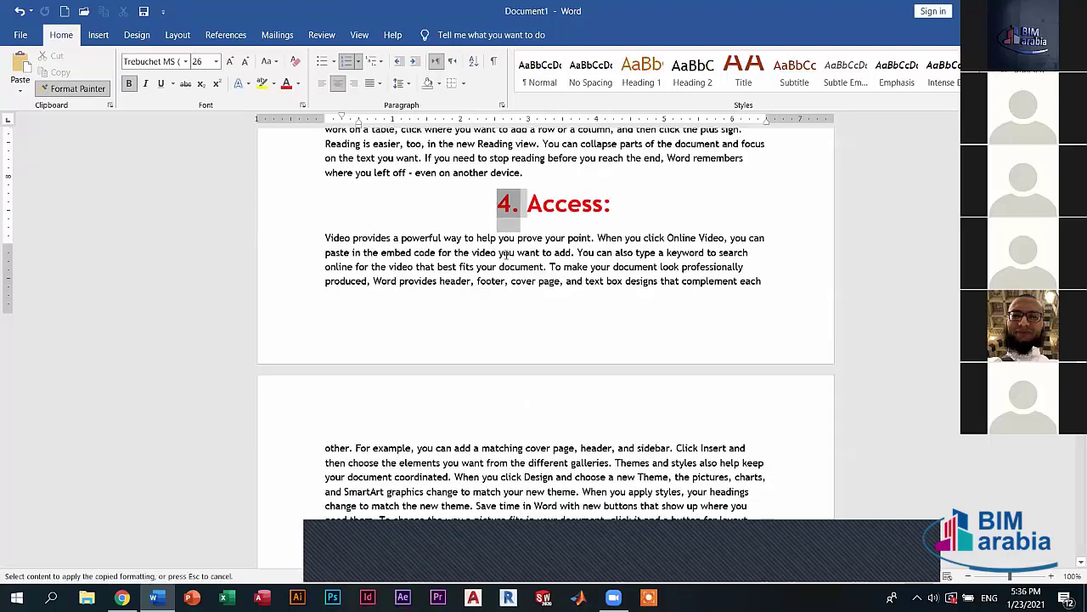
{"action": "left_click", "coordinate": [329, 177]}
{"action": "key", "text": "ctrl+z"}
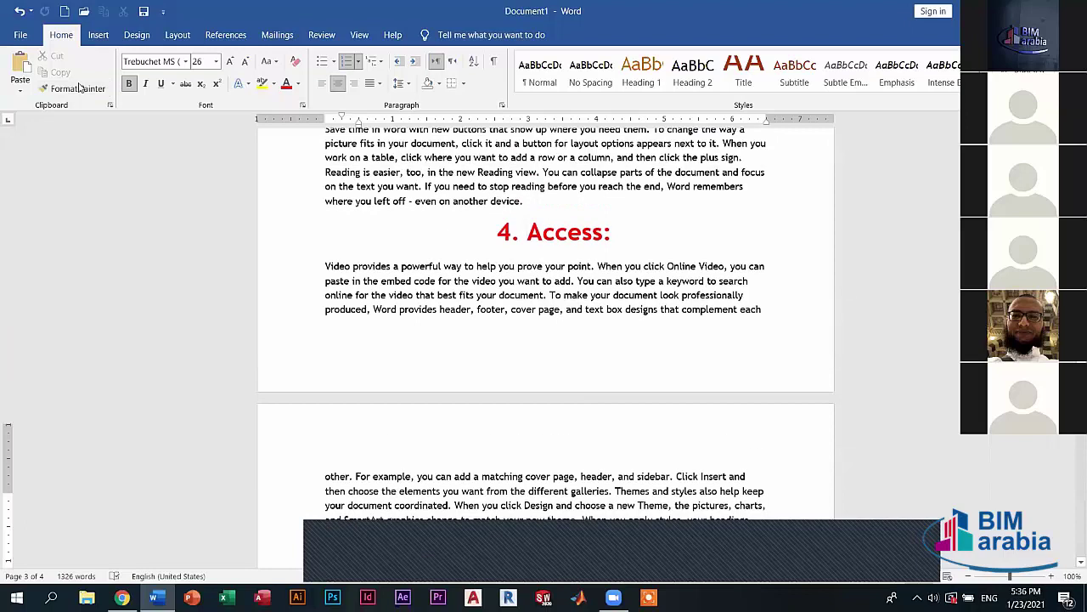
{"action": "left_click", "coordinate": [78, 88]}
{"action": "scroll", "coordinate": [560, 391], "scroll_direction": "down", "scroll_amount": 2}
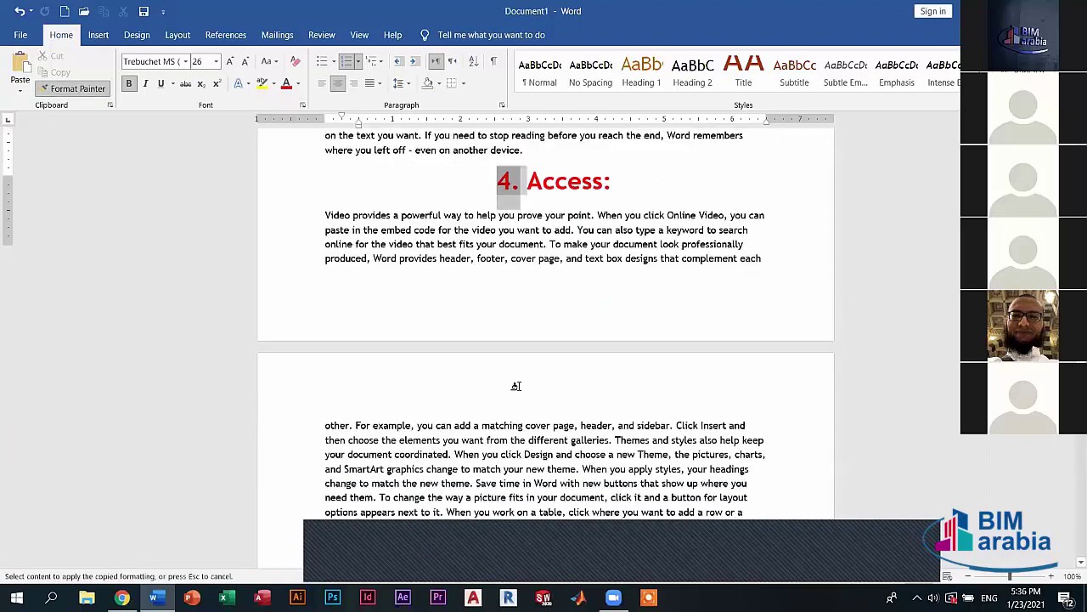
{"action": "scroll", "coordinate": [510, 396], "scroll_direction": "down", "scroll_amount": 3}
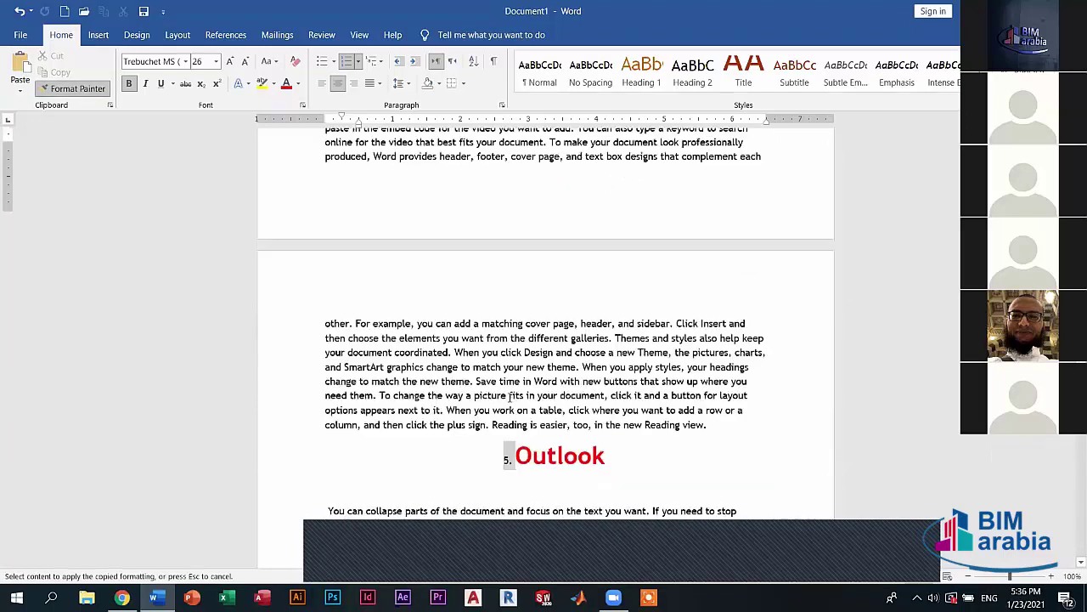
{"action": "scroll", "coordinate": [510, 395], "scroll_direction": "down", "scroll_amount": 1}
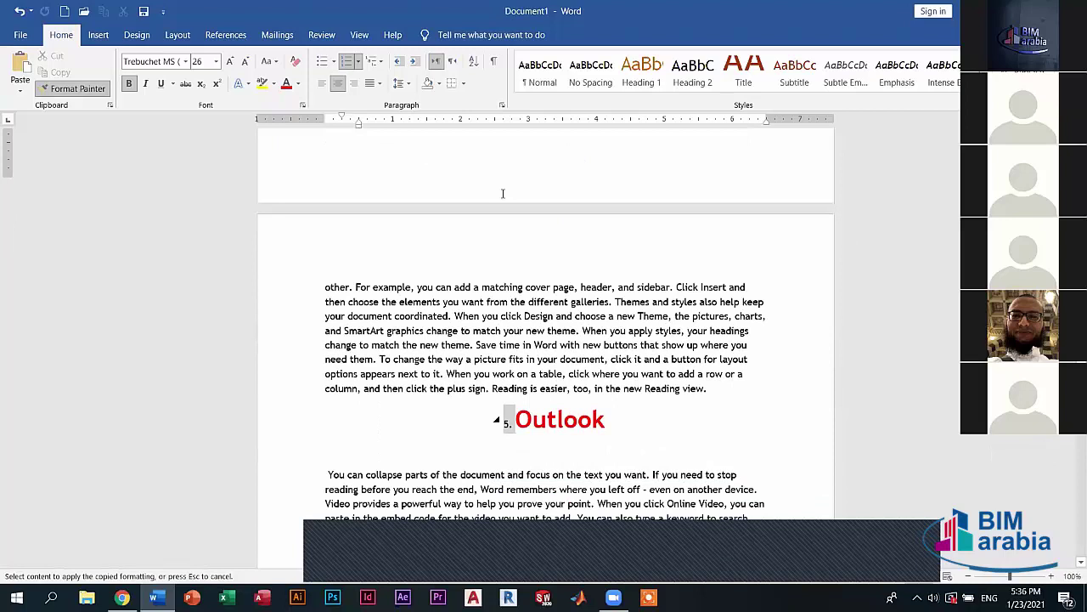
{"action": "scroll", "coordinate": [510, 437], "scroll_direction": "down", "scroll_amount": 1}
{"action": "left_click", "coordinate": [507, 396]}
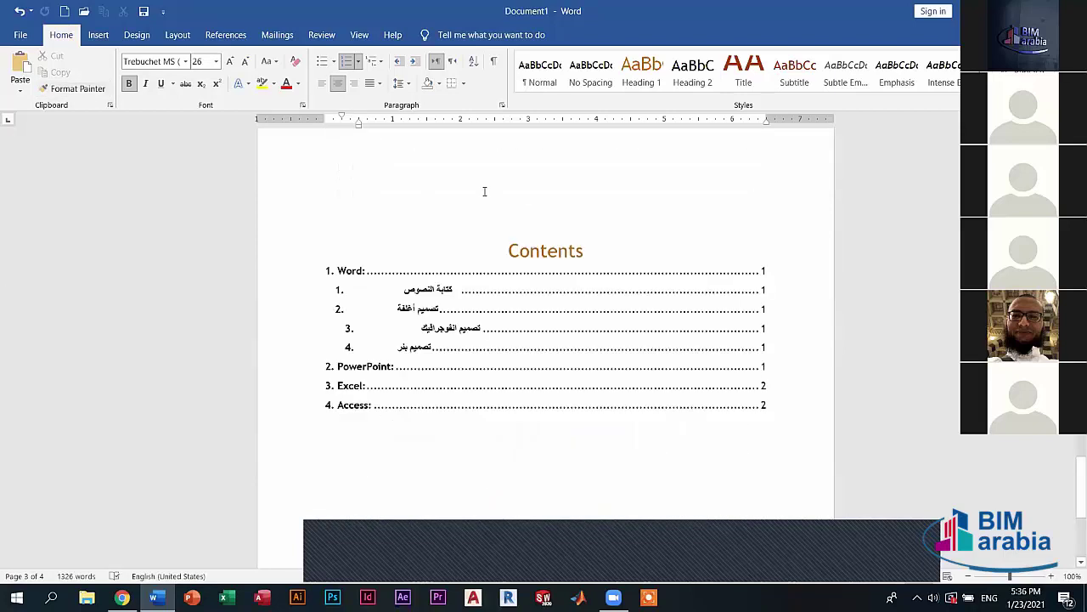
Update the entire Contents table so it lists '5 Outlook' on page 3.
{"action": "left_click", "coordinate": [508, 202]}
{"action": "left_click", "coordinate": [510, 202]}
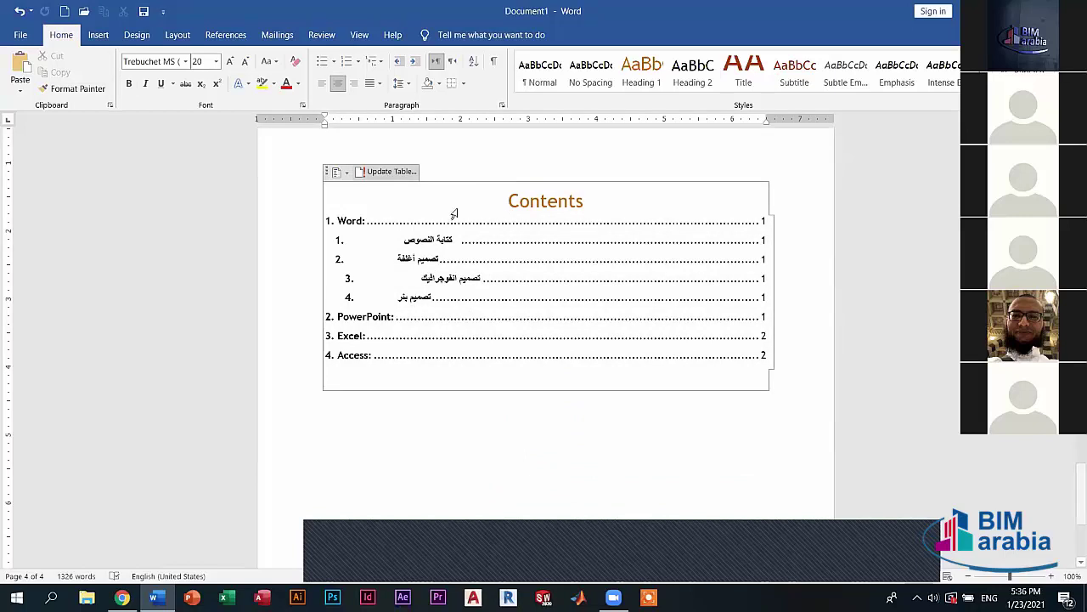
{"action": "left_click", "coordinate": [226, 35]}
{"action": "left_click", "coordinate": [85, 72]}
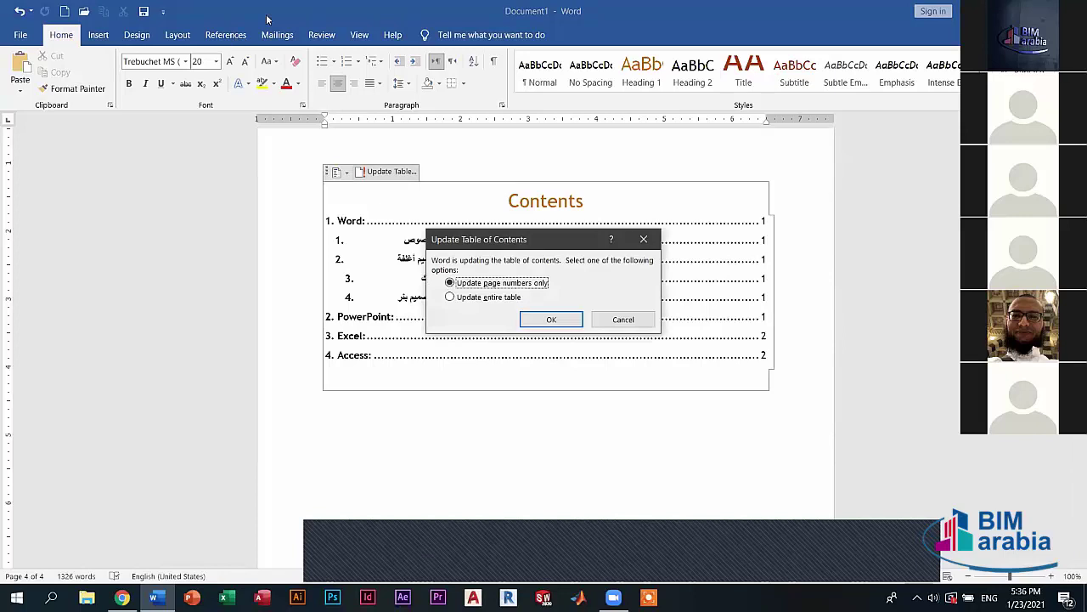
{"action": "key", "text": "Return"}
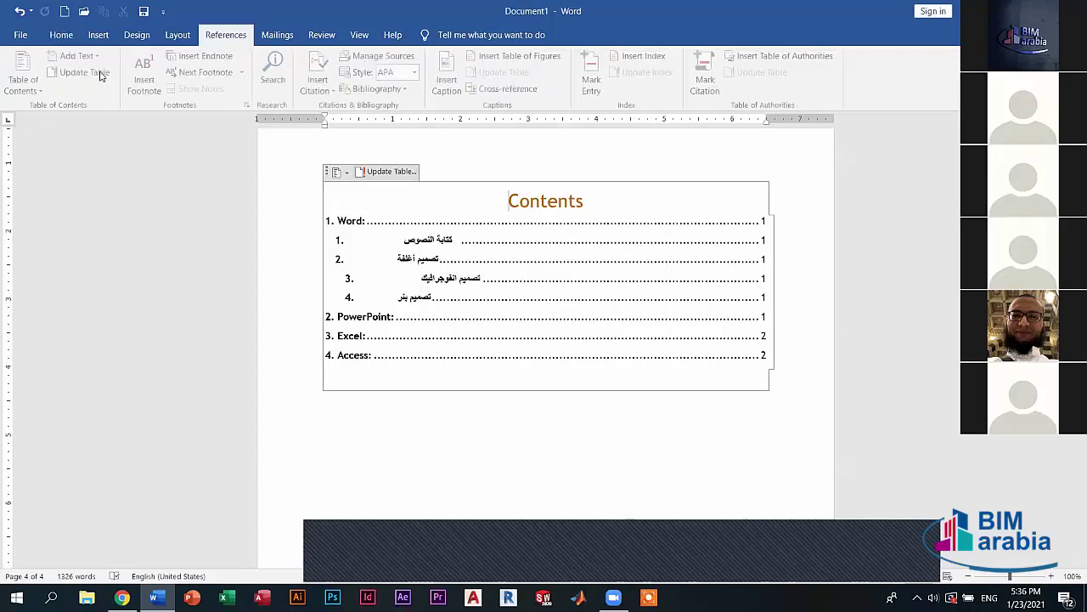
{"action": "left_click", "coordinate": [100, 74]}
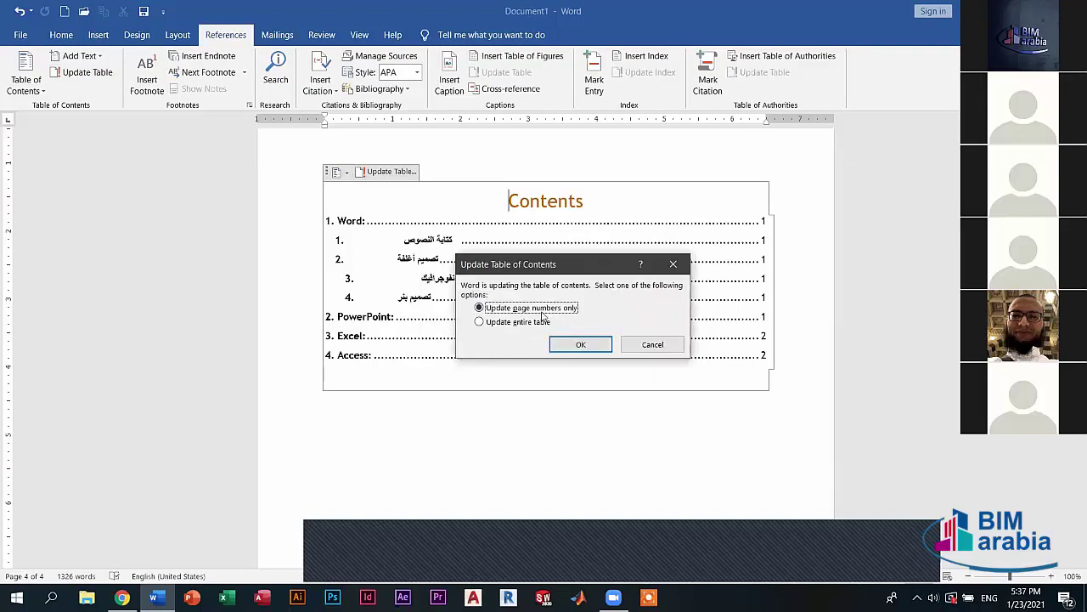
{"action": "left_click", "coordinate": [515, 322]}
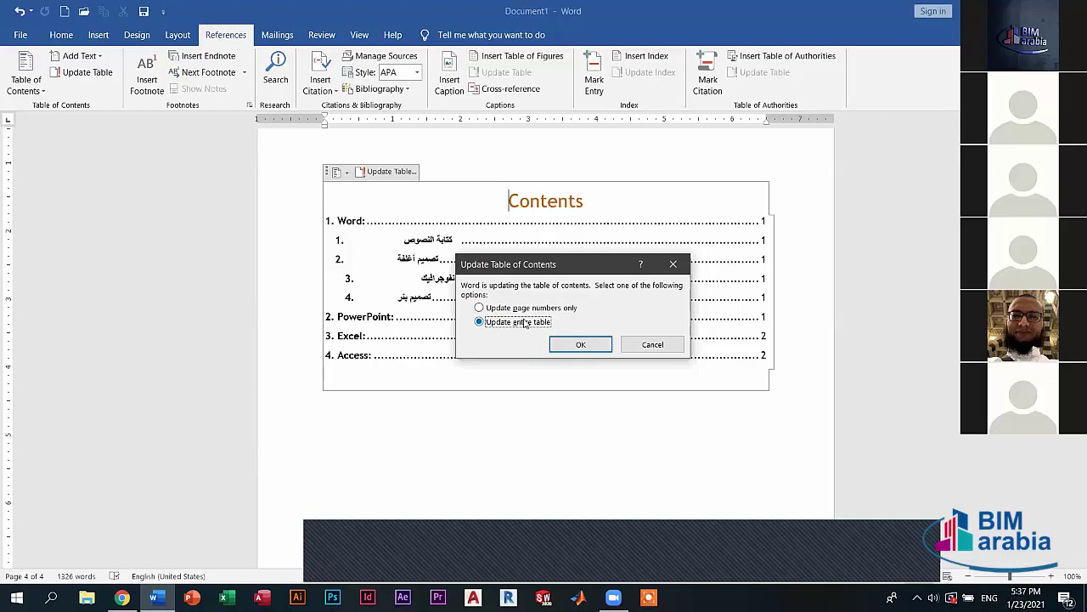
{"action": "left_click", "coordinate": [581, 344]}
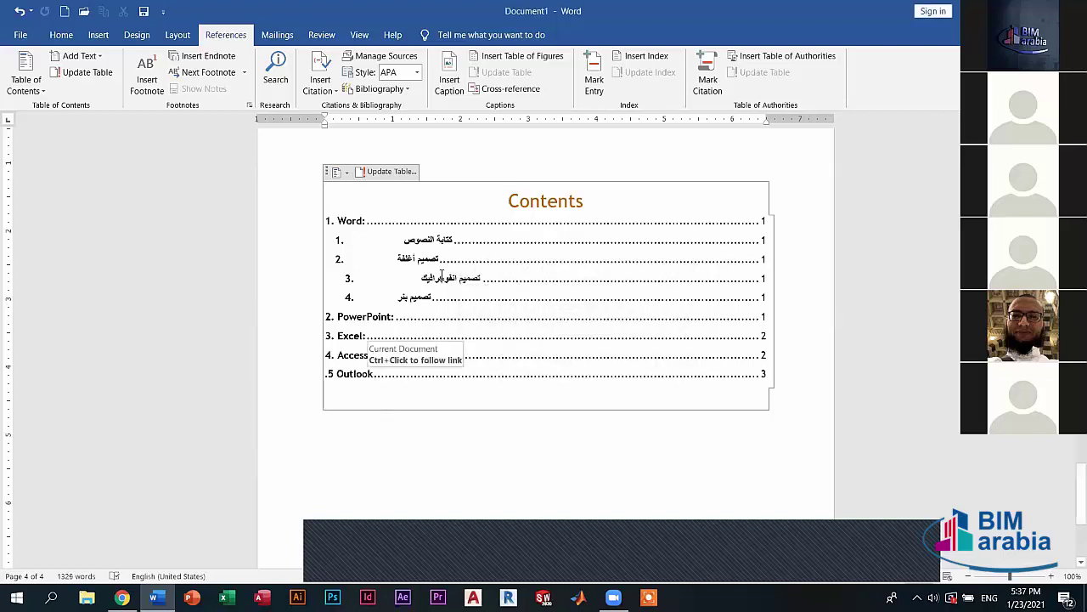
Scroll up to the table of contents and show its level choices.
{"action": "scroll", "coordinate": [595, 217], "scroll_direction": "up", "scroll_amount": 3}
{"action": "scroll", "coordinate": [594, 216], "scroll_direction": "up", "scroll_amount": 3}
{"action": "scroll", "coordinate": [596, 217], "scroll_direction": "up", "scroll_amount": 2}
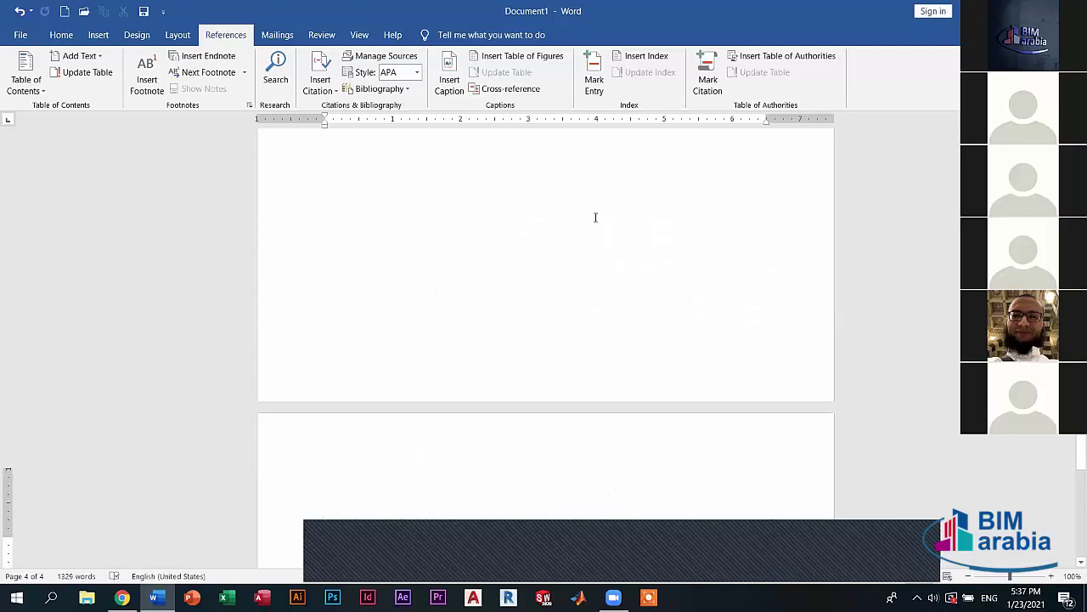
{"action": "scroll", "coordinate": [595, 217], "scroll_direction": "up", "scroll_amount": 3}
{"action": "scroll", "coordinate": [609, 227], "scroll_direction": "up", "scroll_amount": 3}
{"action": "scroll", "coordinate": [609, 228], "scroll_direction": "up", "scroll_amount": 3}
{"action": "scroll", "coordinate": [611, 230], "scroll_direction": "up", "scroll_amount": 1}
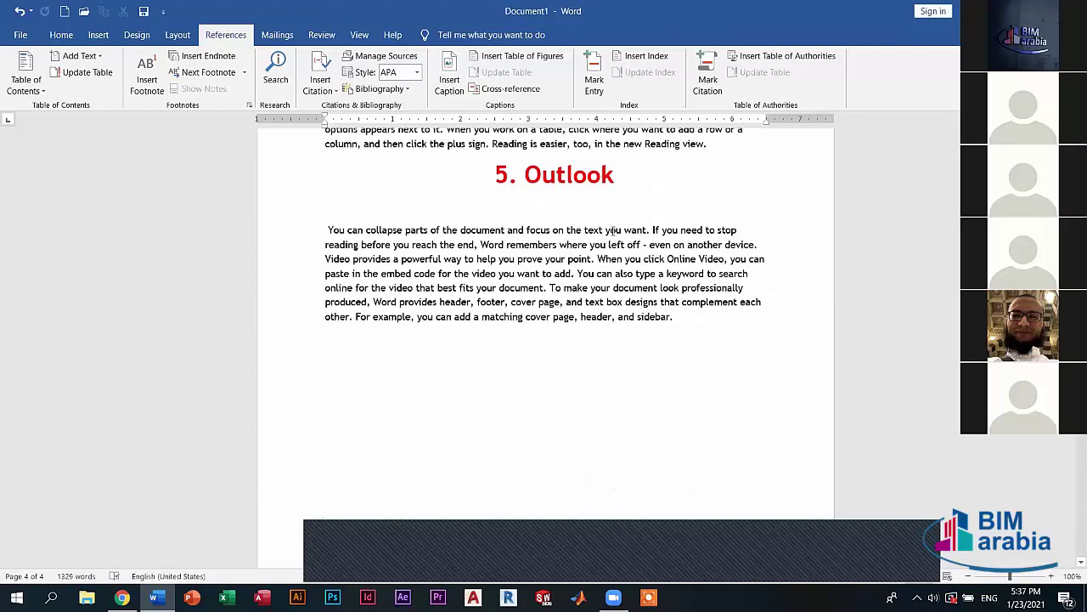
{"action": "scroll", "coordinate": [527, 209], "scroll_direction": "up", "scroll_amount": 1}
{"action": "scroll", "coordinate": [527, 208], "scroll_direction": "up", "scroll_amount": 4}
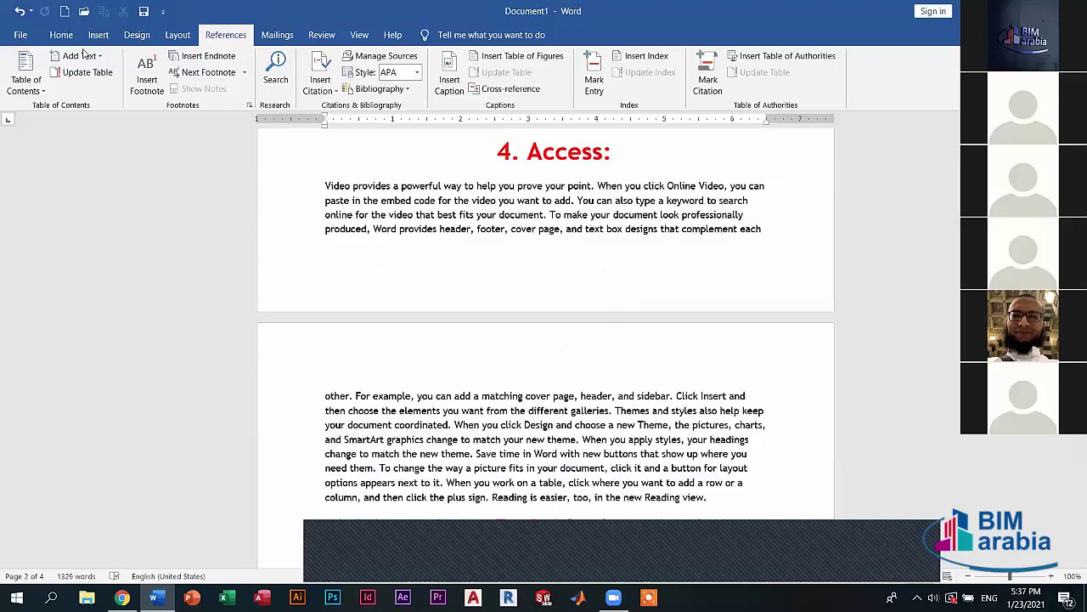
{"action": "left_click", "coordinate": [79, 55]}
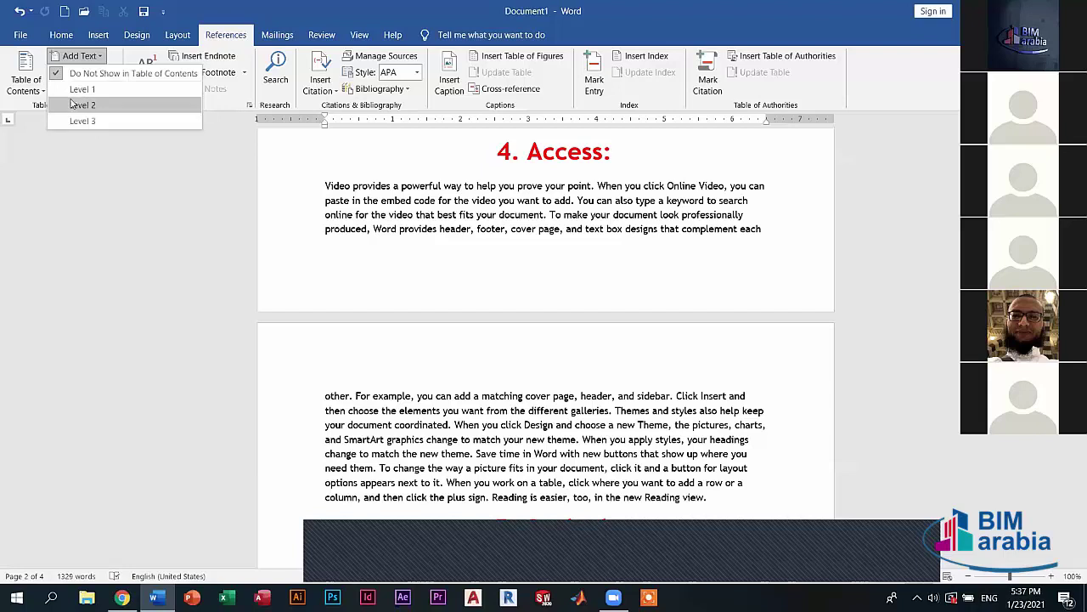
Review the Contents table listing Word, PowerPoint, Excel, Access and Outlook with page numbers.
{"action": "left_click", "coordinate": [61, 35]}
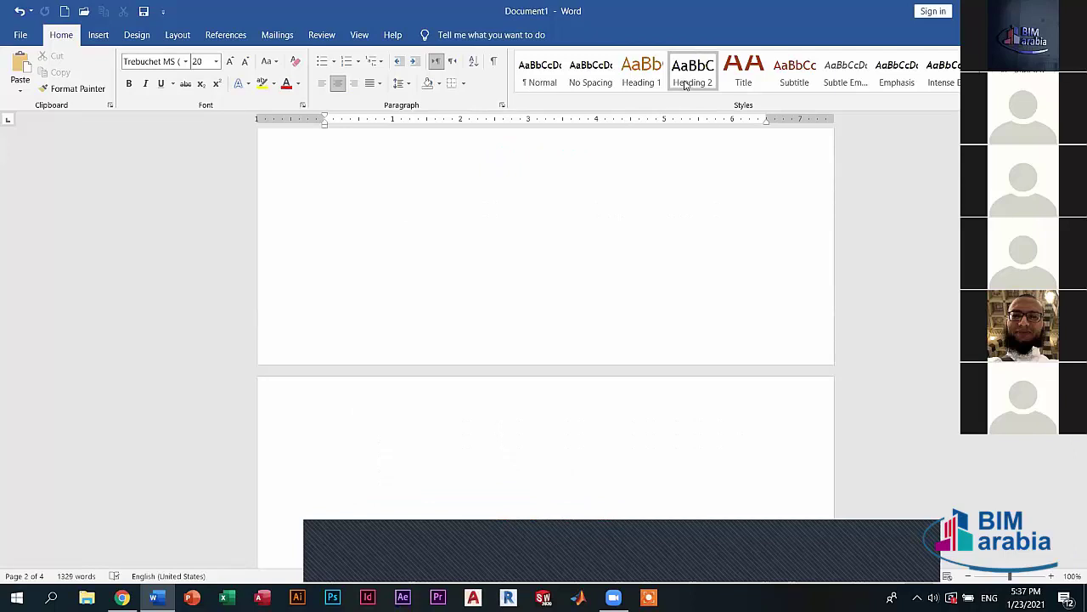
{"action": "left_click", "coordinate": [225, 34]}
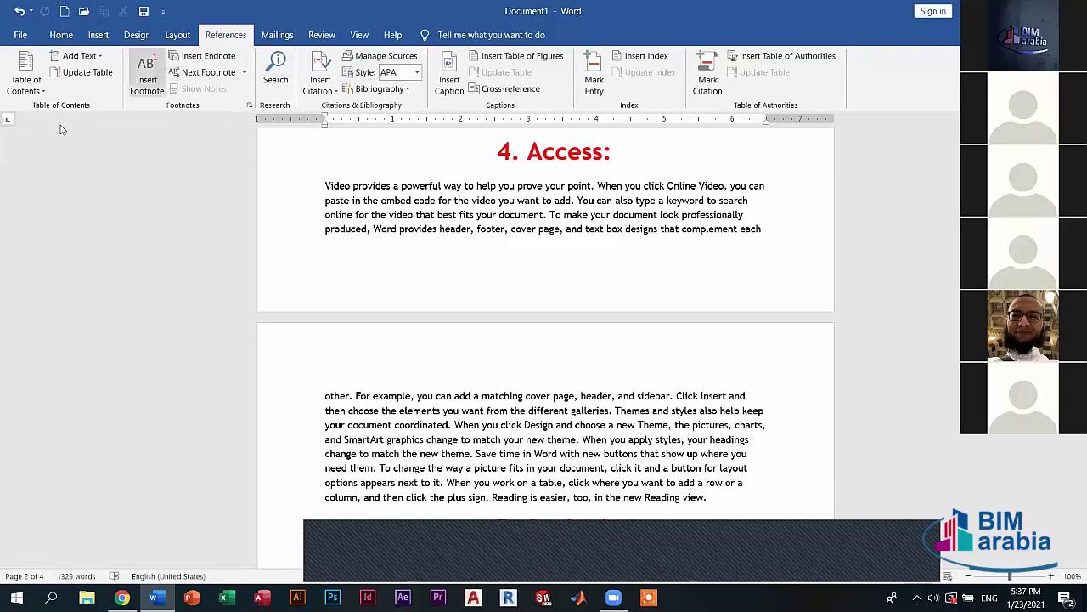
{"action": "scroll", "coordinate": [589, 375], "scroll_direction": "down", "scroll_amount": 2}
{"action": "scroll", "coordinate": [589, 376], "scroll_direction": "down", "scroll_amount": 2}
{"action": "scroll", "coordinate": [589, 375], "scroll_direction": "down", "scroll_amount": 3}
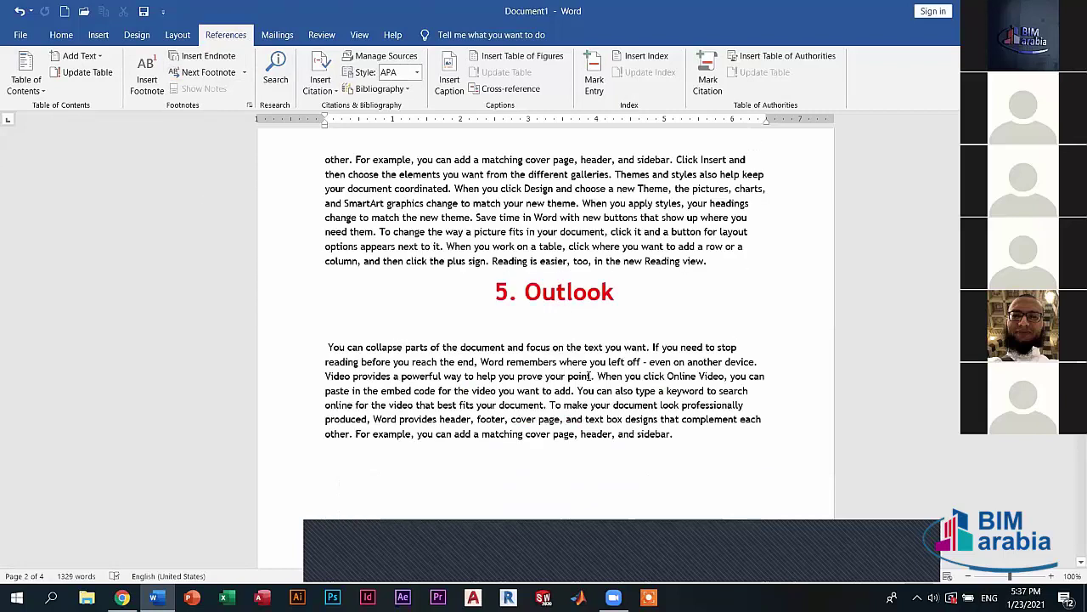
{"action": "scroll", "coordinate": [586, 370], "scroll_direction": "up", "scroll_amount": 5}
{"action": "scroll", "coordinate": [580, 361], "scroll_direction": "up", "scroll_amount": 5}
{"action": "scroll", "coordinate": [561, 373], "scroll_direction": "up", "scroll_amount": 2}
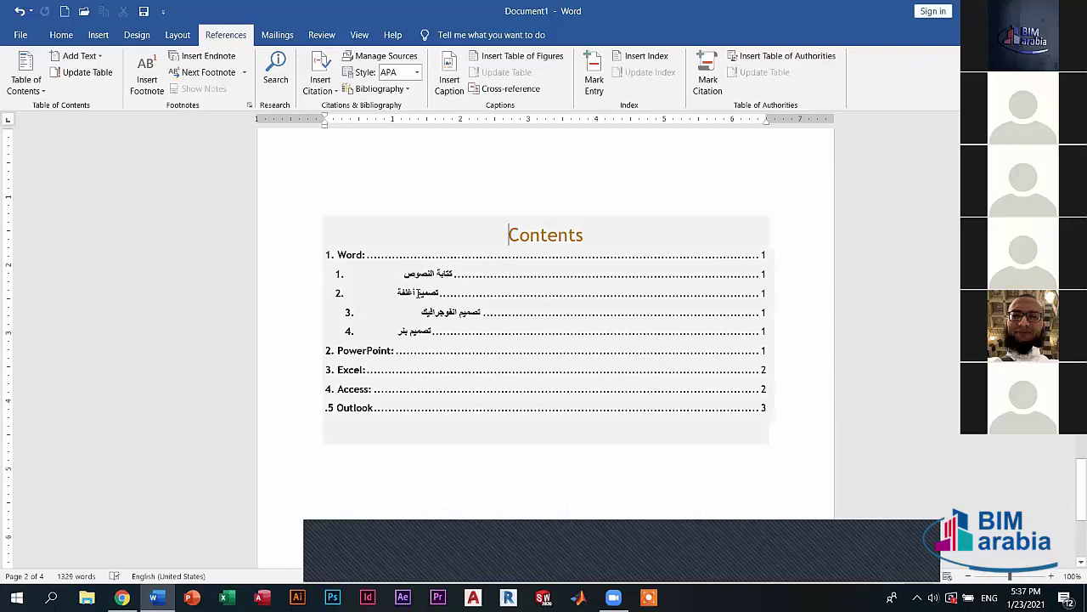
{"action": "left_click", "coordinate": [26, 80]}
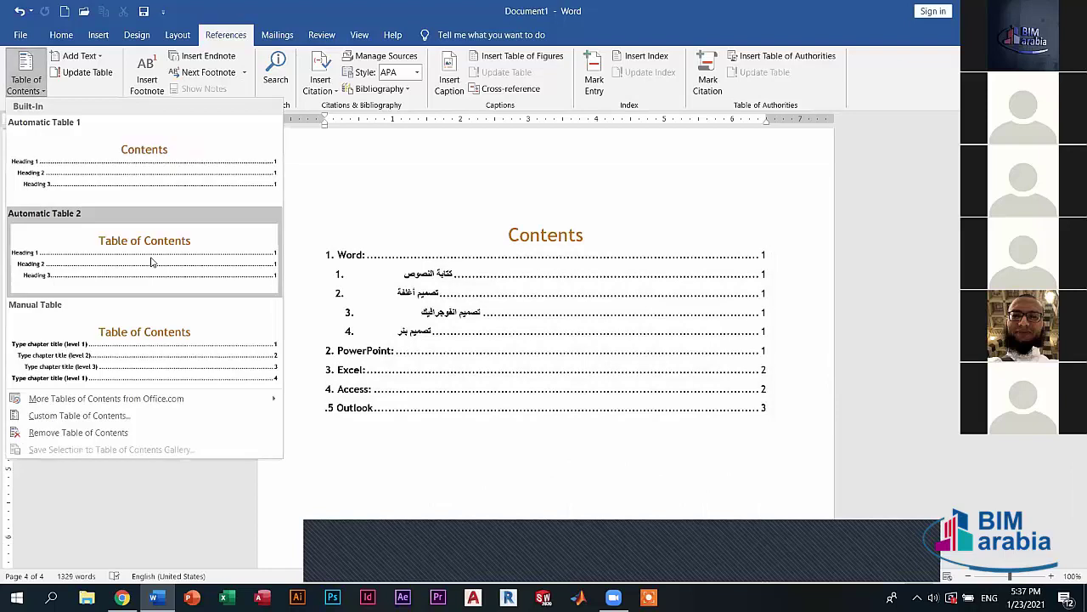
{"action": "left_click", "coordinate": [152, 262]}
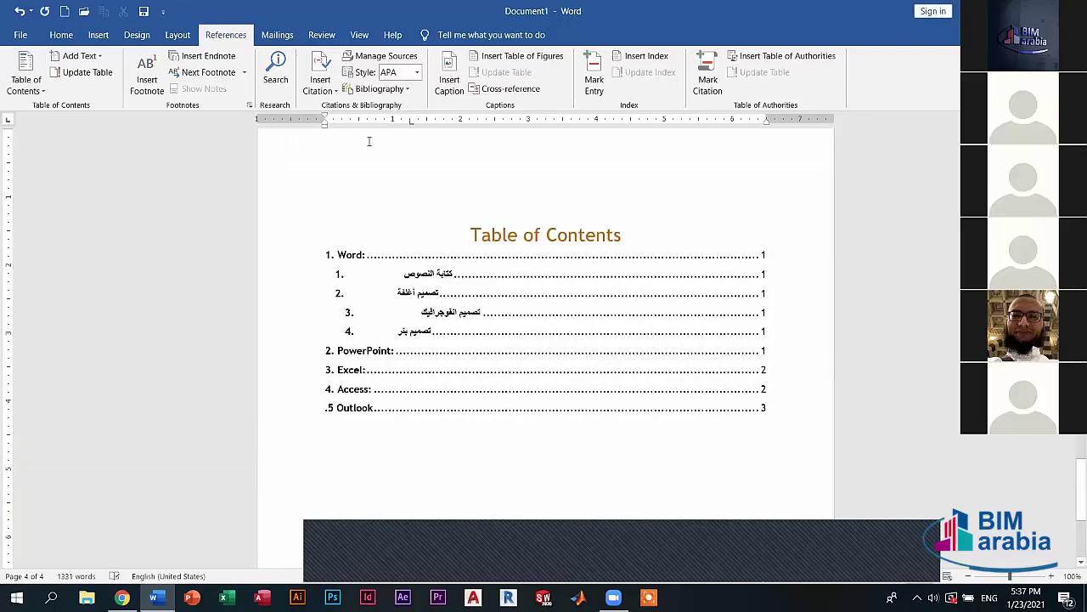
{"action": "left_click", "coordinate": [471, 235]}
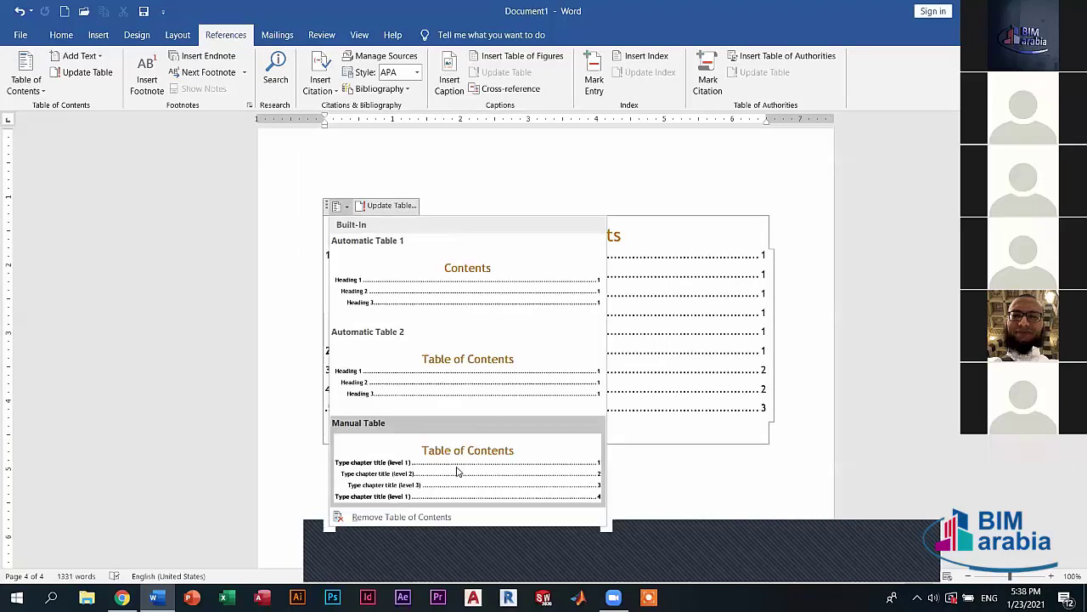
{"action": "left_click", "coordinate": [467, 450]}
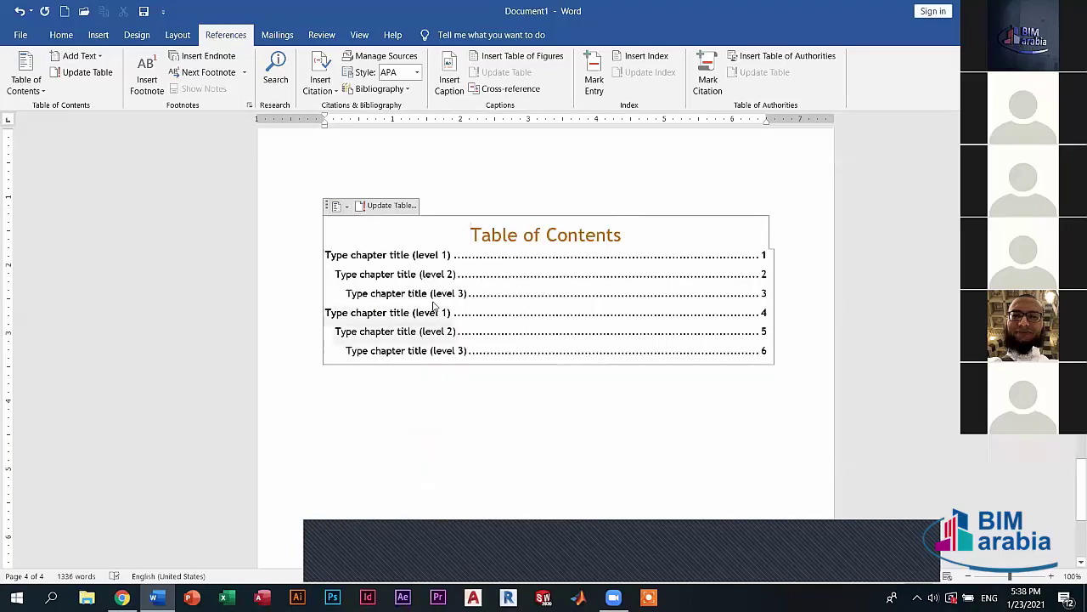
{"action": "left_click", "coordinate": [350, 209]}
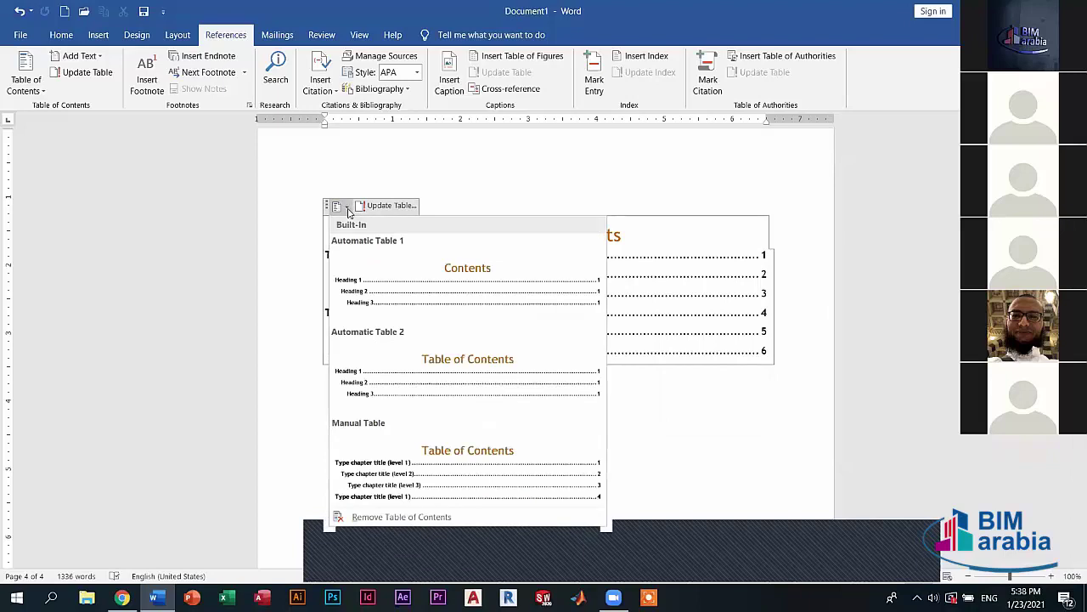
{"action": "left_click", "coordinate": [339, 208]}
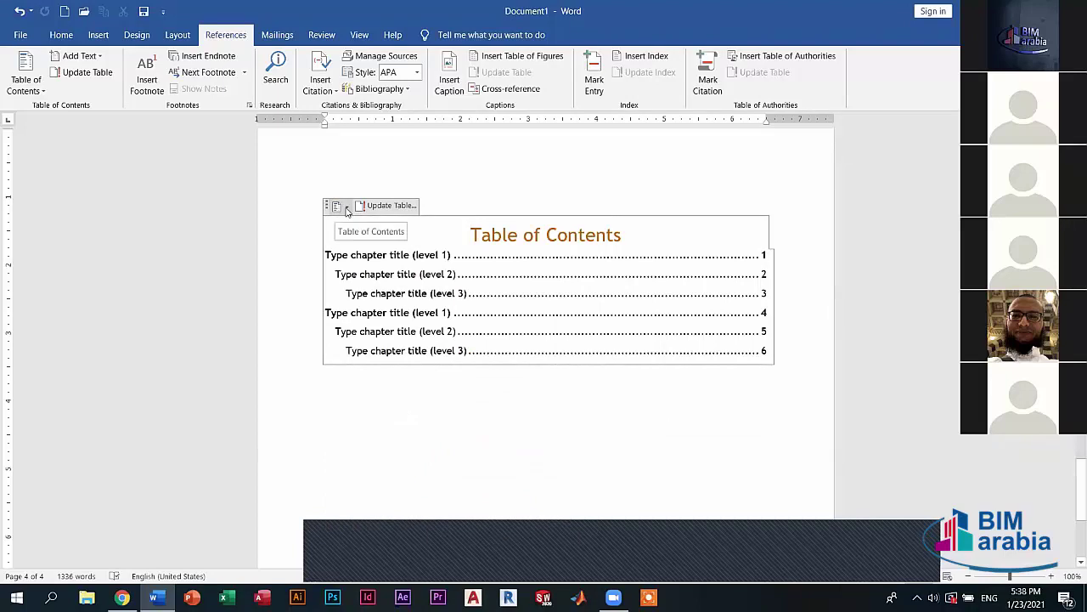
{"action": "left_click", "coordinate": [347, 209]}
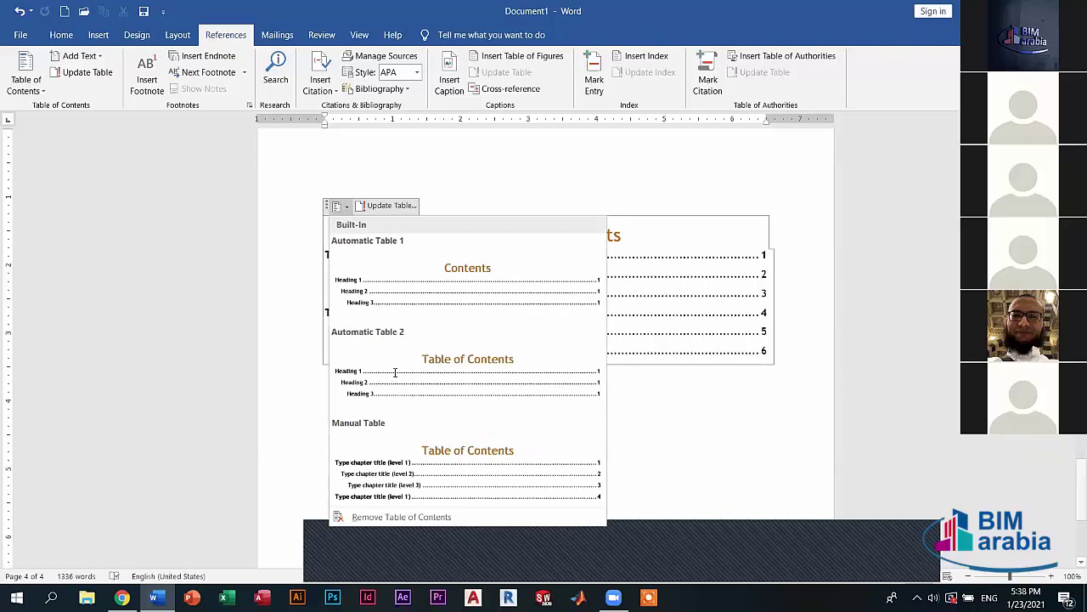
{"action": "left_click", "coordinate": [392, 372]}
{"action": "left_click", "coordinate": [347, 209]}
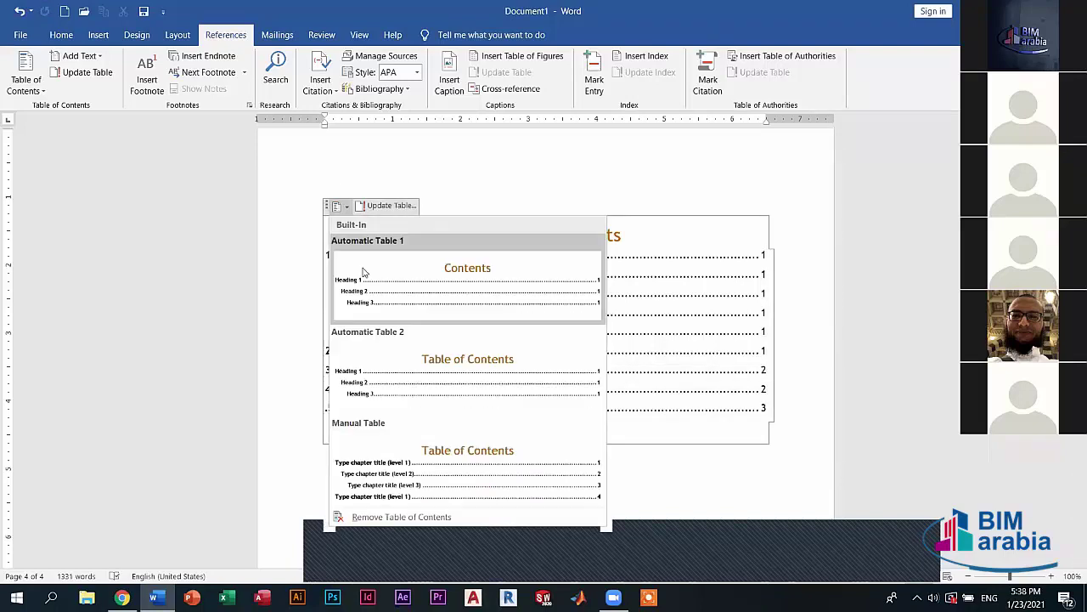
{"action": "left_click", "coordinate": [364, 271]}
{"action": "left_click", "coordinate": [346, 207]}
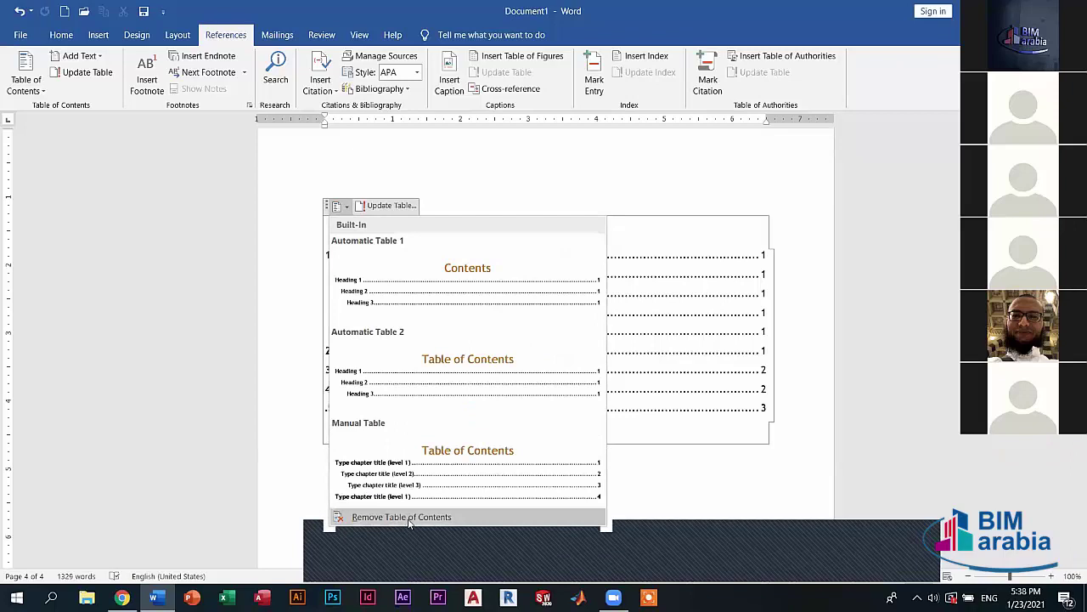
{"action": "left_click", "coordinate": [399, 280]}
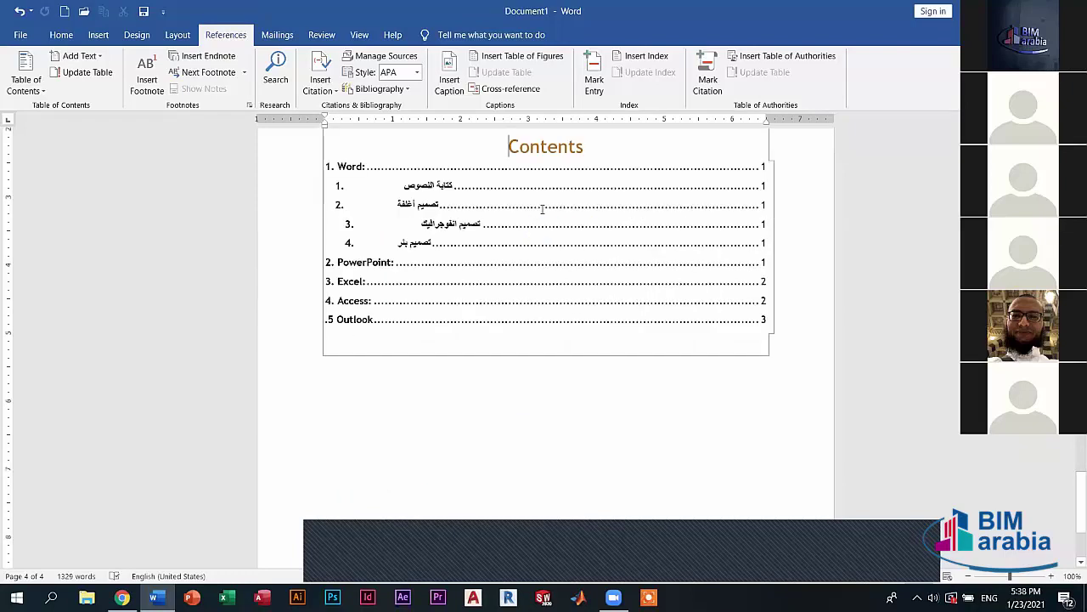
{"action": "scroll", "coordinate": [541, 209], "scroll_direction": "down", "scroll_amount": 5}
Scroll up to page 1, reaching the body paragraph beneath the Word headings.
{"action": "scroll", "coordinate": [563, 170], "scroll_direction": "up", "scroll_amount": 4}
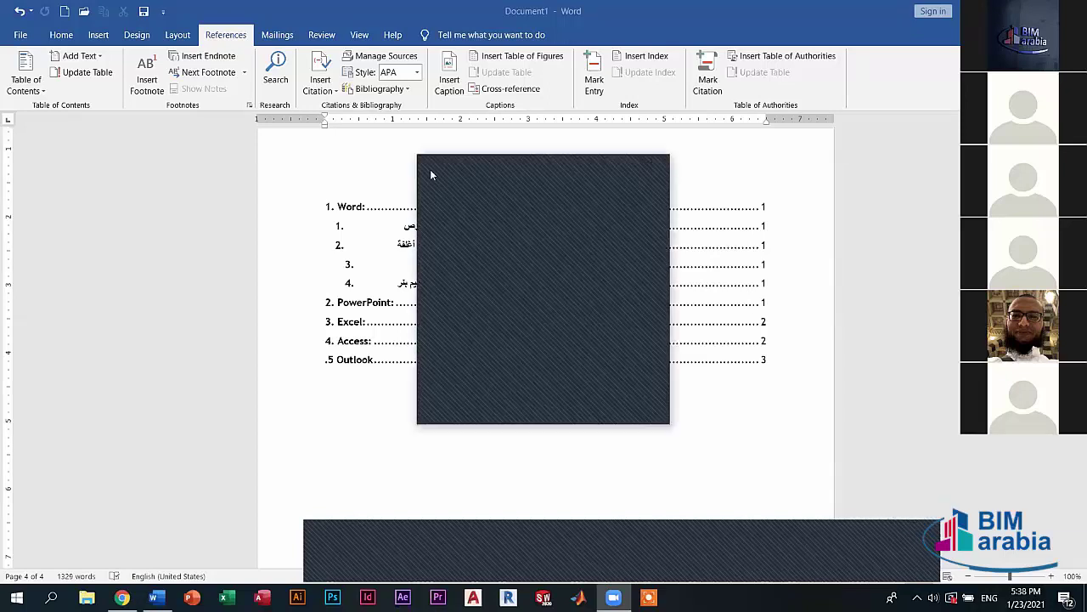
{"action": "scroll", "coordinate": [475, 185], "scroll_direction": "up", "scroll_amount": 1}
{"action": "scroll", "coordinate": [597, 213], "scroll_direction": "up", "scroll_amount": 3}
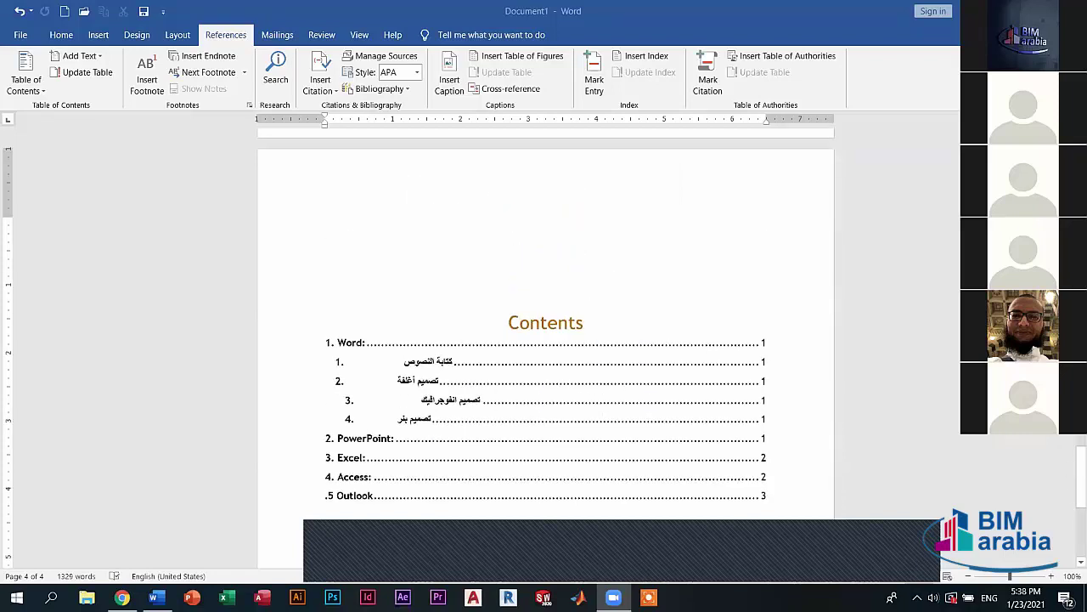
{"action": "left_click_drag", "start_coordinate": [1081, 459], "coordinate": [1080, 472]}
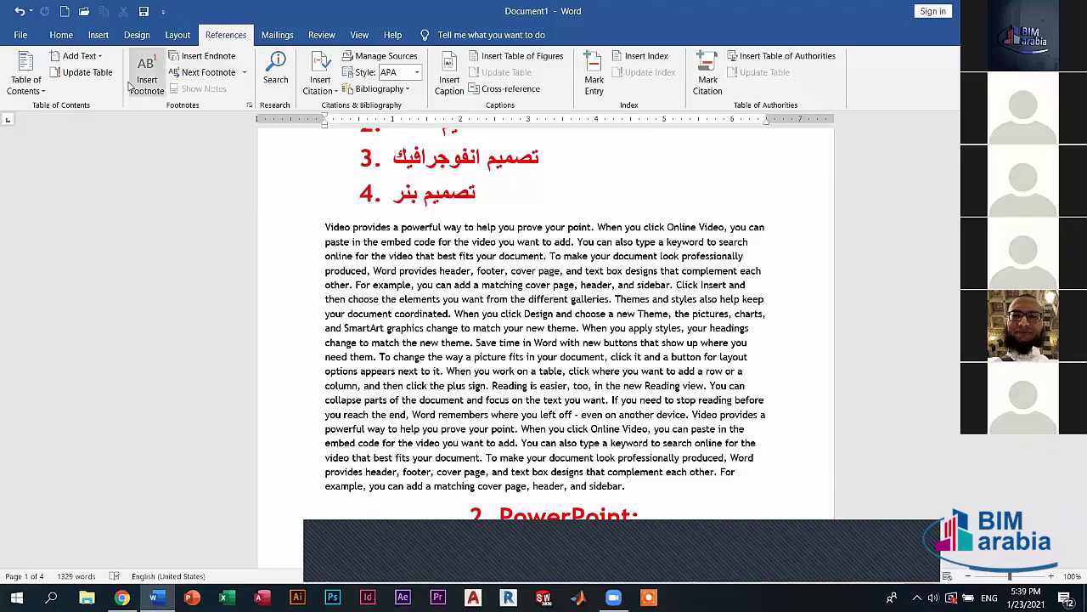
Add footnote 1 after 'cover page' with the Arabic note 'هي عبارة عن علاف اللكتاب'.
{"action": "left_click", "coordinate": [578, 284]}
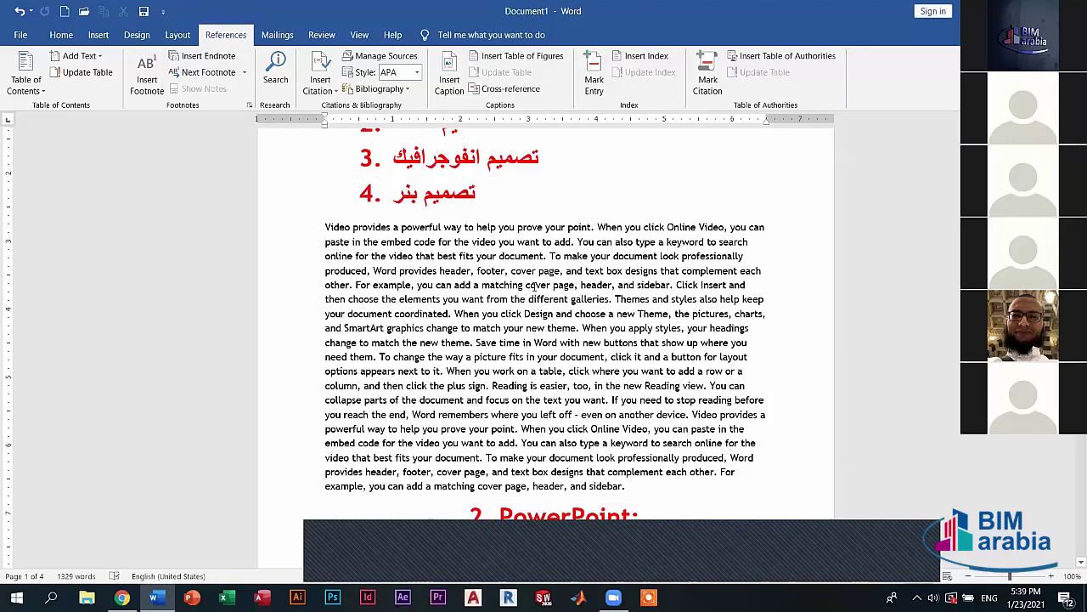
{"action": "left_click_drag", "start_coordinate": [526, 286], "coordinate": [574, 287]}
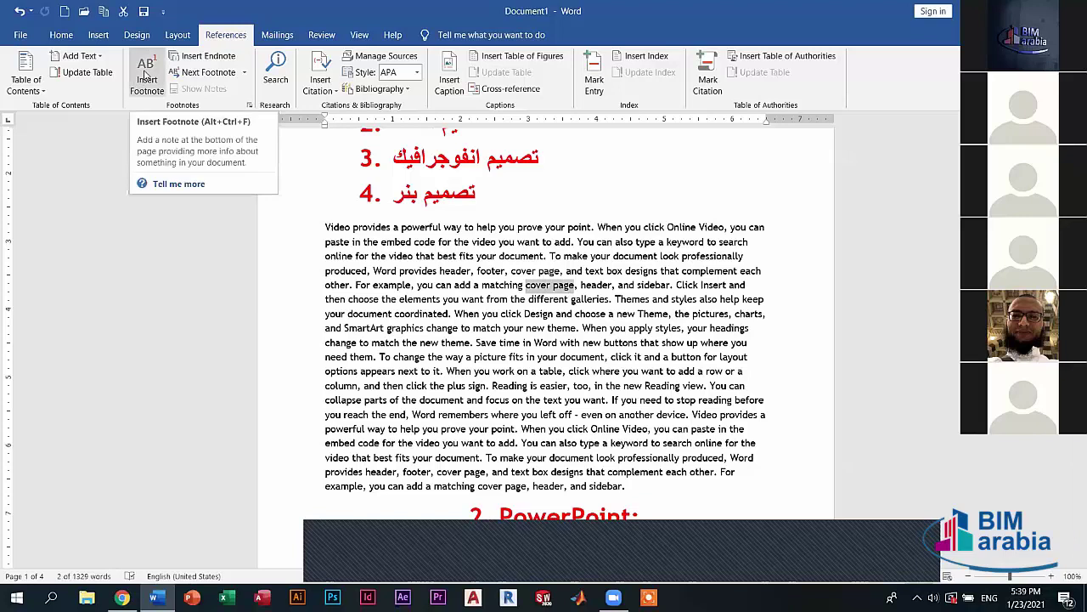
{"action": "left_click", "coordinate": [146, 75]}
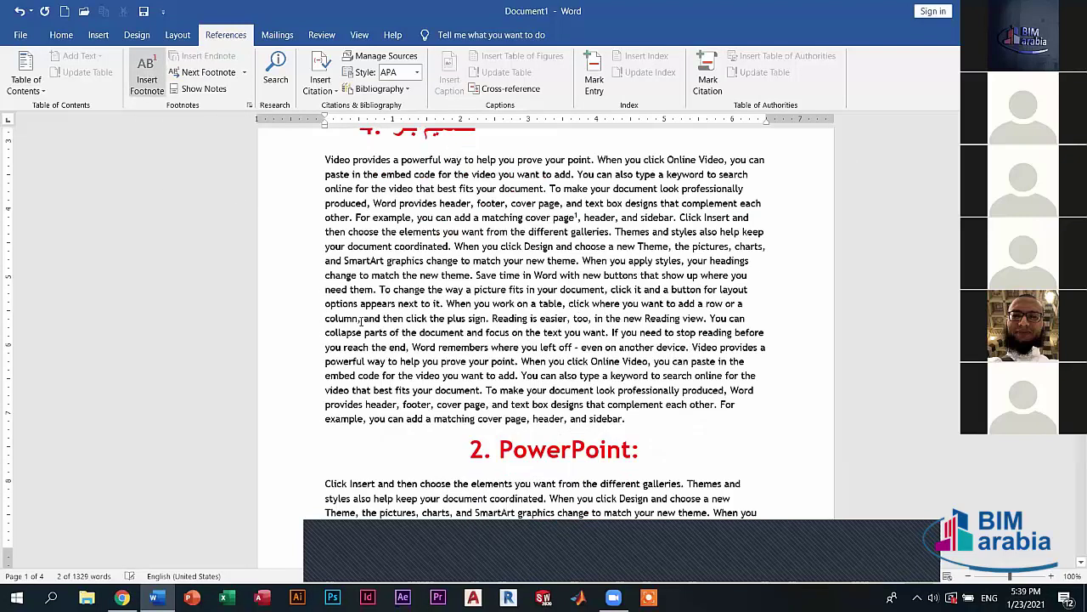
{"action": "scroll", "coordinate": [376, 543], "scroll_direction": "down", "scroll_amount": 1}
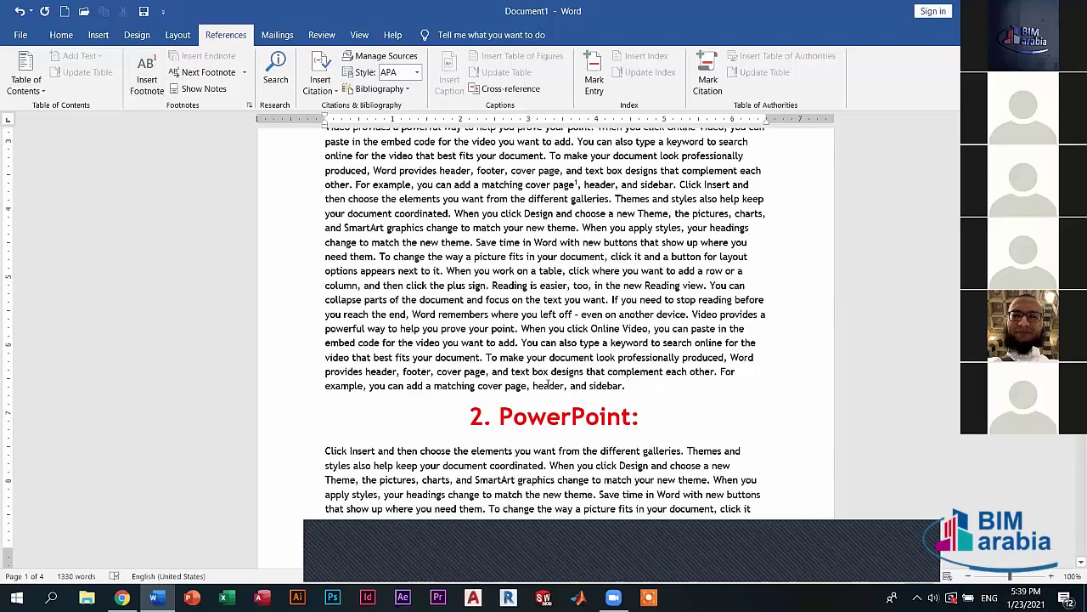
{"action": "scroll", "coordinate": [592, 336], "scroll_direction": "down", "scroll_amount": 2}
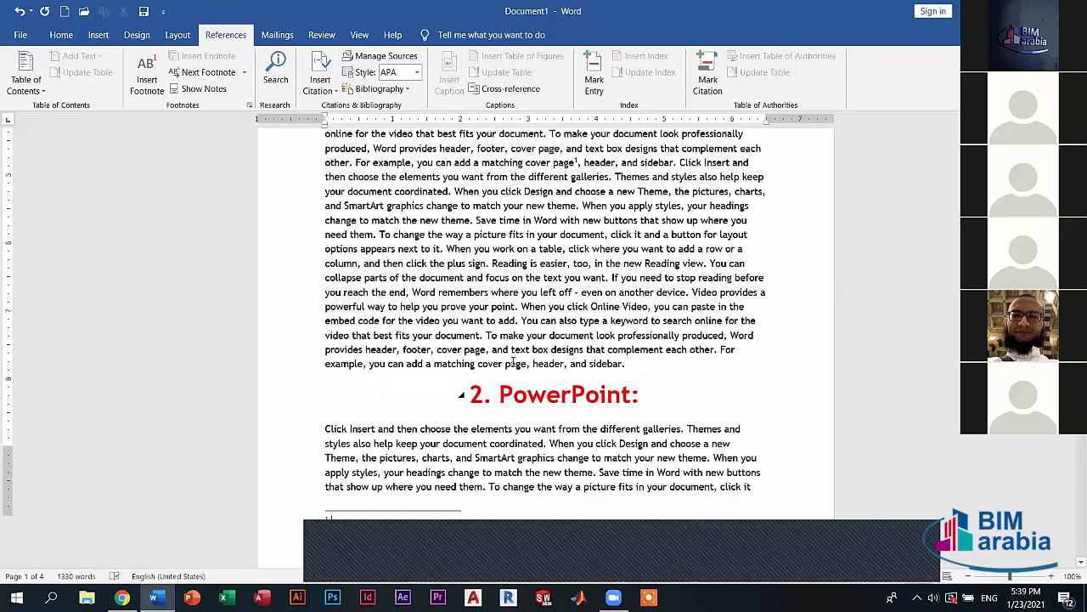
{"action": "scroll", "coordinate": [545, 323], "scroll_direction": "down", "scroll_amount": 3}
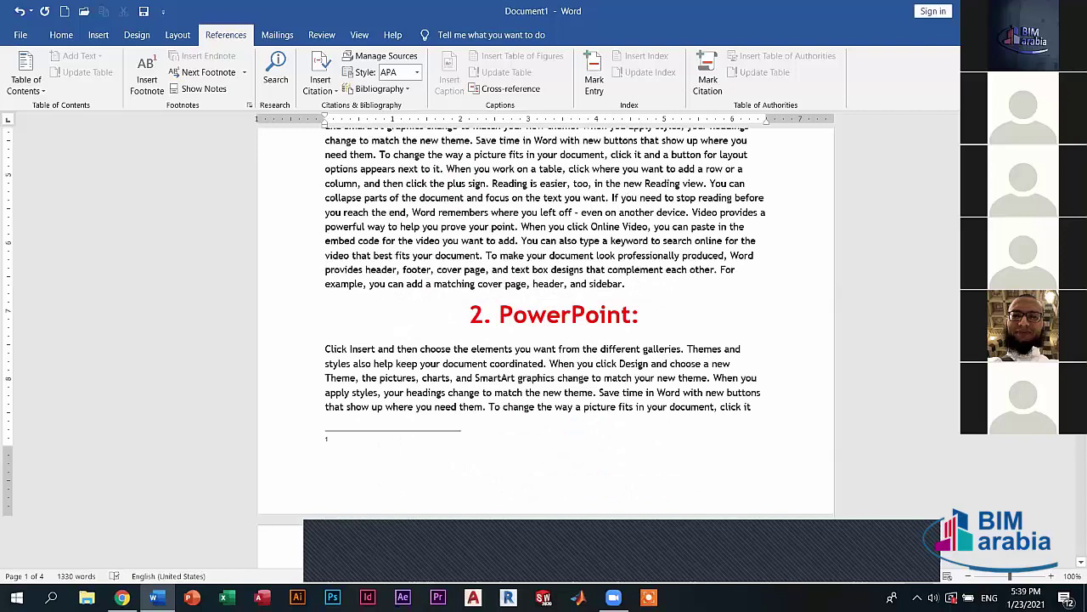
{"action": "key", "text": "alt+shift"}
{"action": "type", "text": "هي عبارة عن"}
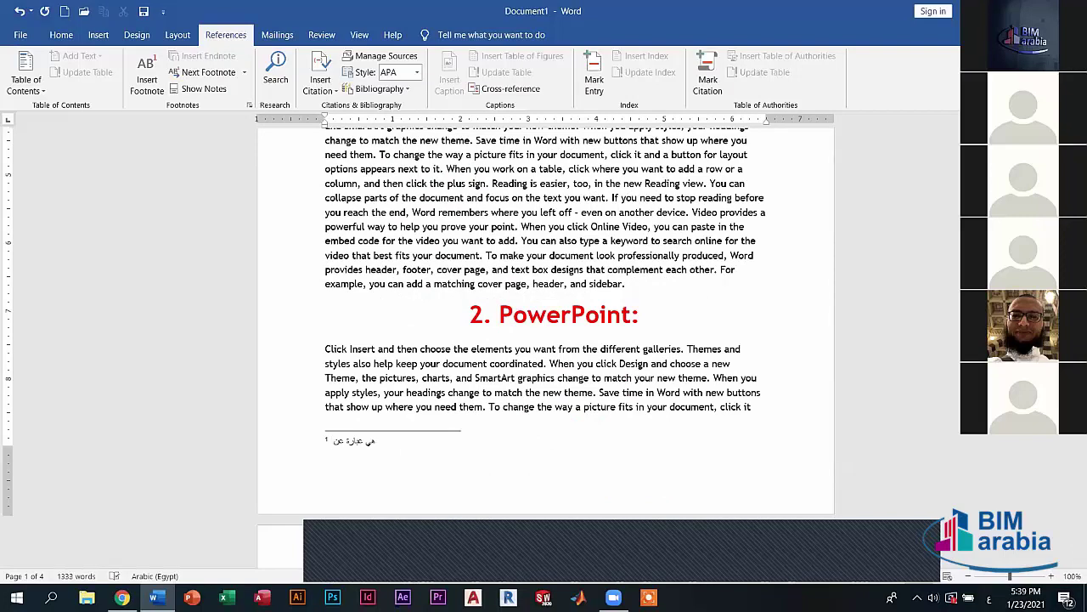
{"action": "type", "text": " ع"}
{"action": "type", "text": "لاف ا"}
{"action": "type", "text": "للكتاب"}
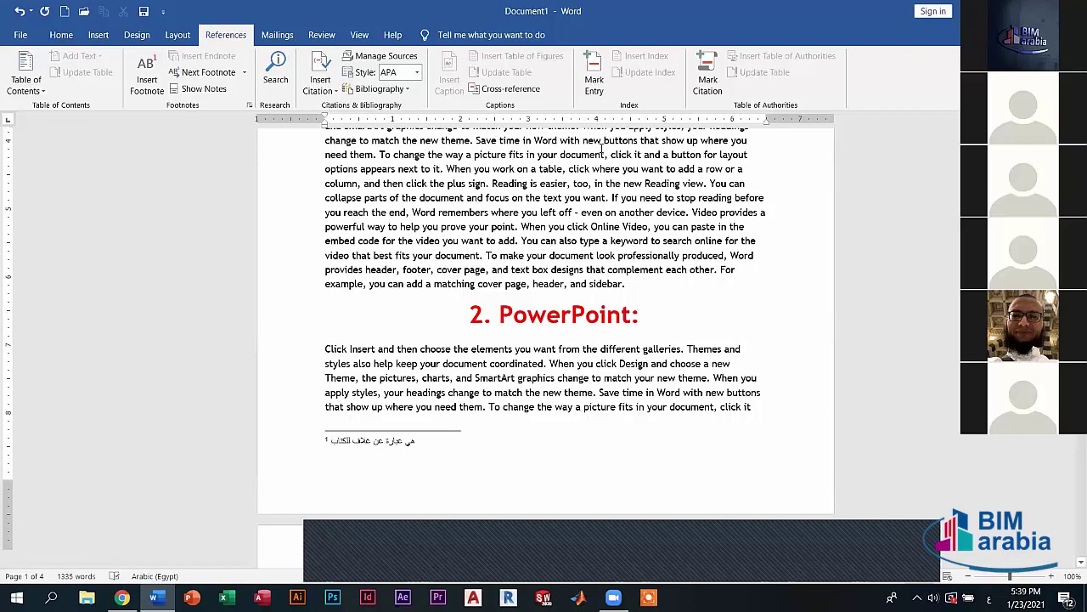
{"action": "scroll", "coordinate": [561, 223], "scroll_direction": "up", "scroll_amount": 1}
{"action": "scroll", "coordinate": [559, 223], "scroll_direction": "up", "scroll_amount": 1}
{"action": "scroll", "coordinate": [583, 228], "scroll_direction": "up", "scroll_amount": 1}
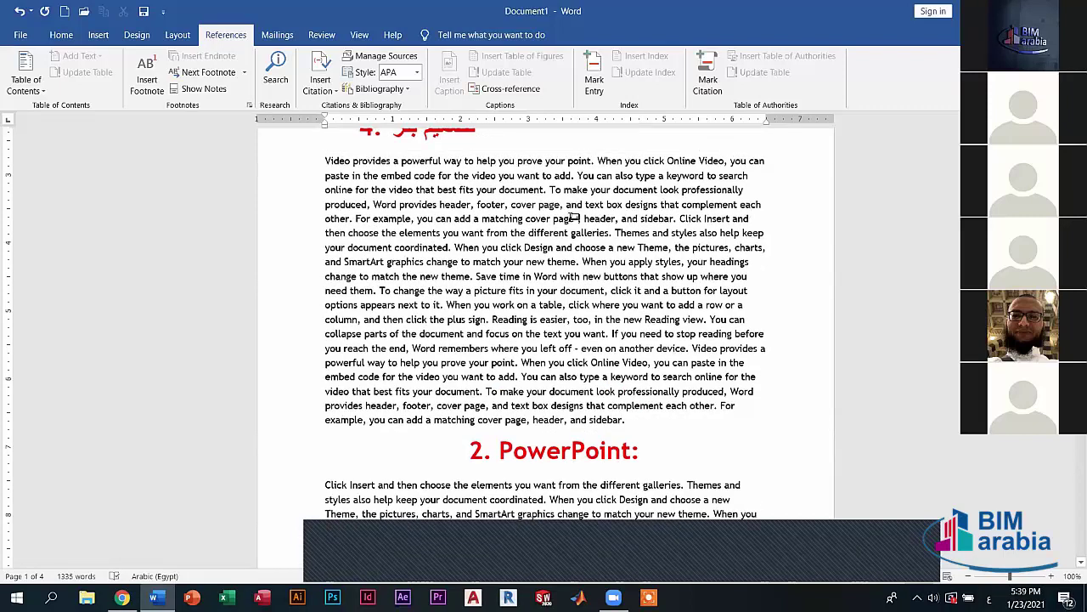
Add footnote 2 after the word 'Word' with the note text 'Word'.
{"action": "left_click", "coordinate": [569, 246]}
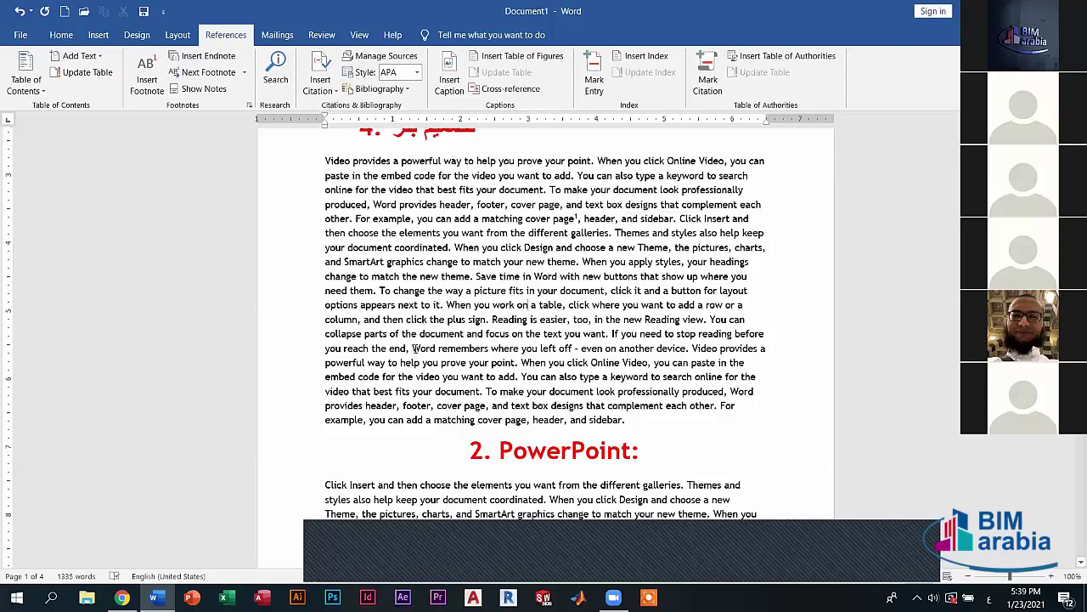
{"action": "double_click", "coordinate": [439, 354]}
{"action": "left_click", "coordinate": [147, 77]}
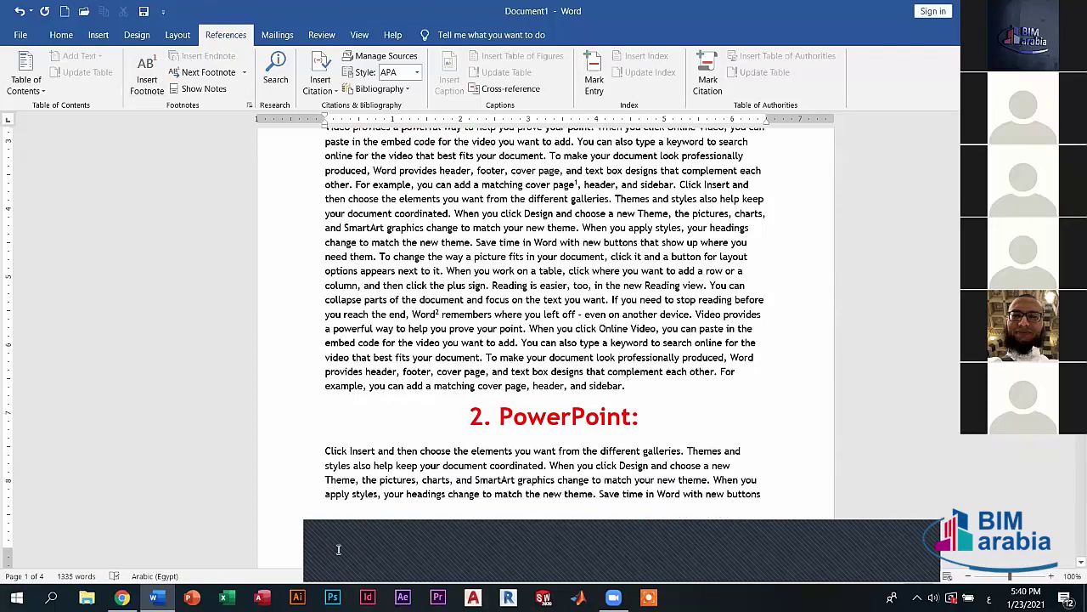
{"action": "type", "text": "Word"}
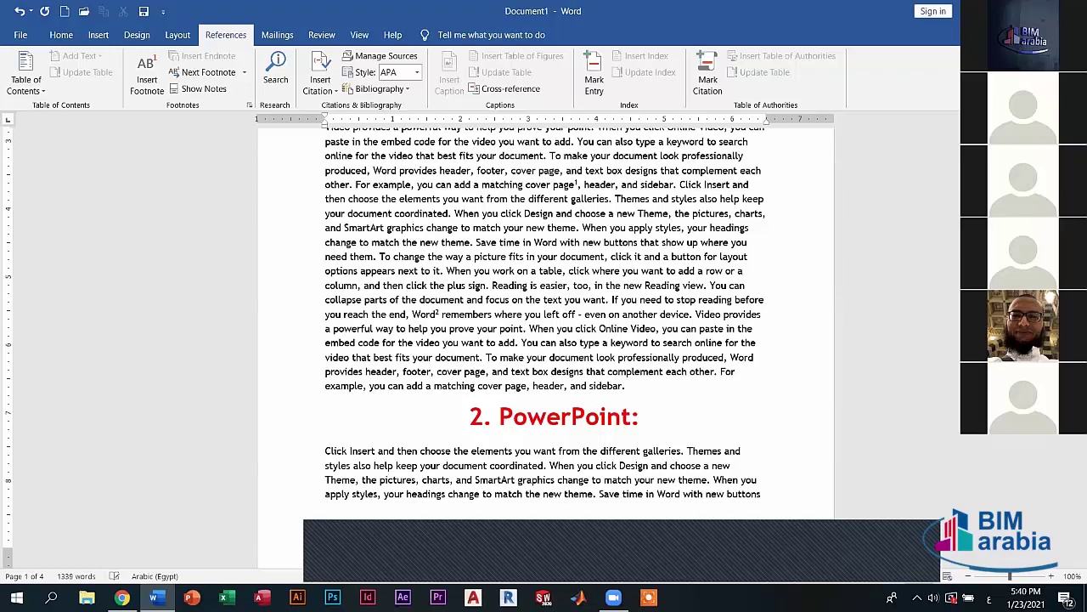
Add footnote 3 after 'text box', pasting in its note text.
{"action": "scroll", "coordinate": [528, 417], "scroll_direction": "up", "scroll_amount": 2}
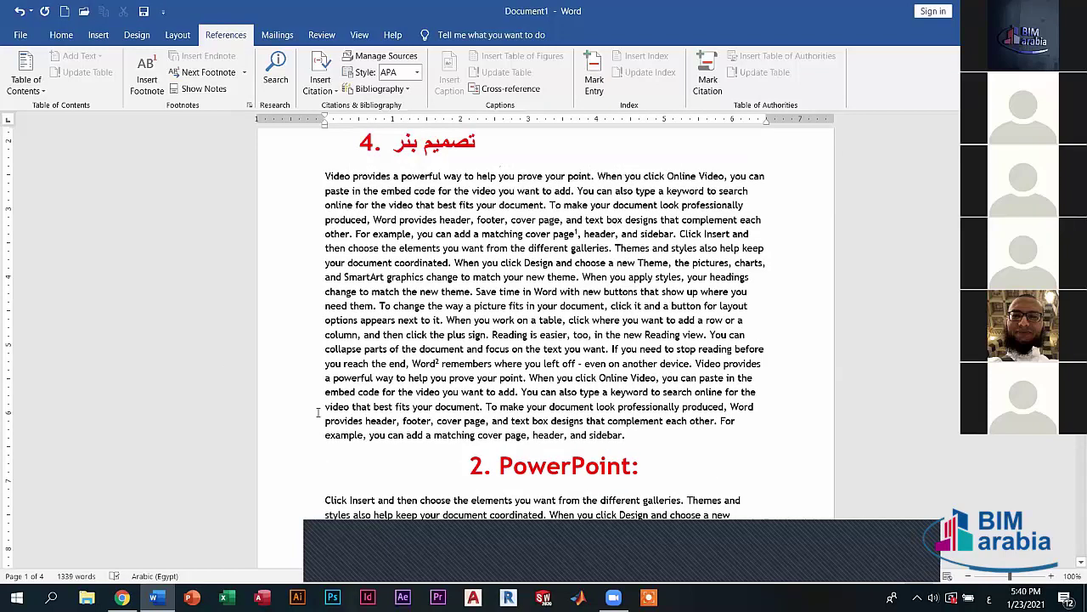
{"action": "scroll", "coordinate": [512, 436], "scroll_direction": "up", "scroll_amount": 1}
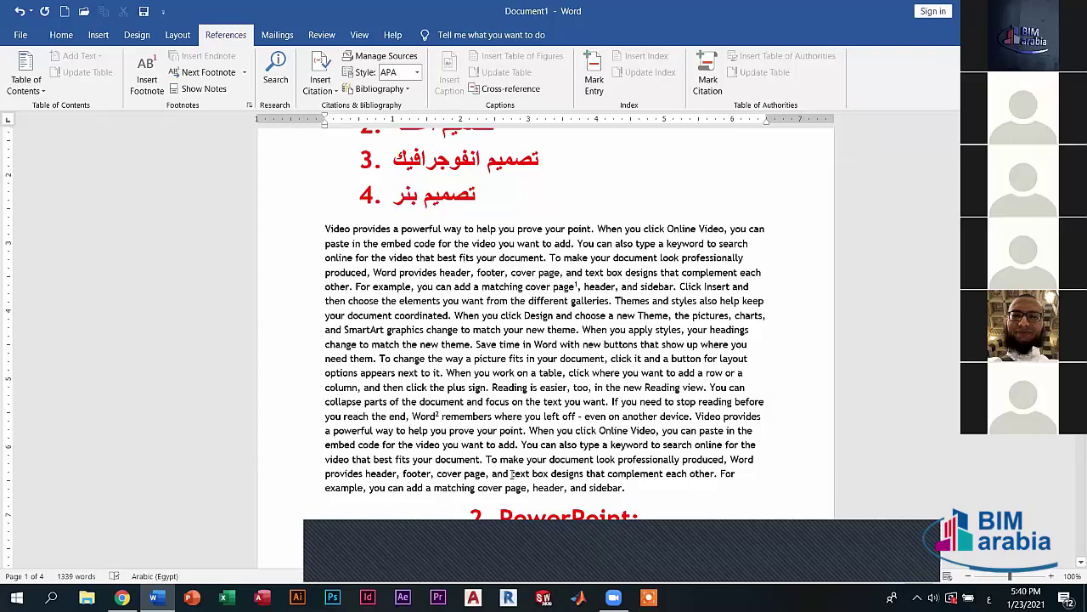
{"action": "left_click_drag", "start_coordinate": [511, 478], "coordinate": [550, 477]}
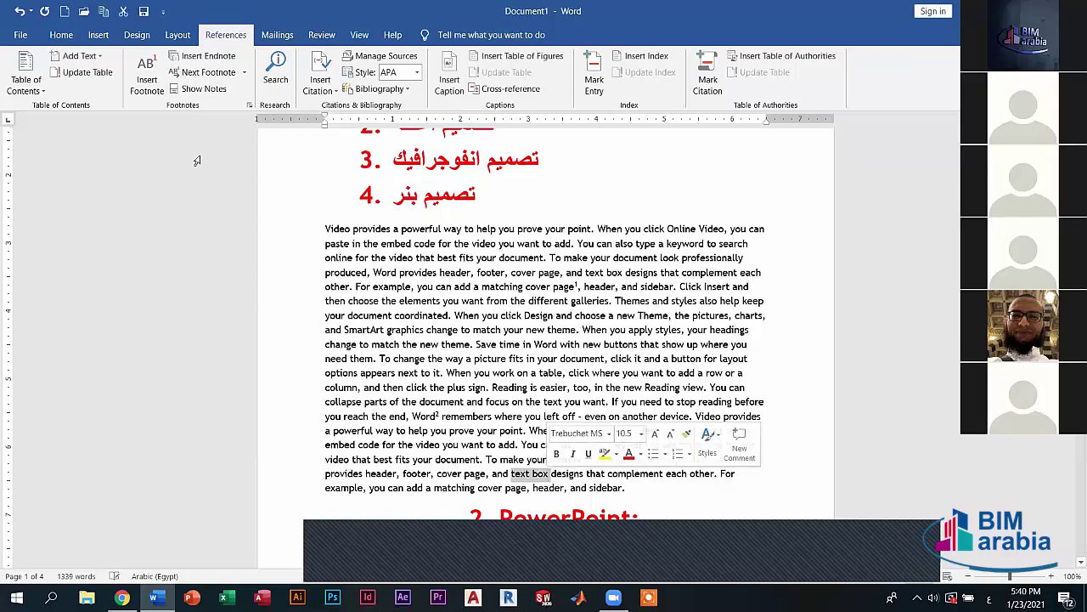
{"action": "left_click", "coordinate": [146, 74]}
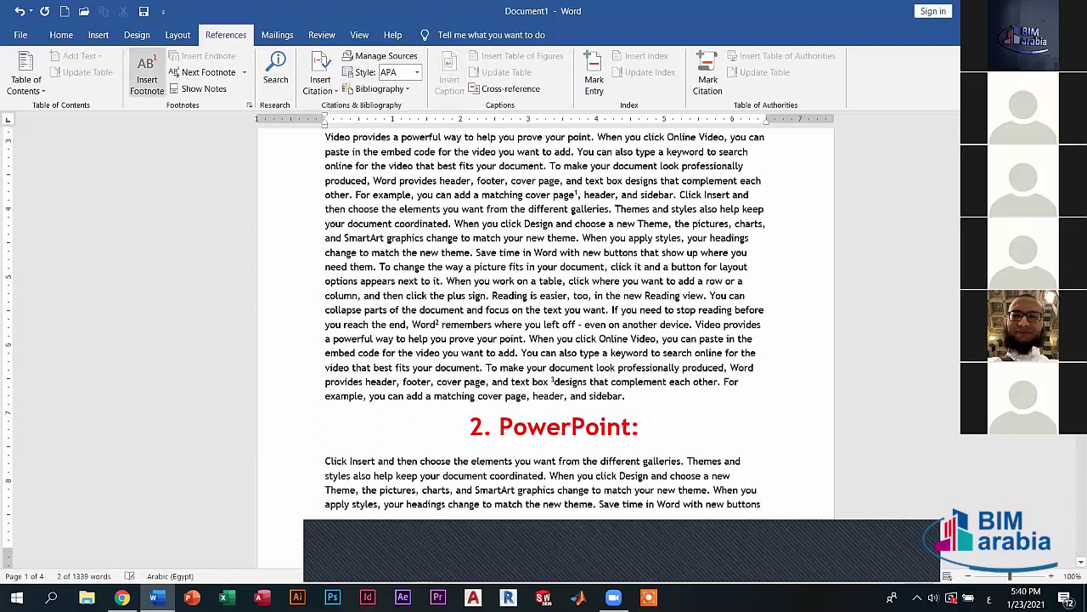
{"action": "key", "text": "ctrl+v"}
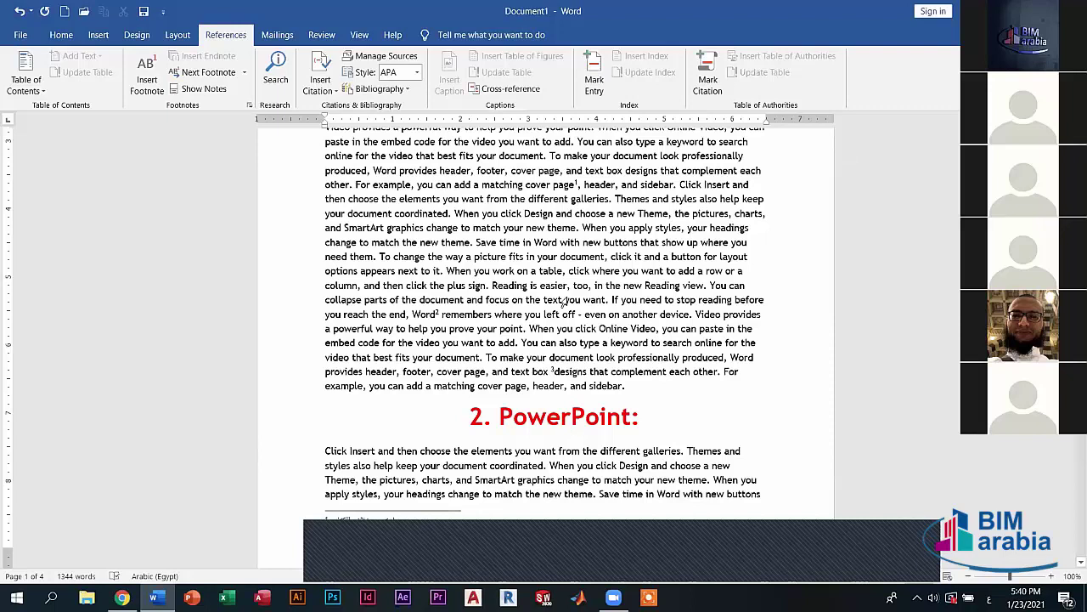
Move the footnote mark after 'cover page' and jump to footnote reference 1.
{"action": "left_click", "coordinate": [586, 331]}
{"action": "scroll", "coordinate": [618, 333], "scroll_direction": "up", "scroll_amount": 1}
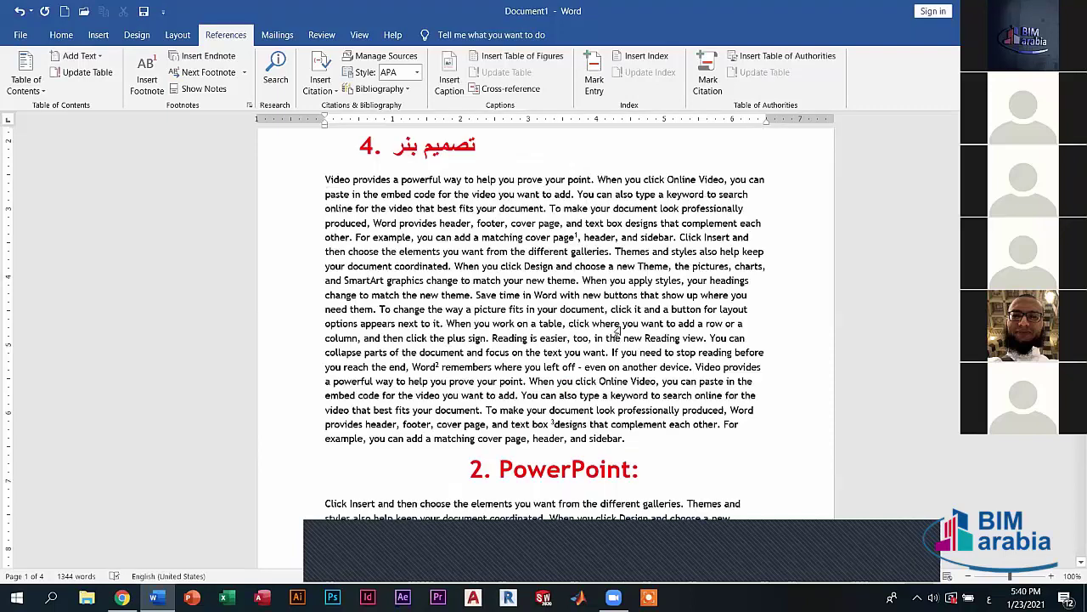
{"action": "scroll", "coordinate": [412, 244], "scroll_direction": "up", "scroll_amount": 2}
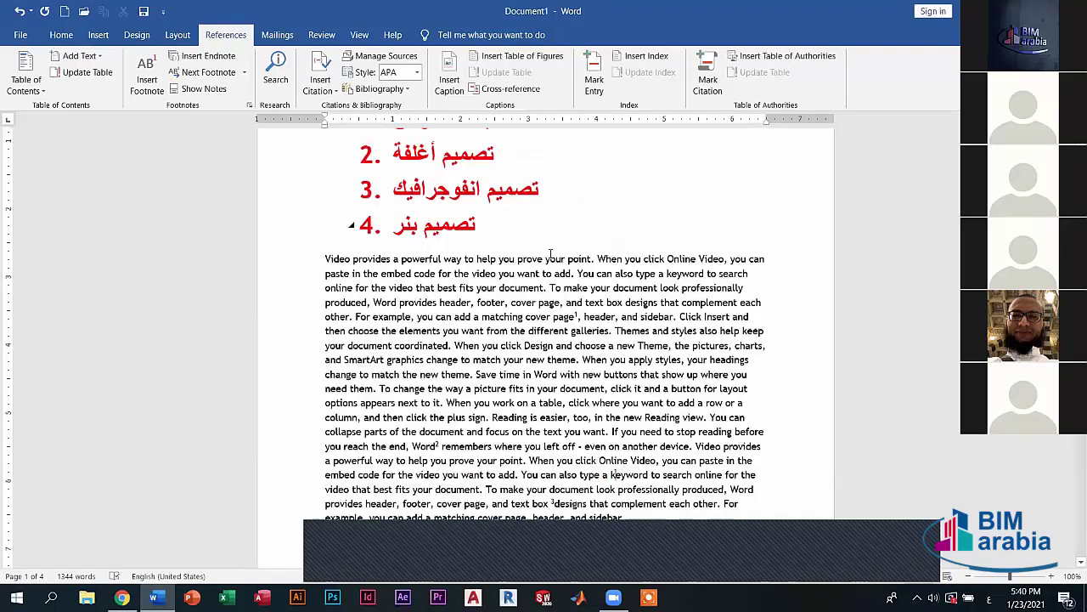
{"action": "scroll", "coordinate": [595, 332], "scroll_direction": "up", "scroll_amount": 1}
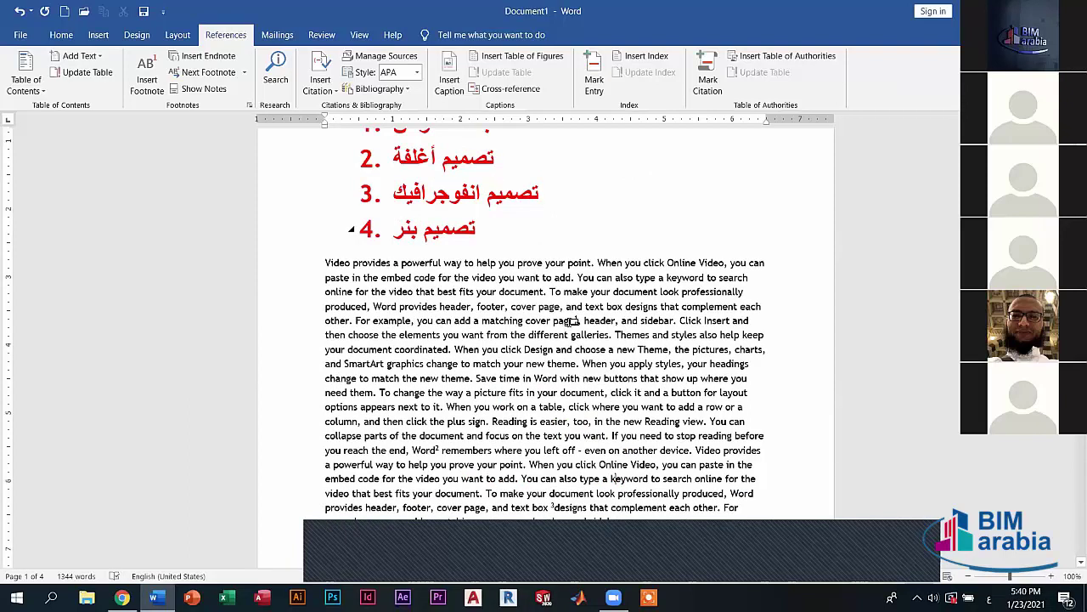
{"action": "left_click_drag", "start_coordinate": [565, 322], "coordinate": [579, 319]}
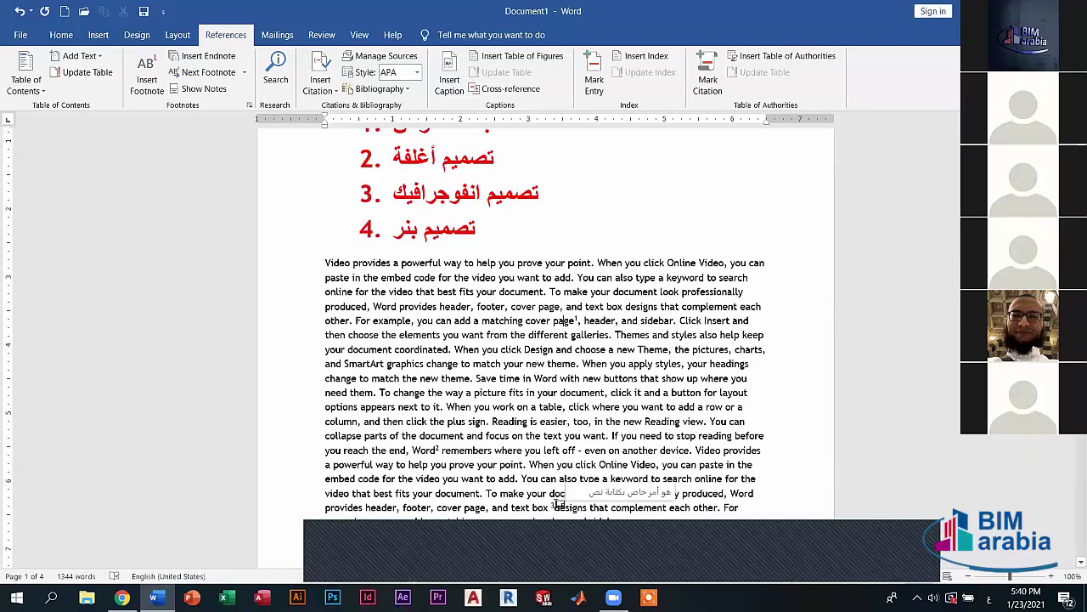
{"action": "left_click_drag", "start_coordinate": [557, 507], "coordinate": [556, 507]}
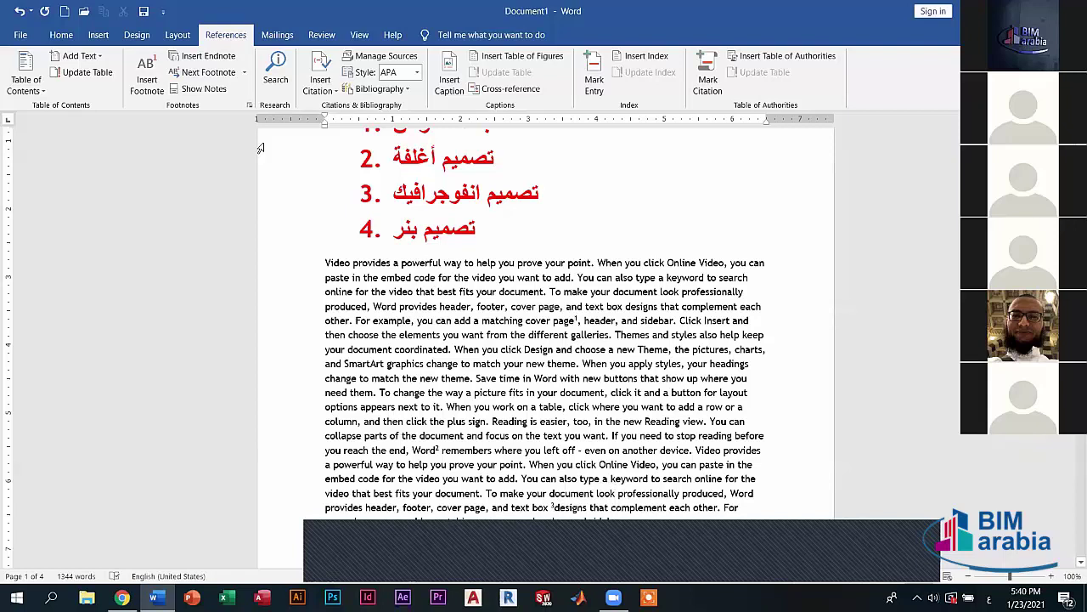
{"action": "left_click", "coordinate": [240, 76]}
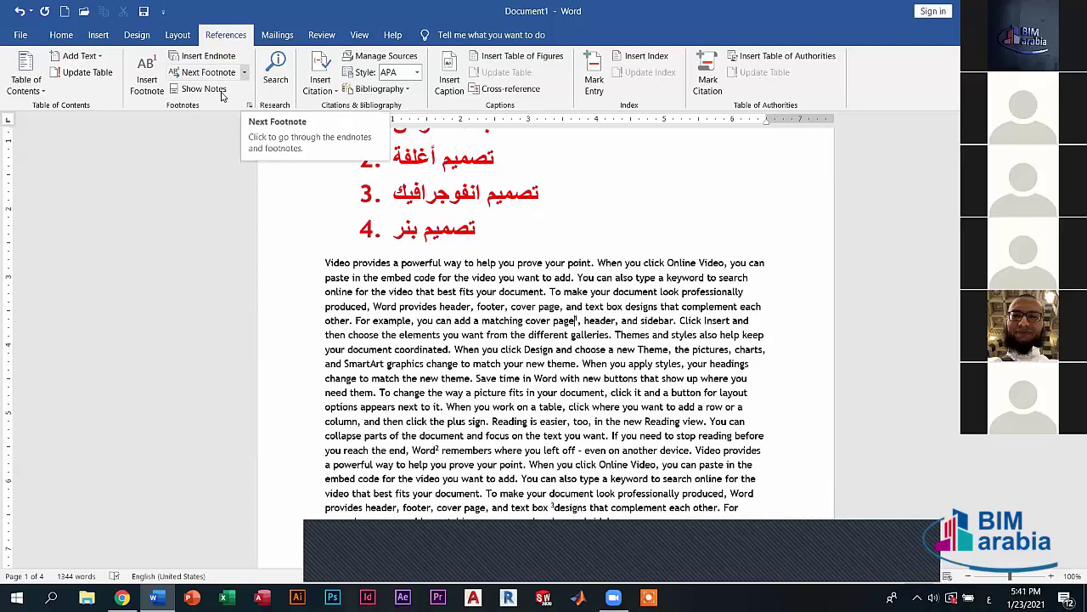
{"action": "left_click", "coordinate": [245, 73]}
{"action": "left_click", "coordinate": [243, 92]}
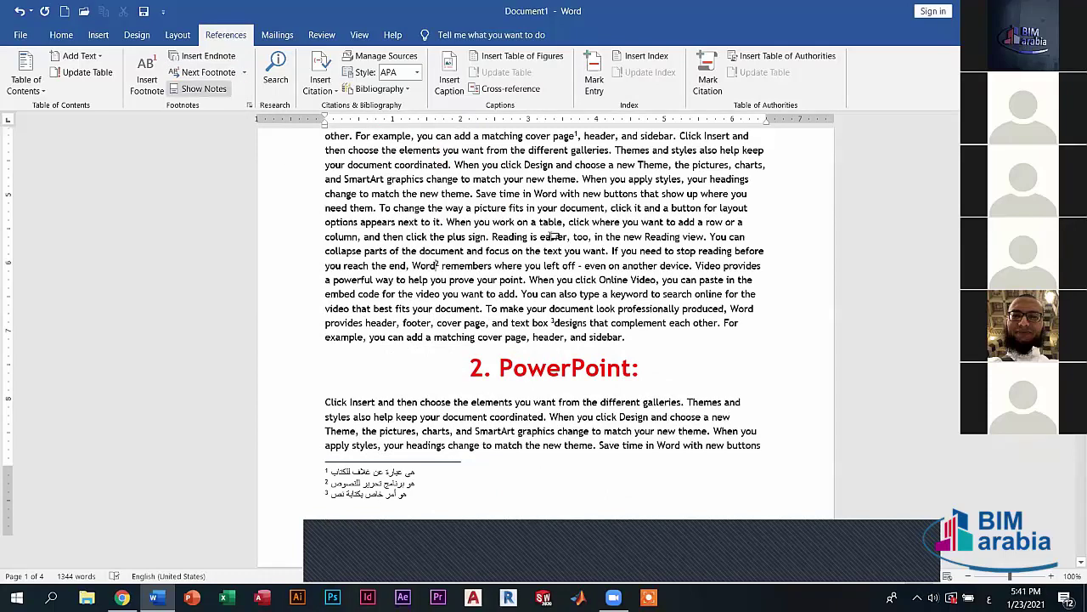
{"action": "scroll", "coordinate": [554, 236], "scroll_direction": "down", "scroll_amount": 2}
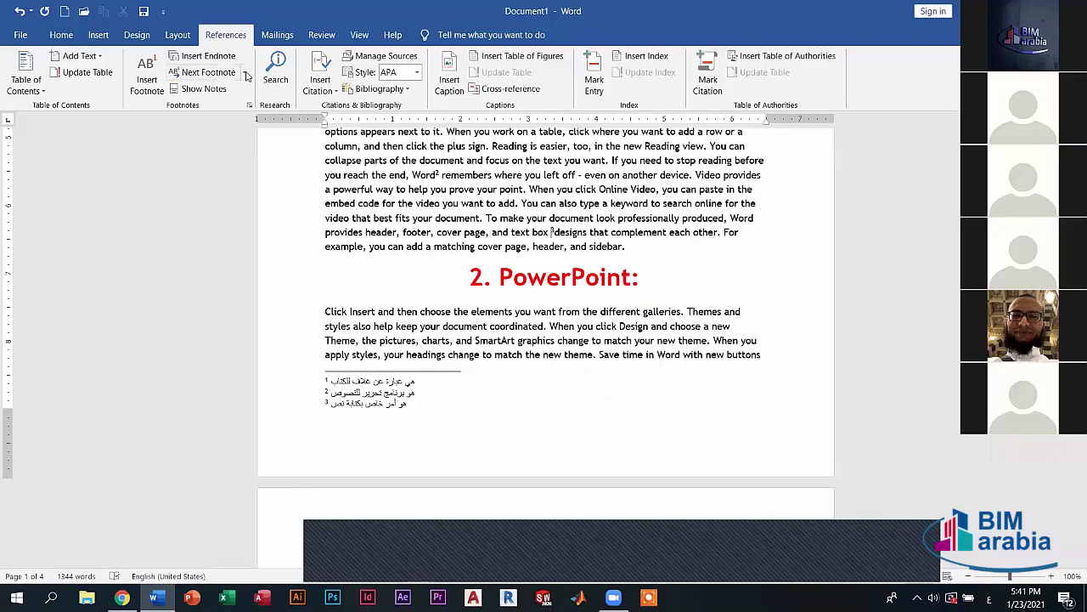
{"action": "left_click", "coordinate": [244, 72]}
{"action": "left_click", "coordinate": [228, 108]}
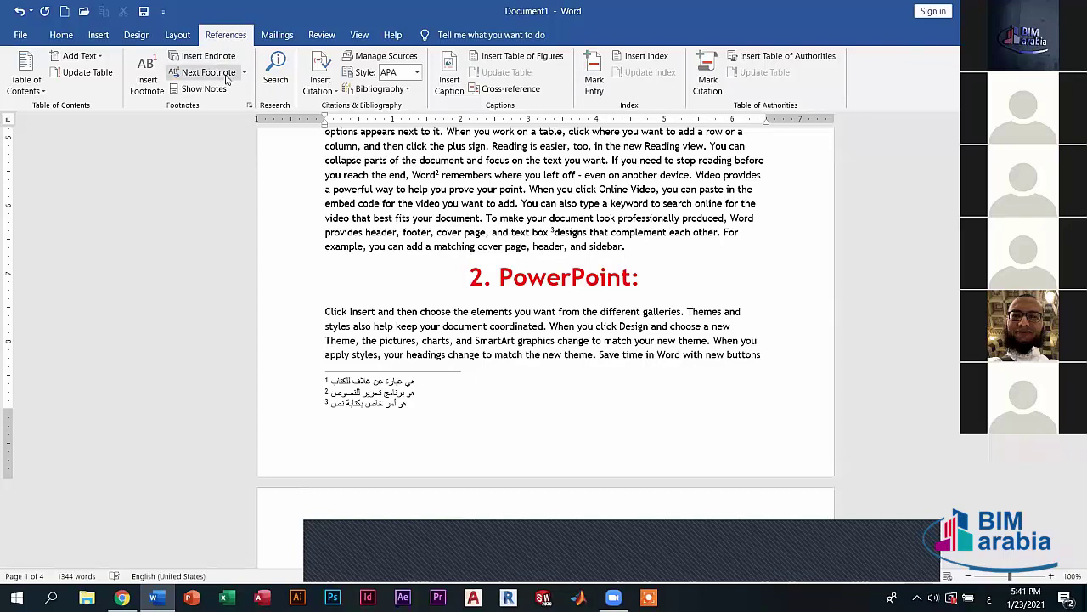
{"action": "left_click", "coordinate": [244, 72]}
{"action": "left_click", "coordinate": [225, 108]}
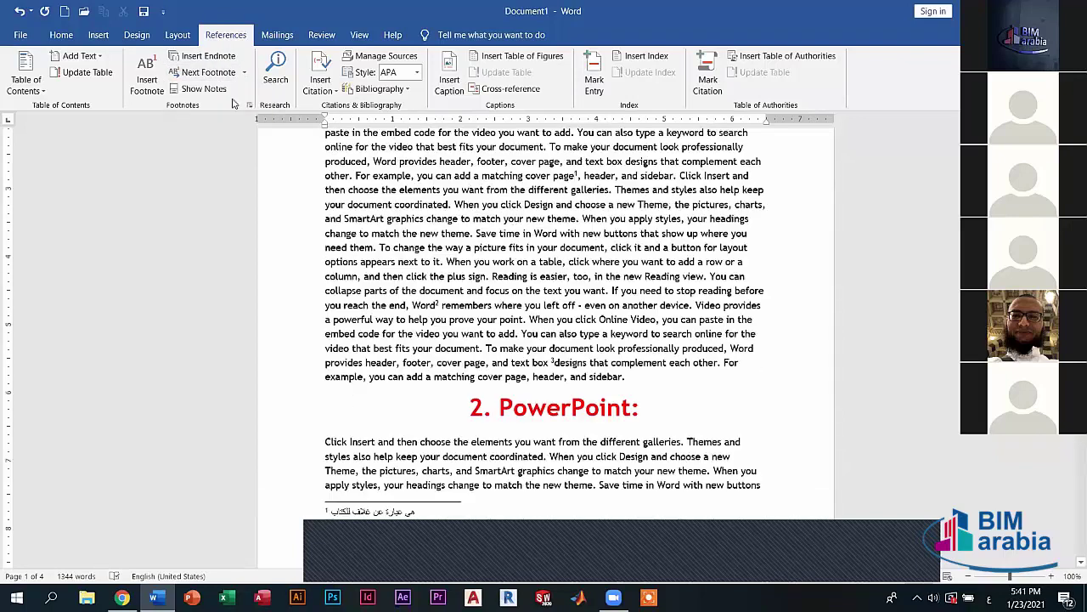
{"action": "scroll", "coordinate": [486, 192], "scroll_direction": "up", "scroll_amount": 1}
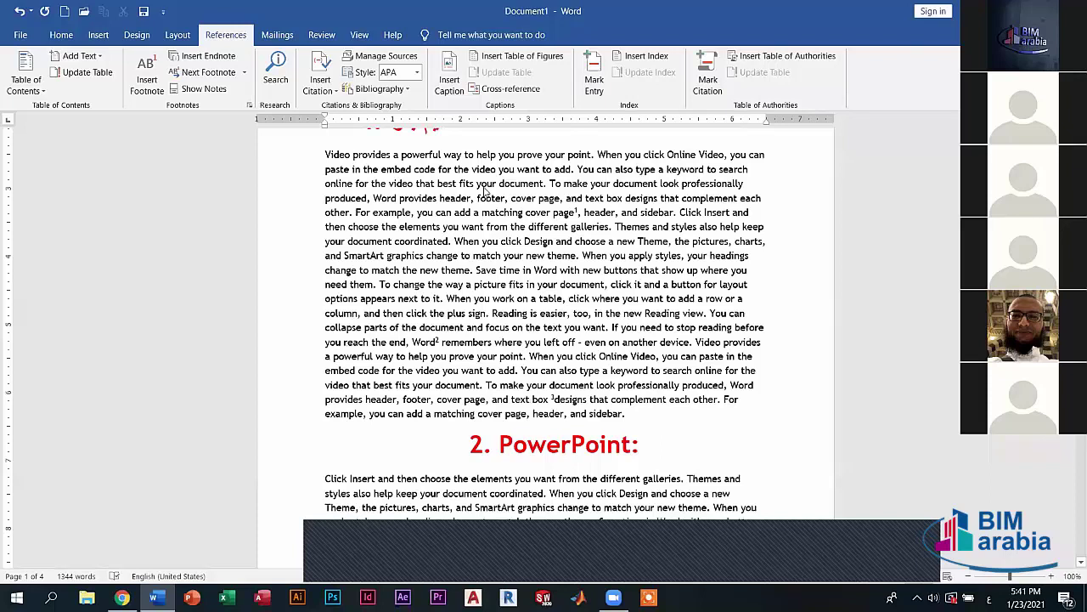
{"action": "scroll", "coordinate": [483, 189], "scroll_direction": "up", "scroll_amount": 1}
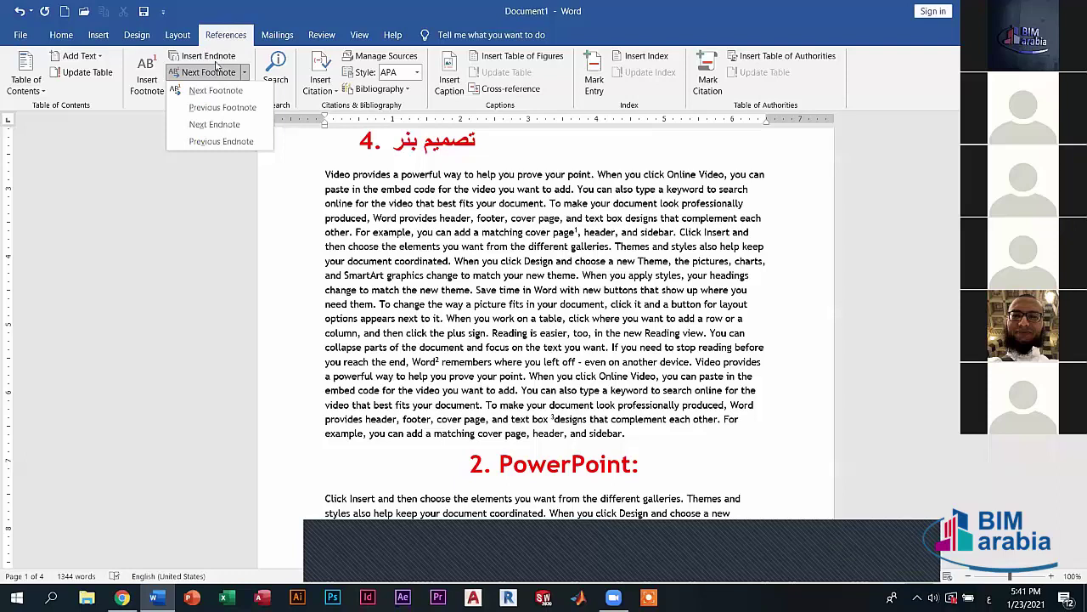
{"action": "left_click", "coordinate": [219, 74]}
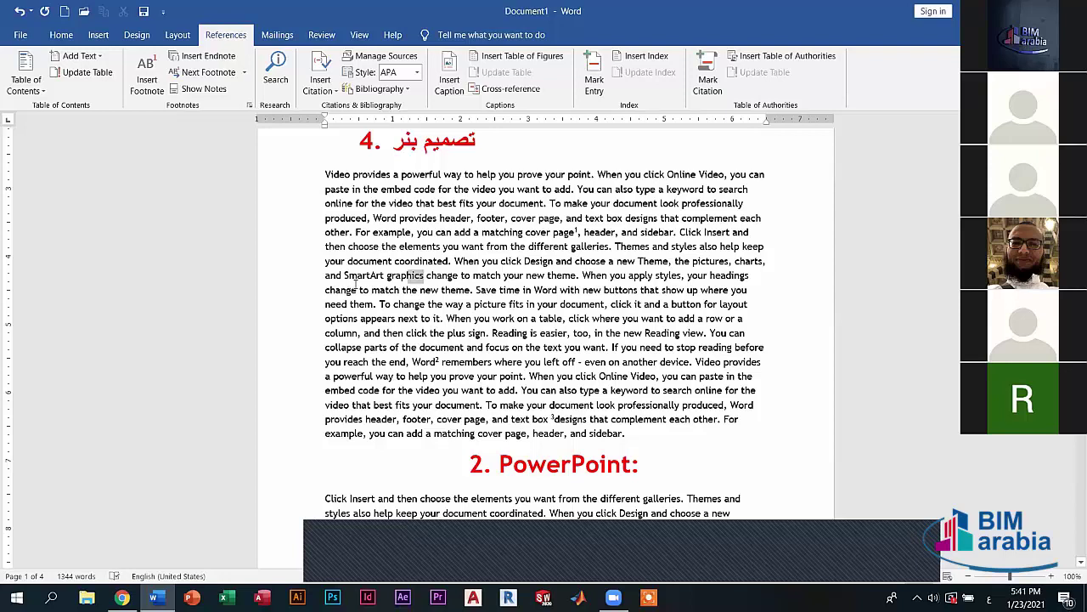
Jump to the document end to check the table of contents, then scroll back.
{"action": "key", "text": "ctrl+End"}
{"action": "scroll", "coordinate": [351, 267], "scroll_direction": "down", "scroll_amount": 2}
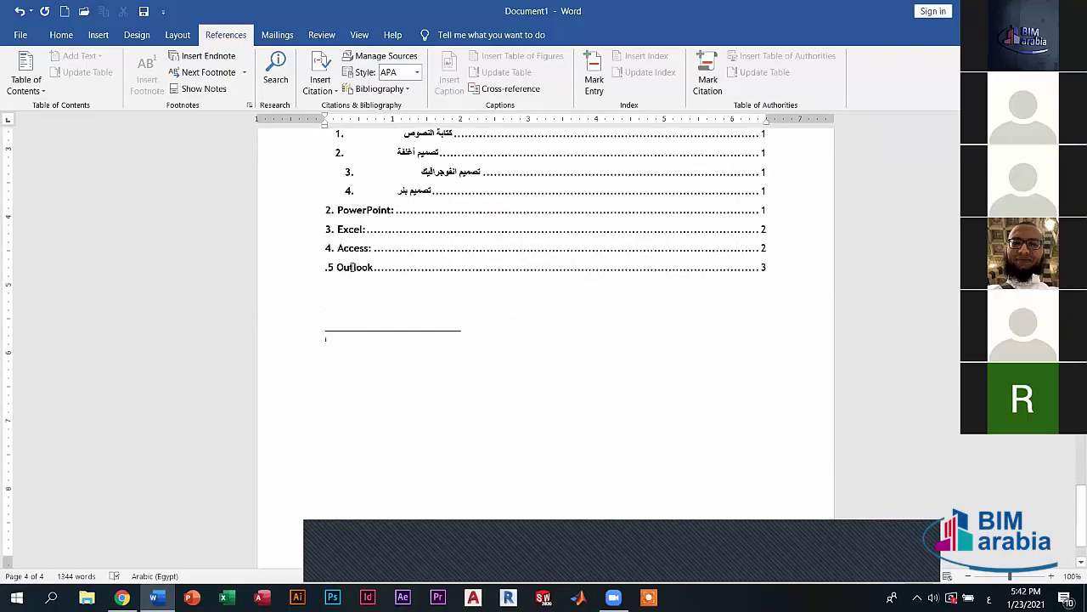
{"action": "scroll", "coordinate": [351, 267], "scroll_direction": "up", "scroll_amount": 3}
{"action": "scroll", "coordinate": [361, 255], "scroll_direction": "up", "scroll_amount": 2}
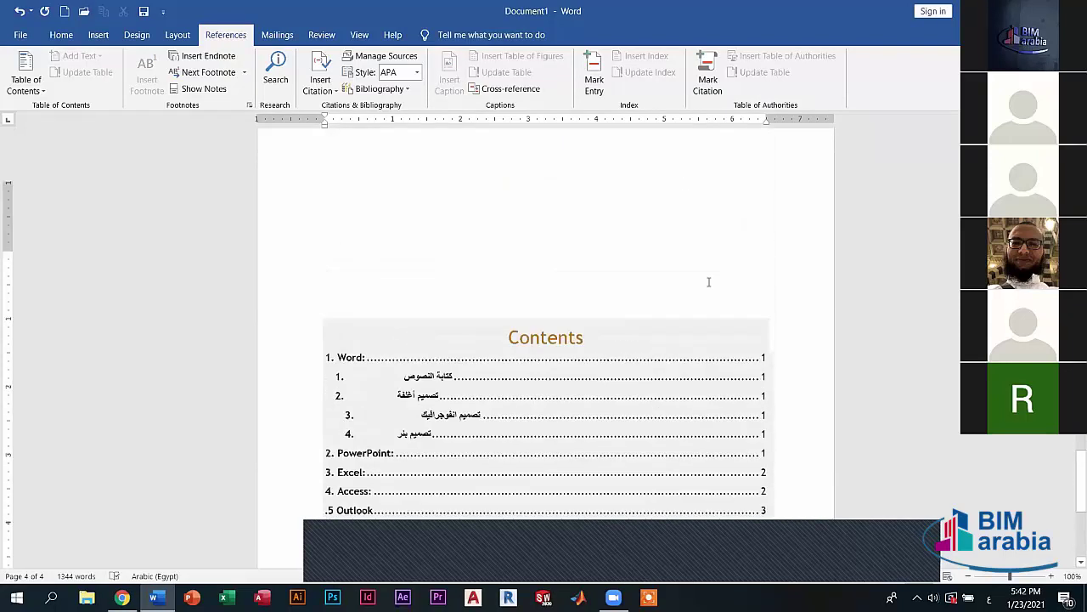
{"action": "left_click_drag", "start_coordinate": [1082, 459], "coordinate": [1081, 443]}
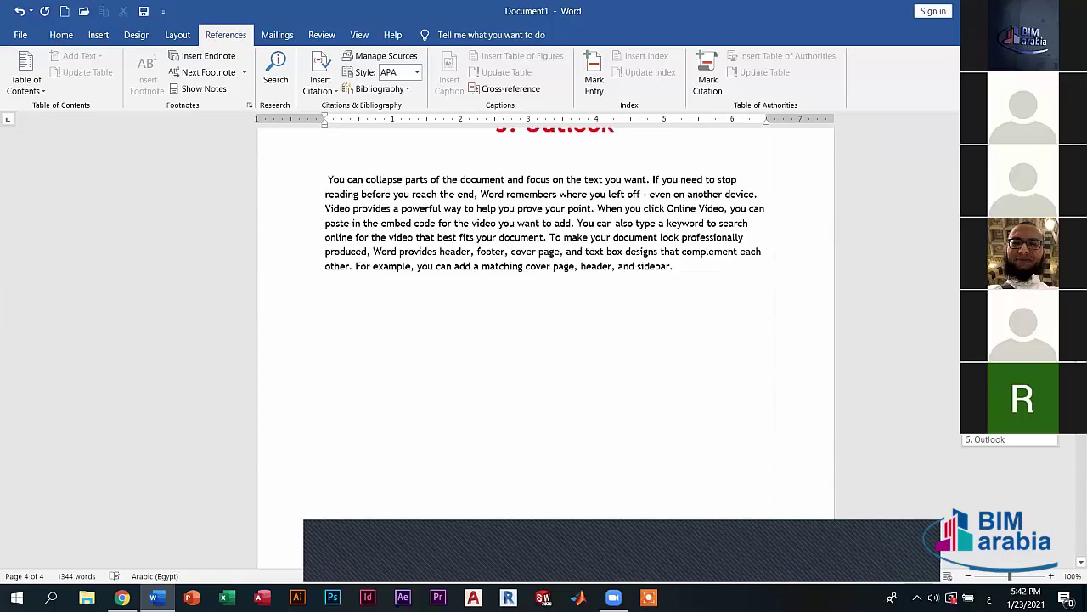
{"action": "left_click_drag", "start_coordinate": [1081, 444], "coordinate": [1081, 425]}
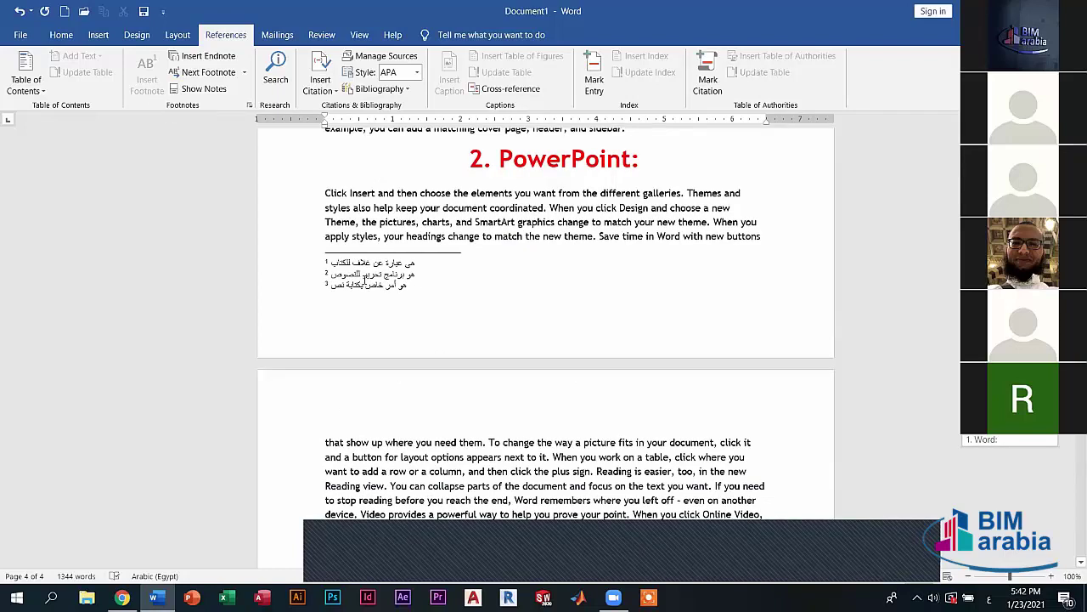
Show the footnotes area and place the cursor in footnote 3.
{"action": "left_click", "coordinate": [178, 90]}
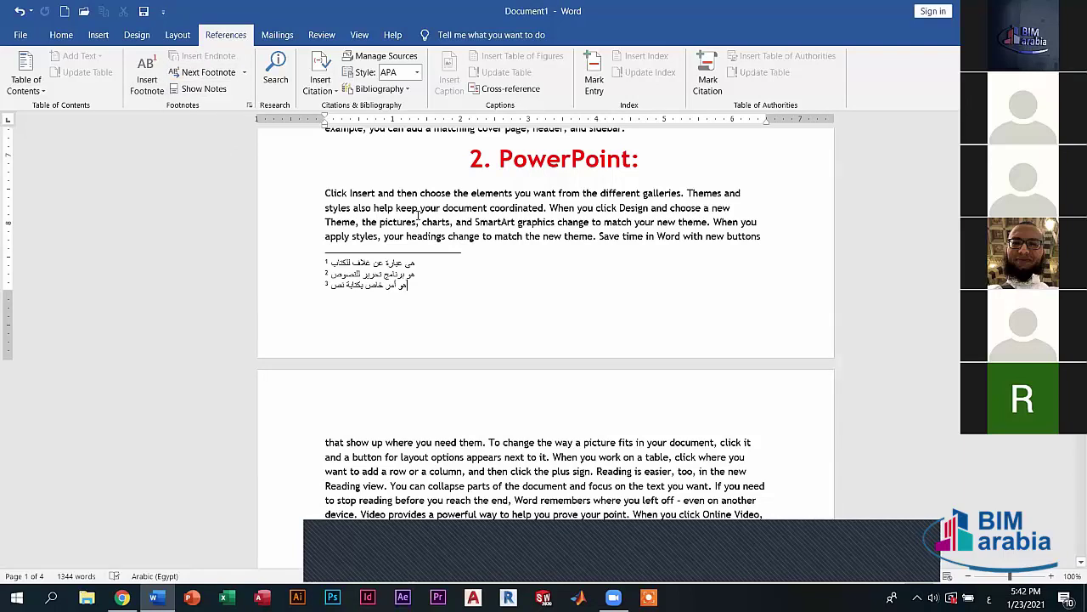
{"action": "left_click", "coordinate": [418, 215]}
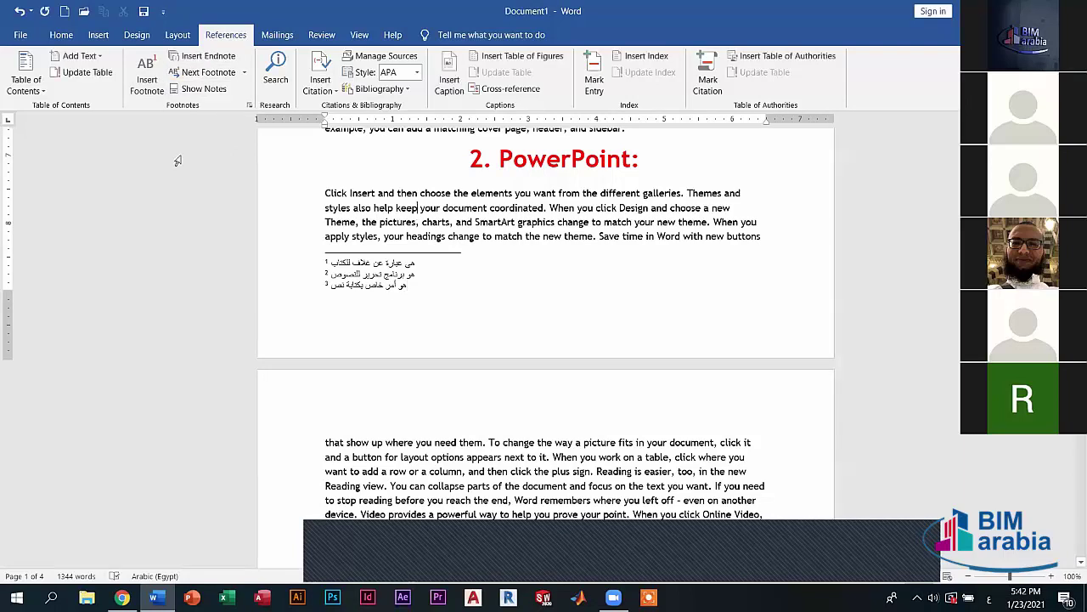
{"action": "left_click", "coordinate": [405, 285]}
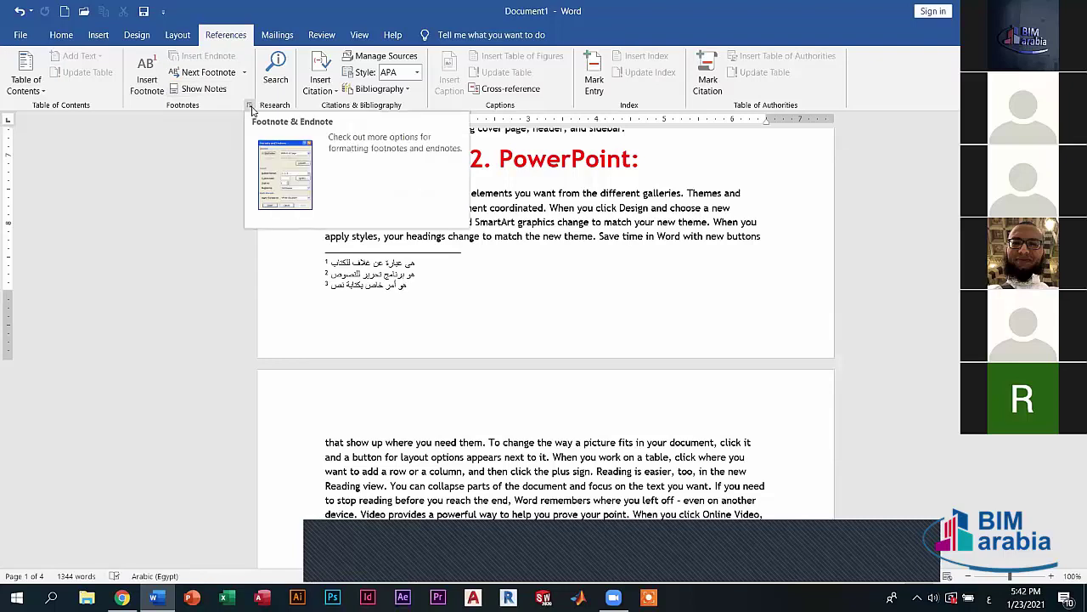
Open the Footnote and Endnote settings and keep footnotes at Bottom of page.
{"action": "left_click", "coordinate": [250, 105]}
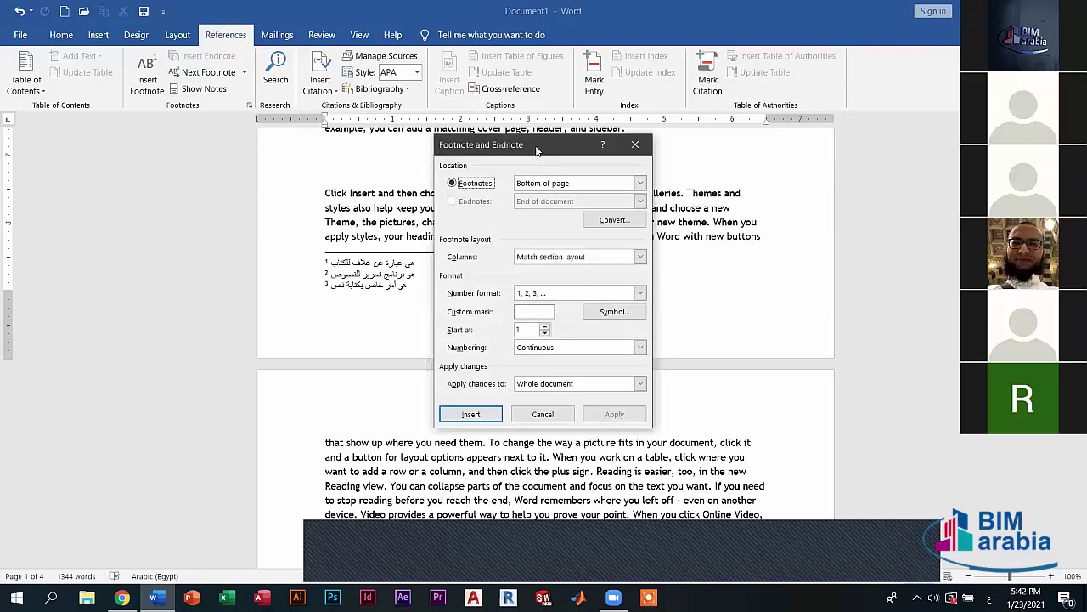
{"action": "left_click_drag", "start_coordinate": [444, 151], "coordinate": [496, 209]}
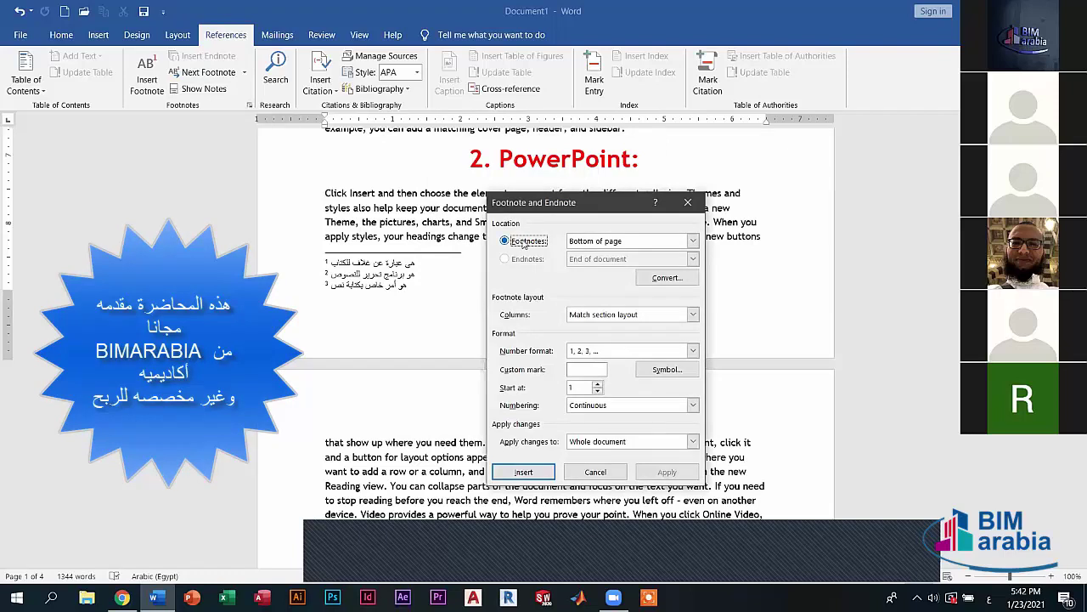
{"action": "left_click", "coordinate": [595, 245]}
{"action": "left_click", "coordinate": [594, 245]}
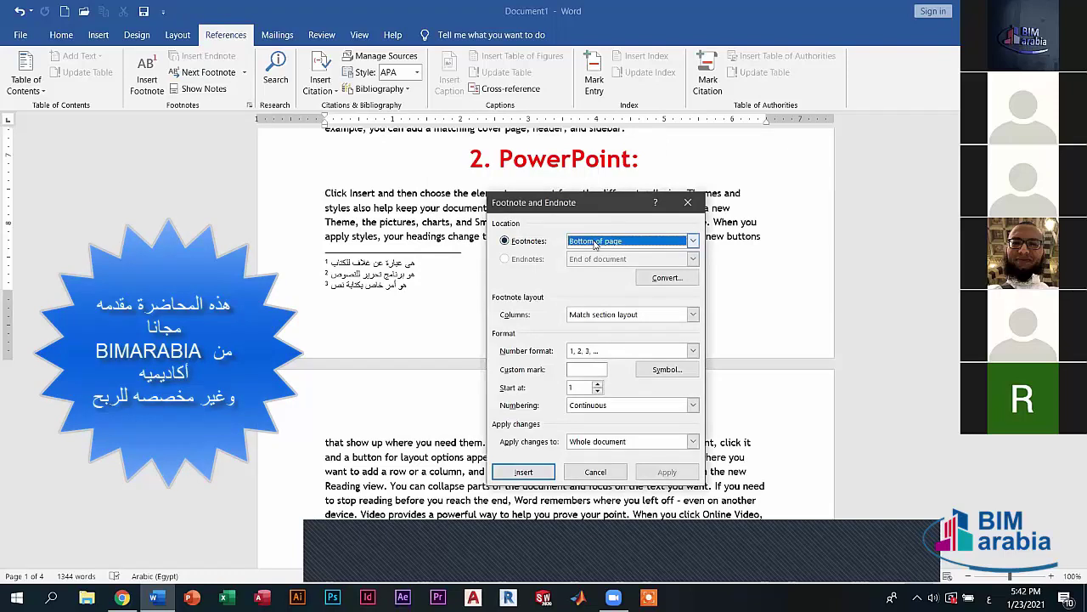
{"action": "left_click", "coordinate": [595, 245]}
{"action": "left_click", "coordinate": [594, 266]}
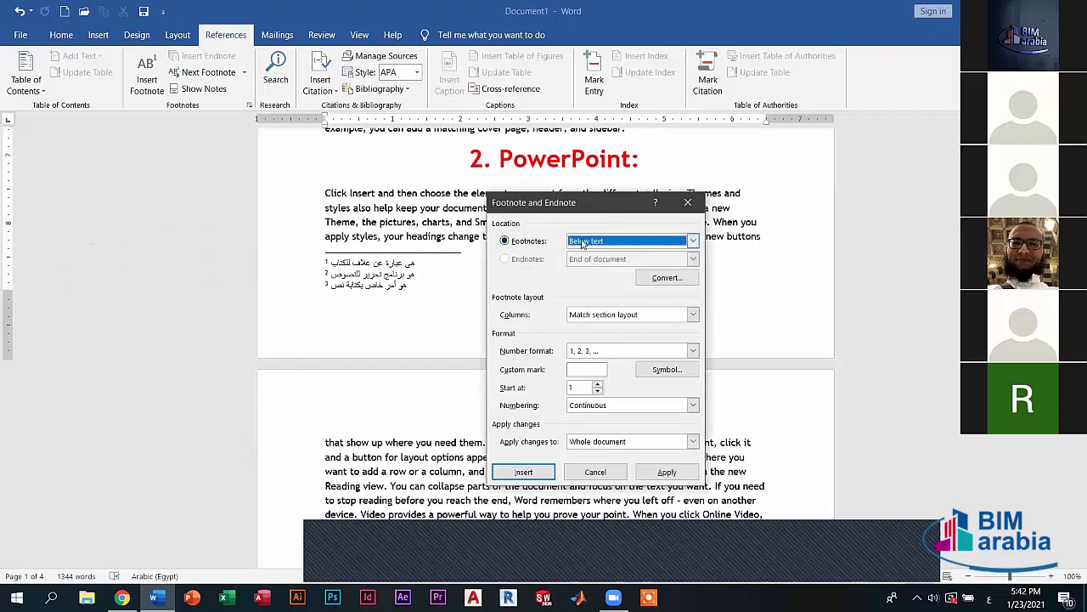
{"action": "left_click", "coordinate": [585, 245]}
{"action": "left_click", "coordinate": [590, 254]}
{"action": "left_click", "coordinate": [589, 82]}
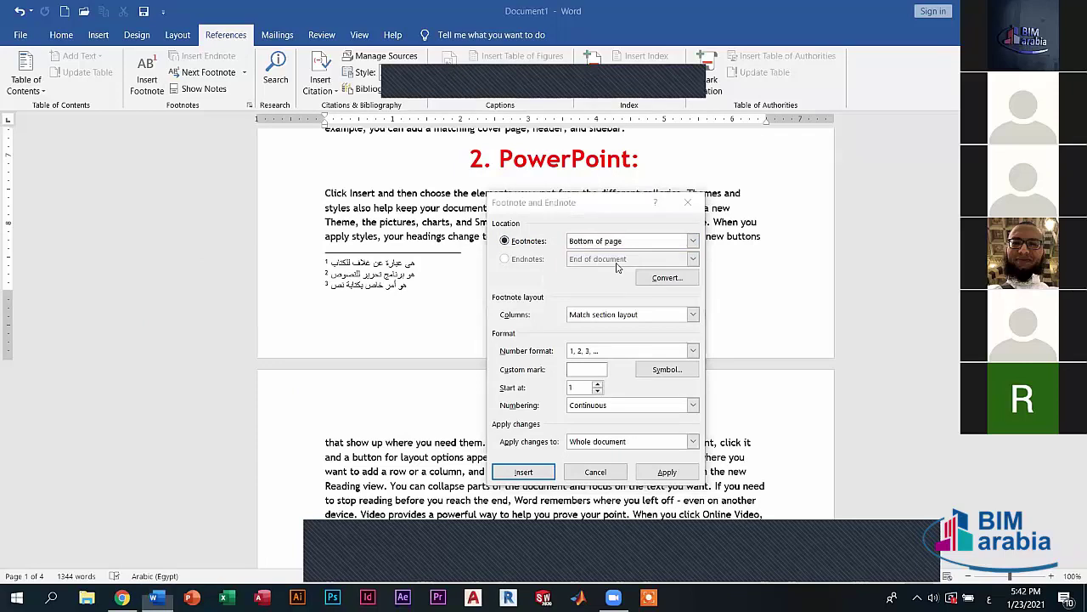
Set footnote columns to 2 column and apply it to the whole document.
{"action": "left_click", "coordinate": [584, 320]}
{"action": "left_click", "coordinate": [594, 326]}
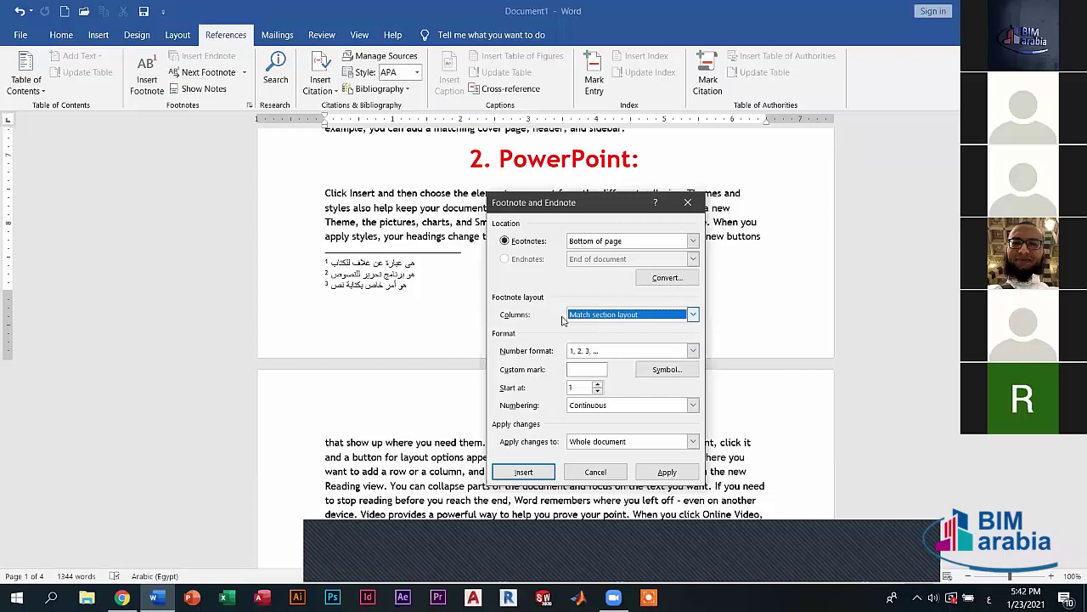
{"action": "left_click", "coordinate": [583, 316]}
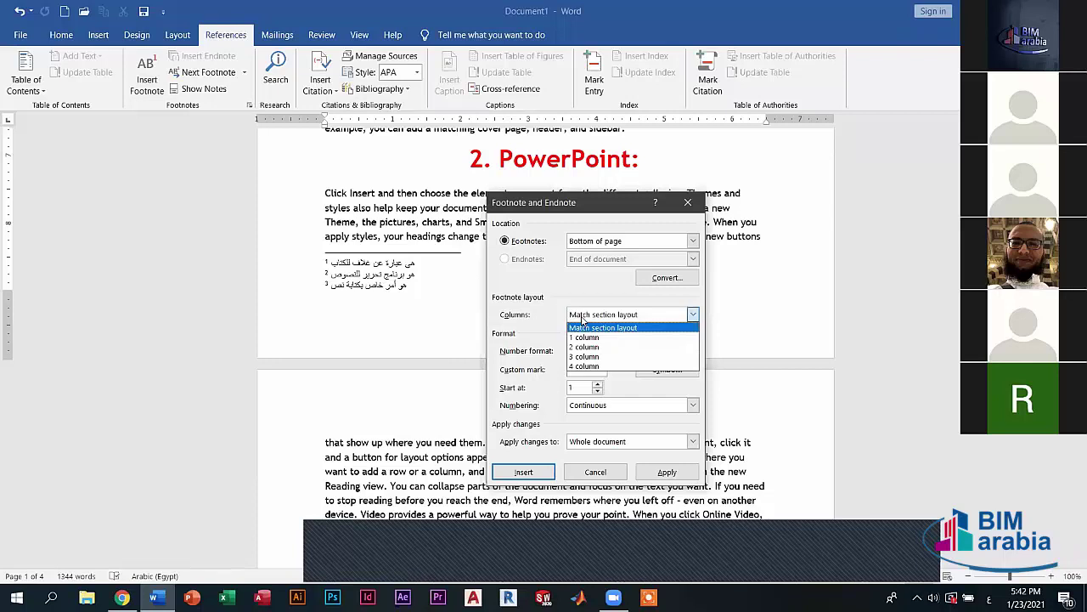
{"action": "left_click", "coordinate": [583, 316]}
{"action": "left_click", "coordinate": [582, 316]}
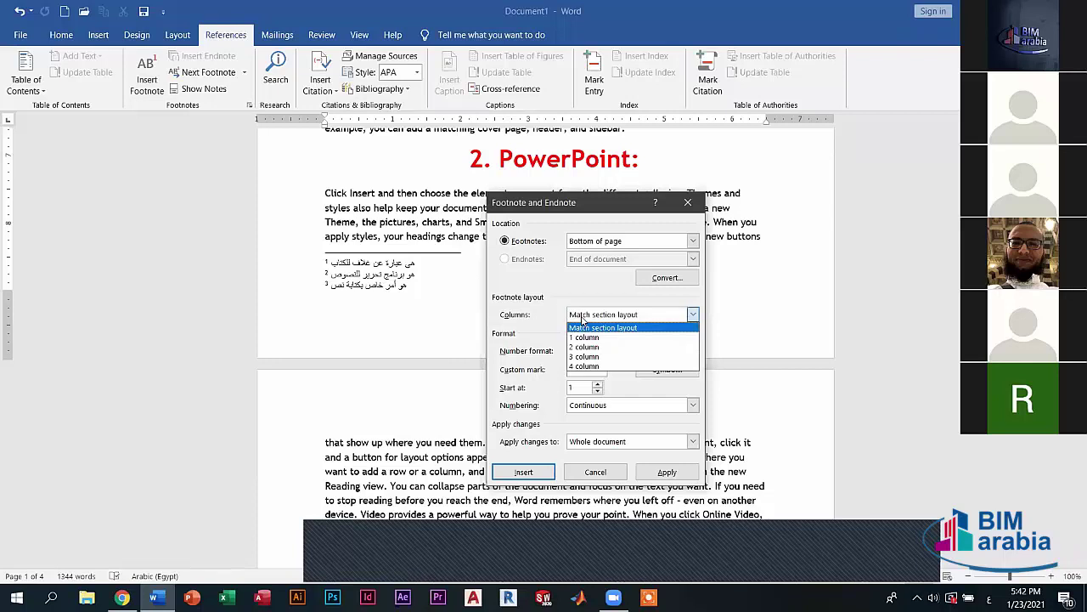
{"action": "left_click", "coordinate": [583, 346]}
{"action": "left_click", "coordinate": [666, 472]}
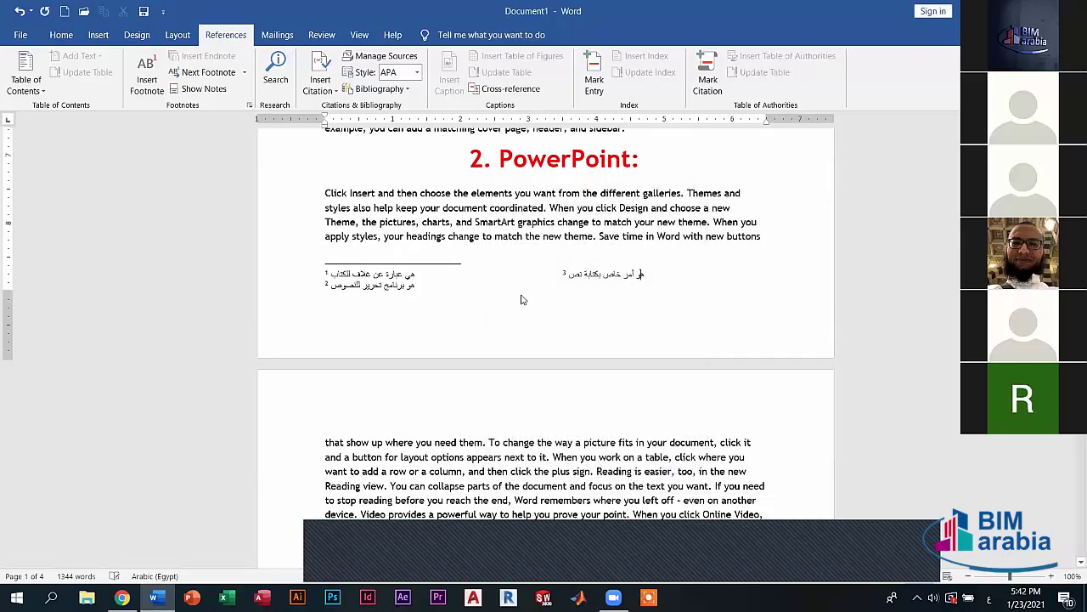
{"action": "left_click", "coordinate": [595, 315]}
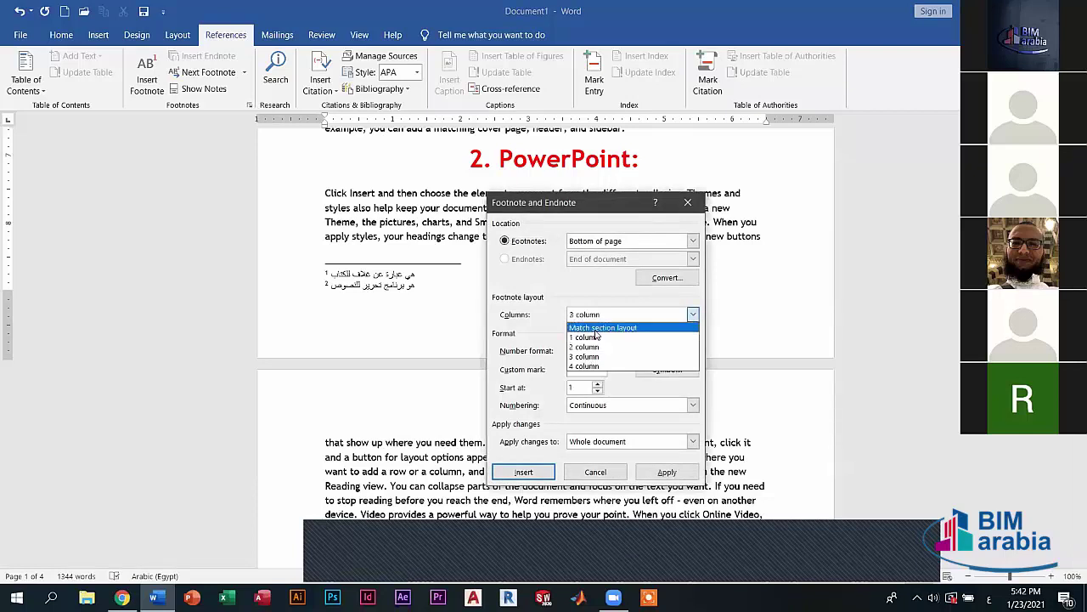
Reset columns to Match section layout, apply i, ii, iii numbering, and bring up Symbol.
{"action": "left_click", "coordinate": [599, 327]}
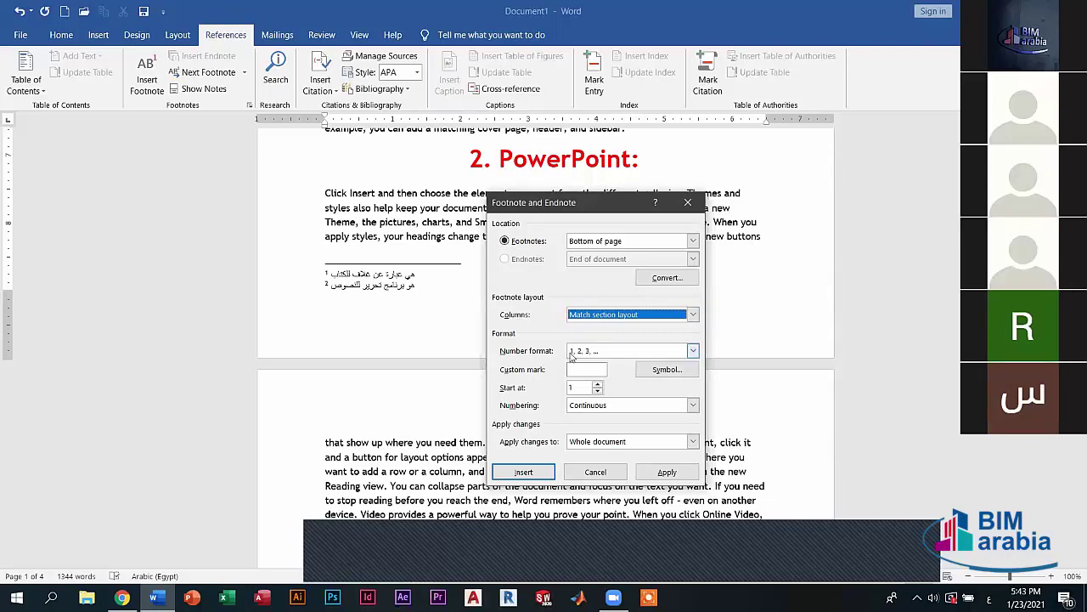
{"action": "left_click", "coordinate": [580, 351]}
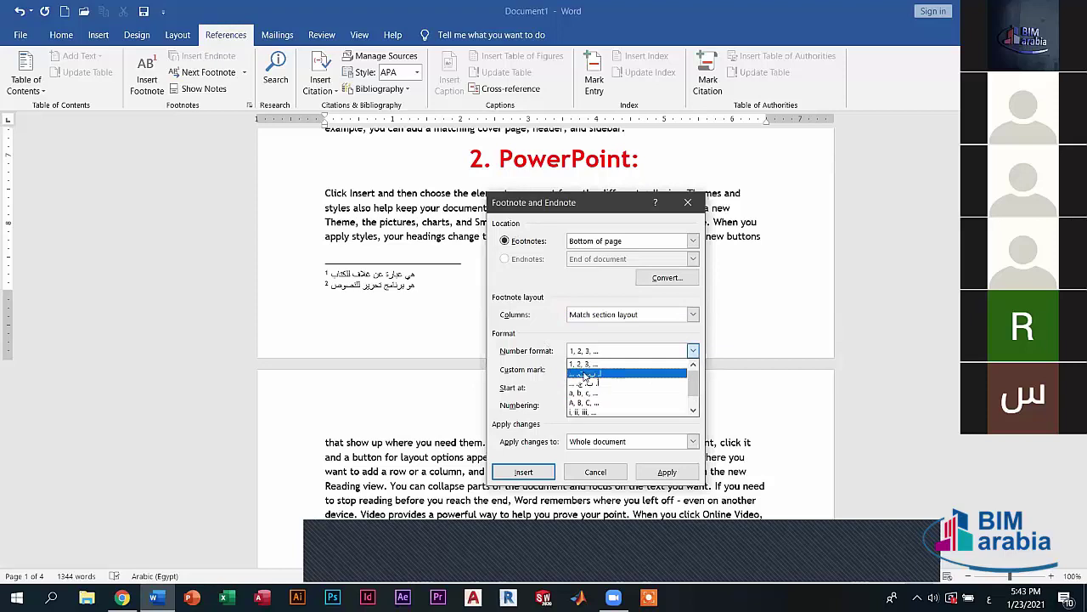
{"action": "left_click", "coordinate": [580, 413]}
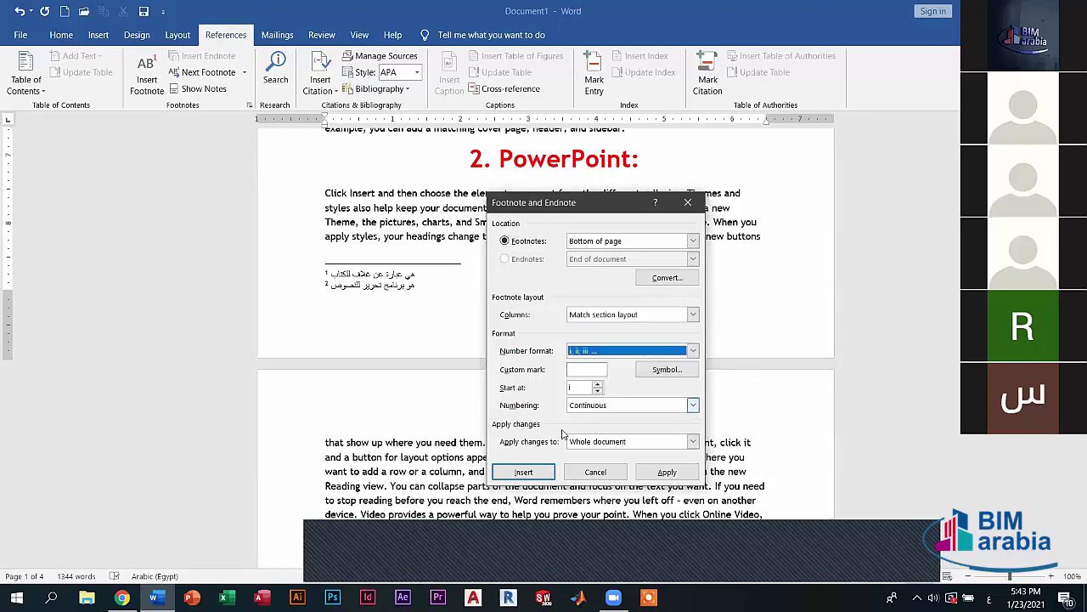
{"action": "left_click", "coordinate": [666, 472]}
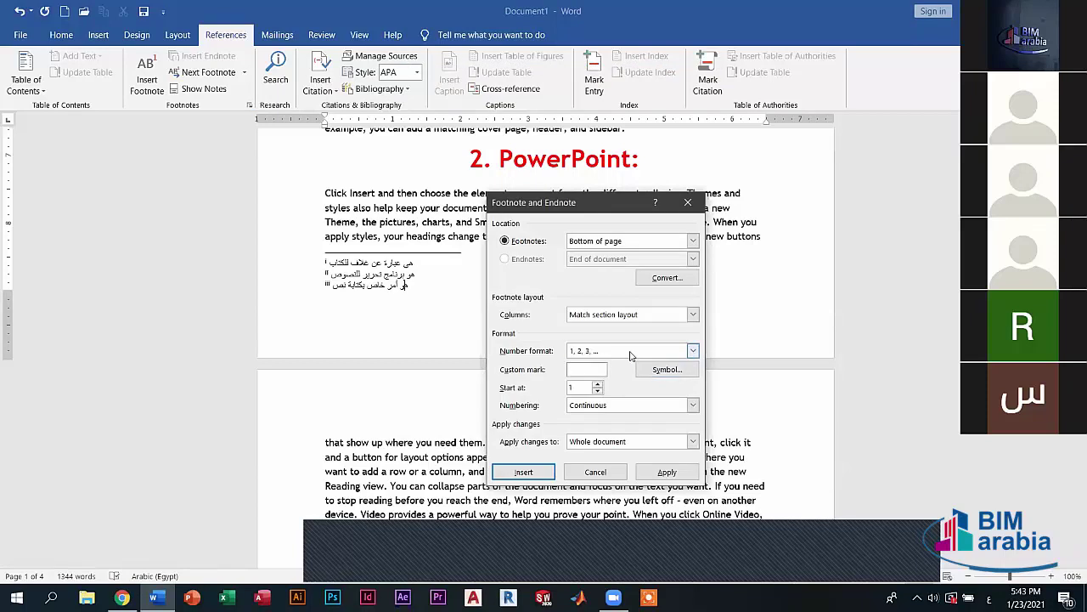
{"action": "left_click", "coordinate": [656, 372]}
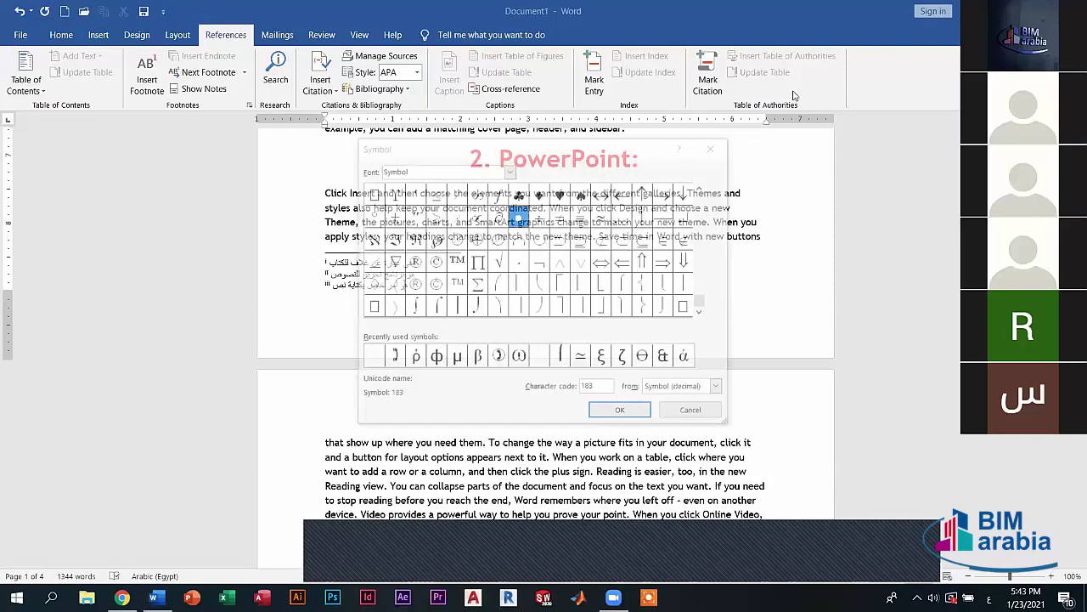
Choose the circled-times symbol as the custom footnote mark and confirm it.
{"action": "left_click", "coordinate": [456, 238]}
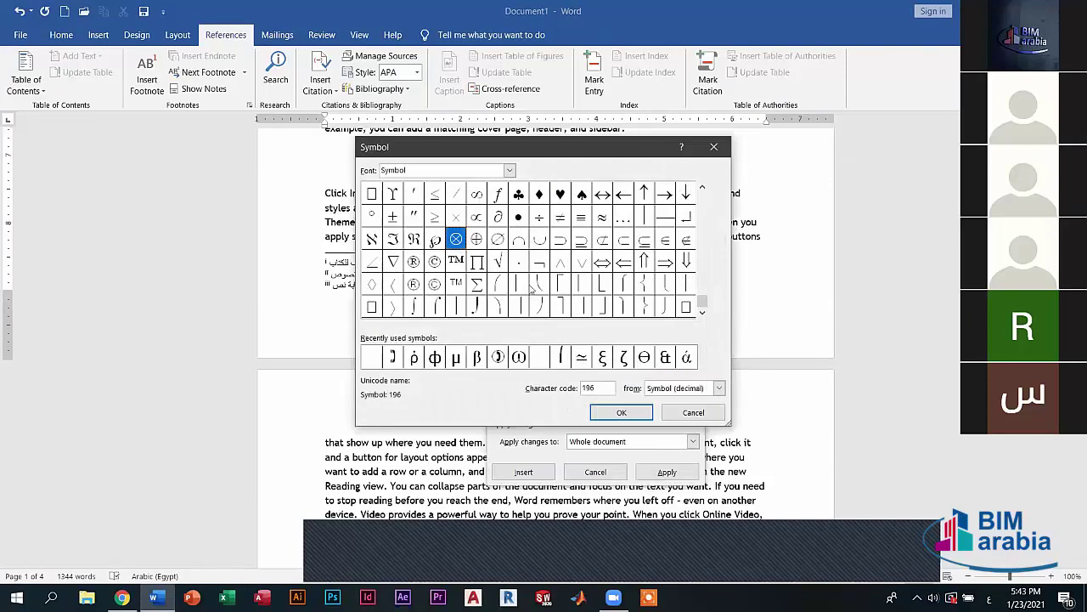
{"action": "left_click", "coordinate": [621, 411]}
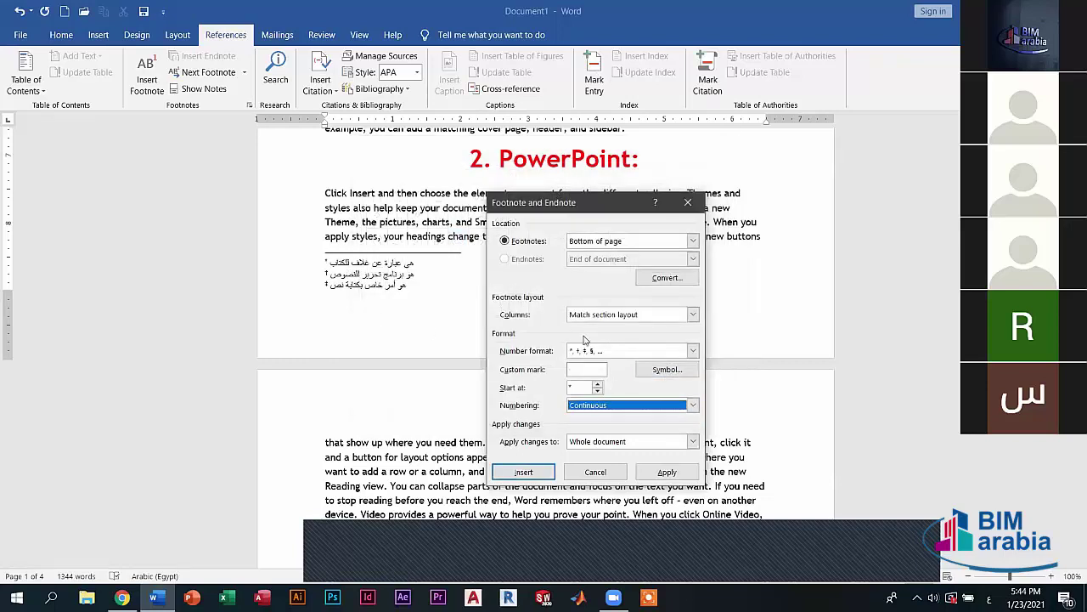
{"action": "left_click", "coordinate": [591, 406]}
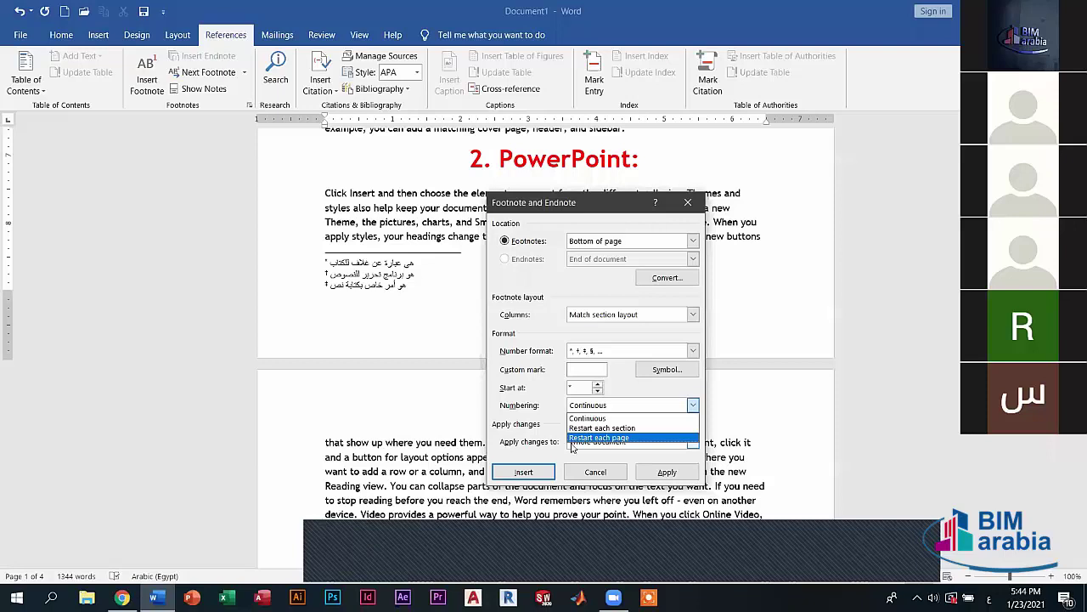
{"action": "left_click", "coordinate": [575, 446]}
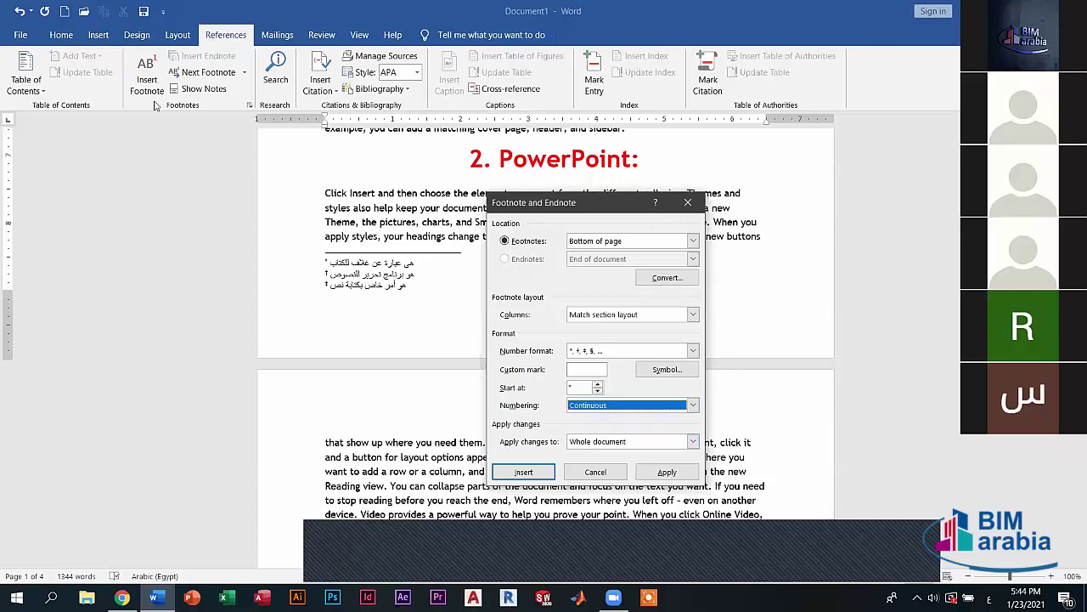
{"action": "left_click", "coordinate": [583, 438]}
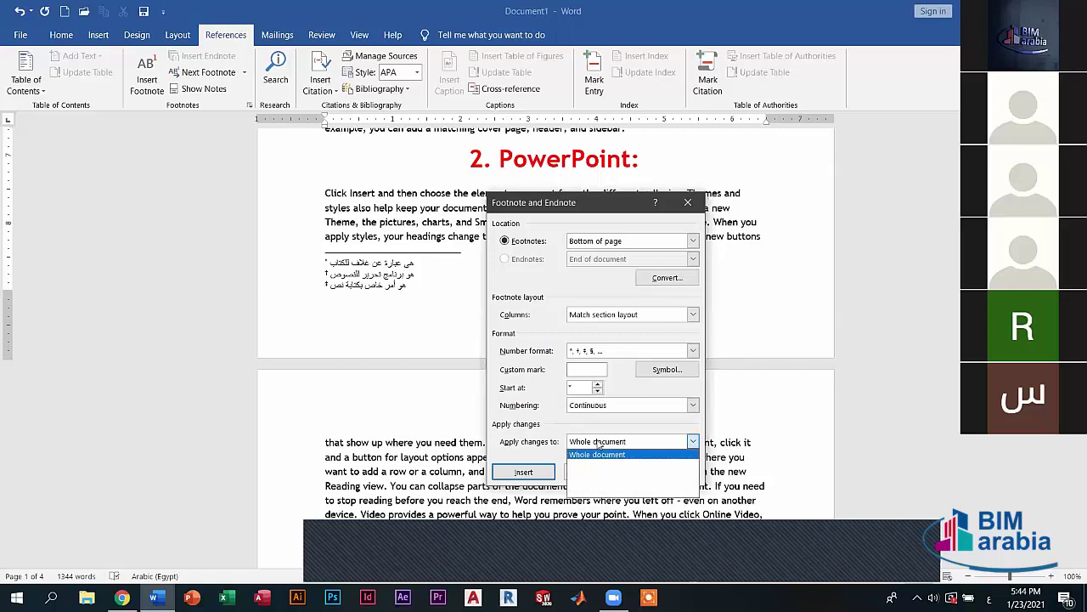
{"action": "left_click", "coordinate": [600, 445]}
{"action": "left_click", "coordinate": [600, 445]}
{"action": "left_click", "coordinate": [600, 445]}
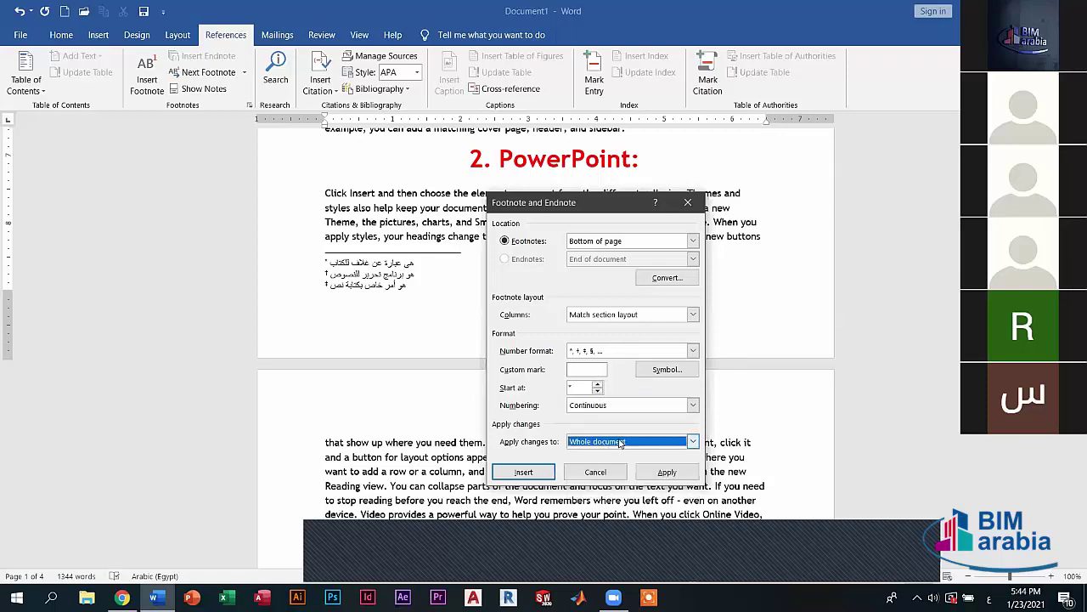
{"action": "left_click", "coordinate": [620, 442]}
{"action": "left_click", "coordinate": [620, 442]}
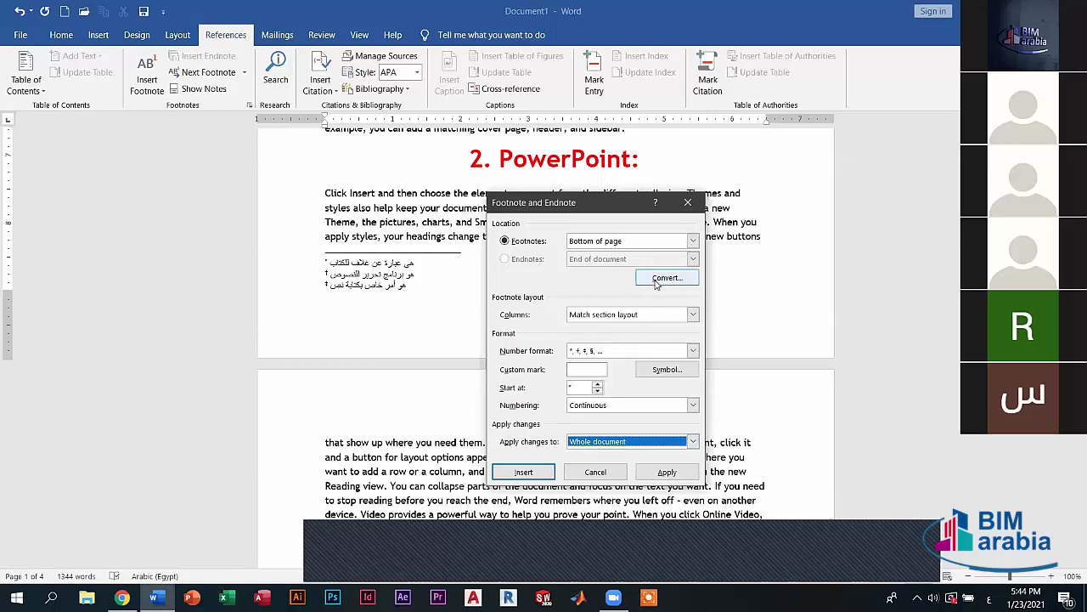
{"action": "left_click", "coordinate": [657, 280]}
{"action": "left_click_drag", "start_coordinate": [520, 245], "coordinate": [550, 306]}
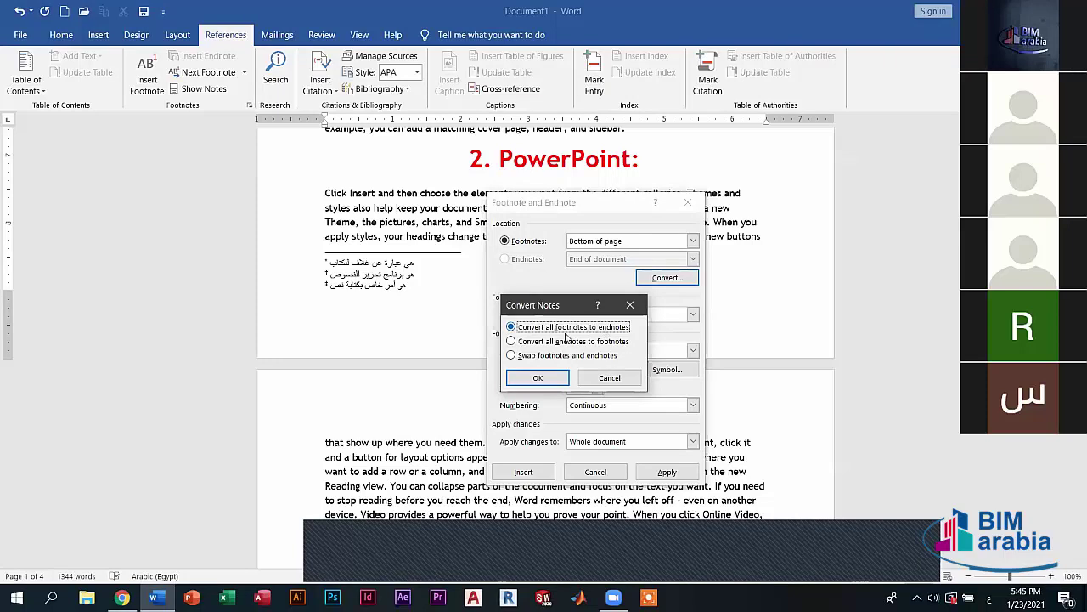
{"action": "left_click", "coordinate": [564, 341]}
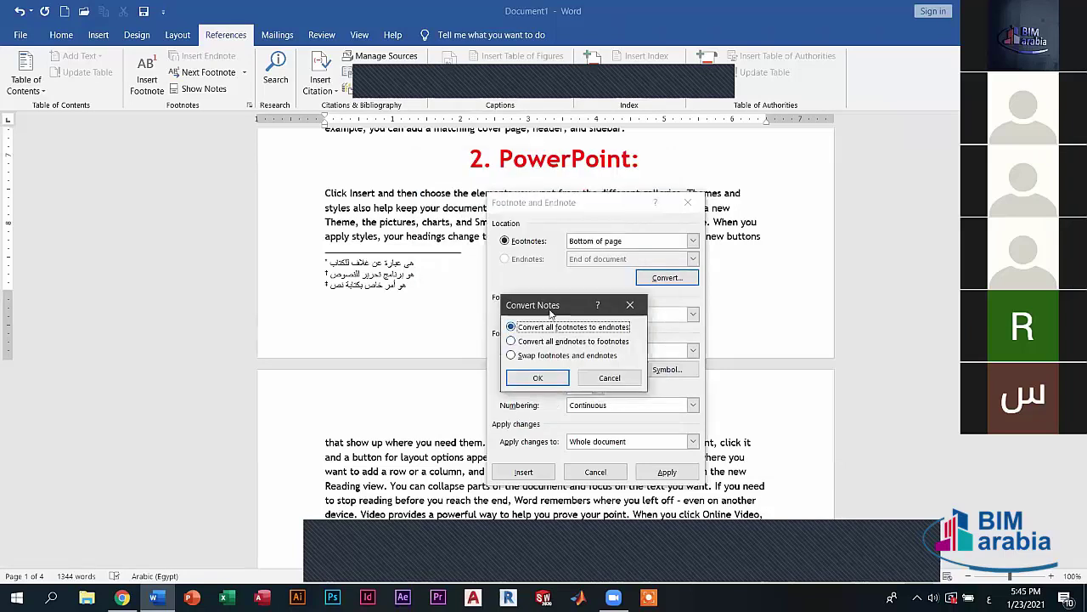
{"action": "left_click", "coordinate": [631, 306]}
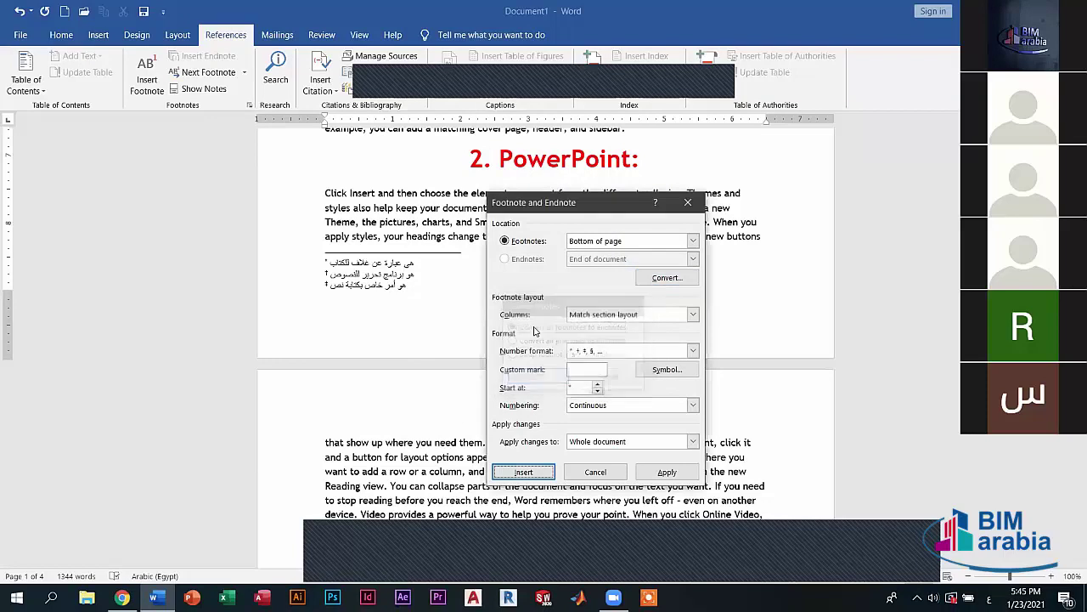
{"action": "left_click", "coordinate": [666, 278]}
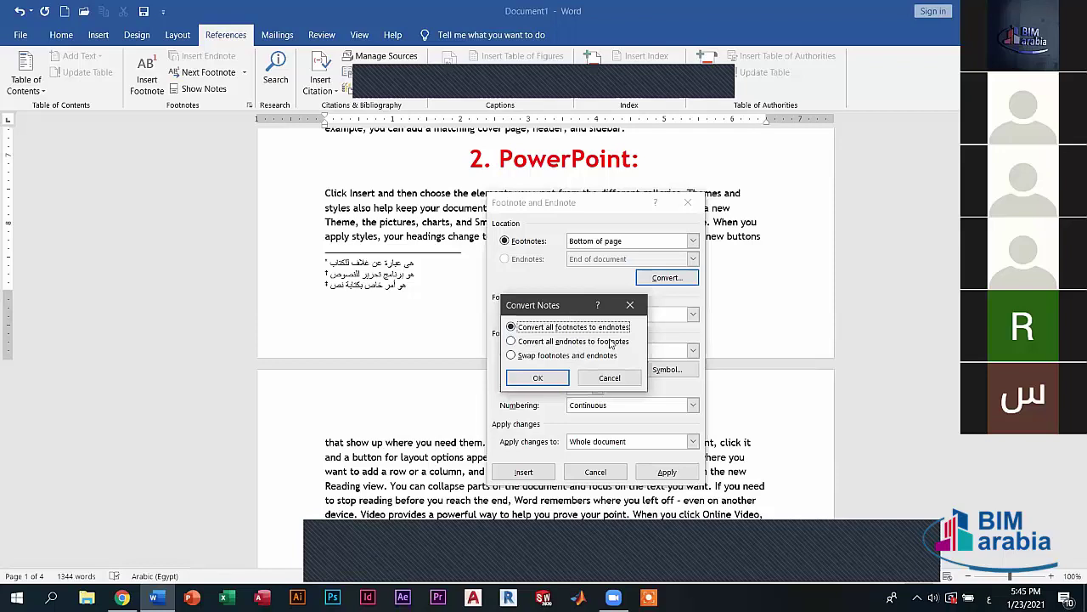
{"action": "left_click", "coordinate": [532, 357]}
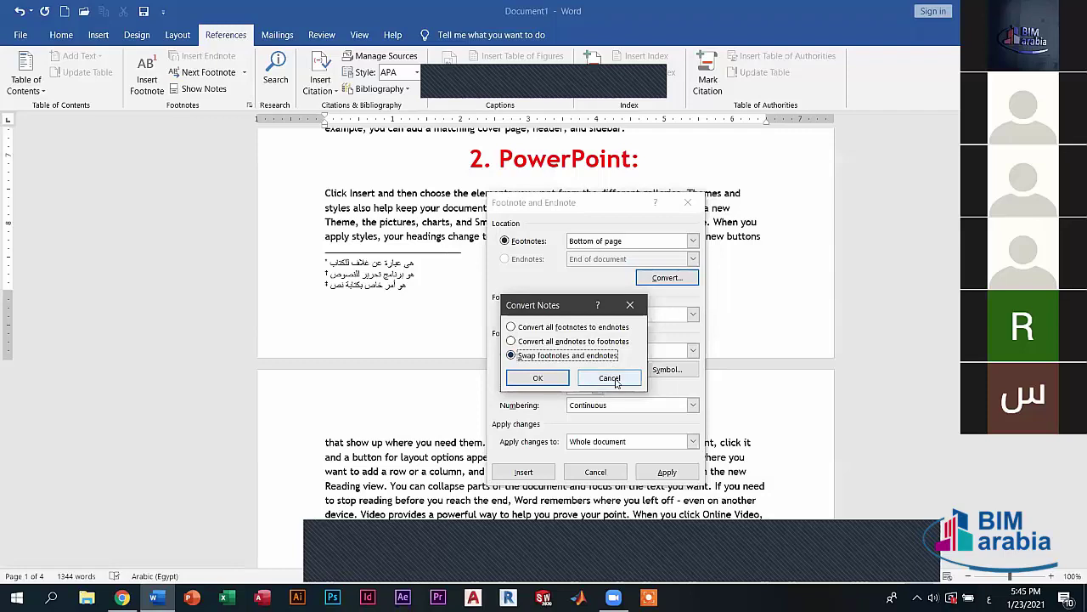
{"action": "left_click", "coordinate": [614, 380]}
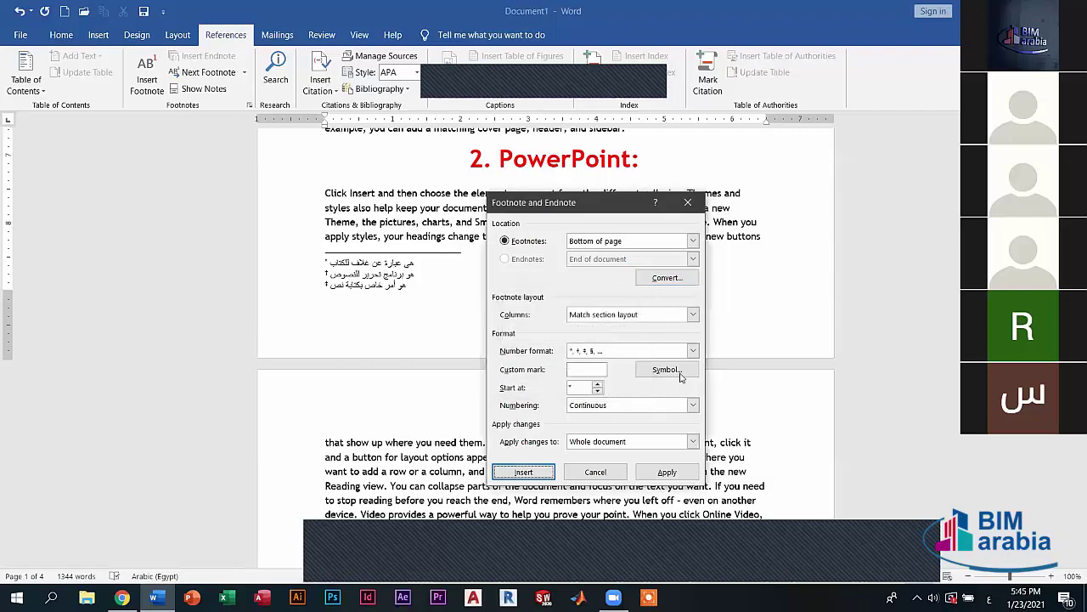
Apply 1, 2, 3 footnote numbering with '@' entered as the custom mark.
{"action": "left_click", "coordinate": [610, 355]}
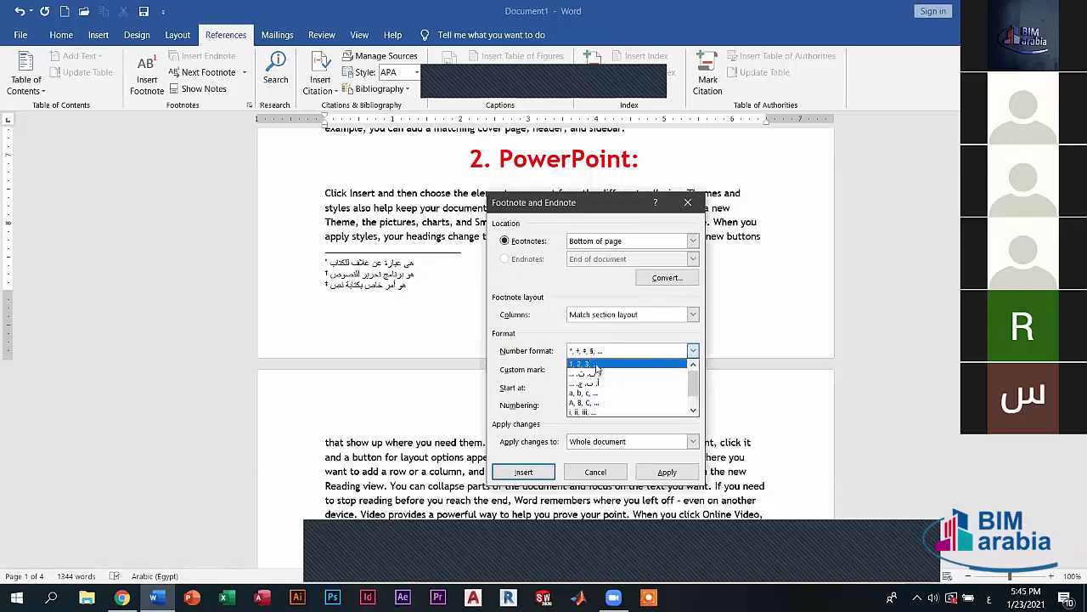
{"action": "left_click", "coordinate": [595, 363]}
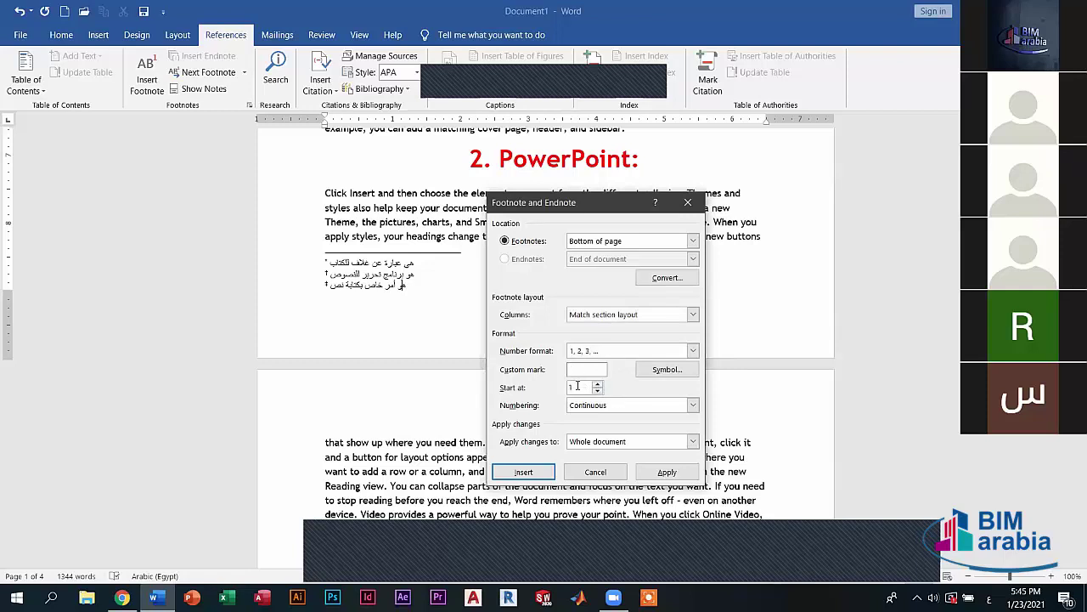
{"action": "type", "text": "@"}
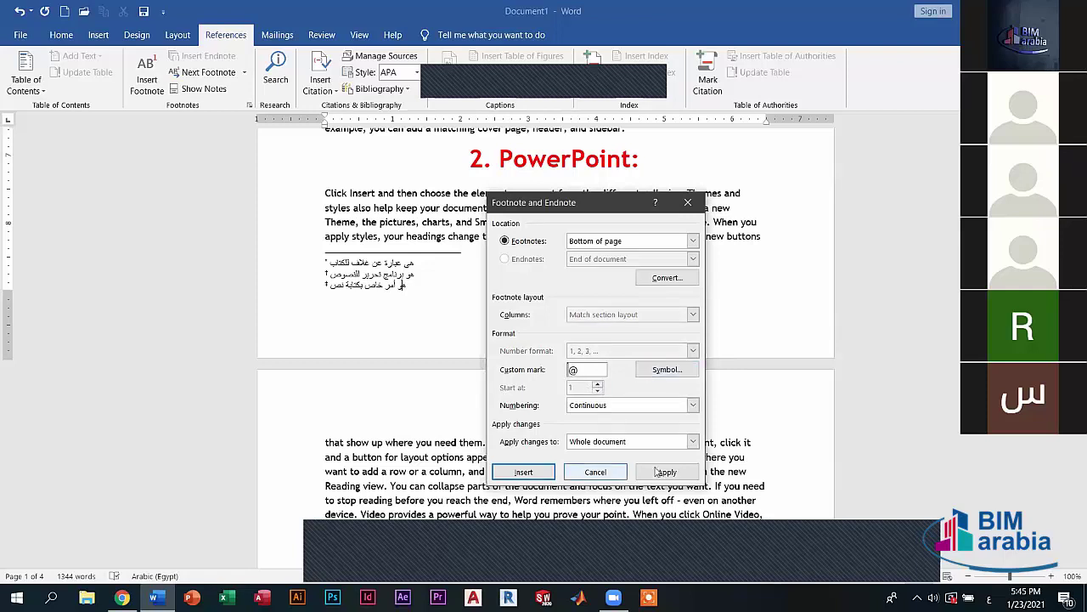
{"action": "left_click", "coordinate": [665, 471]}
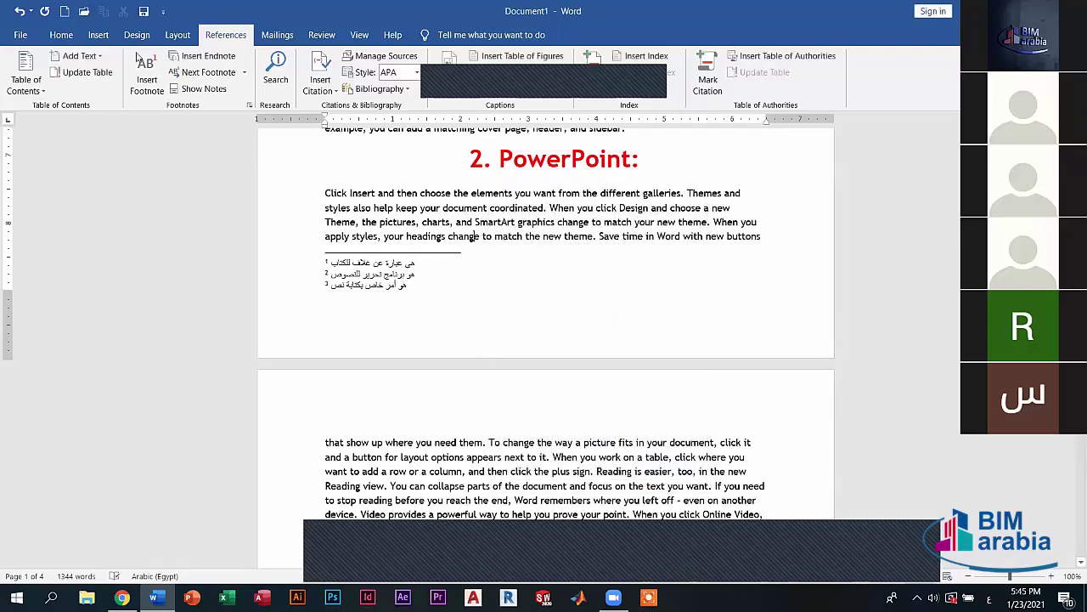
{"action": "left_click", "coordinate": [250, 104]}
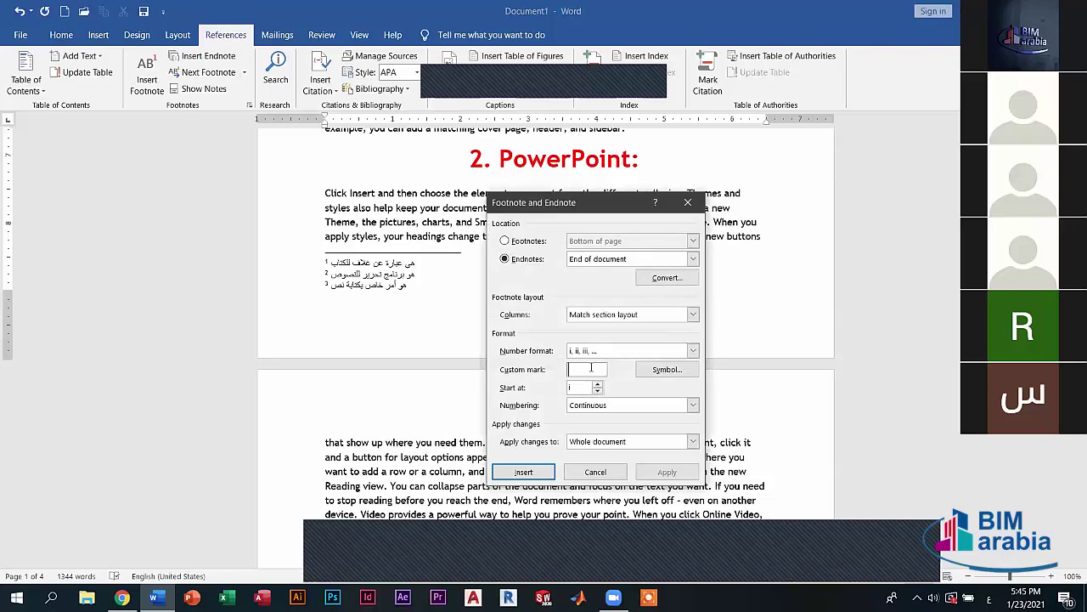
Insert an endnote with the custom mark @.
{"action": "type", "text": "@"}
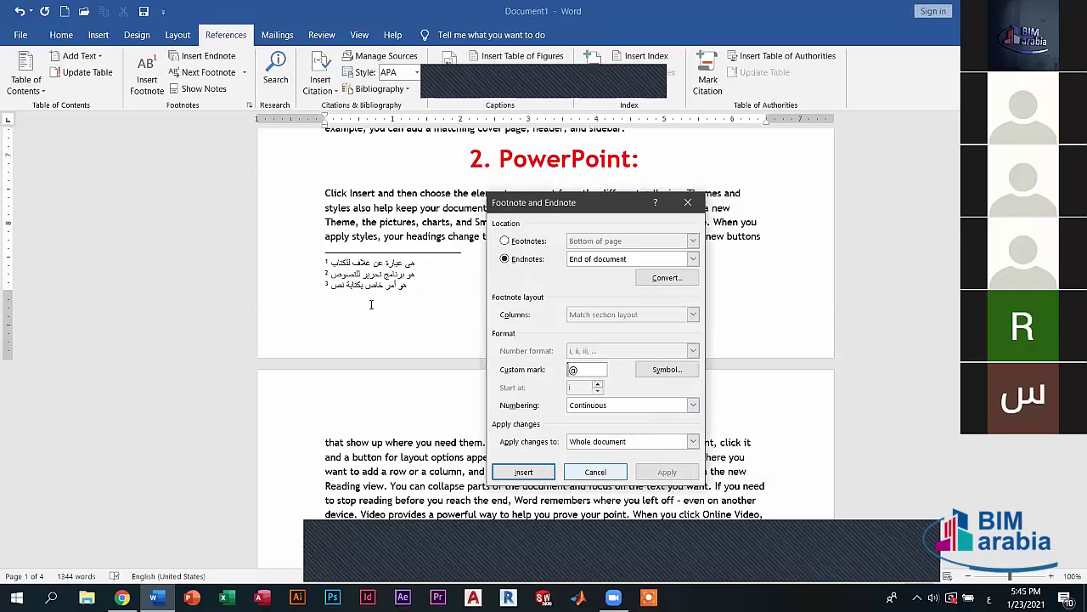
{"action": "key", "text": "Return"}
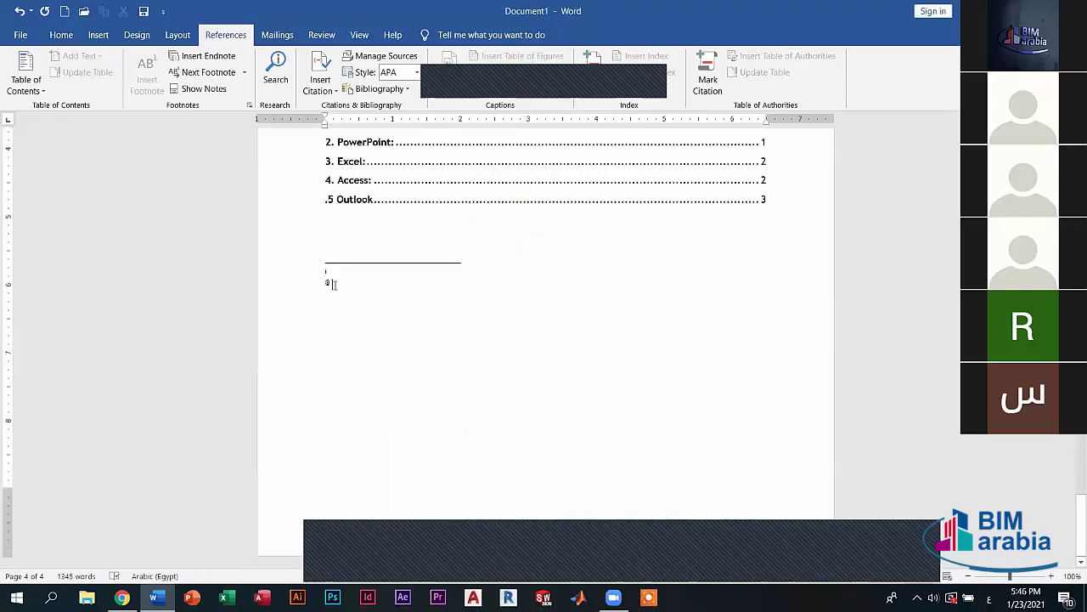
{"action": "left_click", "coordinate": [250, 104]}
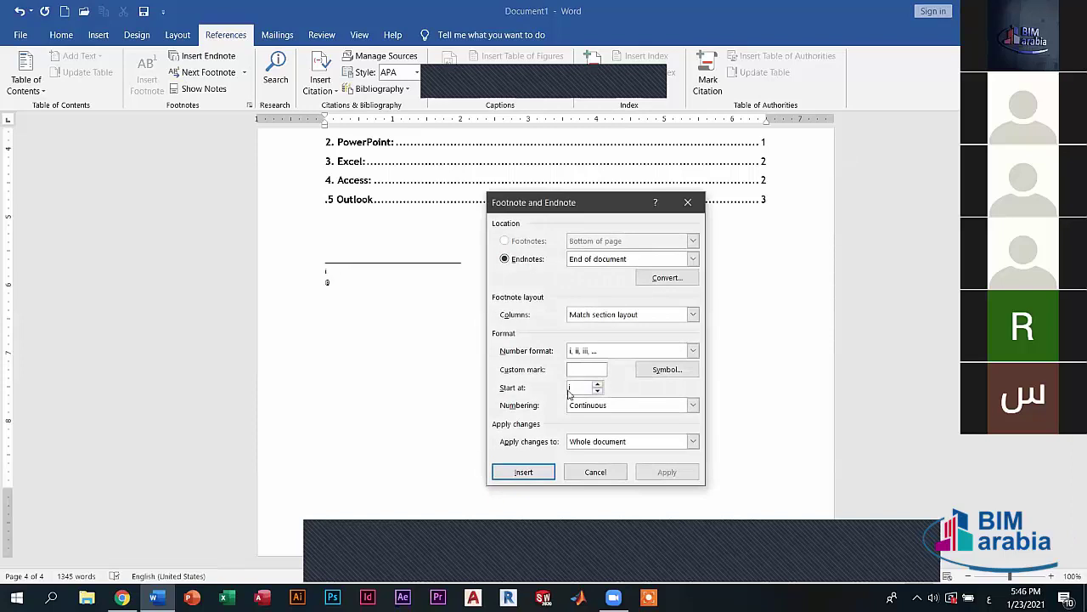
Keep roman-numeral endnotes at the end of the document, start numbering at xii, and insert another endnote.
{"action": "left_click", "coordinate": [612, 352]}
{"action": "left_click", "coordinate": [608, 371]}
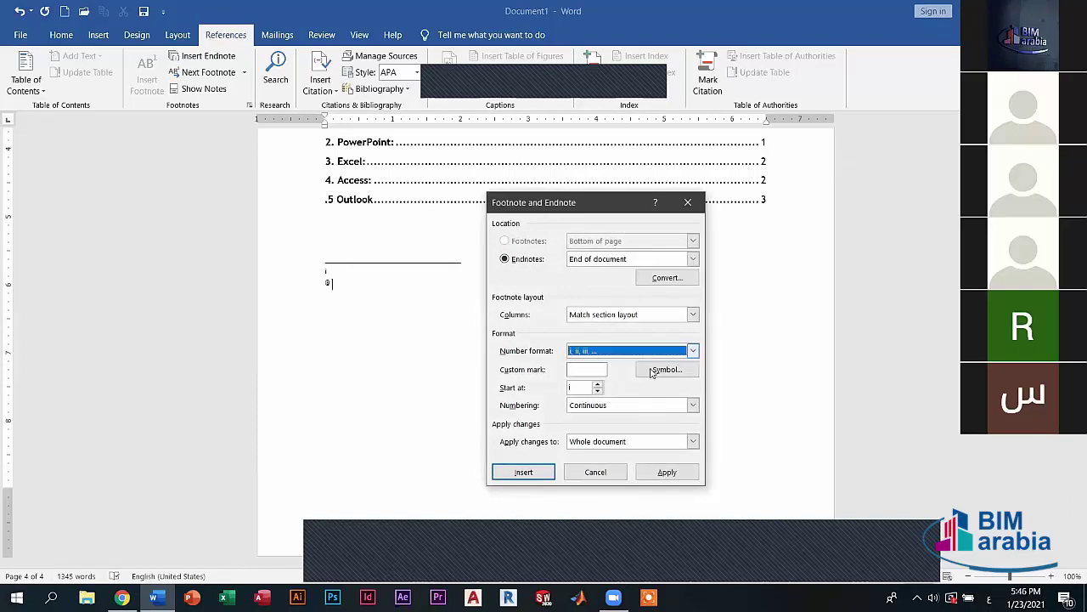
{"action": "left_click", "coordinate": [600, 258]}
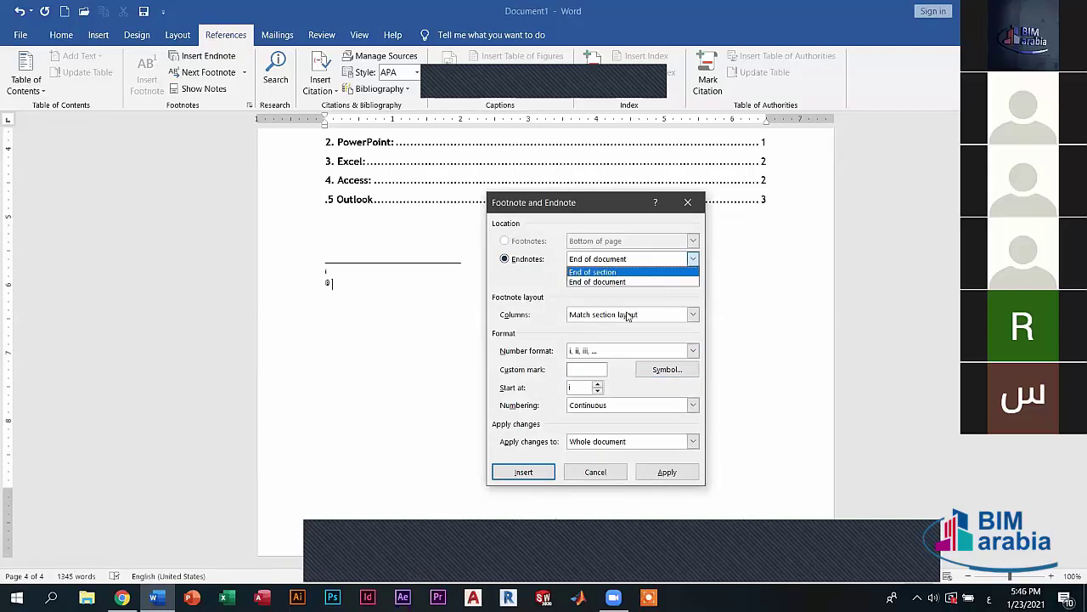
{"action": "left_click", "coordinate": [627, 319]}
{"action": "left_click", "coordinate": [627, 316]}
{"action": "left_click", "coordinate": [611, 321]}
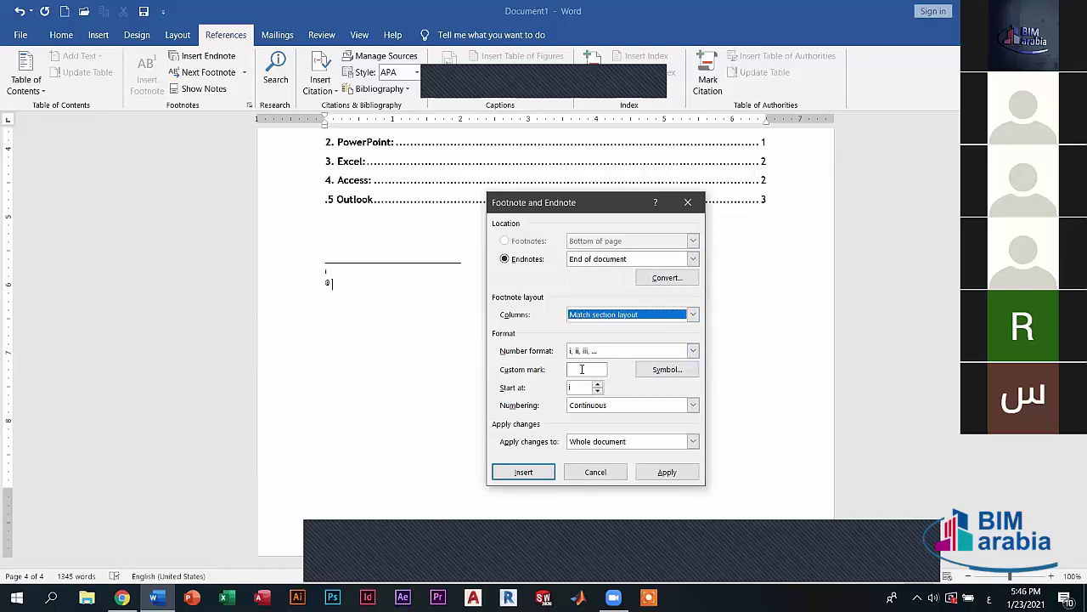
{"action": "left_click", "coordinate": [597, 383]}
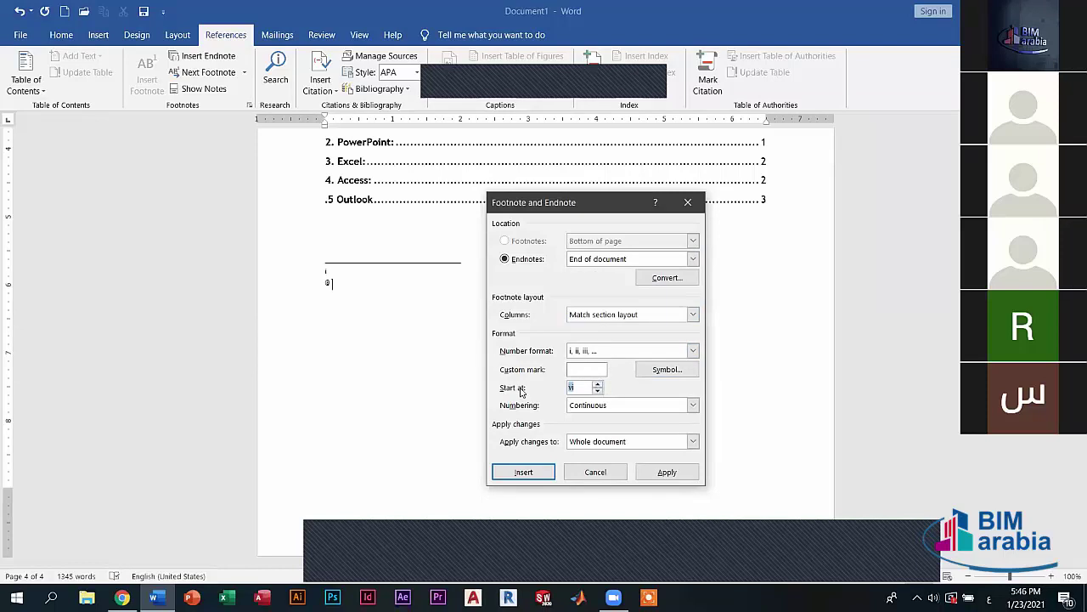
{"action": "left_click", "coordinate": [597, 383]}
{"action": "left_click", "coordinate": [598, 384]}
{"action": "left_click", "coordinate": [597, 384]}
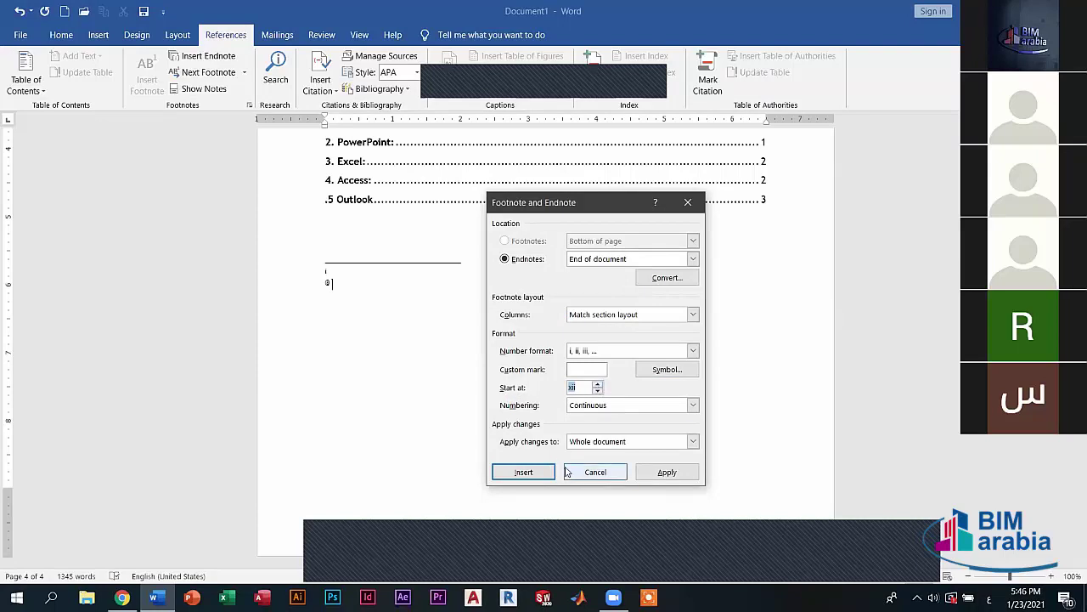
{"action": "left_click", "coordinate": [536, 471]}
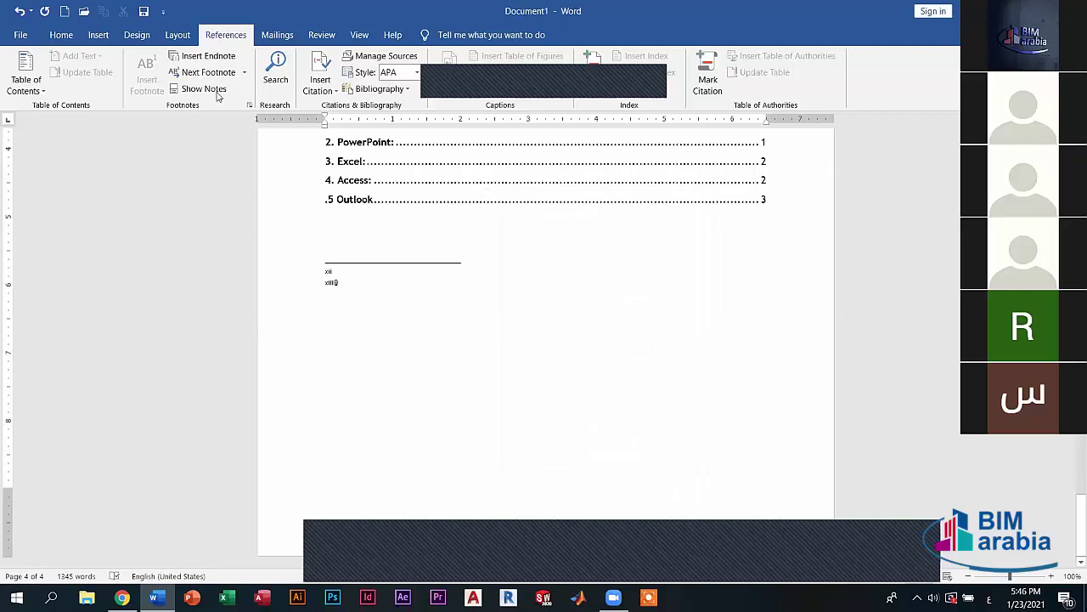
{"action": "left_click", "coordinate": [249, 105]}
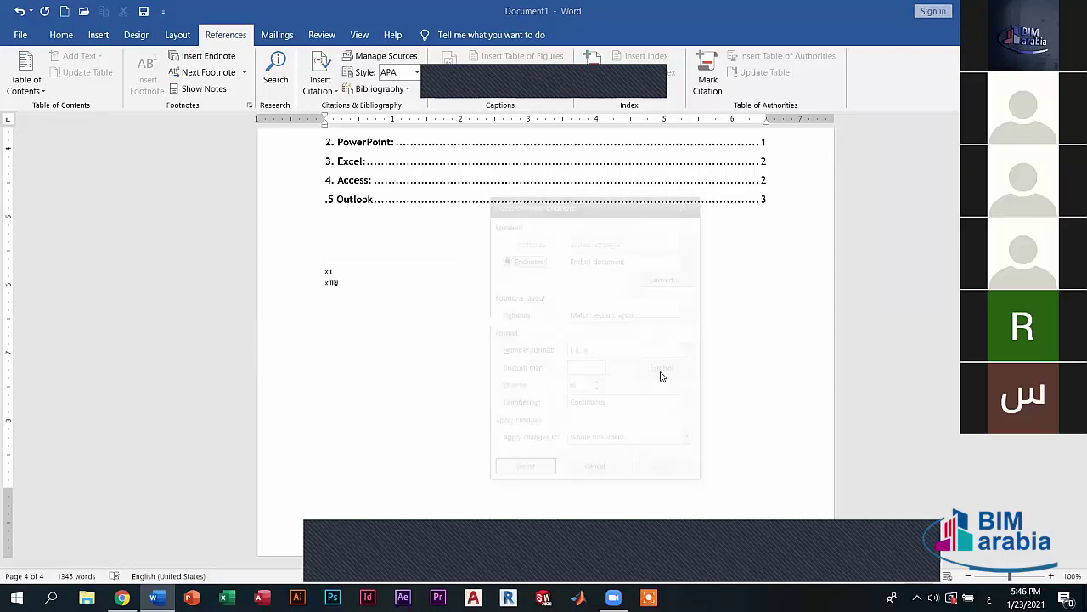
Browse the Wingdings custom-mark symbols, then close without changing the xii and xiii endnotes.
{"action": "left_click", "coordinate": [660, 370]}
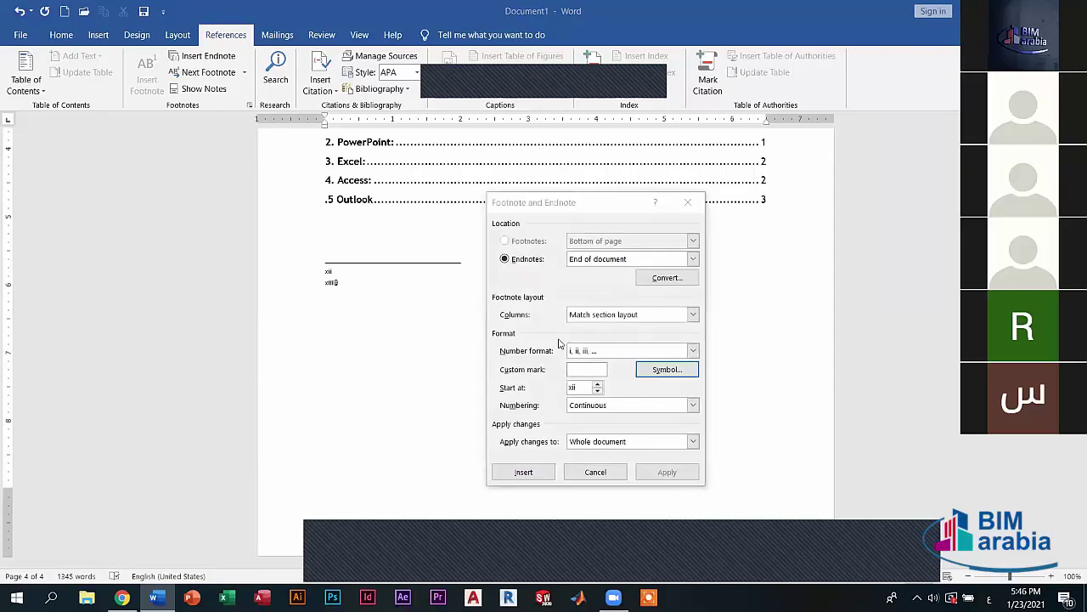
{"action": "left_click", "coordinate": [519, 356]}
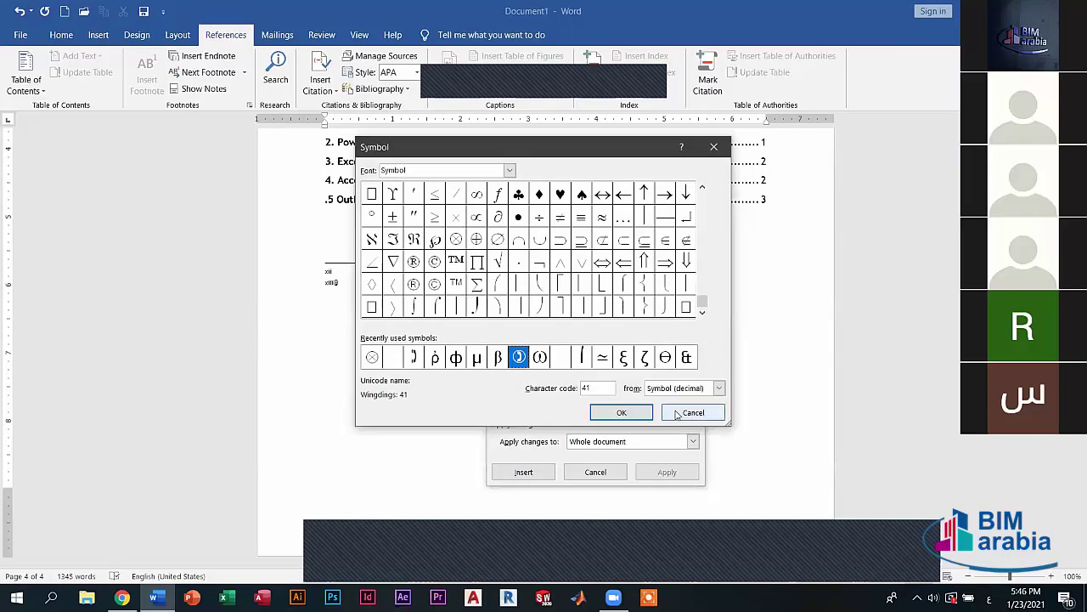
{"action": "double_click", "coordinate": [681, 202]}
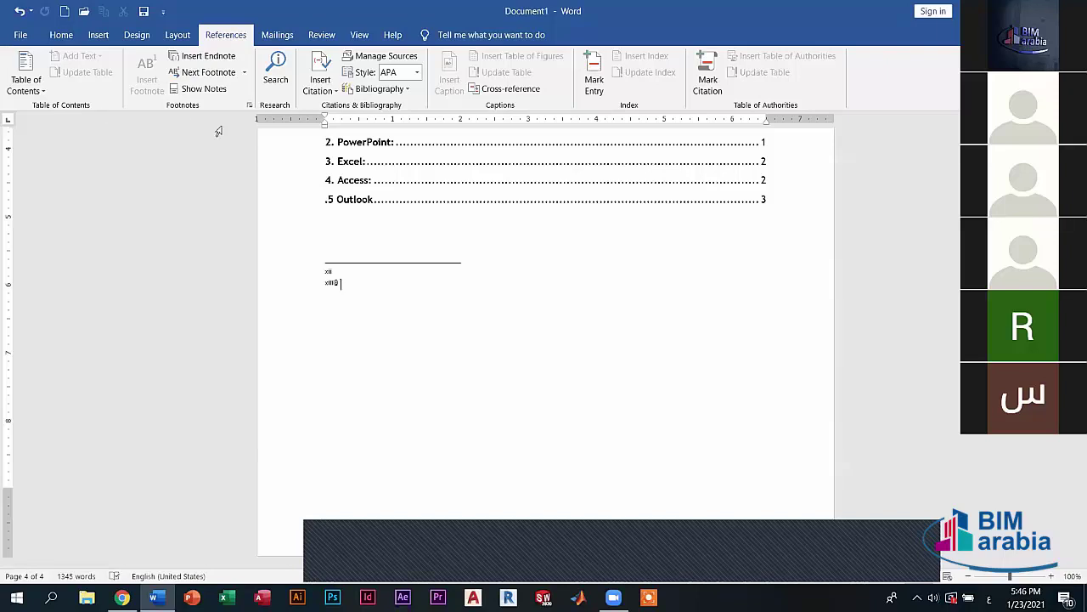
{"action": "left_click", "coordinate": [275, 68]}
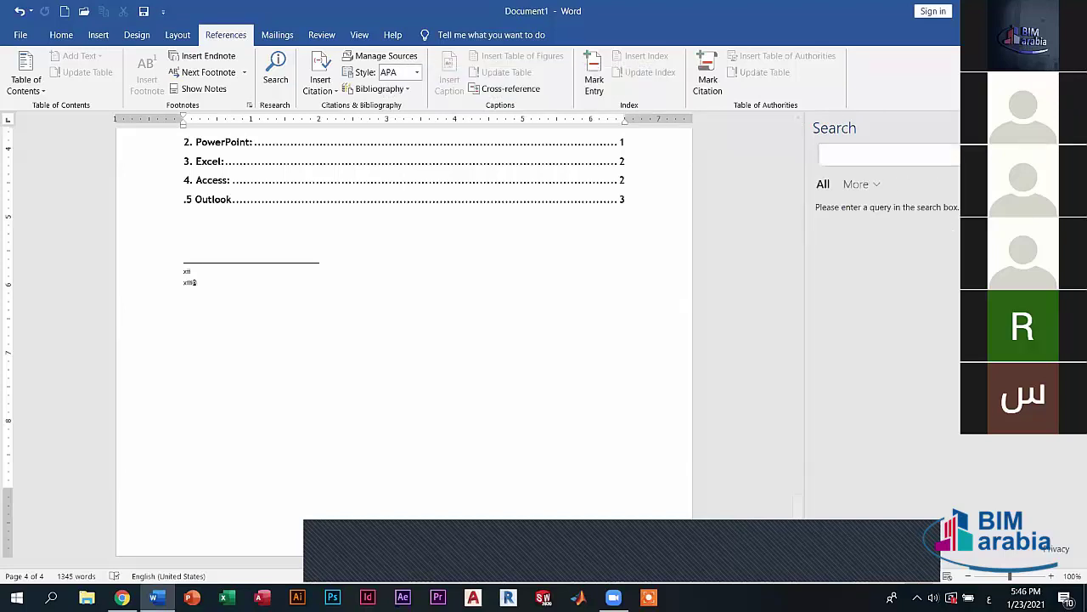
Close the Search pane and add blank lines below the table of contents.
{"action": "left_click", "coordinate": [950, 127]}
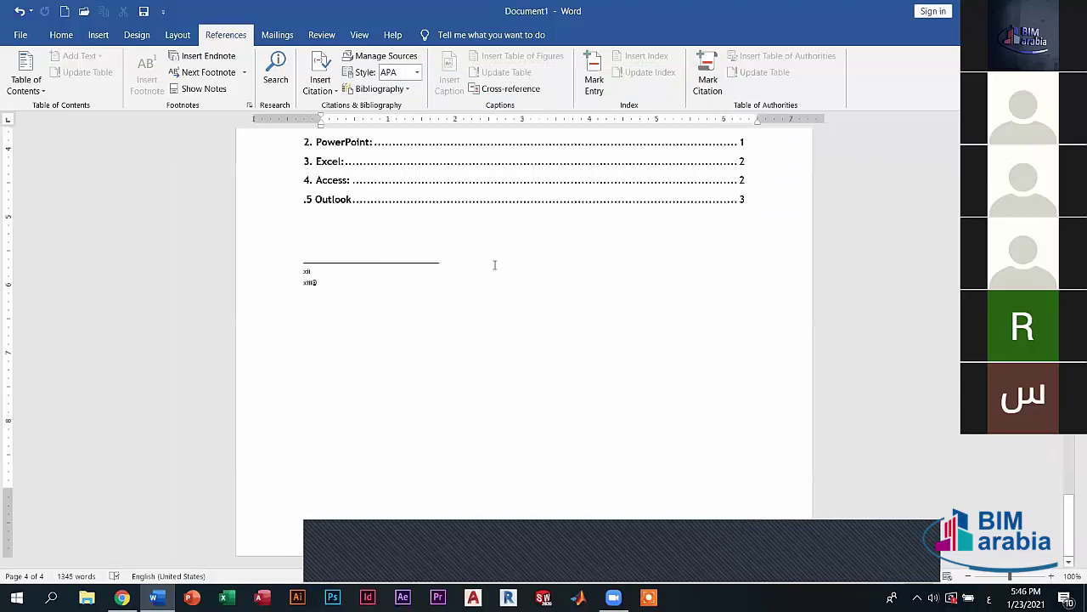
{"action": "scroll", "coordinate": [501, 259], "scroll_direction": "up", "scroll_amount": 3}
{"action": "scroll", "coordinate": [869, 294], "scroll_direction": "up", "scroll_amount": 3}
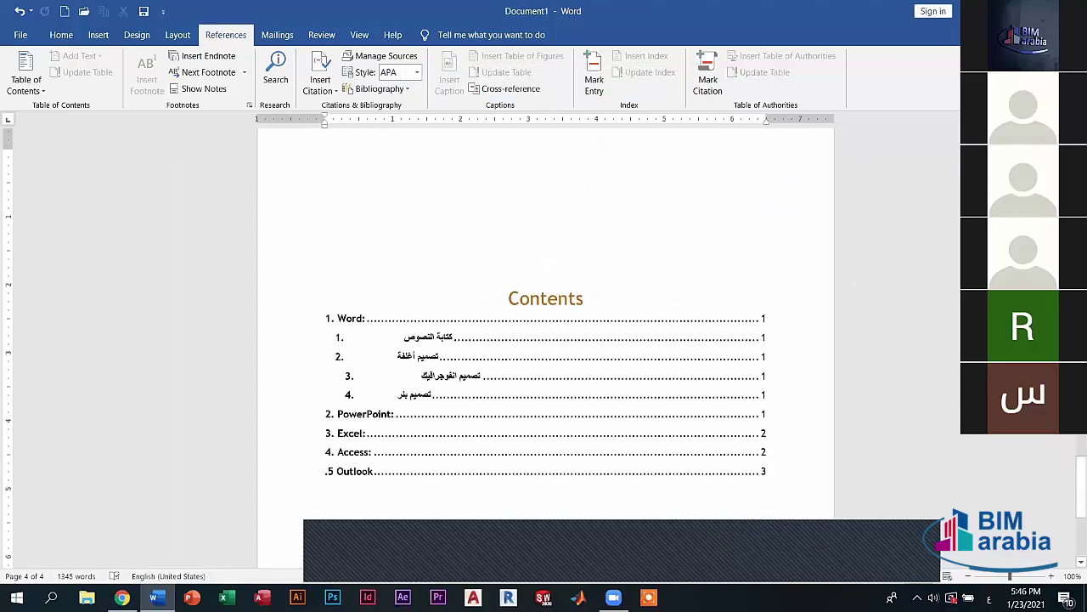
{"action": "scroll", "coordinate": [427, 137], "scroll_direction": "down", "scroll_amount": 10}
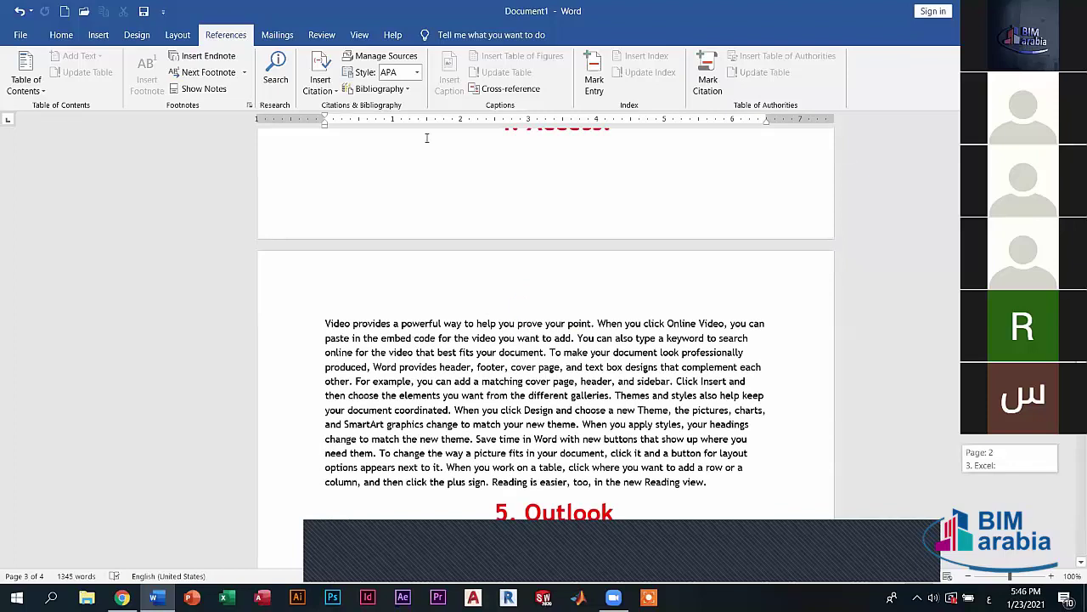
{"action": "scroll", "coordinate": [382, 369], "scroll_direction": "up", "scroll_amount": 10}
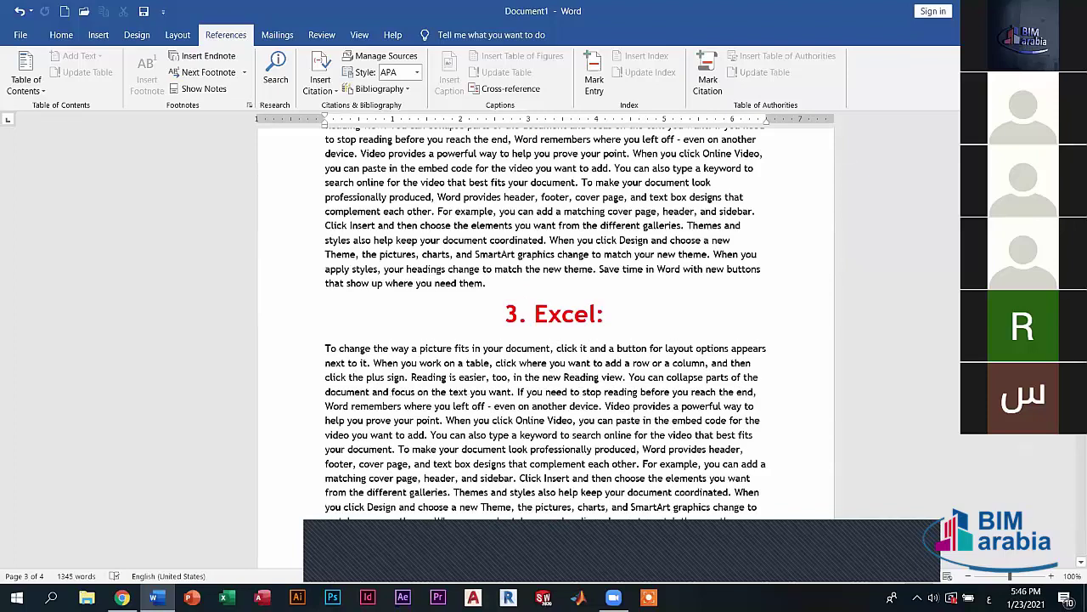
{"action": "scroll", "coordinate": [381, 370], "scroll_direction": "down", "scroll_amount": 1}
{"action": "scroll", "coordinate": [381, 370], "scroll_direction": "up", "scroll_amount": 12}
{"action": "left_click", "coordinate": [381, 370]}
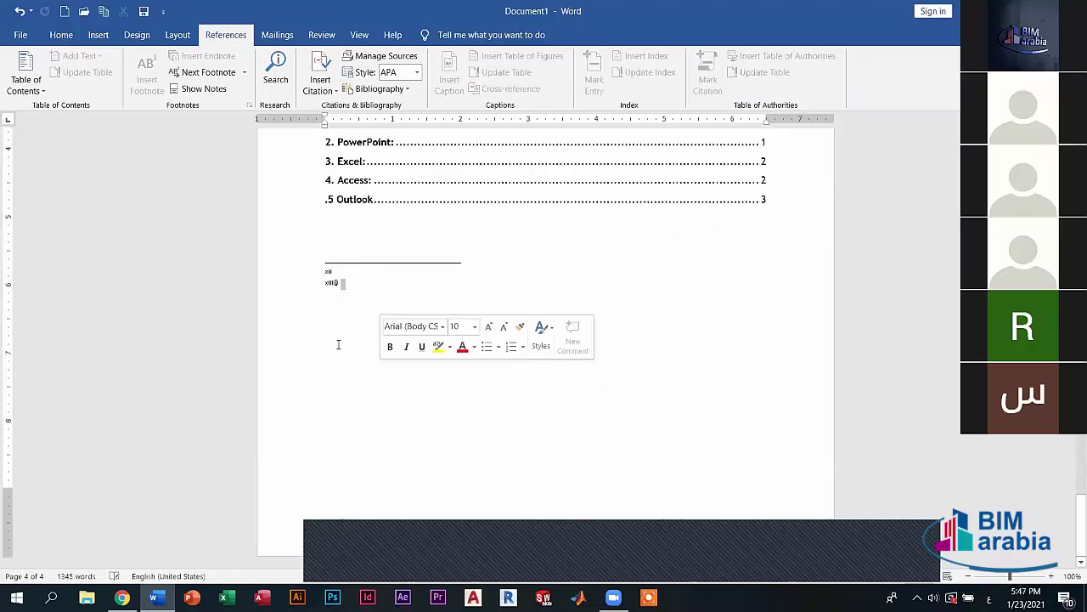
{"action": "left_click", "coordinate": [487, 248]}
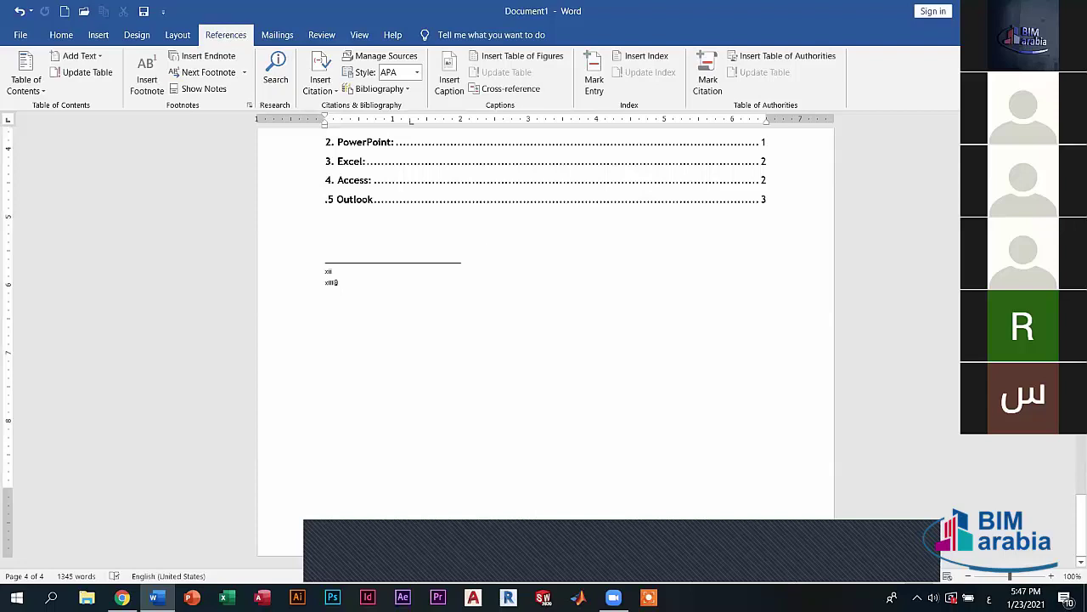
{"action": "key", "text": "Return"}
{"action": "key", "text": "Return"}
{"action": "key", "text": "Return"}
{"action": "key", "text": "Return"}
{"action": "key", "text": "Return"}
{"action": "key", "text": "Return"}
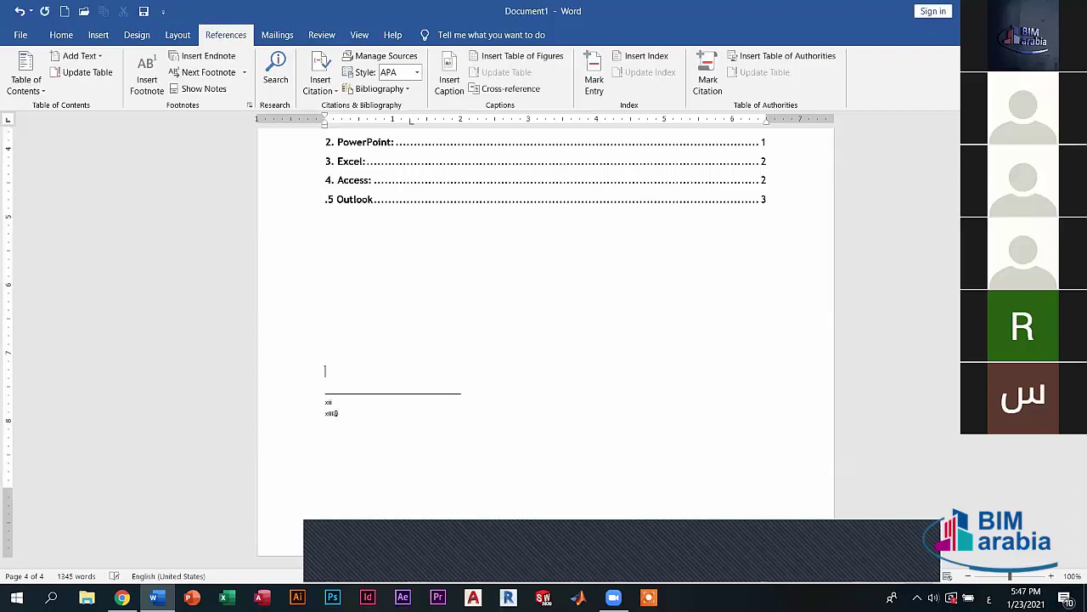
{"action": "key", "text": "Return"}
{"action": "key", "text": "Return"}
{"action": "key", "text": "Return"}
{"action": "scroll", "coordinate": [344, 293], "scroll_direction": "up", "scroll_amount": 1}
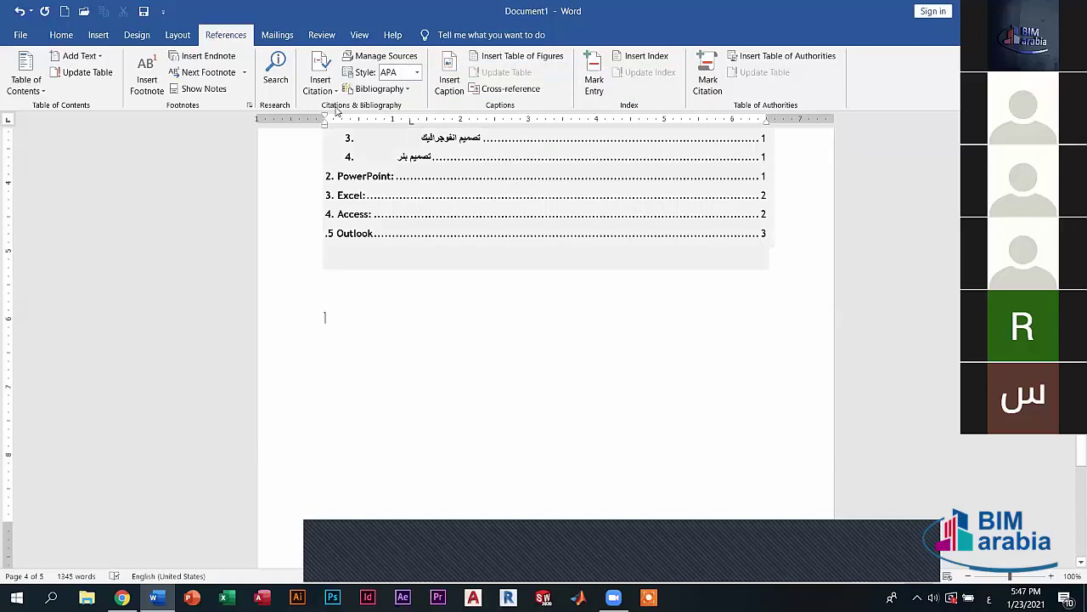
{"action": "left_click", "coordinate": [441, 129]}
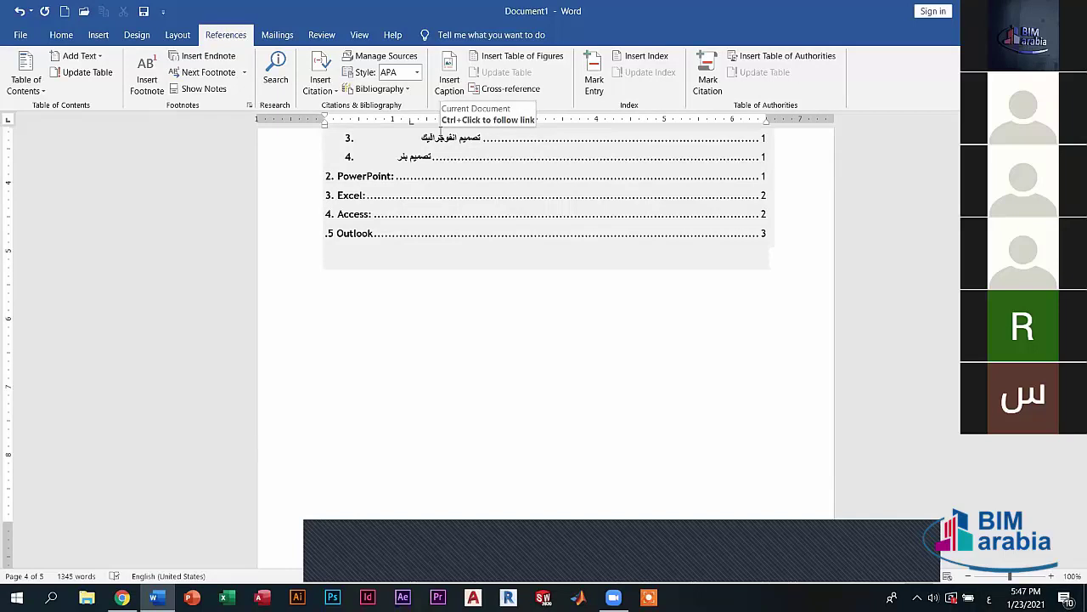
Start a new citation source and try the Report, Electronic Source and Performance types.
{"action": "left_click", "coordinate": [332, 90]}
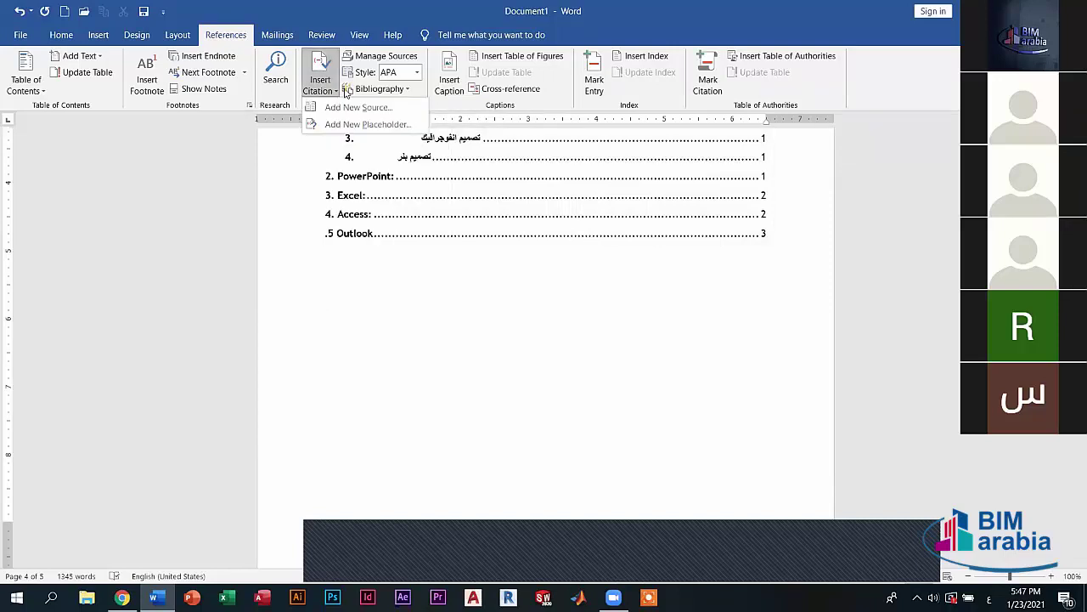
{"action": "left_click", "coordinate": [347, 109]}
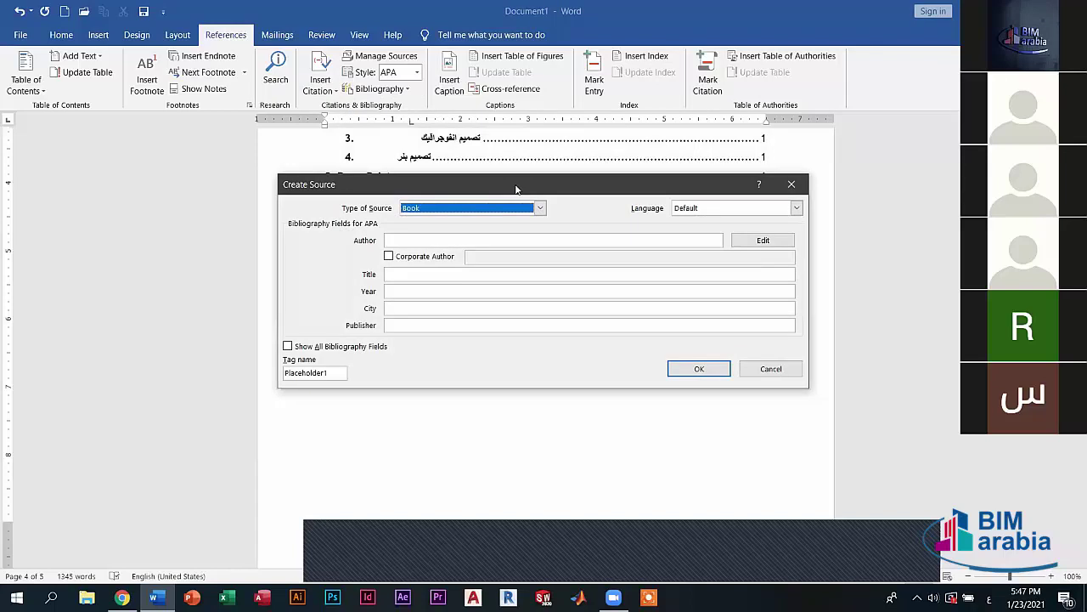
{"action": "left_click_drag", "start_coordinate": [515, 189], "coordinate": [514, 229]}
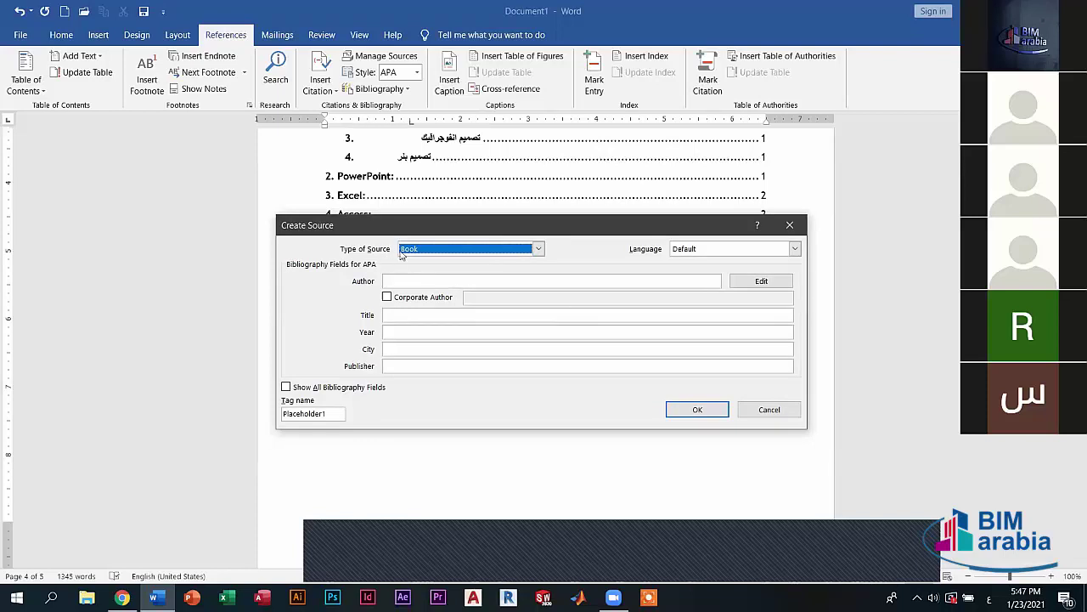
{"action": "left_click", "coordinate": [538, 249]}
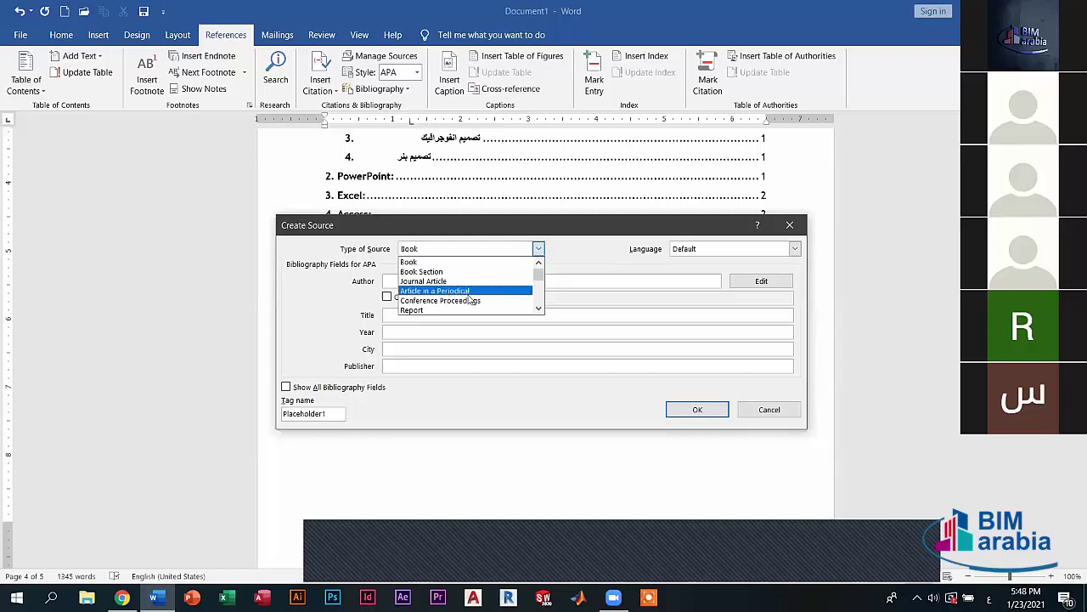
{"action": "left_click", "coordinate": [435, 310]}
{"action": "left_click", "coordinate": [538, 248]}
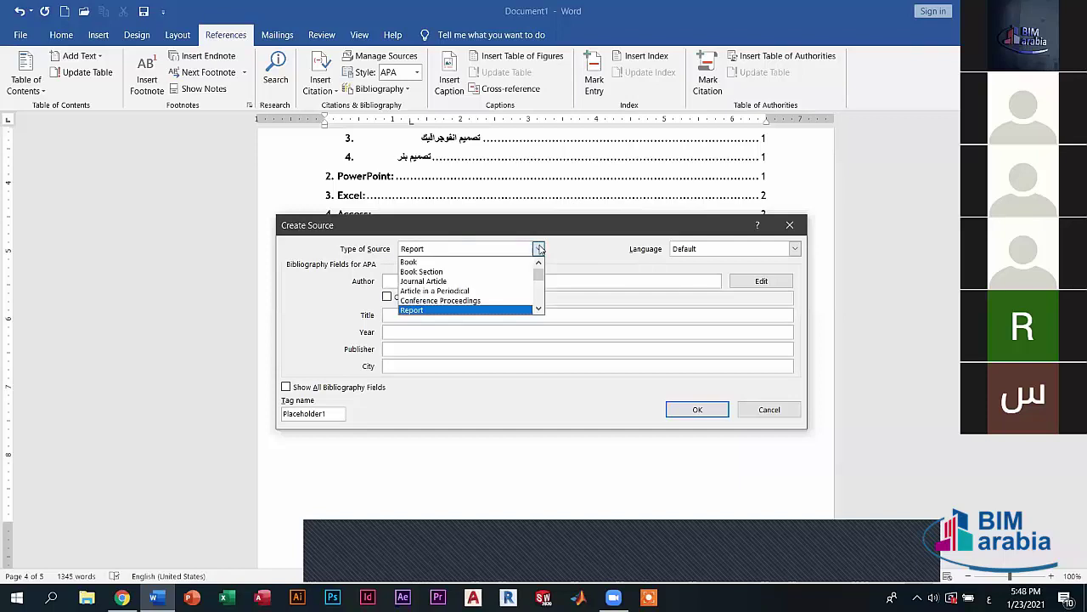
{"action": "left_click_drag", "start_coordinate": [538, 279], "coordinate": [541, 298]}
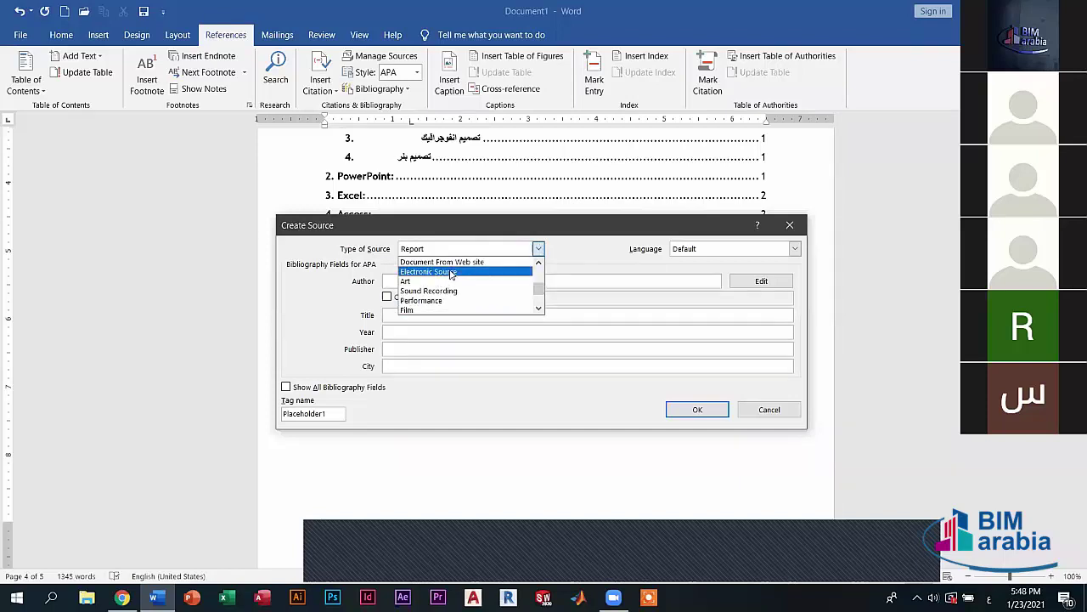
{"action": "left_click", "coordinate": [451, 272]}
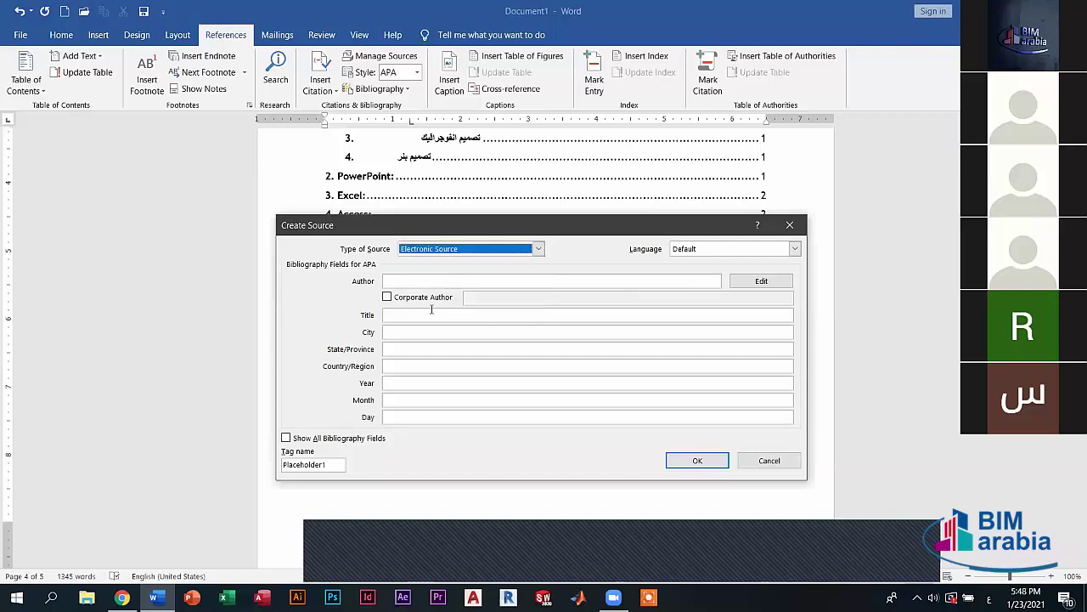
{"action": "left_click", "coordinate": [539, 248]}
{"action": "left_click", "coordinate": [459, 299]}
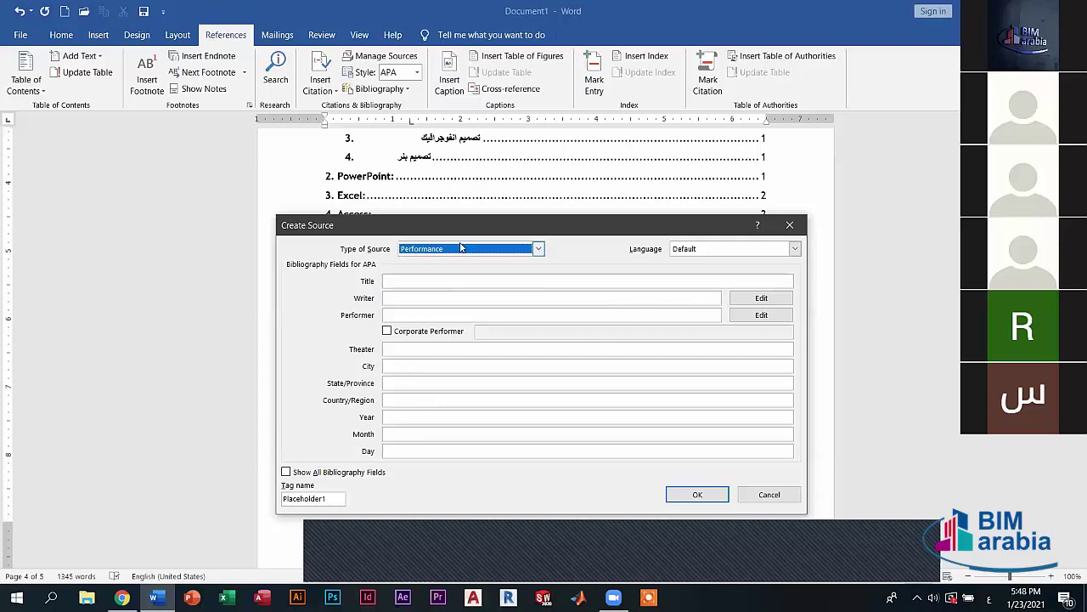
Try Film, then settle on a Book source with Default language.
{"action": "left_click", "coordinate": [539, 248]}
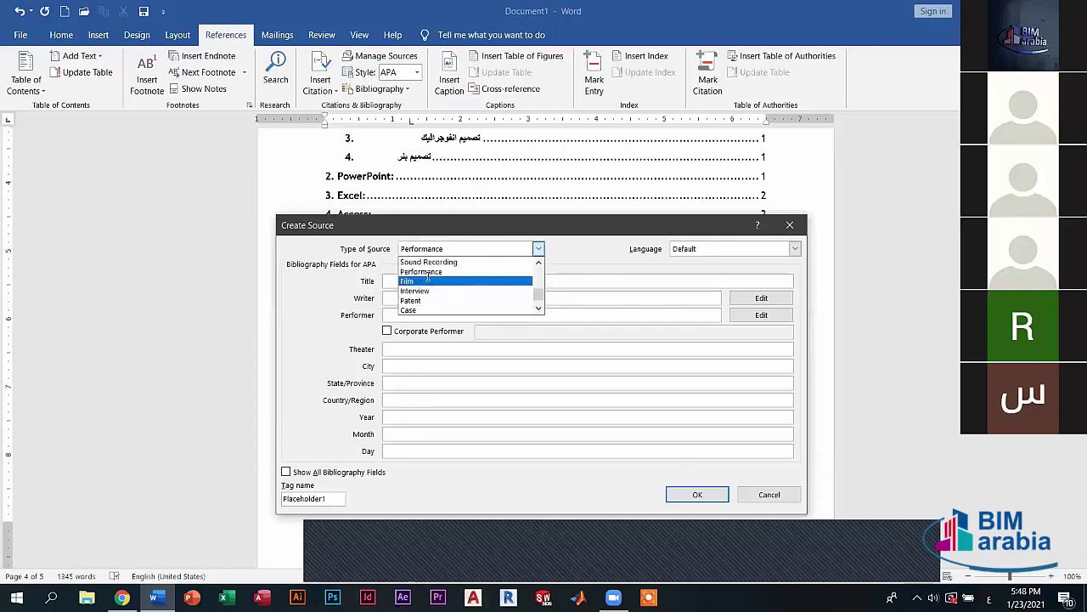
{"action": "left_click", "coordinate": [425, 281]}
{"action": "left_click", "coordinate": [538, 248]}
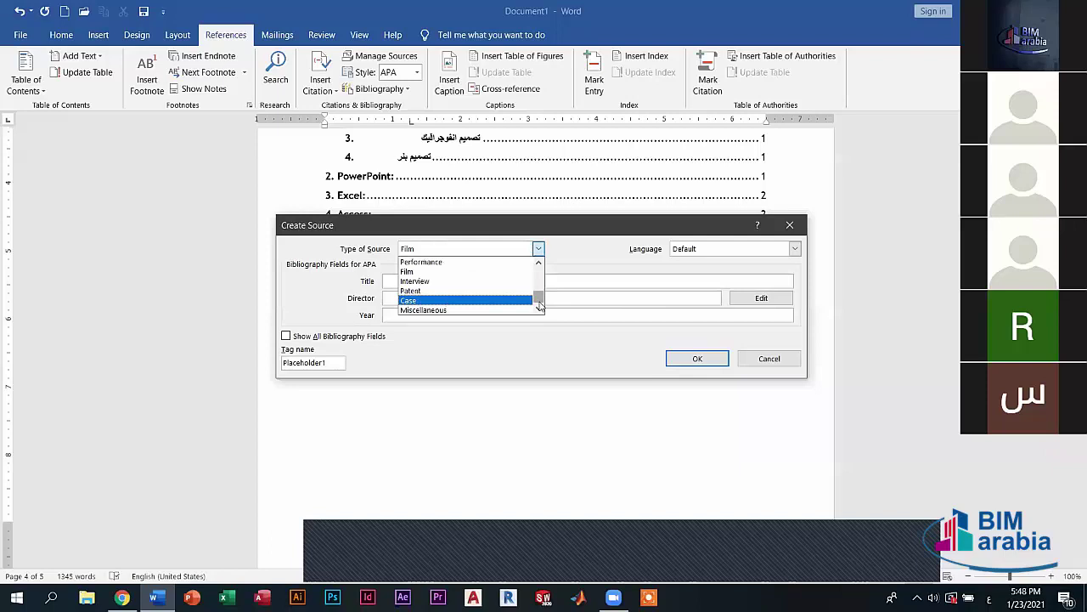
{"action": "scroll", "coordinate": [536, 301], "scroll_direction": "up", "scroll_amount": 4}
{"action": "left_click", "coordinate": [429, 262]}
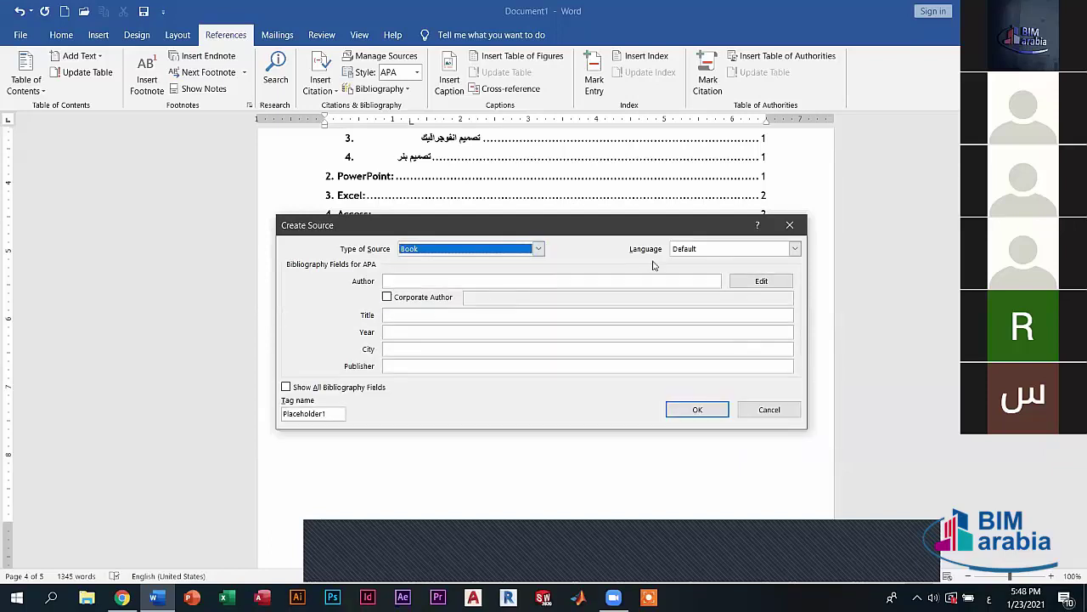
{"action": "left_click", "coordinate": [676, 252]}
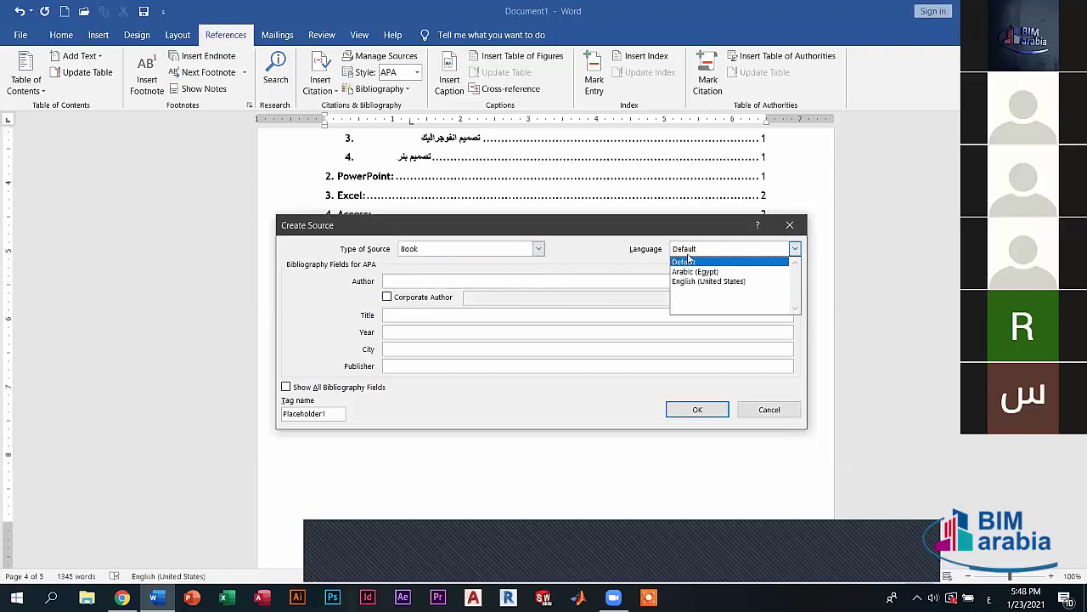
{"action": "left_click", "coordinate": [548, 335]}
{"action": "left_click", "coordinate": [693, 252]}
{"action": "left_click", "coordinate": [689, 261]}
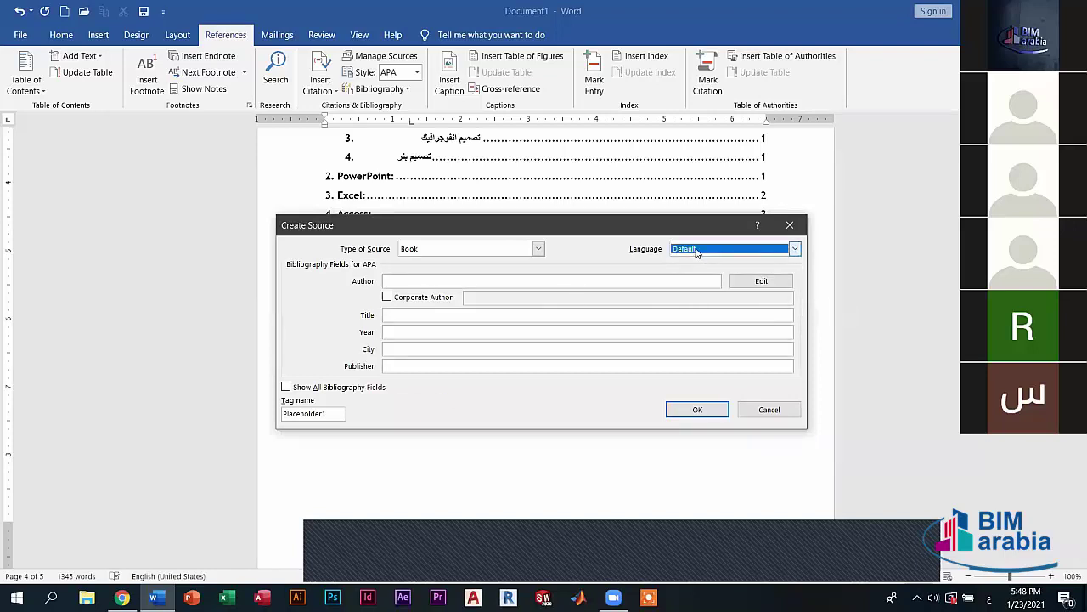
{"action": "left_click", "coordinate": [428, 281]}
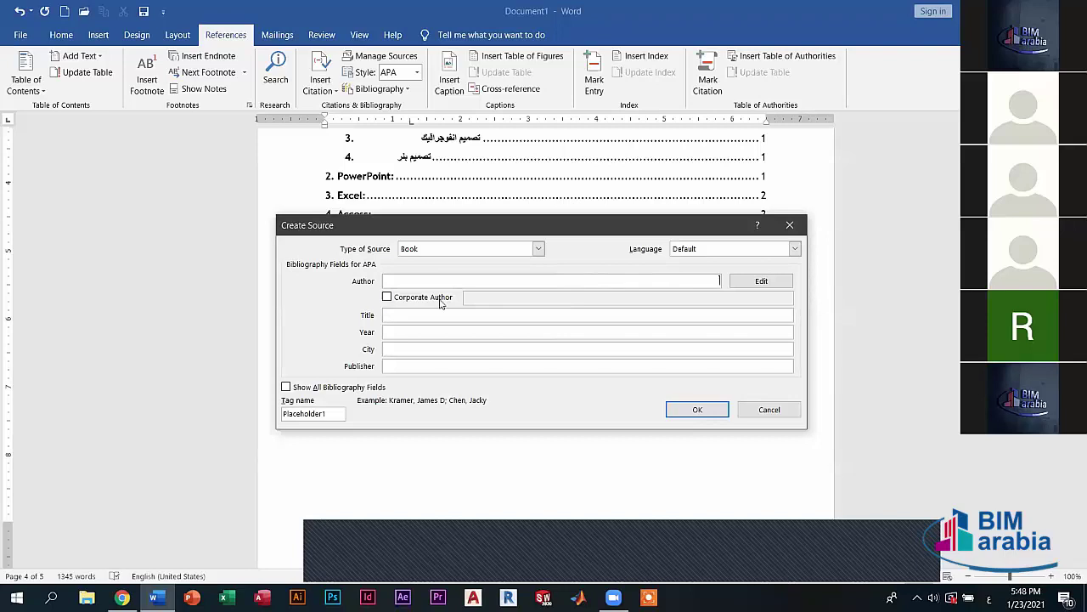
Type the author's full name into the Author field.
{"action": "left_click", "coordinate": [747, 282]}
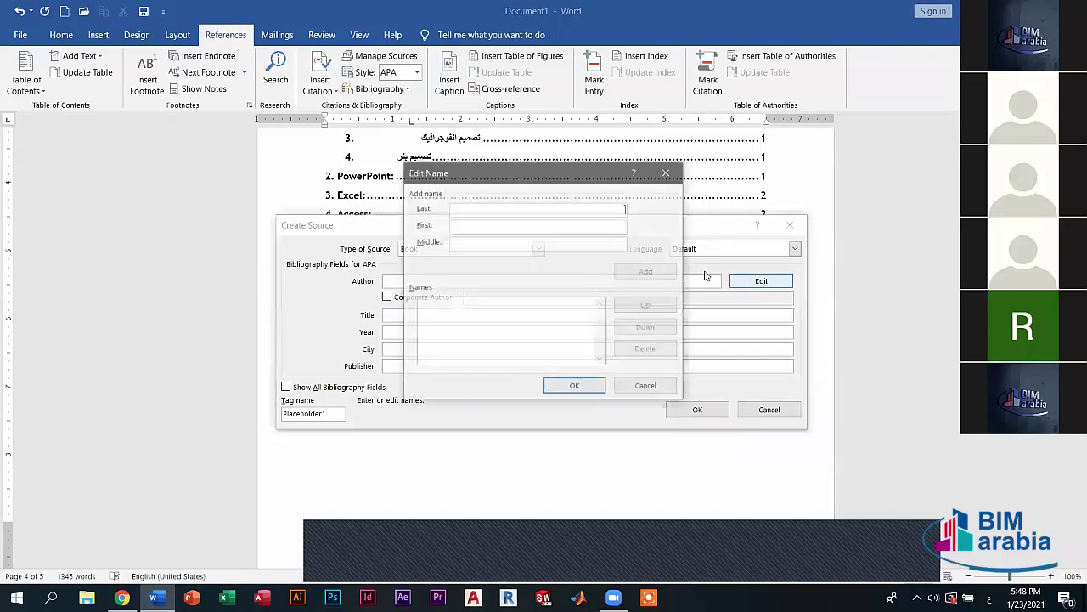
{"action": "left_click", "coordinate": [670, 174]}
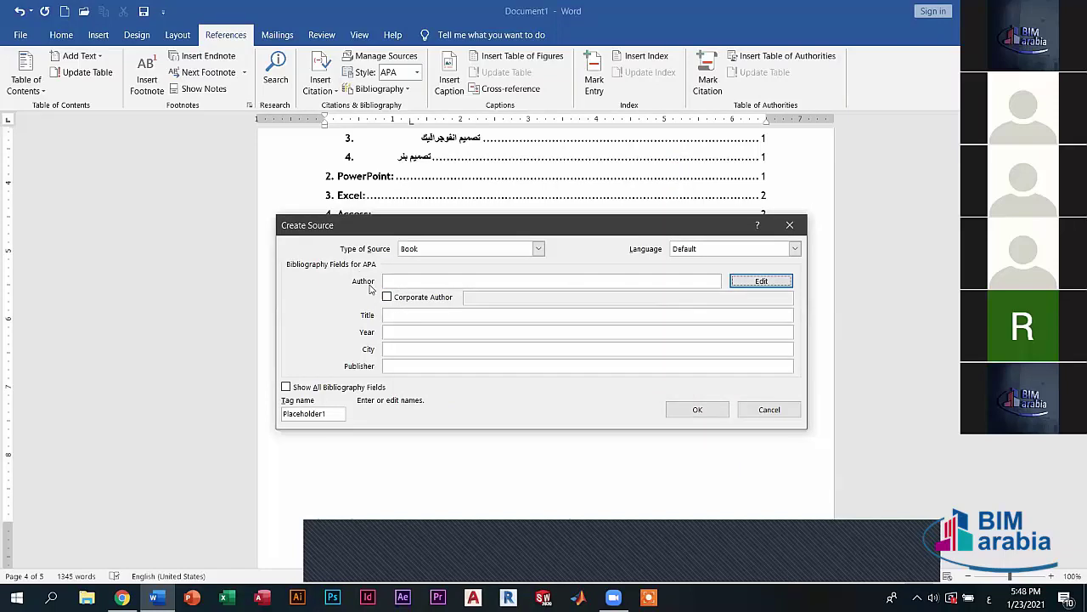
{"action": "left_click", "coordinate": [387, 297]}
{"action": "left_click", "coordinate": [389, 299]}
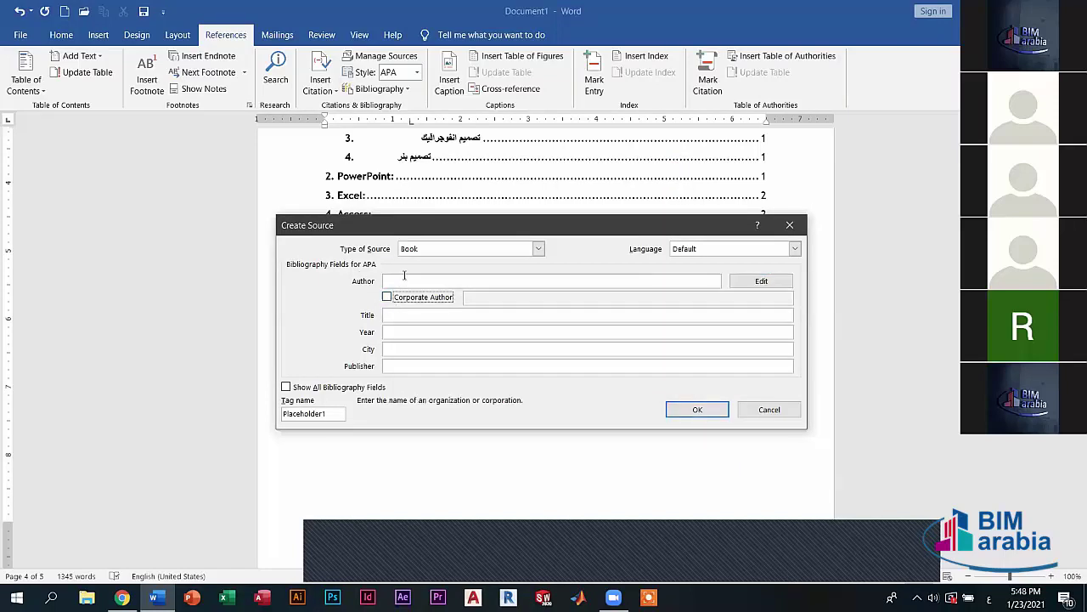
{"action": "left_click", "coordinate": [386, 282]}
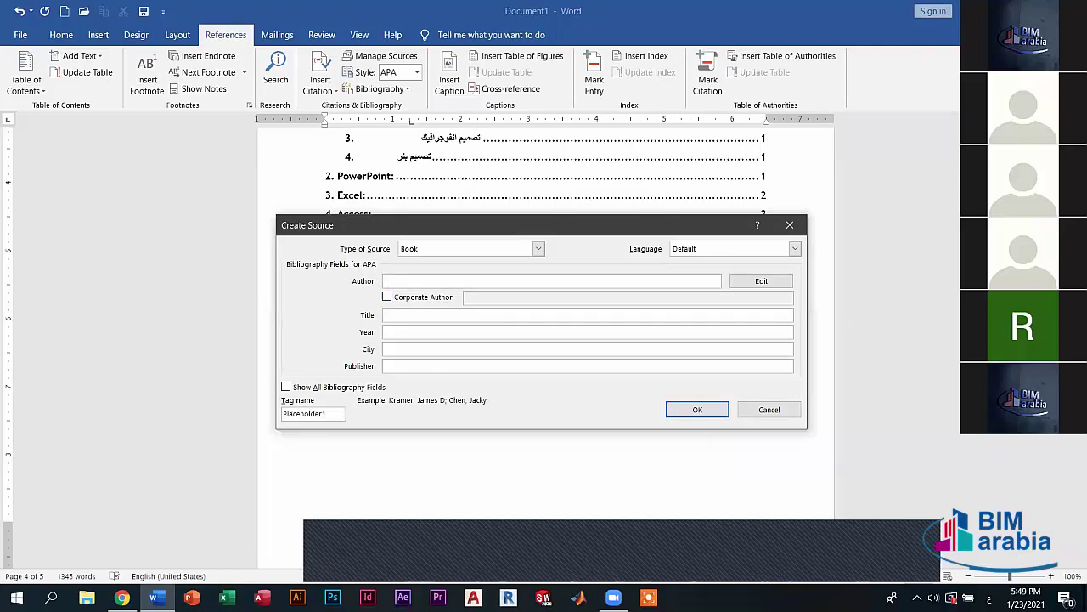
{"action": "key", "text": "alt+shift"}
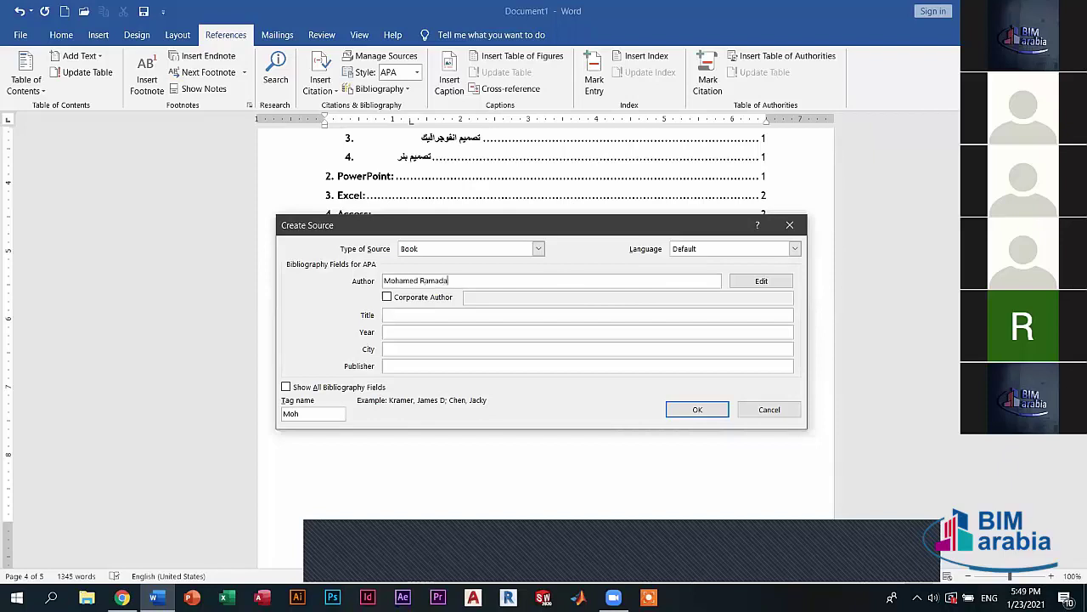
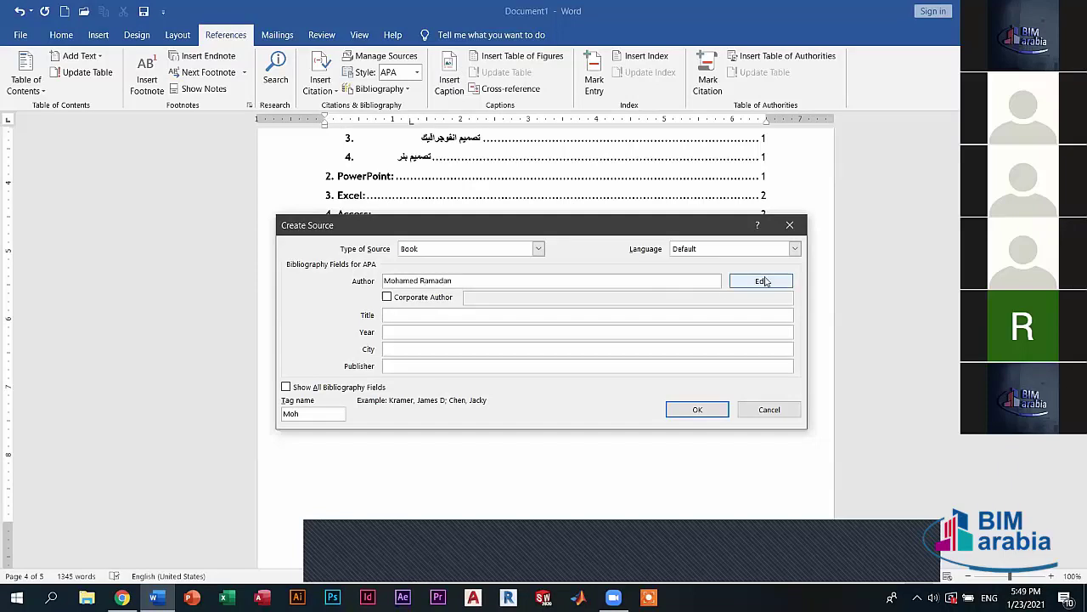
Try adding another author name in Edit Name, then close it without saving.
{"action": "left_click", "coordinate": [762, 281]}
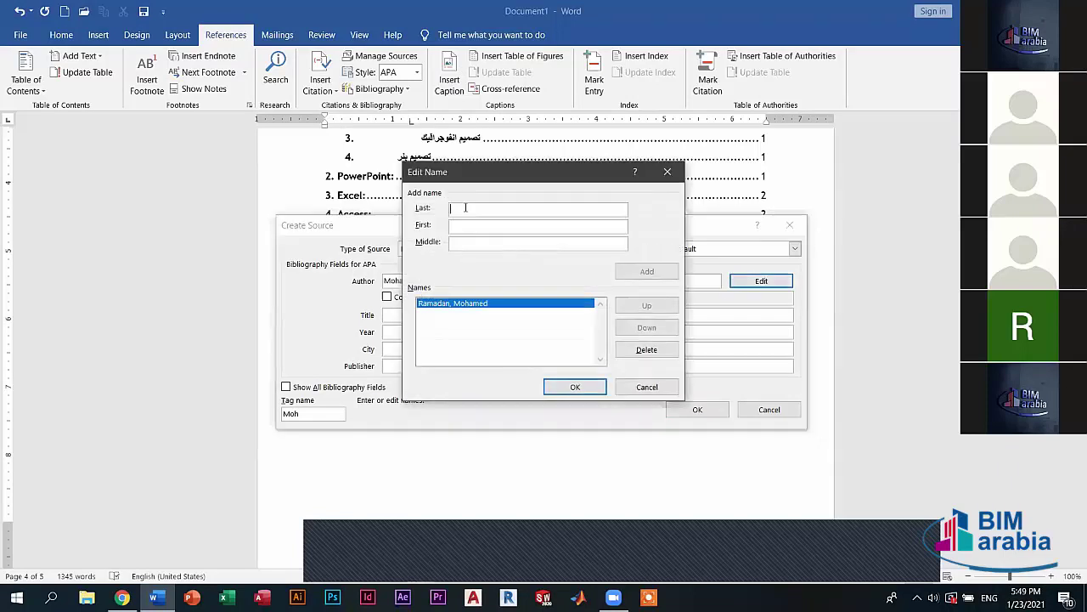
{"action": "left_click", "coordinate": [480, 242]}
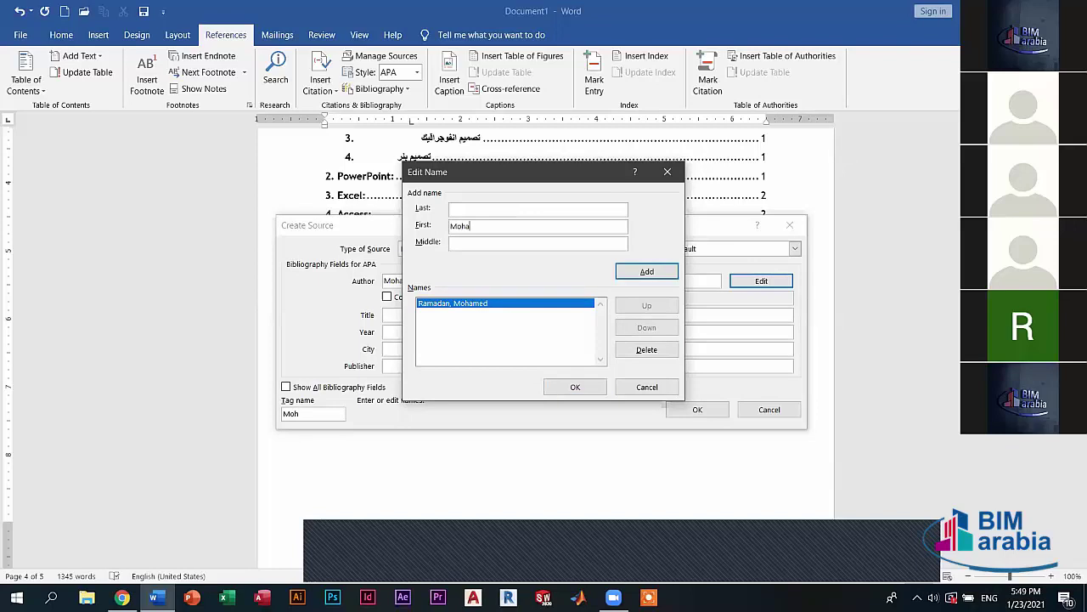
{"action": "left_click", "coordinate": [489, 210]}
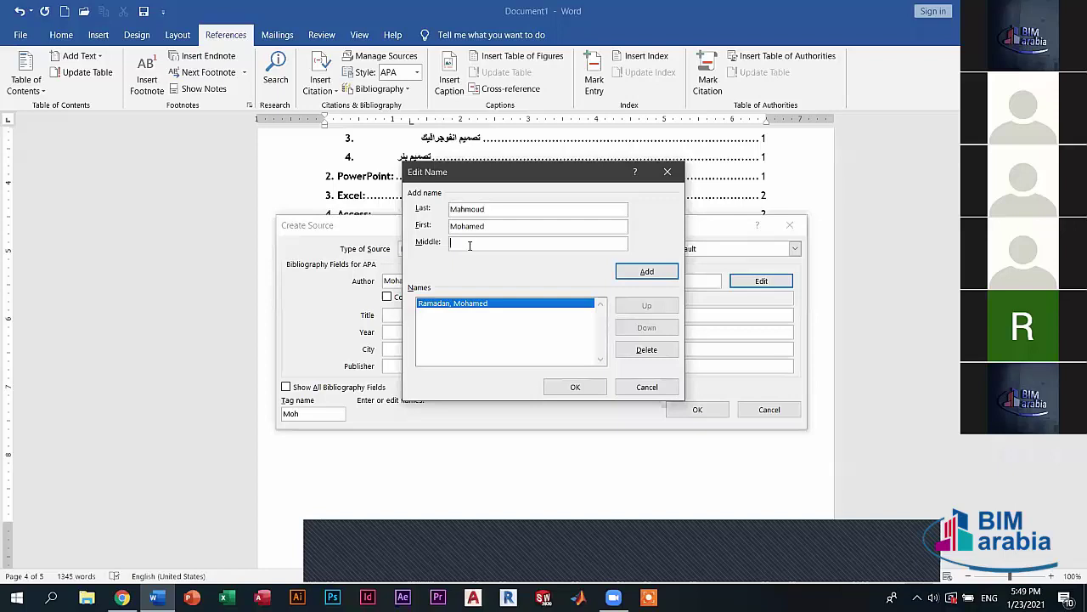
{"action": "key", "text": "Tab"}
{"action": "left_click", "coordinate": [647, 271]}
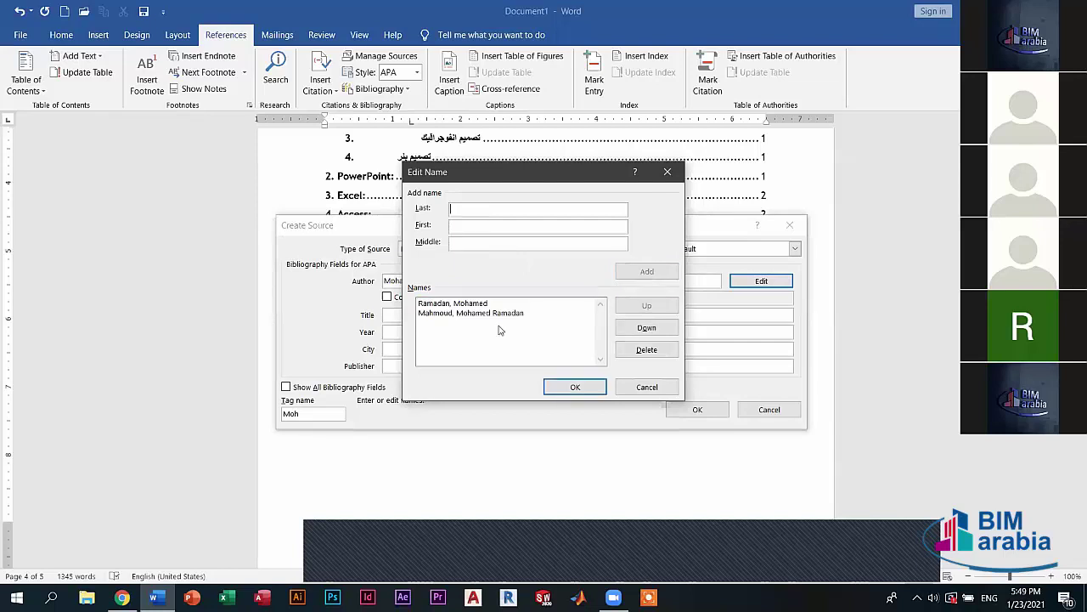
{"action": "left_click", "coordinate": [459, 315]}
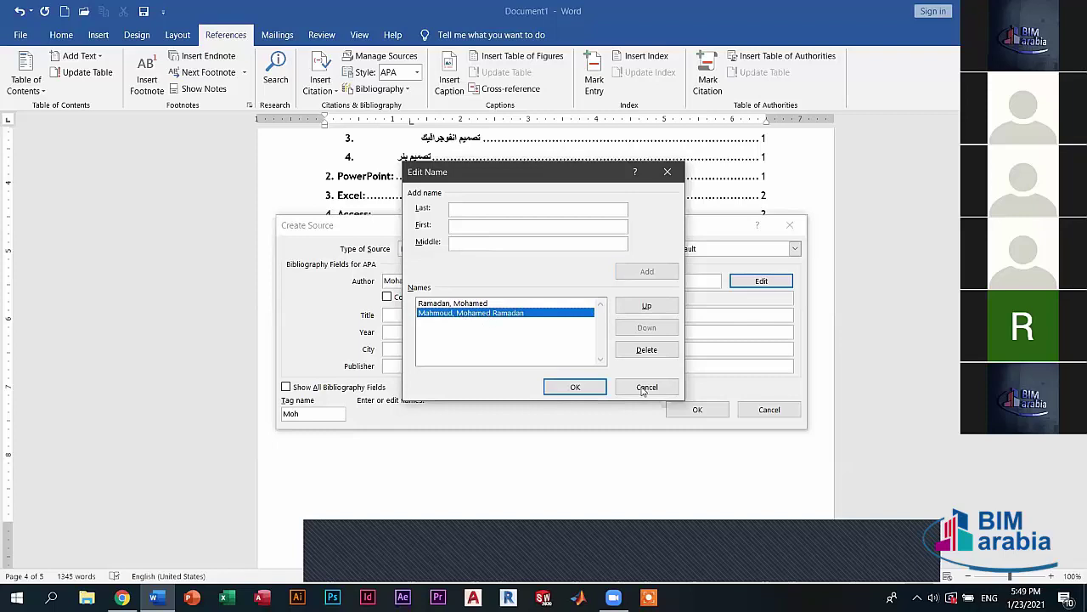
{"action": "key", "text": "Return"}
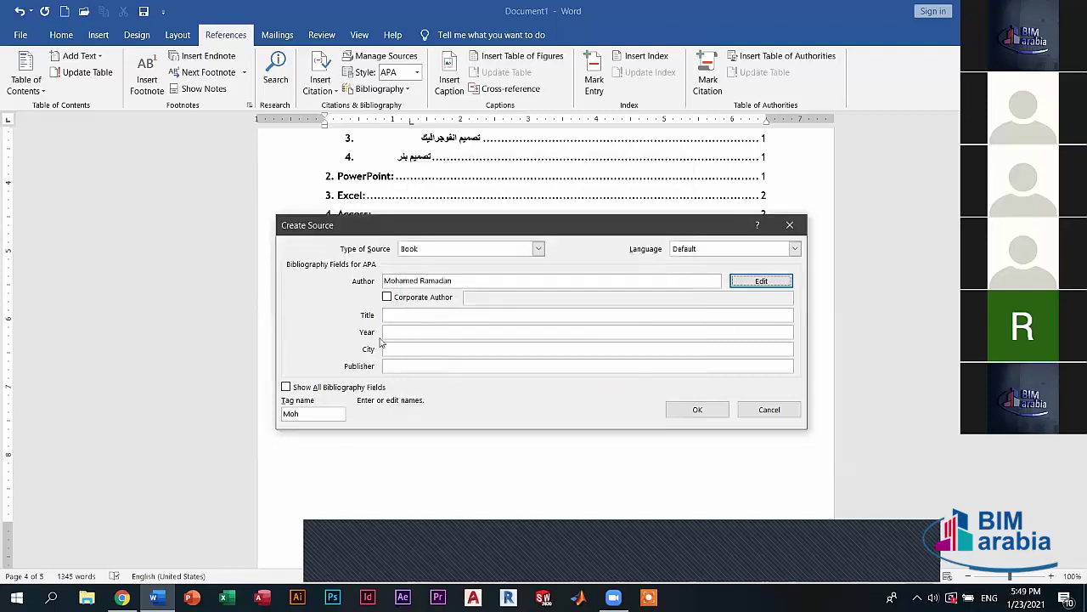
Enter title Mep Courses, year 2021, city Aswan Egypt, publisher University Lab, and save the source.
{"action": "left_click", "coordinate": [405, 314]}
{"action": "type", "text": "M"}
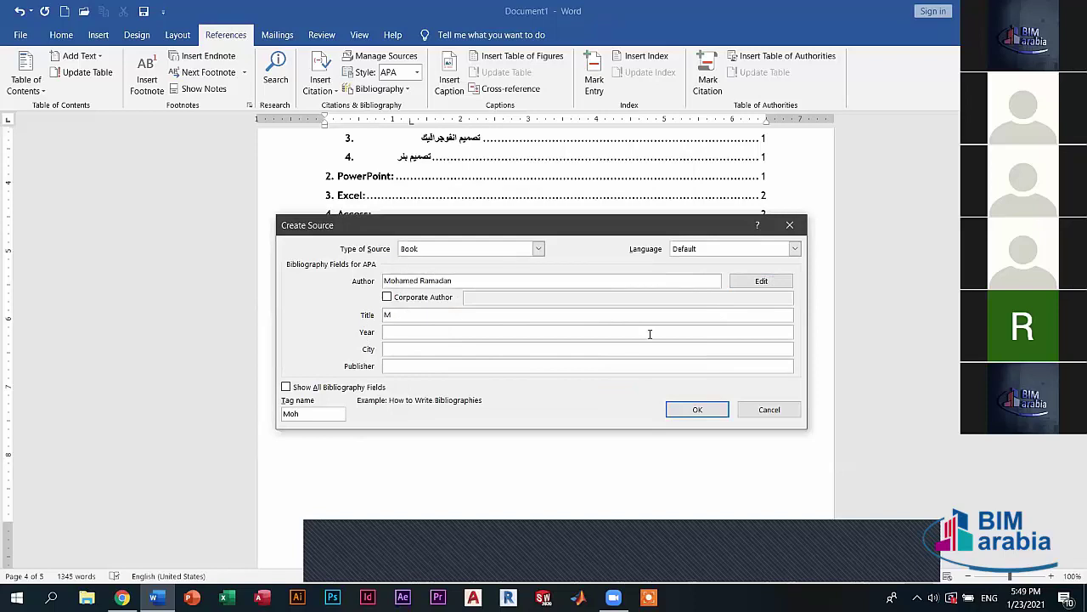
{"action": "type", "text": "ep "}
{"action": "type", "text": "Courses"}
{"action": "left_click", "coordinate": [393, 332]}
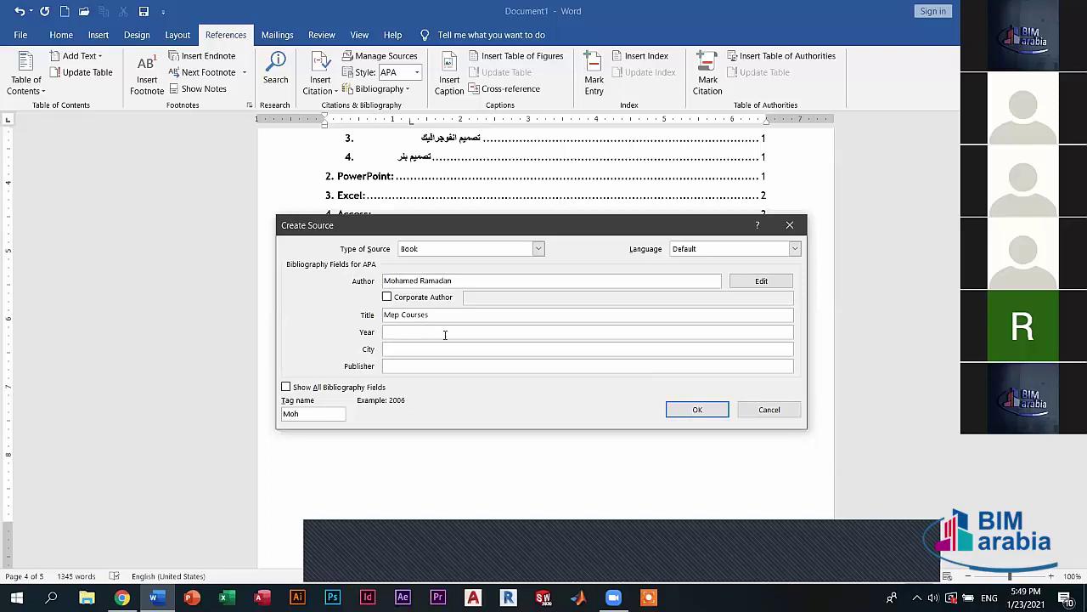
{"action": "type", "text": "20"}
{"action": "type", "text": "21"}
{"action": "left_click", "coordinate": [481, 349]}
{"action": "type", "text": "A"}
{"action": "type", "text": "swan Eg"}
{"action": "type", "text": "ypt"}
{"action": "left_click", "coordinate": [391, 365]}
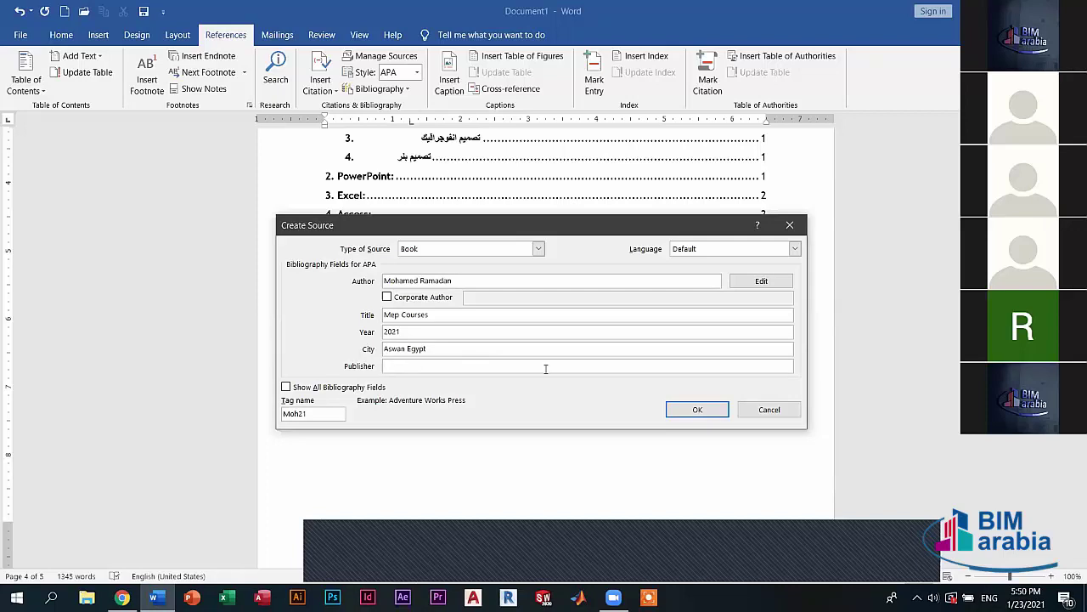
{"action": "type", "text": "U"}
{"action": "type", "text": "Lab"}
{"action": "left_click", "coordinate": [697, 408]}
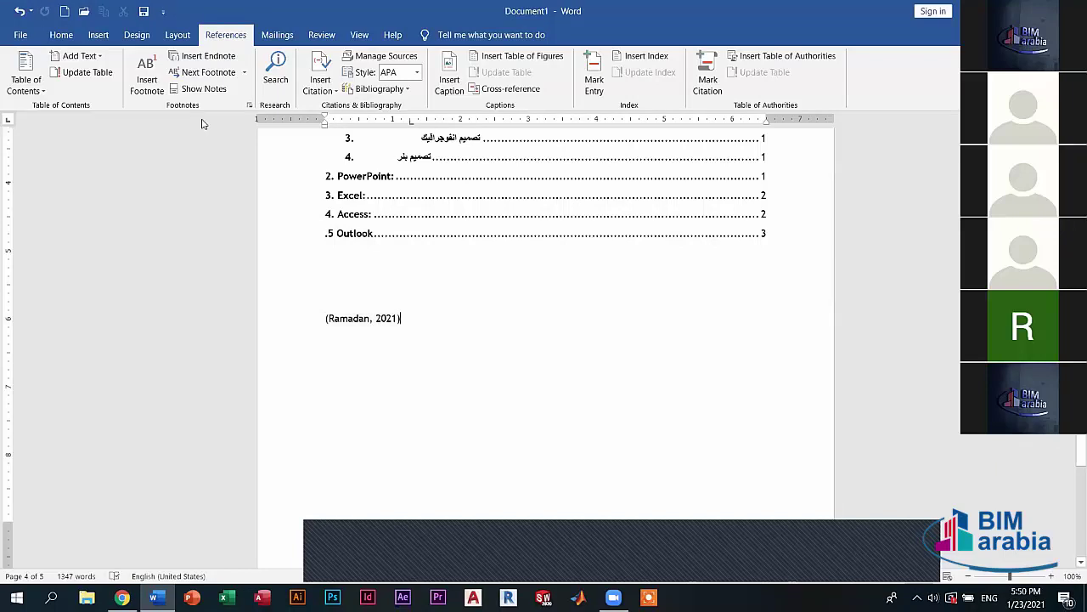
Cite the existing Mep Courses source again right after the first citation.
{"action": "left_click", "coordinate": [326, 83]}
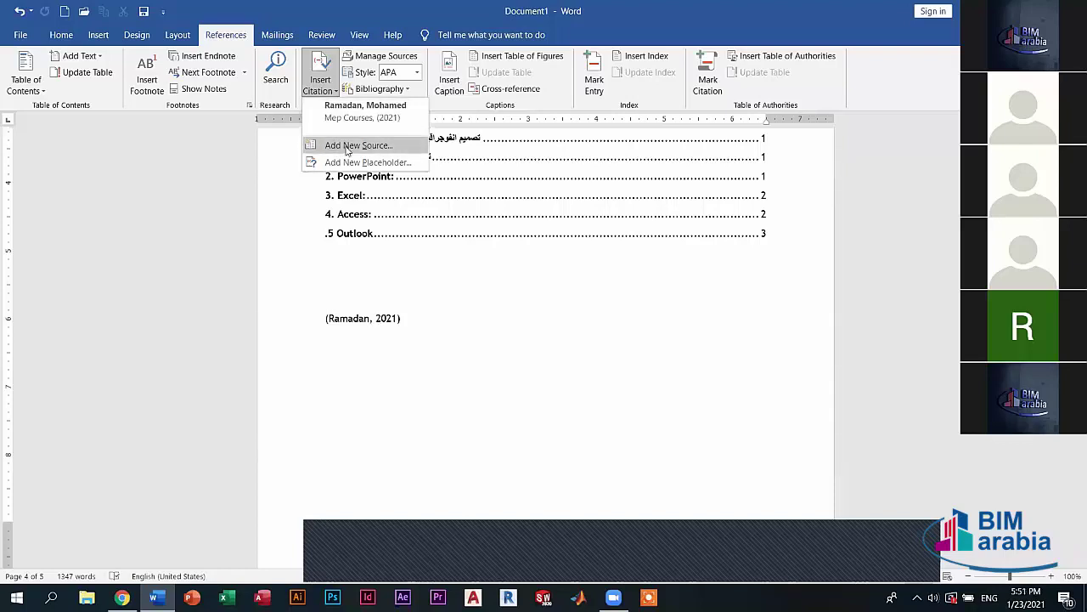
{"action": "left_click", "coordinate": [356, 110]}
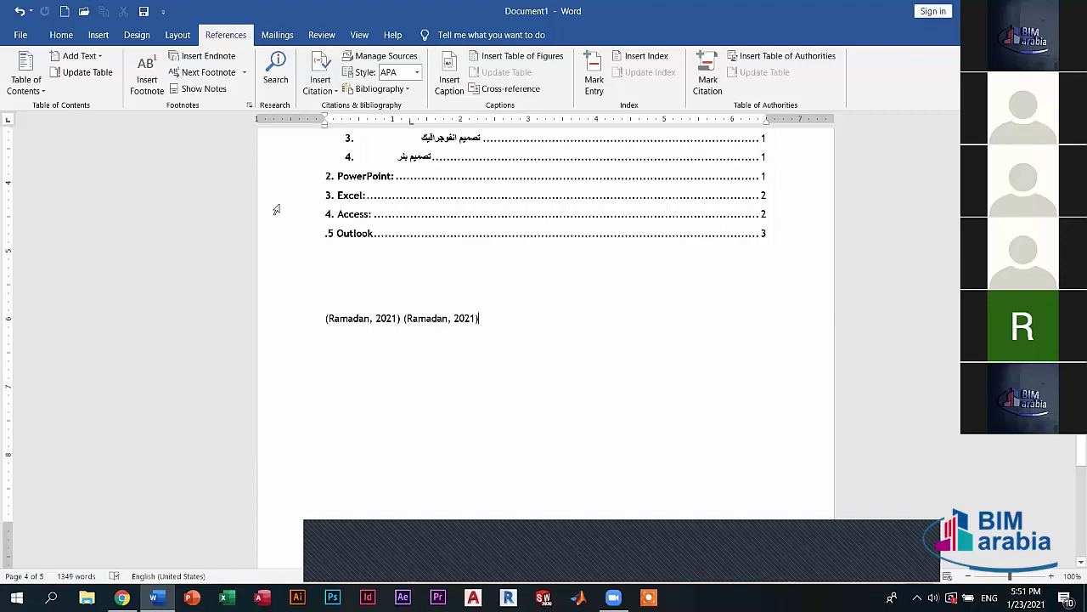
{"action": "left_click", "coordinate": [332, 94]}
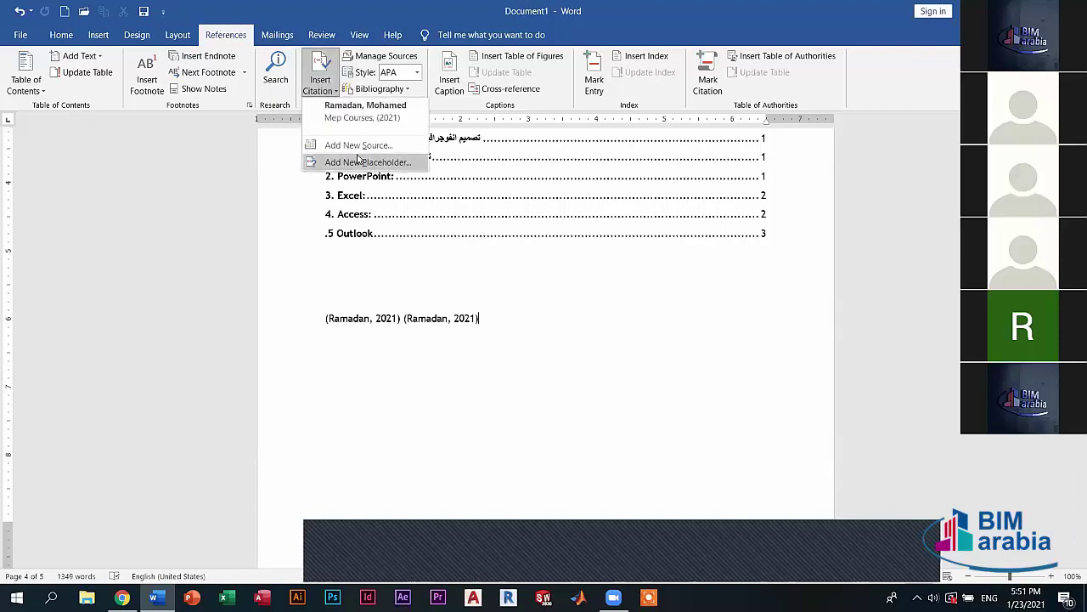
Dismiss the placeholder prompt, start a new source and enter the author's full name.
{"action": "left_click", "coordinate": [361, 161]}
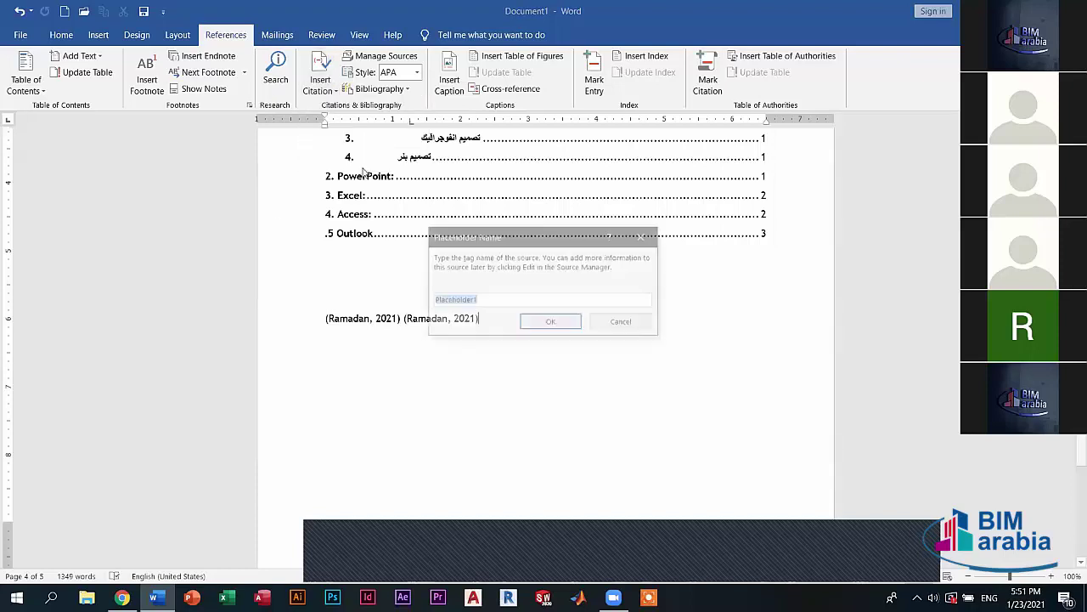
{"action": "left_click", "coordinate": [620, 322]}
{"action": "left_click", "coordinate": [323, 85]}
{"action": "left_click", "coordinate": [374, 145]}
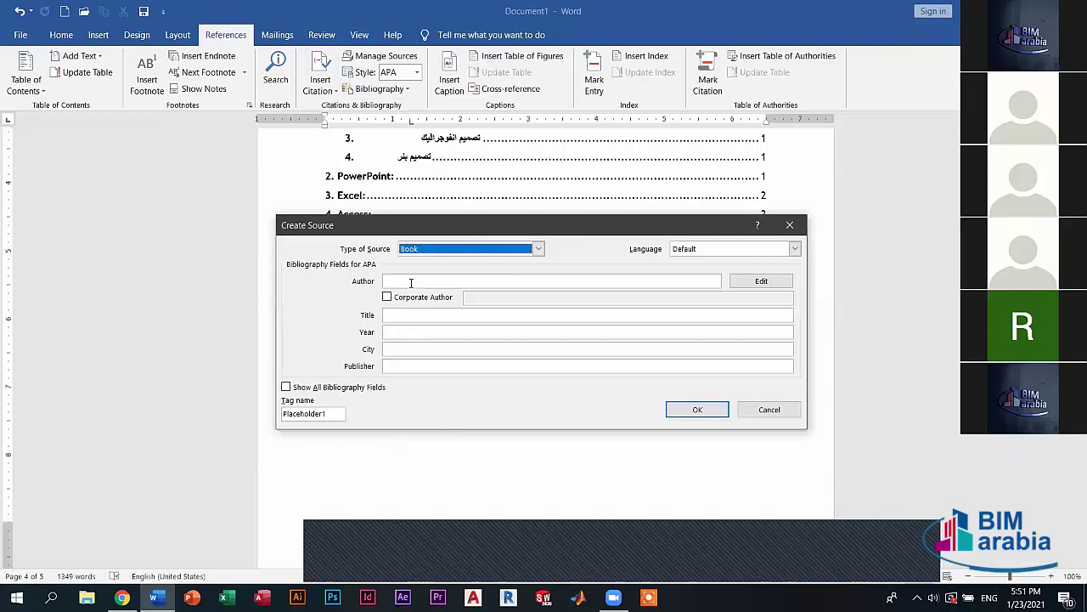
{"action": "left_click", "coordinate": [410, 282]}
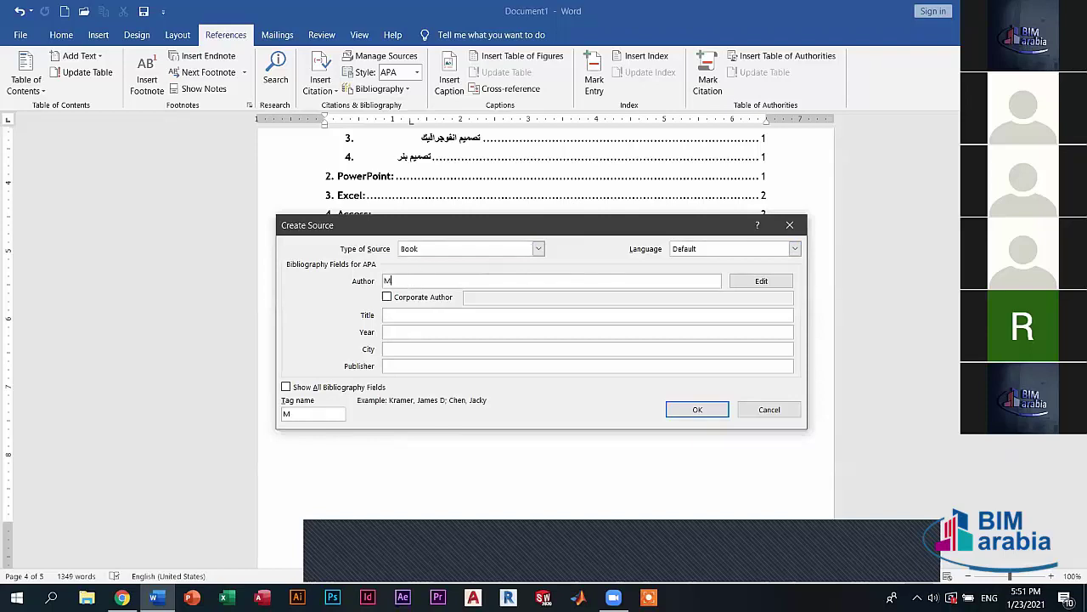
Fill in title Mep Courses, year 2021, city Aswan Egypt and publisher University Lab.
{"action": "left_click", "coordinate": [400, 320]}
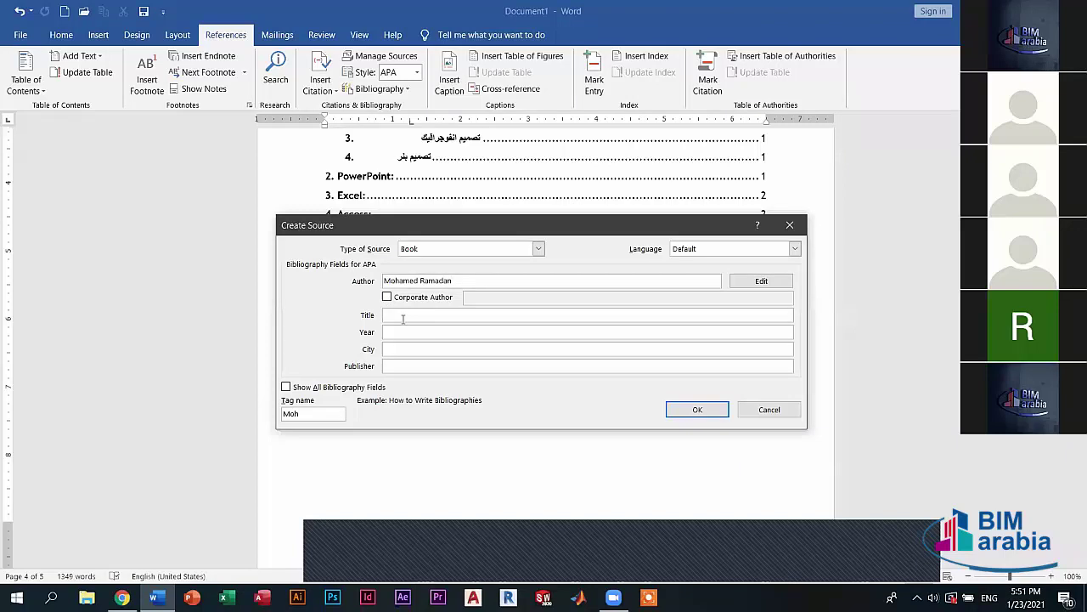
{"action": "type", "text": "M"}
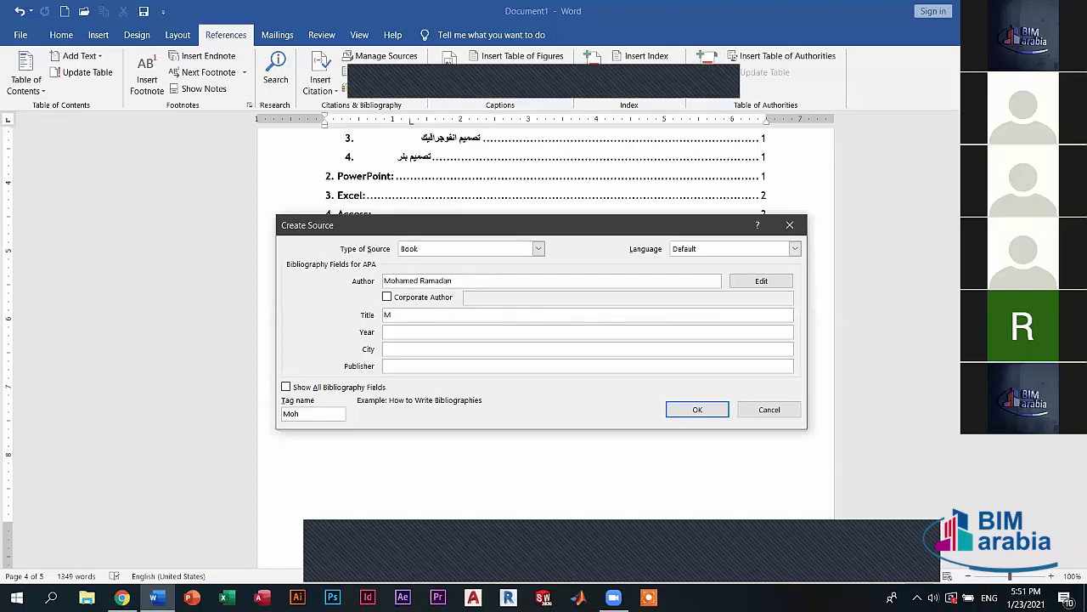
{"action": "type", "text": "ep Cou"}
{"action": "type", "text": "rses"}
{"action": "left_click", "coordinate": [420, 336]}
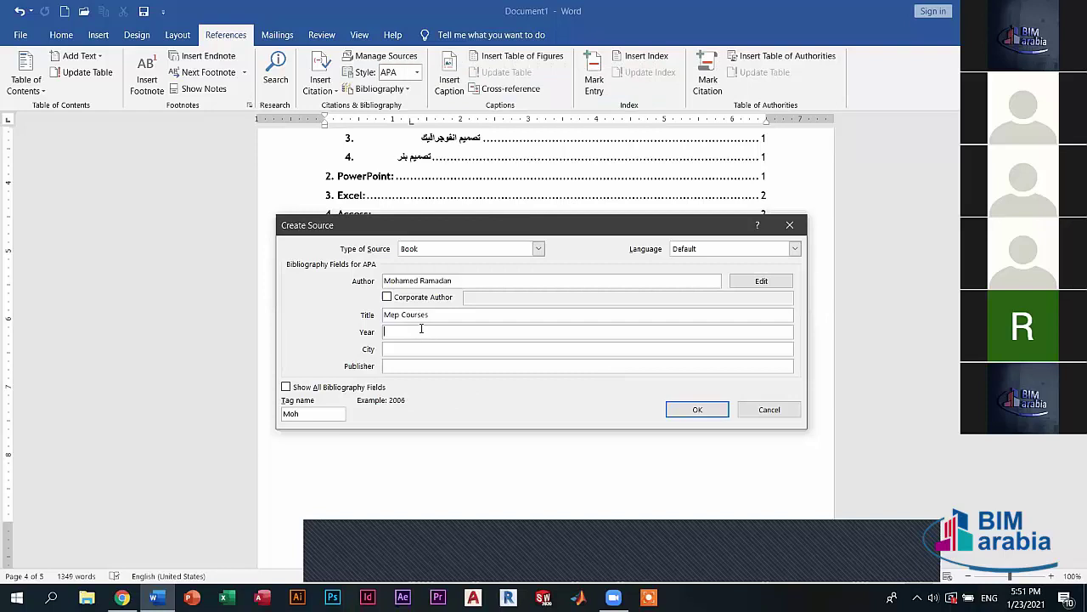
{"action": "type", "text": "2021"}
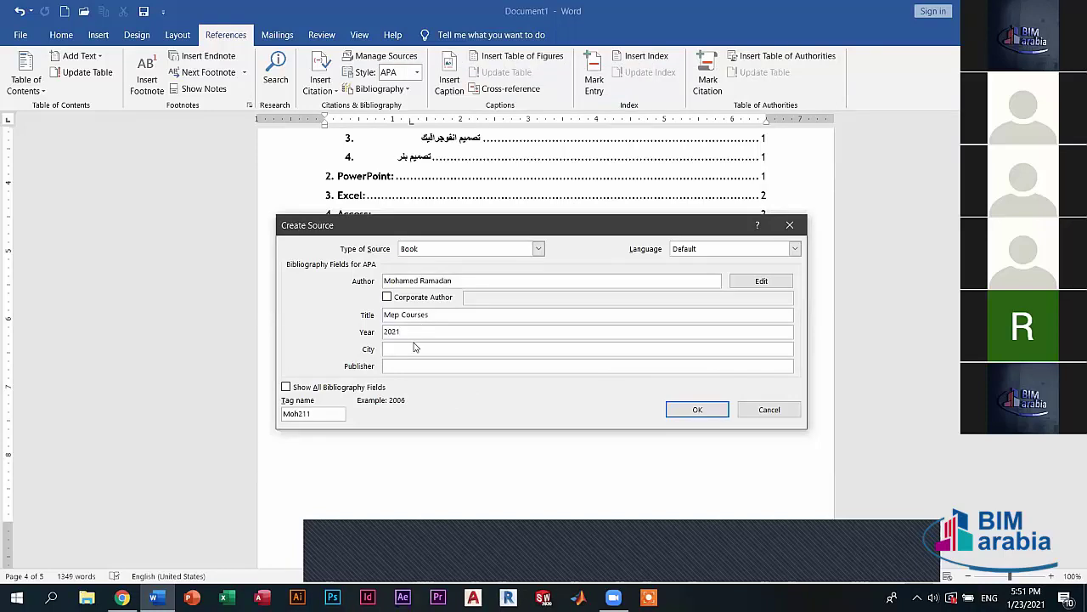
{"action": "left_click", "coordinate": [409, 348]}
{"action": "left_click", "coordinate": [422, 366]}
{"action": "type", "text": "University"}
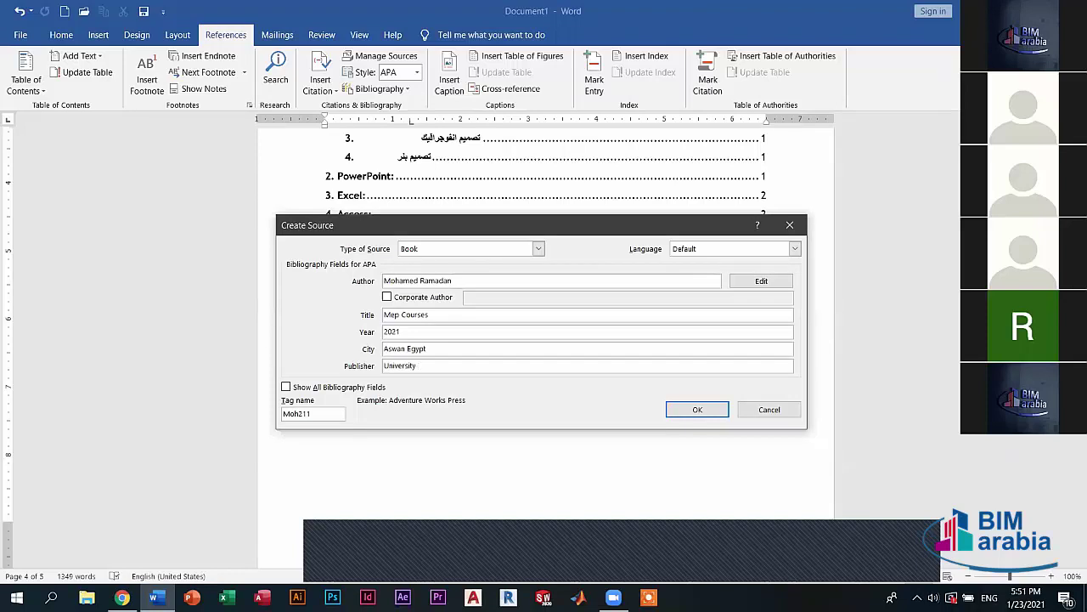
{"action": "type", "text": "Lab"}
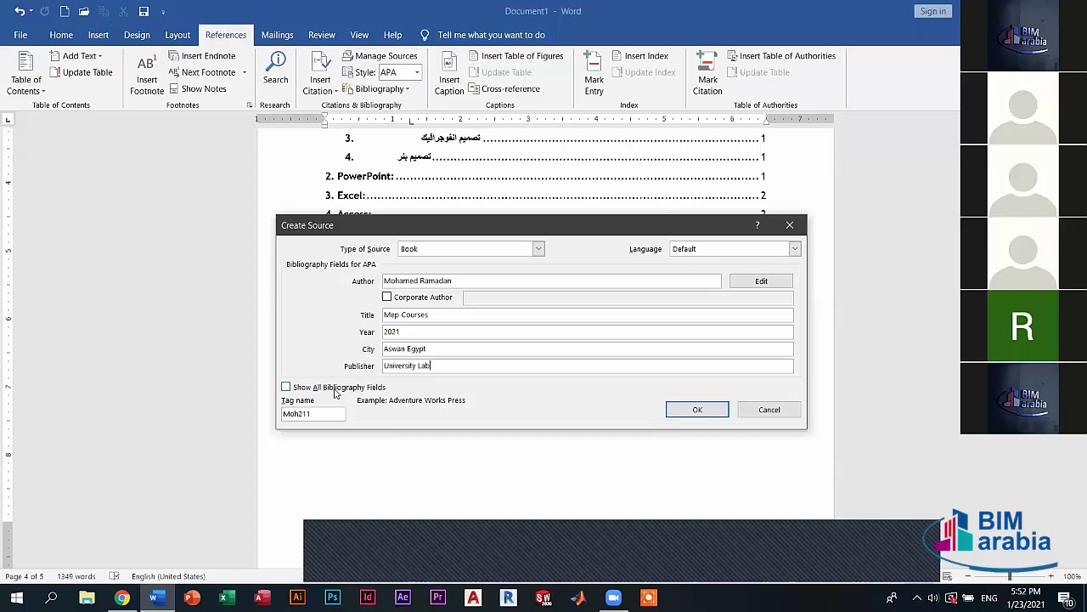
Show all bibliography fields for the new book source and inspect Editor, URL and Day Accessed.
{"action": "key", "text": "alt+a"}
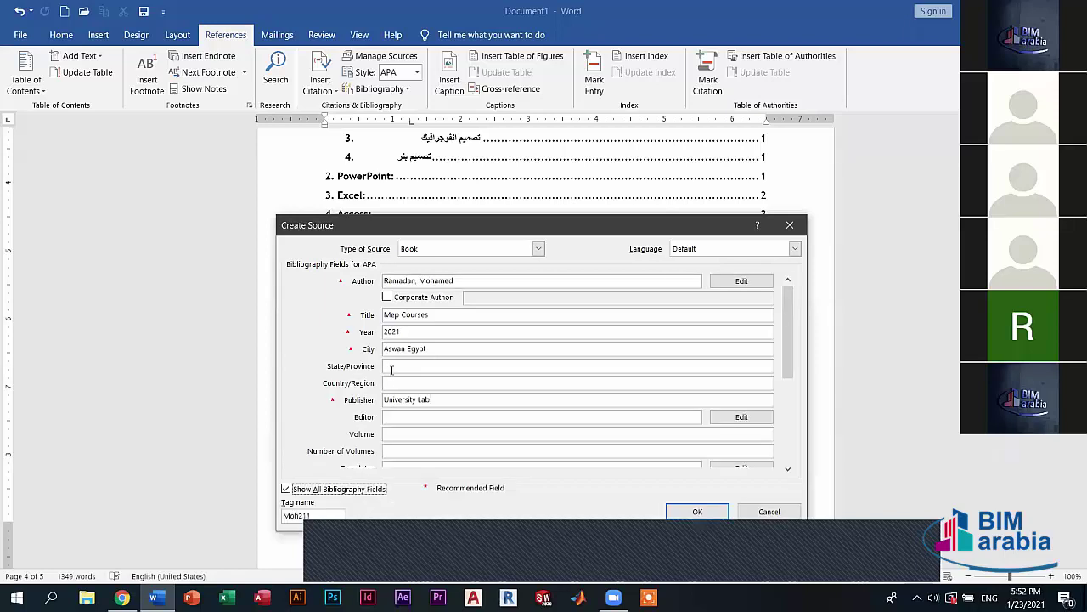
{"action": "left_click", "coordinate": [407, 417]}
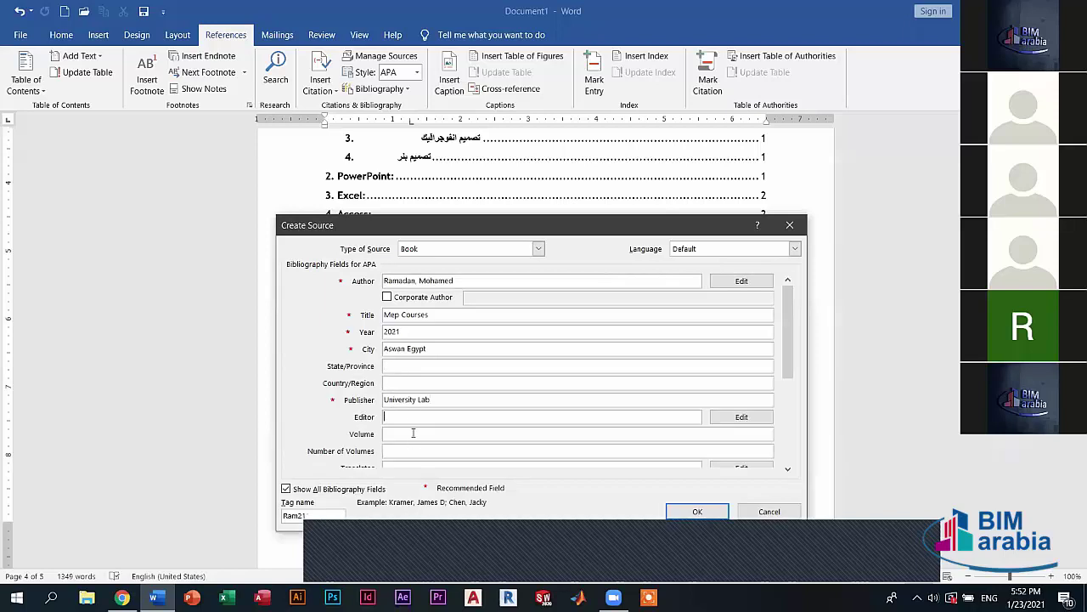
{"action": "left_click", "coordinate": [413, 433]}
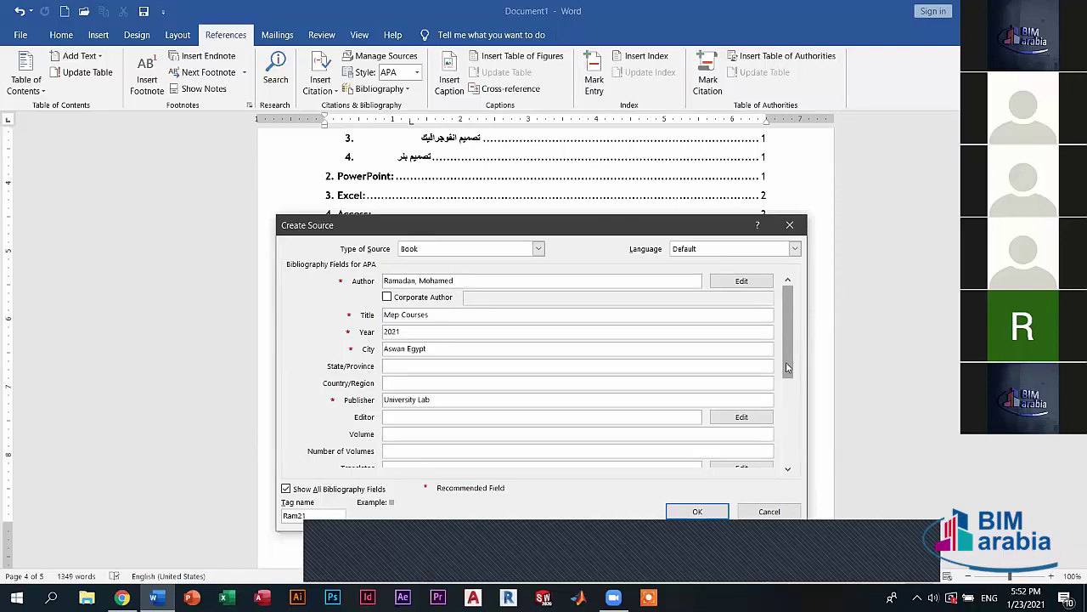
{"action": "left_click_drag", "start_coordinate": [786, 367], "coordinate": [787, 459]}
{"action": "left_click", "coordinate": [416, 450]}
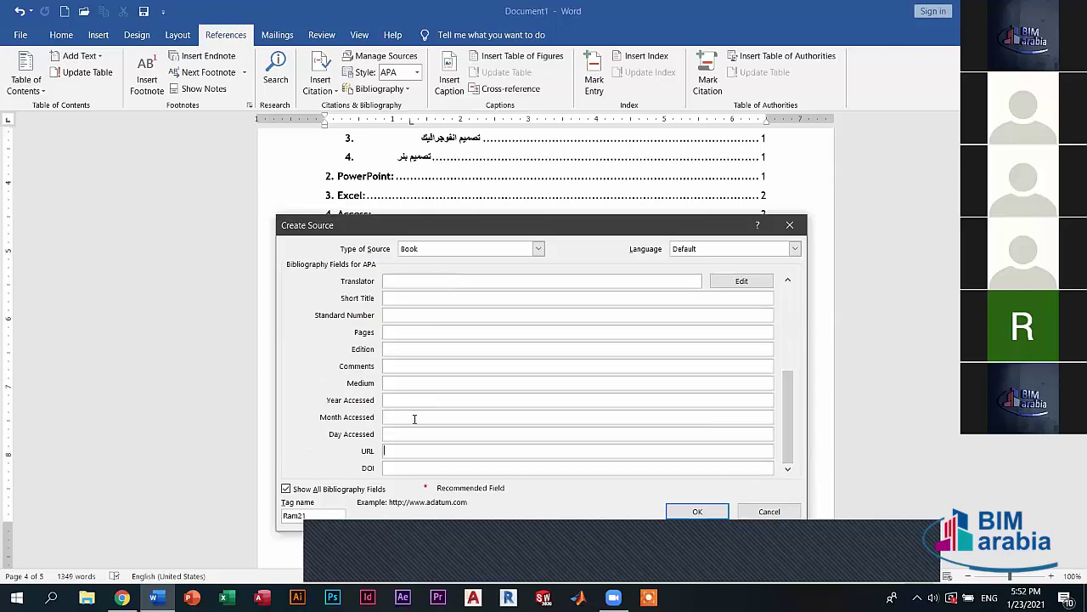
{"action": "key", "text": "shift+Tab"}
{"action": "scroll", "coordinate": [743, 272], "scroll_direction": "up", "scroll_amount": 10}
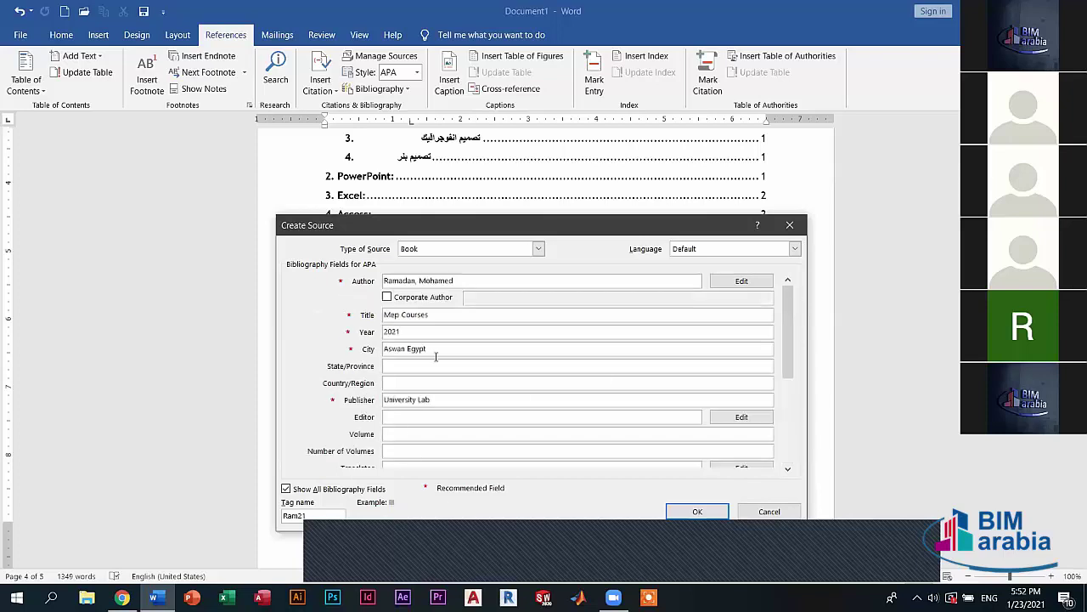
Check the State/Province, Volume, Edition and Month Accessed fields, then cancel without saving the source.
{"action": "left_click", "coordinate": [363, 373]}
{"action": "left_click", "coordinate": [395, 418]}
{"action": "left_click", "coordinate": [397, 438]}
{"action": "left_click_drag", "start_coordinate": [786, 340], "coordinate": [785, 396]}
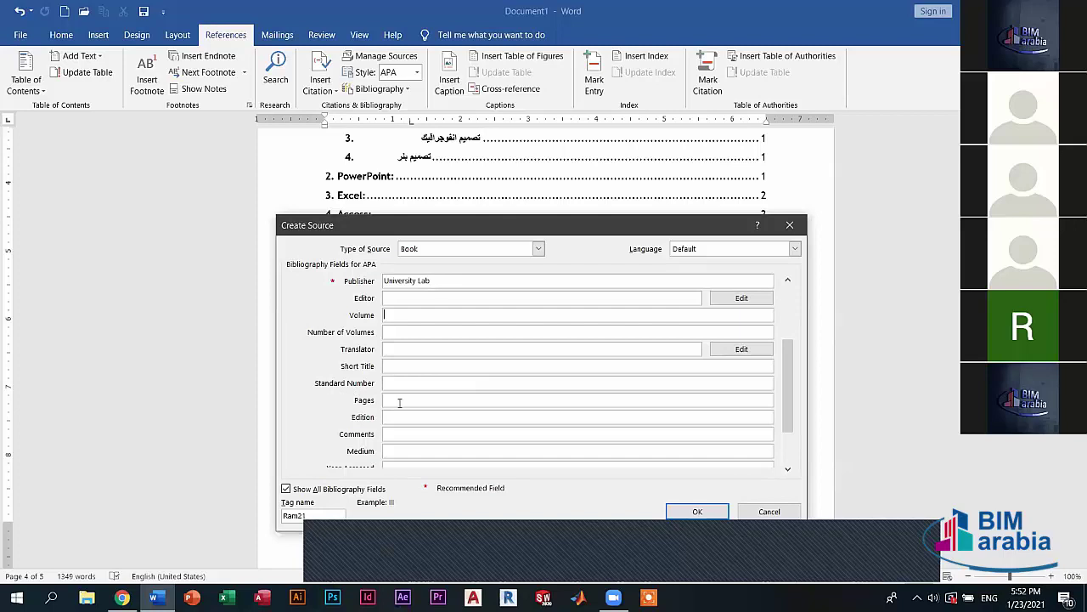
{"action": "left_click", "coordinate": [384, 417]}
{"action": "key", "text": "Tab"}
{"action": "key", "text": "Tab"}
{"action": "key", "text": "Tab"}
{"action": "key", "text": "Tab"}
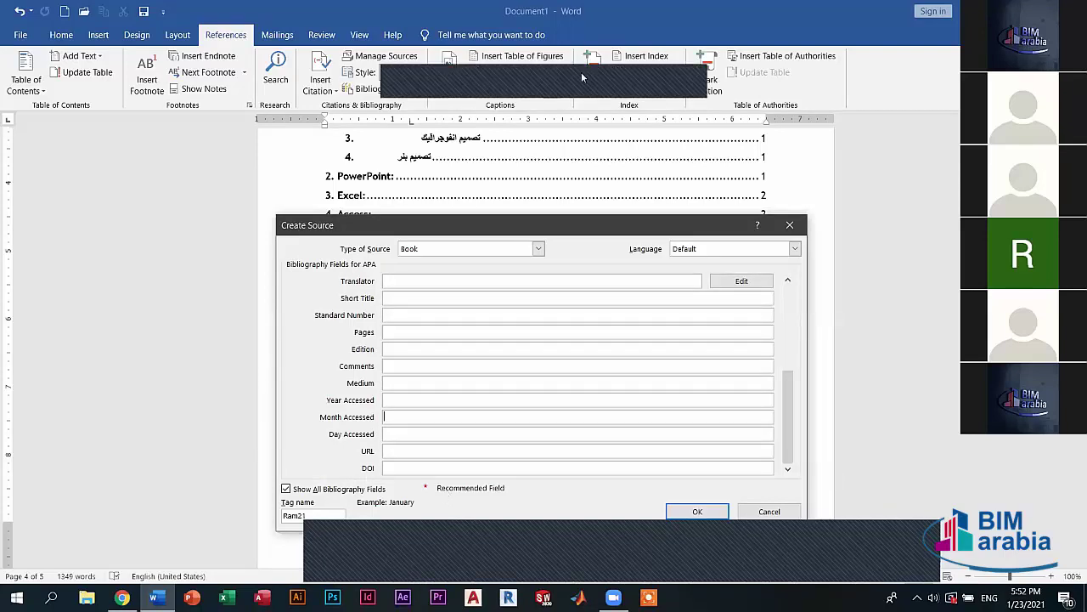
{"action": "left_click", "coordinate": [767, 511]}
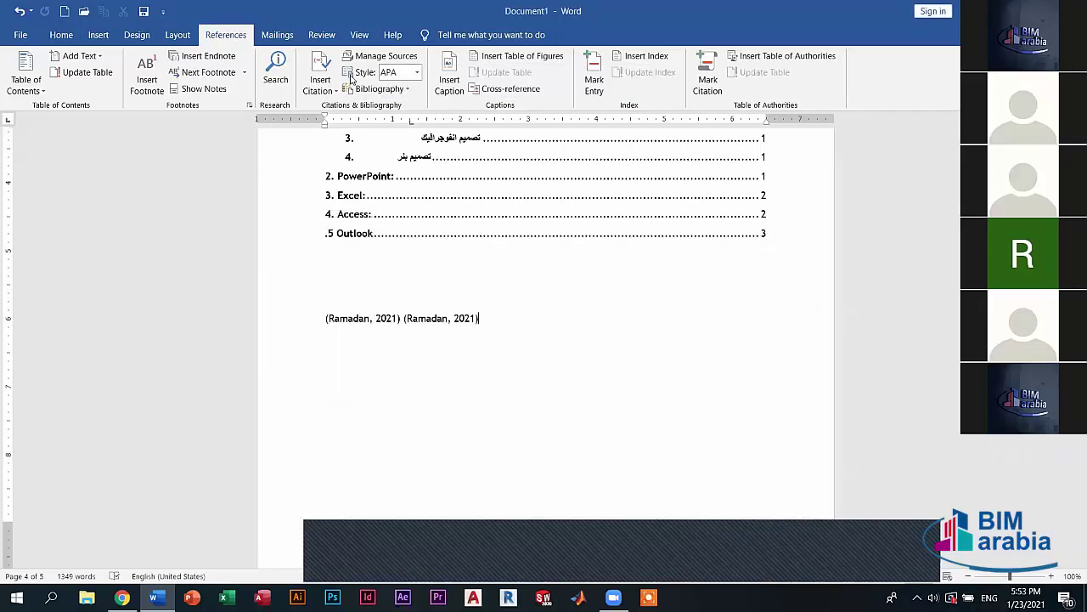
Glance at the citation source list, then open Manage Sources and preview Engineering Drawing (2018).
{"action": "left_click", "coordinate": [333, 91]}
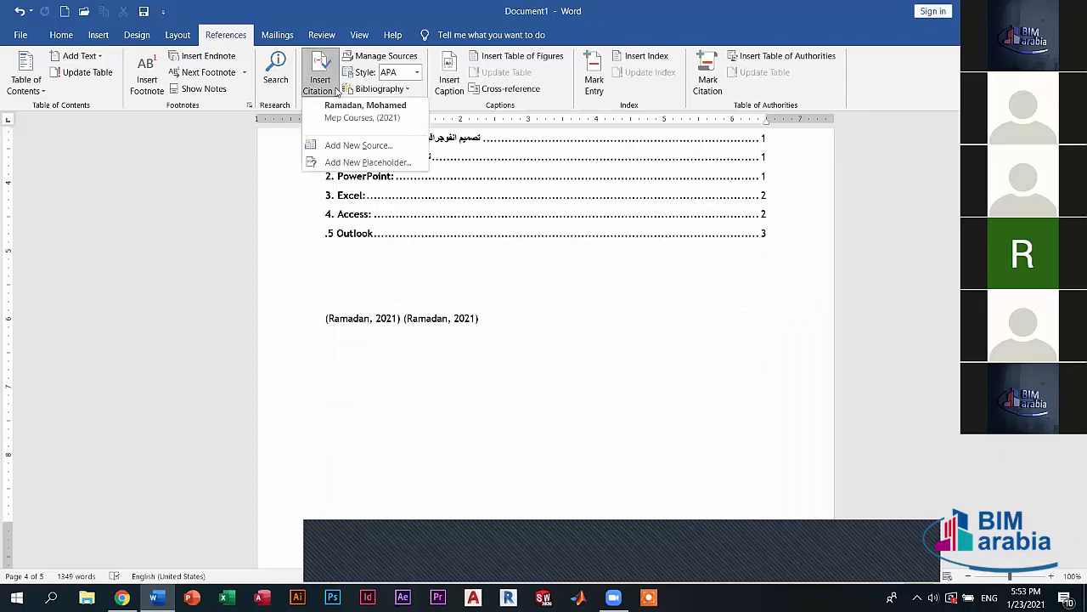
{"action": "left_click", "coordinate": [558, 344]}
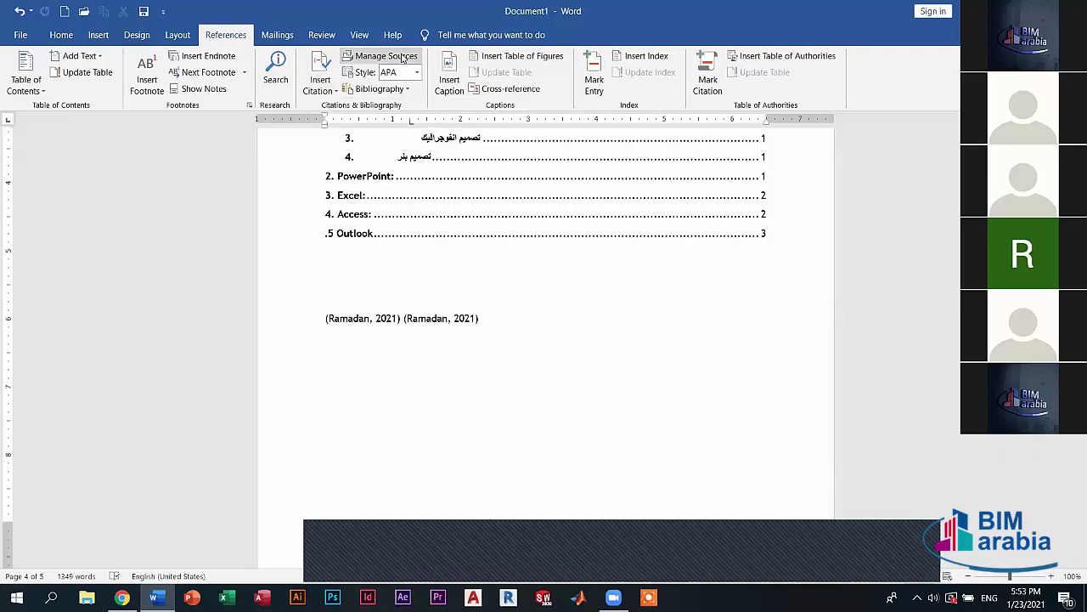
{"action": "left_click", "coordinate": [400, 54]}
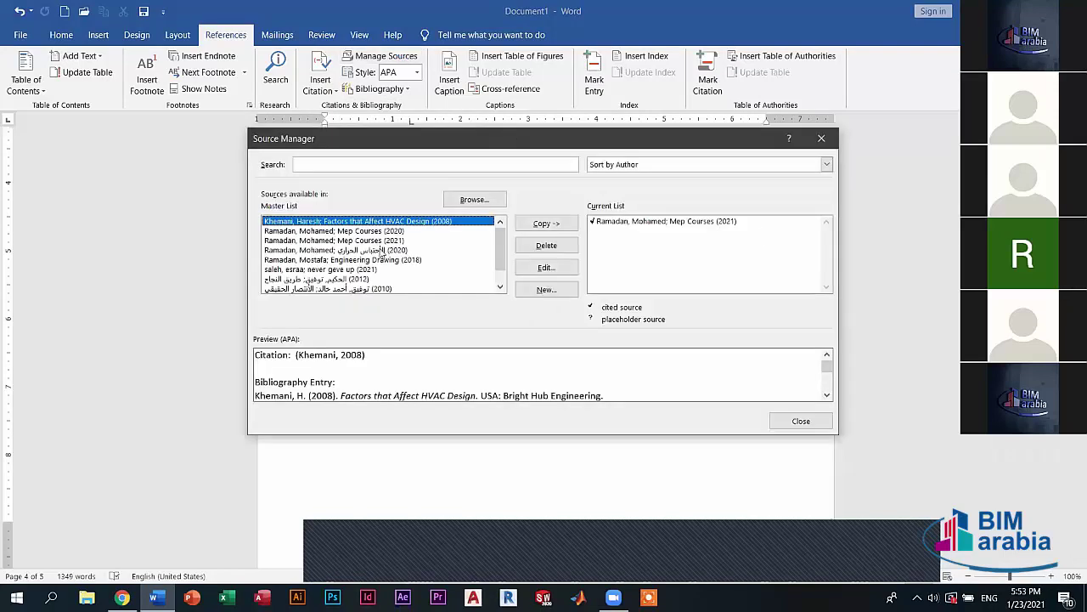
{"action": "left_click", "coordinate": [379, 273]}
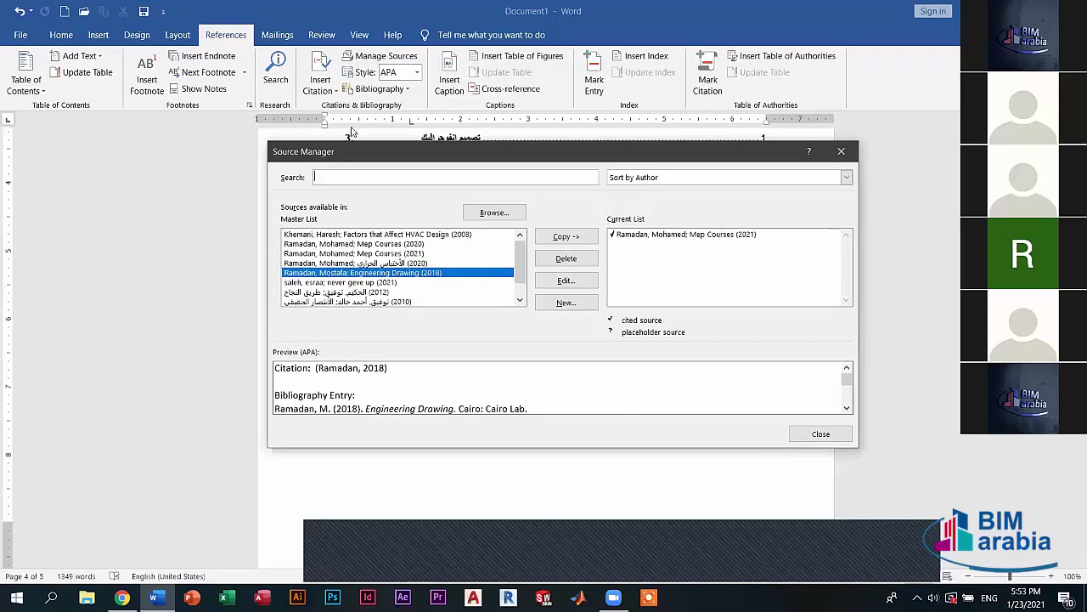
Try an Arabic search in the Source Manager, clear it, and keep sorting by Author.
{"action": "type", "text": "أ"}
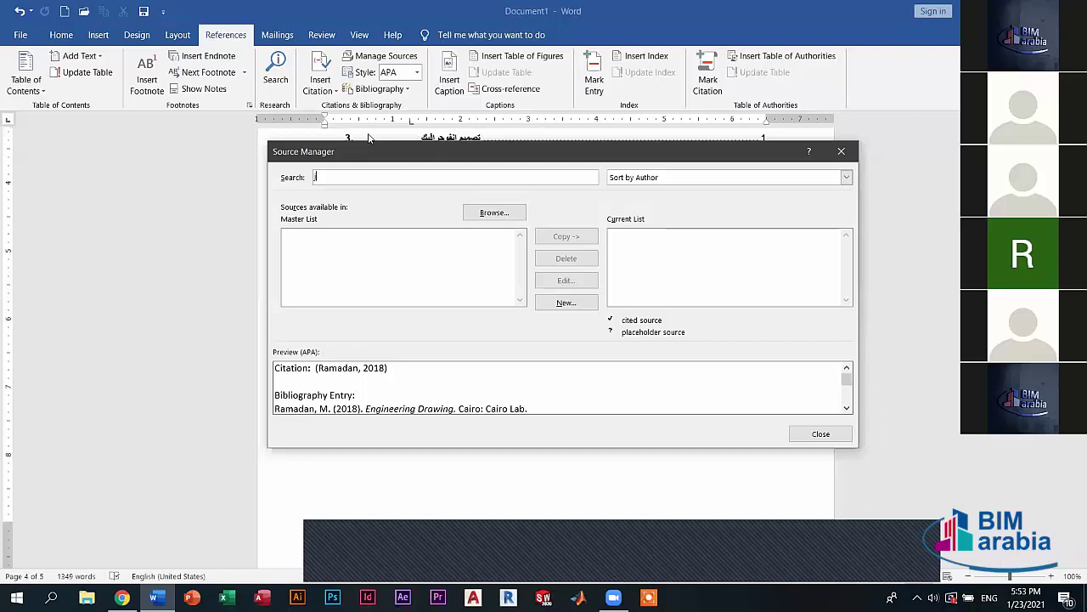
{"action": "key", "text": "BackSpace"}
{"action": "type", "text": "تو"}
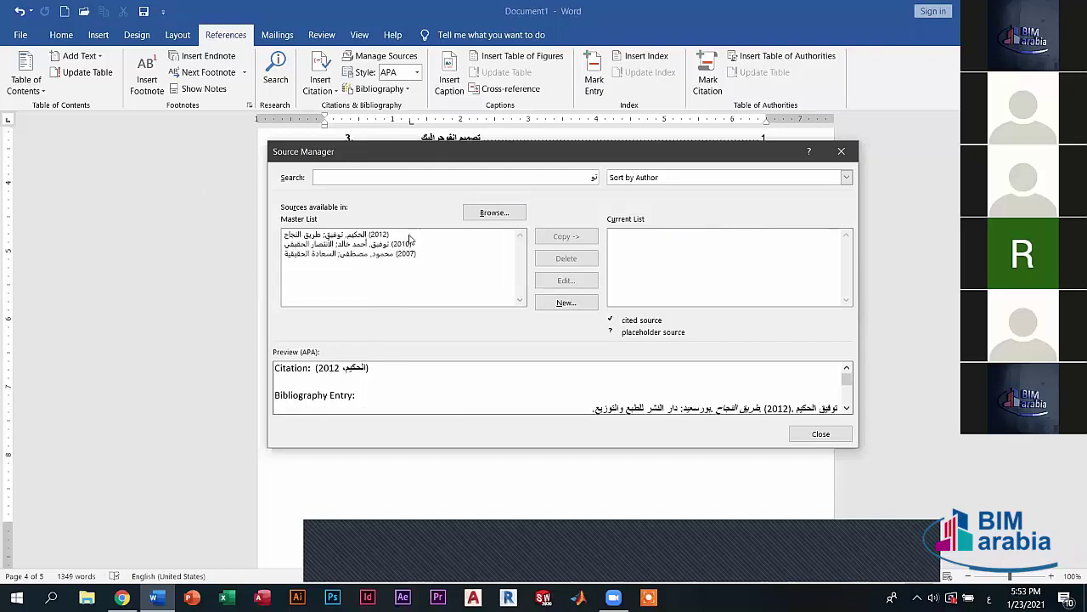
{"action": "key", "text": "BackSpace"}
{"action": "key", "text": "BackSpace"}
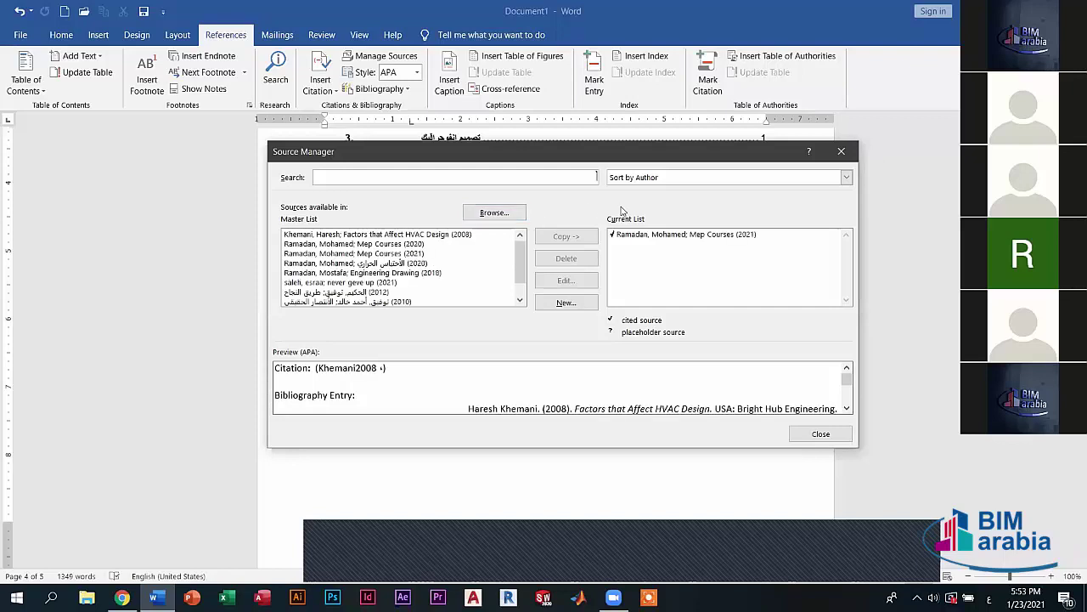
{"action": "left_click", "coordinate": [684, 183]}
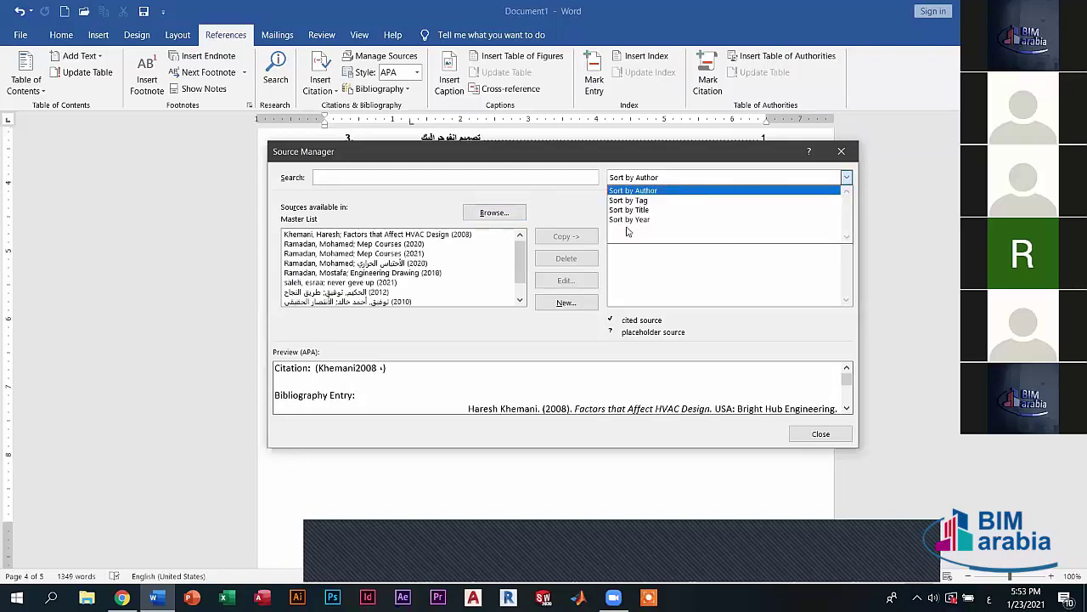
{"action": "left_click", "coordinate": [640, 190]}
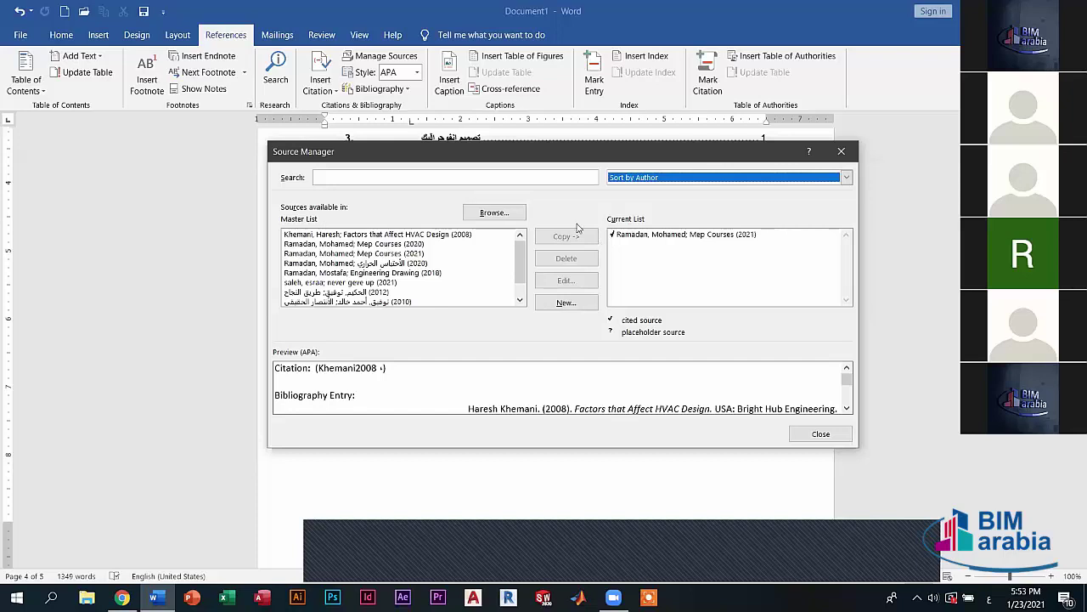
Preview Mep Courses 2021 and the 2020 sources, then select the Arabic-titled 2020 entry.
{"action": "left_click", "coordinate": [337, 253]}
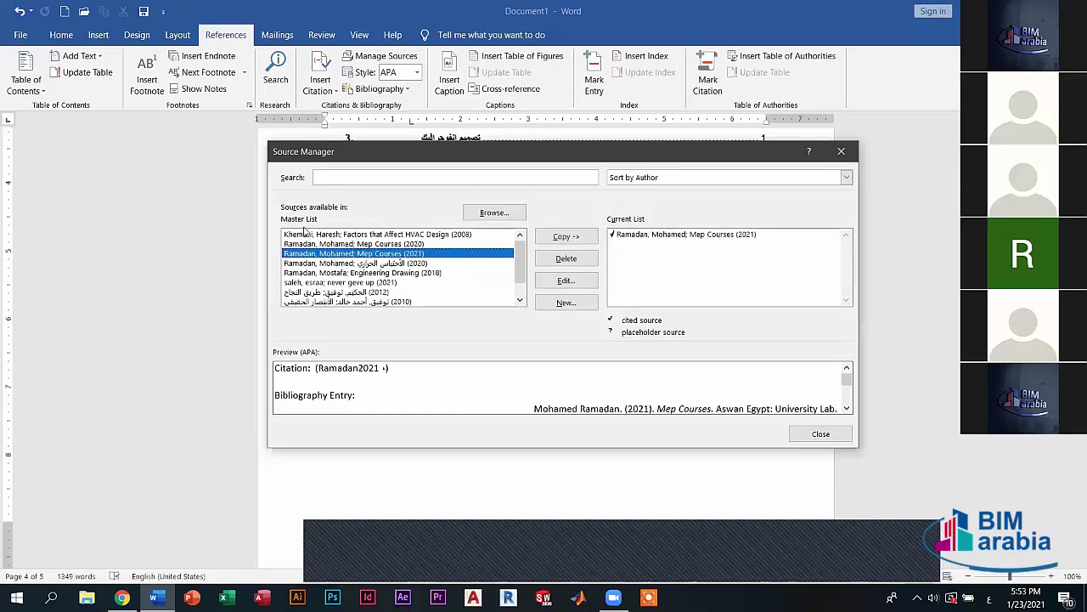
{"action": "left_click", "coordinate": [357, 291]}
{"action": "left_click", "coordinate": [366, 302]}
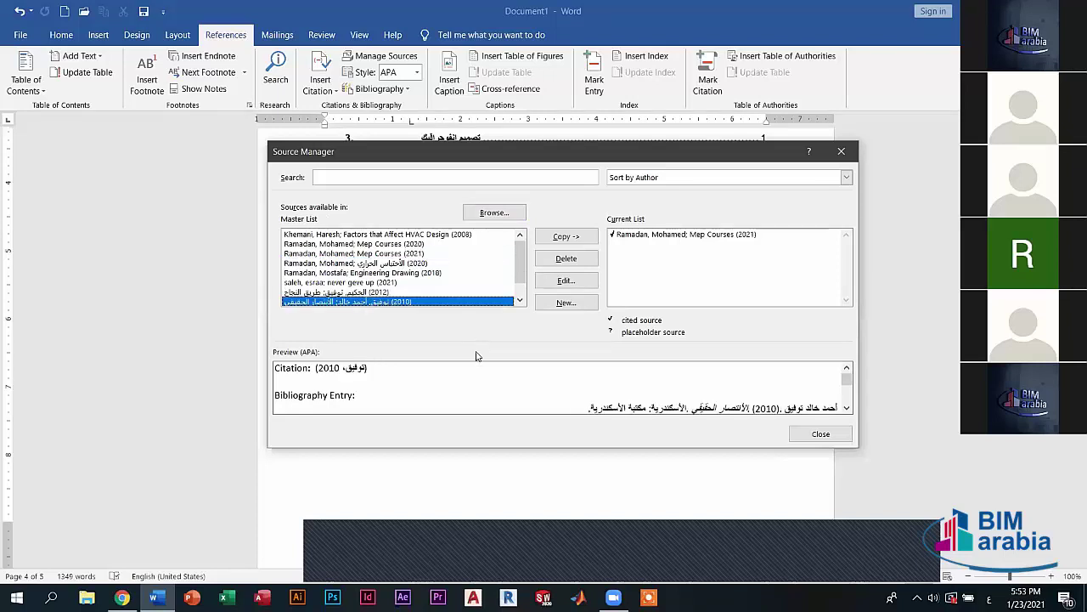
{"action": "left_click", "coordinate": [299, 273]}
{"action": "left_click", "coordinate": [357, 253]}
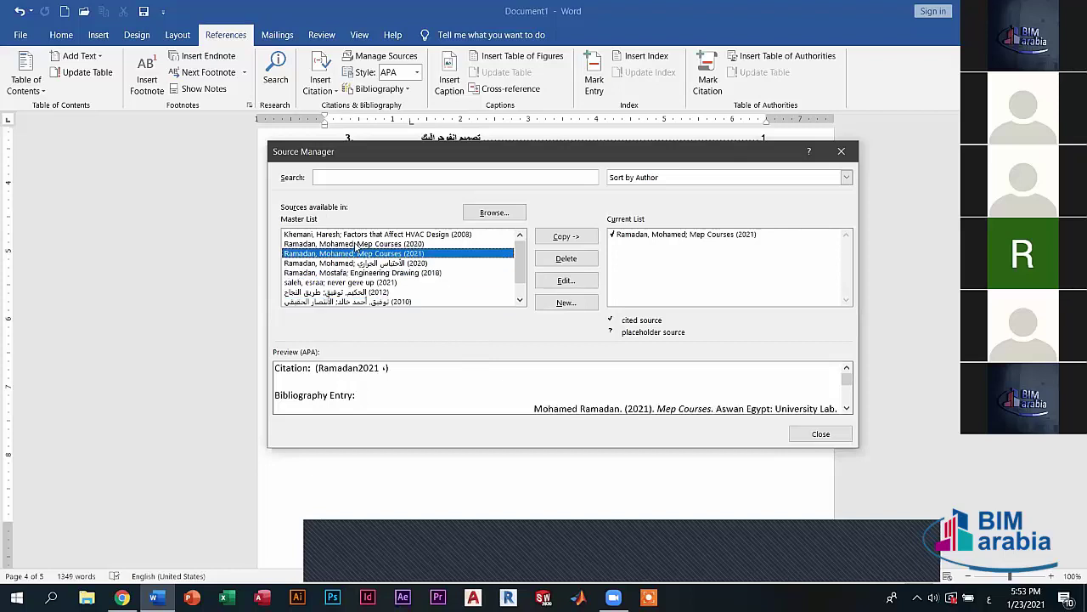
{"action": "left_click", "coordinate": [357, 244]}
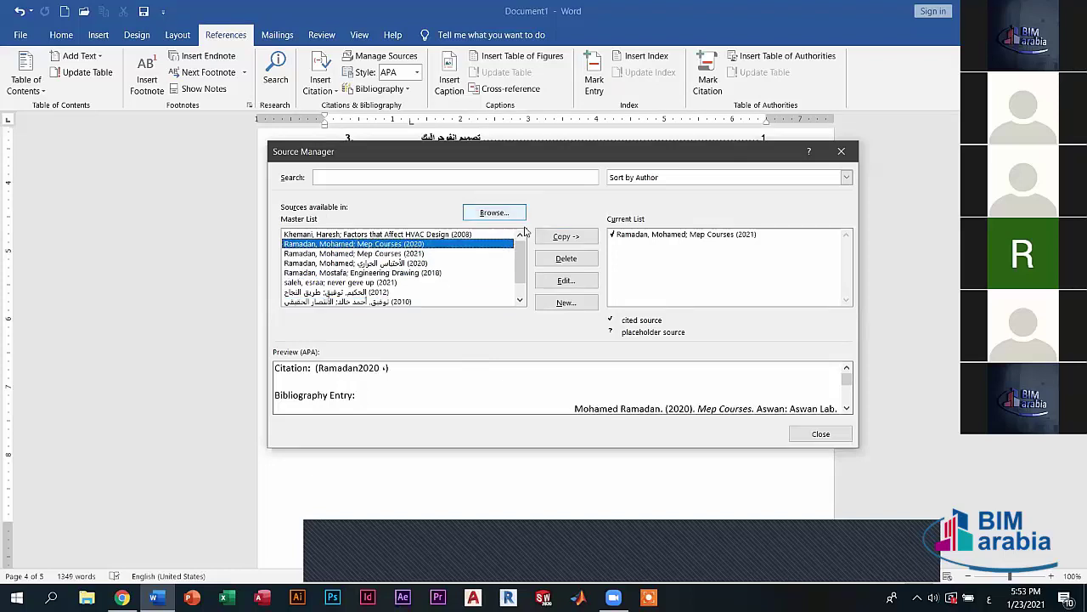
{"action": "left_click", "coordinate": [394, 263]}
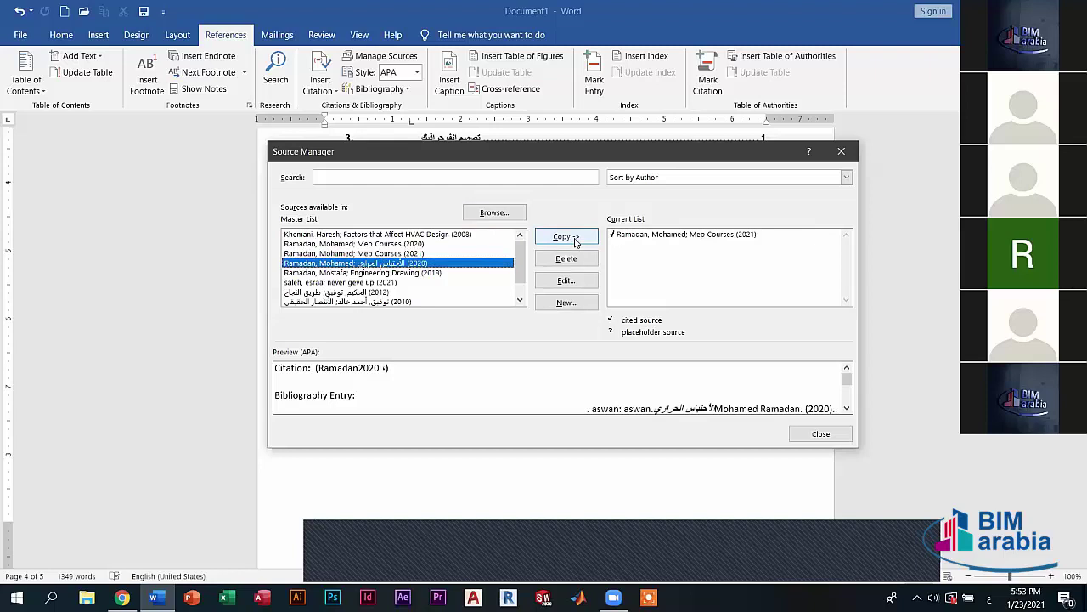
Copy the Arabic-titled 2020 source into the Current List and select it there.
{"action": "left_click", "coordinate": [576, 238]}
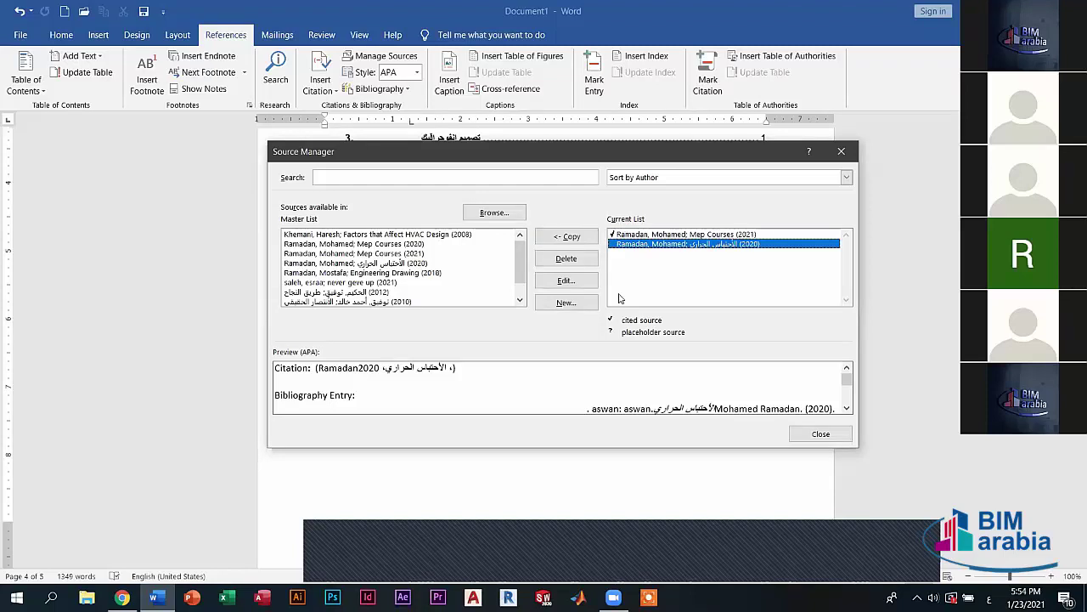
{"action": "left_click", "coordinate": [359, 302]}
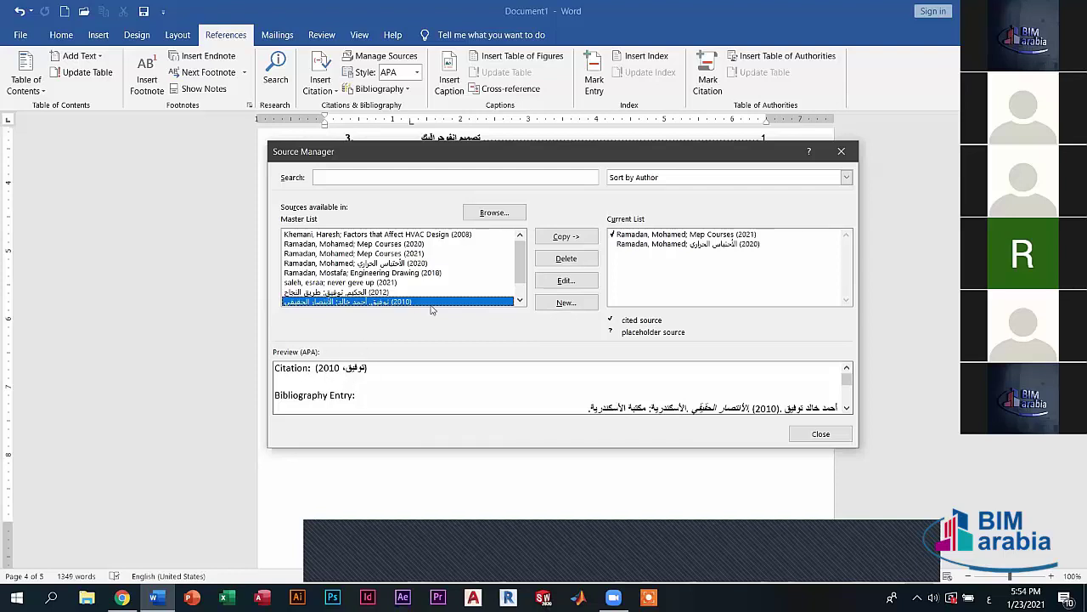
{"action": "left_click", "coordinate": [362, 253]}
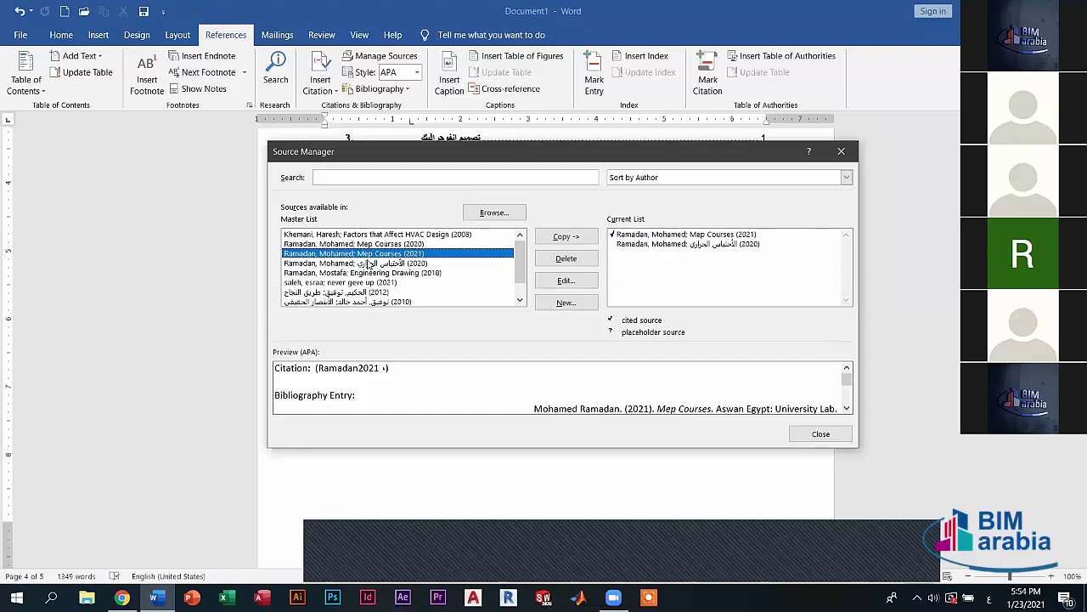
{"action": "left_click", "coordinate": [378, 265]}
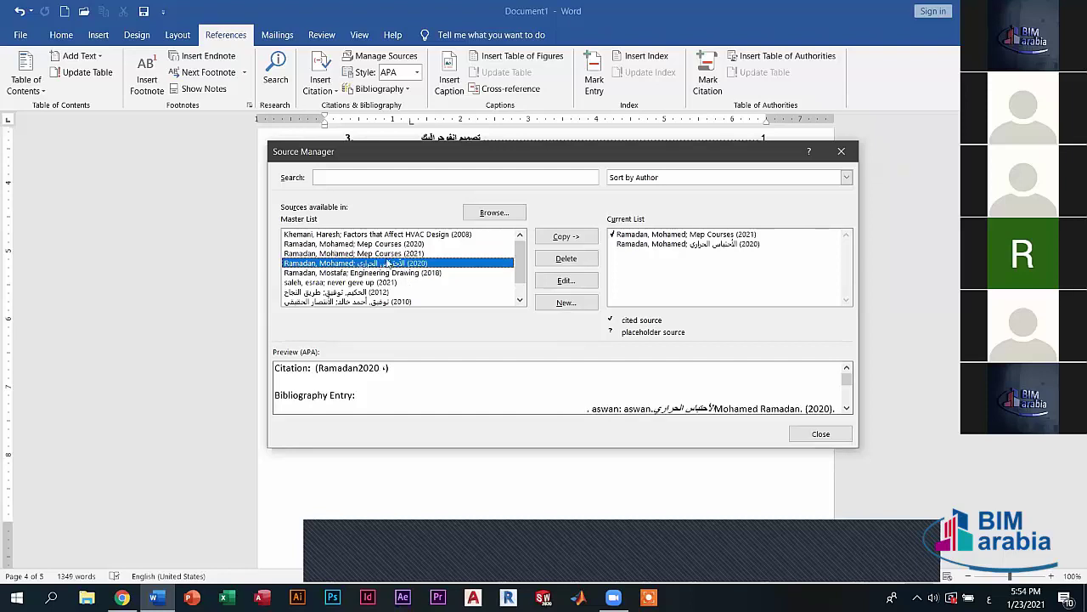
{"action": "left_click", "coordinate": [671, 244]}
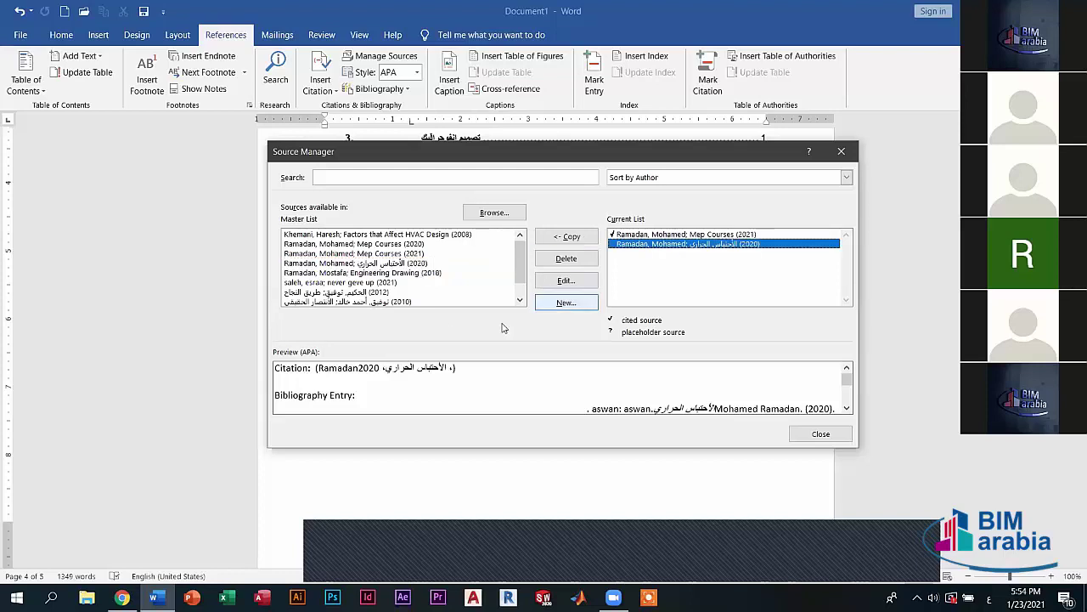
Open the Arabic-titled 2020 source for editing and close it without changes.
{"action": "left_click", "coordinate": [569, 287]}
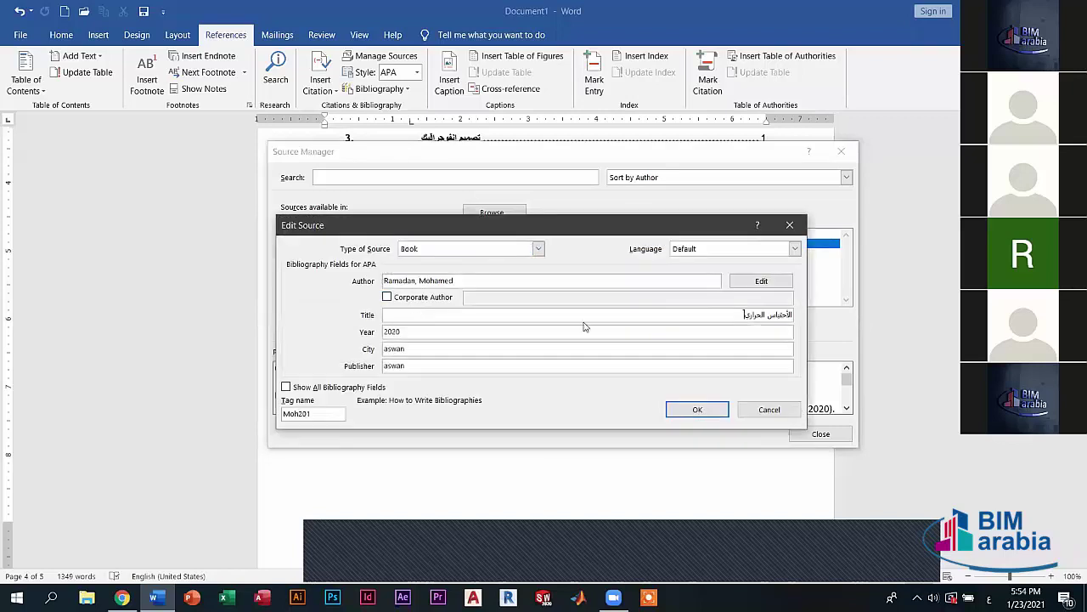
{"action": "left_click", "coordinate": [435, 331]}
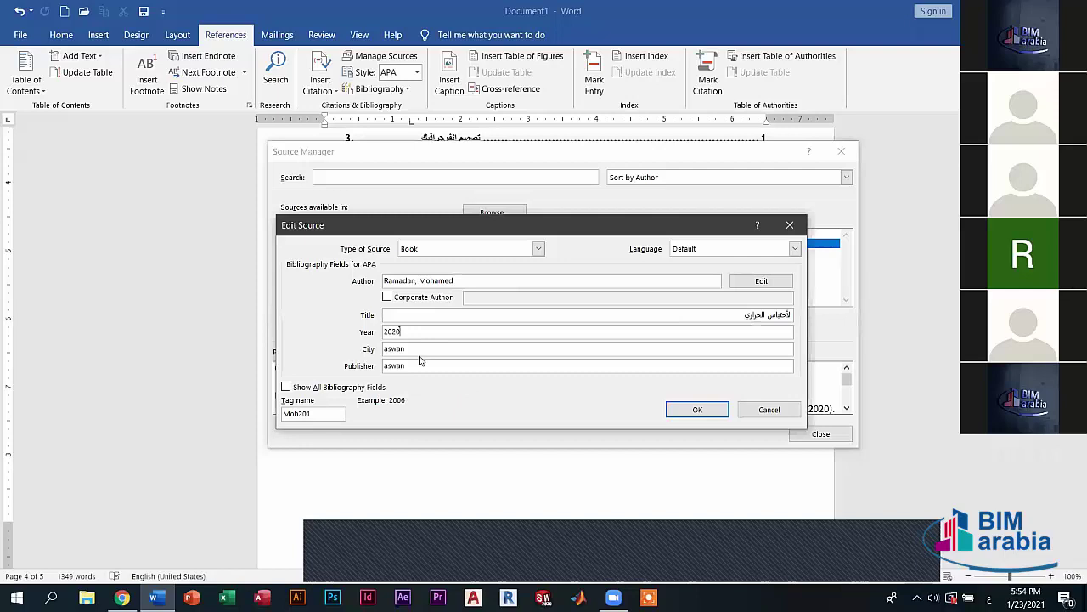
{"action": "left_click", "coordinate": [768, 409]}
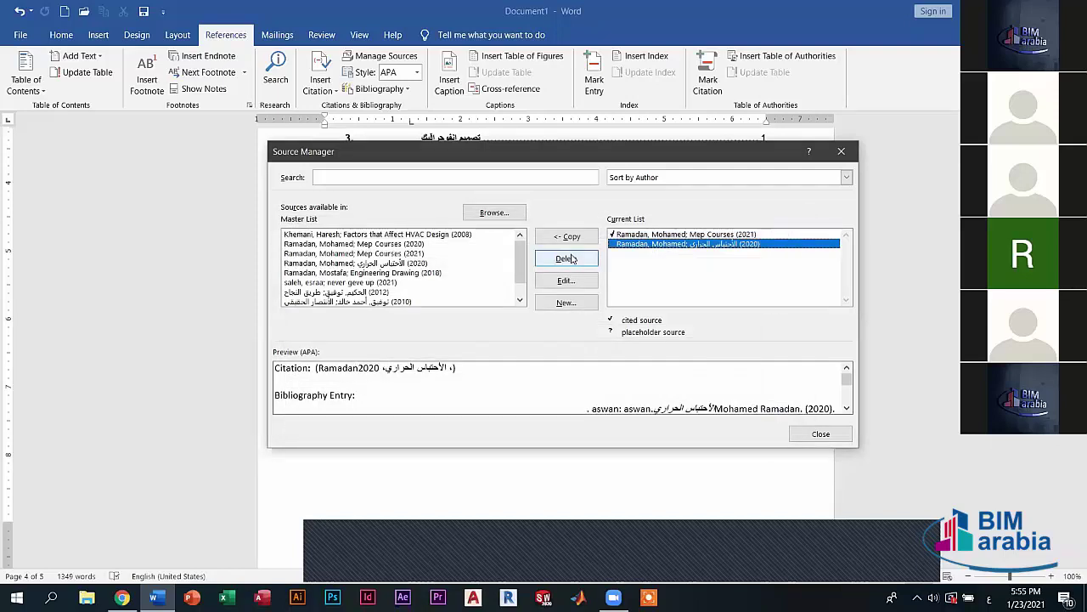
Start a new source and cancel it, selecting Mep Courses (2021) and the 2020 source in Current List.
{"action": "left_click", "coordinate": [677, 235]}
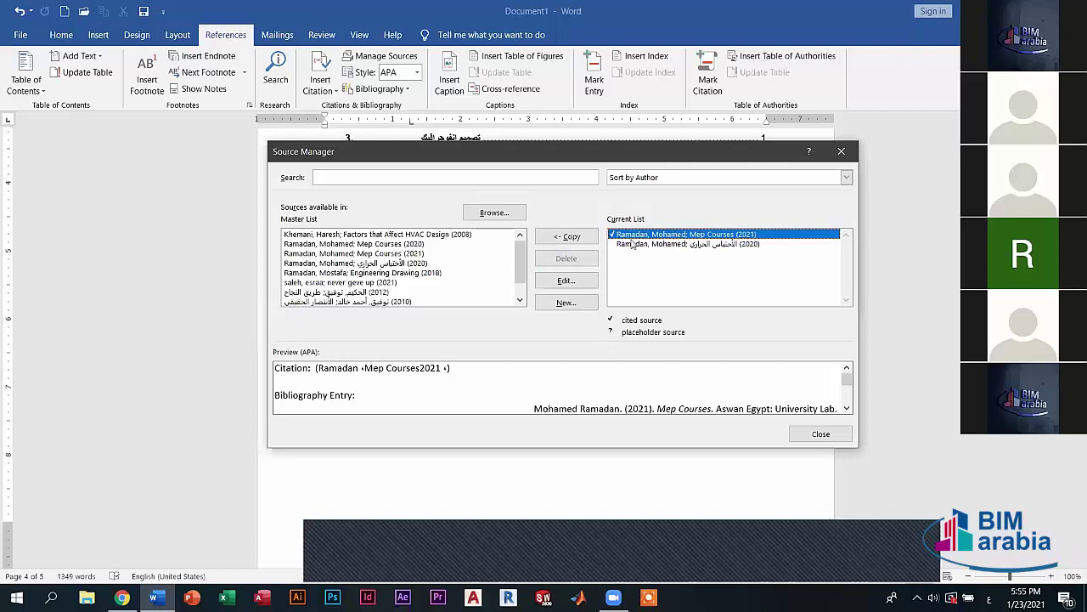
{"action": "left_click", "coordinate": [566, 303]}
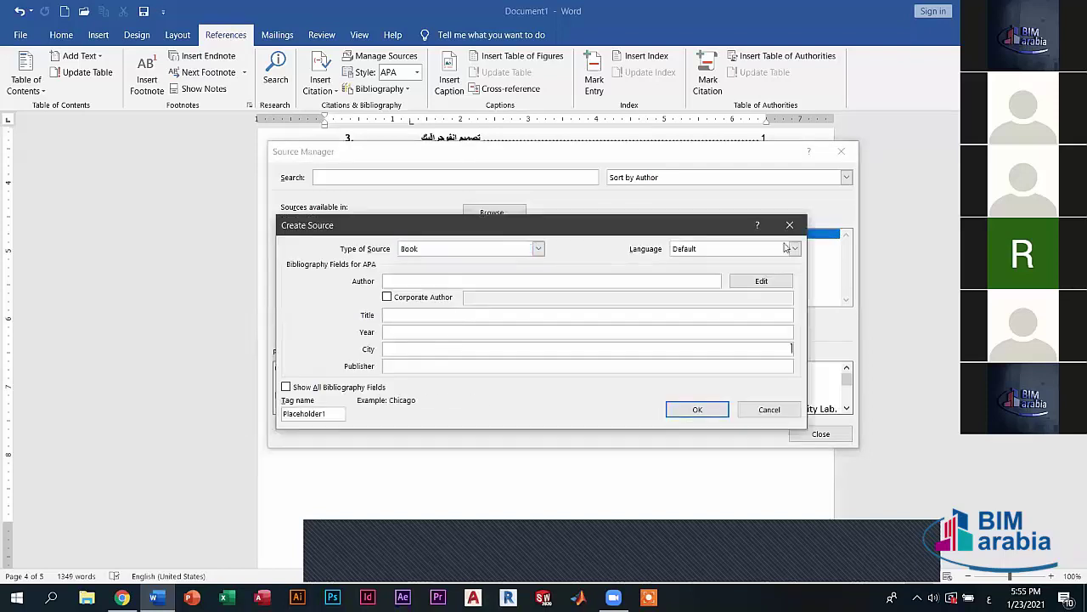
{"action": "left_click", "coordinate": [789, 225]}
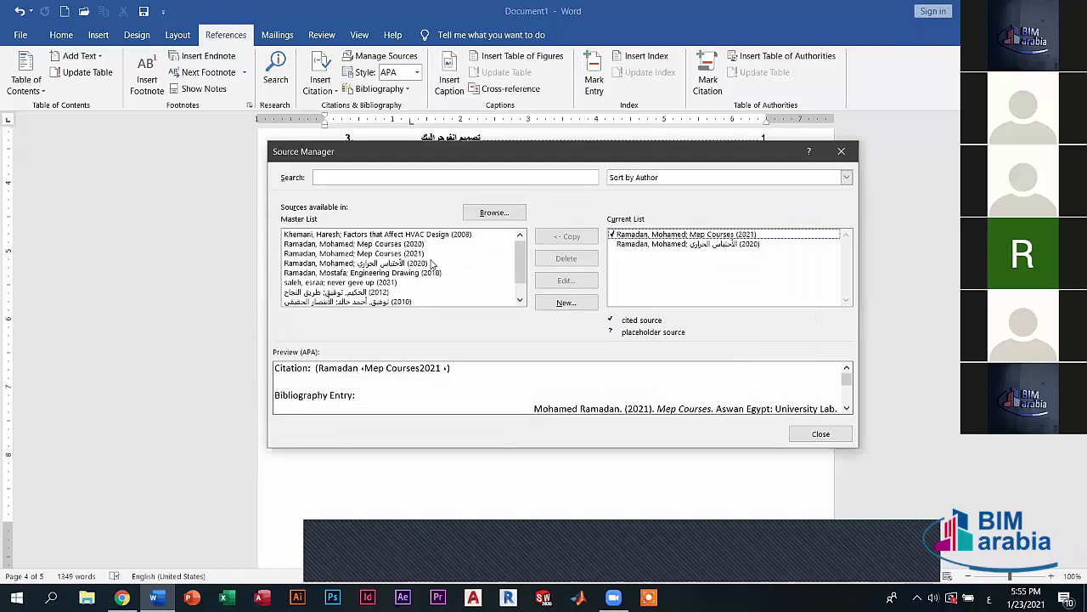
{"action": "left_click", "coordinate": [691, 245]}
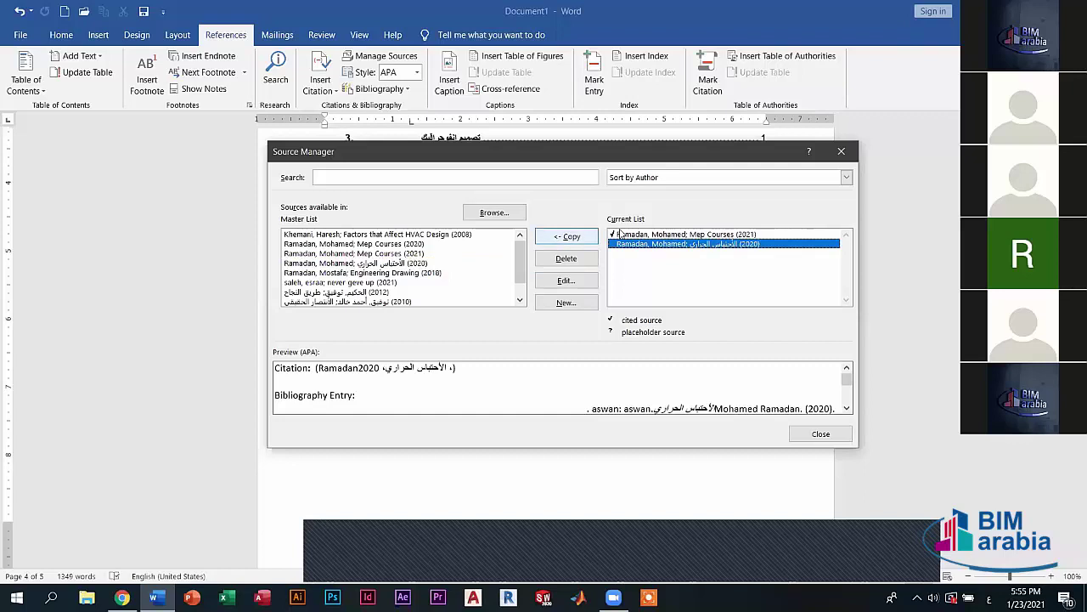
{"action": "left_click", "coordinate": [572, 258]}
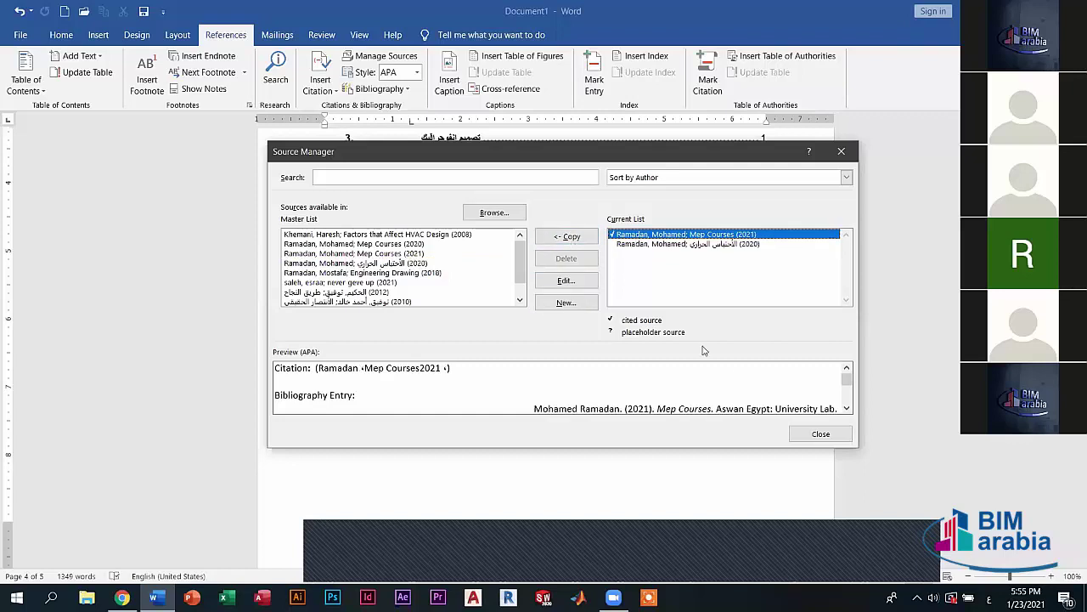
Close the Source Manager and select the line of citations.
{"action": "left_click", "coordinate": [841, 151]}
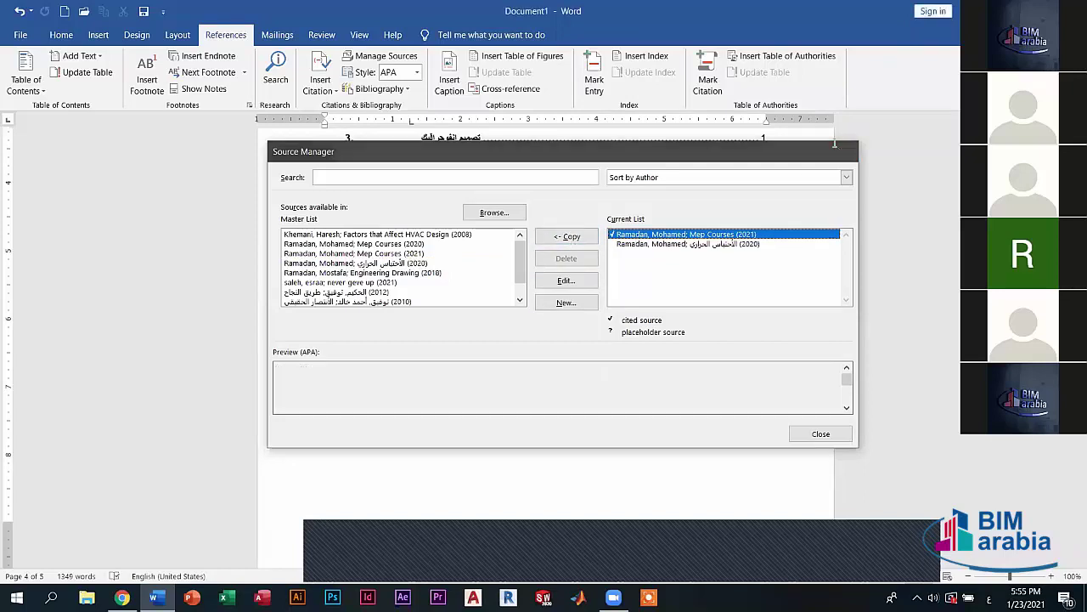
{"action": "left_click", "coordinate": [417, 73]}
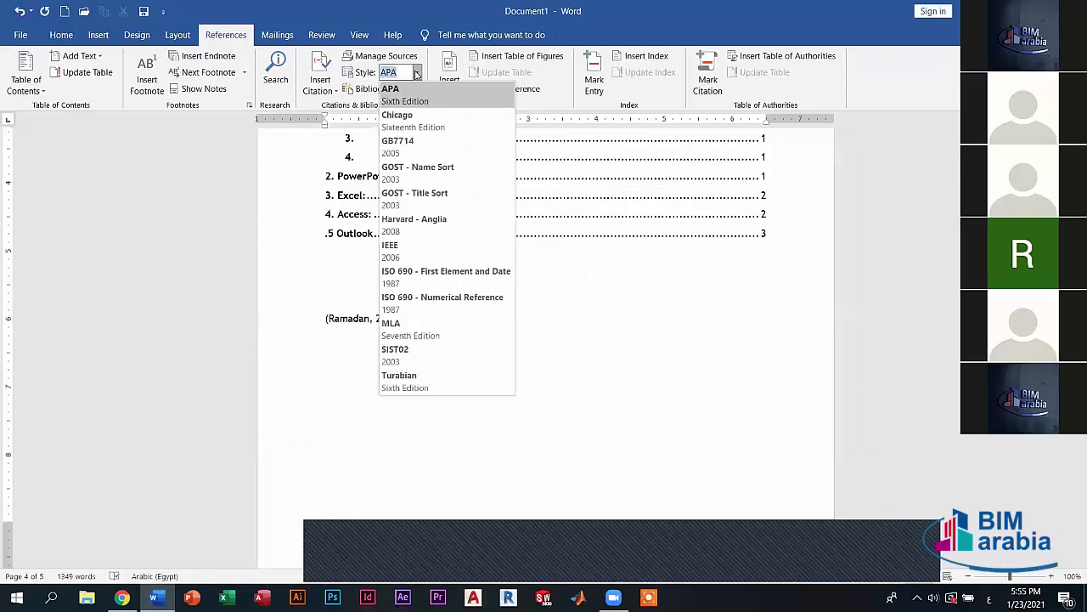
{"action": "key", "text": "Escape"}
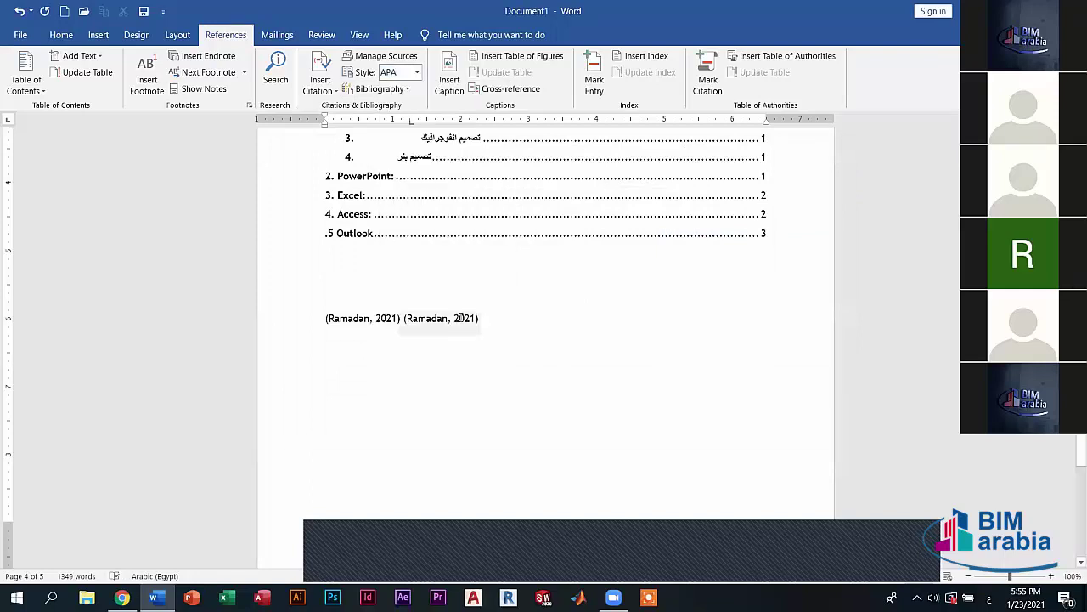
{"action": "left_click_drag", "start_coordinate": [483, 323], "coordinate": [325, 321]}
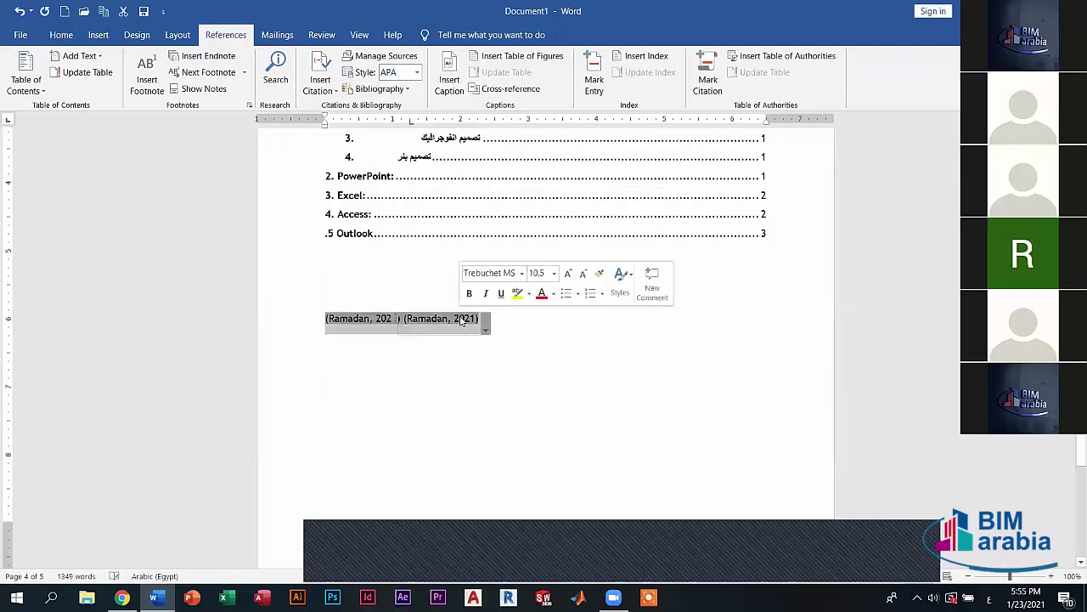
Try ISO 690, then set the citation style to Turabian with the cursor on the line below.
{"action": "left_click", "coordinate": [417, 72]}
{"action": "left_click", "coordinate": [433, 276]}
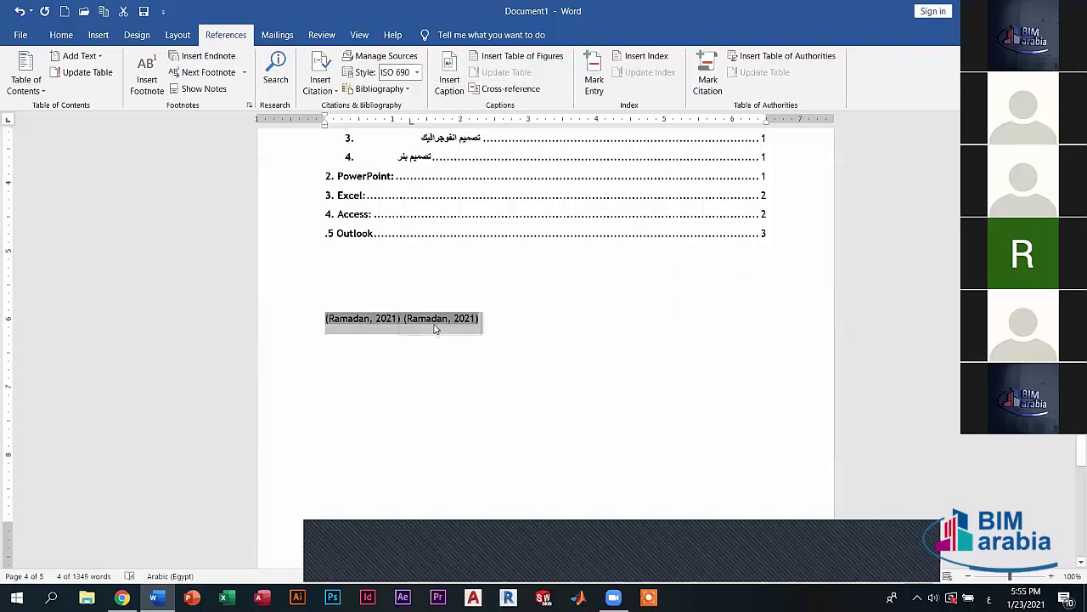
{"action": "left_click", "coordinate": [417, 72]}
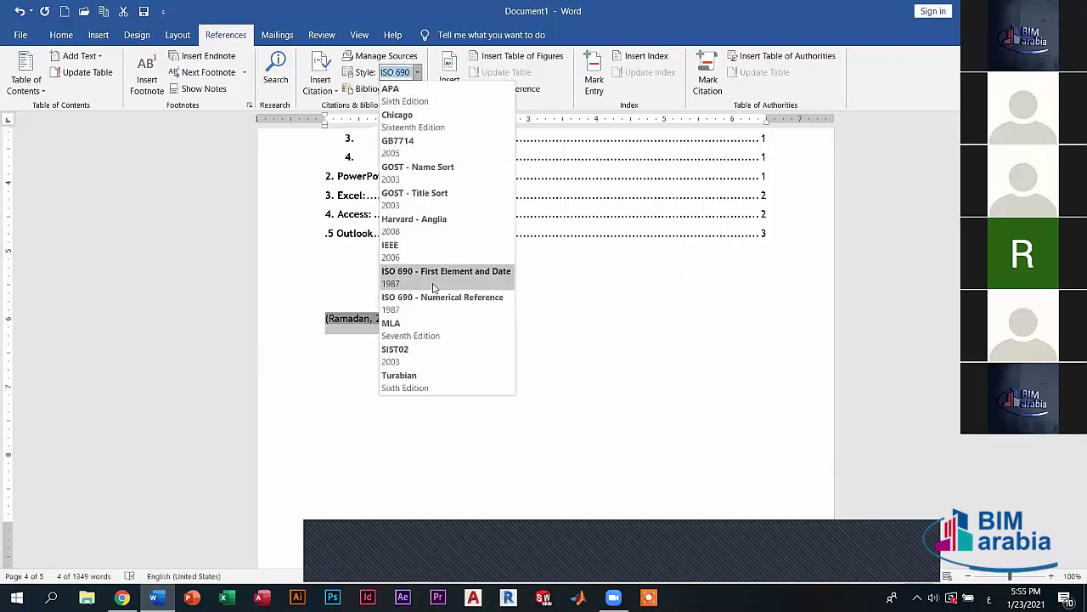
{"action": "left_click", "coordinate": [424, 371]}
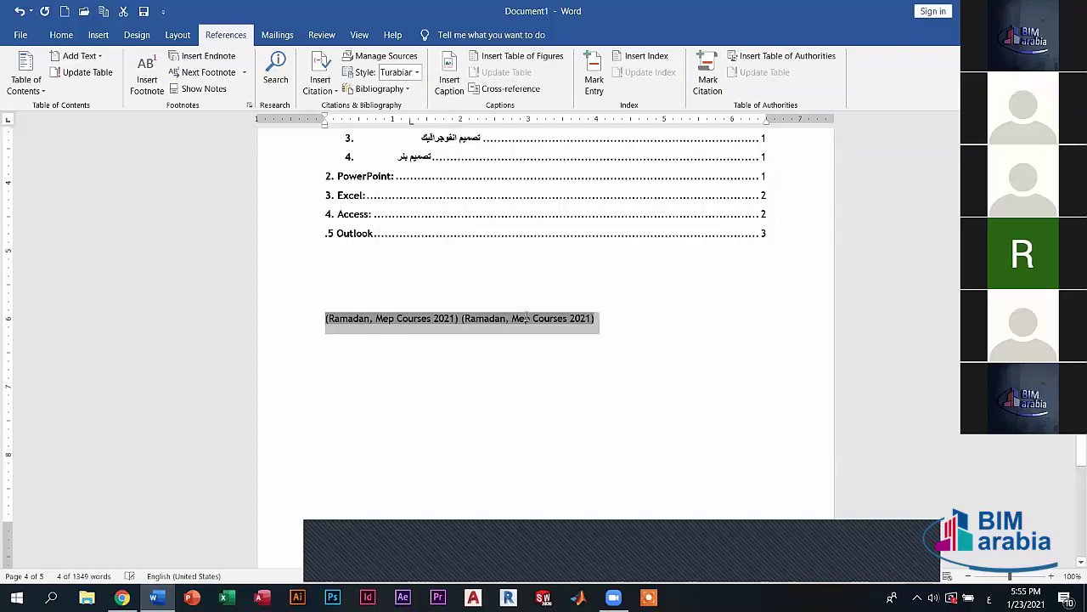
{"action": "left_click", "coordinate": [502, 366]}
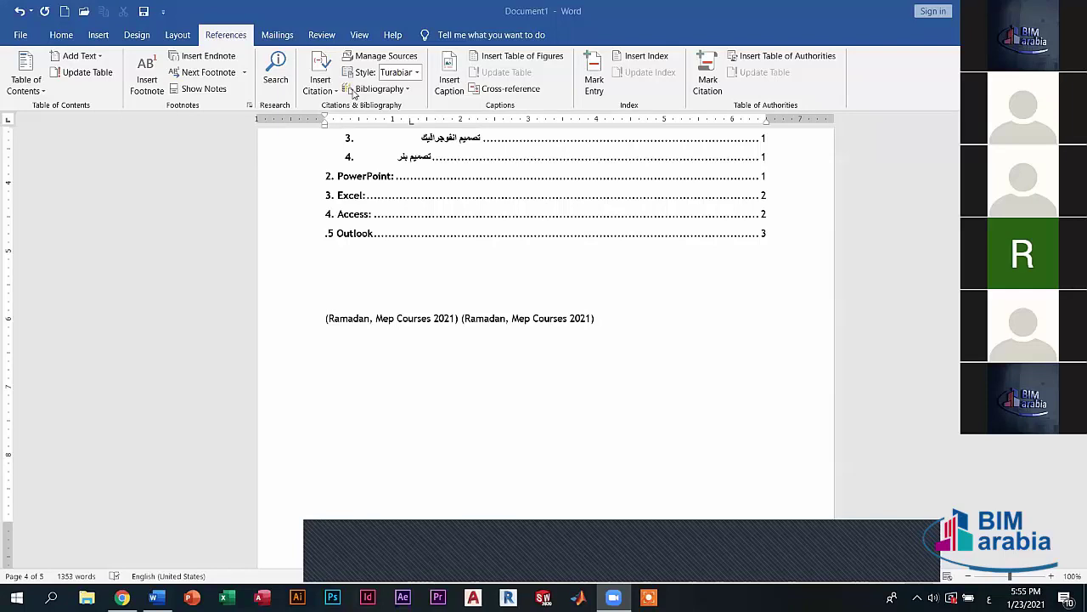
{"action": "left_click", "coordinate": [408, 90]}
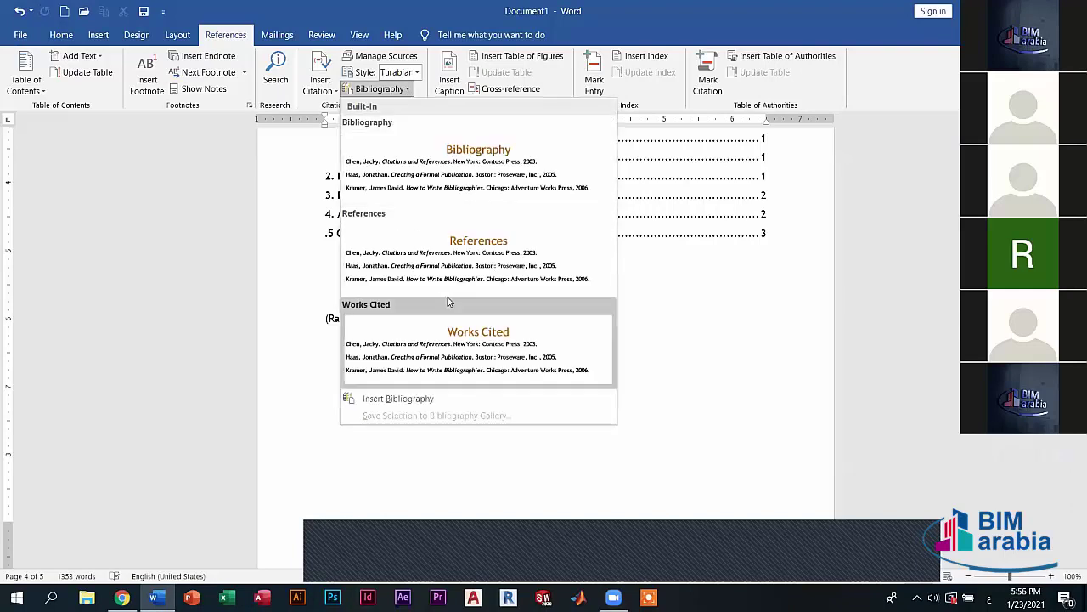
Insert the built-in Bibliography listing Mep Courses 2021 and the Arabic-titled 2020 source.
{"action": "left_click", "coordinate": [452, 163]}
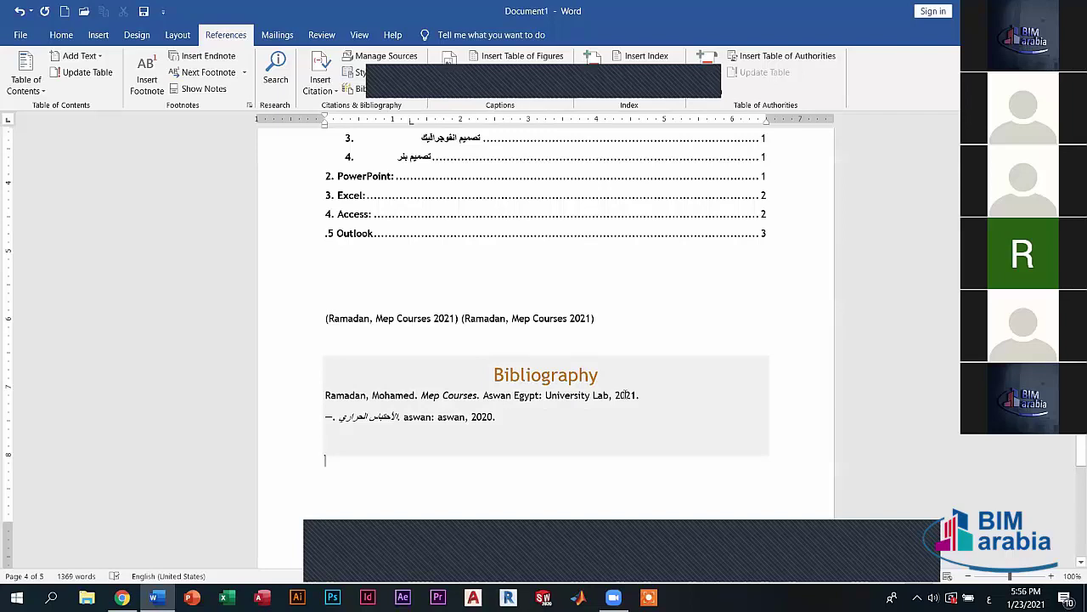
{"action": "key", "text": "Return"}
{"action": "left_click", "coordinate": [506, 318]}
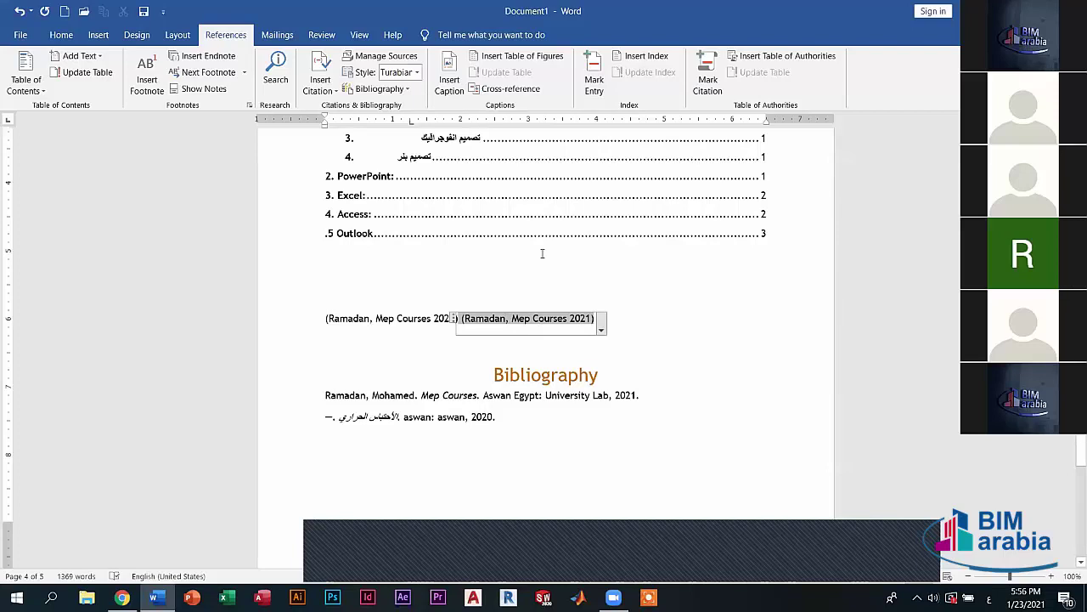
{"action": "left_click", "coordinate": [481, 469]}
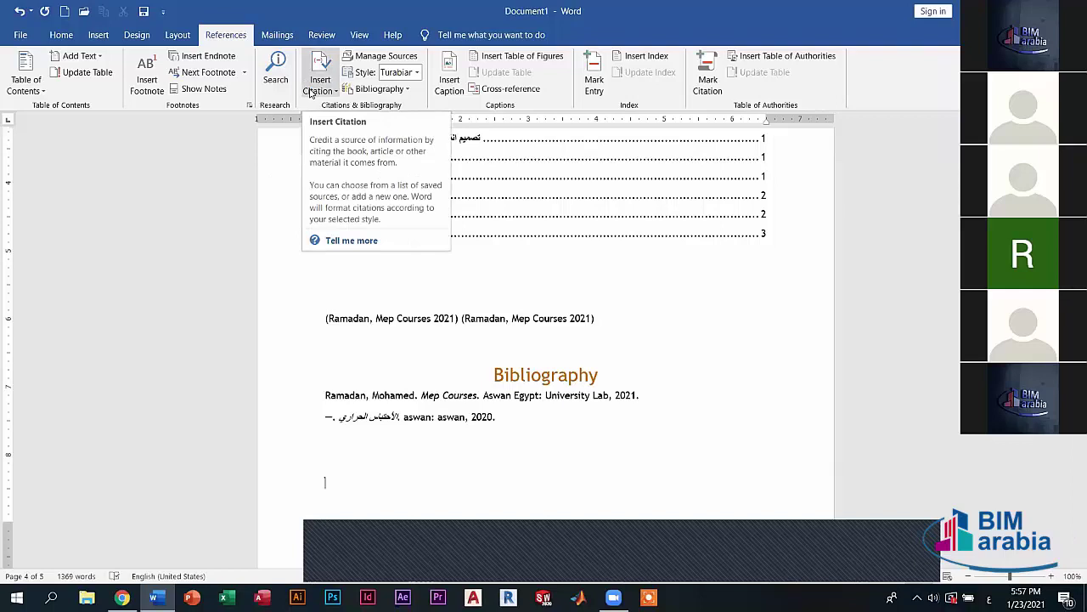
{"action": "left_click", "coordinate": [498, 422]}
{"action": "triple_click", "coordinate": [500, 423]}
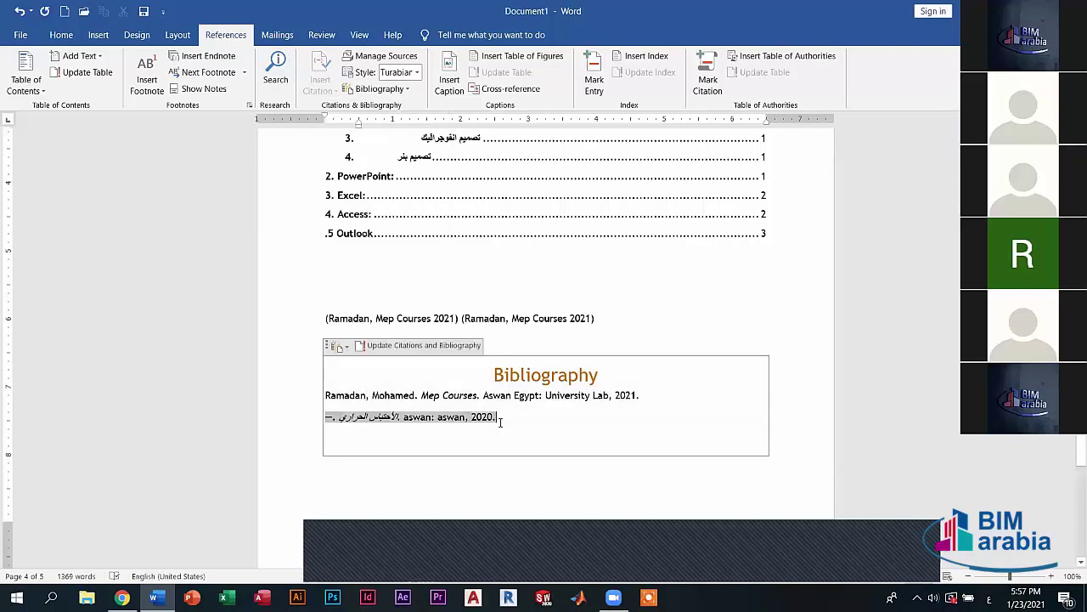
{"action": "left_click", "coordinate": [484, 472]}
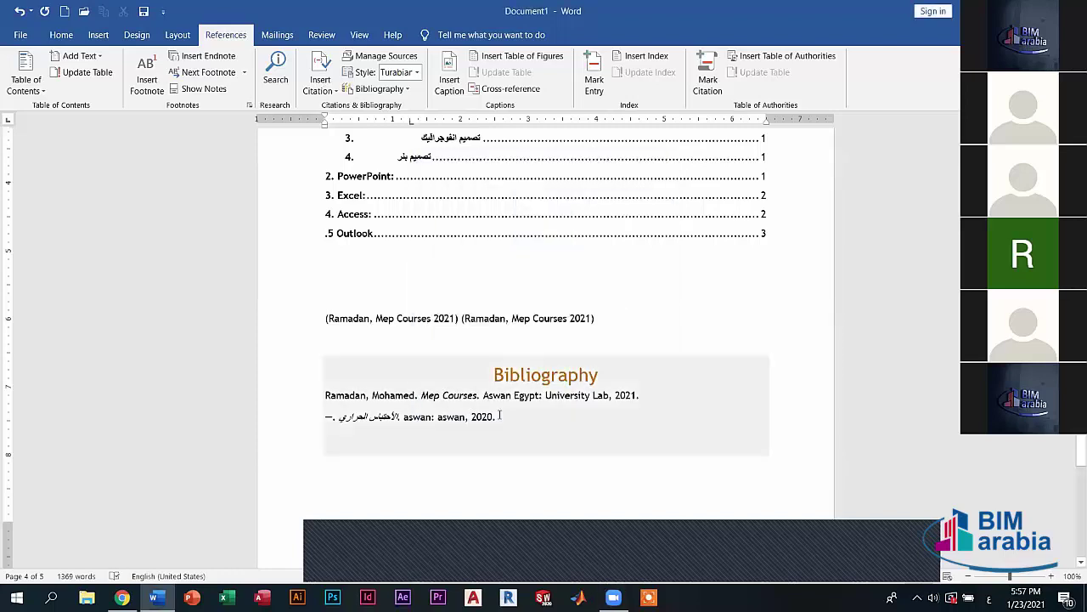
{"action": "left_click", "coordinate": [499, 416]}
{"action": "left_click", "coordinate": [407, 472]}
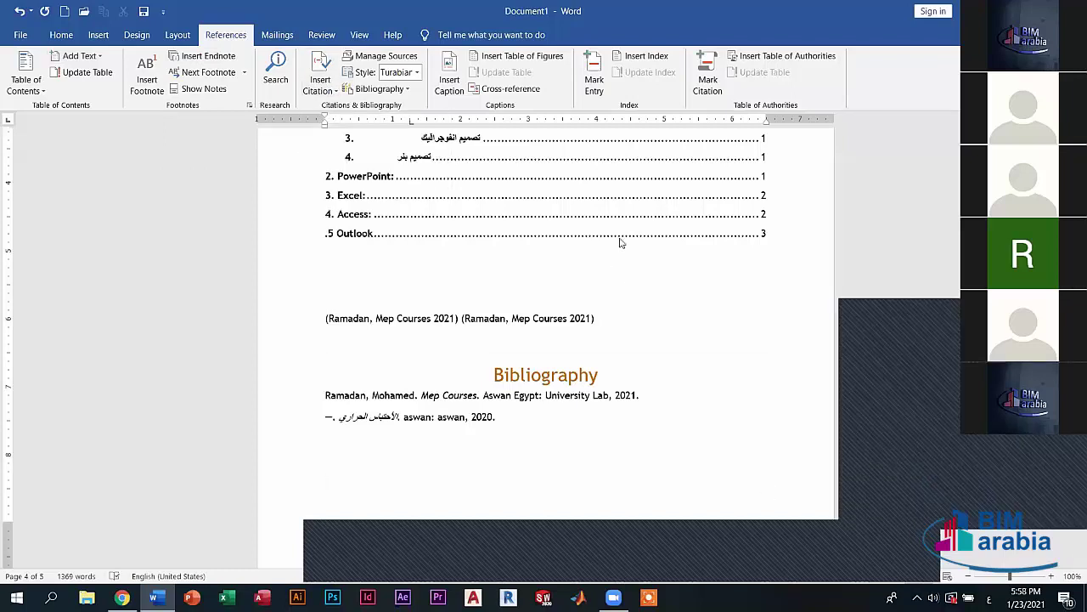
Scroll down the document, then cancel the close prompt so the document stays open.
{"action": "scroll", "coordinate": [594, 195], "scroll_direction": "down", "scroll_amount": 2}
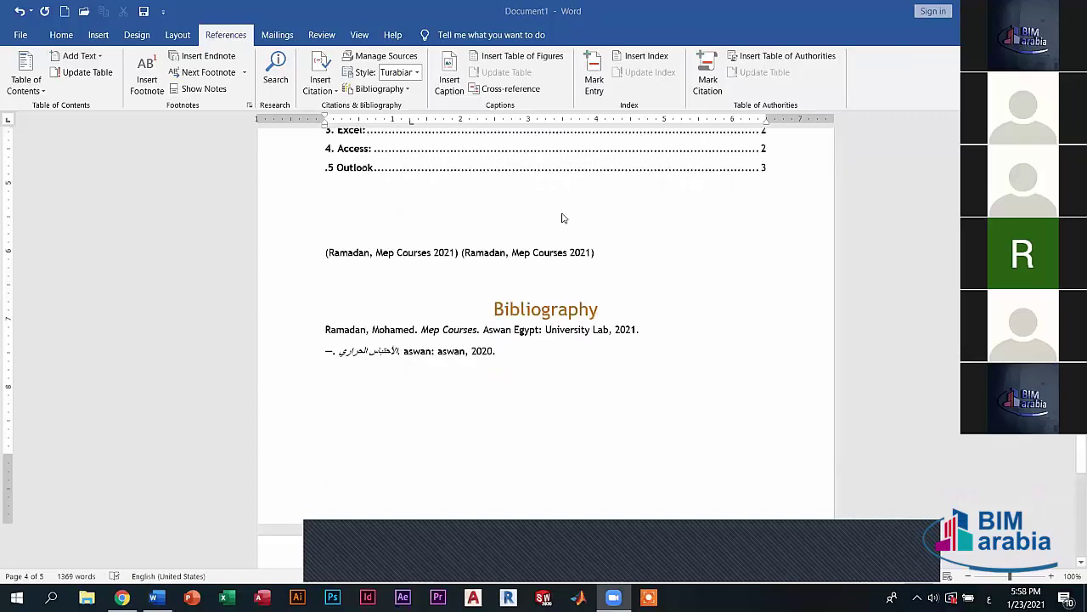
{"action": "scroll", "coordinate": [543, 255], "scroll_direction": "down", "scroll_amount": 2}
{"action": "scroll", "coordinate": [476, 331], "scroll_direction": "down", "scroll_amount": 2}
{"action": "scroll", "coordinate": [408, 389], "scroll_direction": "down", "scroll_amount": 3}
{"action": "scroll", "coordinate": [383, 410], "scroll_direction": "down", "scroll_amount": 2}
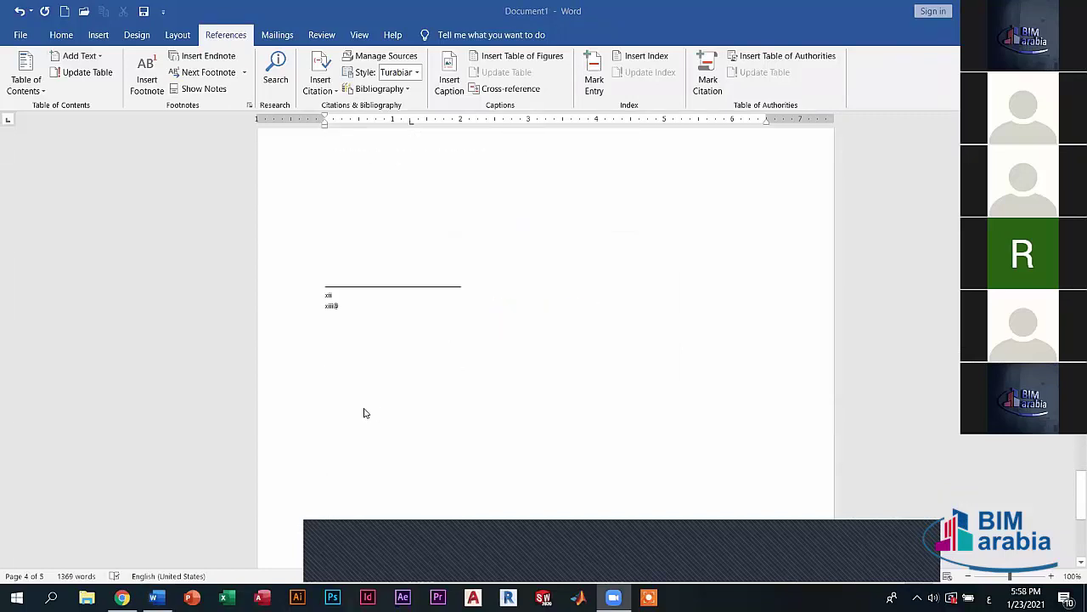
{"action": "key", "text": "alt+F4"}
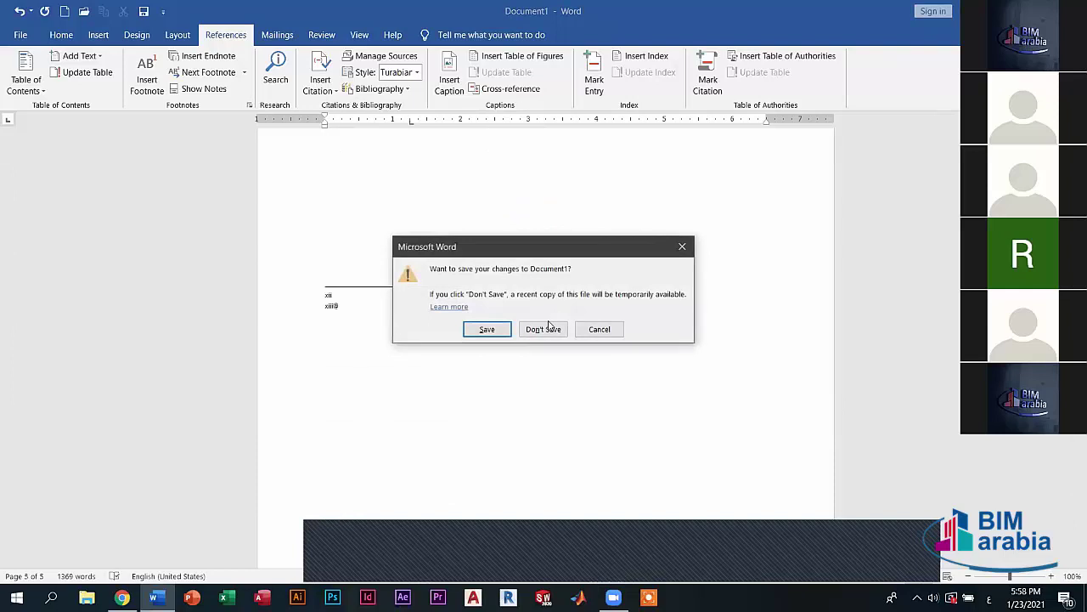
{"action": "left_click", "coordinate": [599, 329]}
Scroll back up to the 1. Word: section and show the Table of Contents layouts.
{"action": "scroll", "coordinate": [728, 301], "scroll_direction": "up", "scroll_amount": 1}
{"action": "scroll", "coordinate": [576, 244], "scroll_direction": "up", "scroll_amount": 4}
{"action": "scroll", "coordinate": [577, 244], "scroll_direction": "up", "scroll_amount": 4}
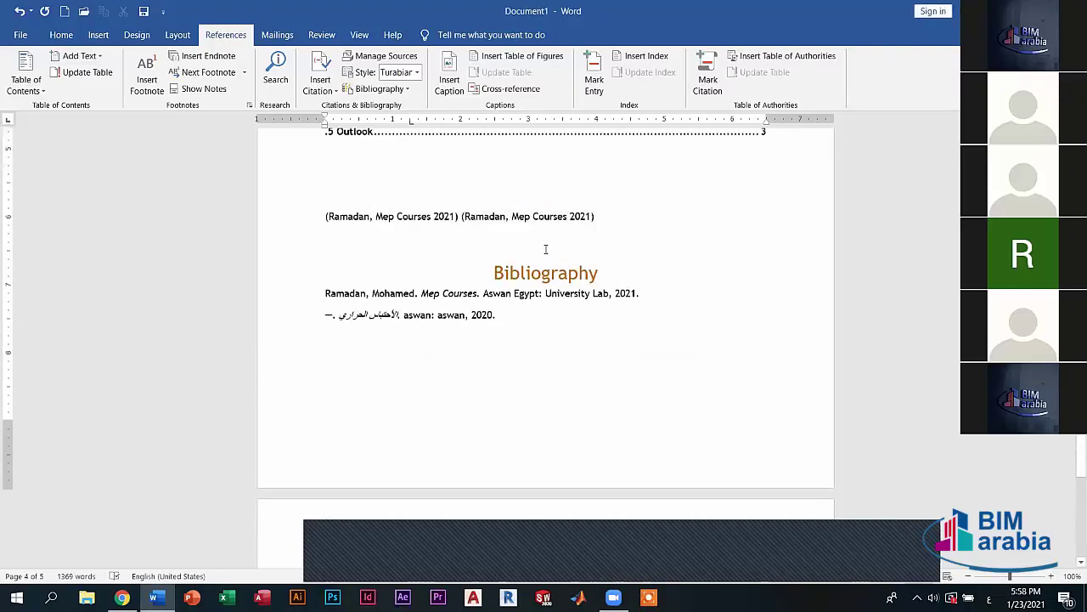
{"action": "scroll", "coordinate": [1071, 459], "scroll_direction": "up", "scroll_amount": 1}
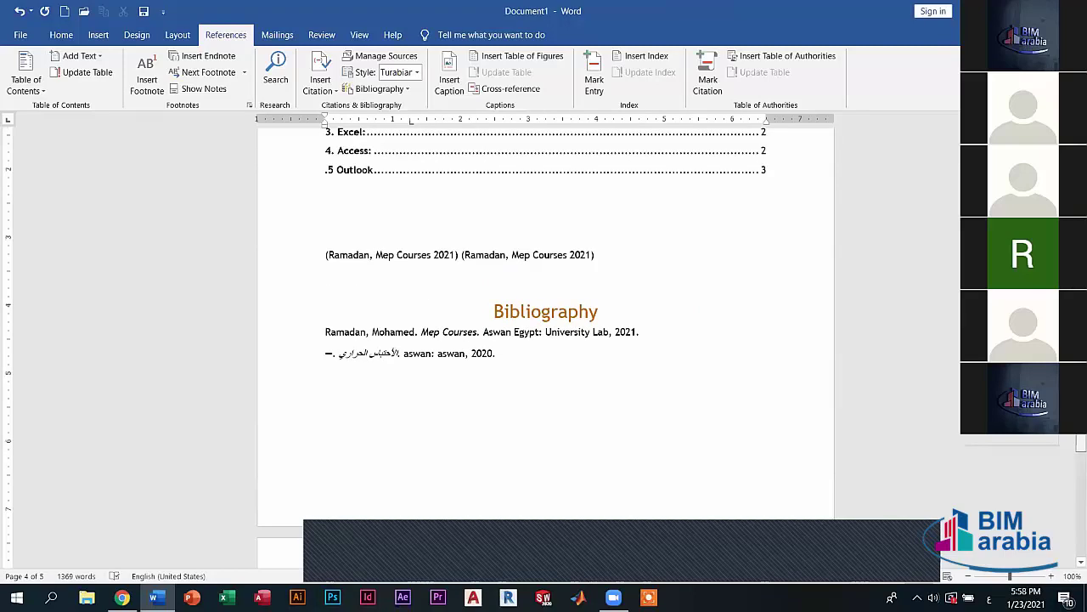
{"action": "left_click_drag", "start_coordinate": [1080, 442], "coordinate": [1079, 399]}
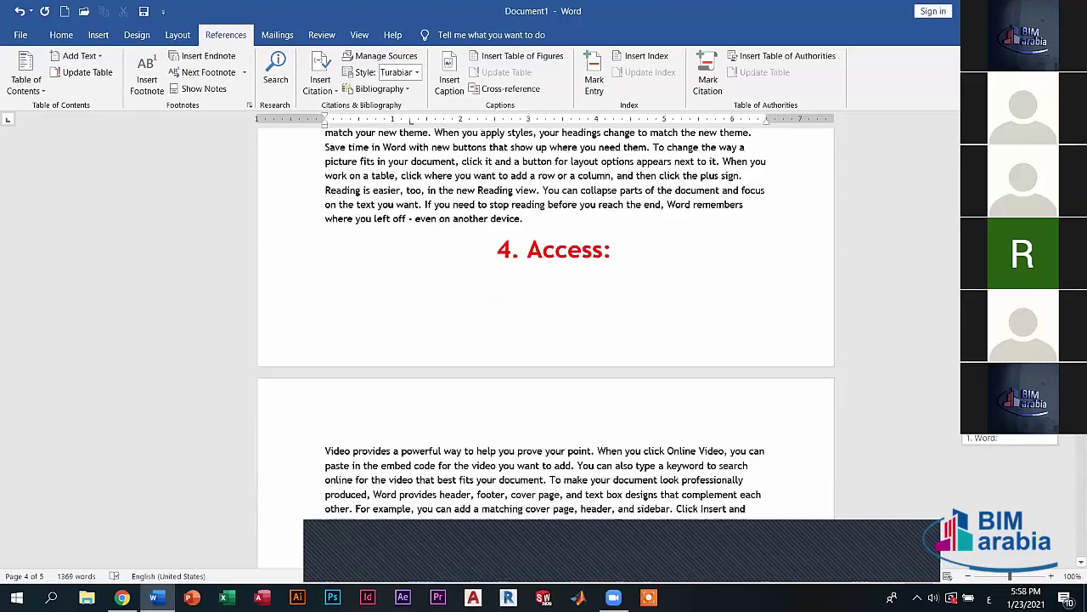
{"action": "scroll", "coordinate": [136, 188], "scroll_direction": "up", "scroll_amount": 10}
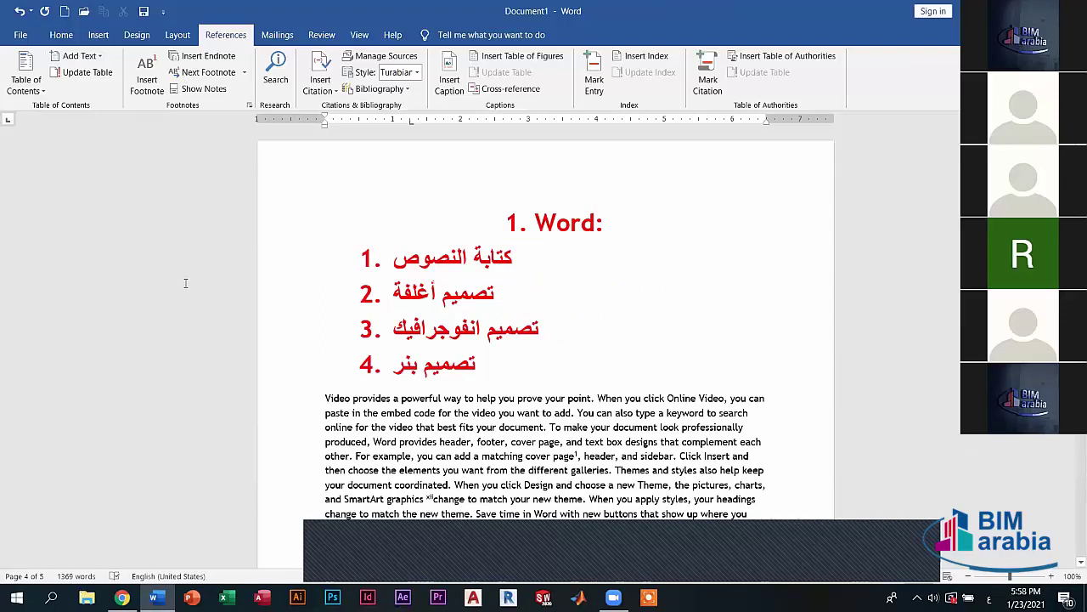
{"action": "key", "text": "alt+s"}
{"action": "key", "text": "t"}
{"action": "key", "text": "Up"}
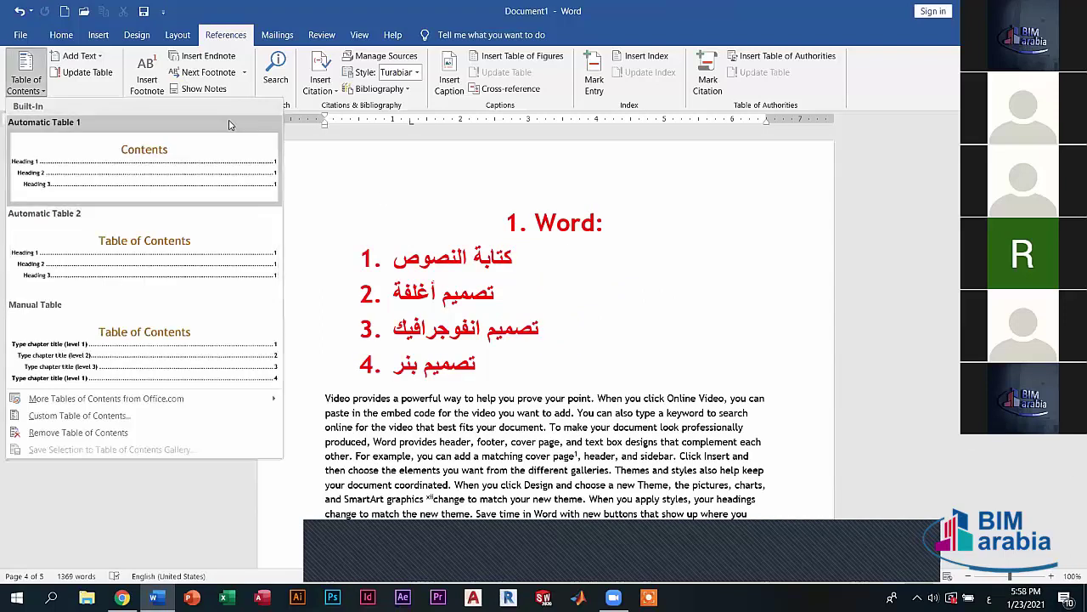
{"action": "key", "text": "Down"}
{"action": "key", "text": "Down"}
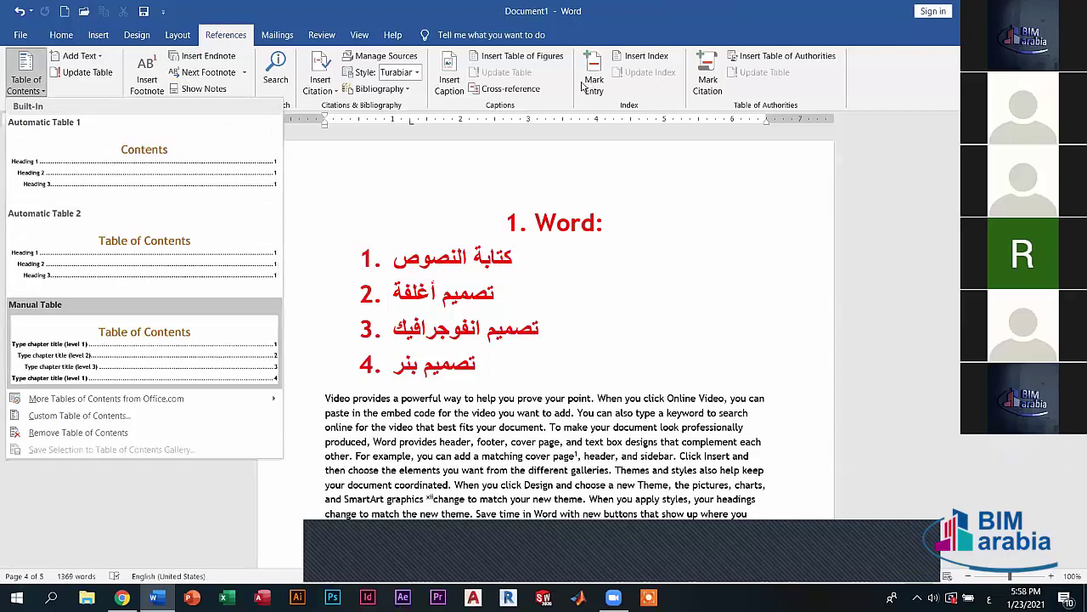
{"action": "left_click", "coordinate": [43, 62]}
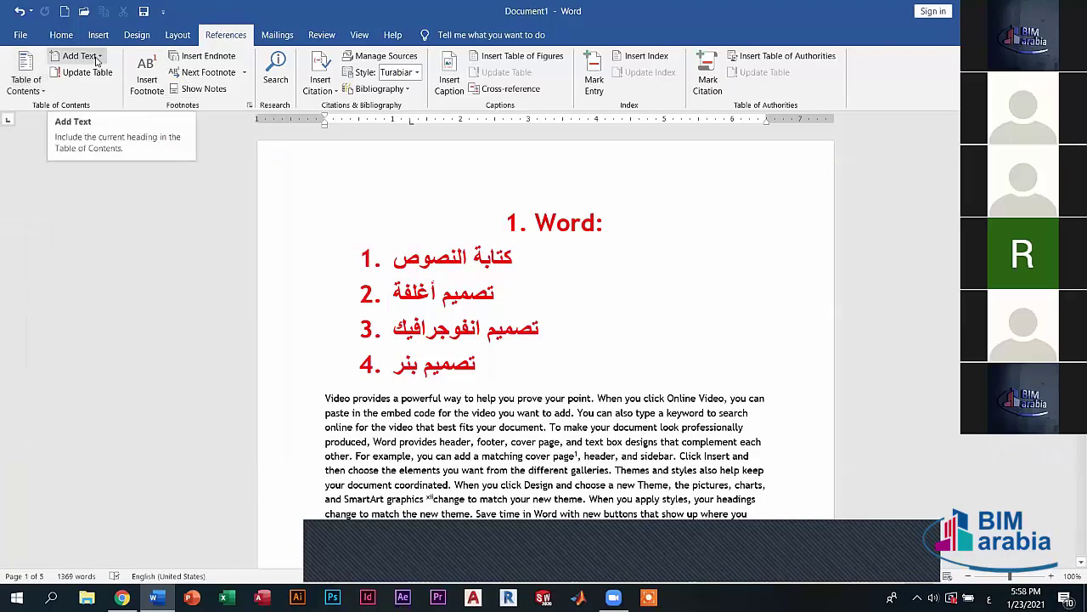
{"action": "left_click", "coordinate": [95, 58]}
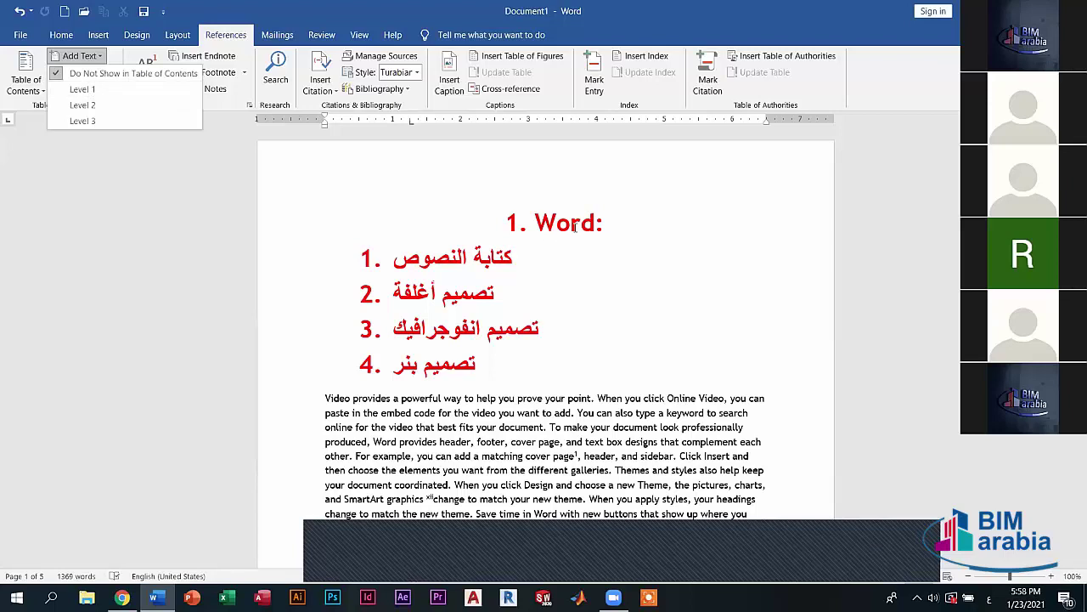
{"action": "left_click", "coordinate": [85, 88]}
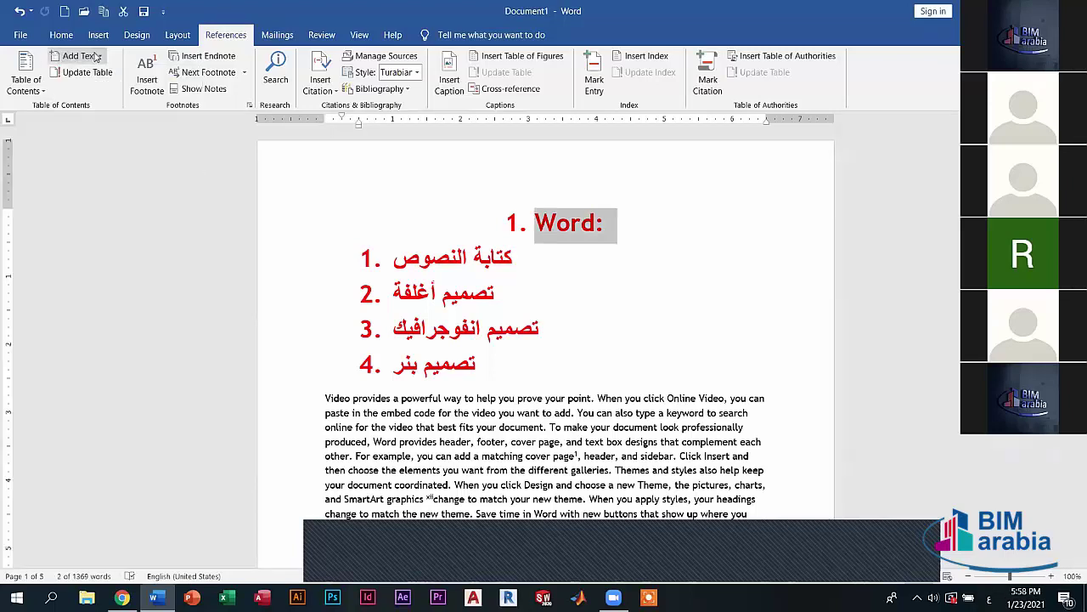
{"action": "left_click", "coordinate": [96, 56]}
{"action": "left_click", "coordinate": [554, 231]}
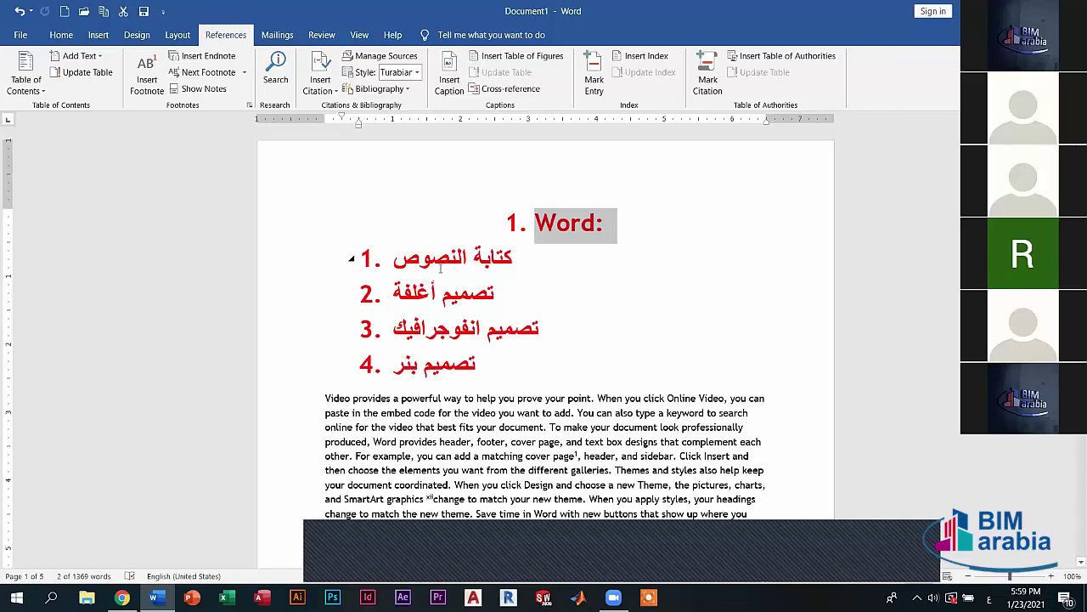
Assign the 1. Word: heading to table-of-contents Level 2, then move through the Arabic list items.
{"action": "left_click", "coordinate": [79, 55]}
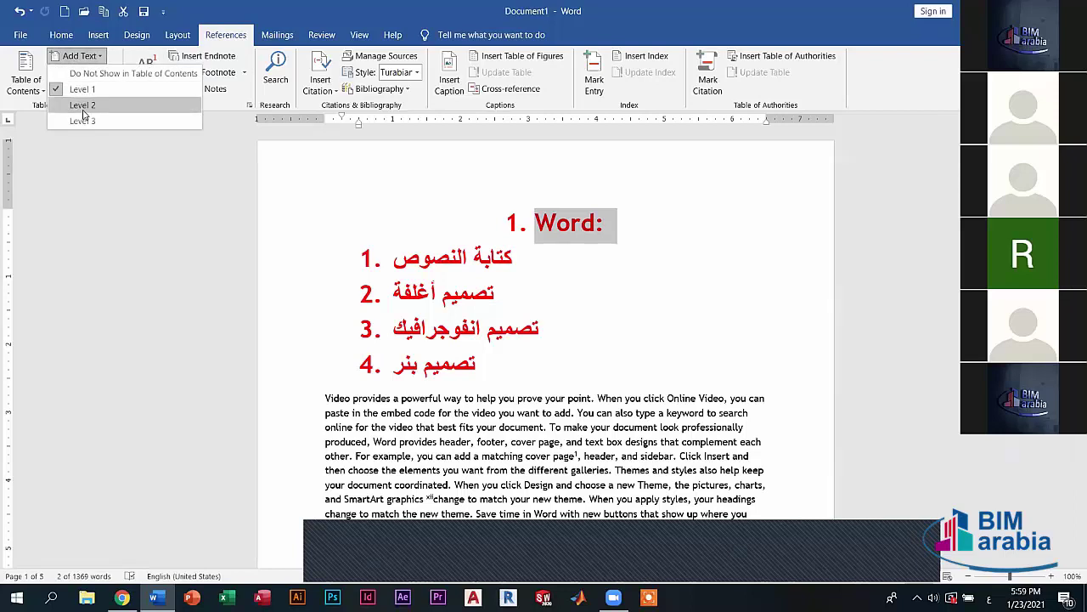
{"action": "left_click", "coordinate": [84, 107]}
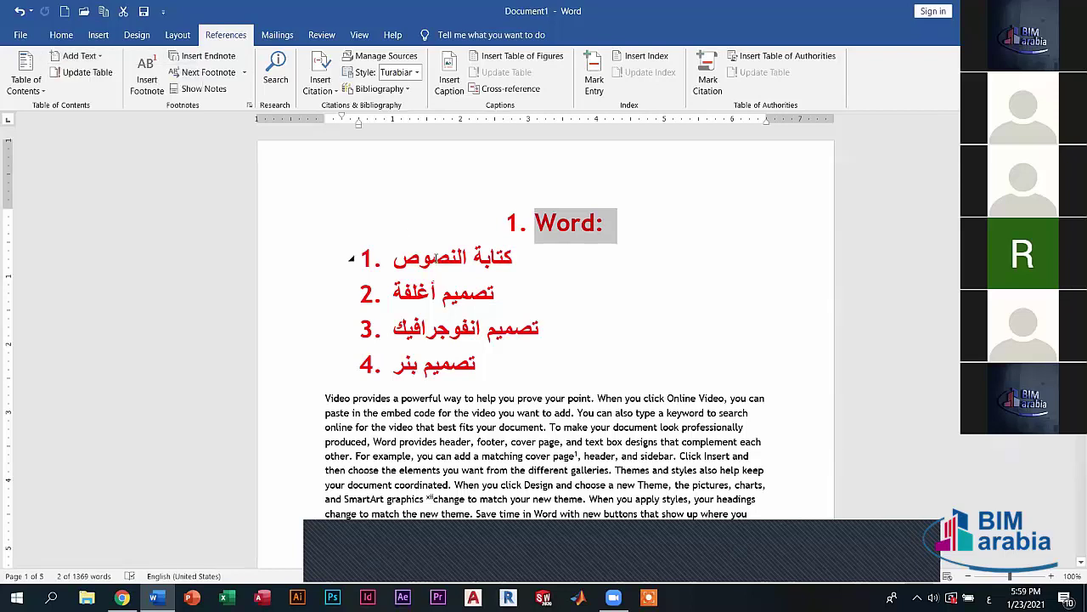
{"action": "left_click", "coordinate": [79, 55]}
{"action": "left_click", "coordinate": [432, 258]}
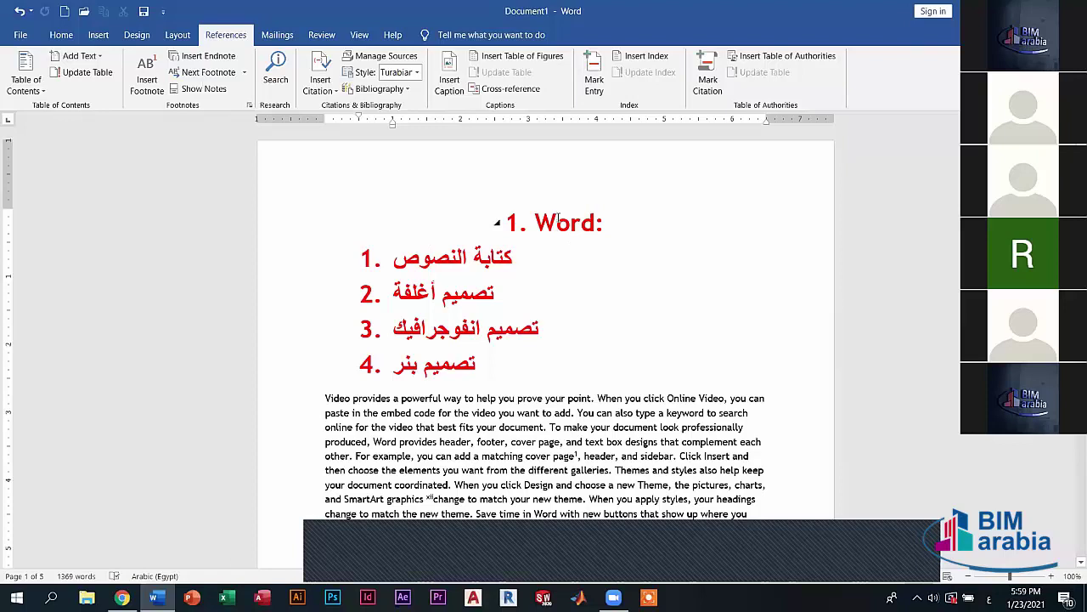
{"action": "mouse_move", "coordinate": [441, 293]}
{"action": "left_click", "coordinate": [429, 293]}
{"action": "left_click_drag", "start_coordinate": [458, 365], "coordinate": [391, 340]}
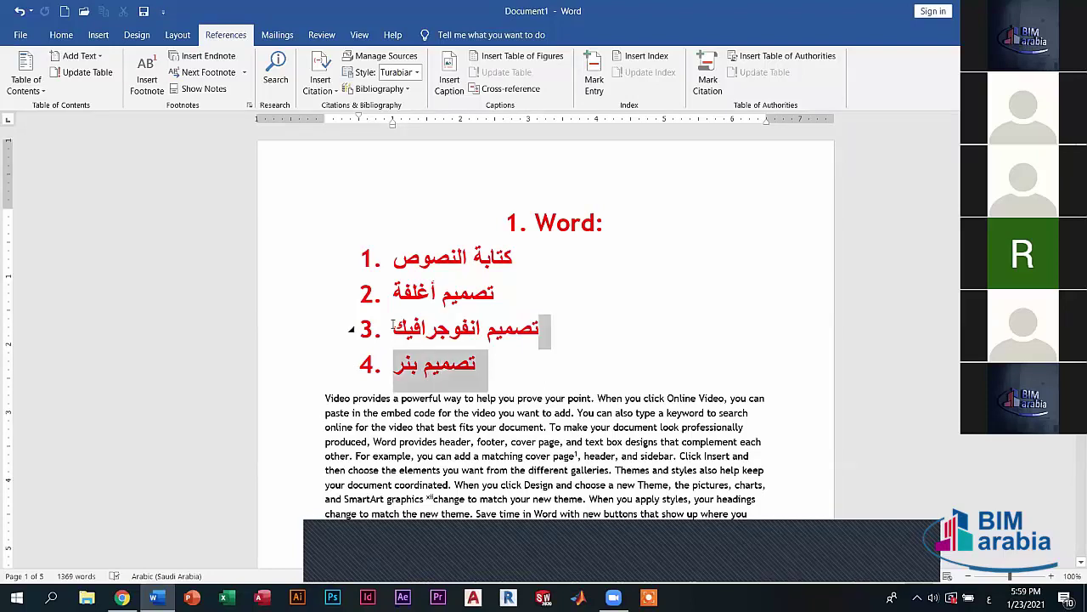
{"action": "left_click", "coordinate": [407, 295]}
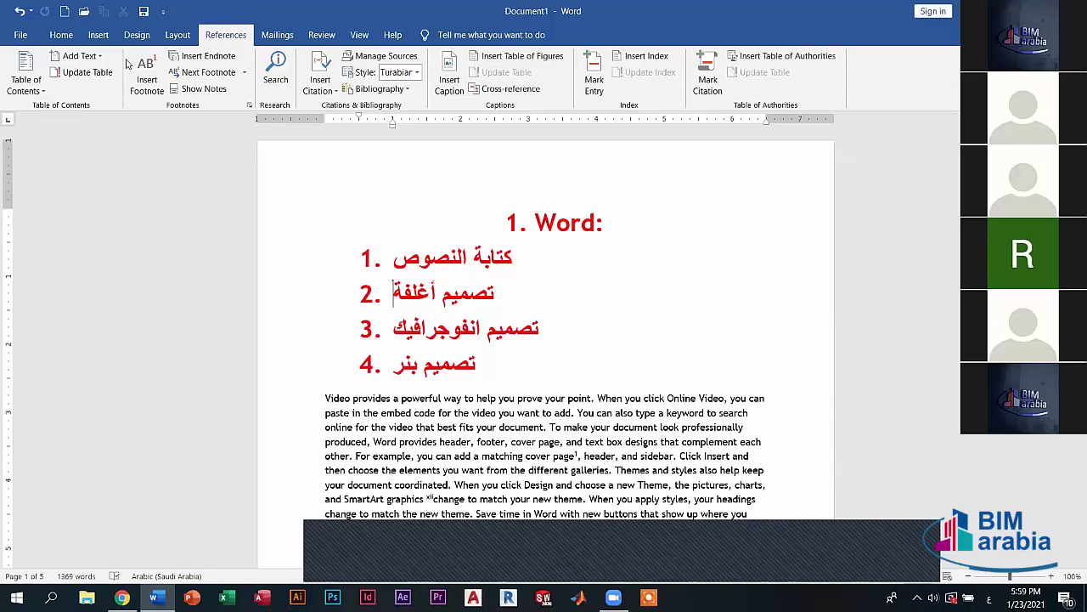
Check the Add Text levels and Table of Contents gallery for item 2, leaving everything unchanged.
{"action": "left_click", "coordinate": [79, 55]}
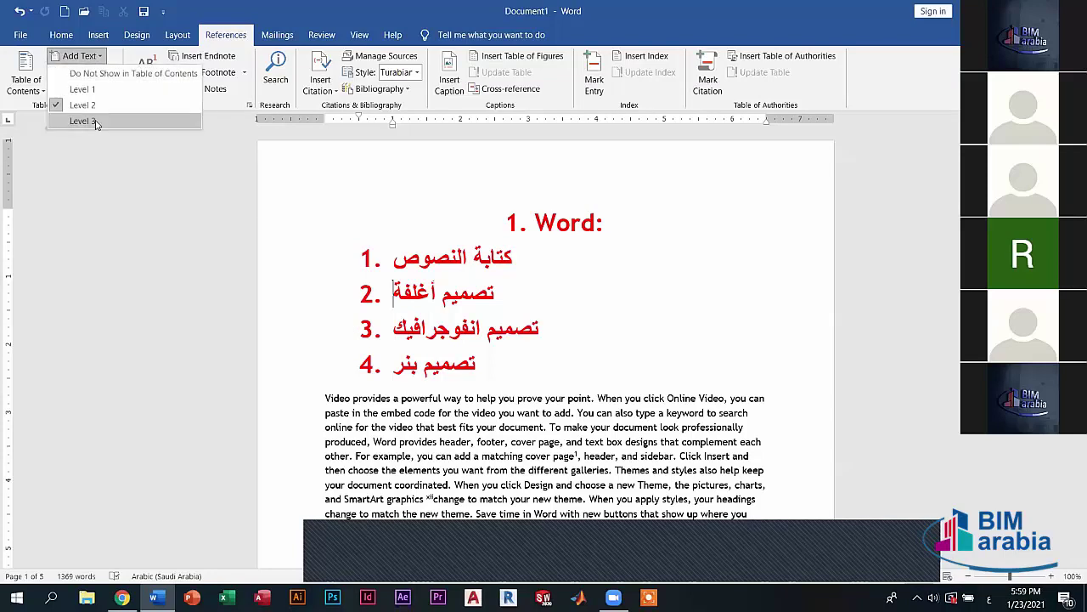
{"action": "left_click", "coordinate": [575, 357]}
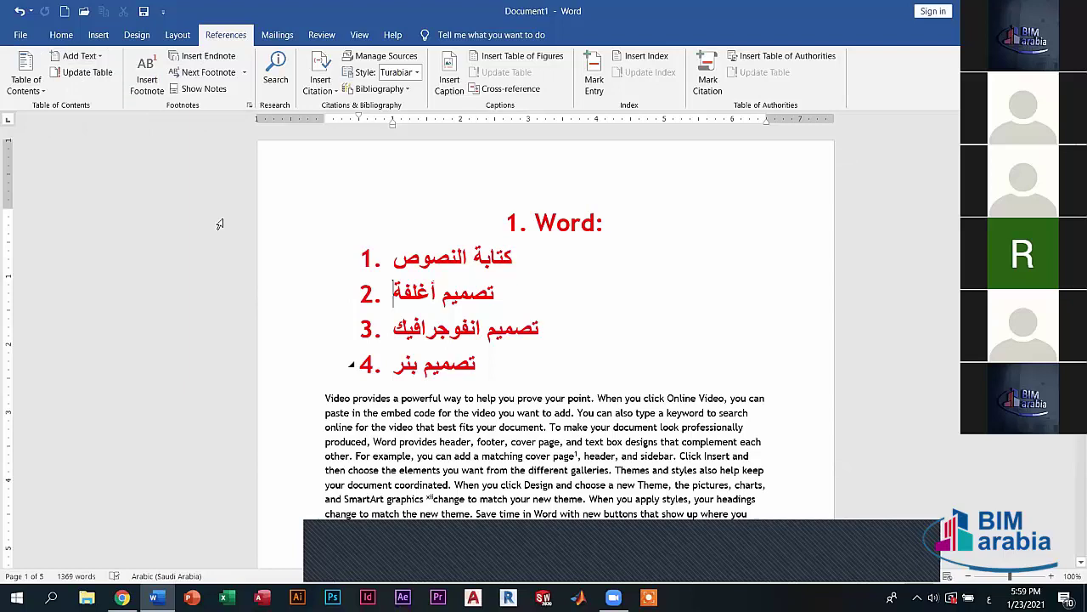
{"action": "left_click", "coordinate": [37, 79]}
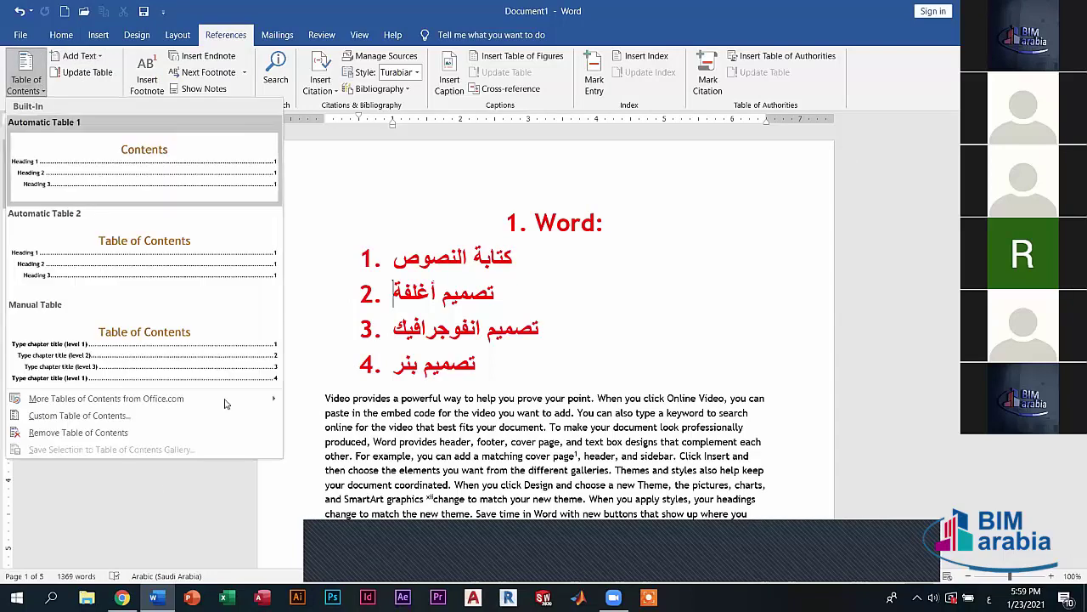
{"action": "left_click", "coordinate": [341, 546]}
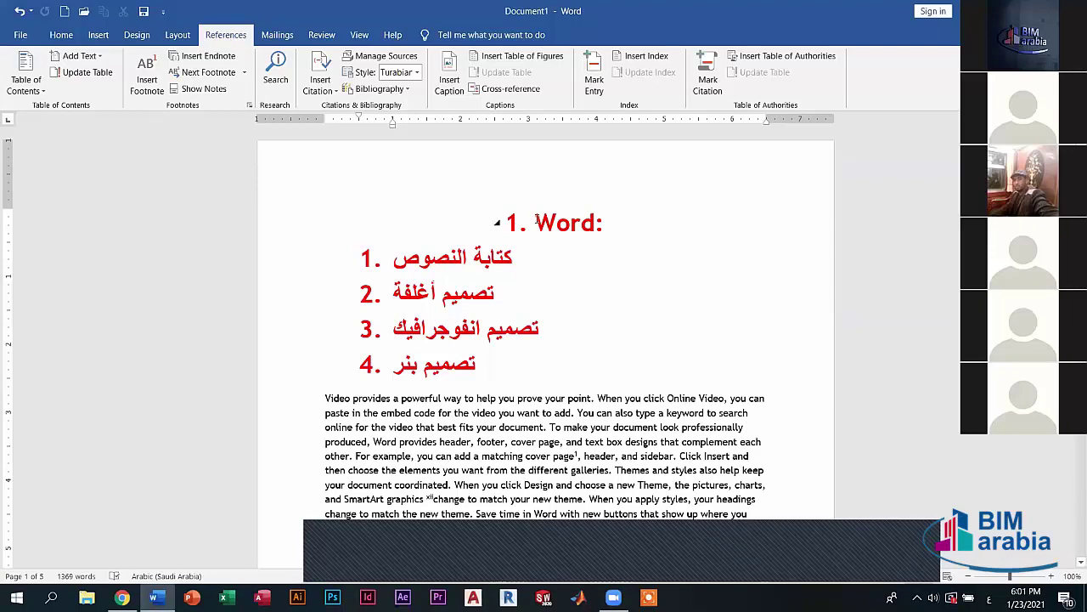
{"action": "left_click", "coordinate": [96, 56]}
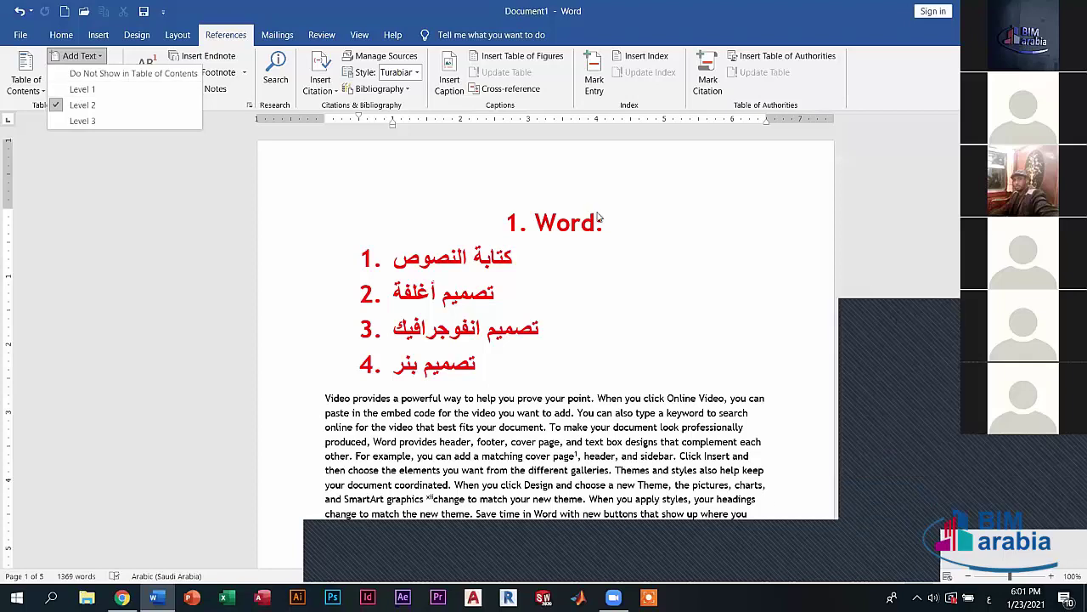
{"action": "key", "text": "Escape"}
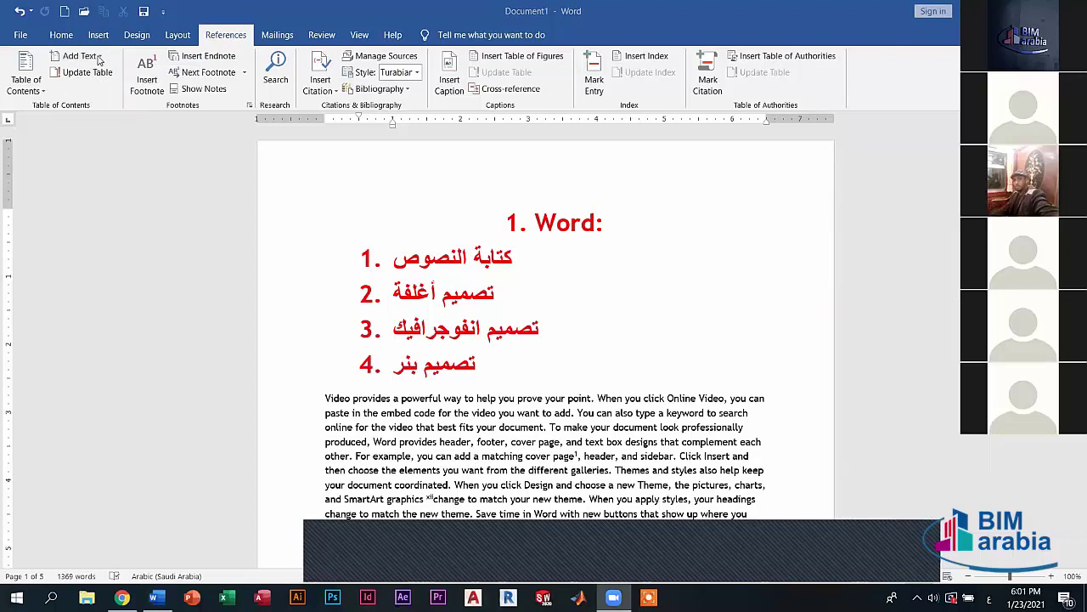
{"action": "left_click", "coordinate": [96, 56]}
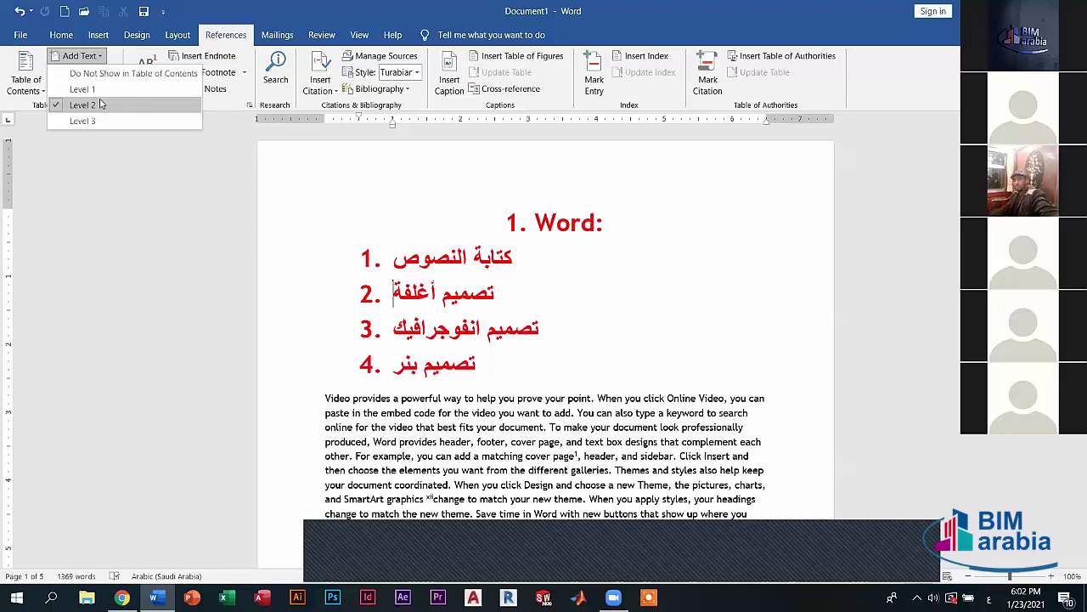
{"action": "left_click", "coordinate": [589, 82]}
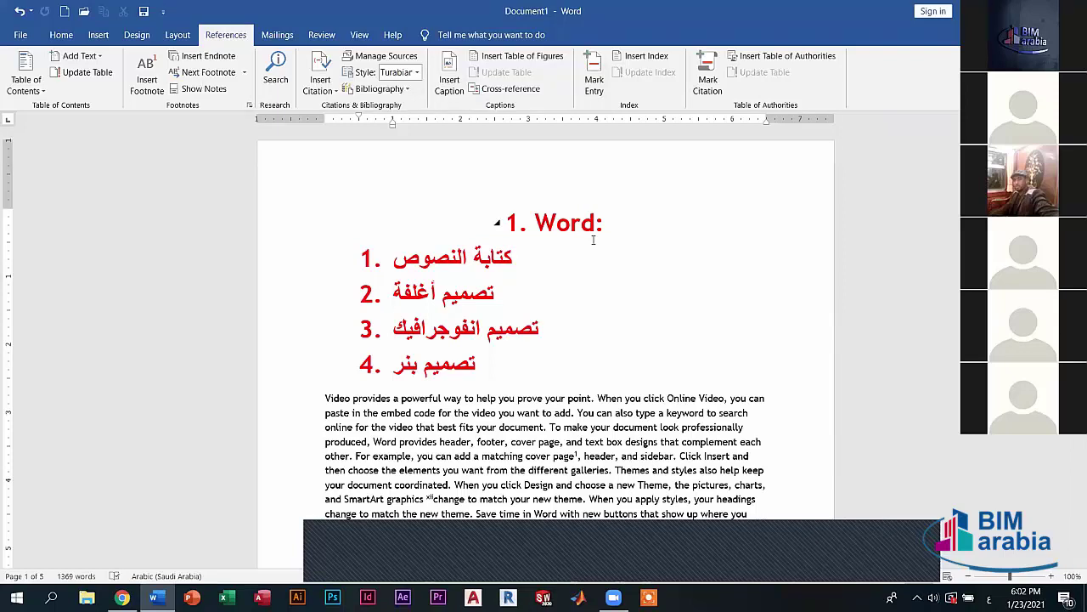
{"action": "left_click", "coordinate": [79, 56]}
{"action": "left_click", "coordinate": [84, 121]}
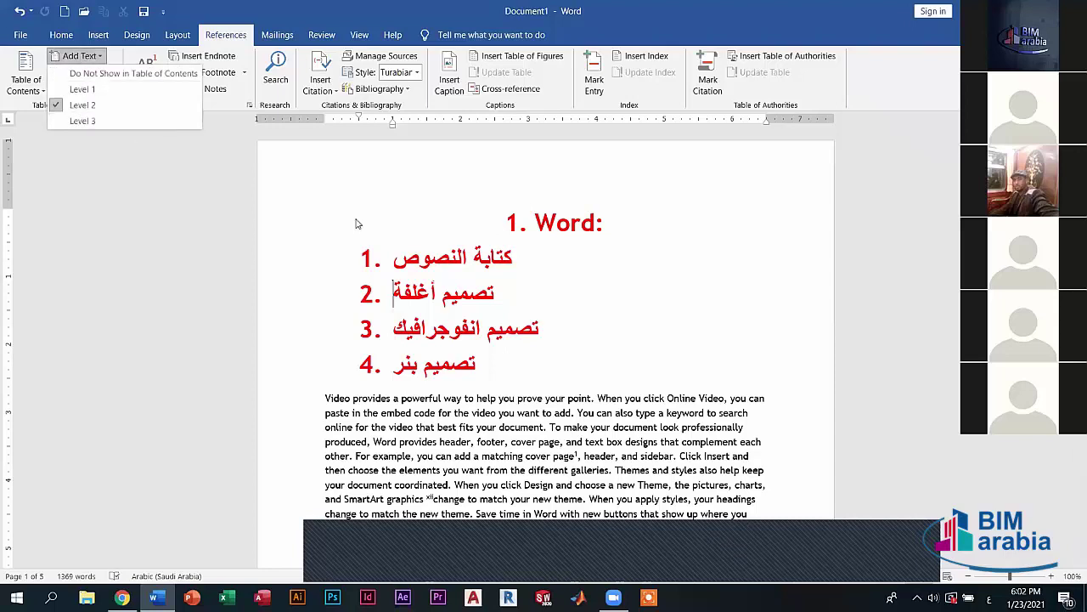
{"action": "left_click", "coordinate": [61, 34]}
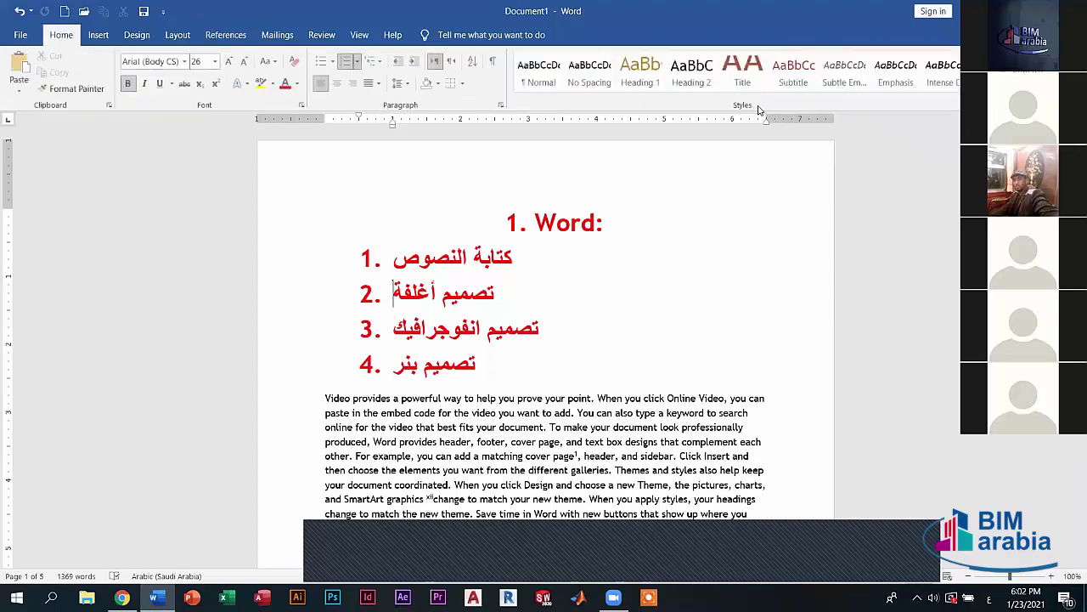
{"action": "left_click", "coordinate": [643, 67]}
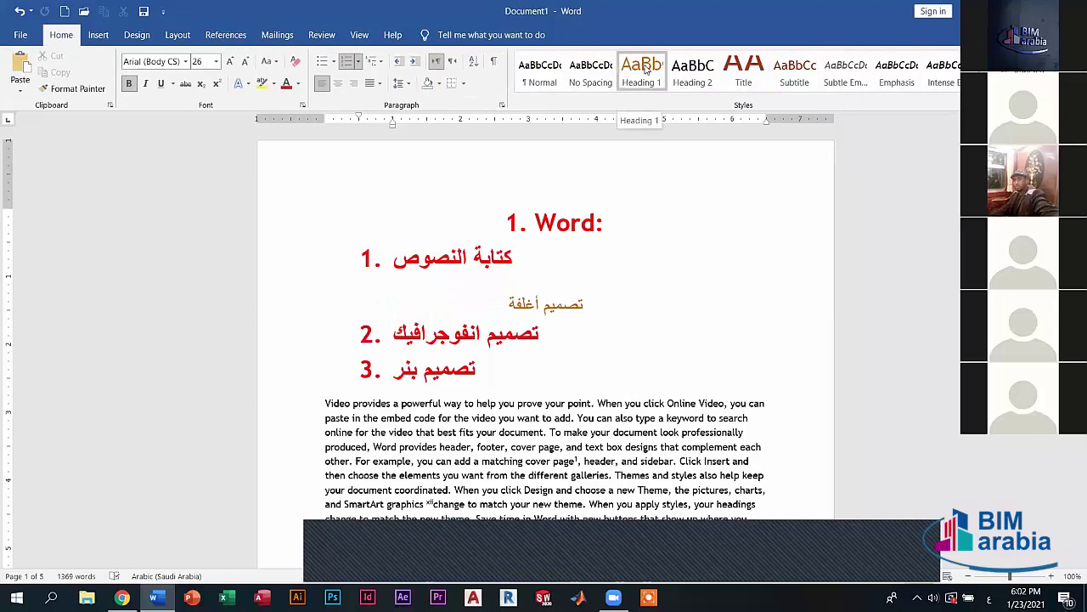
{"action": "left_click", "coordinate": [695, 78]}
{"action": "left_click", "coordinate": [695, 78]}
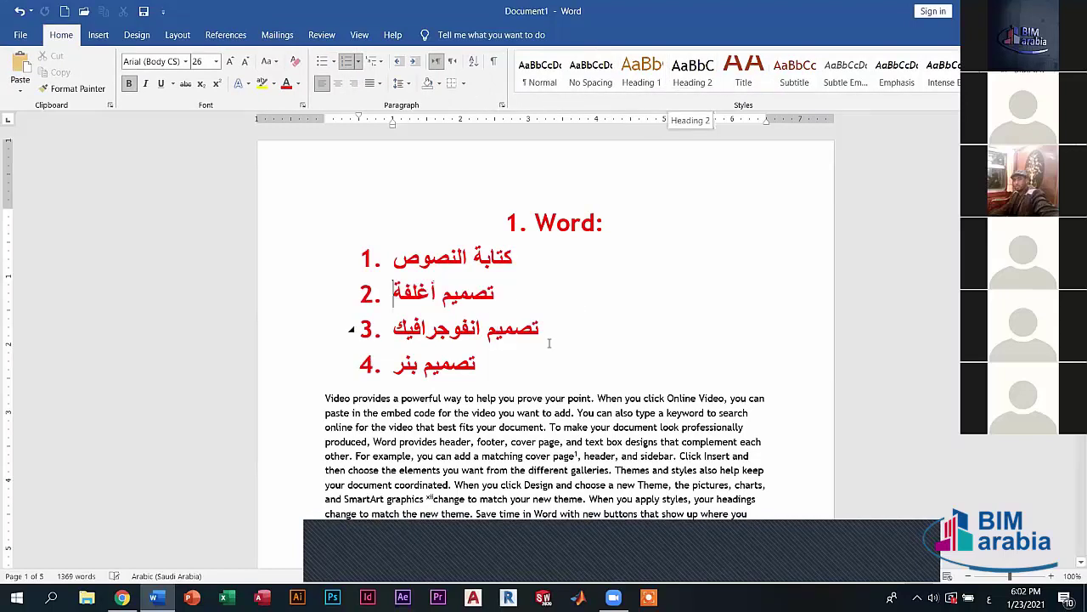
{"action": "left_click", "coordinate": [138, 35]}
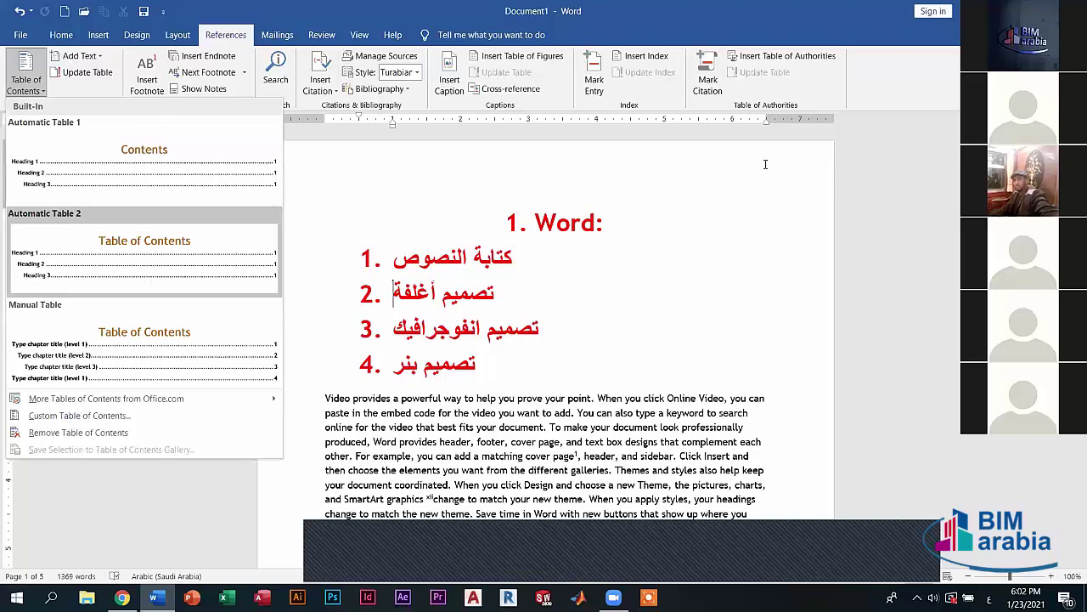
{"action": "left_click", "coordinate": [79, 415]}
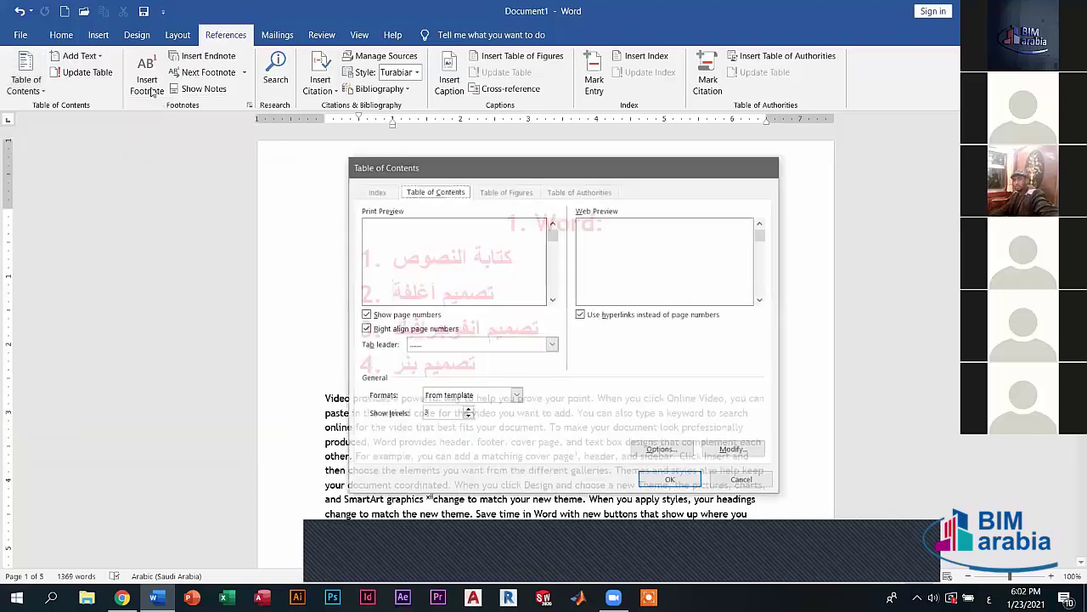
{"action": "key", "text": "Escape"}
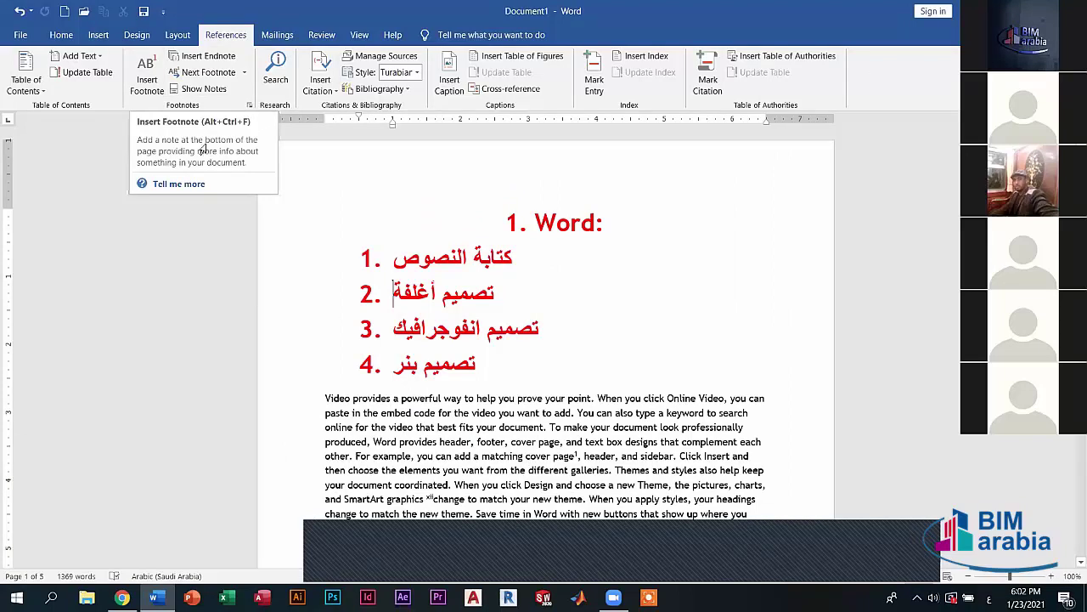
{"action": "scroll", "coordinate": [203, 150], "scroll_direction": "down", "scroll_amount": 2}
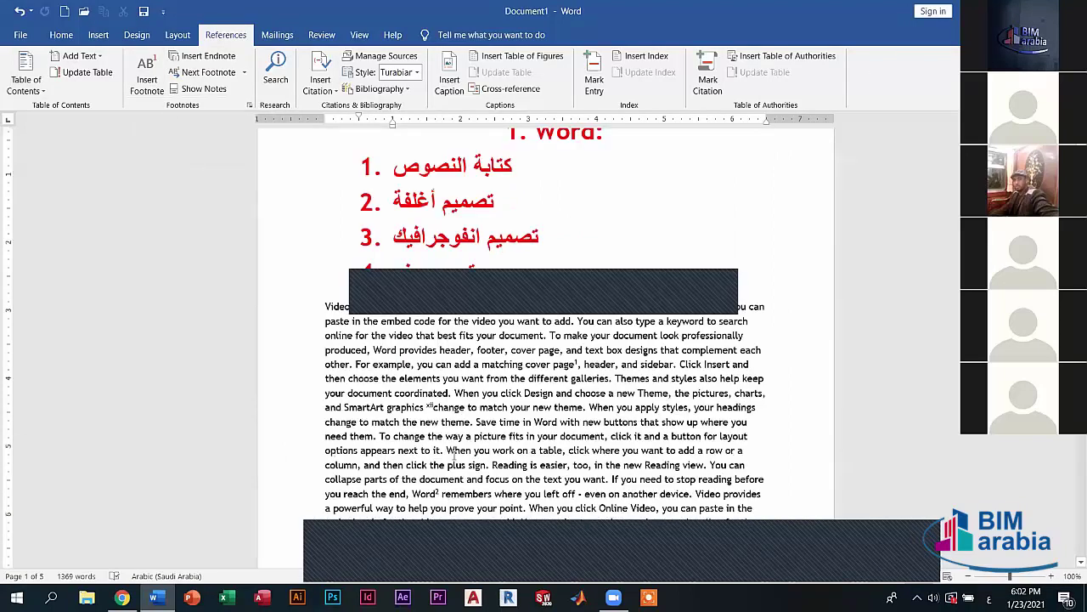
Insert a new footnote in the body paragraph with Arabic note text.
{"action": "scroll", "coordinate": [343, 346], "scroll_direction": "down", "scroll_amount": 1}
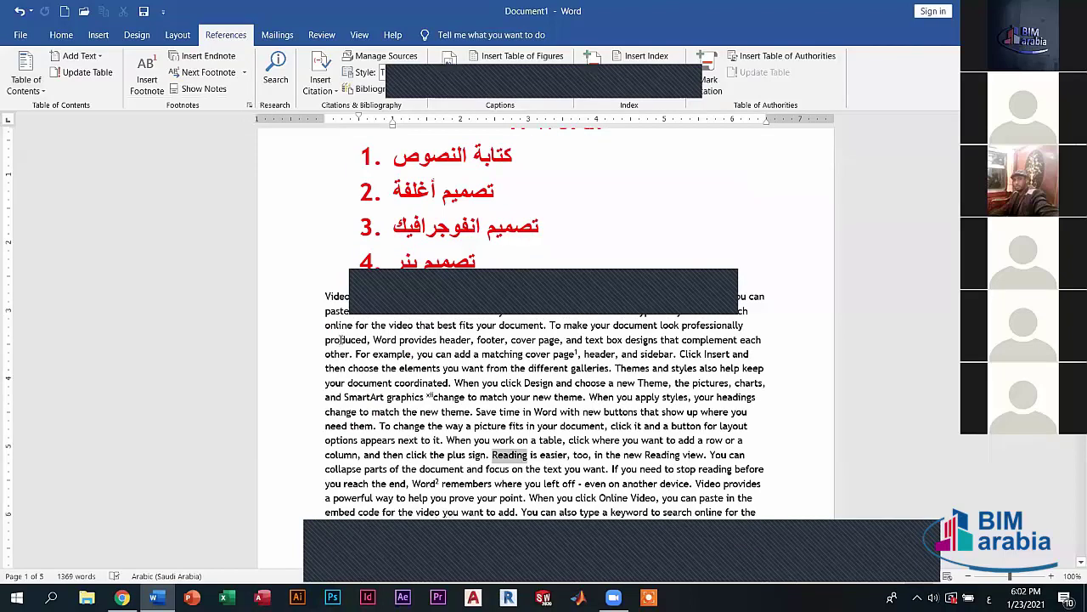
{"action": "key", "text": "ctrl+alt+f"}
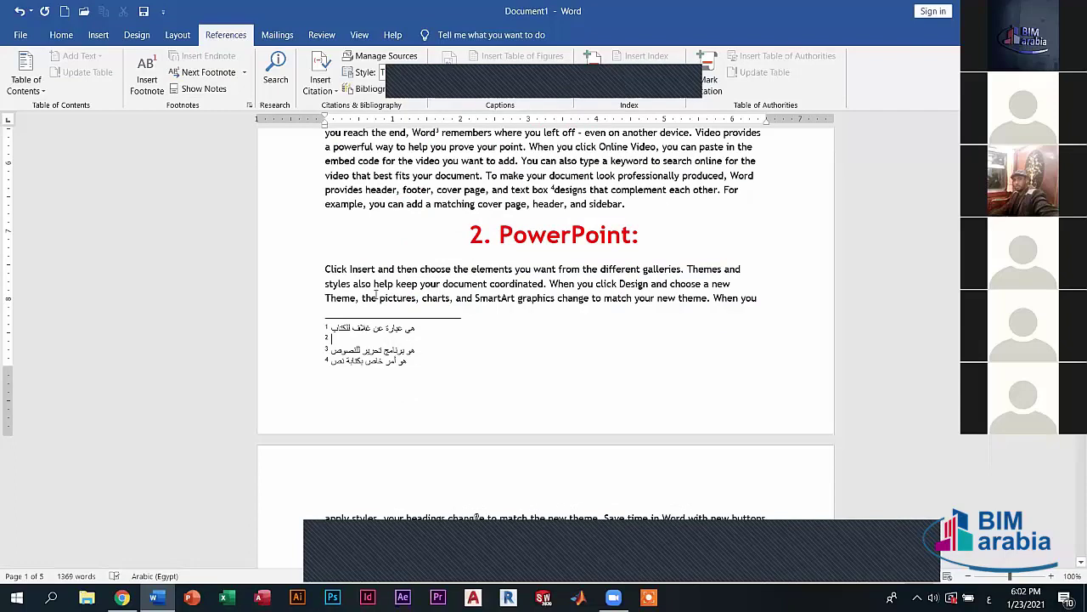
{"action": "type", "text": "أ"}
{"action": "type", "text": "لالالالاتاتات"}
{"action": "left_click", "coordinate": [441, 284]}
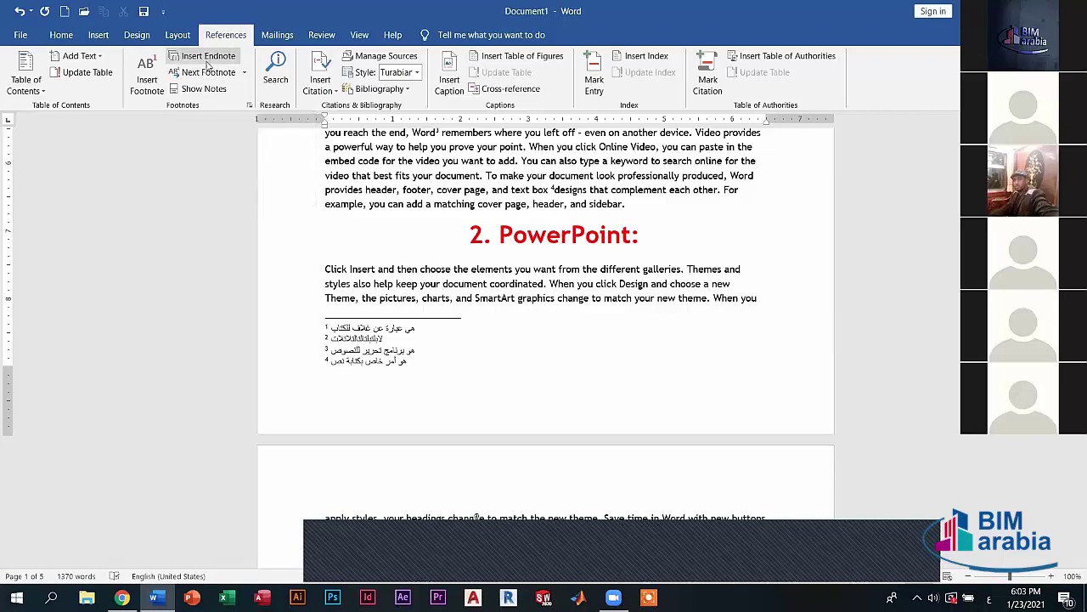
Jump to the notes area, dismiss its prompt, then view the citation source list.
{"action": "left_click", "coordinate": [215, 95]}
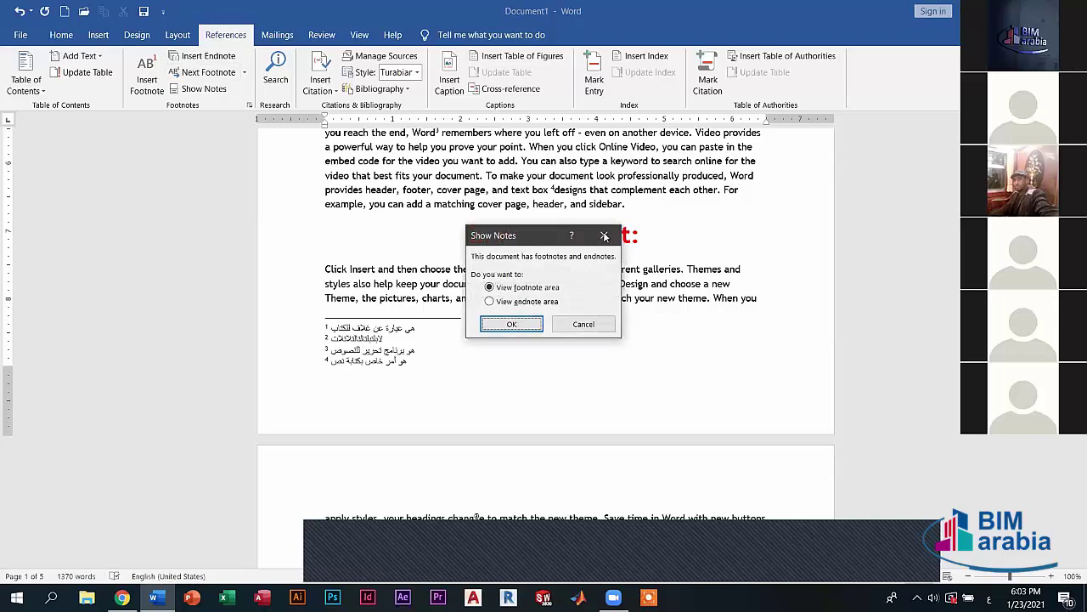
{"action": "left_click", "coordinate": [631, 230]}
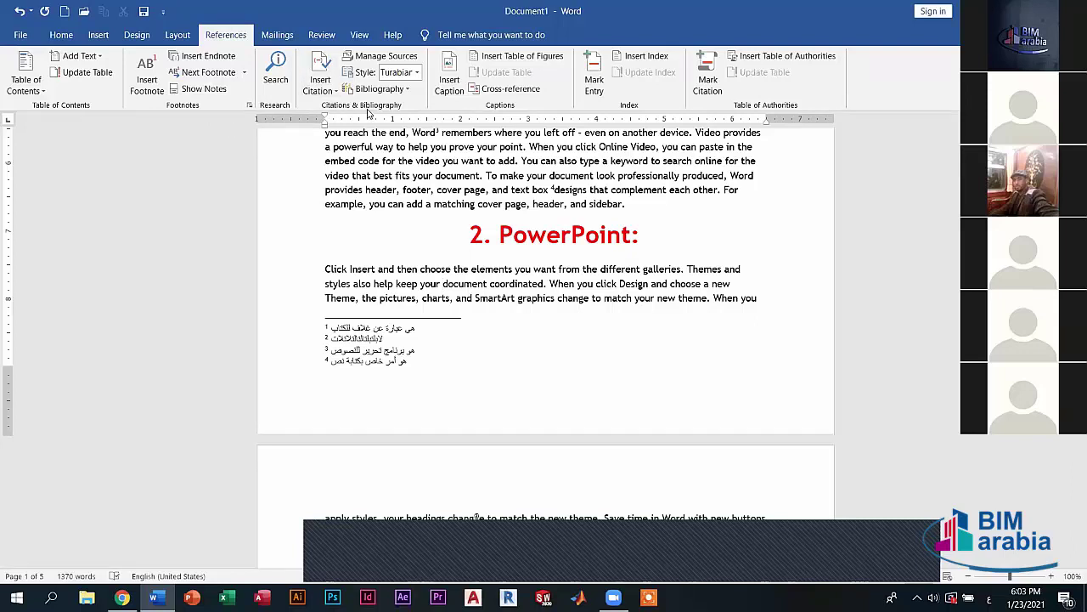
{"action": "left_click", "coordinate": [327, 82]}
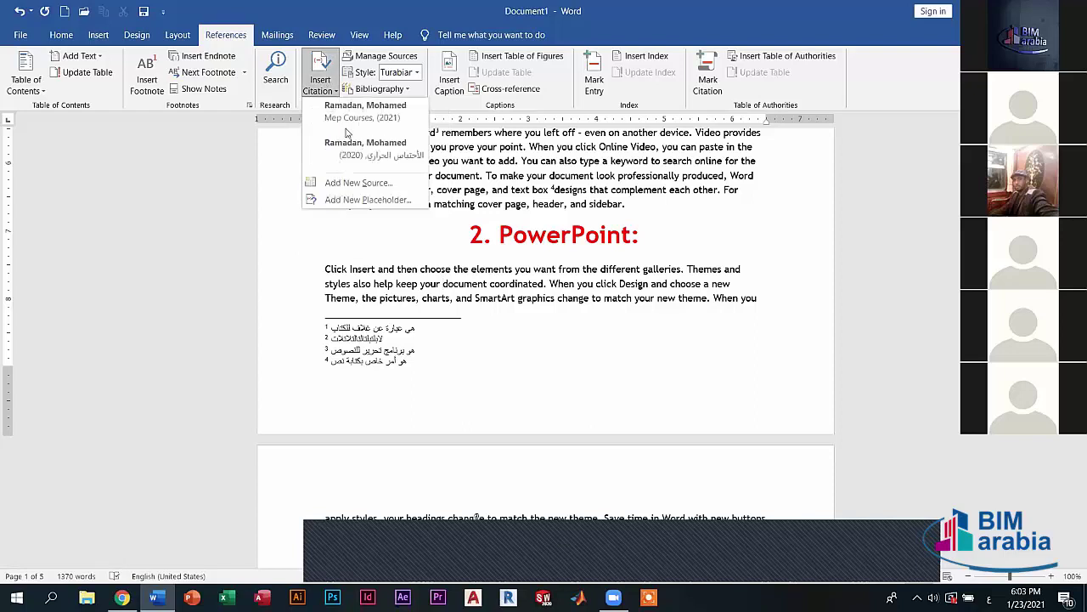
Start a new Book source and step through its Author, Title, Year, City and Publisher fields.
{"action": "left_click", "coordinate": [355, 183]}
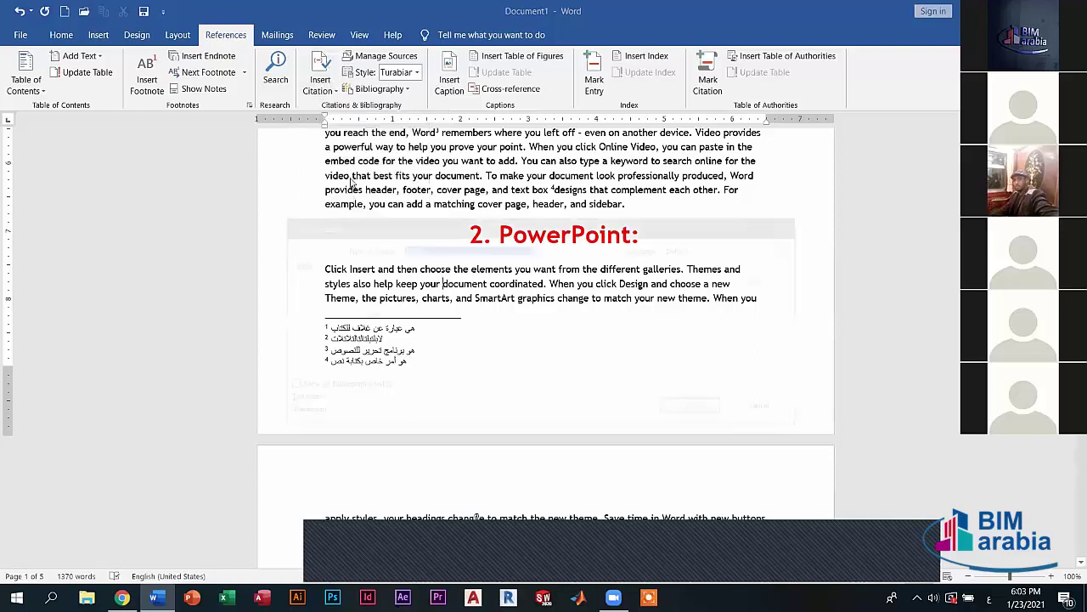
{"action": "left_click", "coordinate": [447, 249]}
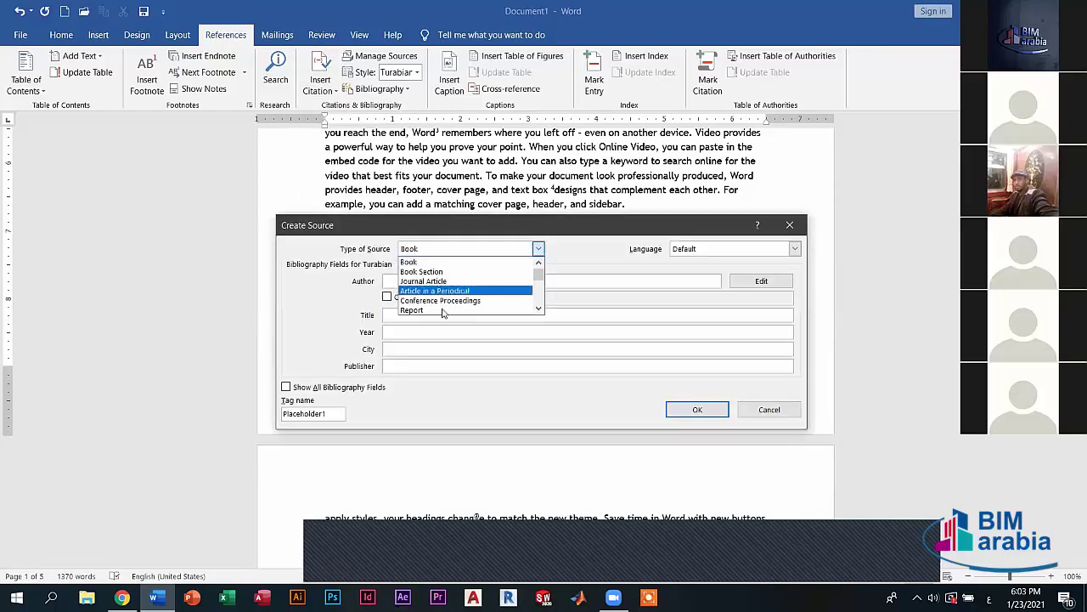
{"action": "mouse_move", "coordinate": [538, 274]}
{"action": "left_mouse_down"}
{"action": "mouse_move", "coordinate": [540, 292]}
{"action": "mouse_move", "coordinate": [540, 265]}
{"action": "left_mouse_up"}
{"action": "left_click", "coordinate": [508, 332]}
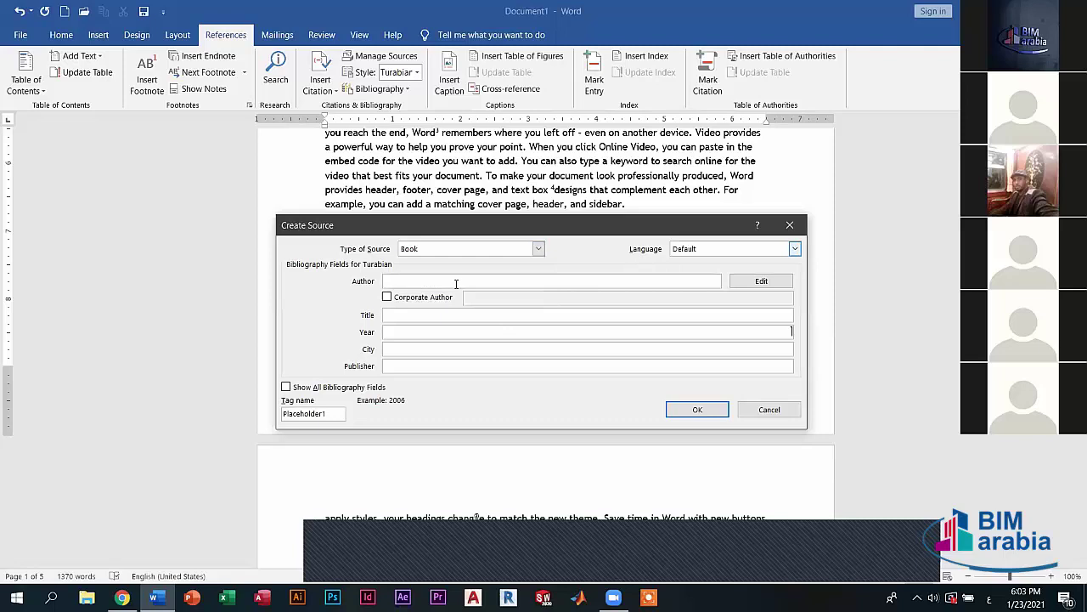
{"action": "left_click", "coordinate": [422, 277]}
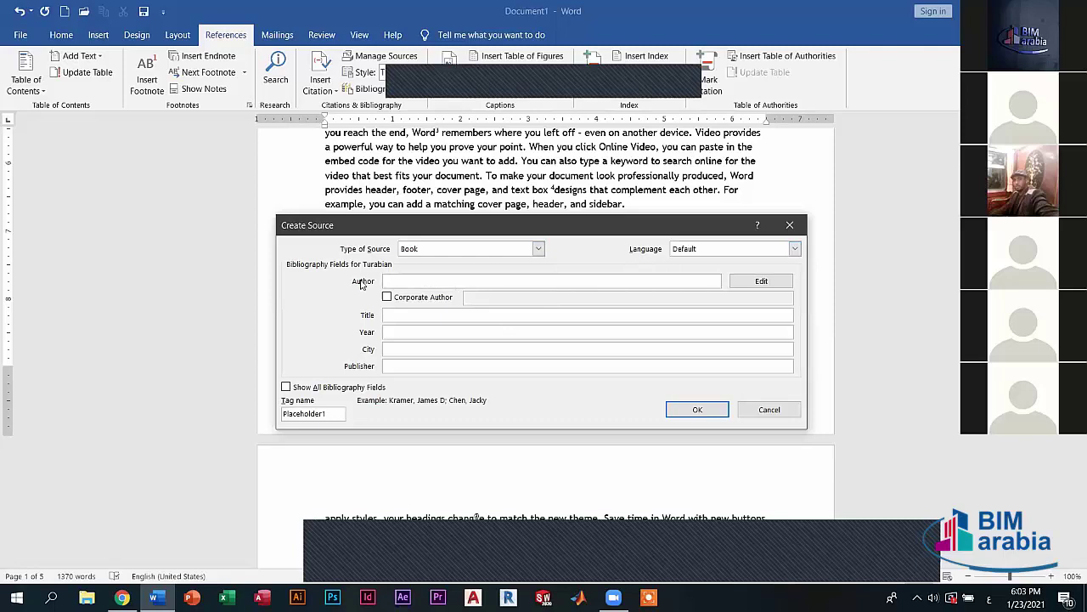
{"action": "left_click", "coordinate": [395, 316]}
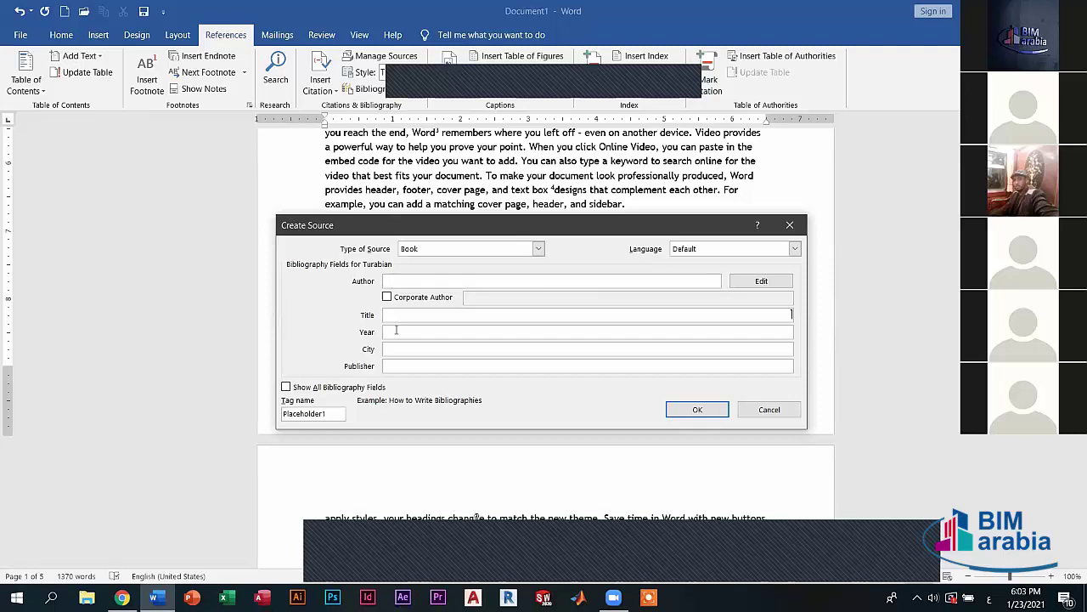
{"action": "left_click", "coordinate": [397, 333]}
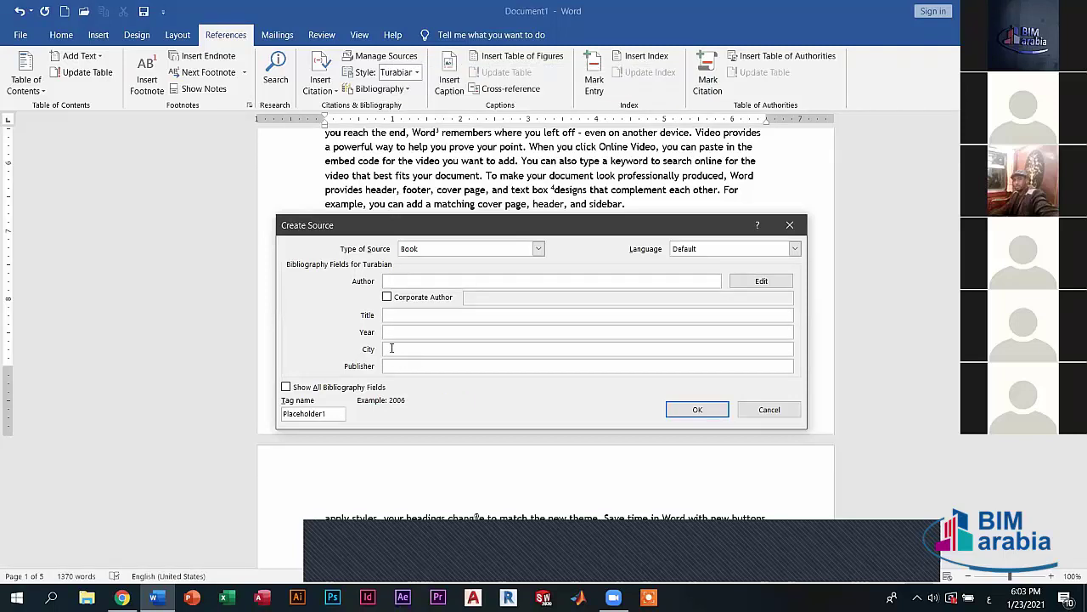
{"action": "left_click", "coordinate": [392, 348]}
{"action": "left_click", "coordinate": [398, 332]}
{"action": "left_click", "coordinate": [408, 316]}
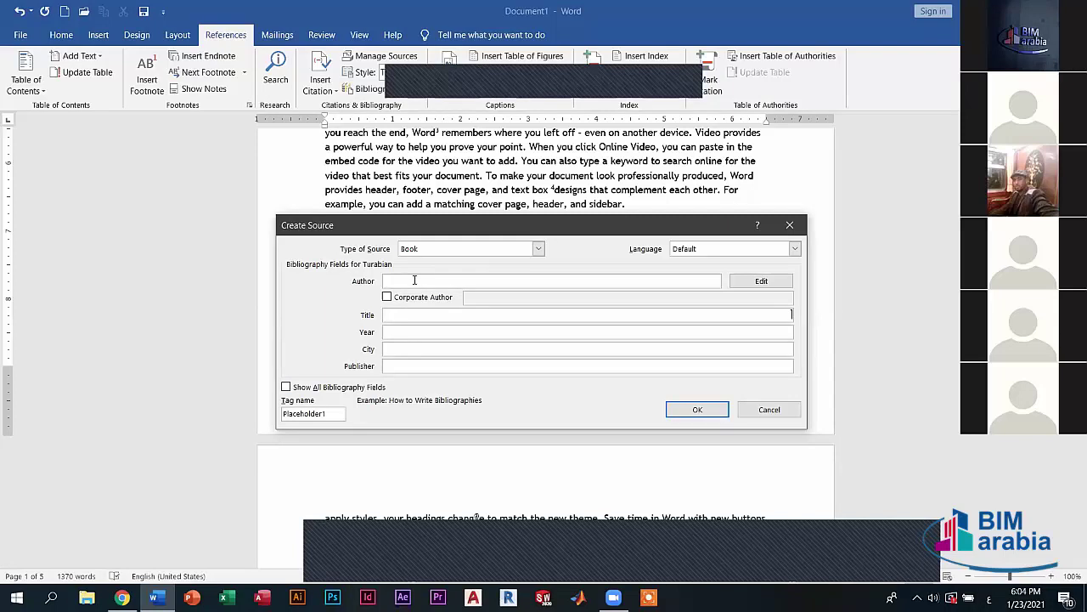
{"action": "key", "text": "shift+Tab"}
{"action": "key", "text": "shift+Tab"}
{"action": "key", "text": "shift+Tab"}
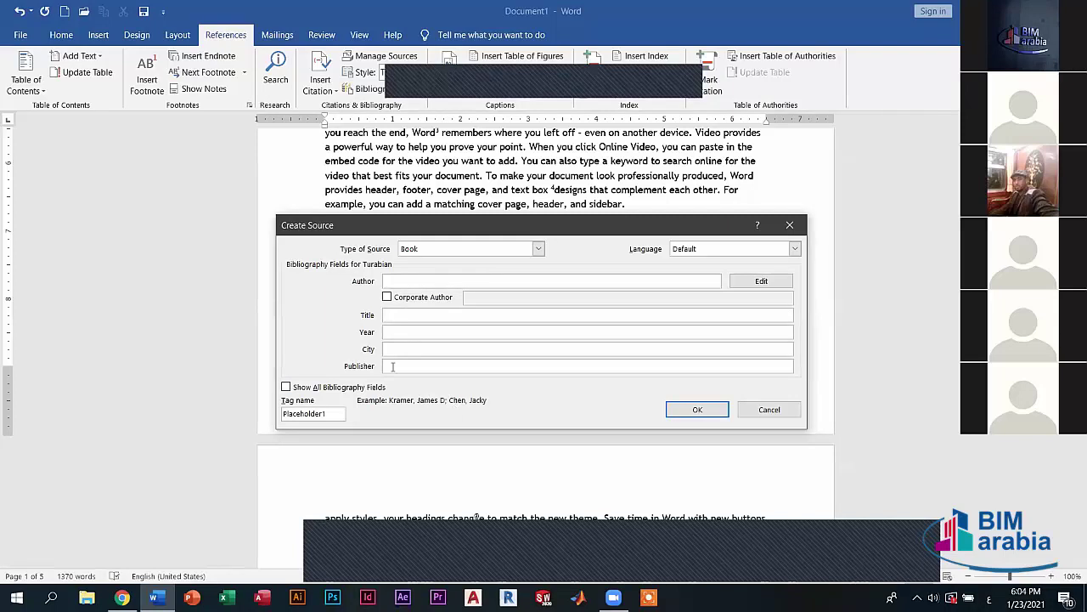
{"action": "left_click", "coordinate": [397, 366]}
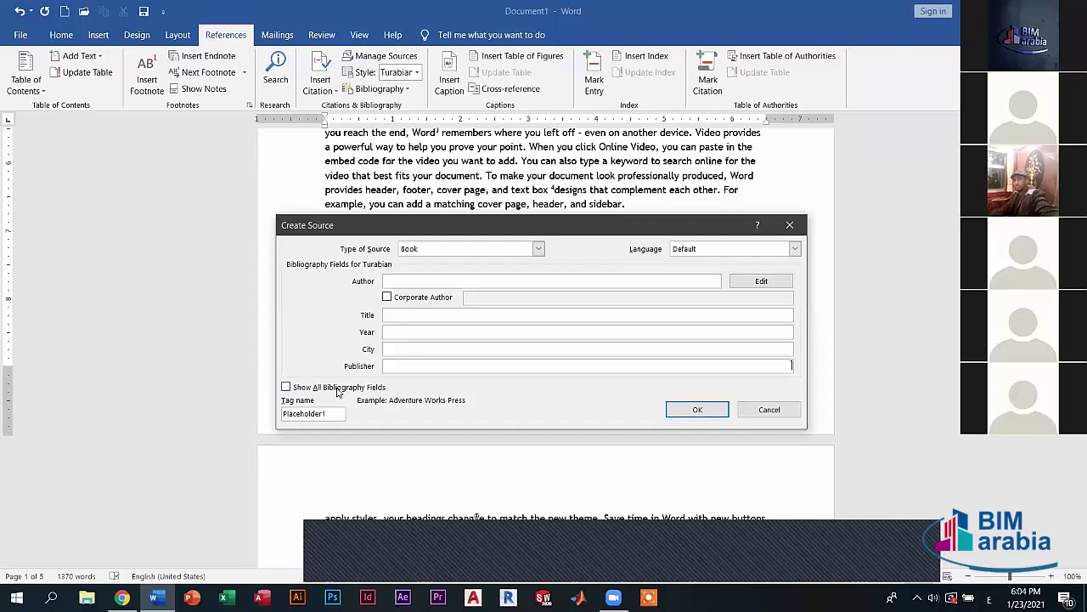
Show all bibliography fields, cancel the new source, and browse the 2012, 2007, 2010 and 2020 sources.
{"action": "left_click", "coordinate": [338, 389]}
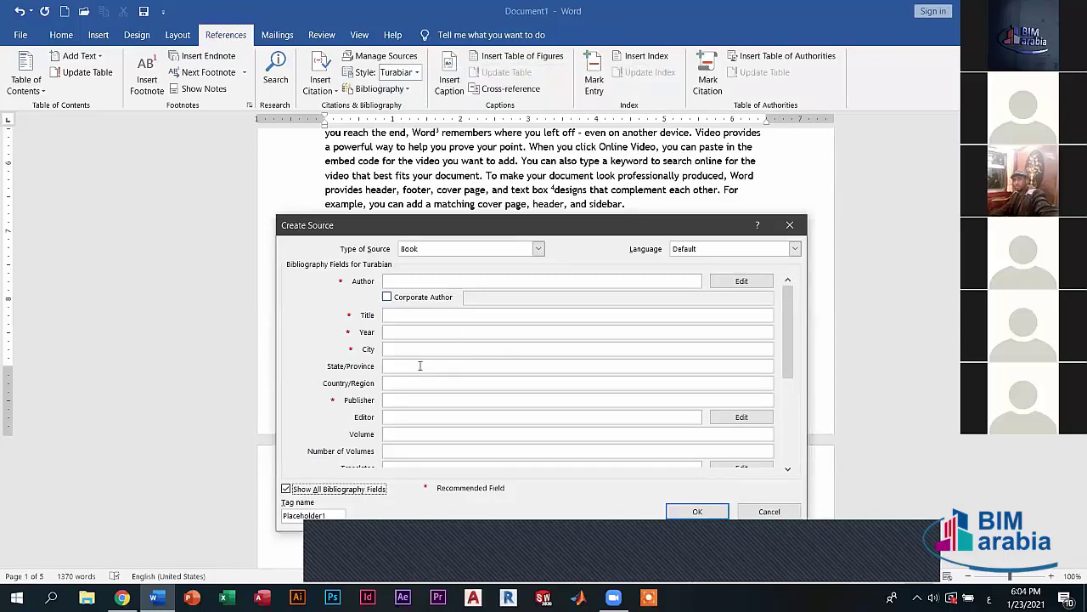
{"action": "left_click", "coordinate": [785, 425]}
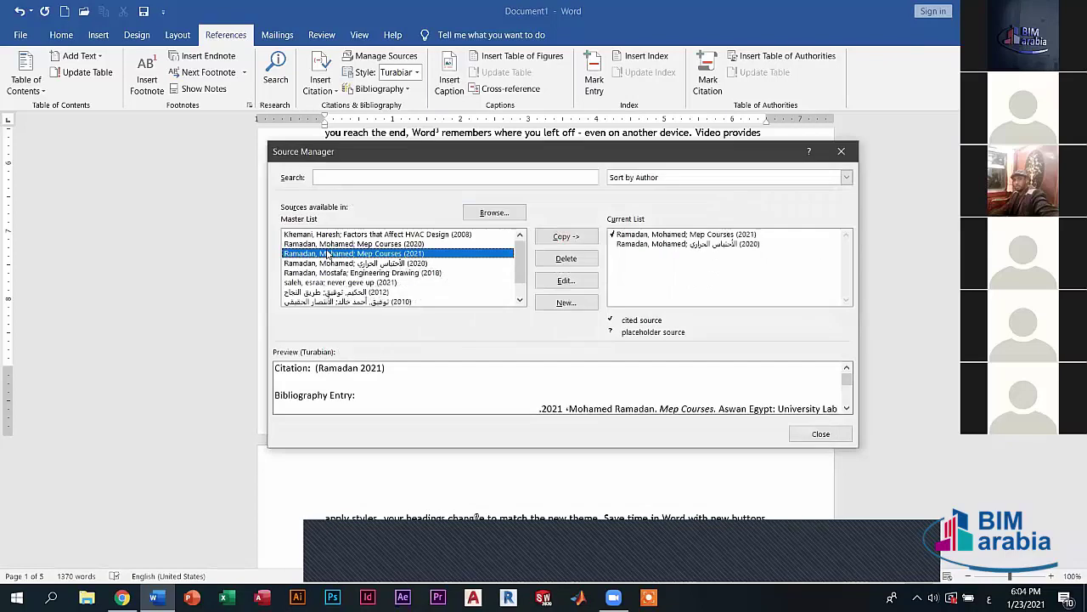
{"action": "left_click", "coordinate": [425, 292]}
{"action": "scroll", "coordinate": [426, 299], "scroll_direction": "down", "scroll_amount": 1}
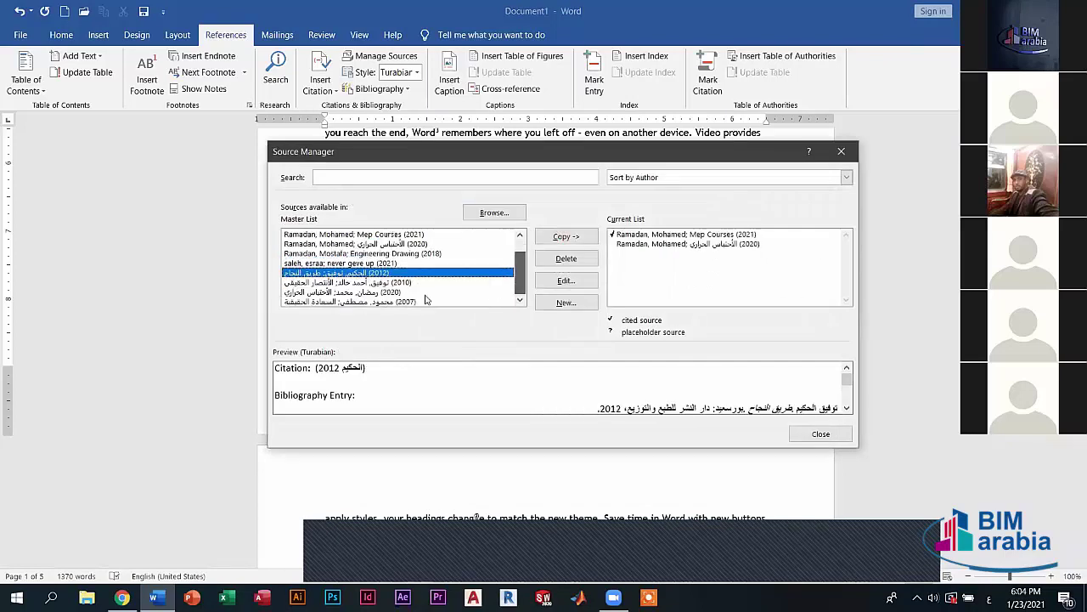
{"action": "left_click", "coordinate": [403, 302]}
{"action": "left_click_drag", "start_coordinate": [379, 292], "coordinate": [375, 280]}
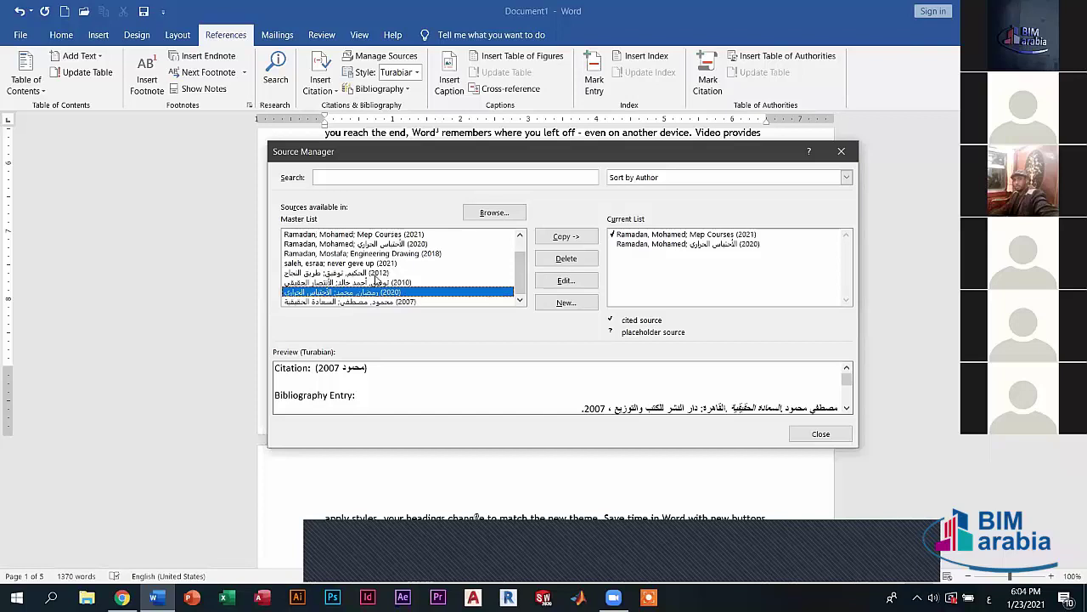
{"action": "left_click", "coordinate": [375, 281]}
{"action": "left_click", "coordinate": [613, 243]}
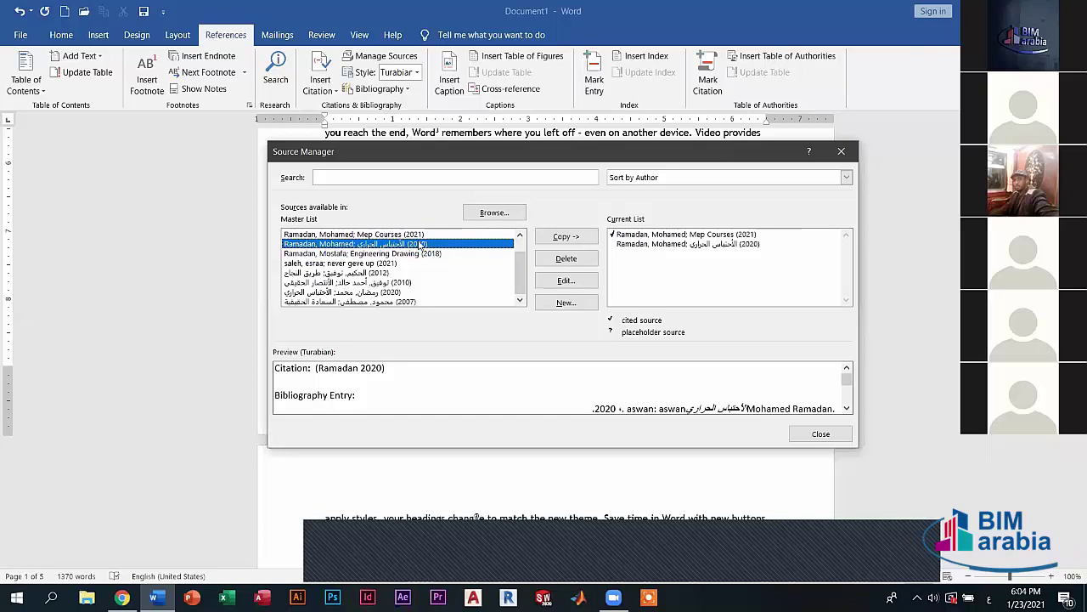
Insert a Works Cited list with the Mep Courses 2021 book and the 2020 Arabic-titled source.
{"action": "key", "text": "Escape"}
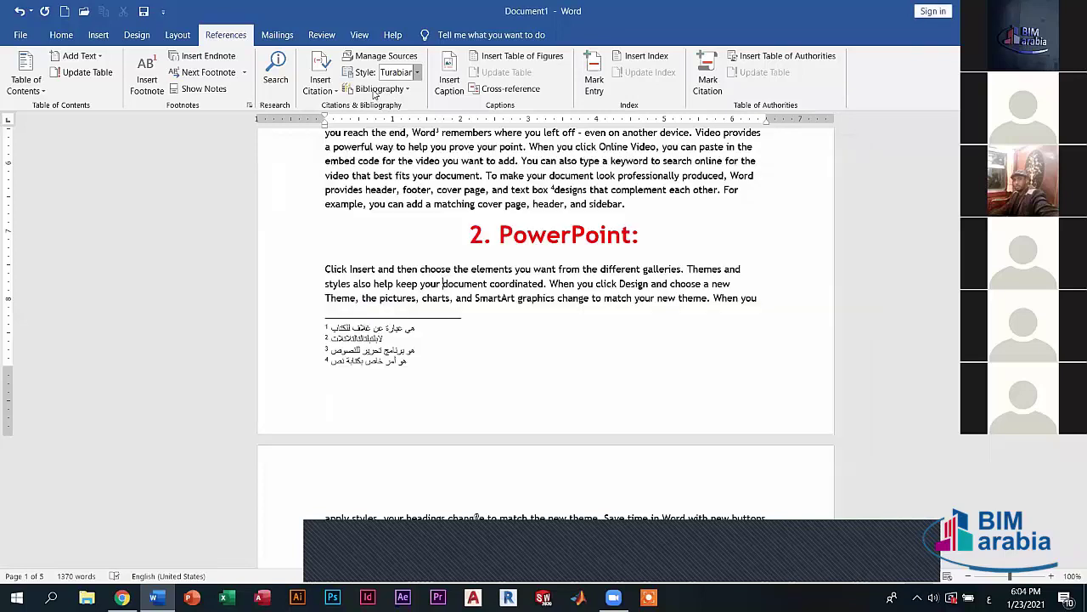
{"action": "left_click", "coordinate": [380, 89]}
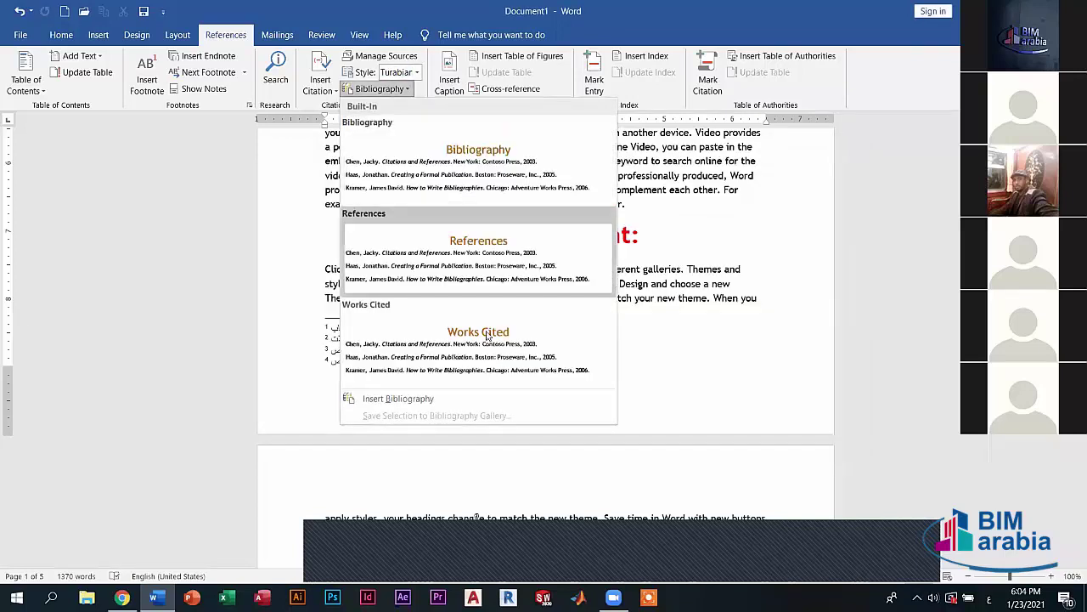
{"action": "key", "text": "Escape"}
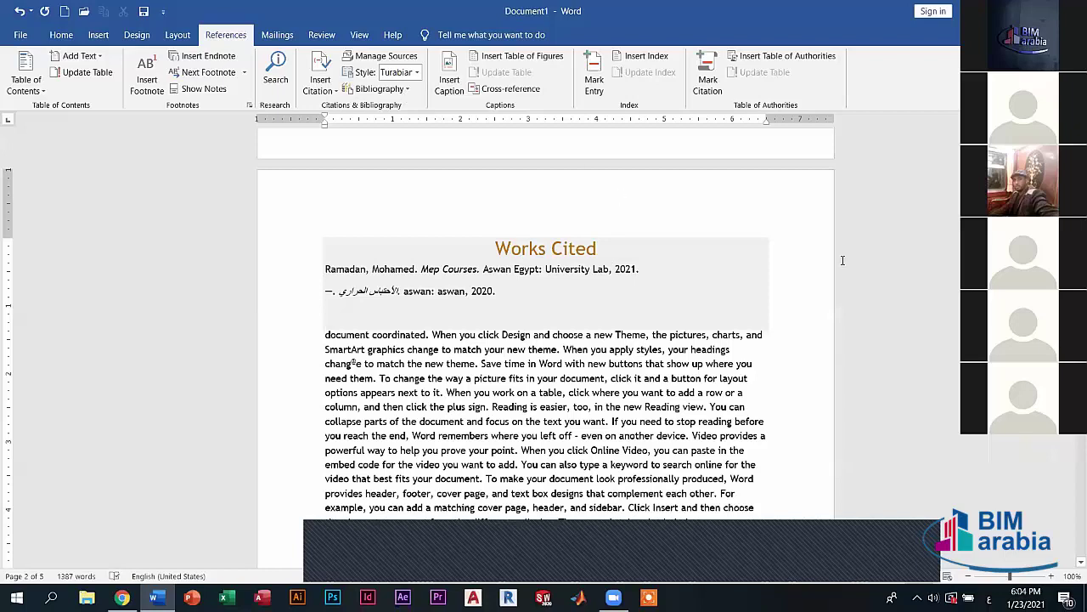
{"action": "left_click", "coordinate": [786, 256]}
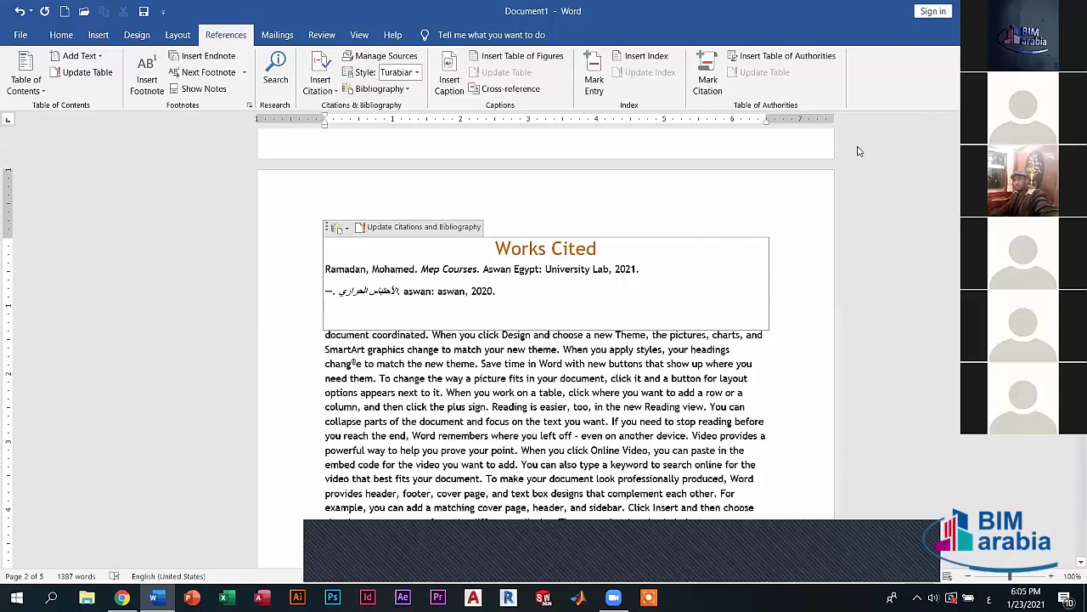
{"action": "scroll", "coordinate": [607, 172], "scroll_direction": "down", "scroll_amount": 1}
{"action": "left_click", "coordinate": [594, 81]}
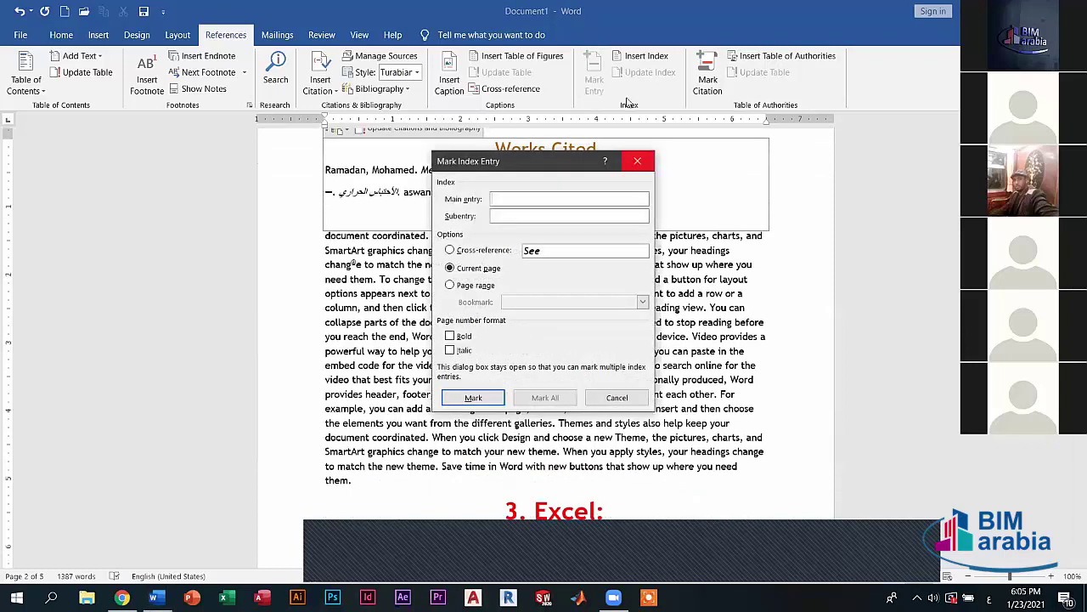
{"action": "key", "text": "Escape"}
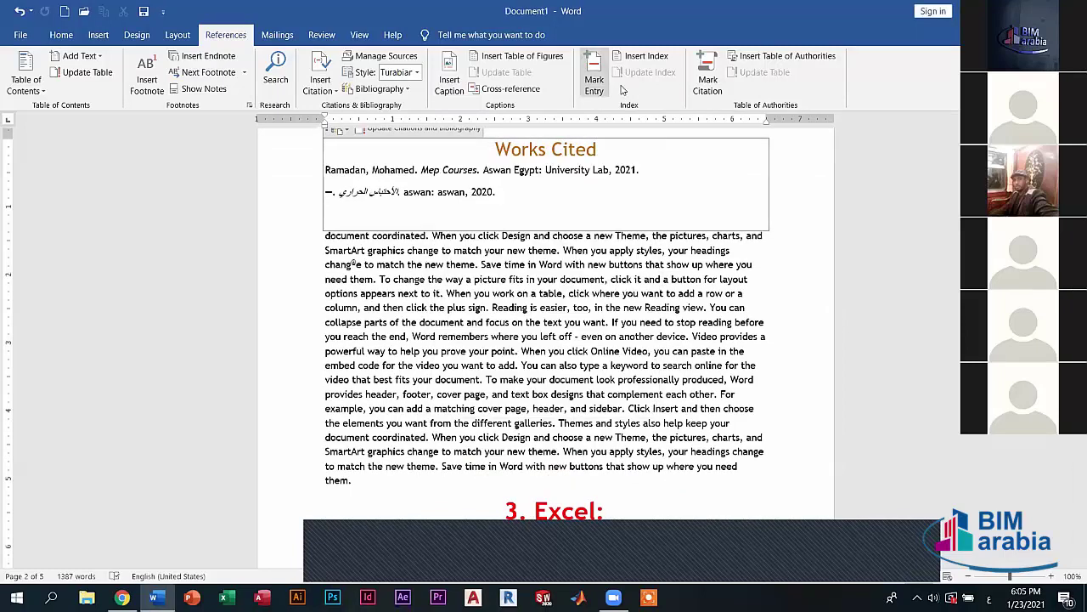
{"action": "left_click", "coordinate": [594, 80]}
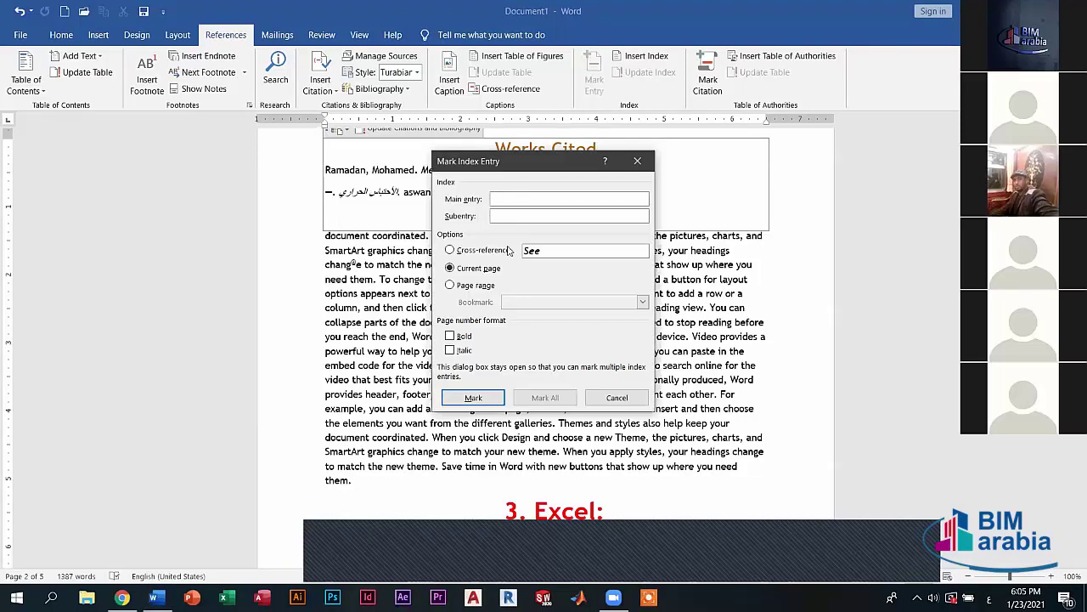
{"action": "left_click", "coordinate": [466, 250]}
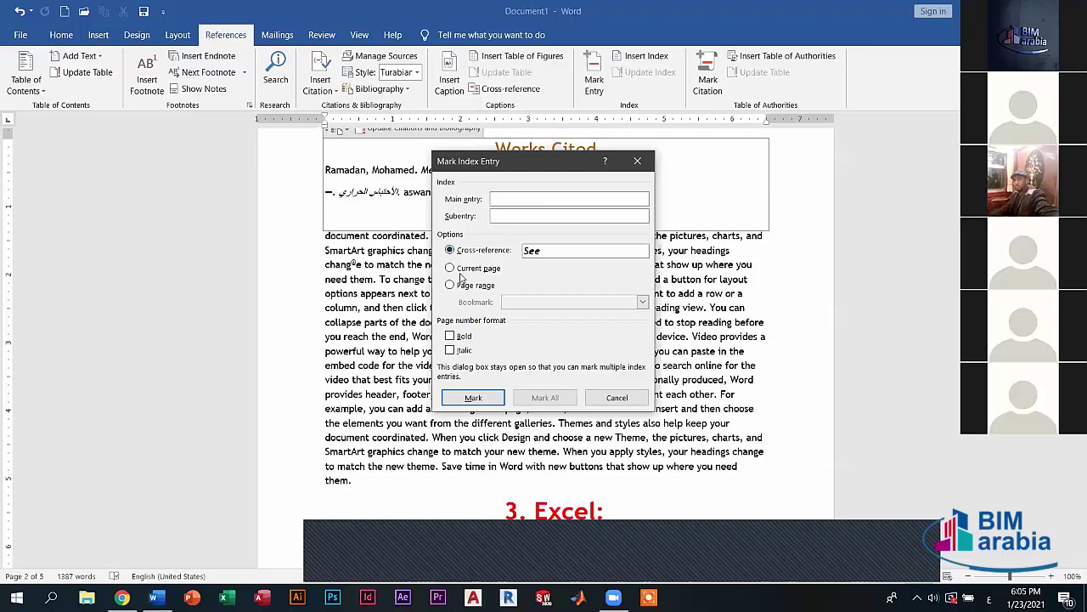
{"action": "left_click", "coordinate": [463, 269]}
{"action": "left_click", "coordinate": [463, 286]}
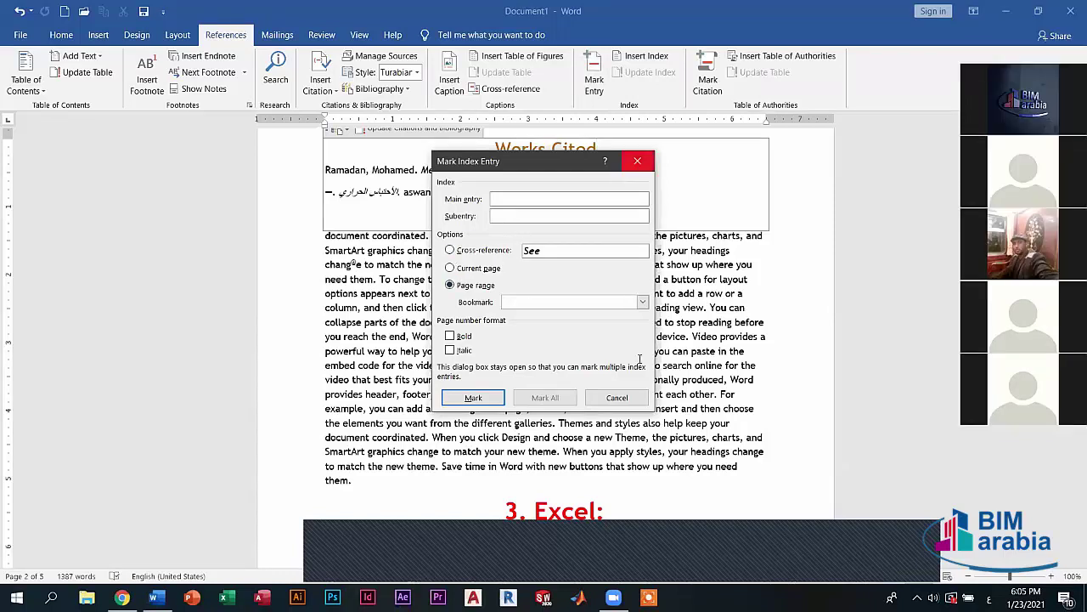
{"action": "key", "text": "Escape"}
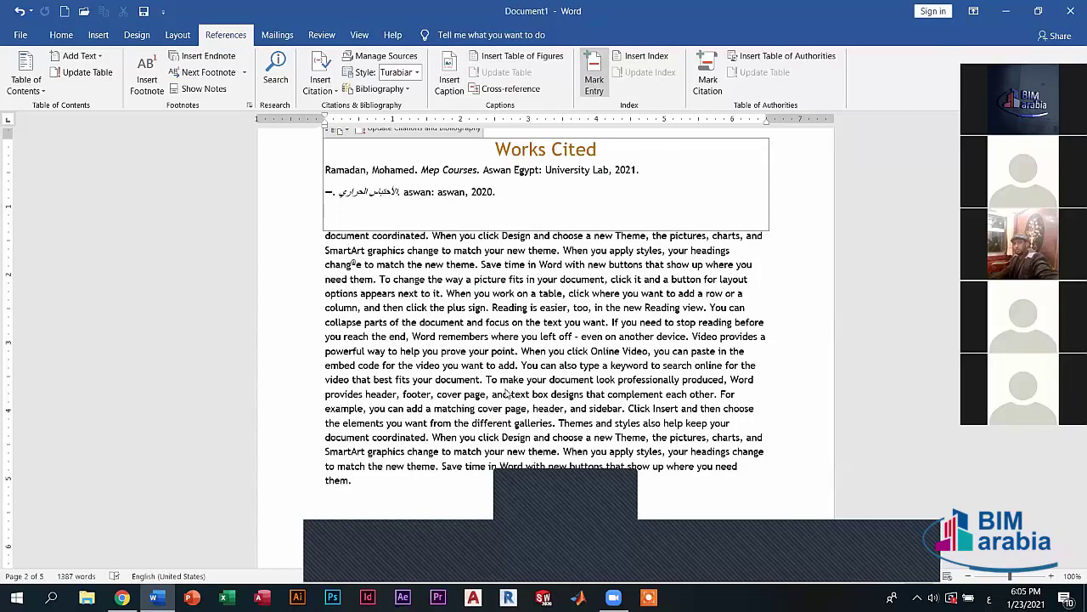
{"action": "key", "text": "alt+shift+x"}
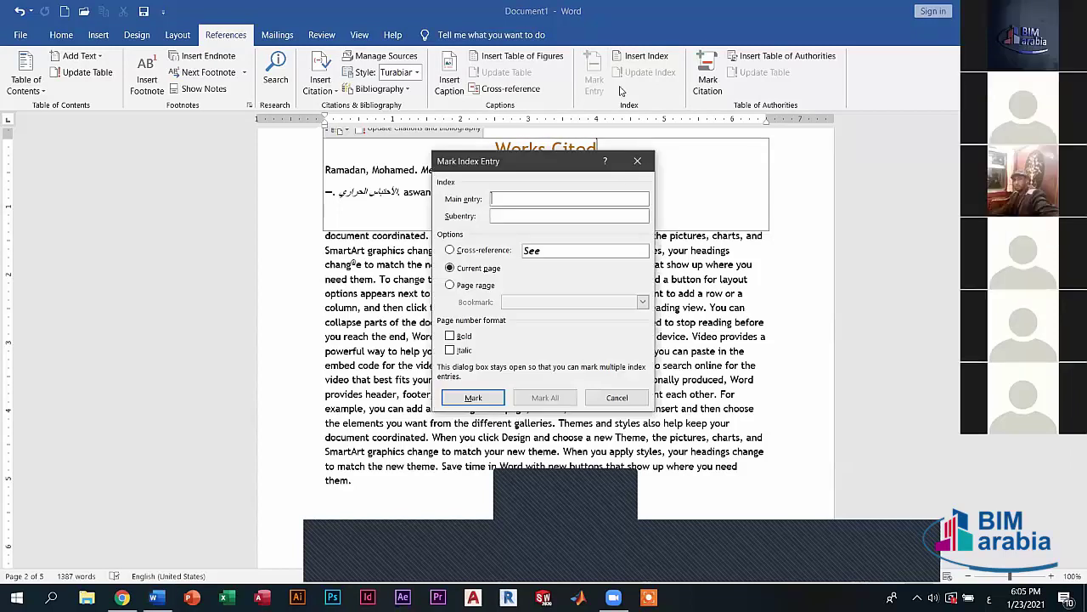
{"action": "key", "text": "Escape"}
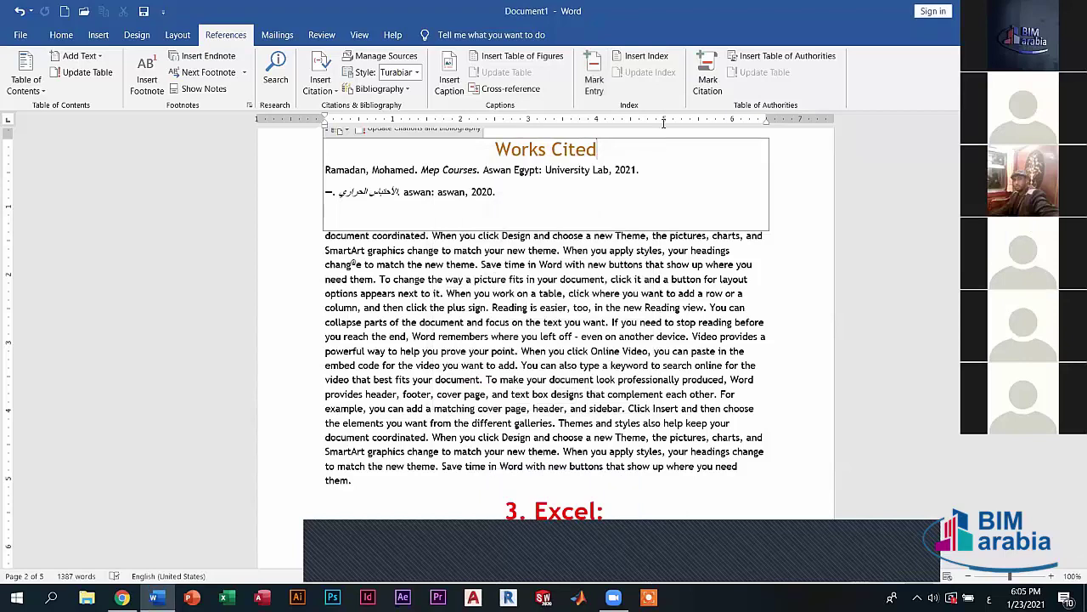
{"action": "left_click", "coordinate": [714, 89]}
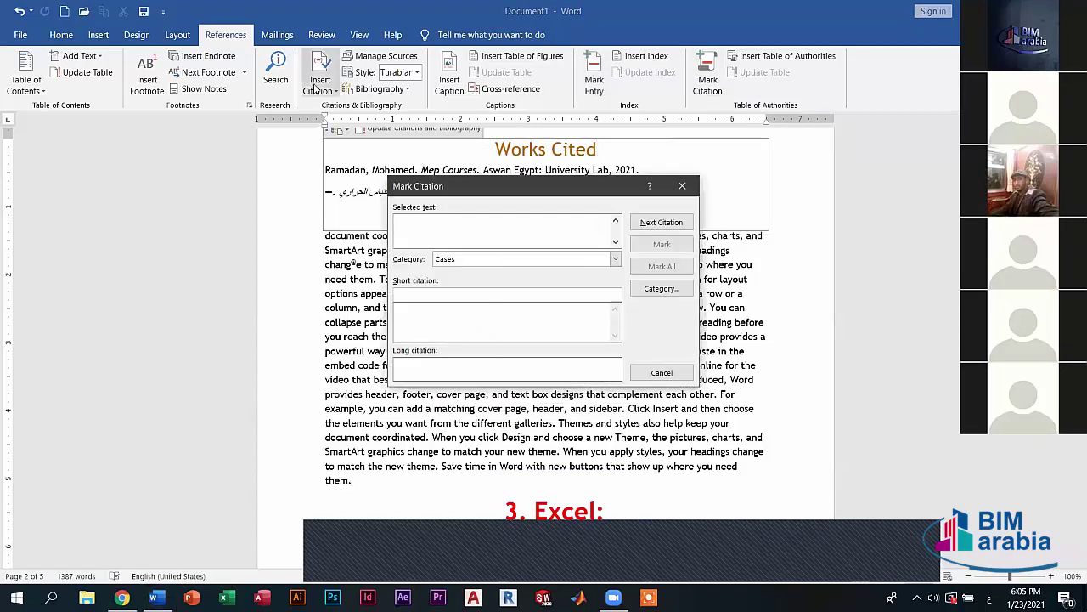
Close Mark Citation and insert the table of authorities, adding a Break Time page.
{"action": "left_click", "coordinate": [682, 185]}
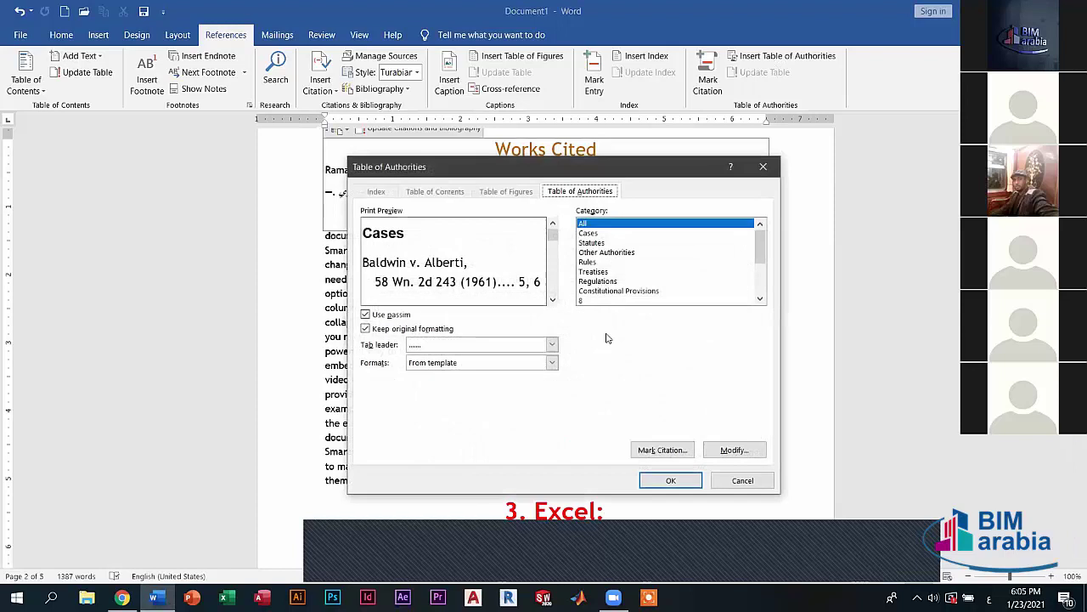
{"action": "left_click", "coordinate": [671, 481]}
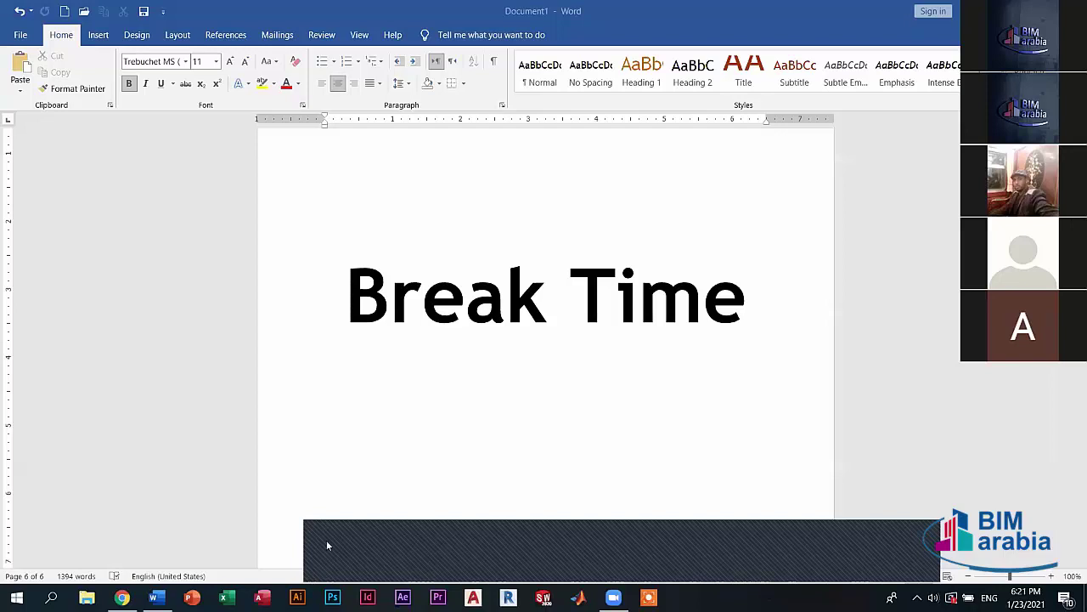
Select and delete the large Break Time line on the final page.
{"action": "left_click", "coordinate": [734, 484]}
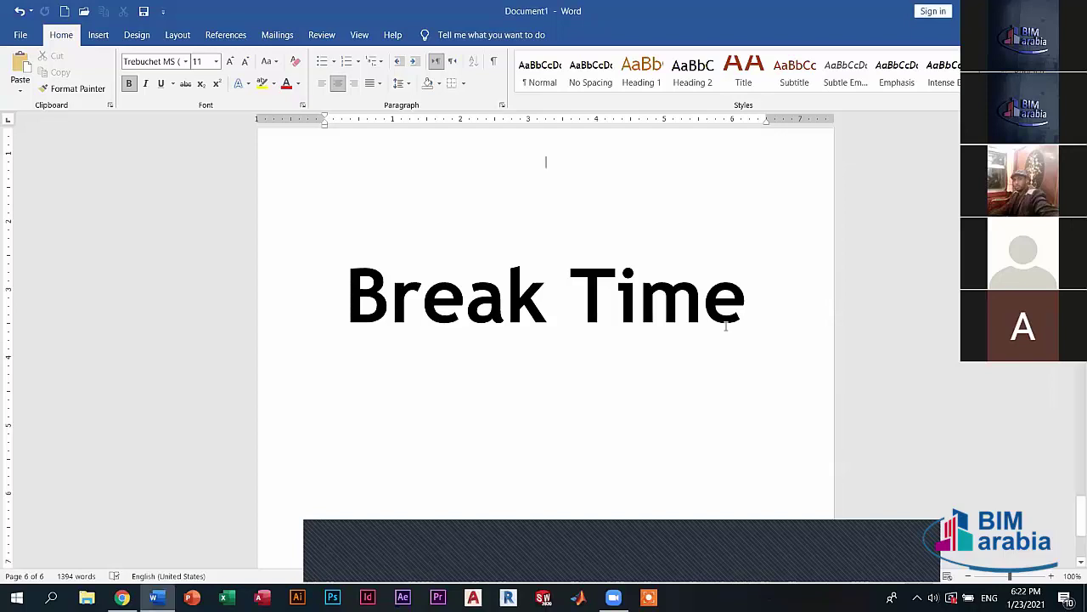
{"action": "triple_click", "coordinate": [729, 289]}
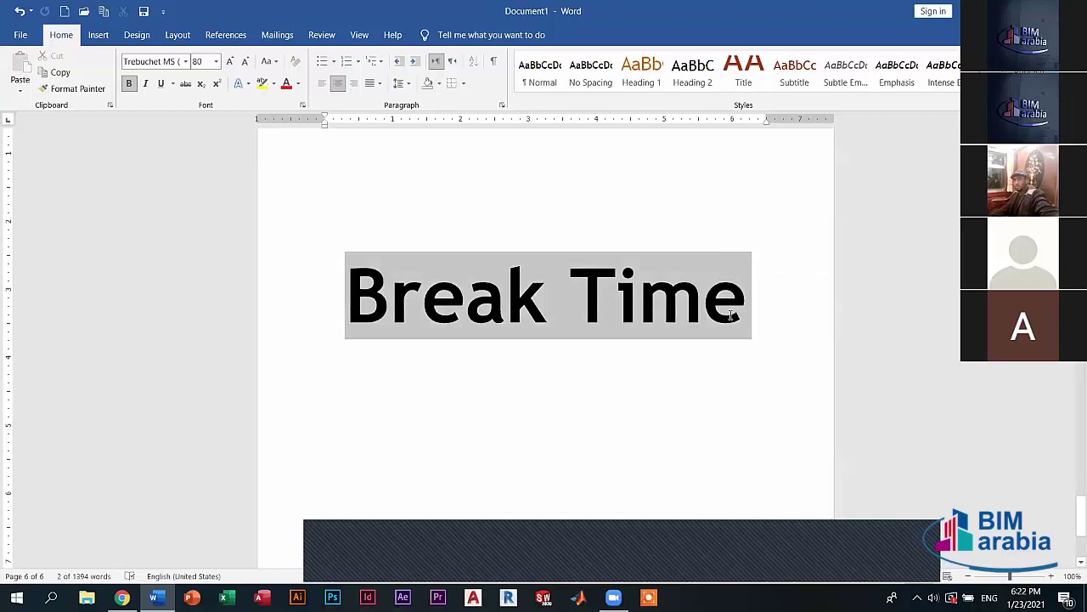
{"action": "key", "text": "Delete"}
{"action": "scroll", "coordinate": [773, 338], "scroll_direction": "up", "scroll_amount": 5}
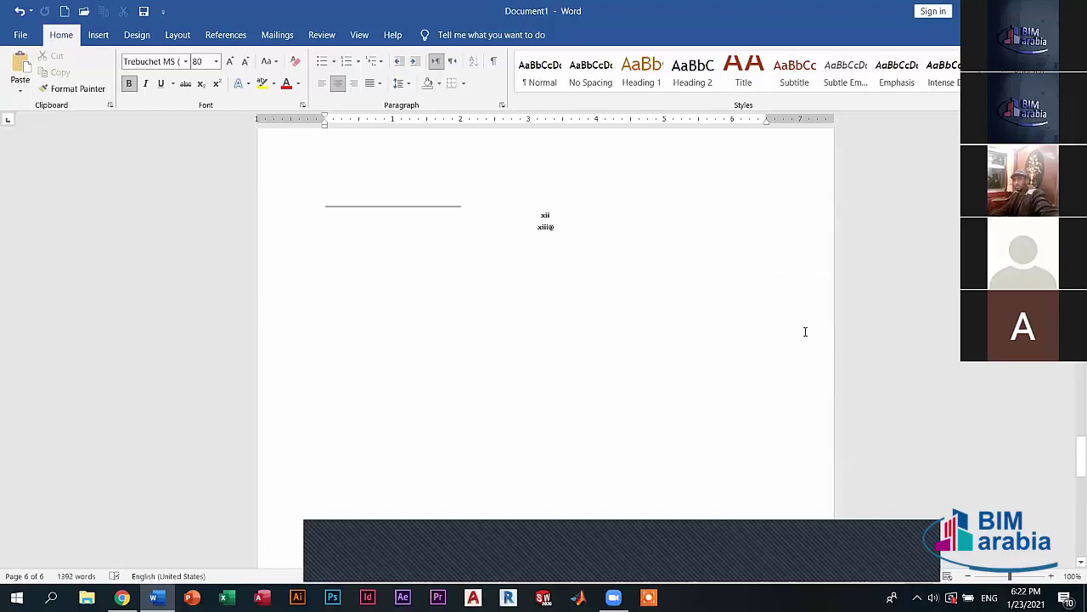
{"action": "scroll", "coordinate": [805, 332], "scroll_direction": "down", "scroll_amount": 1}
{"action": "scroll", "coordinate": [857, 433], "scroll_direction": "down", "scroll_amount": 2}
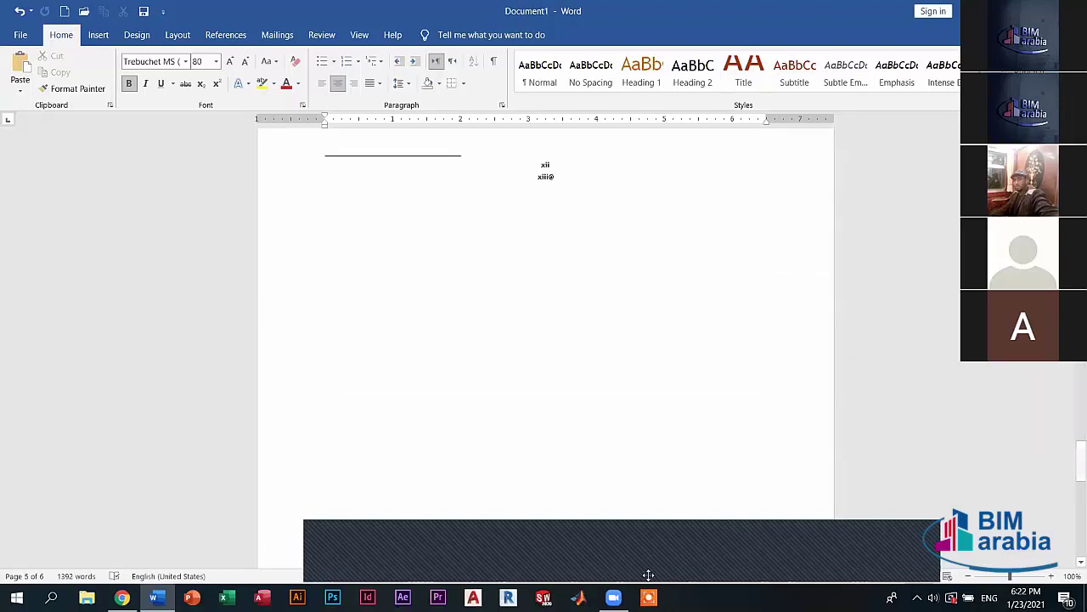
{"action": "left_click", "coordinate": [468, 323]}
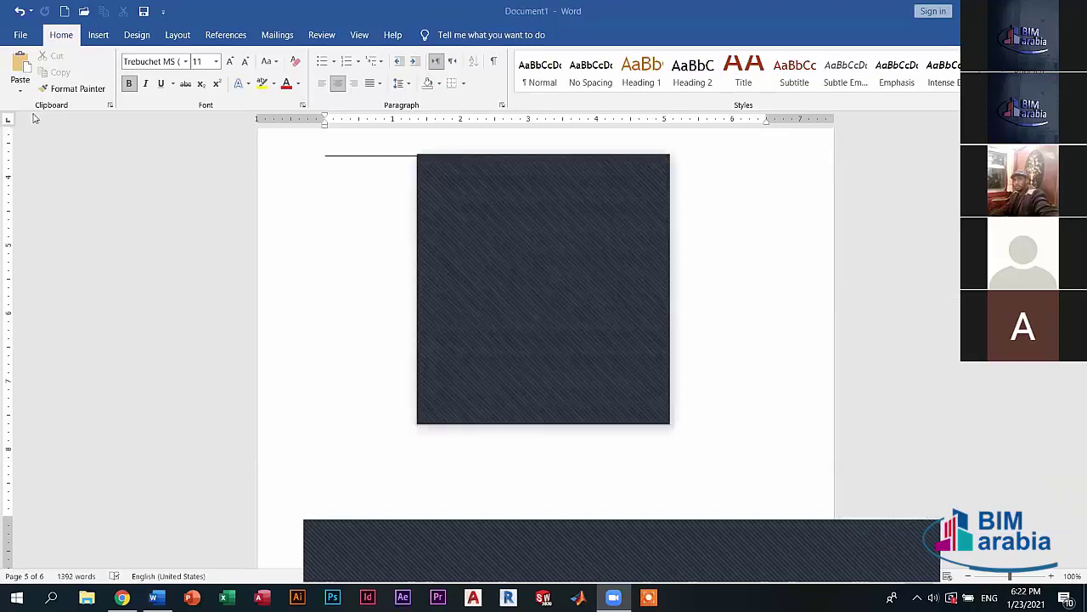
{"action": "left_click", "coordinate": [99, 35]}
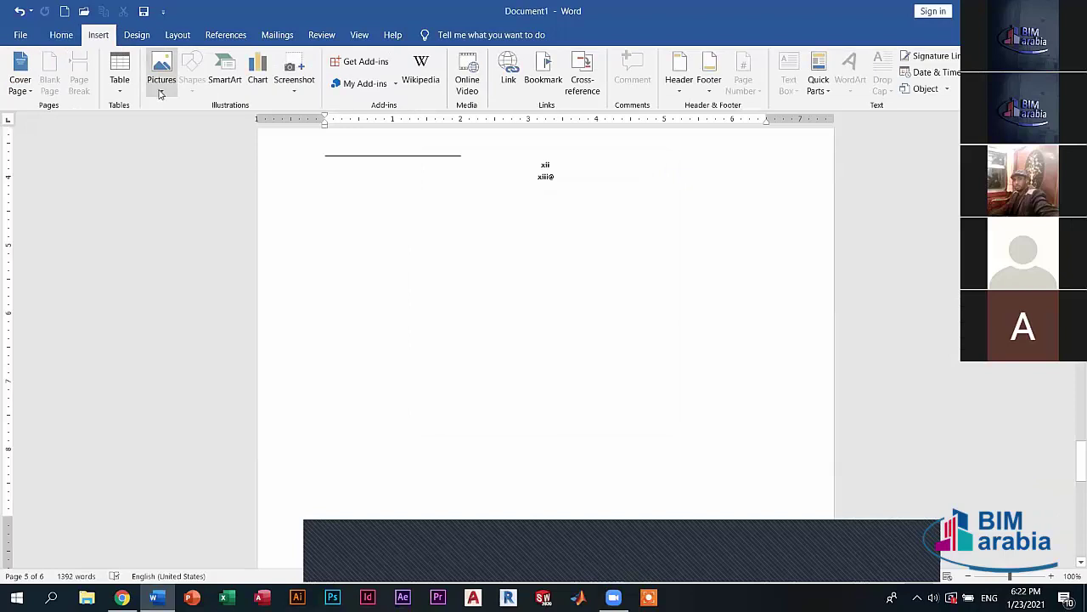
{"action": "left_click", "coordinate": [160, 92]}
{"action": "left_click", "coordinate": [181, 125]}
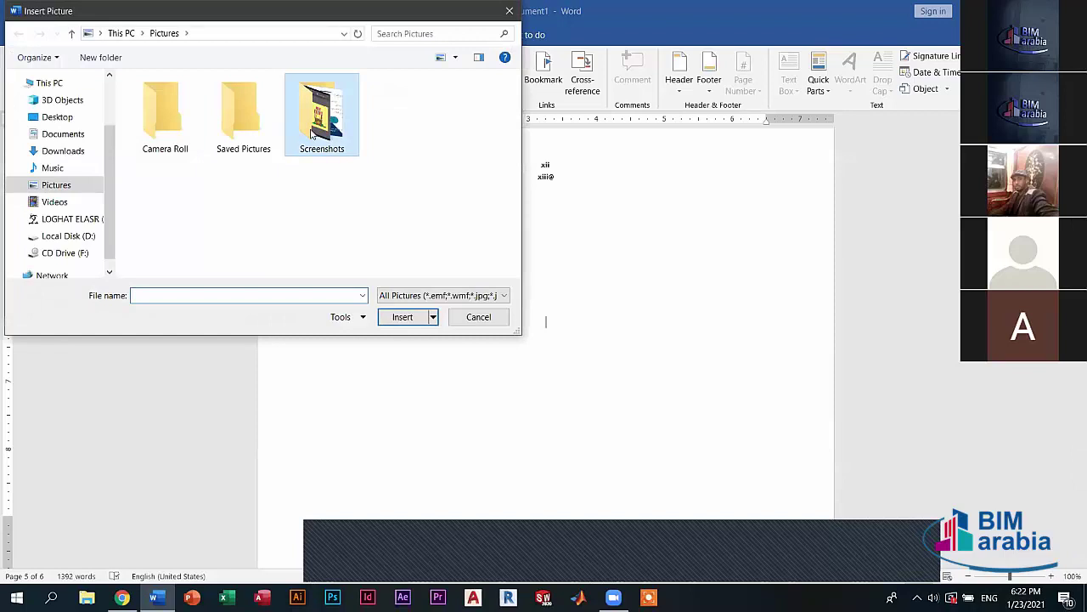
{"action": "double_click", "coordinate": [319, 119]}
{"action": "left_click", "coordinate": [338, 109]}
{"action": "left_click", "coordinate": [399, 316]}
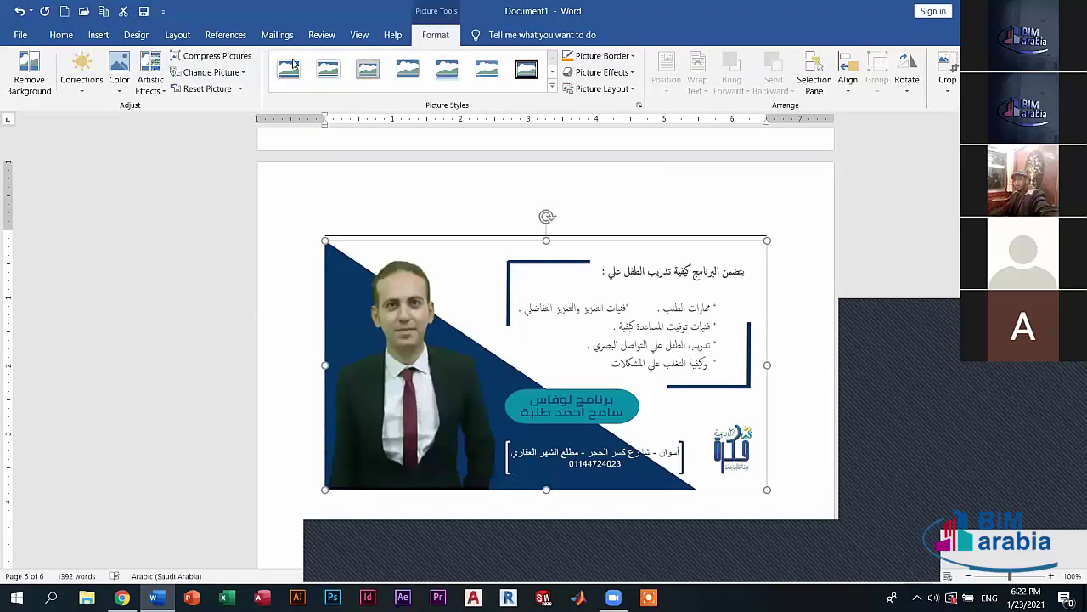
{"action": "left_click", "coordinate": [226, 35]}
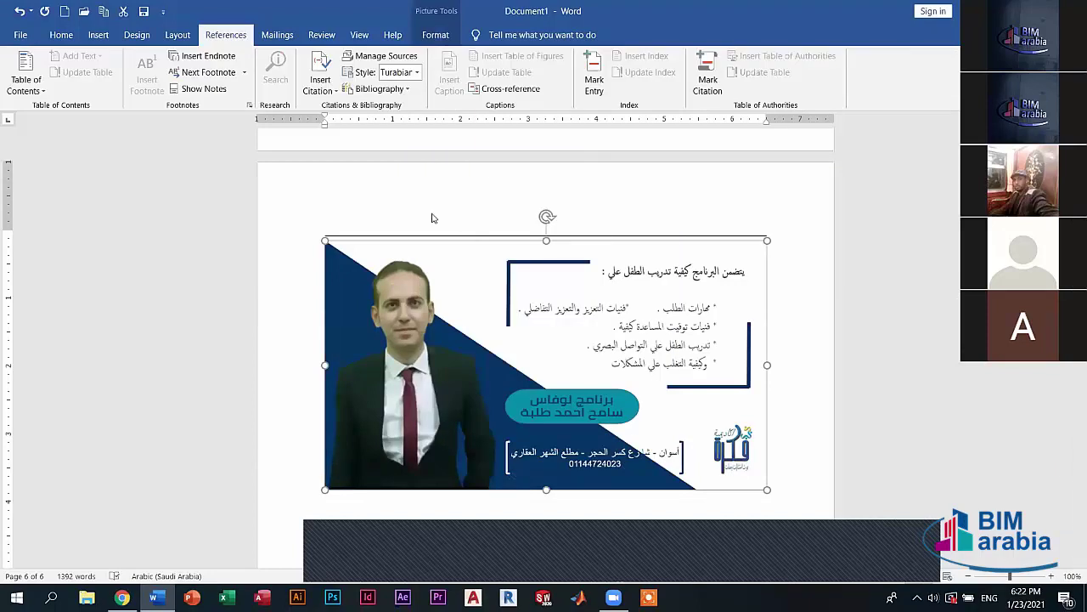
{"action": "left_click", "coordinate": [808, 344]}
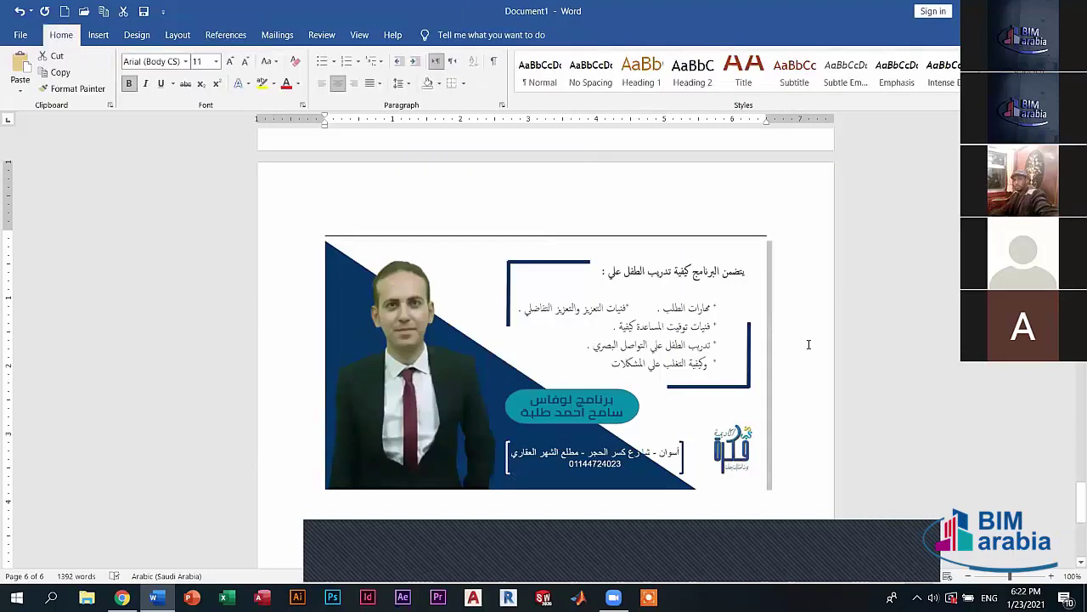
{"action": "left_click", "coordinate": [244, 34]}
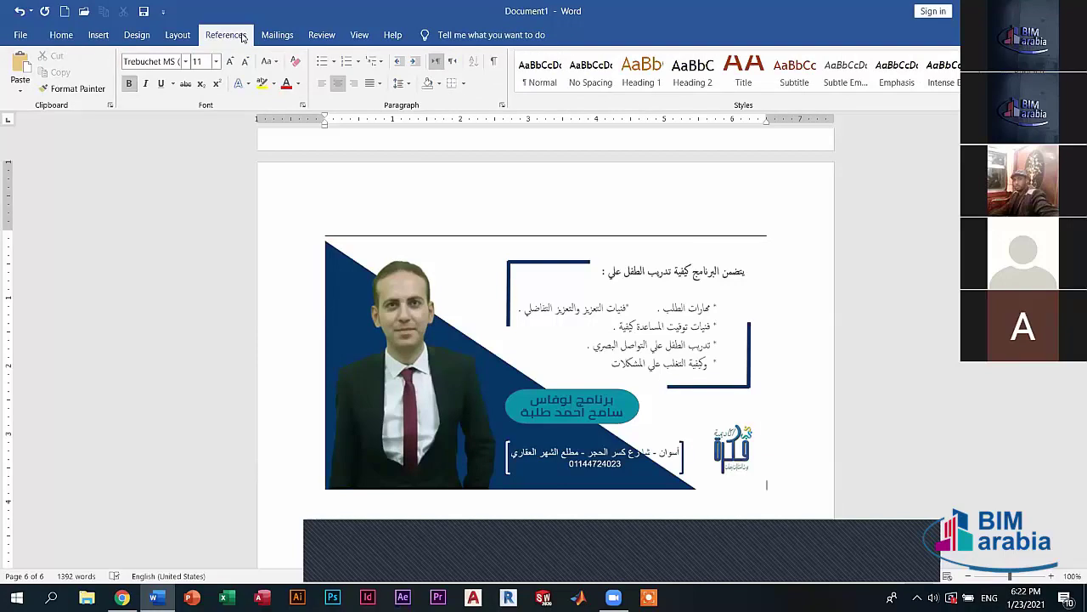
{"action": "left_click", "coordinate": [528, 260]}
{"action": "key", "text": "Delete"}
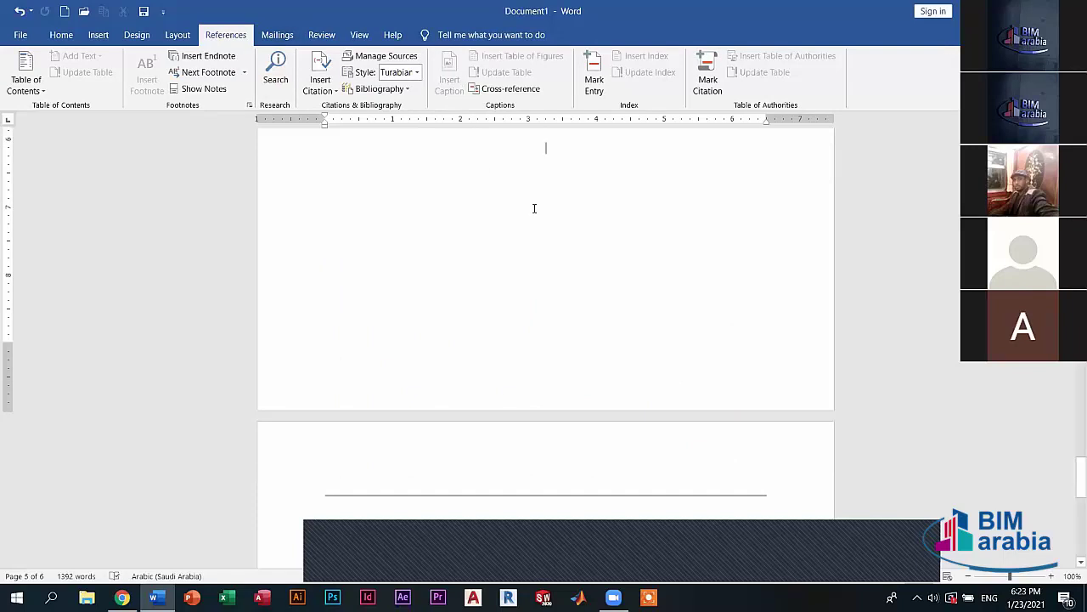
{"action": "scroll", "coordinate": [731, 177], "scroll_direction": "down", "scroll_amount": 5}
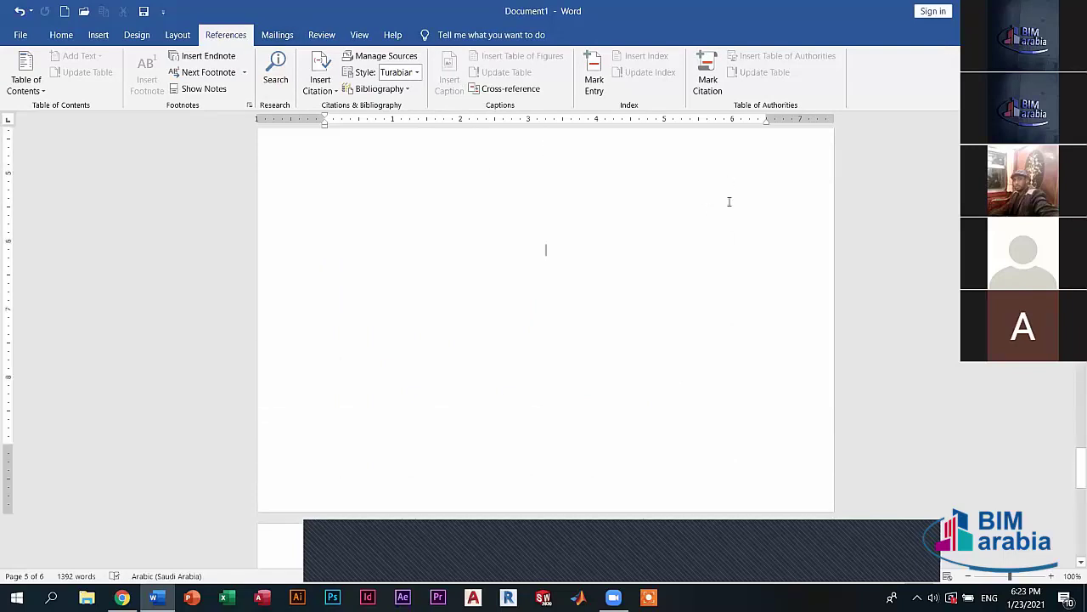
{"action": "left_click", "coordinate": [98, 35]}
{"action": "left_click", "coordinate": [161, 74]}
{"action": "left_click", "coordinate": [174, 127]}
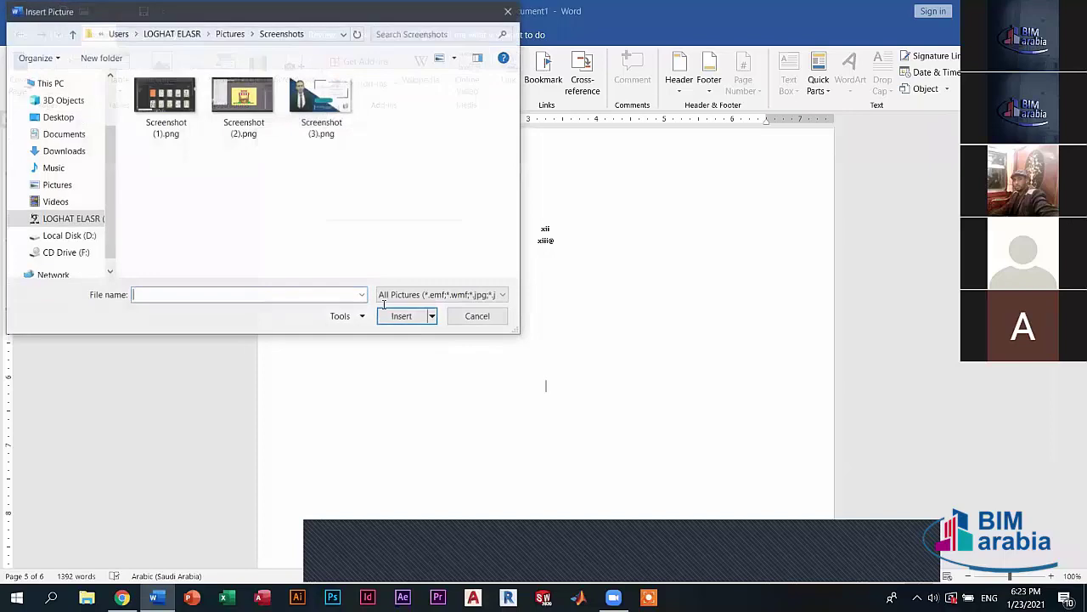
{"action": "key", "text": "Return"}
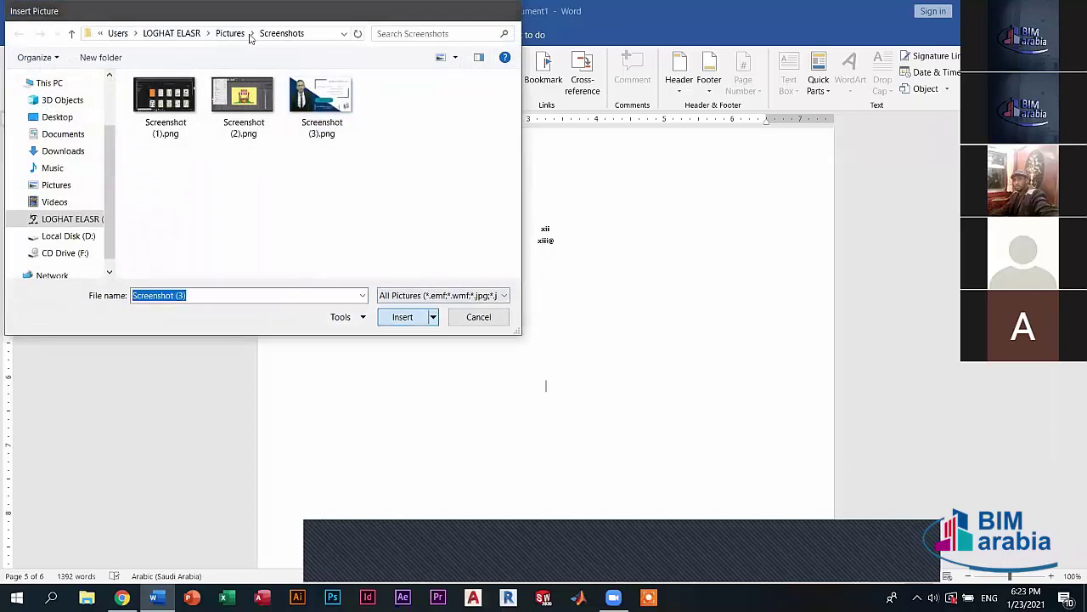
{"action": "scroll", "coordinate": [433, 39], "scroll_direction": "up", "scroll_amount": 5}
{"action": "scroll", "coordinate": [433, 38], "scroll_direction": "down", "scroll_amount": 4}
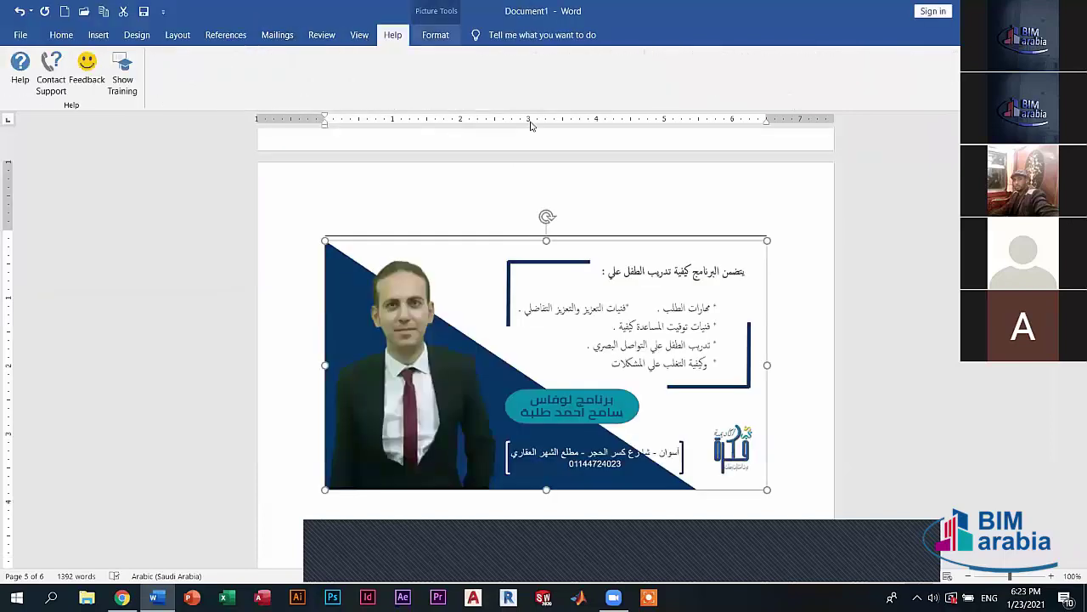
{"action": "scroll", "coordinate": [433, 39], "scroll_direction": "down", "scroll_amount": 1}
{"action": "right_click", "coordinate": [599, 285]}
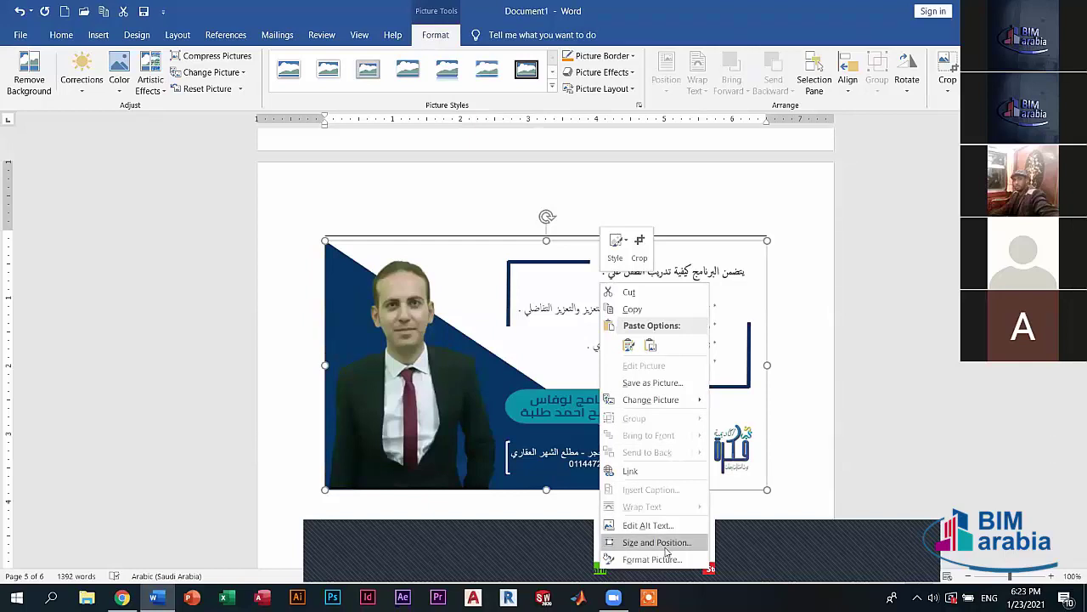
{"action": "left_click", "coordinate": [463, 388]}
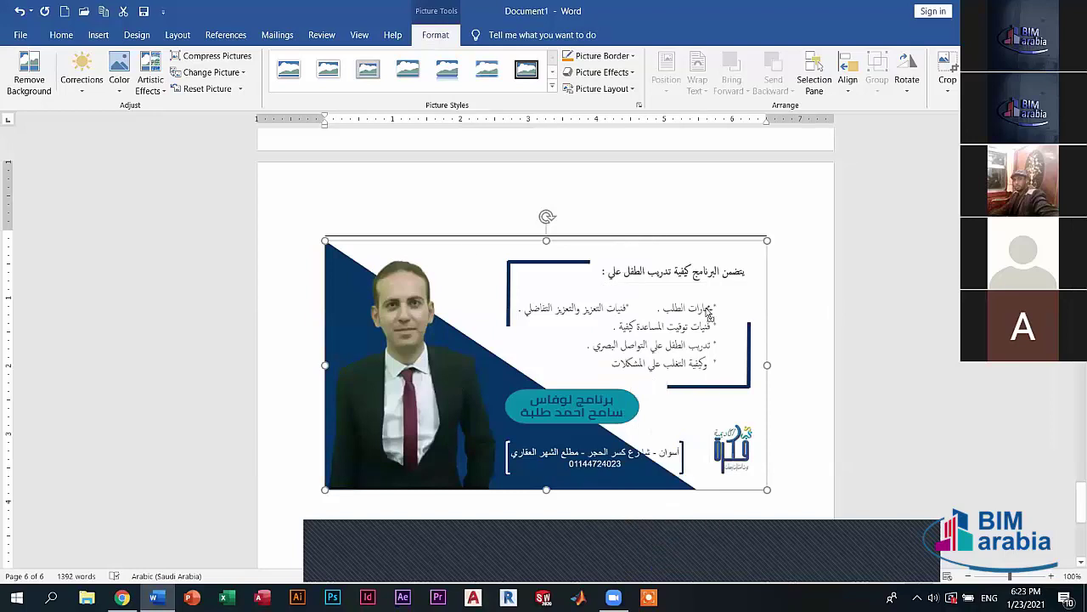
{"action": "key", "text": "Delete"}
Close the current document without saving and quit Word.
{"action": "left_click", "coordinate": [98, 35]}
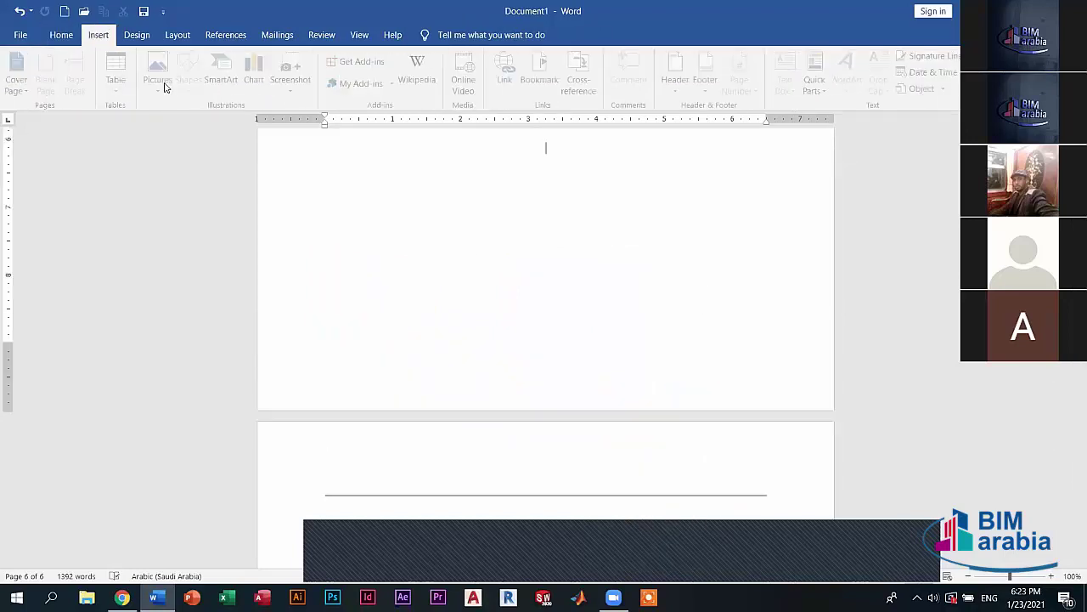
{"action": "left_click", "coordinate": [166, 87]}
{"action": "left_click", "coordinate": [318, 178]}
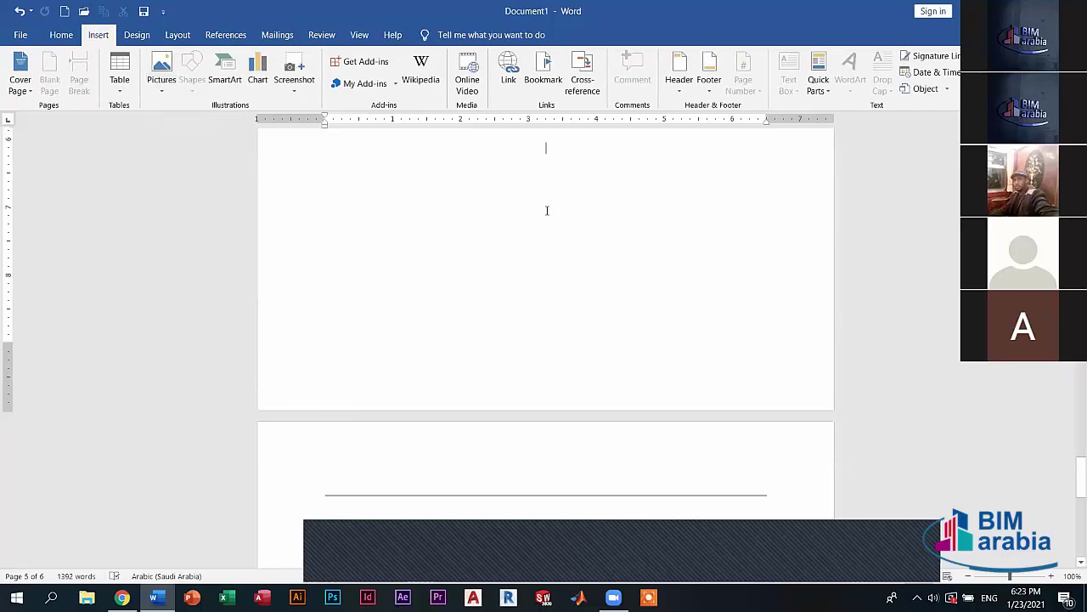
{"action": "key", "text": "ctrl+w"}
{"action": "left_click", "coordinate": [536, 329]}
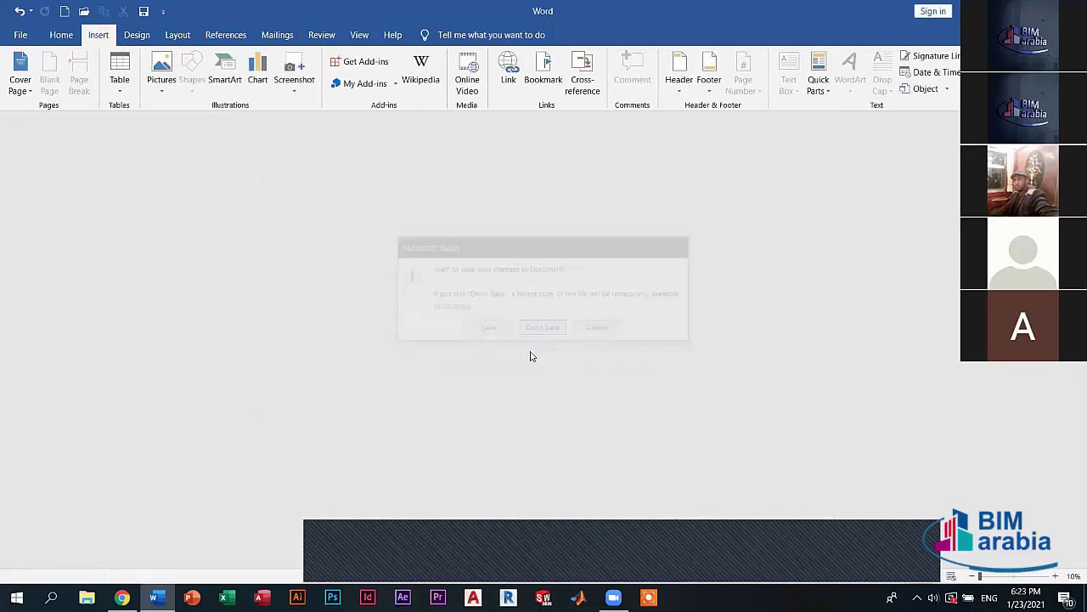
{"action": "left_click", "coordinate": [573, 338]}
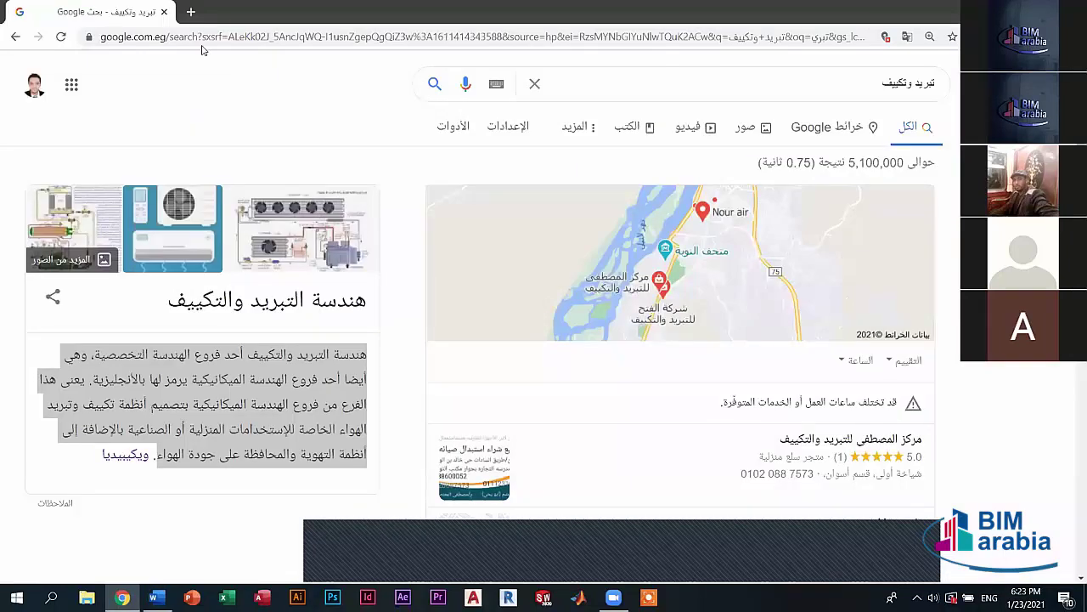
Insert Screenshot (3) from the Screenshots folder into the new blank document.
{"action": "key", "text": "super+d"}
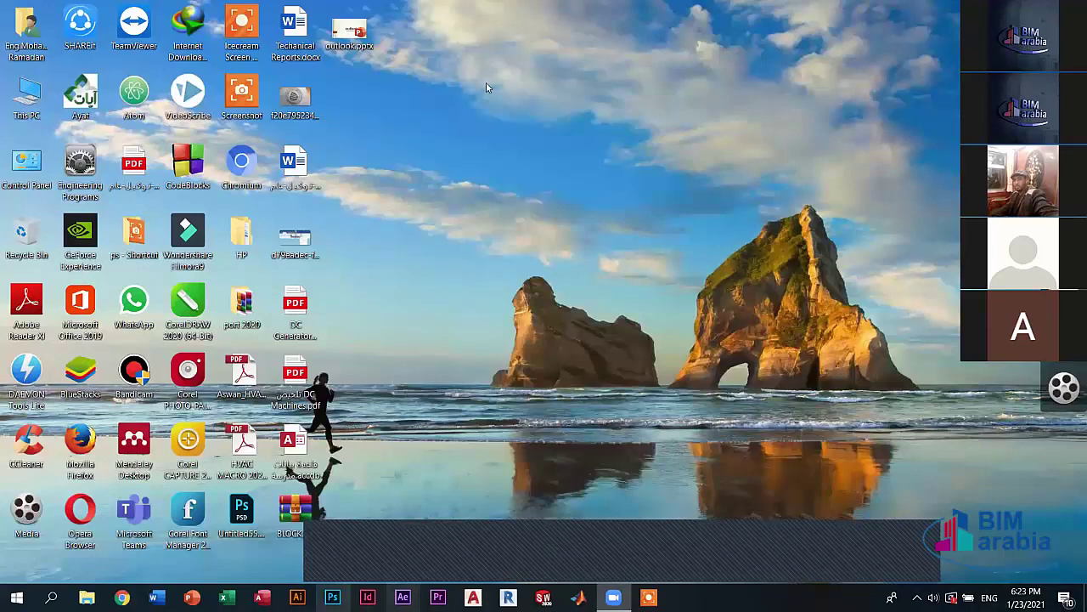
{"action": "key", "text": "alt+Tab"}
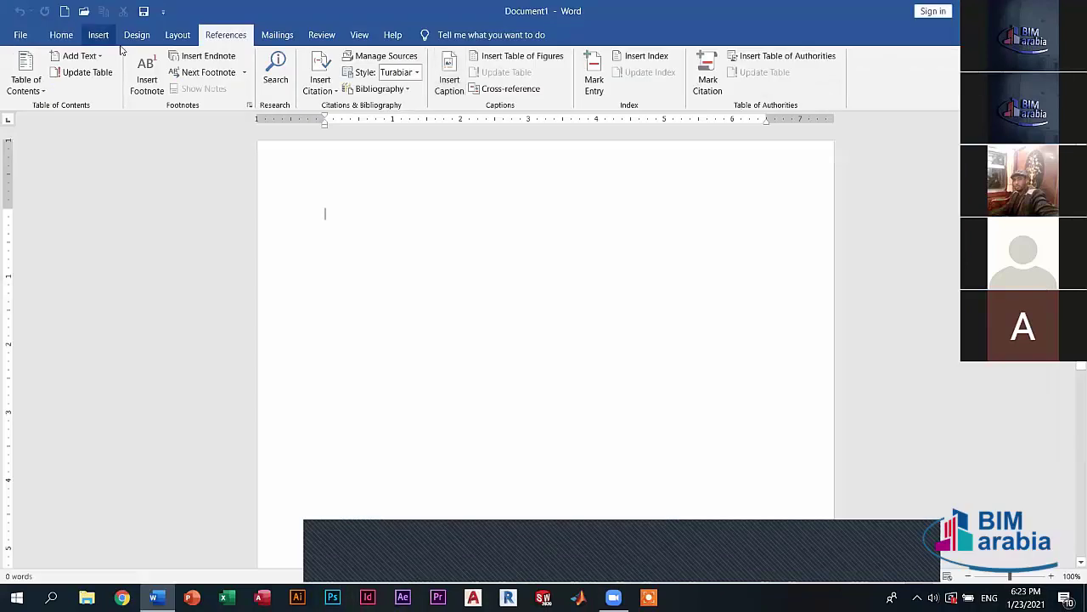
{"action": "left_click", "coordinate": [97, 35]}
{"action": "left_click", "coordinate": [157, 80]}
{"action": "left_click", "coordinate": [195, 125]}
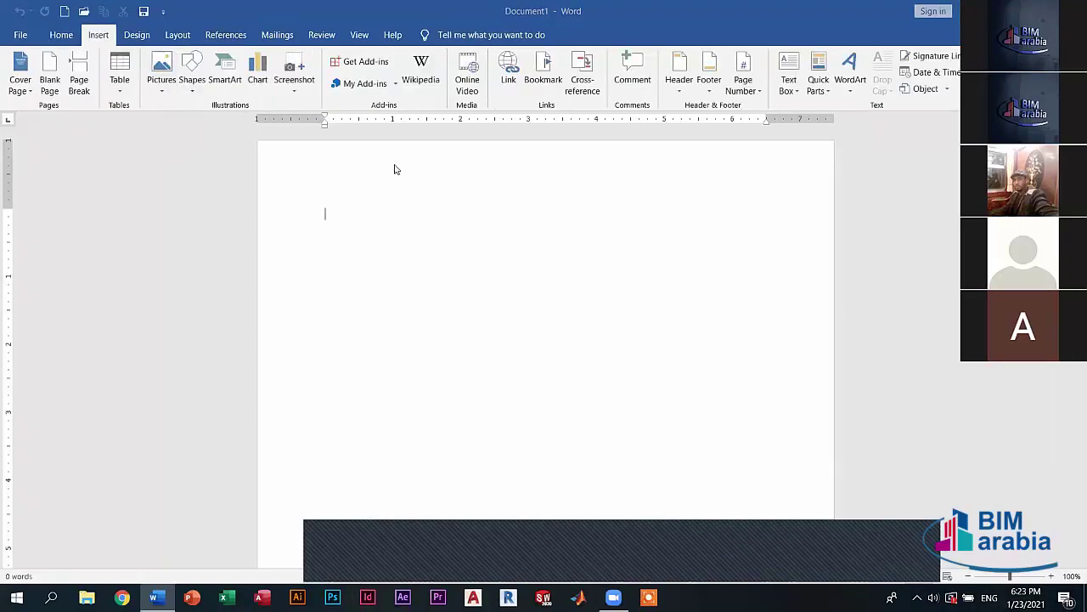
{"action": "double_click", "coordinate": [321, 109]}
{"action": "left_click", "coordinate": [322, 98]}
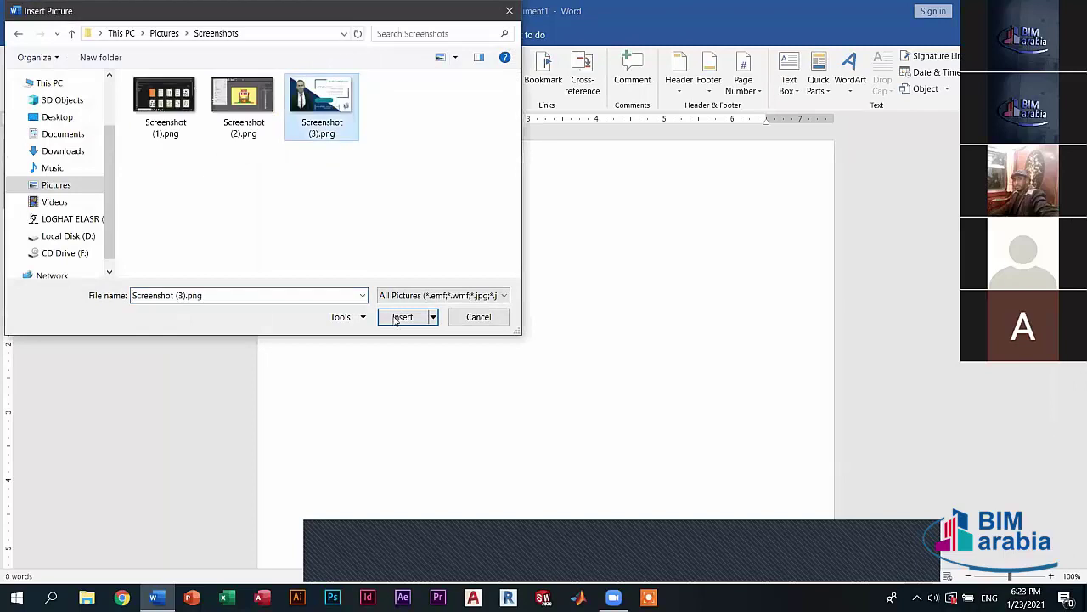
{"action": "double_click", "coordinate": [321, 102]}
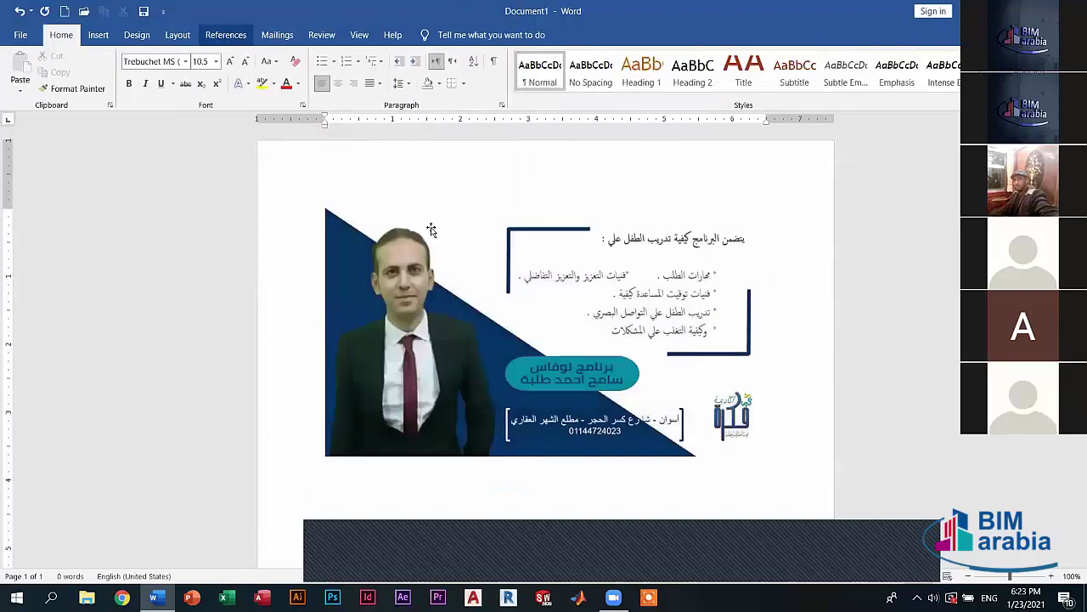
{"action": "left_click", "coordinate": [225, 35]}
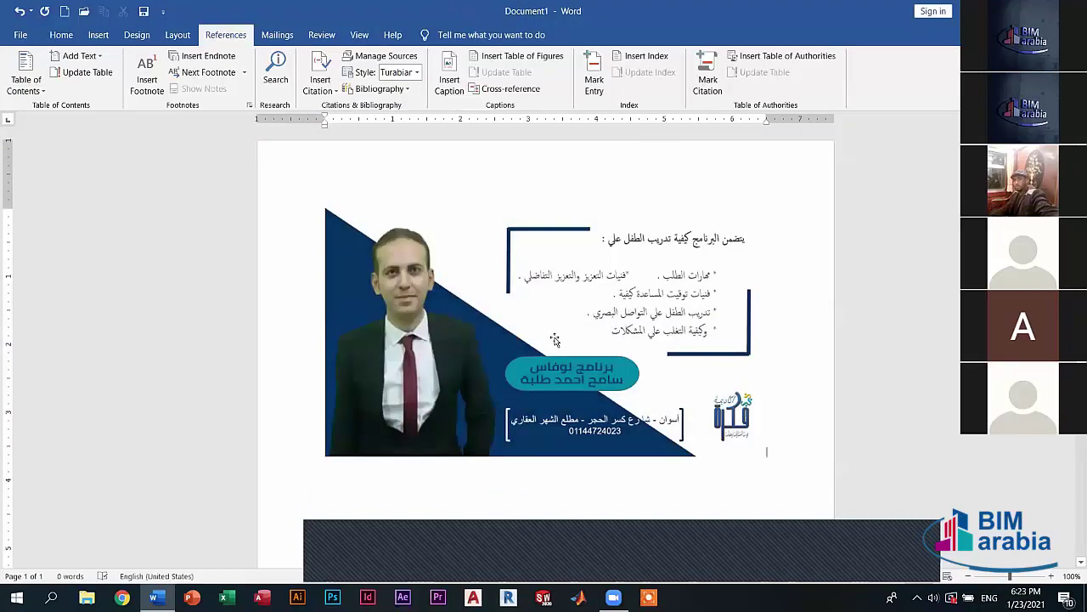
{"action": "left_click", "coordinate": [555, 339]}
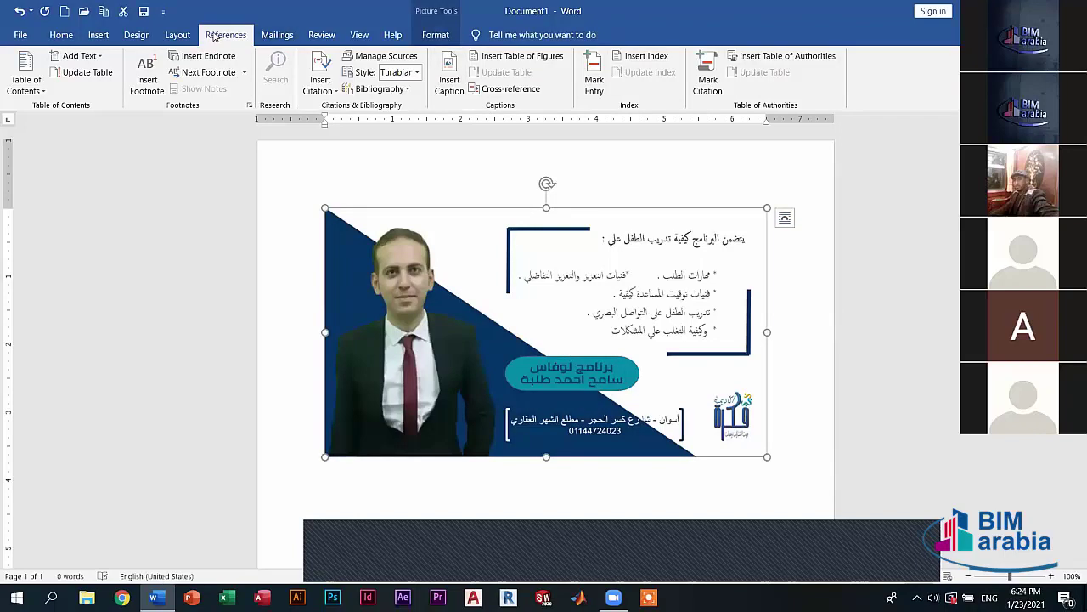
Start a caption for the picture and type the Arabic text 'التغلب علي المشكلات'.
{"action": "left_click", "coordinate": [449, 77]}
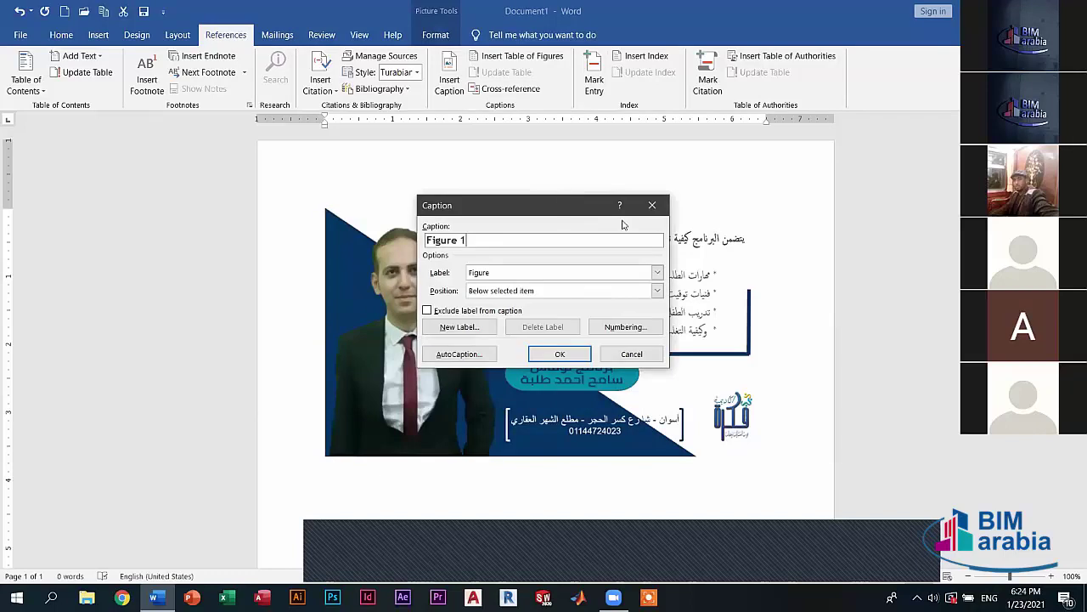
{"action": "left_click_drag", "start_coordinate": [543, 205], "coordinate": [554, 243]}
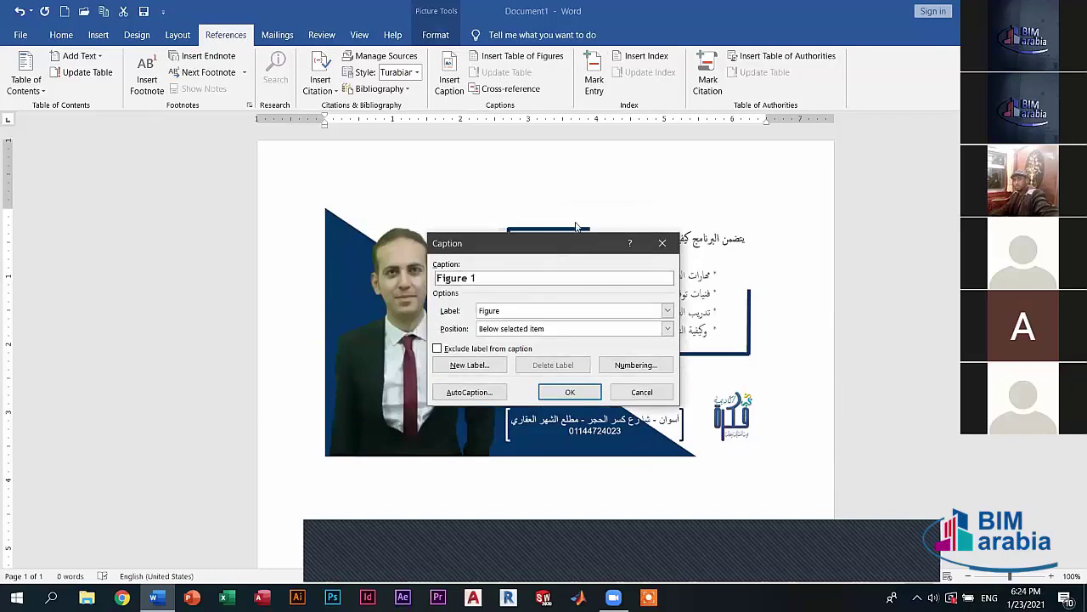
{"action": "left_click_drag", "start_coordinate": [491, 245], "coordinate": [522, 231]}
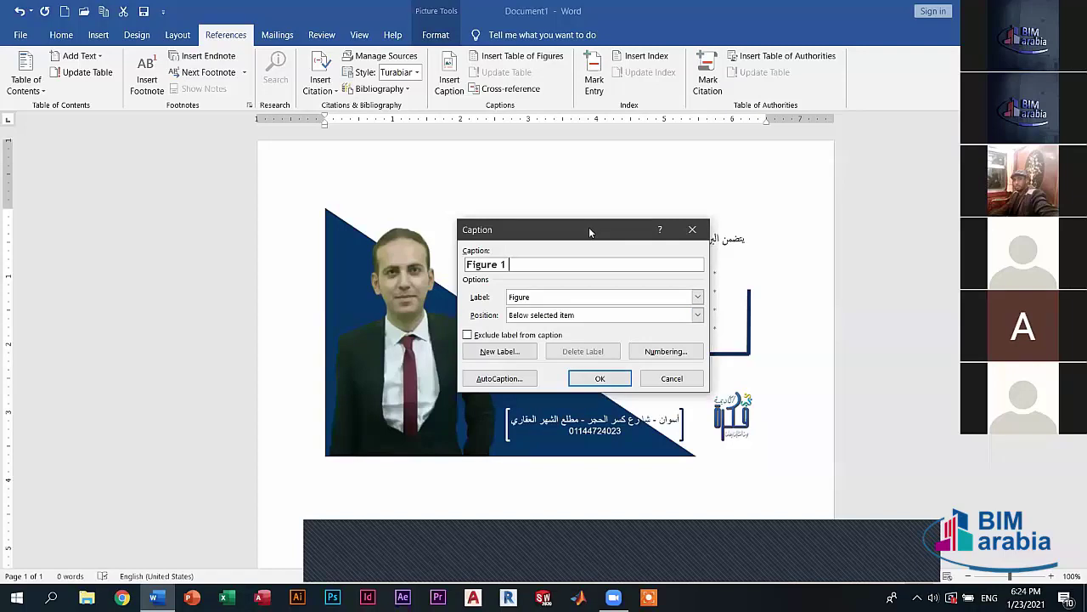
{"action": "left_click_drag", "start_coordinate": [590, 231], "coordinate": [617, 203]}
{"action": "type", "text": "hg"}
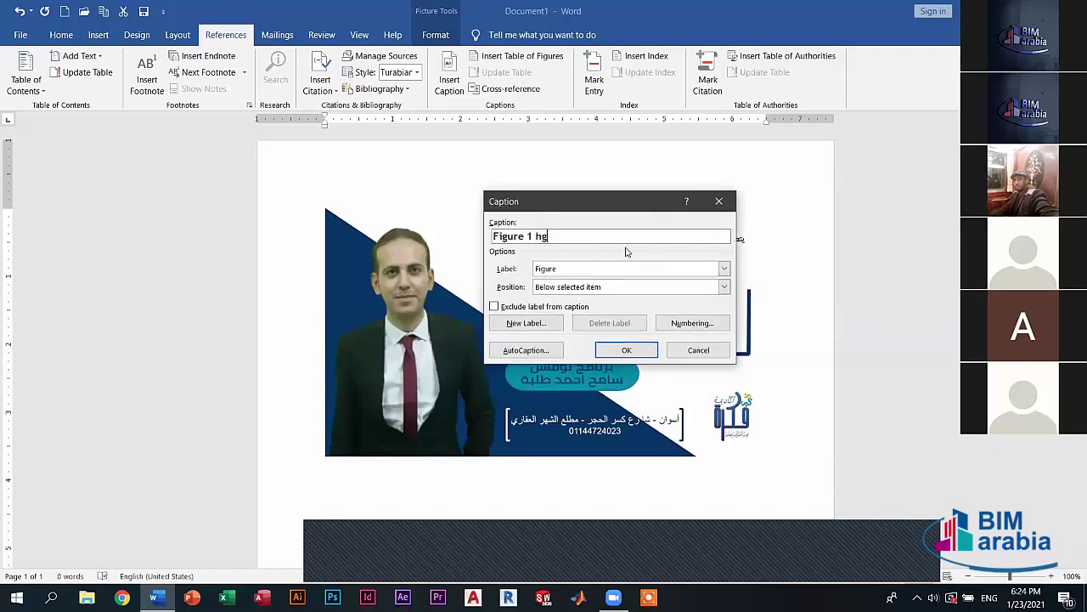
{"action": "key", "text": "alt+shift"}
{"action": "type", "text": "تقلب"}
{"action": "type", "text": " علي ال"}
{"action": "type", "text": "مشكلات"}
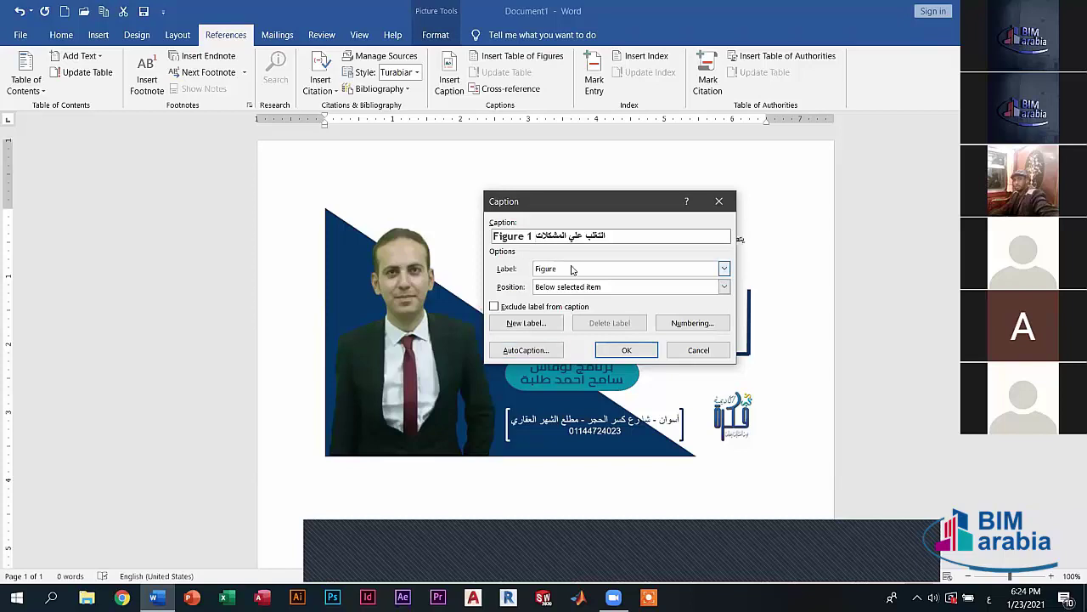
Keep the Figure label and place the caption below the selected item.
{"action": "left_click", "coordinate": [725, 268]}
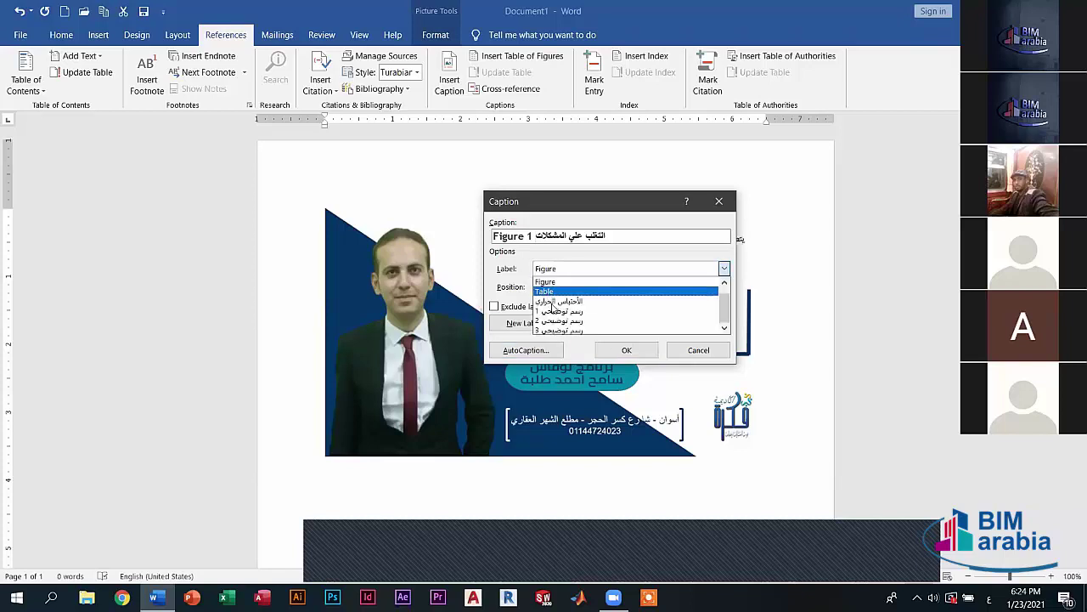
{"action": "left_click", "coordinate": [558, 286]}
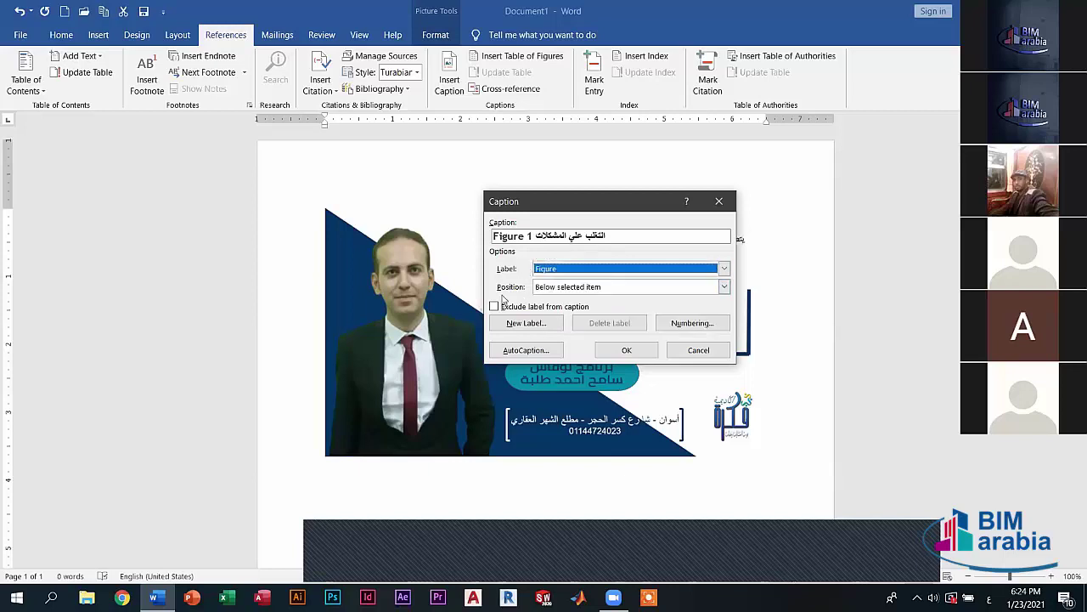
{"action": "left_click", "coordinate": [575, 291]}
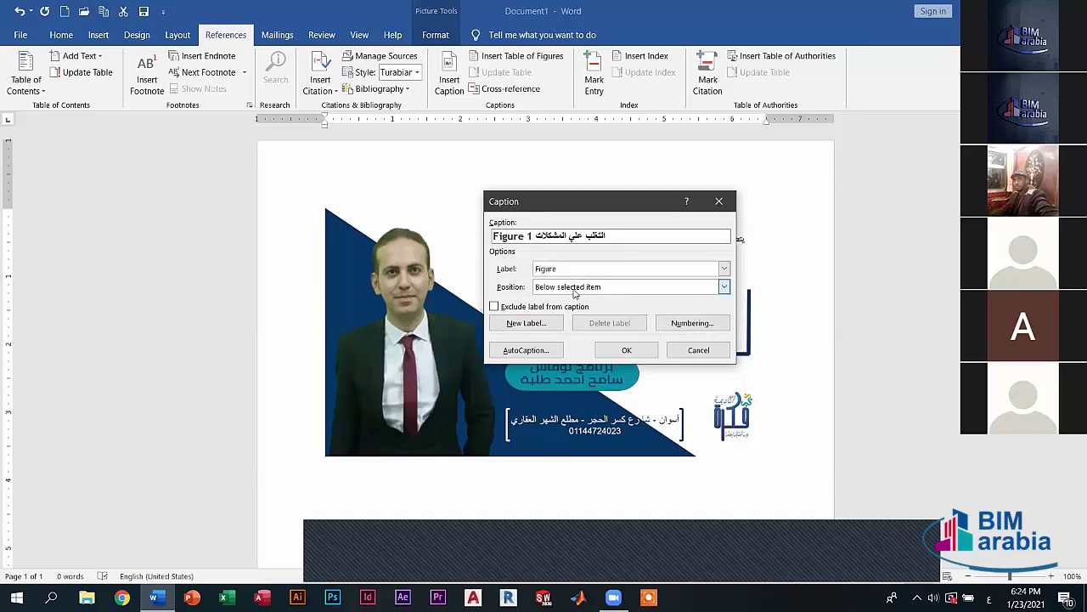
{"action": "left_click", "coordinate": [574, 292]}
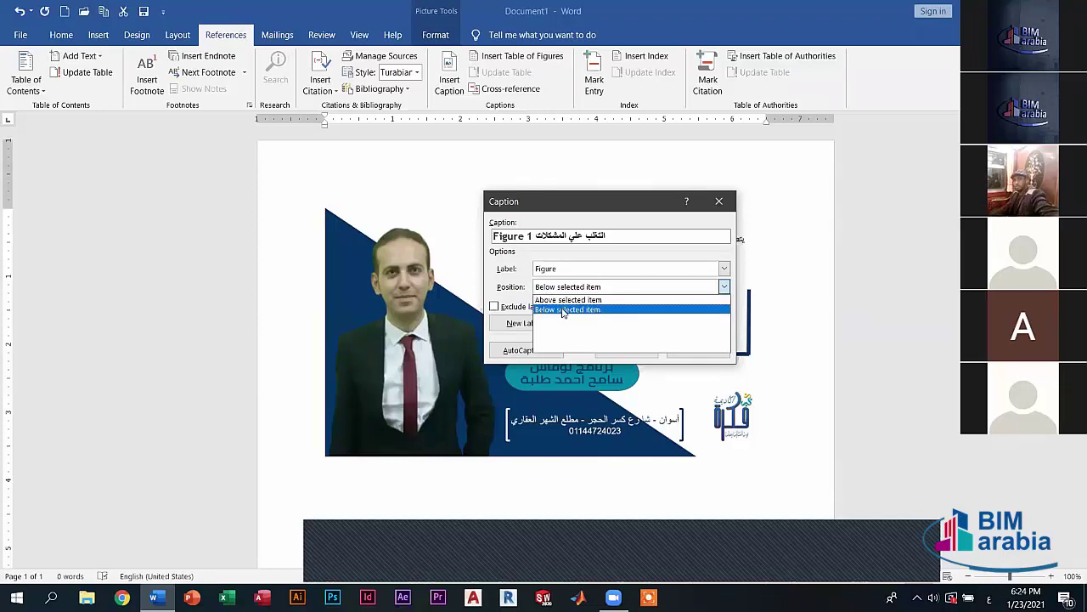
{"action": "left_click", "coordinate": [566, 310]}
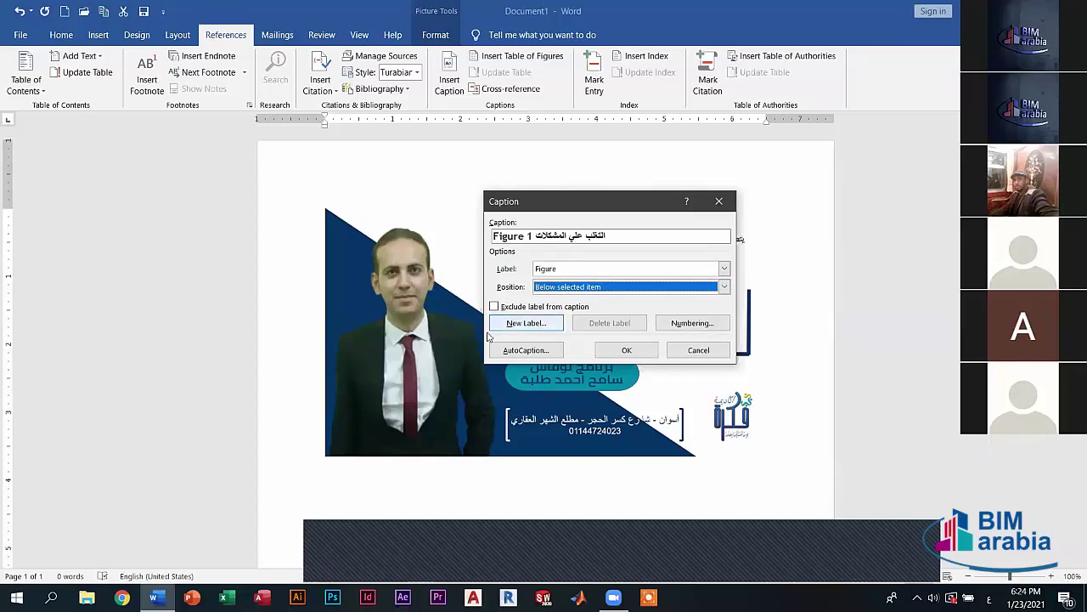
Create the new caption label 'مهارات التواصل'.
{"action": "left_click", "coordinate": [526, 323]}
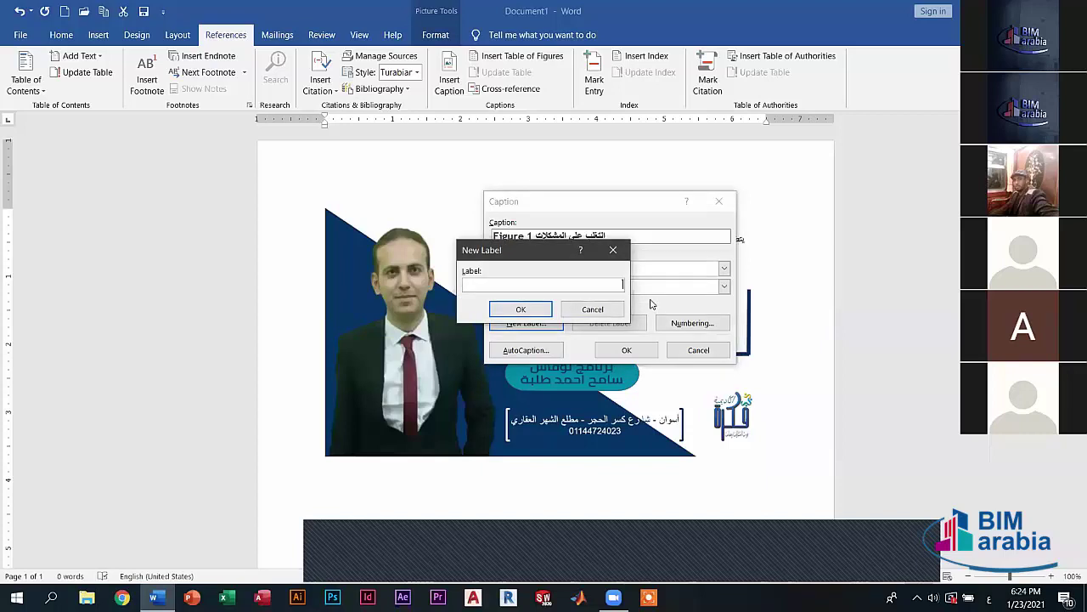
{"action": "type", "text": "مهارات الت"}
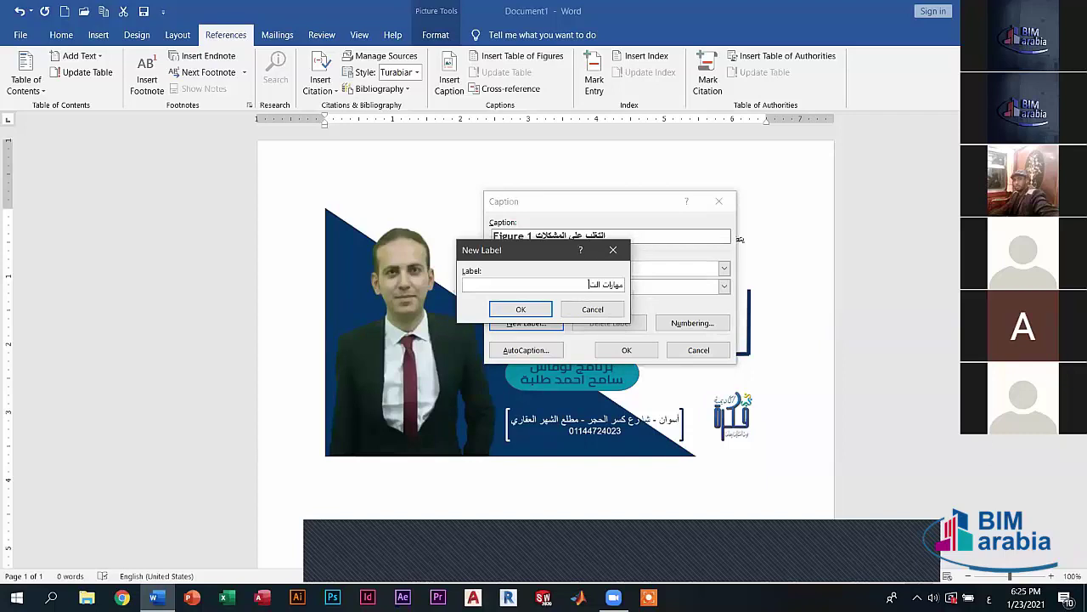
{"action": "type", "text": "واصل"}
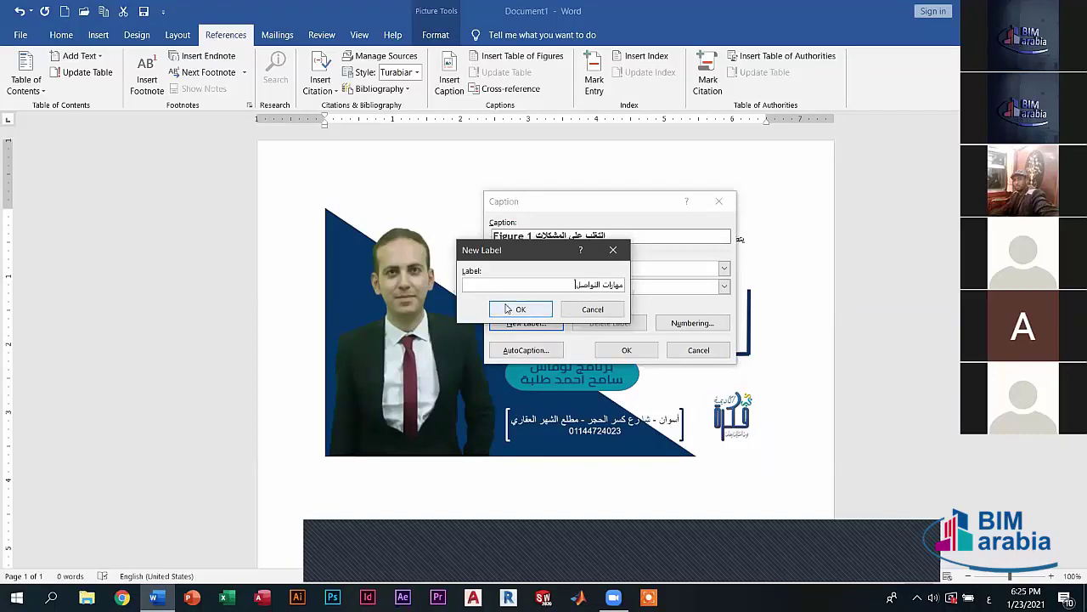
{"action": "left_click", "coordinate": [506, 309]}
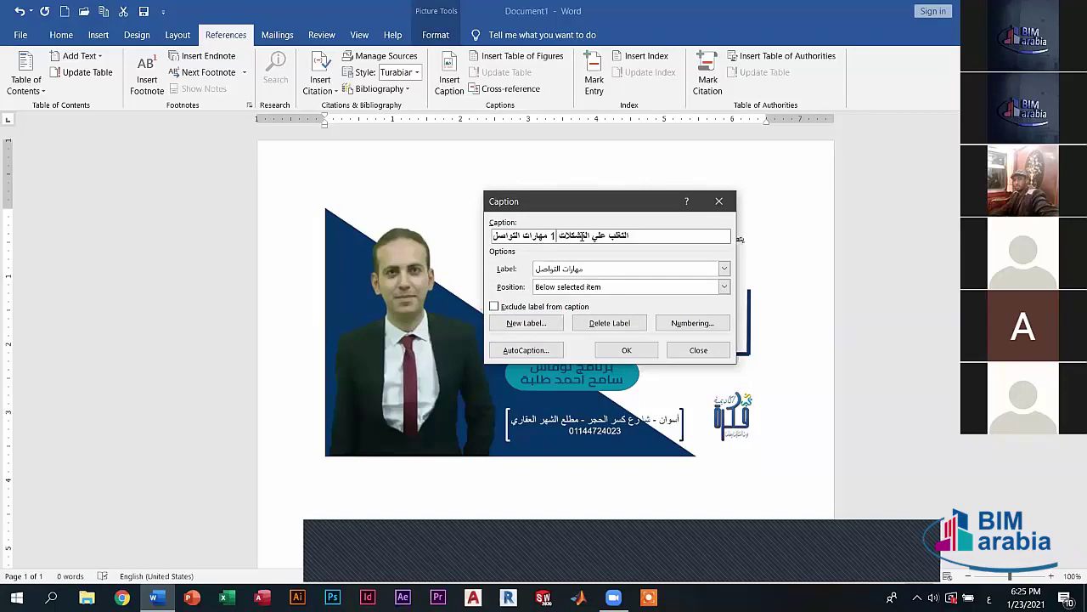
Delete the trailing words so the caption reads 'مهارات التواصل 1'.
{"action": "left_click", "coordinate": [646, 238]}
{"action": "key", "text": "ctrl+shift+Left"}
{"action": "key", "text": "ctrl+shift+Left"}
{"action": "key", "text": "ctrl+shift+Left"}
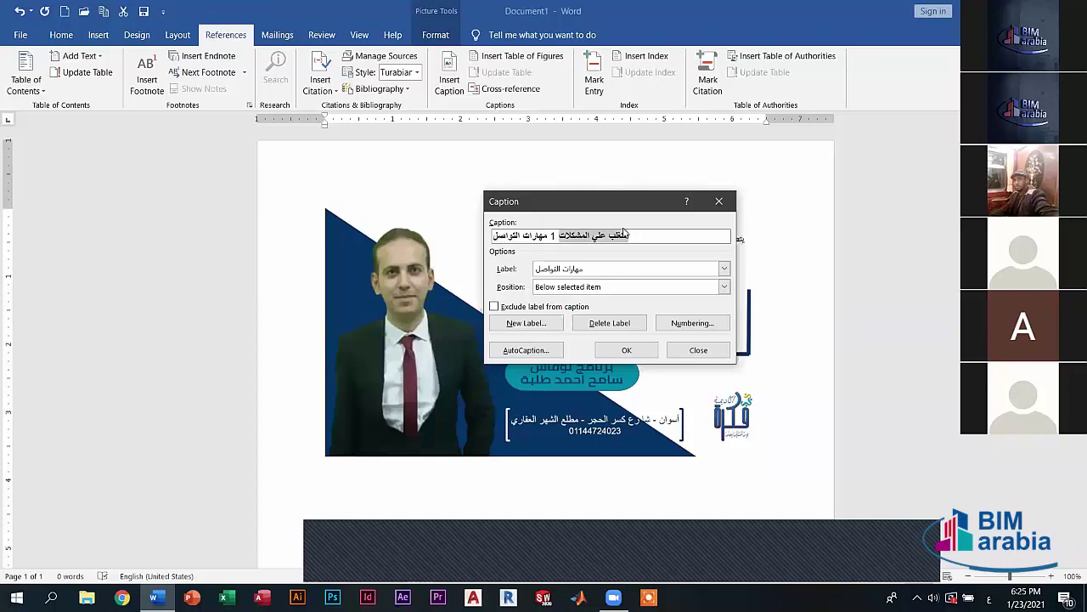
{"action": "key", "text": "BackSpace"}
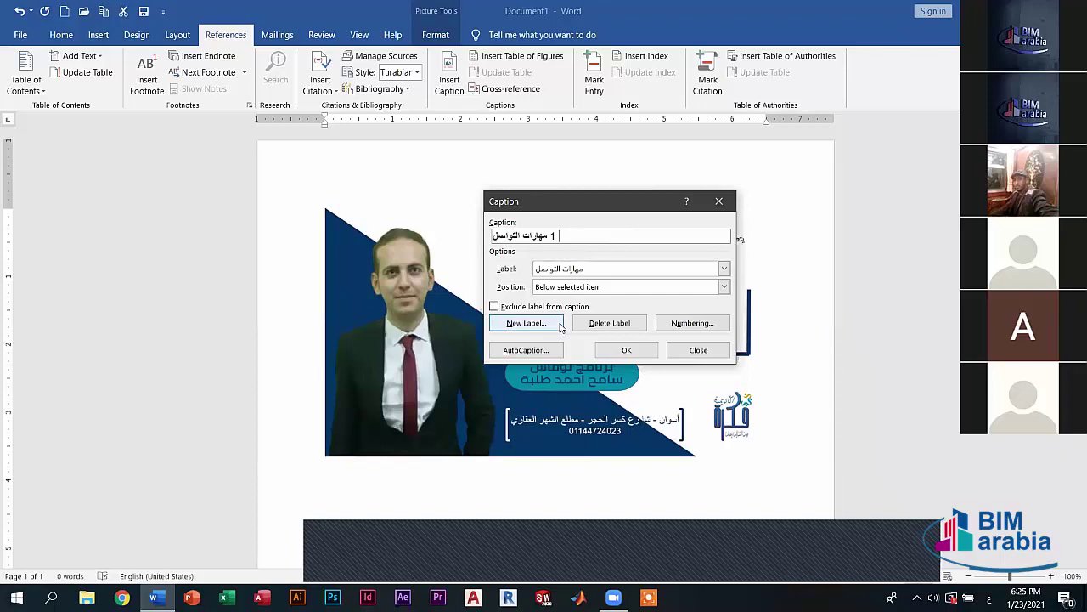
Browse the AutoCaption file types, such as CorelDRAW 2020 Exchange Graphic, without enabling any.
{"action": "left_click", "coordinate": [531, 349]}
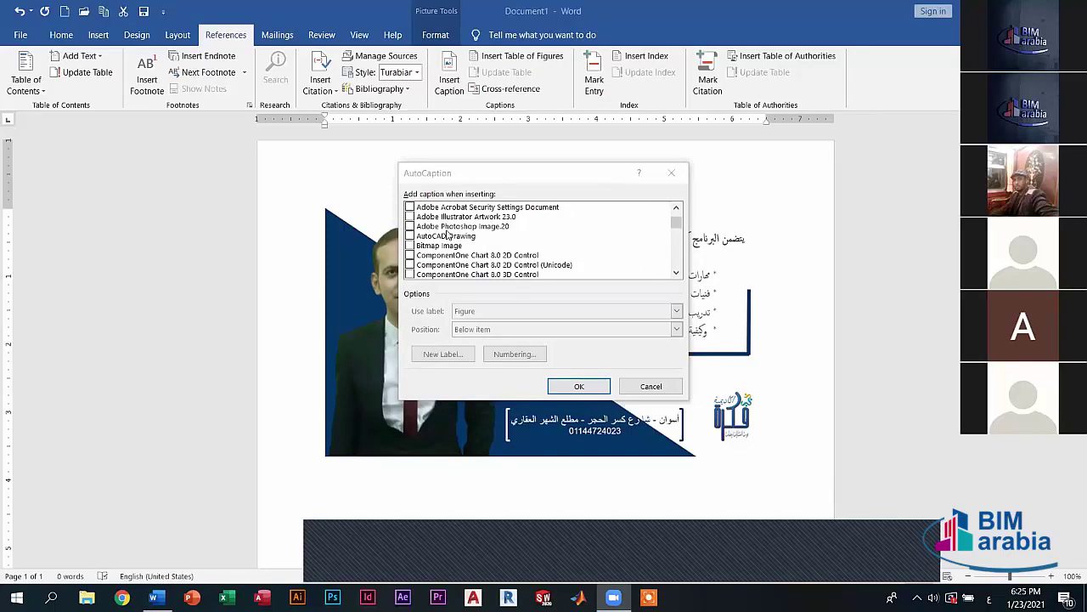
{"action": "left_click", "coordinate": [456, 218]}
{"action": "left_click", "coordinate": [469, 246]}
{"action": "left_click", "coordinate": [523, 265]}
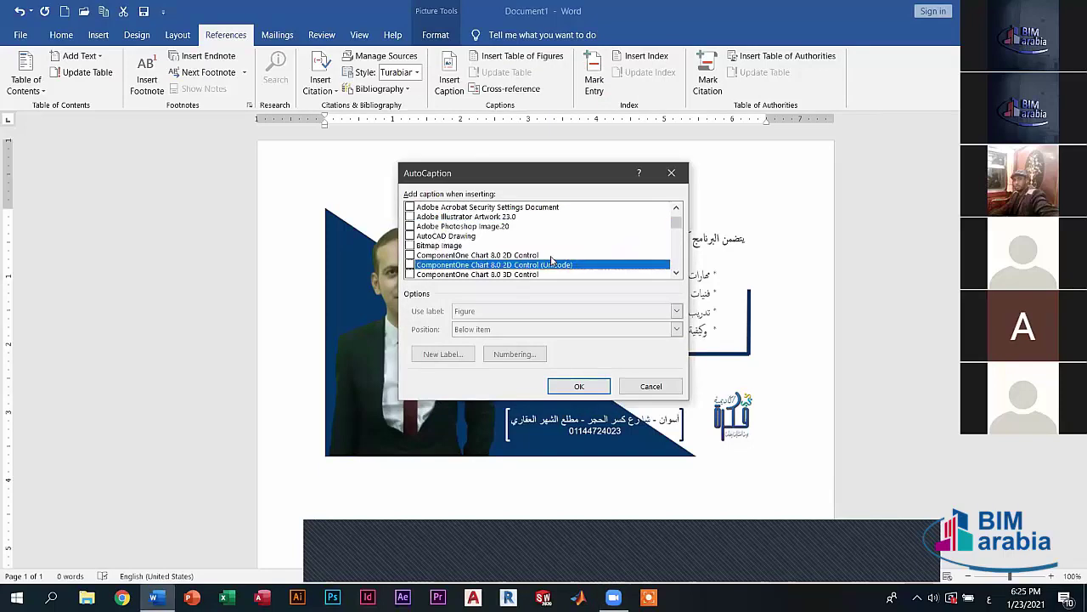
{"action": "scroll", "coordinate": [553, 259], "scroll_direction": "down", "scroll_amount": 3}
{"action": "left_click", "coordinate": [667, 235]}
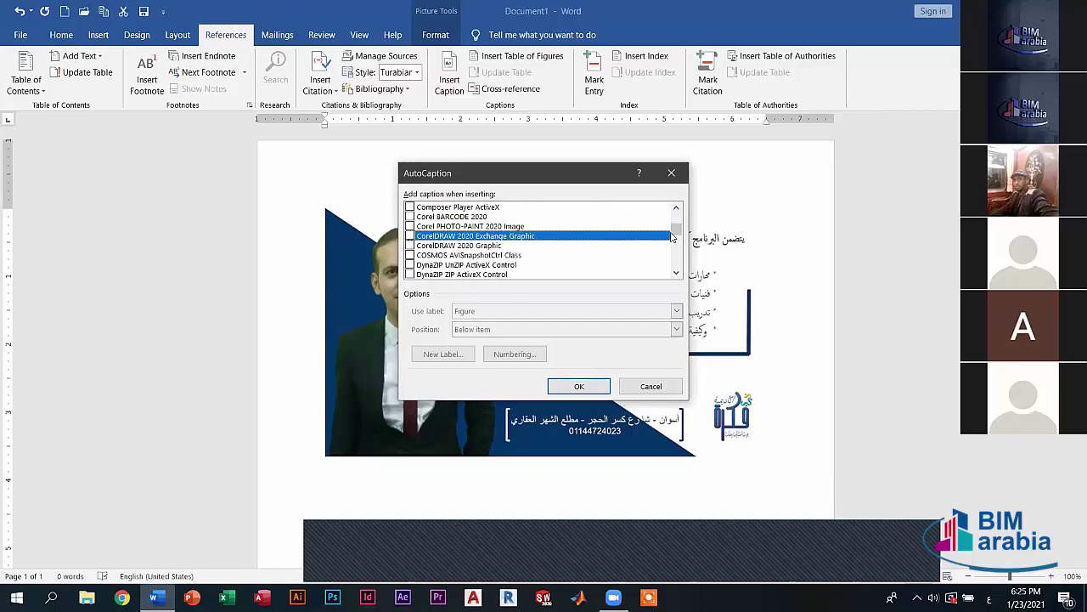
{"action": "scroll", "coordinate": [671, 236], "scroll_direction": "down", "scroll_amount": 5}
{"action": "scroll", "coordinate": [671, 236], "scroll_direction": "up", "scroll_amount": 5}
{"action": "scroll", "coordinate": [682, 244], "scroll_direction": "down", "scroll_amount": 10}
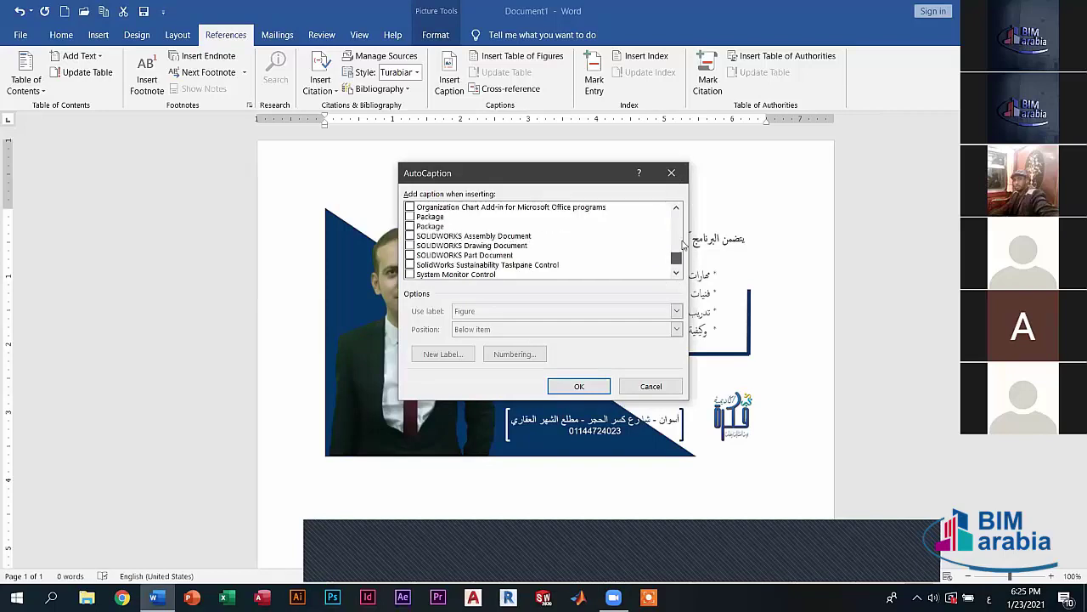
{"action": "scroll", "coordinate": [682, 245], "scroll_direction": "down", "scroll_amount": 2}
{"action": "scroll", "coordinate": [683, 244], "scroll_direction": "up", "scroll_amount": 15}
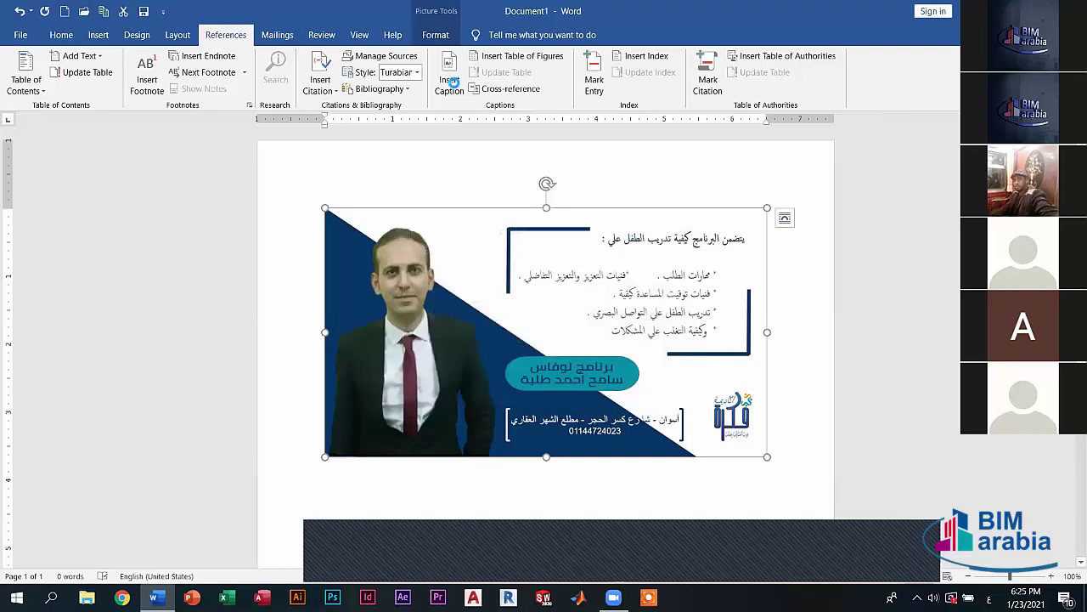
Create the custom caption label 'التواصل الفعال' in the Caption dialog.
{"action": "left_click", "coordinate": [452, 81]}
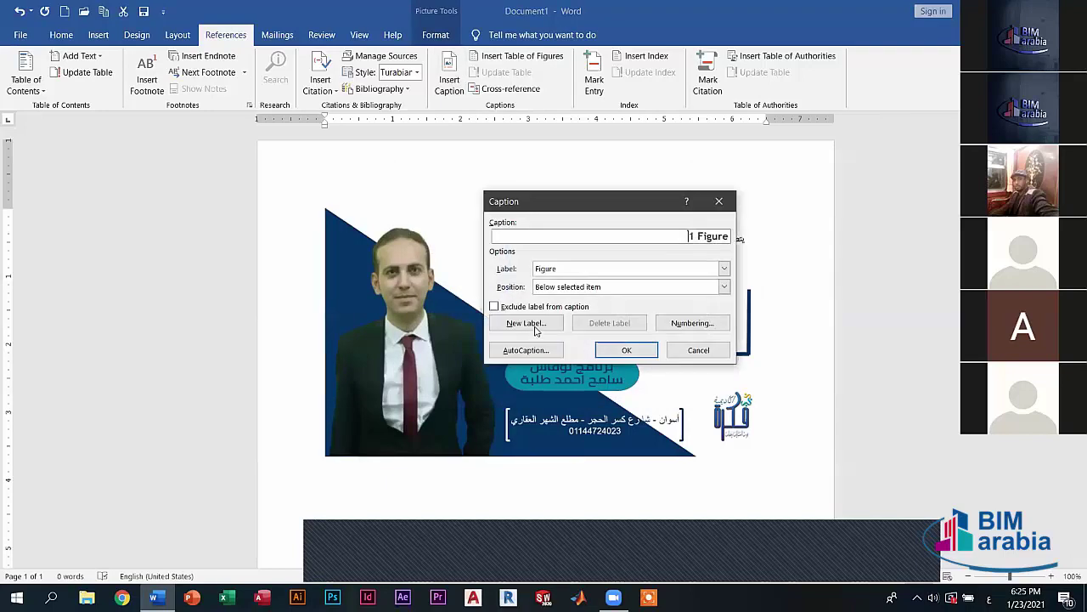
{"action": "key", "text": "alt+n"}
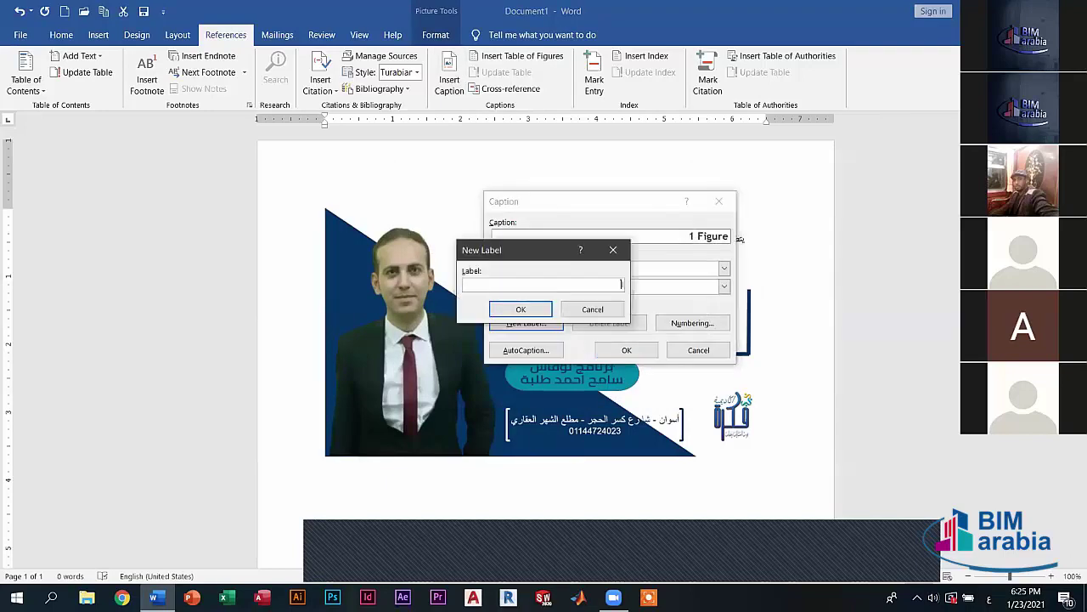
{"action": "type", "text": "الو"}
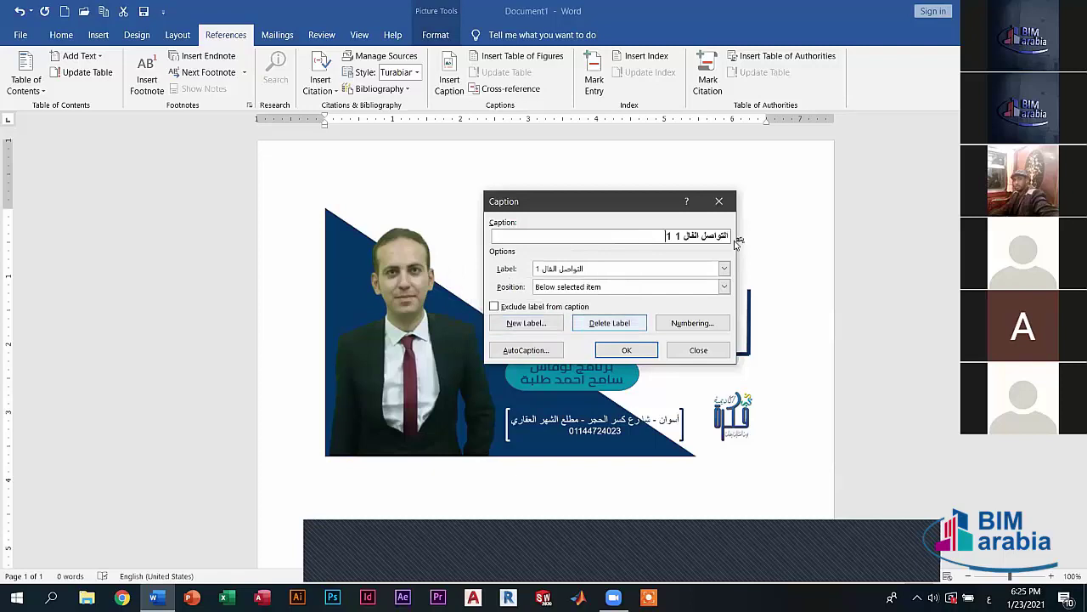
{"action": "left_click", "coordinate": [533, 323]}
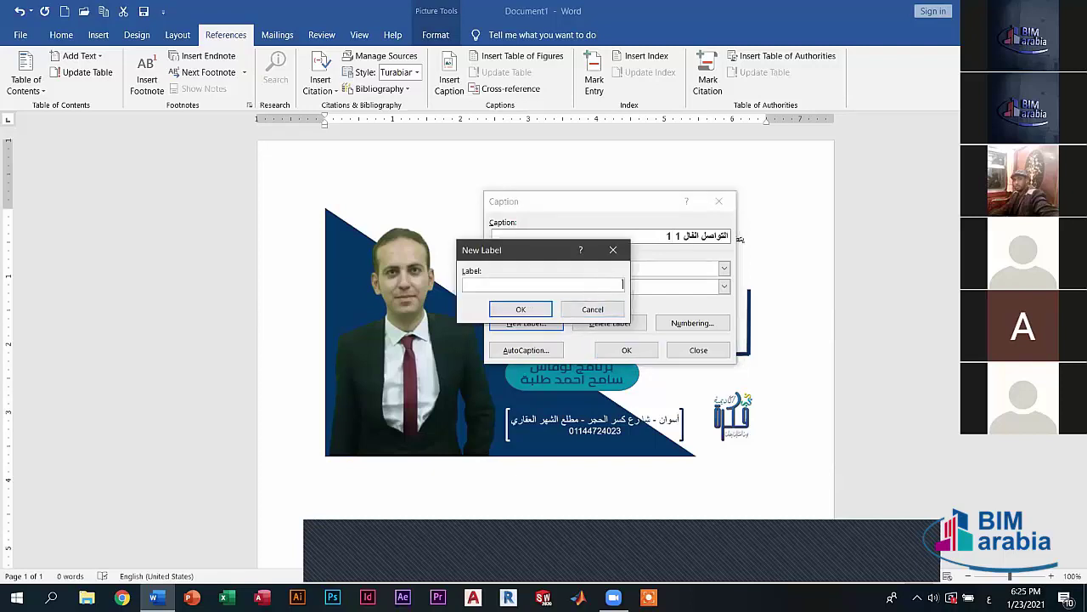
{"action": "type", "text": "التواصل الفعال"}
{"action": "key", "text": "Return"}
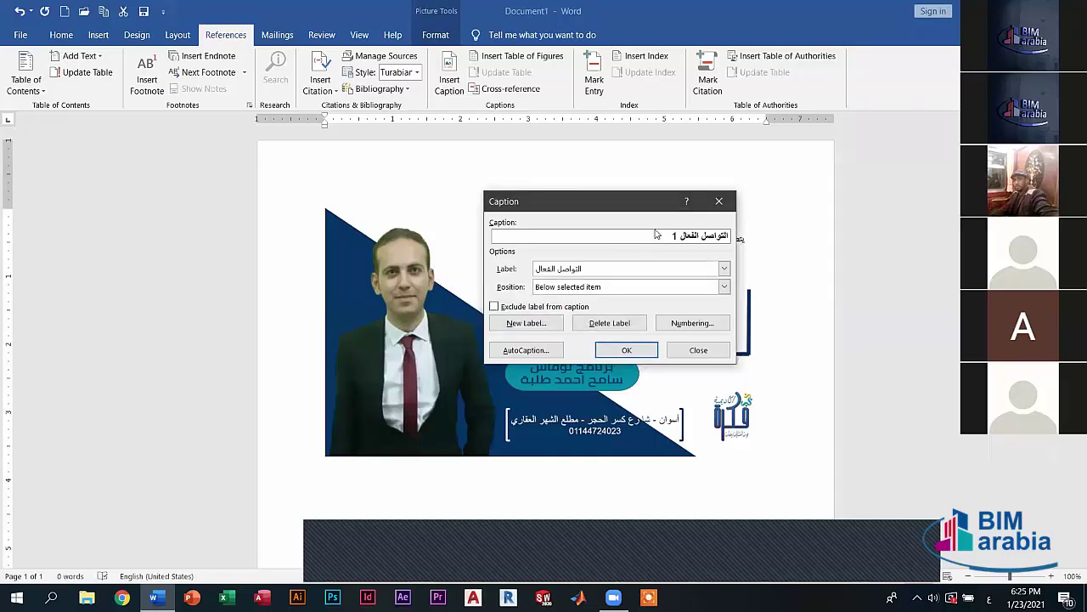
Insert the caption 'التواصل الفعال 1' below the picture and select the caption line.
{"action": "left_click", "coordinate": [602, 274]}
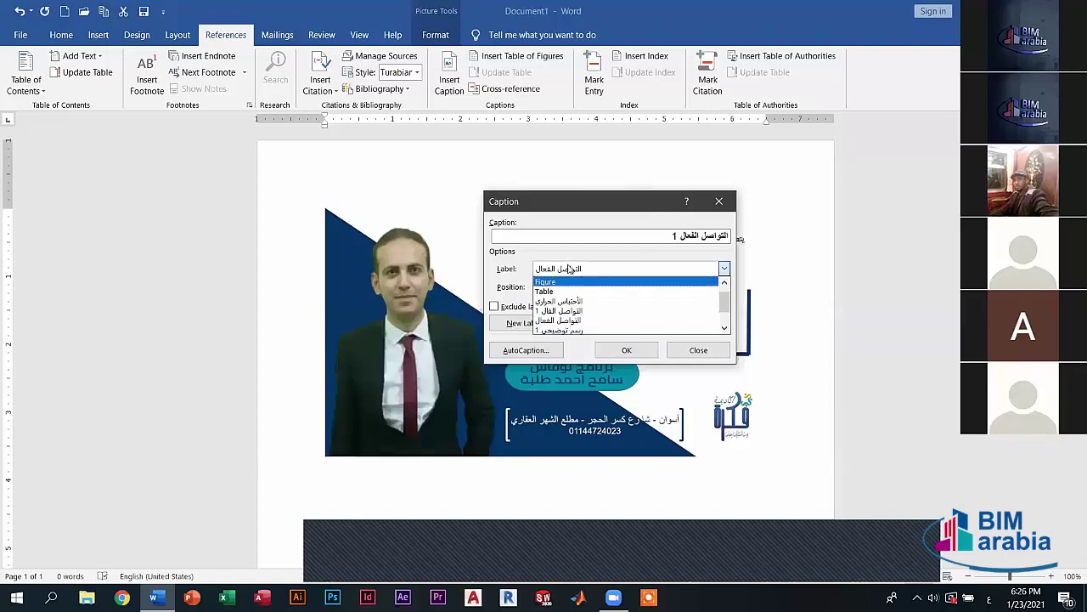
{"action": "left_click", "coordinate": [580, 270]}
{"action": "left_click", "coordinate": [577, 287]}
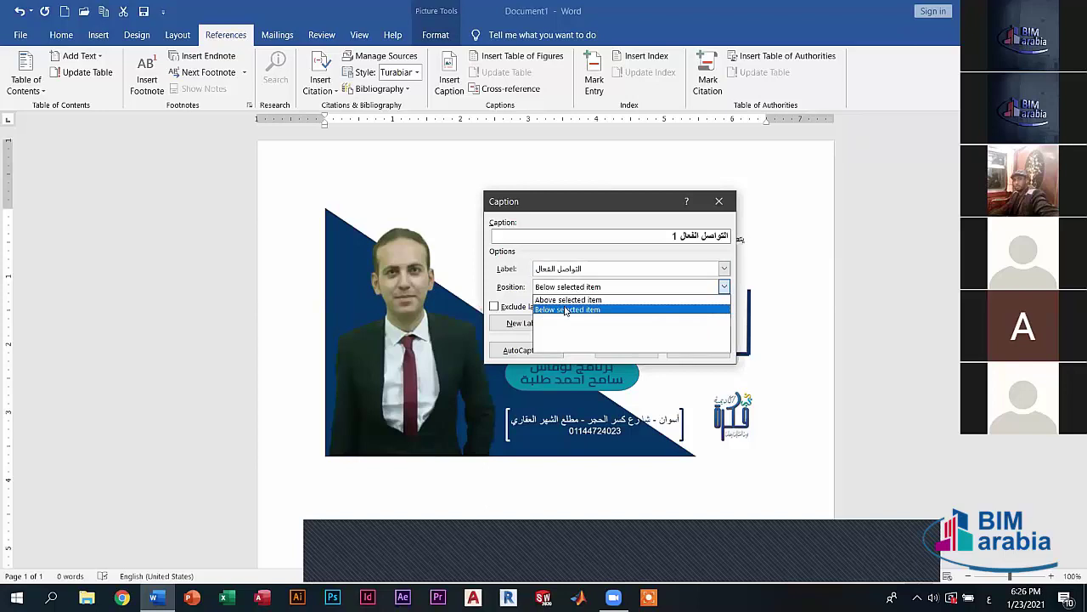
{"action": "left_click", "coordinate": [561, 310]}
{"action": "left_click", "coordinate": [627, 348]}
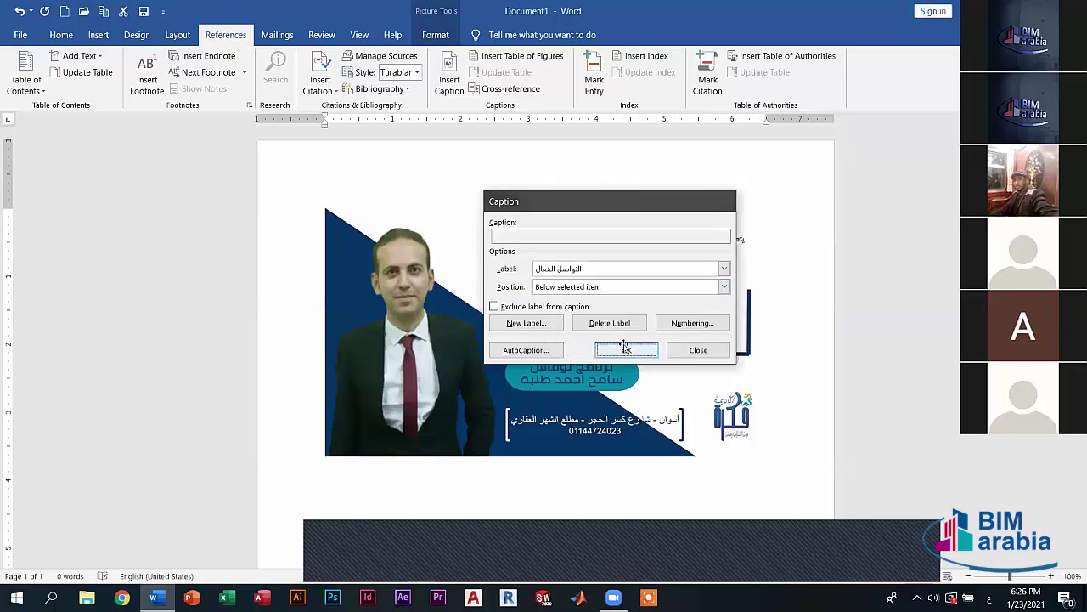
{"action": "triple_click", "coordinate": [357, 471]}
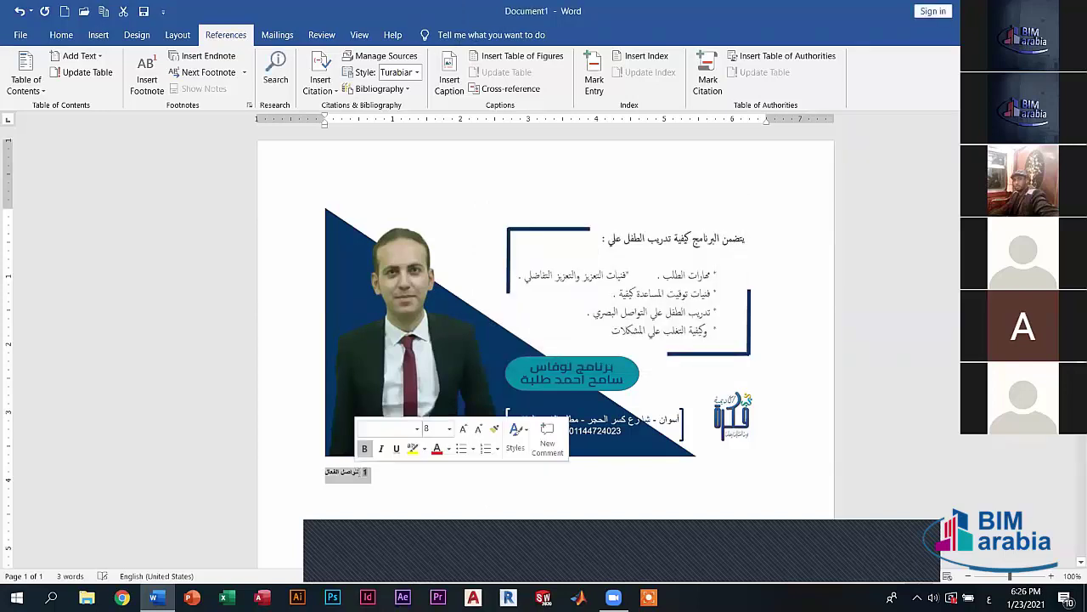
Make the caption centred, 20 pt and red.
{"action": "left_click", "coordinate": [61, 37]}
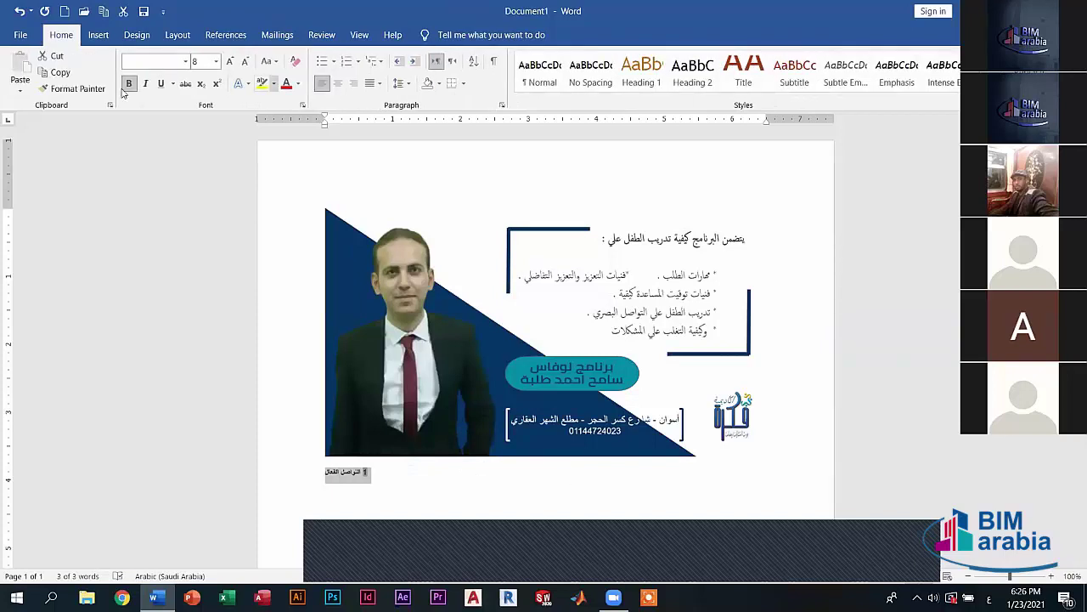
{"action": "key", "text": "ctrl+e"}
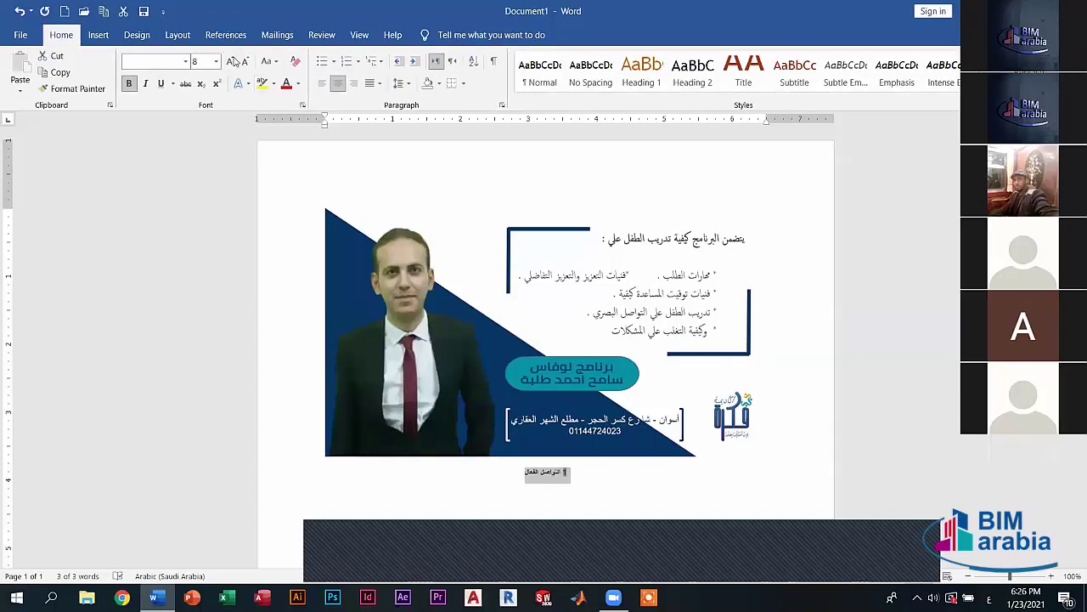
{"action": "left_click", "coordinate": [235, 61]}
{"action": "left_click", "coordinate": [287, 83]}
{"action": "left_click", "coordinate": [615, 459]}
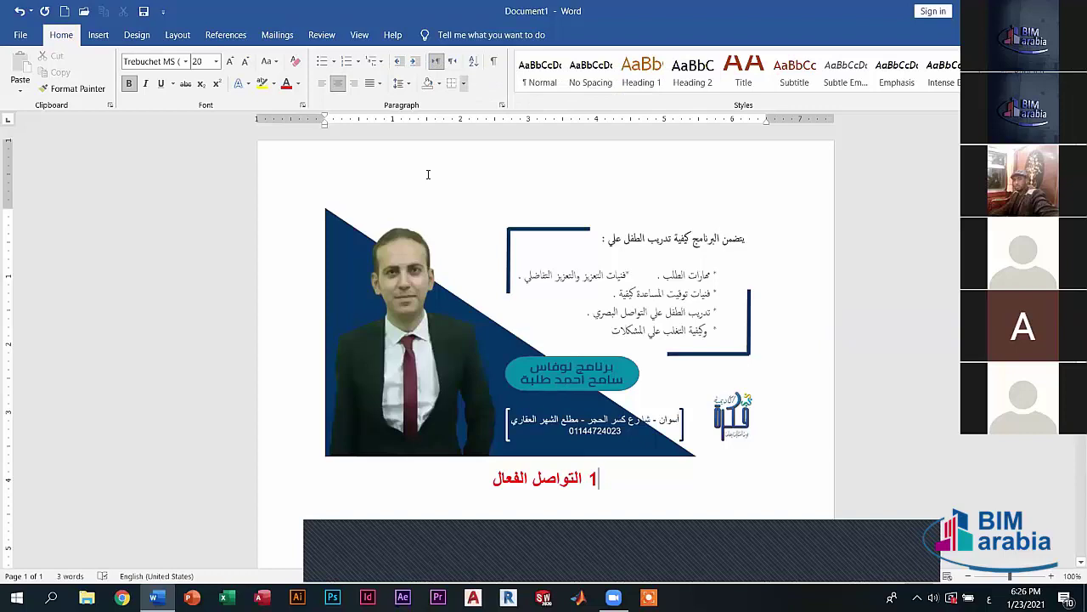
{"action": "left_click", "coordinate": [545, 377]}
{"action": "key", "text": "Delete"}
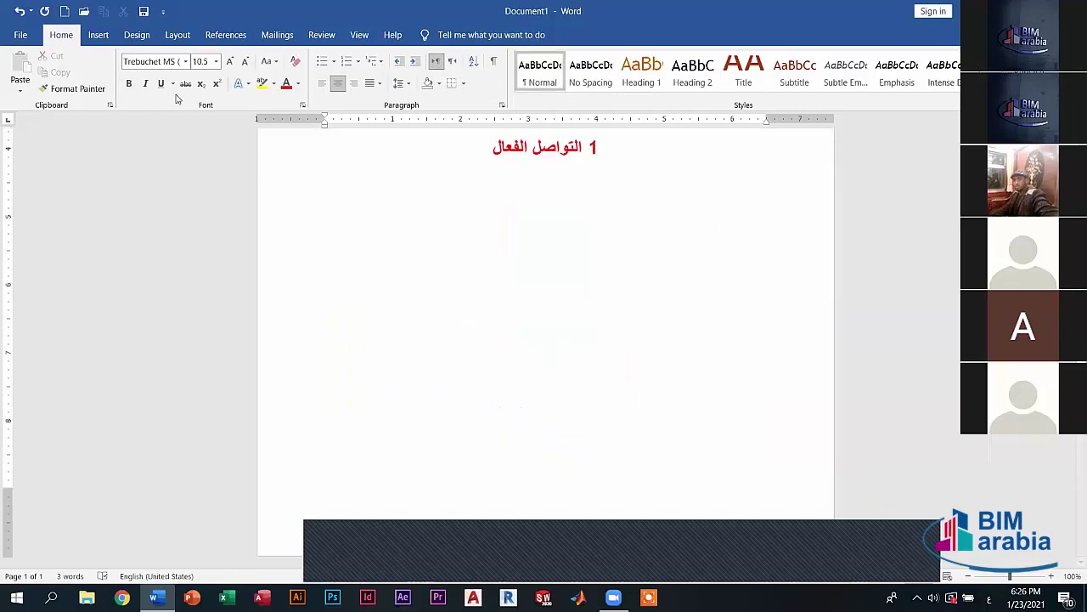
Browse the computer to insert a second picture, Screenshot (1).png.
{"action": "key", "text": "alt+n"}
{"action": "key", "text": "p"}
{"action": "key", "text": "d"}
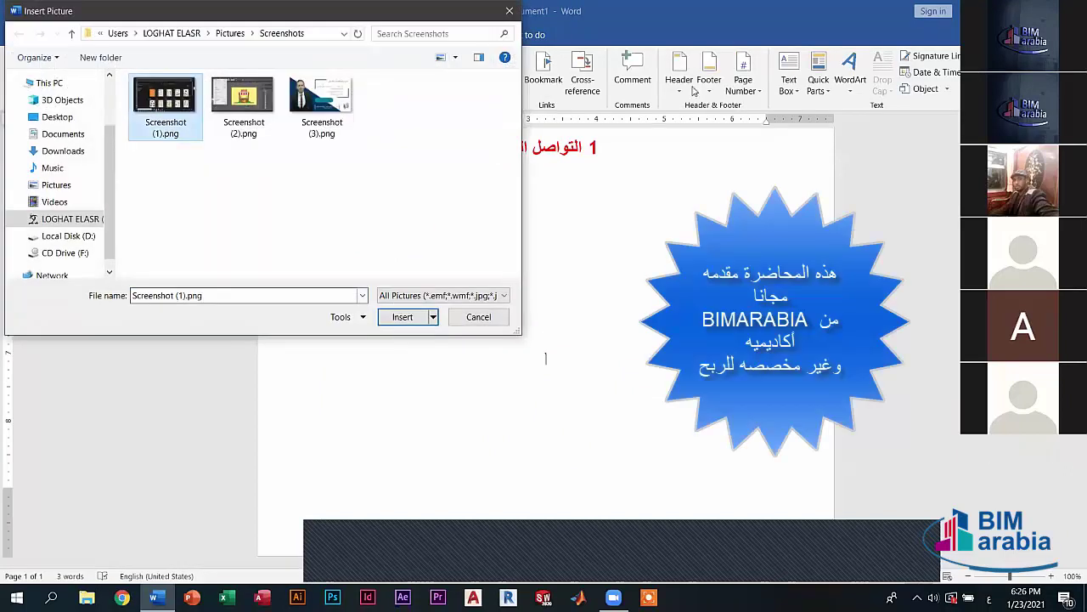
Insert the Photoshop screenshot Screenshot (1).png onto page 2.
{"action": "key", "text": "Return"}
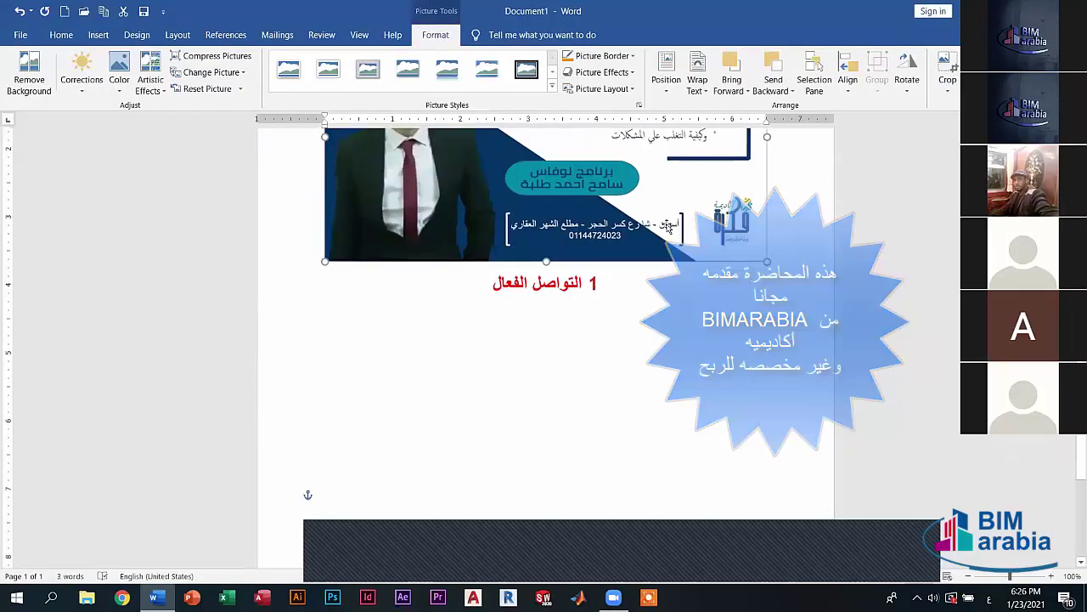
{"action": "scroll", "coordinate": [669, 226], "scroll_direction": "down", "scroll_amount": 1}
{"action": "scroll", "coordinate": [670, 229], "scroll_direction": "down", "scroll_amount": 2}
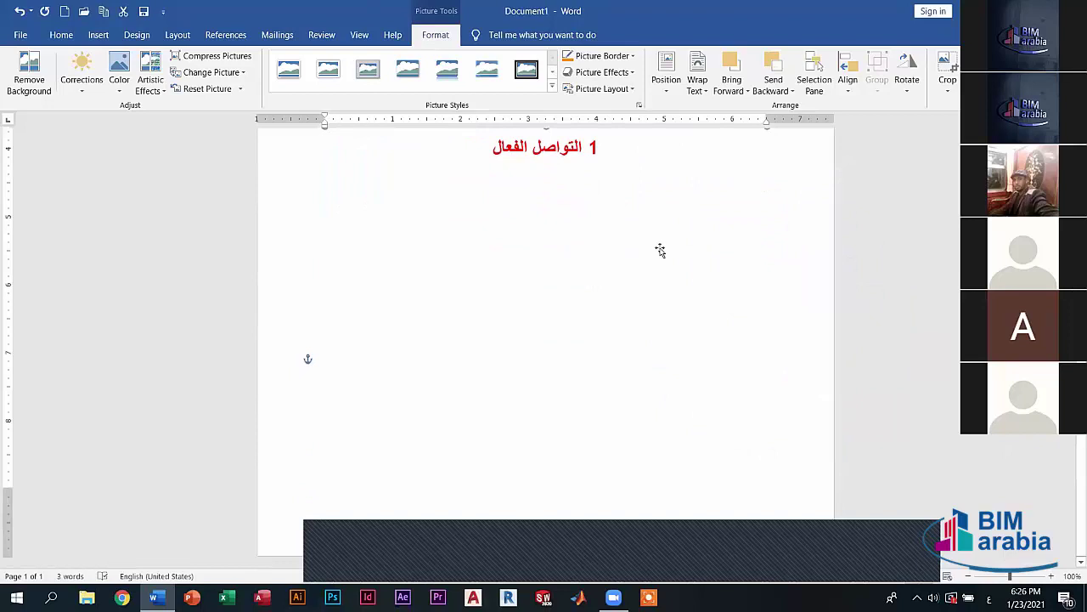
{"action": "scroll", "coordinate": [645, 255], "scroll_direction": "down", "scroll_amount": 3}
{"action": "scroll", "coordinate": [629, 260], "scroll_direction": "down", "scroll_amount": 2}
{"action": "scroll", "coordinate": [629, 260], "scroll_direction": "down", "scroll_amount": 1}
{"action": "scroll", "coordinate": [629, 260], "scroll_direction": "down", "scroll_amount": 1}
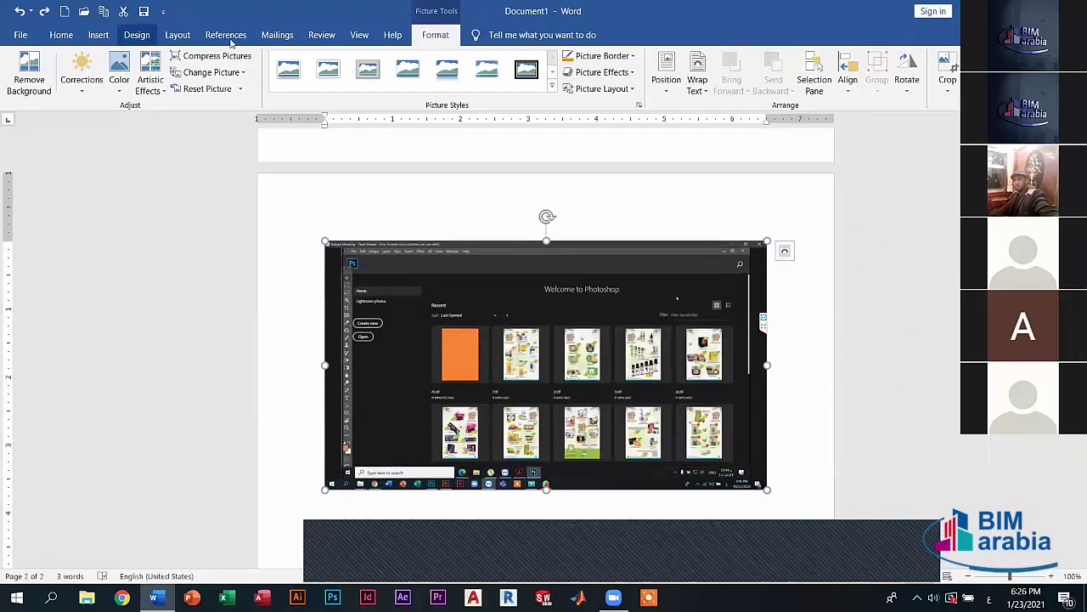
Add the caption 'التواصل الفعال 2' below the Photoshop screenshot.
{"action": "left_click", "coordinate": [227, 35]}
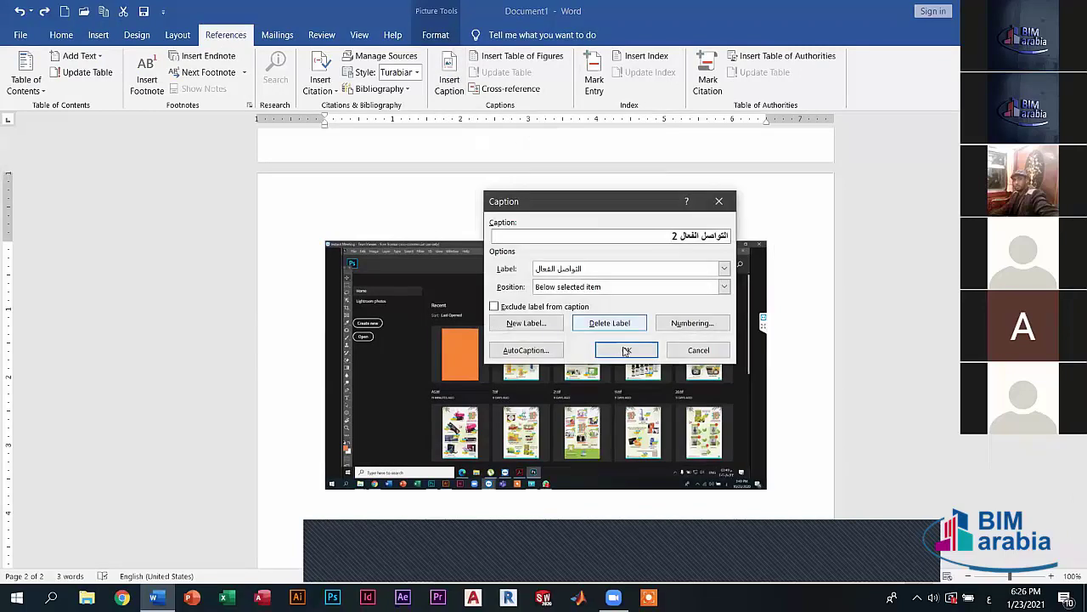
{"action": "left_click", "coordinate": [626, 350]}
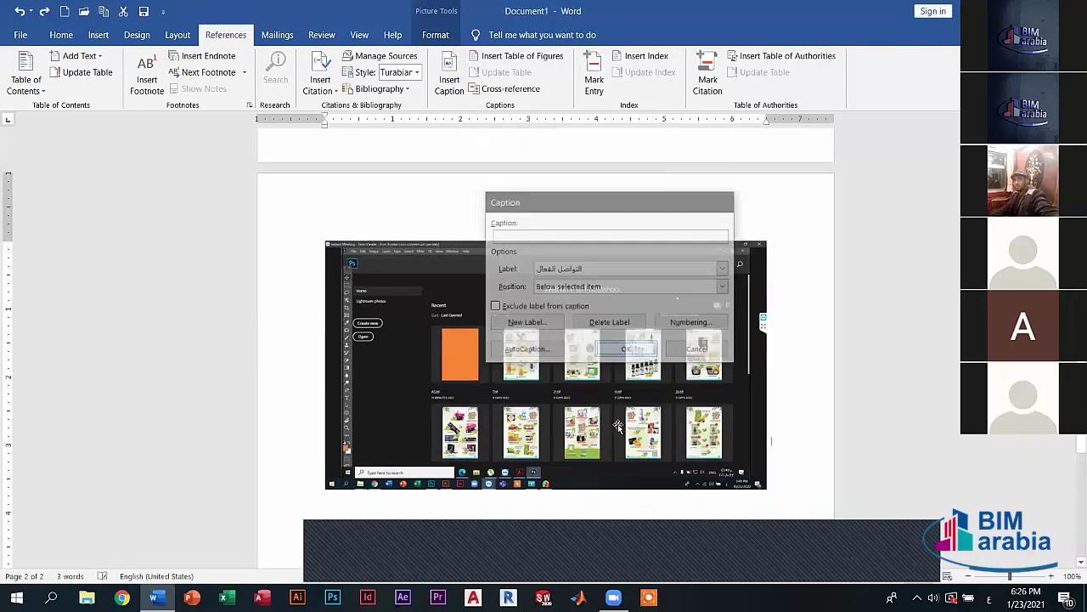
{"action": "double_click", "coordinate": [550, 504]}
{"action": "left_click", "coordinate": [678, 297]}
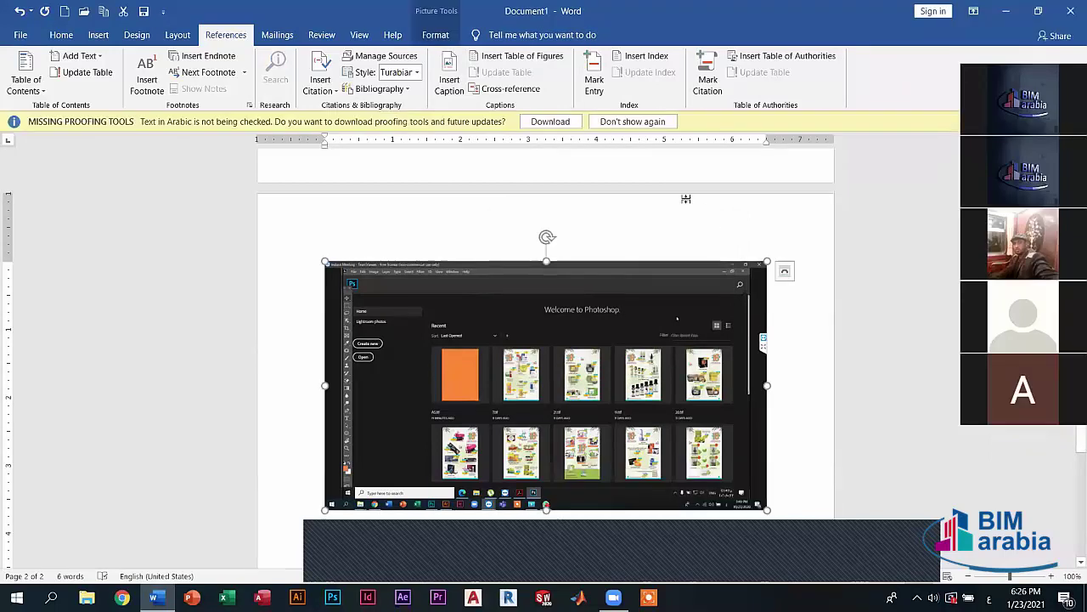
{"action": "scroll", "coordinate": [653, 236], "scroll_direction": "up", "scroll_amount": 5}
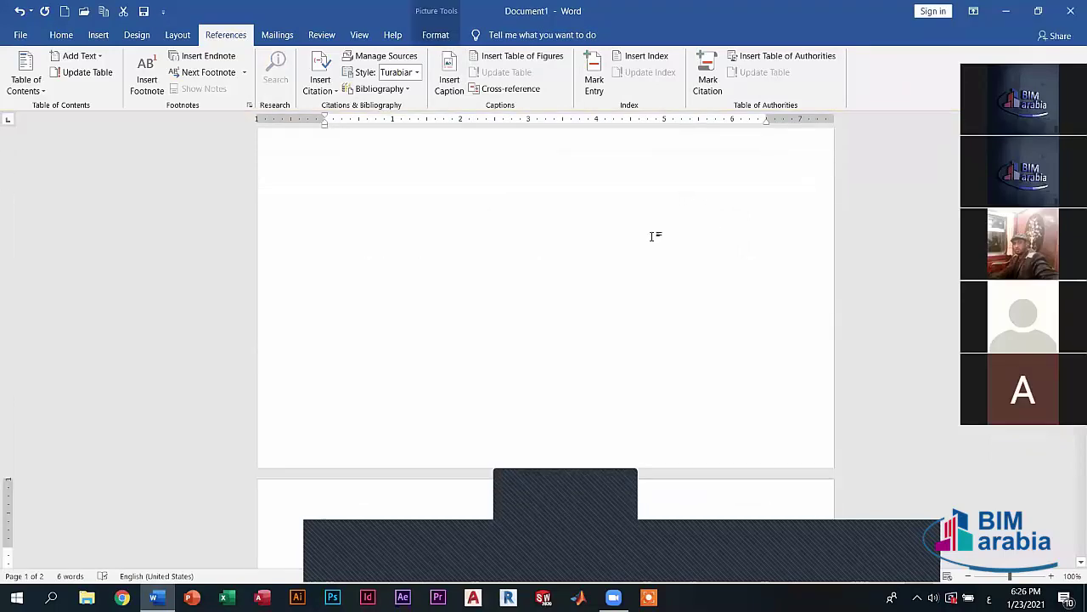
Pick up the first caption's formatting with Format Painter and try it on the second caption.
{"action": "scroll", "coordinate": [631, 304], "scroll_direction": "up", "scroll_amount": 5}
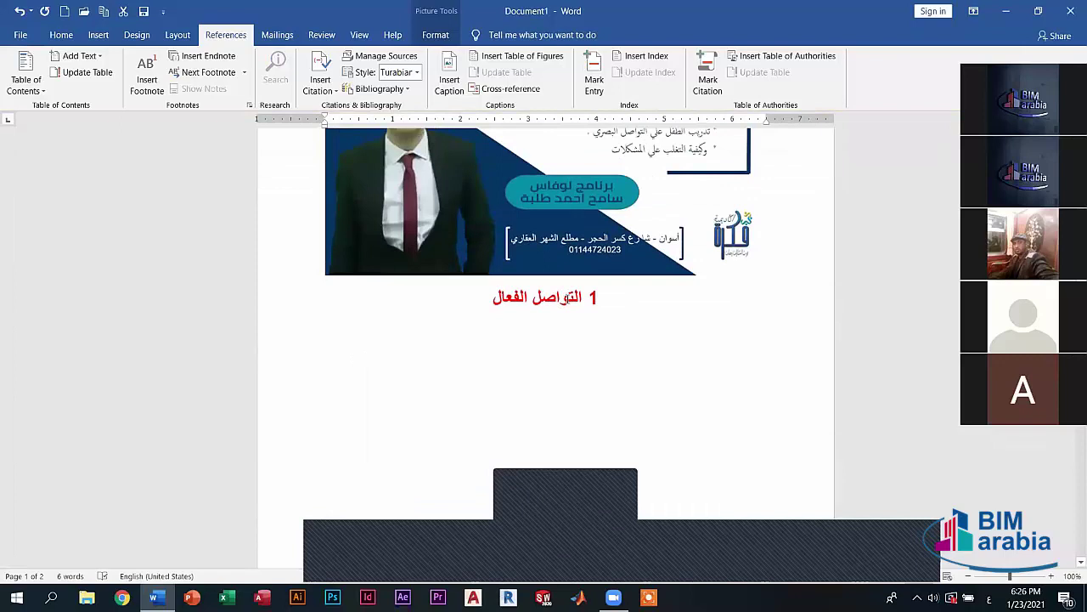
{"action": "triple_click", "coordinate": [565, 297]}
{"action": "scroll", "coordinate": [572, 298], "scroll_direction": "down", "scroll_amount": 3}
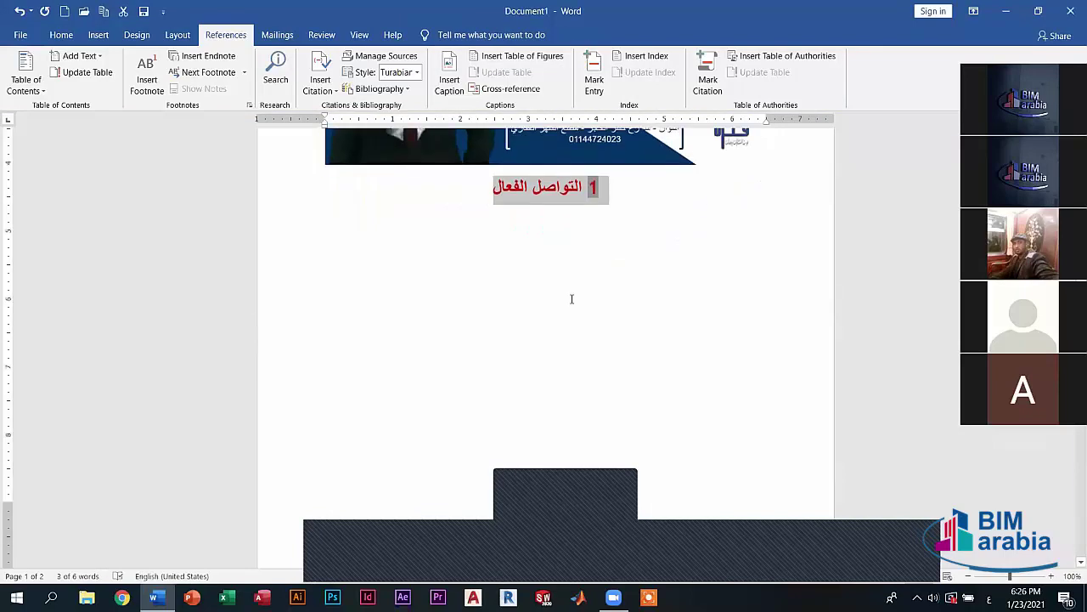
{"action": "scroll", "coordinate": [571, 298], "scroll_direction": "down", "scroll_amount": 3}
{"action": "scroll", "coordinate": [578, 296], "scroll_direction": "down", "scroll_amount": 2}
{"action": "scroll", "coordinate": [580, 327], "scroll_direction": "down", "scroll_amount": 2}
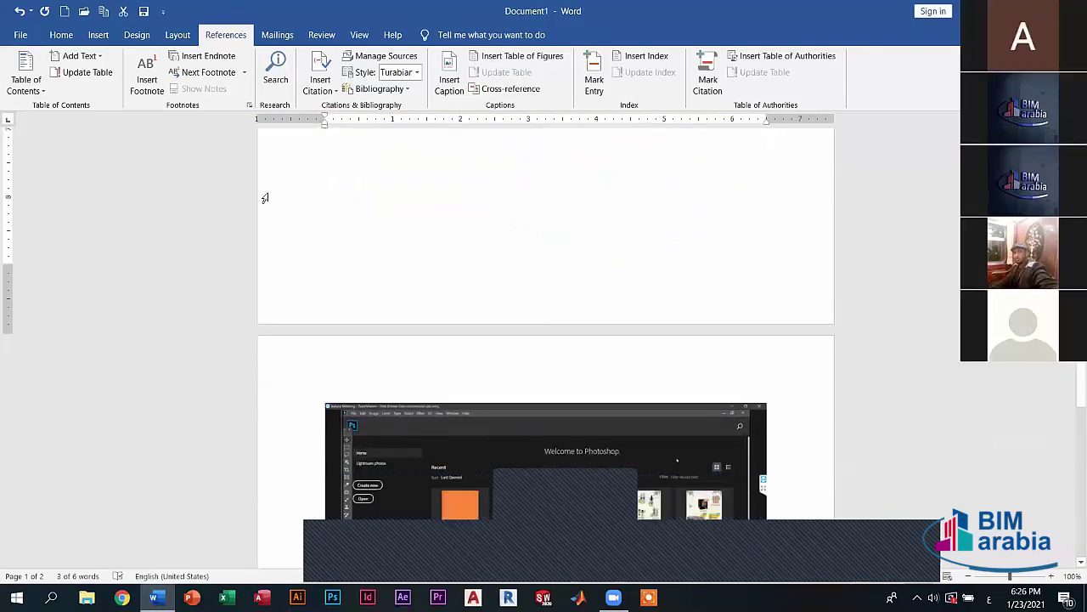
{"action": "scroll", "coordinate": [265, 198], "scroll_direction": "down", "scroll_amount": 2}
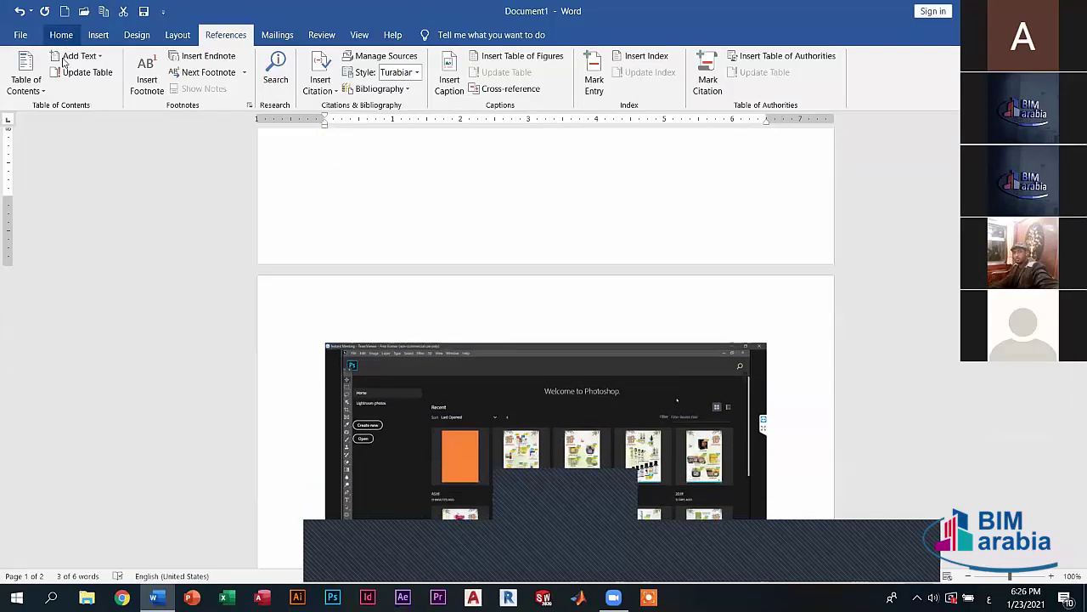
{"action": "left_click", "coordinate": [61, 34]}
{"action": "left_click", "coordinate": [68, 89]}
{"action": "scroll", "coordinate": [490, 311], "scroll_direction": "down", "scroll_amount": 3}
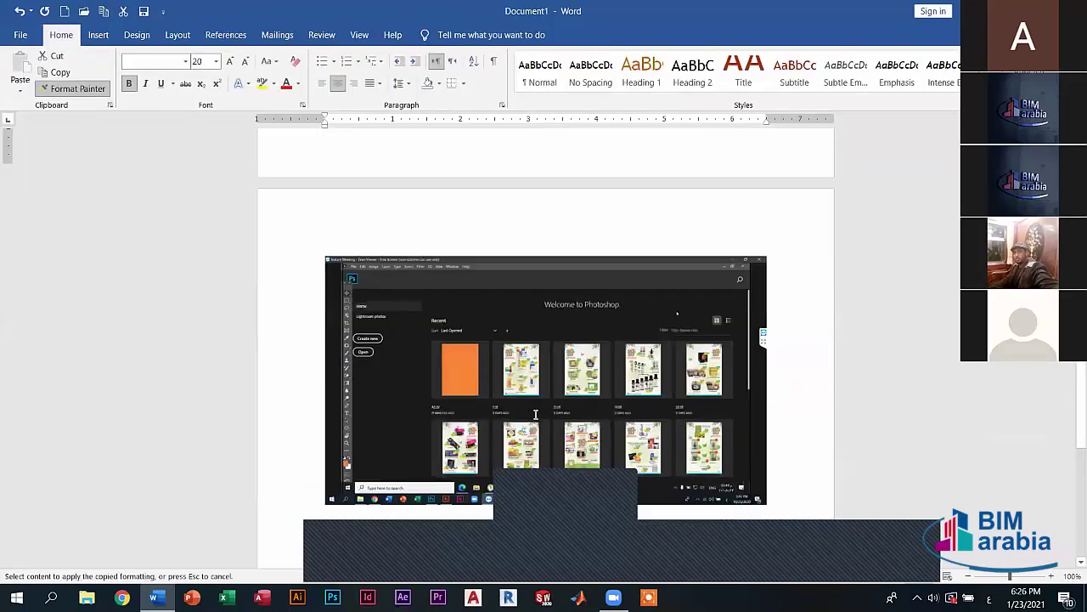
{"action": "scroll", "coordinate": [536, 414], "scroll_direction": "down", "scroll_amount": 3}
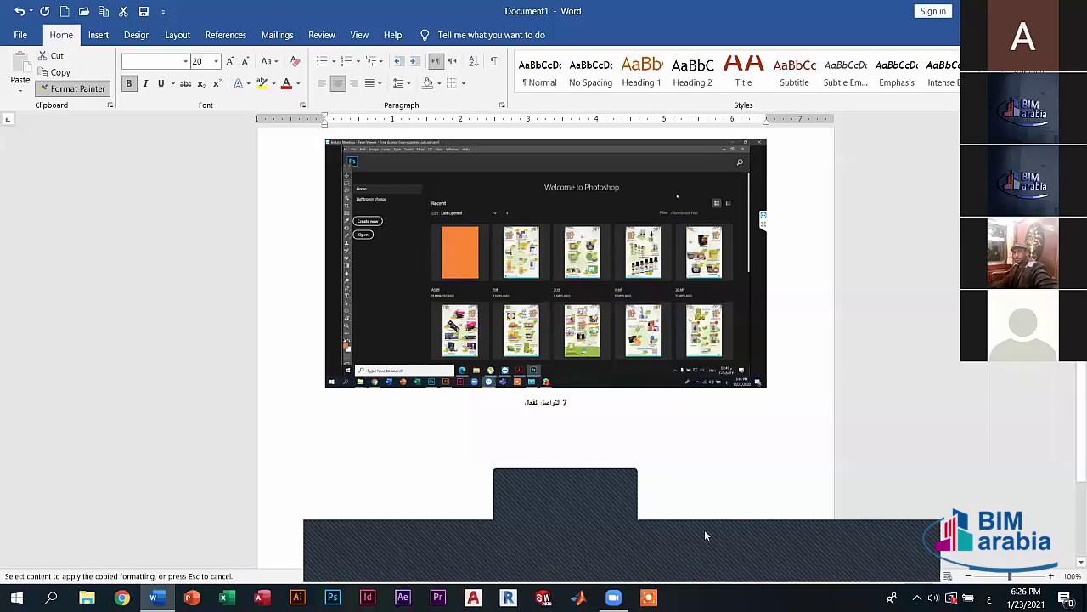
{"action": "left_click", "coordinate": [540, 402]}
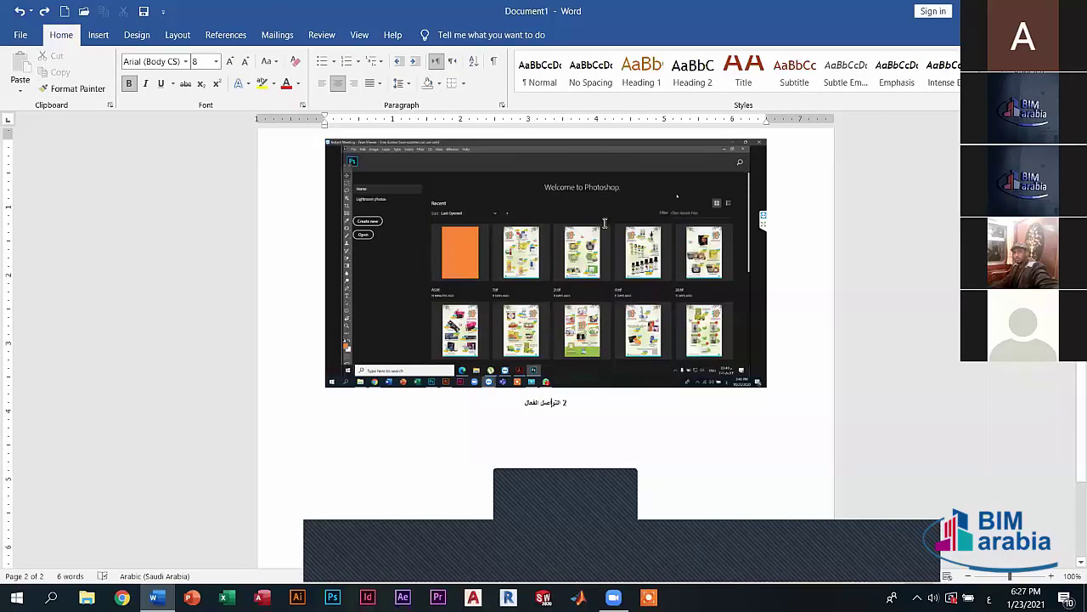
Reselect the whole first caption and paint its red bold style onto the second caption.
{"action": "scroll", "coordinate": [564, 167], "scroll_direction": "up", "scroll_amount": 6}
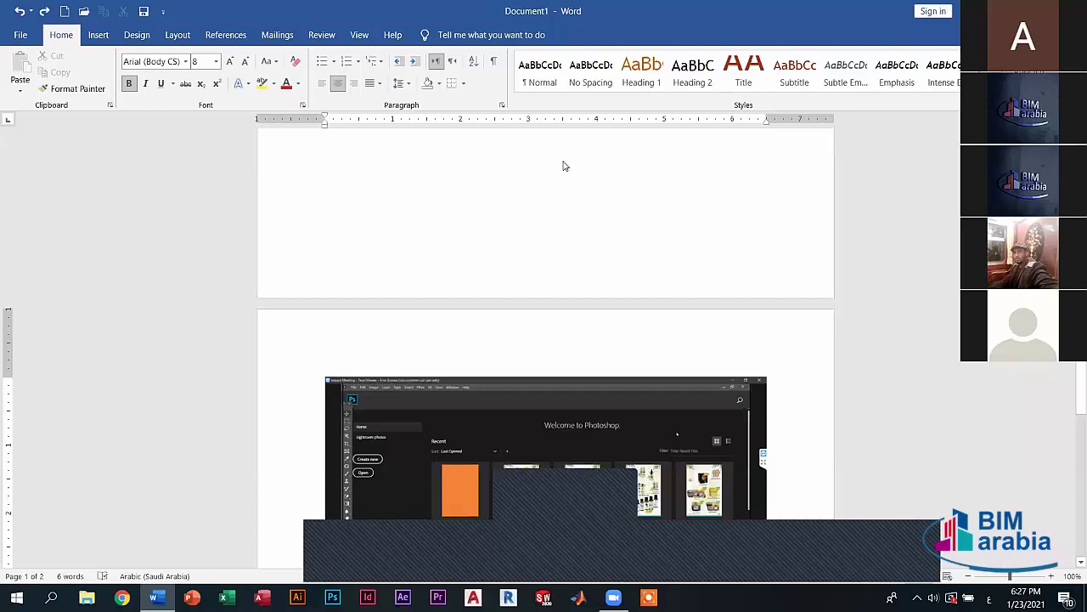
{"action": "scroll", "coordinate": [564, 166], "scroll_direction": "up", "scroll_amount": 10}
{"action": "left_click", "coordinate": [559, 161]}
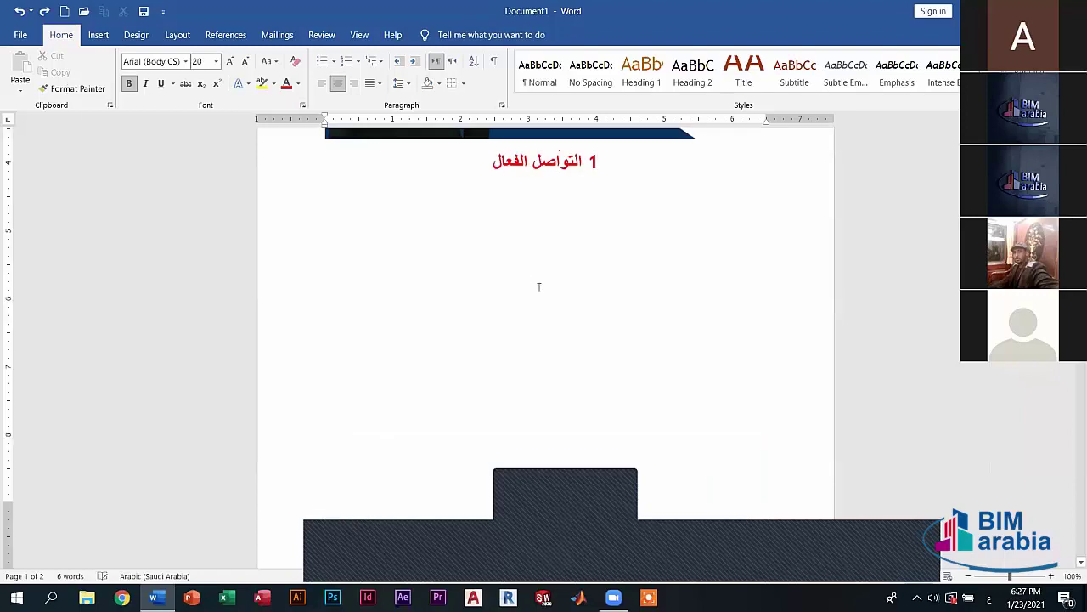
{"action": "triple_click", "coordinate": [534, 169]}
{"action": "left_click", "coordinate": [72, 88]}
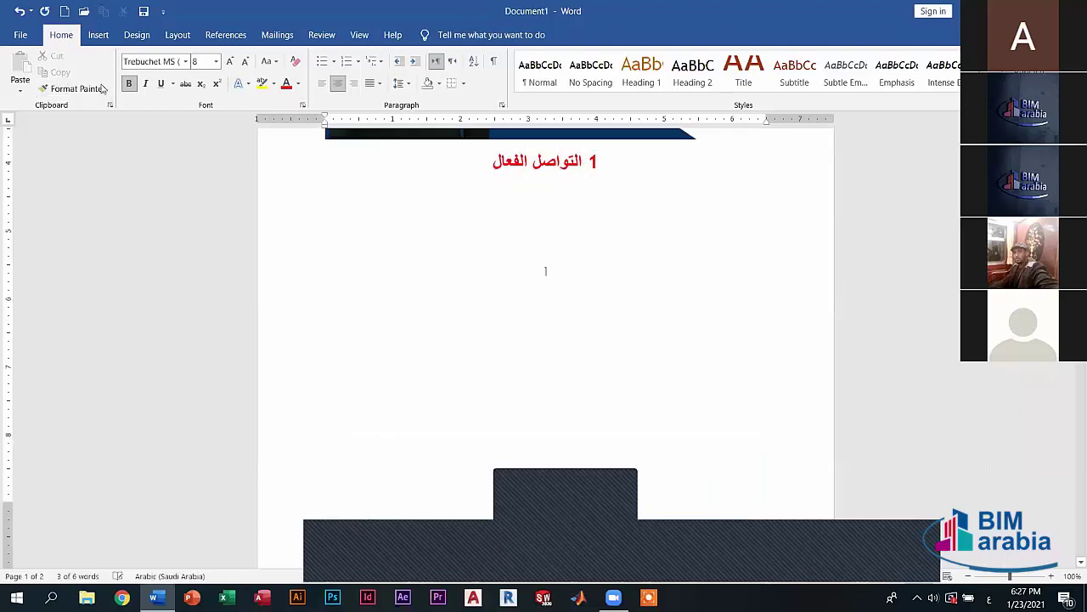
{"action": "scroll", "coordinate": [462, 345], "scroll_direction": "down", "scroll_amount": 5}
{"action": "scroll", "coordinate": [484, 365], "scroll_direction": "down", "scroll_amount": 2}
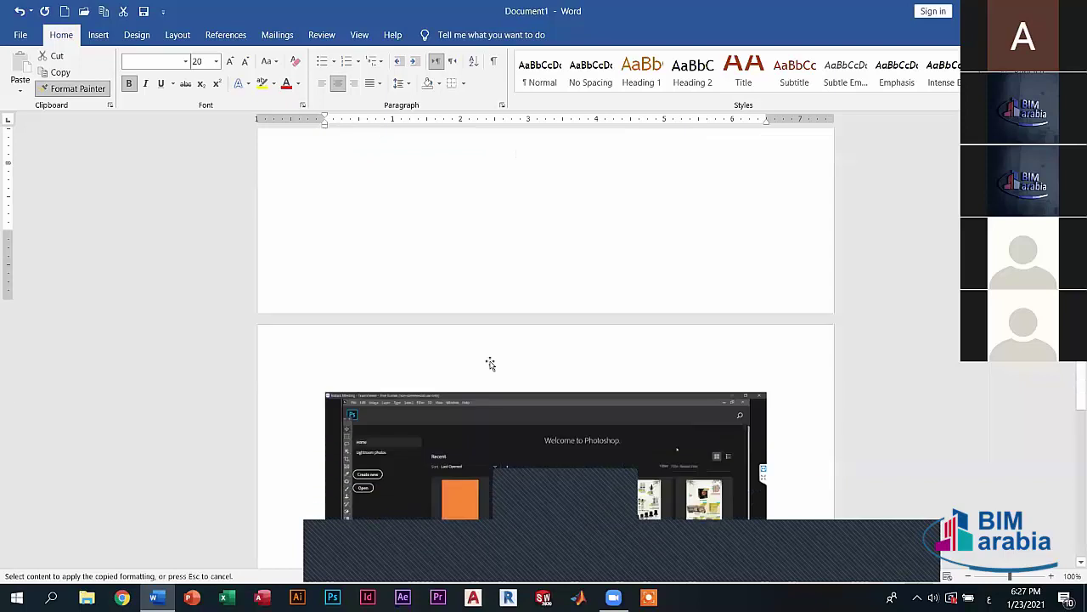
{"action": "scroll", "coordinate": [490, 364], "scroll_direction": "down", "scroll_amount": 2}
{"action": "scroll", "coordinate": [569, 297], "scroll_direction": "down", "scroll_amount": 1}
{"action": "scroll", "coordinate": [567, 305], "scroll_direction": "down", "scroll_amount": 1}
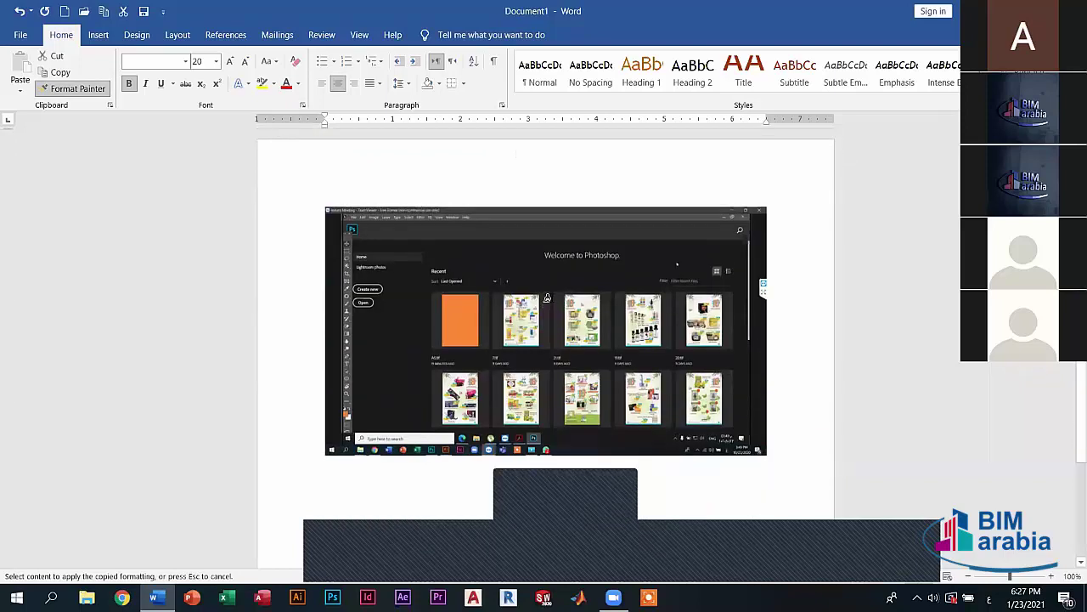
{"action": "scroll", "coordinate": [548, 299], "scroll_direction": "down", "scroll_amount": 3}
{"action": "left_click", "coordinate": [544, 301]}
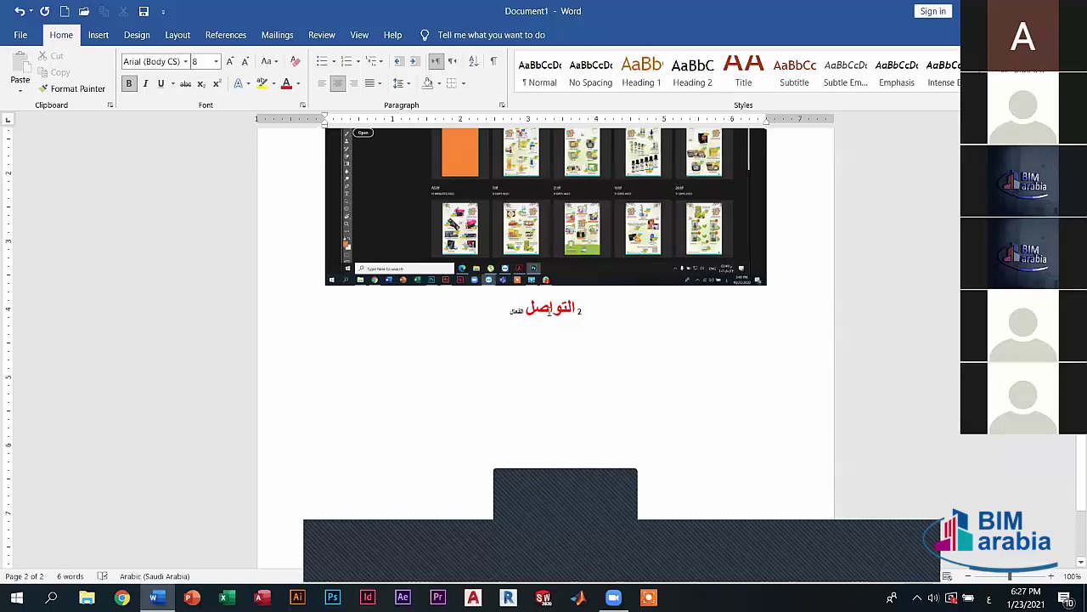
Make the caption word الفعال red and bold using the red word's format.
{"action": "double_click", "coordinate": [550, 311]}
{"action": "key", "text": "alt+h"}
{"action": "key", "text": "f"}
{"action": "key", "text": "p"}
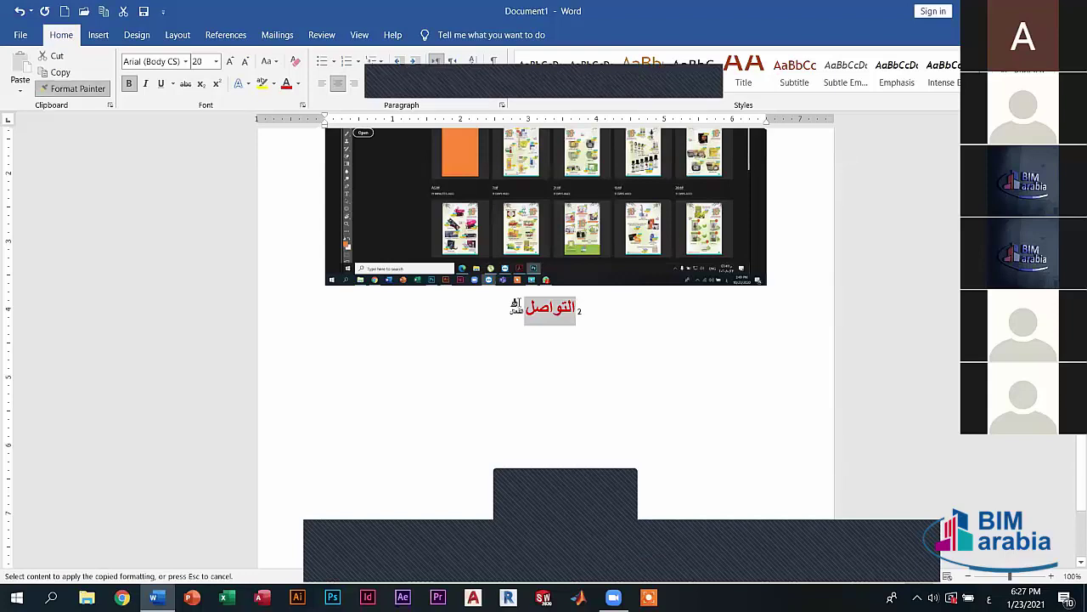
{"action": "left_click", "coordinate": [515, 307]}
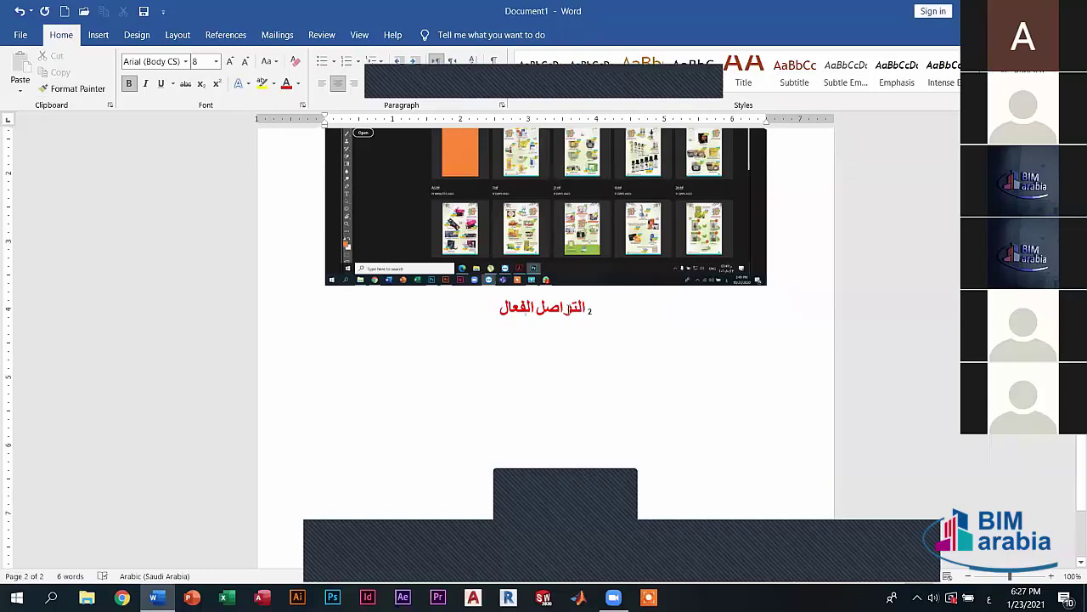
Paint the red caption word's formatting onto the caption number 2.
{"action": "double_click", "coordinate": [567, 309]}
{"action": "left_click", "coordinate": [94, 90]}
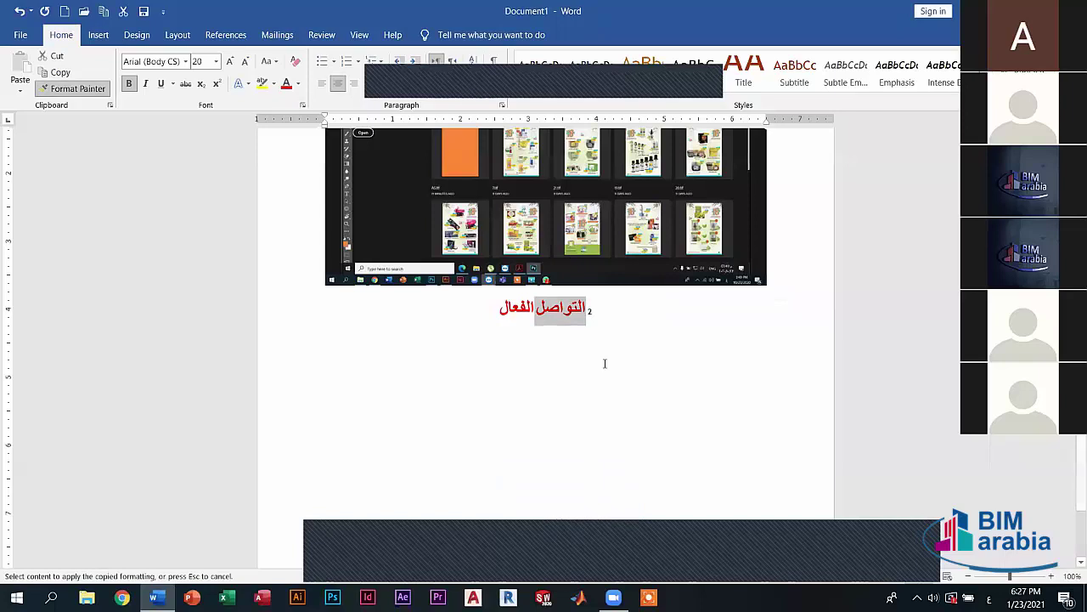
{"action": "left_click", "coordinate": [591, 309]}
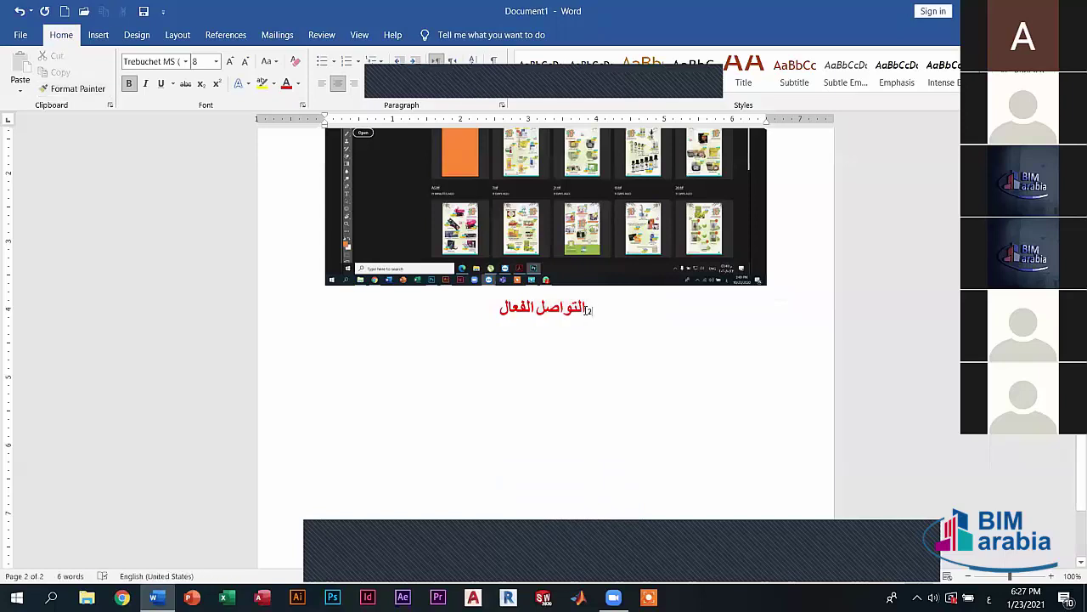
{"action": "double_click", "coordinate": [560, 307]}
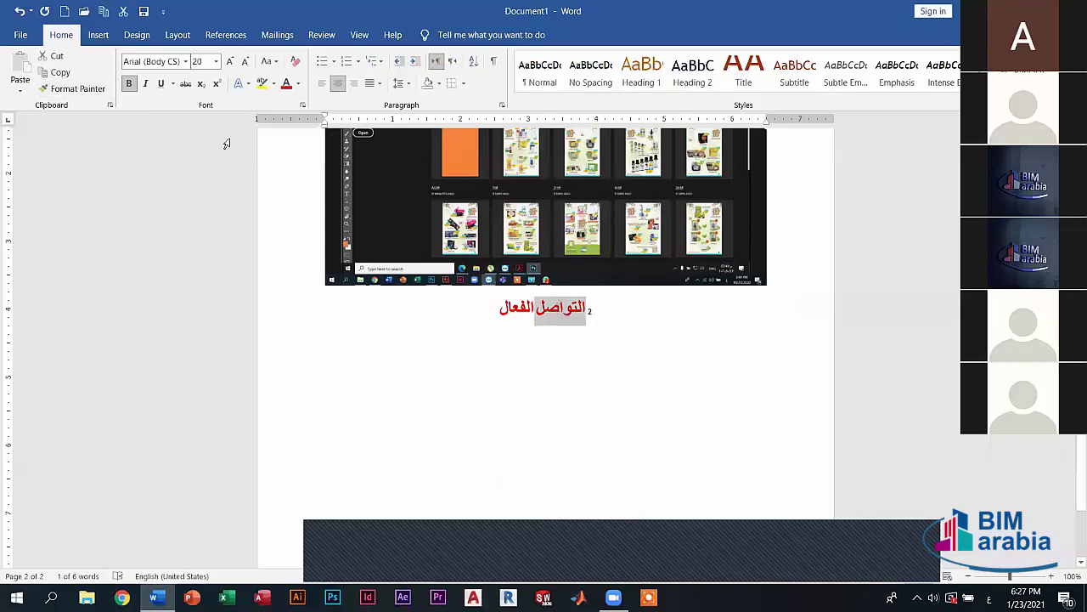
{"action": "left_click", "coordinate": [75, 88]}
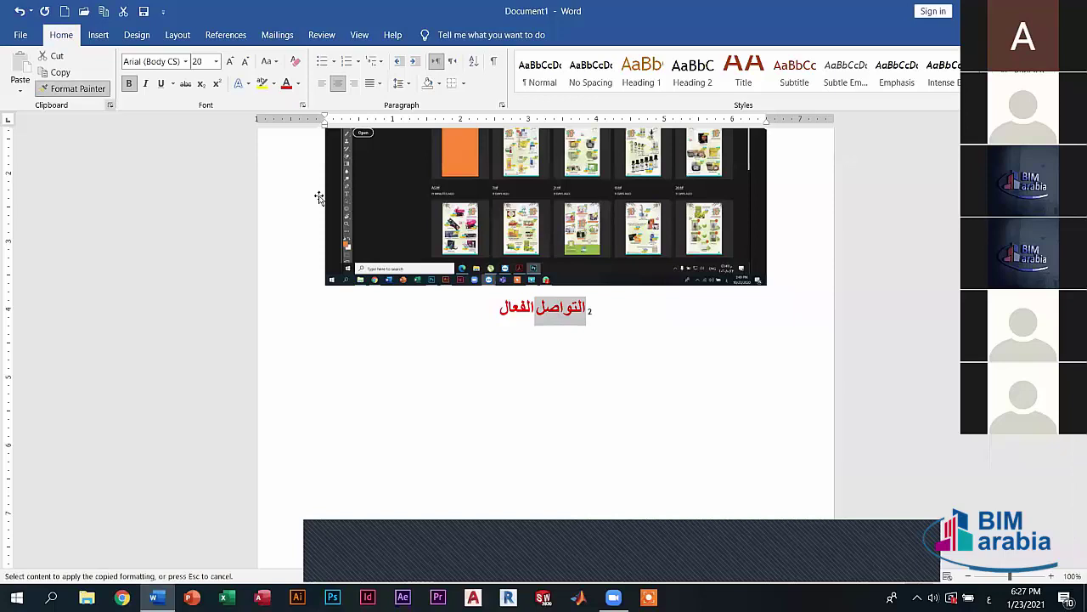
{"action": "left_click", "coordinate": [591, 308]}
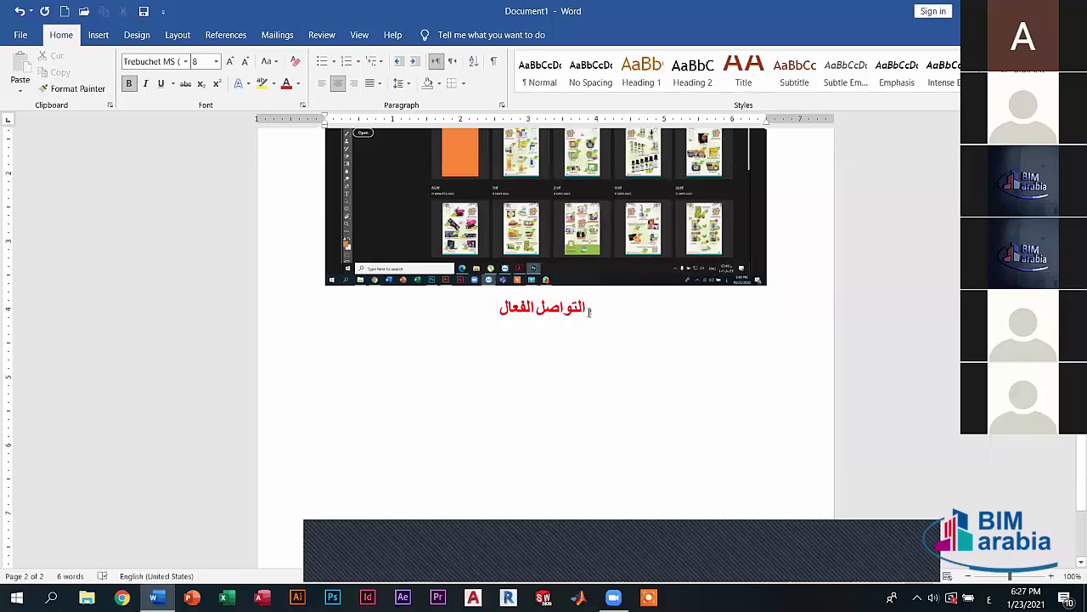
Enlarge the number 2 with four Grow Font steps and reapply the caption formatting.
{"action": "left_click", "coordinate": [230, 62]}
{"action": "left_click", "coordinate": [229, 62]}
{"action": "left_click", "coordinate": [229, 62]}
{"action": "left_click", "coordinate": [229, 62]}
{"action": "left_click", "coordinate": [229, 62]}
{"action": "left_click", "coordinate": [230, 62]}
{"action": "left_click", "coordinate": [229, 62]}
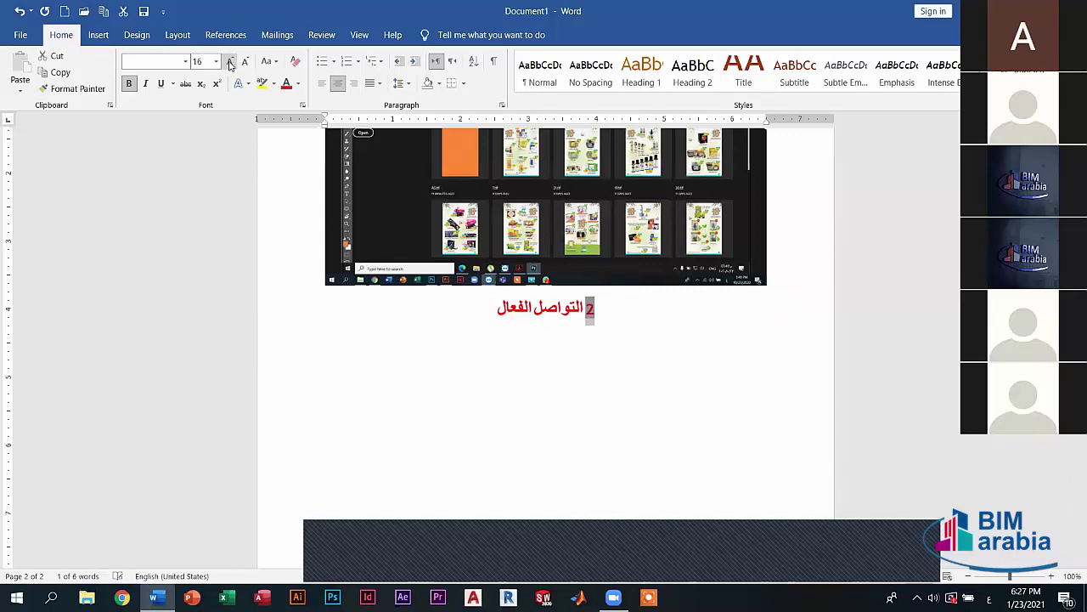
{"action": "left_click", "coordinate": [74, 89]}
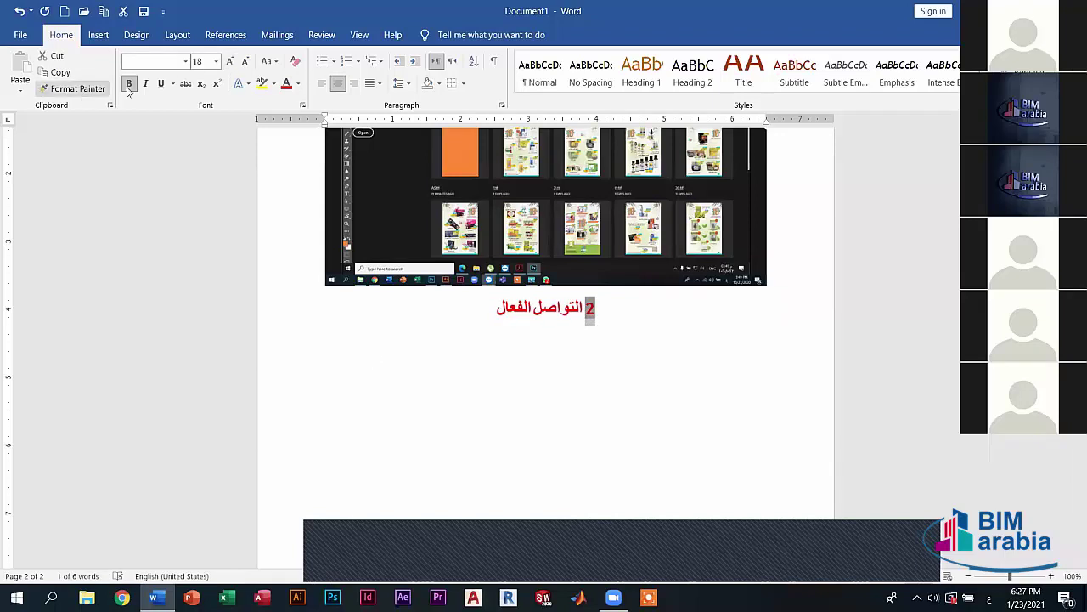
{"action": "left_click", "coordinate": [482, 405]}
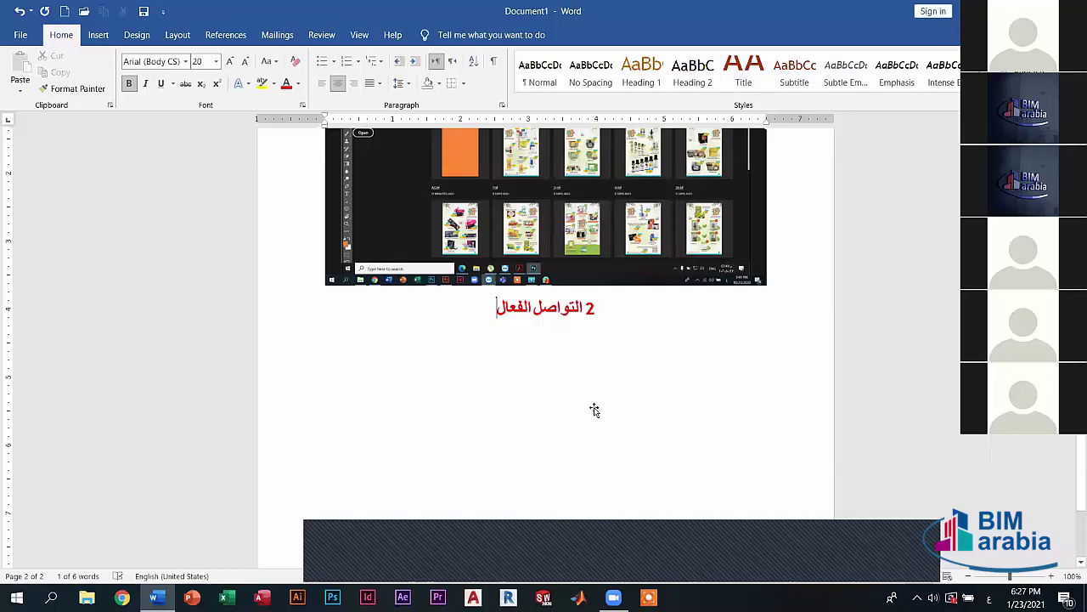
{"action": "scroll", "coordinate": [650, 399], "scroll_direction": "up", "scroll_amount": 10}
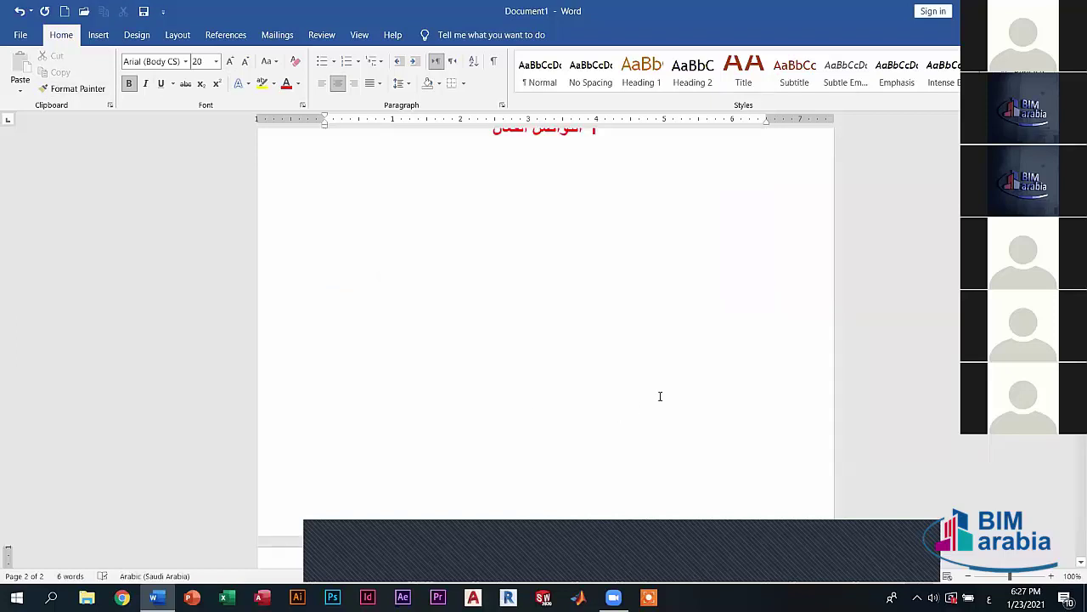
{"action": "scroll", "coordinate": [650, 400], "scroll_direction": "up", "scroll_amount": 5}
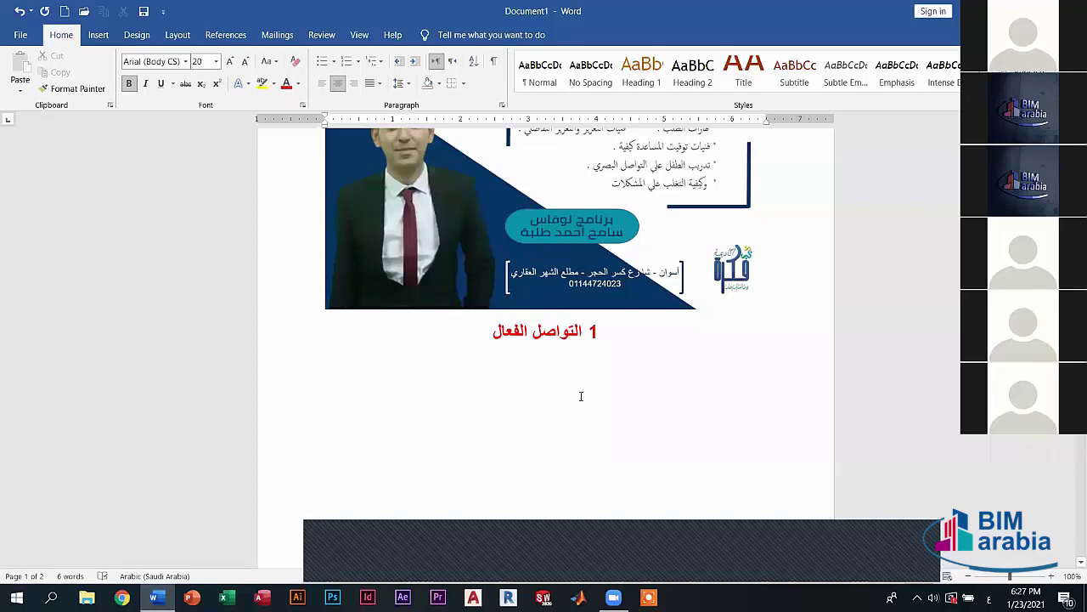
{"action": "scroll", "coordinate": [653, 357], "scroll_direction": "up", "scroll_amount": 1}
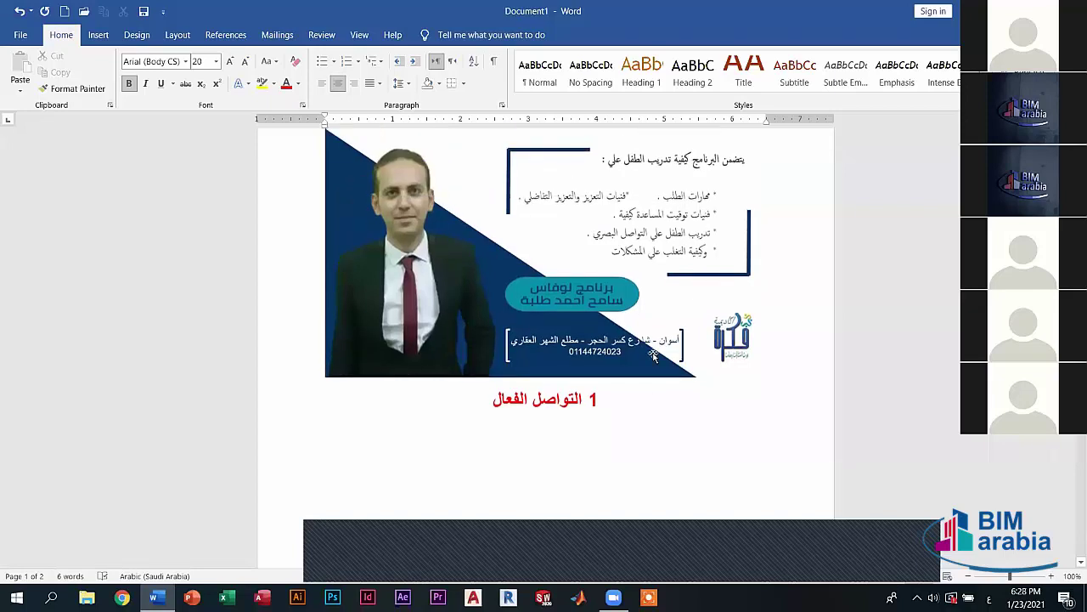
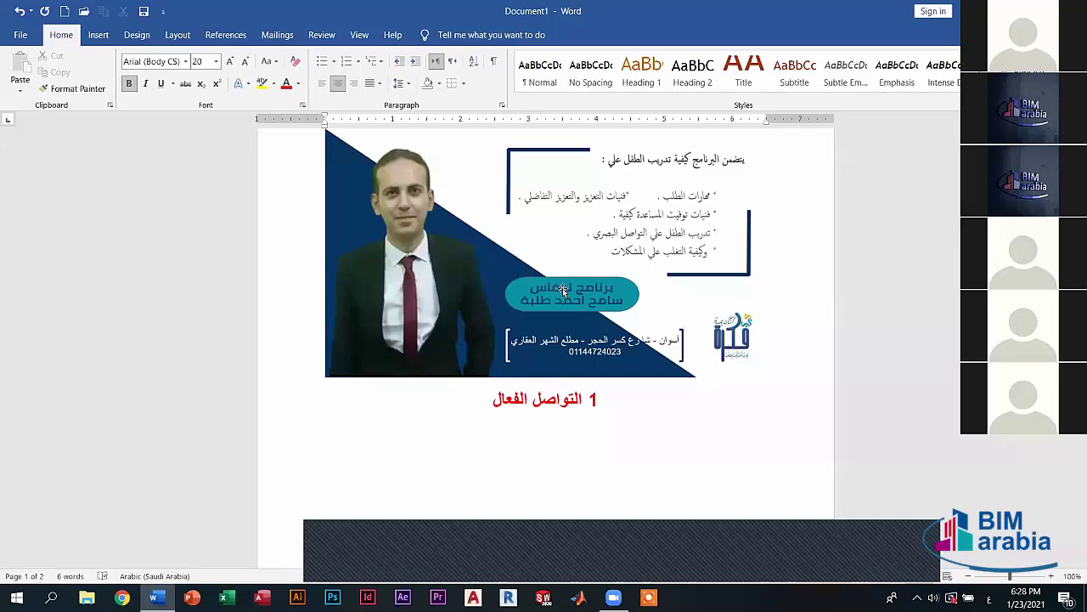
Type the phone number on the blank line below the red heading, centred at 36 pt.
{"action": "key", "text": "XF86AudioLowerVolume"}
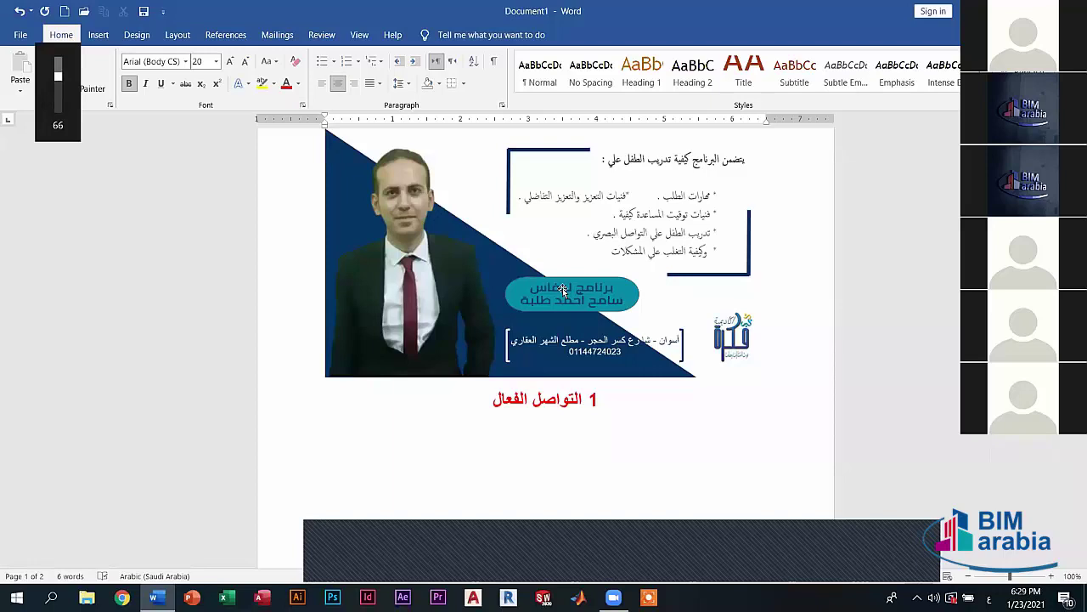
{"action": "key", "text": "XF86AudioRaiseVolume"}
{"action": "key", "text": "XF86AudioRaiseVolume"}
{"action": "left_click", "coordinate": [728, 360]}
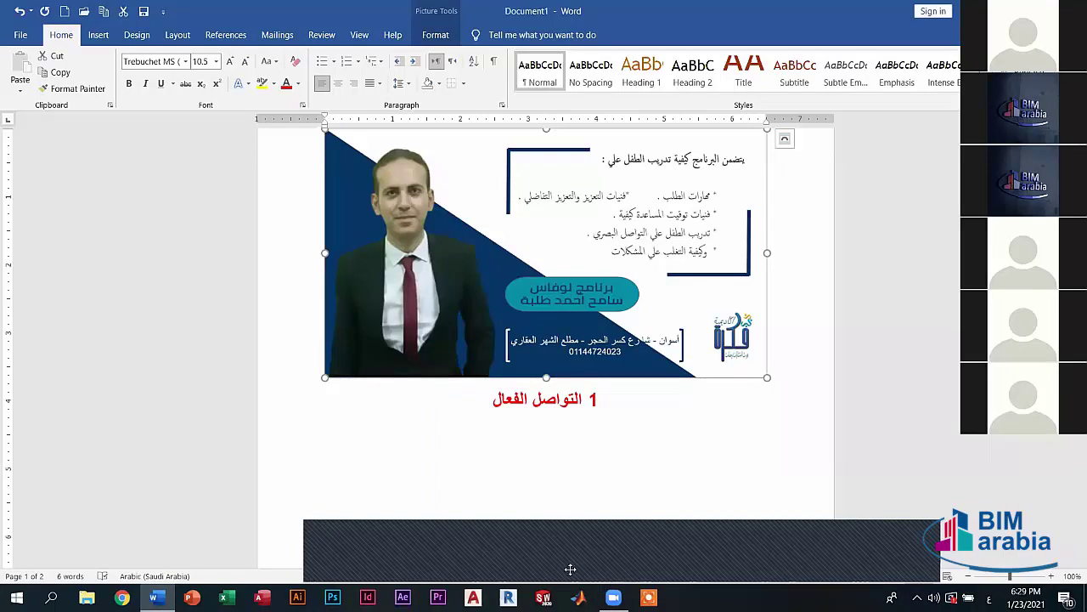
{"action": "left_click", "coordinate": [637, 437]}
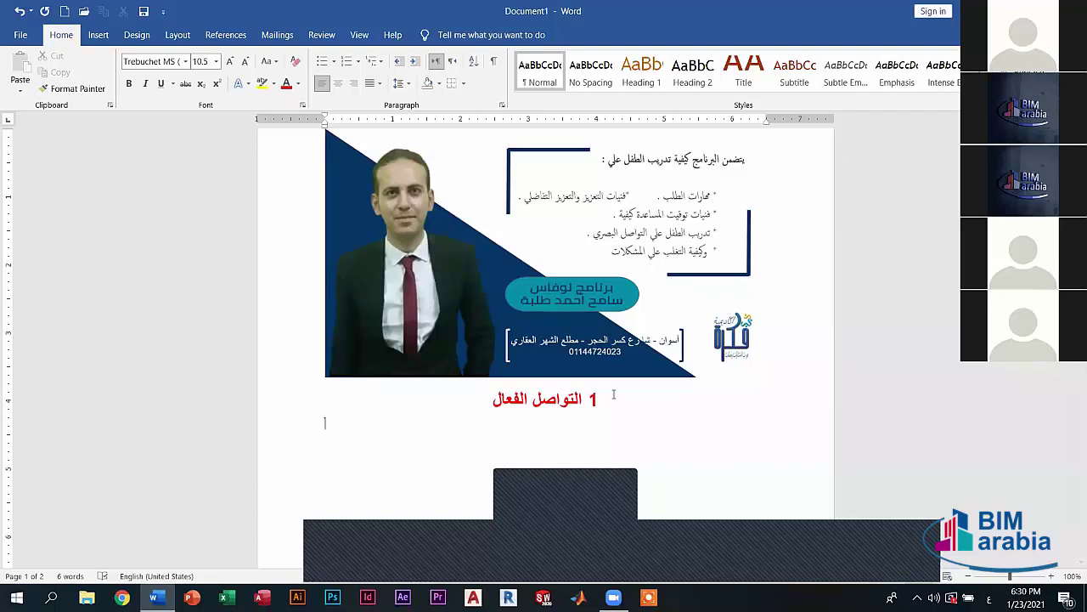
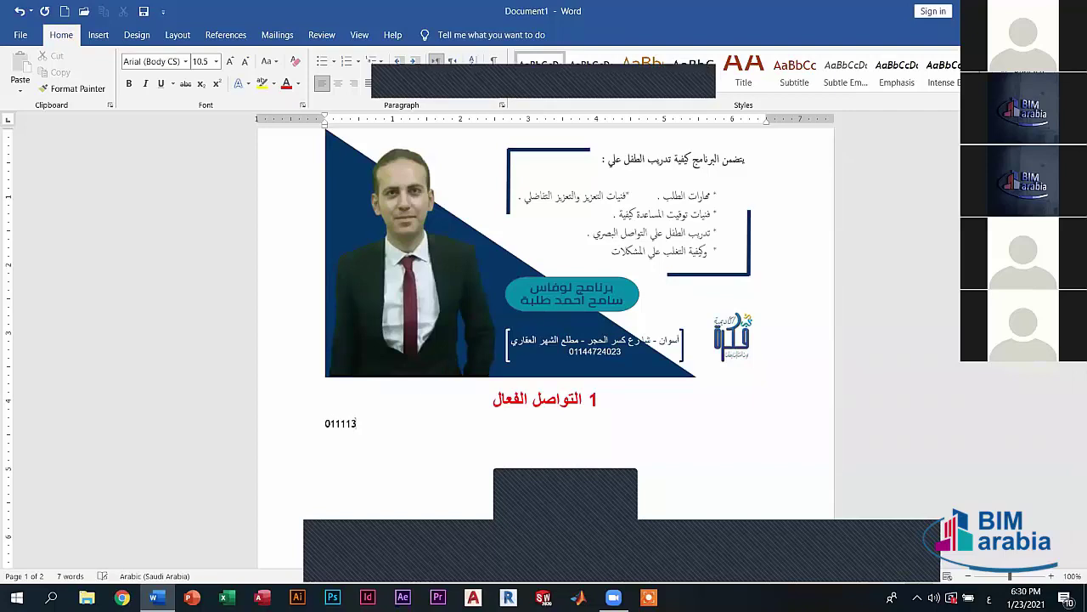
{"action": "triple_click", "coordinate": [367, 420]}
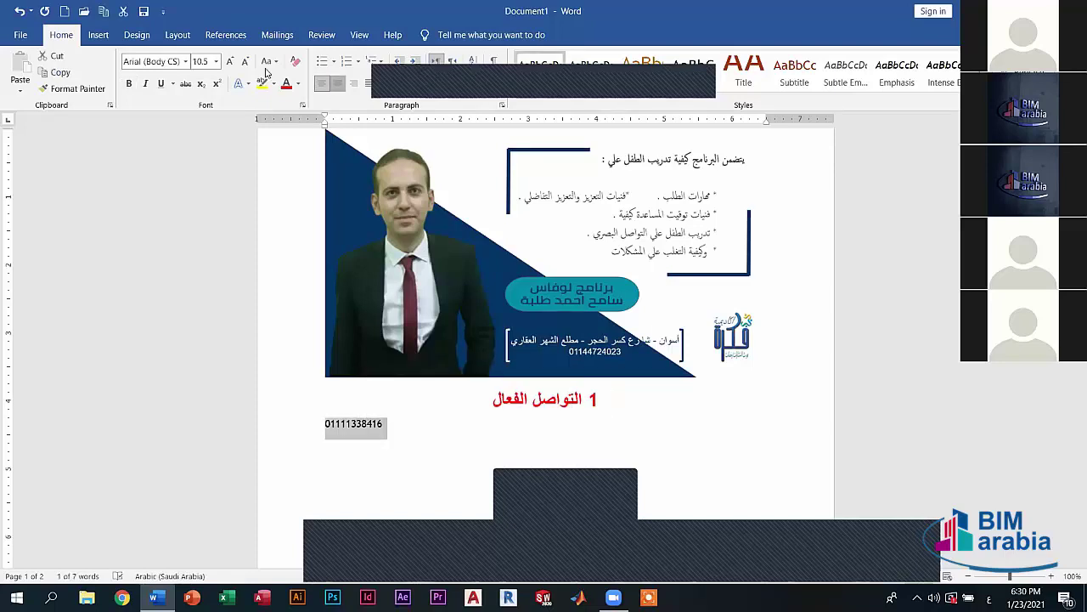
{"action": "left_click", "coordinate": [337, 82]}
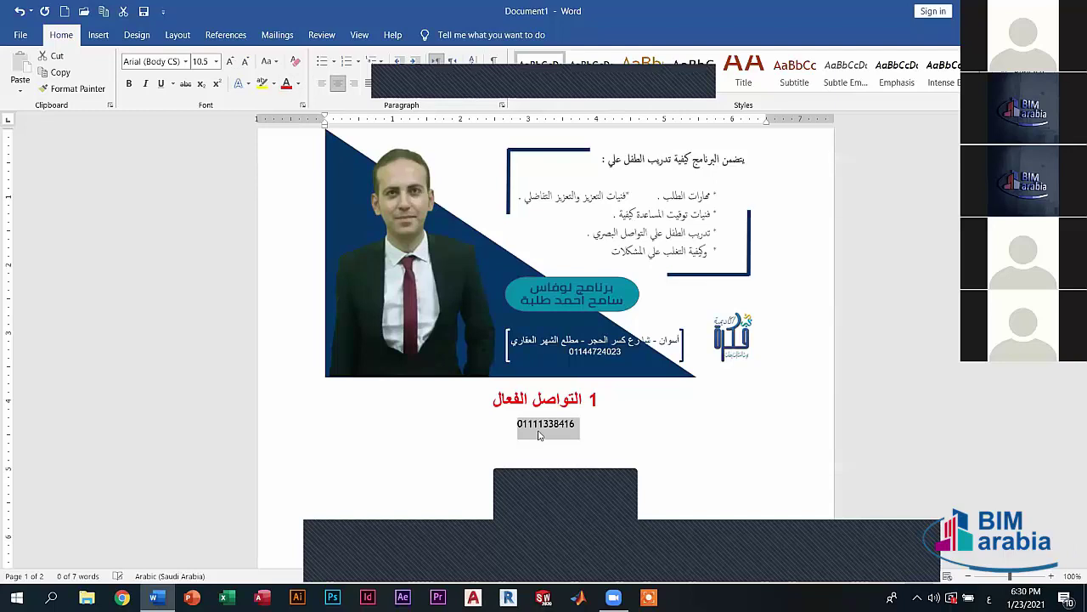
{"action": "key", "text": "ctrl+shift+period"}
{"action": "key", "text": "ctrl+shift+period"}
{"action": "key", "text": "ctrl+shift+period"}
{"action": "key", "text": "ctrl+shift+period"}
{"action": "key", "text": "ctrl+shift+period"}
{"action": "key", "text": "ctrl+shift+period"}
Insert the +020 international prefix in front of the phone number.
{"action": "left_click", "coordinate": [445, 442]}
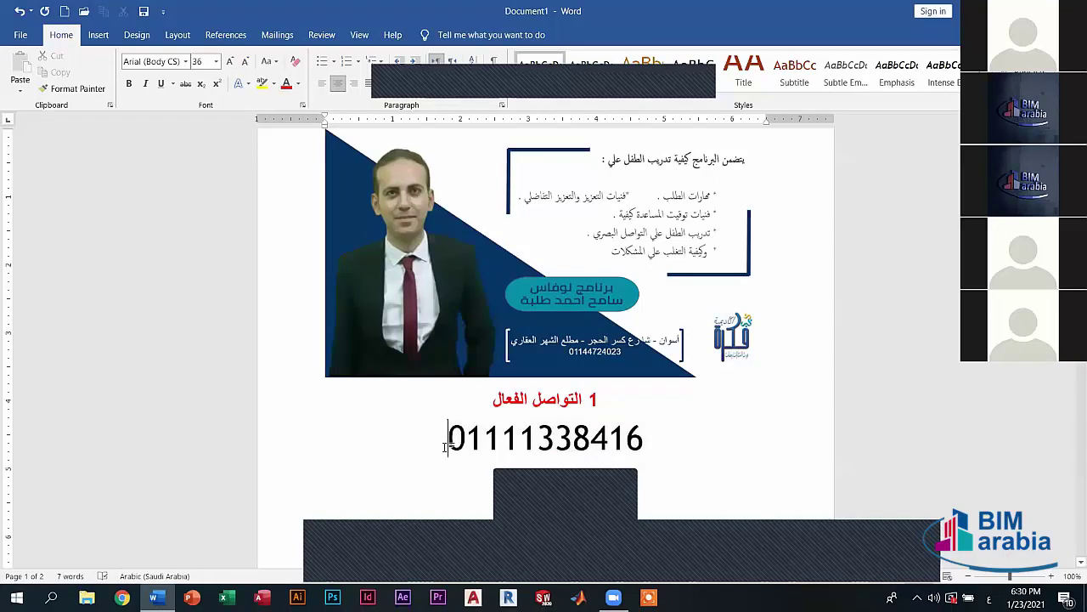
{"action": "type", "text": "+020"}
{"action": "key", "text": "Delete"}
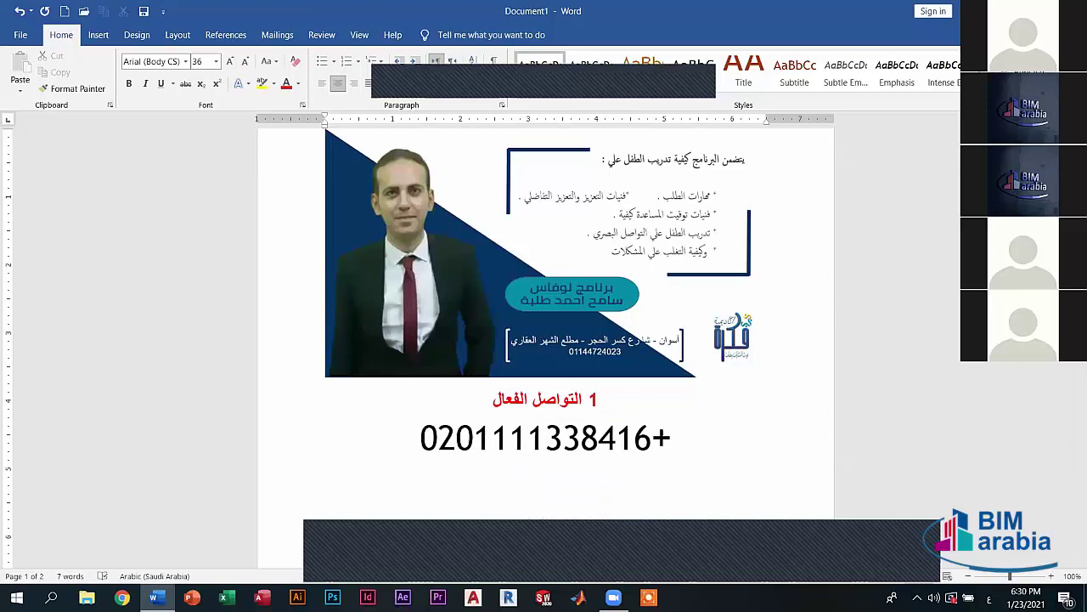
{"action": "key", "text": "Delete"}
{"action": "key", "text": "Delete"}
{"action": "key", "text": "BackSpace"}
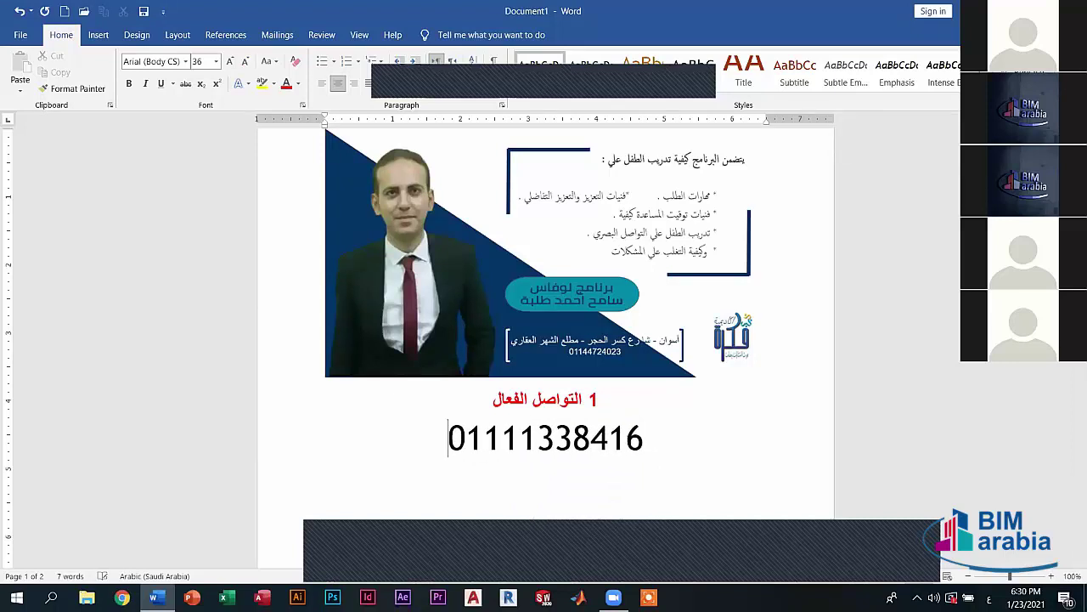
{"action": "type", "text": "+"}
{"action": "type", "text": "0"}
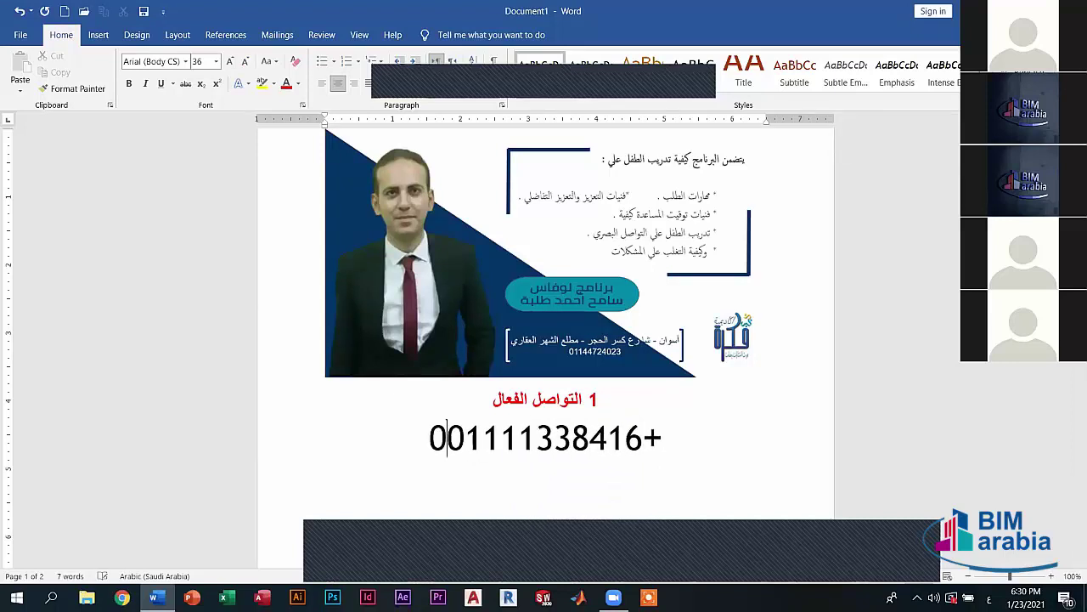
{"action": "type", "text": "20"}
Replace the digits with the full 0020 international-format phone number, then deselect it.
{"action": "left_click", "coordinate": [570, 437]}
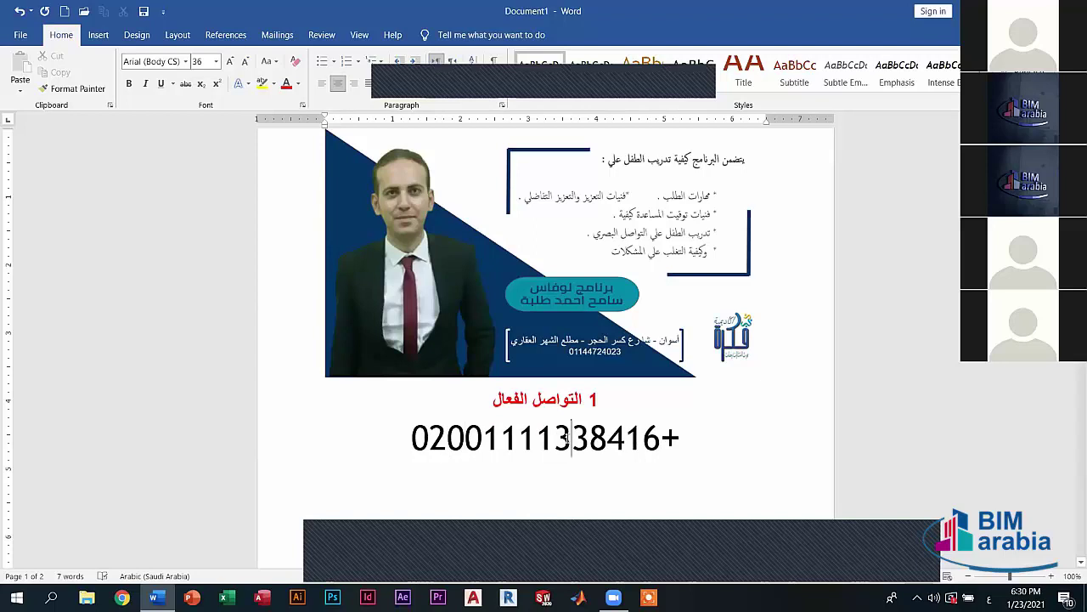
{"action": "double_click", "coordinate": [566, 438]}
{"action": "key", "text": "BackSpace"}
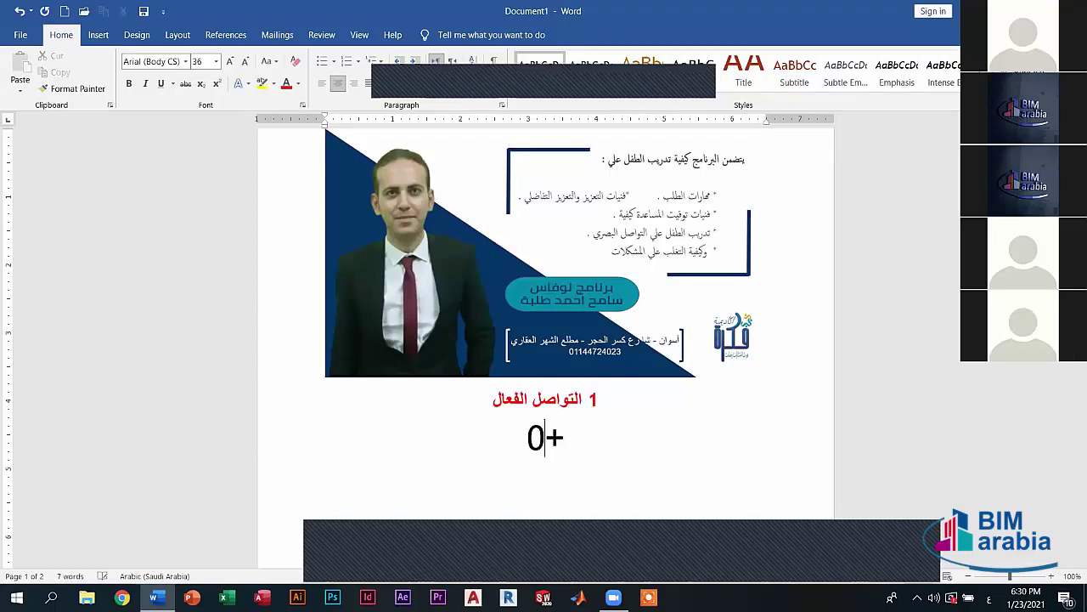
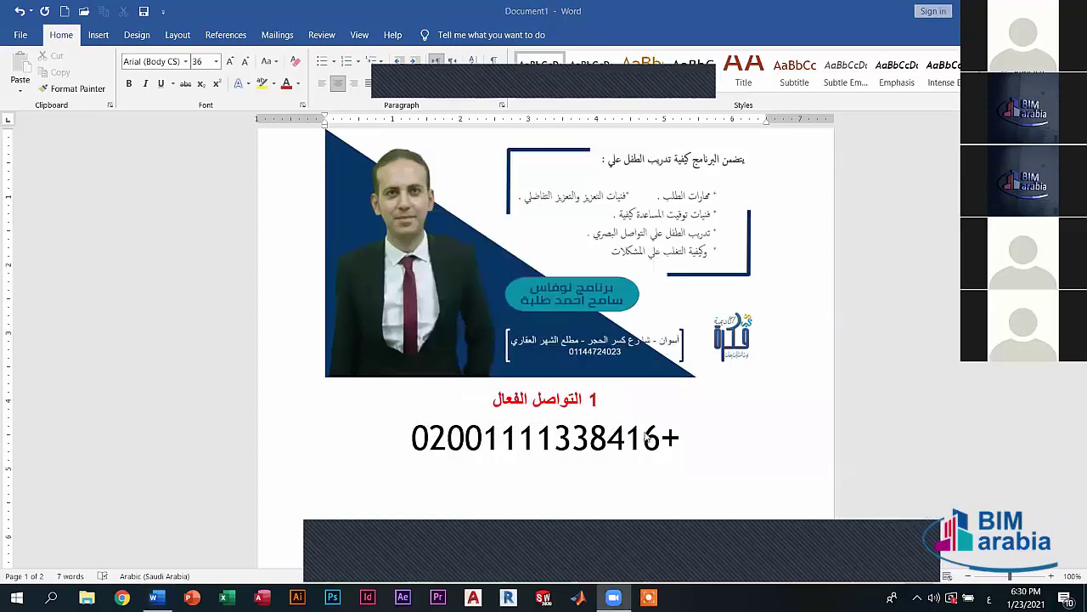
{"action": "left_click", "coordinate": [465, 446]}
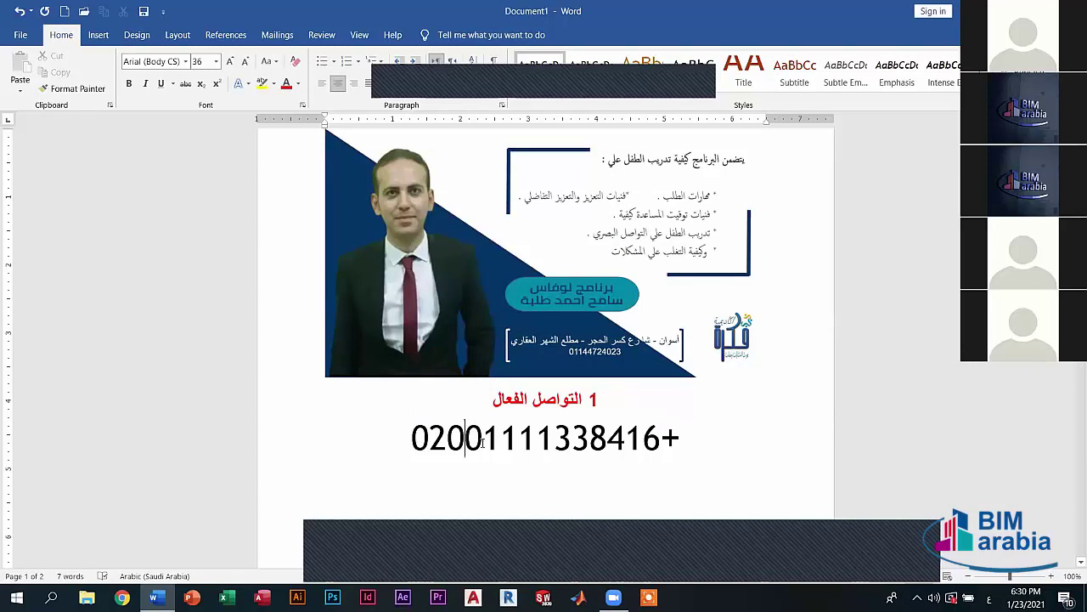
{"action": "left_click", "coordinate": [622, 450], "text": "shift"}
{"action": "left_click_drag", "start_coordinate": [651, 456], "coordinate": [661, 458]}
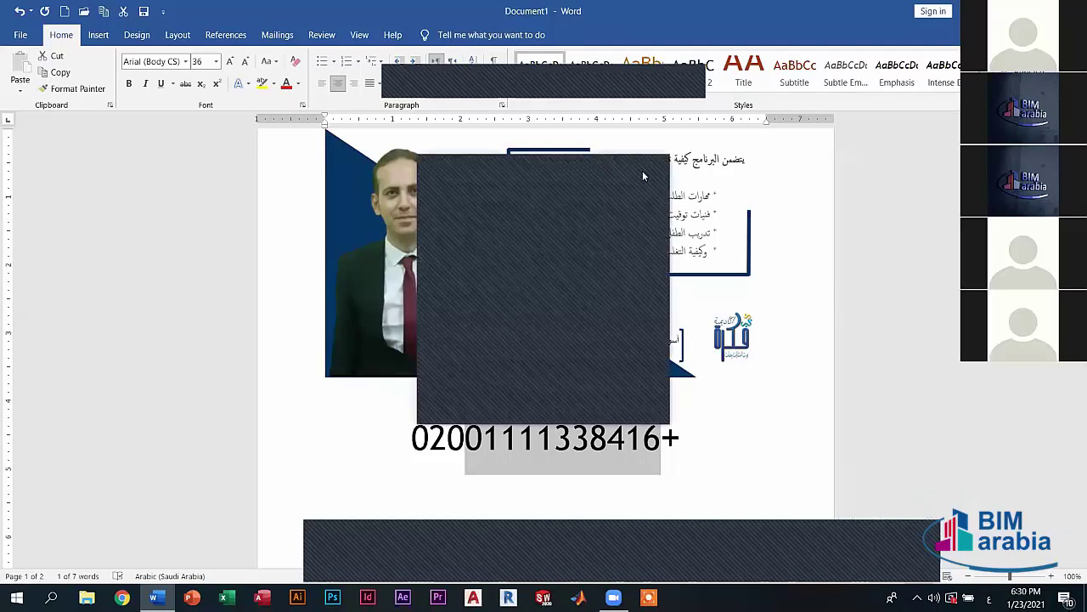
{"action": "left_click", "coordinate": [637, 158]}
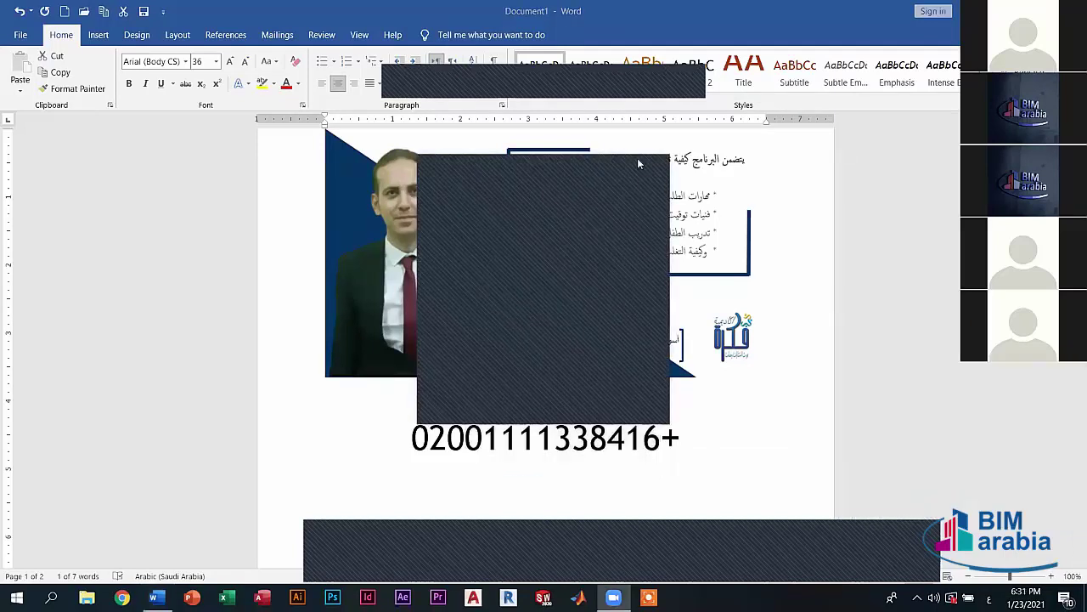
{"action": "scroll", "coordinate": [582, 295], "scroll_direction": "down", "scroll_amount": 4}
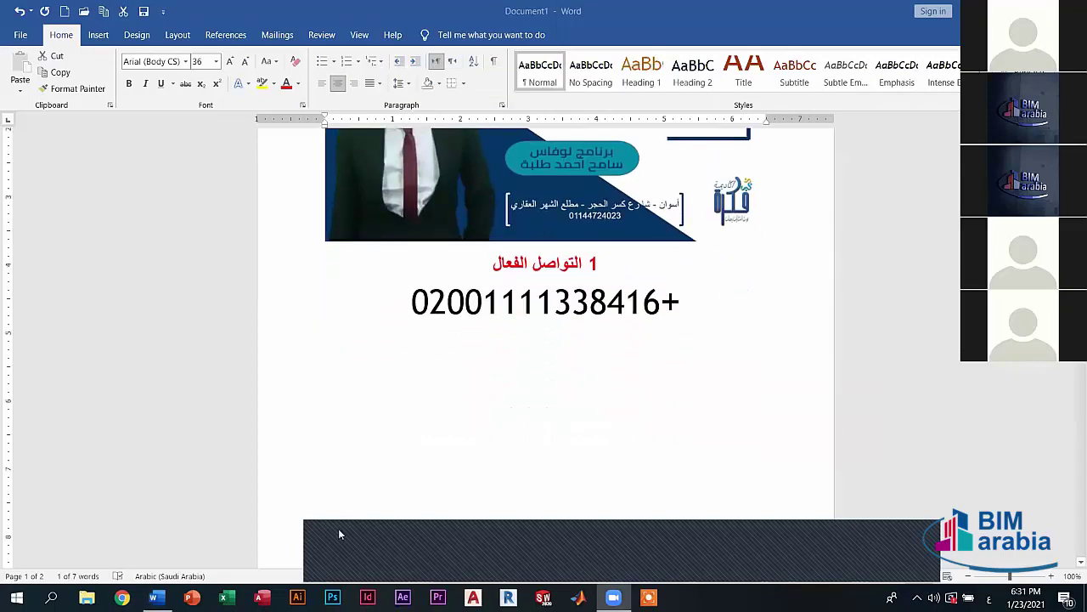
Delete the + sign and the leading 020 so only the local phone number remains.
{"action": "mouse_move", "coordinate": [465, 304]}
{"action": "left_mouse_down"}
{"action": "mouse_move", "coordinate": [684, 296]}
{"action": "mouse_move", "coordinate": [671, 302]}
{"action": "left_mouse_up"}
{"action": "left_click", "coordinate": [672, 301]}
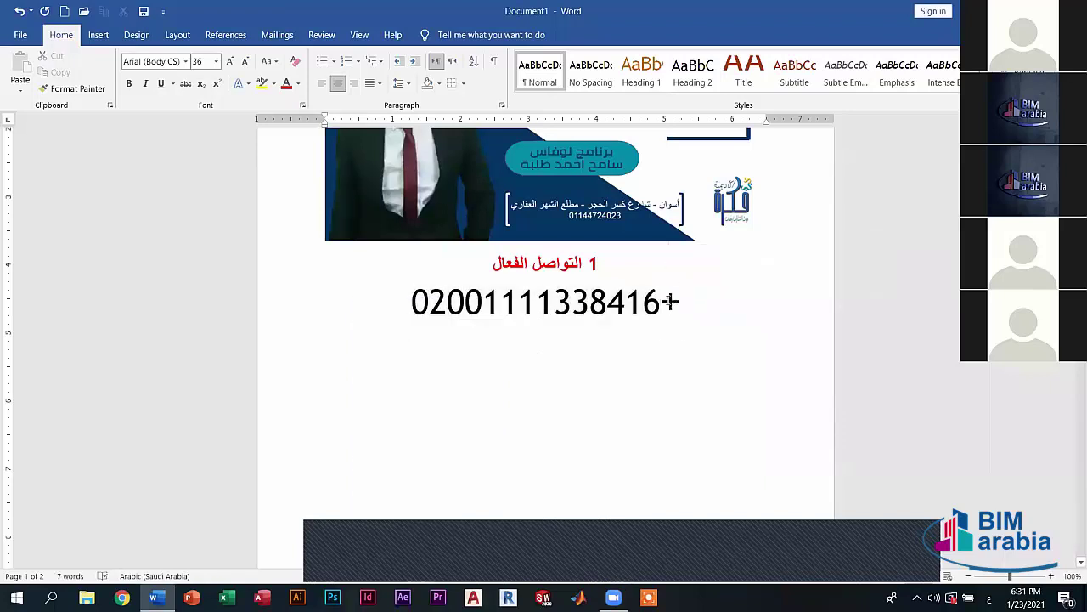
{"action": "key", "text": "BackSpace"}
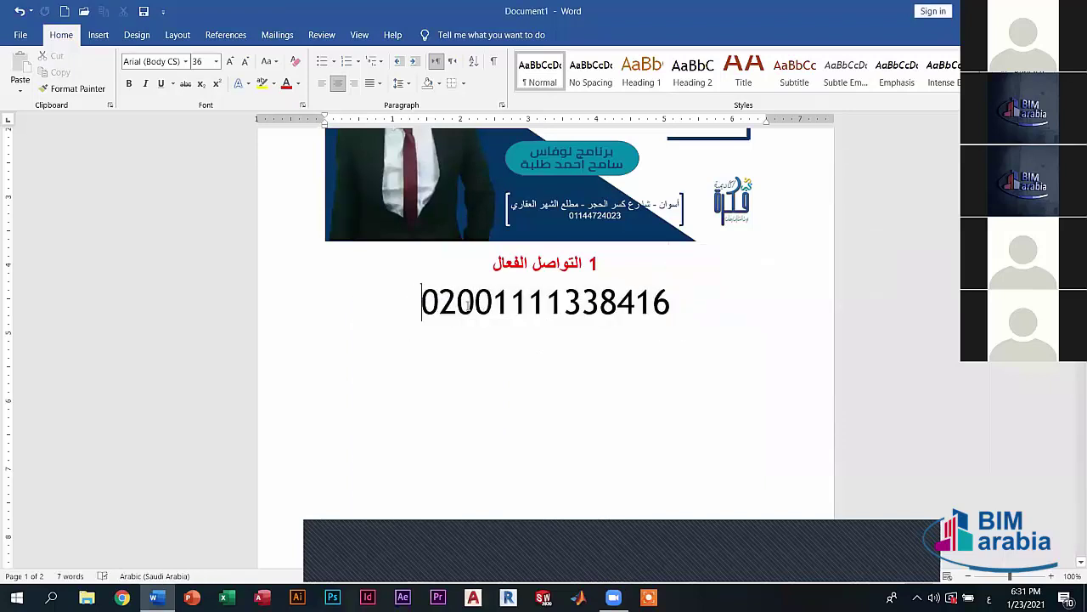
{"action": "left_click_drag", "start_coordinate": [474, 304], "coordinate": [422, 303]}
{"action": "key", "text": "BackSpace"}
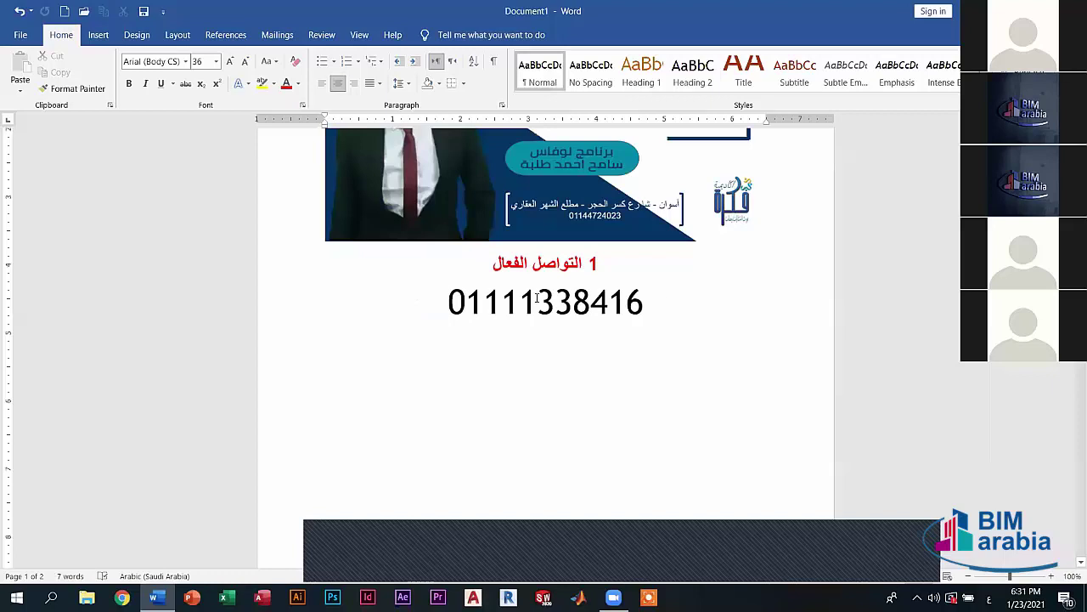
{"action": "triple_click", "coordinate": [537, 297]}
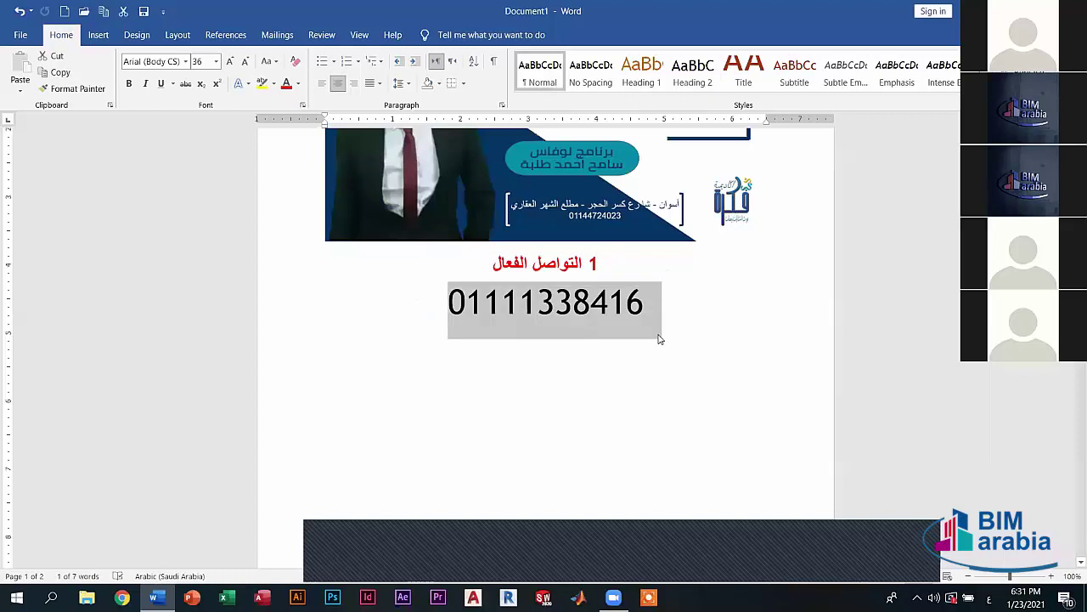
{"action": "left_click", "coordinate": [649, 304]}
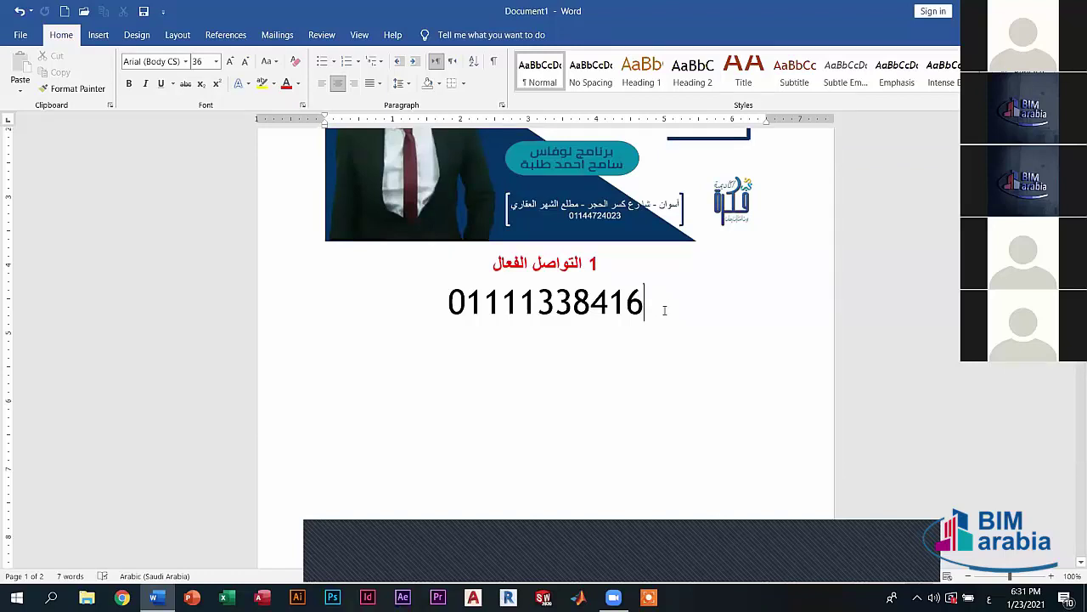
Set the whole phone number line to 80 pt font size.
{"action": "triple_click", "coordinate": [608, 301]}
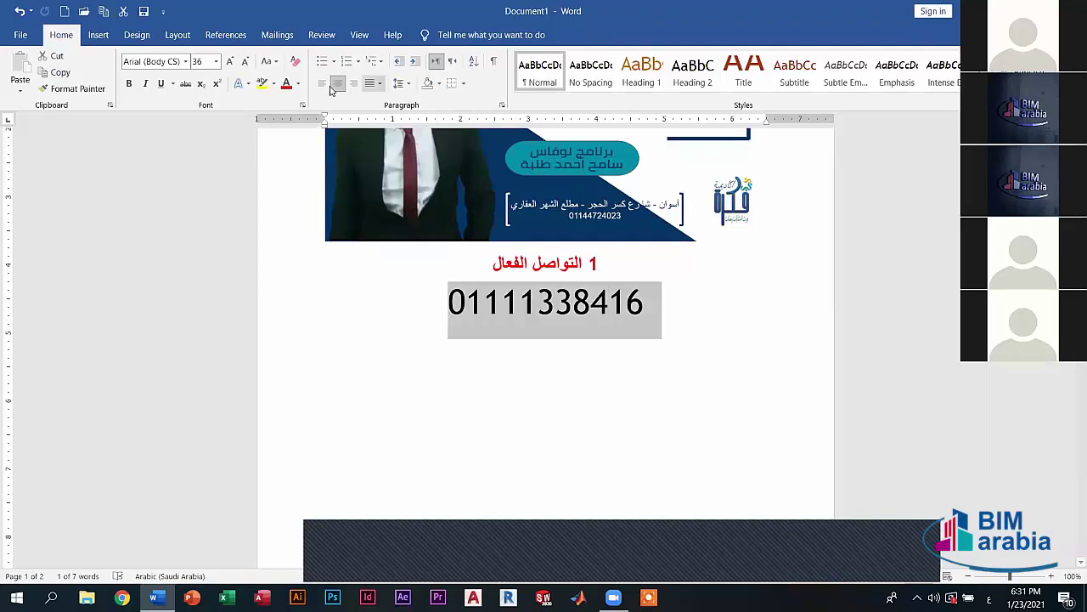
{"action": "left_click", "coordinate": [231, 61]}
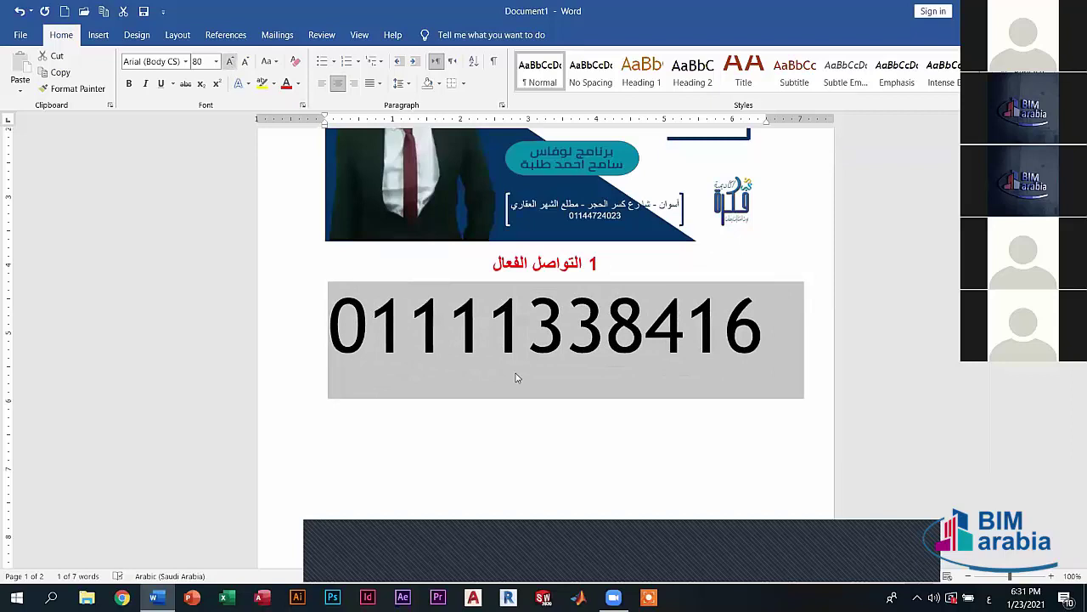
{"action": "left_click", "coordinate": [586, 461]}
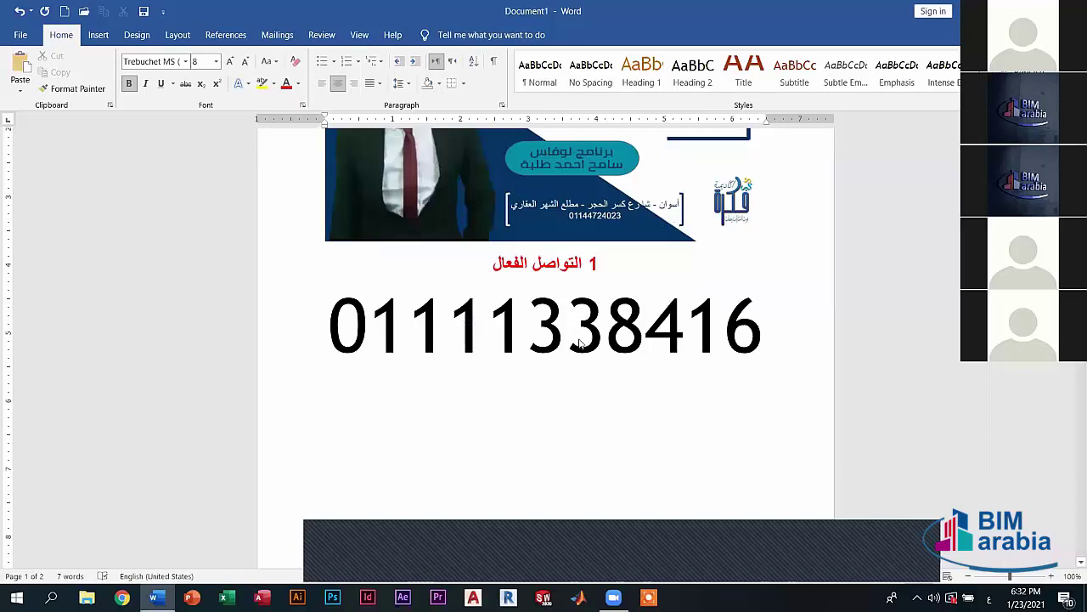
Paste the international-format phone number on the line below and enlarge its text.
{"action": "right_click", "coordinate": [550, 474]}
{"action": "left_click", "coordinate": [562, 332]}
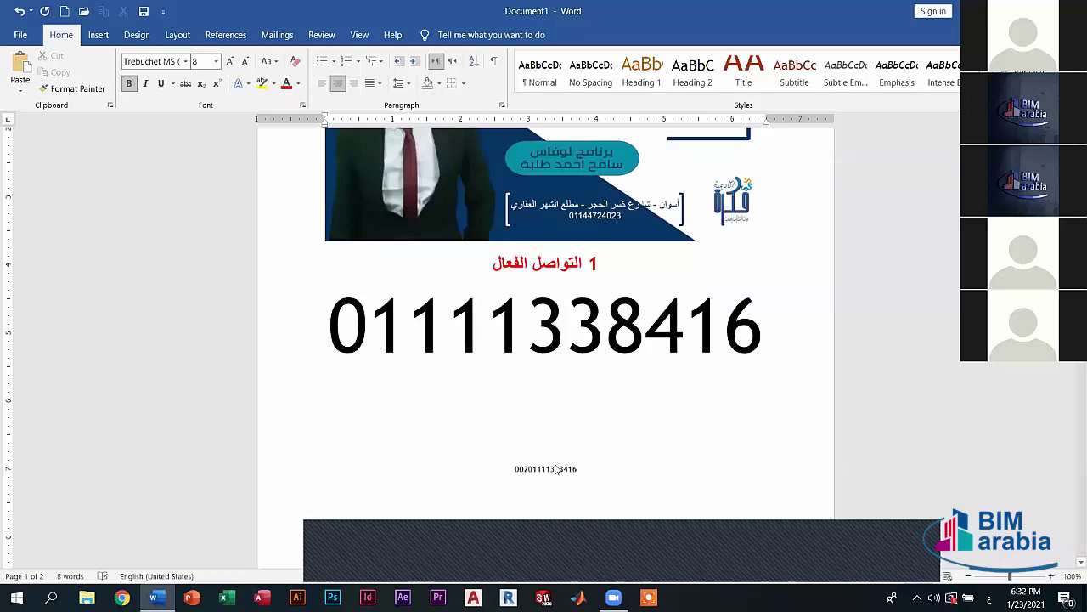
{"action": "left_click", "coordinate": [230, 62]}
{"action": "left_click", "coordinate": [230, 62]}
{"action": "left_click", "coordinate": [229, 62]}
{"action": "left_click", "coordinate": [229, 62]}
{"action": "left_click", "coordinate": [229, 62]}
{"action": "left_click", "coordinate": [230, 62]}
{"action": "left_click", "coordinate": [229, 62]}
{"action": "left_click", "coordinate": [229, 62]}
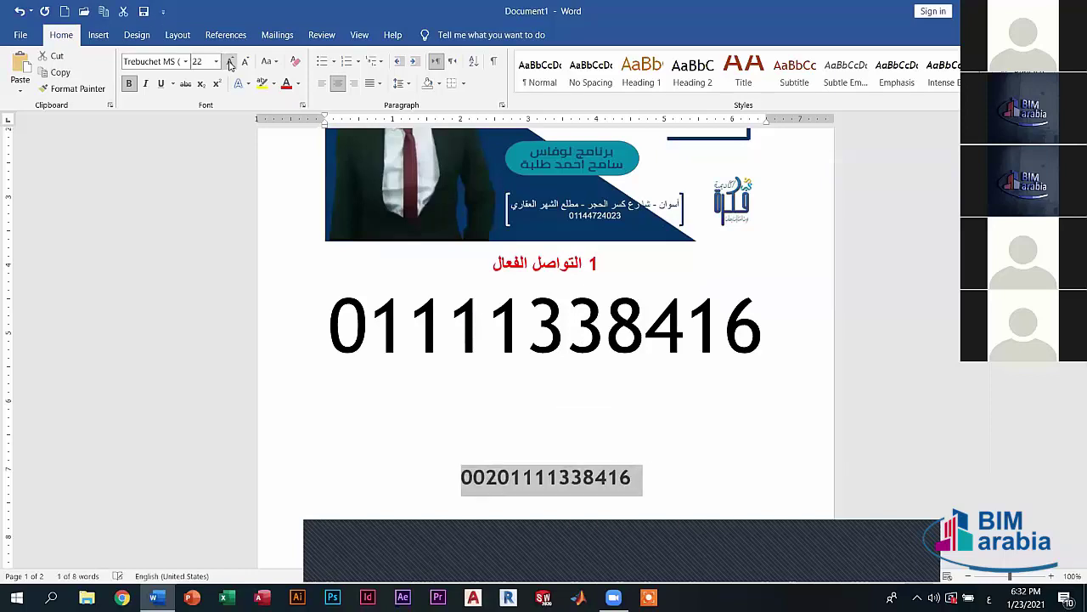
{"action": "left_click", "coordinate": [229, 62]}
{"action": "left_click", "coordinate": [229, 62]}
{"action": "left_click", "coordinate": [230, 62]}
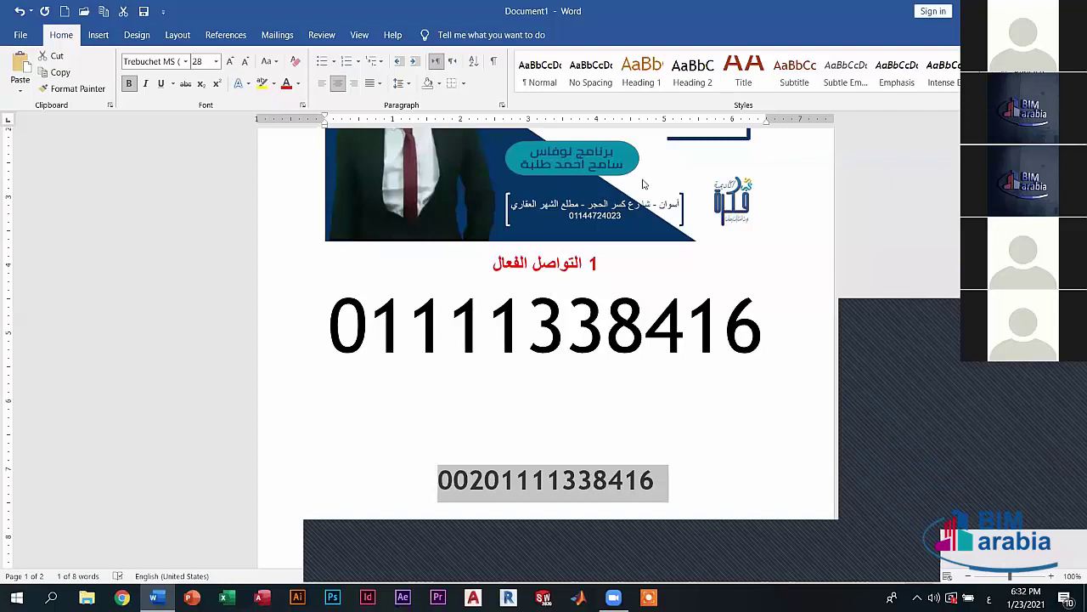
{"action": "left_click", "coordinate": [627, 498]}
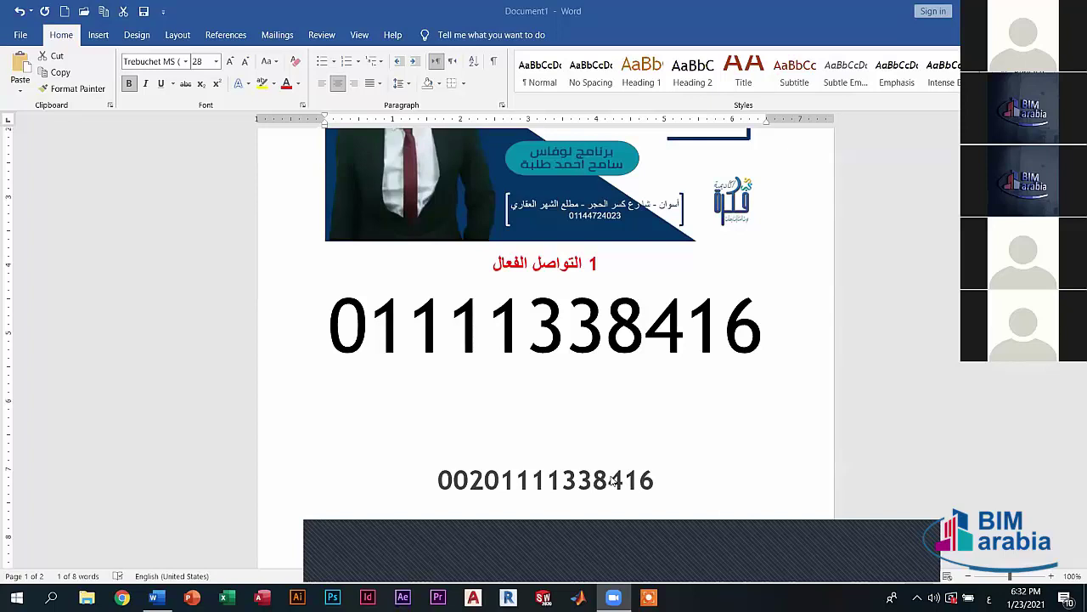
Delete the pasted international-format number, leaving only the large local number.
{"action": "triple_click", "coordinate": [626, 485]}
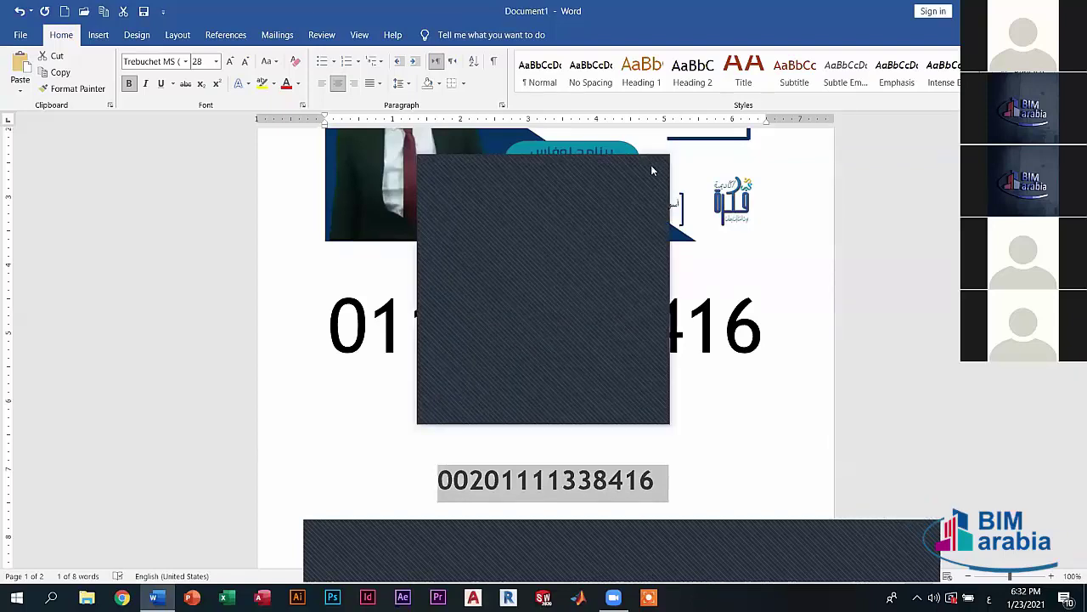
{"action": "left_click", "coordinate": [561, 536]}
{"action": "double_click", "coordinate": [558, 486]}
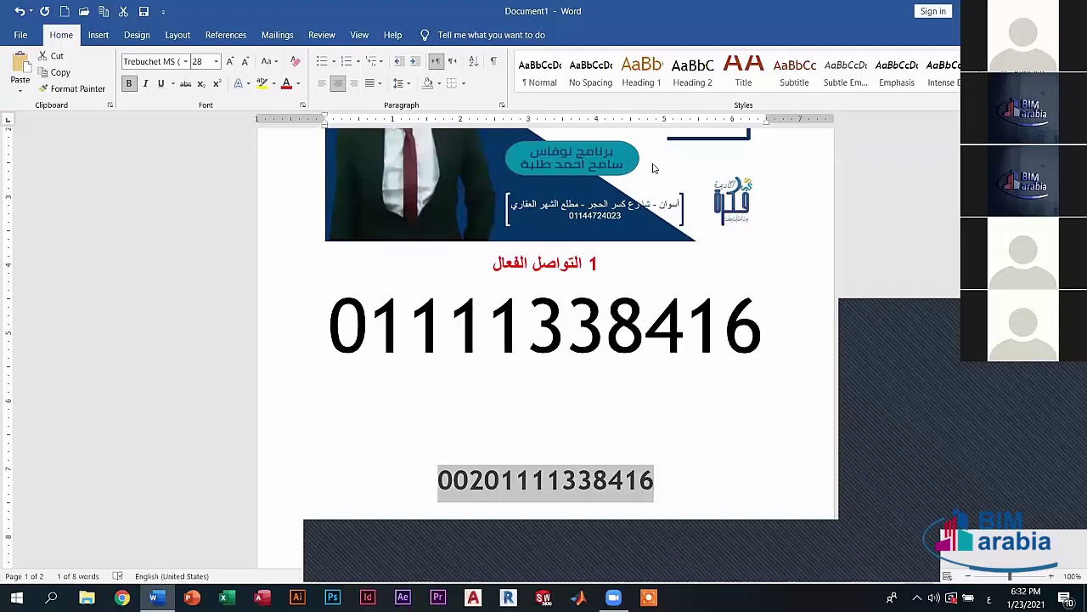
{"action": "left_click", "coordinate": [647, 479]}
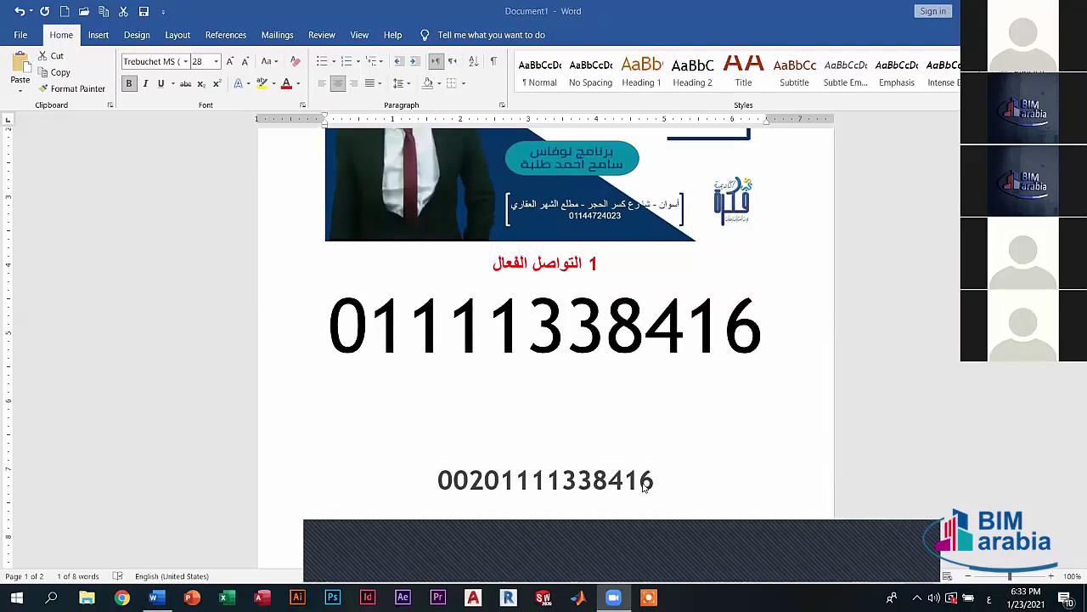
{"action": "double_click", "coordinate": [606, 480]}
{"action": "left_click", "coordinate": [606, 480]}
{"action": "double_click", "coordinate": [606, 480]}
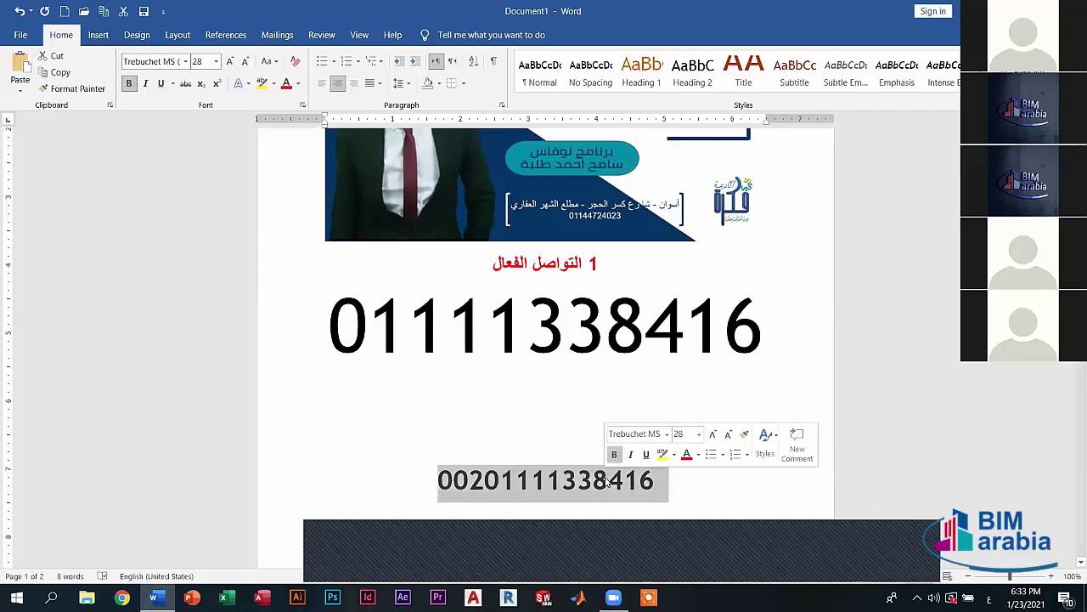
{"action": "key", "text": "Delete"}
{"action": "left_click", "coordinate": [622, 324]}
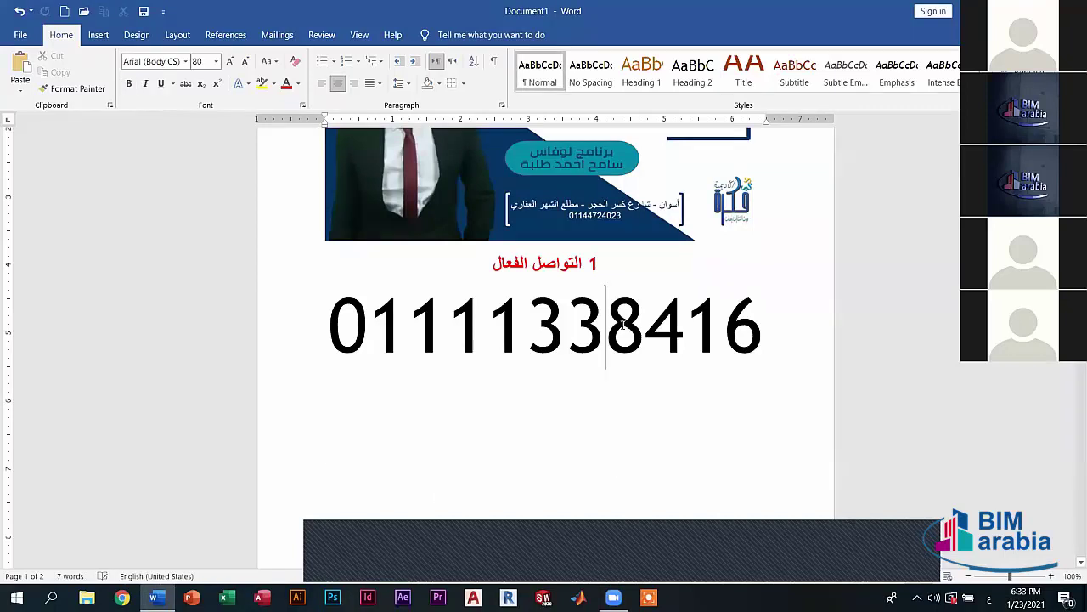
Delete the large phone number beneath the first flyer's caption.
{"action": "double_click", "coordinate": [647, 331]}
{"action": "key", "text": "Delete"}
{"action": "scroll", "coordinate": [765, 372], "scroll_direction": "down", "scroll_amount": 3}
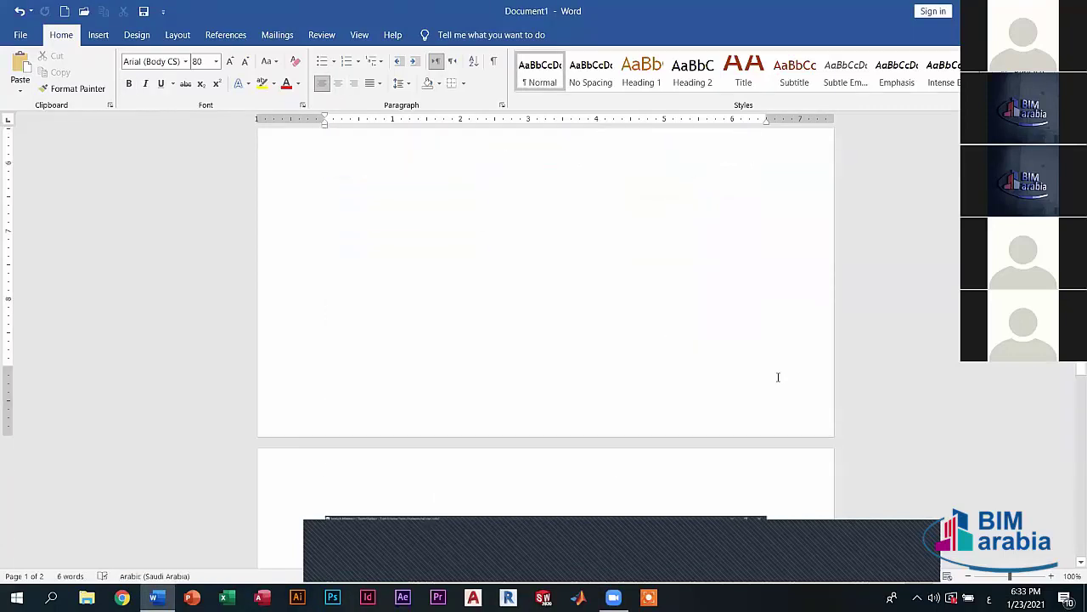
{"action": "scroll", "coordinate": [779, 376], "scroll_direction": "down", "scroll_amount": 3}
{"action": "scroll", "coordinate": [795, 377], "scroll_direction": "down", "scroll_amount": 3}
{"action": "scroll", "coordinate": [796, 376], "scroll_direction": "down", "scroll_amount": 2}
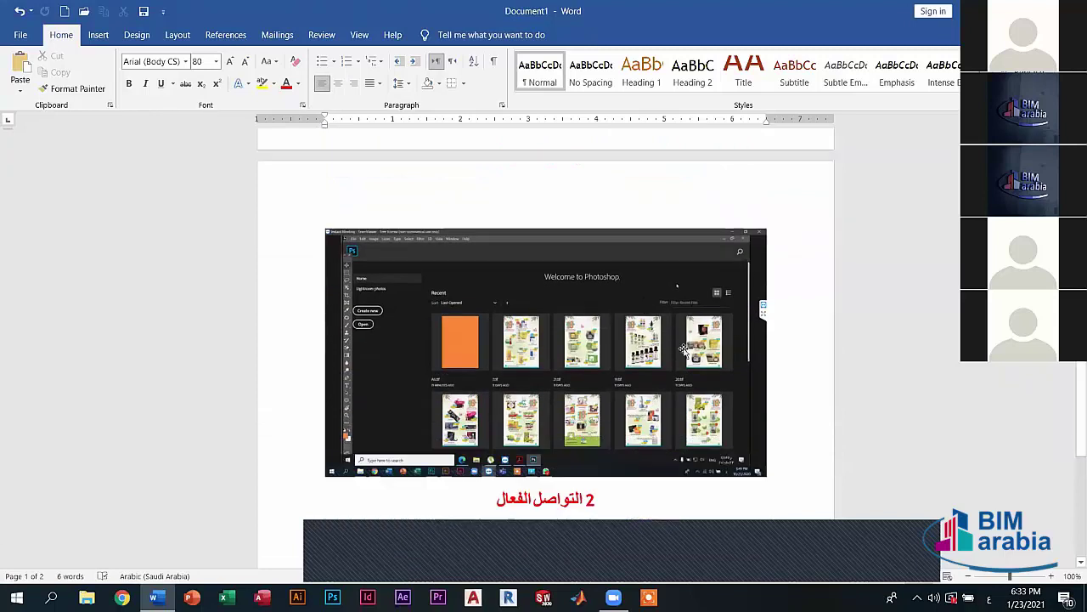
Open Insert Caption for the picture, view New Label, and cancel both without changes.
{"action": "left_click", "coordinate": [225, 34]}
{"action": "scroll", "coordinate": [580, 202], "scroll_direction": "up", "scroll_amount": 10}
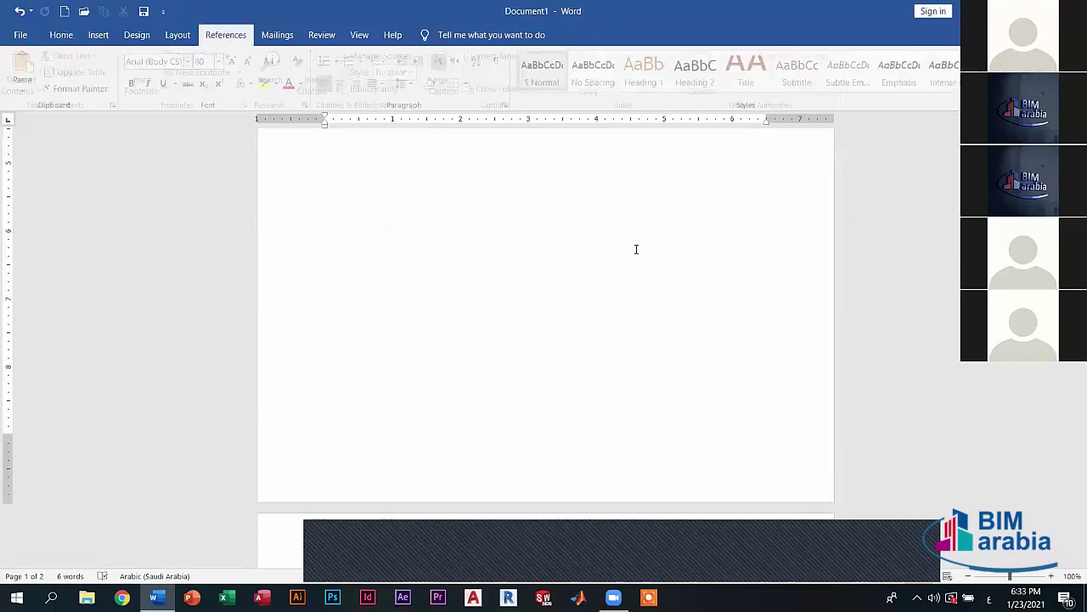
{"action": "scroll", "coordinate": [631, 262], "scroll_direction": "up", "scroll_amount": 5}
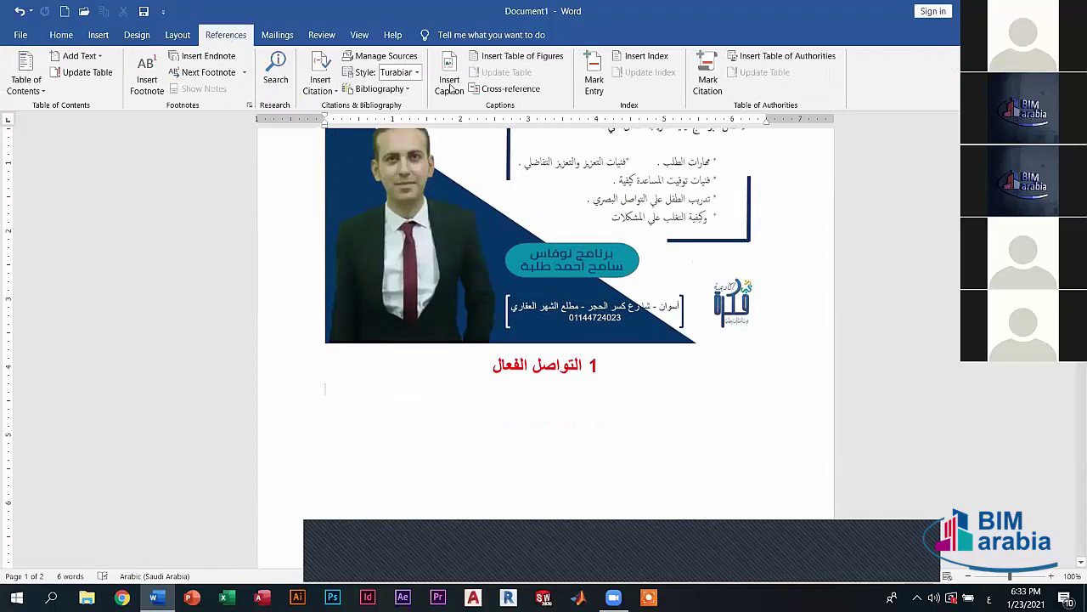
{"action": "left_click", "coordinate": [654, 289]}
{"action": "key", "text": "alt+s"}
{"action": "key", "text": "p"}
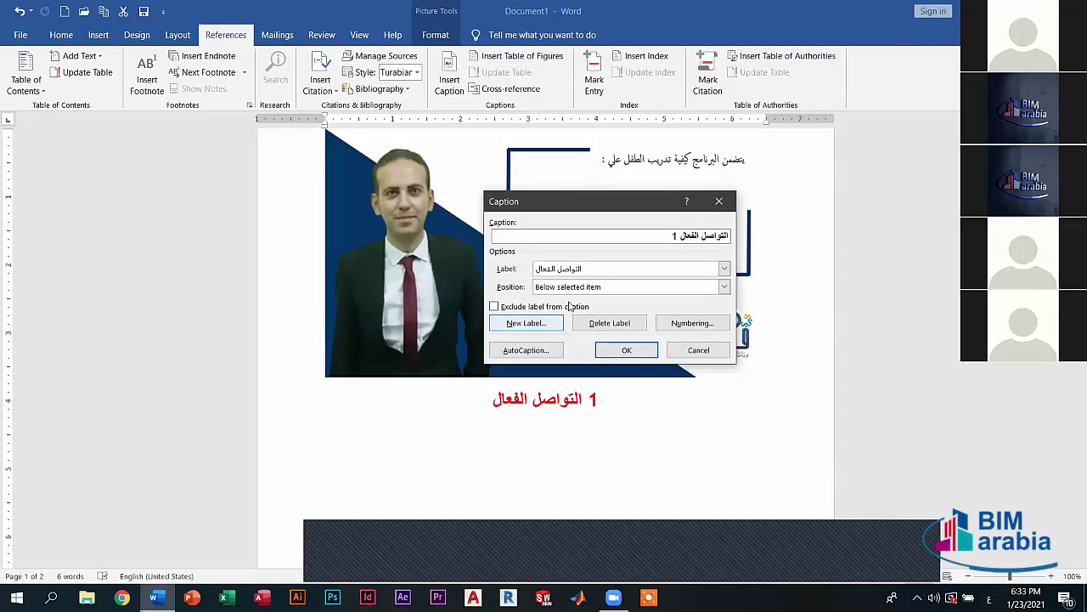
{"action": "left_click", "coordinate": [526, 323]}
{"action": "left_click", "coordinate": [620, 249]}
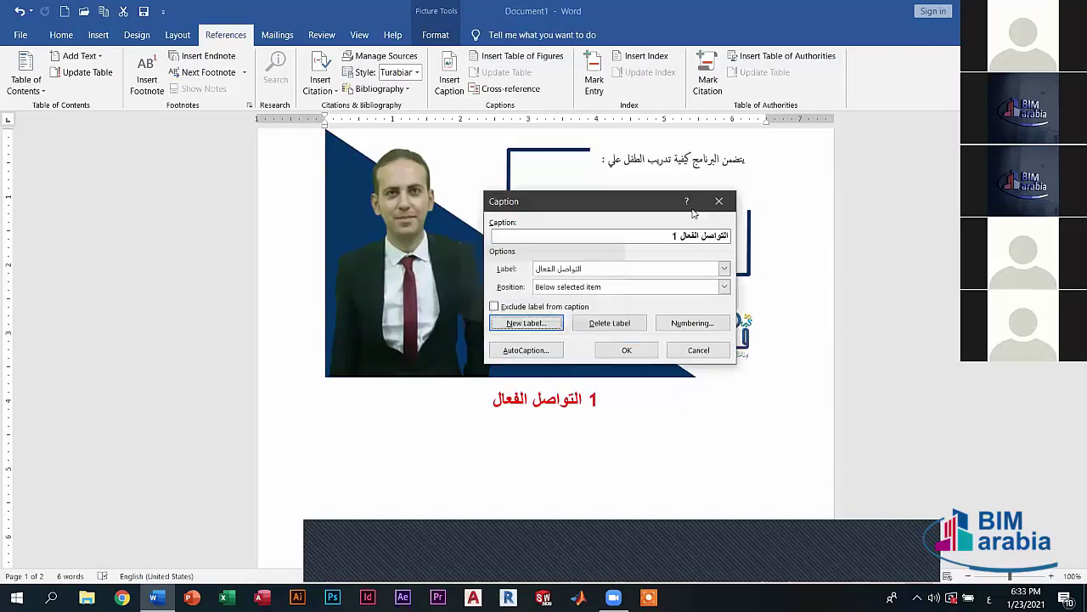
{"action": "left_click", "coordinate": [717, 202]}
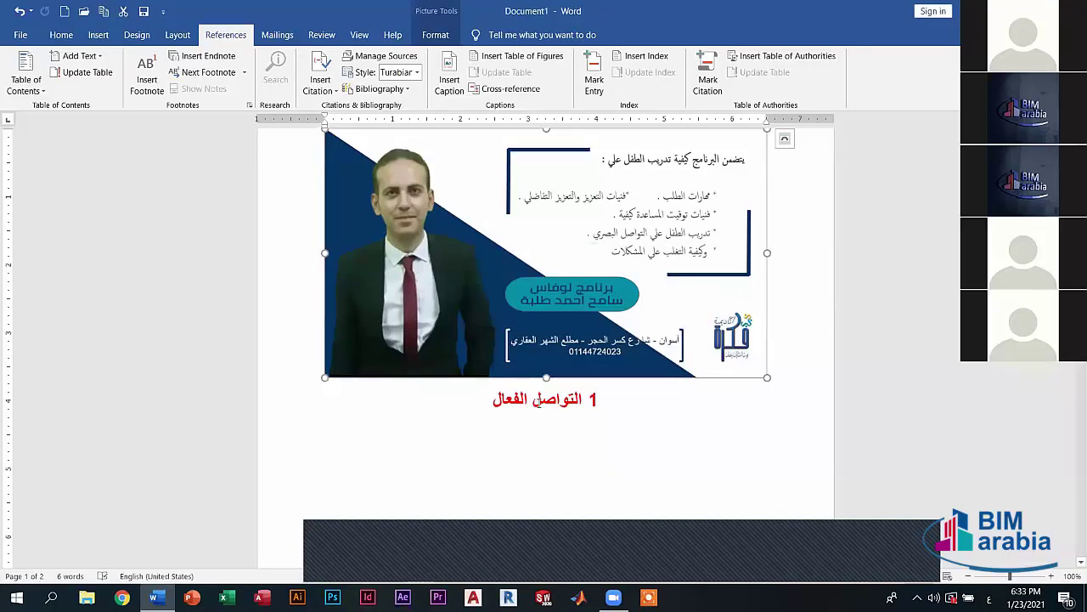
{"action": "left_click", "coordinate": [537, 399]}
{"action": "scroll", "coordinate": [584, 390], "scroll_direction": "down", "scroll_amount": 5}
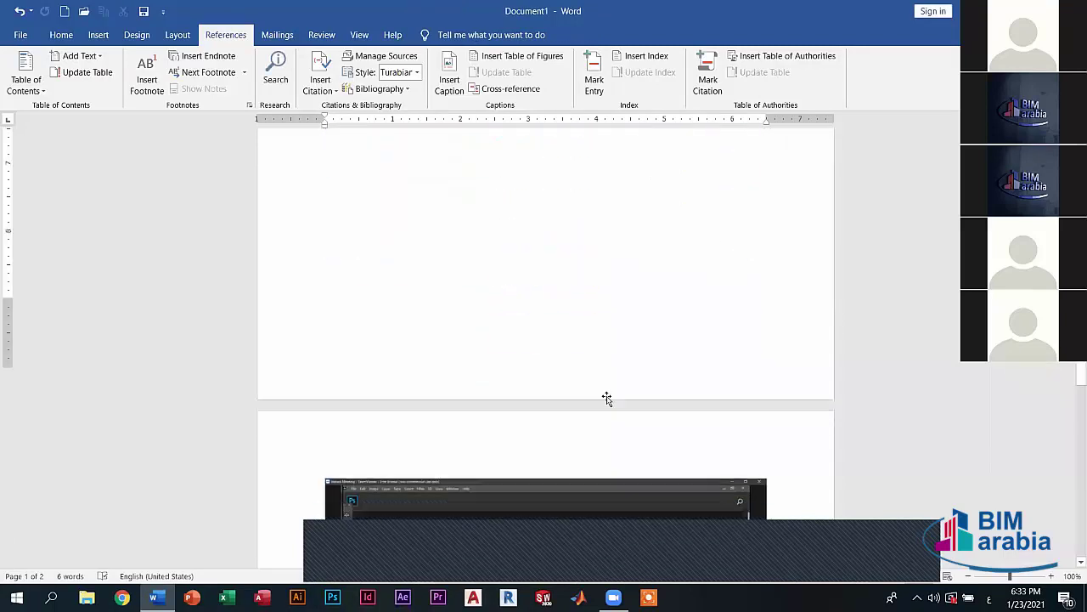
{"action": "scroll", "coordinate": [606, 398], "scroll_direction": "down", "scroll_amount": 3}
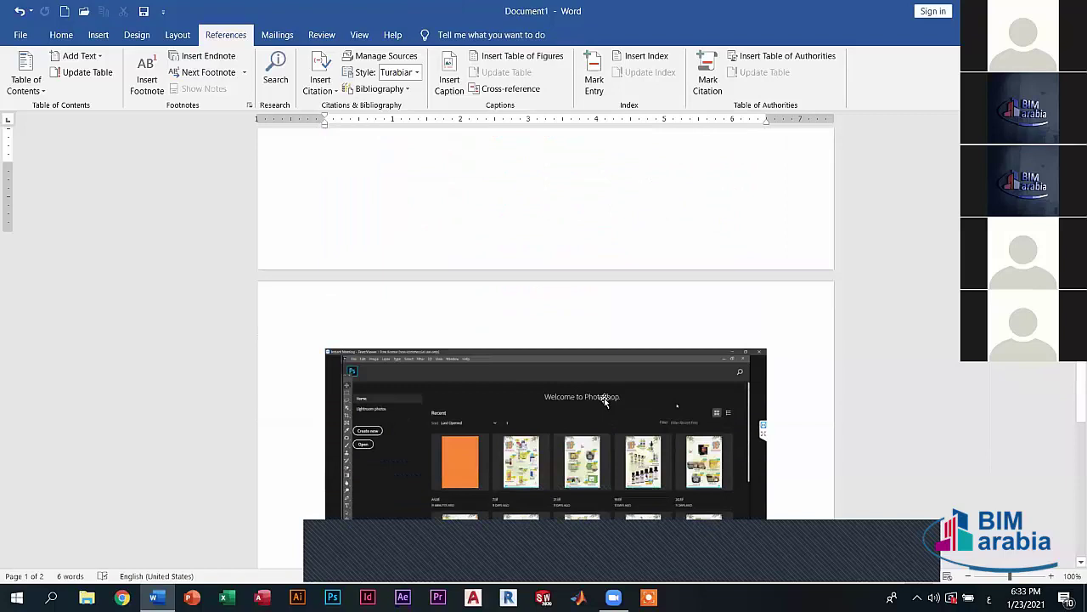
{"action": "scroll", "coordinate": [605, 401], "scroll_direction": "down", "scroll_amount": 1}
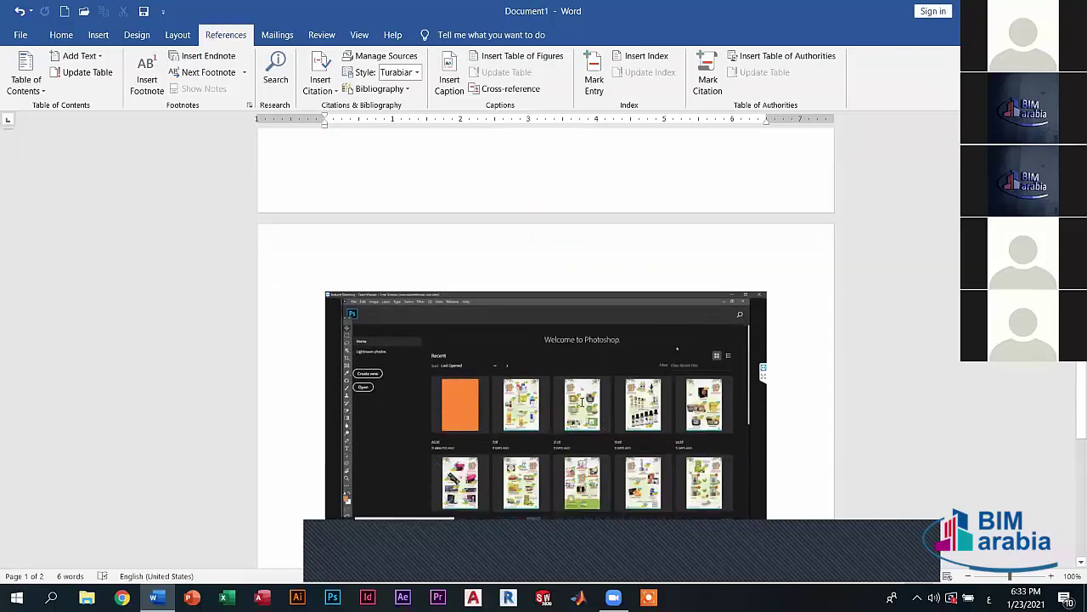
{"action": "scroll", "coordinate": [546, 340], "scroll_direction": "down", "scroll_amount": 2}
{"action": "scroll", "coordinate": [546, 339], "scroll_direction": "down", "scroll_amount": 6}
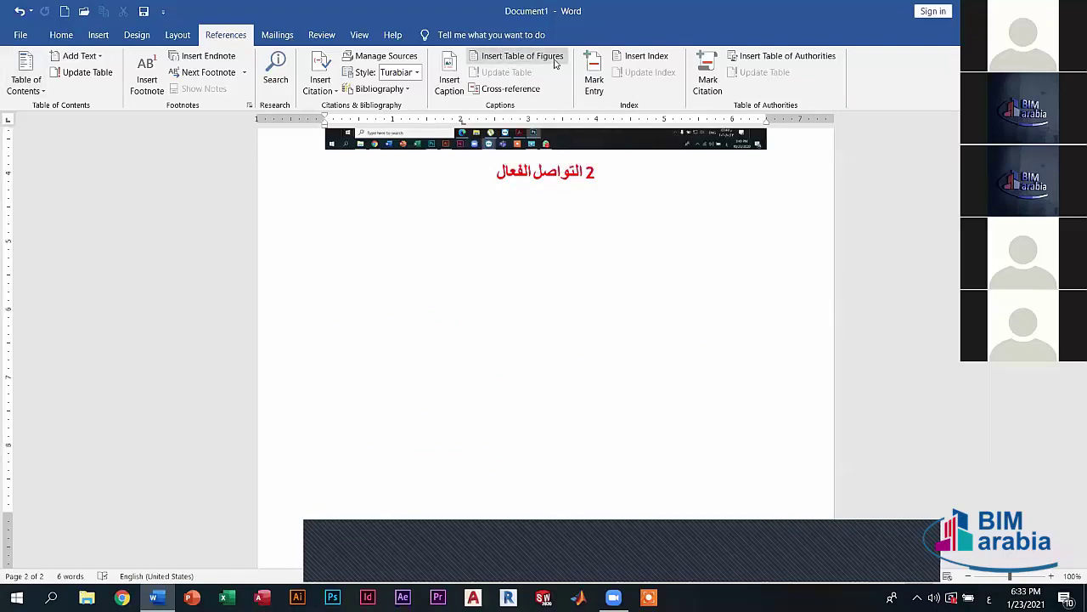
Insert a default table of figures listing both captions with page numbers 1 and 2.
{"action": "left_click", "coordinate": [520, 56]}
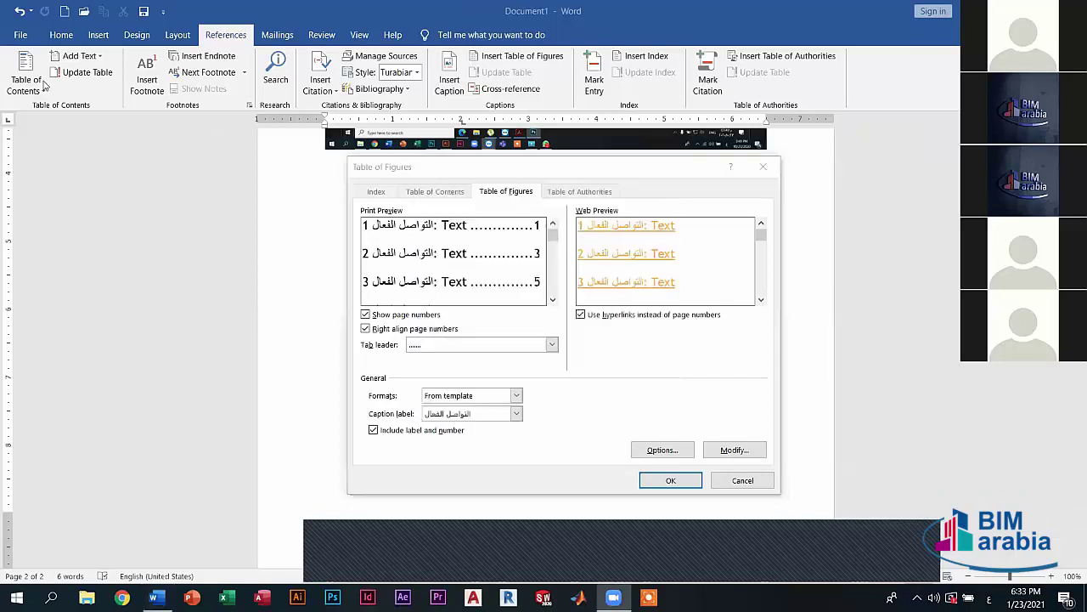
{"action": "left_click", "coordinate": [671, 480]}
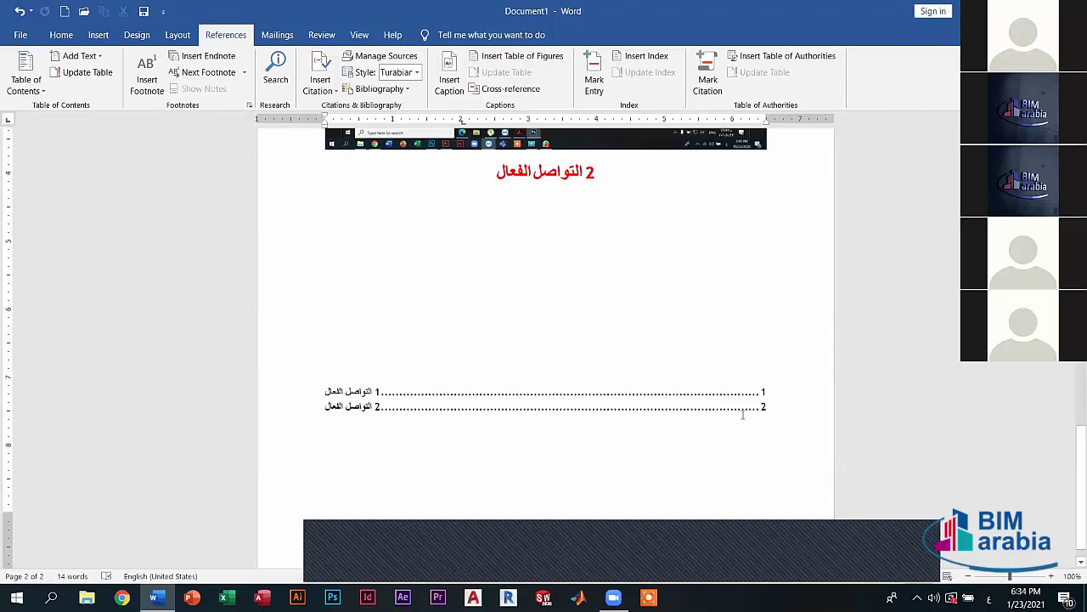
{"action": "scroll", "coordinate": [522, 399], "scroll_direction": "up", "scroll_amount": 1}
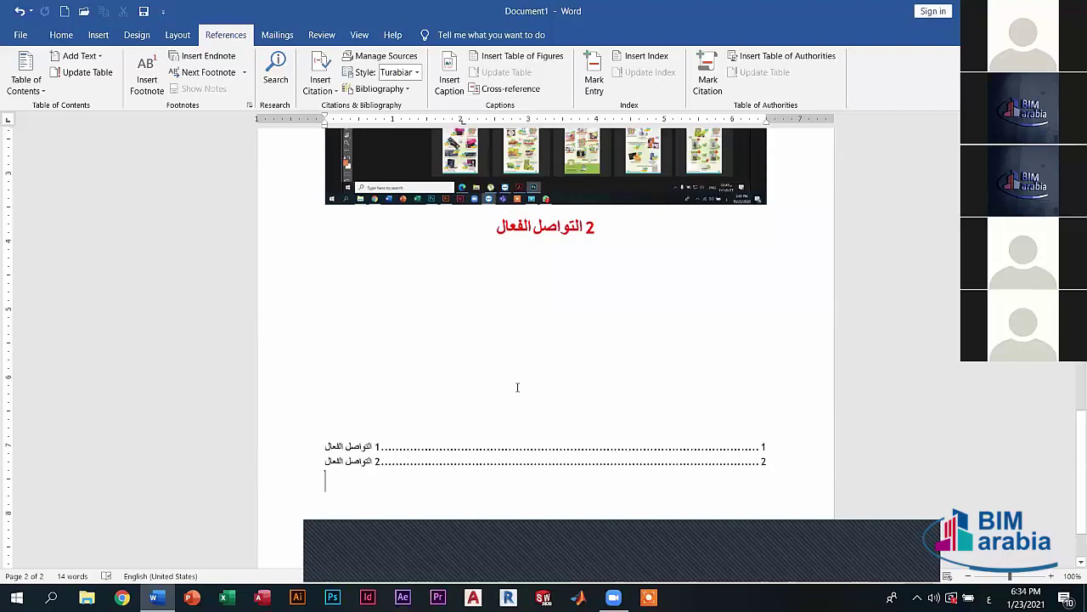
{"action": "scroll", "coordinate": [516, 387], "scroll_direction": "down", "scroll_amount": 1}
{"action": "scroll", "coordinate": [10, 128], "scroll_direction": "up", "scroll_amount": 1}
{"action": "scroll", "coordinate": [20, 78], "scroll_direction": "up", "scroll_amount": 2}
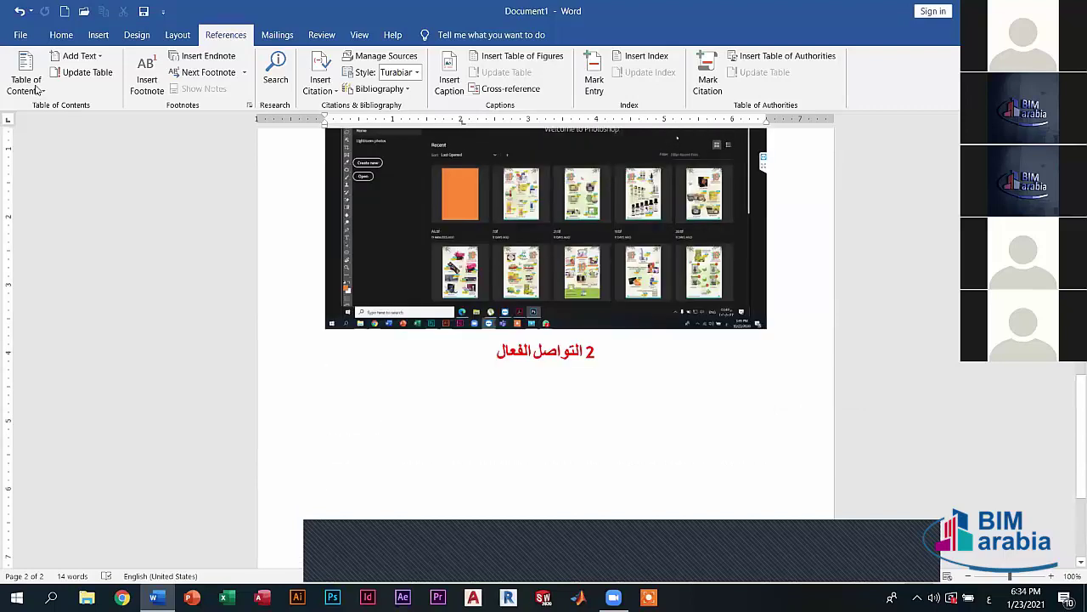
{"action": "scroll", "coordinate": [567, 157], "scroll_direction": "down", "scroll_amount": 1}
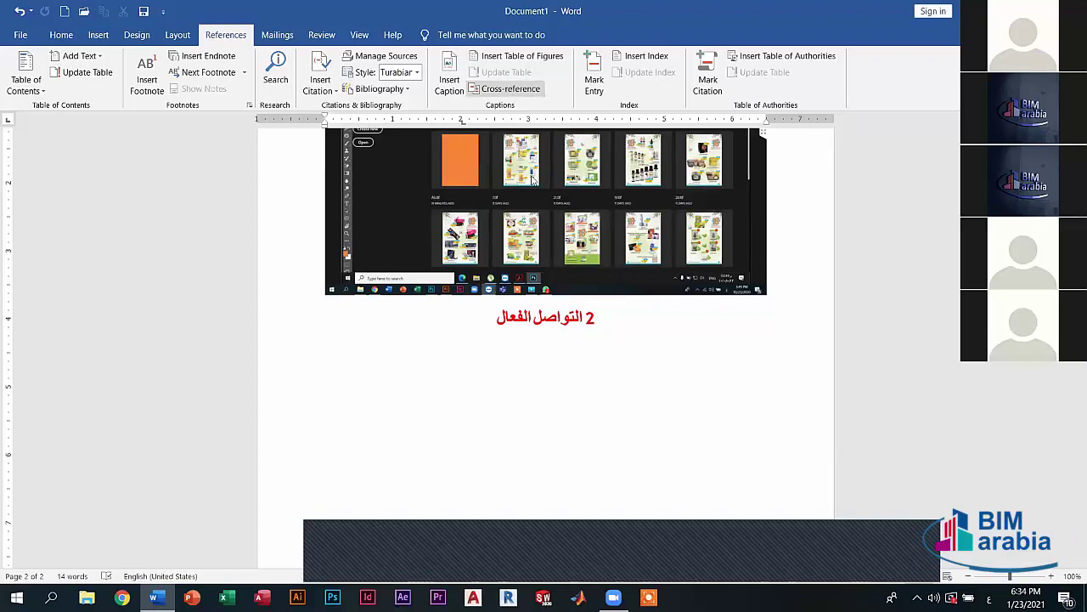
Set Cross-reference to Footnote type, Page number, with Include above/below checked and hyperlink kept on.
{"action": "left_click", "coordinate": [511, 88]}
{"action": "left_click", "coordinate": [623, 208]}
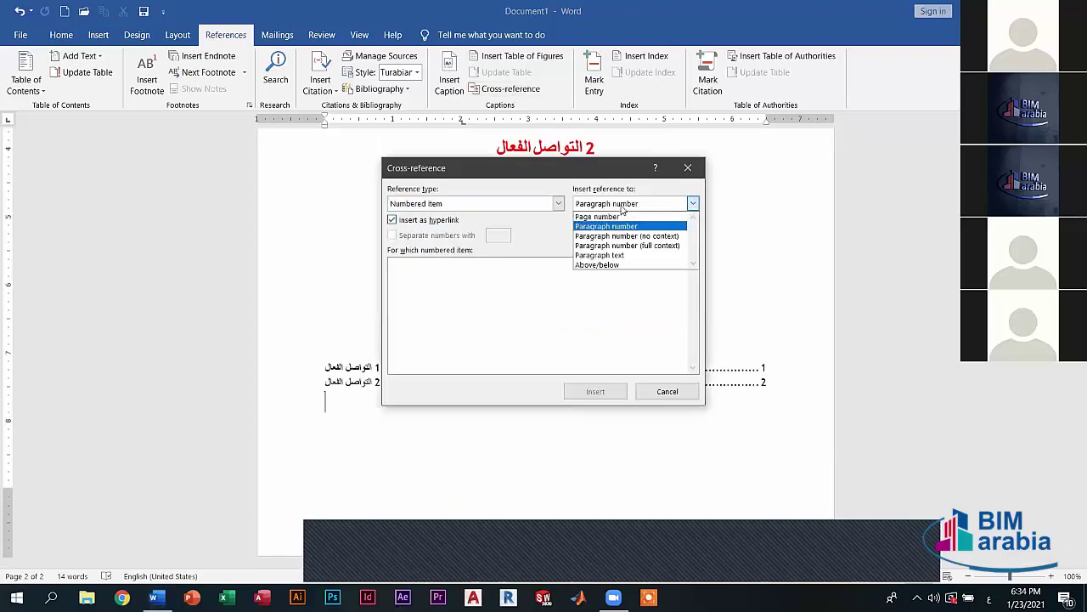
{"action": "left_click", "coordinate": [608, 226]}
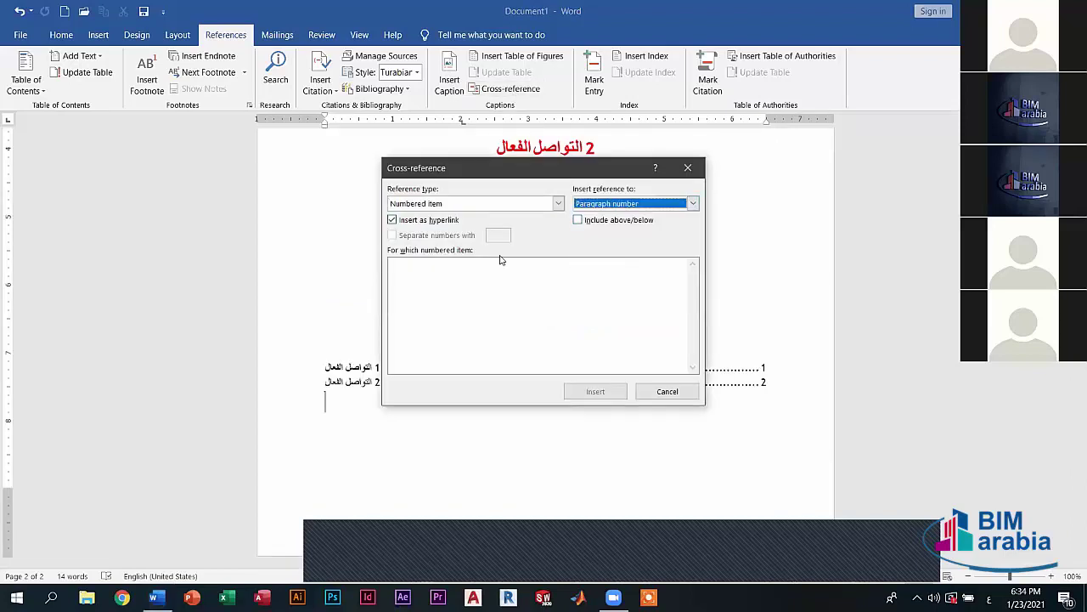
{"action": "left_click", "coordinate": [462, 205]}
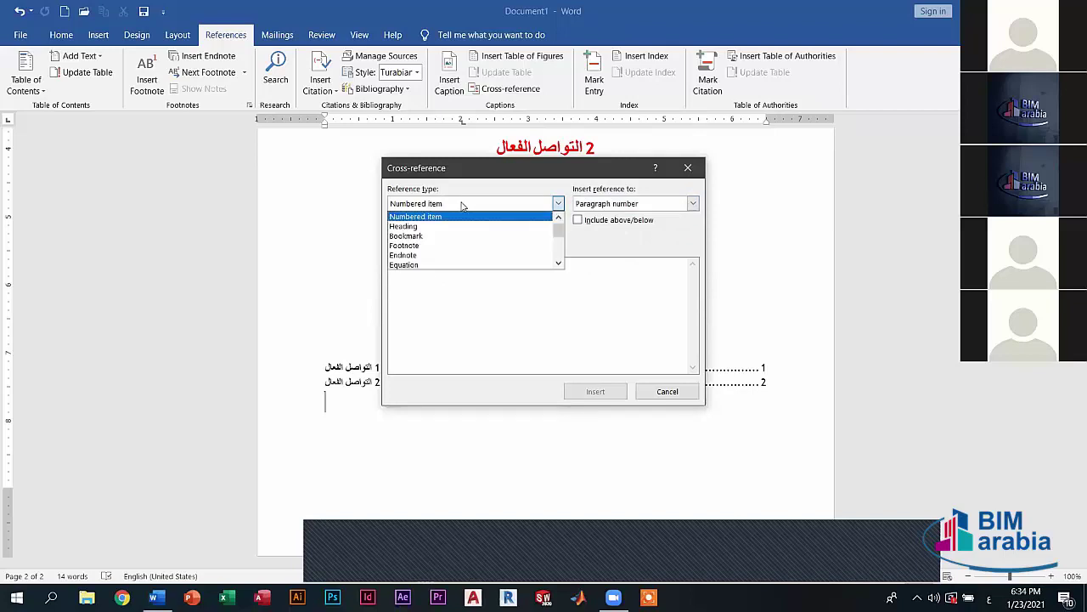
{"action": "left_click", "coordinate": [412, 247]}
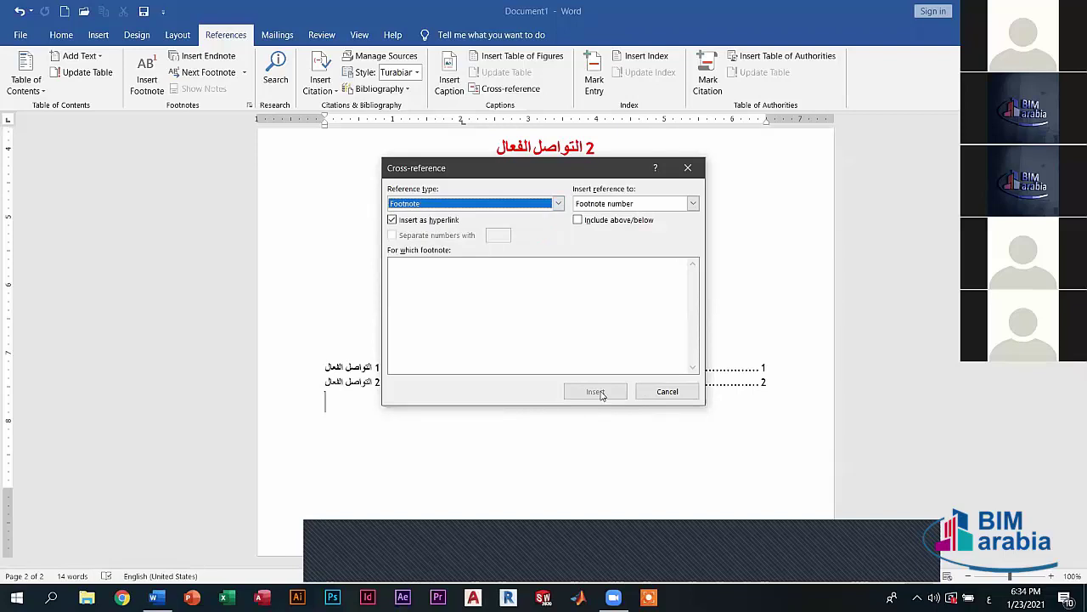
{"action": "left_click", "coordinate": [692, 203]}
{"action": "left_click", "coordinate": [626, 226]}
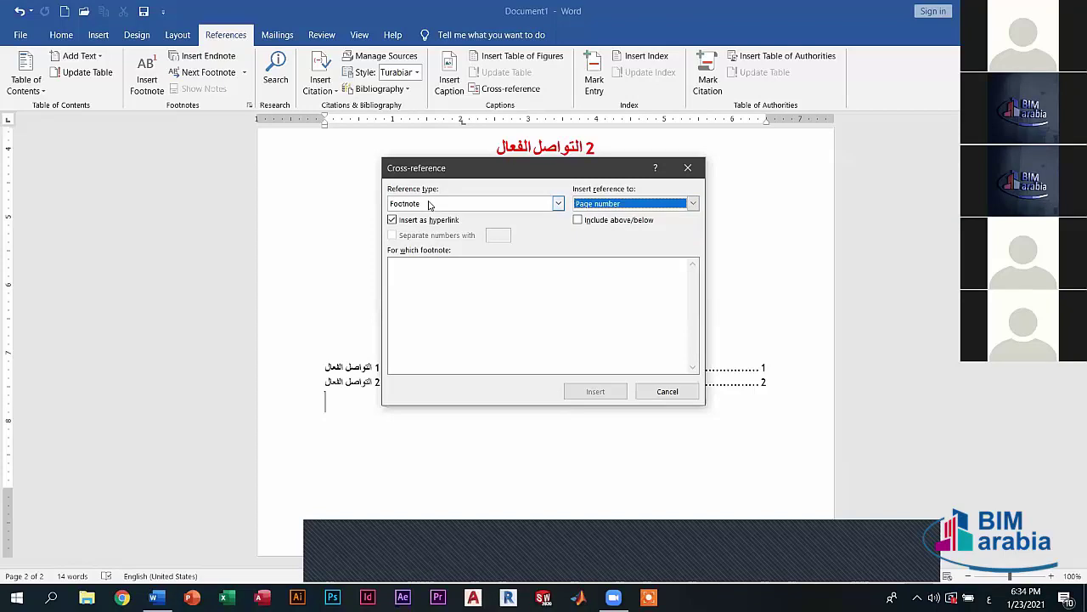
{"action": "left_click", "coordinate": [599, 224]}
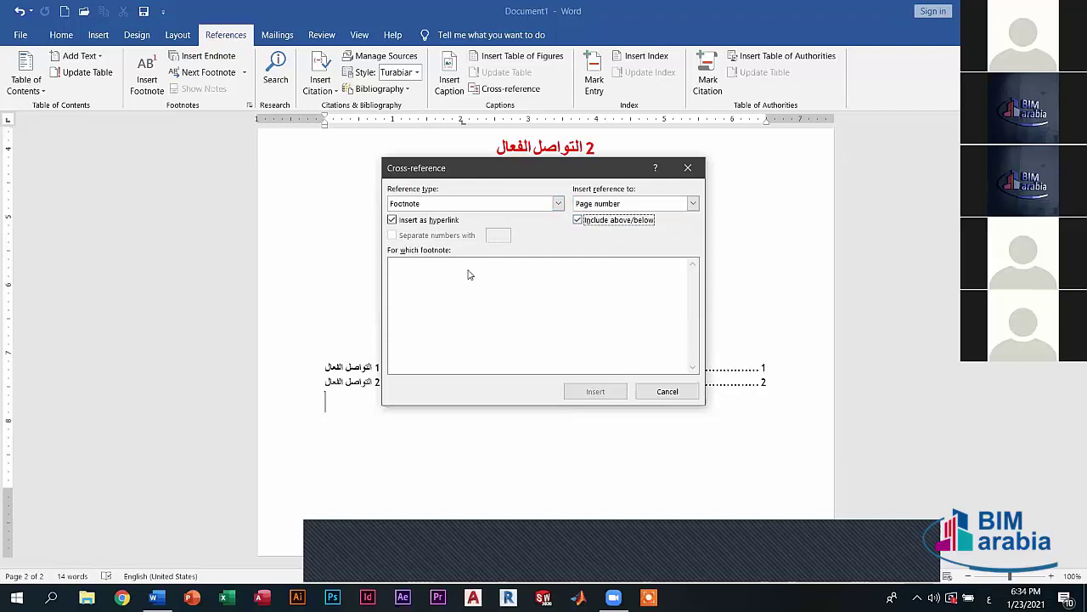
{"action": "left_click", "coordinate": [427, 221]}
{"action": "key", "text": "space"}
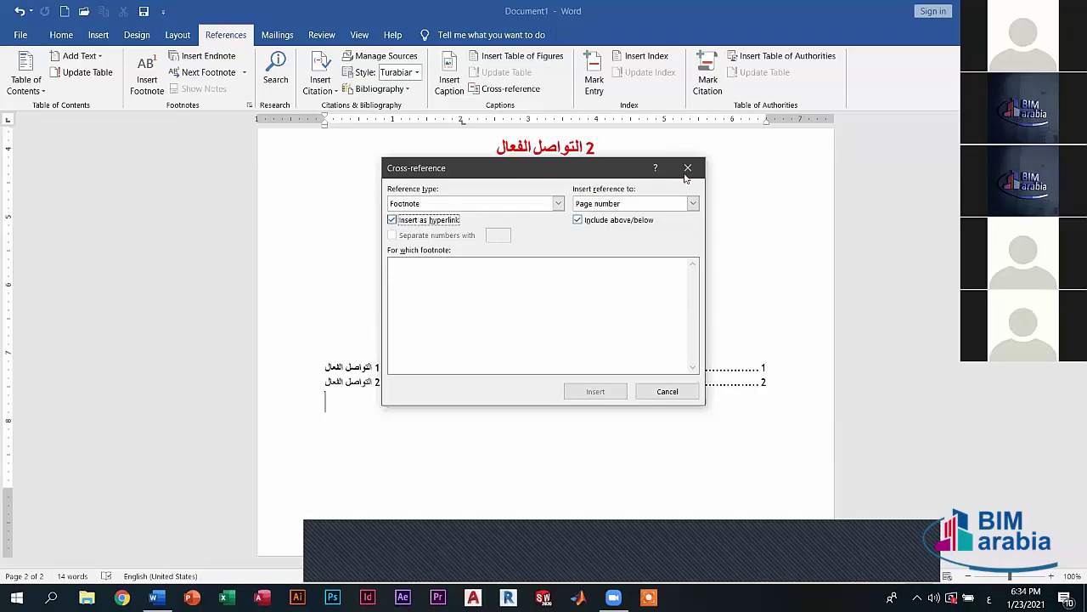
Close the Cross-reference dialog without inserting a reference.
{"action": "left_click", "coordinate": [685, 170]}
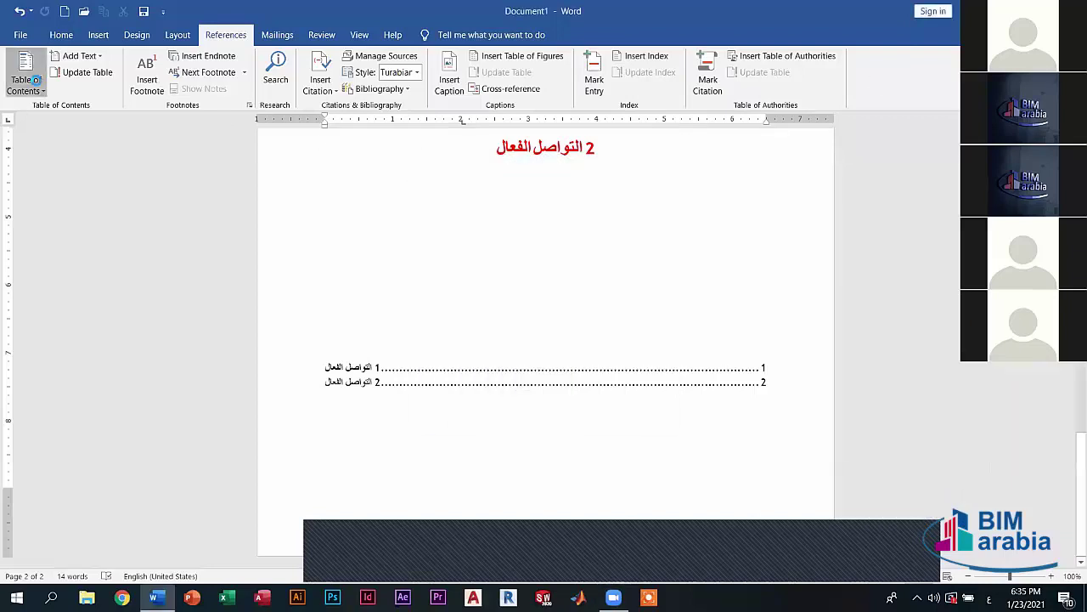
{"action": "left_click", "coordinate": [36, 80]}
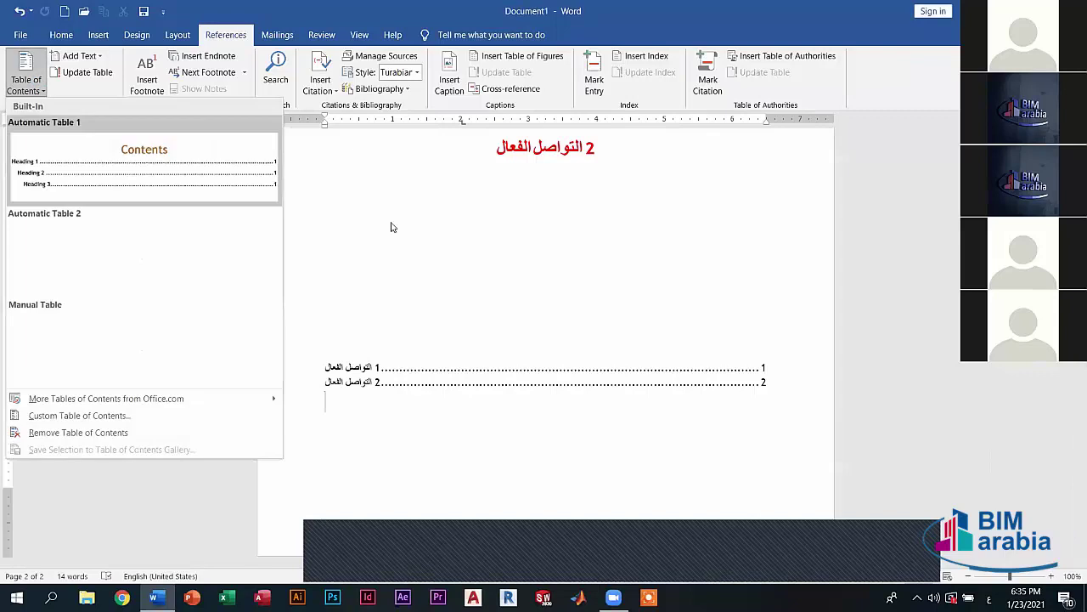
{"action": "left_click", "coordinate": [391, 226]}
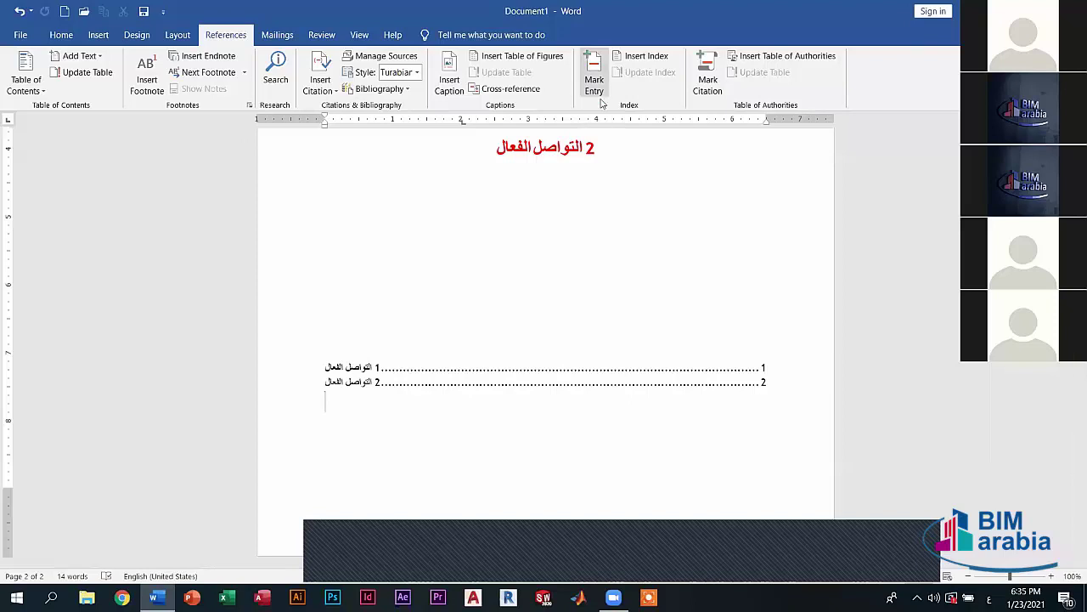
{"action": "left_click", "coordinate": [712, 95]}
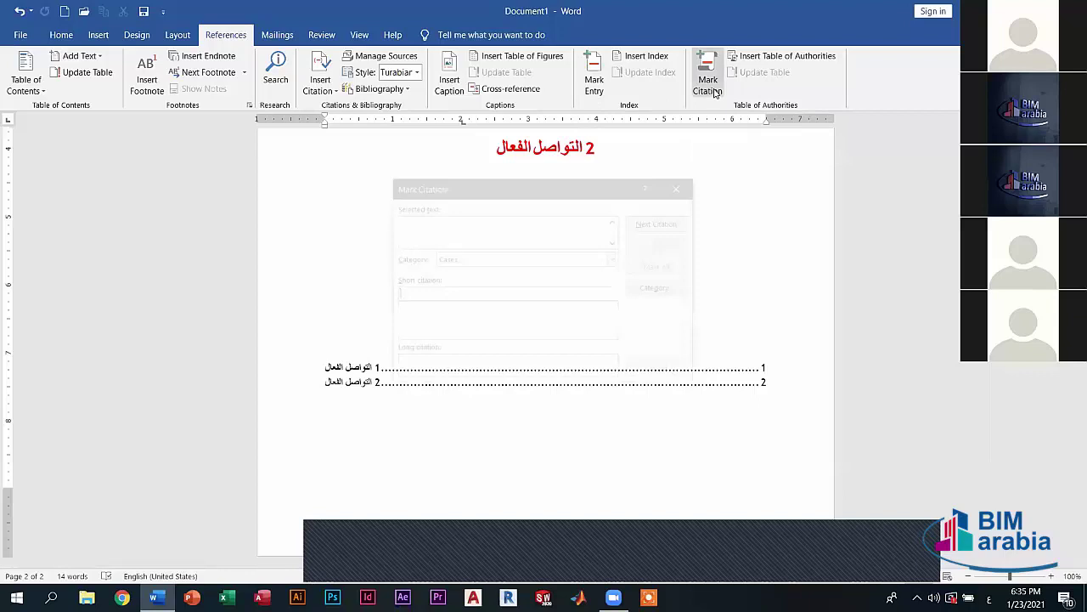
{"action": "left_click", "coordinate": [682, 186]}
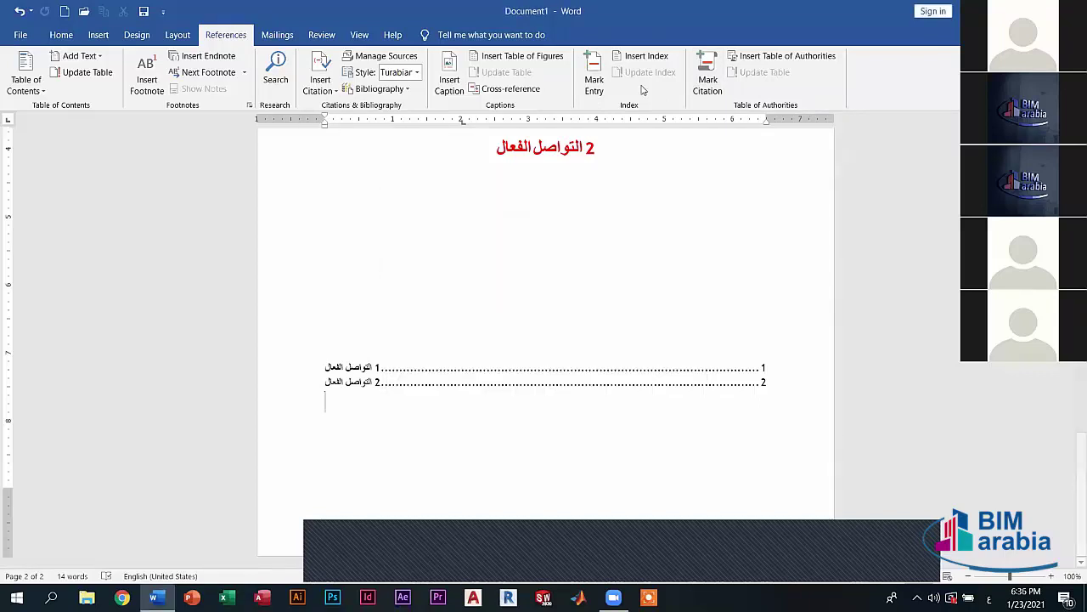
{"action": "left_click", "coordinate": [710, 76]}
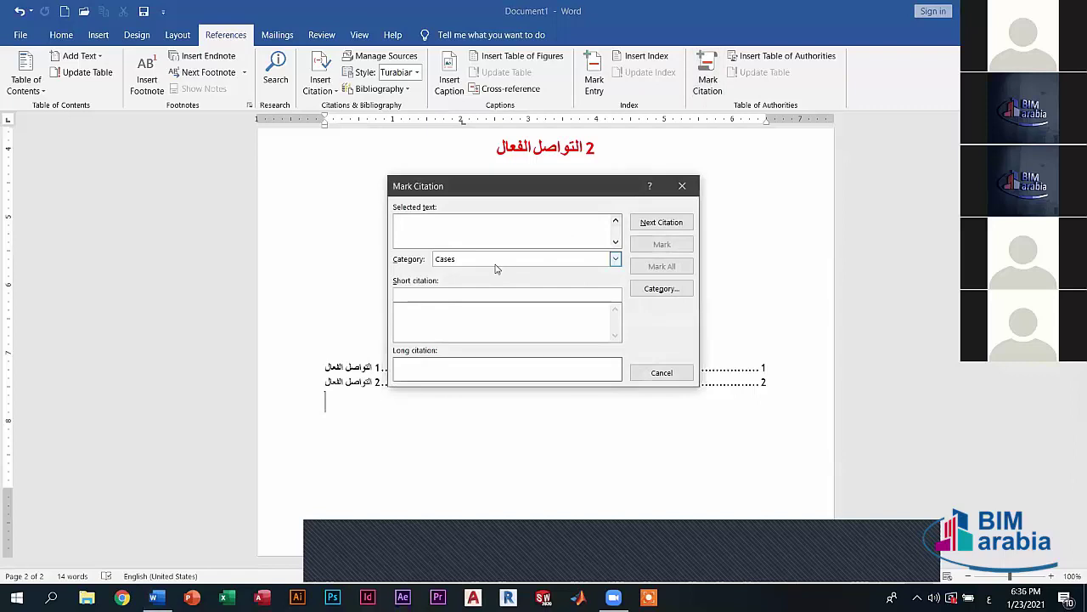
{"action": "key", "text": "Escape"}
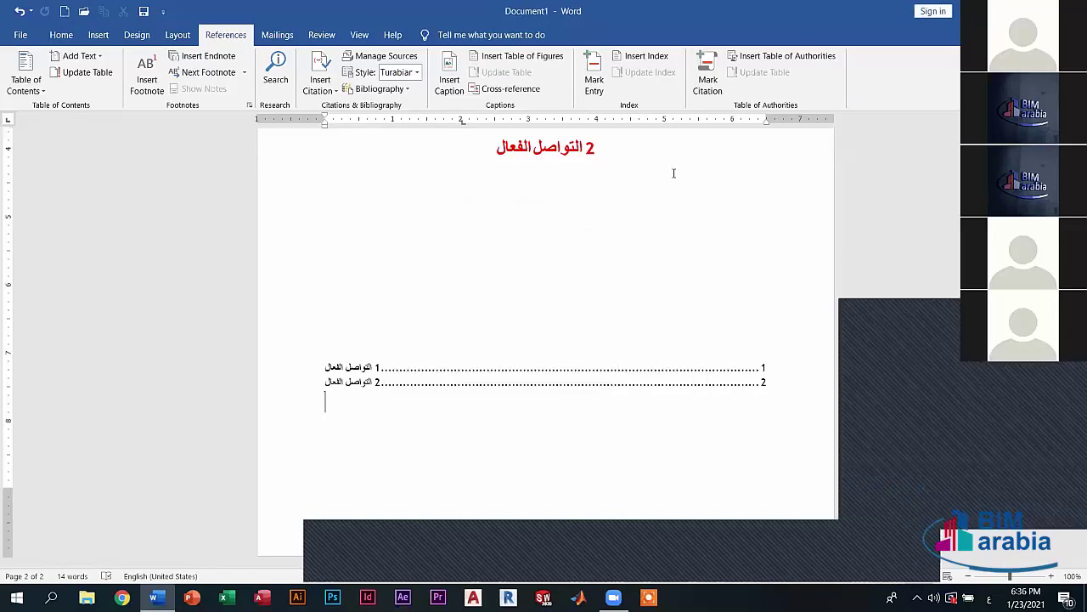
{"action": "left_click", "coordinate": [517, 563]}
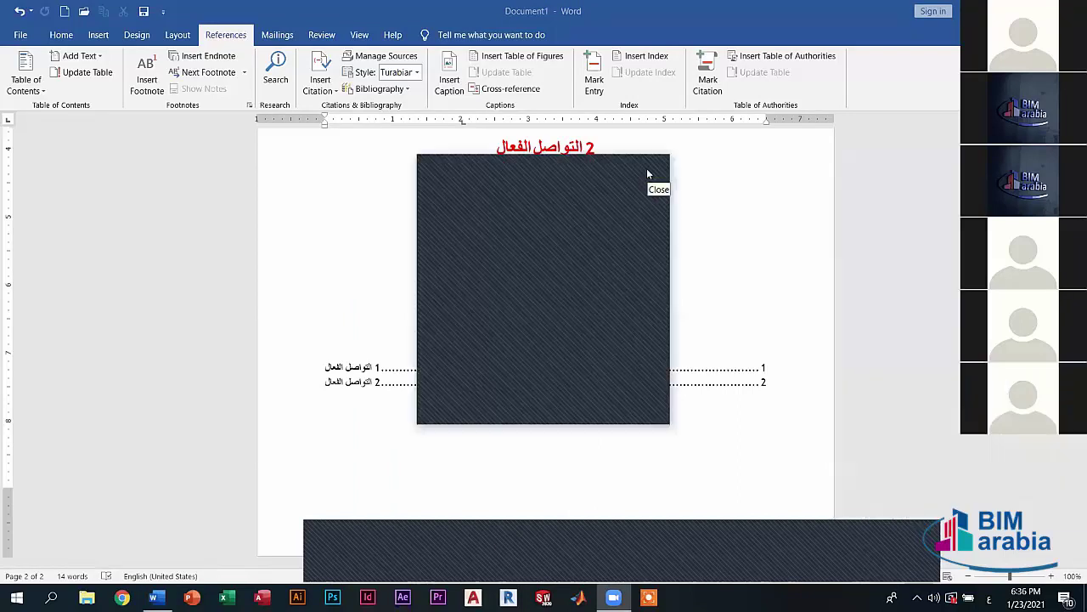
{"action": "left_click", "coordinate": [647, 171]}
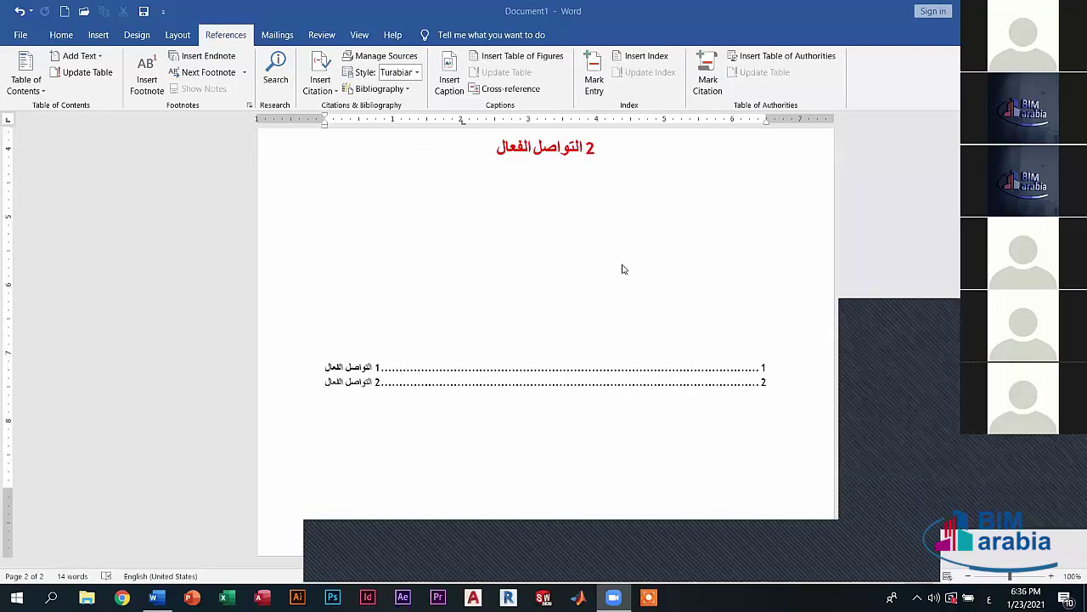
{"action": "left_click", "coordinate": [652, 166]}
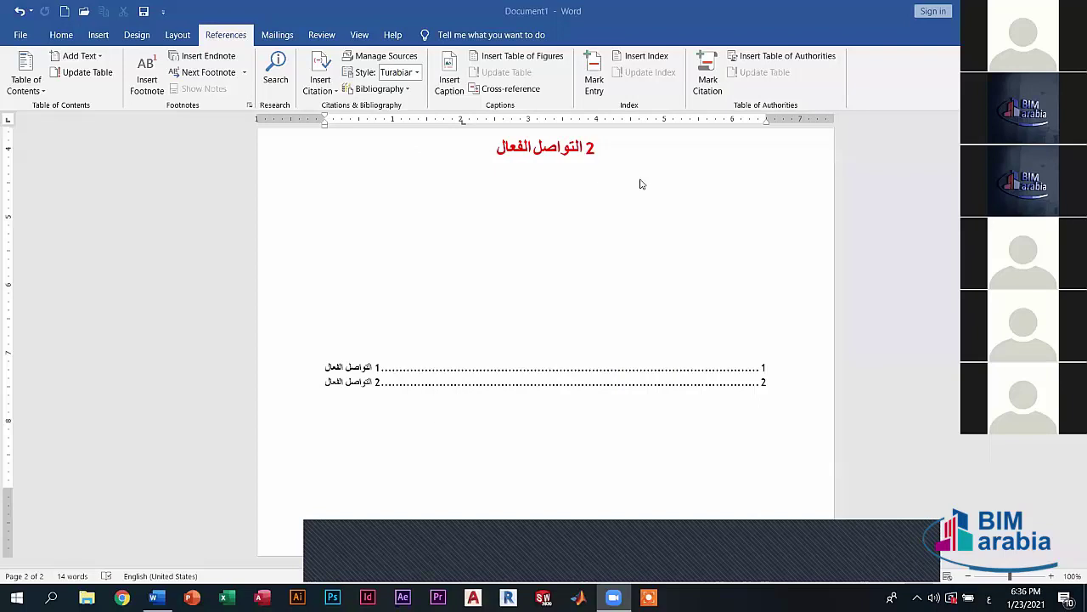
Start a new citation source and try Report, Art and Electronic Source types before returning to Book.
{"action": "left_click", "coordinate": [321, 89]}
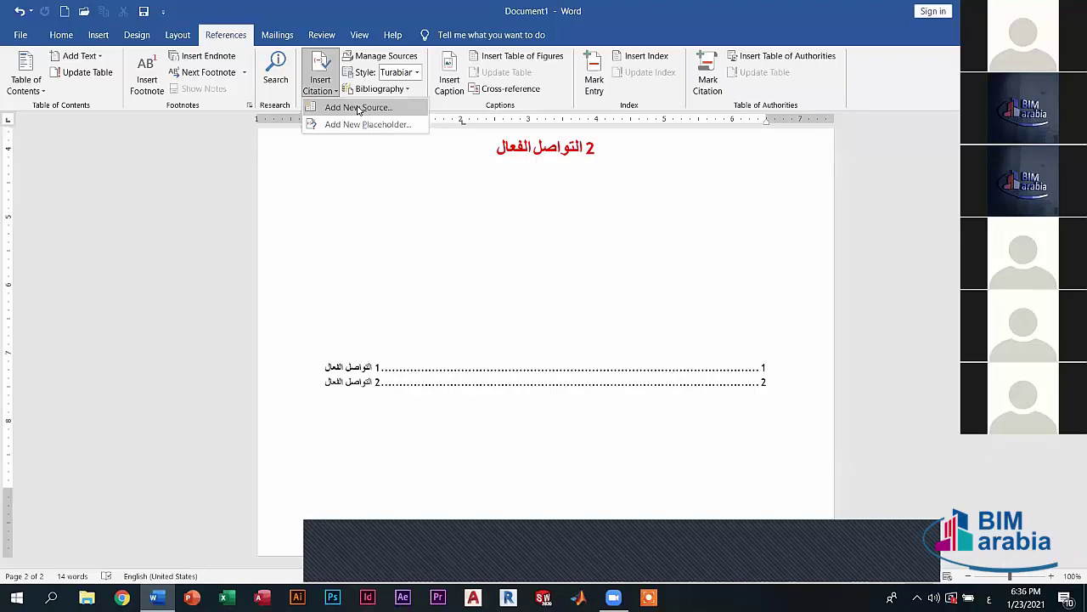
{"action": "left_click", "coordinate": [358, 108]}
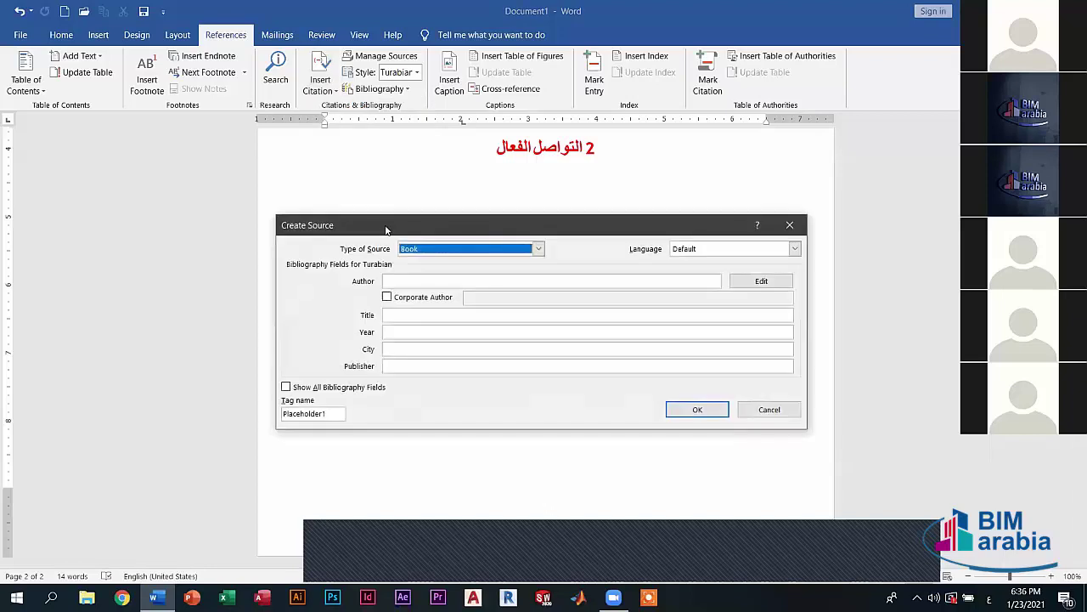
{"action": "left_click_drag", "start_coordinate": [387, 223], "coordinate": [401, 220]}
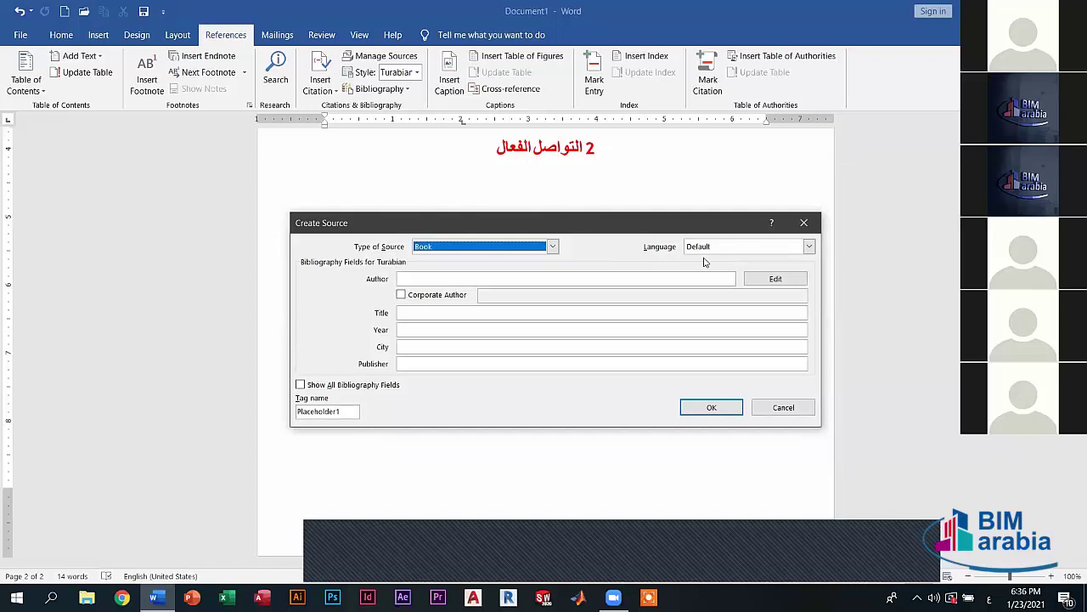
{"action": "left_click", "coordinate": [433, 247]}
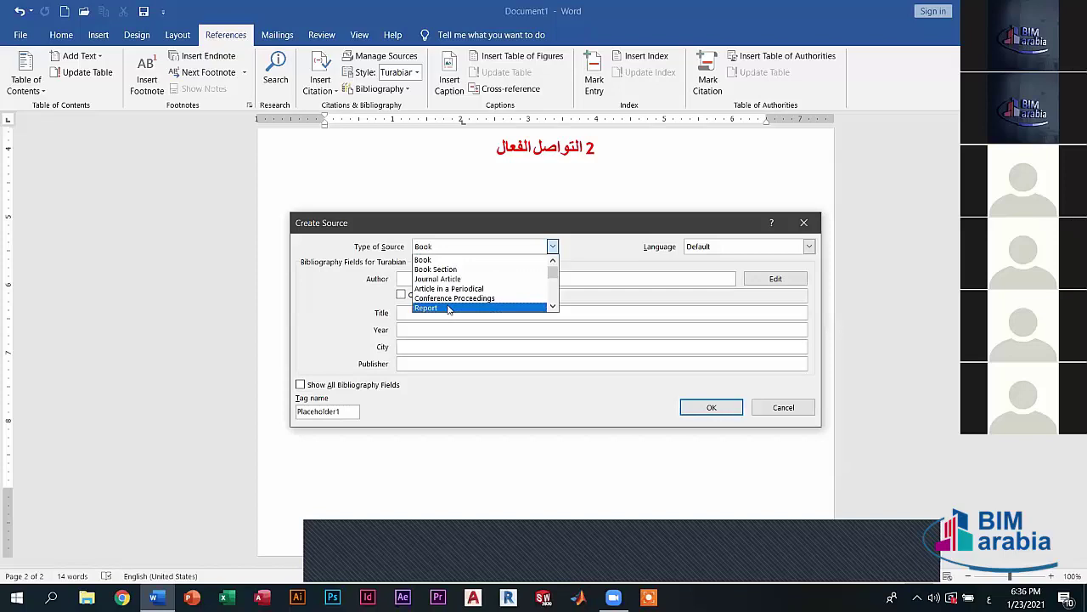
{"action": "left_click", "coordinate": [449, 309]}
{"action": "left_click", "coordinate": [552, 246]}
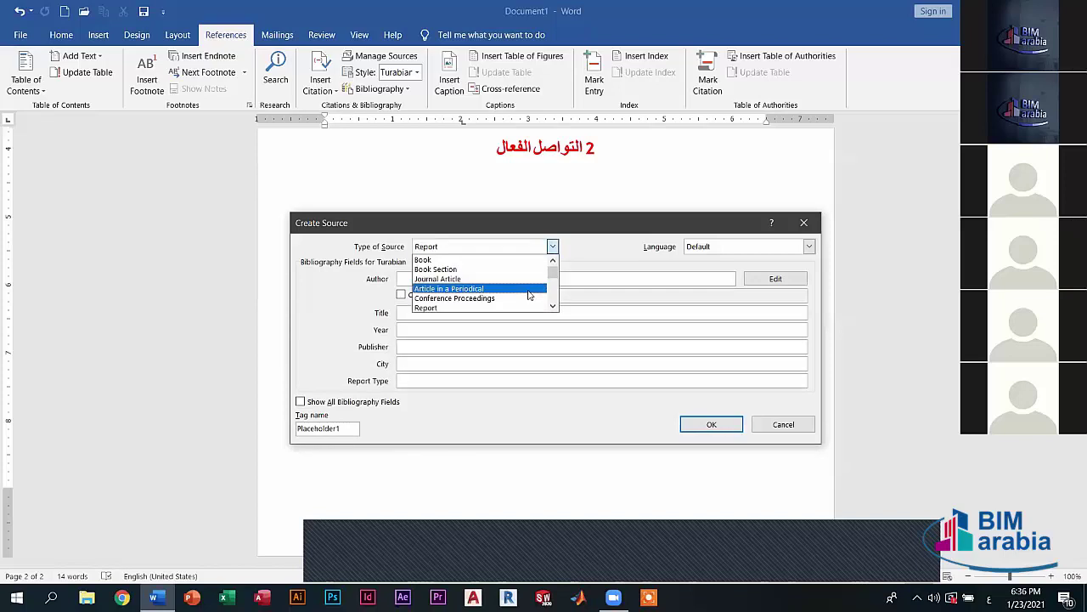
{"action": "scroll", "coordinate": [528, 295], "scroll_direction": "down", "scroll_amount": 1}
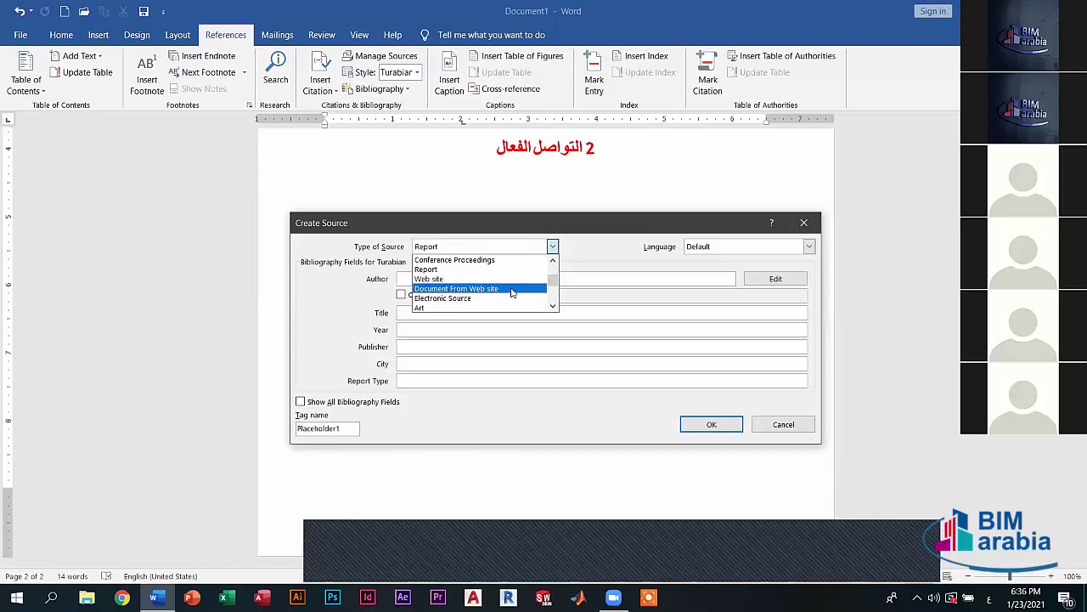
{"action": "left_click", "coordinate": [448, 308]}
{"action": "left_click", "coordinate": [552, 246]}
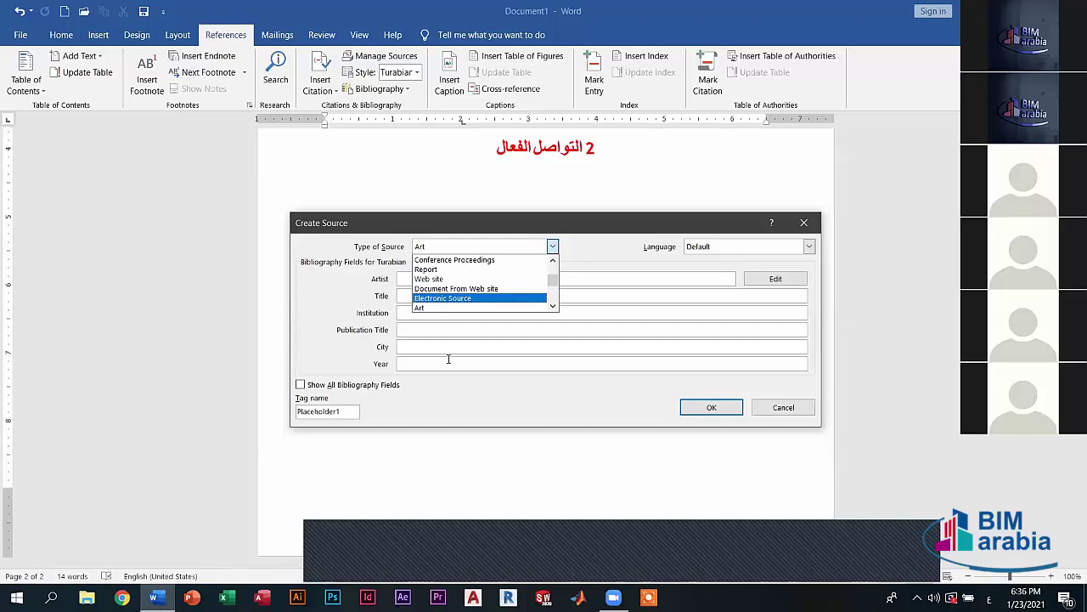
{"action": "left_click", "coordinate": [462, 246]}
{"action": "left_click", "coordinate": [552, 246]}
{"action": "scroll", "coordinate": [476, 281], "scroll_direction": "up", "scroll_amount": 1}
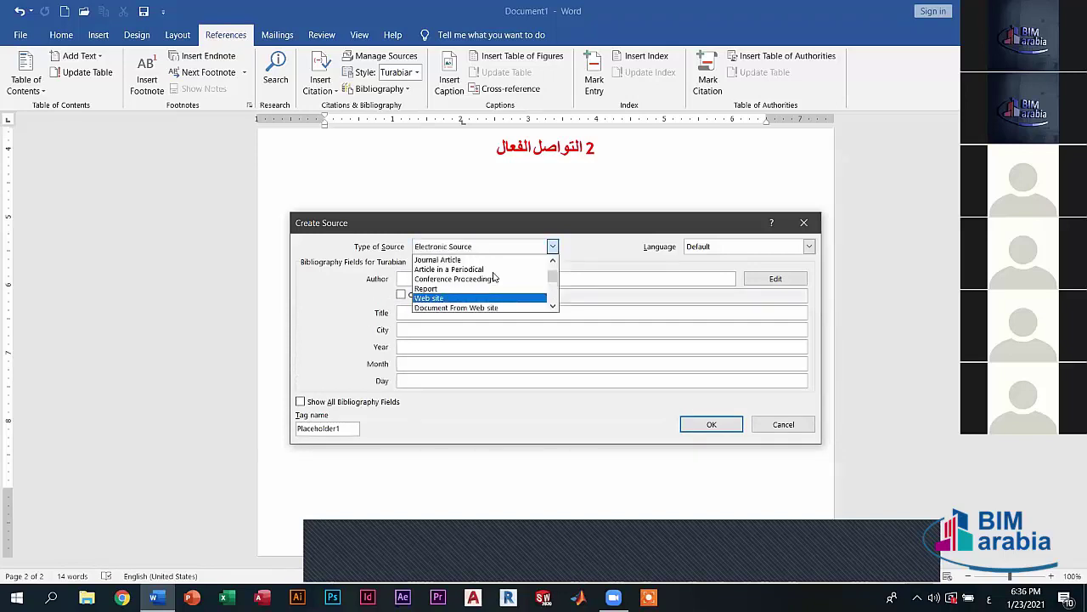
{"action": "scroll", "coordinate": [447, 263], "scroll_direction": "up", "scroll_amount": 1}
{"action": "left_click", "coordinate": [446, 259]}
{"action": "left_click", "coordinate": [442, 250]}
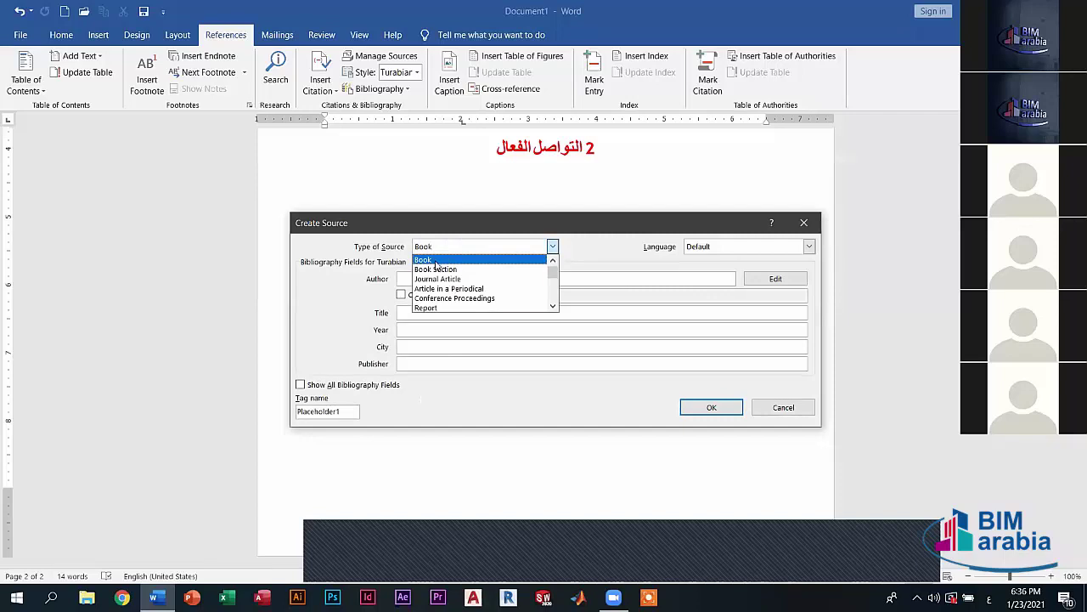
{"action": "left_click", "coordinate": [436, 262]}
{"action": "left_click", "coordinate": [406, 333]}
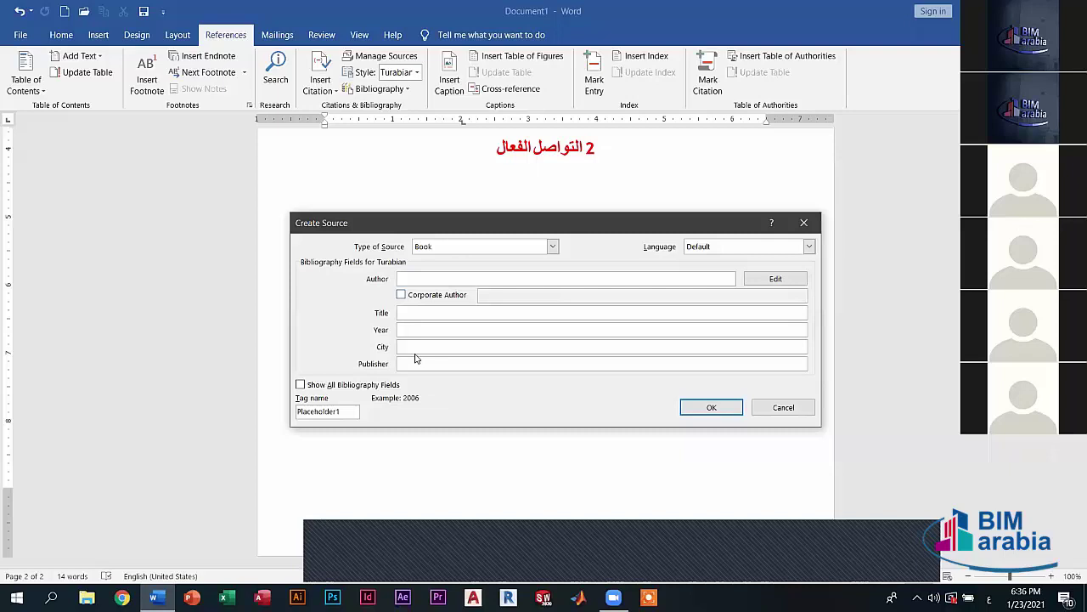
Keep the source language as Default and open then close the author name editor.
{"action": "key", "text": "Tab"}
{"action": "key", "text": "Tab"}
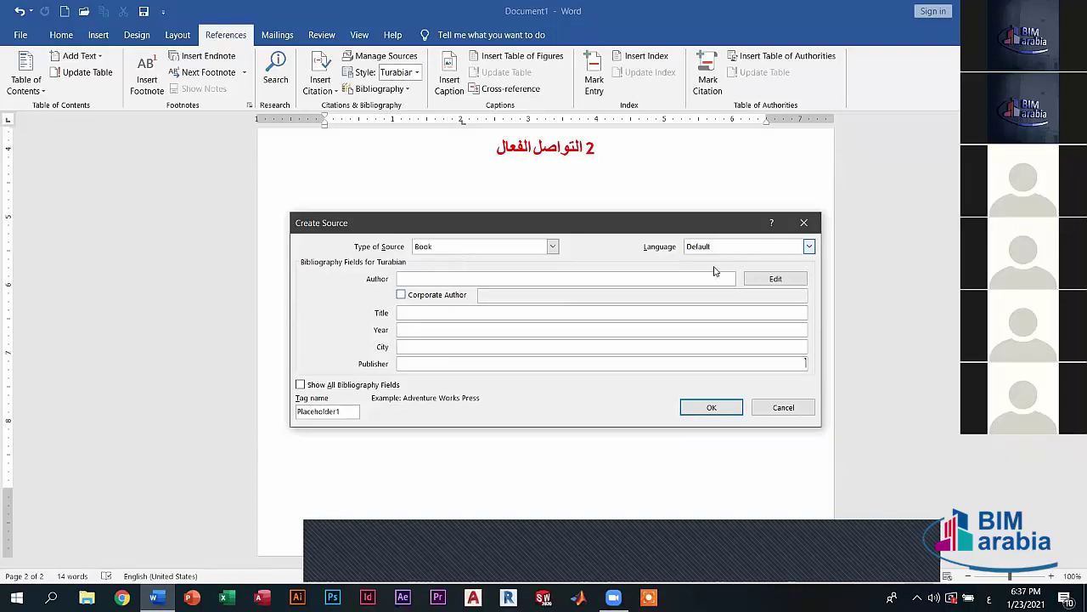
{"action": "left_click", "coordinate": [723, 246]}
{"action": "key", "text": "Down"}
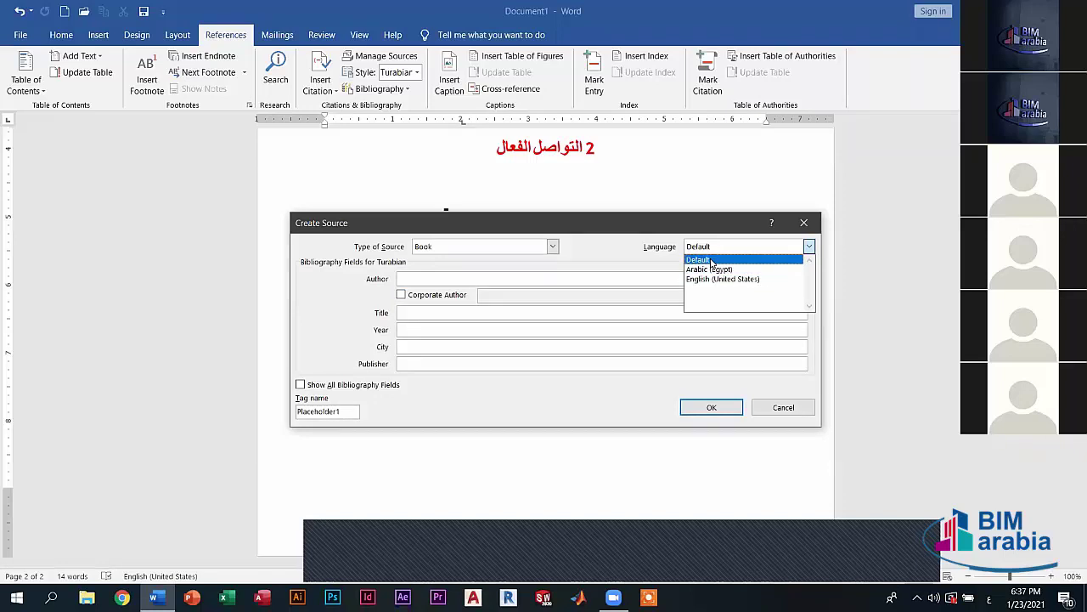
{"action": "left_click", "coordinate": [711, 262]}
{"action": "left_click", "coordinate": [615, 278]}
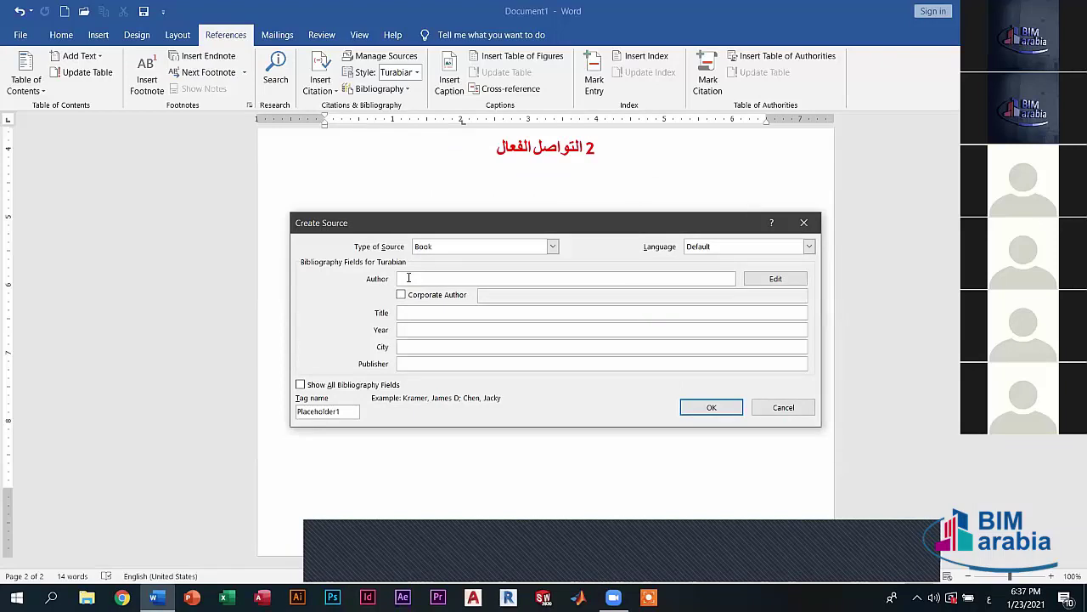
{"action": "left_click", "coordinate": [793, 279]}
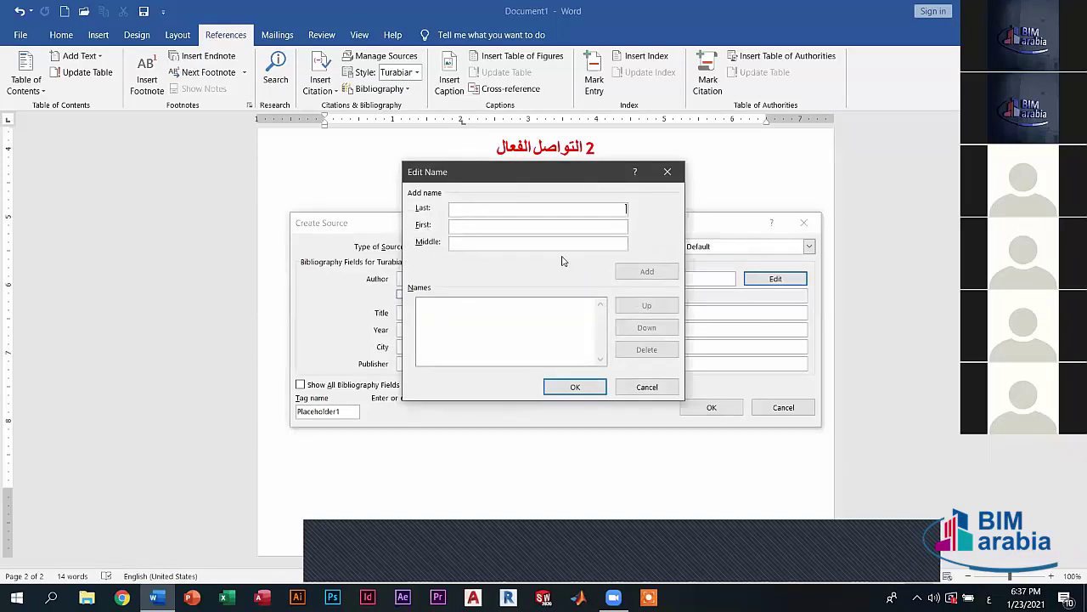
{"action": "left_click", "coordinate": [667, 171]}
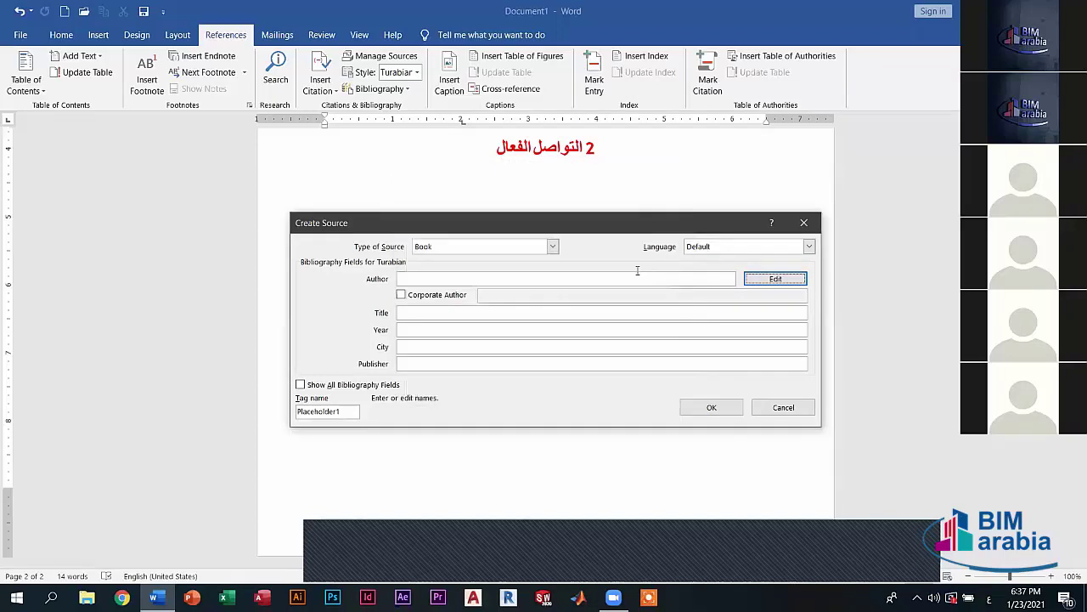
Step through the empty Author, Title, Year, City and Publisher fields, then select the Placeholder1 tag name.
{"action": "left_click", "coordinate": [413, 313]}
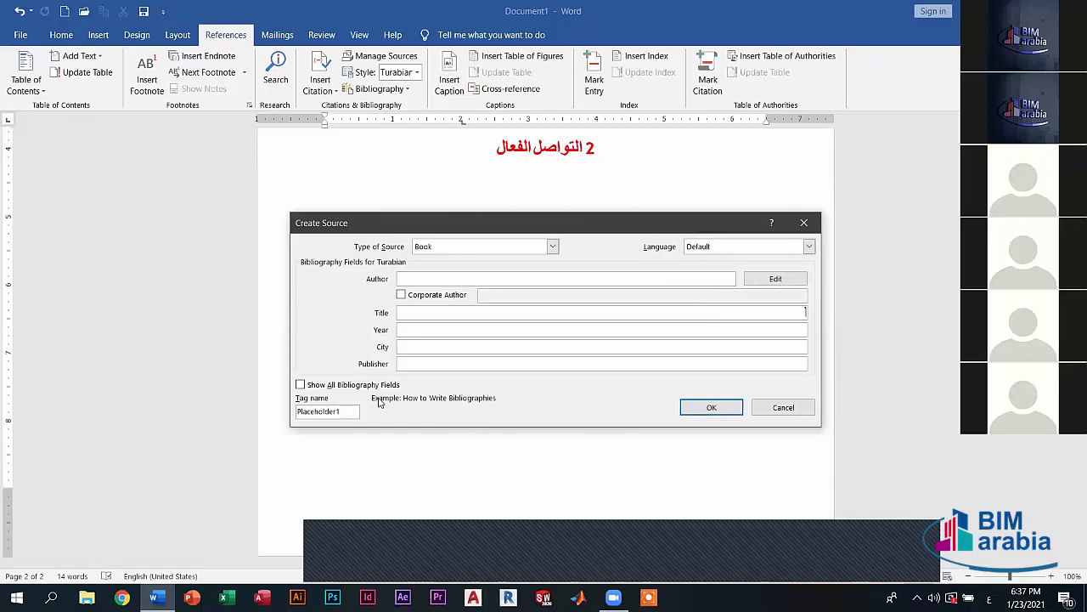
{"action": "left_click", "coordinate": [399, 279]}
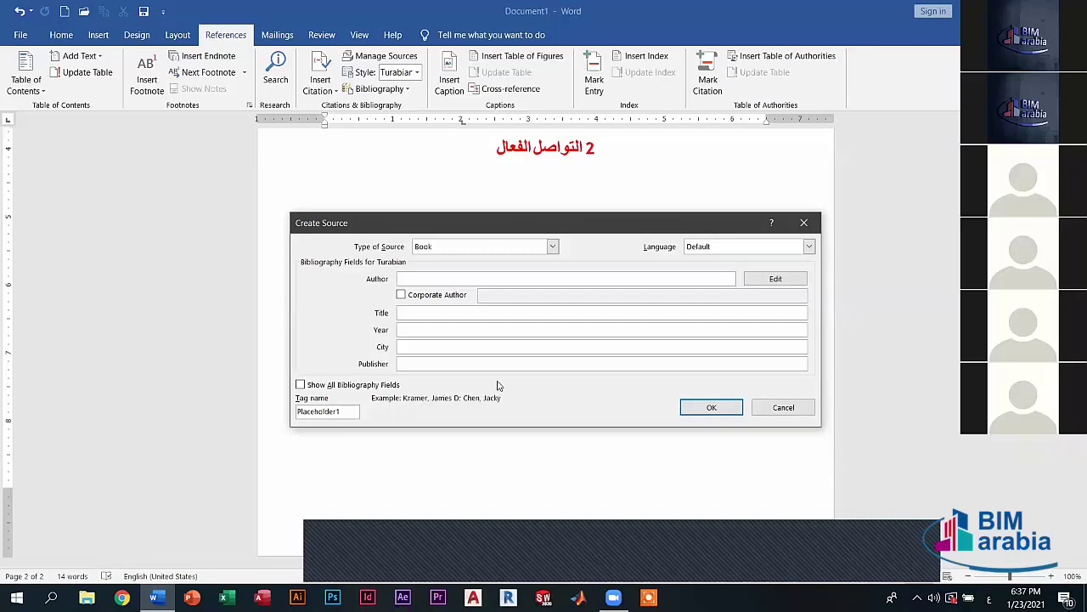
{"action": "left_click", "coordinate": [416, 331]}
{"action": "left_click", "coordinate": [411, 347]}
{"action": "left_click", "coordinate": [405, 364]}
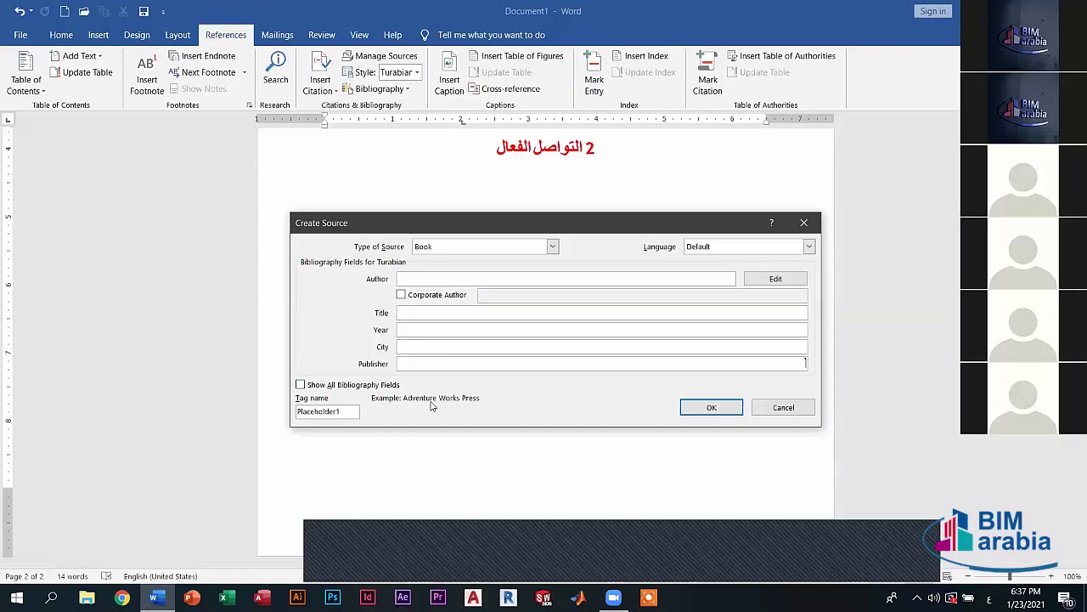
{"action": "left_click", "coordinate": [427, 279]}
{"action": "left_click", "coordinate": [441, 313]}
{"action": "left_click", "coordinate": [435, 329]}
{"action": "left_click", "coordinate": [445, 348]}
{"action": "left_click", "coordinate": [414, 364]}
{"action": "left_click", "coordinate": [408, 277]}
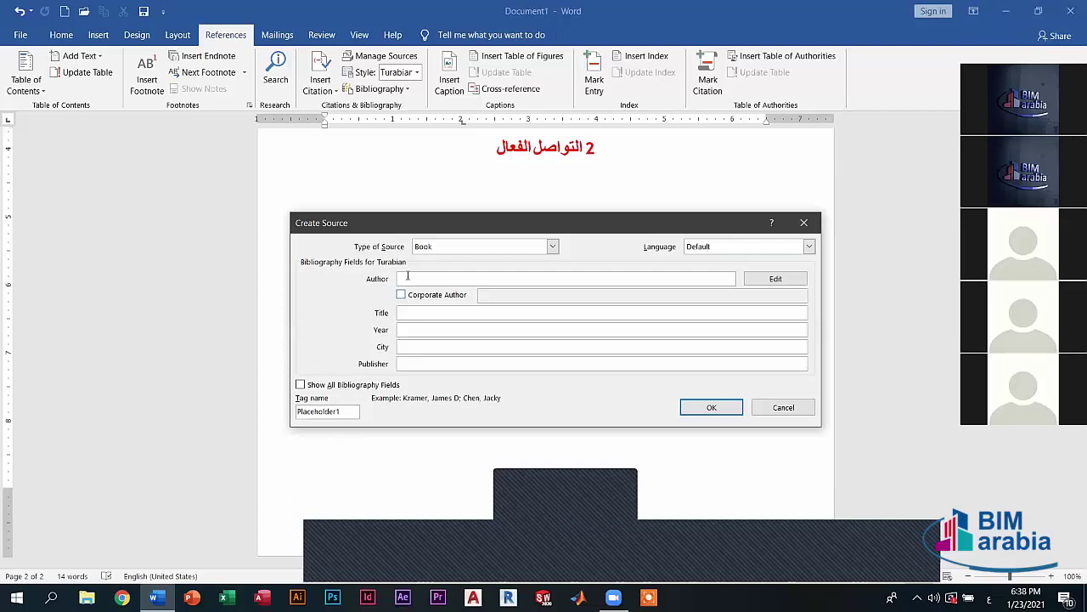
{"action": "double_click", "coordinate": [321, 410]}
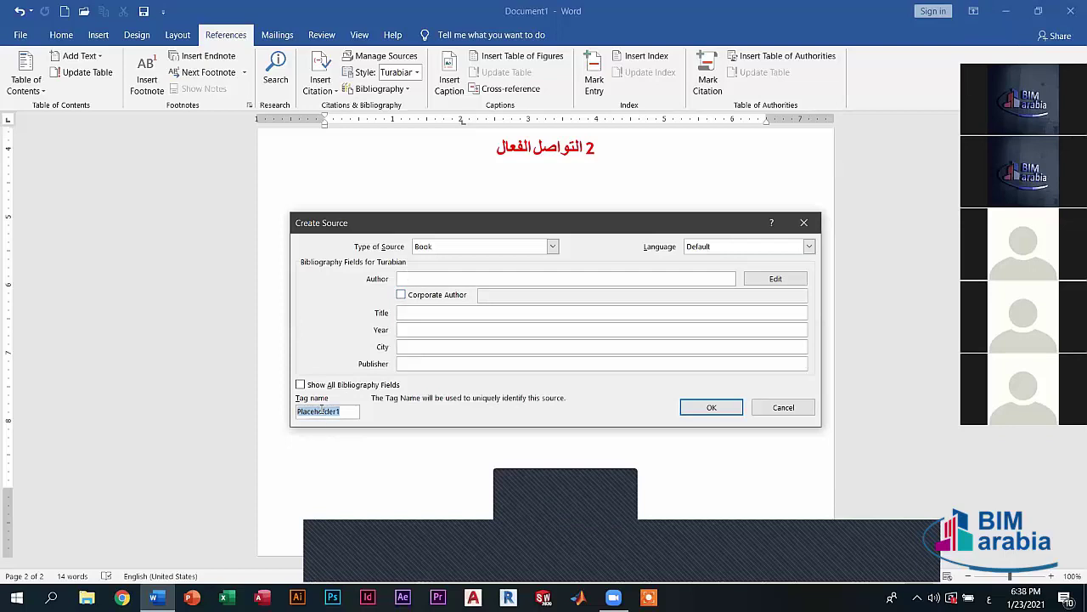
{"action": "left_click", "coordinate": [352, 409]}
{"action": "double_click", "coordinate": [327, 410]}
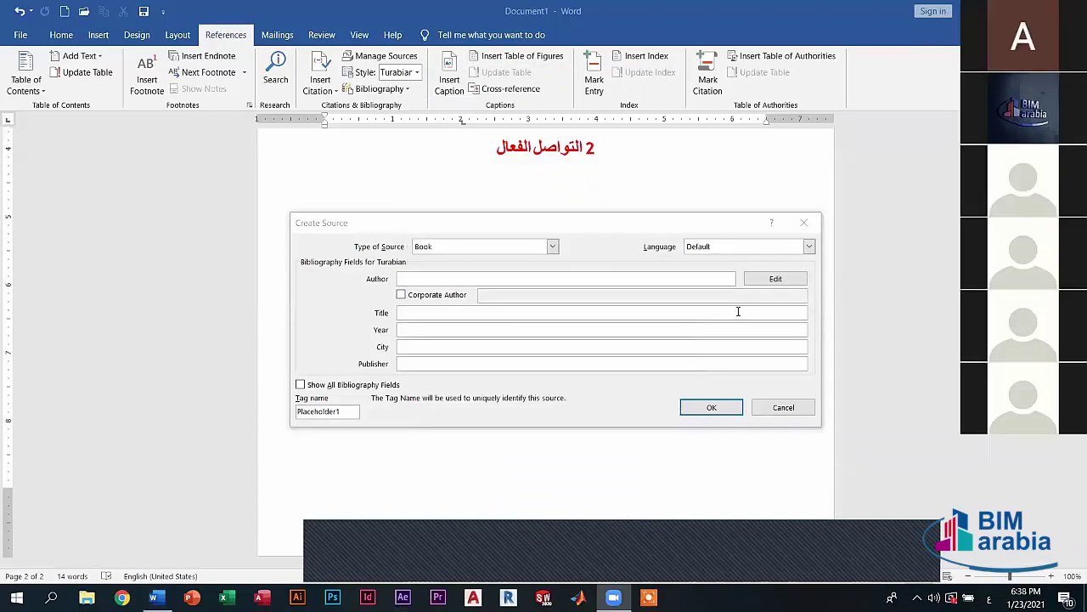
Cancel the Create Source dialog and select the screenshot above the red heading.
{"action": "left_click", "coordinate": [779, 411]}
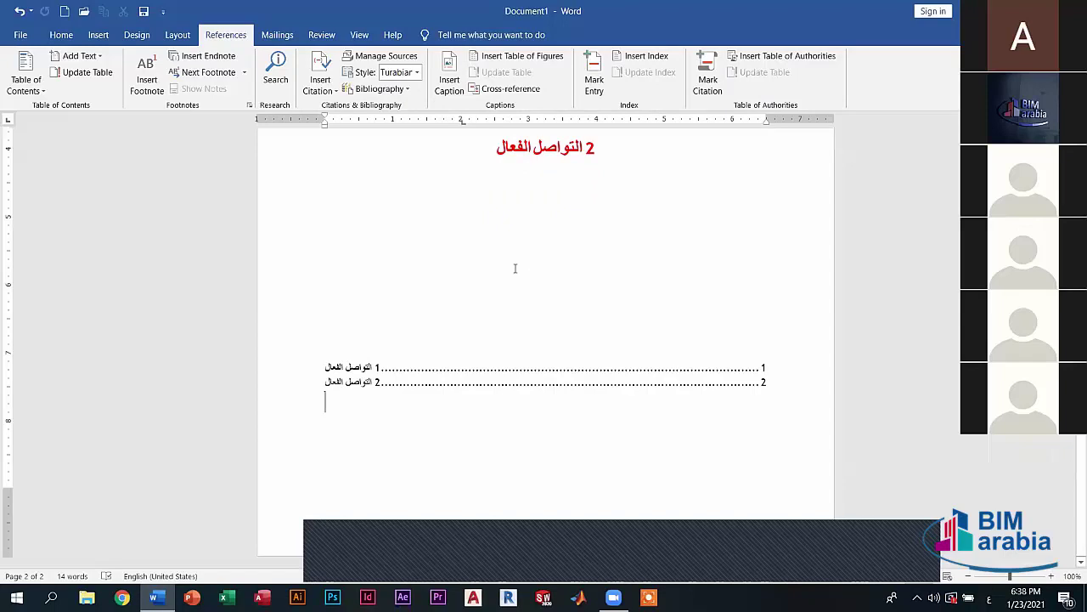
{"action": "scroll", "coordinate": [524, 272], "scroll_direction": "up", "scroll_amount": 3}
{"action": "scroll", "coordinate": [562, 354], "scroll_direction": "up", "scroll_amount": 2}
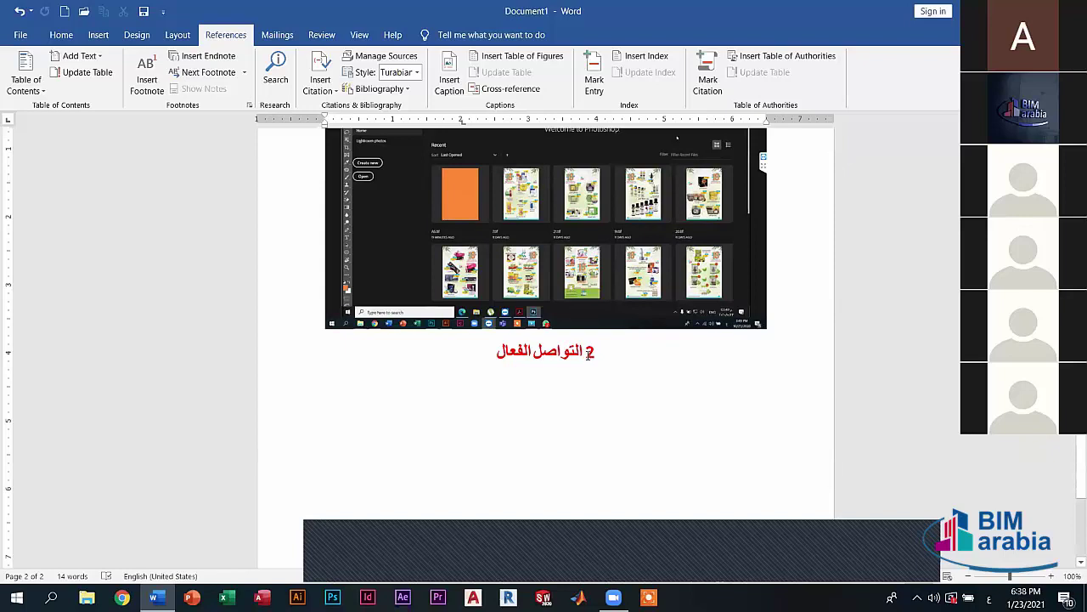
{"action": "left_click", "coordinate": [592, 352]}
{"action": "left_click", "coordinate": [564, 305]}
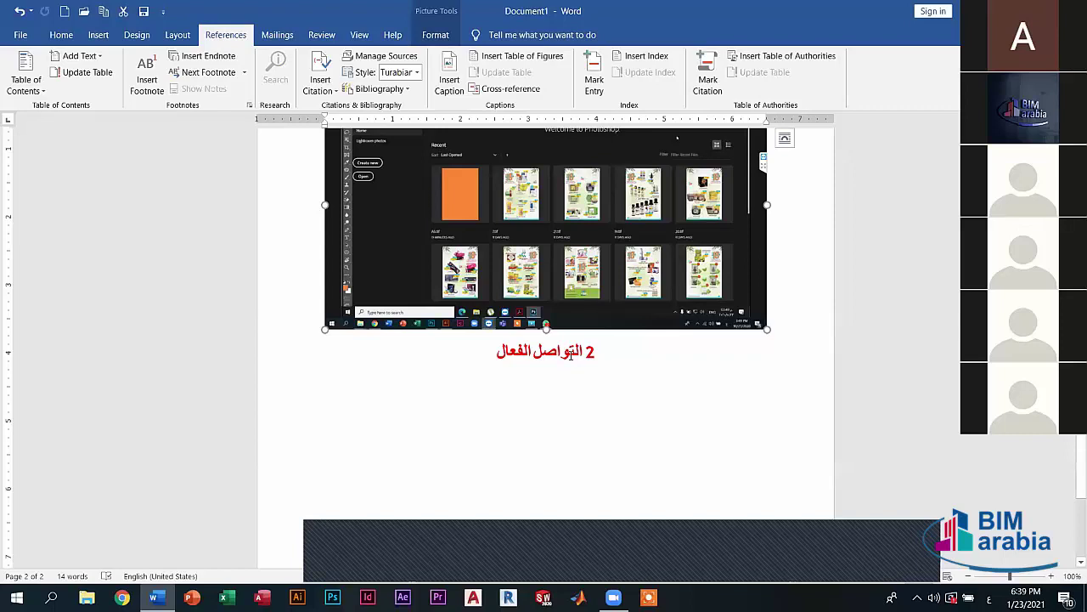
{"action": "left_click", "coordinate": [561, 351]}
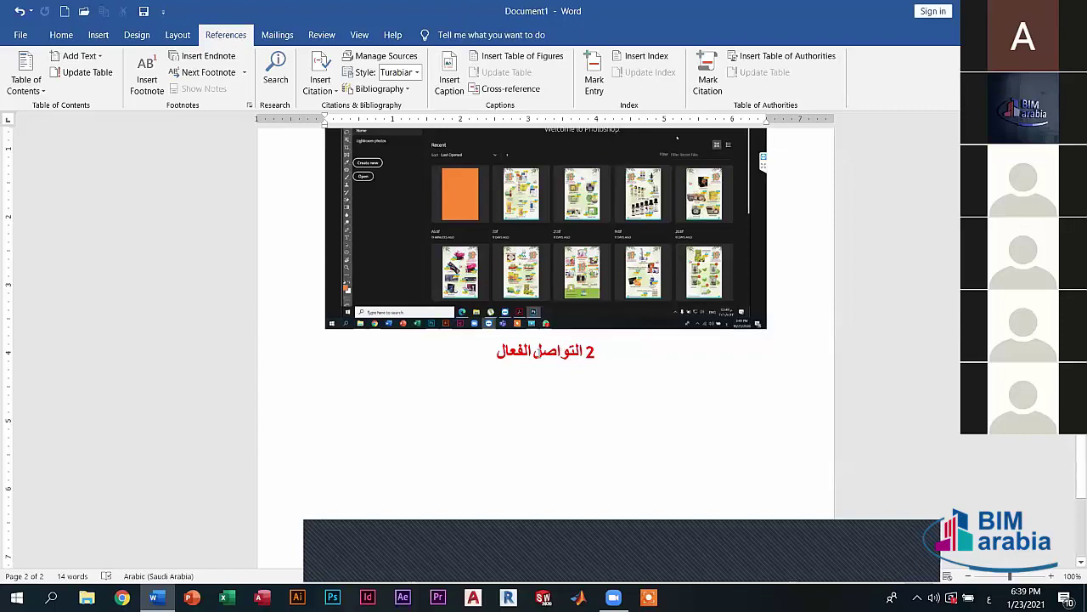
{"action": "left_click", "coordinate": [582, 326]}
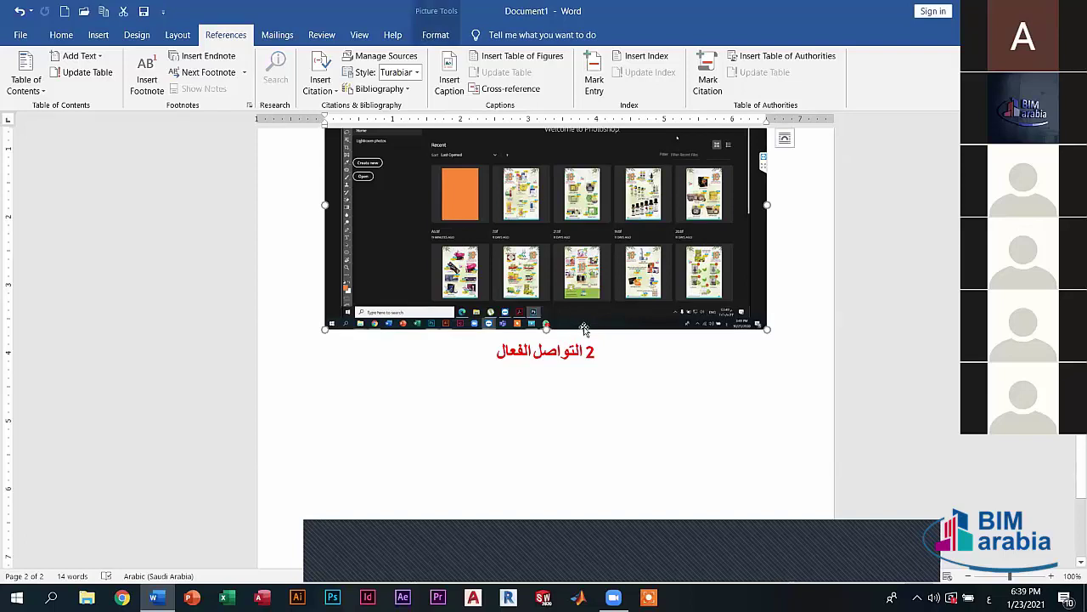
Bring the table of figures into view and open the Insert Citation dropdown.
{"action": "scroll", "coordinate": [603, 363], "scroll_direction": "up", "scroll_amount": 1}
{"action": "scroll", "coordinate": [603, 364], "scroll_direction": "up", "scroll_amount": 1}
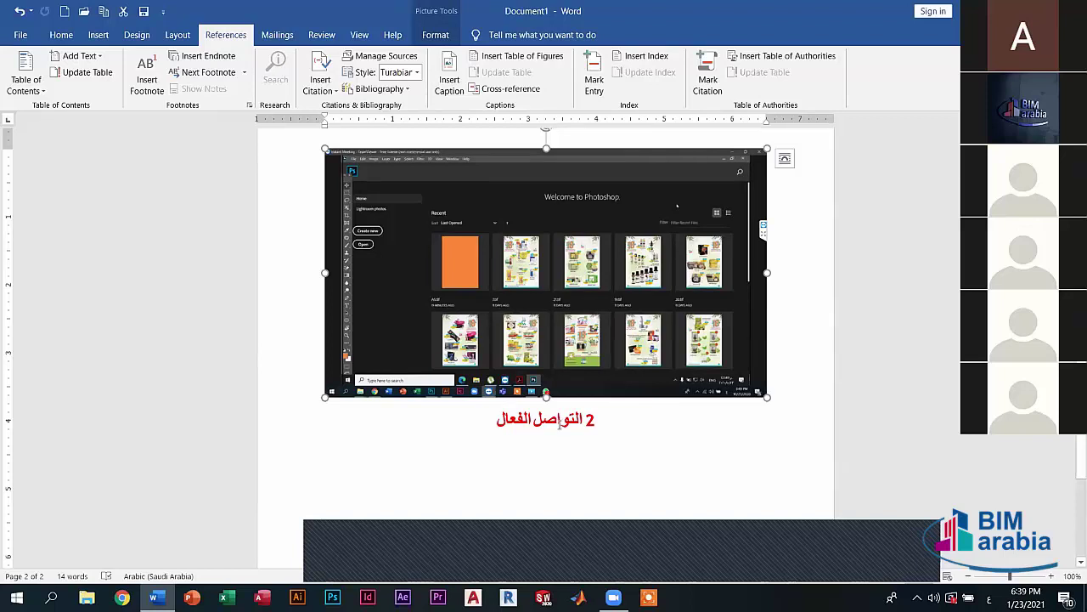
{"action": "scroll", "coordinate": [658, 476], "scroll_direction": "down", "scroll_amount": 3}
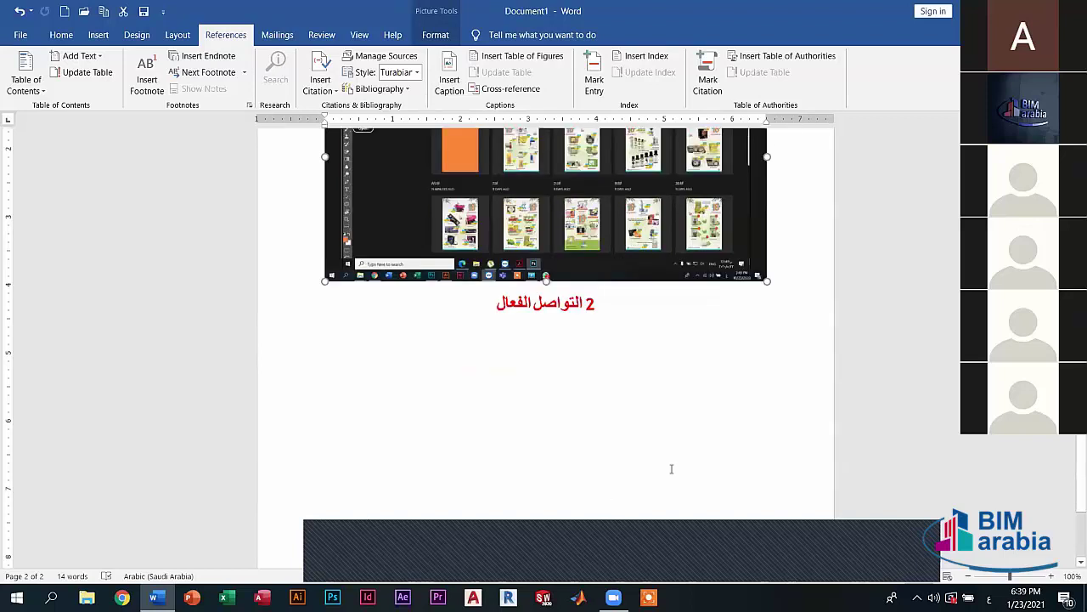
{"action": "scroll", "coordinate": [671, 468], "scroll_direction": "down", "scroll_amount": 4}
{"action": "left_click", "coordinate": [323, 85]}
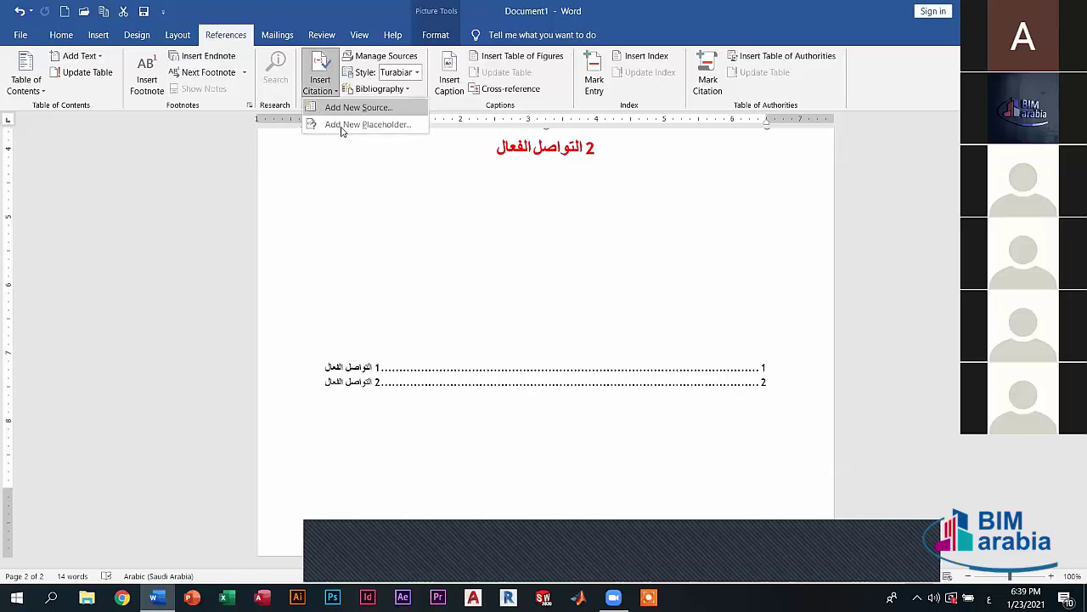
{"action": "left_click", "coordinate": [349, 107]}
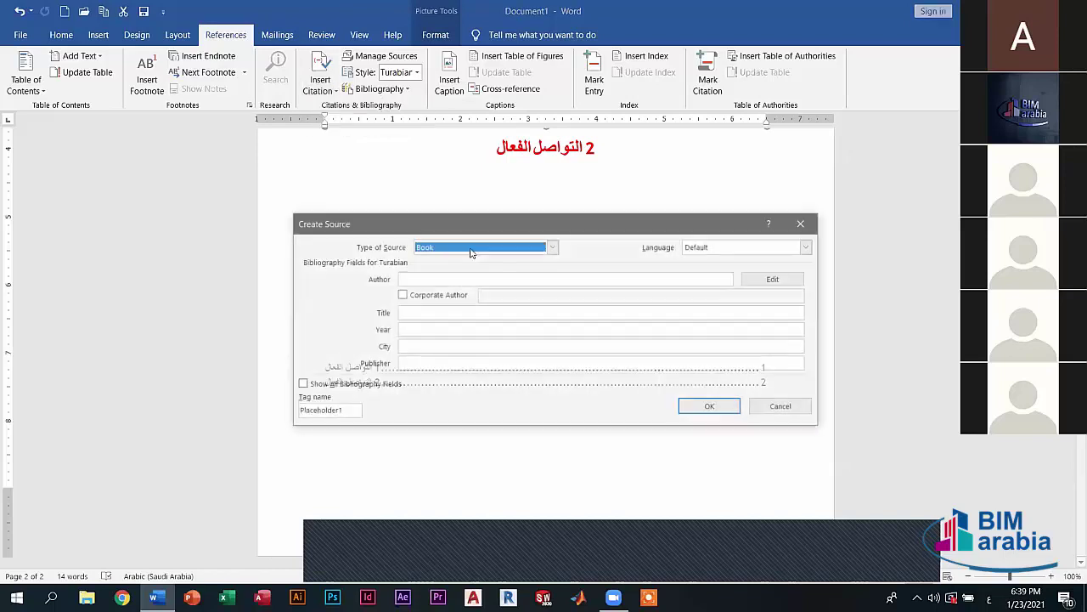
{"action": "left_click_drag", "start_coordinate": [474, 231], "coordinate": [477, 196]}
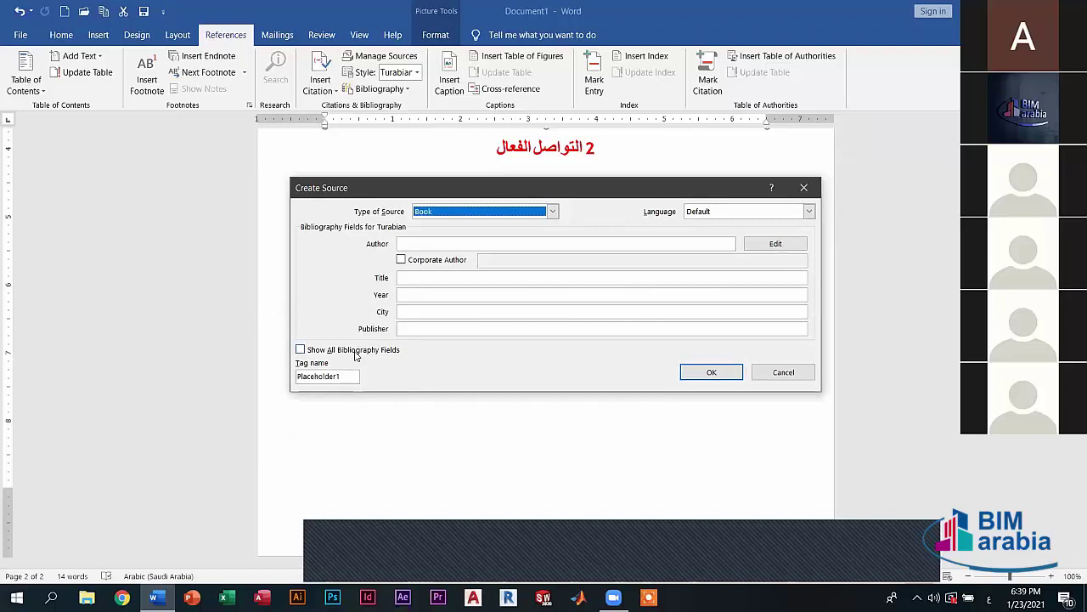
{"action": "left_click", "coordinate": [301, 350]}
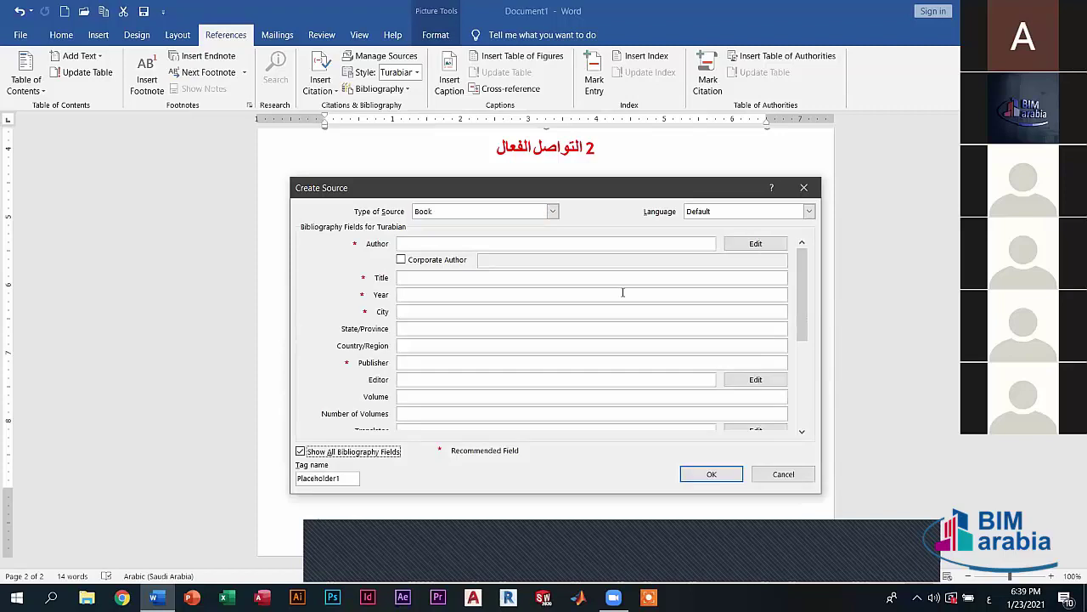
{"action": "left_click", "coordinate": [592, 342]}
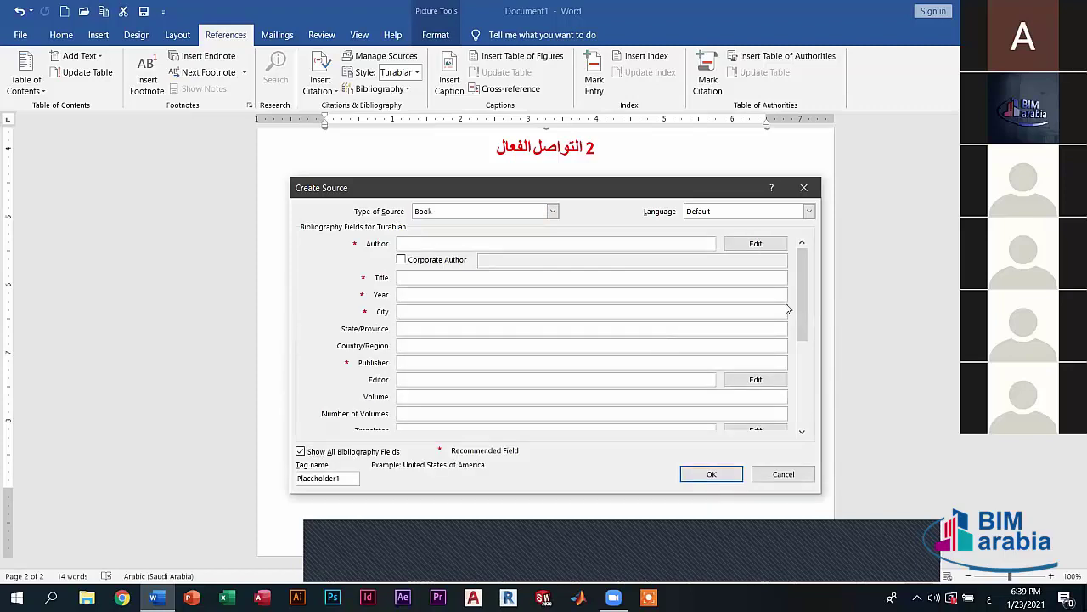
{"action": "scroll", "coordinate": [799, 349], "scroll_direction": "down", "scroll_amount": 5}
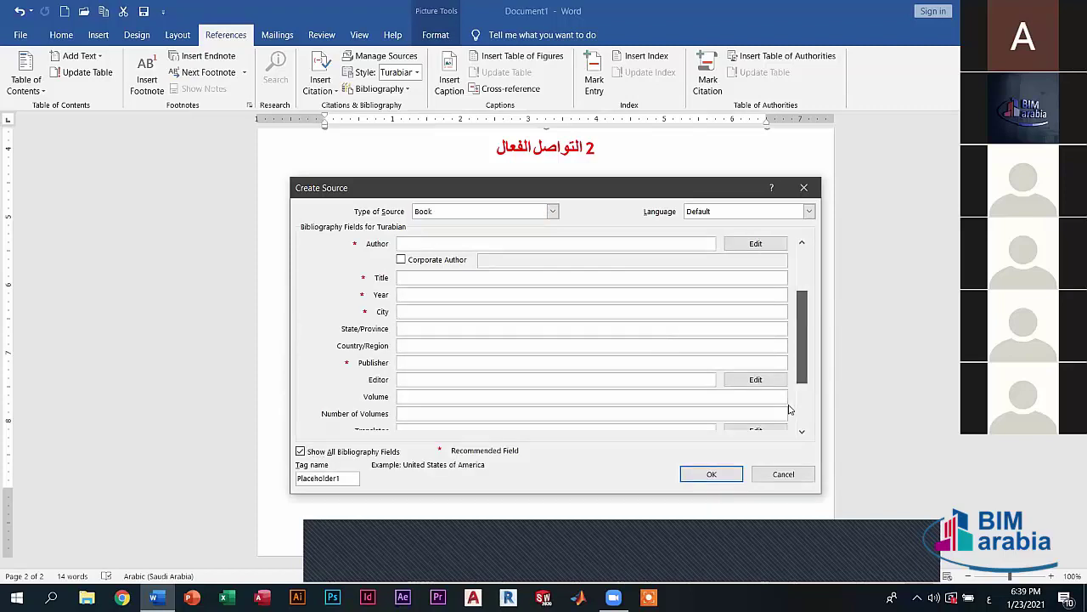
{"action": "left_click", "coordinate": [599, 382]}
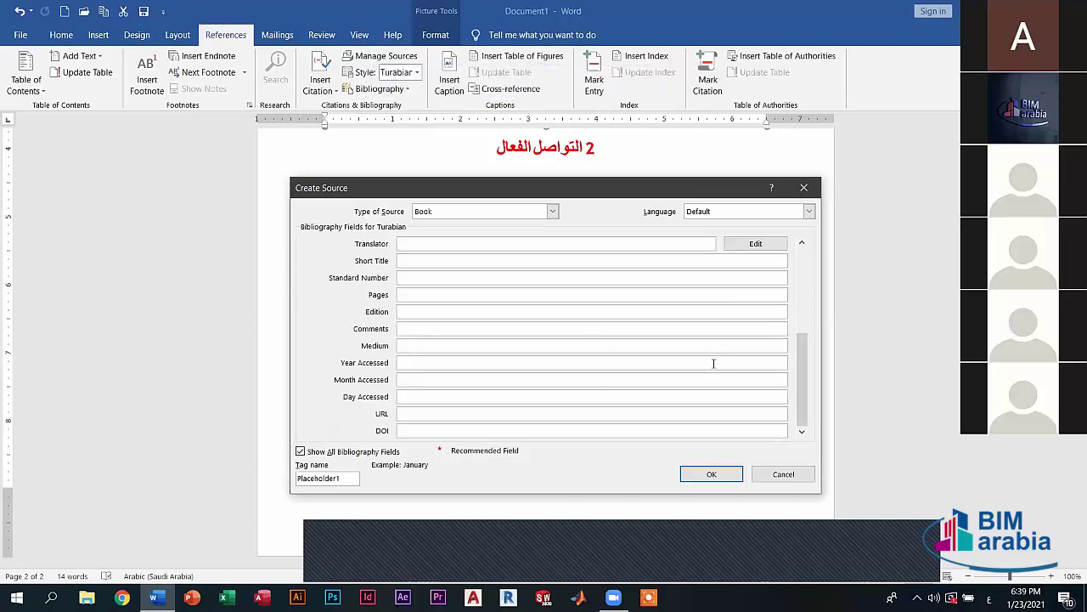
{"action": "left_click", "coordinate": [804, 186]}
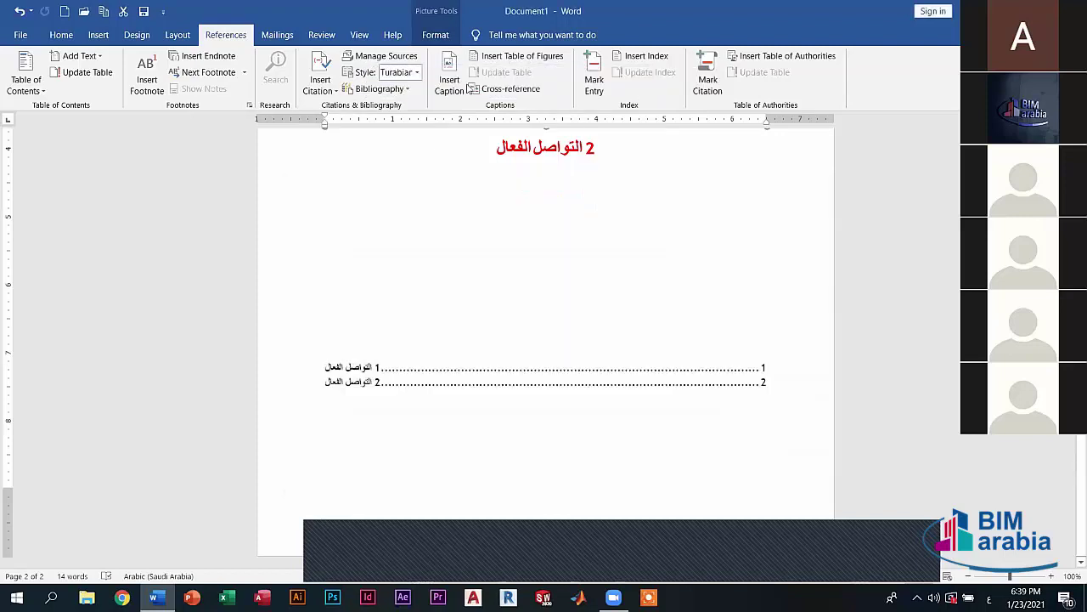
In the Source Manager, preview the saved sources, ending on the 2008 HVAC design entry.
{"action": "left_click", "coordinate": [384, 55]}
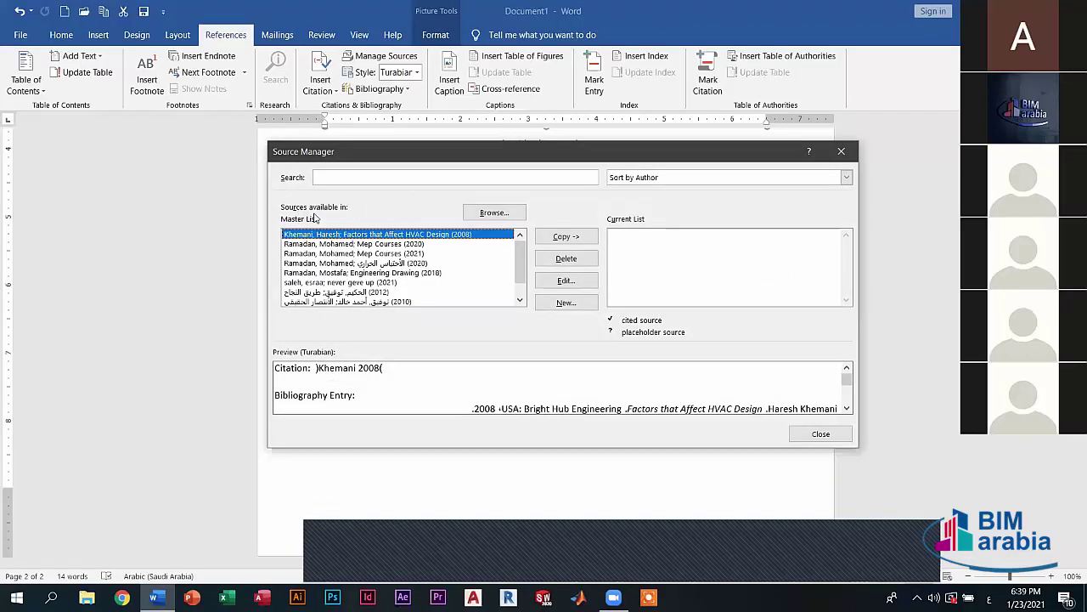
{"action": "left_click", "coordinate": [416, 253]}
{"action": "left_click", "coordinate": [382, 292]}
{"action": "left_click", "coordinate": [371, 301]}
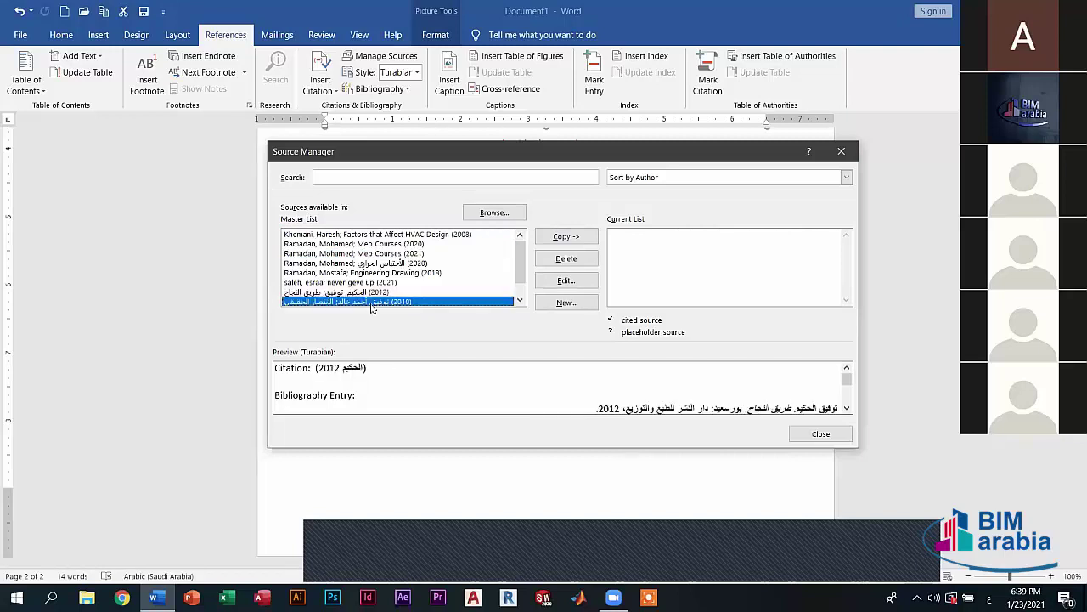
{"action": "left_click", "coordinate": [373, 291]}
{"action": "left_click", "coordinate": [378, 282]}
{"action": "left_click", "coordinate": [382, 272]}
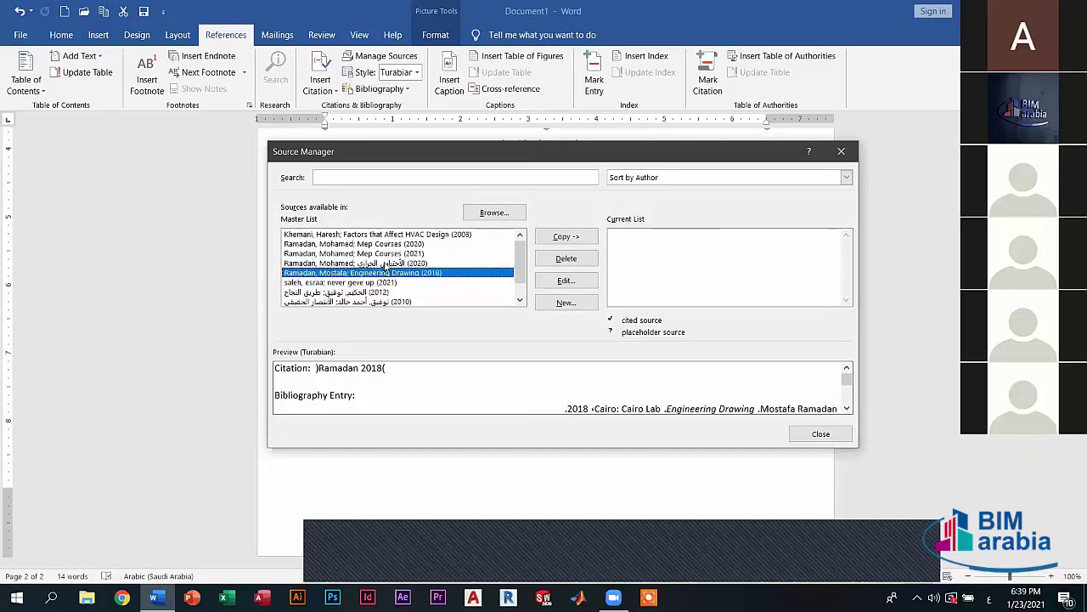
{"action": "left_click", "coordinate": [383, 262]}
{"action": "left_click", "coordinate": [386, 253]}
{"action": "left_click", "coordinate": [387, 244]}
{"action": "left_click", "coordinate": [389, 235]}
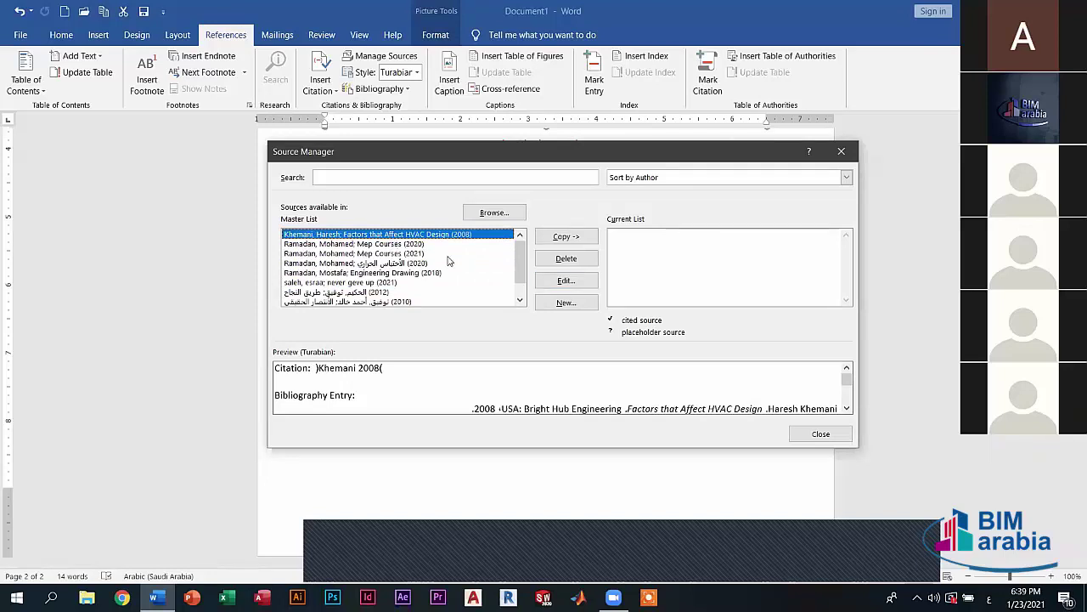
Copy the 2020 Mep Courses source into the document, then remove it from the current list.
{"action": "left_click", "coordinate": [388, 243]}
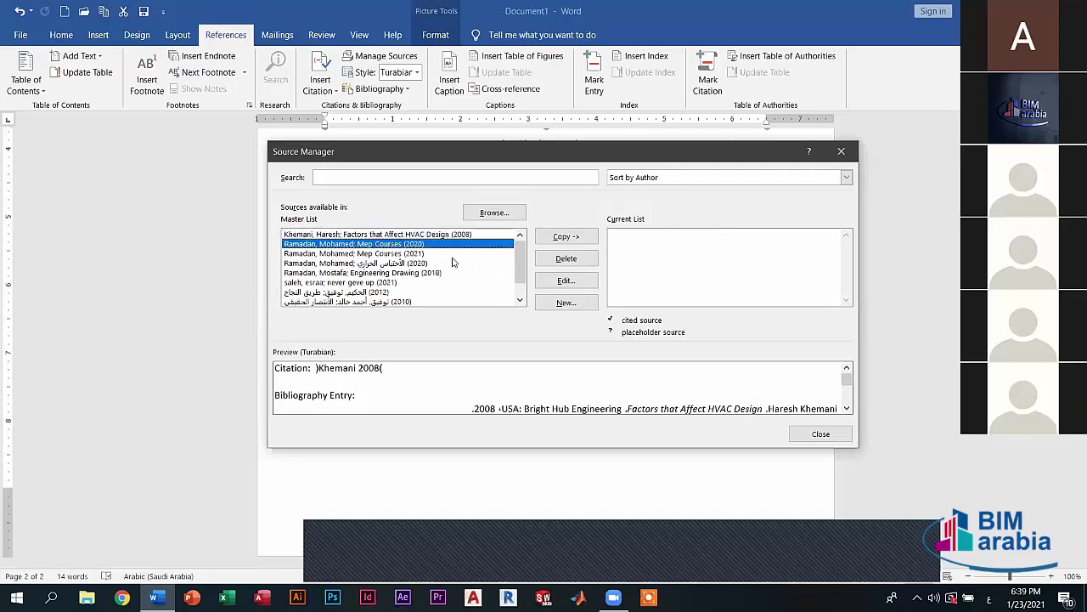
{"action": "left_click", "coordinate": [566, 237]}
{"action": "left_click", "coordinate": [654, 234]}
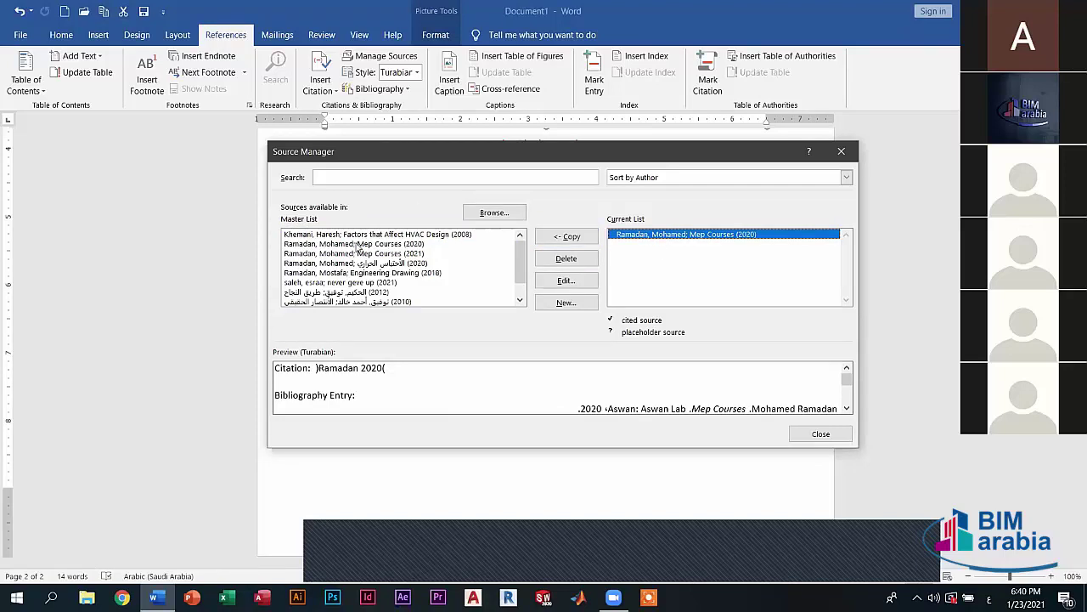
{"action": "left_click", "coordinate": [566, 236]}
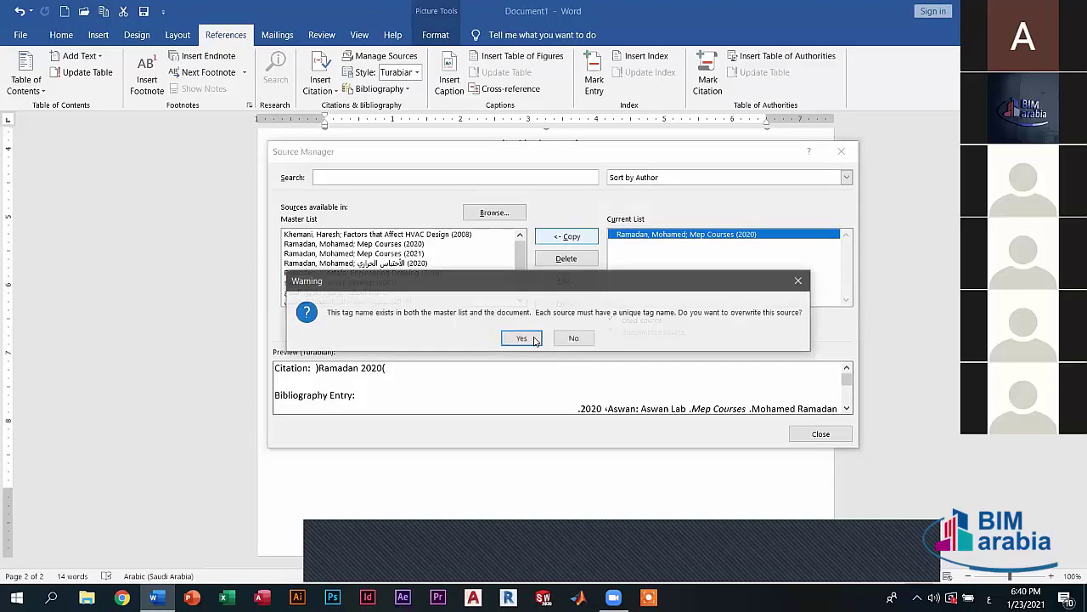
{"action": "left_click", "coordinate": [574, 338]}
{"action": "left_click", "coordinate": [565, 259]}
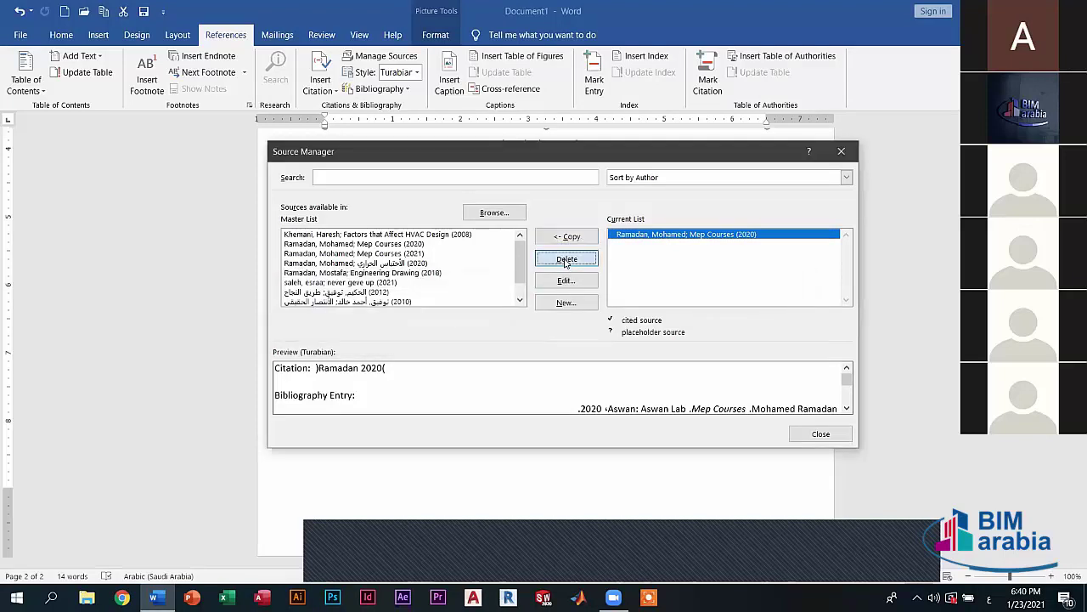
Copy the 2018 Engineering Drawing source into the current list and close the Source Manager.
{"action": "left_click", "coordinate": [438, 272]}
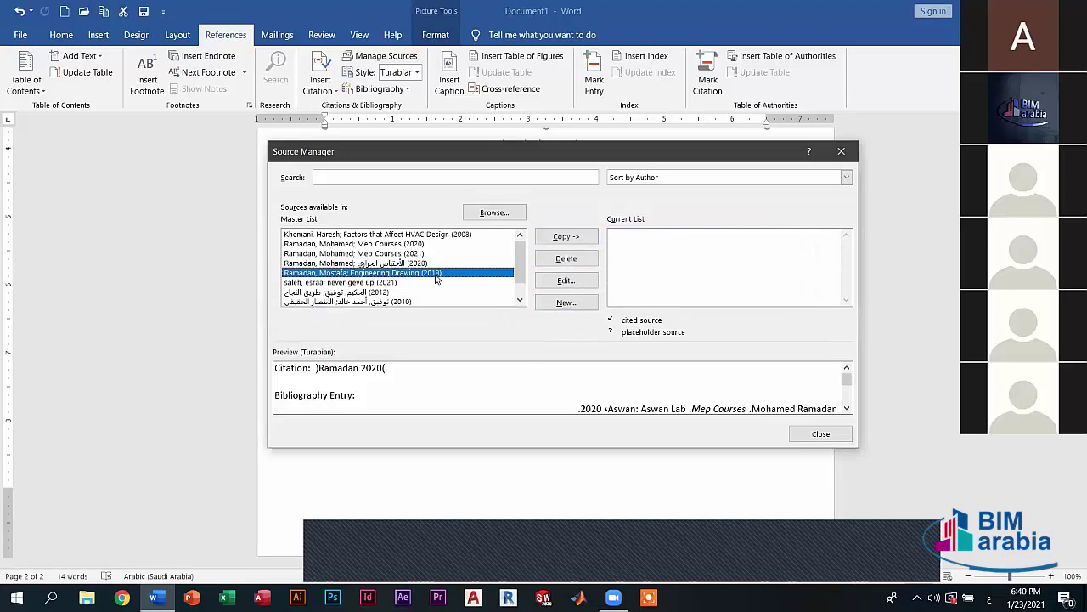
{"action": "left_click", "coordinate": [566, 236]}
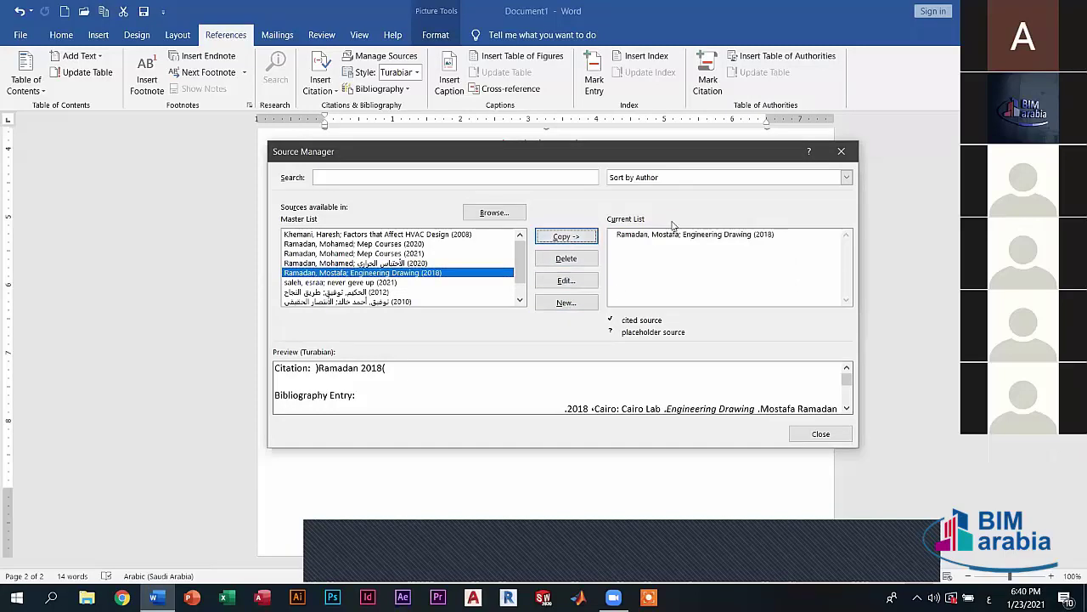
{"action": "left_click", "coordinate": [588, 285]}
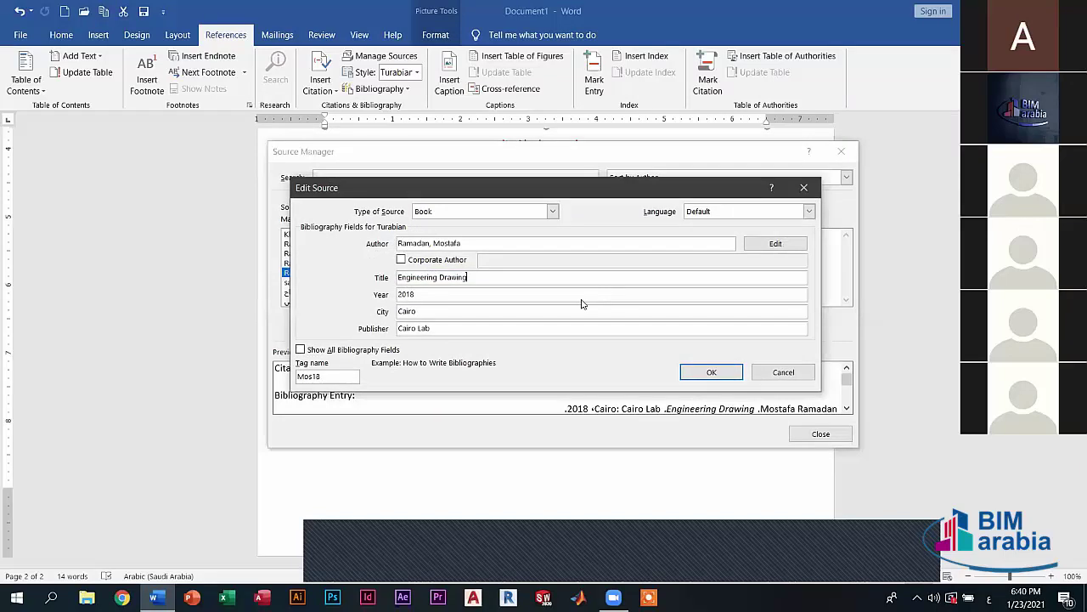
{"action": "key", "text": "Return"}
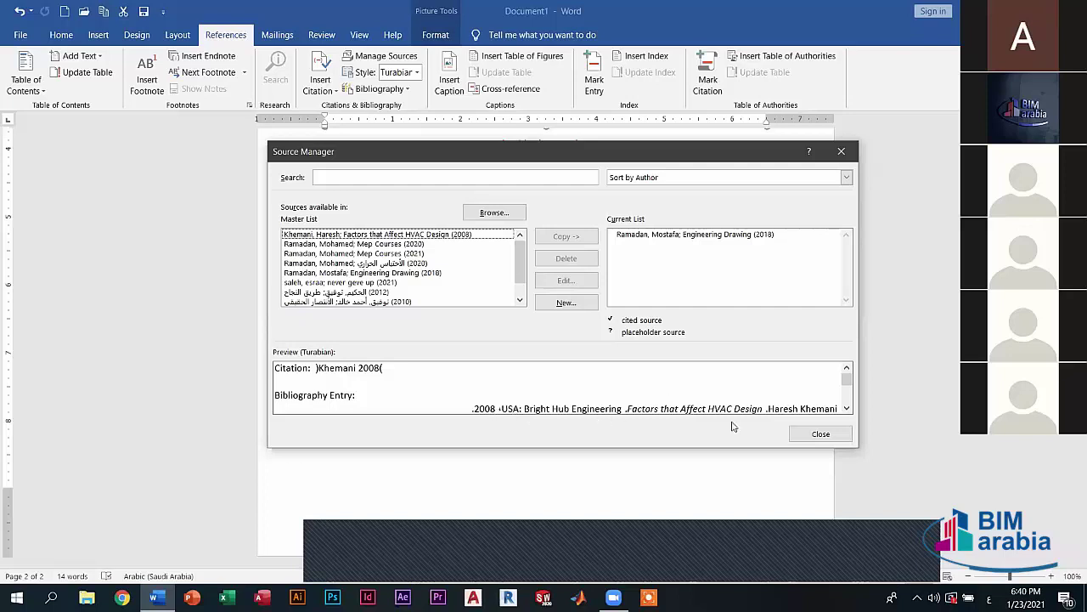
{"action": "left_click", "coordinate": [819, 433]}
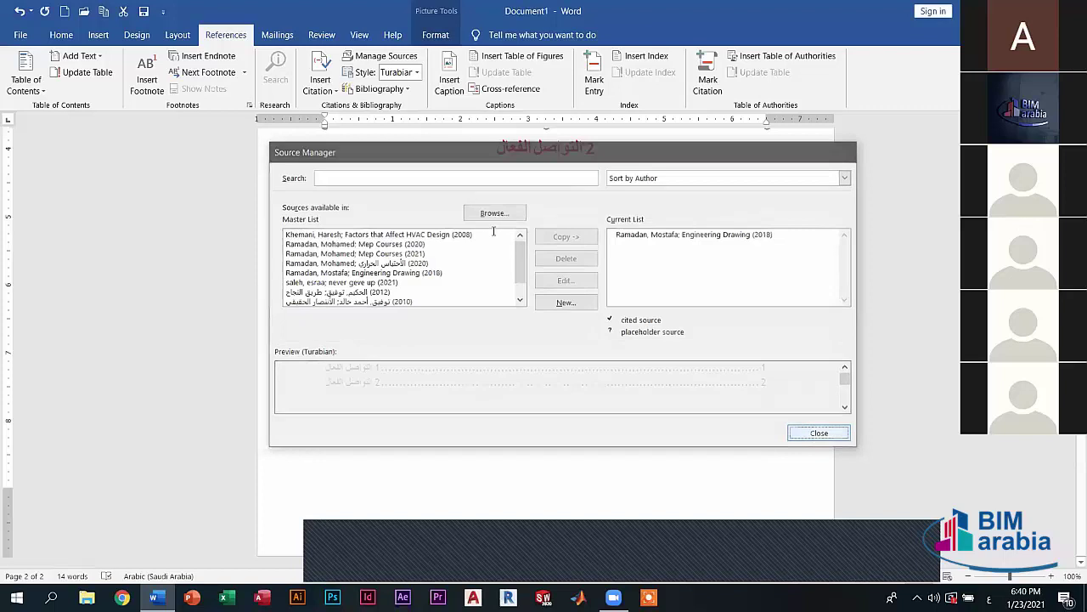
Dismiss the bibliography gallery without inserting one and scroll back to the flyer images.
{"action": "left_click", "coordinate": [406, 90]}
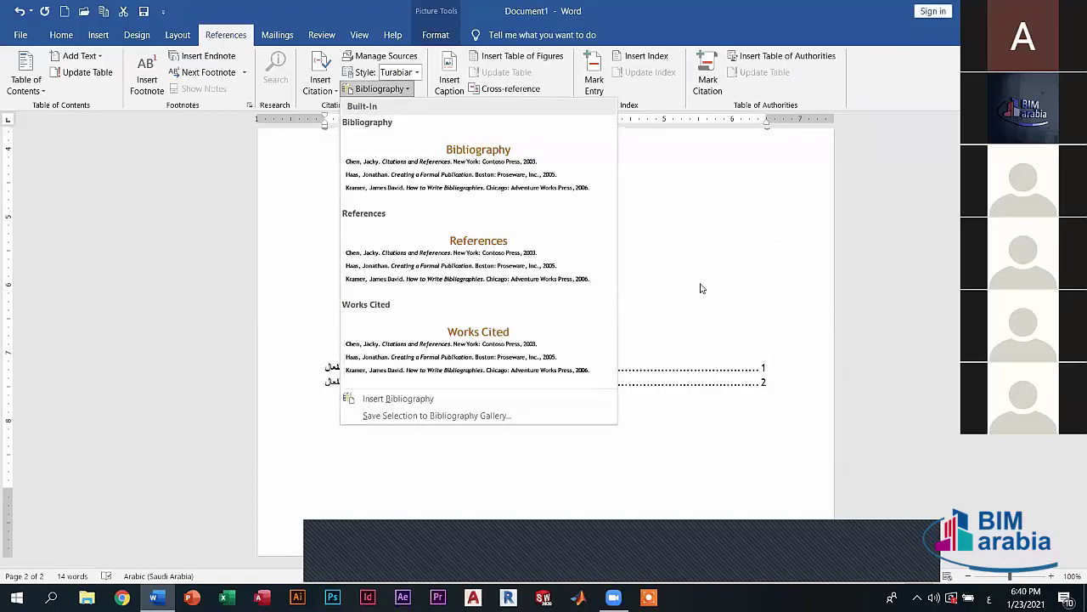
{"action": "left_click", "coordinate": [609, 303]}
{"action": "scroll", "coordinate": [616, 304], "scroll_direction": "up", "scroll_amount": 4}
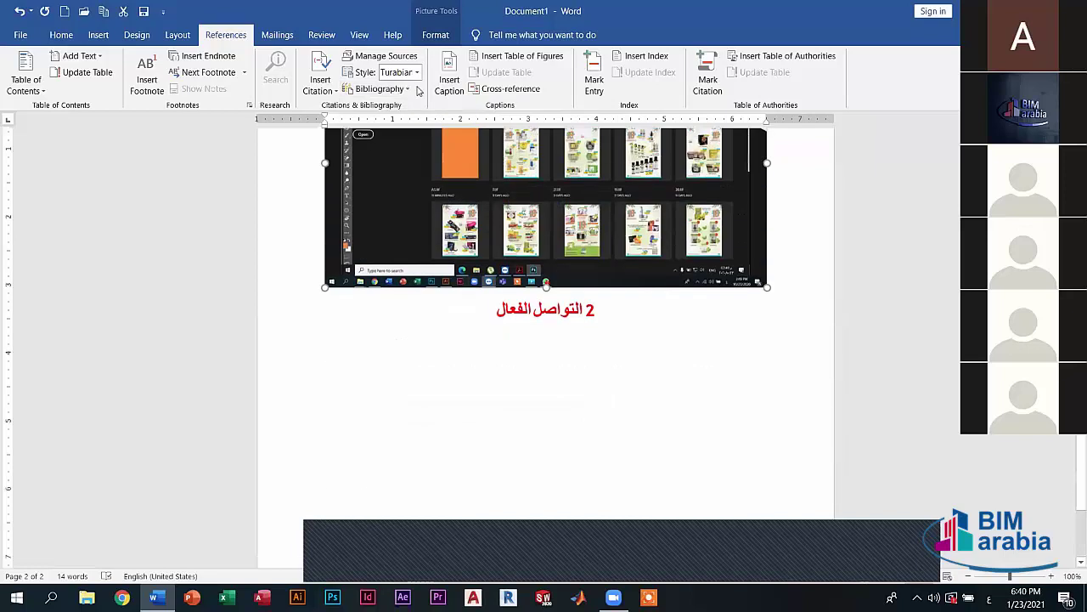
{"action": "scroll", "coordinate": [297, 38], "scroll_direction": "down", "scroll_amount": 1}
{"action": "scroll", "coordinate": [297, 39], "scroll_direction": "down", "scroll_amount": 1}
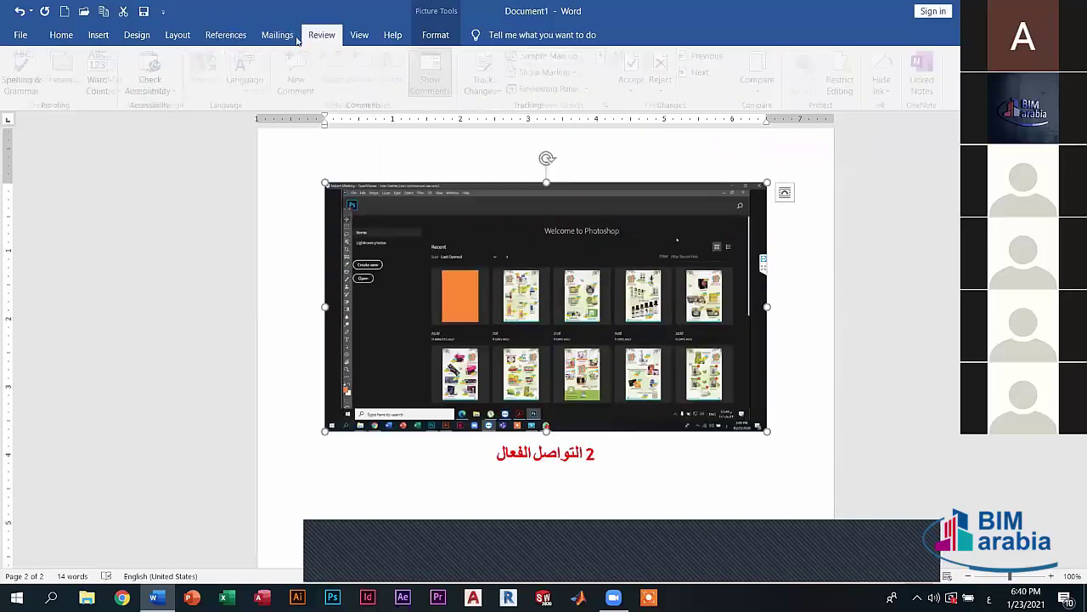
{"action": "scroll", "coordinate": [298, 39], "scroll_direction": "up", "scroll_amount": 1}
{"action": "scroll", "coordinate": [297, 38], "scroll_direction": "up", "scroll_amount": 1}
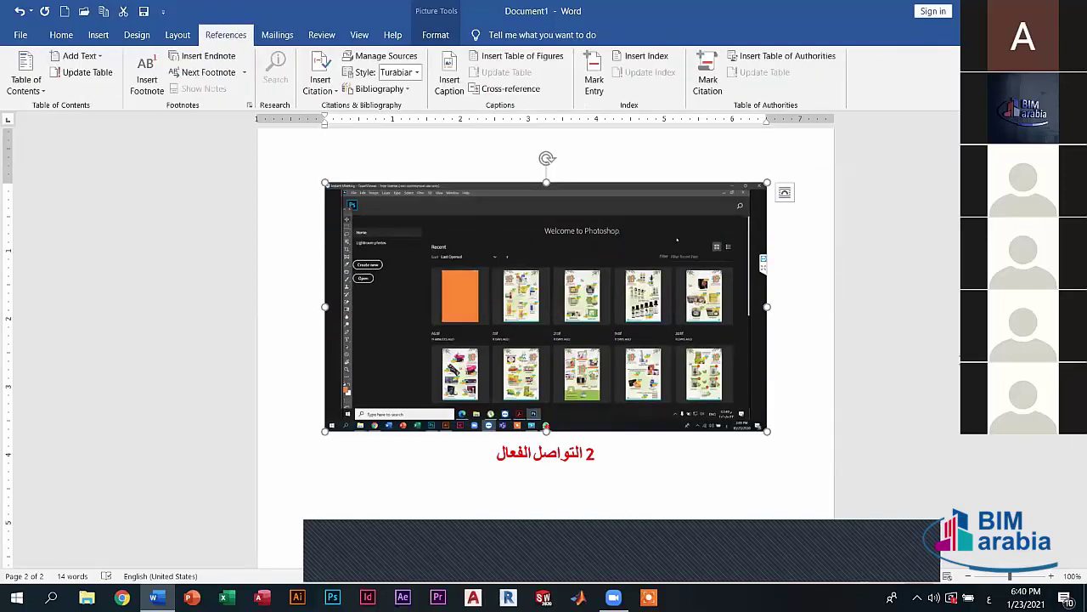
{"action": "scroll", "coordinate": [677, 239], "scroll_direction": "down", "scroll_amount": 4}
{"action": "scroll", "coordinate": [722, 274], "scroll_direction": "down", "scroll_amount": 2}
{"action": "scroll", "coordinate": [632, 263], "scroll_direction": "up", "scroll_amount": 1}
{"action": "scroll", "coordinate": [612, 255], "scroll_direction": "up", "scroll_amount": 2}
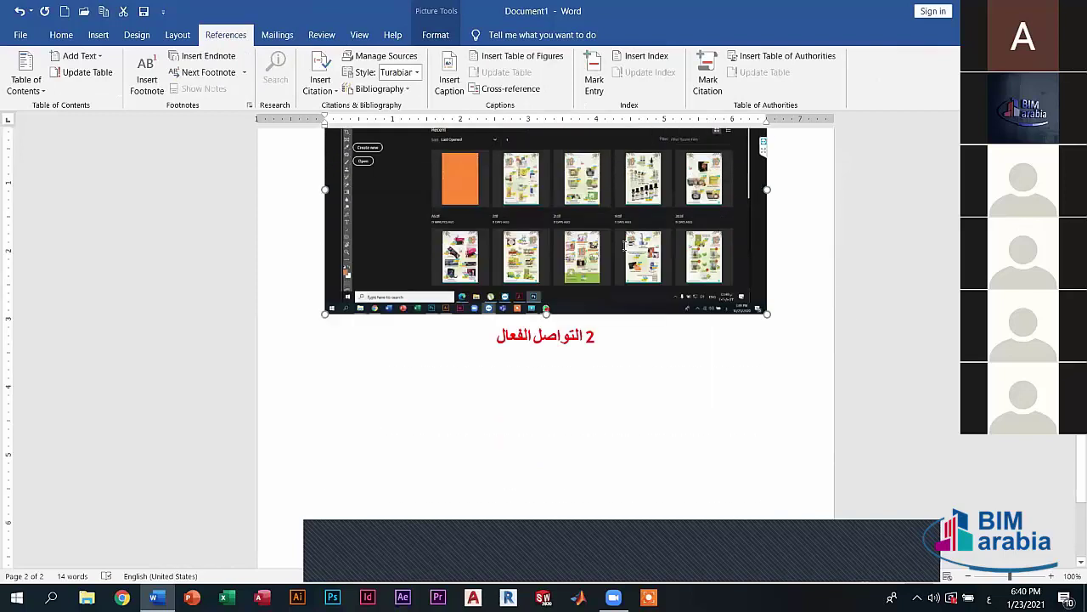
{"action": "scroll", "coordinate": [629, 246], "scroll_direction": "up", "scroll_amount": 3}
{"action": "scroll", "coordinate": [633, 263], "scroll_direction": "up", "scroll_amount": 3}
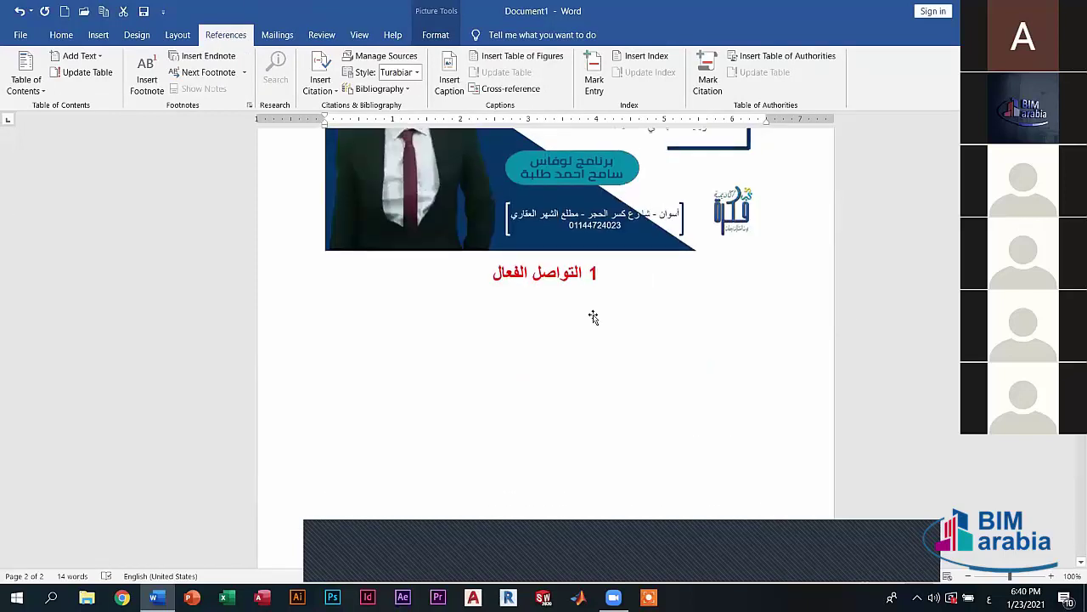
{"action": "scroll", "coordinate": [593, 317], "scroll_direction": "up", "scroll_amount": 2}
Delete the old caption under the first image and create the caption label التواصل الفعال.
{"action": "triple_click", "coordinate": [572, 342]}
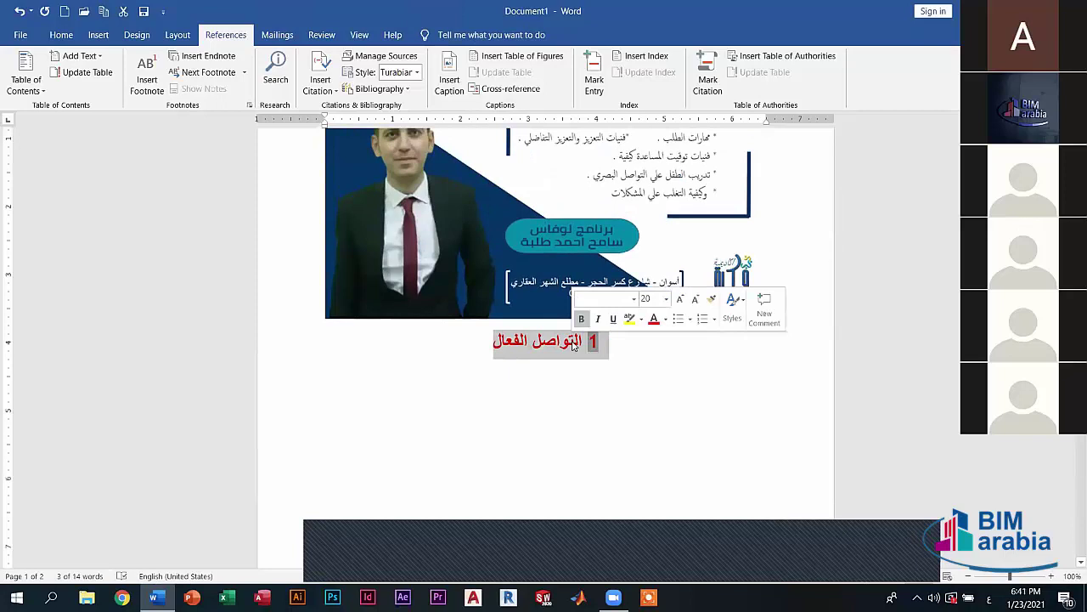
{"action": "key", "text": "Delete"}
{"action": "left_click", "coordinate": [573, 248]}
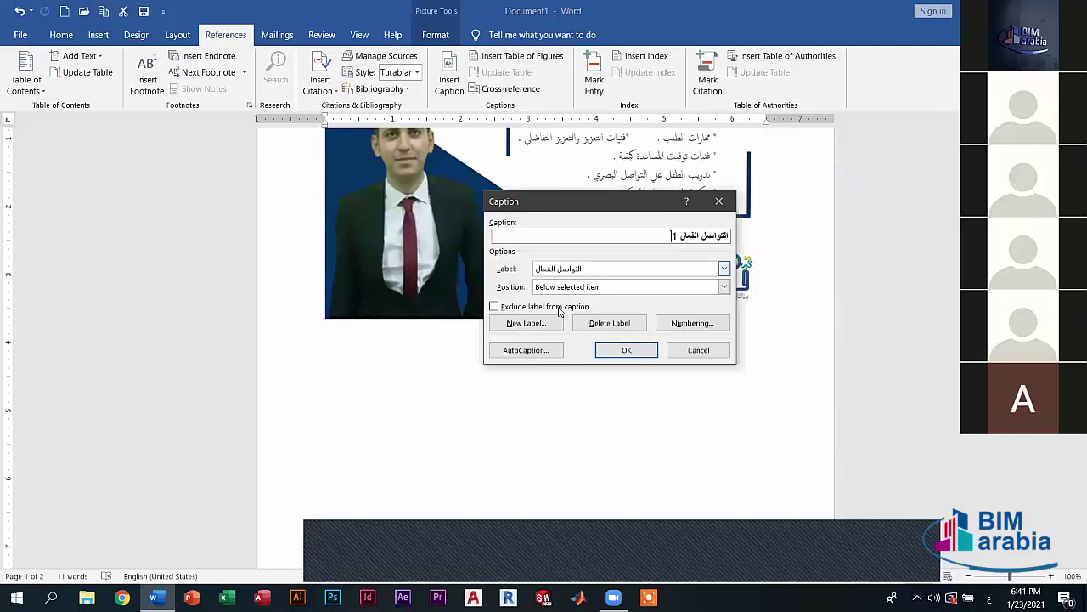
{"action": "left_click", "coordinate": [551, 322]}
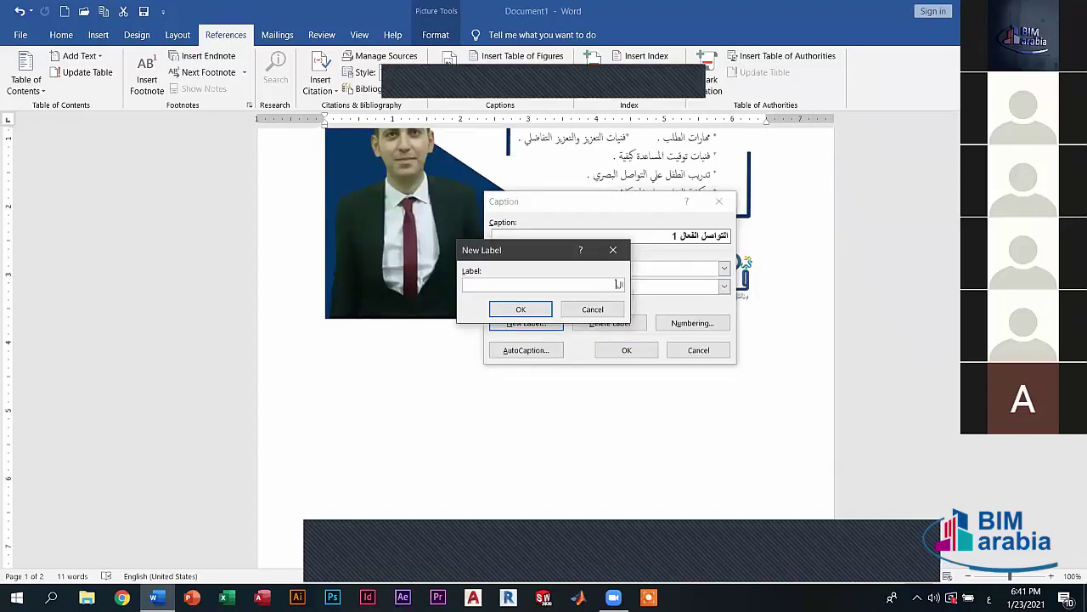
{"action": "type", "text": "تواصل الفعال"}
{"action": "key", "text": "Return"}
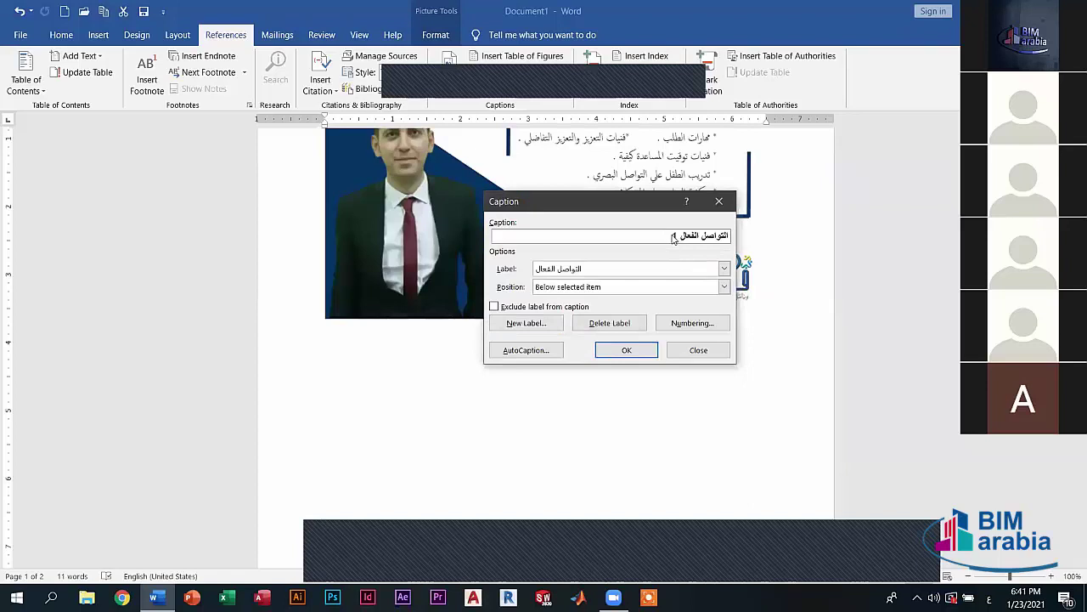
Change the caption number to an English 1 and open the caption numbering format list.
{"action": "double_click", "coordinate": [674, 236]}
{"action": "key", "text": "alt+shift"}
{"action": "type", "text": "1"}
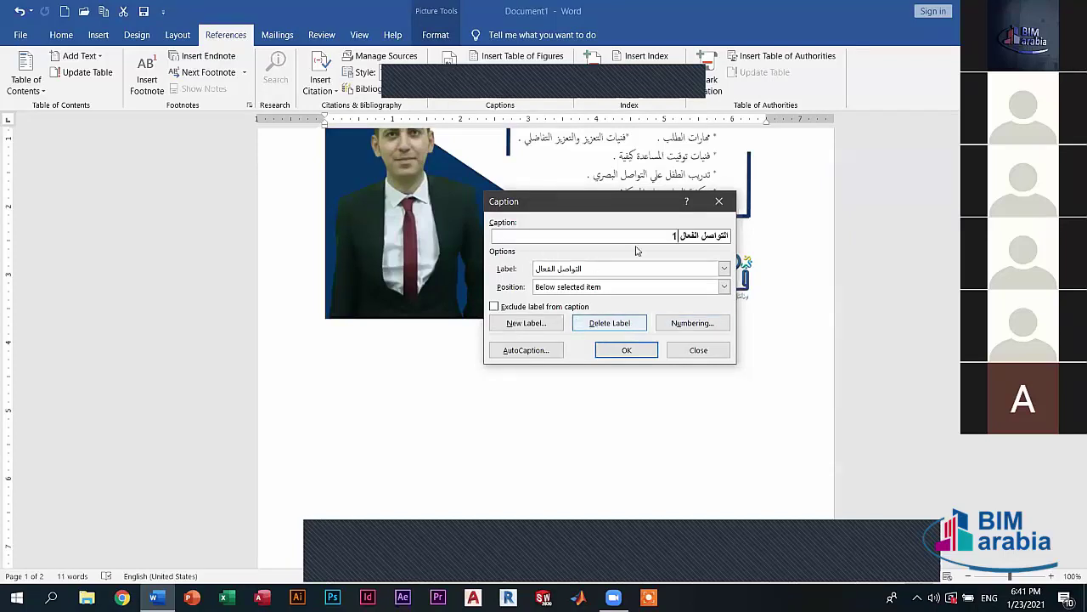
{"action": "left_click", "coordinate": [692, 323]}
{"action": "left_click", "coordinate": [637, 241]}
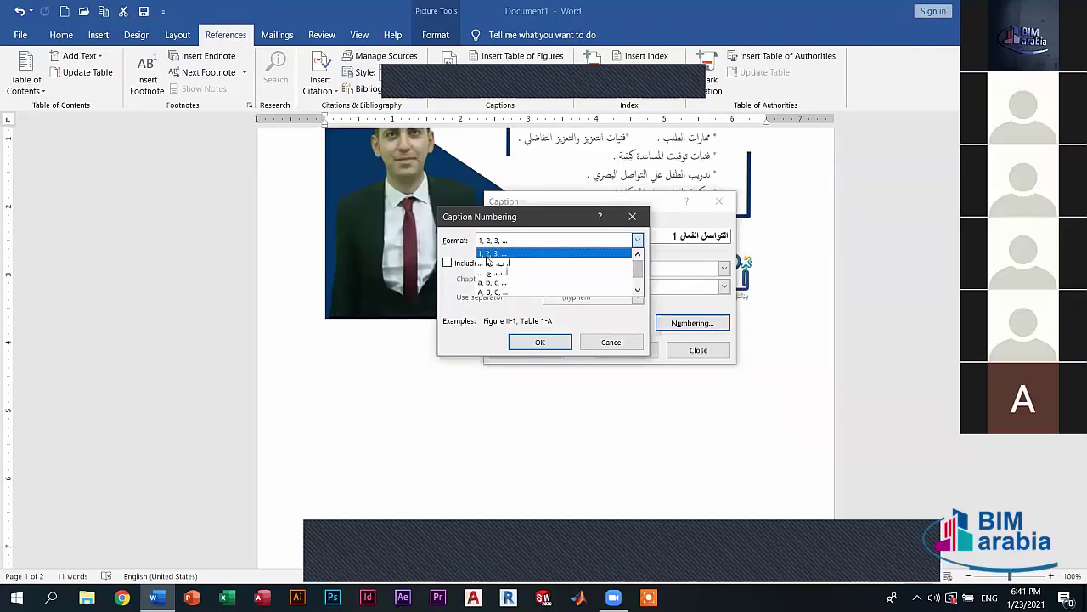
Set caption numbering to 1, 2, 3 with Heading 1 chapter numbers and an em-dash separator.
{"action": "scroll", "coordinate": [501, 294], "scroll_direction": "down", "scroll_amount": 1}
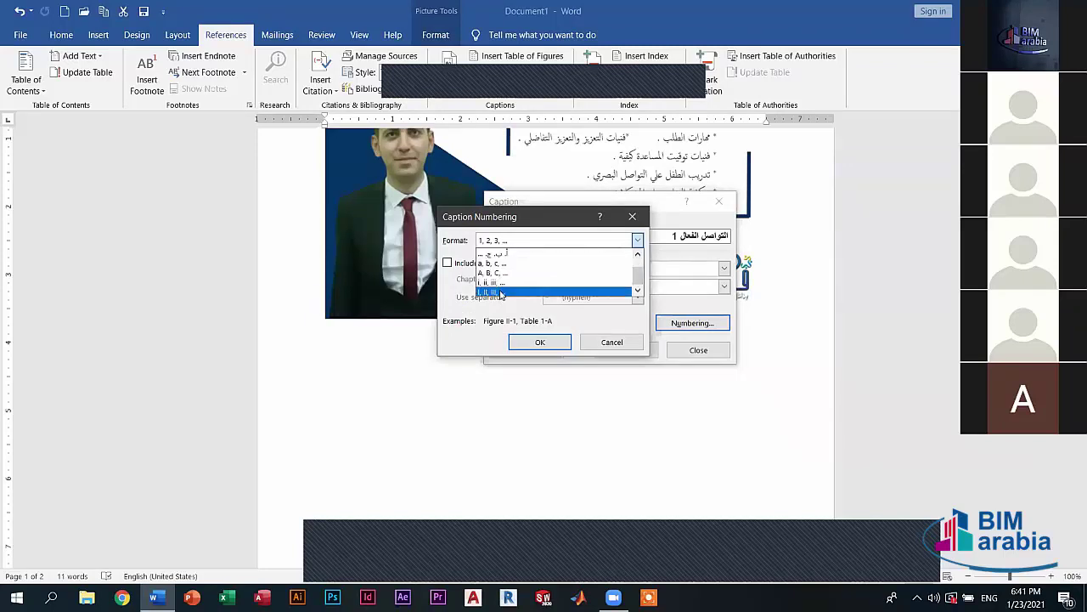
{"action": "left_click", "coordinate": [501, 253]}
{"action": "left_click", "coordinate": [500, 264]}
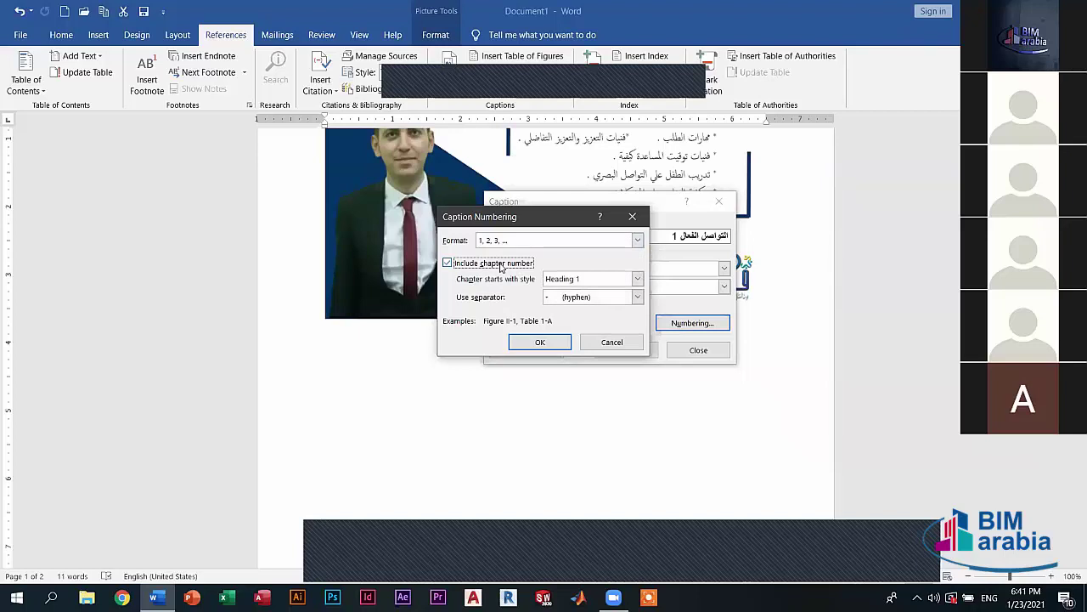
{"action": "left_click", "coordinate": [555, 284]}
{"action": "left_click", "coordinate": [567, 284]}
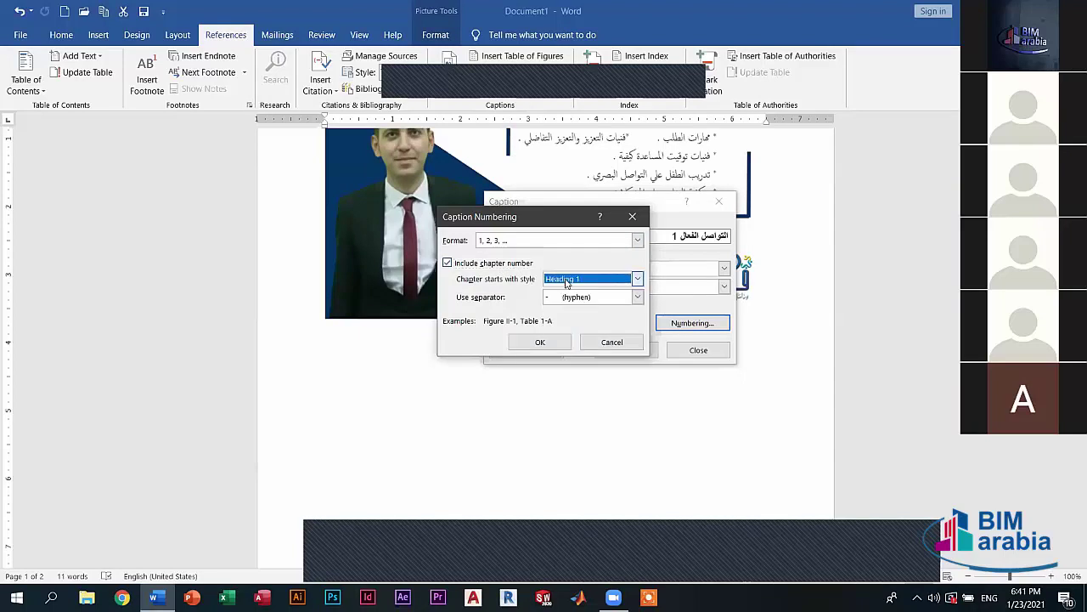
{"action": "left_click", "coordinate": [586, 296]}
{"action": "left_click", "coordinate": [588, 297]}
{"action": "left_click", "coordinate": [588, 297]}
{"action": "left_click", "coordinate": [590, 297]}
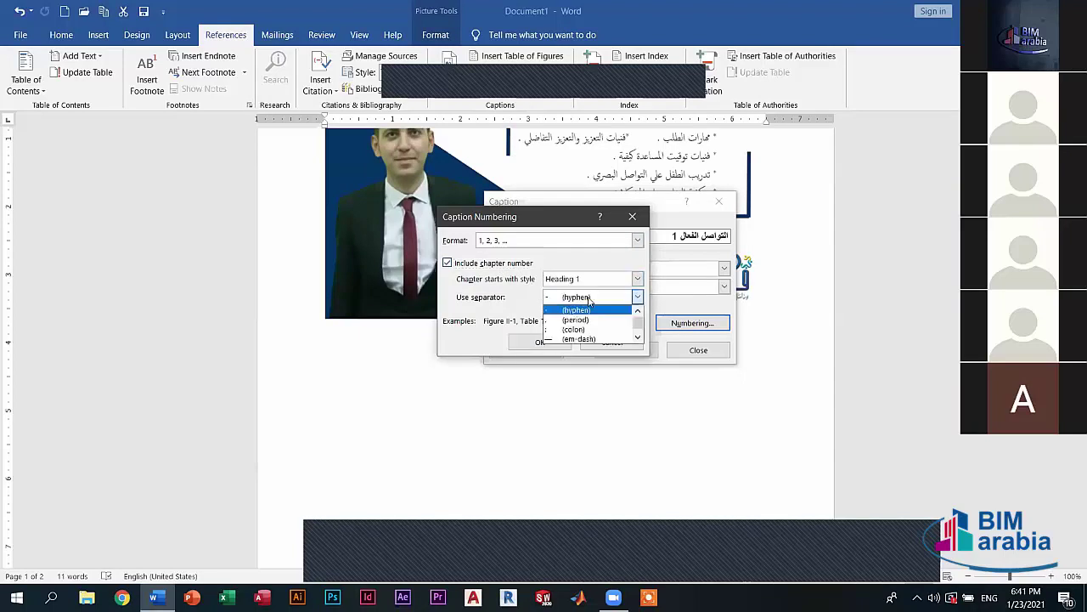
{"action": "left_click", "coordinate": [553, 339]}
{"action": "left_click", "coordinate": [550, 341]}
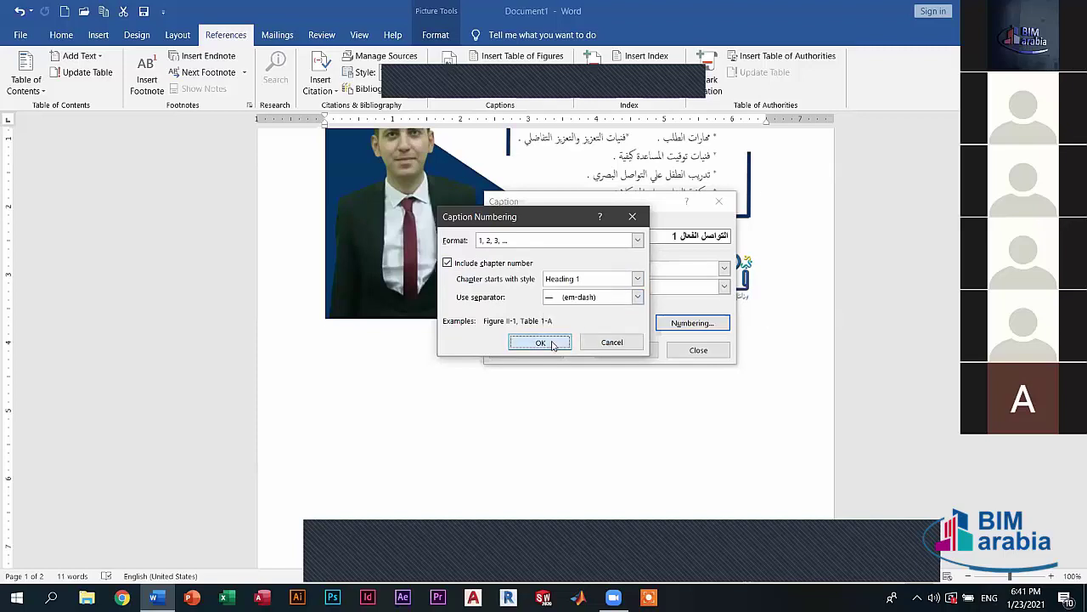
{"action": "left_click", "coordinate": [552, 338]}
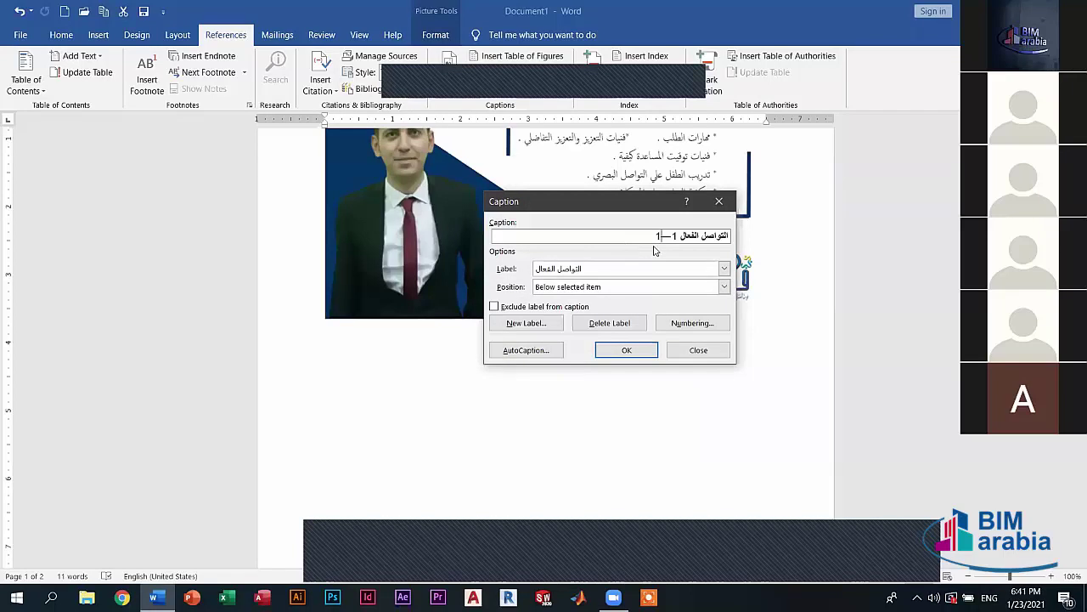
Delete the two custom Arabic caption labels and close the AutoCaption settings unchanged.
{"action": "left_click", "coordinate": [616, 328]}
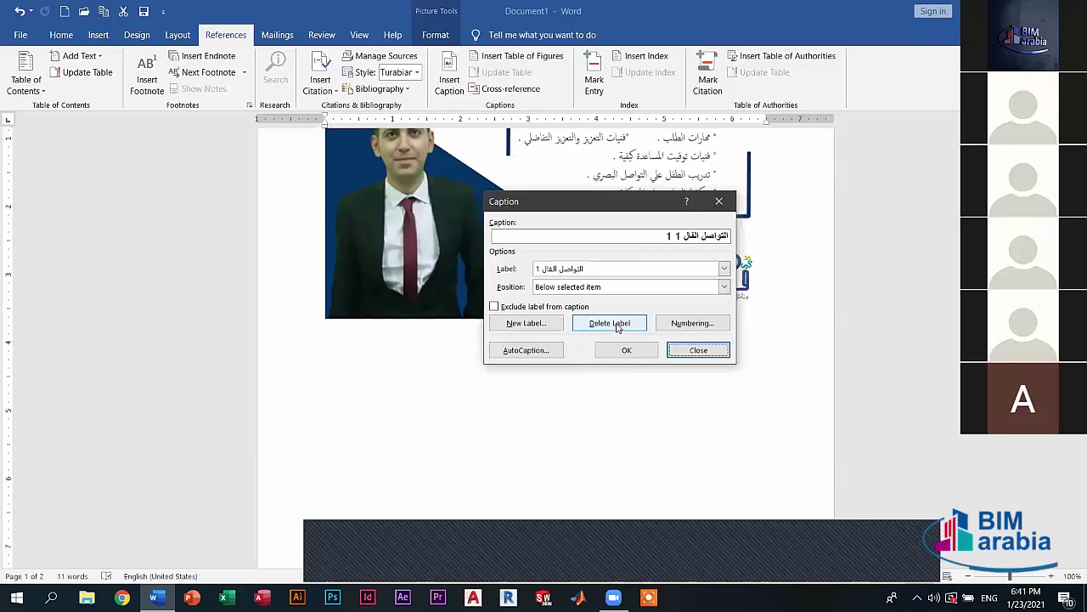
{"action": "left_click", "coordinate": [617, 328]}
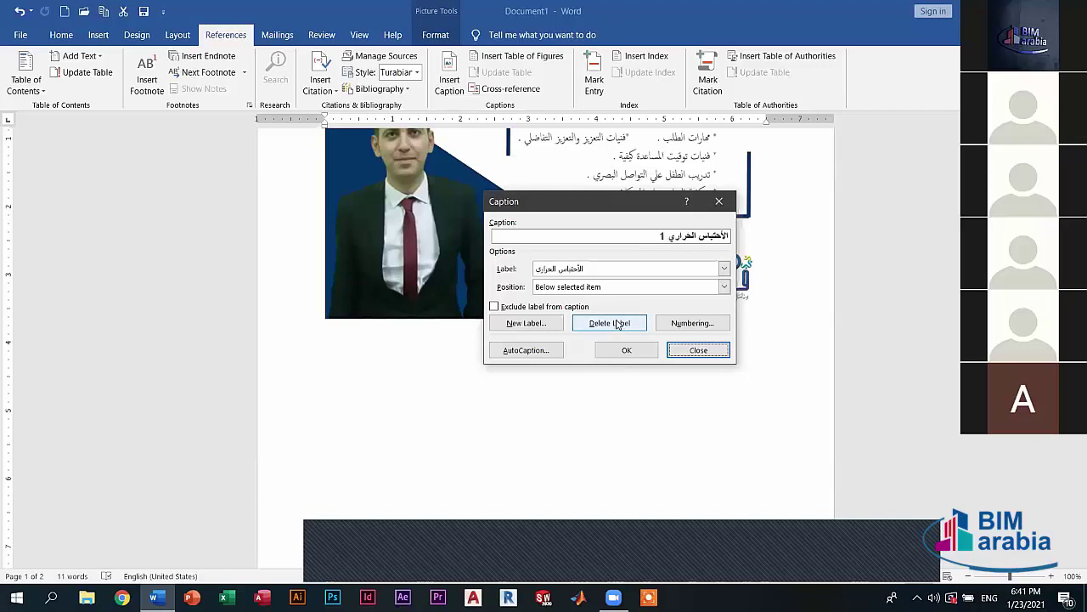
{"action": "left_click", "coordinate": [525, 353]}
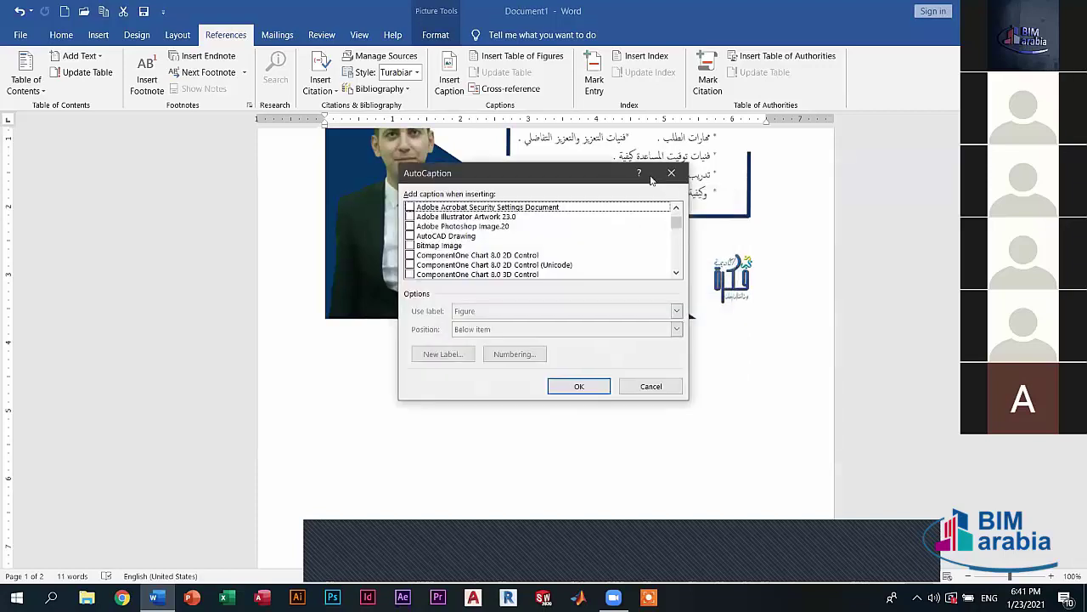
{"action": "left_click", "coordinate": [671, 173]}
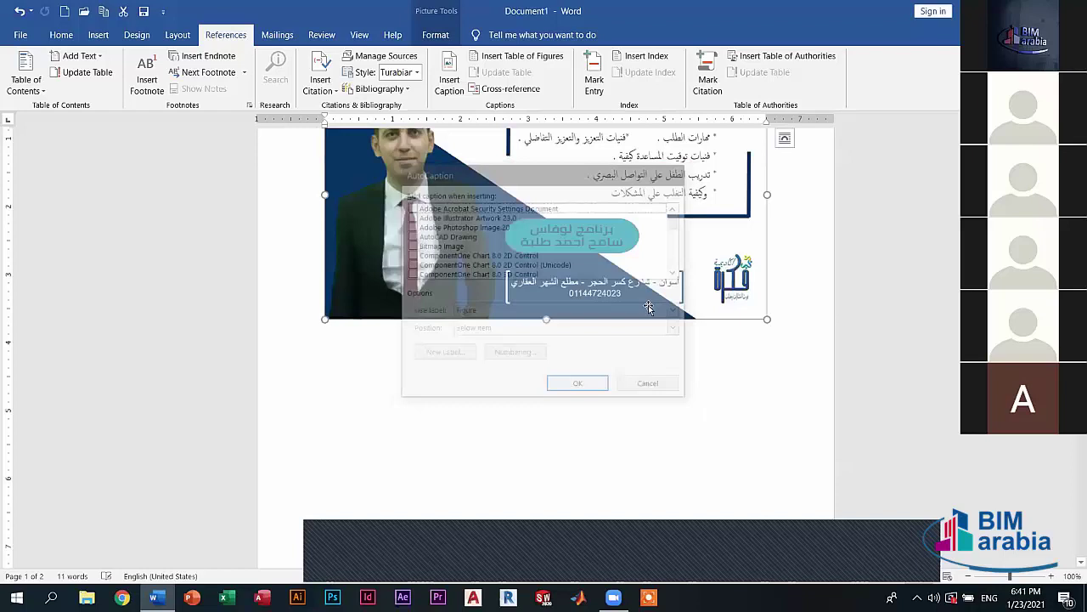
{"action": "left_click", "coordinate": [449, 81]}
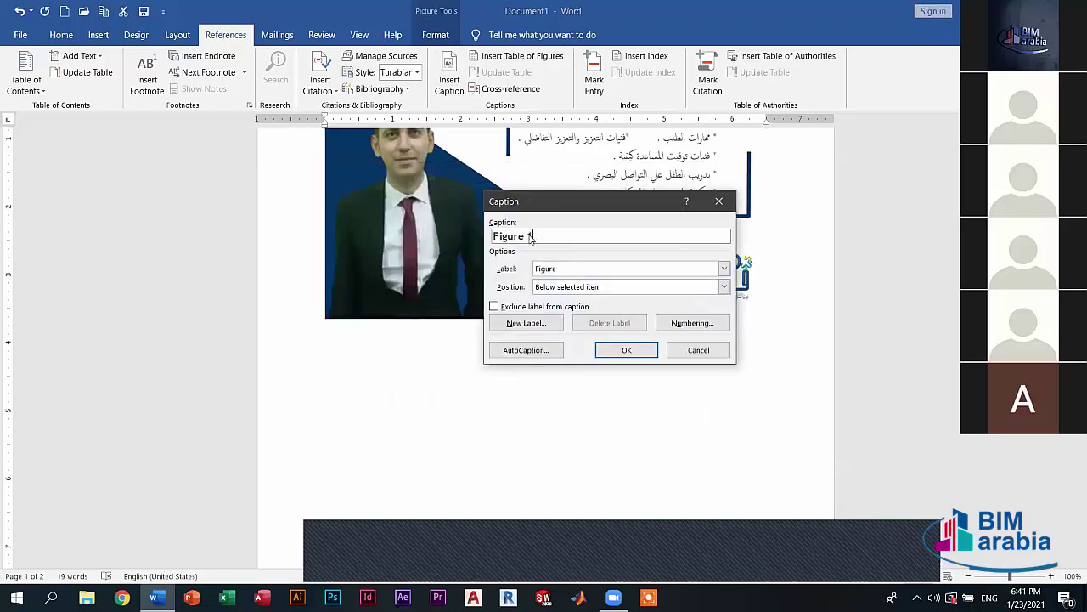
Create the Arabic label رسم توضيحي and insert caption 1 below the flyer image.
{"action": "left_click", "coordinate": [543, 268]}
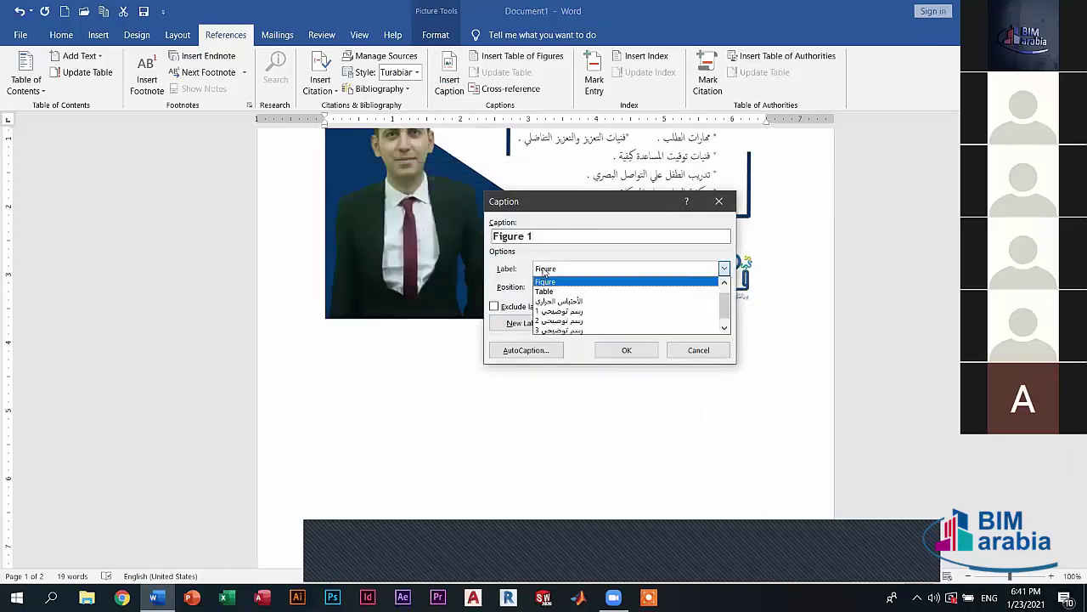
{"action": "left_click", "coordinate": [543, 268]}
{"action": "left_click", "coordinate": [544, 268]}
{"action": "left_click", "coordinate": [542, 272]}
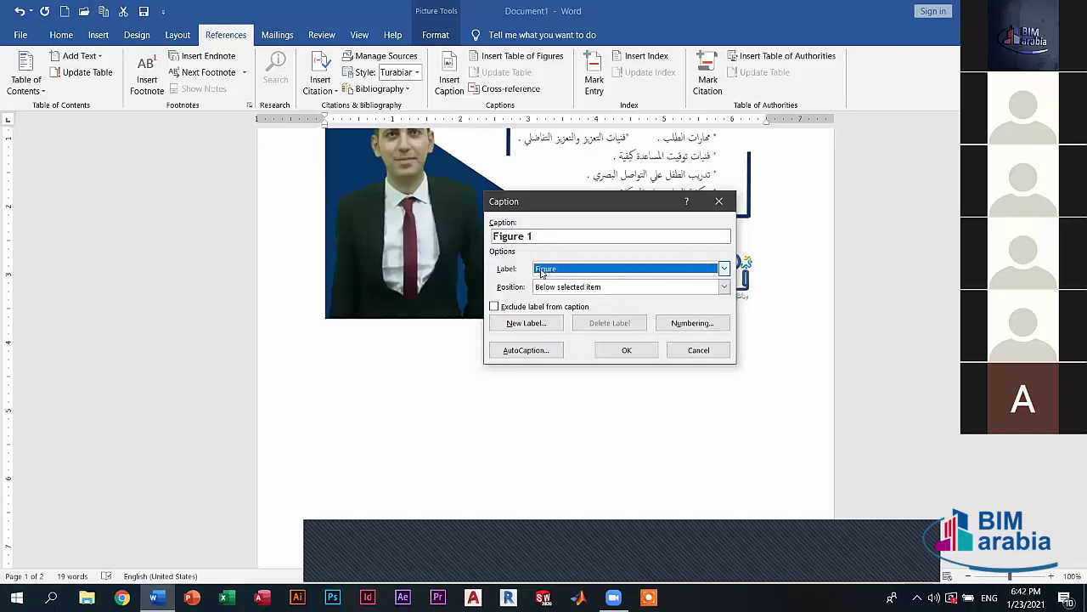
{"action": "left_click", "coordinate": [526, 322]}
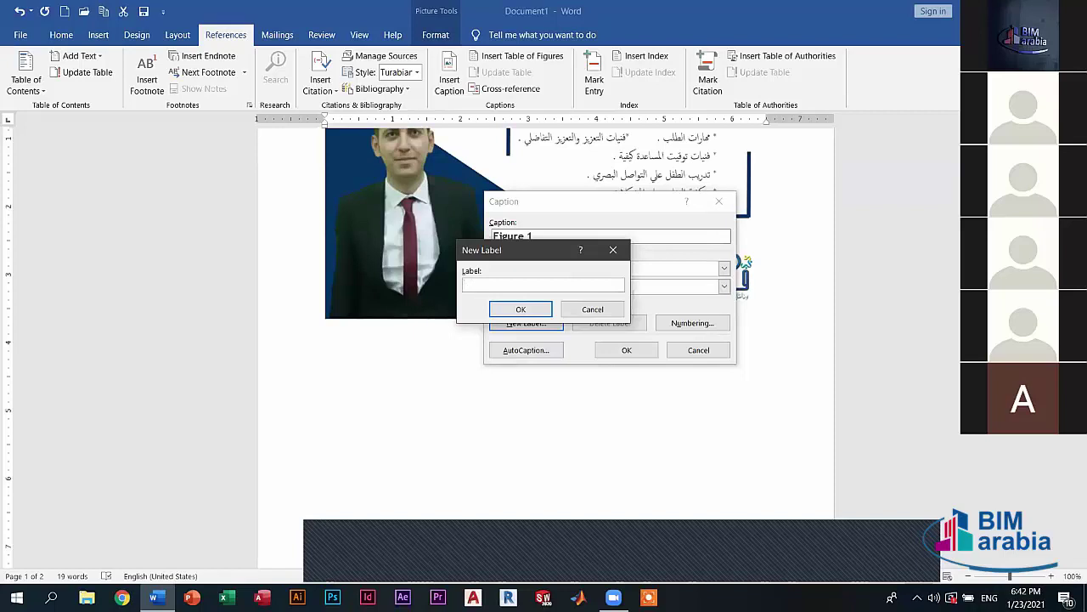
{"action": "key", "text": "alt+shift"}
{"action": "type", "text": "وضيحي 1"}
{"action": "left_click", "coordinate": [542, 310]}
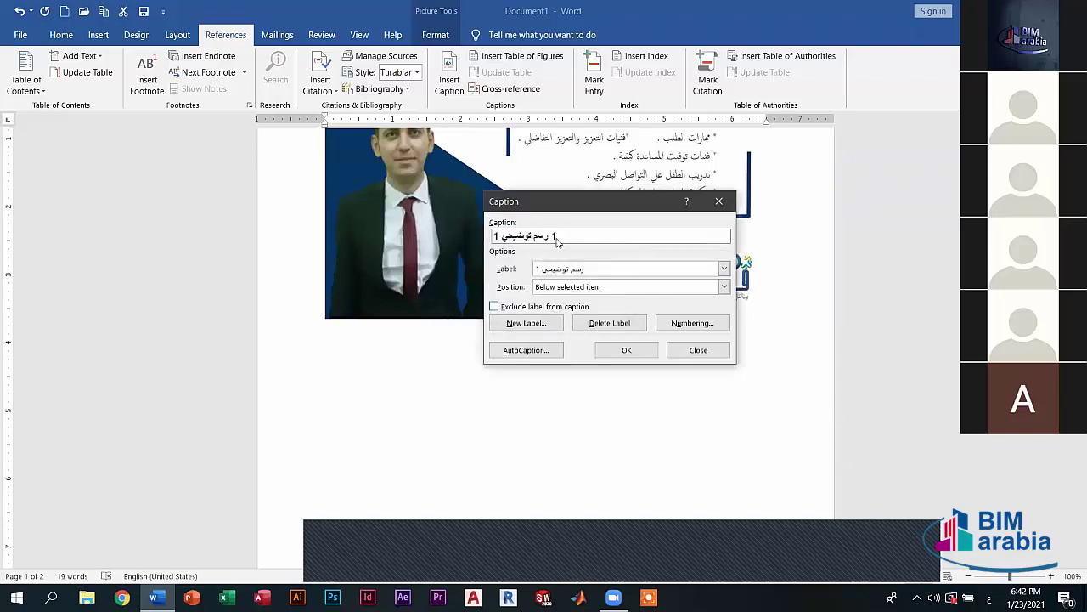
{"action": "left_click", "coordinate": [622, 350]}
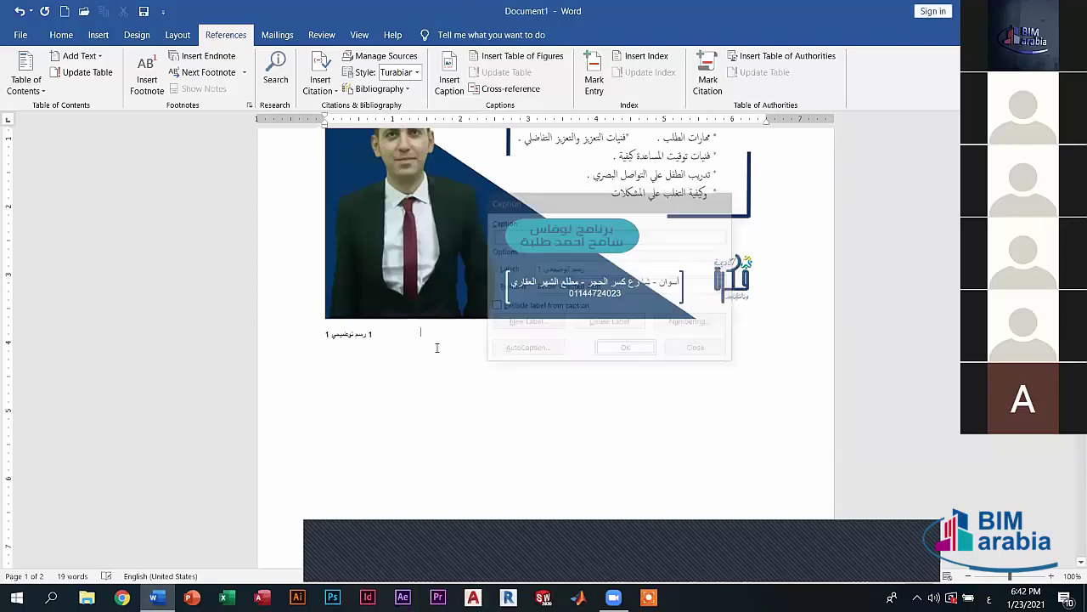
Centre the caption in bold 22-pt and delete its numbers, leaving only رسم توضيحي.
{"action": "triple_click", "coordinate": [350, 336]}
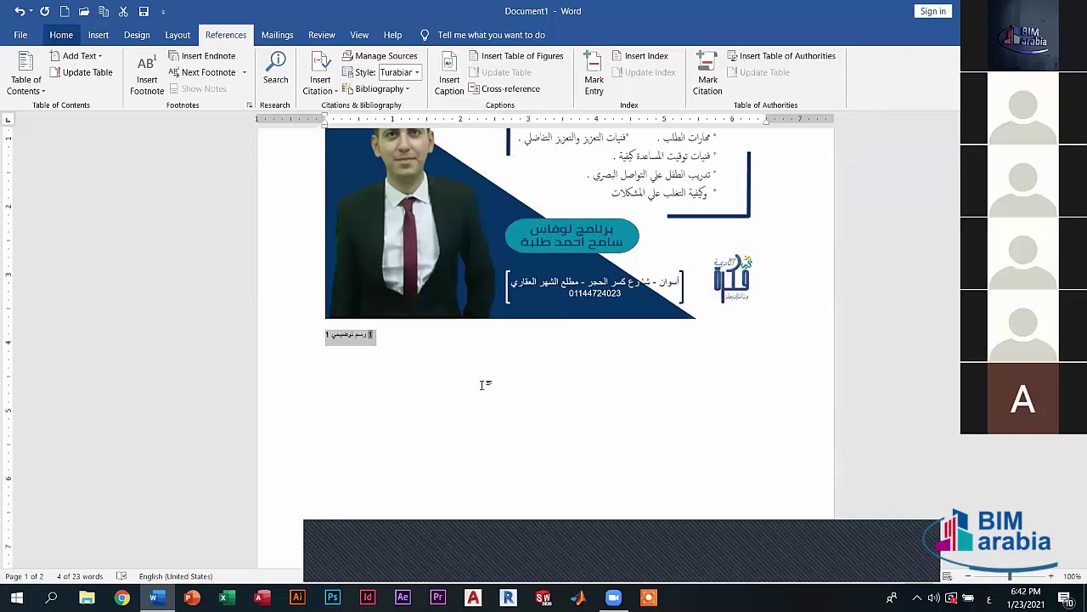
{"action": "left_click", "coordinate": [603, 342]}
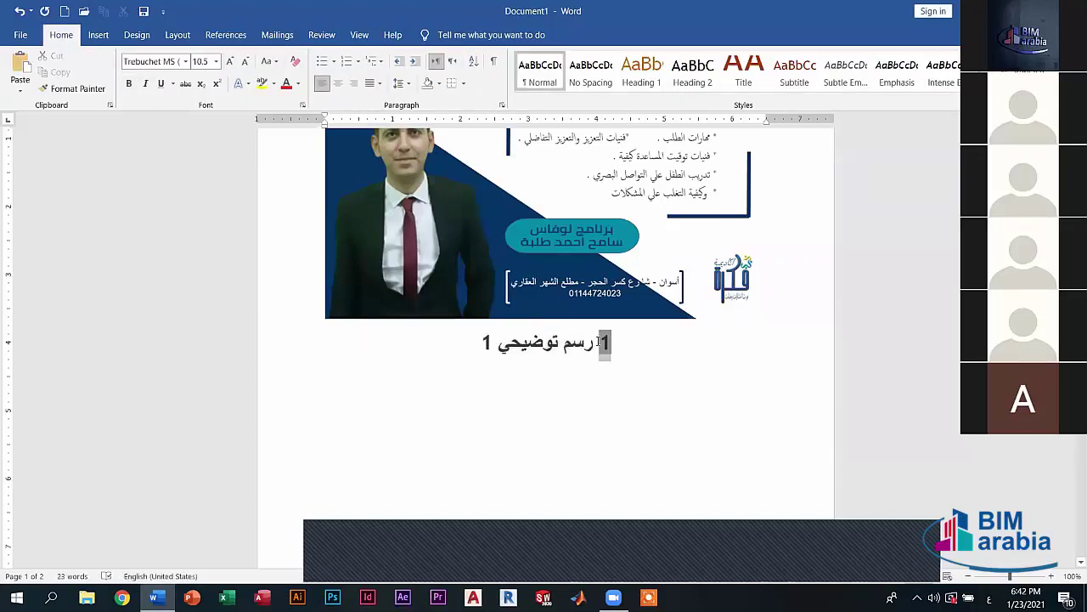
{"action": "double_click", "coordinate": [603, 342]}
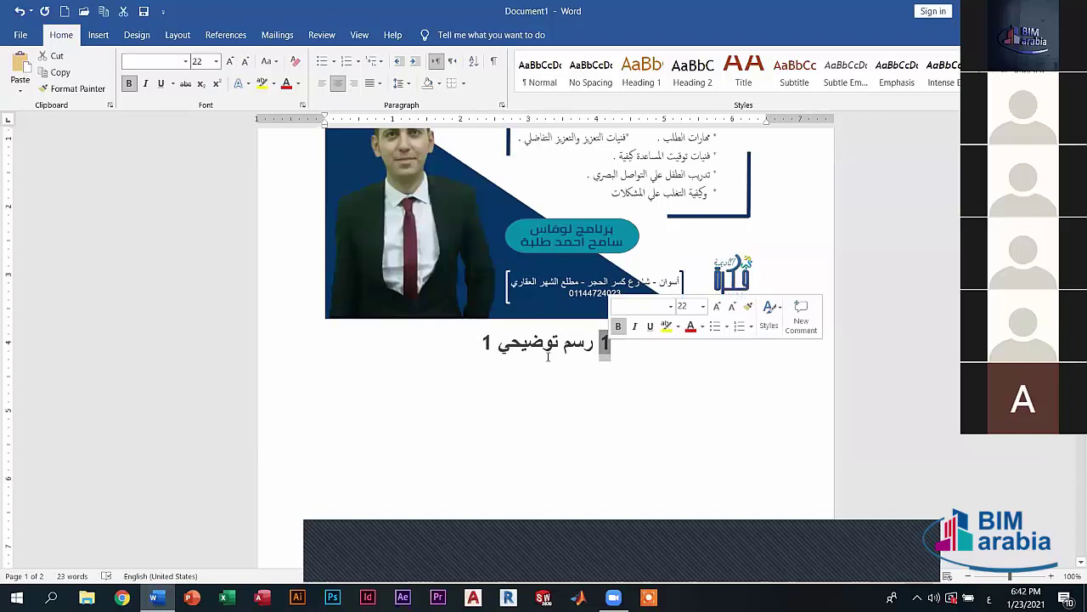
{"action": "key", "text": "Delete"}
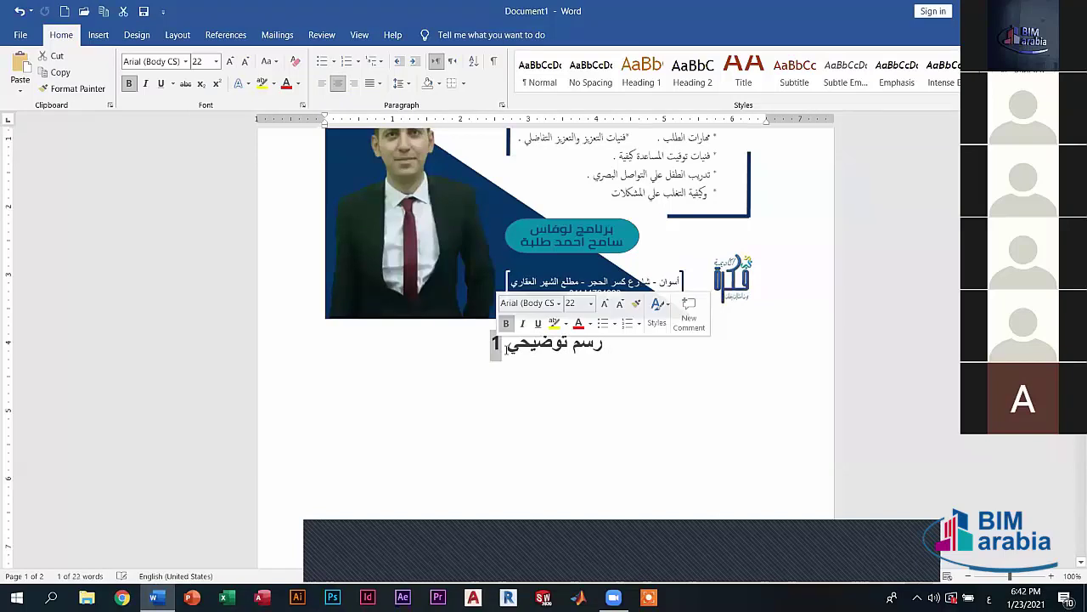
{"action": "key", "text": "BackSpace"}
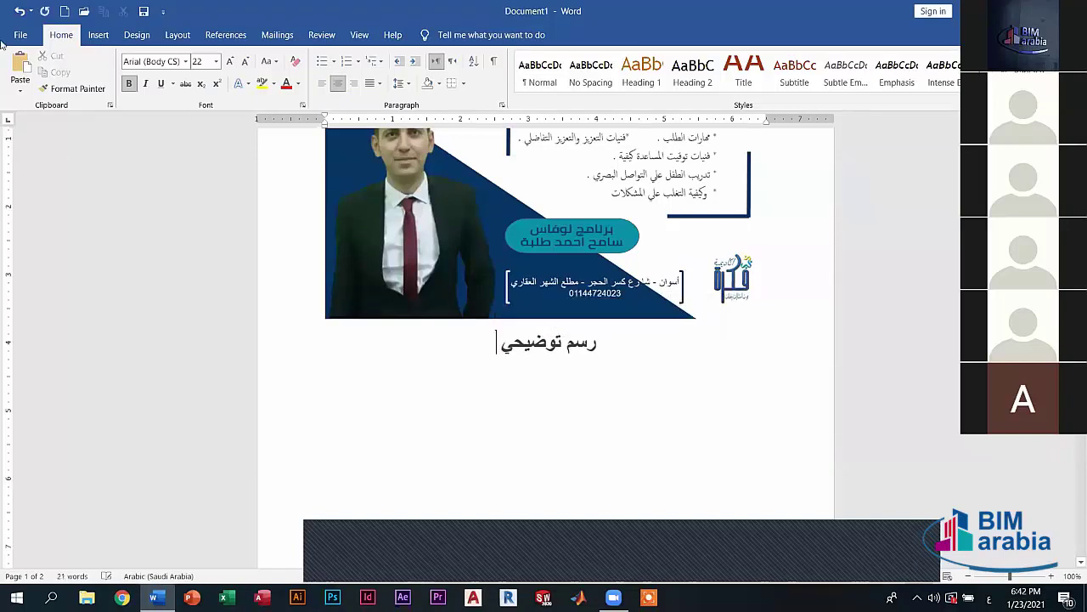
Set document numerals to Context in Word Options, then add the number 1 after the caption.
{"action": "left_click", "coordinate": [21, 34]}
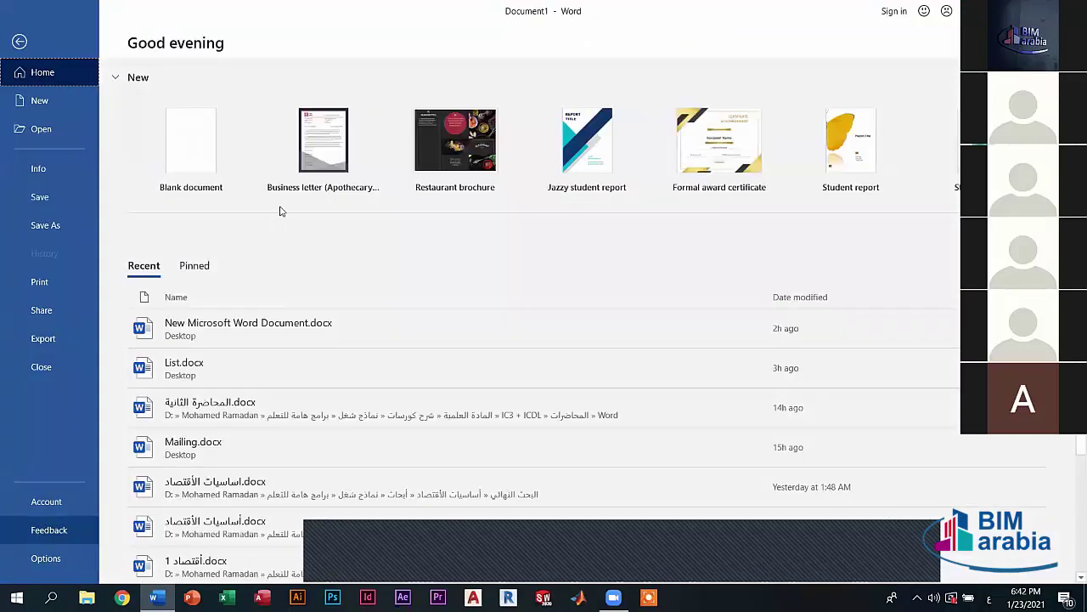
{"action": "key", "text": "alt+f"}
{"action": "key", "text": "t"}
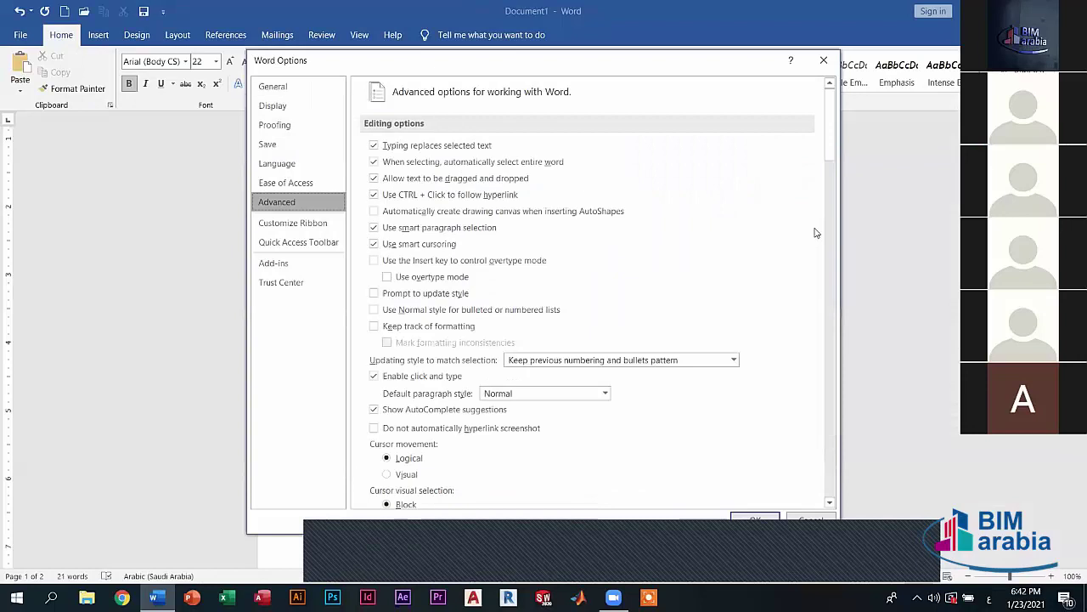
{"action": "scroll", "coordinate": [815, 233], "scroll_direction": "down", "scroll_amount": 5}
{"action": "scroll", "coordinate": [790, 271], "scroll_direction": "down", "scroll_amount": 6}
{"action": "scroll", "coordinate": [787, 282], "scroll_direction": "down", "scroll_amount": 5}
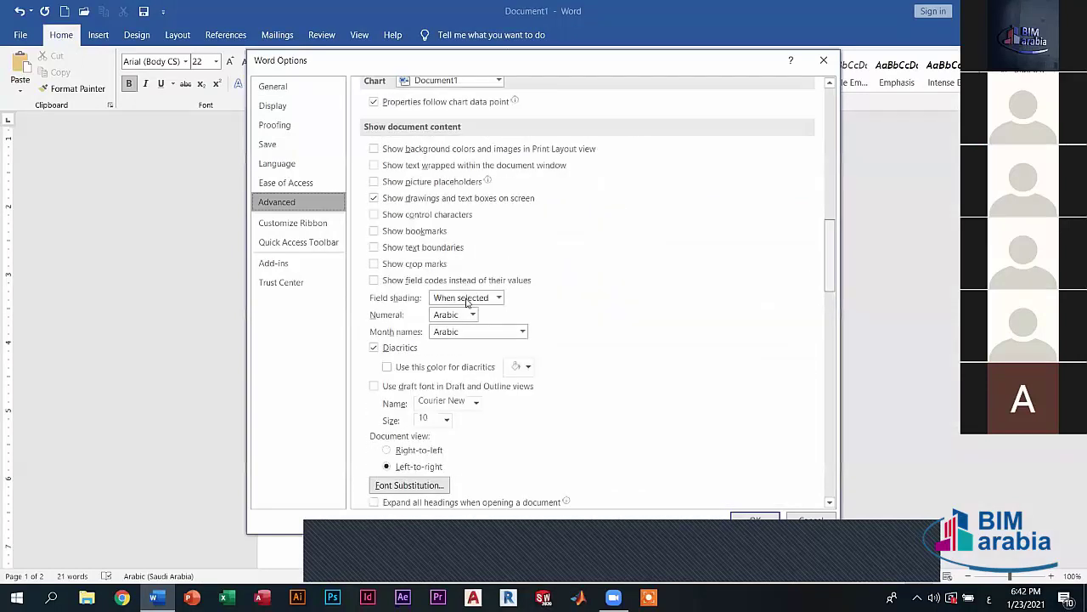
{"action": "scroll", "coordinate": [461, 297], "scroll_direction": "down", "scroll_amount": 1}
{"action": "left_click", "coordinate": [473, 294]}
{"action": "left_click", "coordinate": [457, 323]}
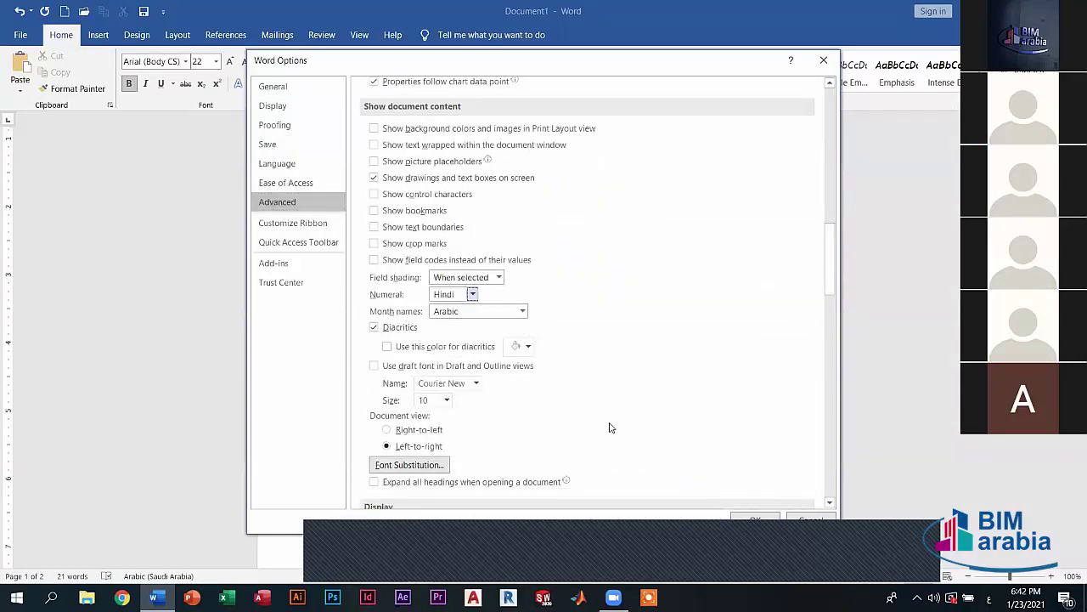
{"action": "left_click", "coordinate": [471, 294]}
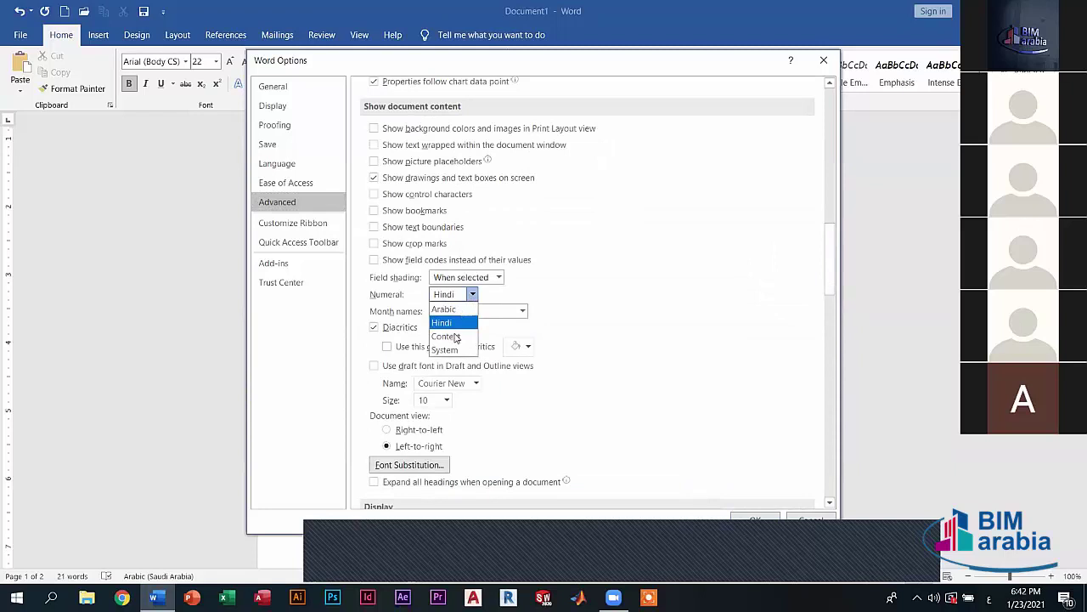
{"action": "left_click", "coordinate": [457, 337]}
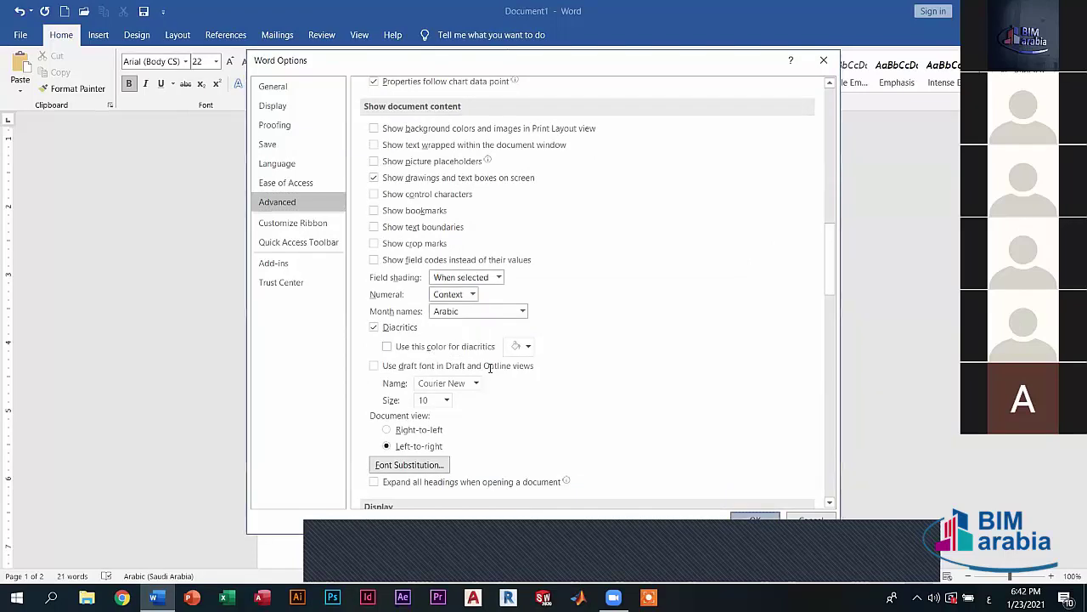
{"action": "key", "text": "Return"}
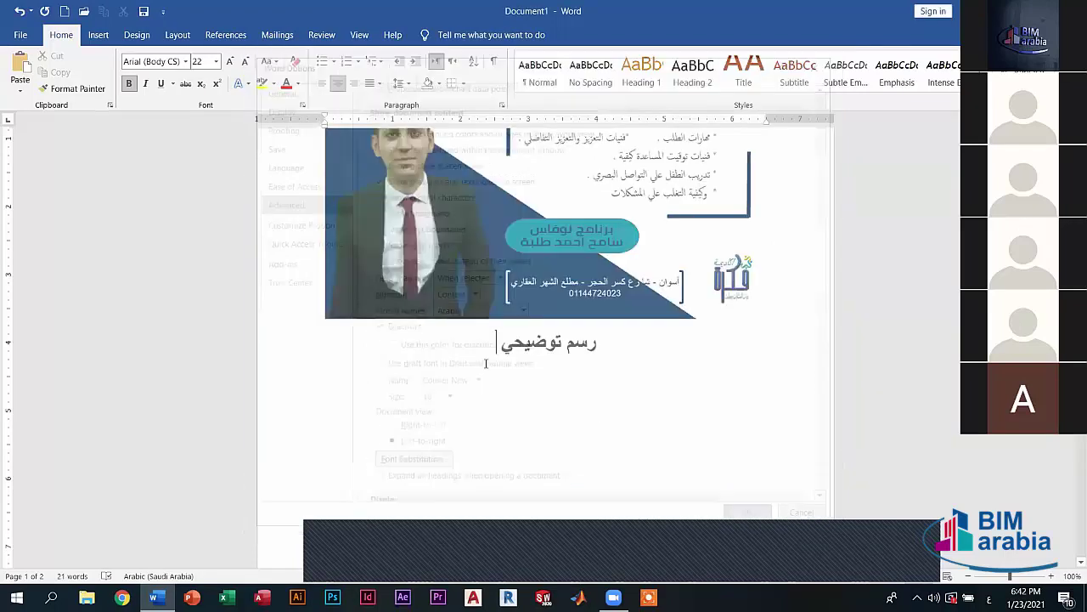
{"action": "type", "text": "1"}
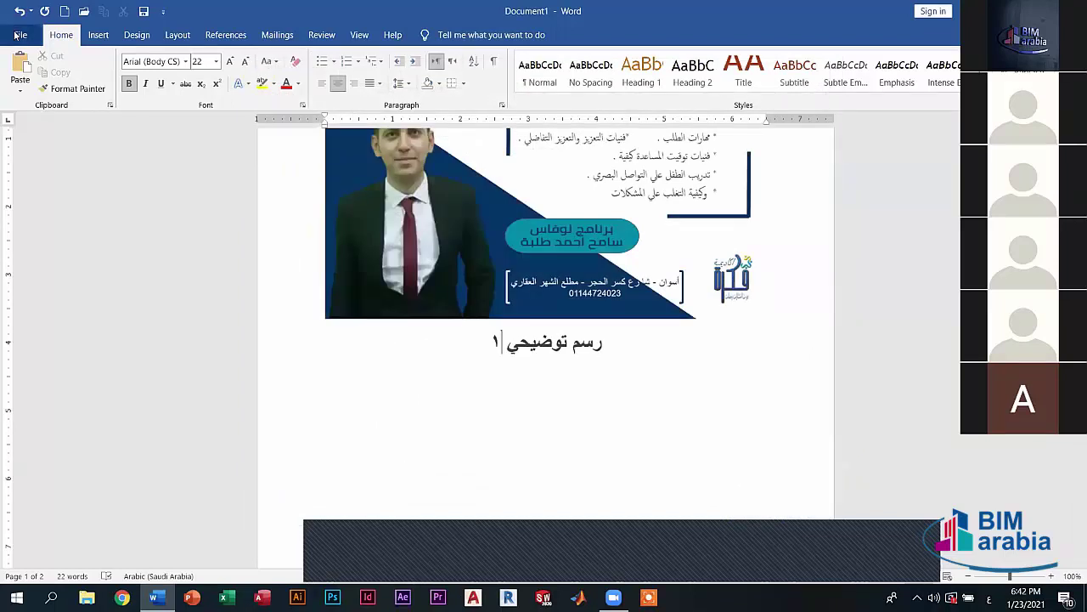
{"action": "left_click", "coordinate": [21, 35]}
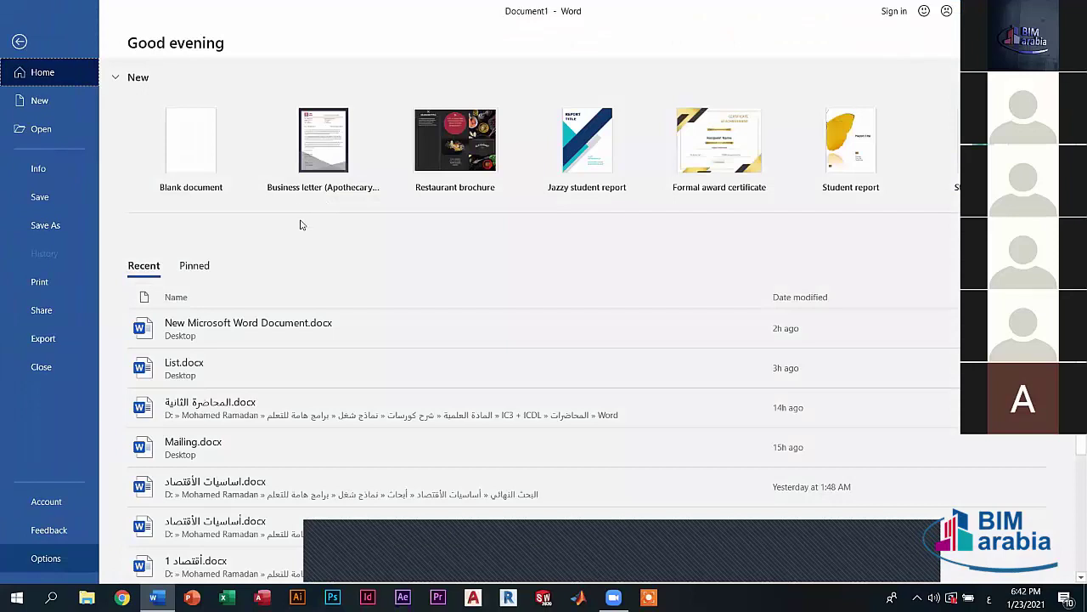
{"action": "key", "text": "alt+f"}
{"action": "key", "text": "t"}
{"action": "key", "text": "Down"}
{"action": "key", "text": "Down"}
{"action": "key", "text": "Down"}
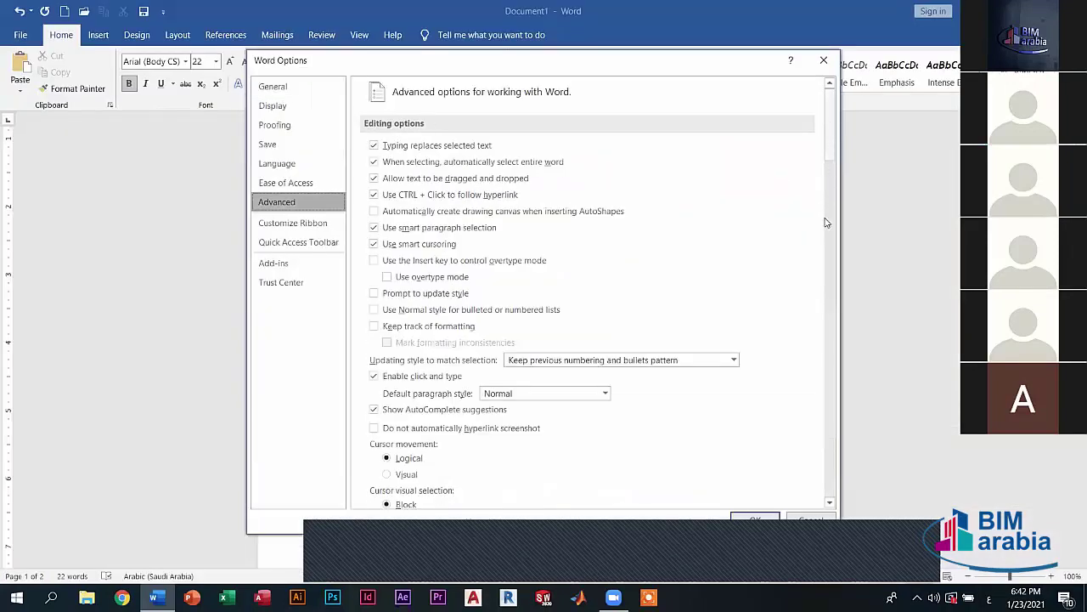
{"action": "scroll", "coordinate": [824, 246], "scroll_direction": "down", "scroll_amount": 5}
{"action": "scroll", "coordinate": [823, 255], "scroll_direction": "down", "scroll_amount": 3}
{"action": "scroll", "coordinate": [346, 219], "scroll_direction": "down", "scroll_amount": 2}
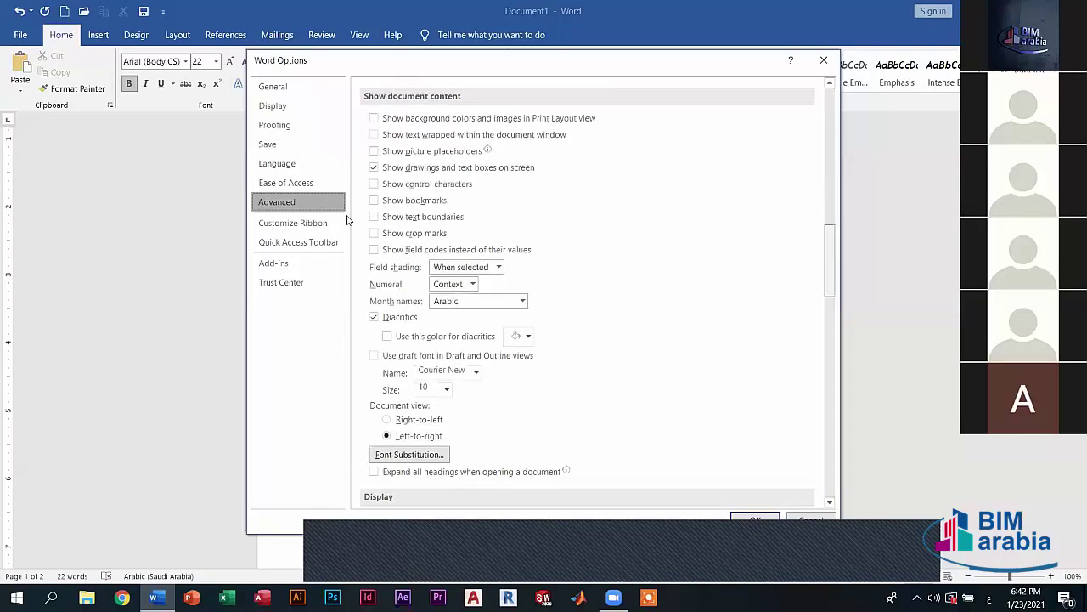
{"action": "scroll", "coordinate": [390, 252], "scroll_direction": "down", "scroll_amount": 2}
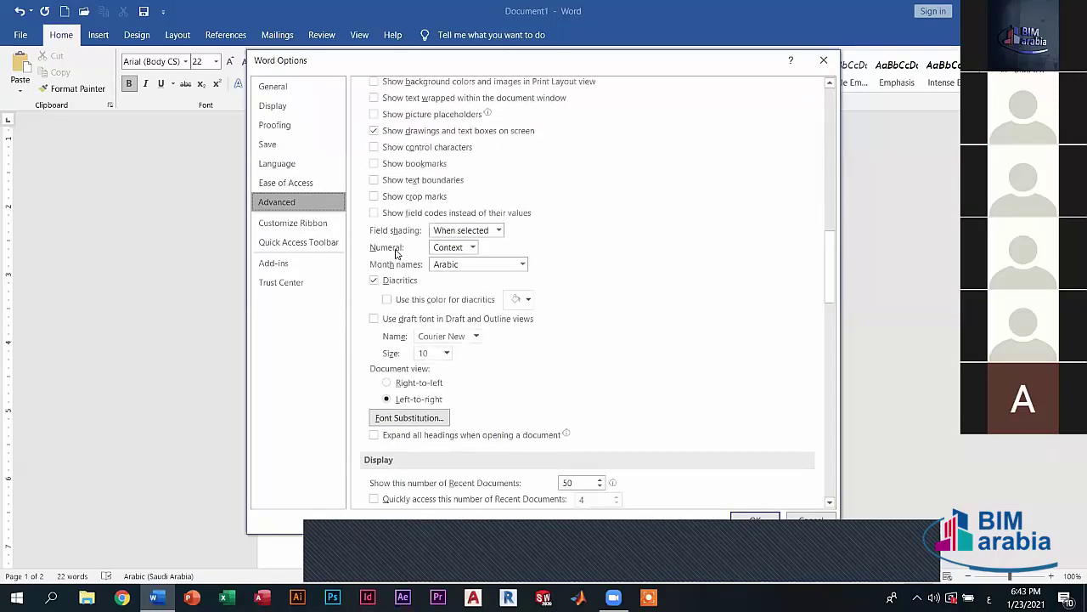
{"action": "left_click", "coordinate": [450, 247]}
{"action": "left_click", "coordinate": [446, 247]}
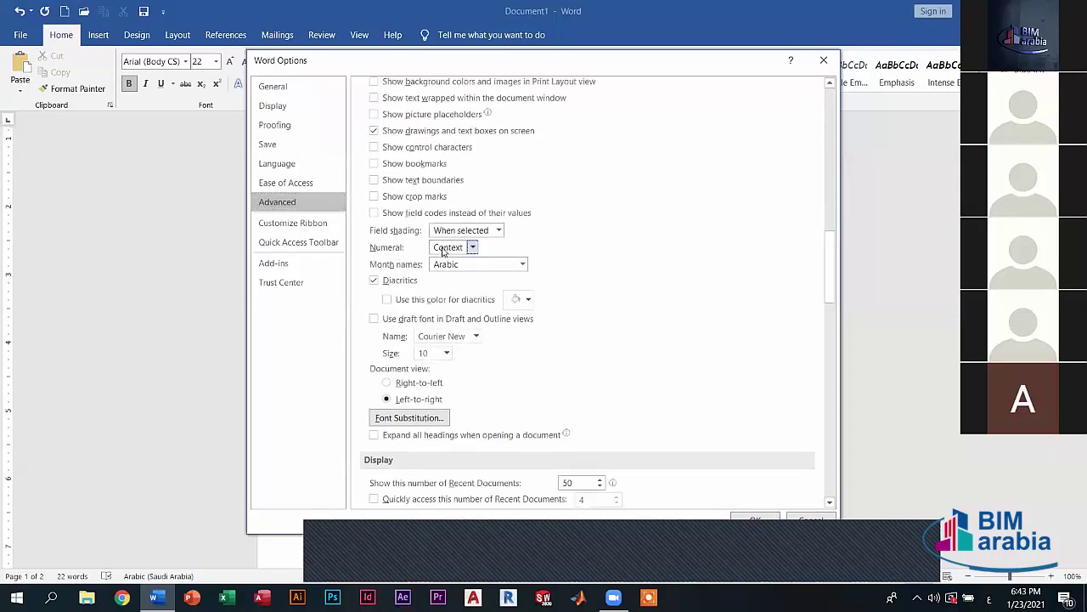
{"action": "left_click", "coordinate": [439, 248]}
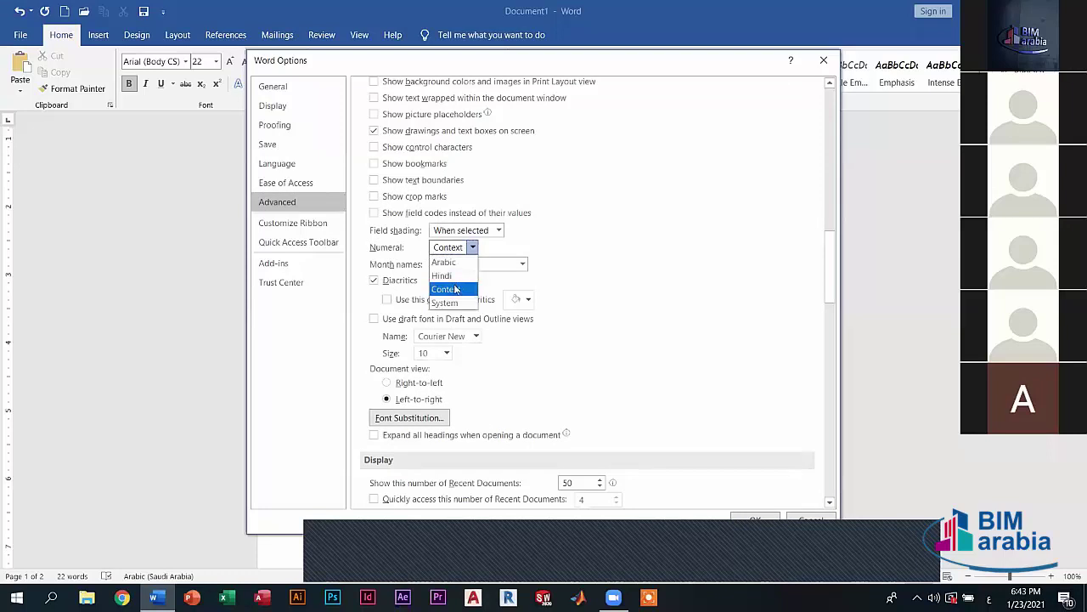
{"action": "left_click", "coordinate": [439, 253]}
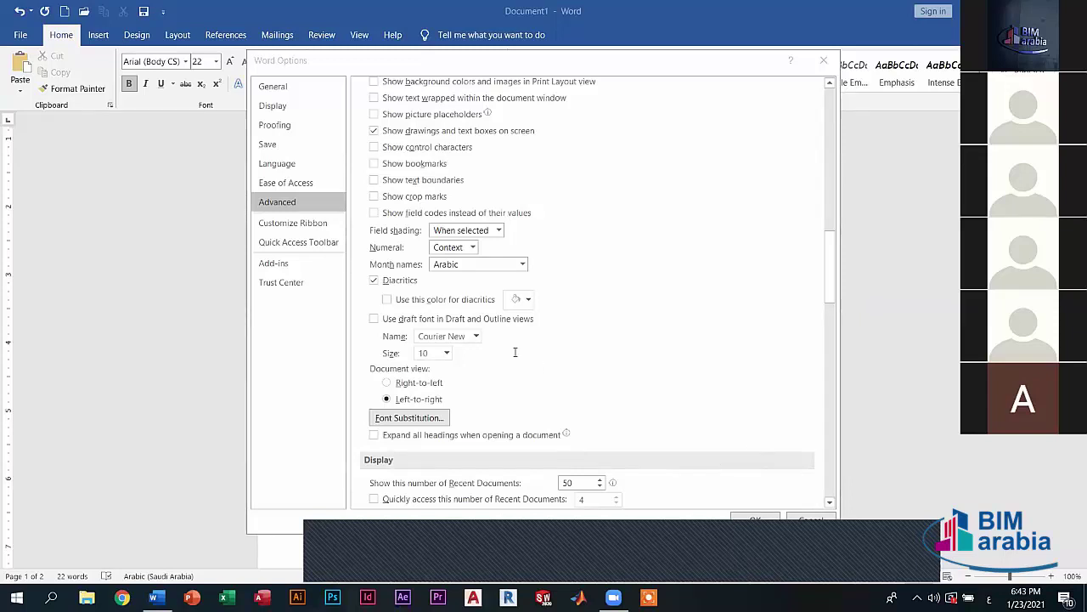
{"action": "key", "text": "Return"}
Retype the caption as 'Book 1', then undo the edits to restore the Arabic caption.
{"action": "left_click_drag", "start_coordinate": [496, 344], "coordinate": [541, 349]}
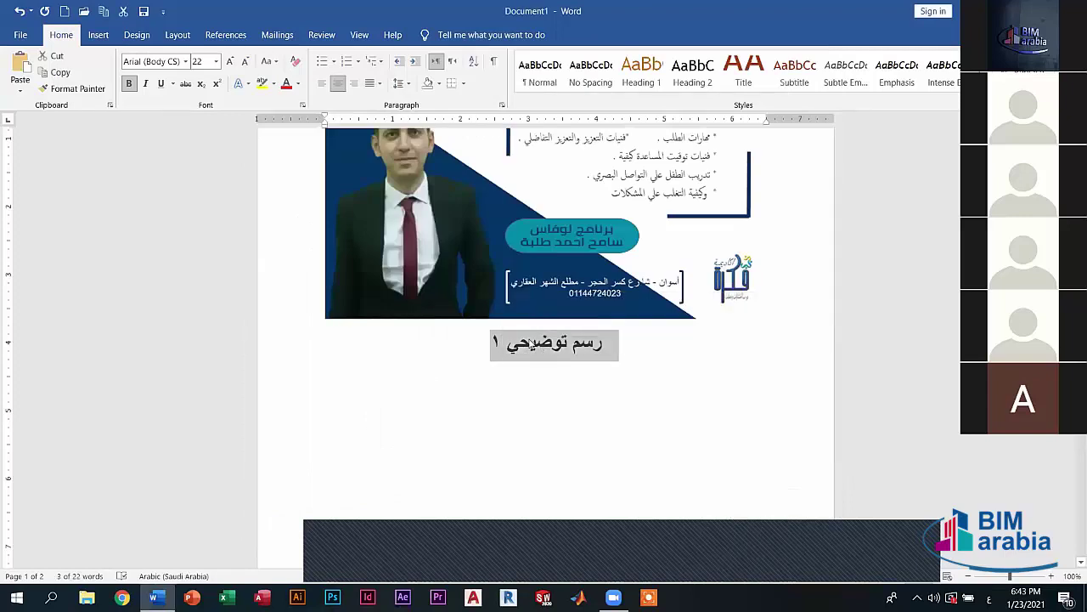
{"action": "key", "text": "alt+shift"}
{"action": "type", "text": "Boo"}
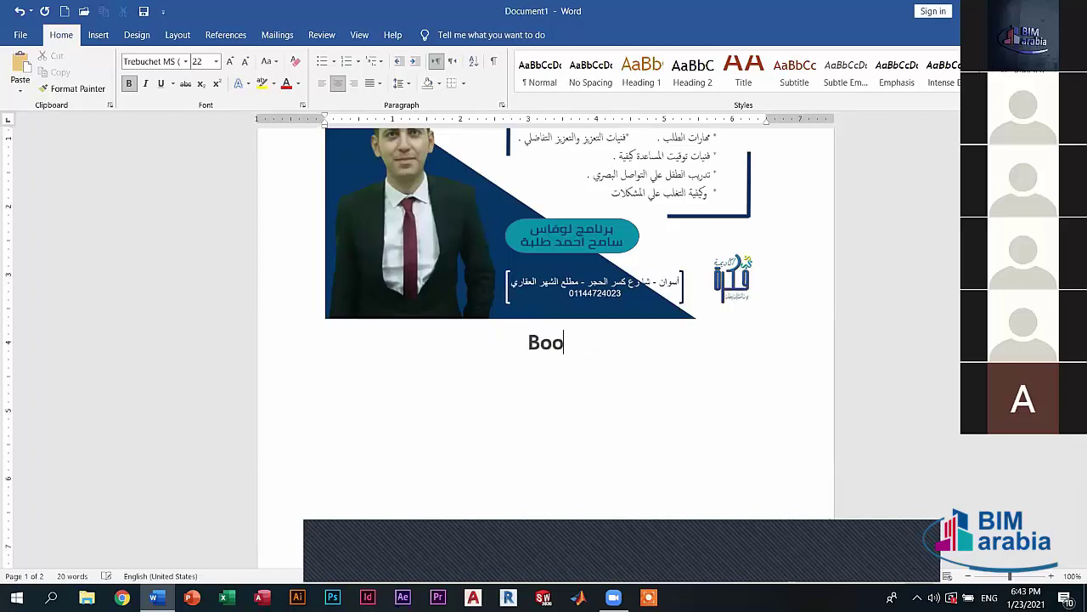
{"action": "type", "text": "h"}
{"action": "key", "text": "BackSpace"}
{"action": "type", "text": "k"}
{"action": "type", "text": " 1"}
{"action": "key", "text": "Return"}
{"action": "key", "text": "Return"}
{"action": "key", "text": "Return"}
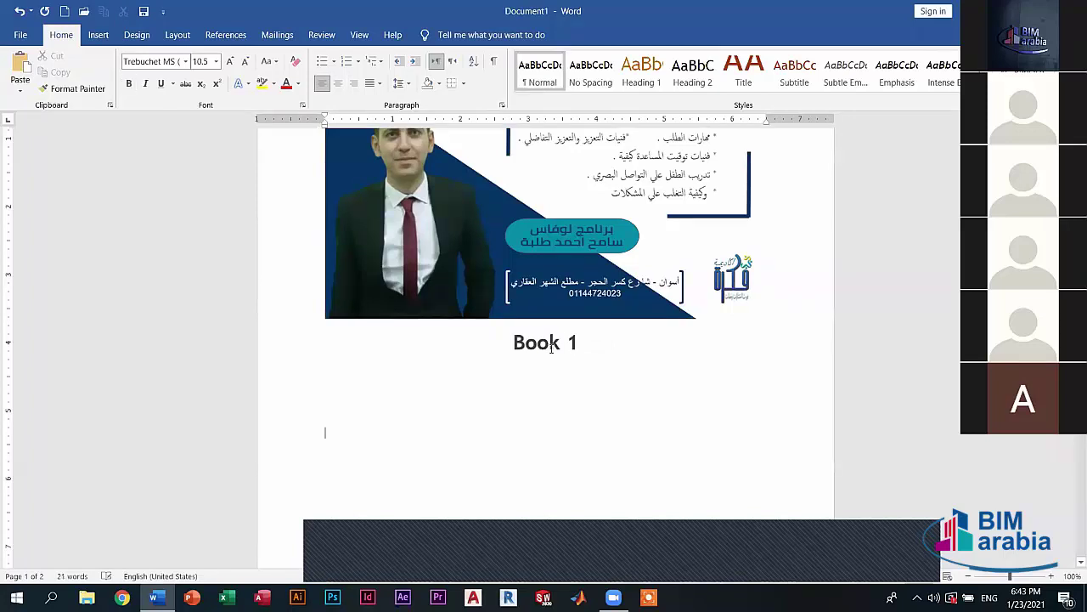
{"action": "left_click", "coordinate": [574, 343]}
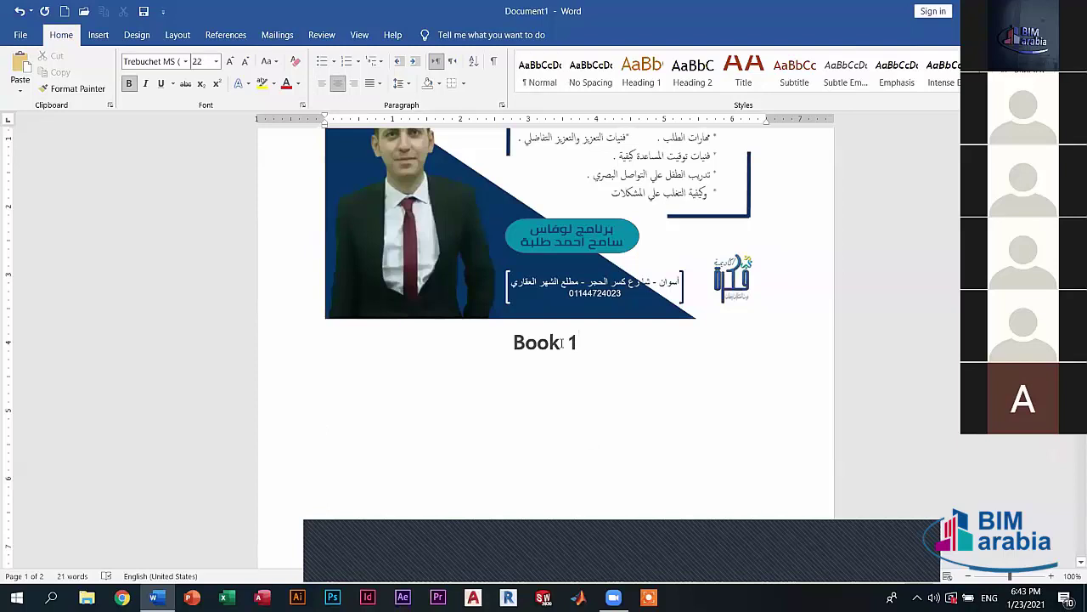
{"action": "left_click", "coordinate": [601, 310]}
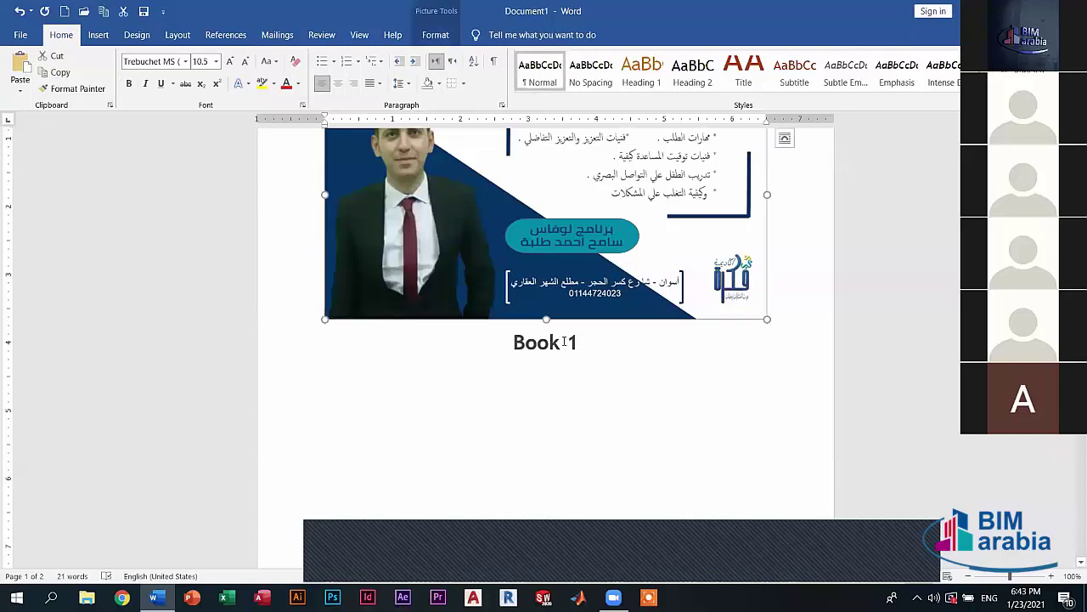
{"action": "left_click", "coordinate": [564, 341]}
{"action": "left_click_drag", "start_coordinate": [550, 342], "coordinate": [578, 342]}
{"action": "key", "text": "BackSpace"}
{"action": "type", "text": "h"}
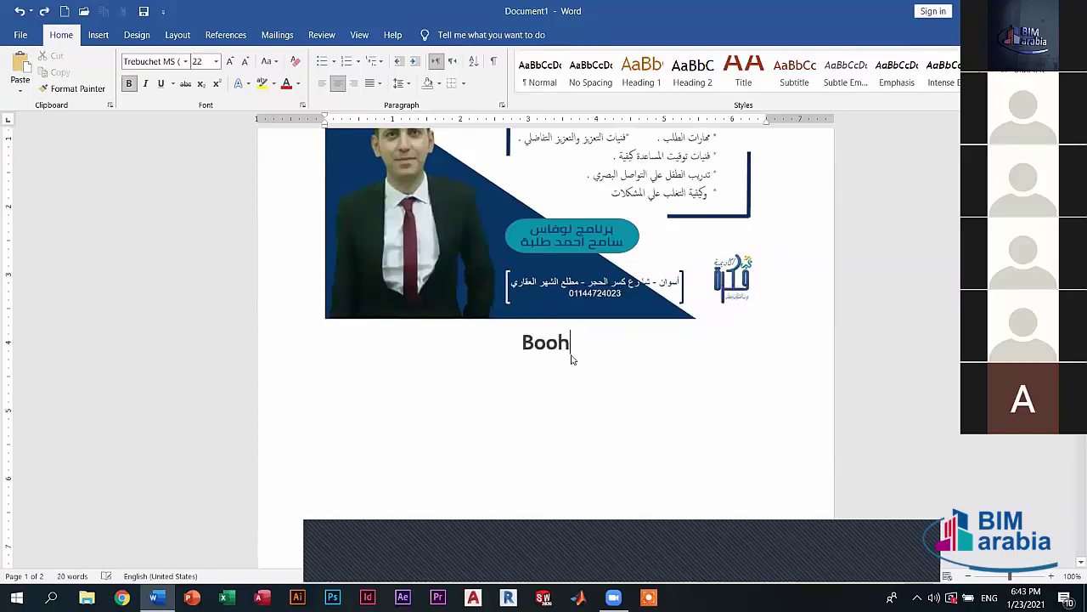
{"action": "key", "text": "ctrl+z"}
{"action": "key", "text": "ctrl+z"}
{"action": "key", "text": "ctrl+z"}
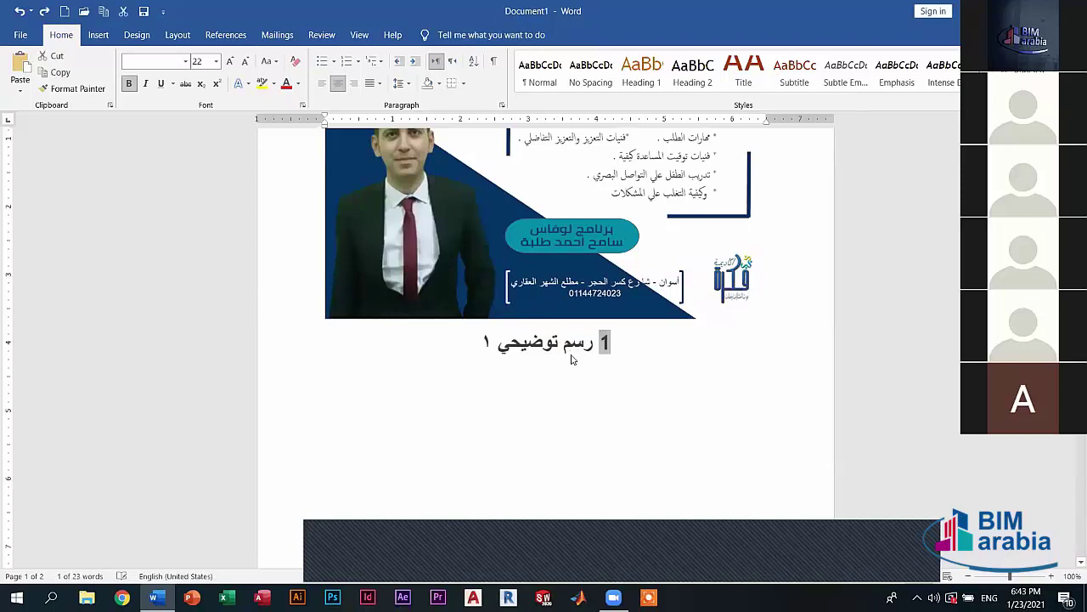
Shrink the caption font to 14 then 9 and delete the caption line.
{"action": "left_click", "coordinate": [571, 363]}
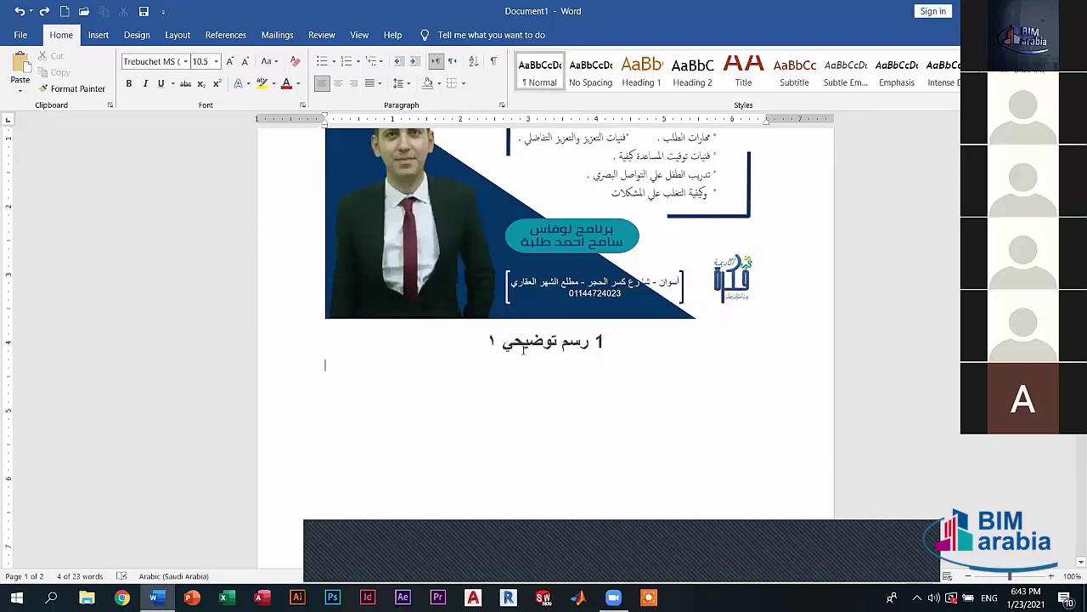
{"action": "left_click", "coordinate": [548, 301]}
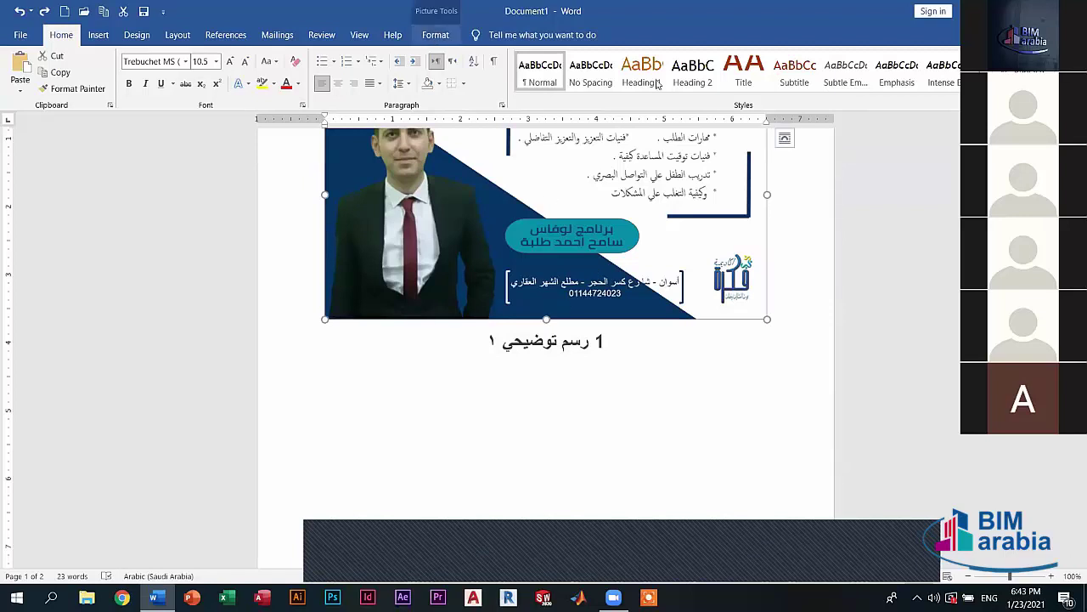
{"action": "left_click", "coordinate": [697, 81]}
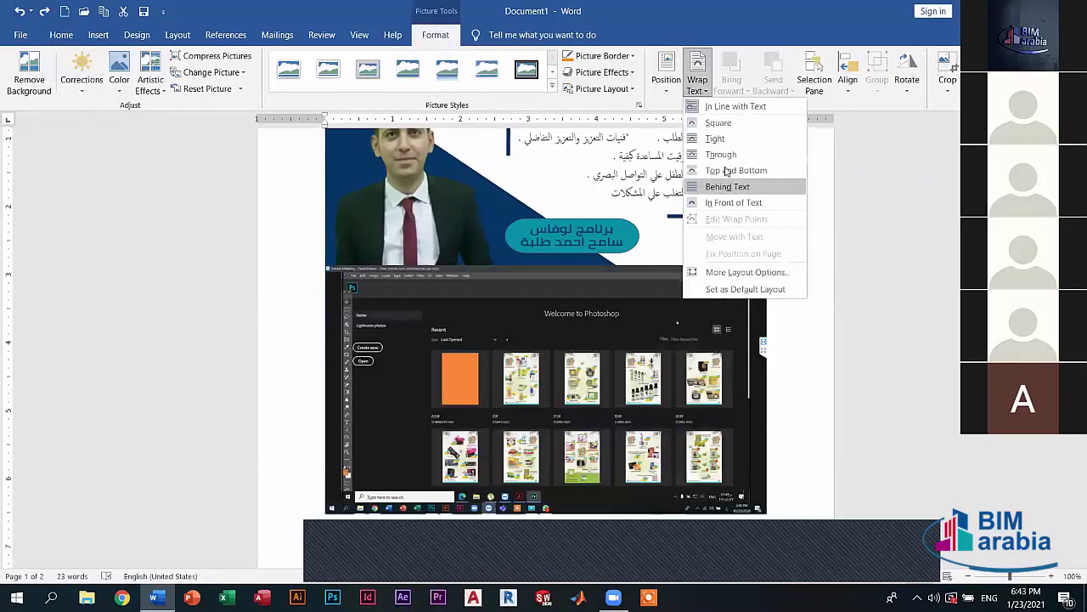
{"action": "left_click", "coordinate": [536, 360]}
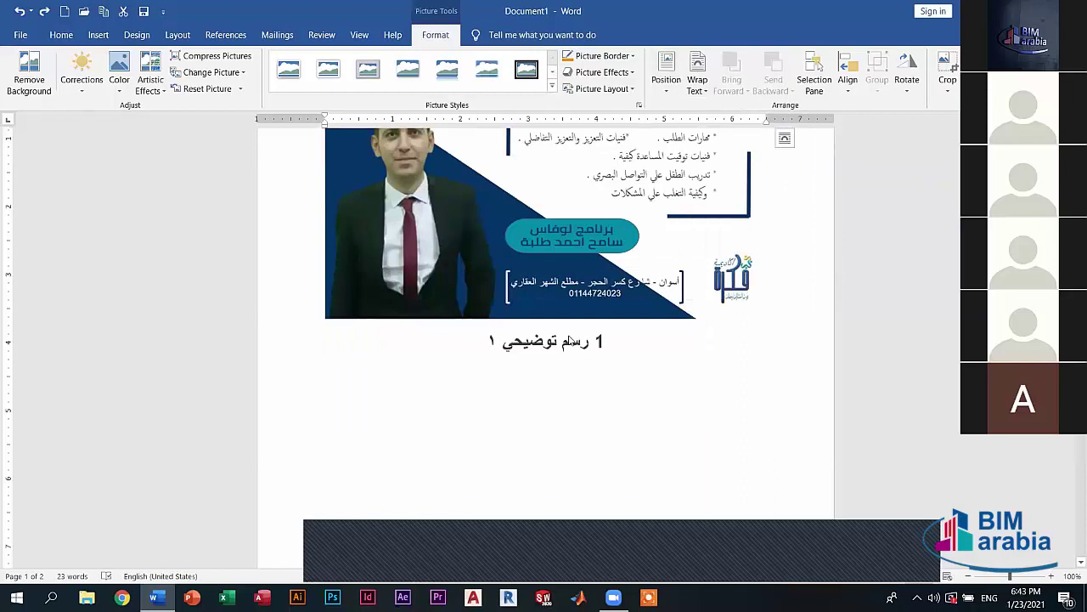
{"action": "triple_click", "coordinate": [538, 362]}
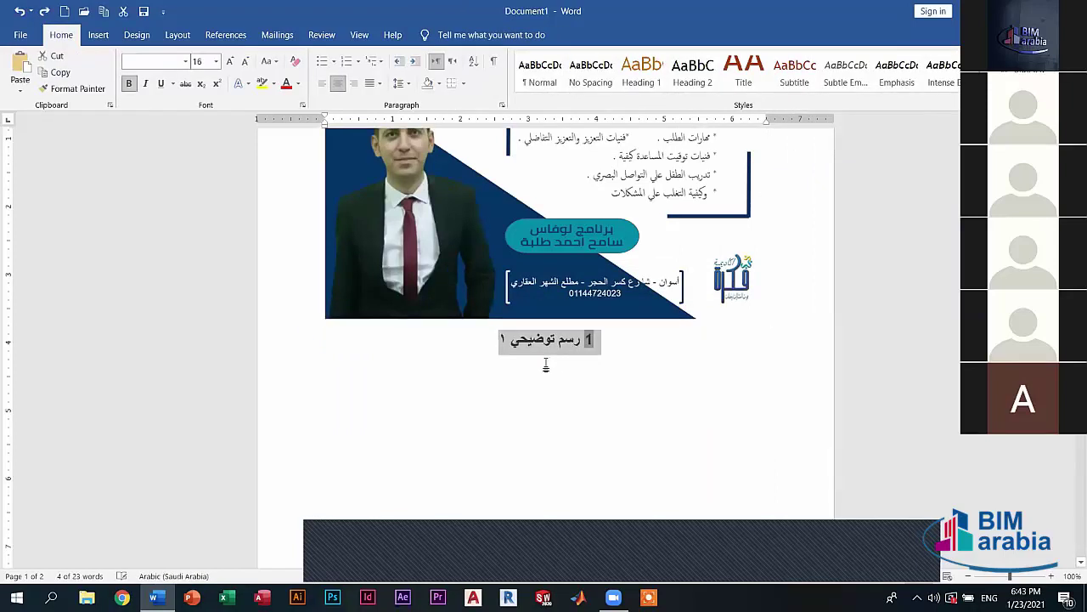
{"action": "key", "text": "ctrl+shift+comma"}
{"action": "key", "text": "ctrl+shift+comma"}
{"action": "key", "text": "ctrl+shift+comma"}
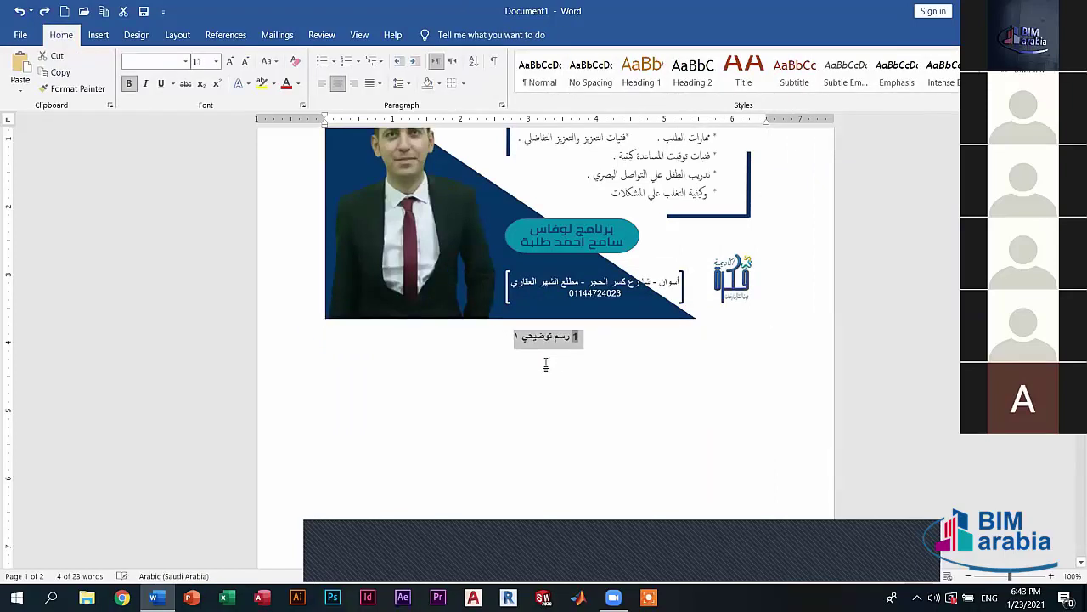
{"action": "key", "text": "ctrl+shift+comma"}
{"action": "key", "text": "ctrl+shift+comma"}
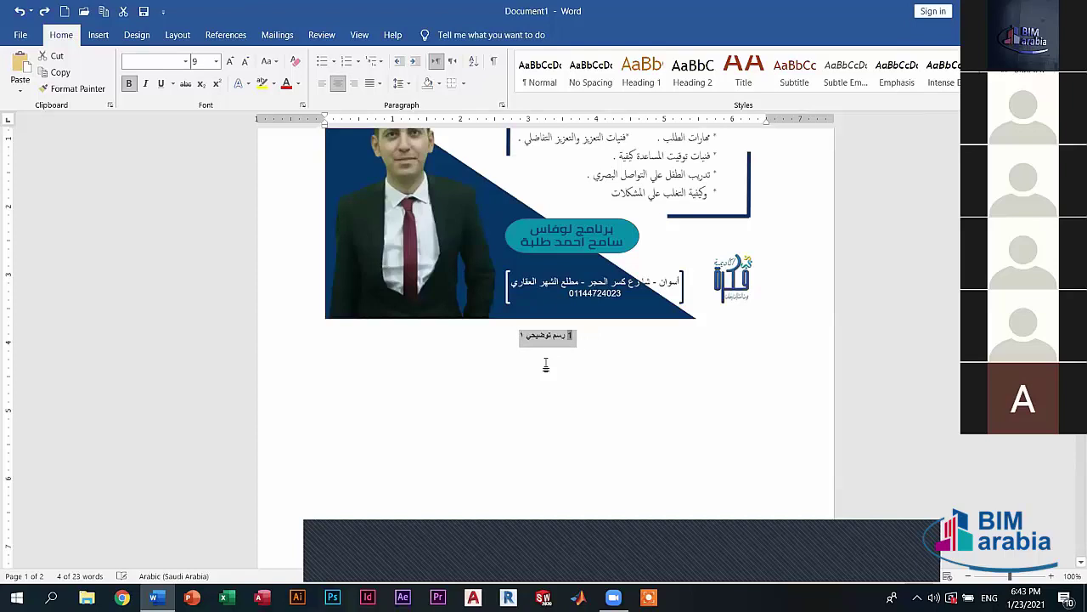
{"action": "key", "text": "Delete"}
{"action": "left_click", "coordinate": [524, 310]}
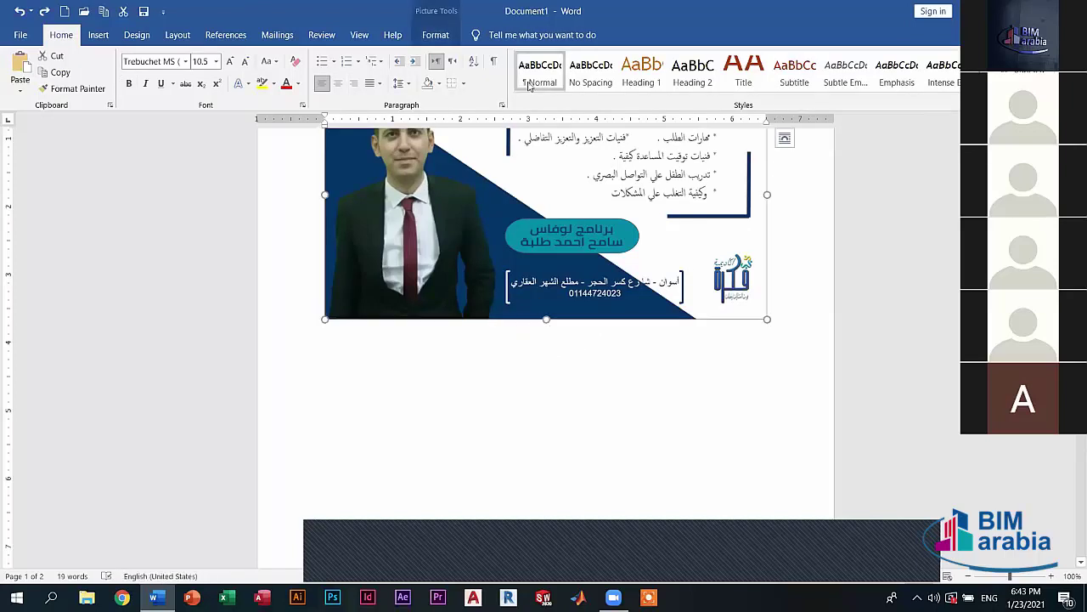
Insert a fresh caption '1 رسم توضيحي ١' under the flyer picture and centre it with Ctrl+E.
{"action": "left_click", "coordinate": [277, 35]}
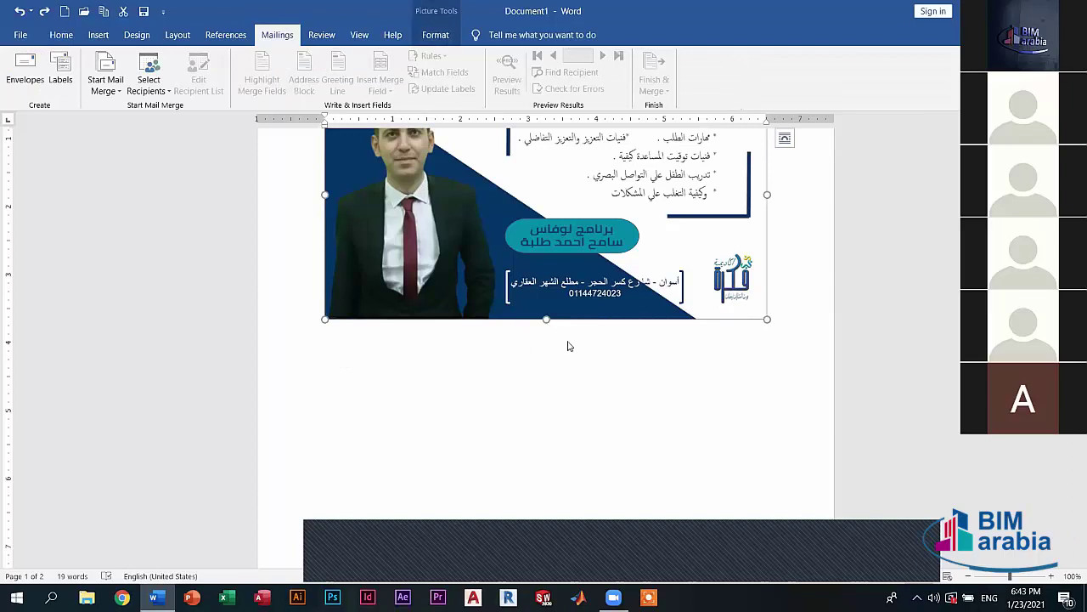
{"action": "key", "text": "alt+s"}
{"action": "key", "text": "p"}
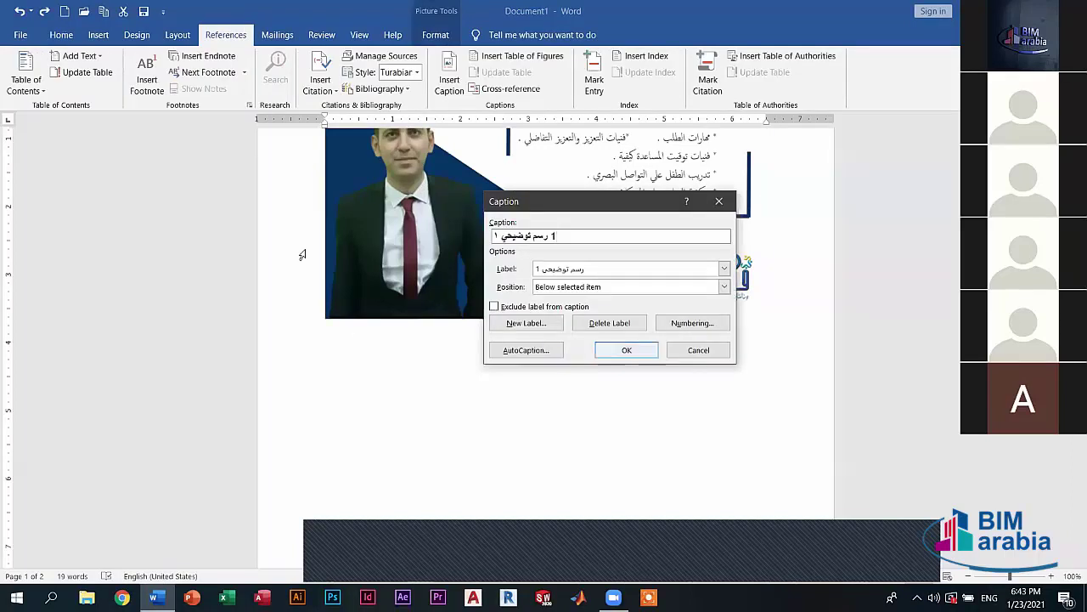
{"action": "key", "text": "Return"}
{"action": "left_click", "coordinate": [61, 35]}
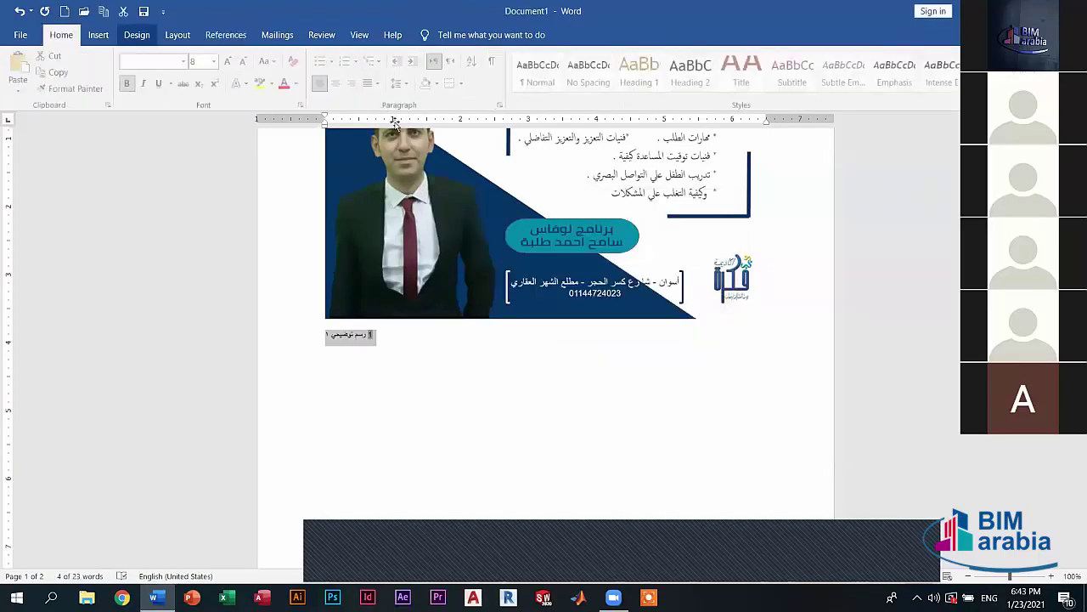
{"action": "key", "text": "ctrl+e"}
{"action": "left_click", "coordinate": [489, 236]}
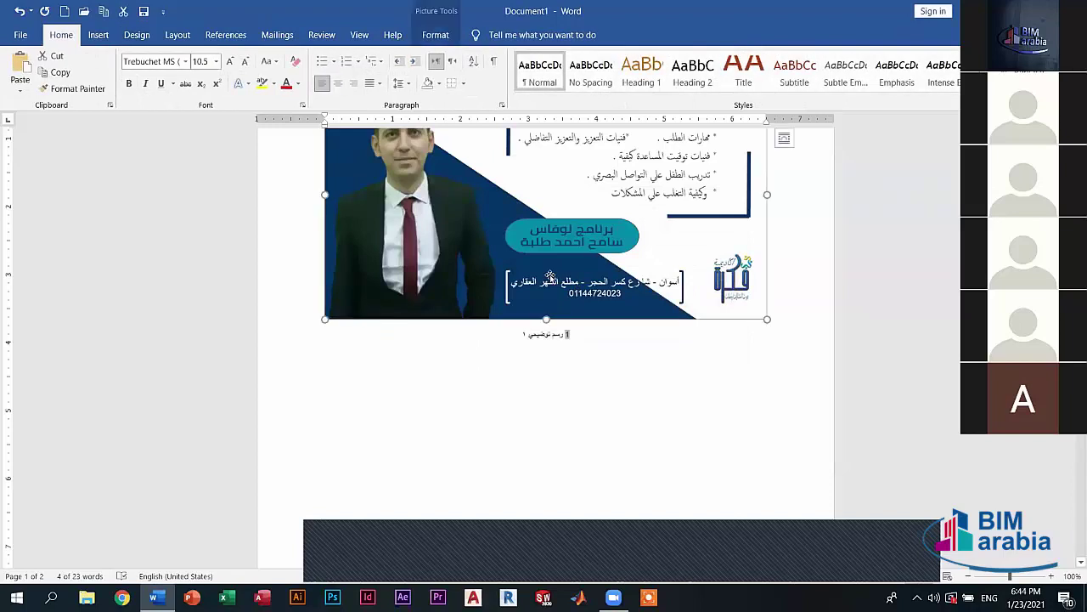
{"action": "left_click", "coordinate": [697, 79]}
Float and reposition the flyer picture, then undo the pasted Photoshop screenshot.
{"action": "left_click", "coordinate": [735, 151]}
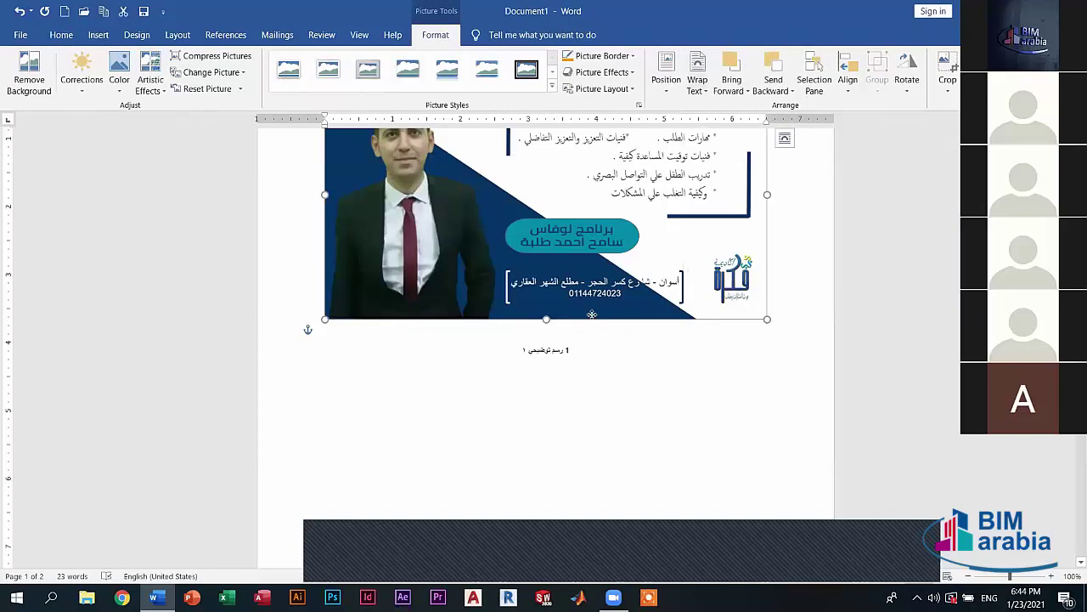
{"action": "scroll", "coordinate": [603, 314], "scroll_direction": "up", "scroll_amount": 3}
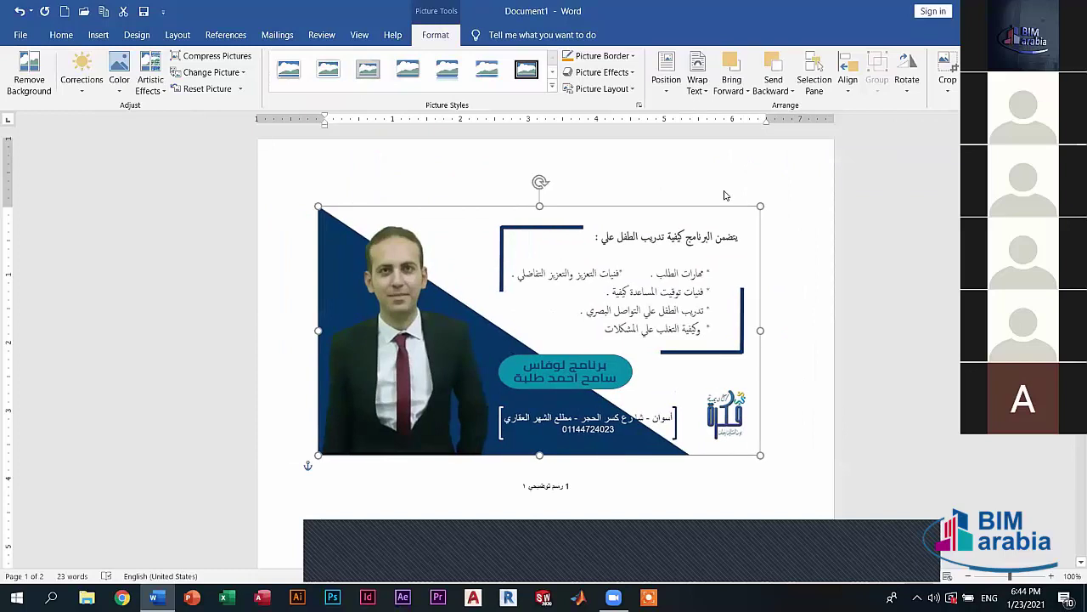
{"action": "scroll", "coordinate": [611, 391], "scroll_direction": "down", "scroll_amount": 2}
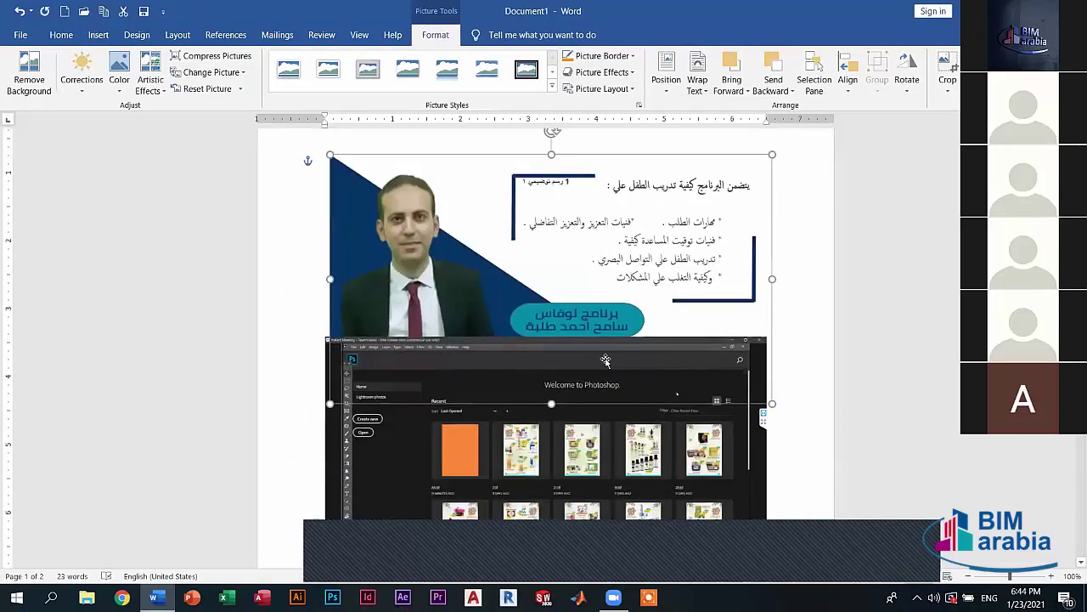
{"action": "scroll", "coordinate": [611, 392], "scroll_direction": "down", "scroll_amount": 1}
{"action": "left_click_drag", "start_coordinate": [611, 303], "coordinate": [601, 319]}
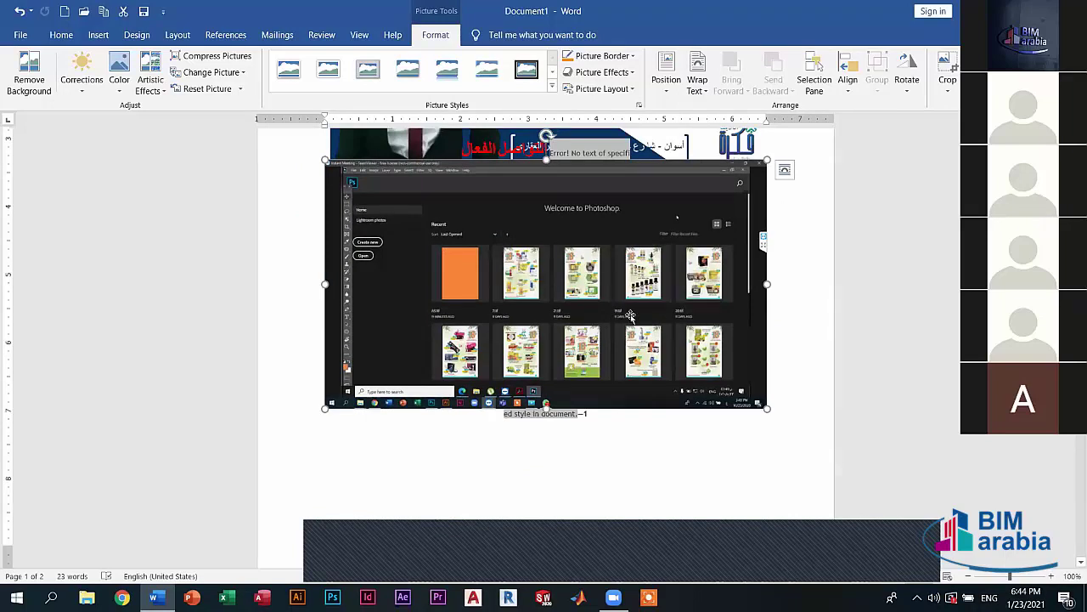
{"action": "key", "text": "ctrl+z"}
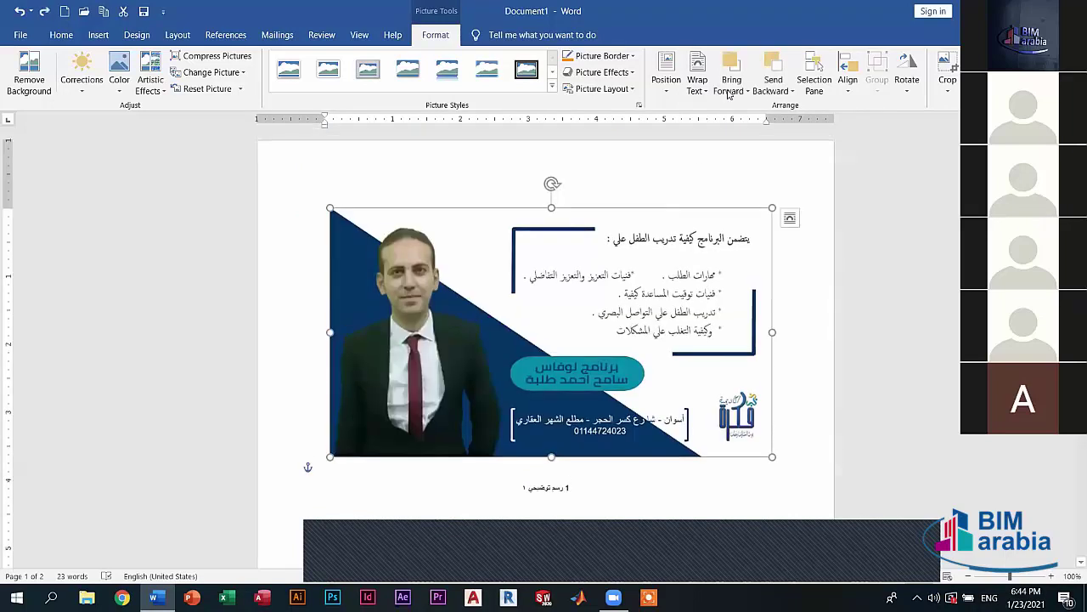
Set Square text wrapping on the banner and place the caret in its caption.
{"action": "left_click", "coordinate": [696, 73]}
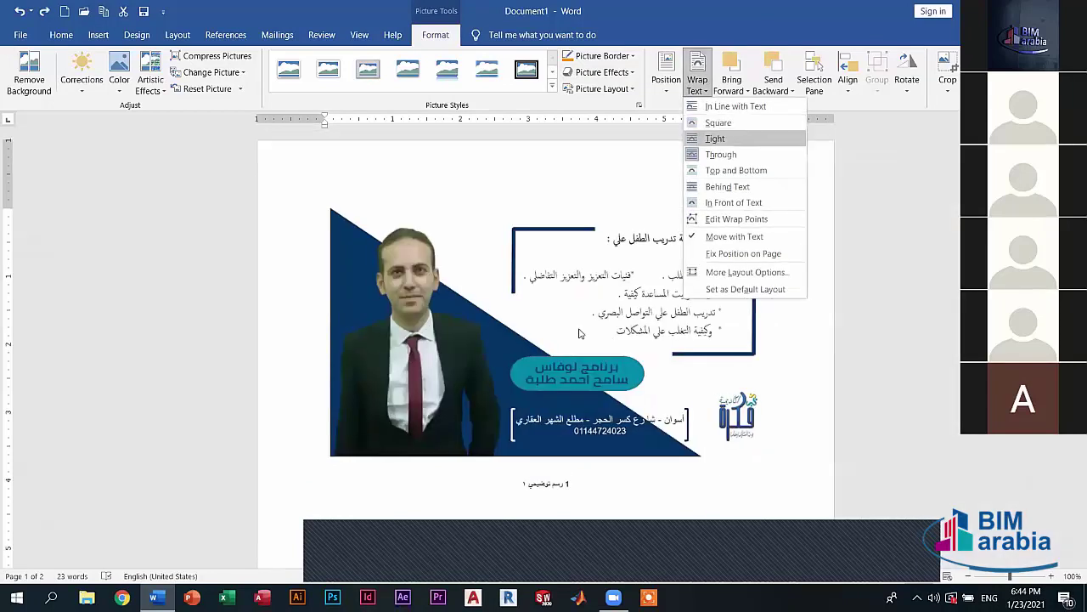
{"action": "left_click", "coordinate": [718, 124]}
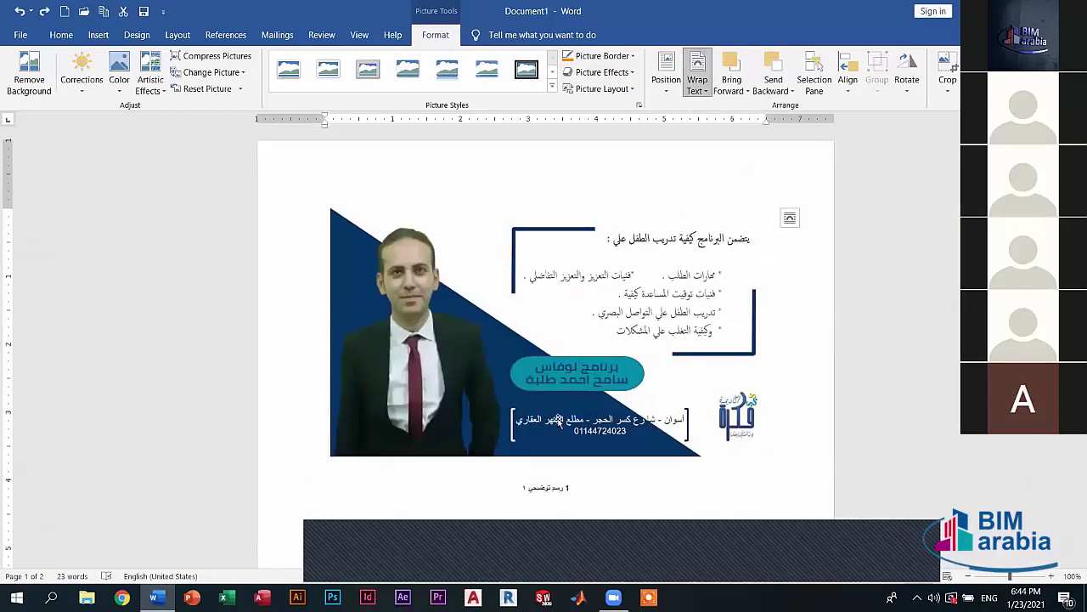
{"action": "left_click", "coordinate": [557, 490]}
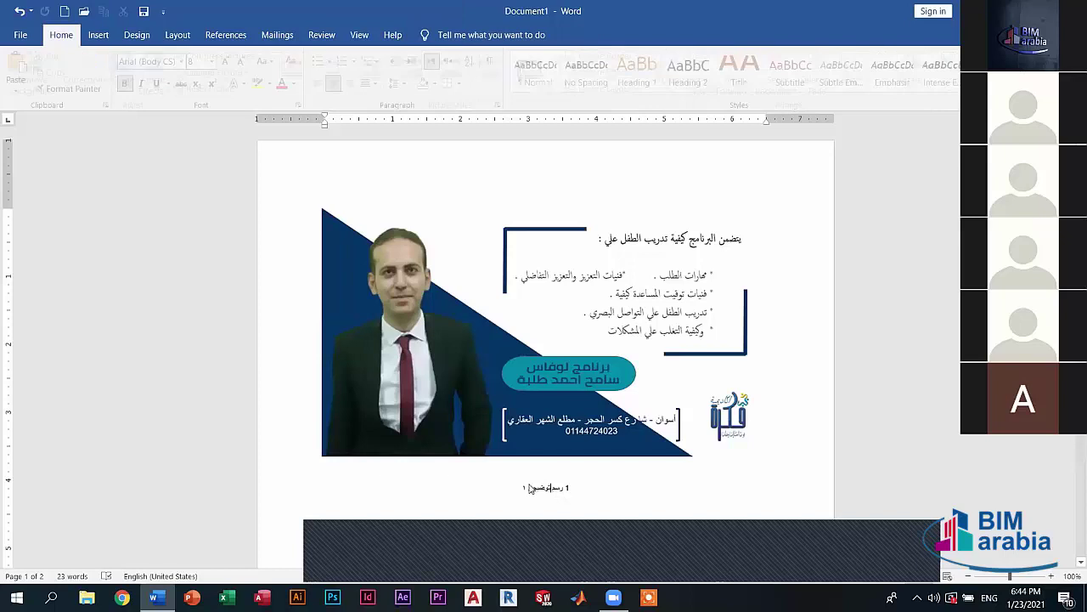
Select the caption and banner picture, then nudge the banner slightly to the right.
{"action": "triple_click", "coordinate": [547, 490]}
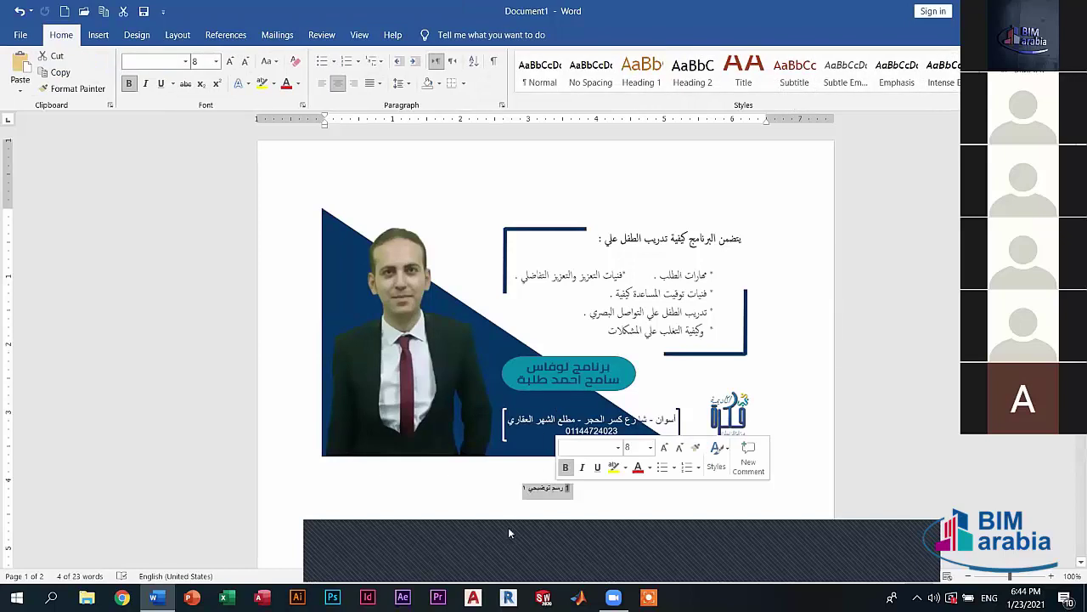
{"action": "left_click", "coordinate": [425, 357]}
{"action": "left_click", "coordinate": [324, 465]}
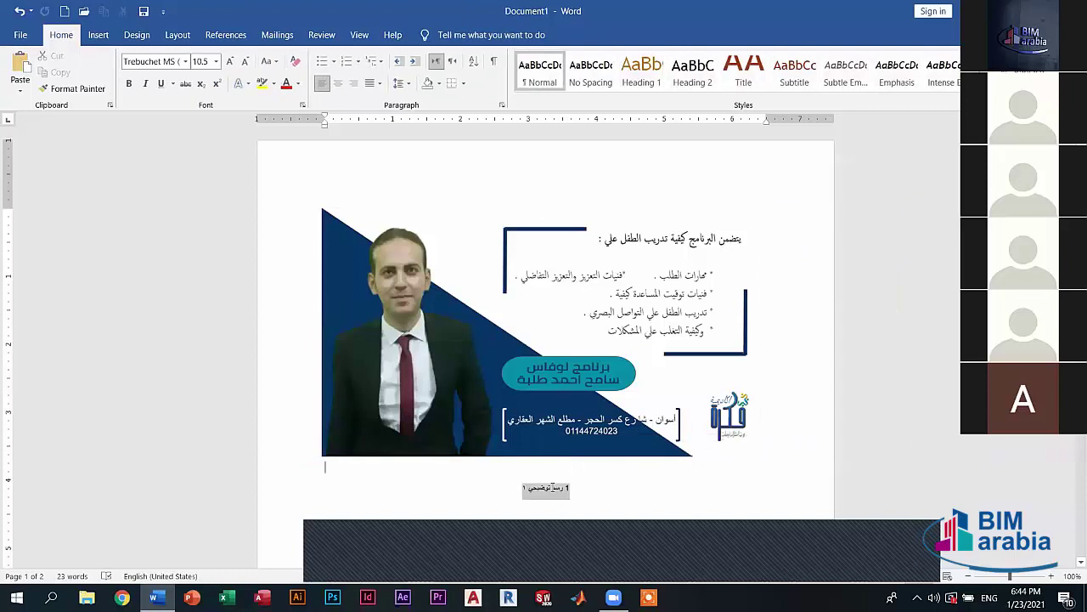
{"action": "triple_click", "coordinate": [546, 489]}
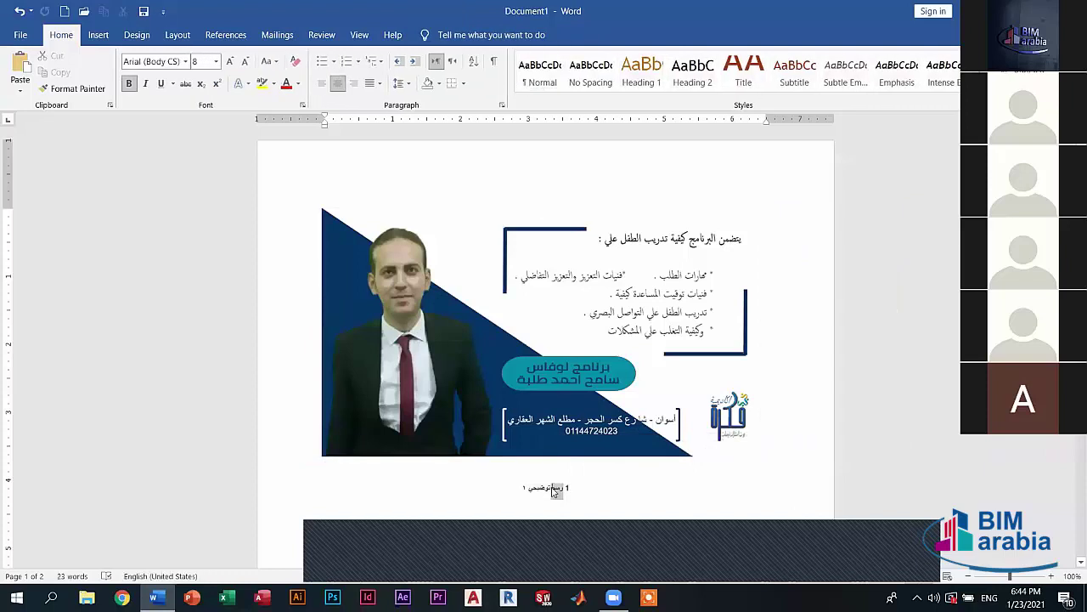
{"action": "left_click", "coordinate": [528, 435], "text": "shift"}
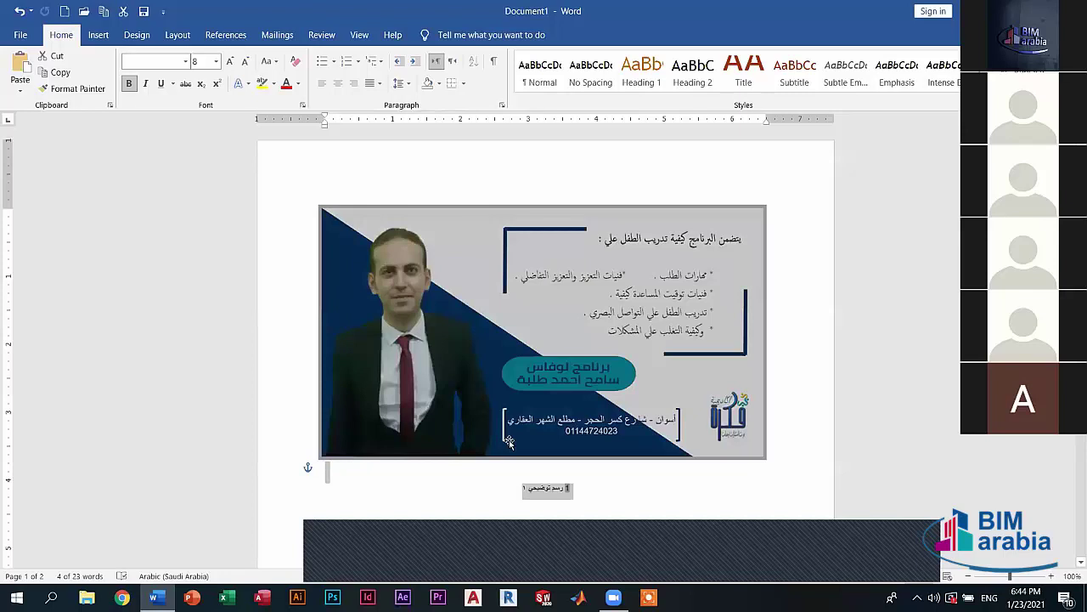
{"action": "left_click", "coordinate": [467, 402]}
{"action": "left_click_drag", "start_coordinate": [466, 402], "coordinate": [510, 462]}
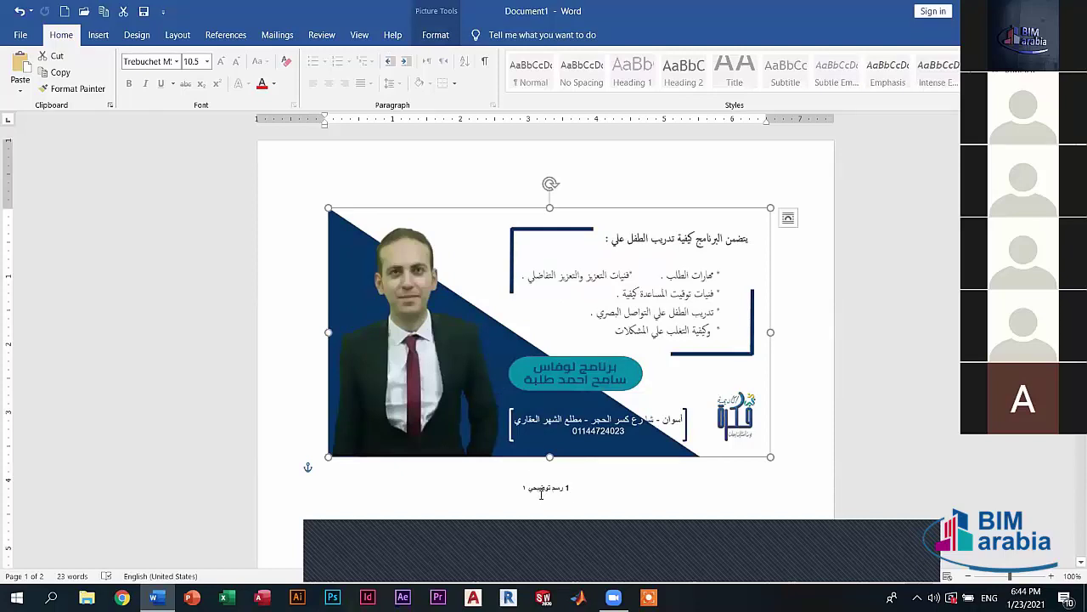
Reselect the caption and banner, then drag the banner about 38 px further right.
{"action": "left_click", "coordinate": [571, 489]}
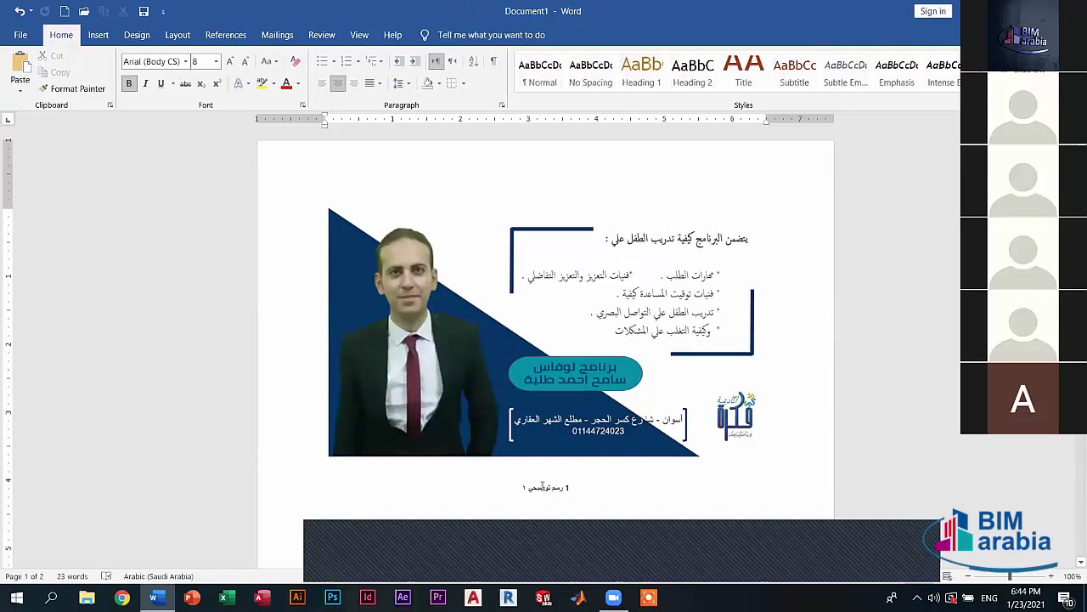
{"action": "triple_click", "coordinate": [541, 486]}
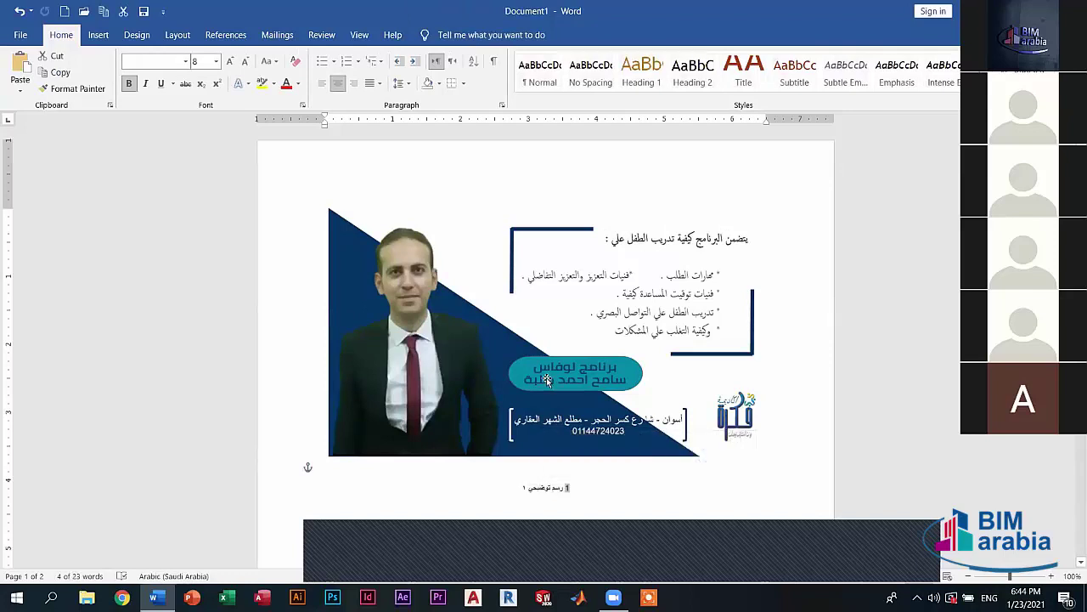
{"action": "left_click", "coordinate": [546, 377]}
{"action": "left_click", "coordinate": [543, 489]}
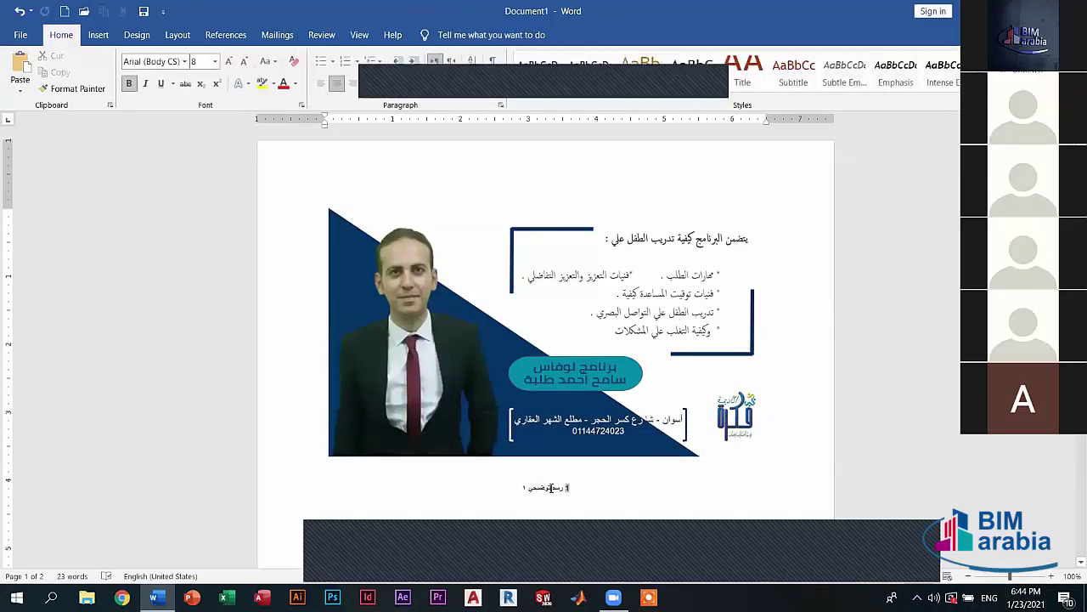
{"action": "left_click", "coordinate": [586, 391]}
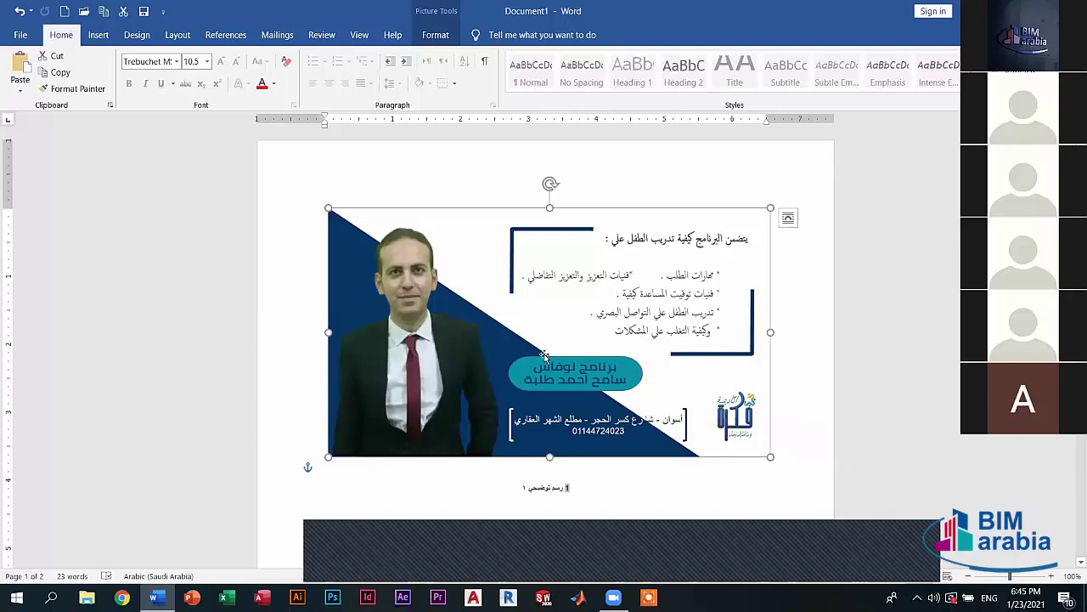
{"action": "double_click", "coordinate": [548, 492]}
{"action": "left_click", "coordinate": [544, 487]}
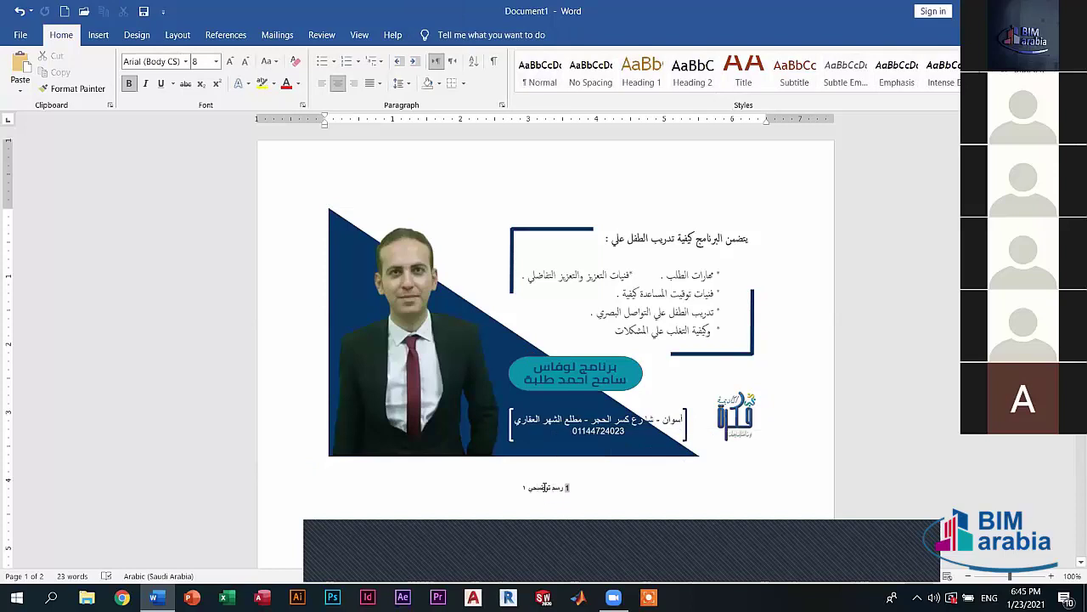
{"action": "left_click", "coordinate": [514, 373]}
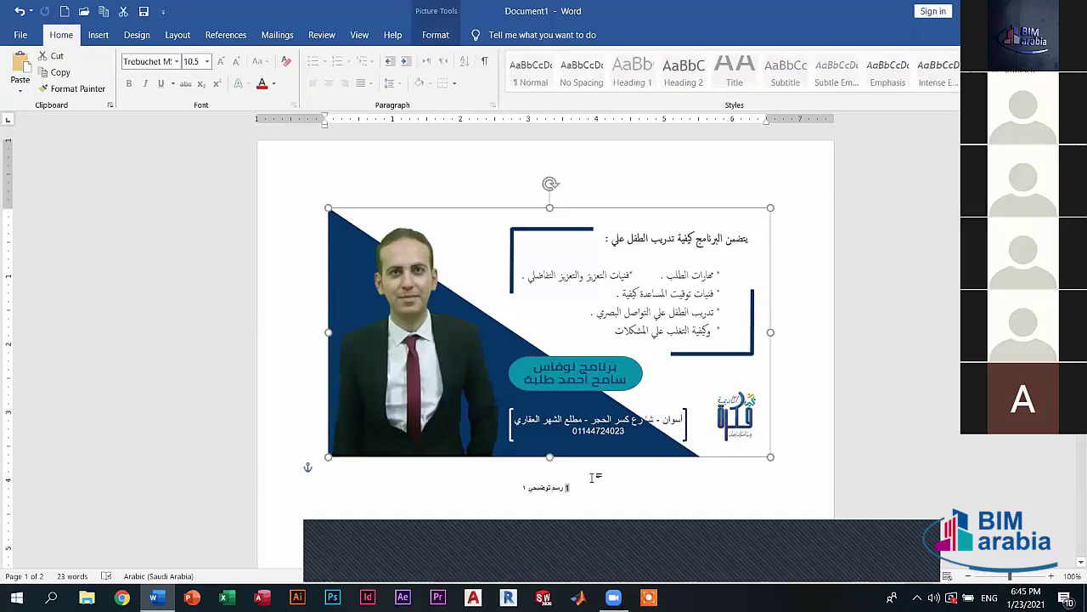
{"action": "left_click", "coordinate": [718, 581]}
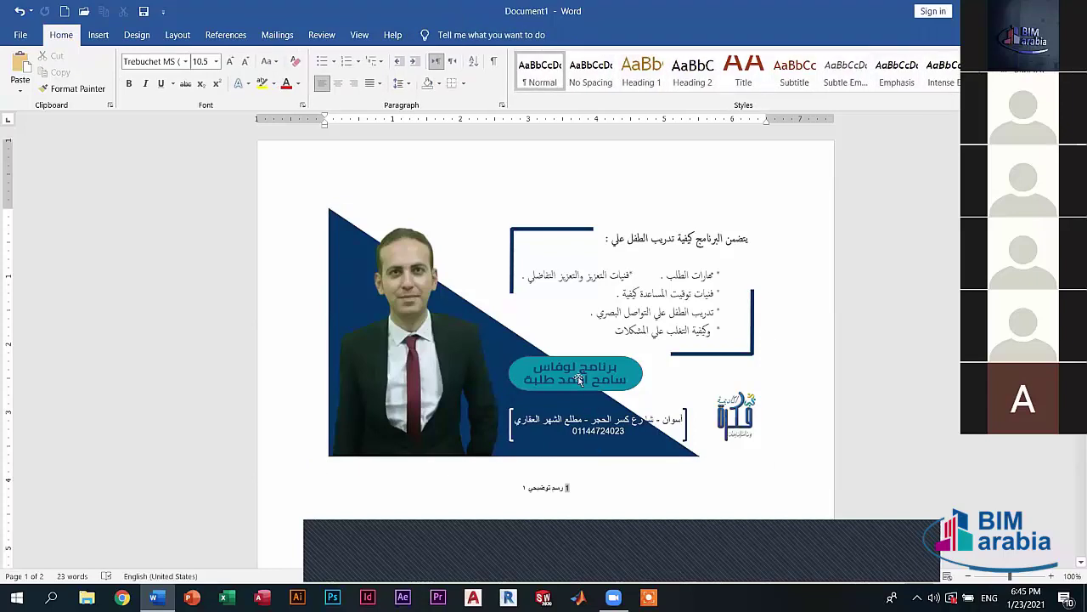
{"action": "left_click_drag", "start_coordinate": [572, 387], "coordinate": [588, 300]}
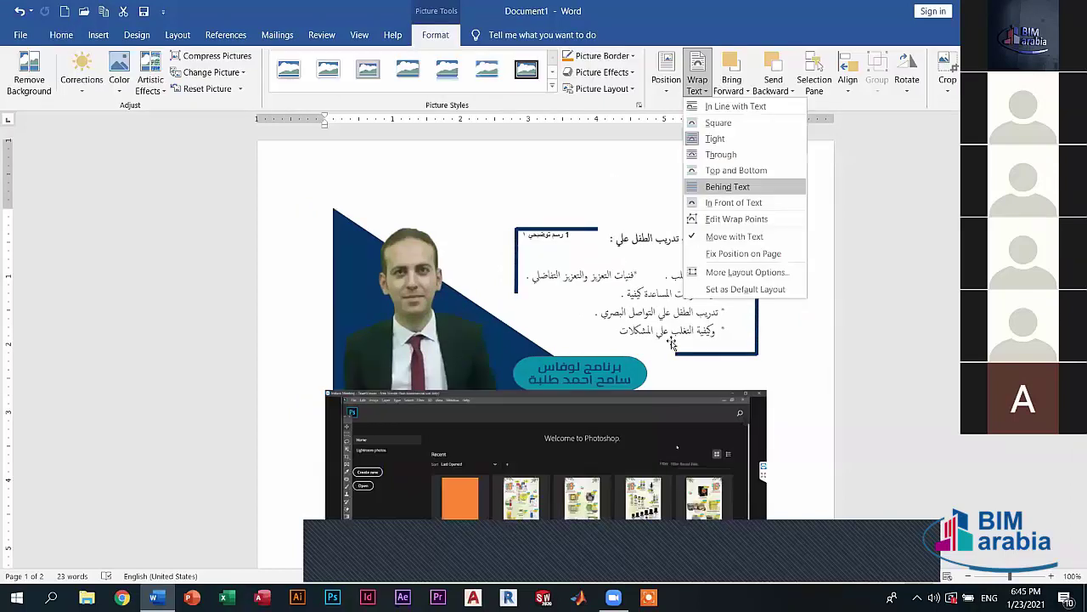
Drag the Photoshop screenshot lower so it no longer covers the banner.
{"action": "scroll", "coordinate": [667, 391], "scroll_direction": "down", "scroll_amount": 4}
{"action": "left_click_drag", "start_coordinate": [666, 390], "coordinate": [666, 435]}
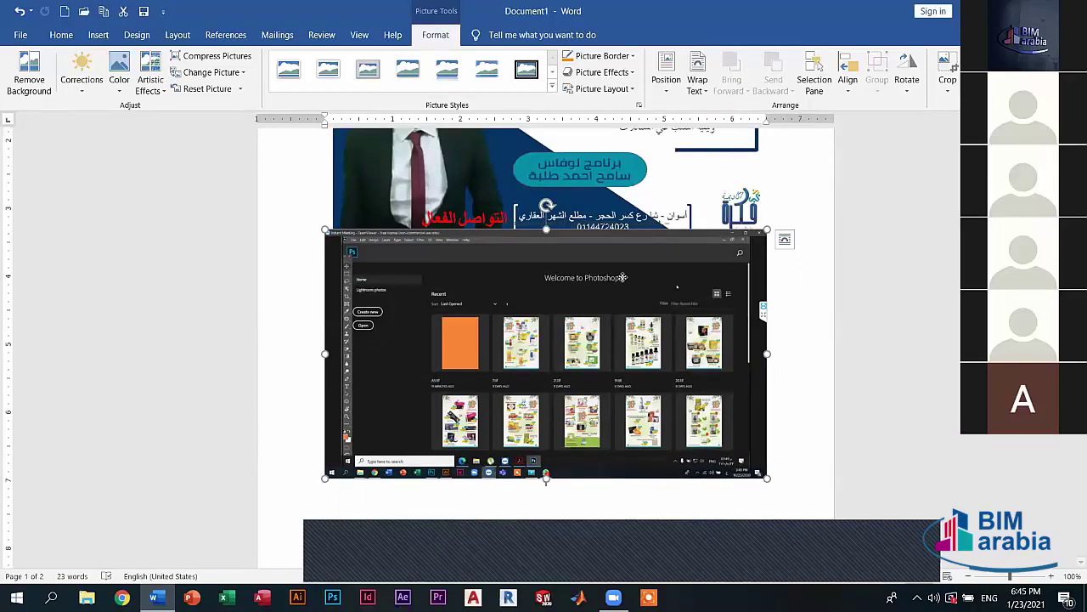
{"action": "left_click", "coordinate": [488, 267]}
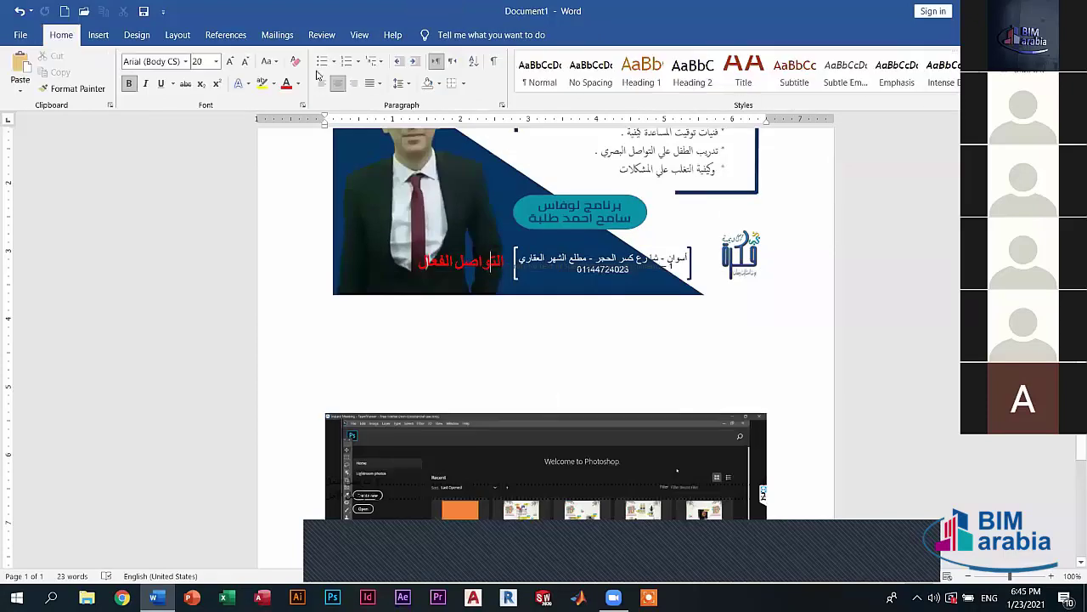
Undo the field update and recent edits, then re-paste the Photoshop screenshot below the banner.
{"action": "key", "text": "ctrl+a"}
{"action": "key", "text": "F9"}
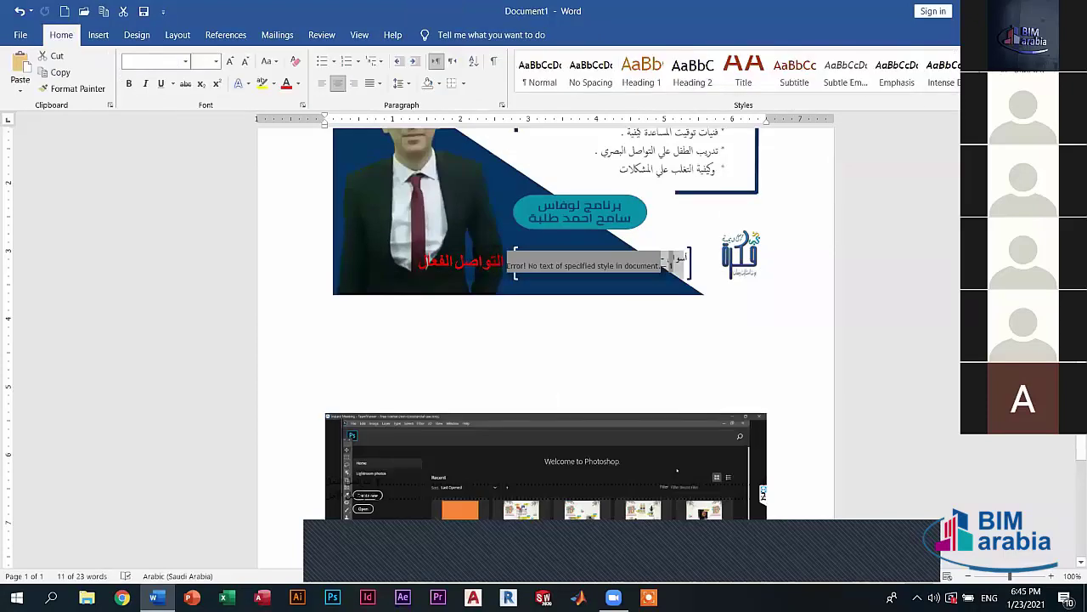
{"action": "key", "text": "ctrl+z"}
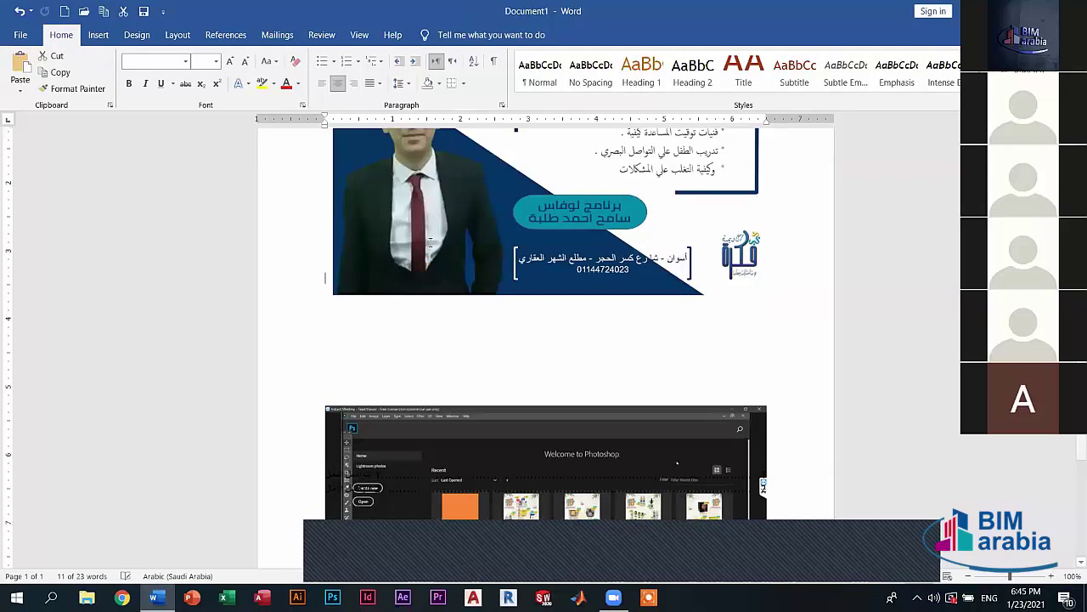
{"action": "left_click", "coordinate": [430, 242]}
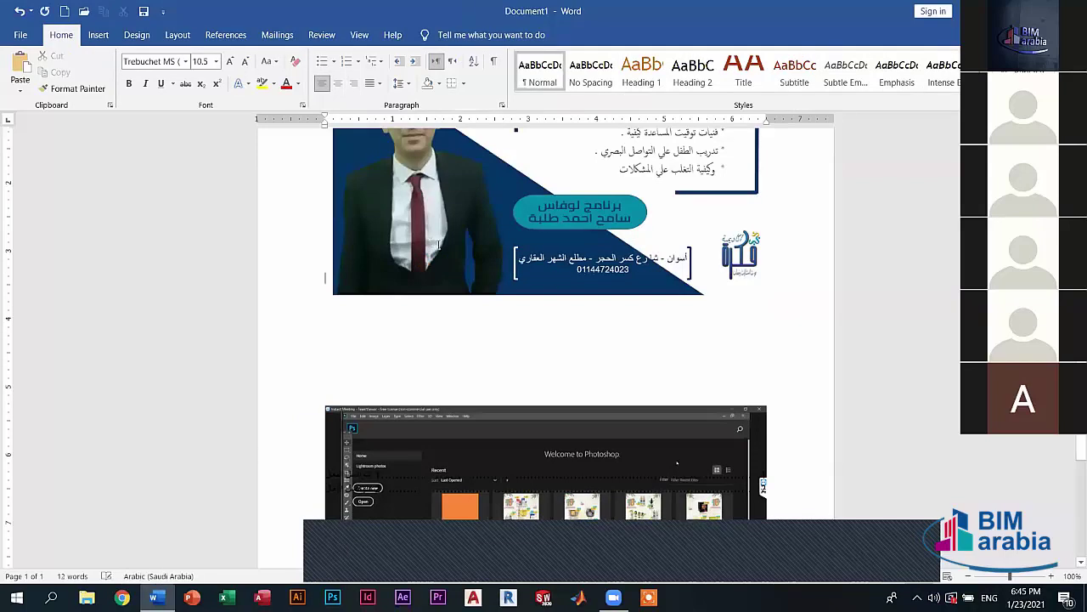
{"action": "key", "text": "ctrl+z"}
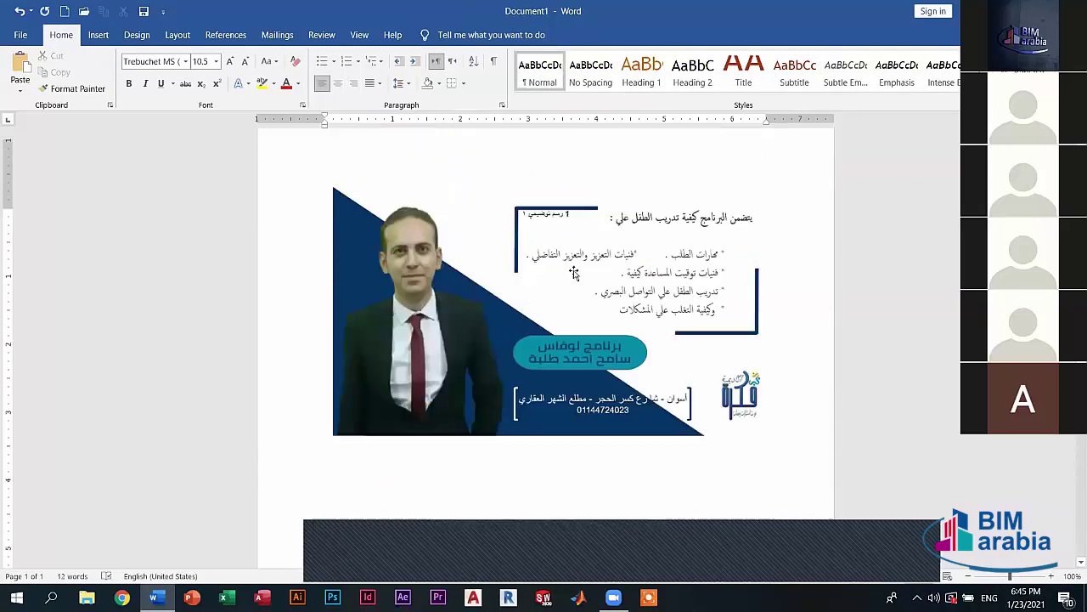
{"action": "scroll", "coordinate": [572, 274], "scroll_direction": "up", "scroll_amount": 1}
{"action": "key", "text": "ctrl+z"}
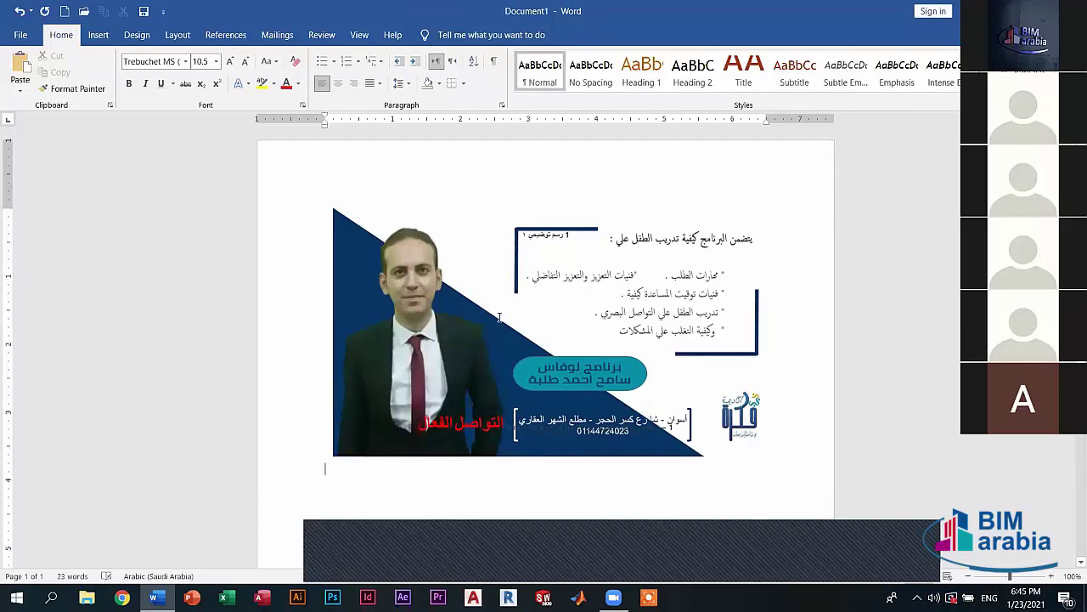
{"action": "key", "text": "ctrl+v"}
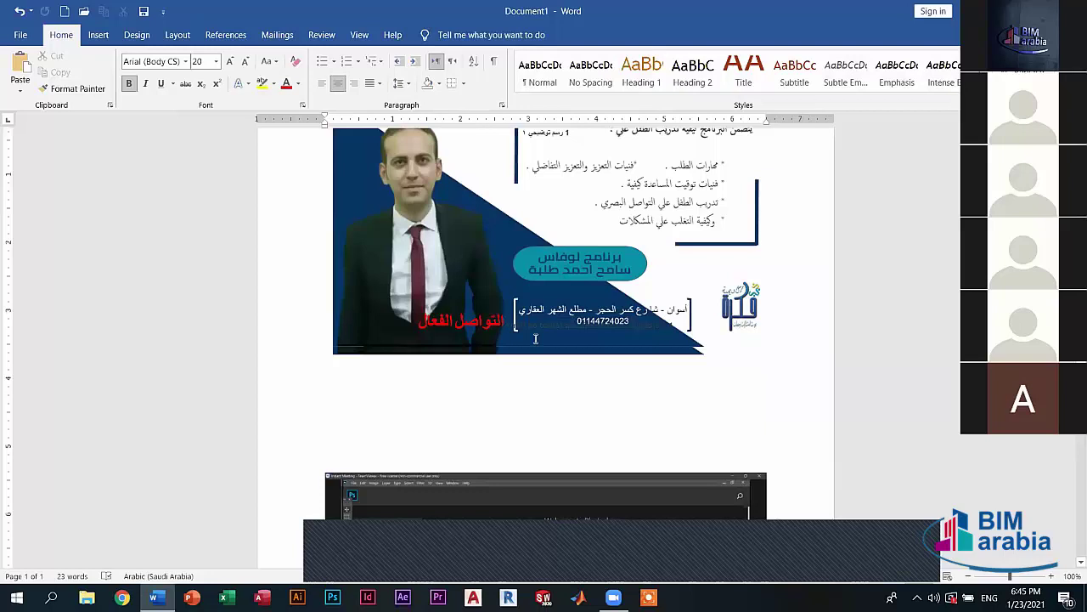
{"action": "scroll", "coordinate": [535, 255], "scroll_direction": "down", "scroll_amount": 1}
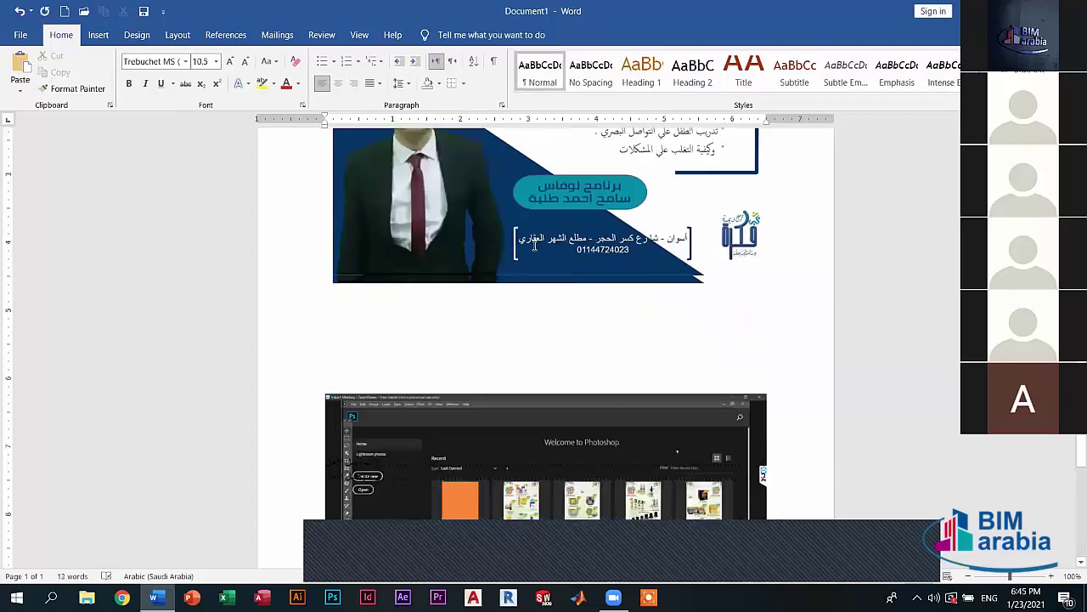
{"action": "scroll", "coordinate": [525, 227], "scroll_direction": "down", "scroll_amount": 1}
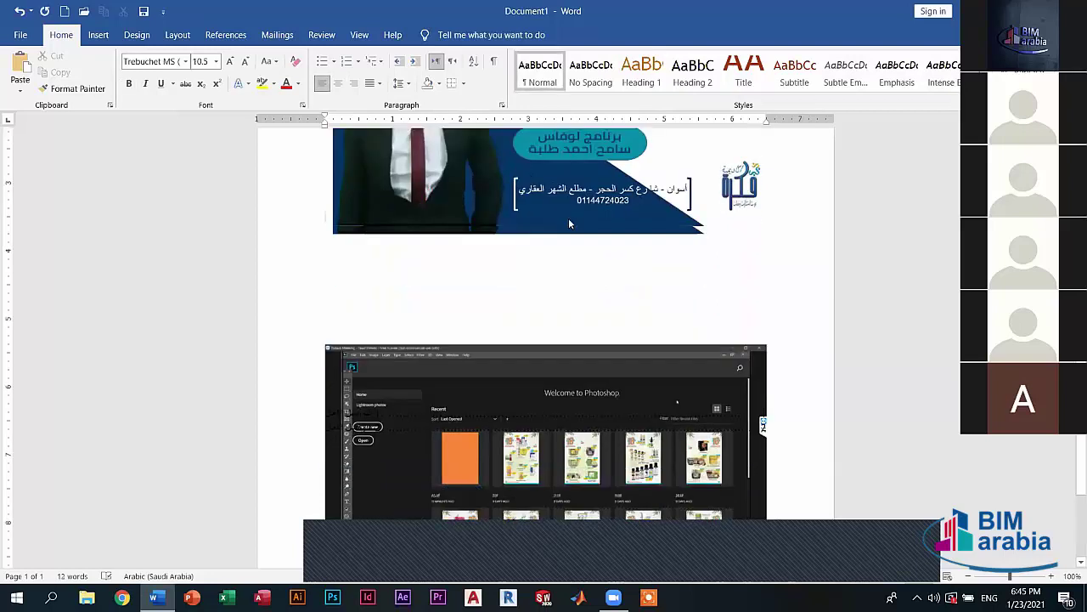
{"action": "scroll", "coordinate": [517, 209], "scroll_direction": "up", "scroll_amount": 3}
Insert a caption under the banner picture and nudge the caption box slightly lower.
{"action": "left_click", "coordinate": [509, 204]}
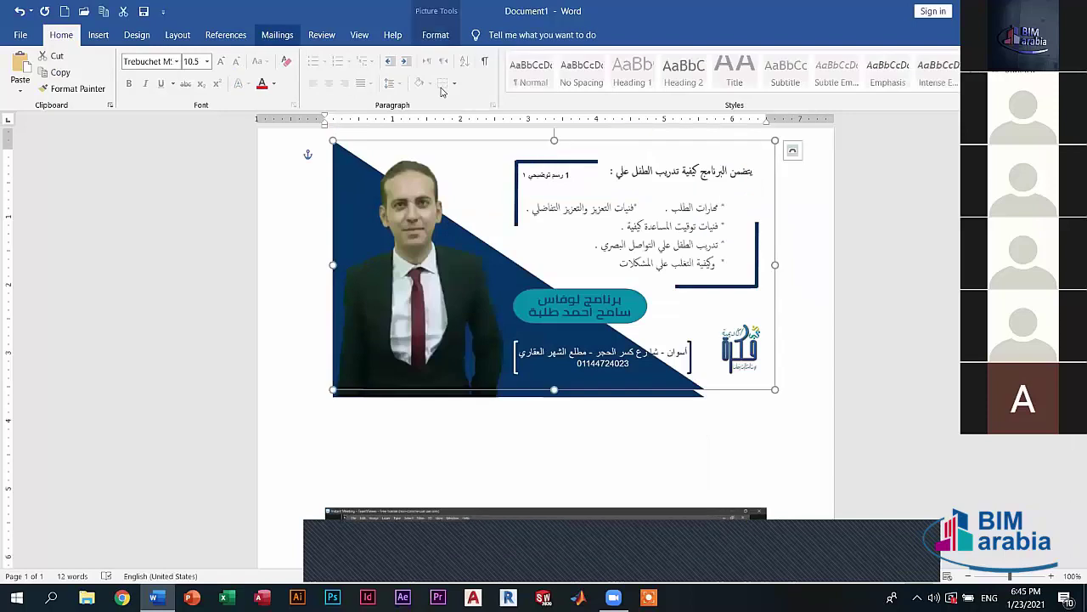
{"action": "left_click", "coordinate": [225, 35]}
{"action": "left_click", "coordinate": [449, 81]}
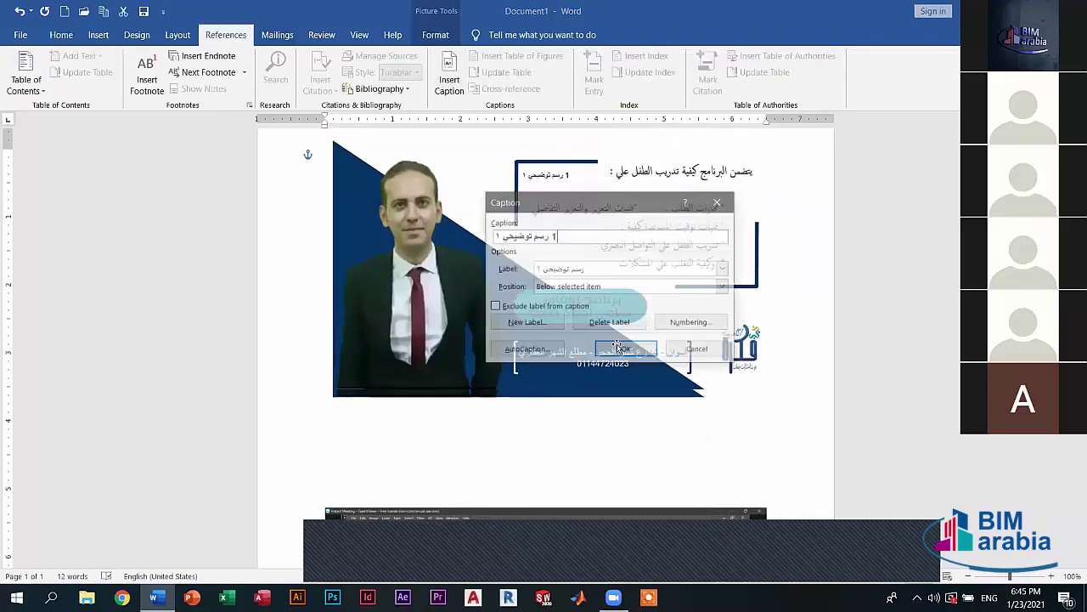
{"action": "left_click", "coordinate": [618, 348]}
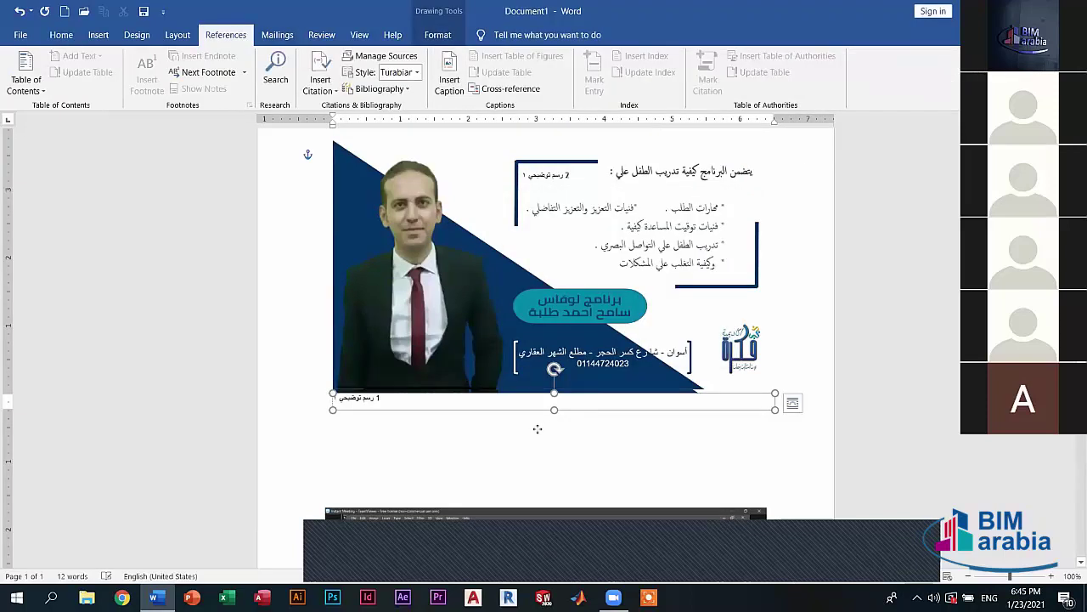
{"action": "left_click_drag", "start_coordinate": [537, 429], "coordinate": [545, 434]}
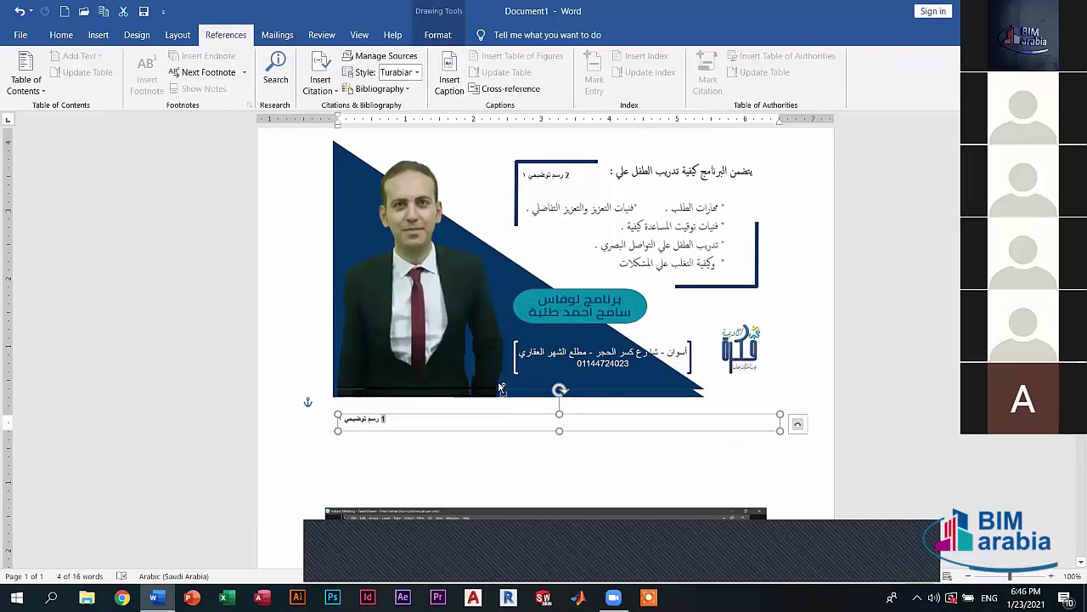
Move the flyer picture up and left, then shift its caption box just beneath it.
{"action": "left_click", "coordinate": [543, 370]}
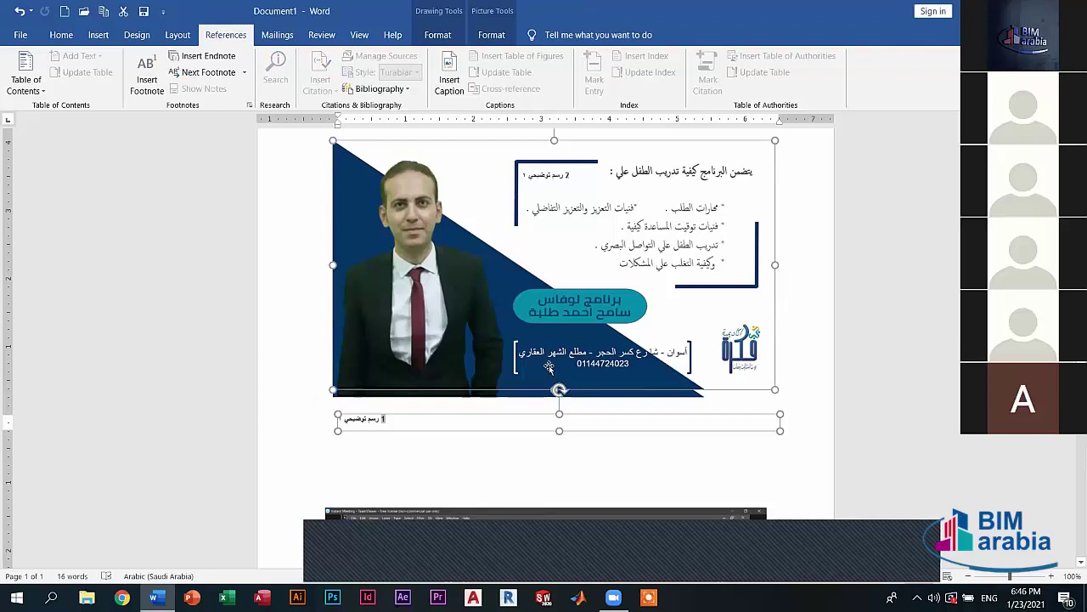
{"action": "left_click_drag", "start_coordinate": [548, 369], "coordinate": [575, 363]}
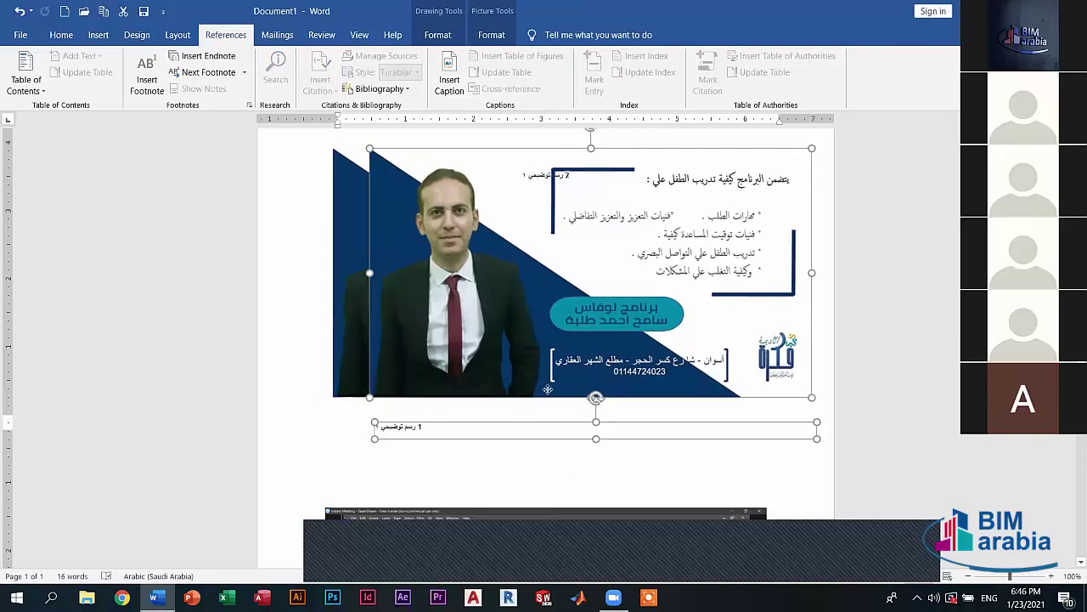
{"action": "left_click_drag", "start_coordinate": [554, 361], "coordinate": [517, 344]}
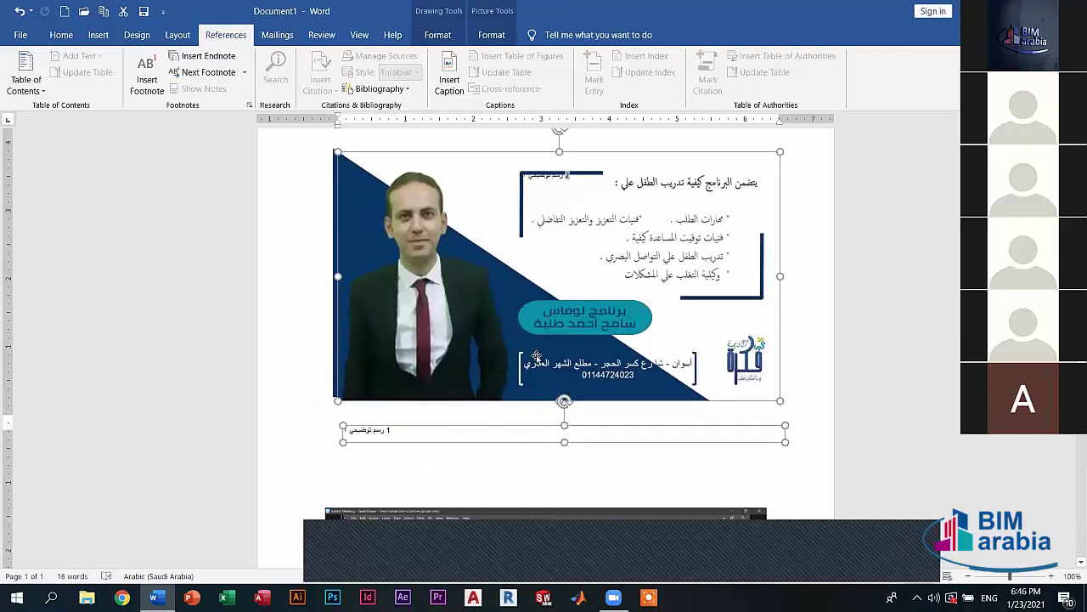
{"action": "left_click", "coordinate": [480, 417]}
{"action": "left_click", "coordinate": [437, 421]}
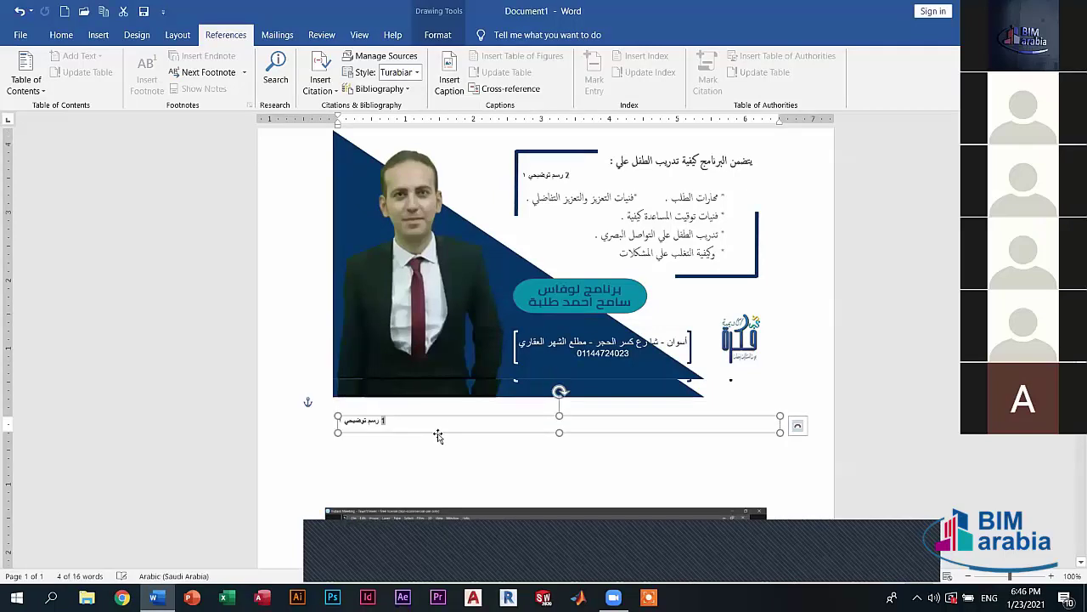
{"action": "left_click_drag", "start_coordinate": [437, 434], "coordinate": [439, 446]}
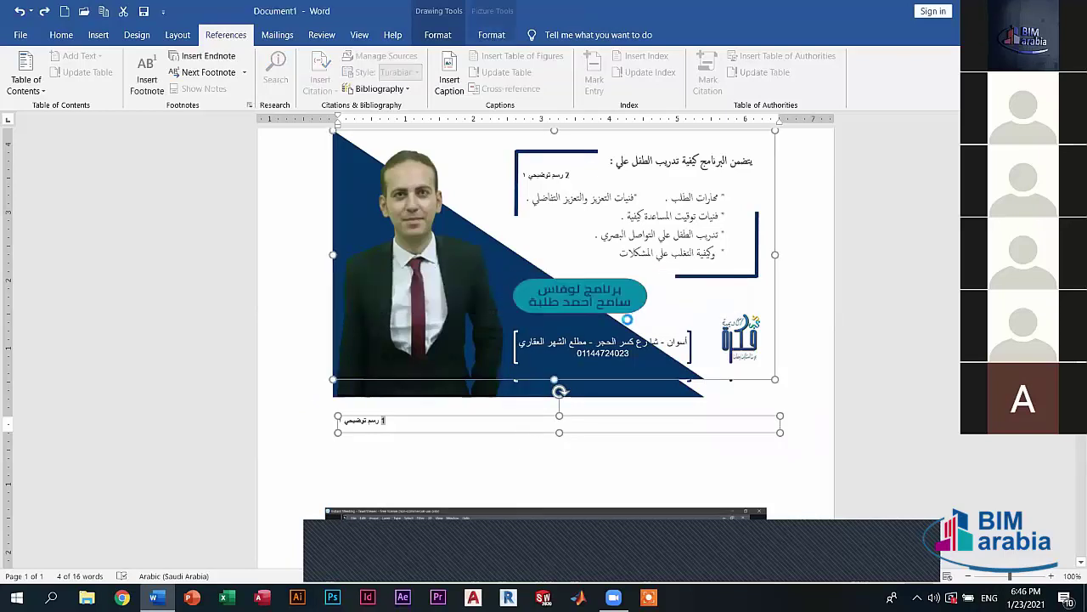
{"action": "left_click", "coordinate": [629, 321]}
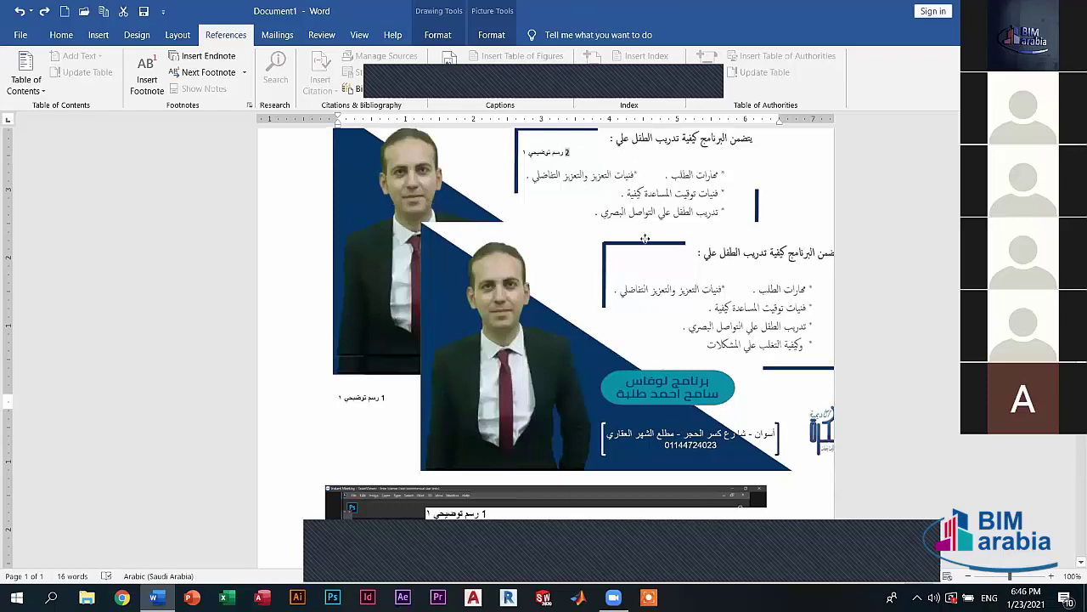
Move the second picture up toward the flyer and close Insert Caption without changes.
{"action": "left_click_drag", "start_coordinate": [629, 362], "coordinate": [641, 258]}
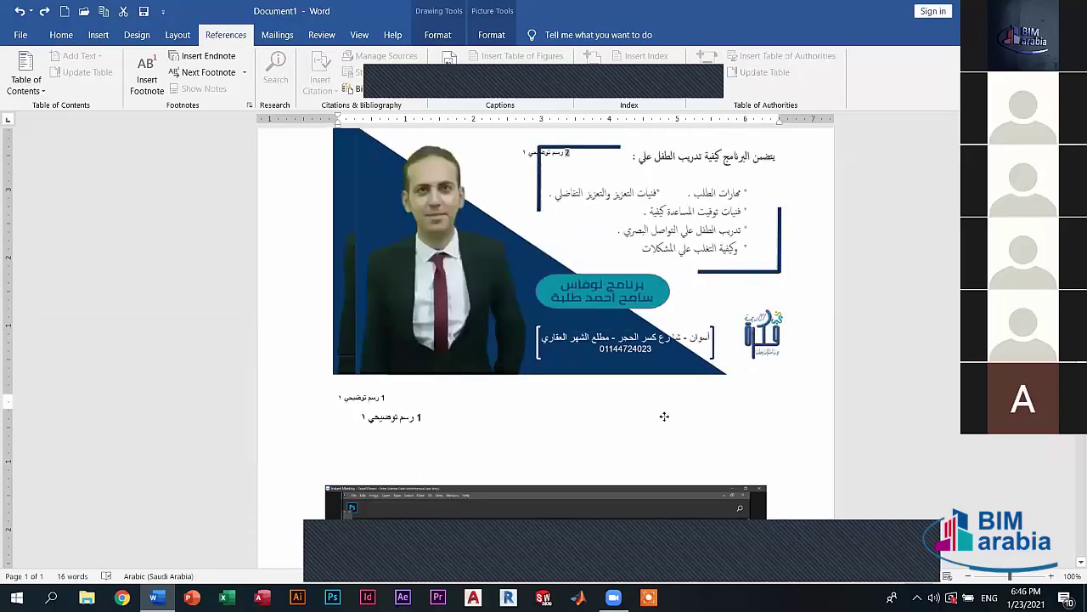
{"action": "left_click", "coordinate": [539, 420]}
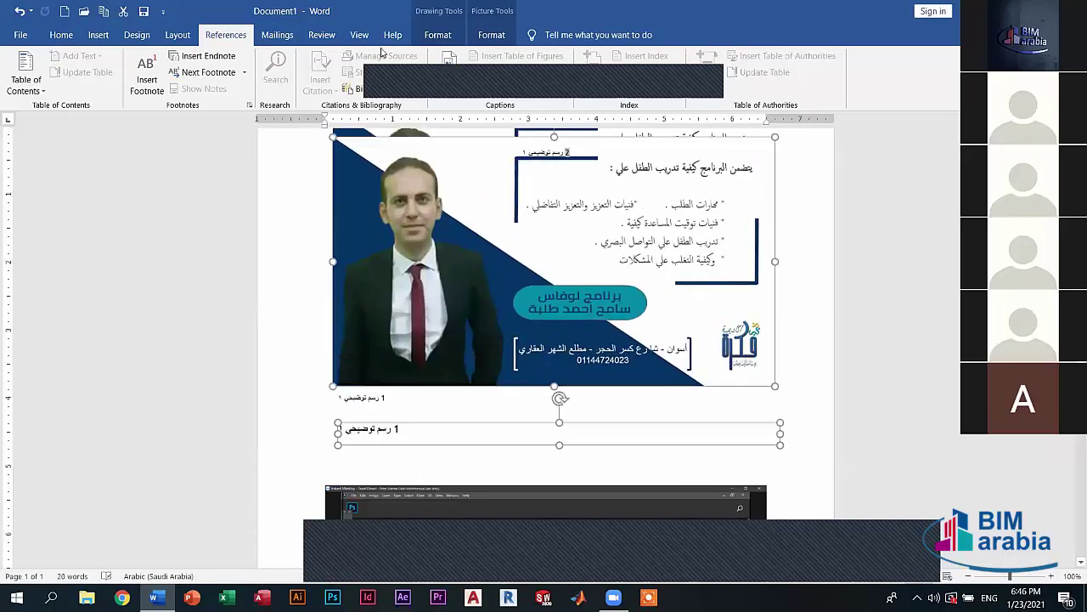
{"action": "key", "text": "Tab"}
{"action": "left_click", "coordinate": [438, 35]}
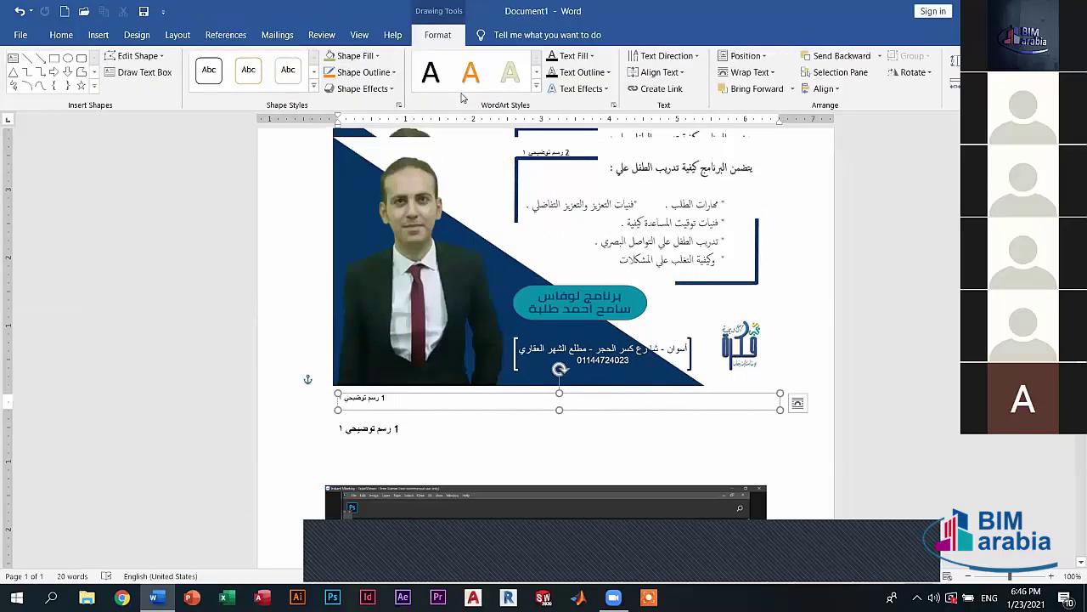
{"action": "key", "text": "alt+s"}
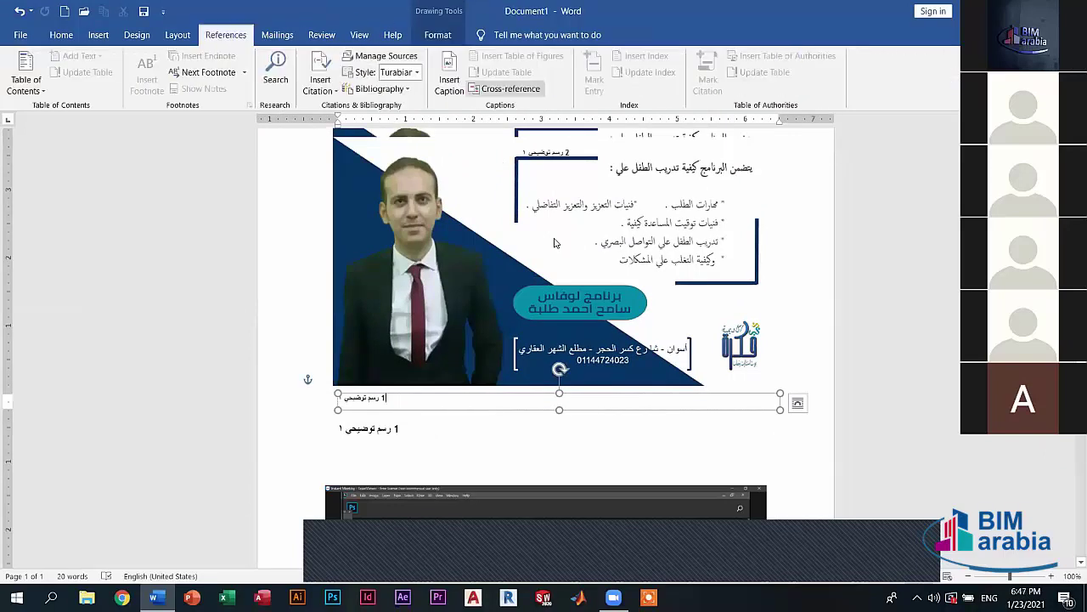
{"action": "key", "text": "p"}
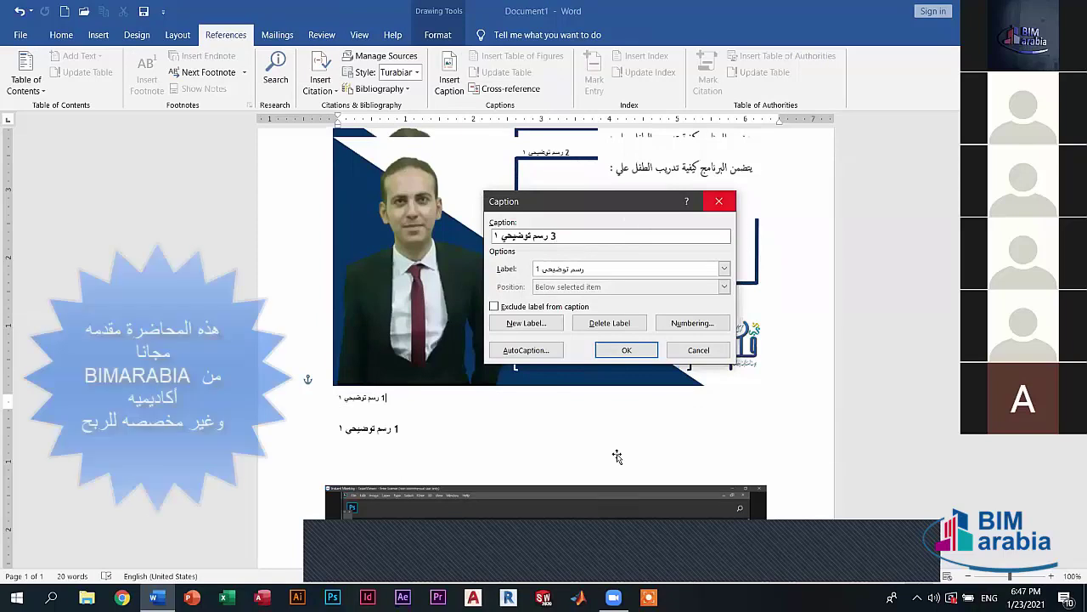
{"action": "key", "text": "Escape"}
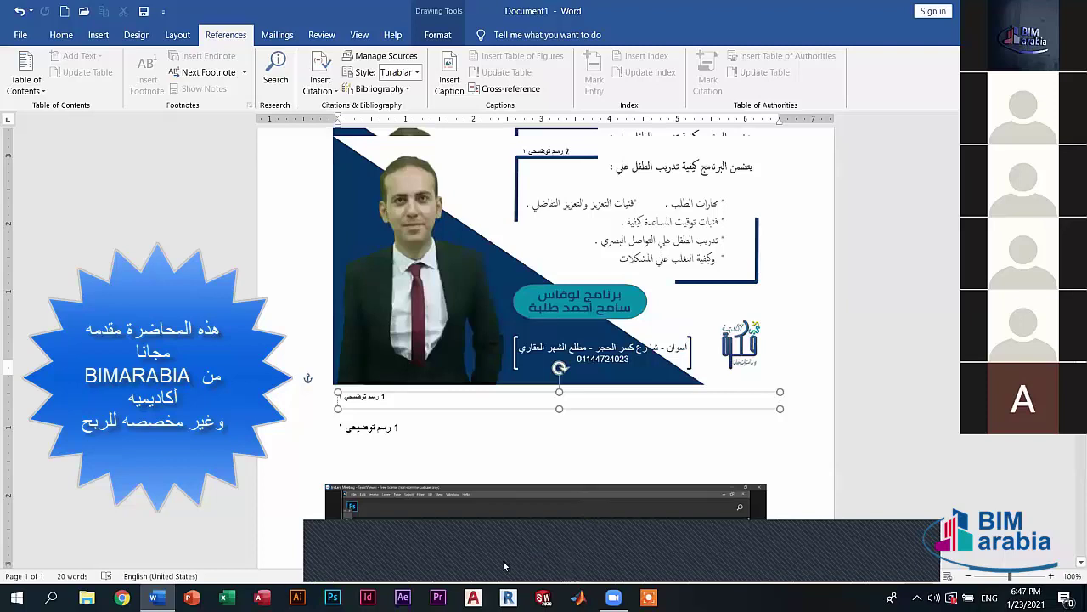
Scroll down and select the Photoshop screenshot image, then minimize Word to the desktop.
{"action": "scroll", "coordinate": [556, 561], "scroll_direction": "down", "scroll_amount": 5}
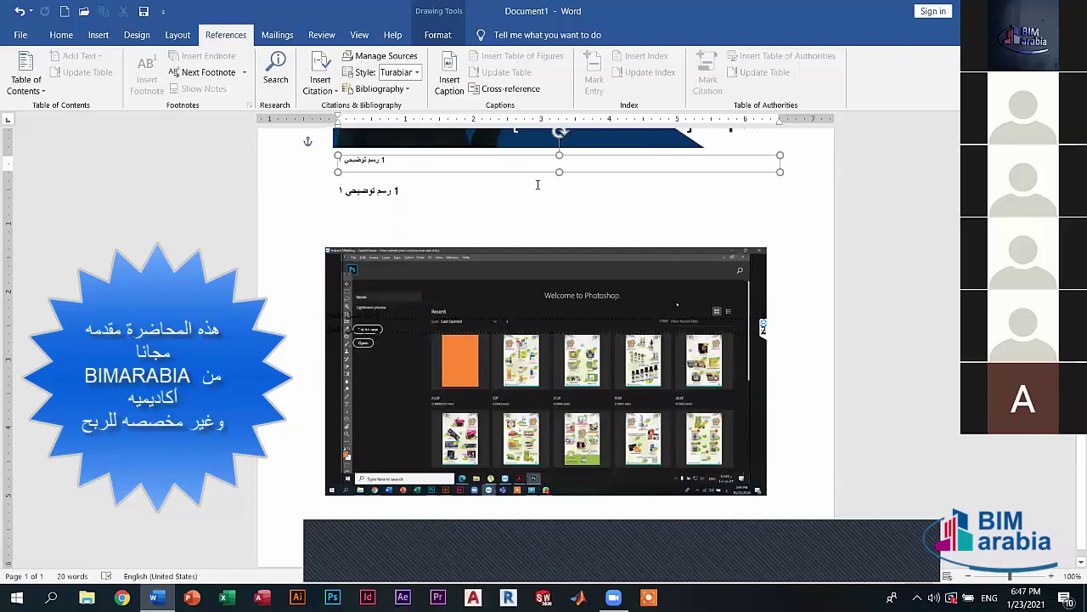
{"action": "scroll", "coordinate": [566, 194], "scroll_direction": "down", "scroll_amount": 1}
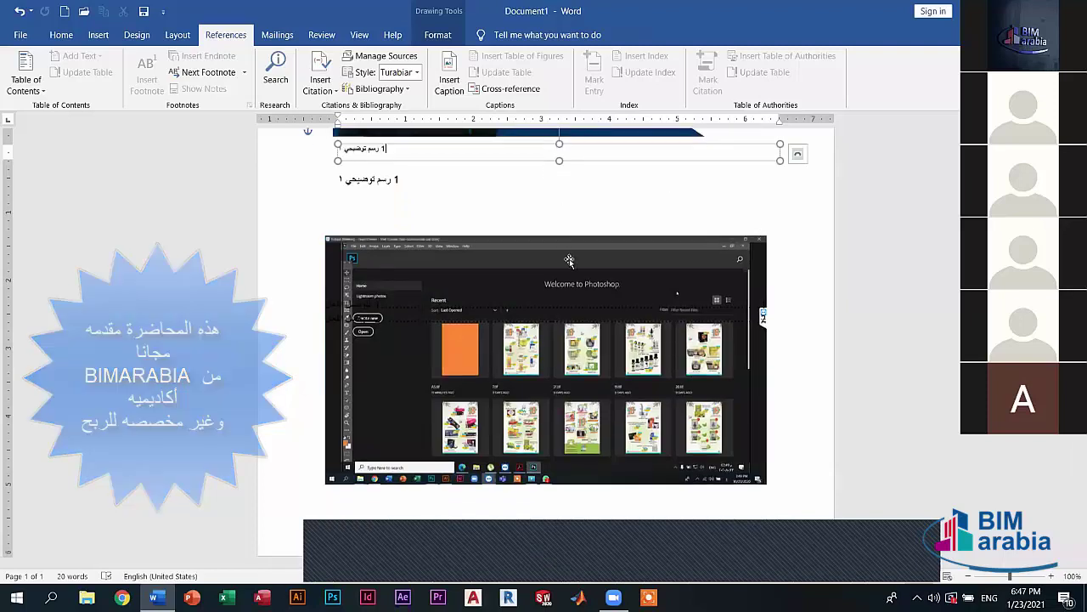
{"action": "left_click", "coordinate": [571, 255]}
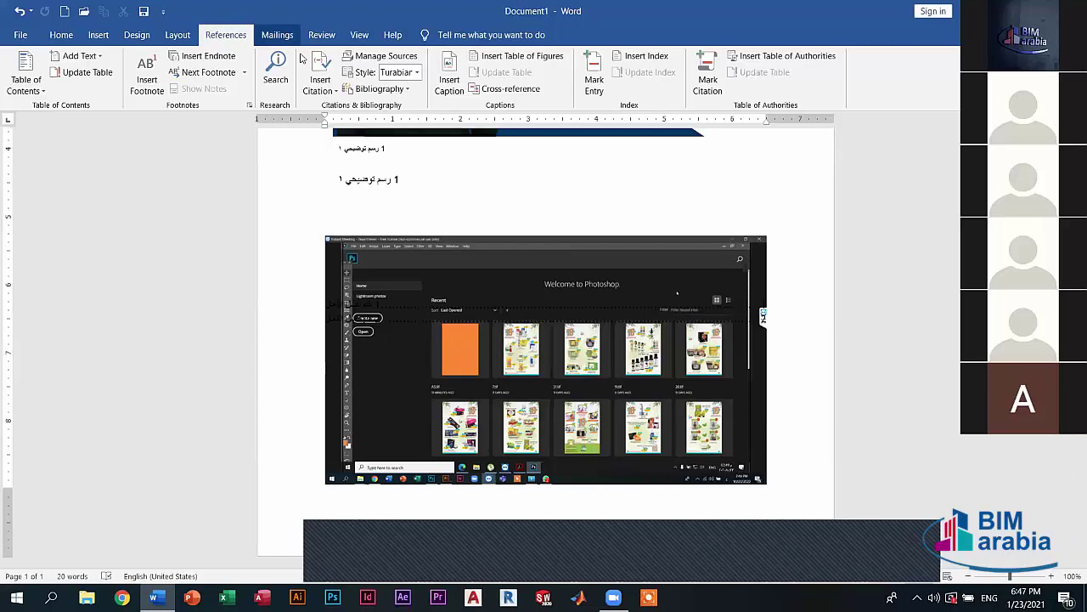
{"action": "left_click", "coordinate": [621, 248]}
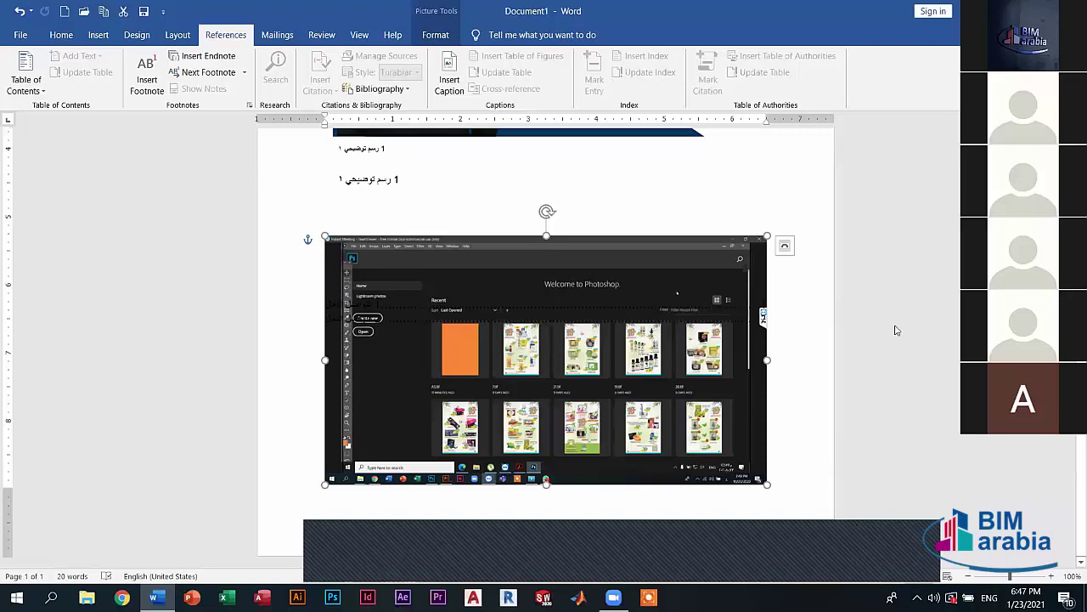
{"action": "key", "text": "super+d"}
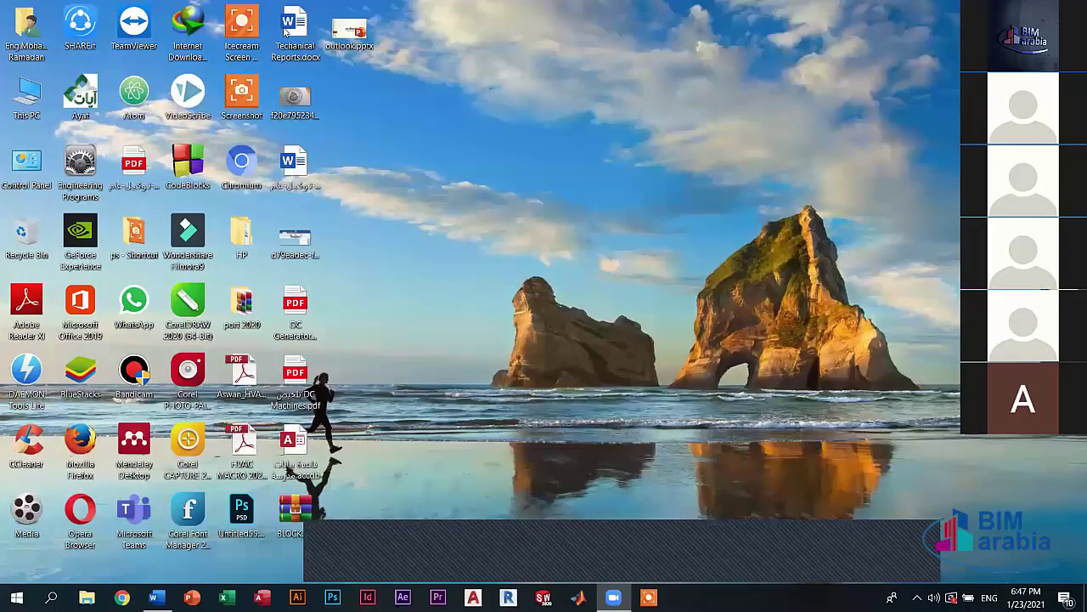
Bring up Mailing.docx with its bordered Arabic letter in Word.
{"action": "key", "text": "super+d"}
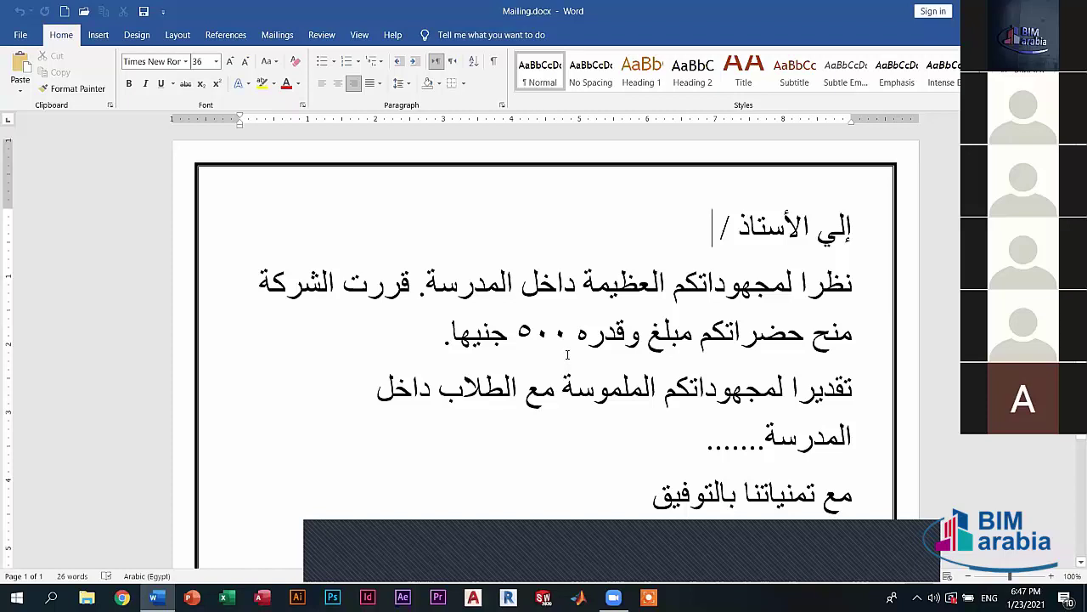
Delete the amount ٥٠٠ from the letter, leaving a gap before 'جنيها'.
{"action": "key", "text": "shift+Right"}
{"action": "key", "text": "shift+Right"}
{"action": "key", "text": "shift+Right"}
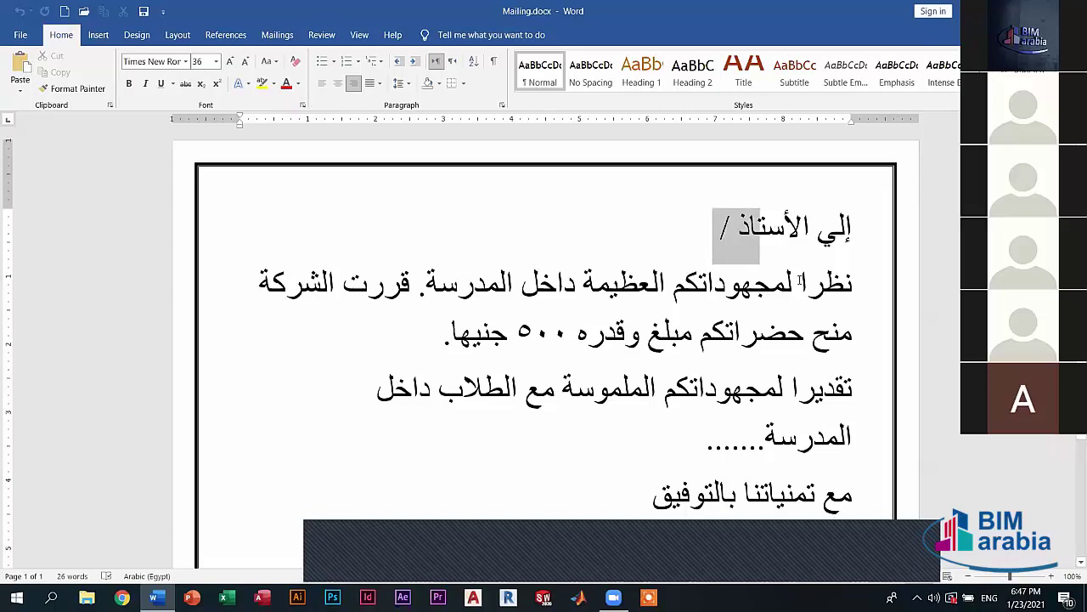
{"action": "key", "text": "shift+Right"}
{"action": "left_click", "coordinate": [586, 290]}
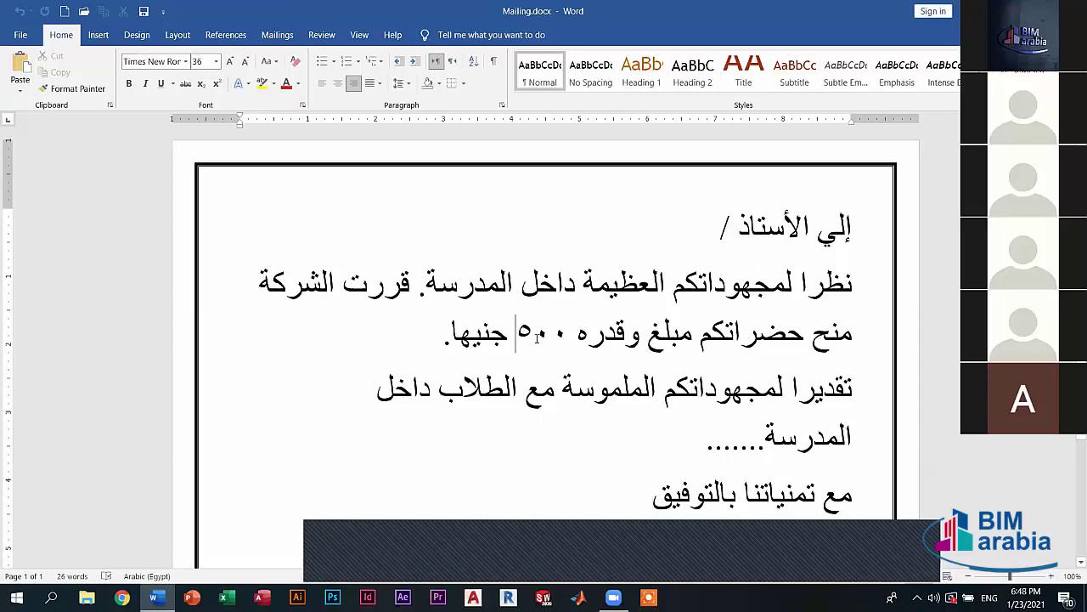
{"action": "left_click_drag", "start_coordinate": [516, 331], "coordinate": [562, 342]}
{"action": "key", "text": "BackSpace"}
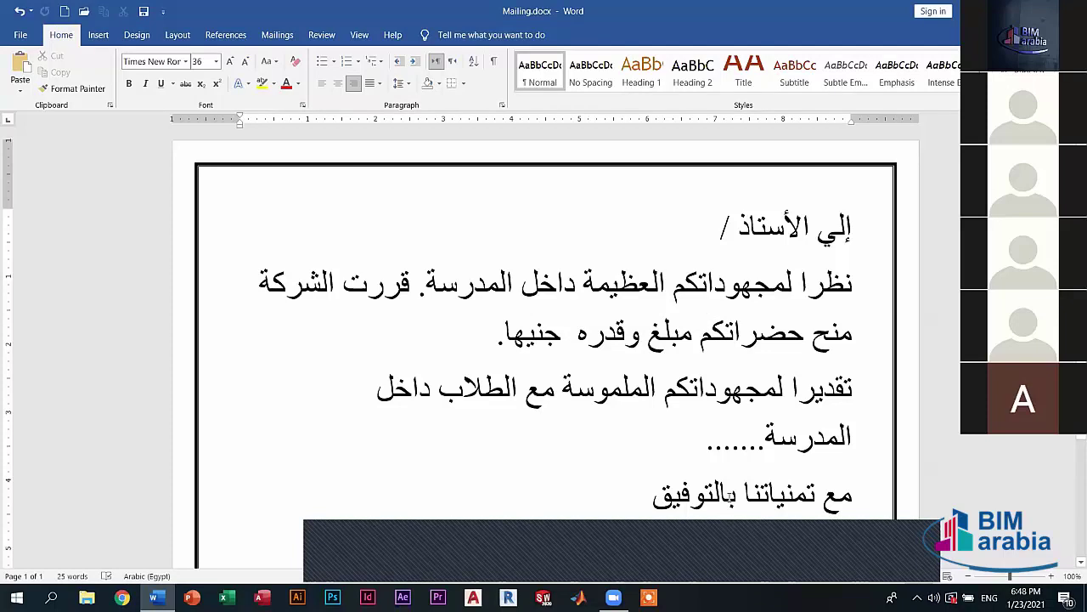
Place the caret after the first-line slash and open Mailings > Select Recipients.
{"action": "left_click", "coordinate": [687, 229]}
{"action": "left_click", "coordinate": [277, 35]}
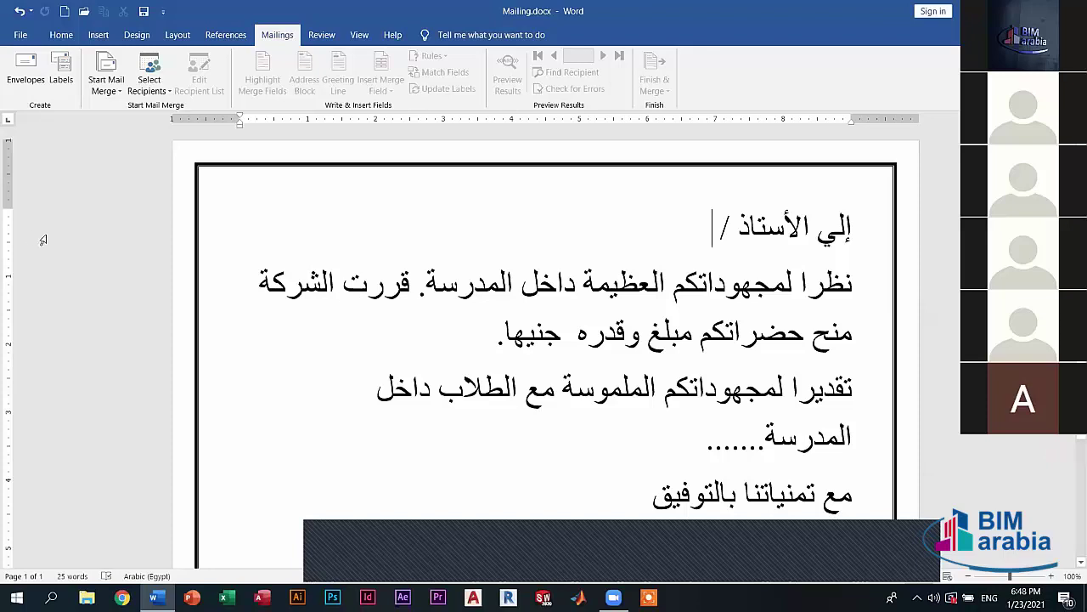
{"action": "left_click", "coordinate": [155, 88]}
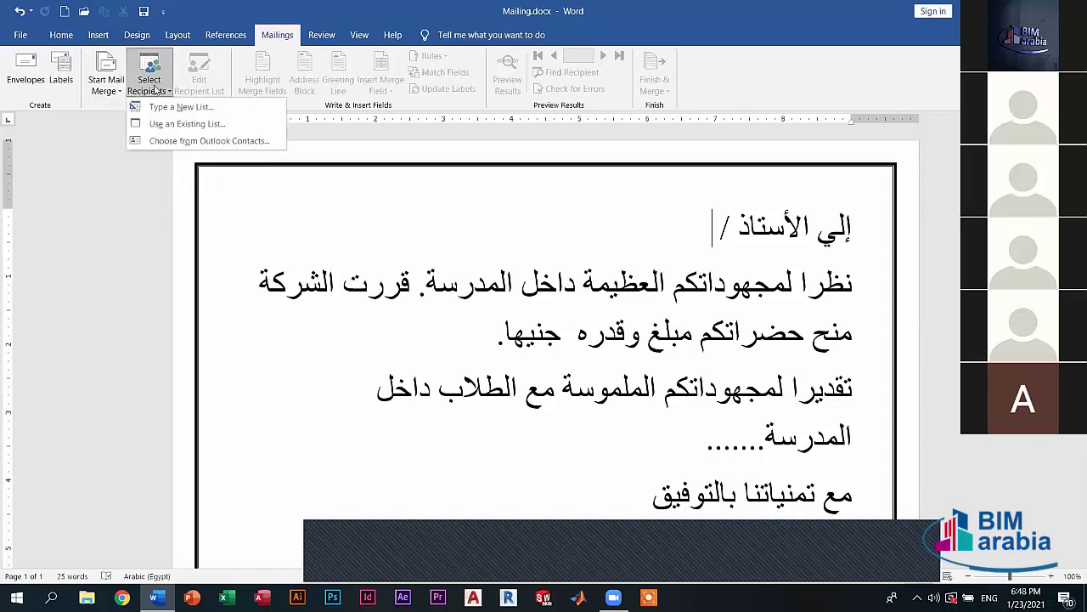
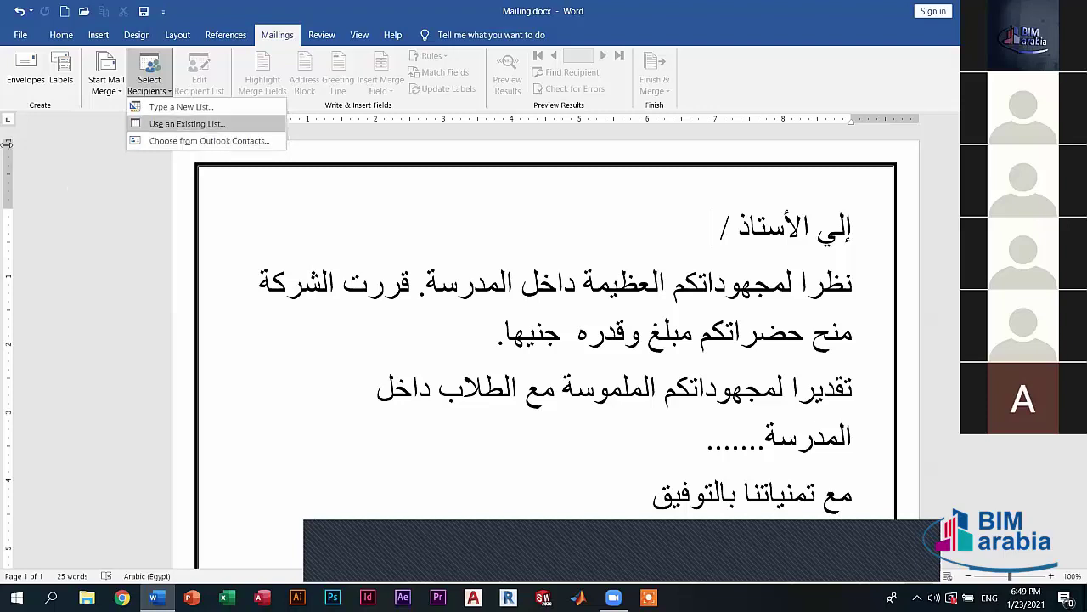
Use List.docx from the Desktop as Mailing.docx's mail merge recipient list.
{"action": "key", "text": "Return"}
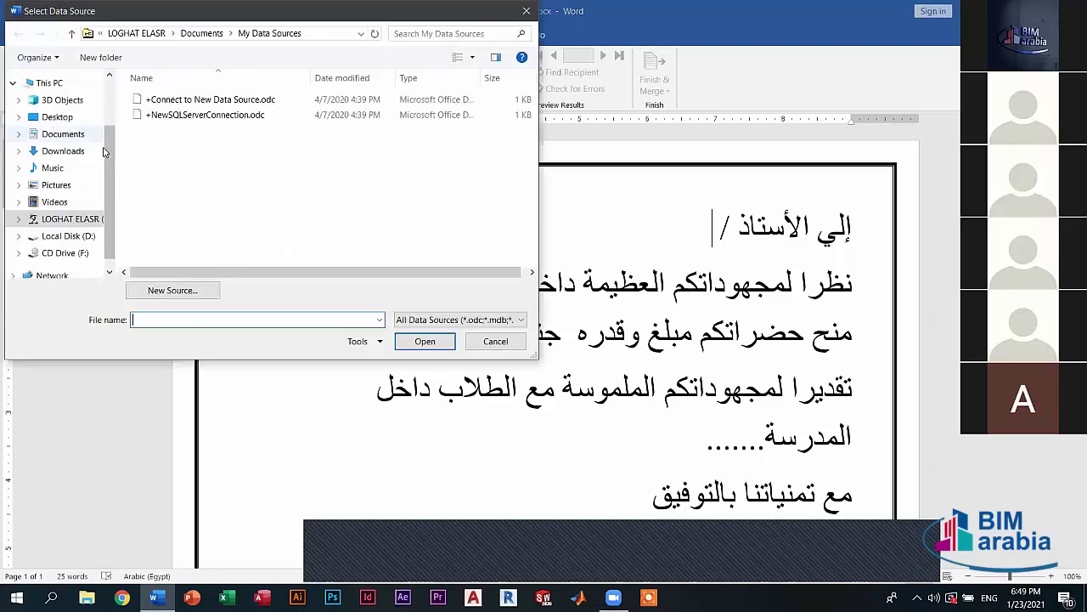
{"action": "left_click", "coordinate": [56, 116]}
{"action": "left_click", "coordinate": [164, 212]}
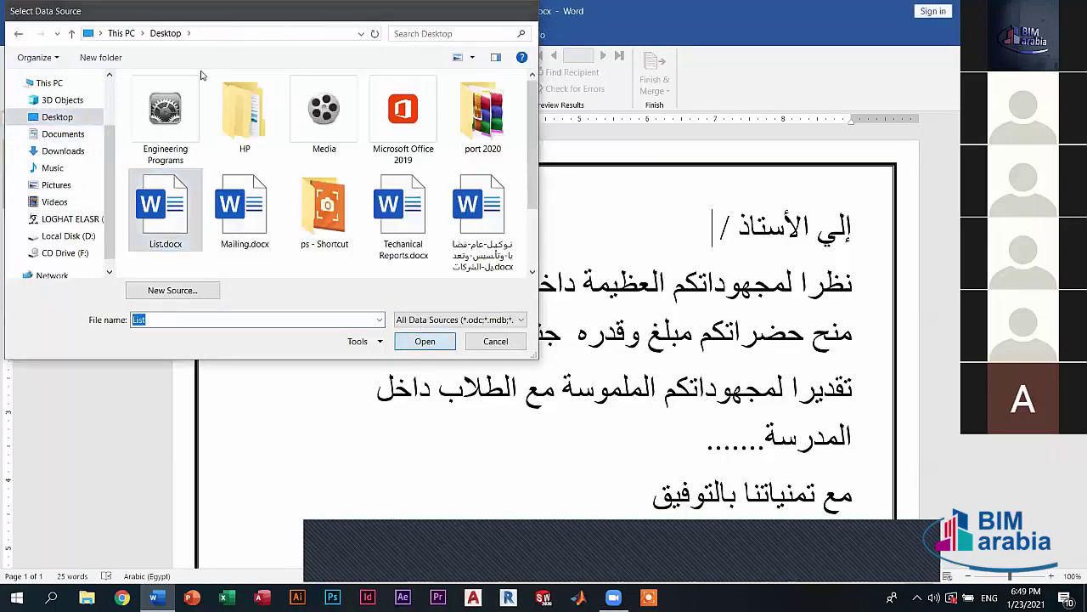
{"action": "key", "text": "Return"}
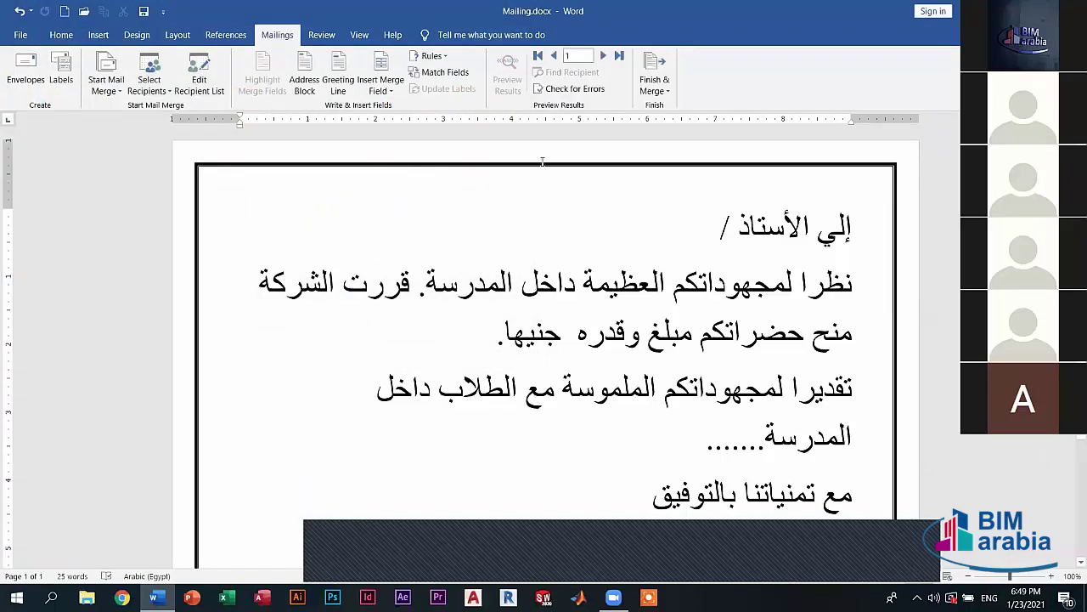
{"action": "left_click", "coordinate": [165, 92]}
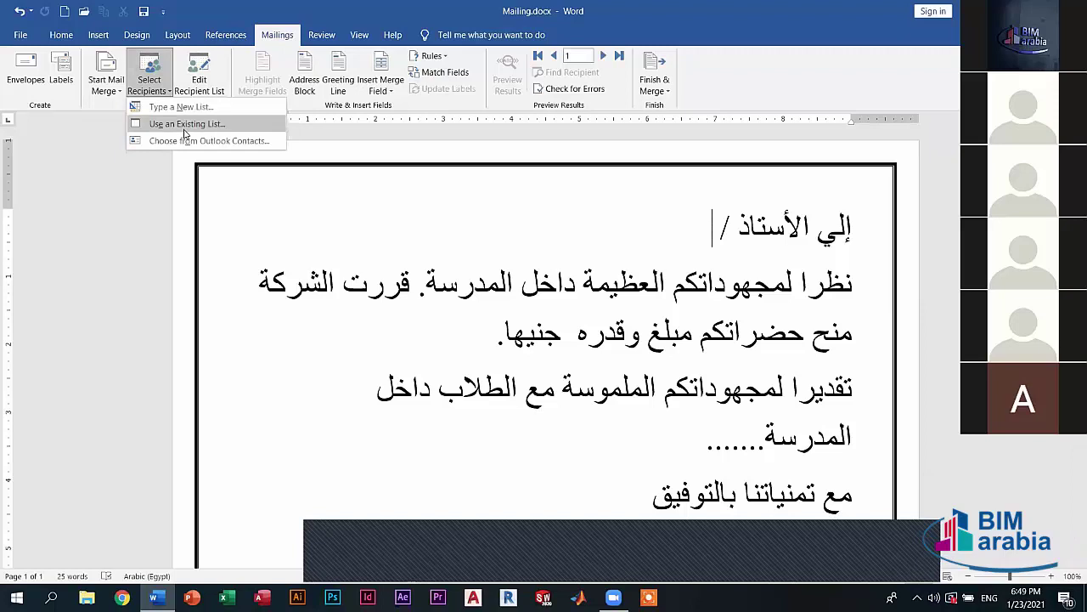
{"action": "left_click", "coordinate": [677, 242]}
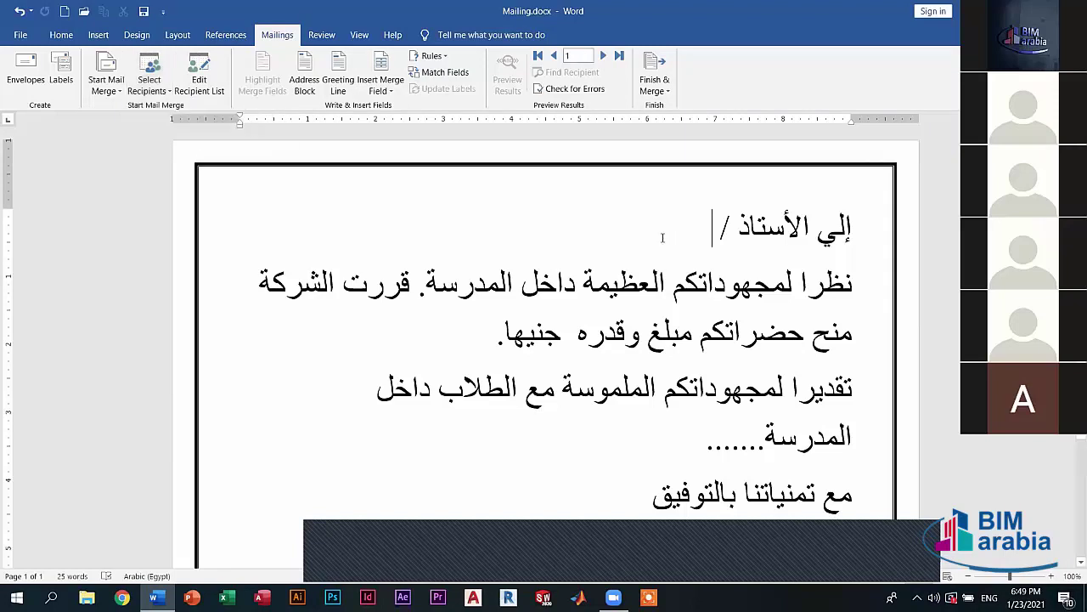
Insert the «الأسم» merge field after the greeting and place the cursor between وقدره and جنيها.
{"action": "left_click", "coordinate": [379, 91]}
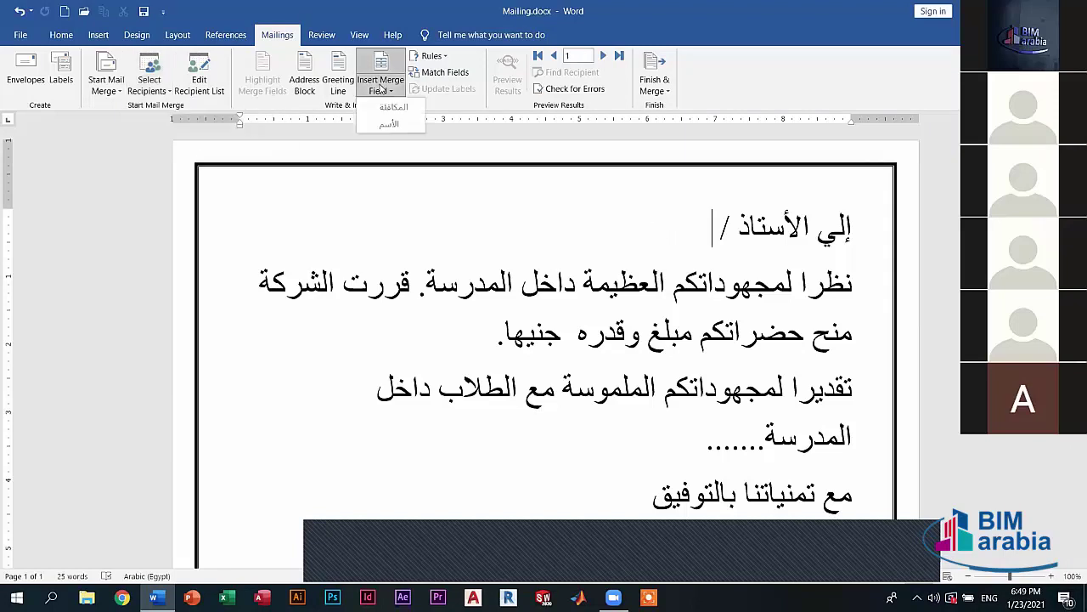
{"action": "left_click", "coordinate": [379, 91]}
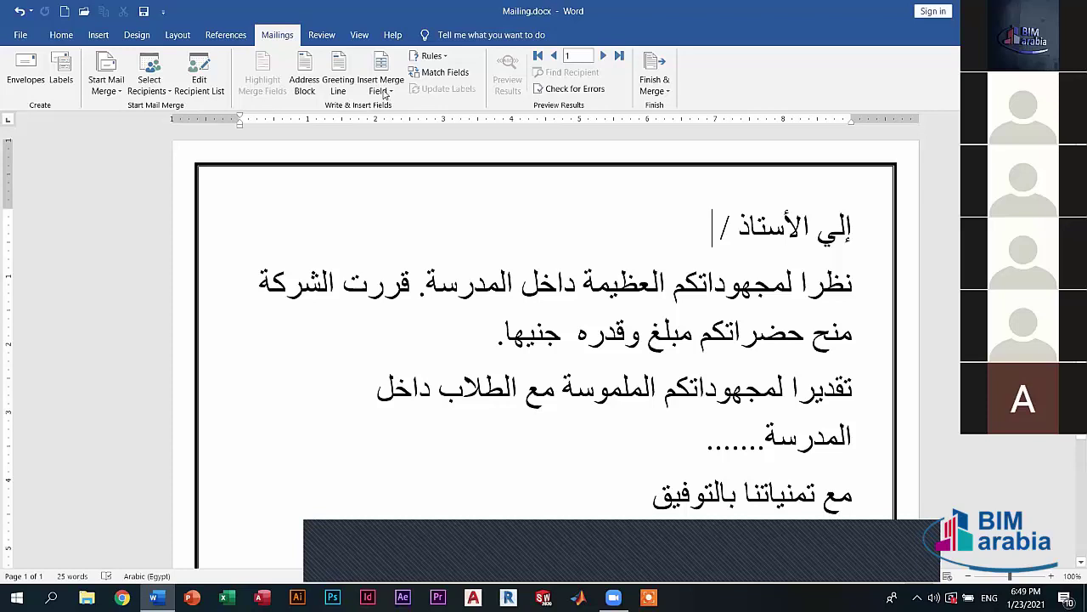
{"action": "left_click", "coordinate": [384, 92]}
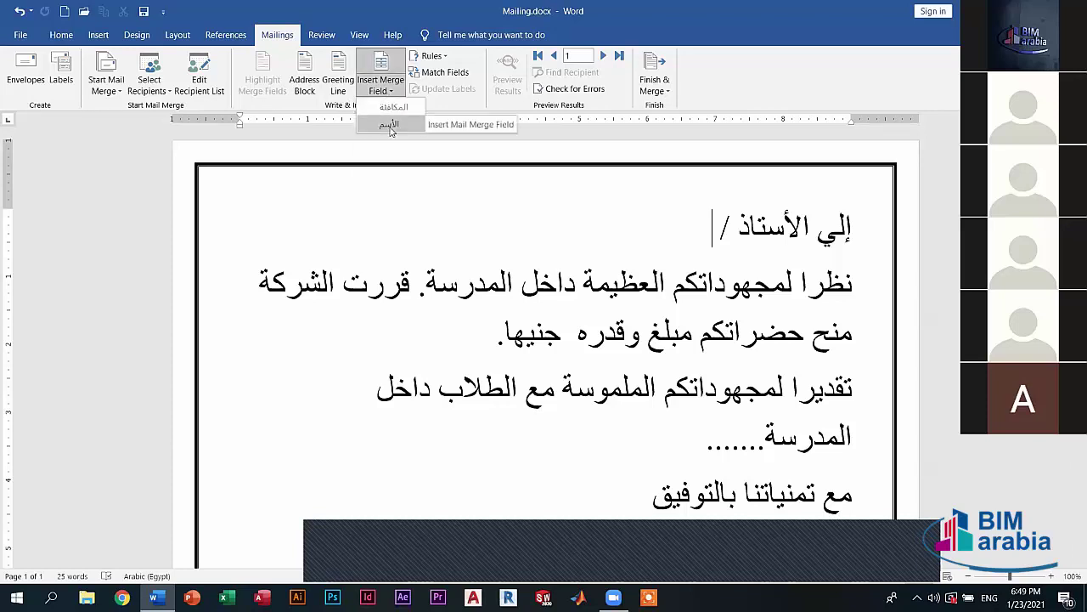
{"action": "left_click", "coordinate": [391, 128]}
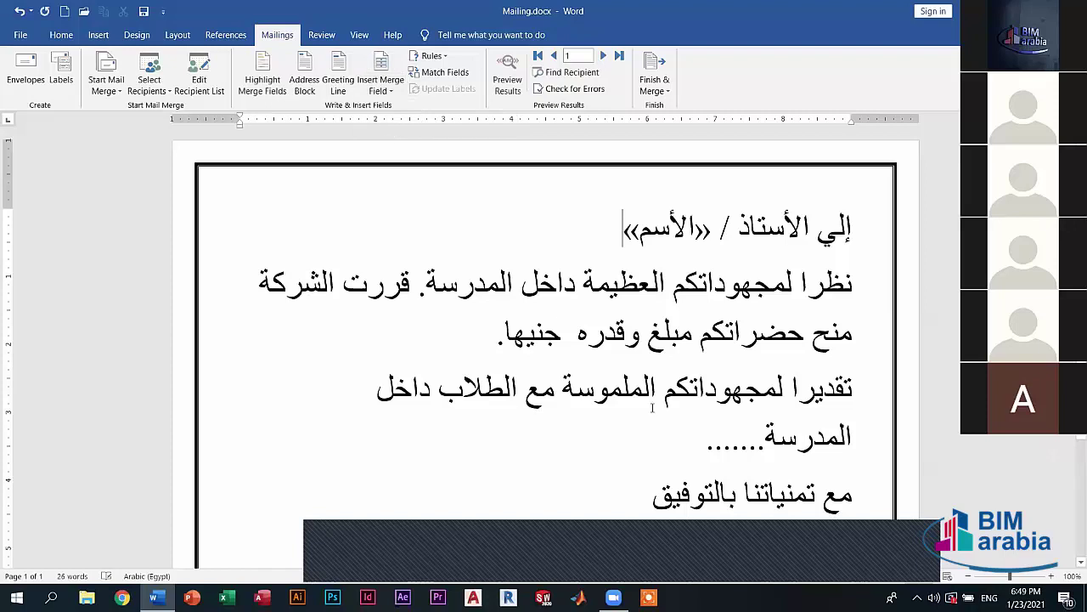
{"action": "left_click", "coordinate": [570, 334]}
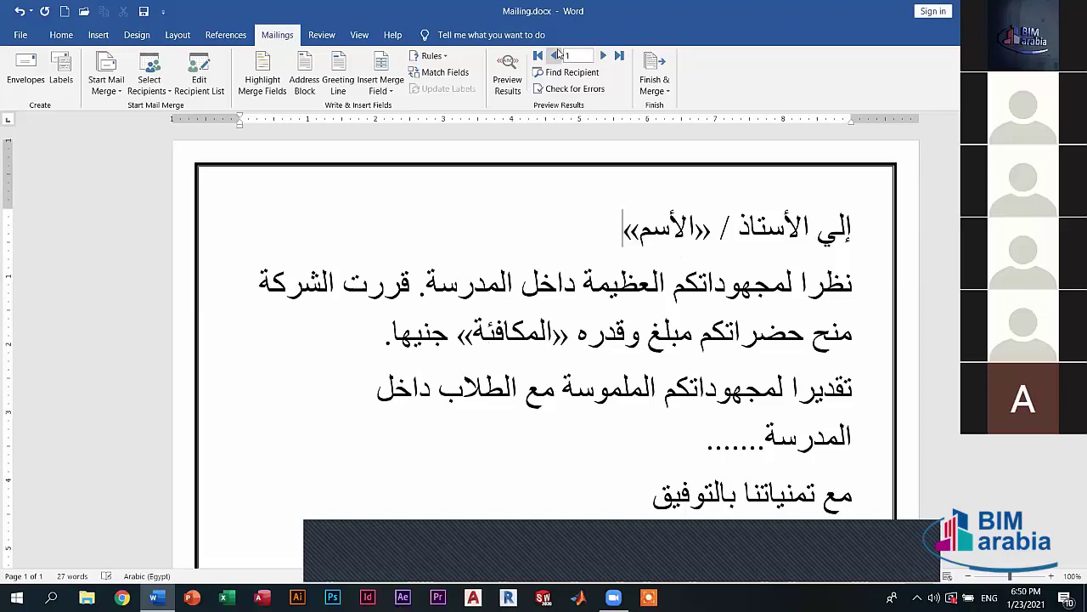
Preview the merged letter through recipients 1–5, then jump to the first and last records.
{"action": "left_click", "coordinate": [508, 79]}
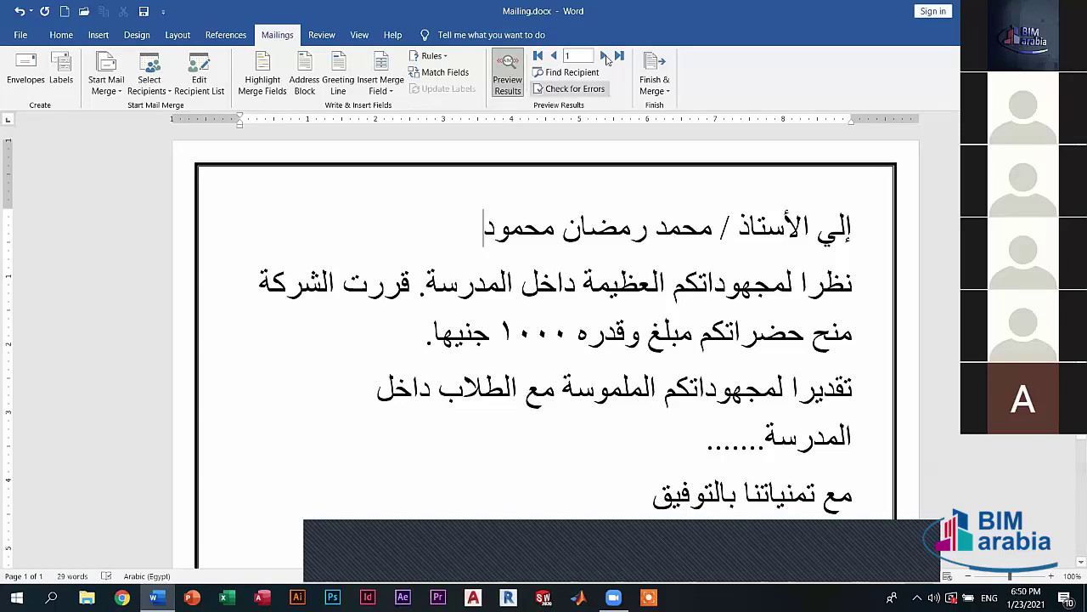
{"action": "left_click", "coordinate": [604, 55]}
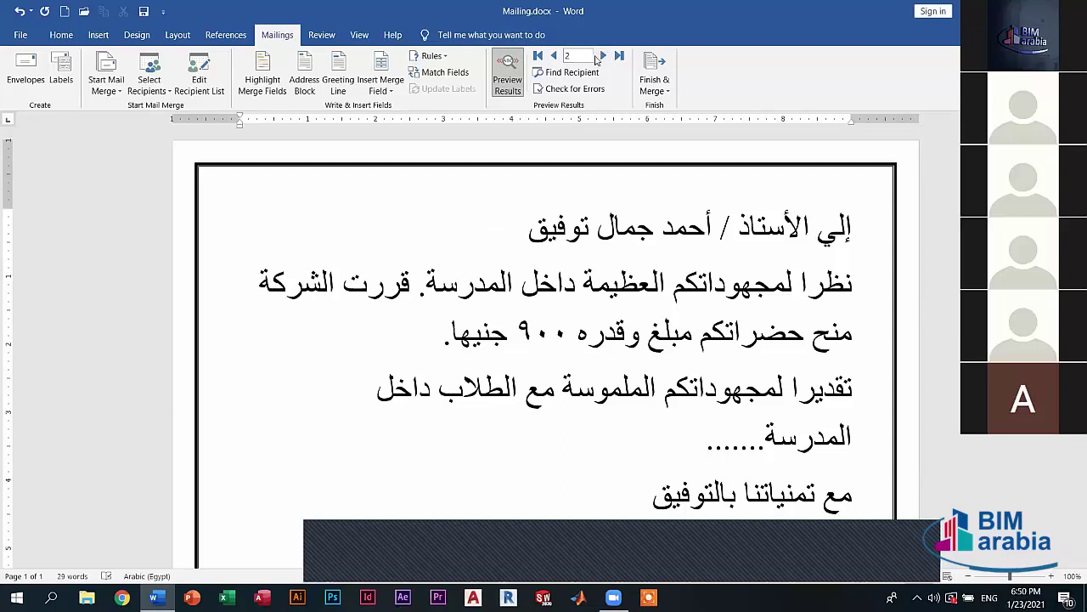
{"action": "left_click", "coordinate": [602, 55]}
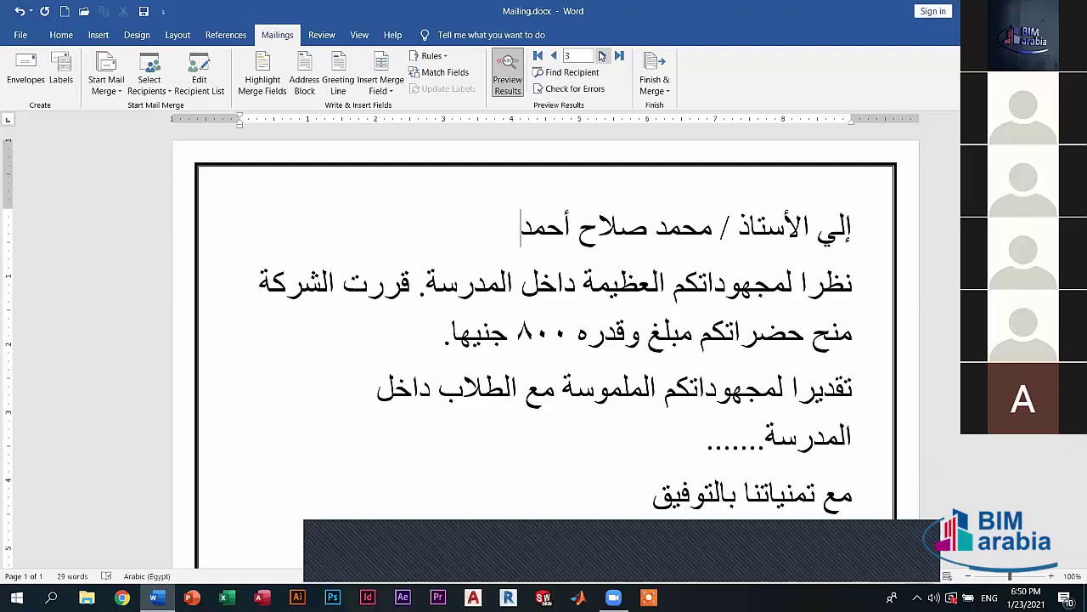
{"action": "left_click", "coordinate": [601, 56]}
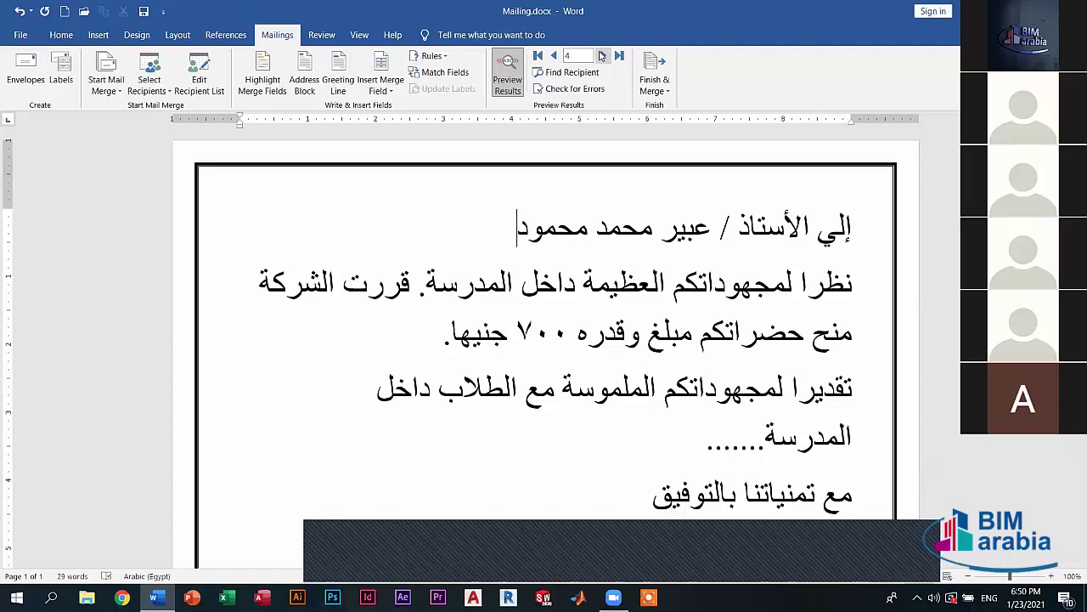
{"action": "left_click", "coordinate": [602, 55]}
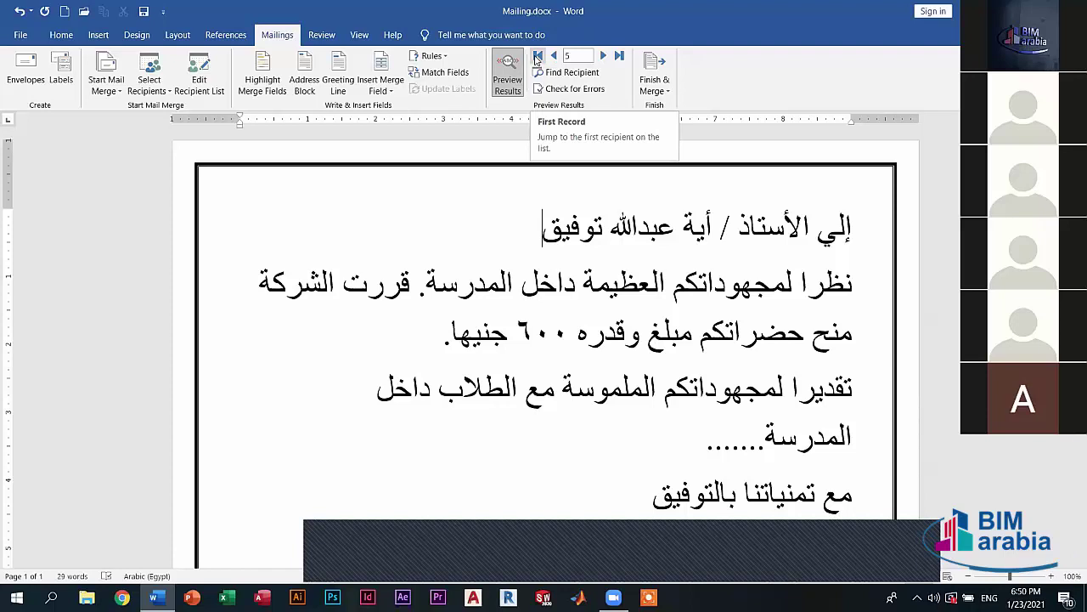
{"action": "left_click", "coordinate": [537, 56]}
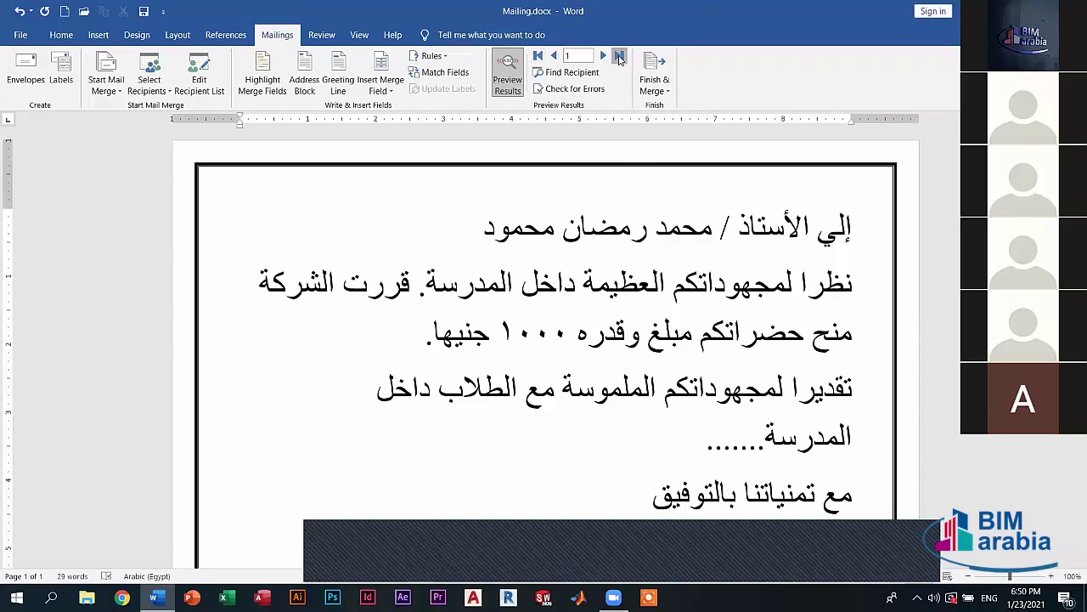
{"action": "left_click", "coordinate": [619, 57]}
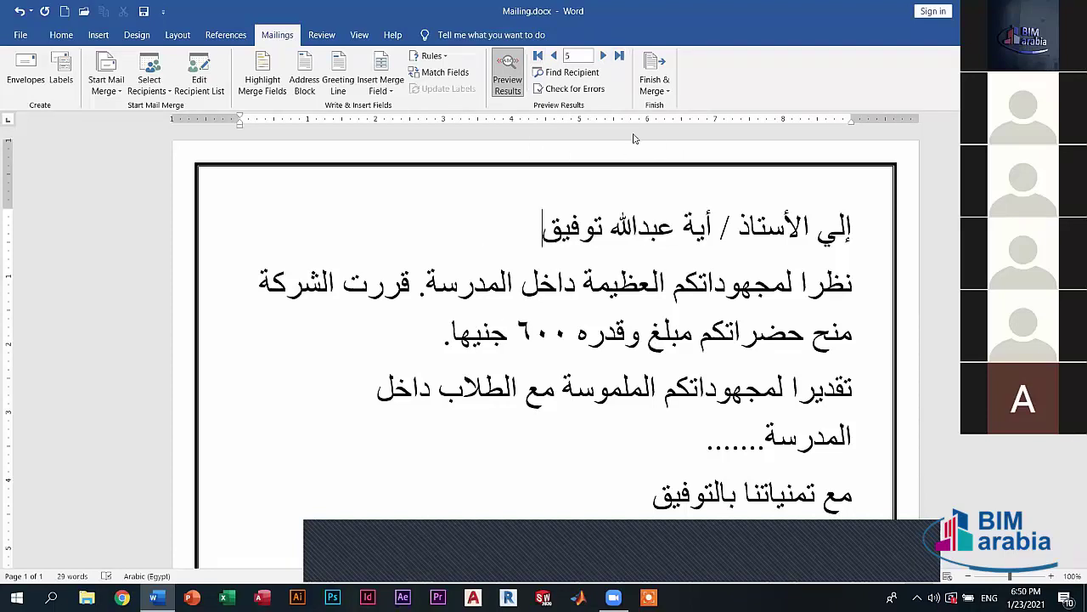
Search all recipient fields for the teacher's name in Arabic, dismissing the no-match prompts.
{"action": "left_click", "coordinate": [562, 73]}
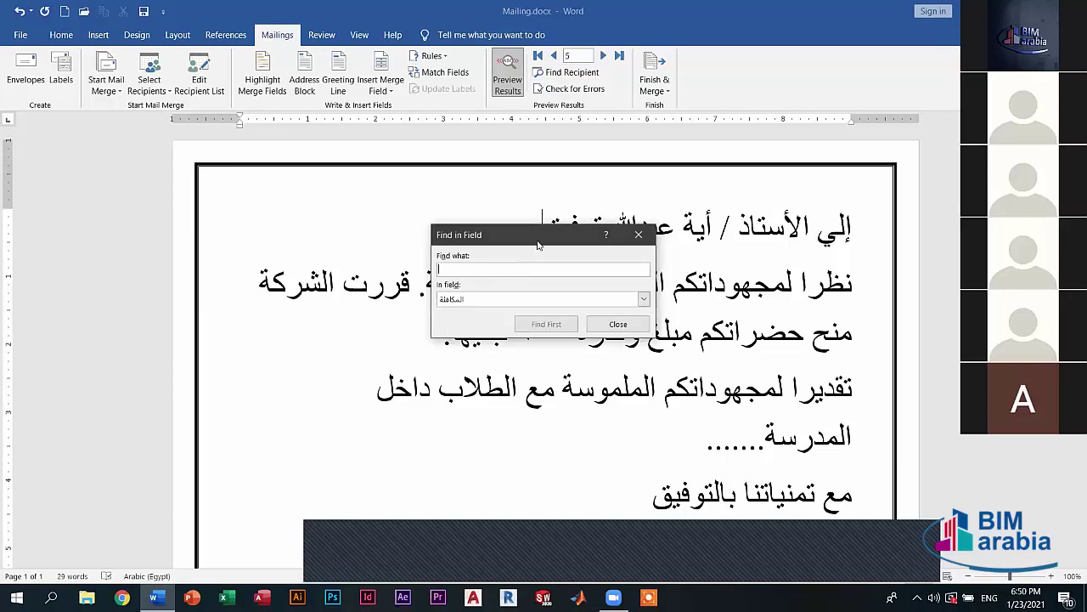
{"action": "type", "text": "lp"}
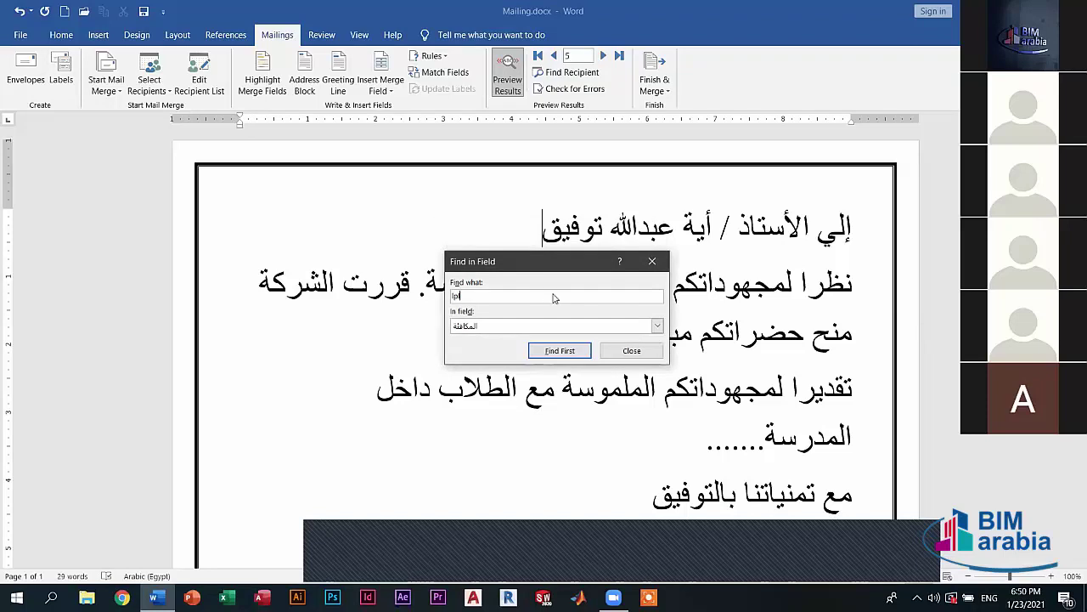
{"action": "key", "text": "BackSpace"}
{"action": "key", "text": "BackSpace"}
{"action": "key", "text": "alt+shift"}
{"action": "left_click", "coordinate": [576, 351]}
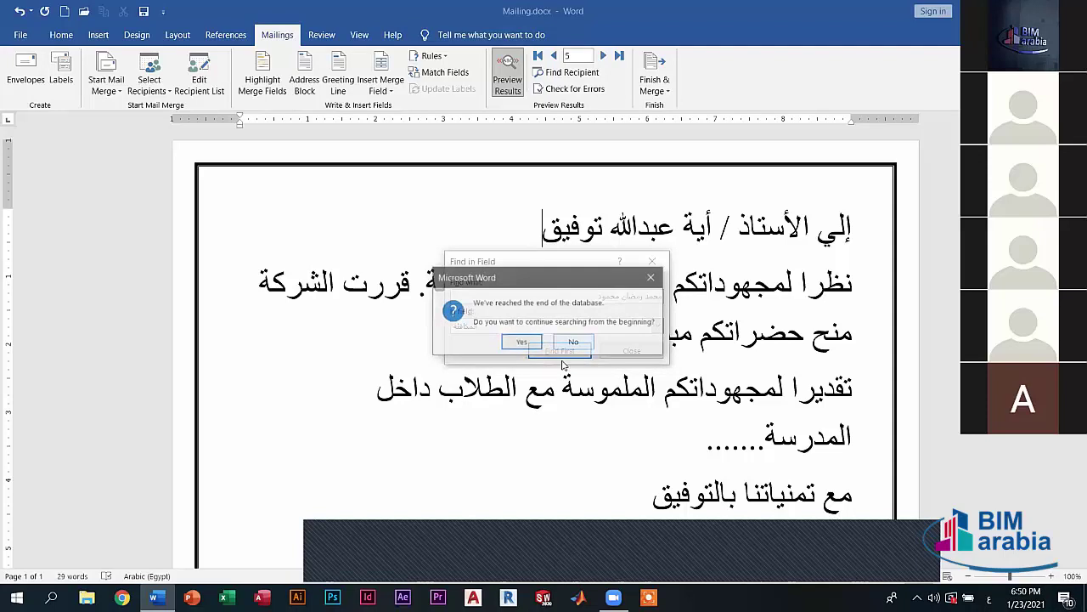
{"action": "left_click", "coordinate": [522, 343]}
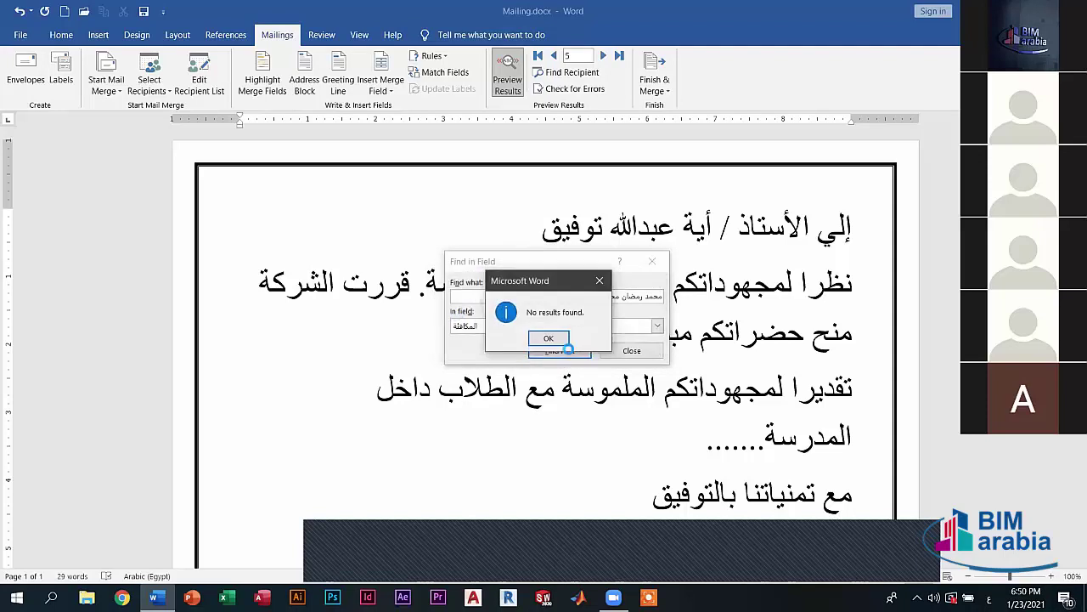
{"action": "key", "text": "Return"}
{"action": "key", "text": "Return"}
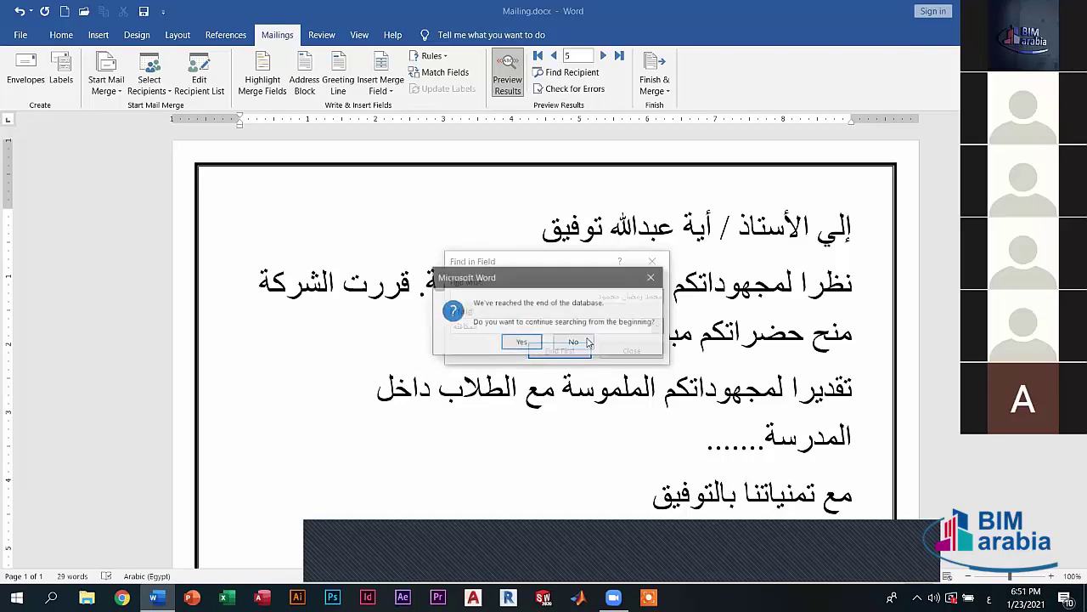
{"action": "key", "text": "Return"}
{"action": "key", "text": "Return"}
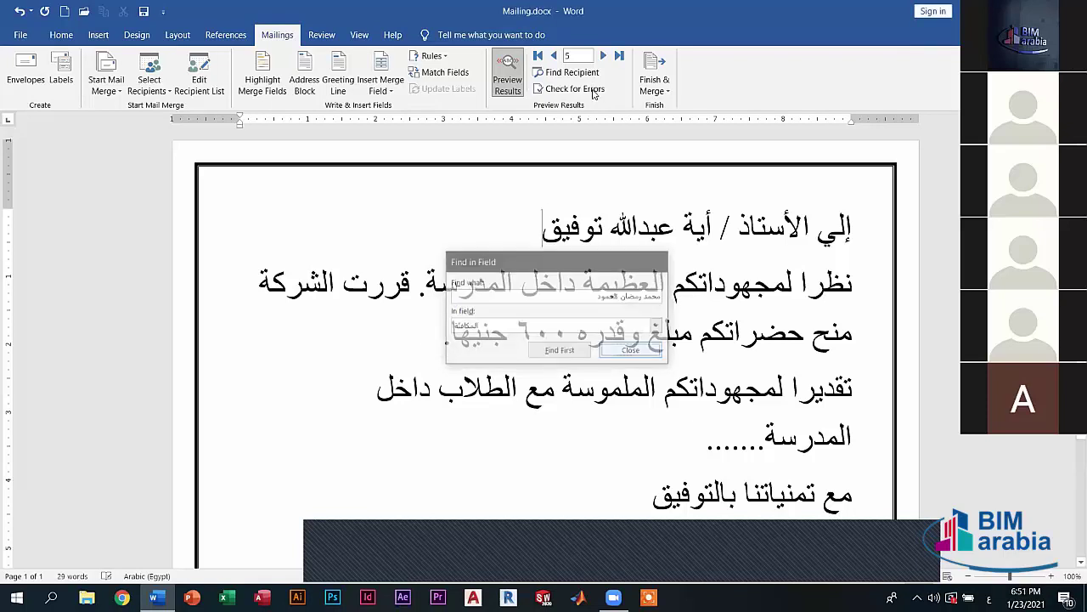
{"action": "left_click", "coordinate": [593, 90]}
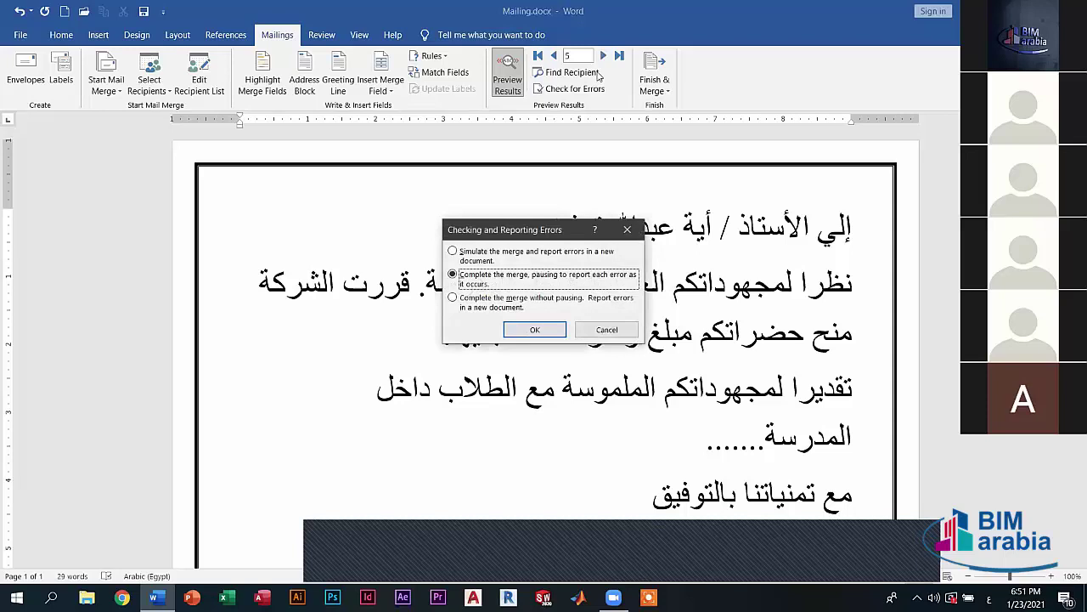
{"action": "key", "text": "Escape"}
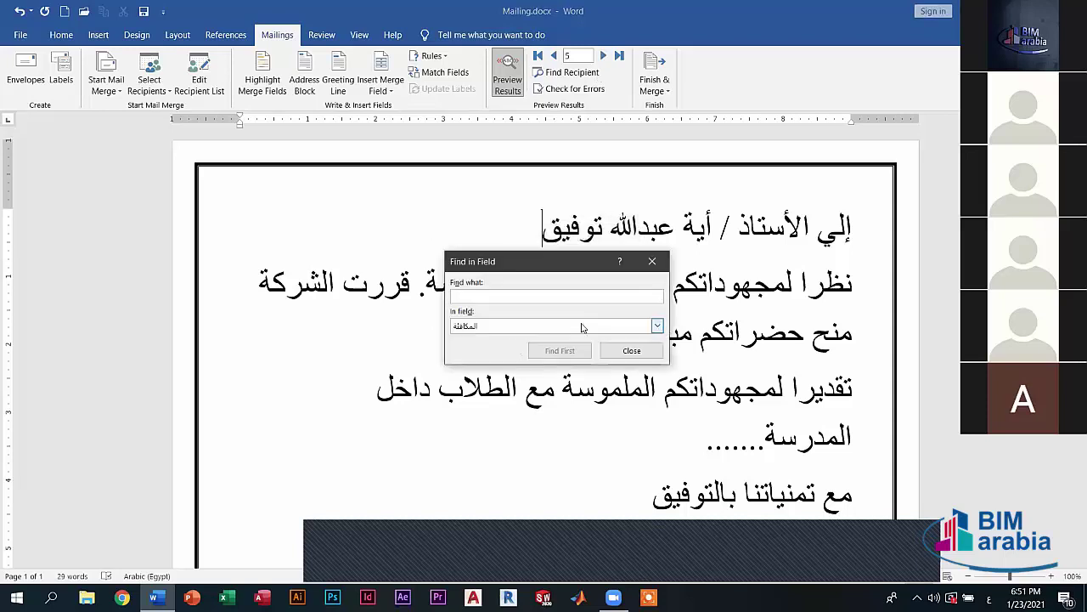
Search only the الأسم field for the name, reaching recipient 1 with 1000 جنيها.
{"action": "left_click", "coordinate": [584, 326]}
{"action": "left_click", "coordinate": [506, 352]}
{"action": "left_click", "coordinate": [577, 295]}
{"action": "type", "text": "ان"}
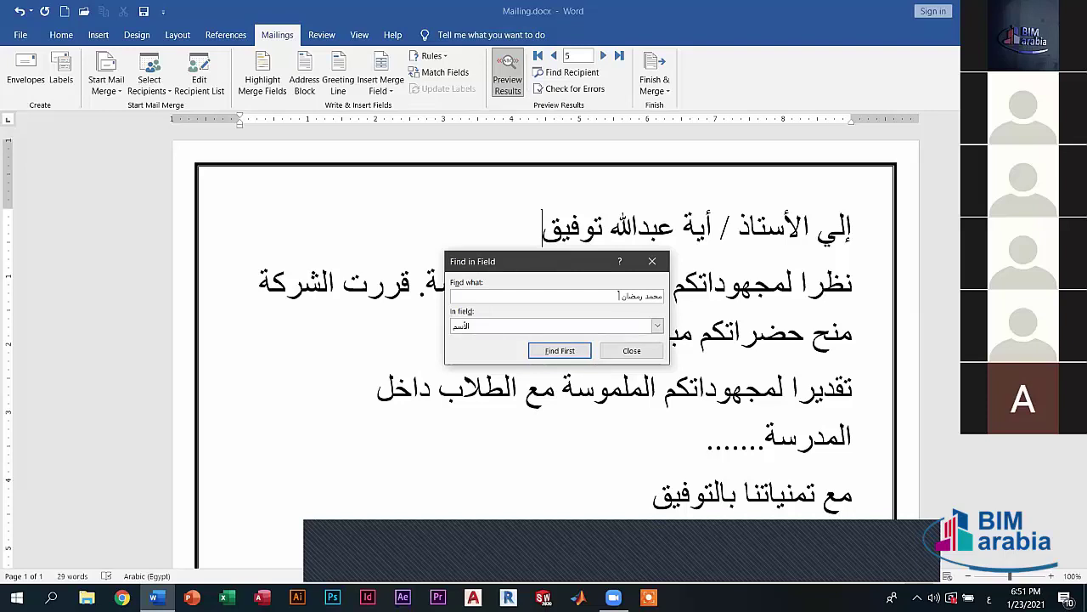
{"action": "type", "text": "د"}
{"action": "left_click", "coordinate": [560, 351]}
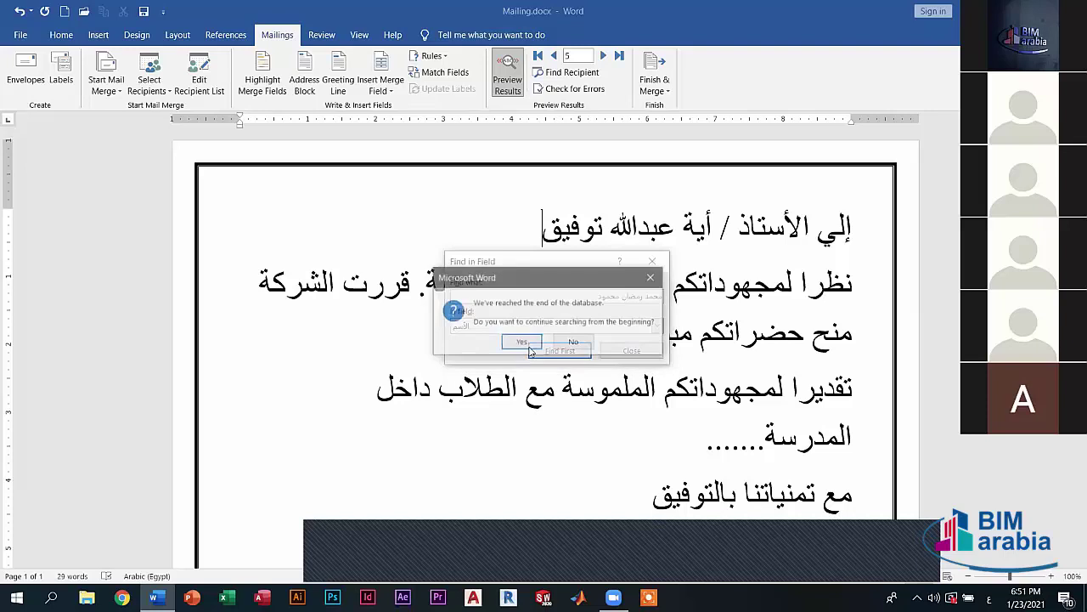
{"action": "key", "text": "Return"}
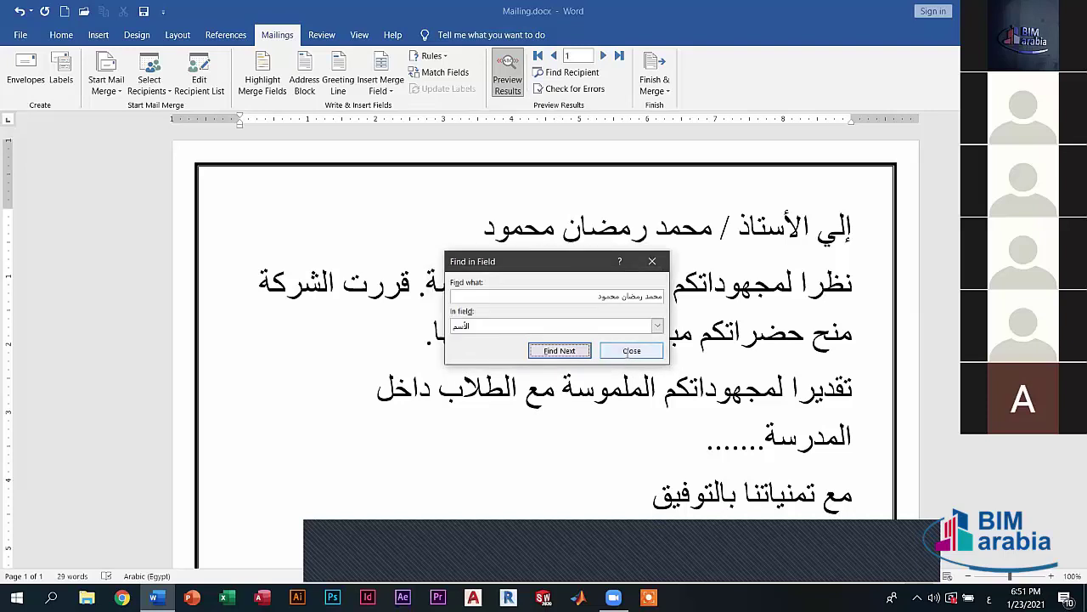
{"action": "left_click", "coordinate": [632, 349]}
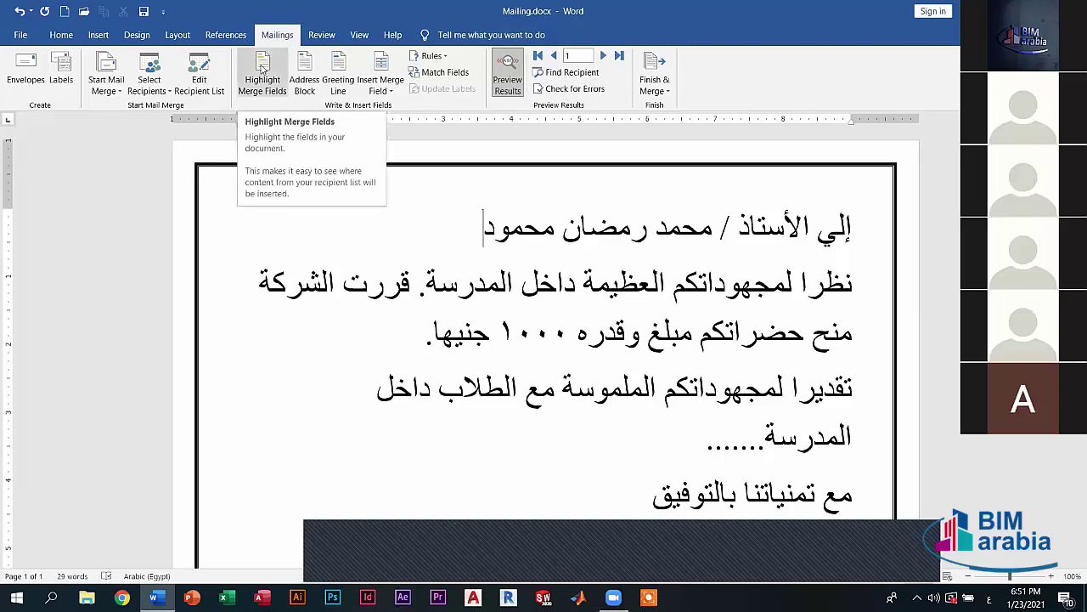
Highlight the merge fields, then cancel Insert Address Block without adding an address.
{"action": "left_click", "coordinate": [263, 68]}
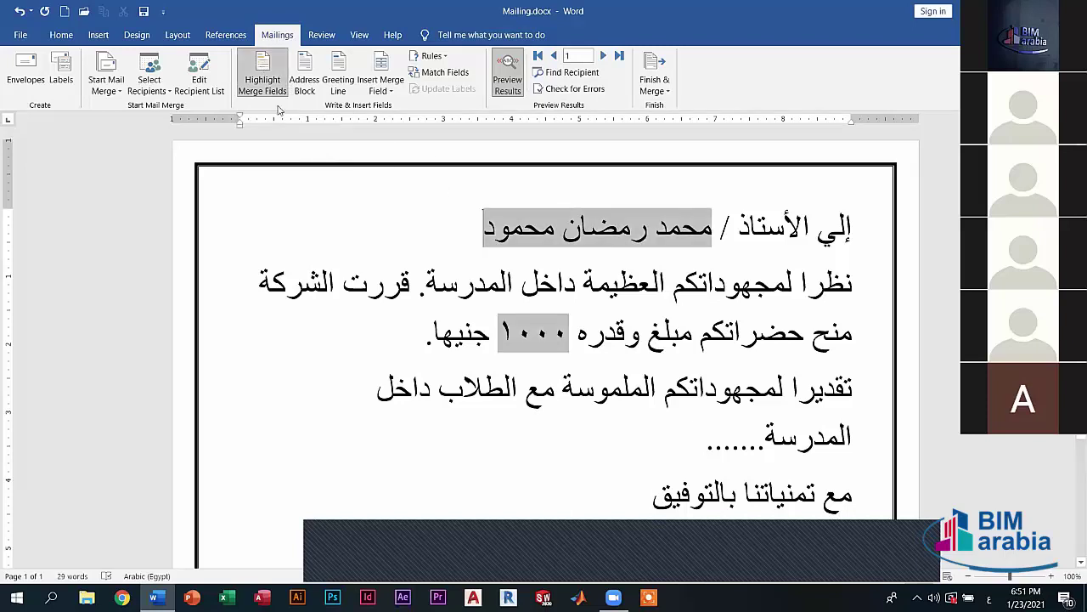
{"action": "left_click", "coordinate": [306, 65]}
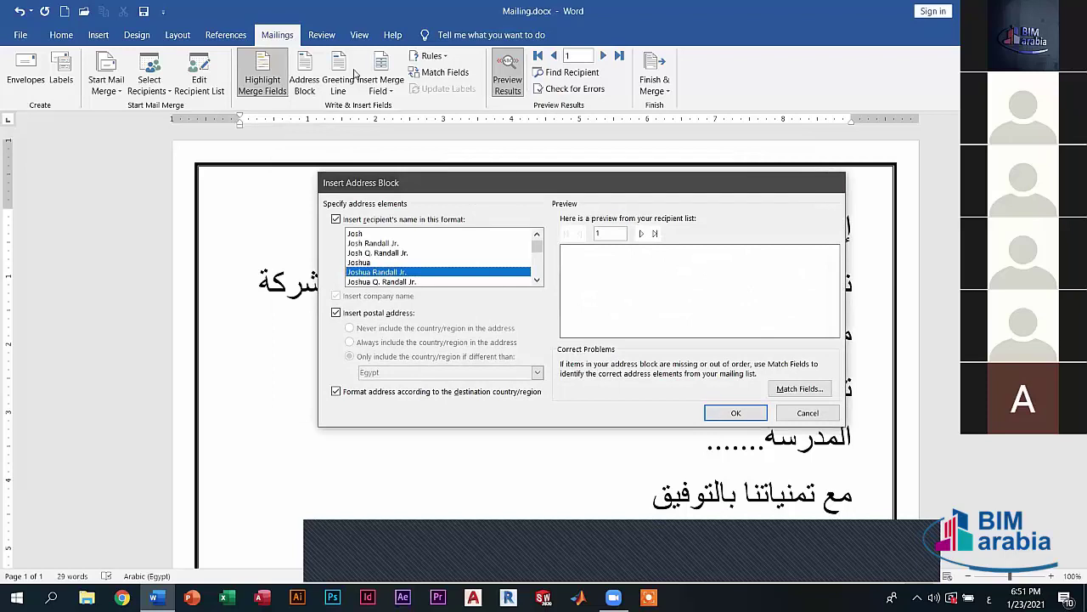
{"action": "key", "text": "Escape"}
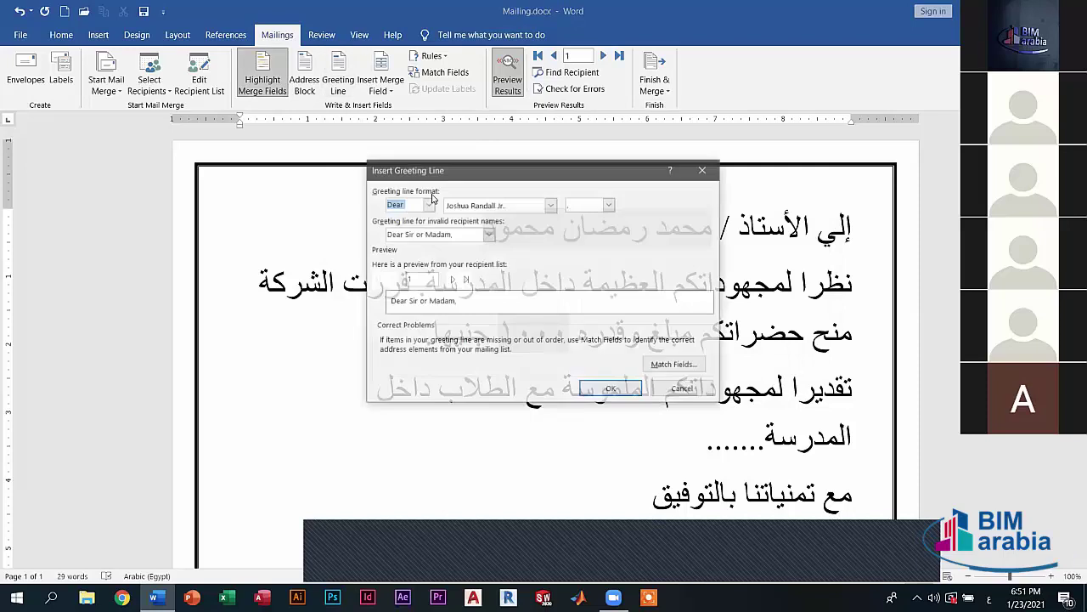
Keep the Dear salutation and choose the Mr. Randall name format.
{"action": "left_click", "coordinate": [428, 204]}
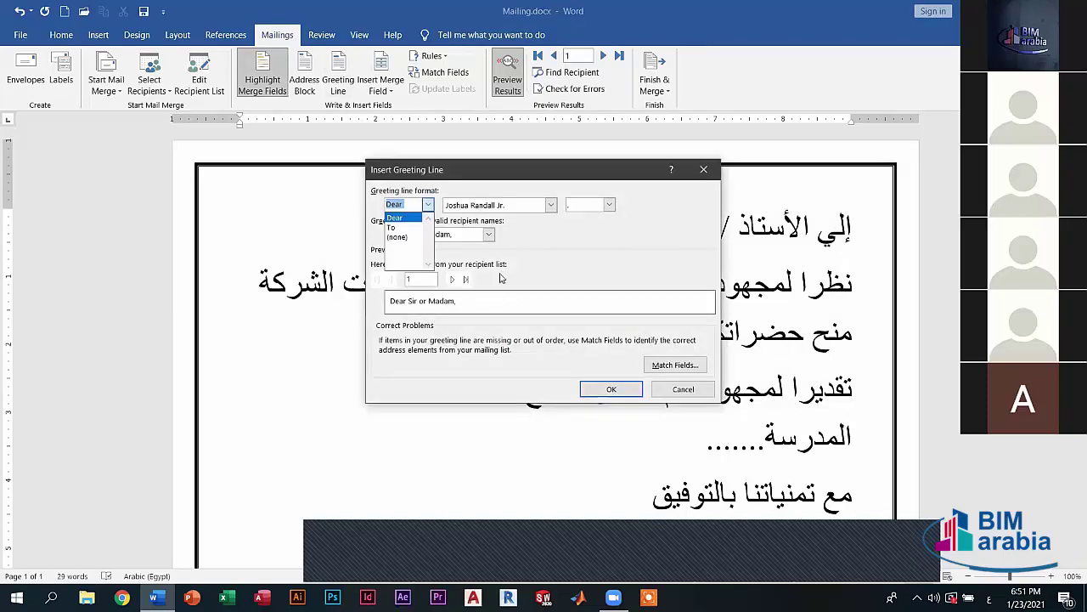
{"action": "left_click", "coordinate": [484, 226]}
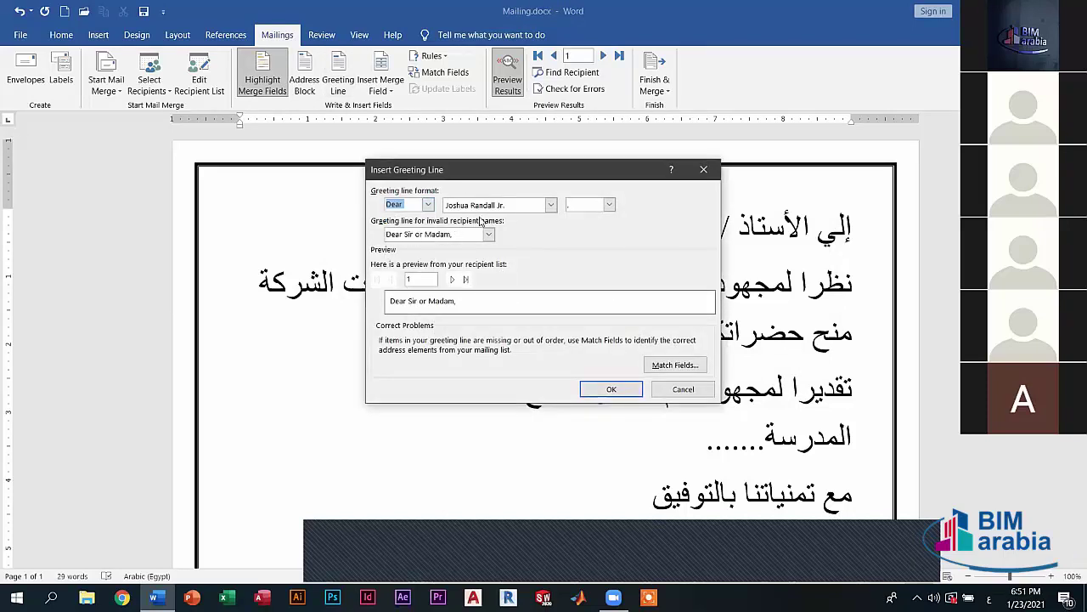
{"action": "left_click", "coordinate": [549, 207]}
{"action": "left_click", "coordinate": [464, 218]}
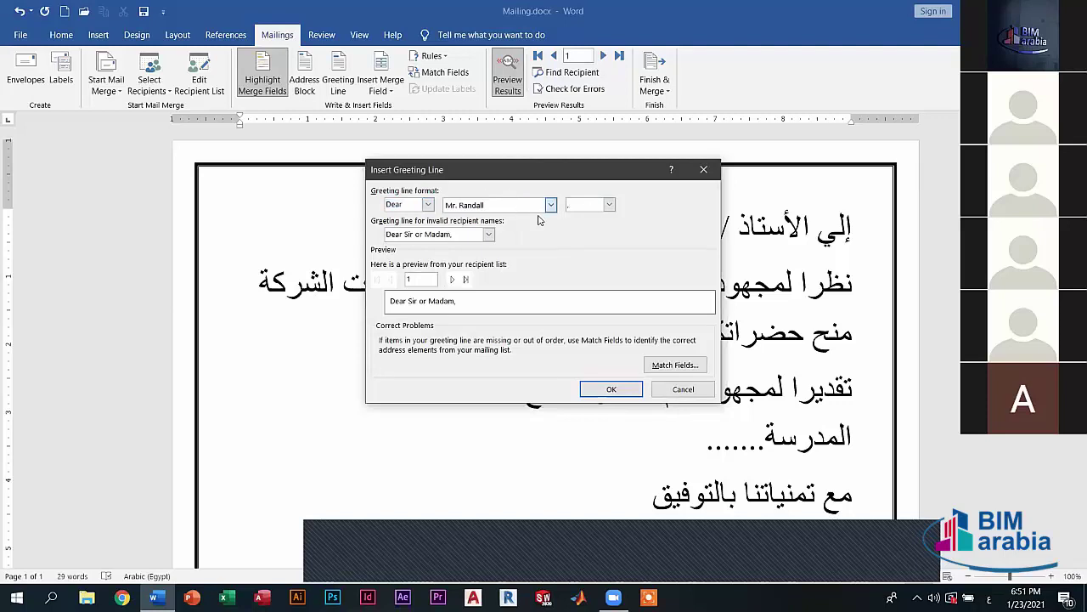
{"action": "left_click", "coordinate": [550, 204]}
{"action": "left_click", "coordinate": [550, 283]}
{"action": "left_click", "coordinate": [550, 218]}
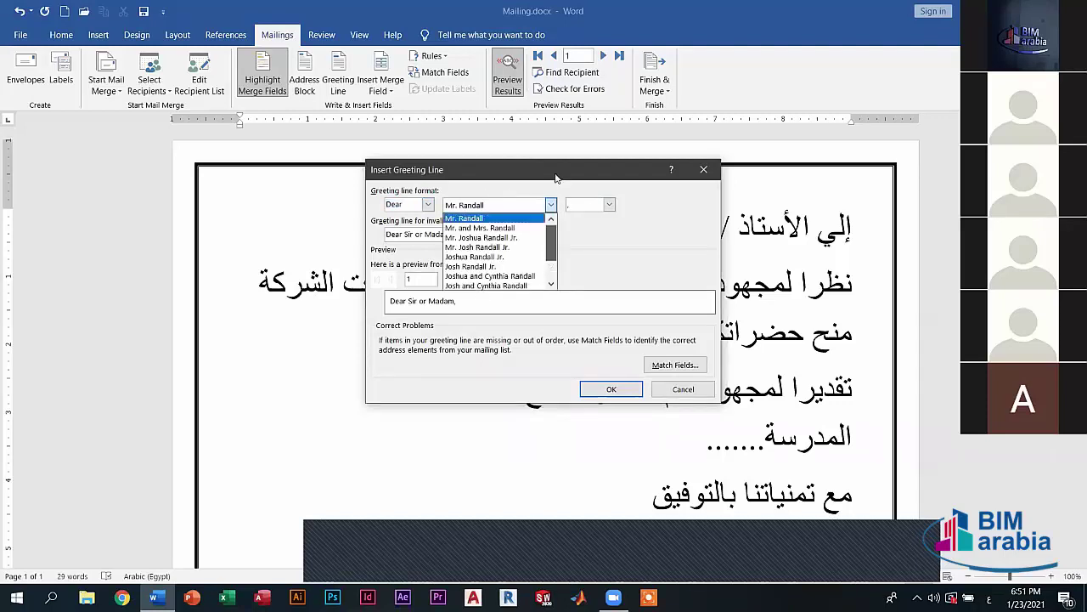
{"action": "left_click", "coordinate": [575, 260]}
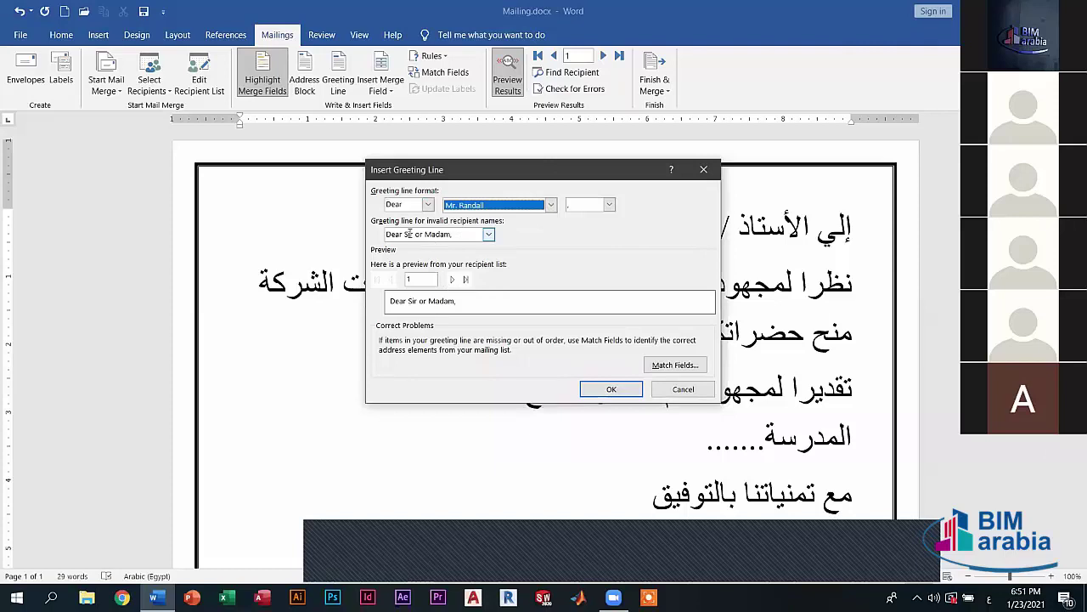
Enter a 'Dear' plus first-name fallback greeting, choose colon punctuation, and insert the greeting line.
{"action": "left_click", "coordinate": [419, 236]}
{"action": "triple_click", "coordinate": [418, 236]}
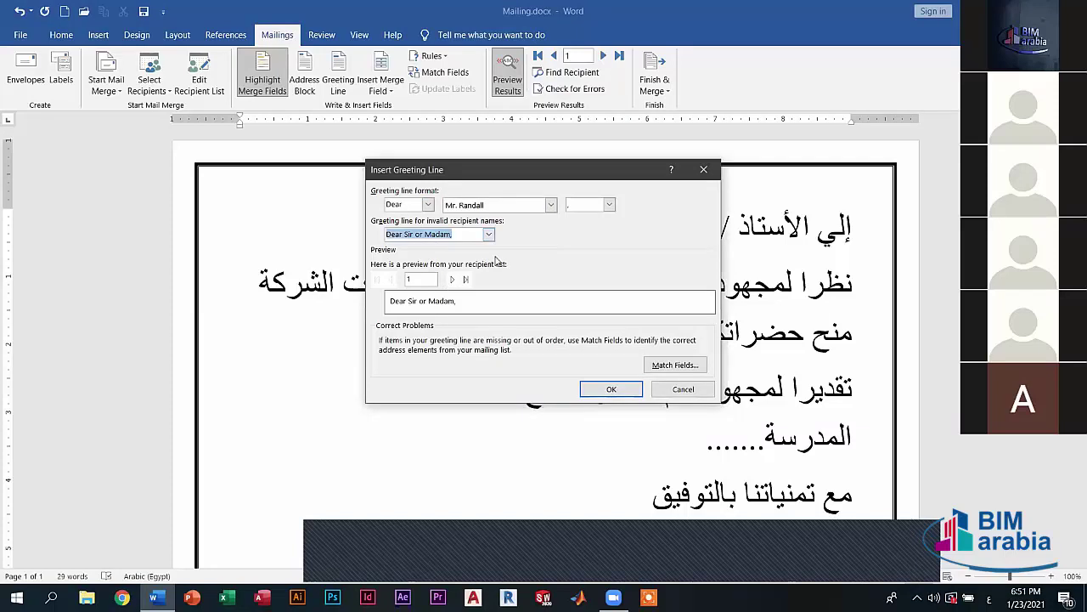
{"action": "type", "text": "ى"}
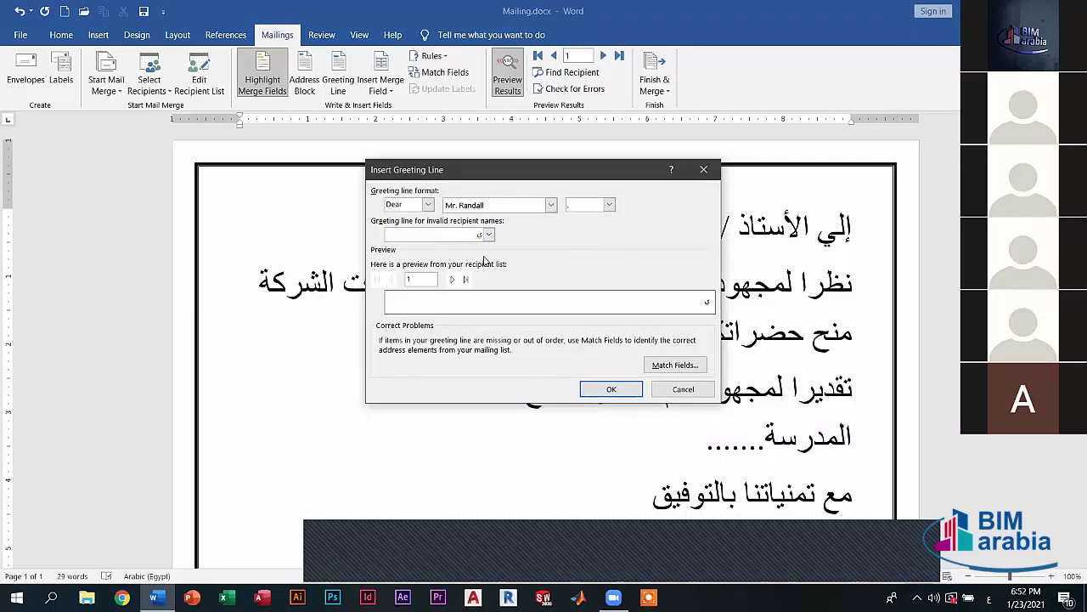
{"action": "key", "text": "BackSpace"}
{"action": "key", "text": "alt+shift"}
{"action": "type", "text": "Dea"}
{"action": "type", "text": "r Moh"}
{"action": "type", "text": "amed"}
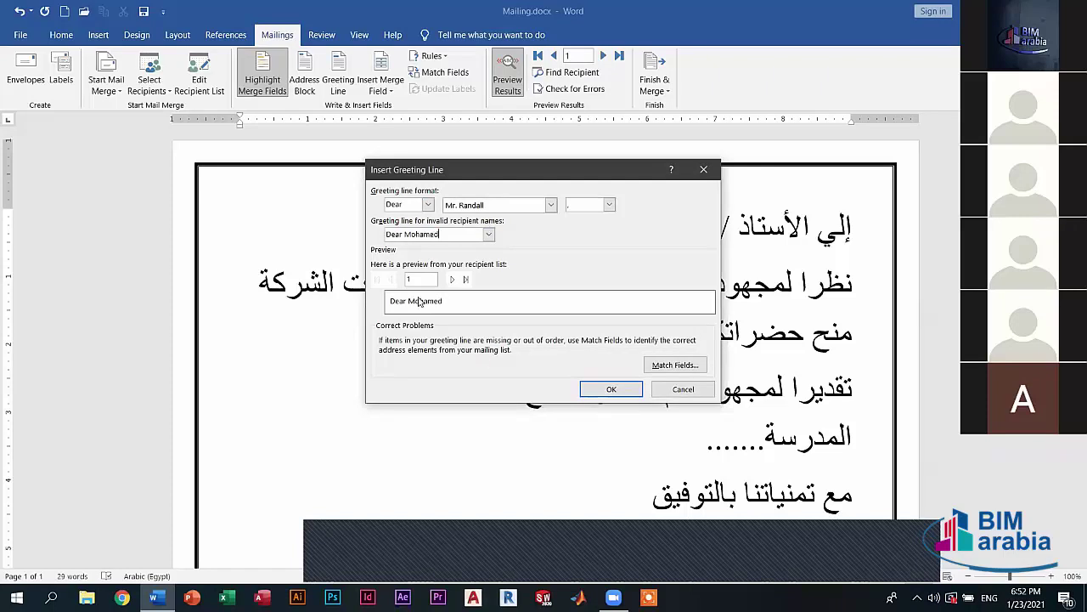
{"action": "left_click", "coordinate": [609, 205]}
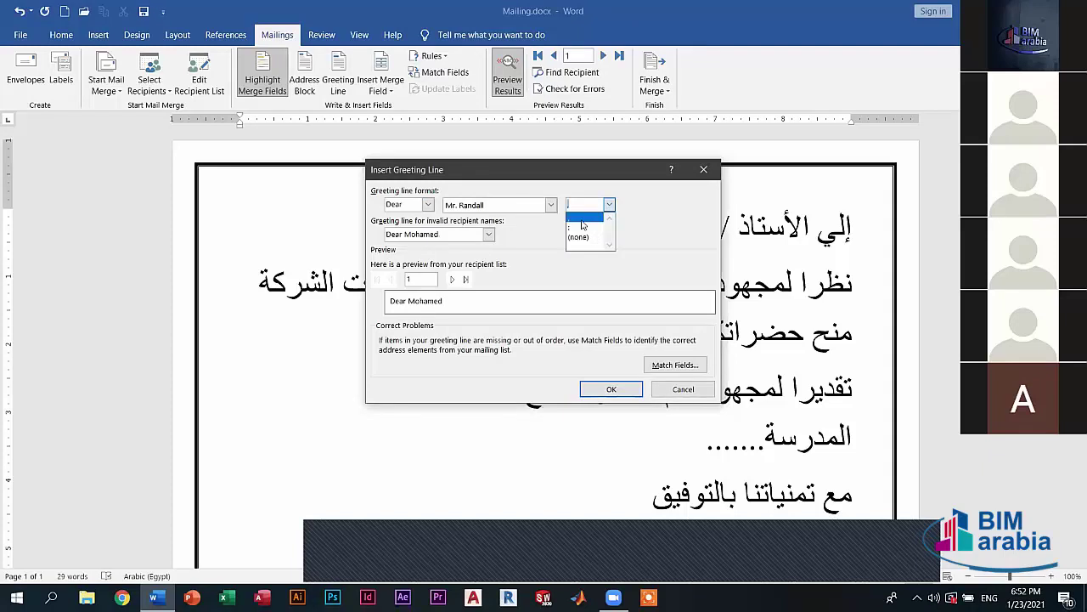
{"action": "left_click", "coordinate": [579, 227]}
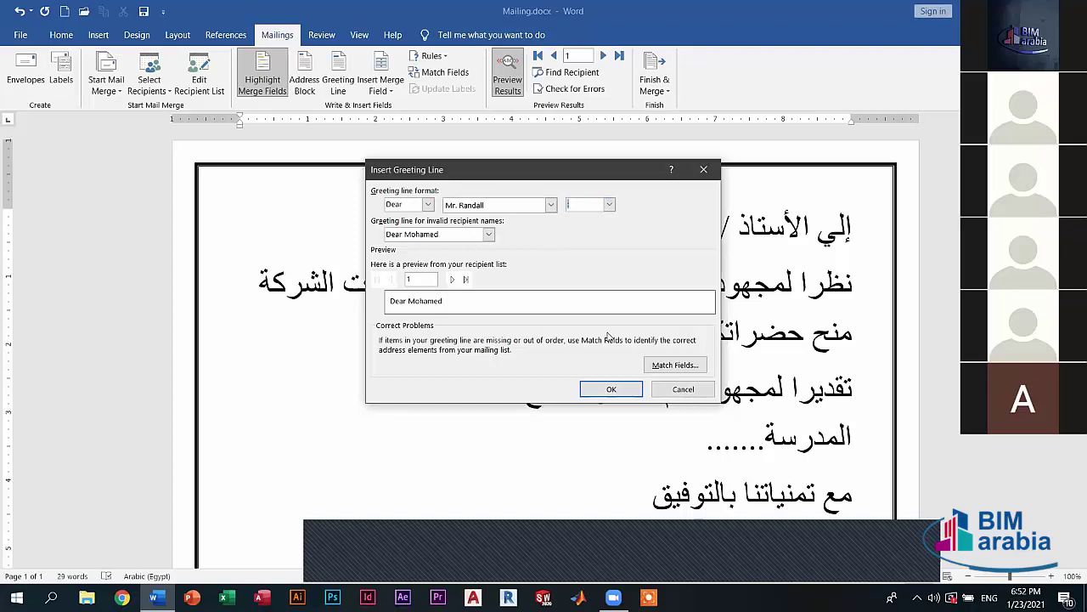
{"action": "left_click", "coordinate": [611, 389]}
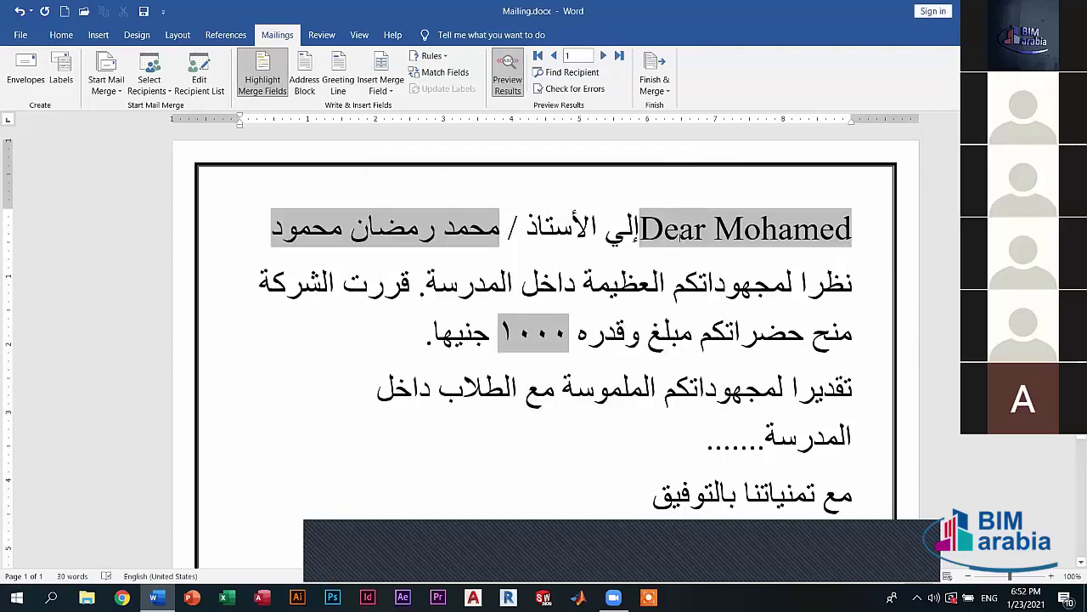
Undo the greeting line and show the Windows desktop.
{"action": "key", "text": "ctrl+z"}
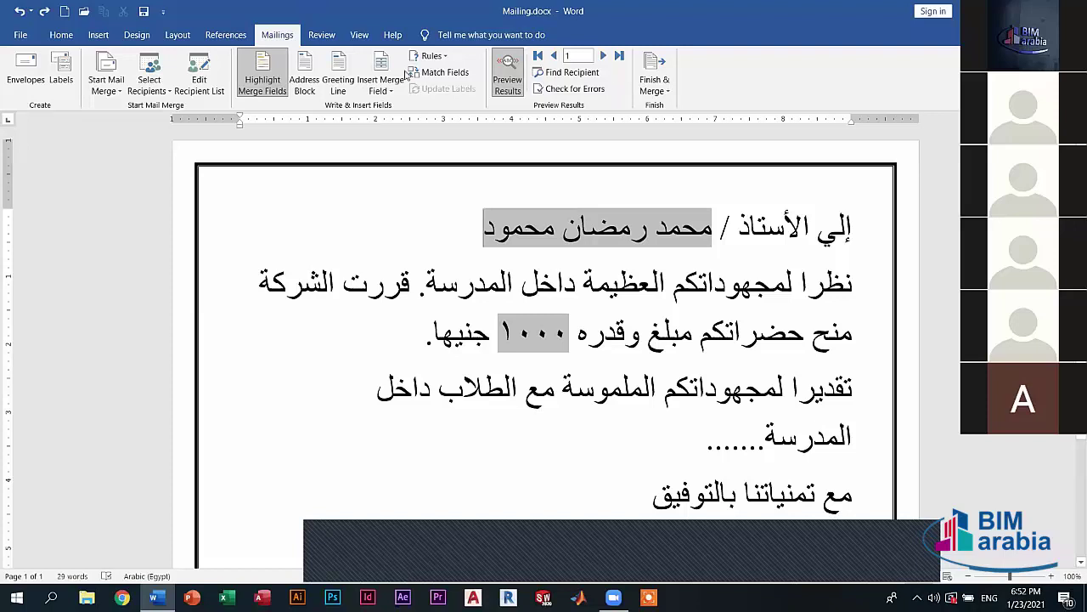
{"action": "key", "text": "super+d"}
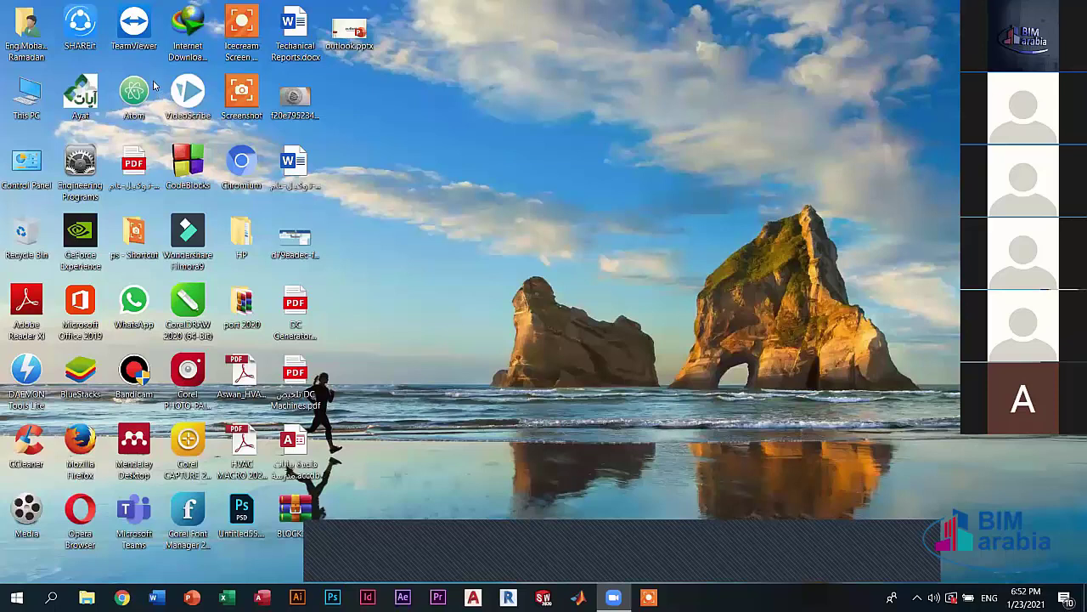
Restore Word and open the Select Recipients source menu.
{"action": "key", "text": "super+d"}
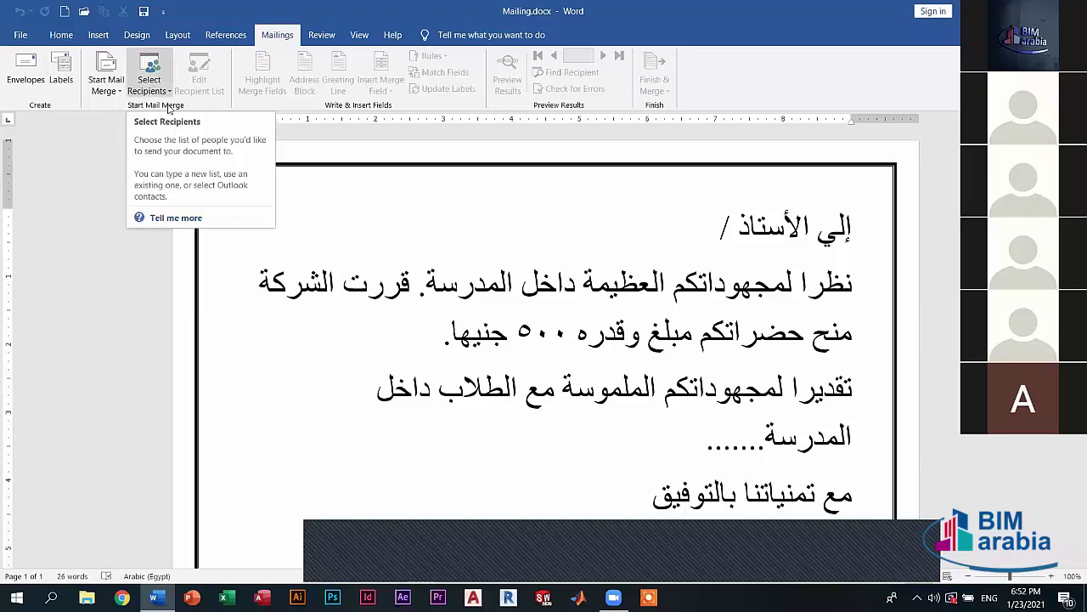
{"action": "left_click", "coordinate": [166, 92]}
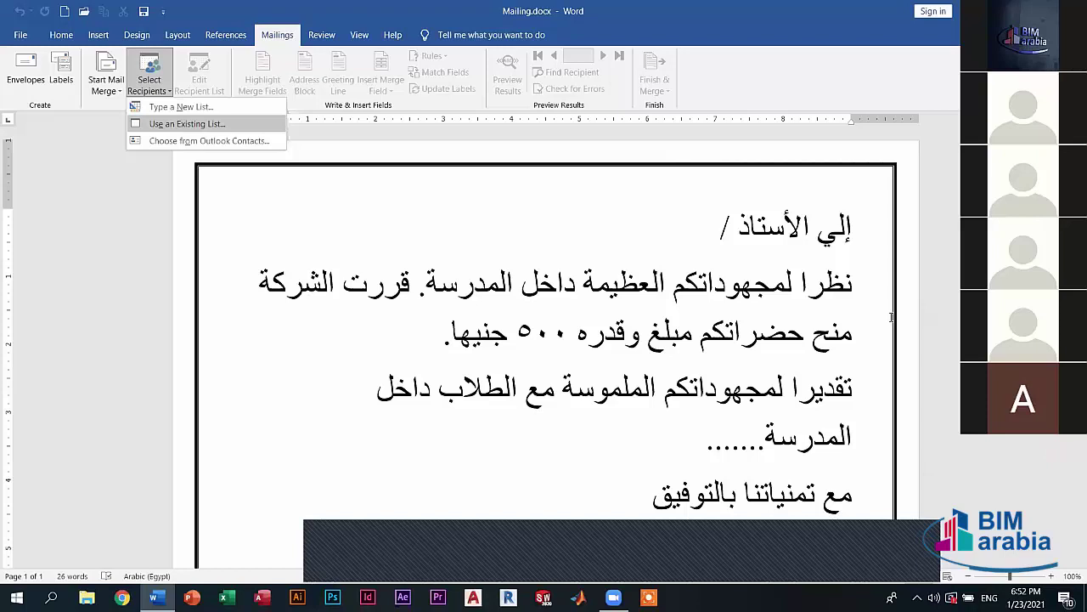
{"action": "left_click", "coordinate": [645, 183]}
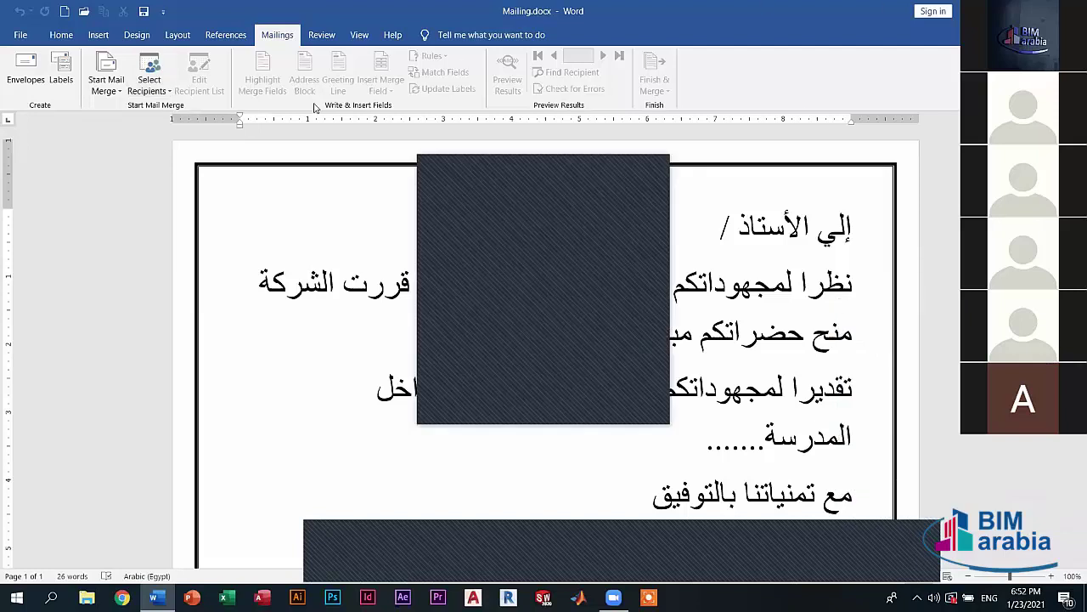
{"action": "left_click", "coordinate": [154, 94]}
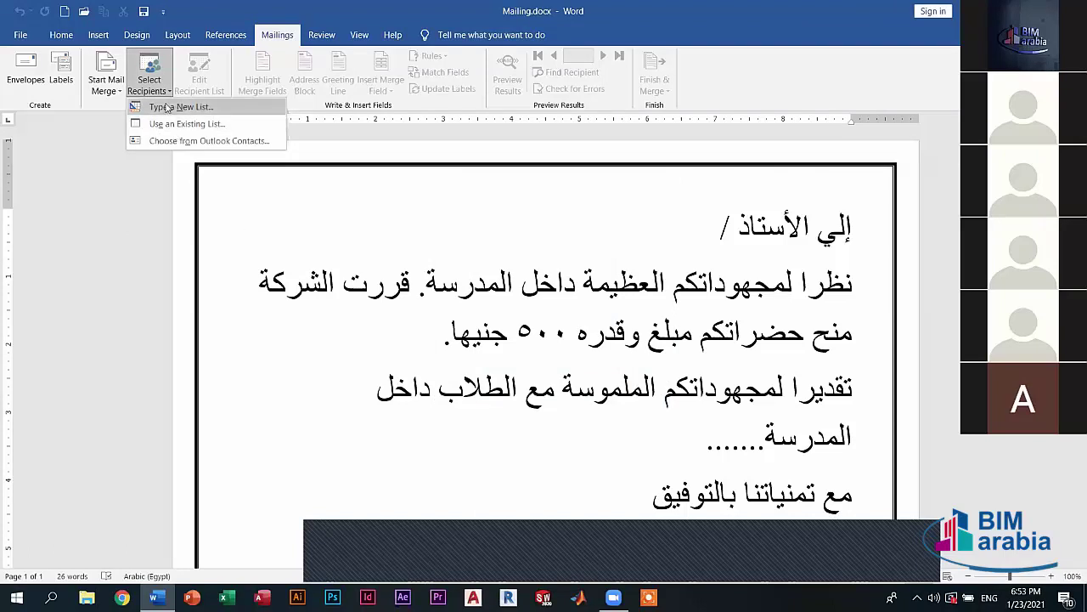
Start a typed new recipient list and step through the entry's Title to Company cells.
{"action": "left_click", "coordinate": [158, 109]}
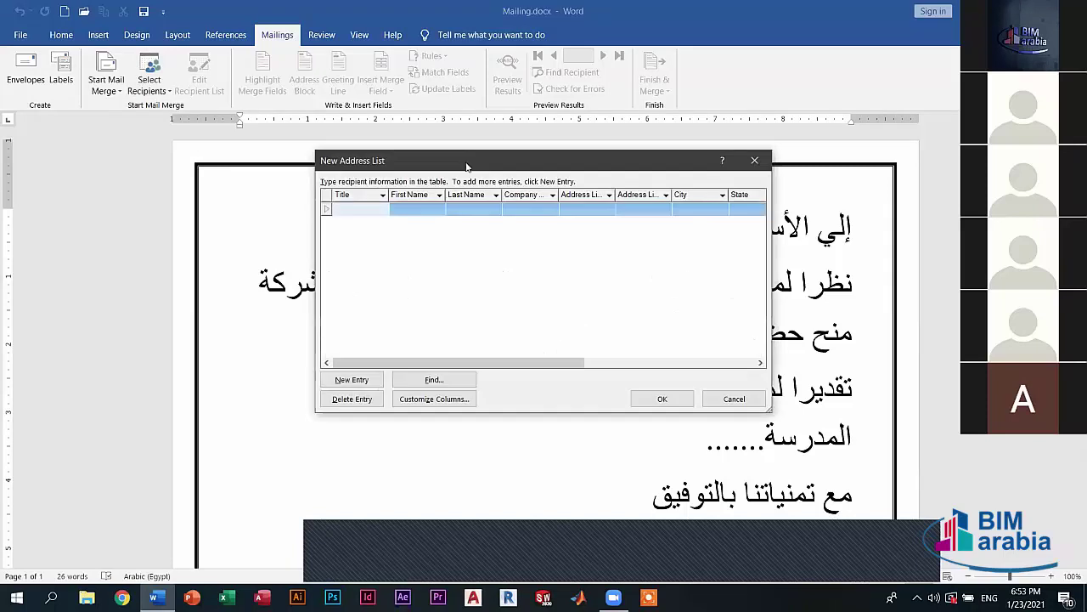
{"action": "left_click_drag", "start_coordinate": [466, 167], "coordinate": [573, 223]}
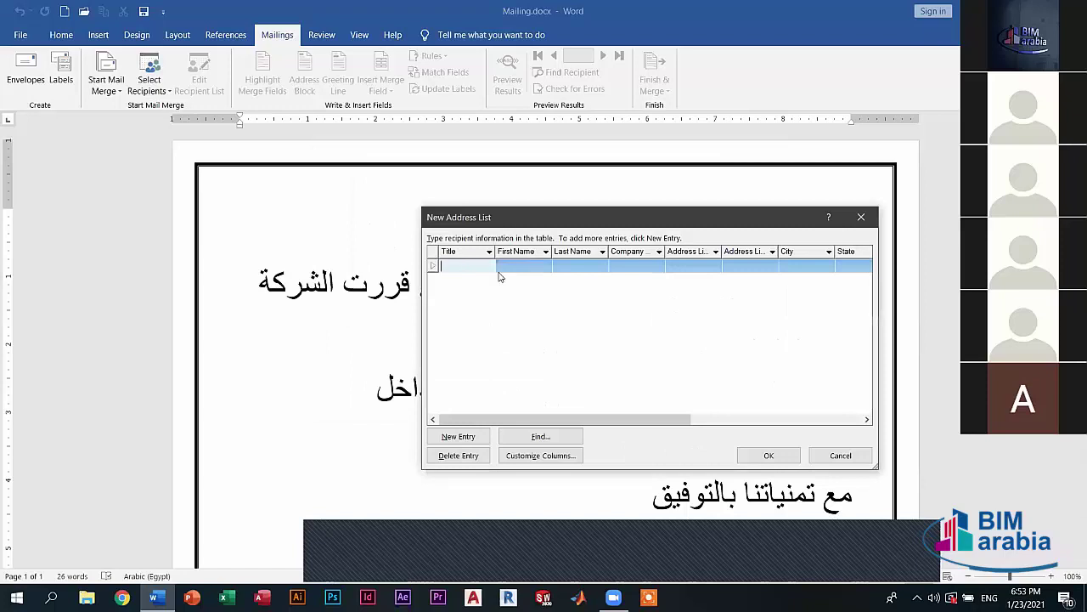
{"action": "left_click", "coordinate": [468, 263]}
{"action": "left_click", "coordinate": [508, 268]}
{"action": "left_click", "coordinate": [573, 267]}
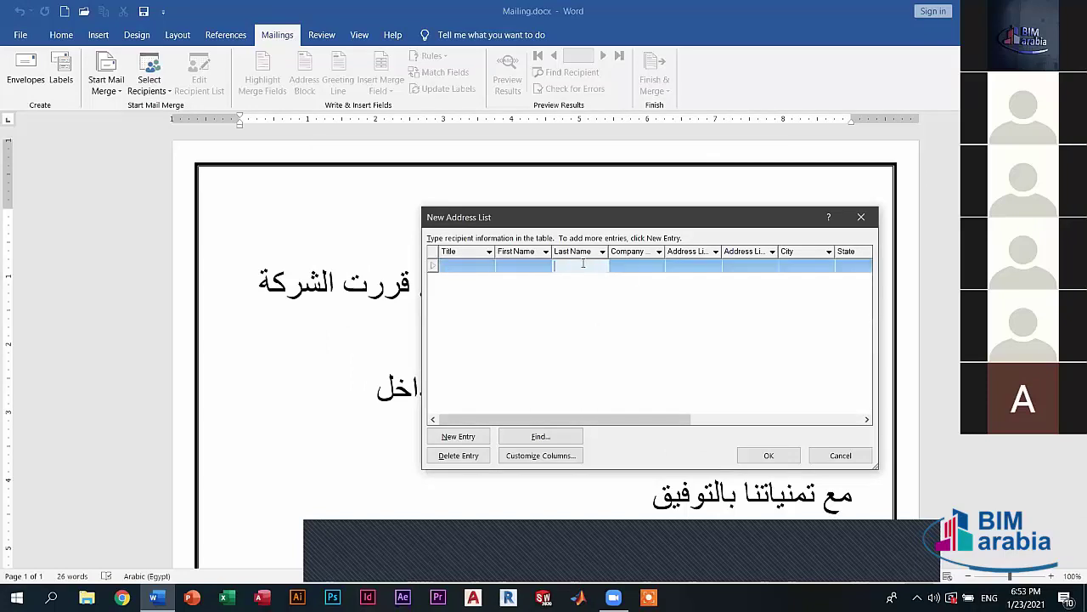
{"action": "left_click", "coordinate": [628, 268]}
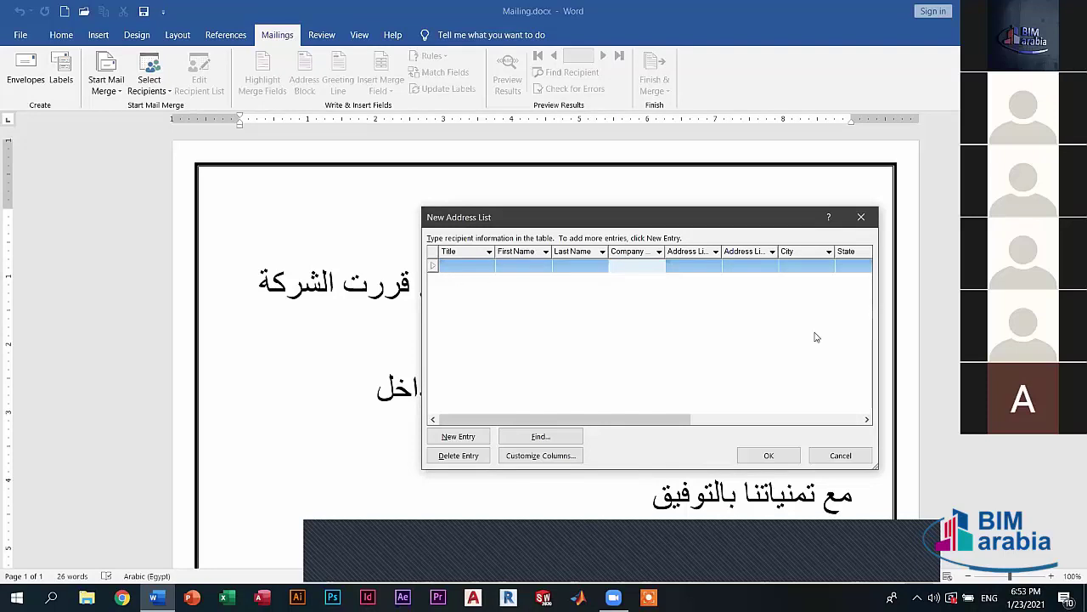
Add a second entry, open and cancel Find Entry, then delete the extra entry.
{"action": "left_click", "coordinate": [461, 436]}
{"action": "key", "text": "Tab"}
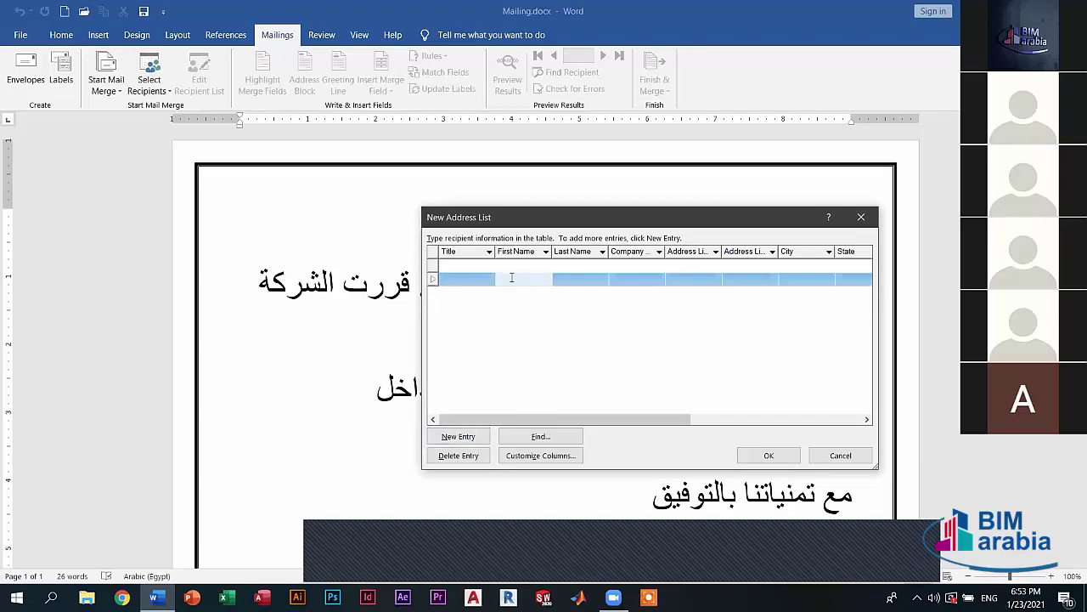
{"action": "key", "text": "Tab"}
{"action": "key", "text": "Tab"}
{"action": "key", "text": "Tab"}
{"action": "left_click", "coordinate": [535, 435]}
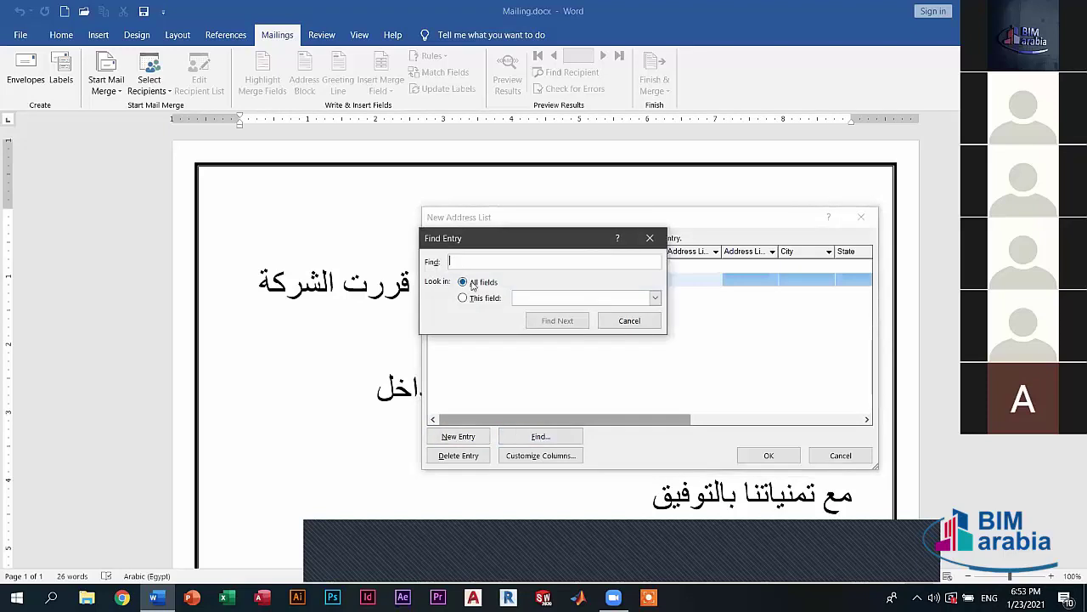
{"action": "left_click", "coordinate": [464, 298]}
{"action": "left_click", "coordinate": [540, 299]}
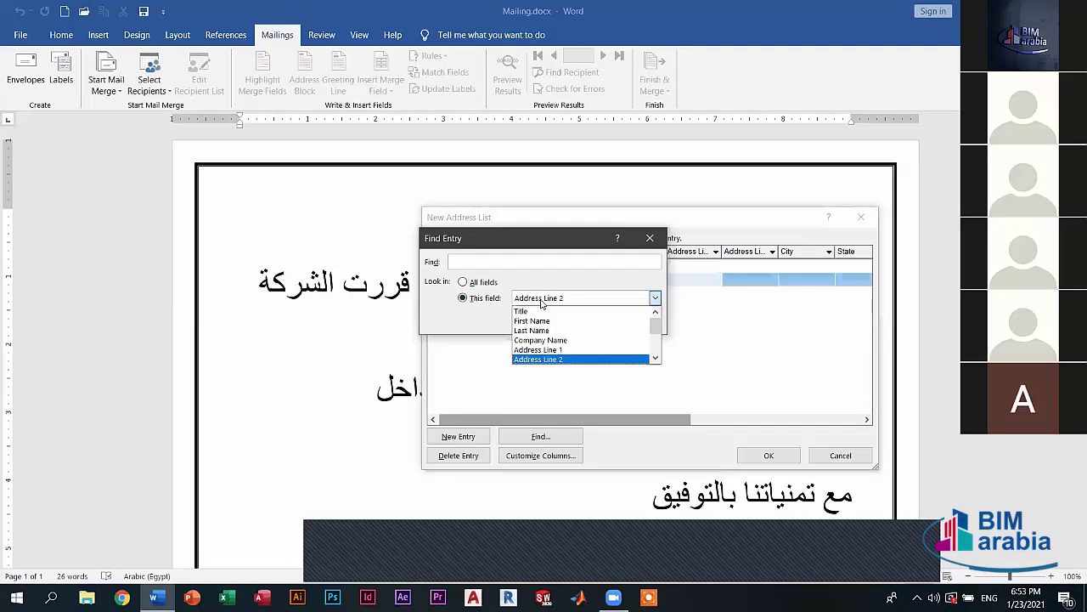
{"action": "left_click", "coordinate": [540, 302]}
{"action": "left_click", "coordinate": [463, 281]}
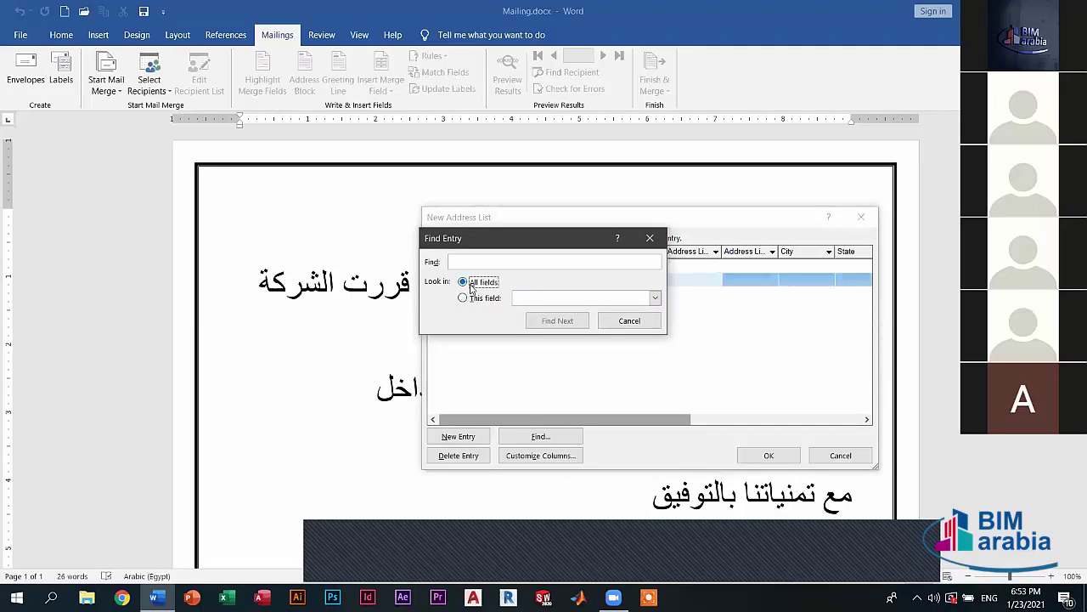
{"action": "left_click", "coordinate": [605, 322]}
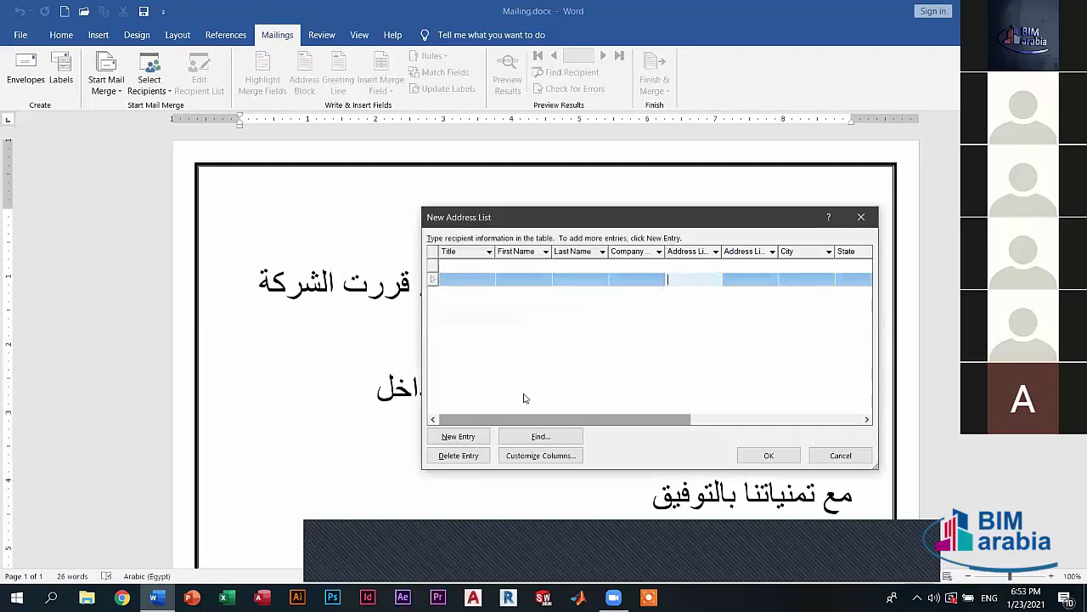
{"action": "left_click", "coordinate": [459, 456]}
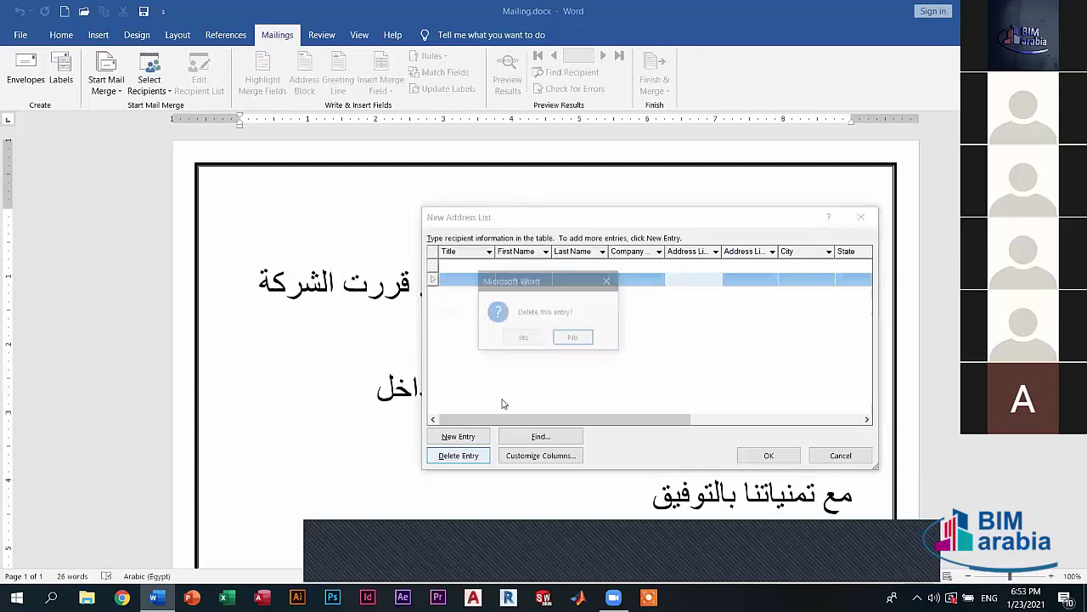
{"action": "left_click", "coordinate": [522, 338]}
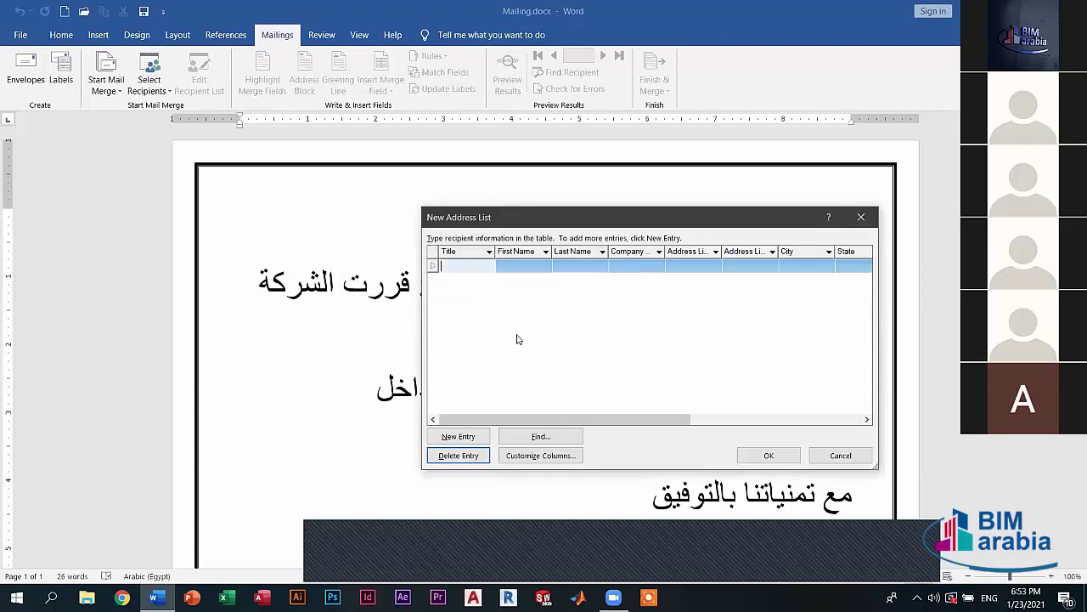
Reorder the columns: Company Name to the top and Title just below Last Name.
{"action": "left_click", "coordinate": [534, 457]}
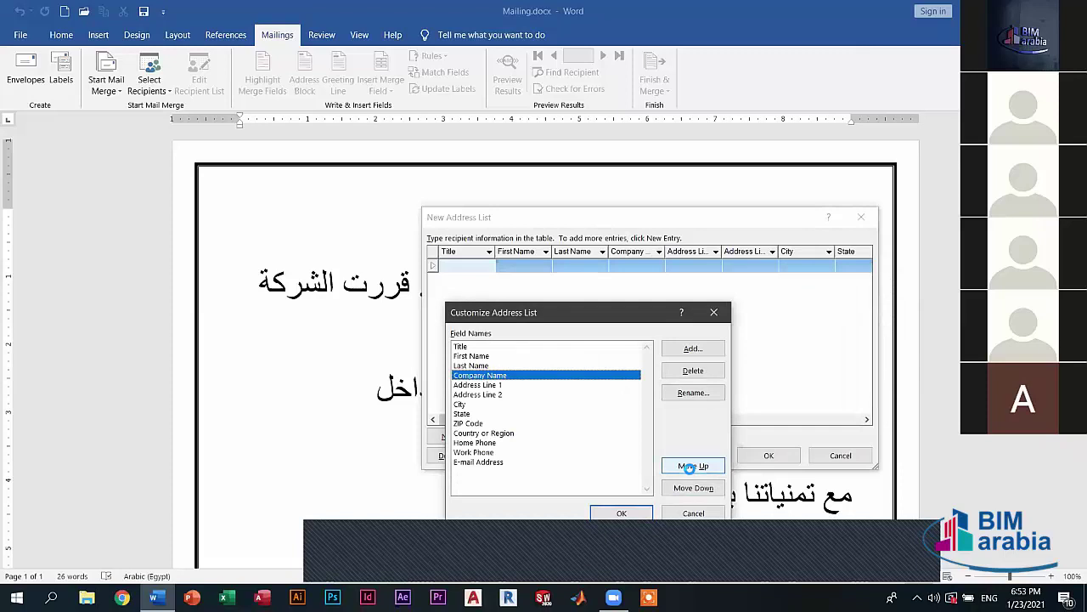
{"action": "left_click", "coordinate": [693, 467]}
{"action": "left_click", "coordinate": [692, 466]}
{"action": "left_click", "coordinate": [693, 466]}
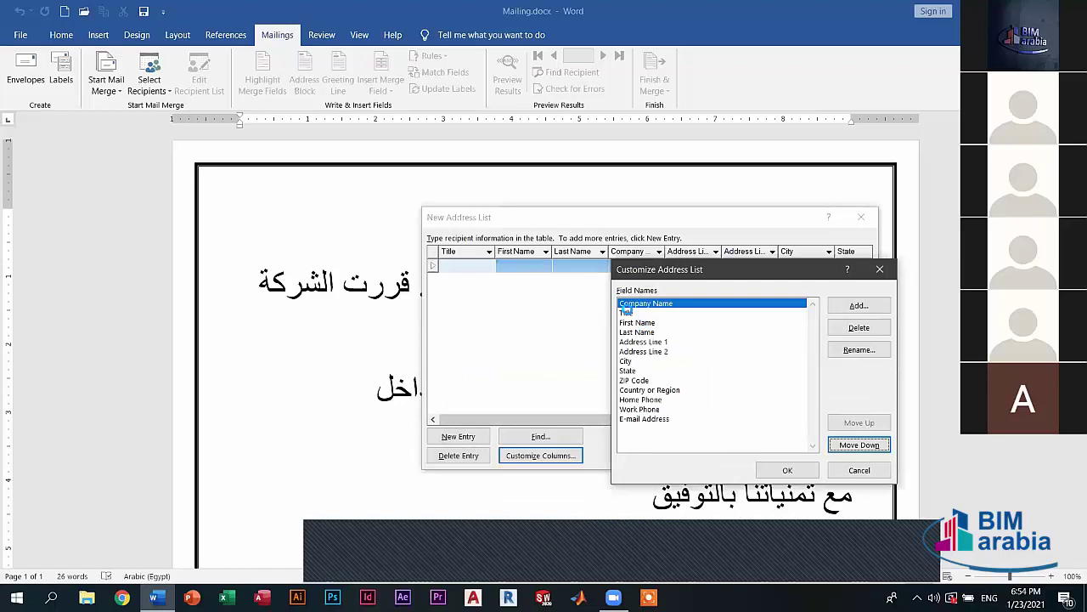
{"action": "left_click", "coordinate": [626, 313]}
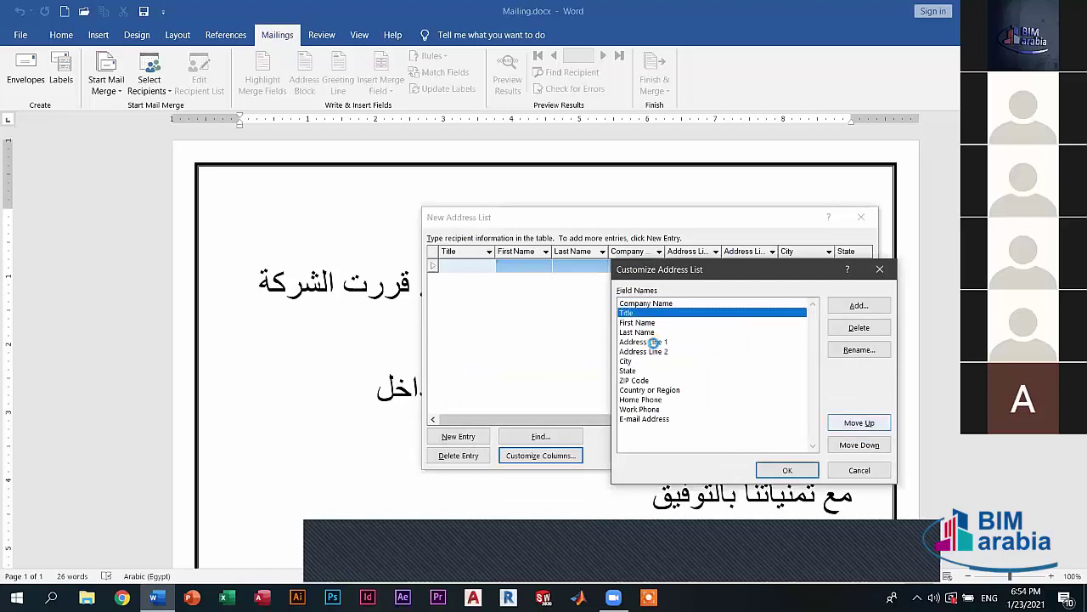
{"action": "left_click", "coordinate": [862, 442]}
{"action": "left_click", "coordinate": [862, 443]}
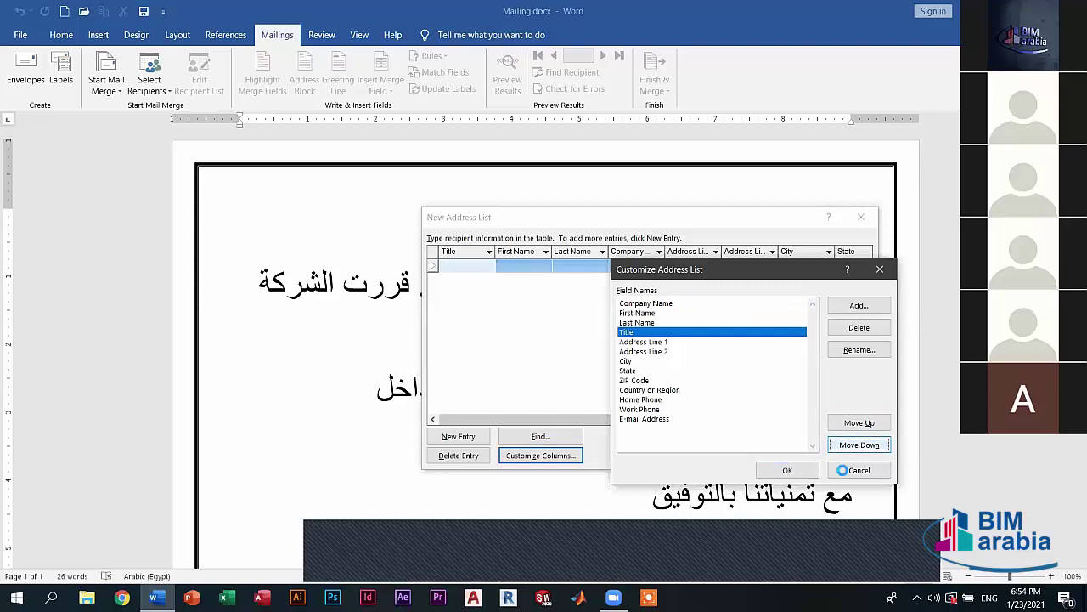
{"action": "left_click", "coordinate": [787, 470]}
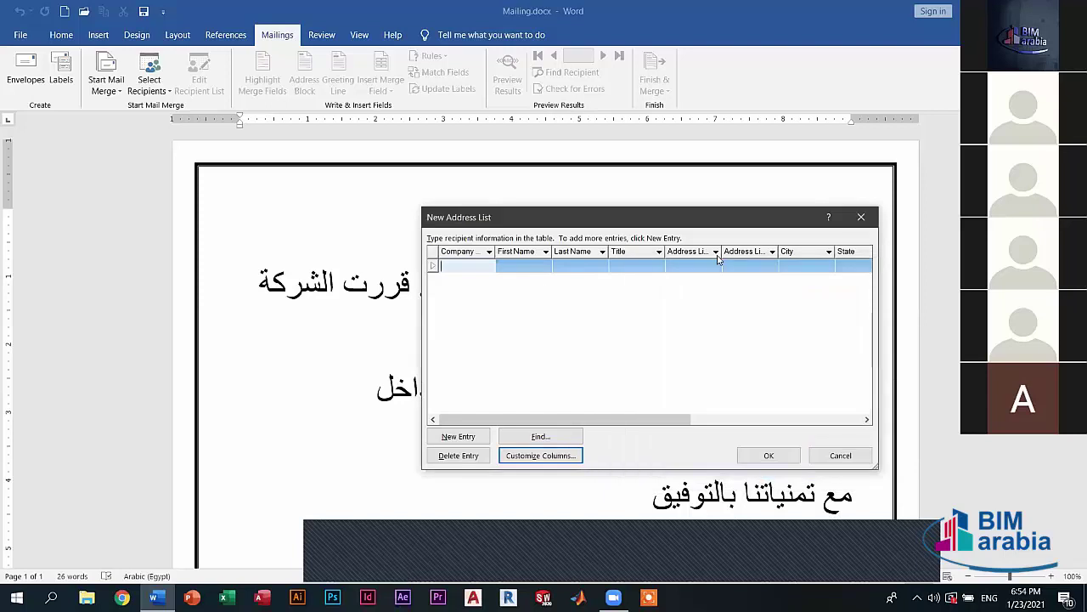
Reopen Customize Columns, cancel renaming ZIP Code, and begin adding a new field.
{"action": "left_click", "coordinate": [541, 455]}
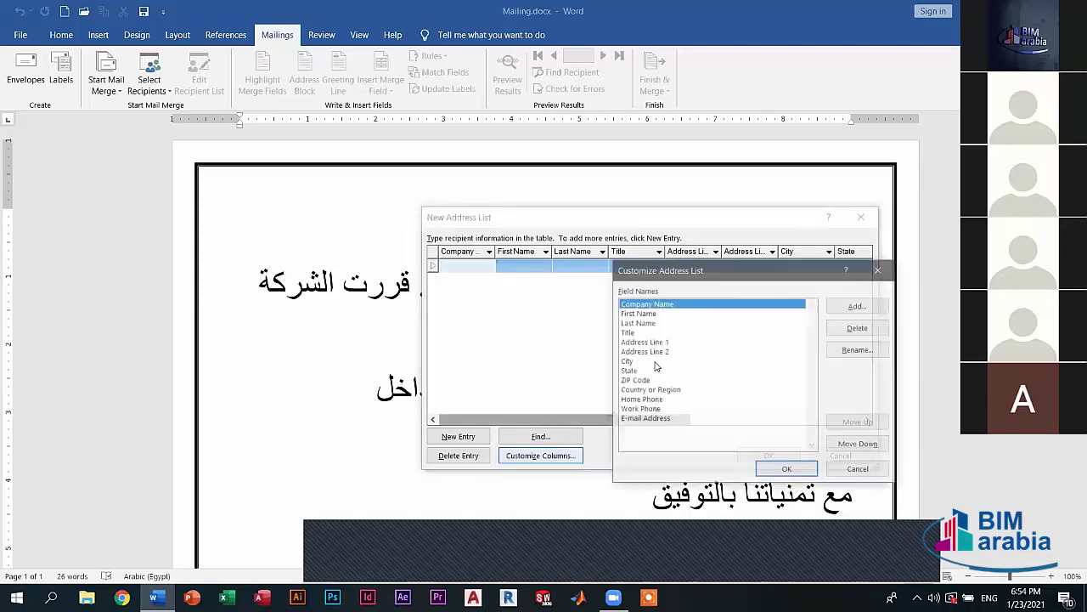
{"action": "left_click", "coordinate": [636, 313]}
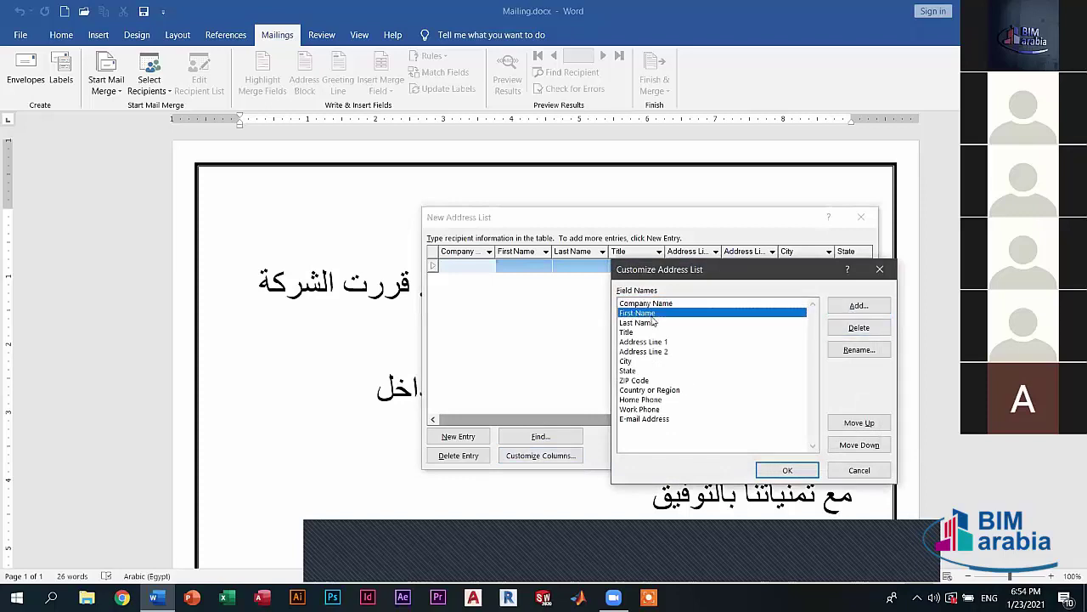
{"action": "left_click", "coordinate": [633, 380]}
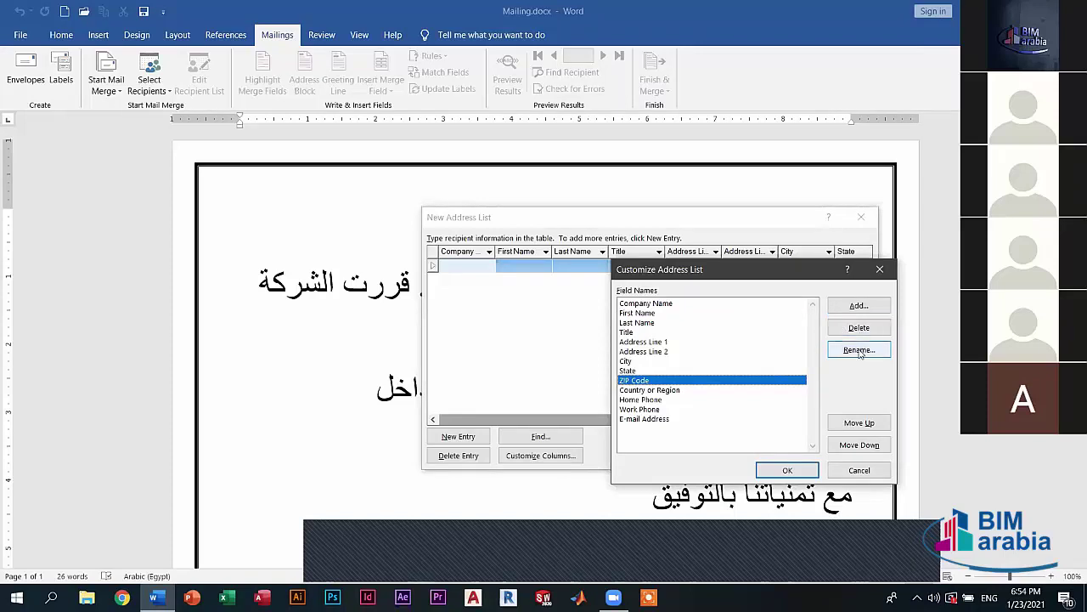
{"action": "left_click", "coordinate": [860, 350]}
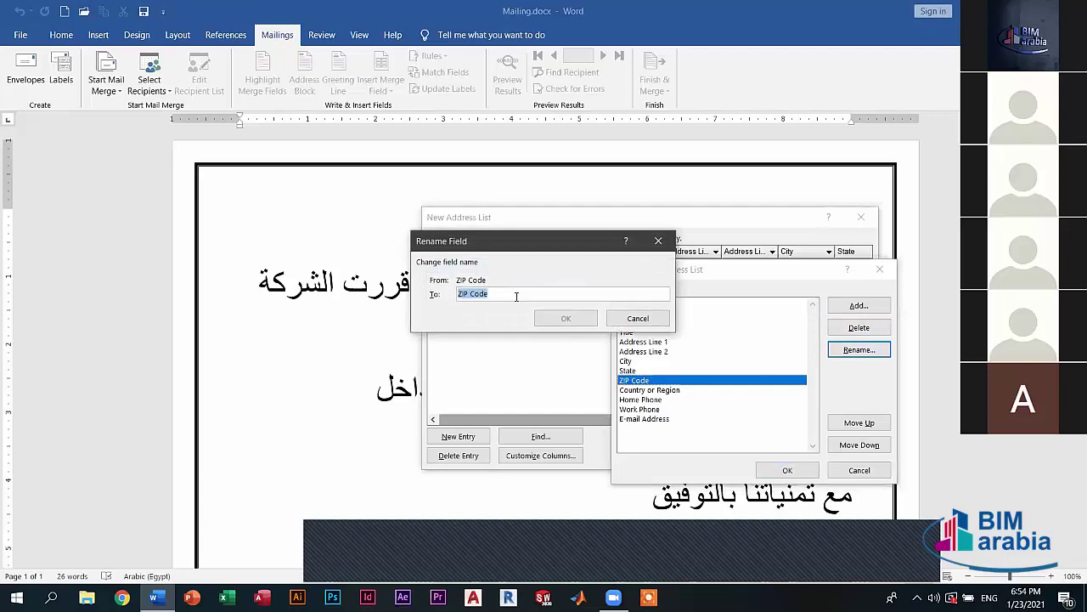
{"action": "left_click", "coordinate": [638, 318]}
{"action": "left_click", "coordinate": [858, 305]}
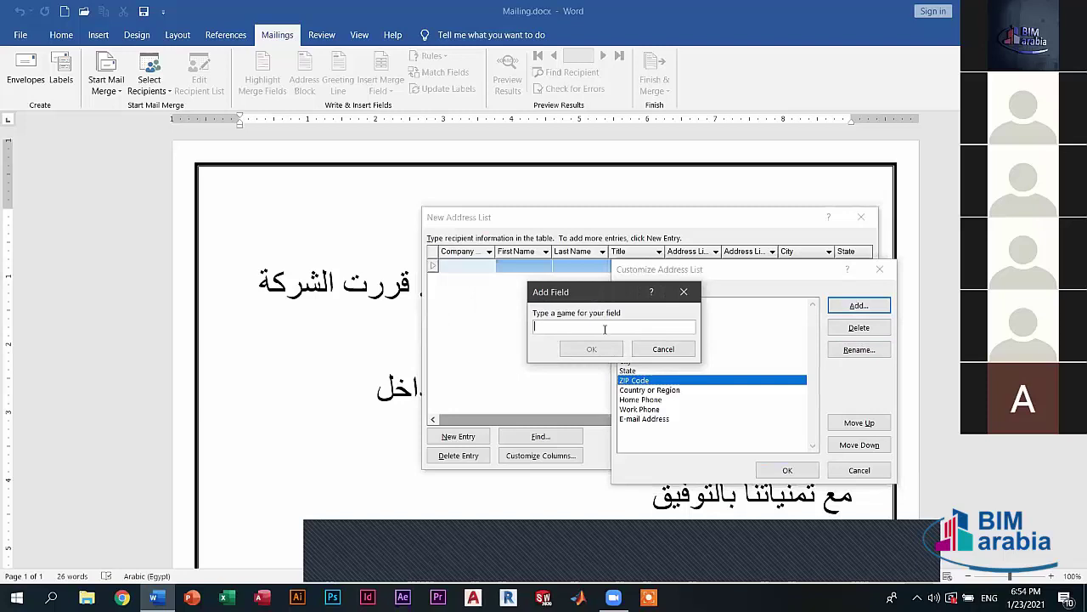
Try adding a 'First name' field, then abandon it after the duplicate-name warning.
{"action": "left_click", "coordinate": [684, 292]}
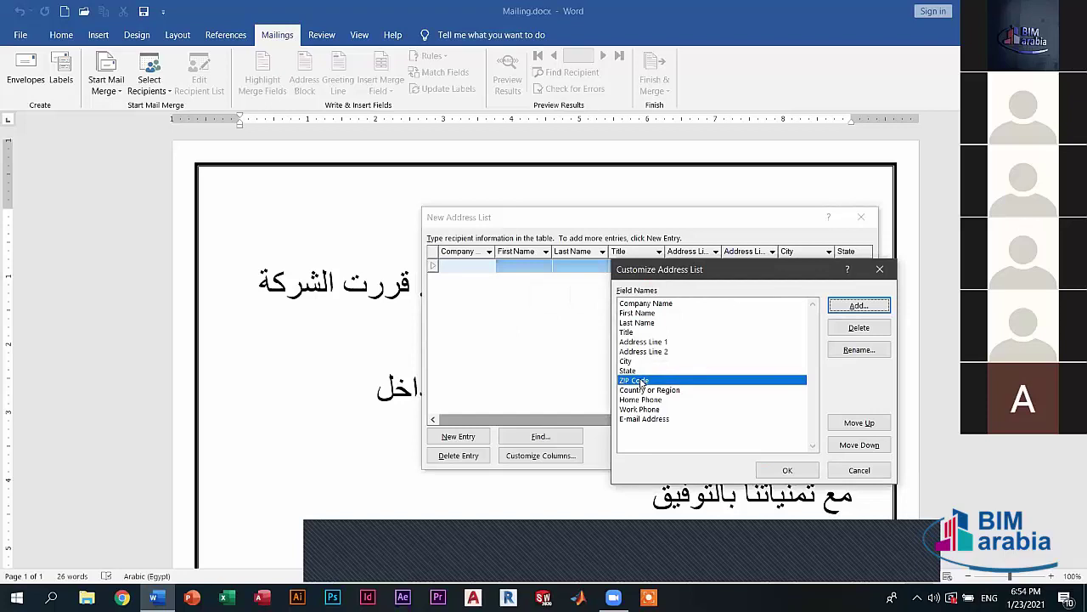
{"action": "left_click", "coordinate": [858, 306]}
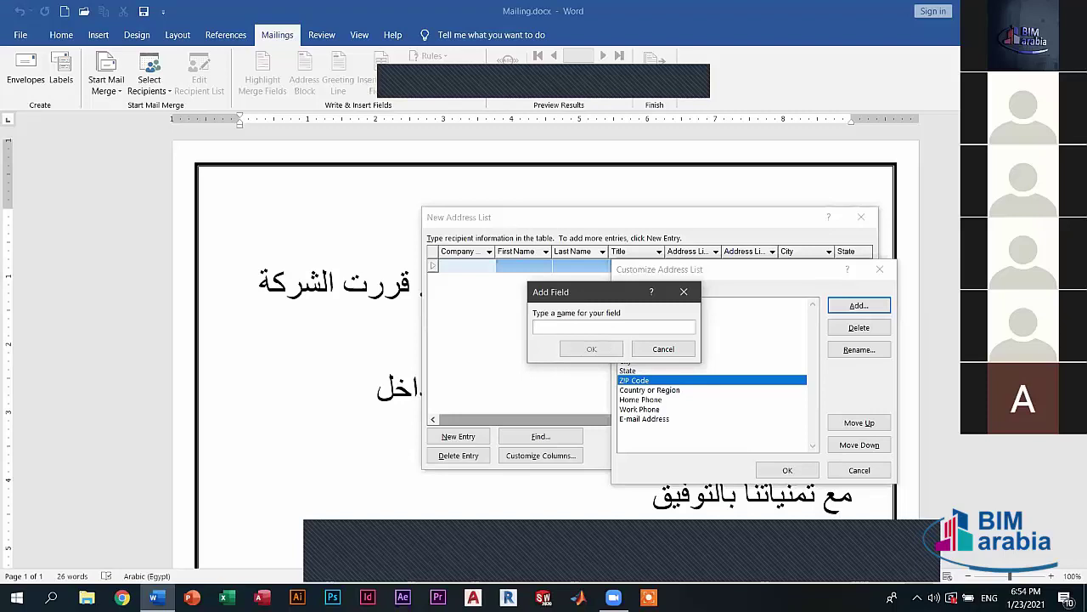
{"action": "type", "text": "F"}
{"action": "type", "text": "irst name"}
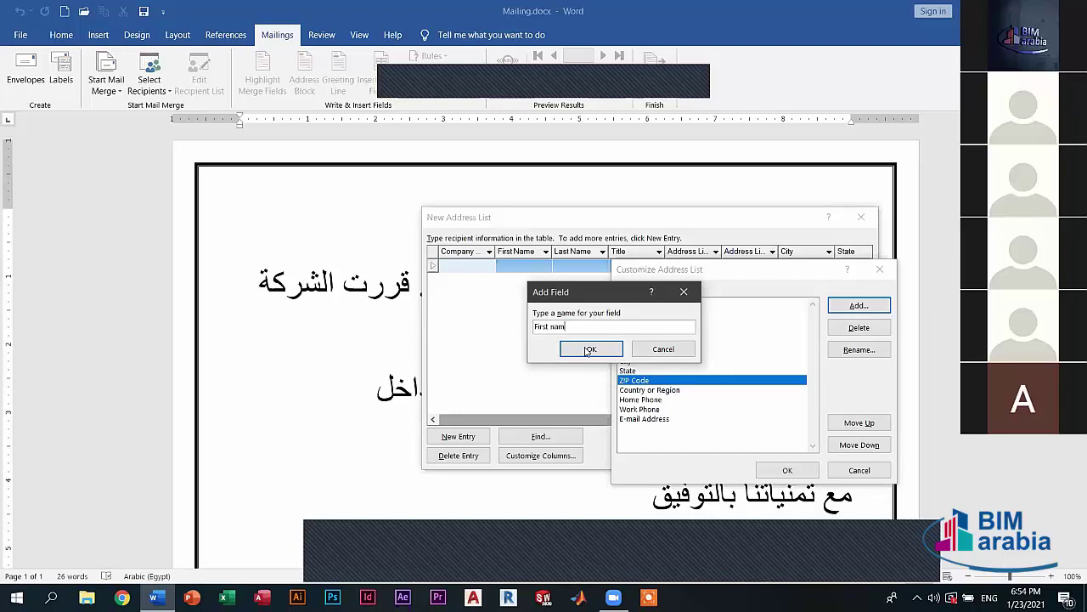
{"action": "left_click", "coordinate": [590, 349]}
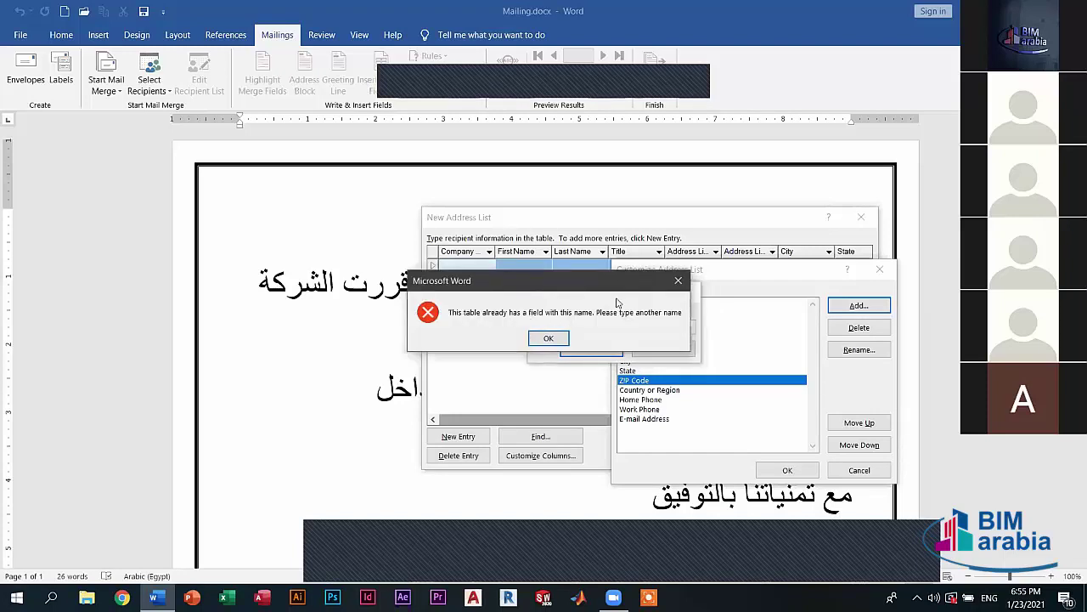
{"action": "left_click_drag", "start_coordinate": [595, 282], "coordinate": [616, 299]}
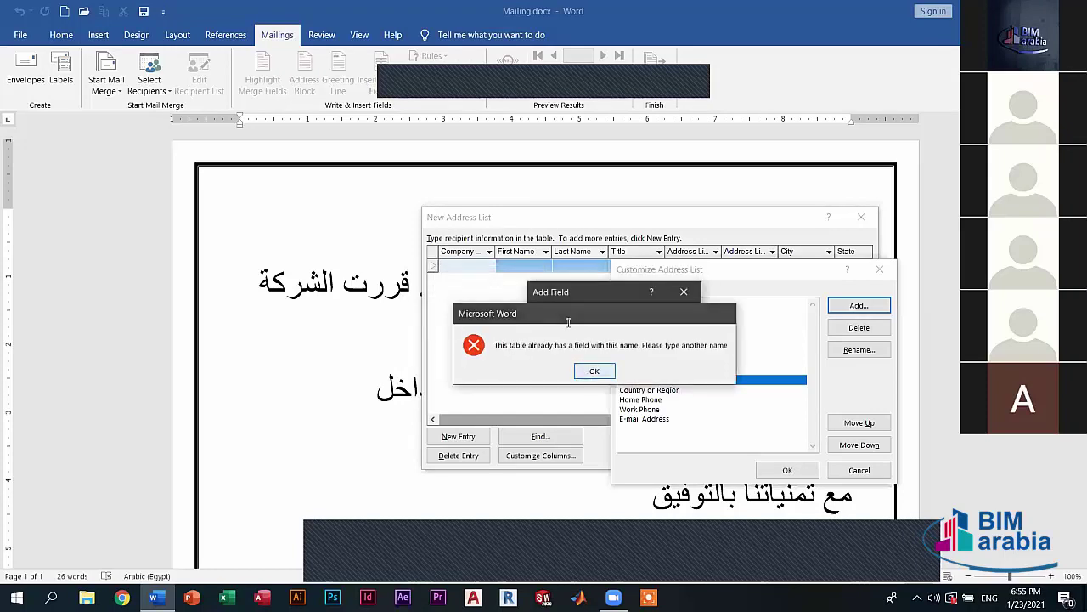
{"action": "left_click", "coordinate": [570, 354]}
{"action": "left_click", "coordinate": [652, 349]}
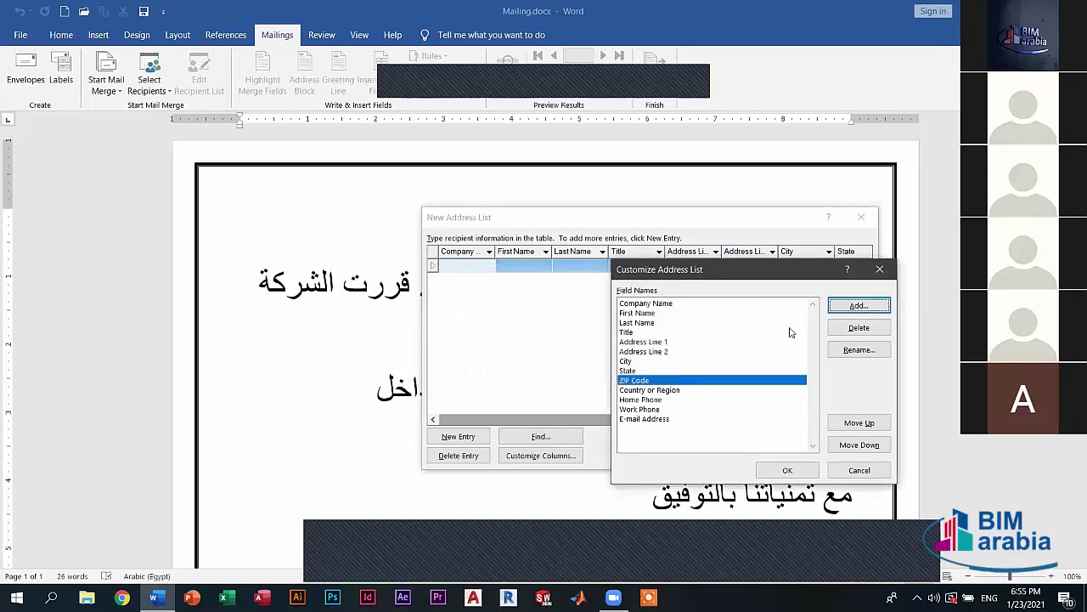
Add a 'Program' field to the address list, then delete it again.
{"action": "left_click", "coordinate": [845, 310]}
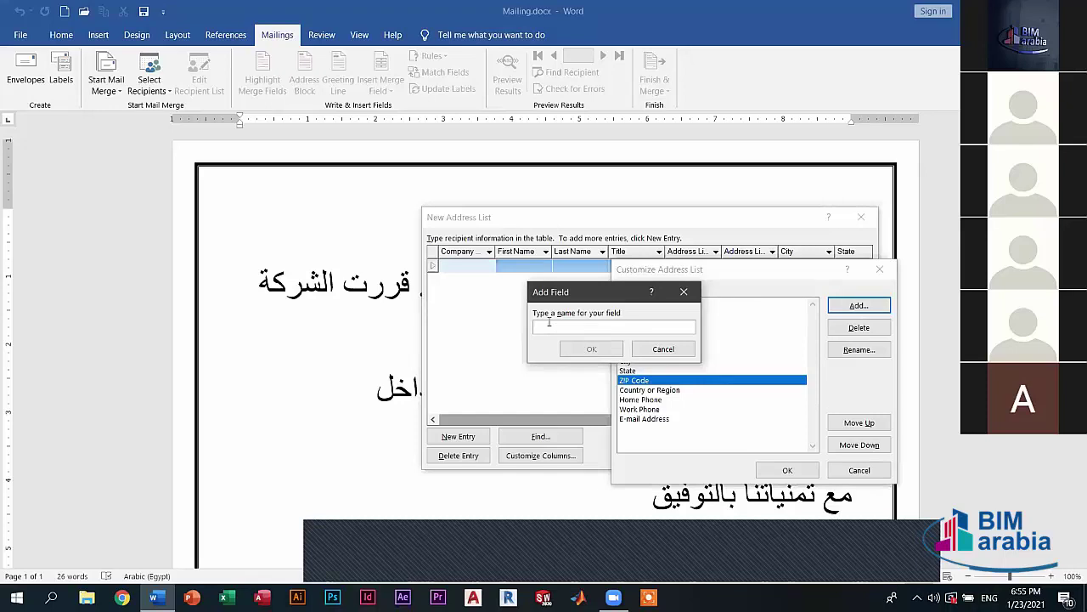
{"action": "type", "text": "C"}
{"action": "key", "text": "BackSpace"}
{"action": "type", "text": "Pro"}
{"action": "type", "text": "gram"}
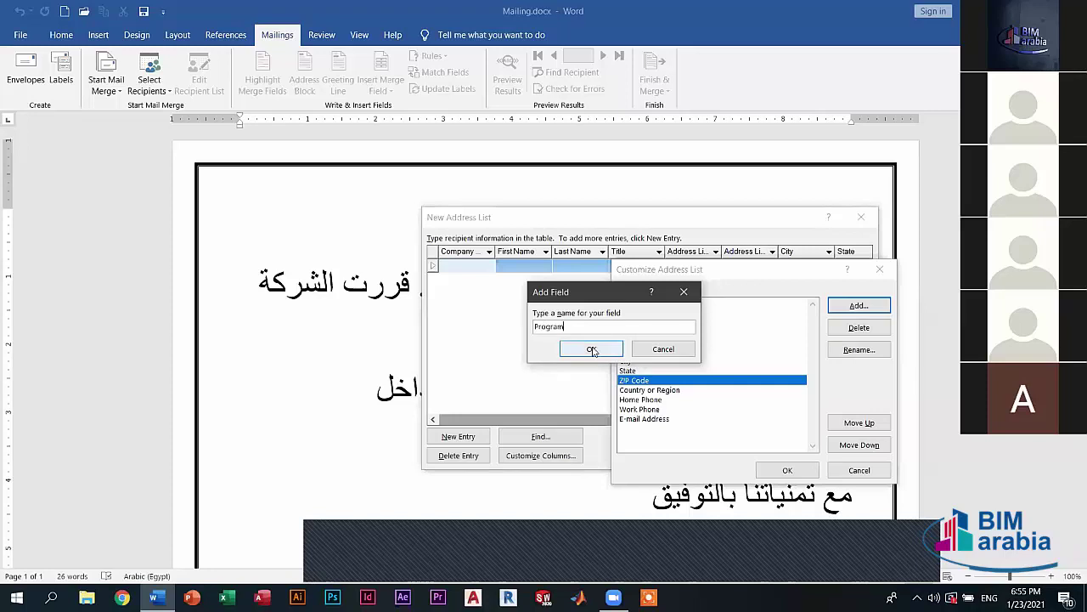
{"action": "left_click", "coordinate": [592, 348]}
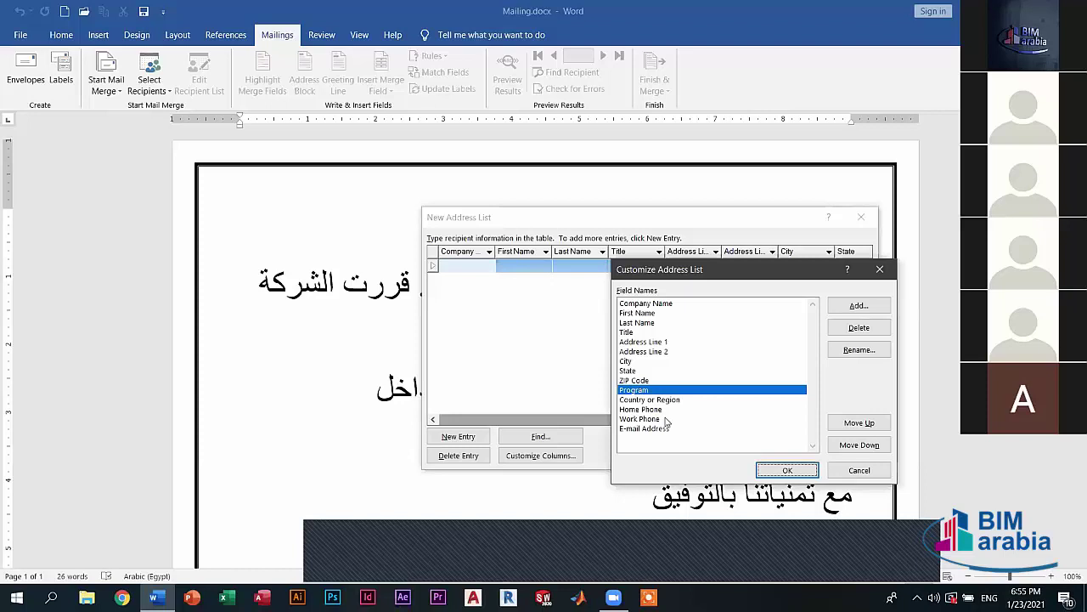
{"action": "left_click", "coordinate": [879, 328]}
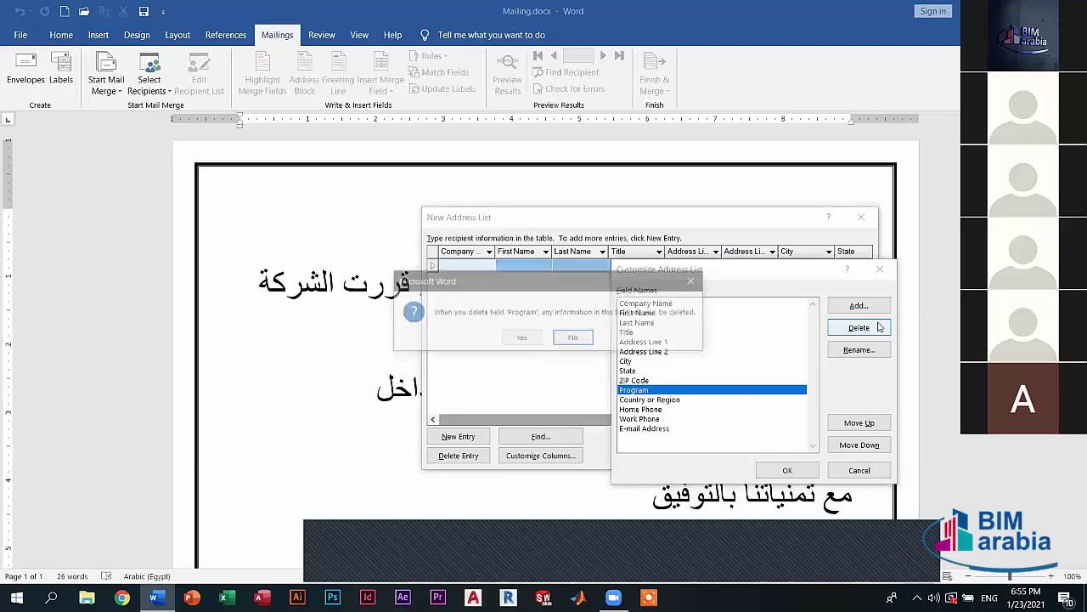
{"action": "left_click", "coordinate": [521, 337]}
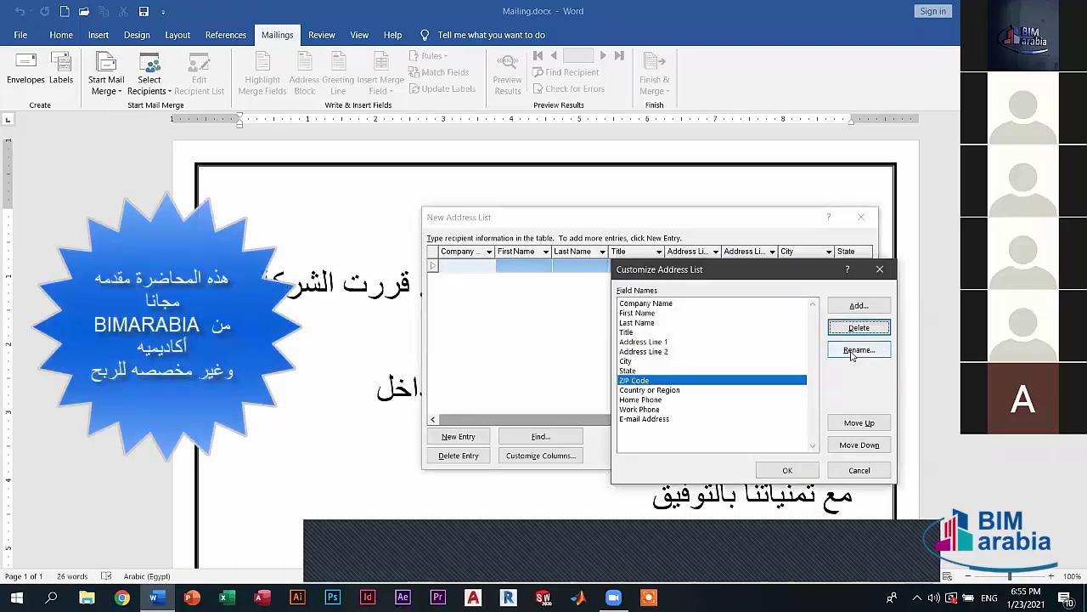
Move ZIP Code up and down the field list, then cancel the field customization.
{"action": "left_click", "coordinate": [859, 349]}
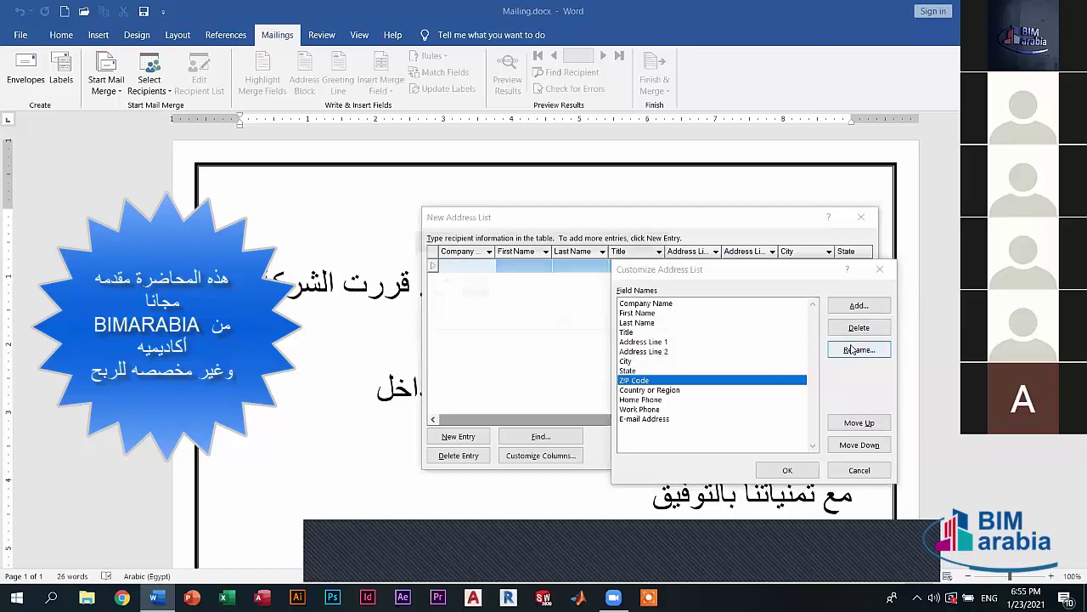
{"action": "left_click", "coordinate": [660, 241]}
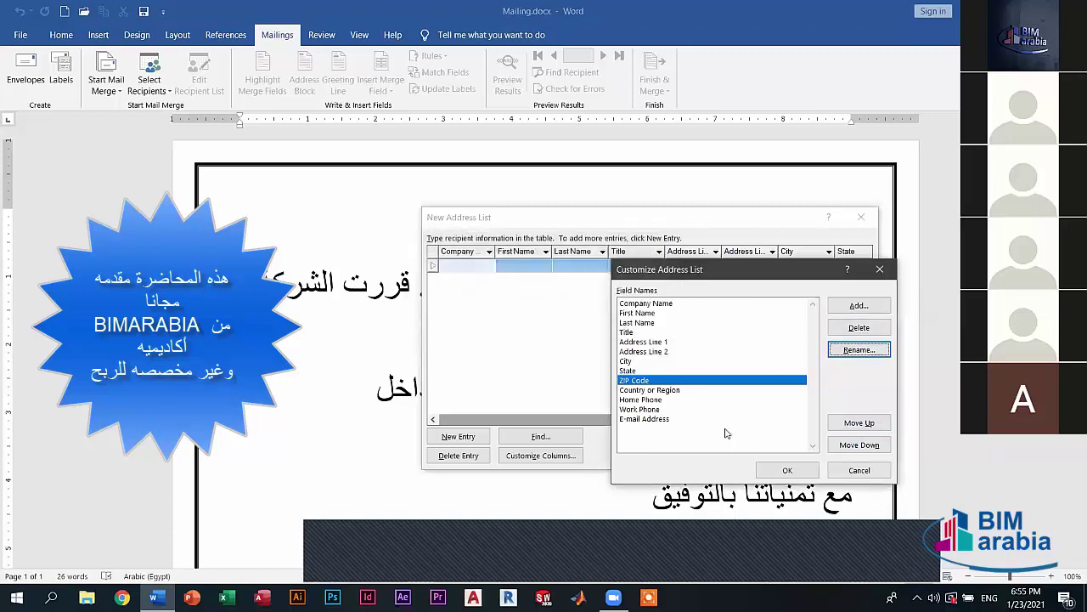
{"action": "left_click", "coordinate": [868, 423]}
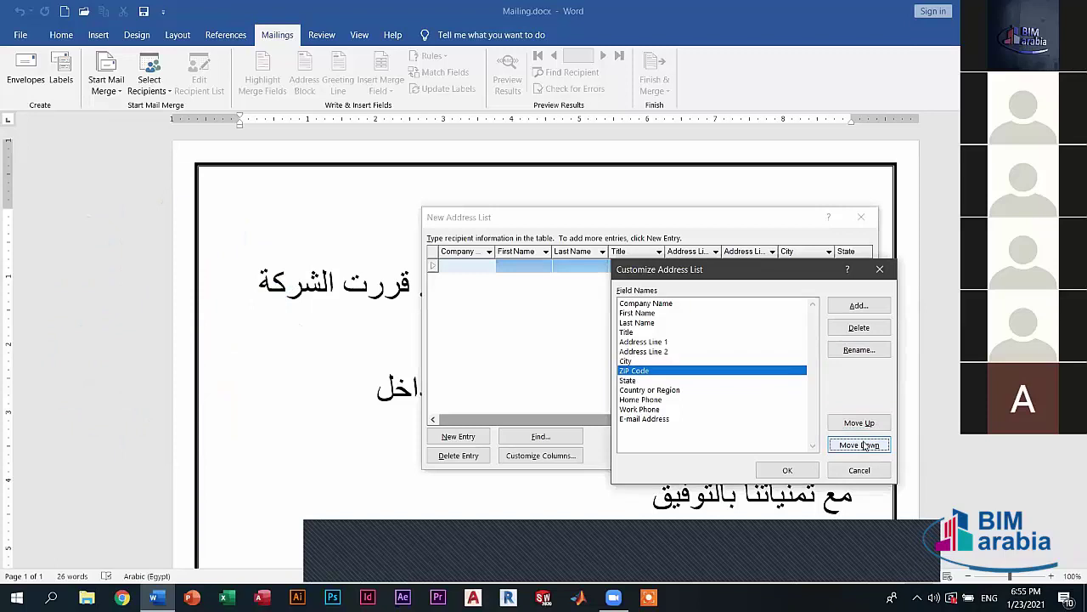
{"action": "left_click", "coordinate": [865, 445]}
{"action": "left_click", "coordinate": [865, 445]}
{"action": "left_click", "coordinate": [865, 445]}
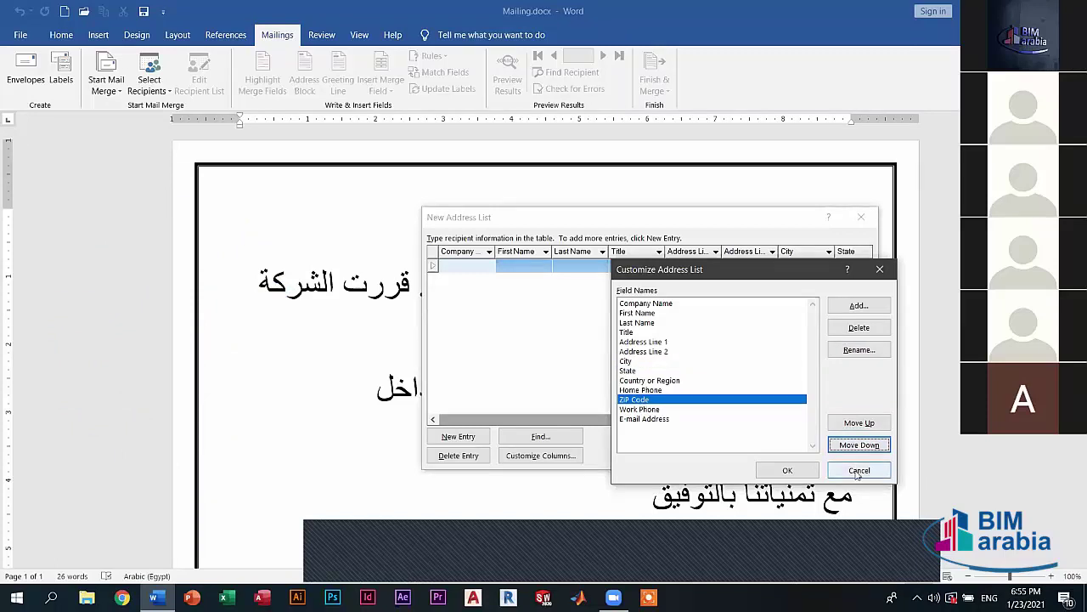
{"action": "left_click", "coordinate": [859, 470]}
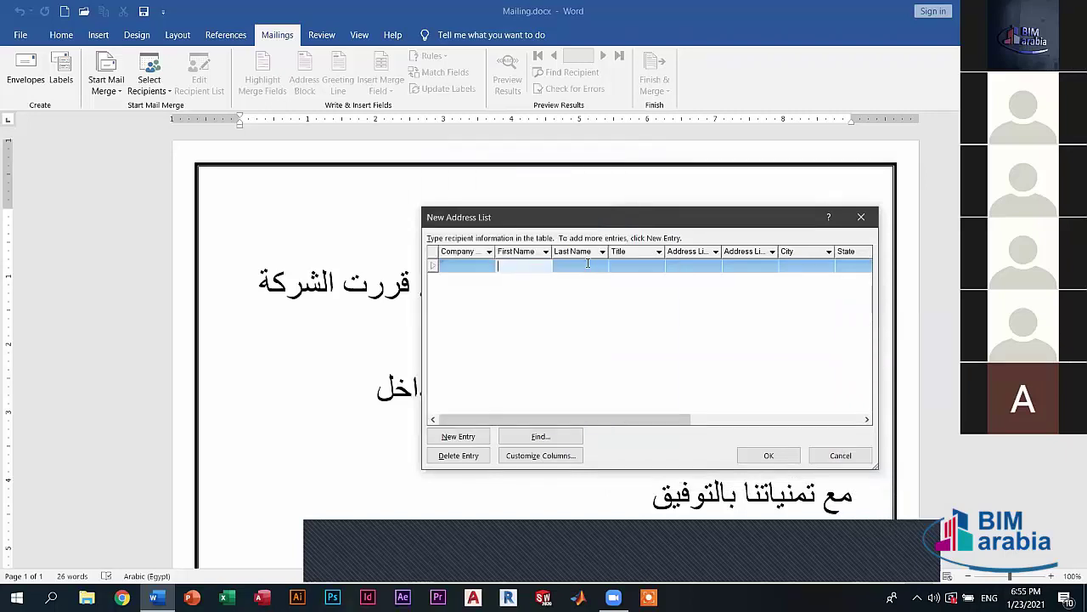
Step from the entry's Title value across to the State column, then close the new list.
{"action": "left_click", "coordinate": [620, 266]}
{"action": "key", "text": "Tab"}
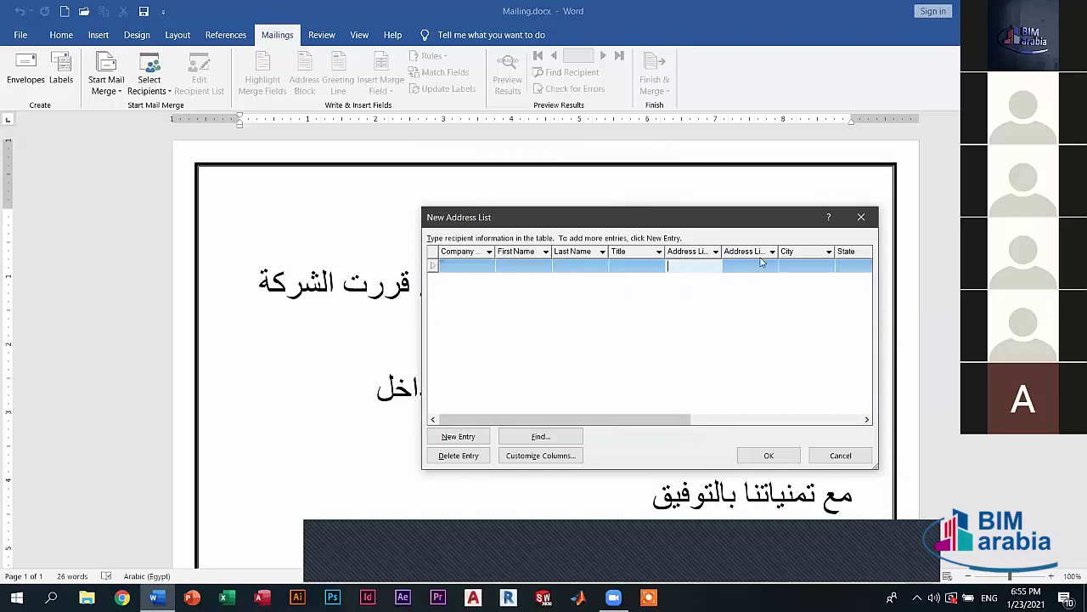
{"action": "key", "text": "Tab"}
{"action": "key", "text": "Tab"}
{"action": "key", "text": "Tab"}
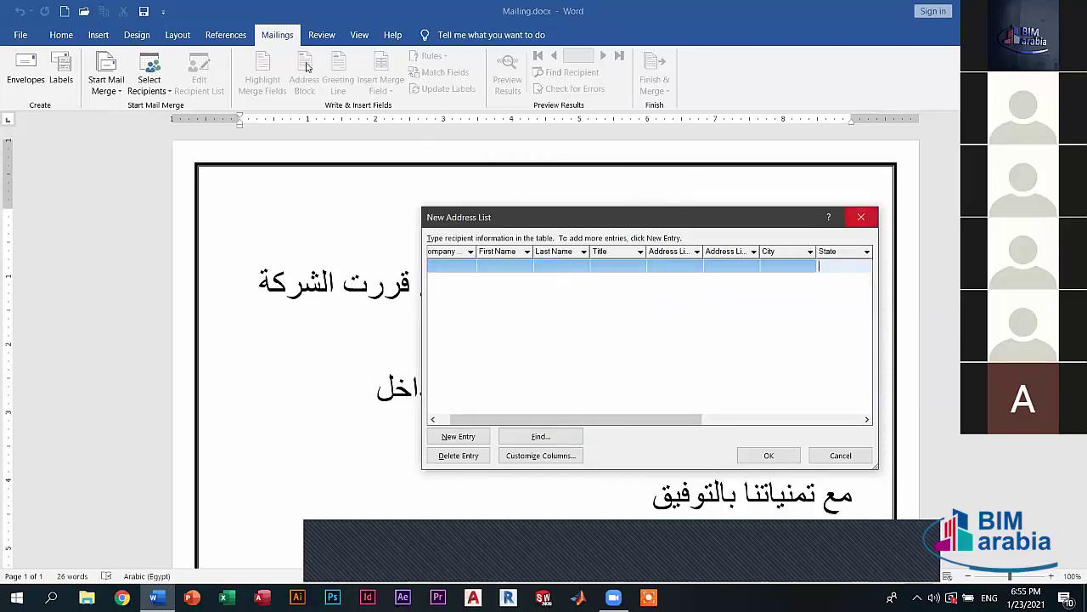
{"action": "key", "text": "Escape"}
Dismiss the recipient source choices and bring up the List document with the names.
{"action": "left_click", "coordinate": [149, 85]}
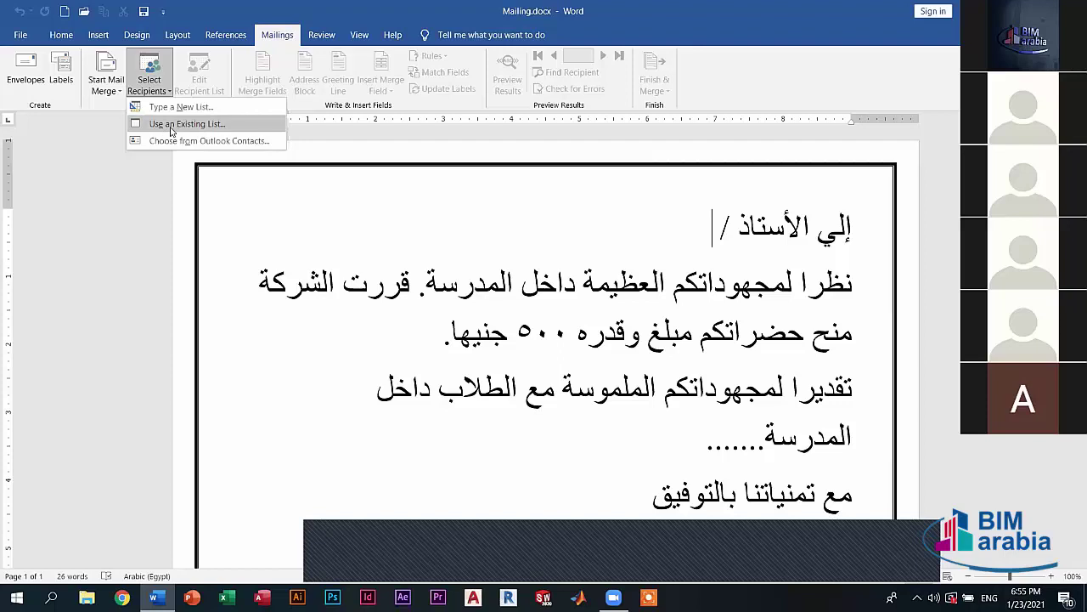
{"action": "left_click", "coordinate": [954, 41]}
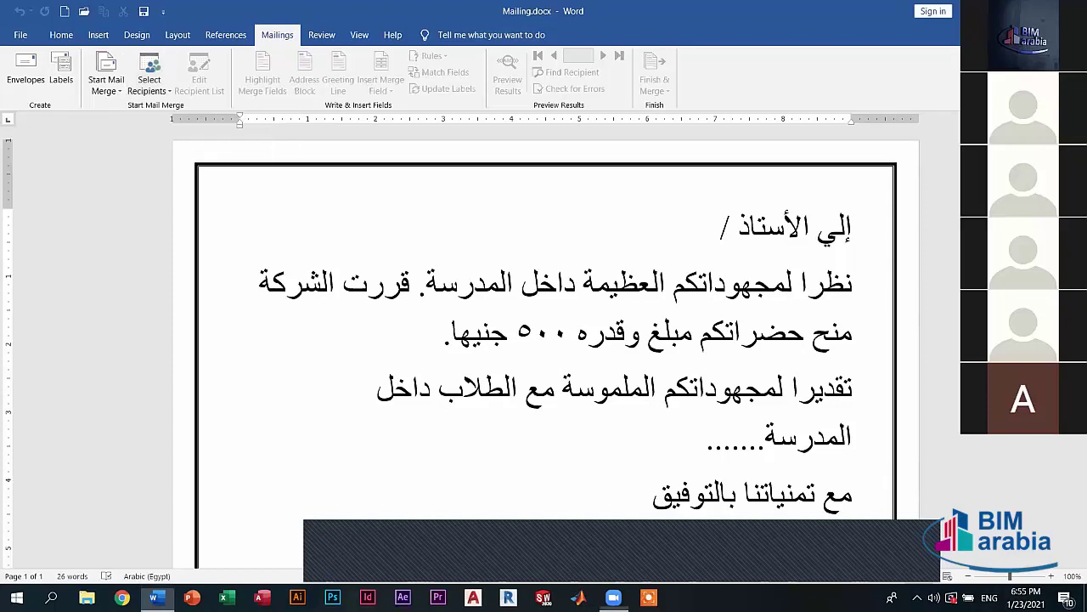
{"action": "key", "text": "super+d"}
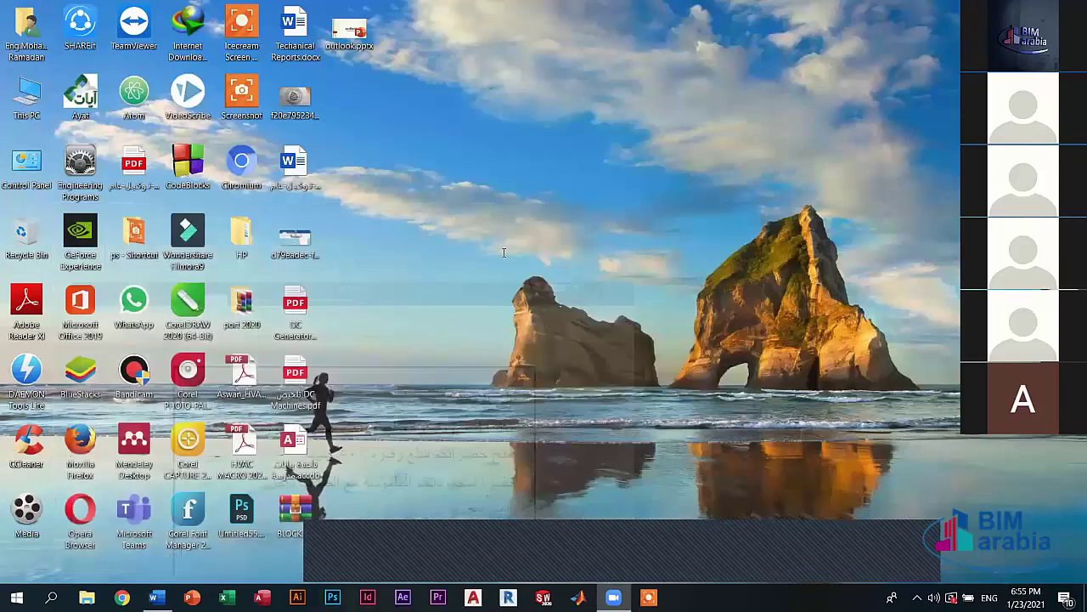
{"action": "key", "text": "super+d"}
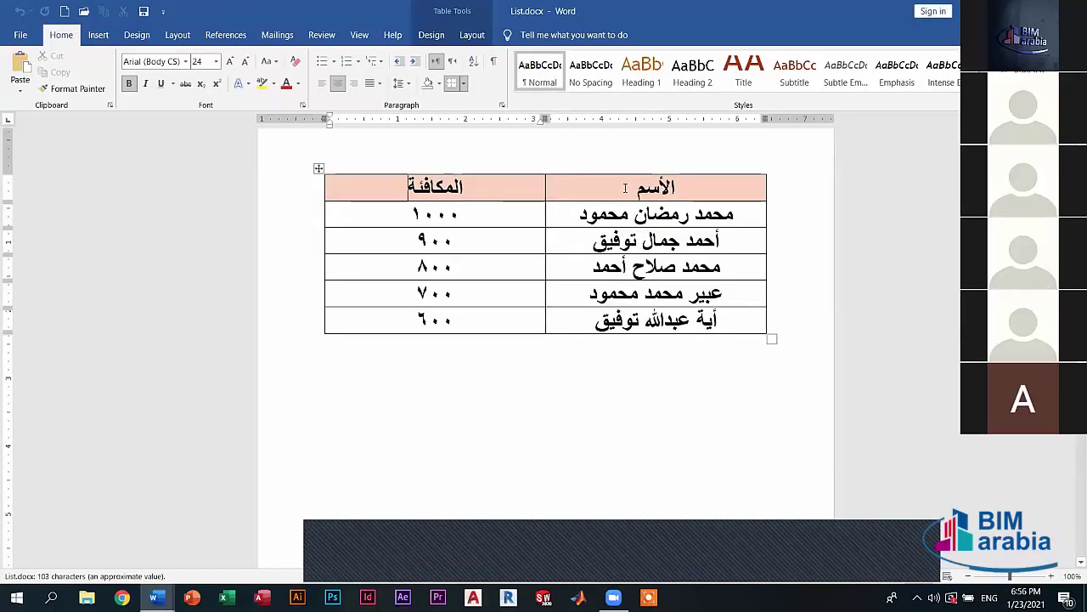
Check List.docx's name and reward columns, then reopen the Select Recipients choices.
{"action": "left_click", "coordinate": [625, 188]}
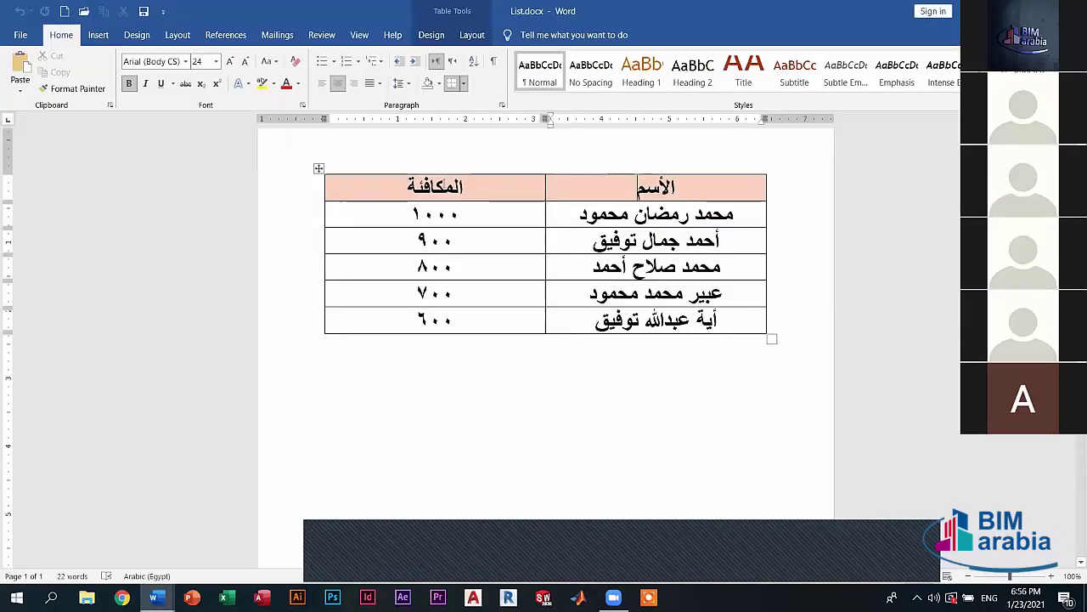
{"action": "left_click", "coordinate": [437, 189]}
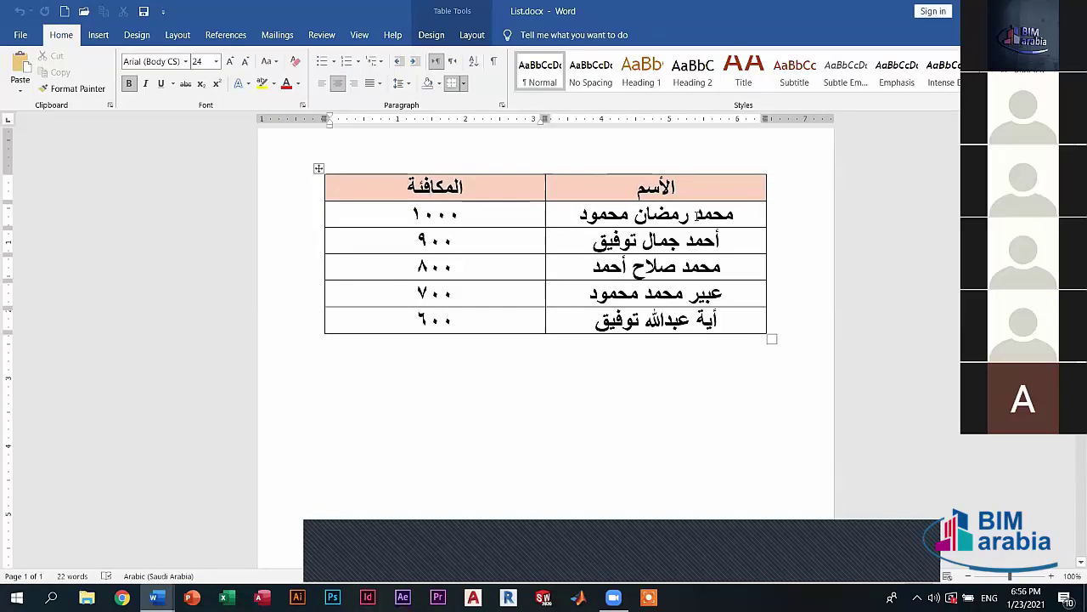
{"action": "left_click", "coordinate": [696, 215]}
{"action": "left_click", "coordinate": [362, 183]}
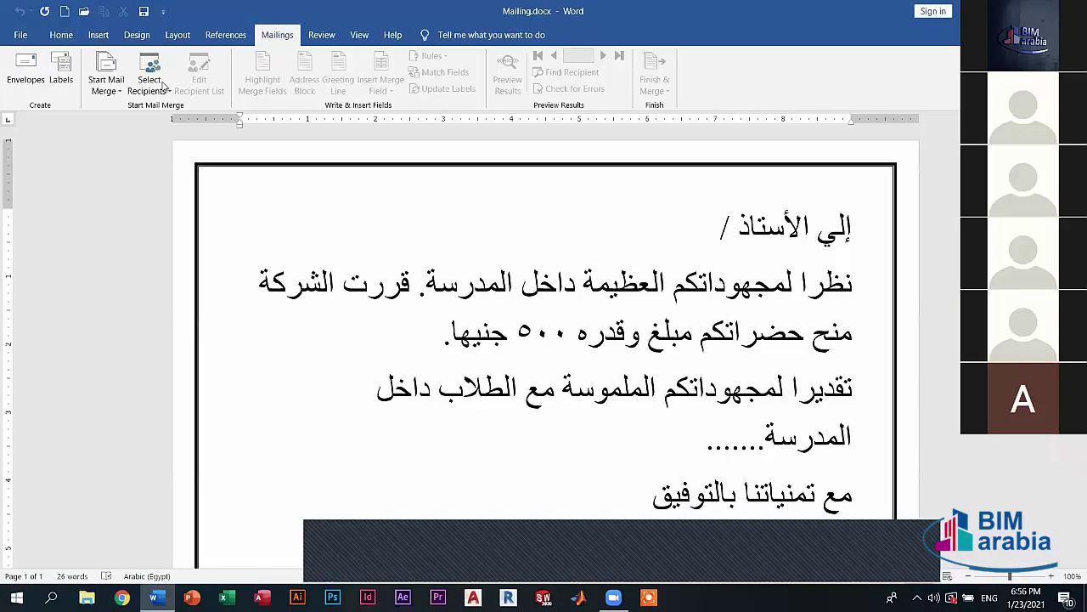
{"action": "left_click", "coordinate": [157, 85]}
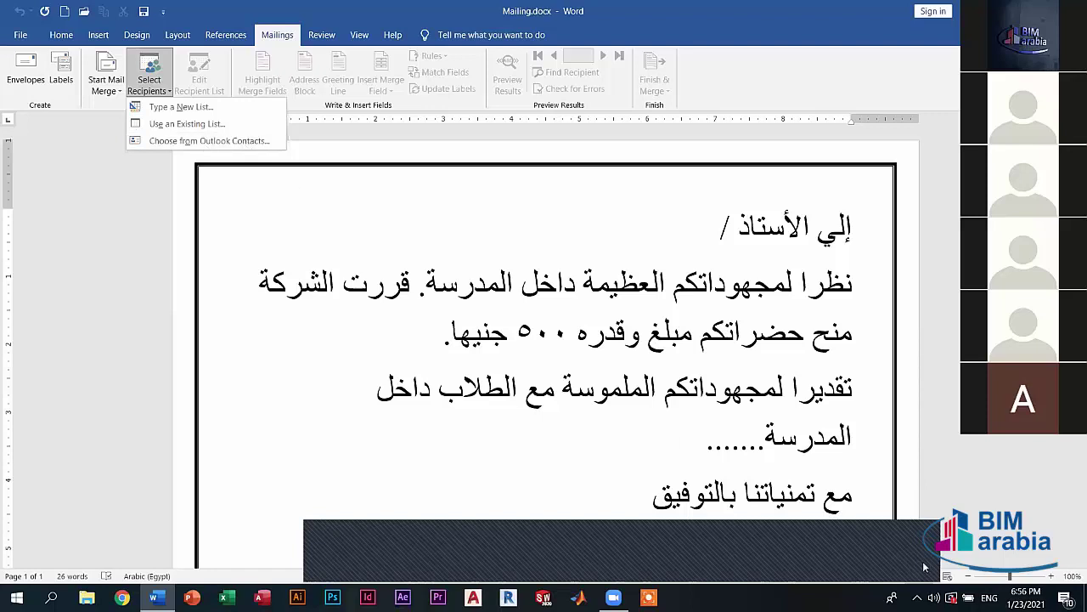
Use an Existing List to load List.docx from the Desktop as the recipient source.
{"action": "left_click", "coordinate": [884, 310]}
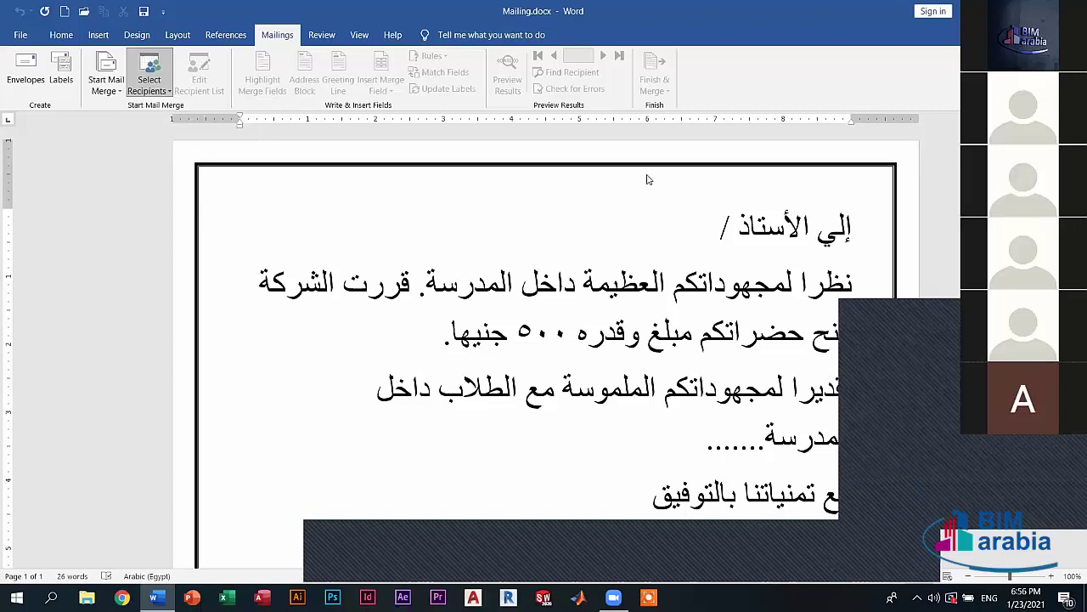
{"action": "left_click", "coordinate": [159, 89]}
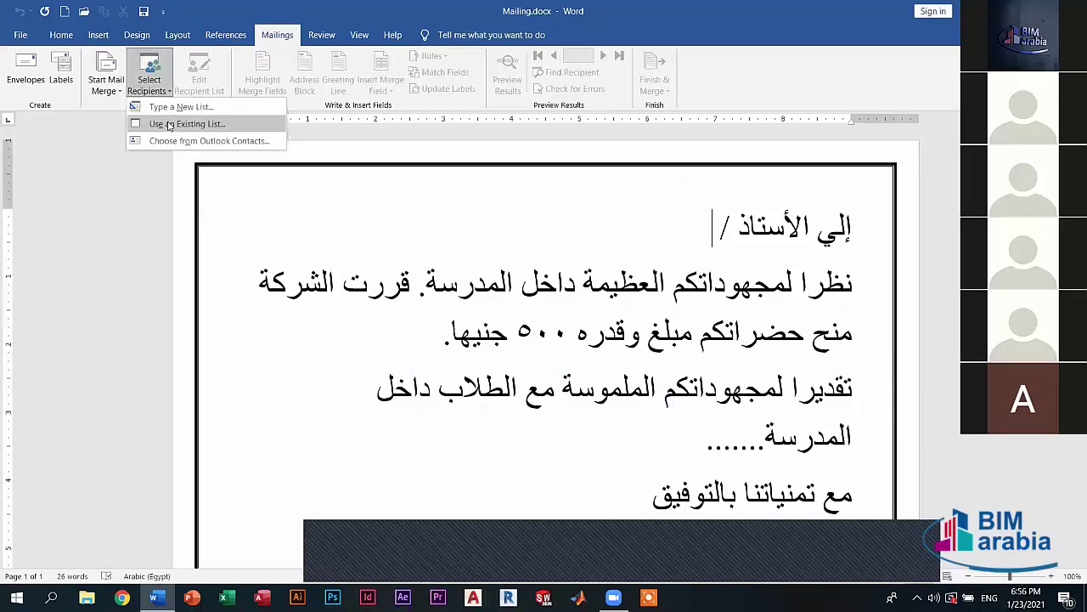
{"action": "left_click", "coordinate": [169, 124]}
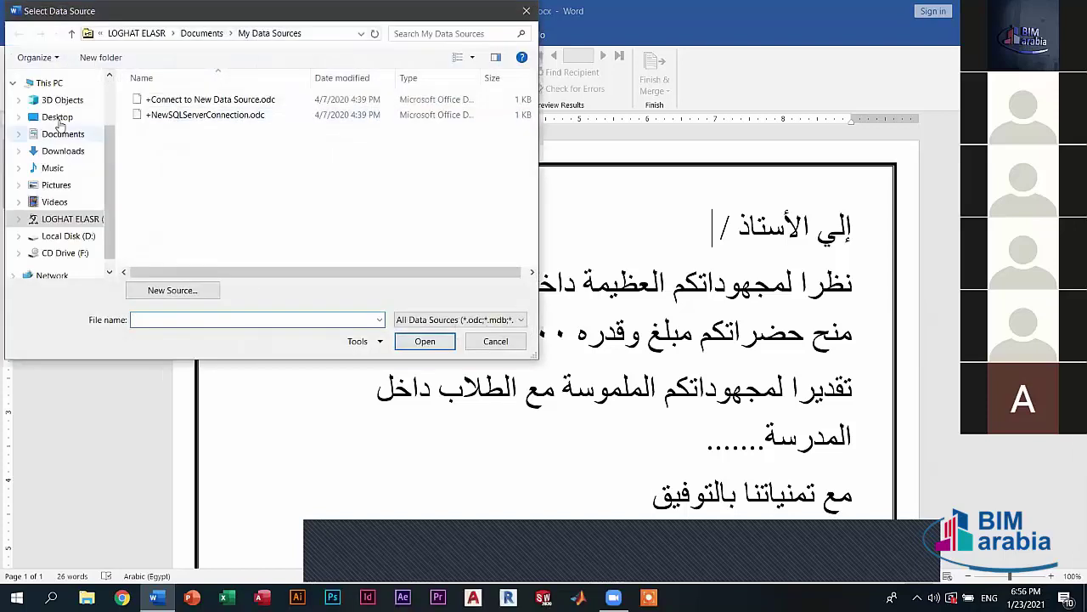
{"action": "left_click", "coordinate": [56, 117]}
{"action": "scroll", "coordinate": [254, 181], "scroll_direction": "down", "scroll_amount": 1}
{"action": "scroll", "coordinate": [255, 181], "scroll_direction": "up", "scroll_amount": 1}
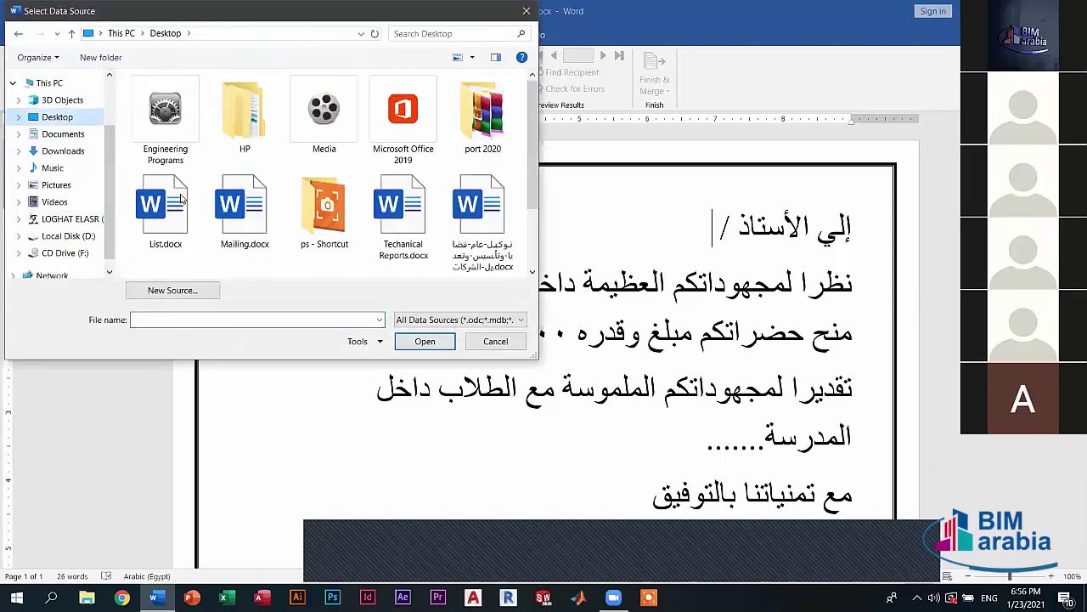
{"action": "left_click", "coordinate": [165, 209]}
{"action": "left_click", "coordinate": [427, 342]}
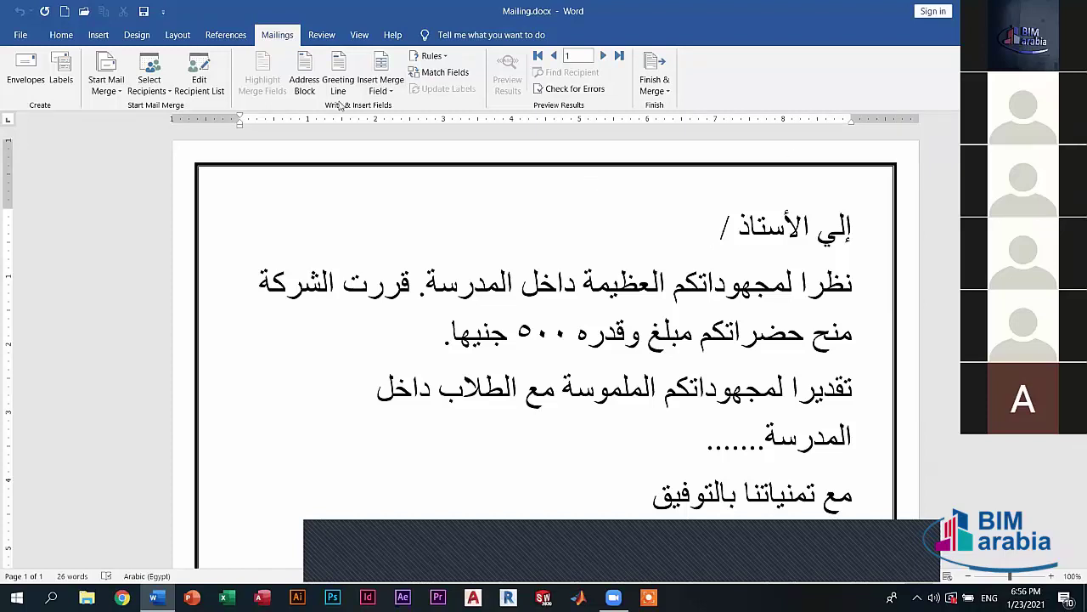
Insert the «الأسم» merge field, then undo it as misplaced.
{"action": "left_click", "coordinate": [394, 88]}
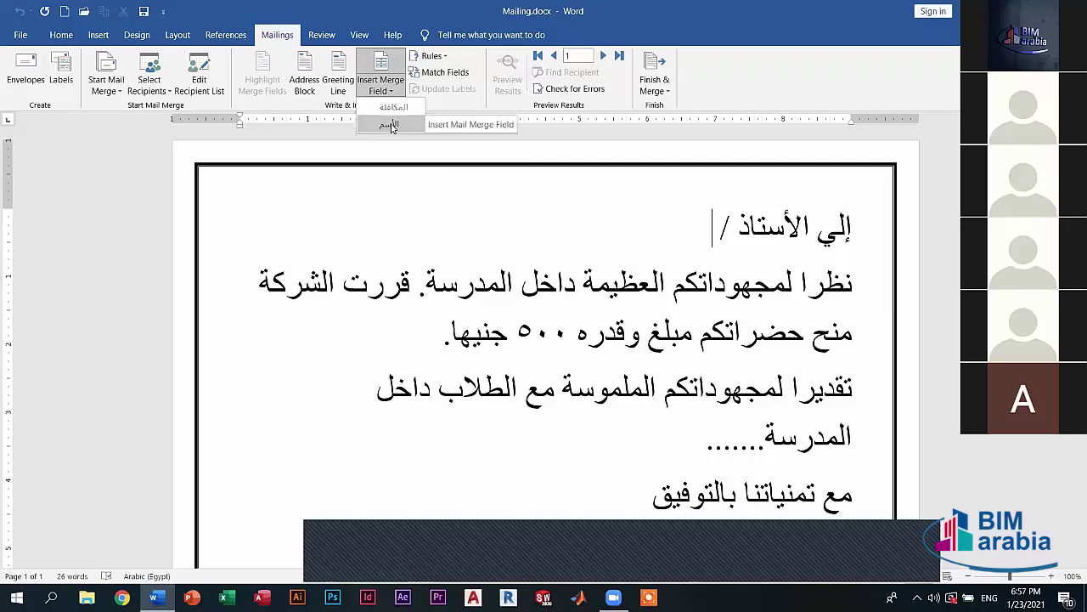
{"action": "left_click", "coordinate": [393, 126]}
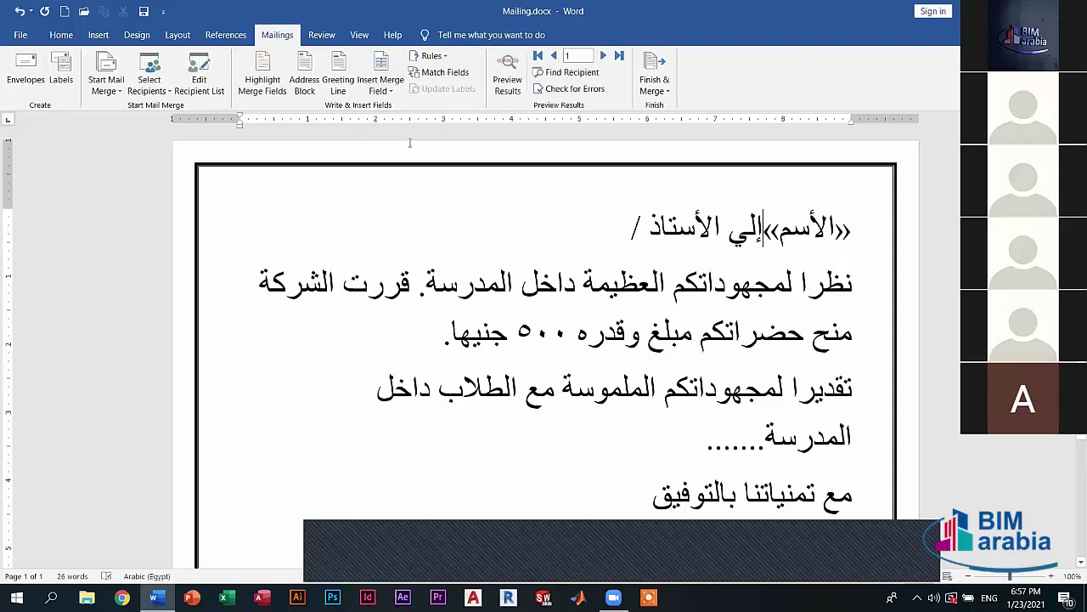
{"action": "key", "text": "ctrl+z"}
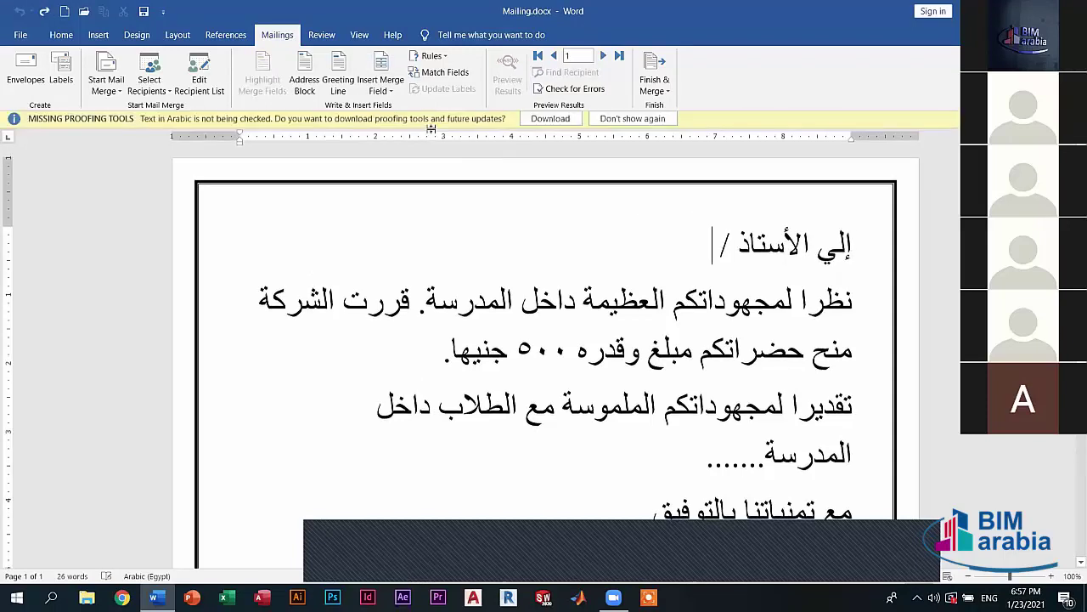
{"action": "left_click", "coordinate": [632, 122]}
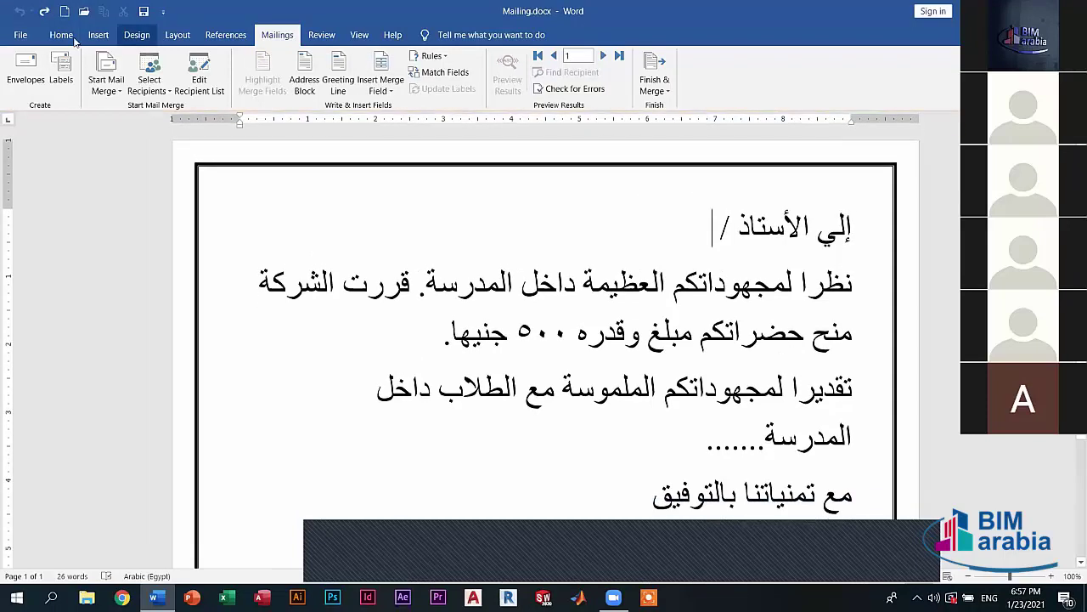
Make the first line right-to-left and right-aligned, switching the keyboard to Arabic.
{"action": "left_click", "coordinate": [61, 34]}
{"action": "left_click", "coordinate": [452, 62]}
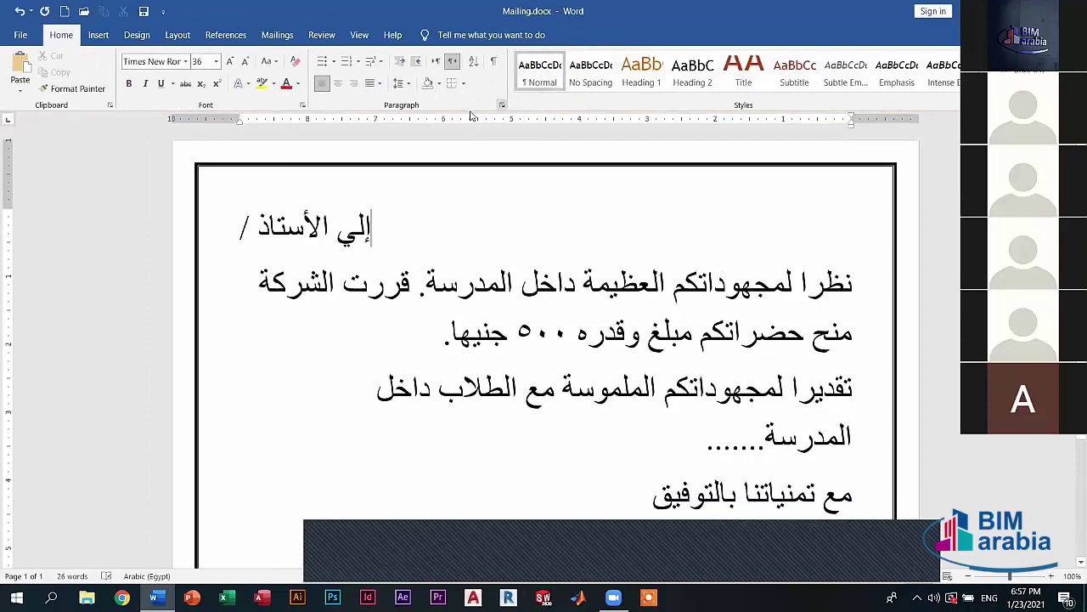
{"action": "left_click", "coordinate": [355, 83]}
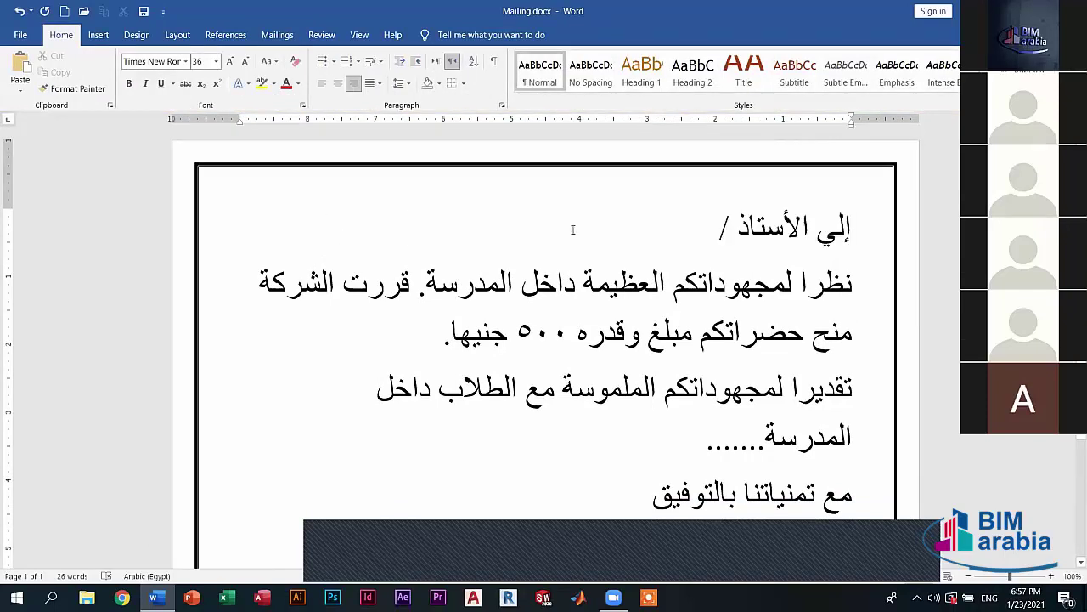
{"action": "left_click", "coordinate": [436, 61]}
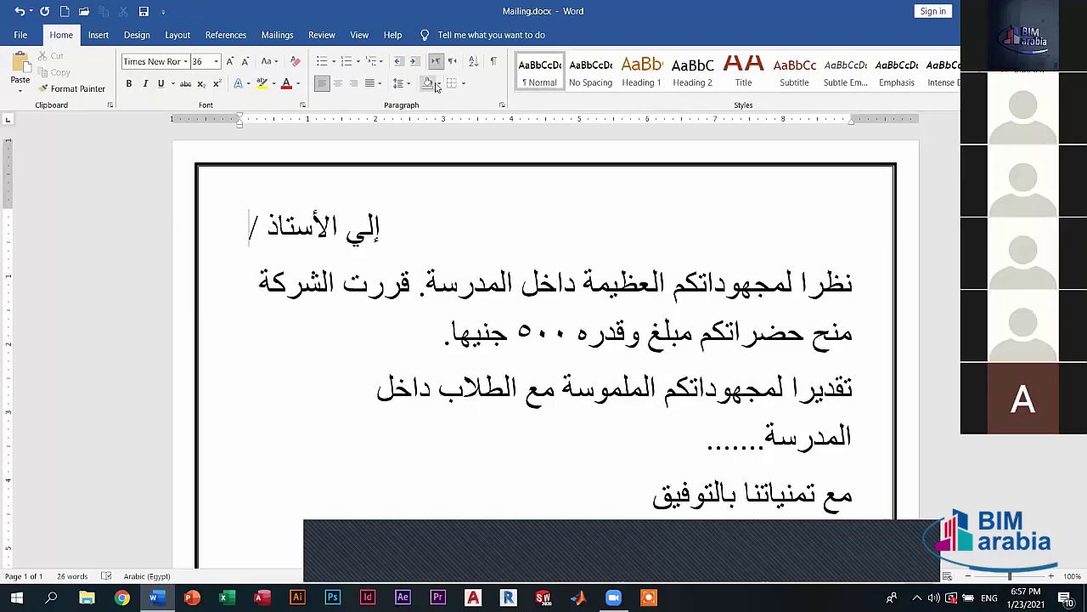
{"action": "left_click", "coordinate": [454, 61]}
{"action": "type", "text": "g"}
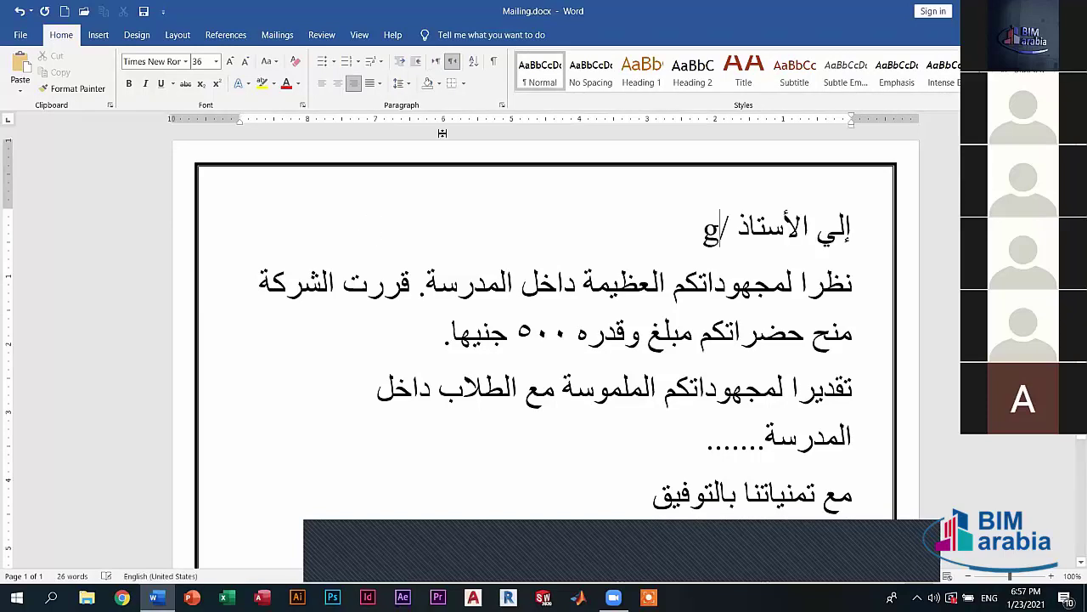
{"action": "key", "text": "BackSpace"}
{"action": "key", "text": "alt+shift"}
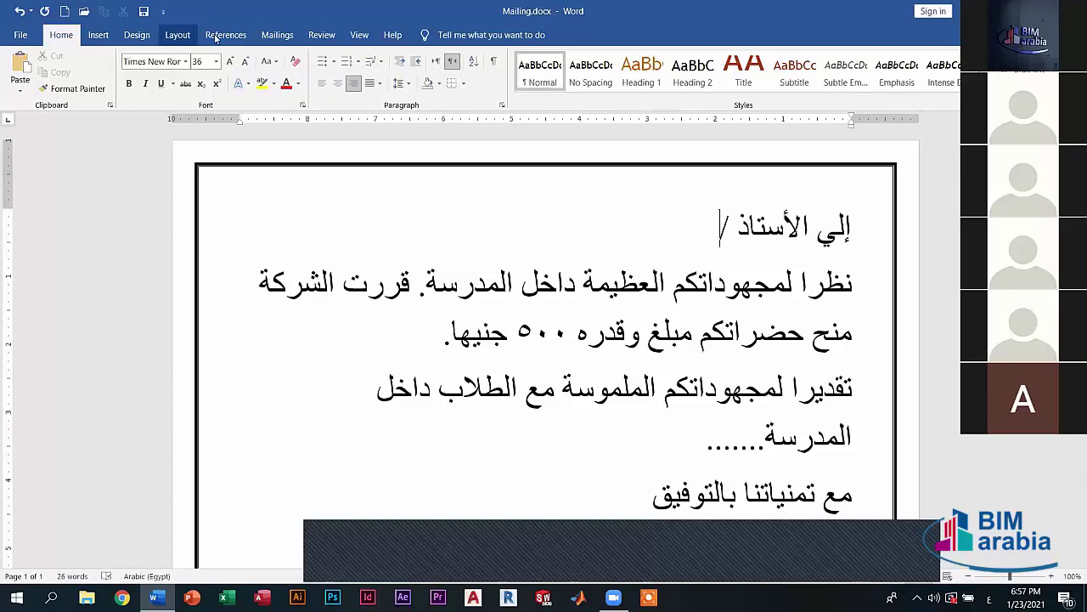
Insert the «الأسم» merge field after the slash in إلي الأستاذ /.
{"action": "left_click", "coordinate": [283, 38]}
{"action": "left_click", "coordinate": [380, 85]}
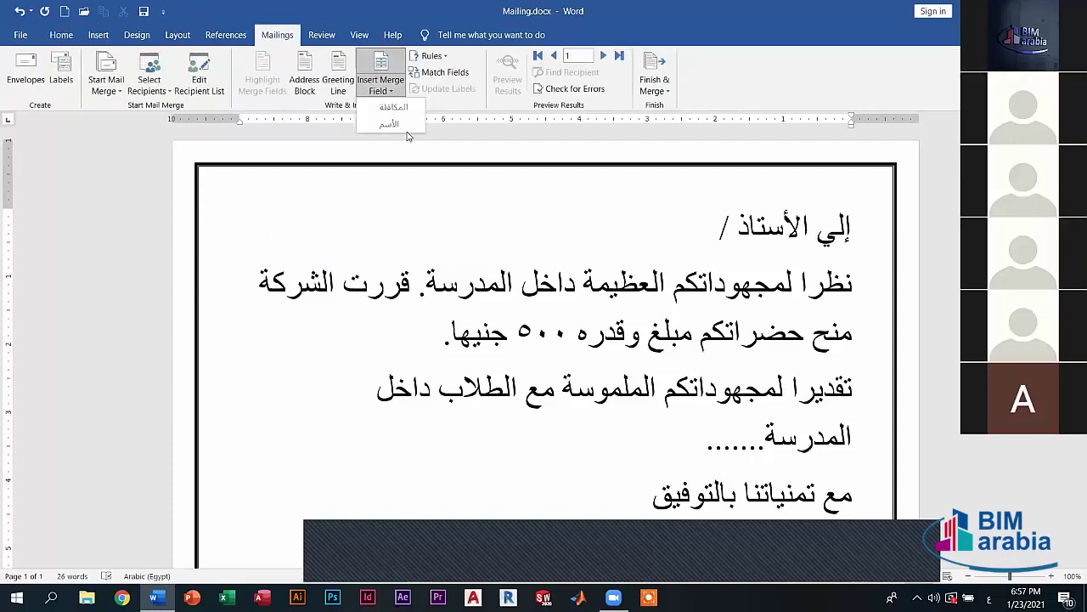
{"action": "left_click", "coordinate": [393, 123]}
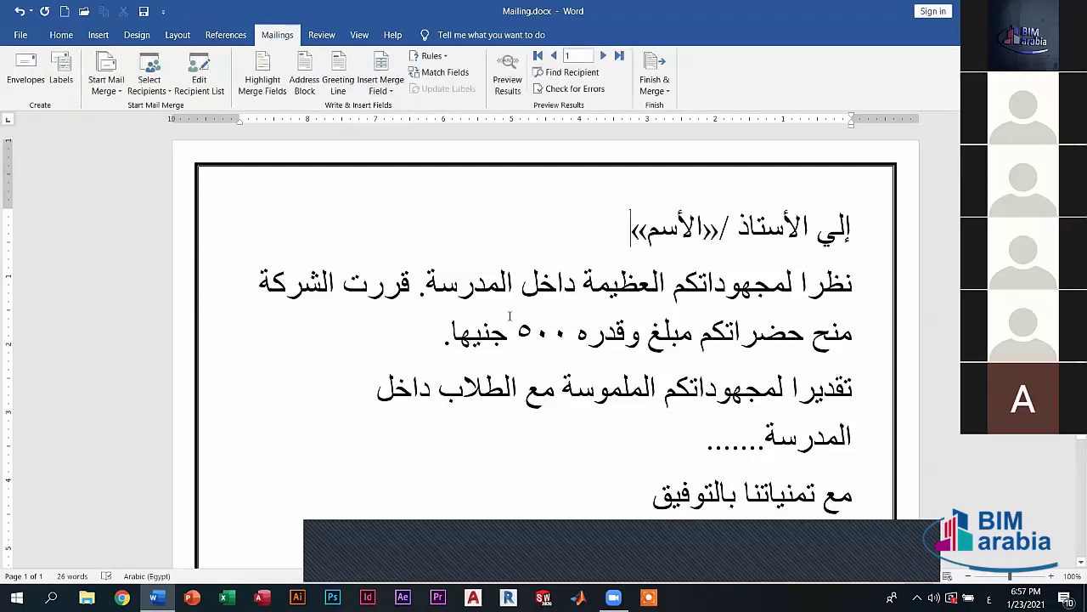
Replace the fixed amount ٥٠٠ with the «المكافئة» reward merge field.
{"action": "double_click", "coordinate": [551, 335]}
{"action": "key", "text": "BackSpace"}
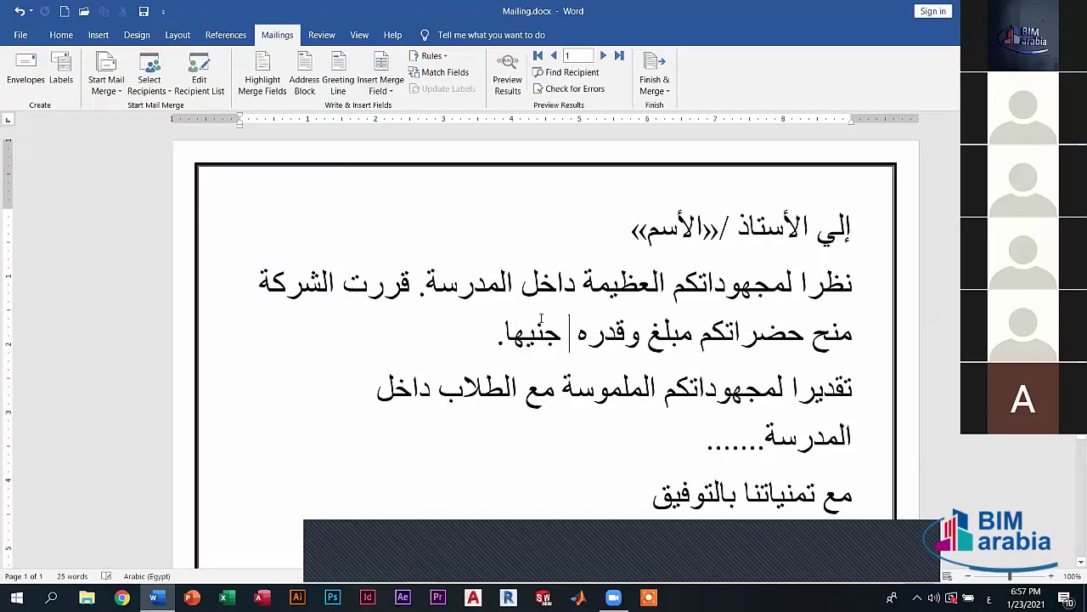
{"action": "left_click", "coordinate": [392, 91]}
{"action": "left_click", "coordinate": [392, 107]}
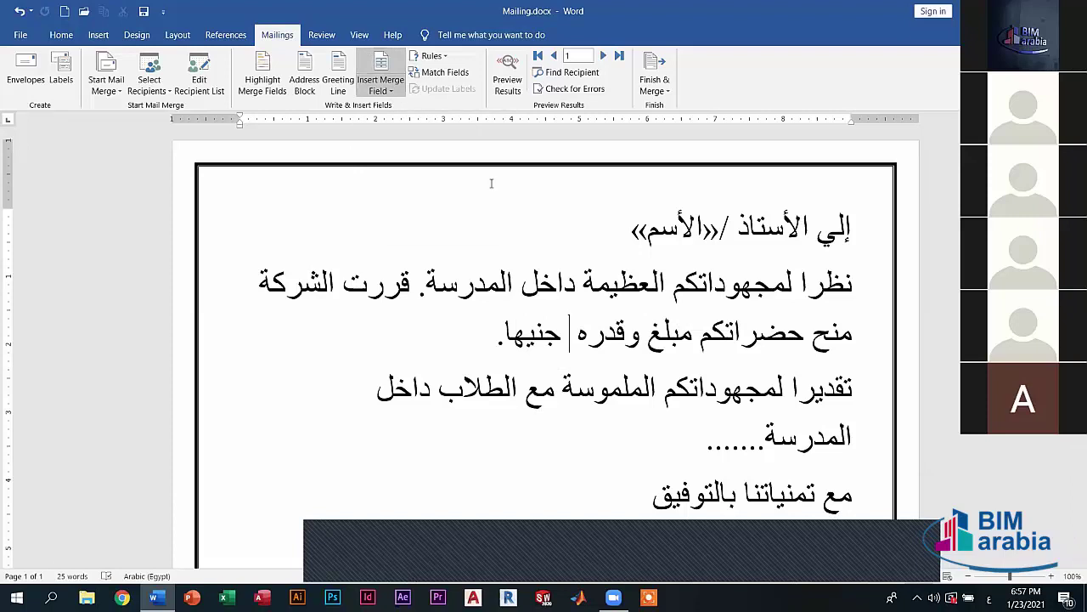
Turn on Preview Results to show the first recipient's name and amount.
{"action": "left_click", "coordinate": [522, 94]}
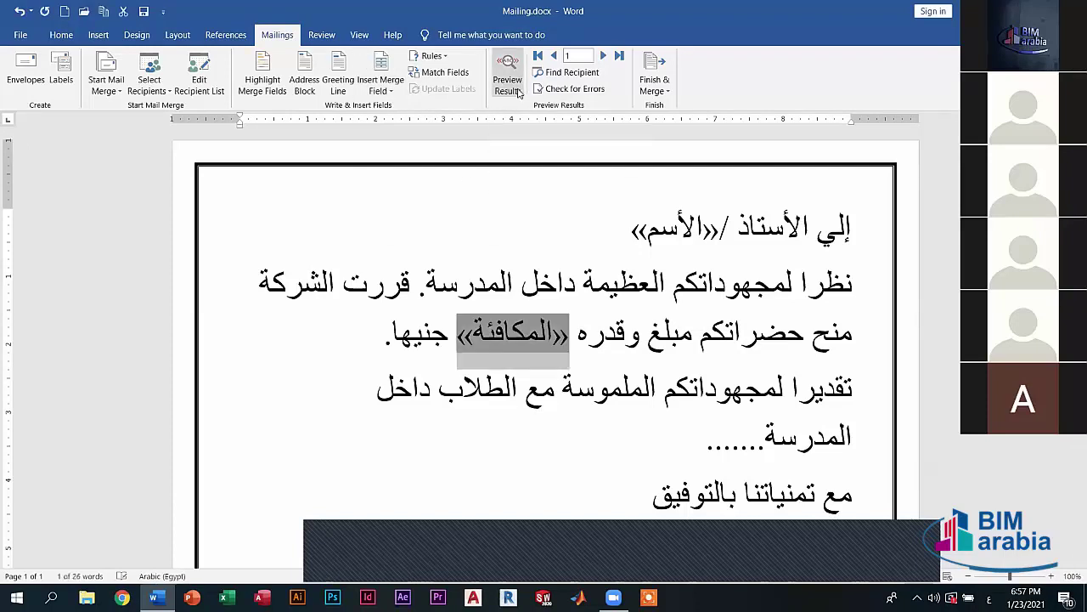
{"action": "left_click", "coordinate": [522, 93]}
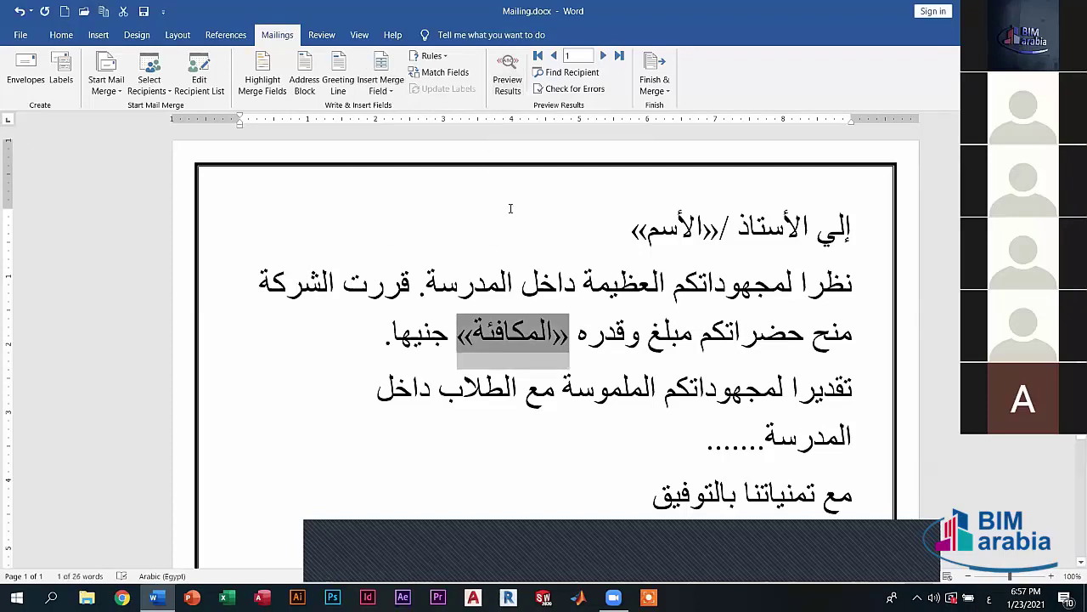
{"action": "left_click", "coordinate": [515, 85]}
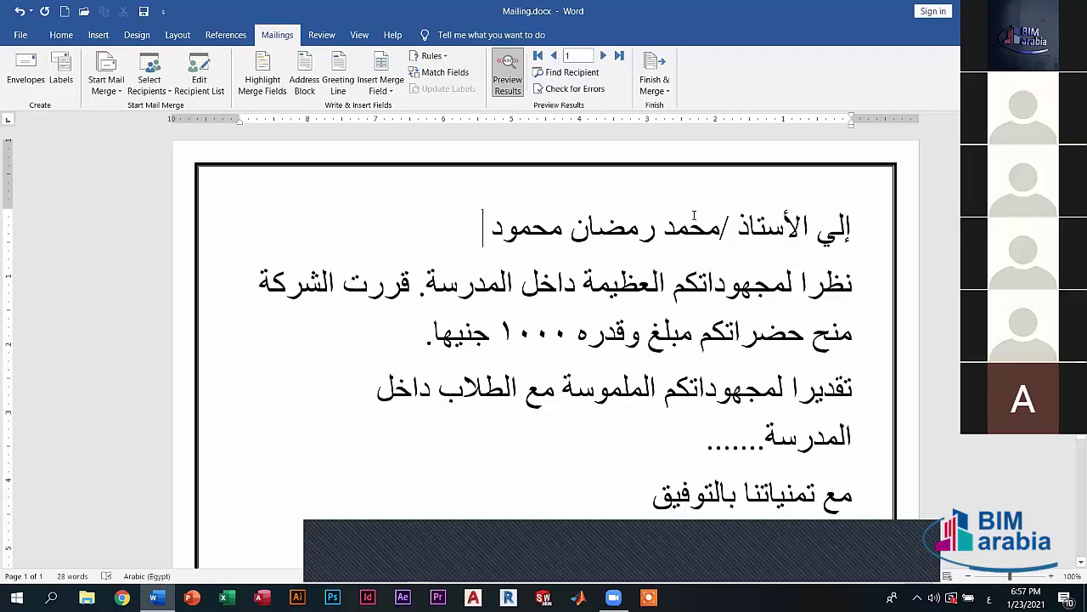
Try the print page and Finish & Merge > Print Documents, cancelling both.
{"action": "key", "text": "ctrl+p"}
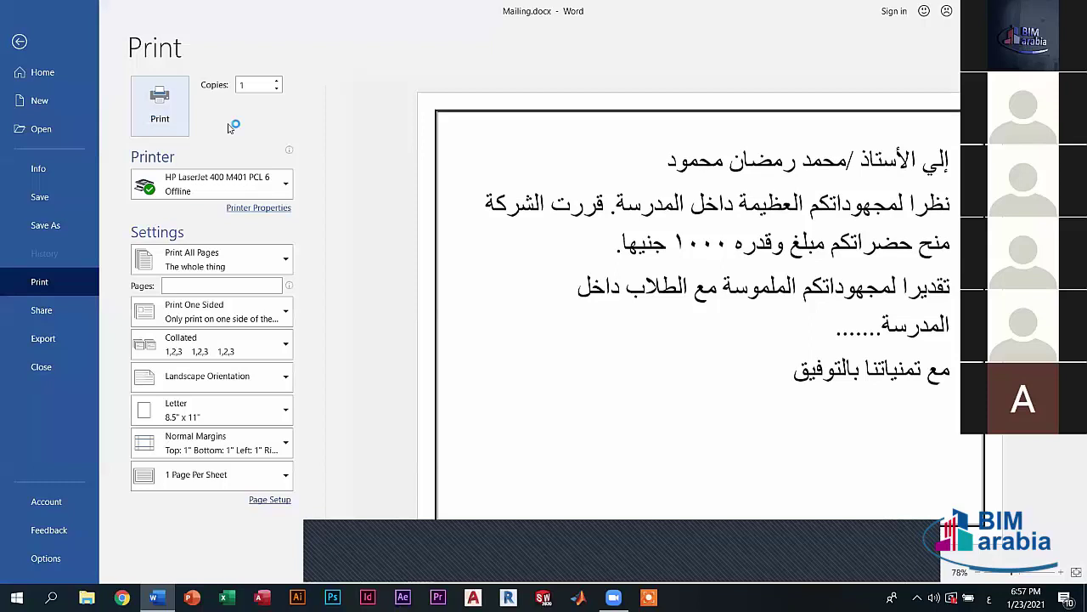
{"action": "key", "text": "Escape"}
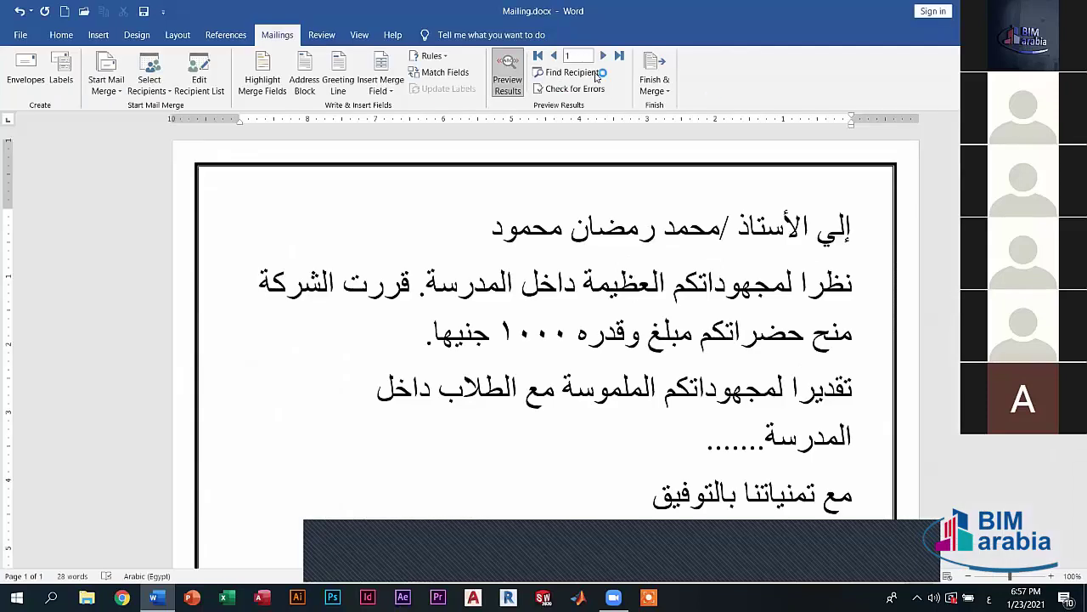
{"action": "left_click", "coordinate": [659, 69]}
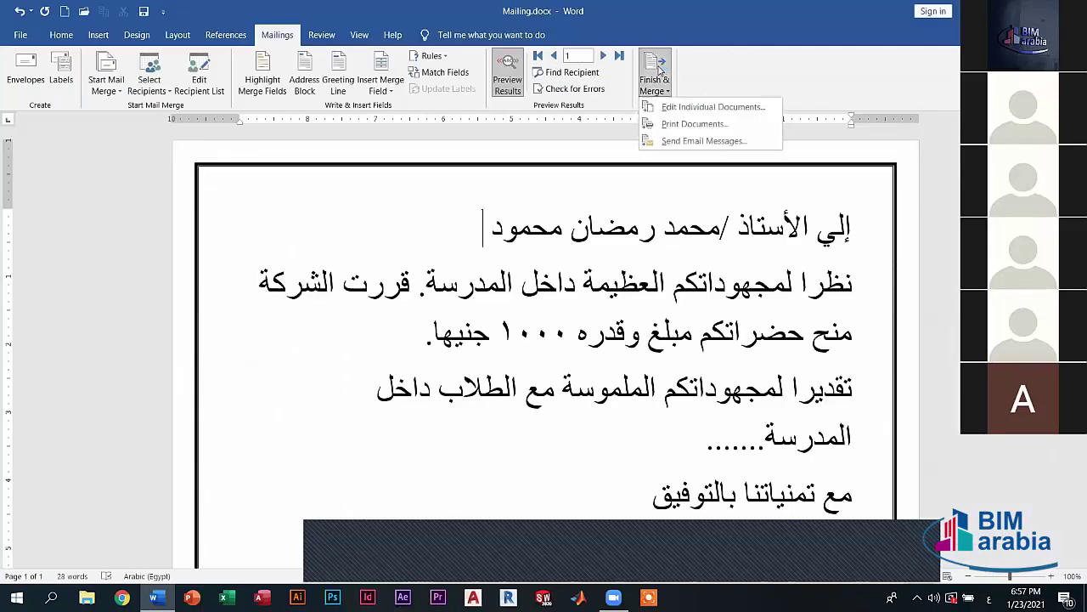
{"action": "left_click", "coordinate": [694, 124]}
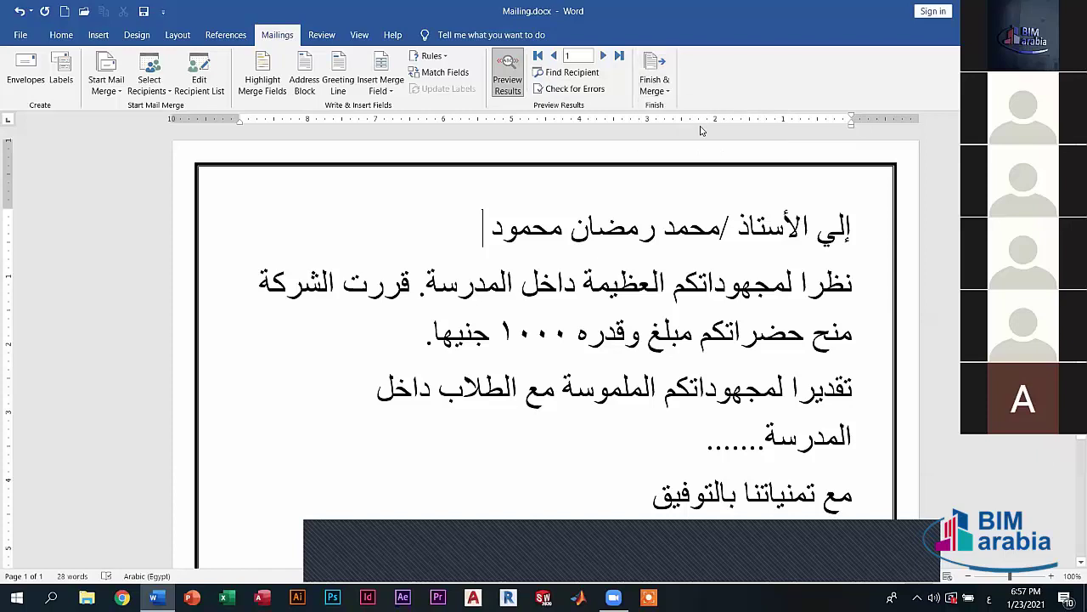
{"action": "left_click", "coordinate": [601, 325]}
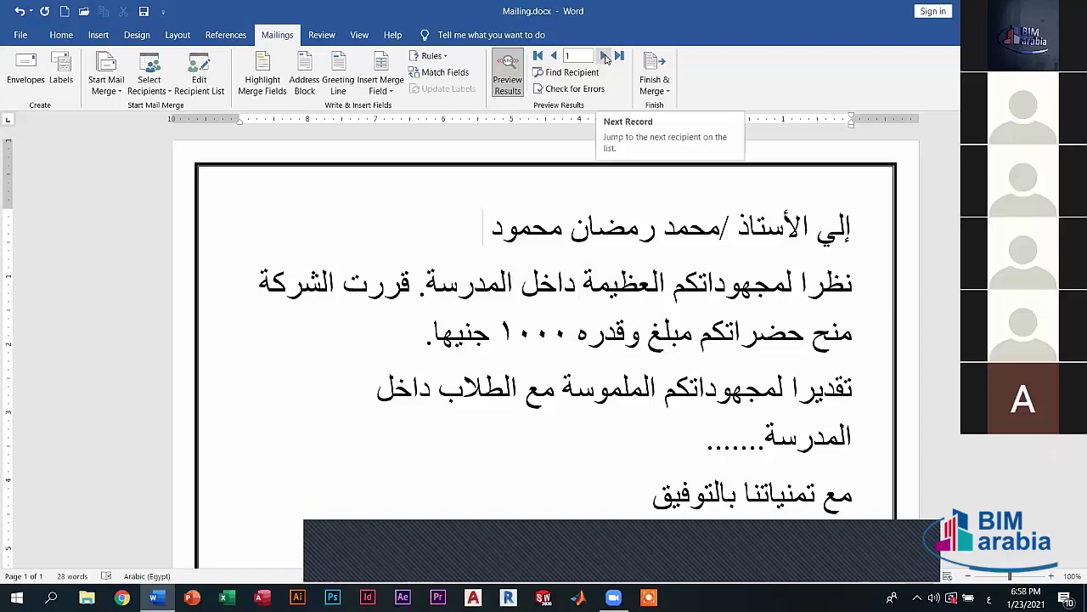
Step with Next Record through recipients 2 to 5, ending on the ٦٠٠ letter.
{"action": "left_click", "coordinate": [605, 56]}
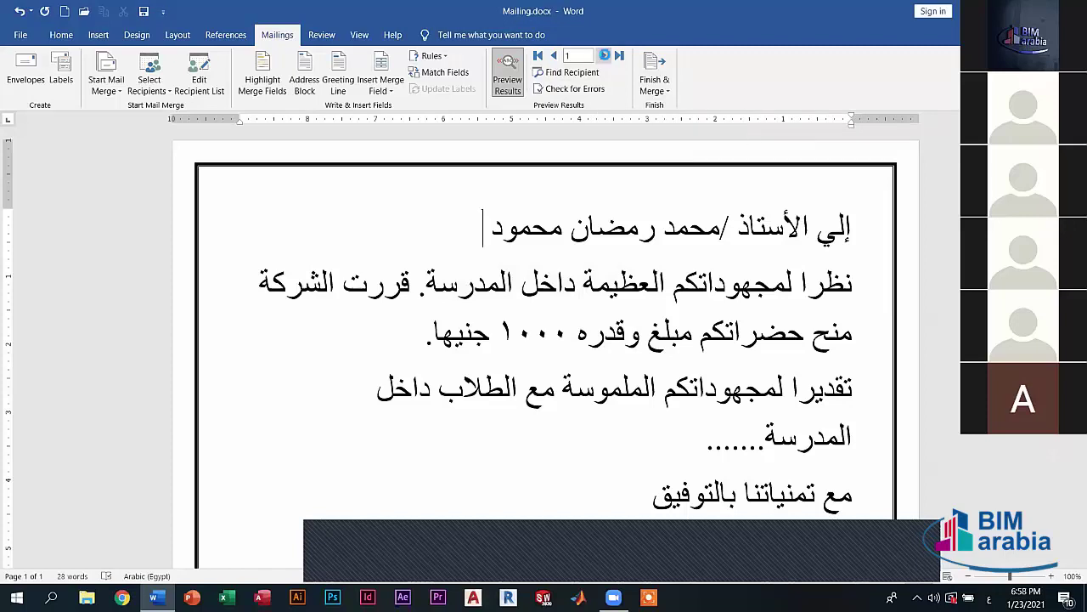
{"action": "left_click", "coordinate": [605, 56]}
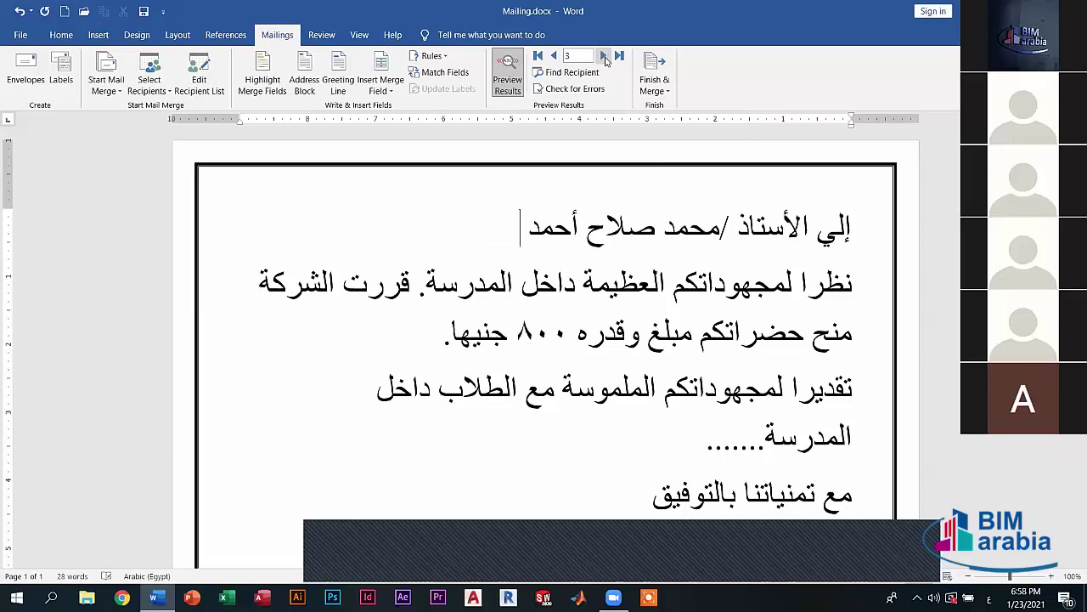
{"action": "left_click", "coordinate": [604, 56]}
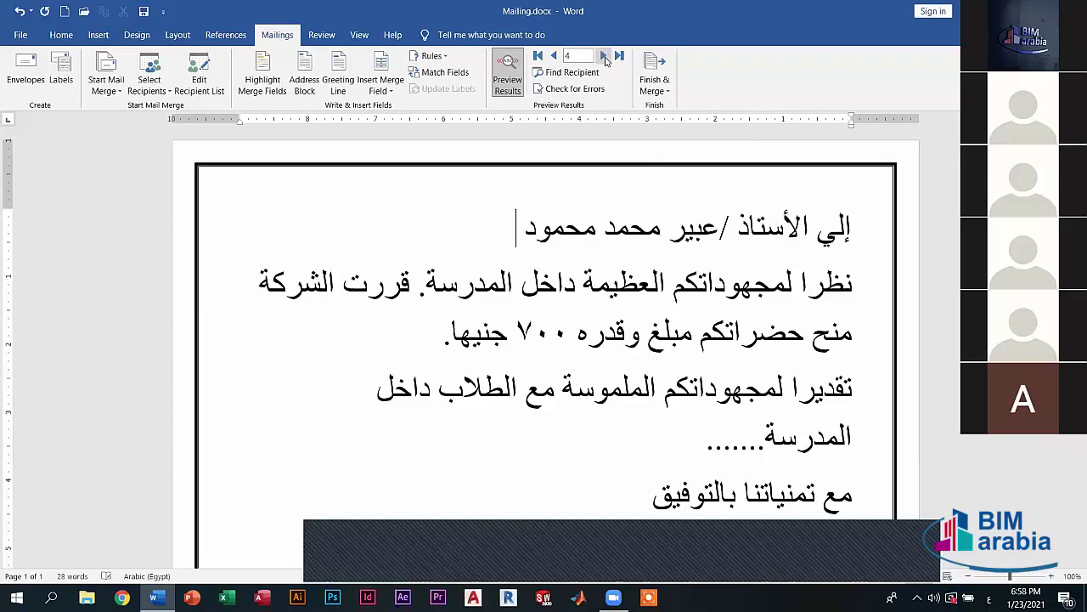
{"action": "left_click", "coordinate": [604, 56]}
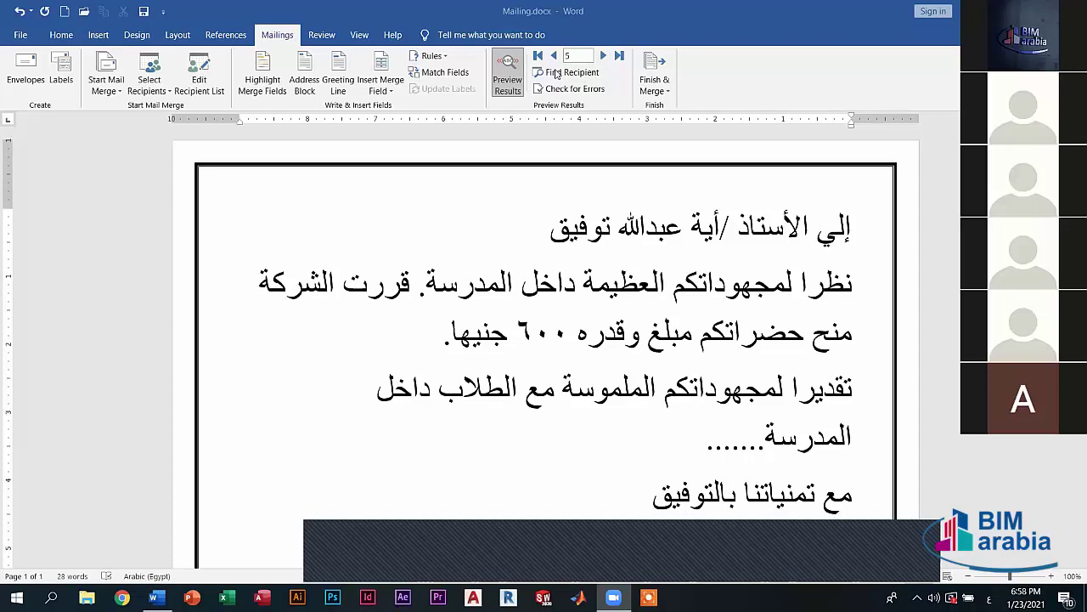
Set Find Recipient to search the الأسم field, close it and the error check, then open Select Recipients.
{"action": "left_click", "coordinate": [558, 72]}
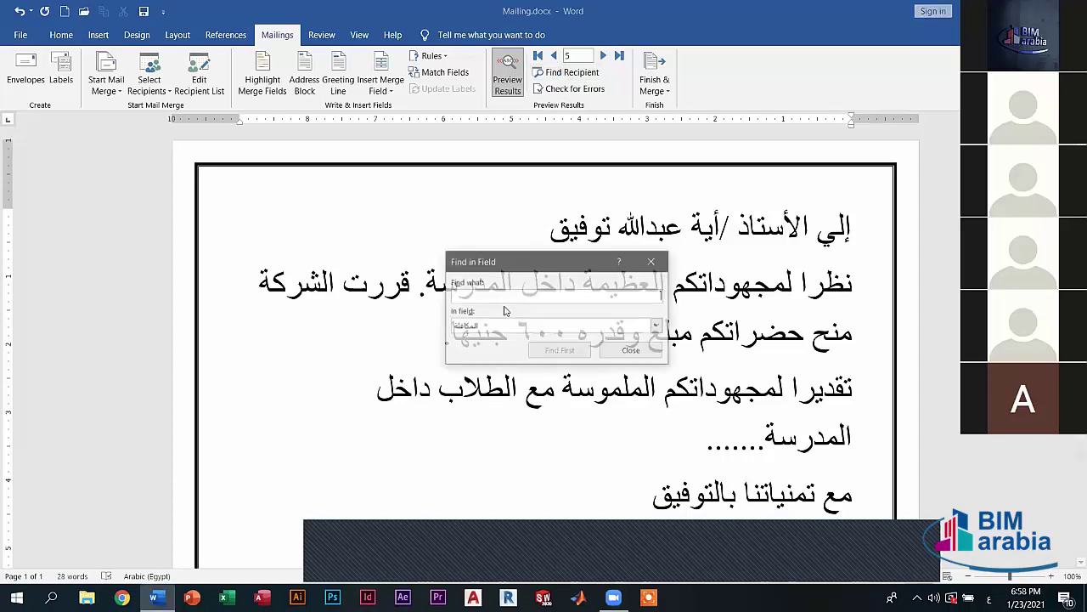
{"action": "left_click", "coordinate": [490, 325]}
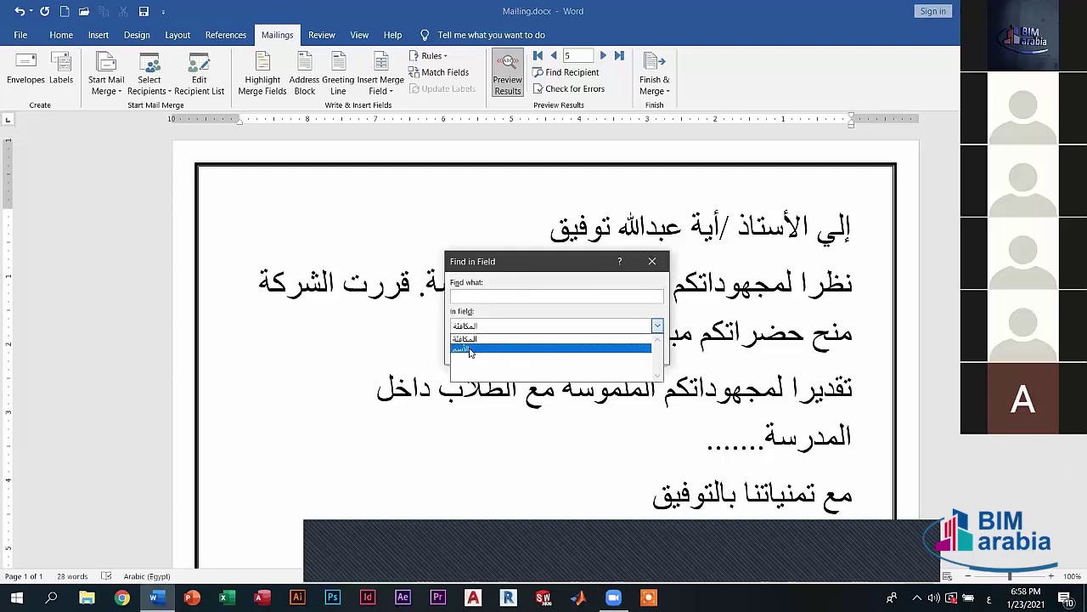
{"action": "left_click", "coordinate": [469, 350]}
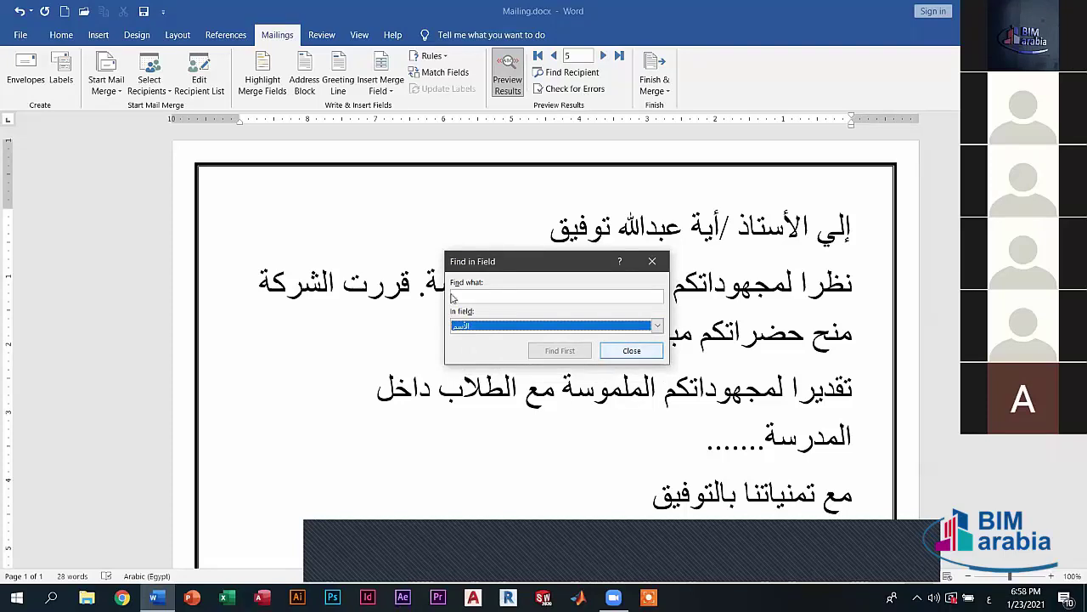
{"action": "left_click", "coordinate": [578, 89]}
{"action": "left_click", "coordinate": [583, 331]}
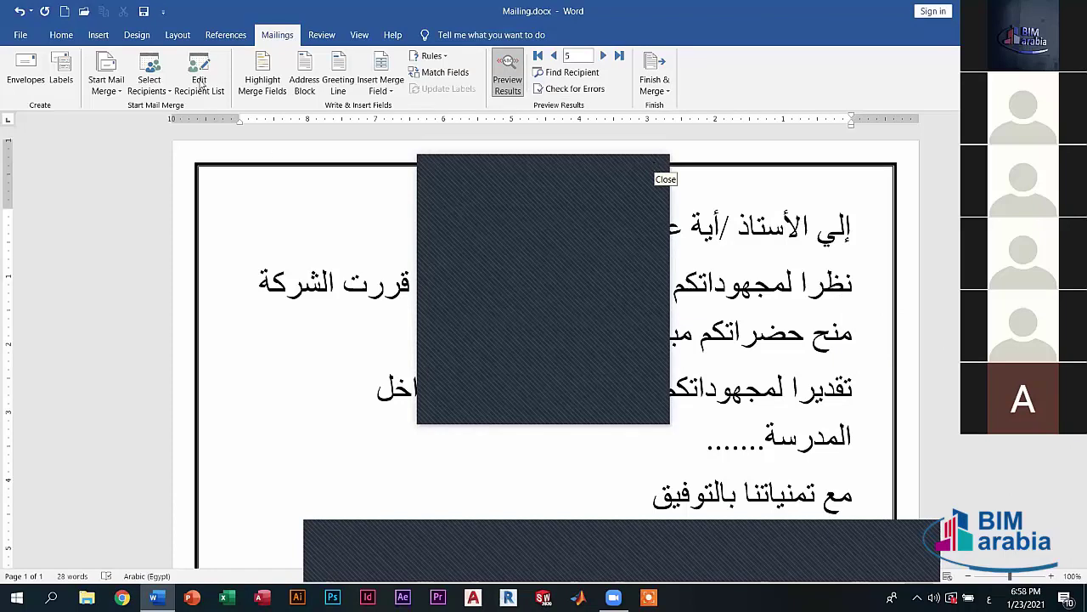
{"action": "left_click", "coordinate": [148, 85]}
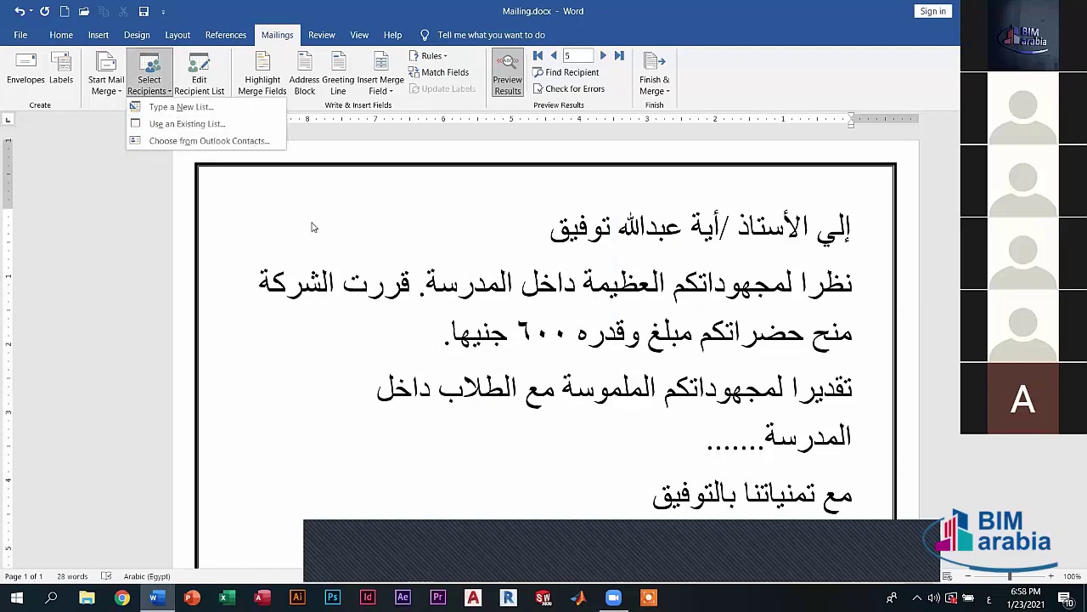
In Edit Recipient List, uncheck the 800 and 700 recipients.
{"action": "key", "text": "Escape"}
{"action": "left_click", "coordinate": [198, 79]}
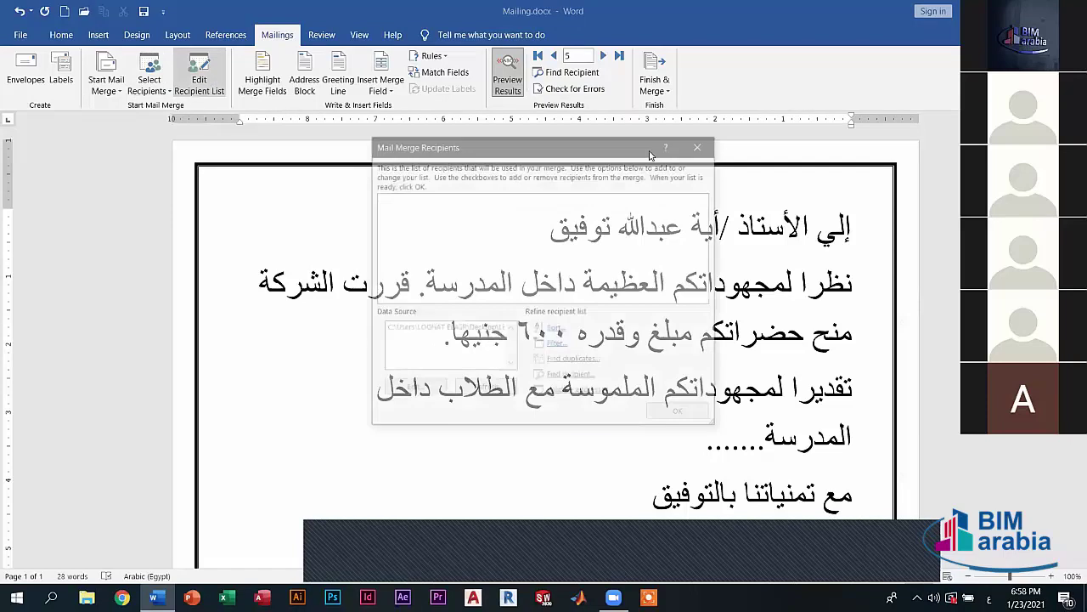
{"action": "left_click", "coordinate": [701, 145]}
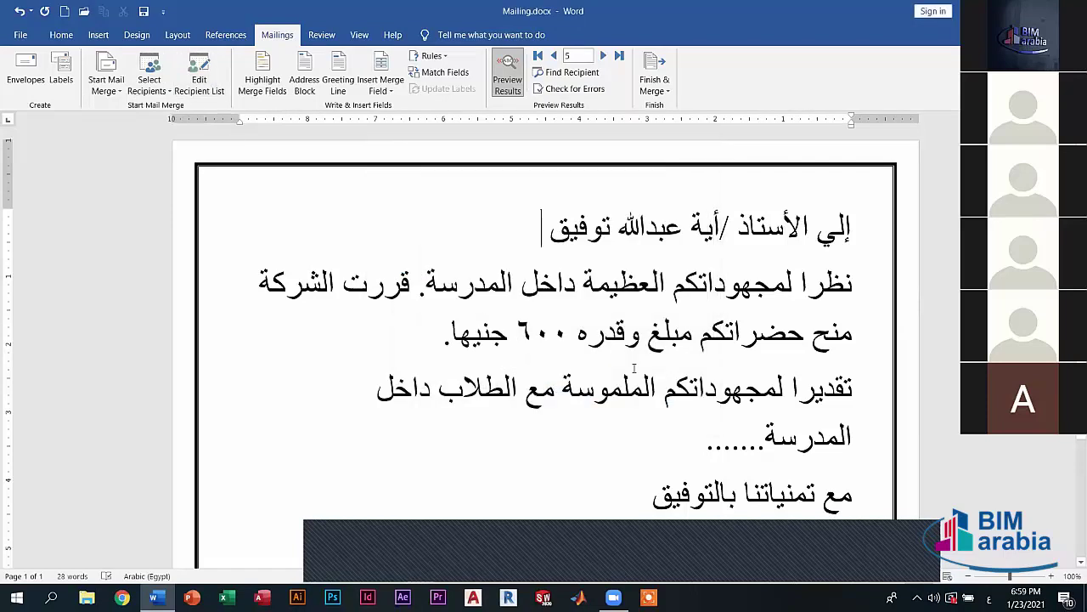
{"action": "left_click", "coordinate": [209, 90]}
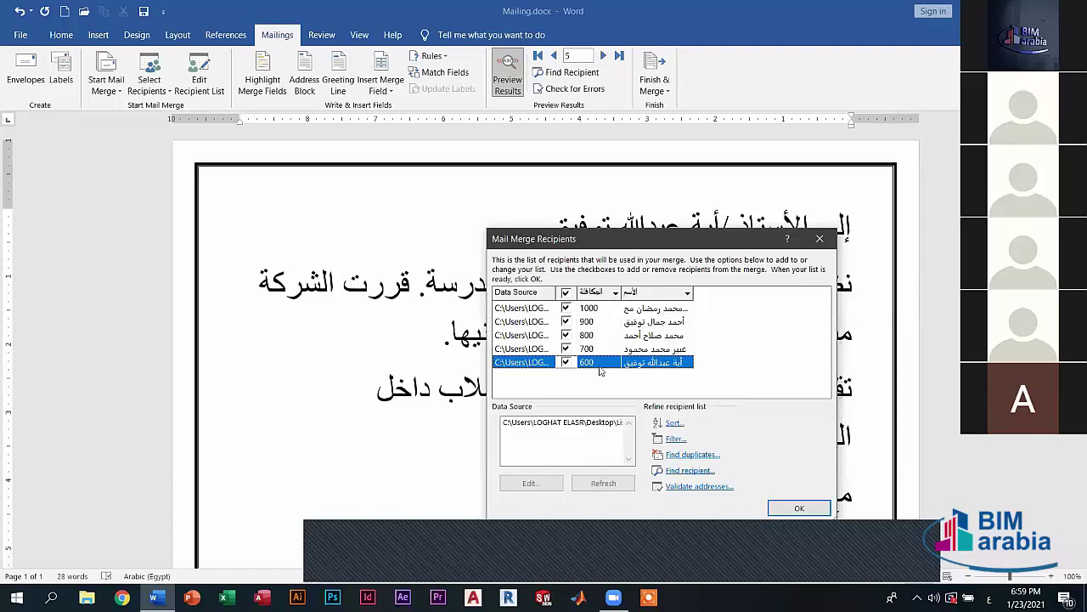
{"action": "left_click", "coordinate": [566, 339]}
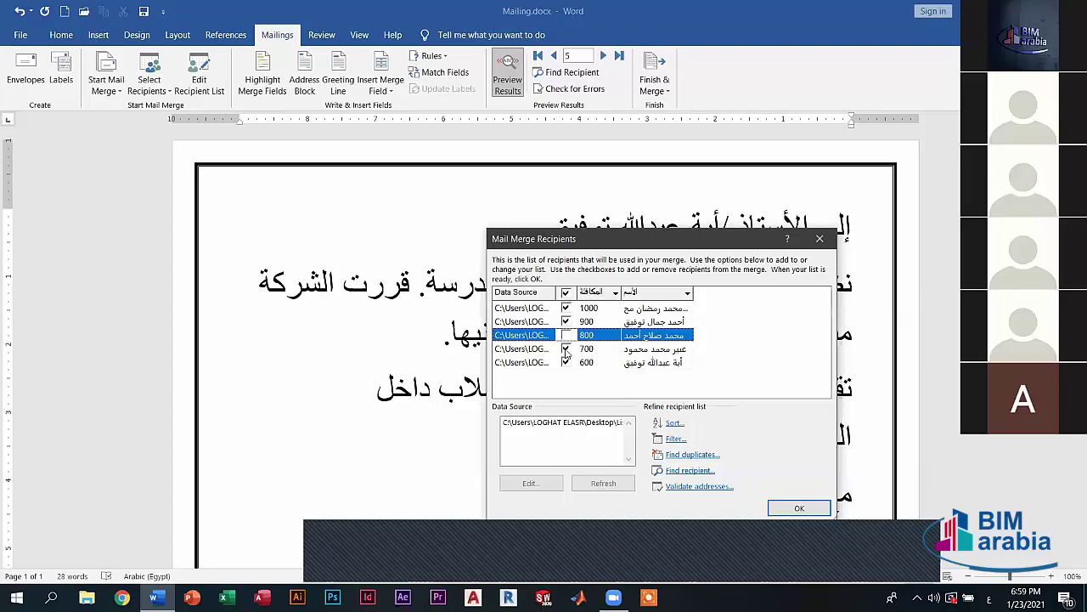
{"action": "left_click", "coordinate": [565, 349]}
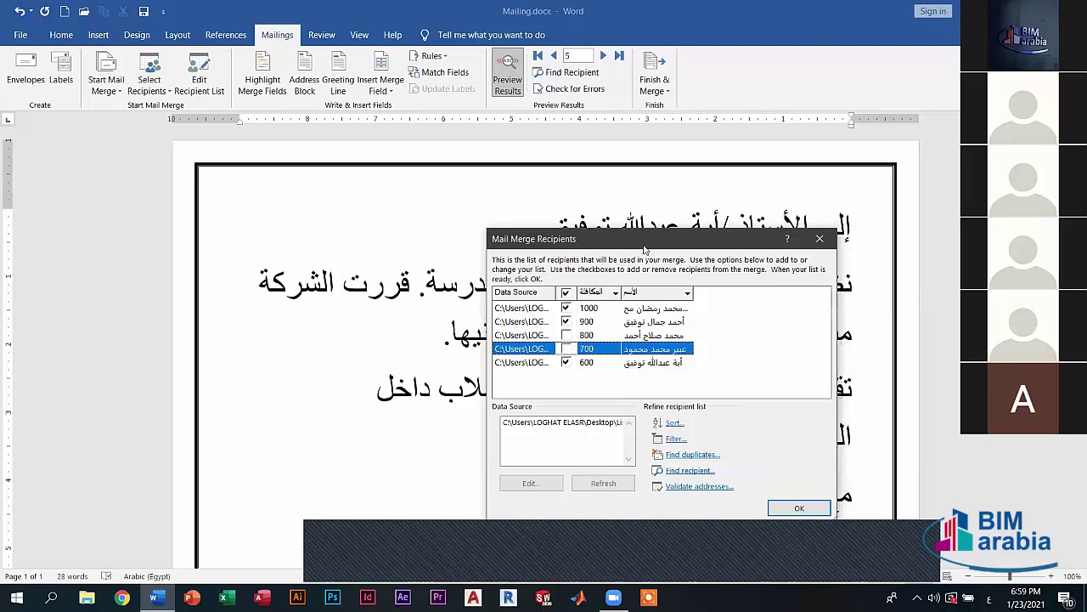
Sort the recipients by the bonus column ascending and confirm with OK.
{"action": "left_click", "coordinate": [610, 263]}
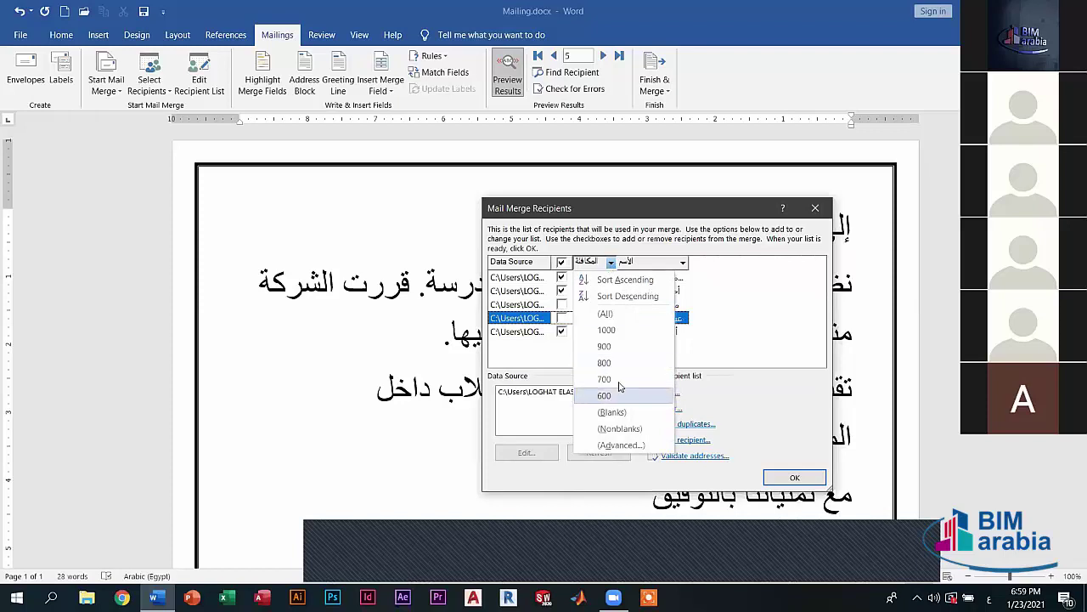
{"action": "left_click", "coordinate": [607, 280]}
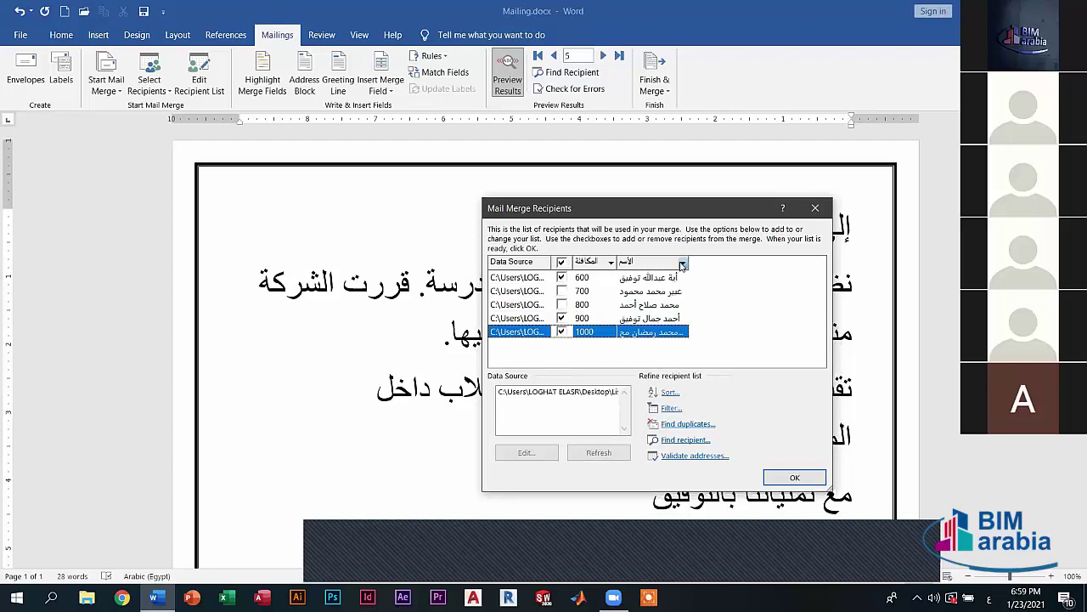
{"action": "left_click", "coordinate": [683, 263]}
{"action": "left_click", "coordinate": [771, 336]}
{"action": "left_click", "coordinate": [785, 474]}
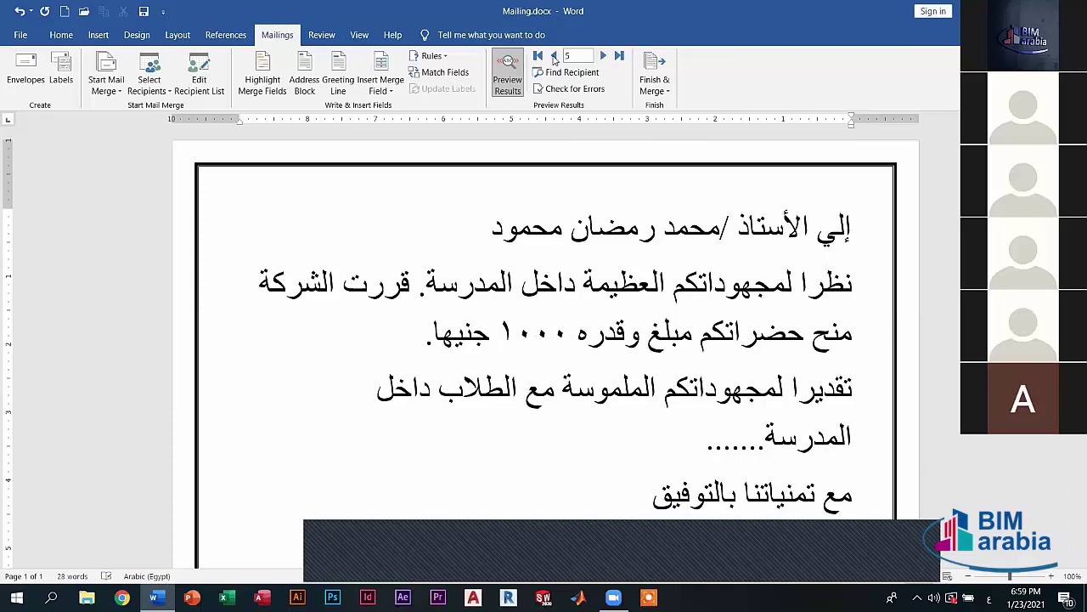
Browse the previewed letters back and forth to the last 1000 letter, then reopen Edit Recipient List.
{"action": "left_click", "coordinate": [554, 56]}
{"action": "left_click", "coordinate": [554, 56]}
{"action": "left_click", "coordinate": [554, 56]}
{"action": "left_click", "coordinate": [554, 56]}
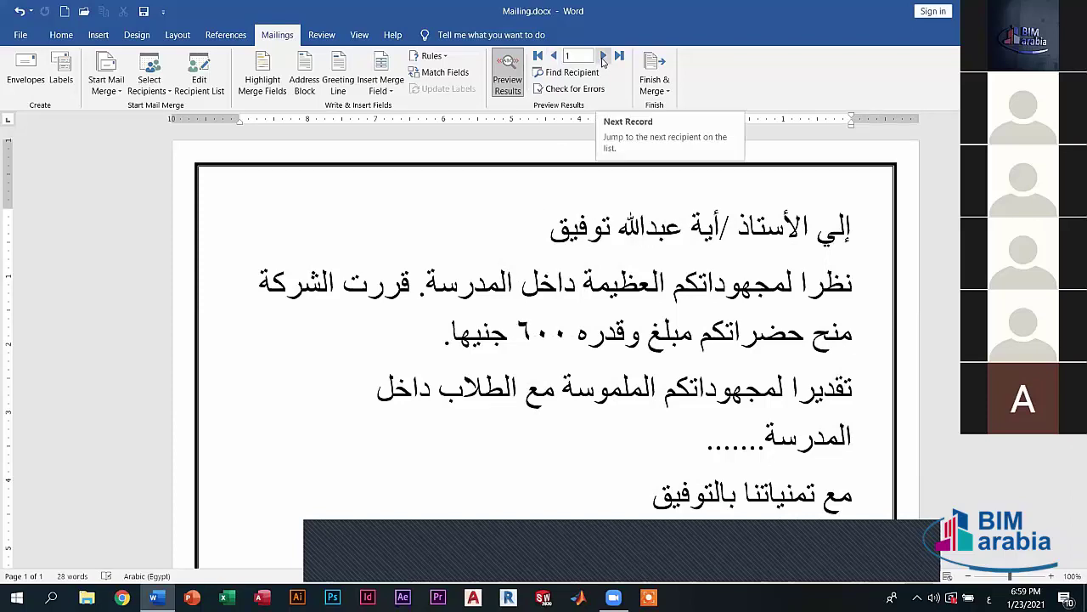
{"action": "left_click", "coordinate": [603, 57]}
{"action": "left_click", "coordinate": [603, 56]}
{"action": "left_click", "coordinate": [603, 56]}
{"action": "left_click", "coordinate": [603, 56]}
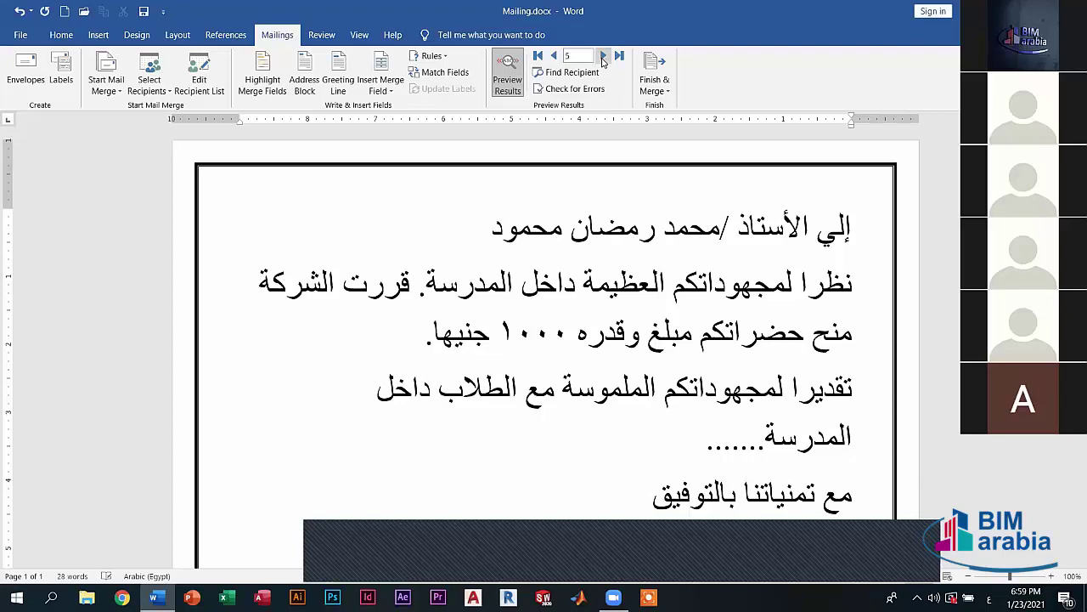
{"action": "left_click", "coordinate": [553, 56]}
{"action": "left_click", "coordinate": [553, 56]}
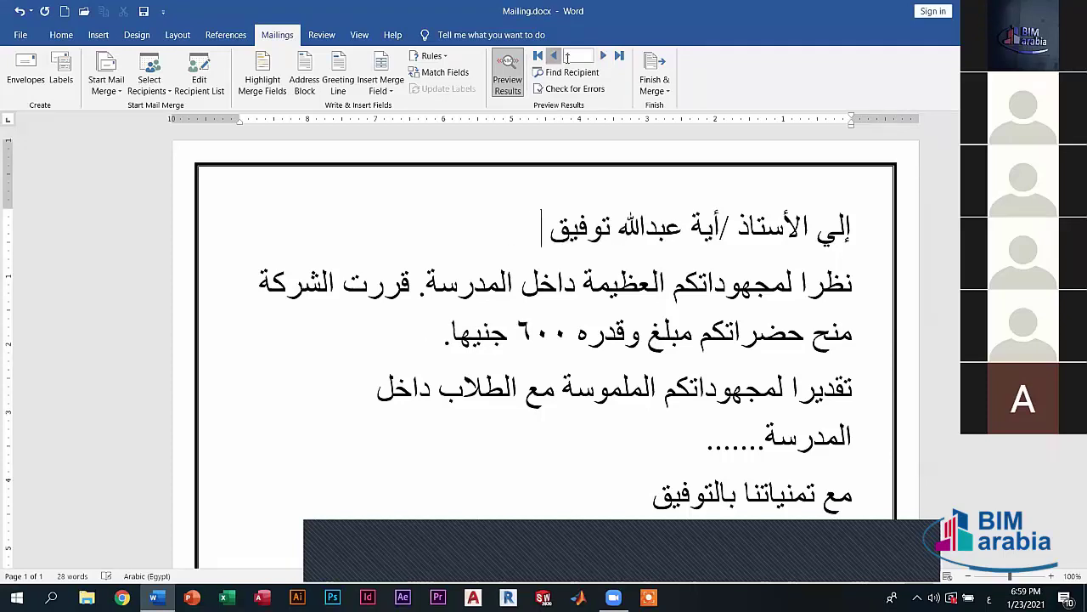
{"action": "left_click", "coordinate": [603, 56]}
{"action": "left_click", "coordinate": [603, 56]}
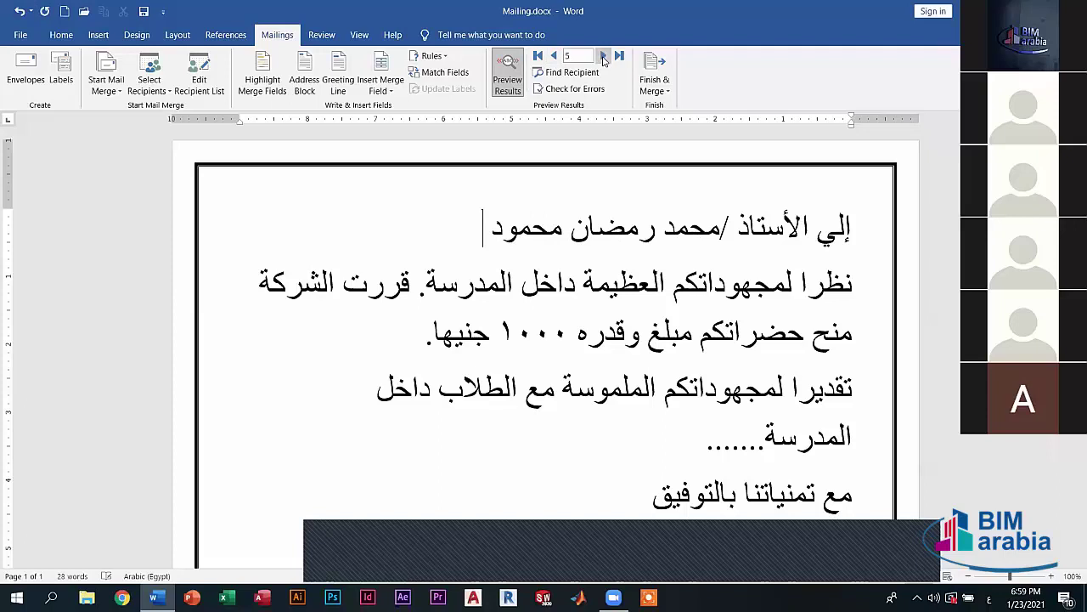
{"action": "left_click", "coordinate": [208, 83]}
Recheck the 800 and 700 recipients, then try Filter, Find duplicates, Find recipient and Validate addresses.
{"action": "left_click", "coordinate": [448, 227]}
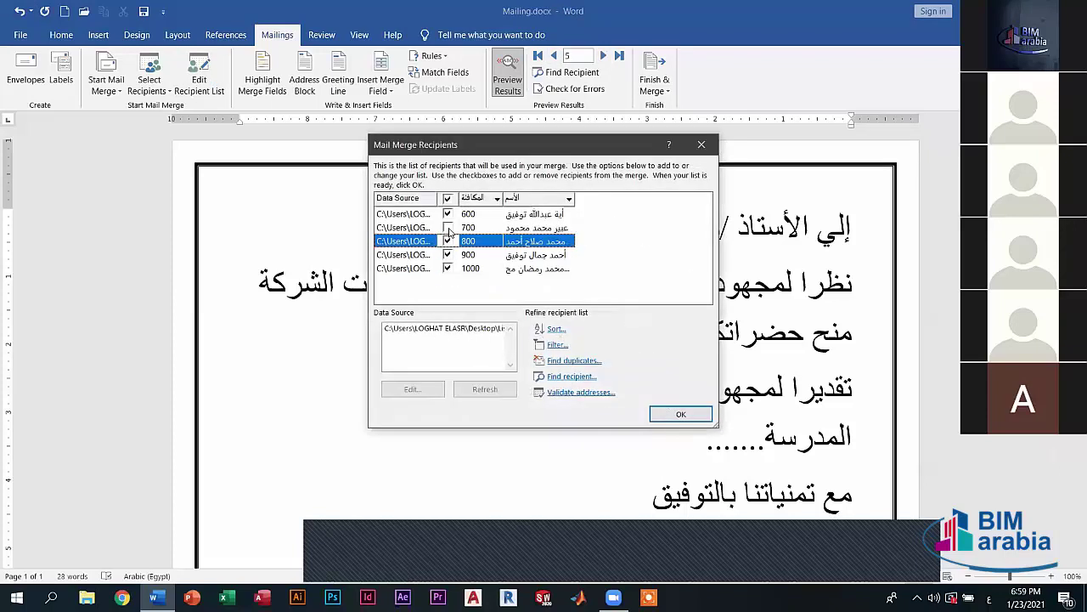
{"action": "left_click", "coordinate": [448, 227]}
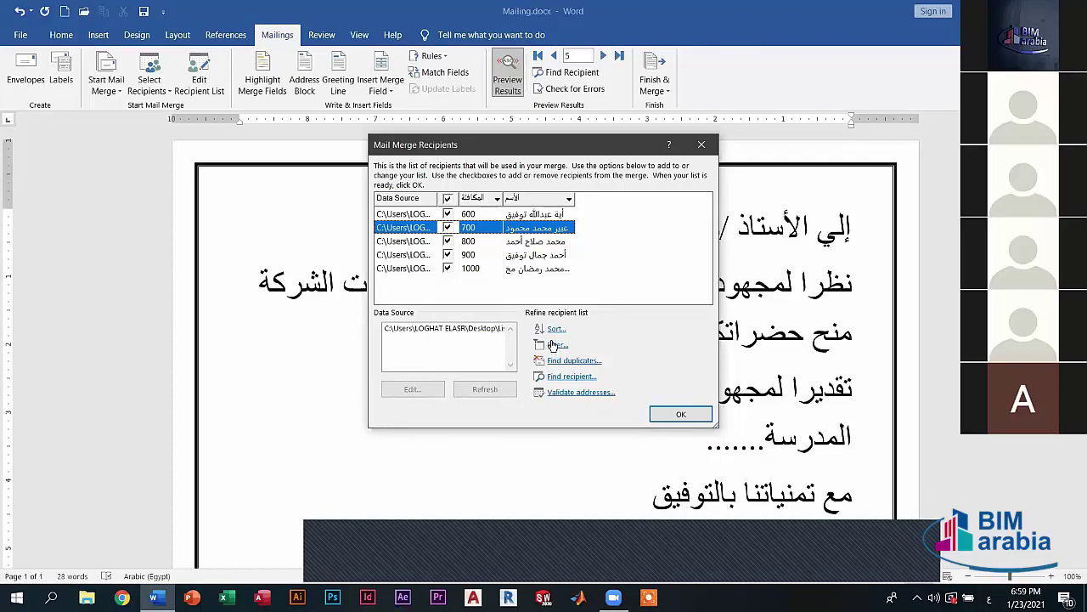
{"action": "left_click", "coordinate": [552, 345]}
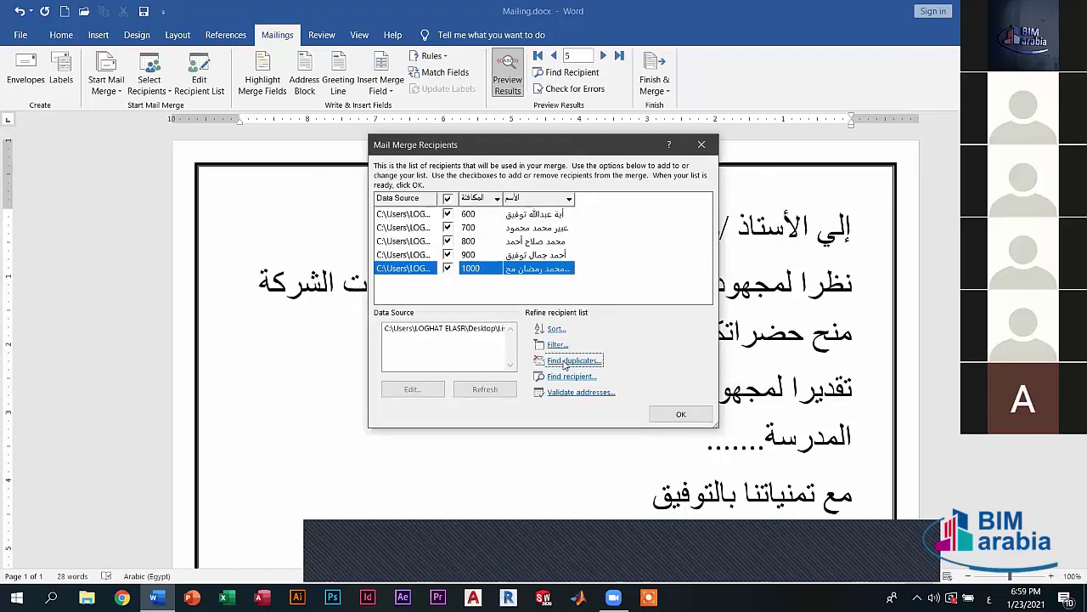
{"action": "left_click", "coordinate": [566, 360]}
{"action": "key", "text": "Escape"}
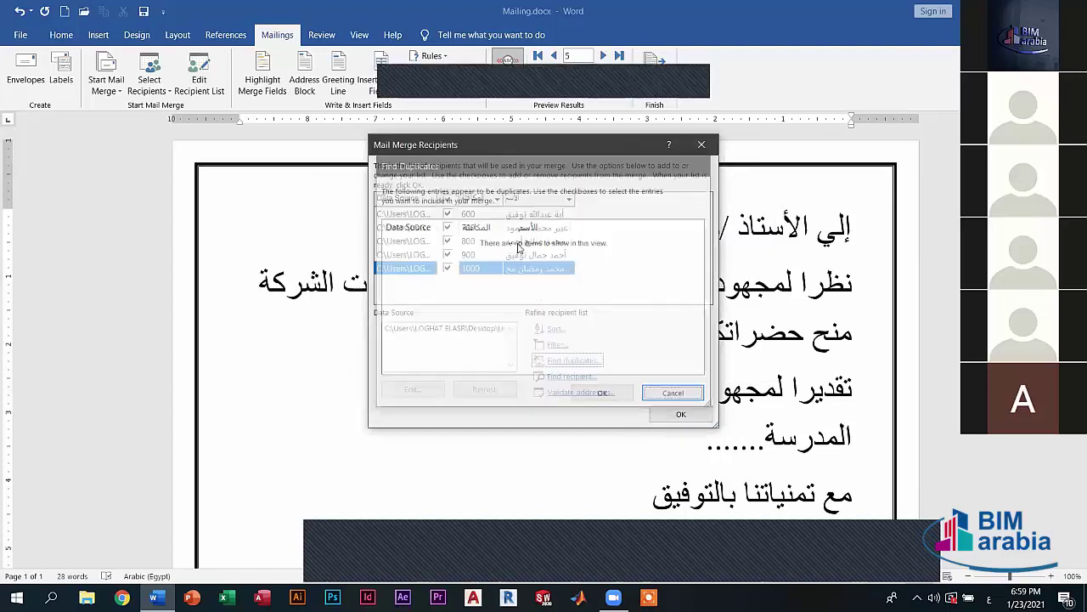
{"action": "left_click", "coordinate": [572, 361]}
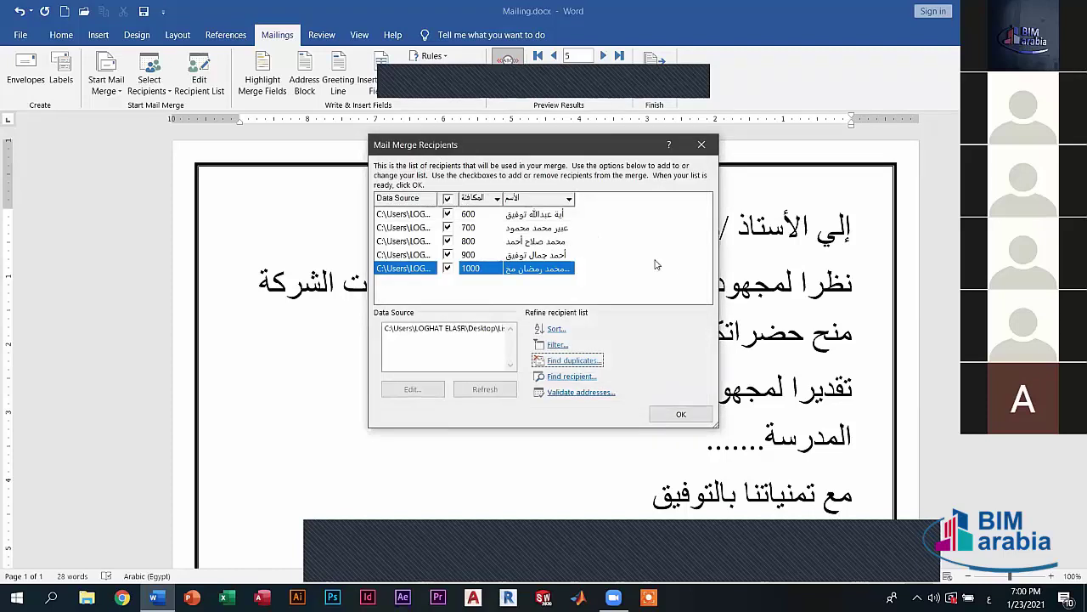
{"action": "left_click", "coordinate": [604, 377]}
{"action": "key", "text": "Escape"}
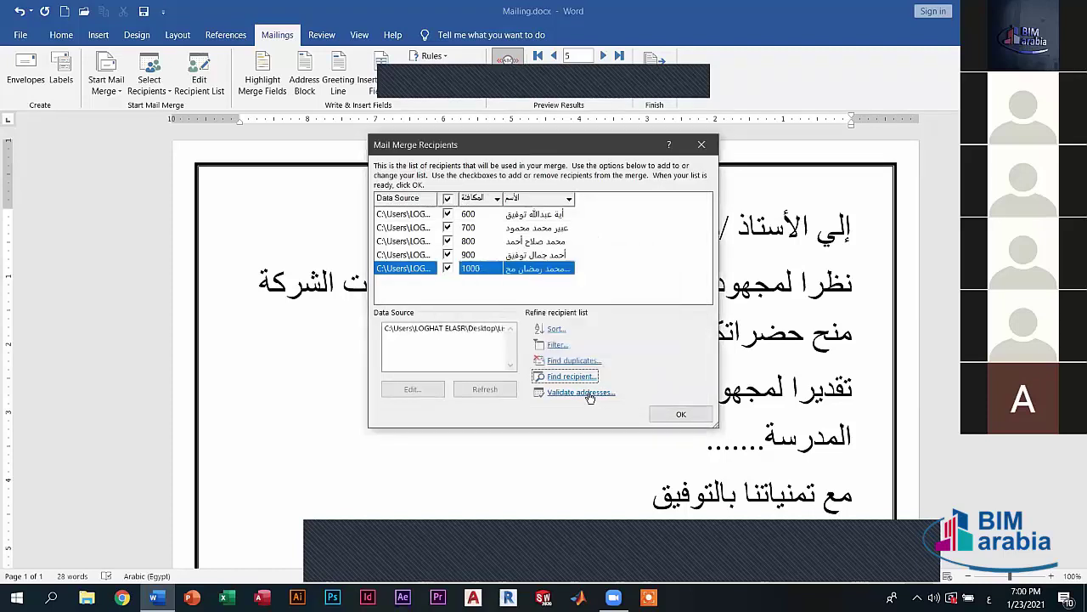
{"action": "left_click", "coordinate": [586, 392]}
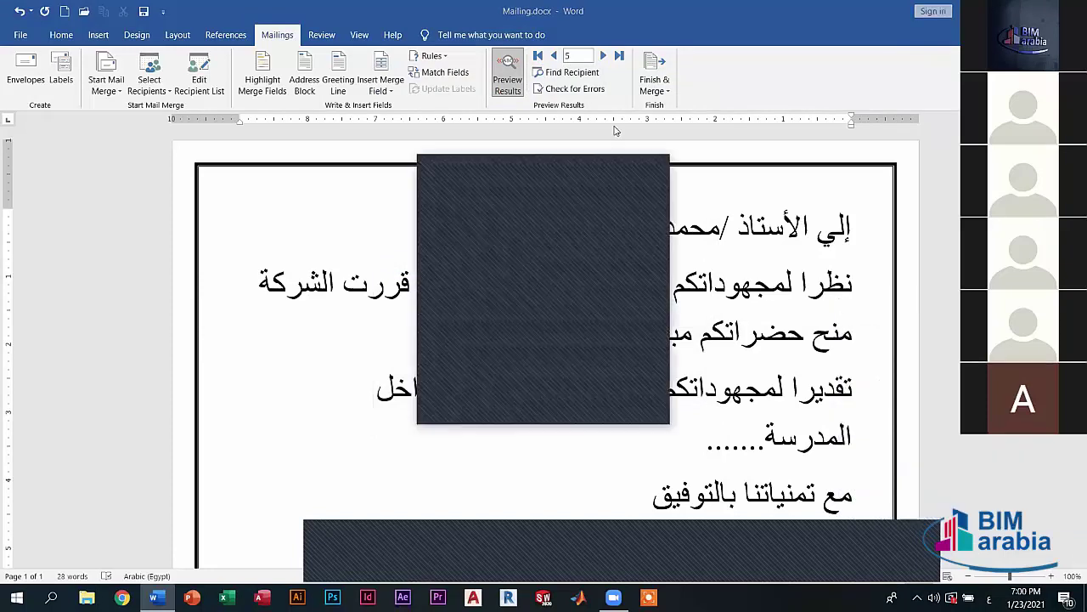
Step back to the first record, jump to the last 1000 letter, and highlight the merge fields.
{"action": "left_click", "coordinate": [554, 55]}
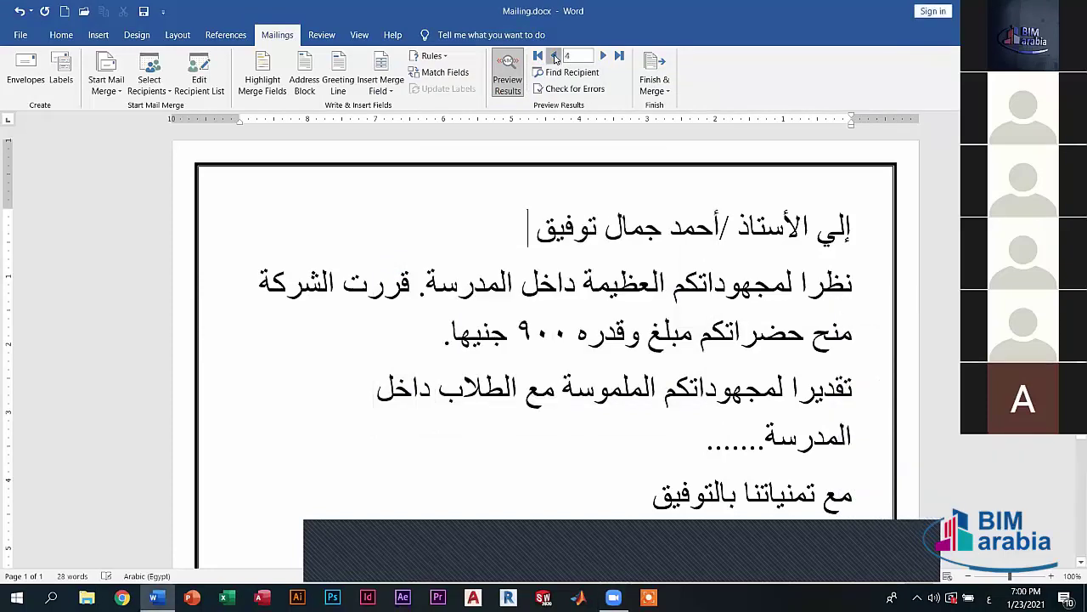
{"action": "left_click", "coordinate": [554, 55]}
{"action": "left_click", "coordinate": [554, 55]}
{"action": "left_click", "coordinate": [554, 55]}
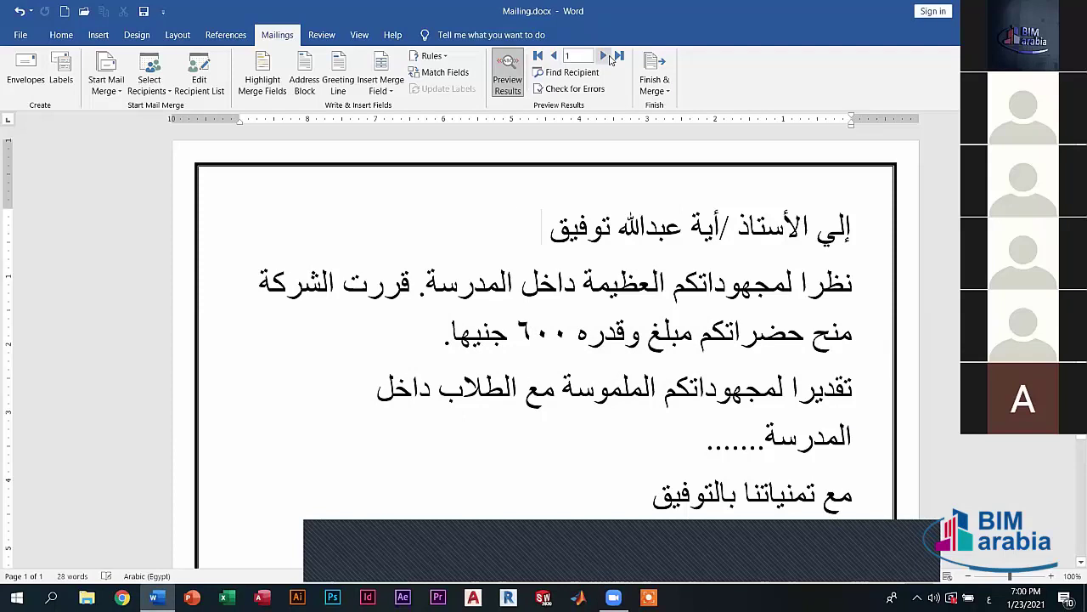
{"action": "left_click", "coordinate": [604, 55]}
{"action": "left_click", "coordinate": [604, 55]}
{"action": "left_click", "coordinate": [604, 55]}
{"action": "left_click", "coordinate": [603, 56]}
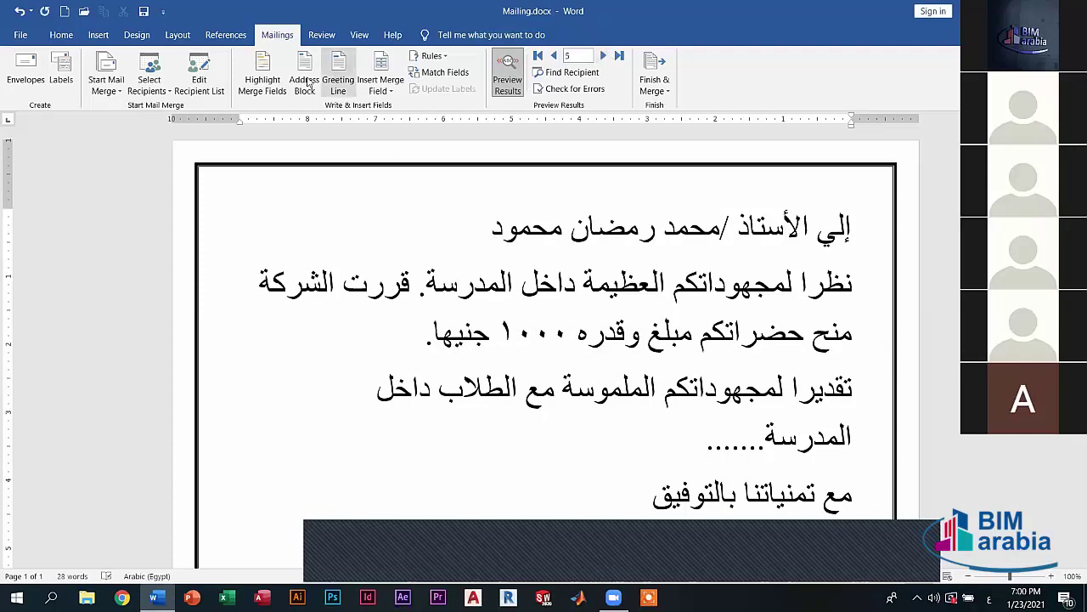
{"action": "left_click", "coordinate": [261, 81]}
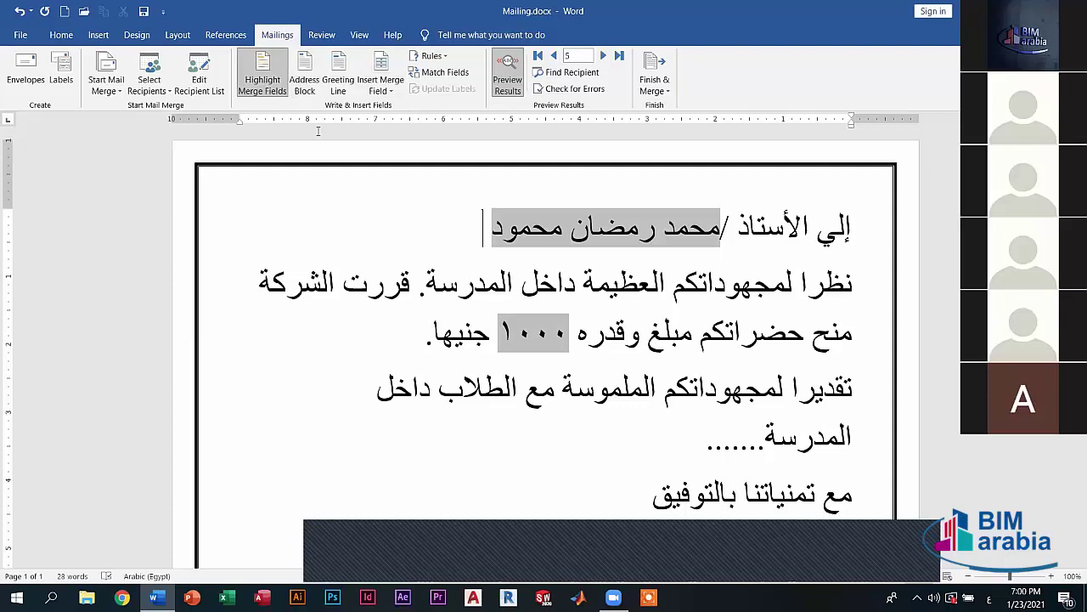
Preview a fuller name format in the address block options, then dismiss them unchanged.
{"action": "left_click", "coordinate": [312, 89]}
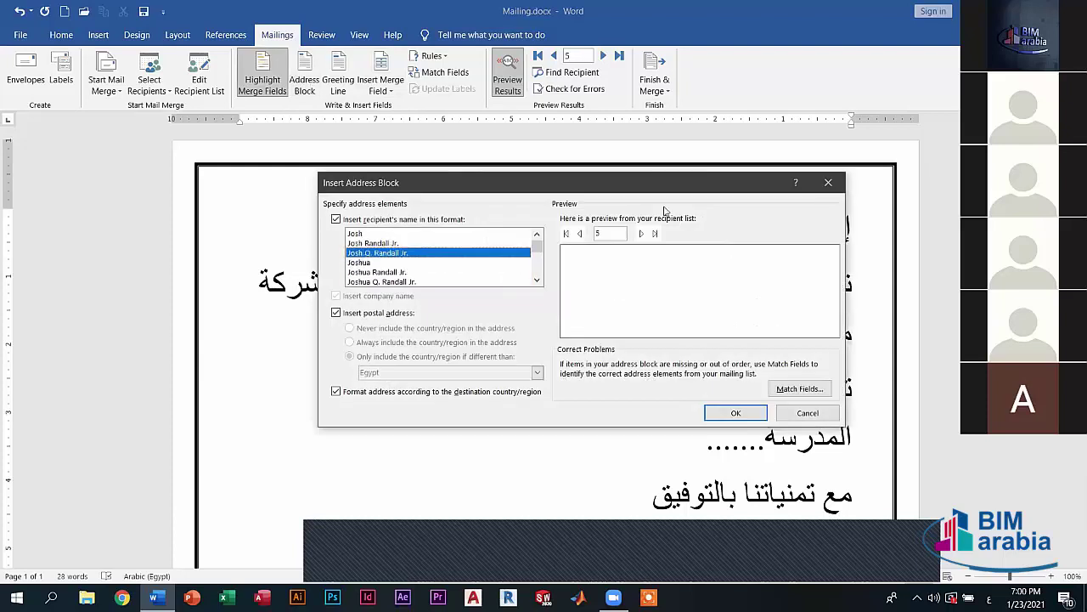
{"action": "left_click", "coordinate": [382, 282]}
{"action": "key", "text": "Escape"}
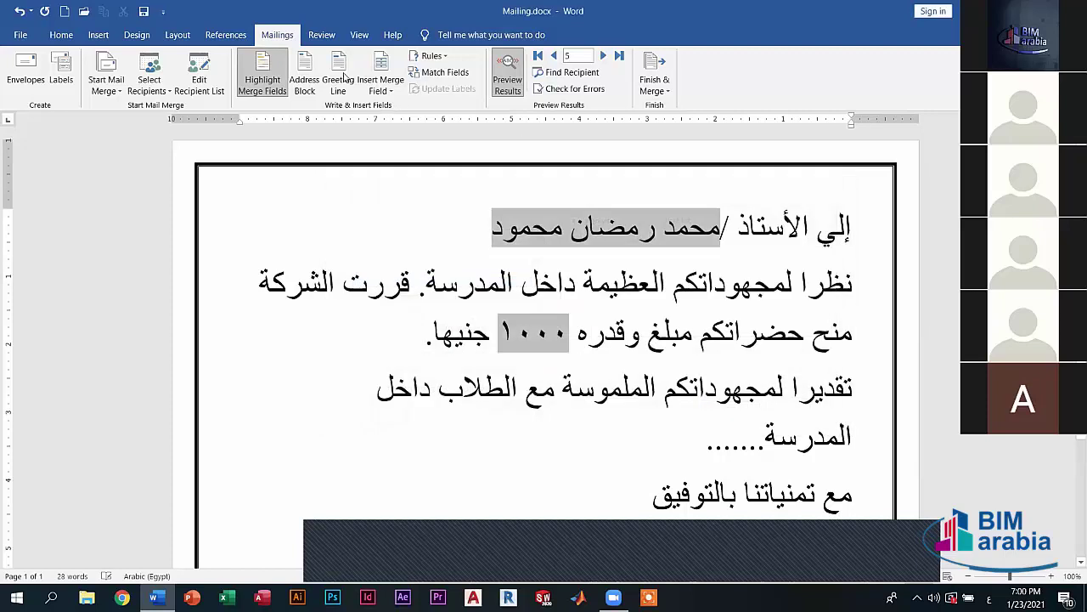
In the greeting line settings, keep 'Dear' as the salutation and leave the punctuation unchanged.
{"action": "left_click", "coordinate": [338, 77]}
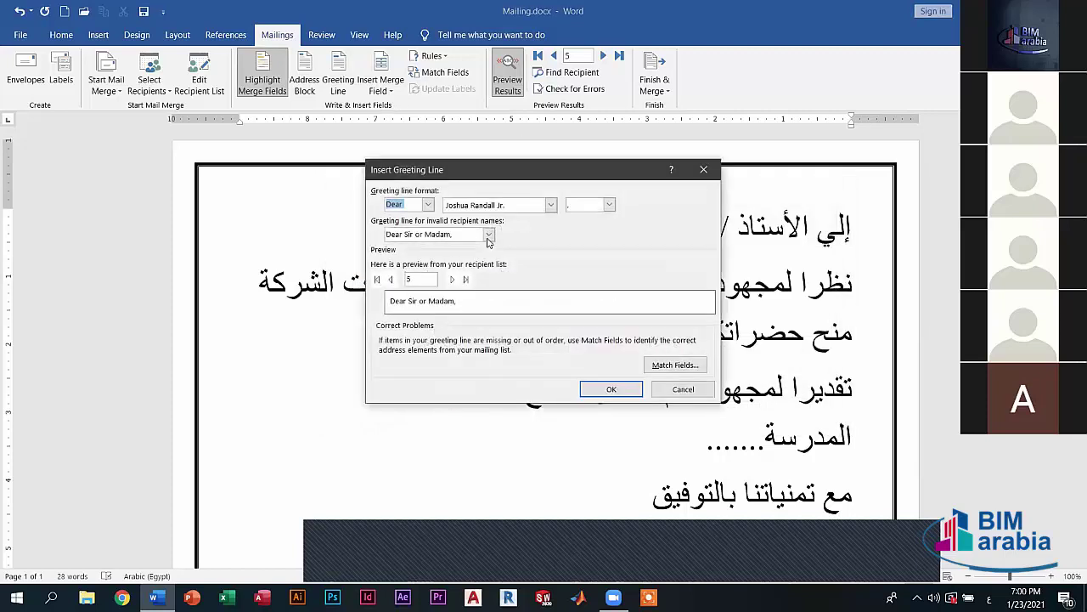
{"action": "double_click", "coordinate": [489, 235]}
{"action": "left_click", "coordinate": [428, 205]}
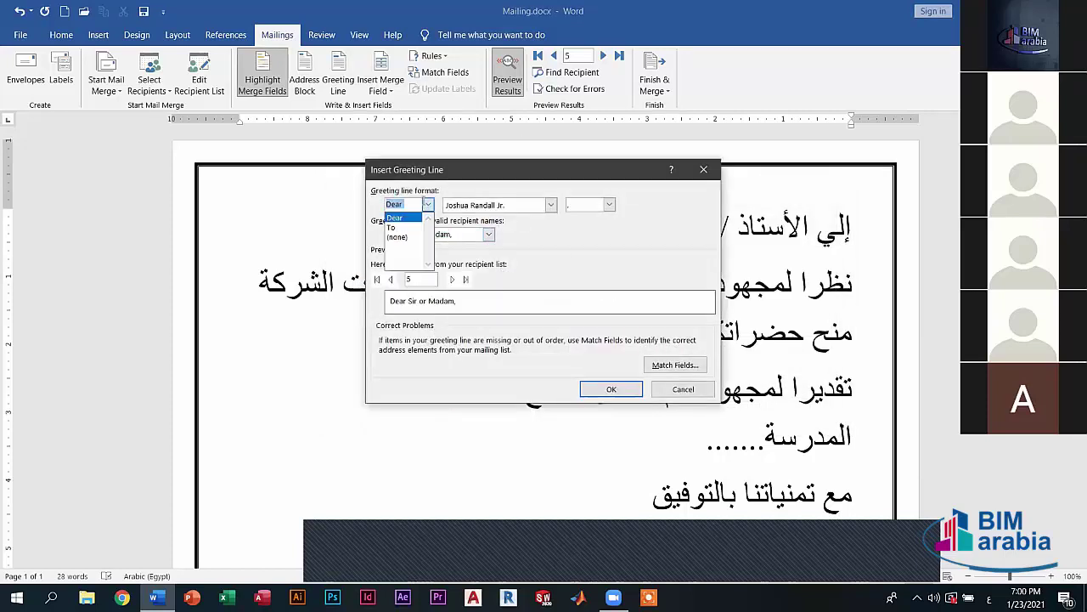
{"action": "left_click", "coordinate": [395, 218]}
{"action": "left_click", "coordinate": [428, 205]}
{"action": "left_click", "coordinate": [414, 227]}
{"action": "left_click", "coordinate": [428, 205]}
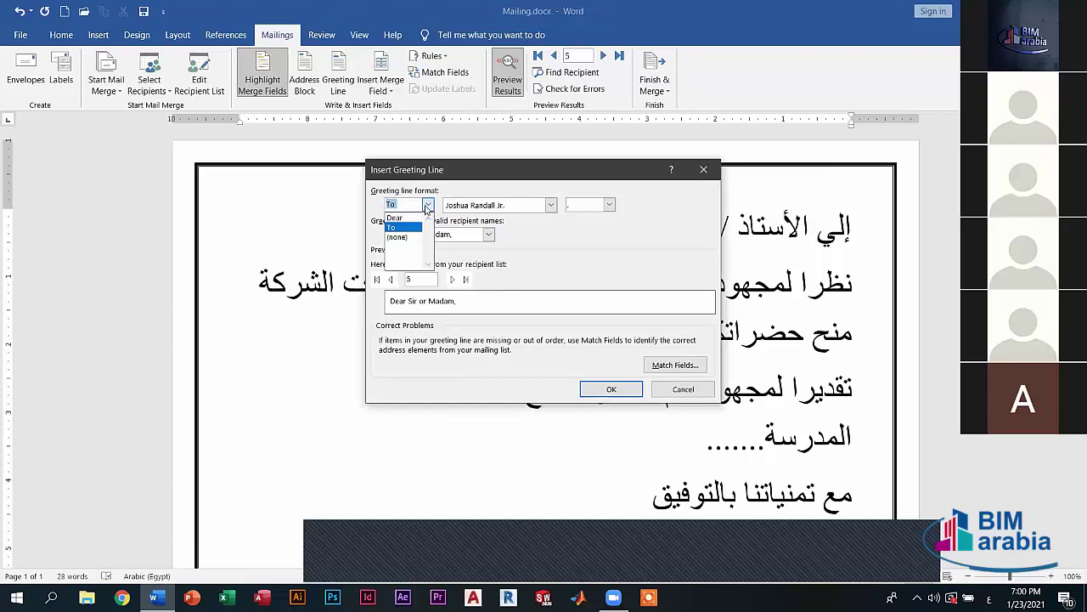
{"action": "left_click", "coordinate": [414, 217]}
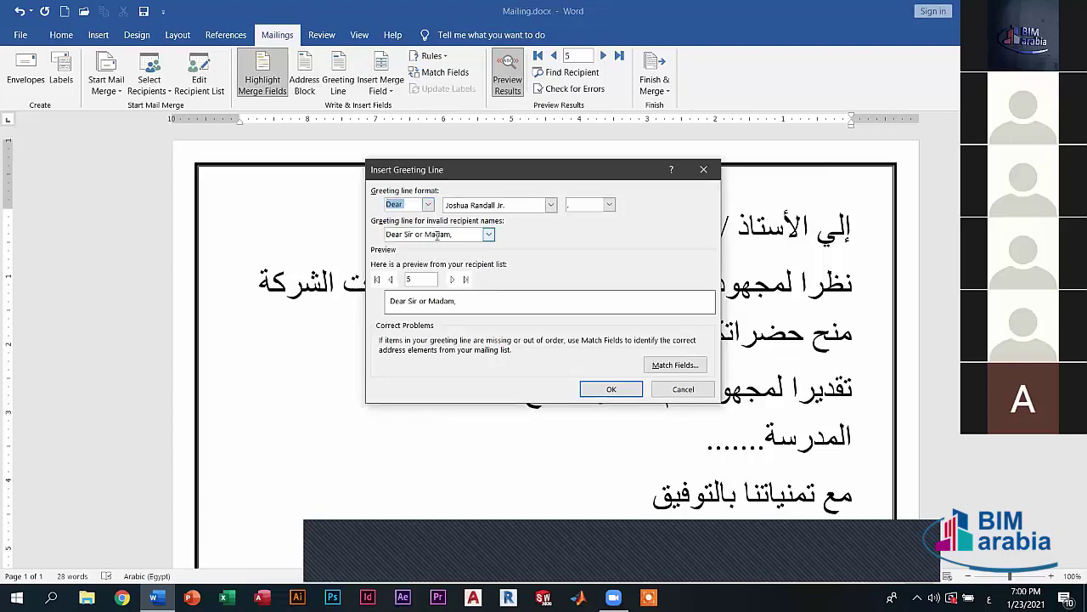
{"action": "left_click", "coordinate": [438, 235]}
{"action": "left_click", "coordinate": [609, 205]}
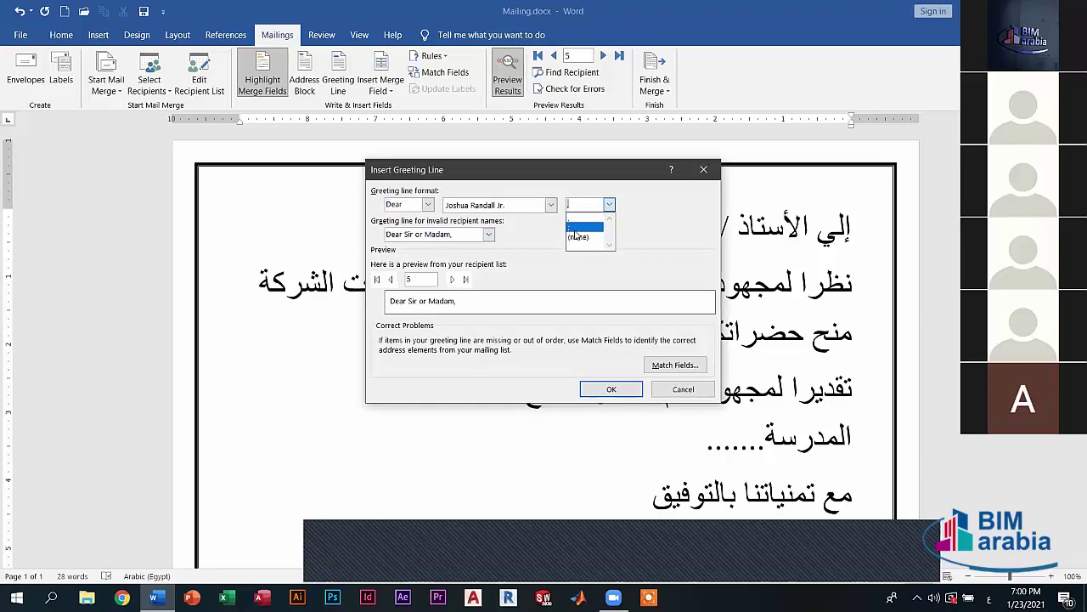
{"action": "left_click", "coordinate": [405, 287]}
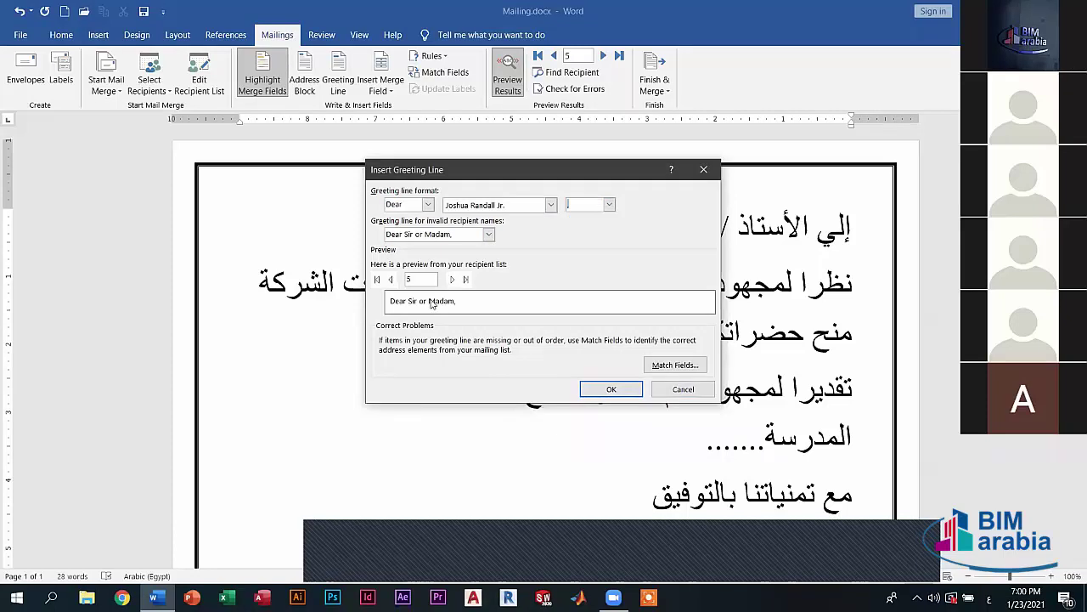
In Match Fields, leave Address 1 unmatched, match Company to the الأسم column, then close.
{"action": "left_click", "coordinate": [671, 365]}
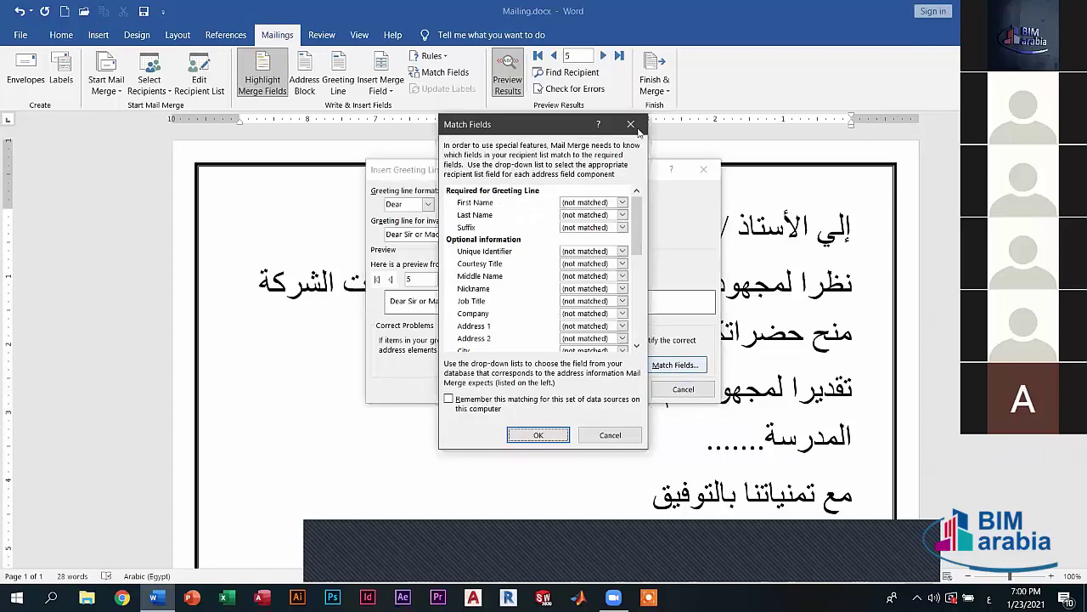
{"action": "left_click", "coordinate": [633, 127]}
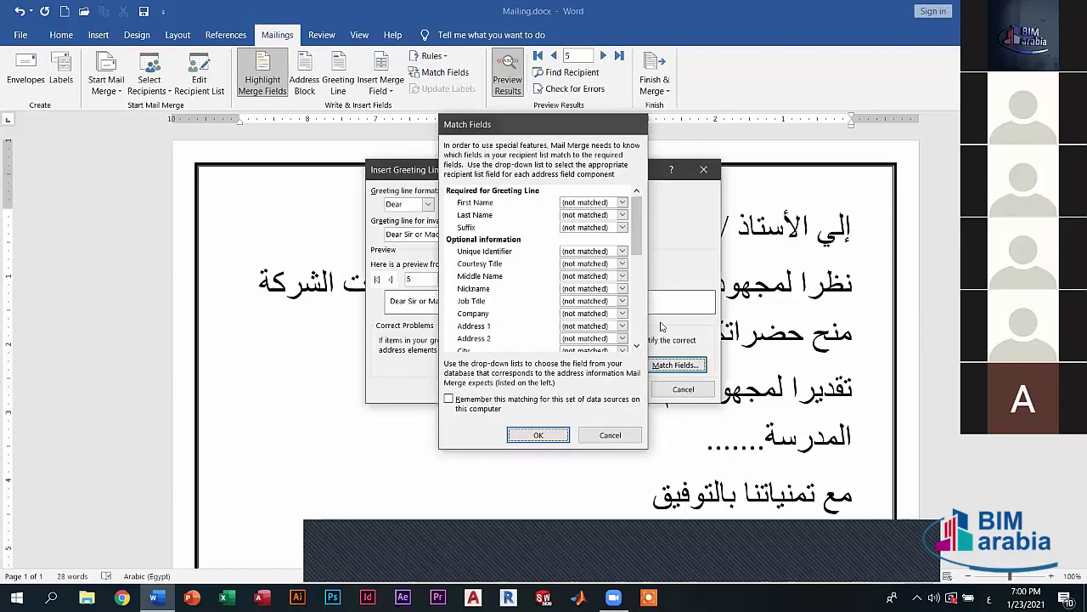
{"action": "key", "text": "Return"}
{"action": "left_click", "coordinate": [582, 327]}
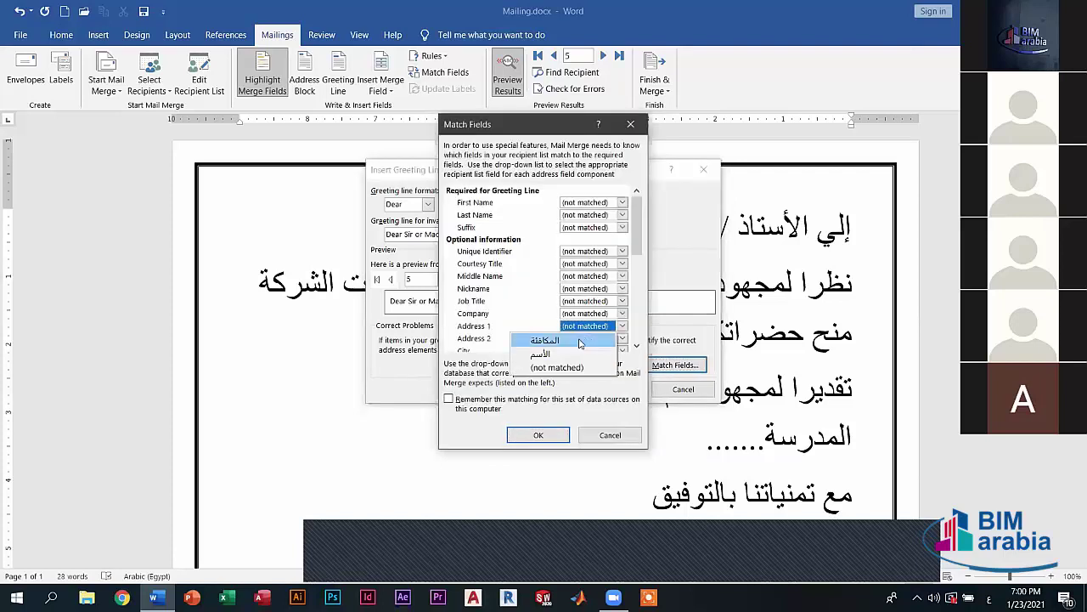
{"action": "left_click", "coordinate": [491, 316]}
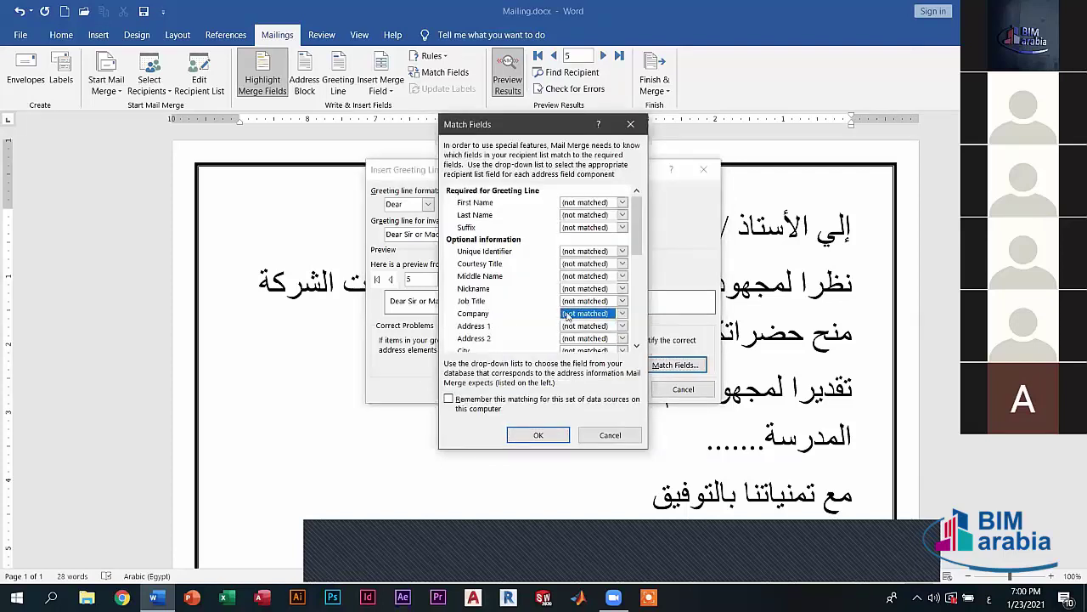
{"action": "left_click", "coordinate": [567, 315]}
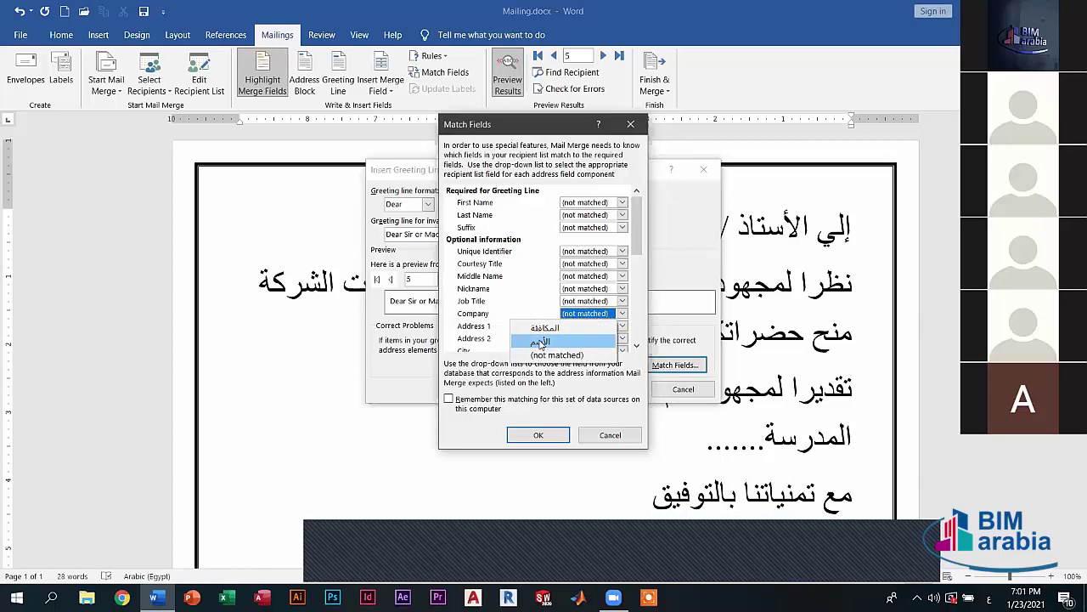
{"action": "left_click", "coordinate": [540, 342]}
{"action": "left_click", "coordinate": [622, 314]}
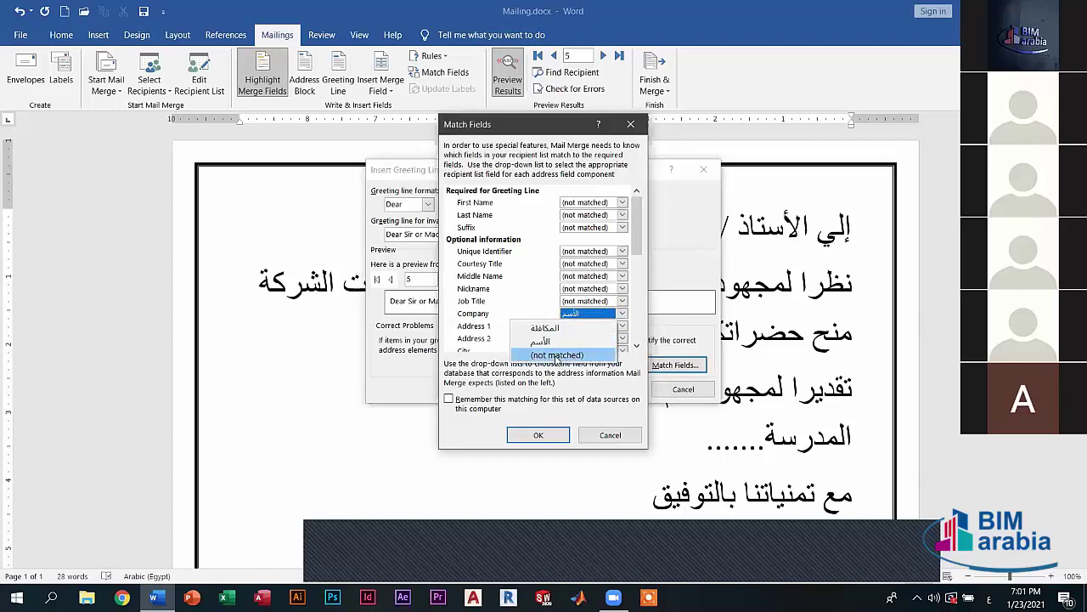
{"action": "left_click", "coordinate": [557, 355]}
{"action": "left_click", "coordinate": [609, 434]}
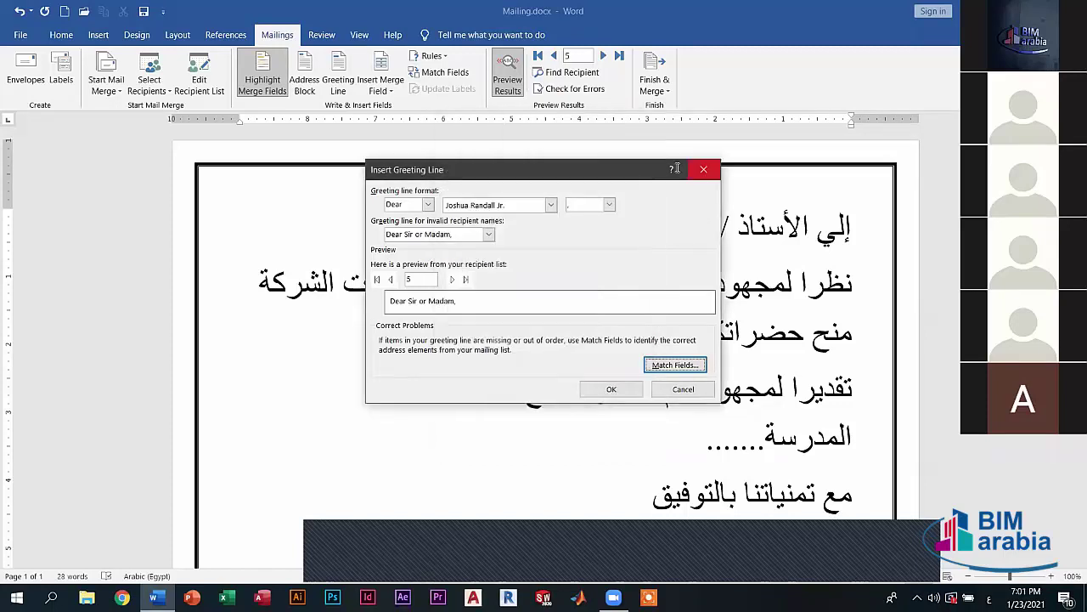
{"action": "left_click", "coordinate": [703, 169]}
Open the Ask rule field settings from Rules and cancel them.
{"action": "left_click", "coordinate": [433, 55]}
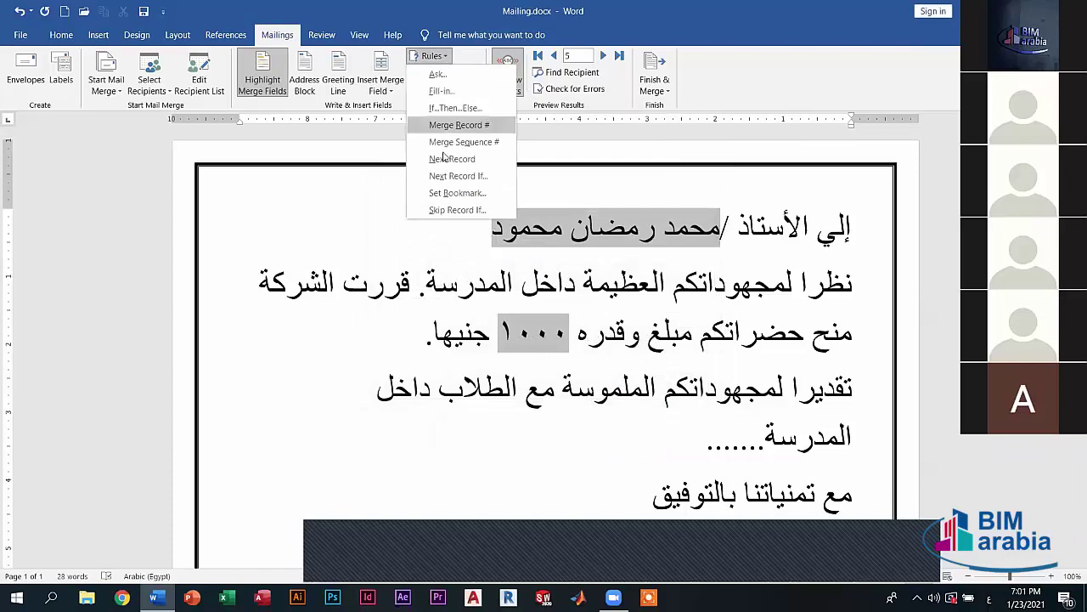
{"action": "left_click", "coordinate": [440, 74]}
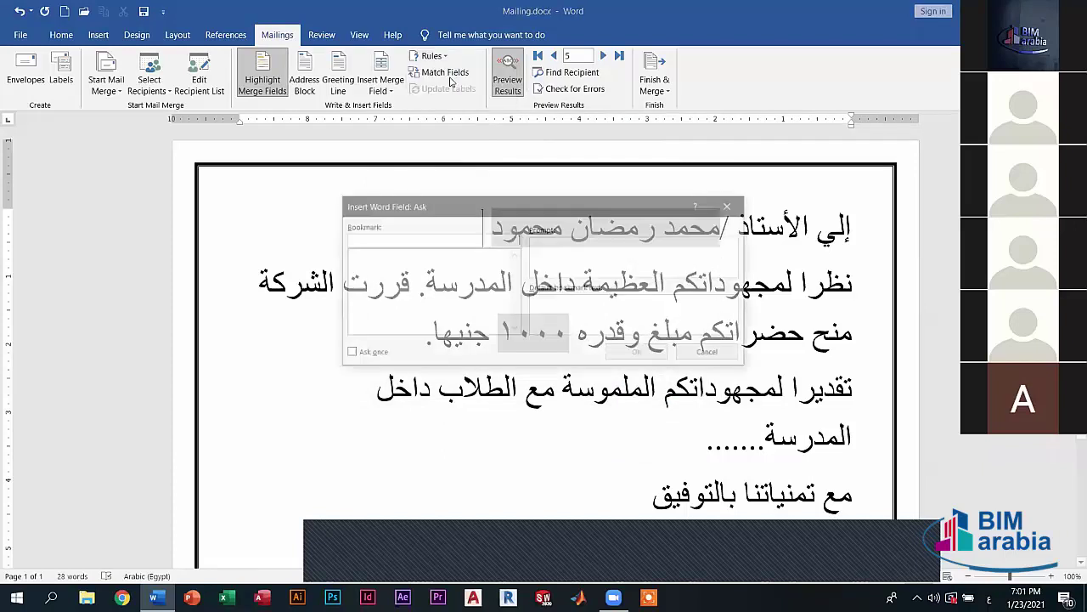
{"action": "left_click", "coordinate": [731, 204]}
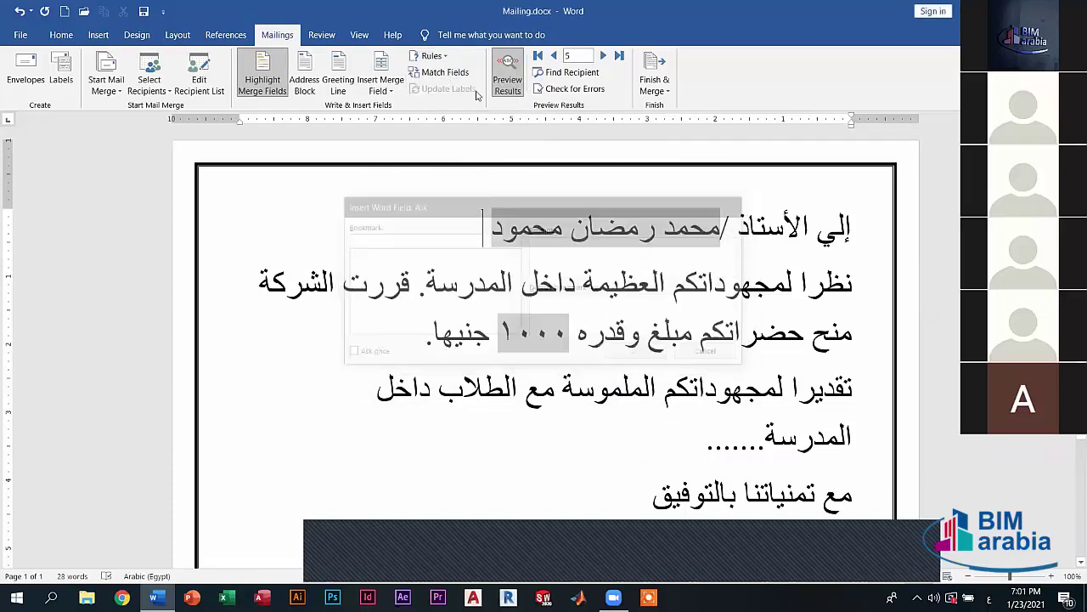
Recheck the Match Fields mapping, close it, and bring up the Finish & Merge options.
{"action": "left_click", "coordinate": [470, 79]}
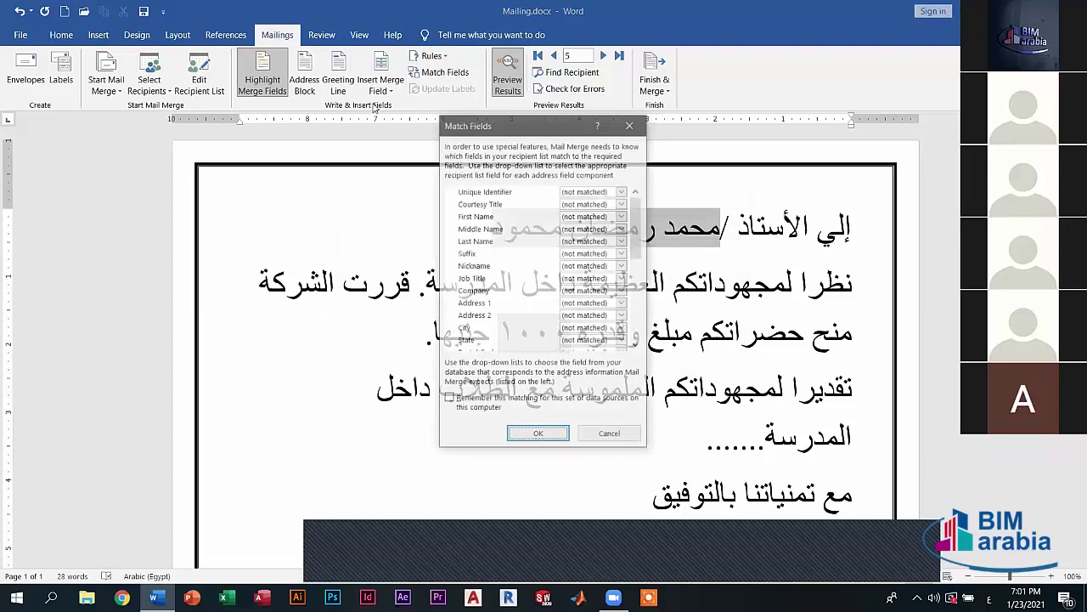
{"action": "left_click", "coordinate": [633, 126]}
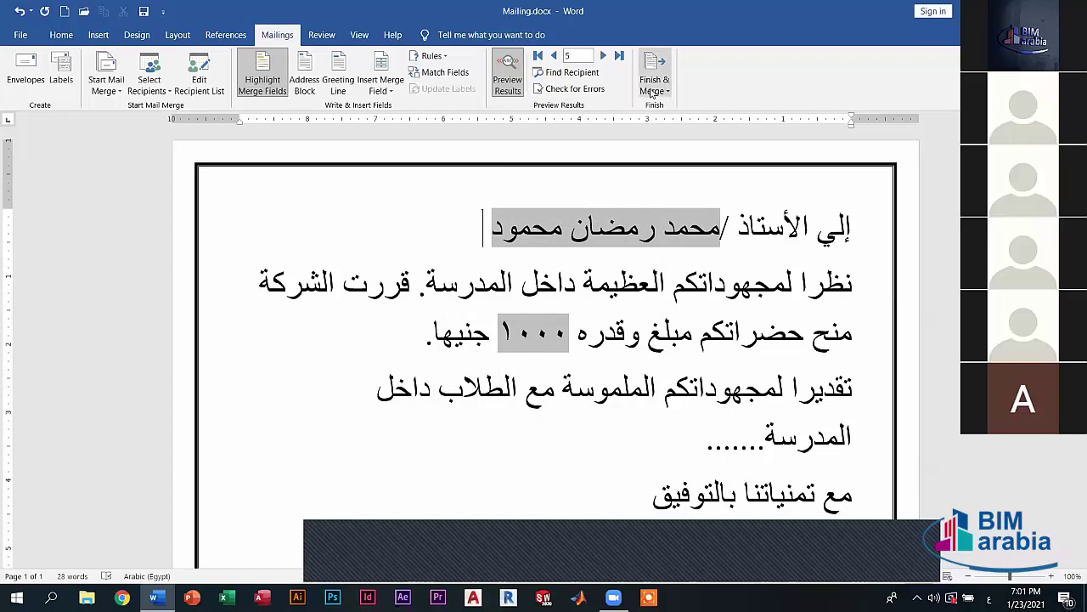
{"action": "left_click", "coordinate": [653, 89]}
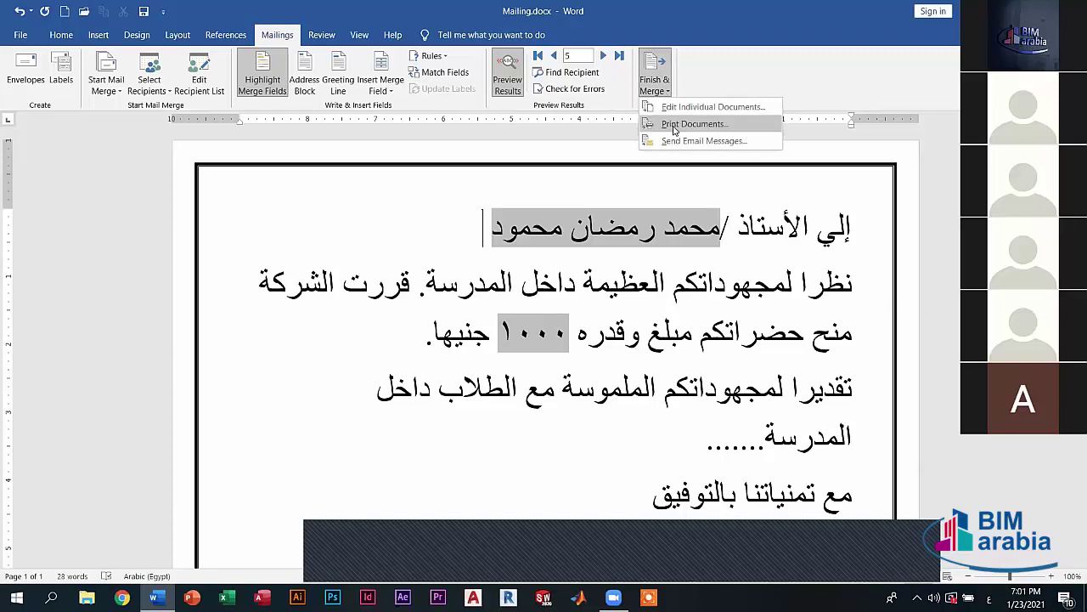
Merge to Printer with All records, after trying Current record and a range ending at 4.
{"action": "left_click", "coordinate": [677, 125]}
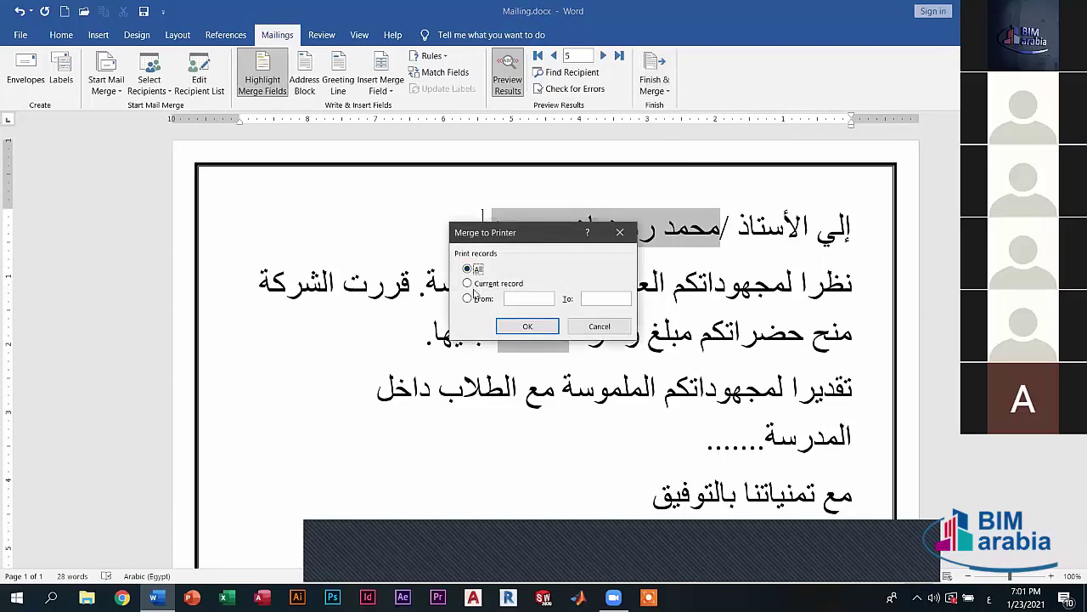
{"action": "left_click", "coordinate": [478, 287]}
{"action": "left_click_drag", "start_coordinate": [522, 238], "coordinate": [561, 227]}
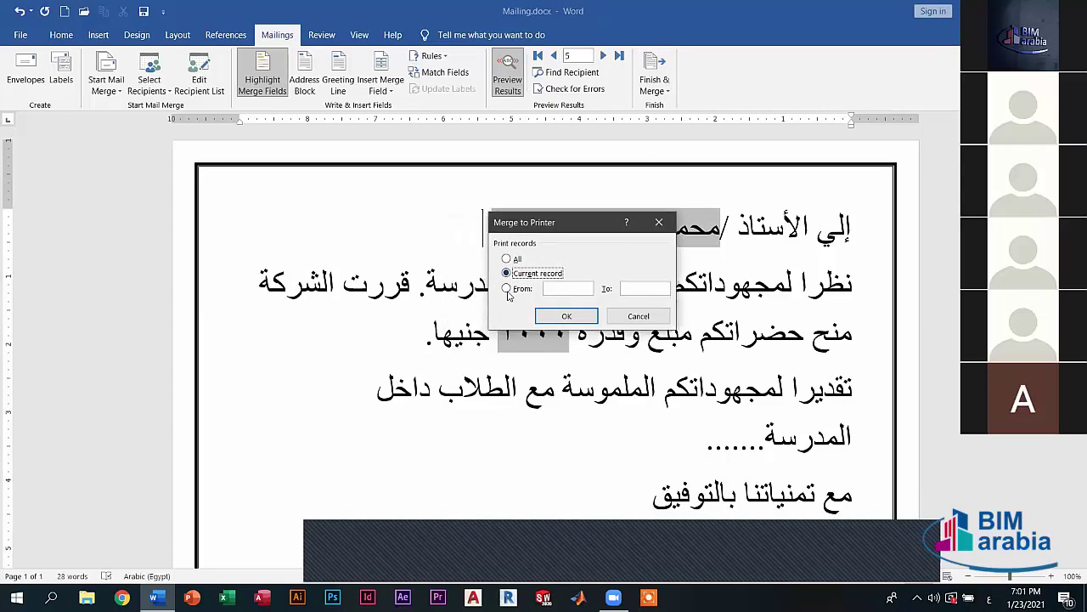
{"action": "left_click", "coordinate": [508, 290]}
{"action": "left_click", "coordinate": [625, 290]}
{"action": "type", "text": "4"}
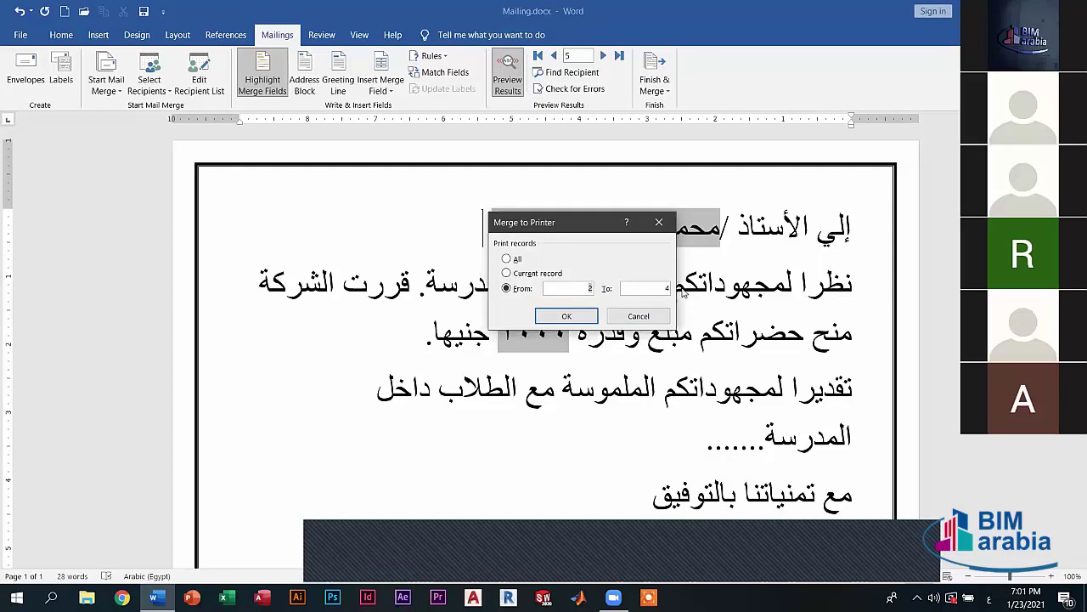
{"action": "left_click", "coordinate": [513, 258]}
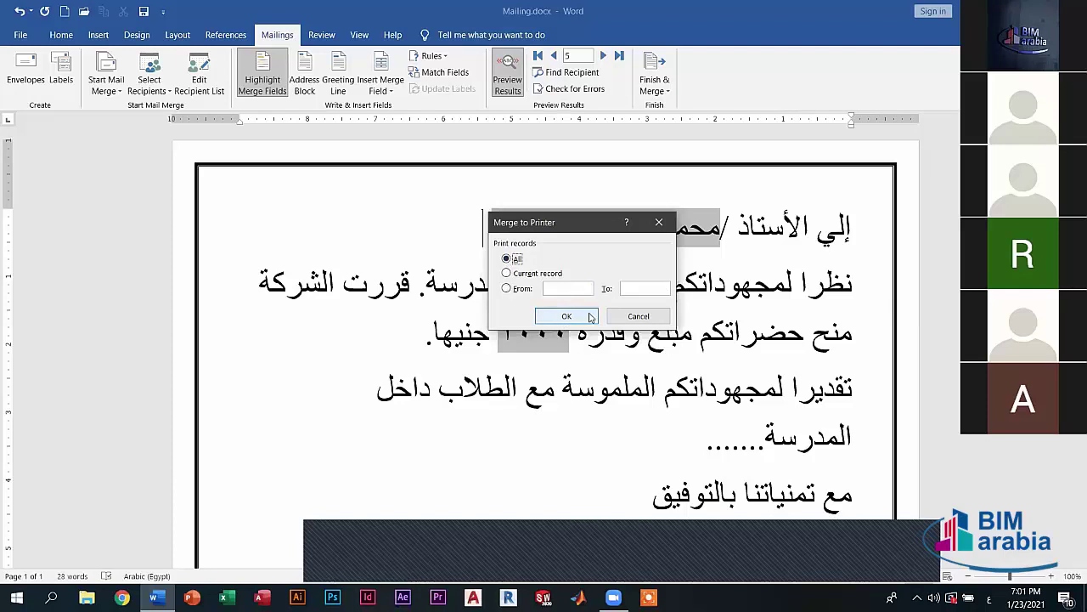
{"action": "left_click", "coordinate": [567, 316]}
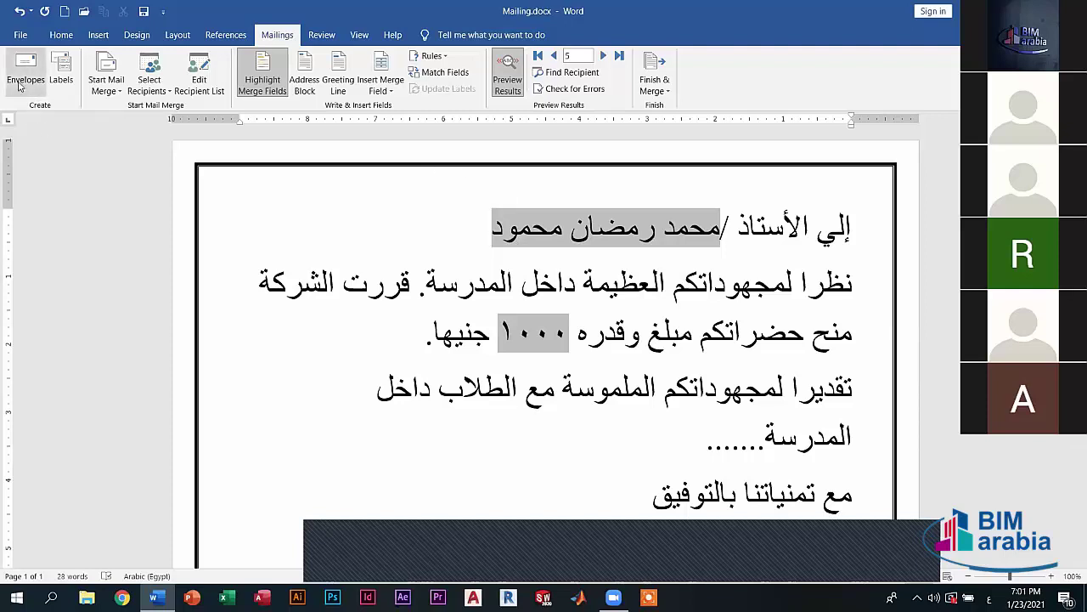
Set up the merge as a Size 10 envelope and review the resulting page.
{"action": "left_click", "coordinate": [15, 77]}
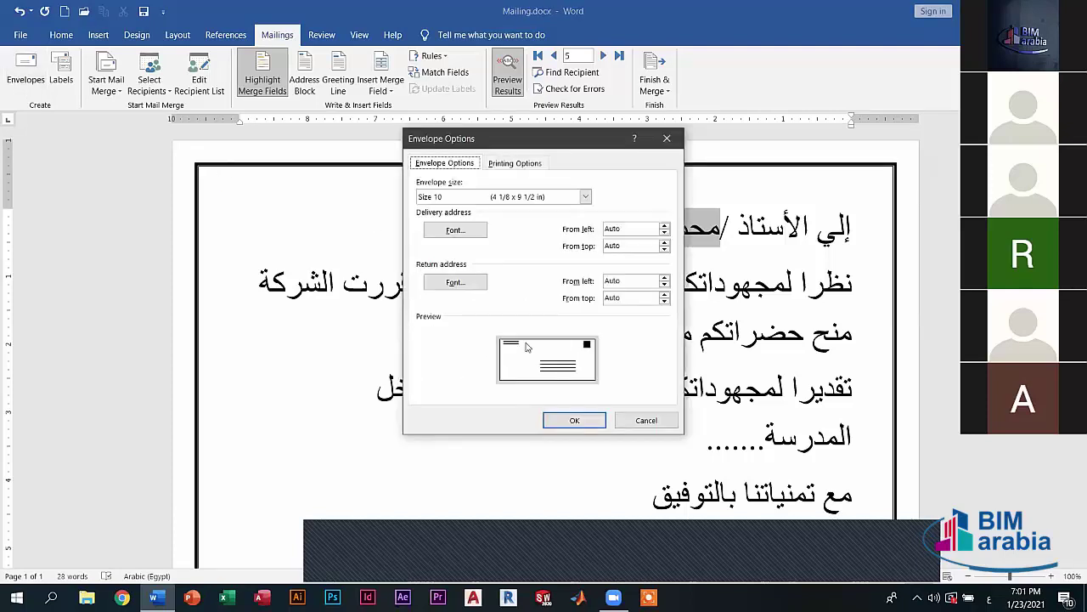
{"action": "left_click", "coordinate": [454, 198]}
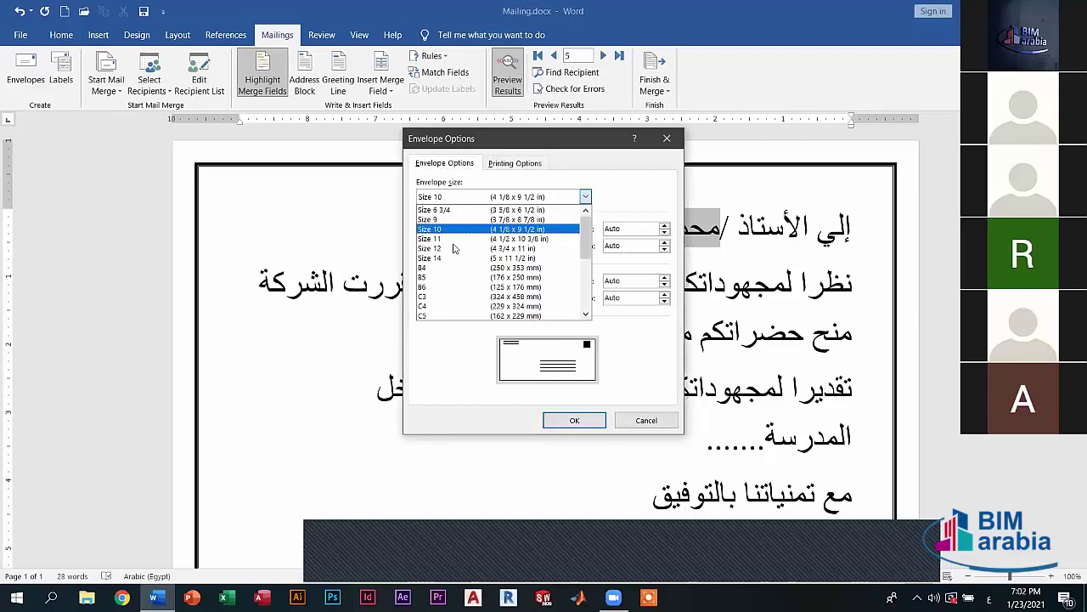
{"action": "left_click", "coordinate": [472, 197]}
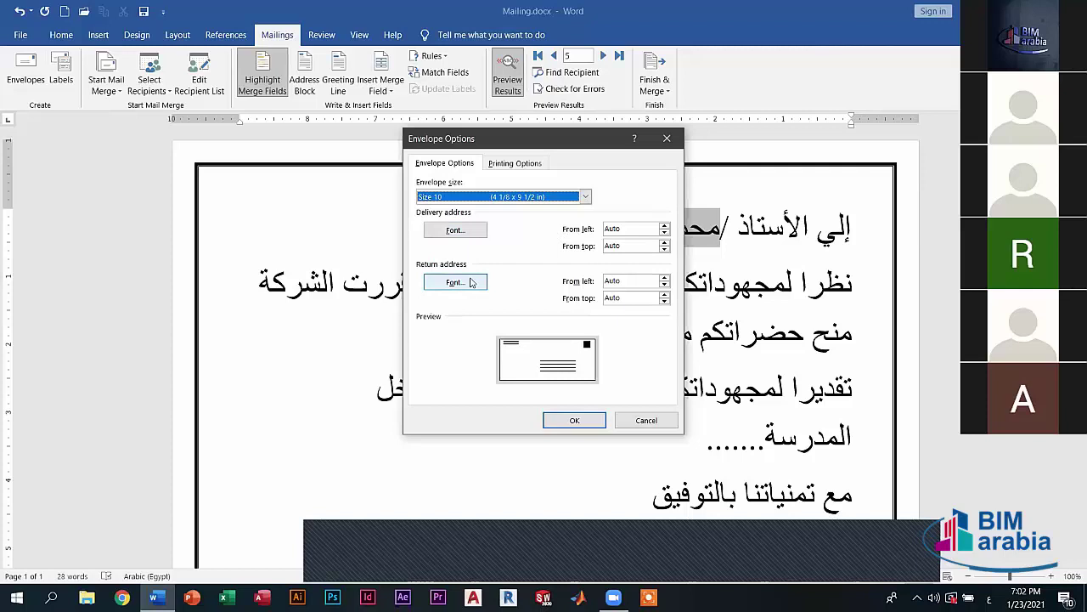
{"action": "left_click", "coordinate": [575, 419]}
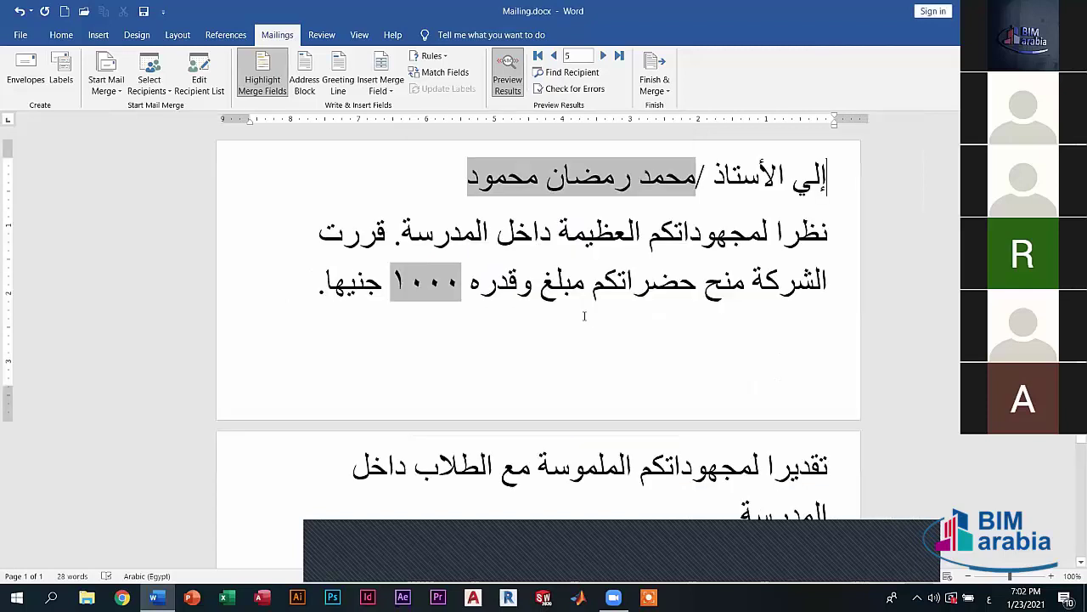
{"action": "scroll", "coordinate": [606, 276], "scroll_direction": "up", "scroll_amount": 1}
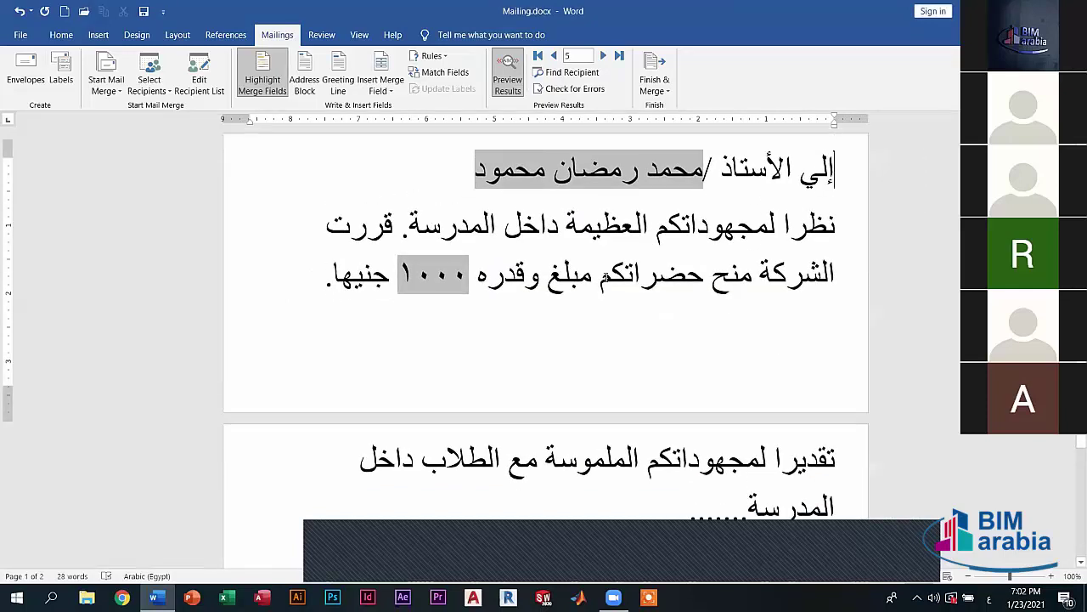
{"action": "scroll", "coordinate": [619, 284], "scroll_direction": "down", "scroll_amount": 1}
{"action": "scroll", "coordinate": [620, 284], "scroll_direction": "up", "scroll_amount": 1}
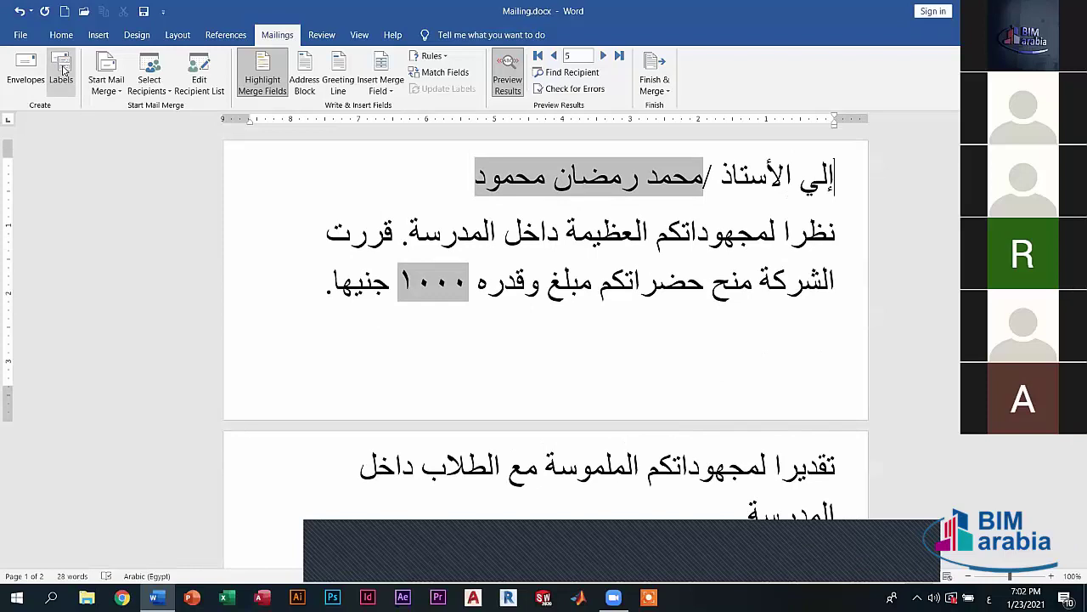
Reopen the envelope options and close them without changes.
{"action": "left_click", "coordinate": [573, 420]}
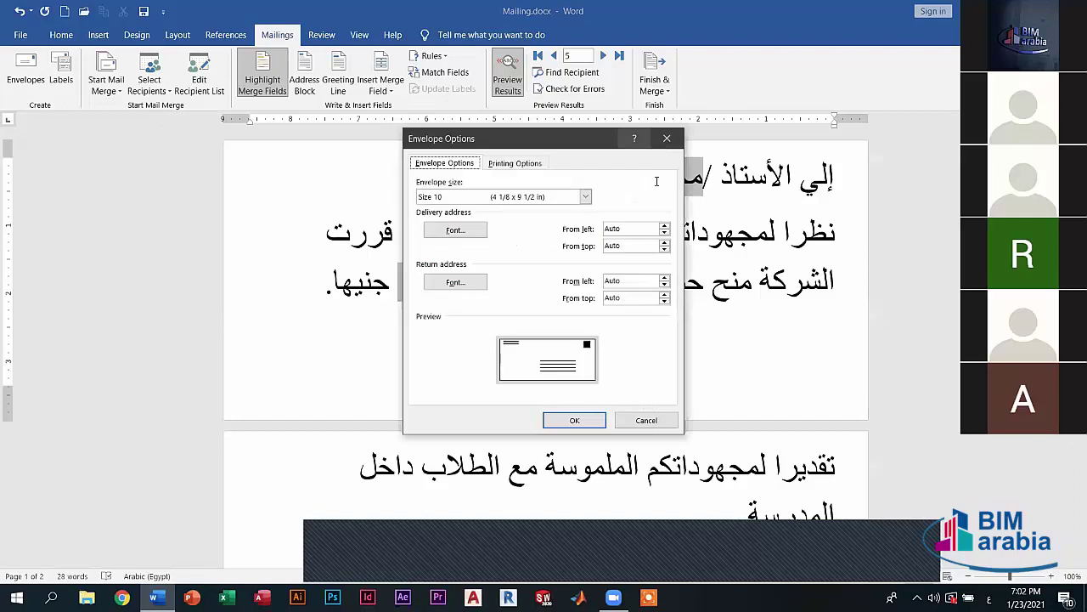
{"action": "left_click", "coordinate": [661, 141]}
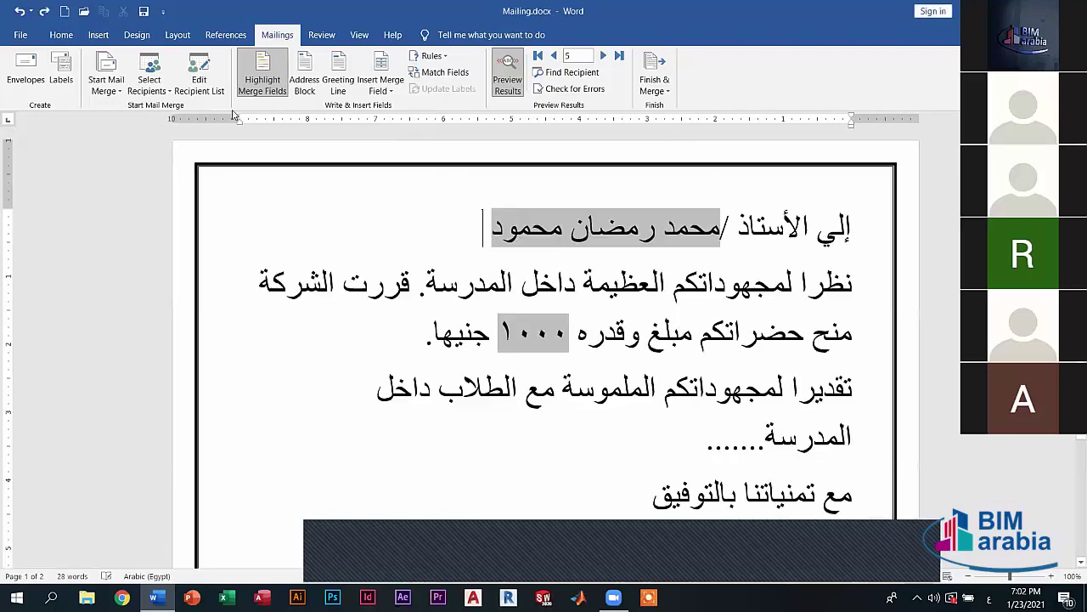
{"action": "left_click", "coordinate": [109, 79]}
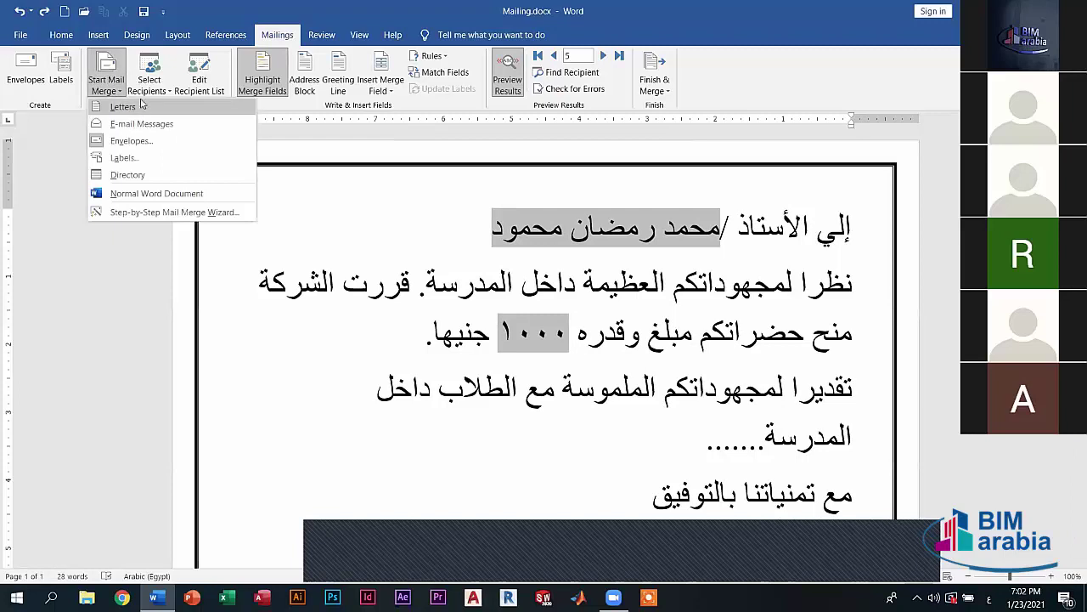
{"action": "left_click", "coordinate": [130, 107]}
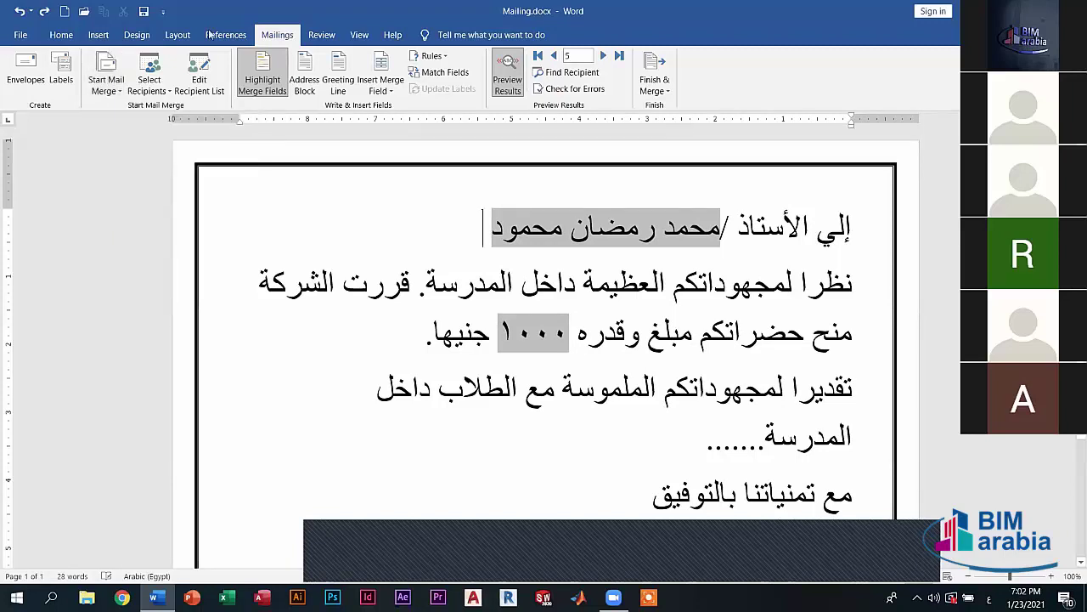
{"action": "left_click", "coordinate": [106, 79]}
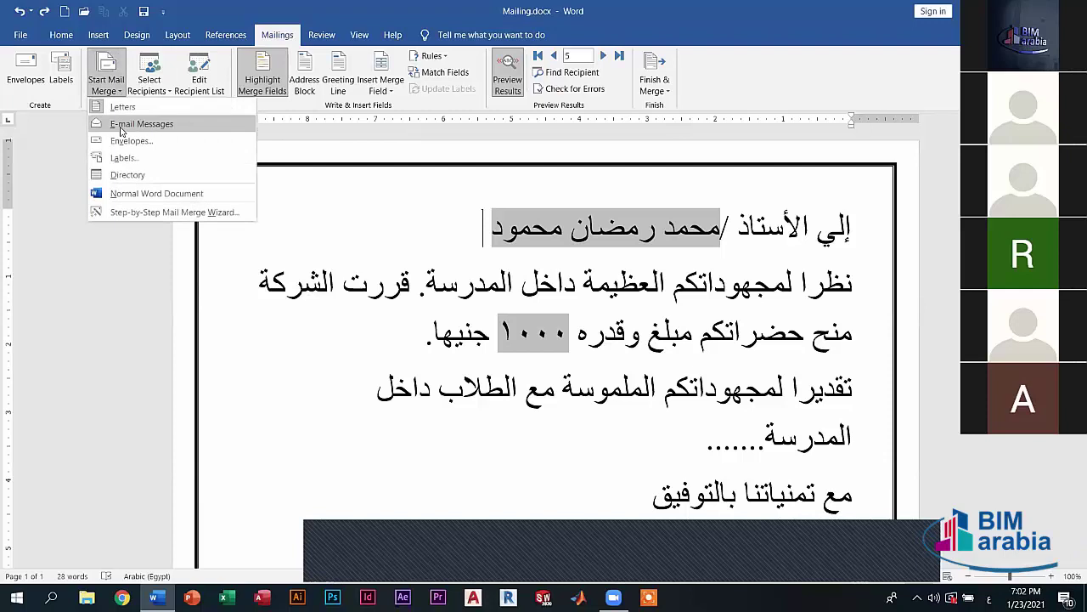
{"action": "left_click", "coordinate": [120, 125]}
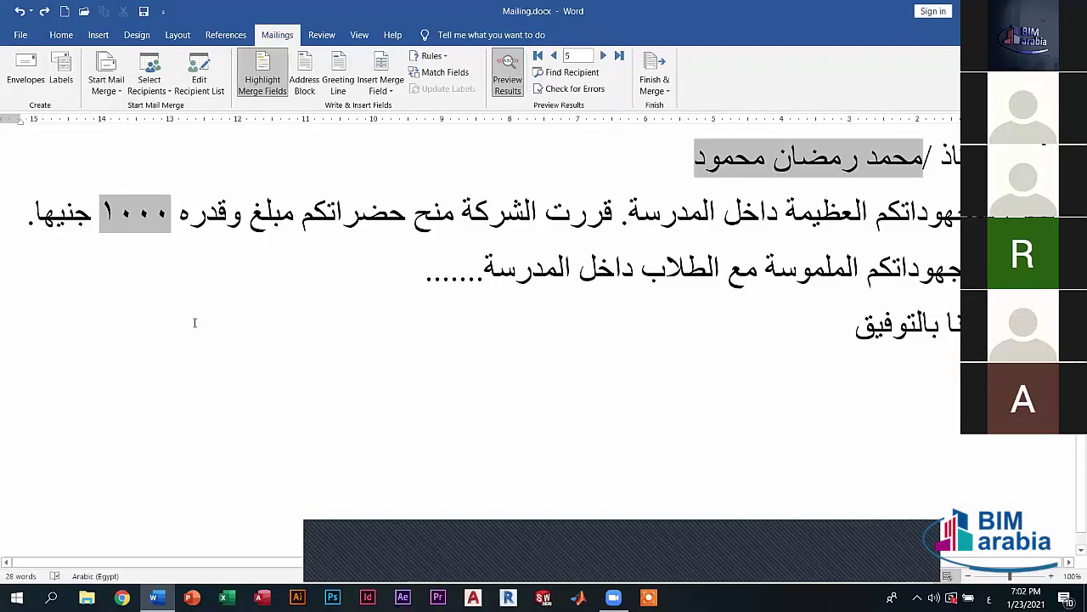
{"action": "left_click", "coordinate": [113, 90]}
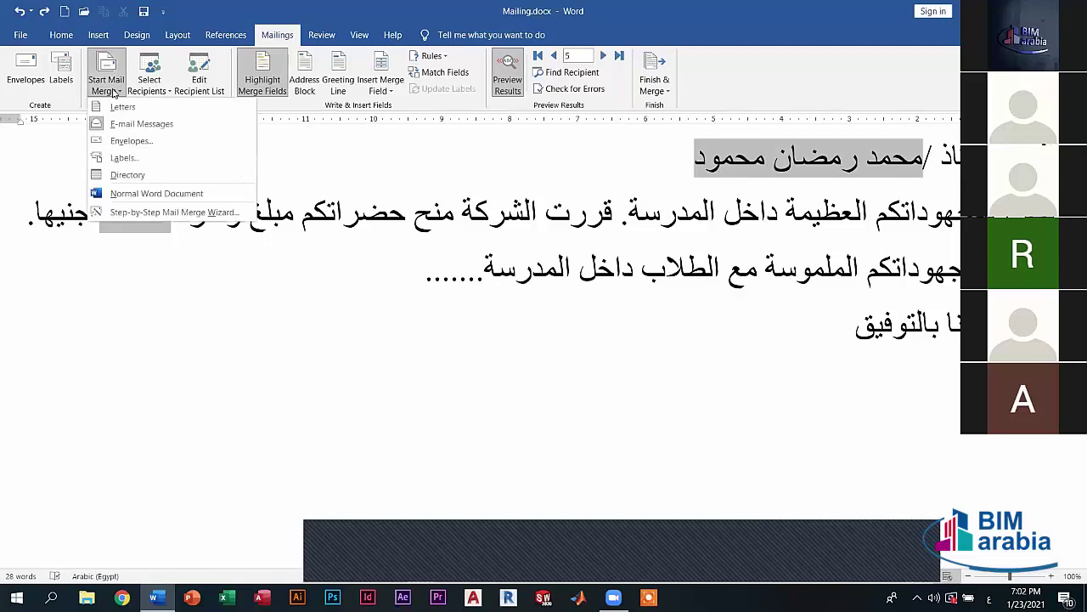
{"action": "left_click", "coordinate": [124, 141]}
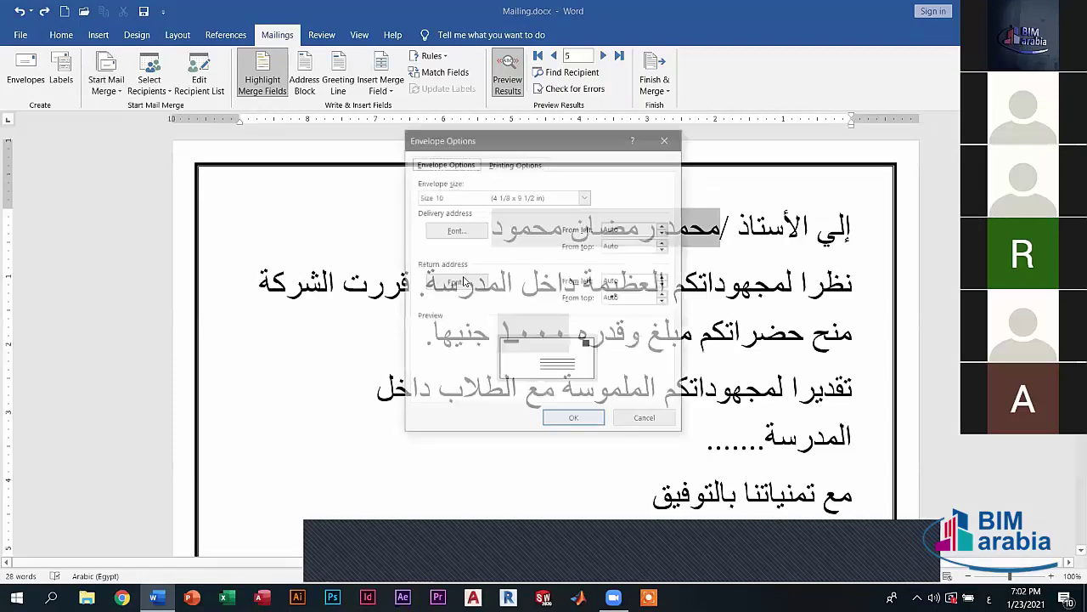
{"action": "left_click", "coordinate": [646, 420]}
{"action": "left_click", "coordinate": [106, 81]}
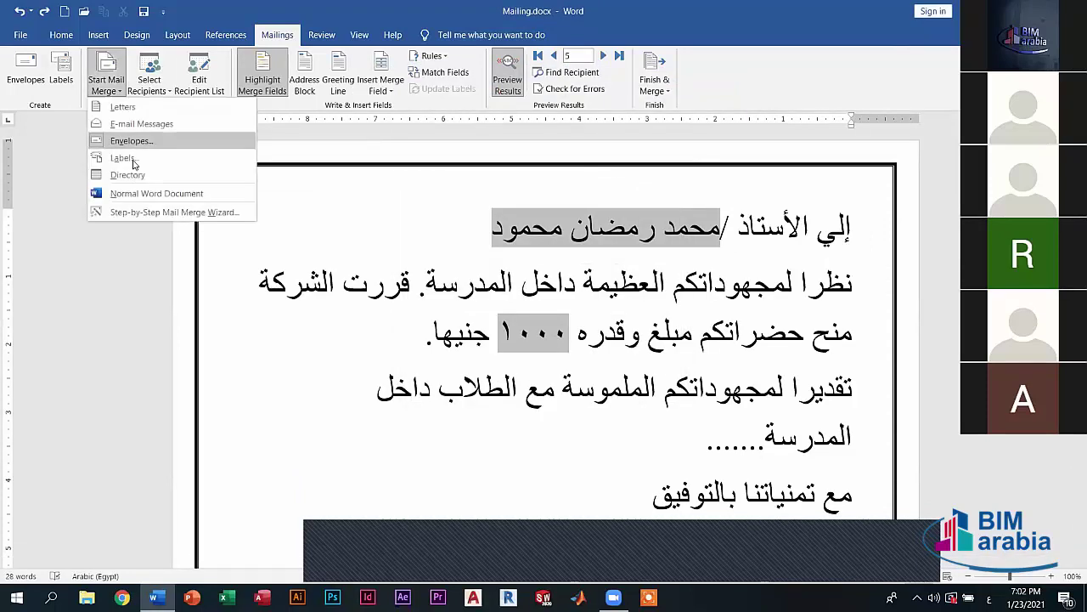
{"action": "left_click", "coordinate": [127, 157]}
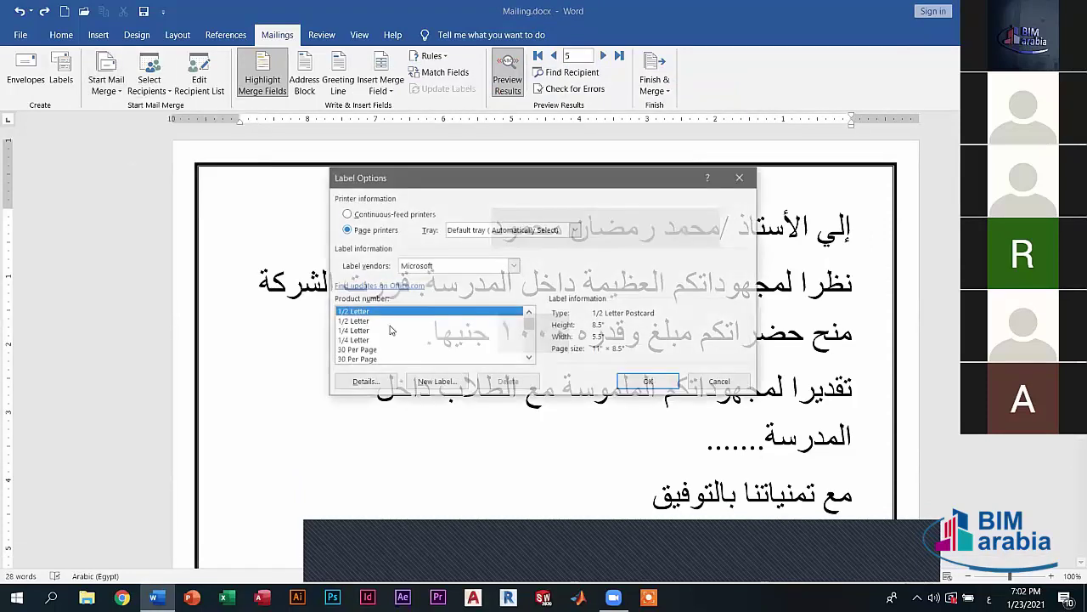
{"action": "left_click", "coordinate": [468, 331]}
{"action": "left_click", "coordinate": [422, 340]}
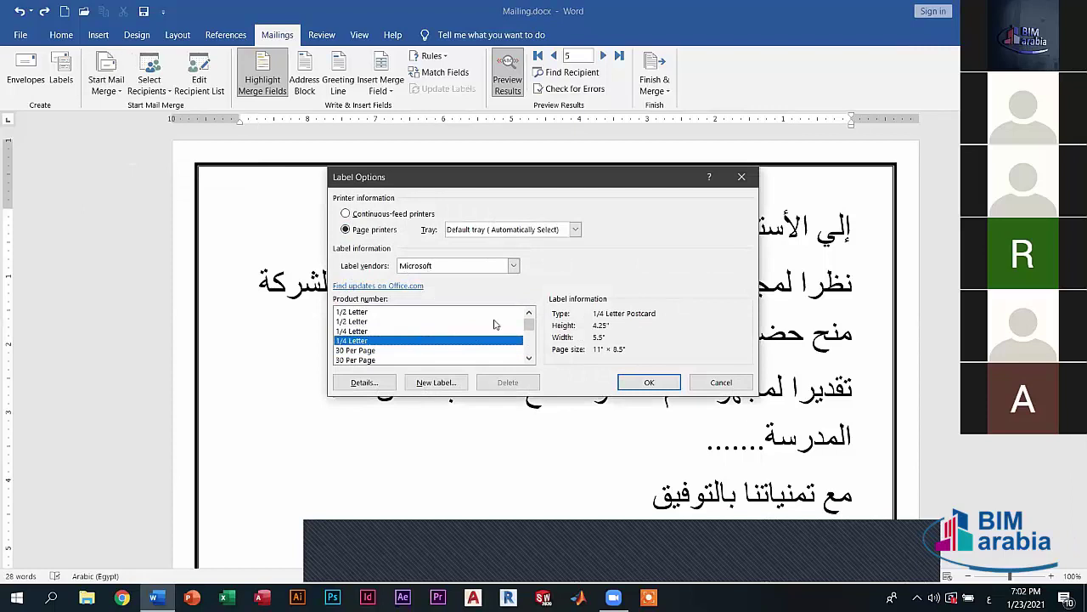
{"action": "left_click", "coordinate": [429, 322]}
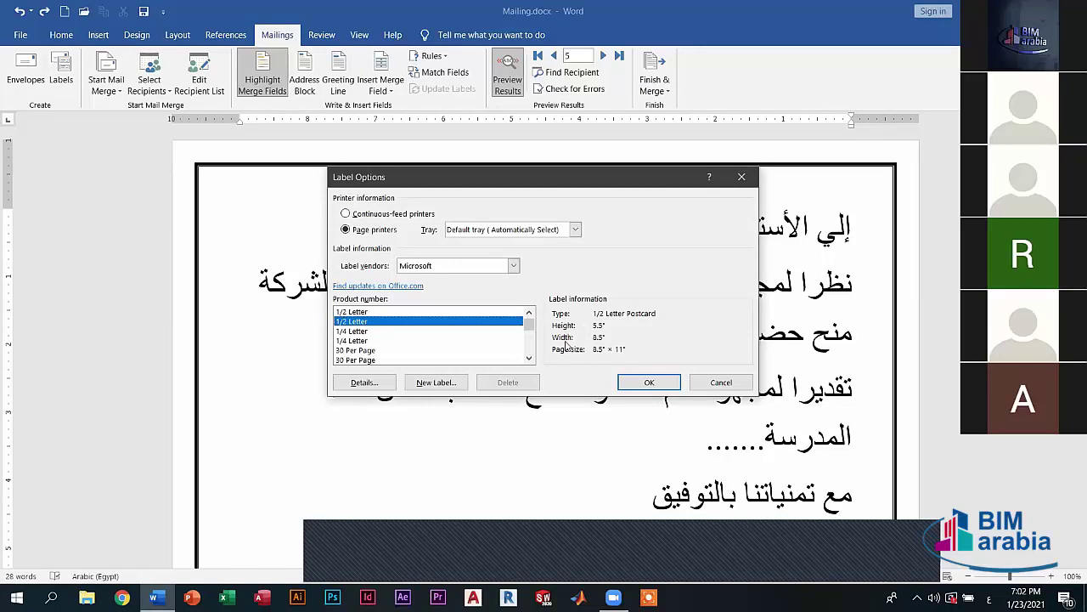
{"action": "left_click", "coordinate": [710, 381]}
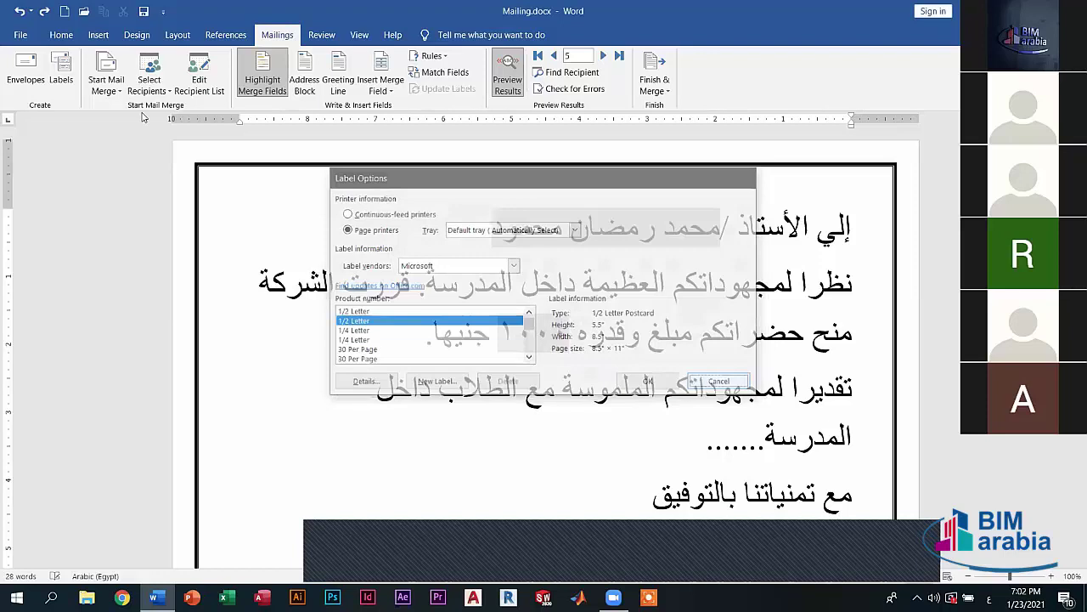
{"action": "left_click", "coordinate": [106, 85]}
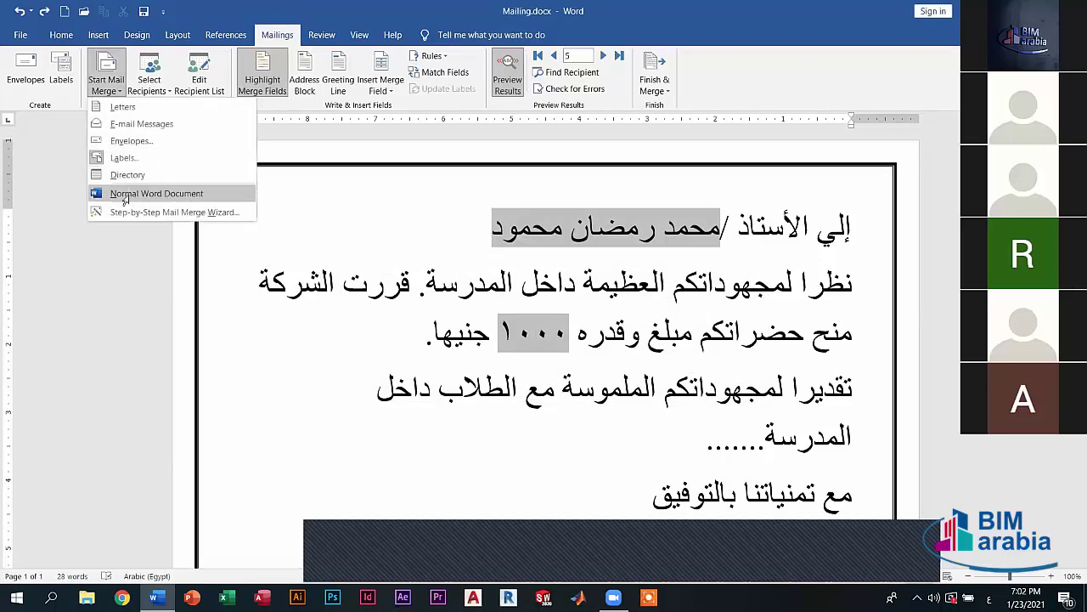
Revert to Normal Word Document and launch the Step-by-Step Mail Merge Wizard, reopening it after closing.
{"action": "key", "text": "Return"}
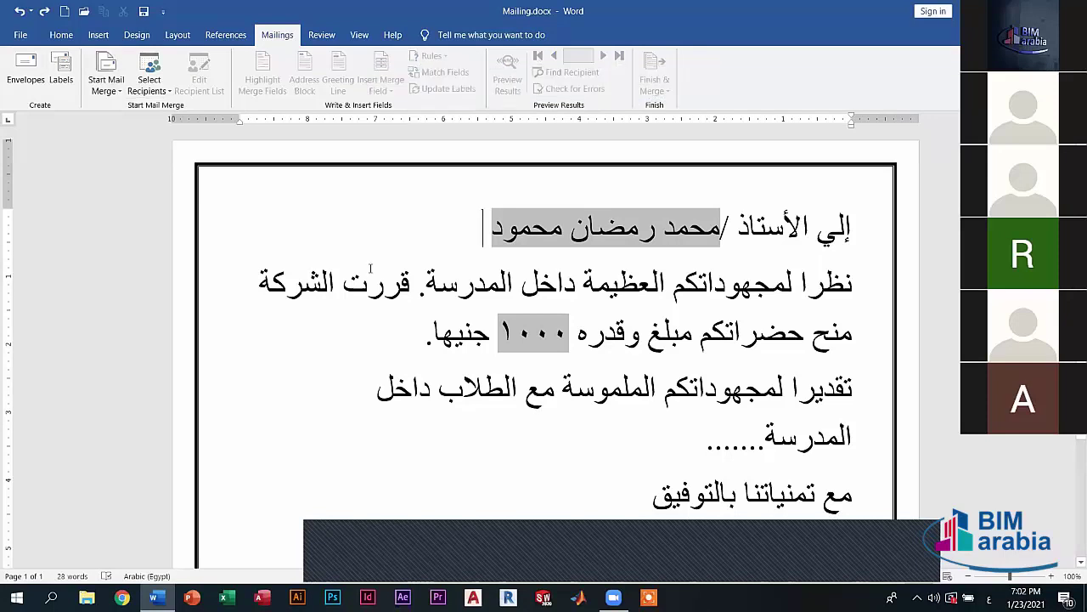
{"action": "left_click", "coordinate": [106, 85]}
{"action": "left_click", "coordinate": [162, 208]}
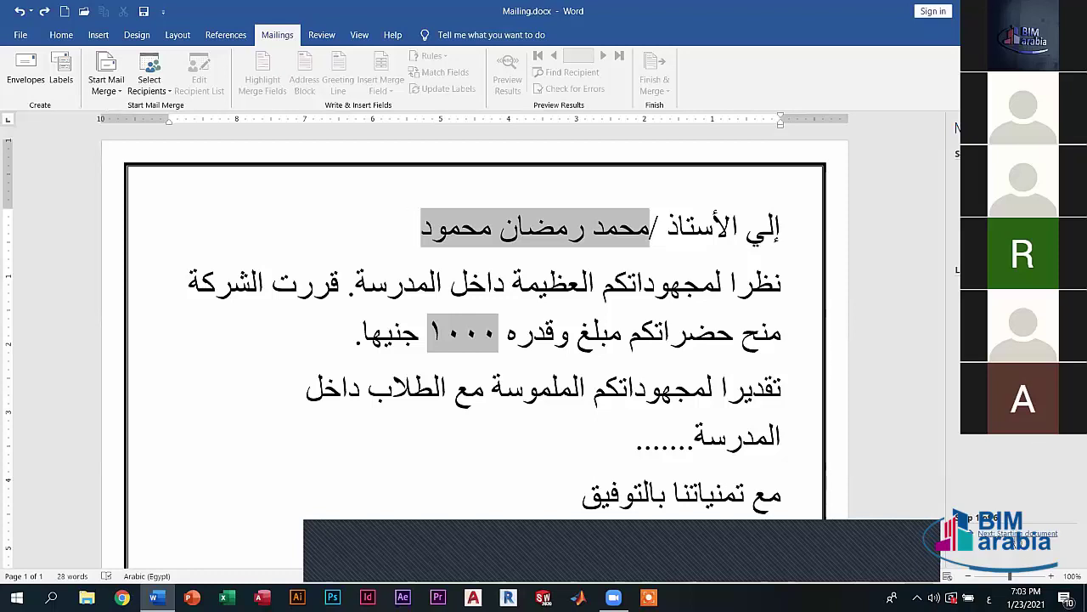
{"action": "left_click", "coordinate": [1018, 533]}
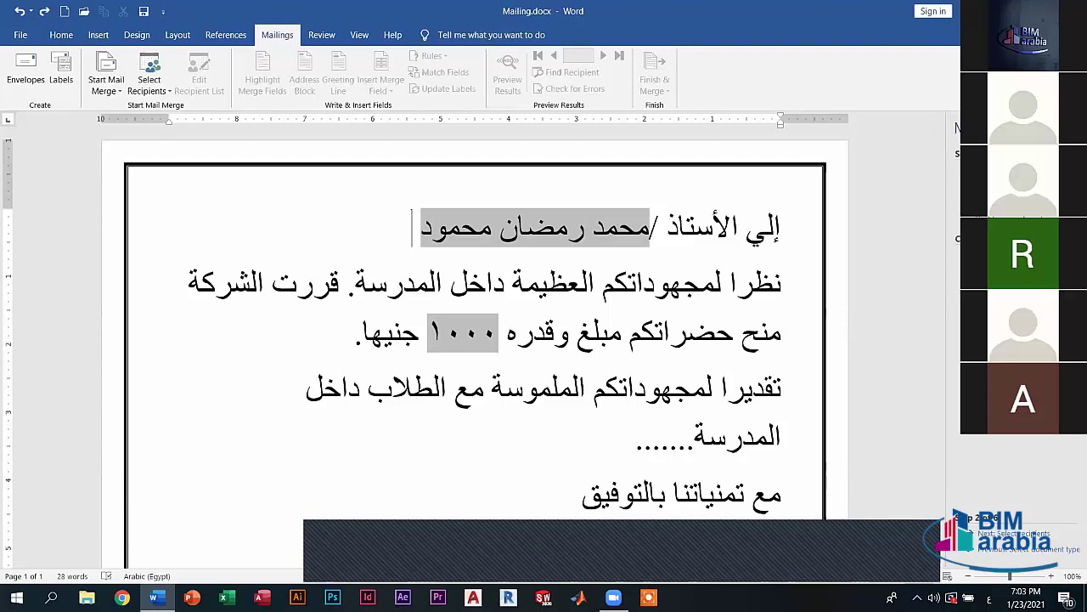
{"action": "left_click", "coordinate": [1077, 128]}
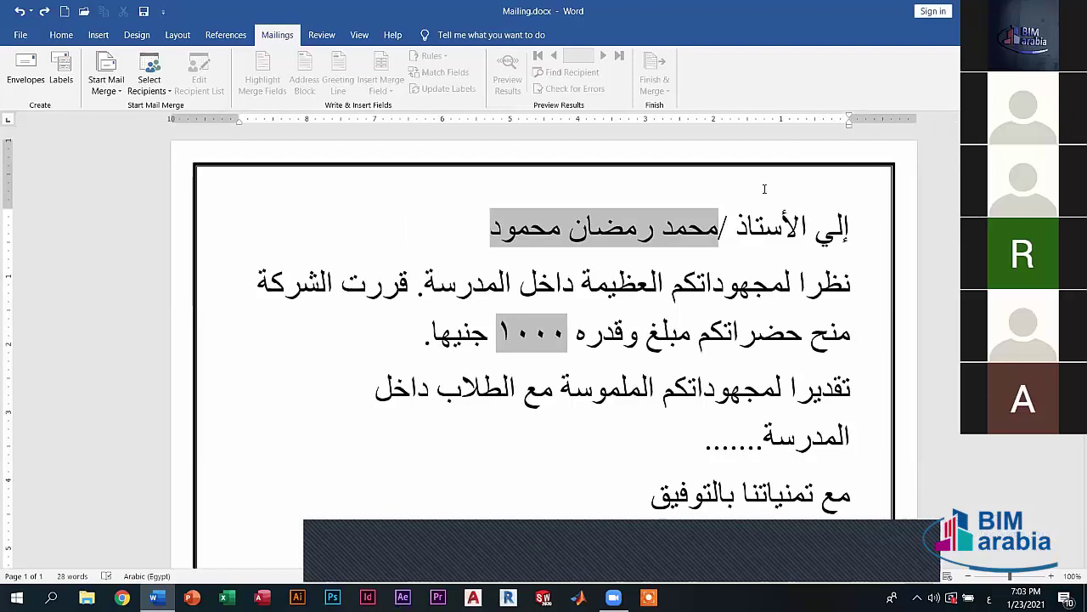
{"action": "left_click", "coordinate": [107, 85]}
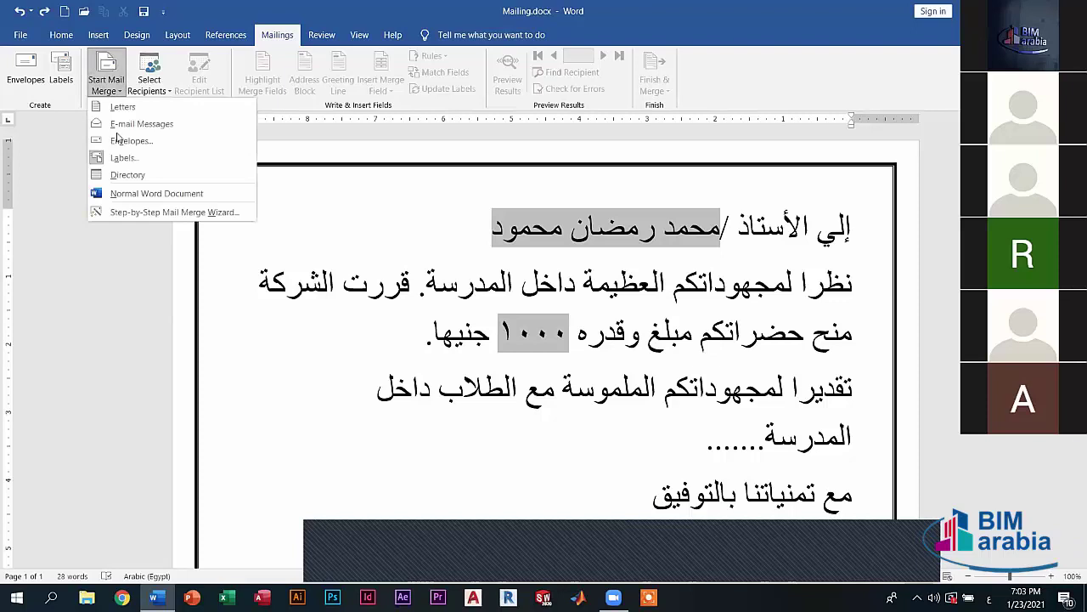
{"action": "left_click", "coordinate": [138, 212]}
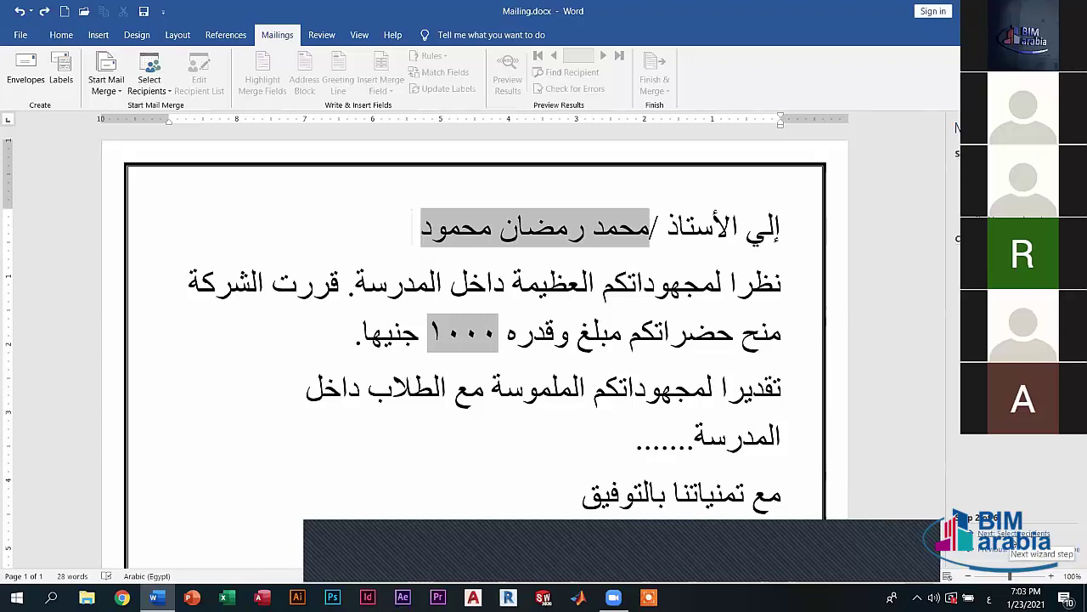
Choose the 30 Per Page label layout in Label Options and confirm it.
{"action": "left_click", "coordinate": [1011, 536]}
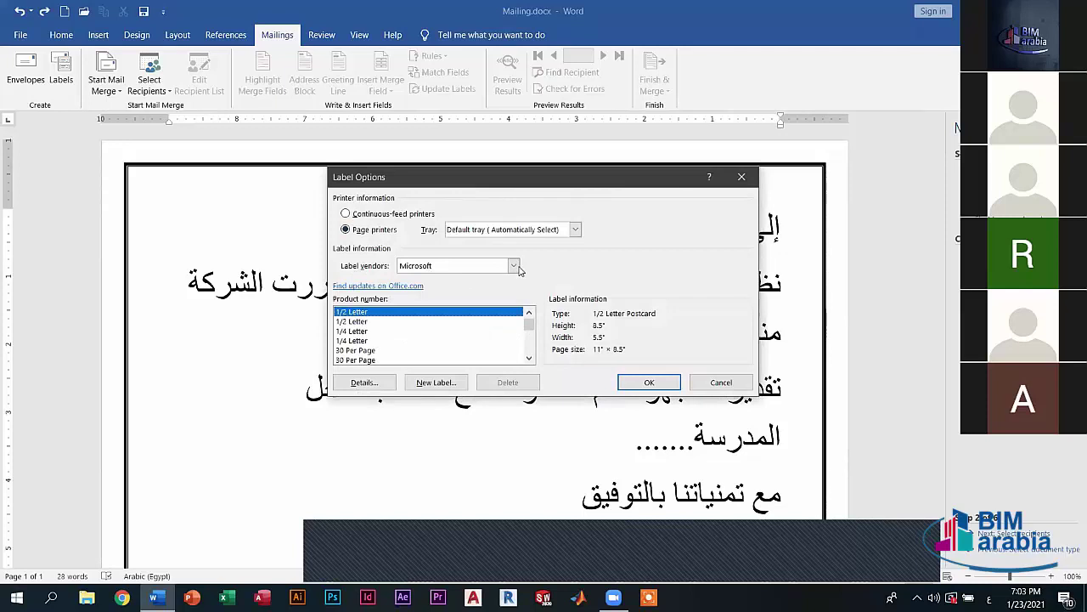
{"action": "left_click", "coordinate": [484, 270]}
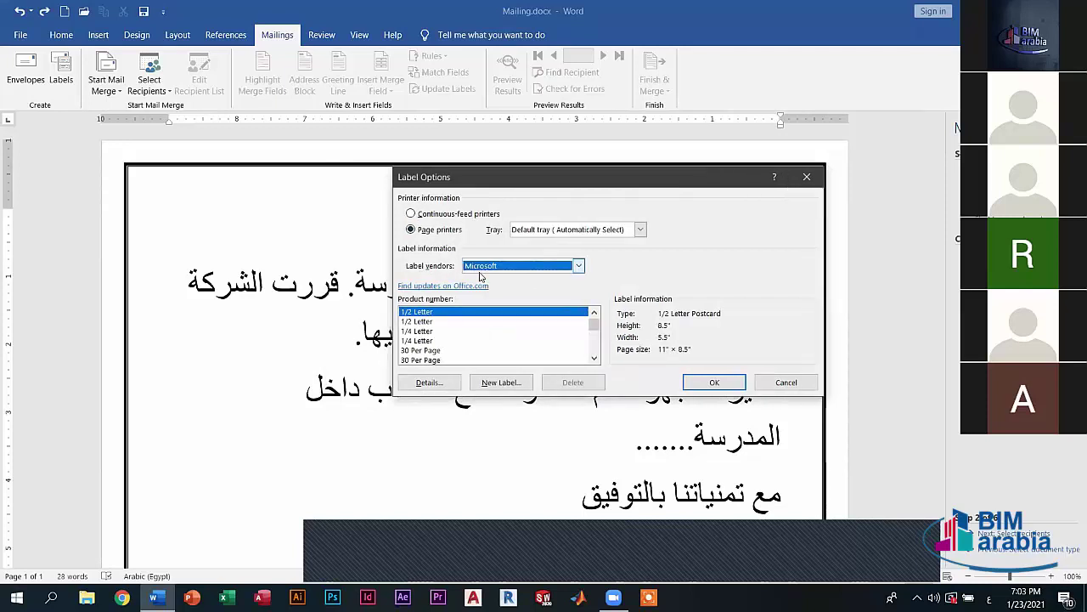
{"action": "left_click", "coordinate": [417, 321]}
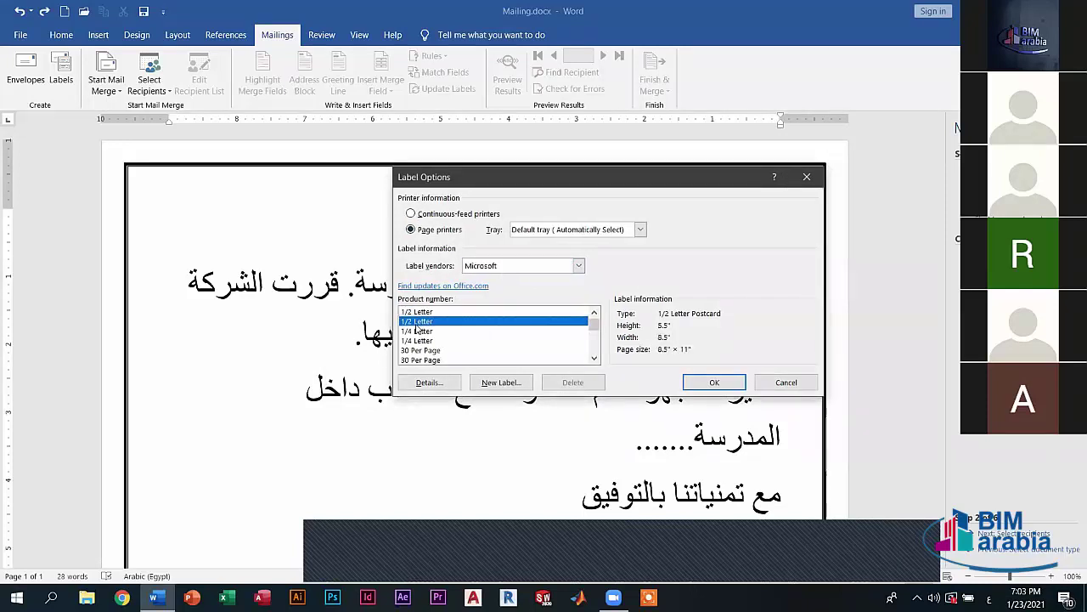
{"action": "left_click", "coordinate": [427, 341]}
{"action": "left_click", "coordinate": [427, 350]}
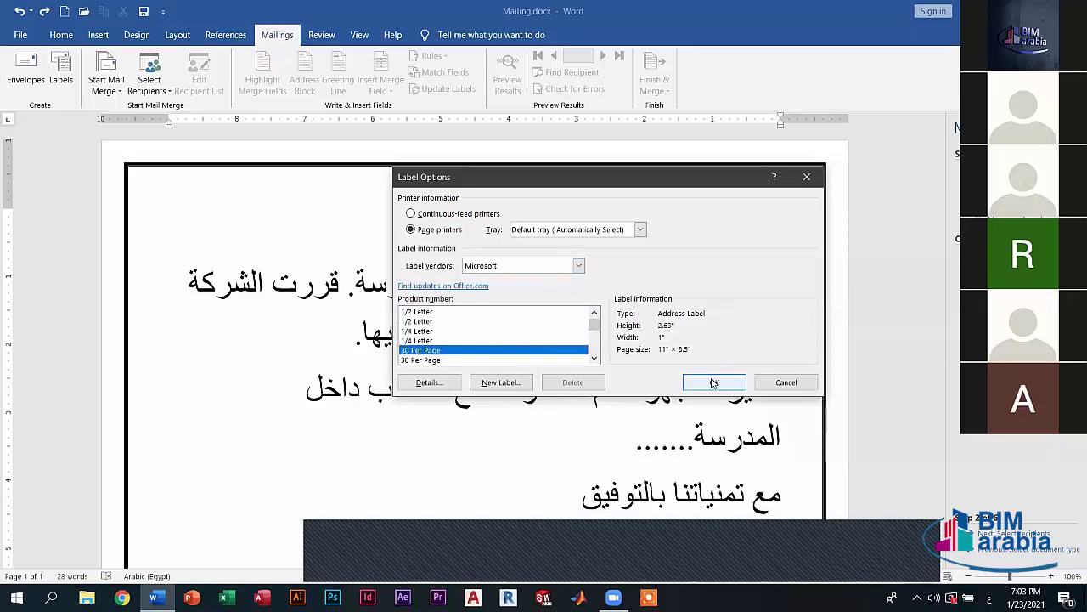
{"action": "left_click", "coordinate": [716, 383]}
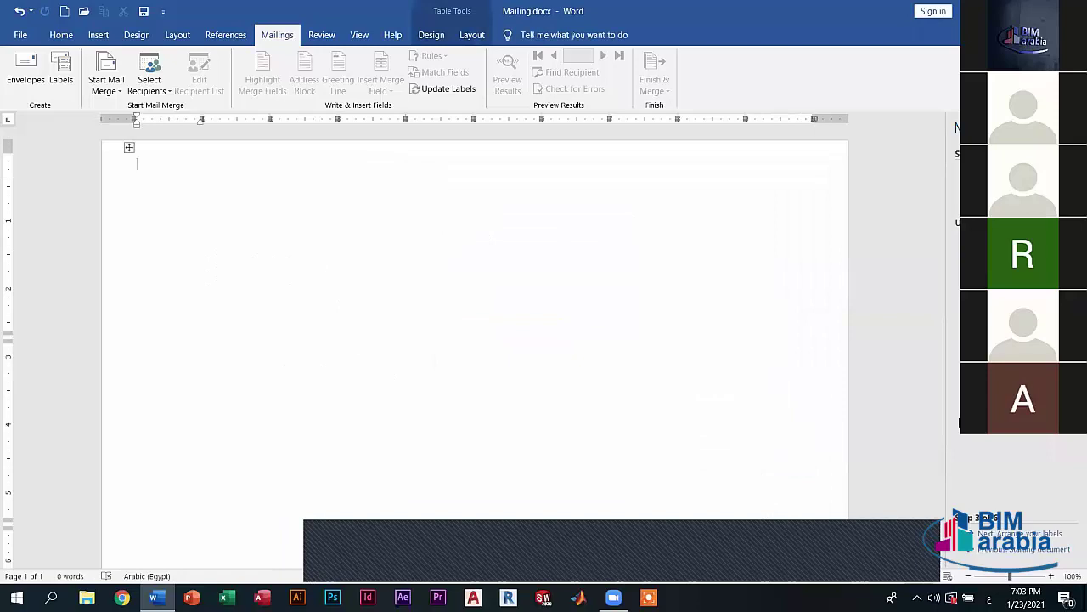
Fill the labels with «Next Record» fields via Update Labels, then close Word without saving.
{"action": "left_click", "coordinate": [431, 34]}
{"action": "left_click", "coordinate": [473, 34]}
{"action": "left_click", "coordinate": [430, 34]}
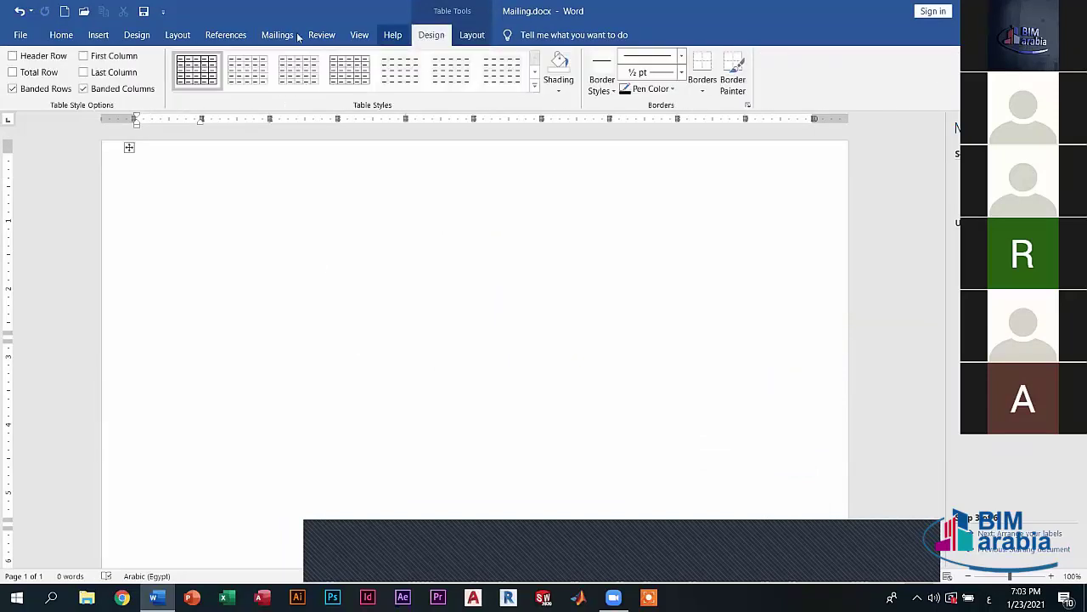
{"action": "left_click", "coordinate": [296, 35]}
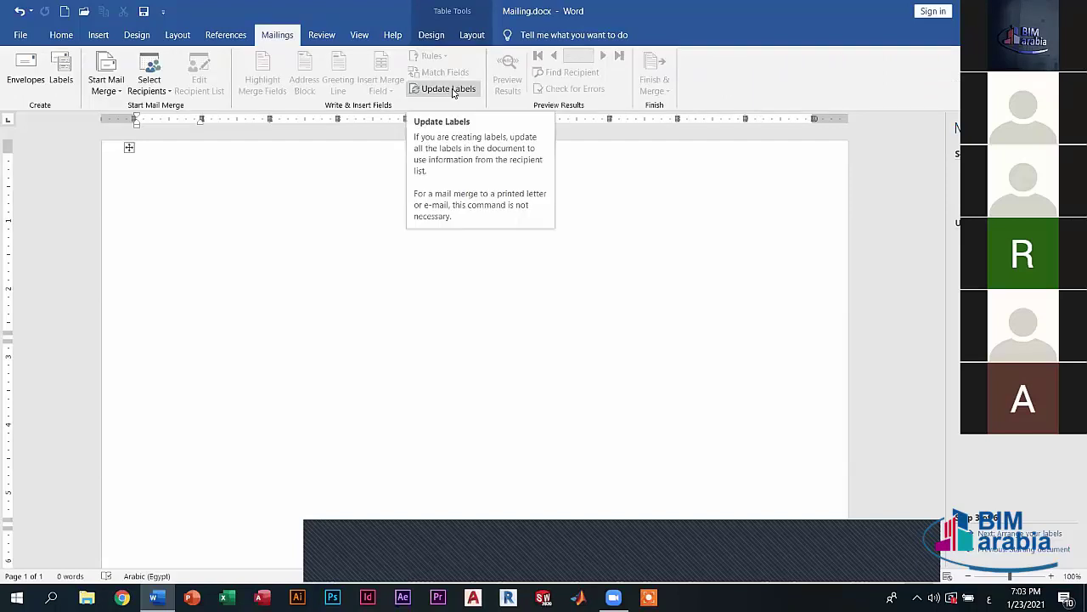
{"action": "left_click", "coordinate": [448, 89]}
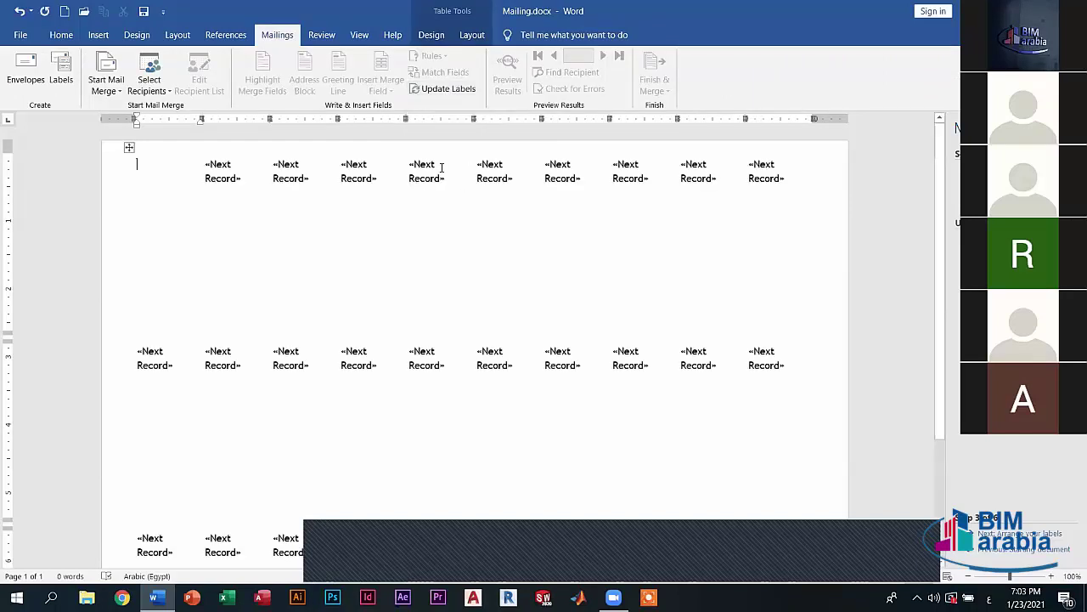
{"action": "left_click", "coordinate": [418, 174]}
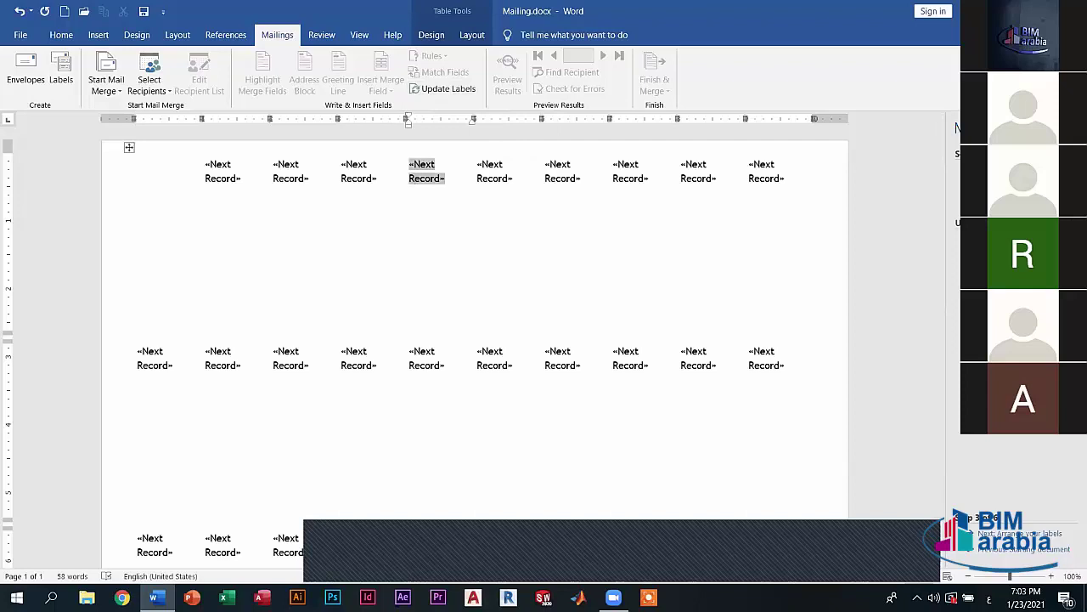
{"action": "key", "text": "ctrl+w"}
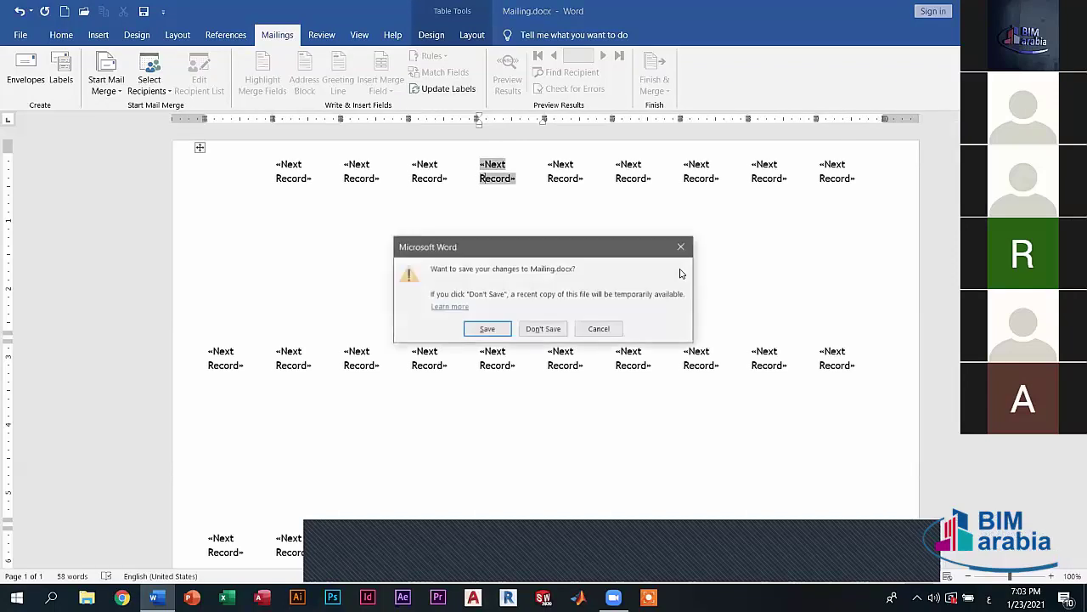
{"action": "left_click", "coordinate": [548, 328]}
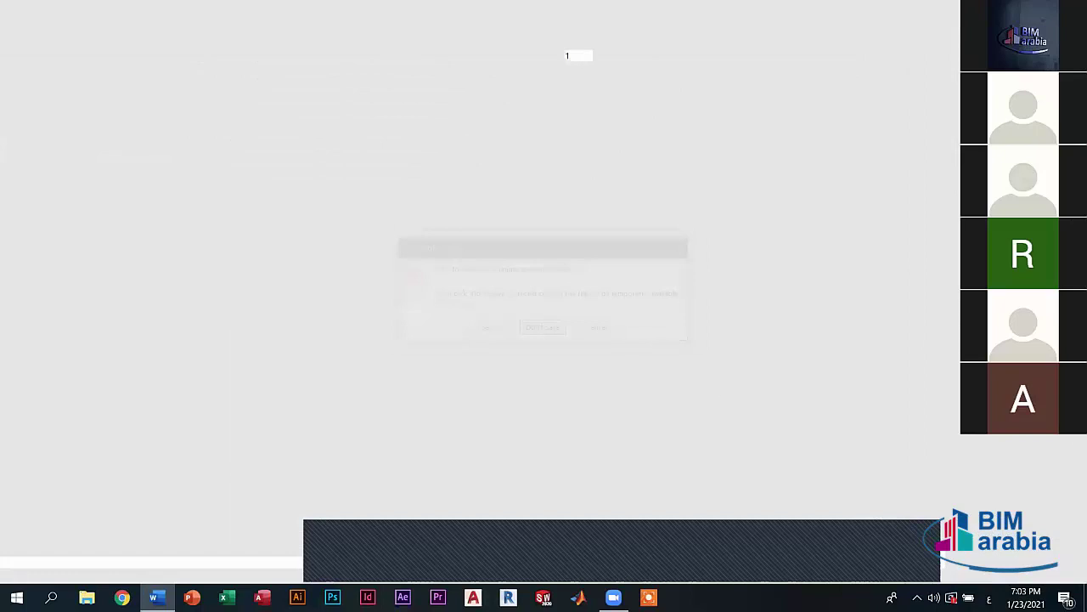
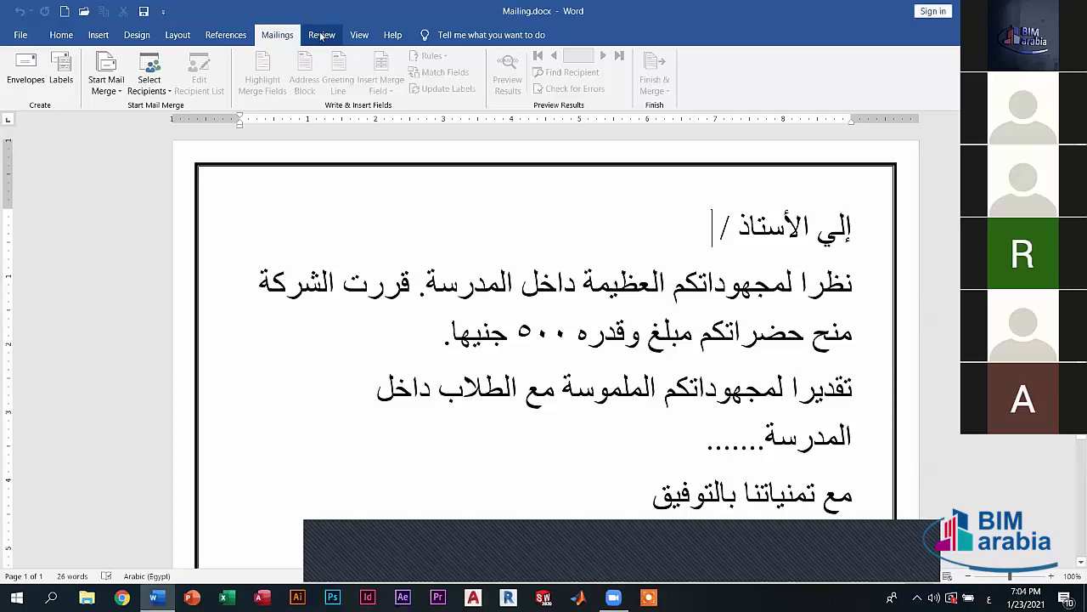
Browse the View, Review and References ribbon tabs, ending back on Mailings.
{"action": "left_click", "coordinate": [357, 34]}
{"action": "left_click", "coordinate": [321, 35]}
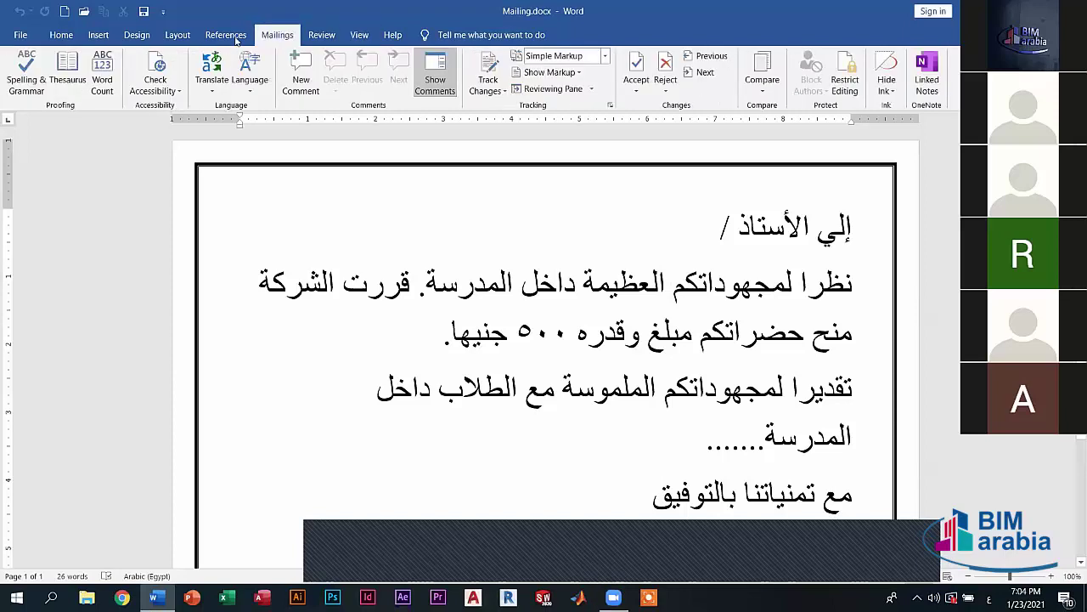
{"action": "left_click", "coordinate": [277, 35]}
{"action": "left_click", "coordinate": [223, 35]}
{"action": "left_click", "coordinate": [277, 34]}
{"action": "left_click", "coordinate": [225, 34]}
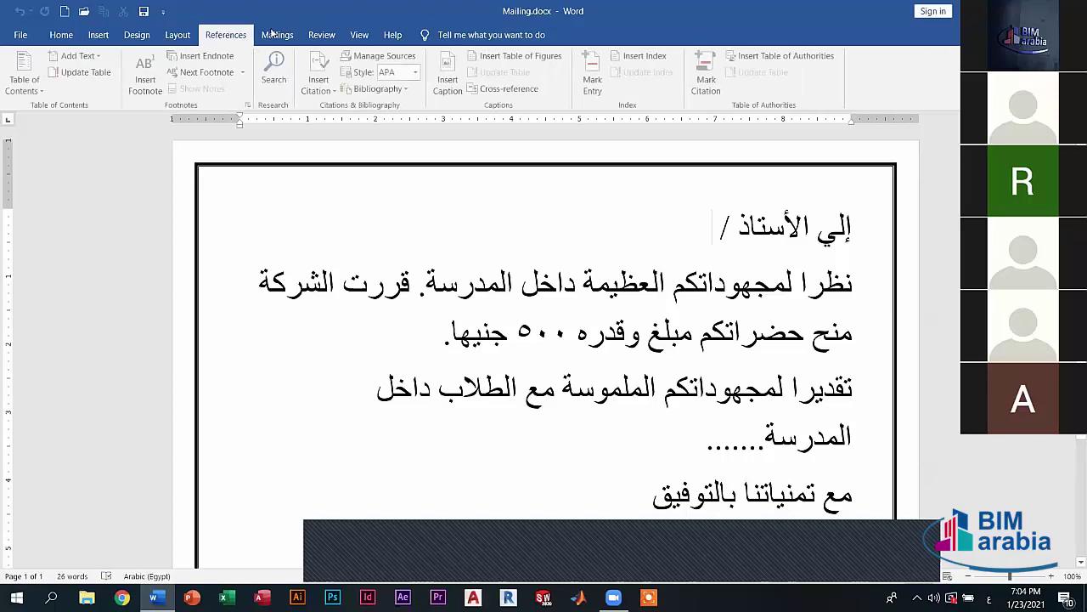
{"action": "left_click", "coordinate": [275, 34]}
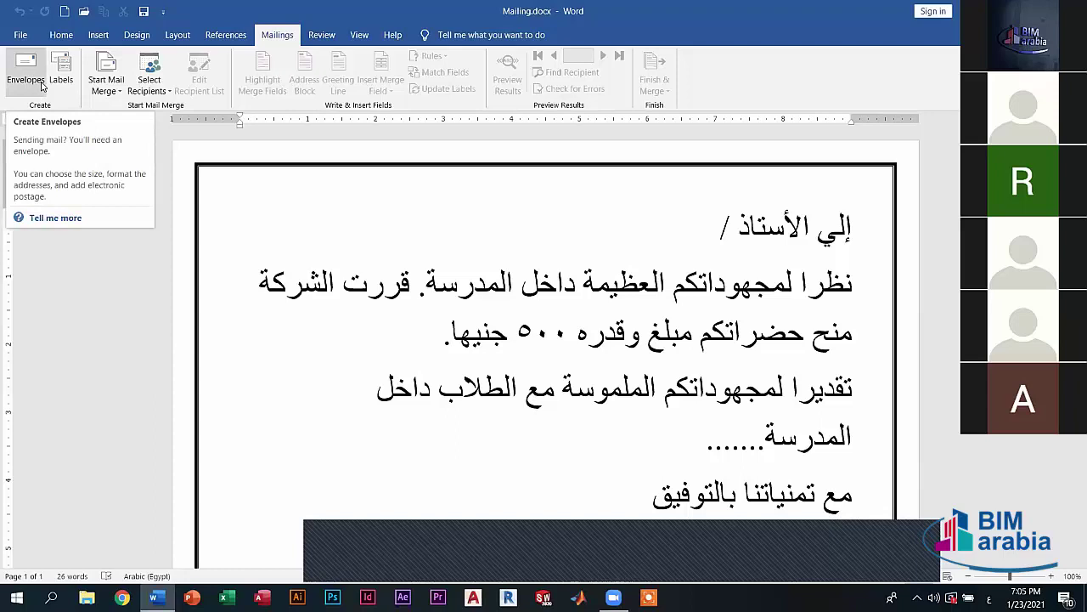
In Envelope Options keep the Size 10 envelope and leave the complex-script address font unchanged.
{"action": "left_click", "coordinate": [36, 78]}
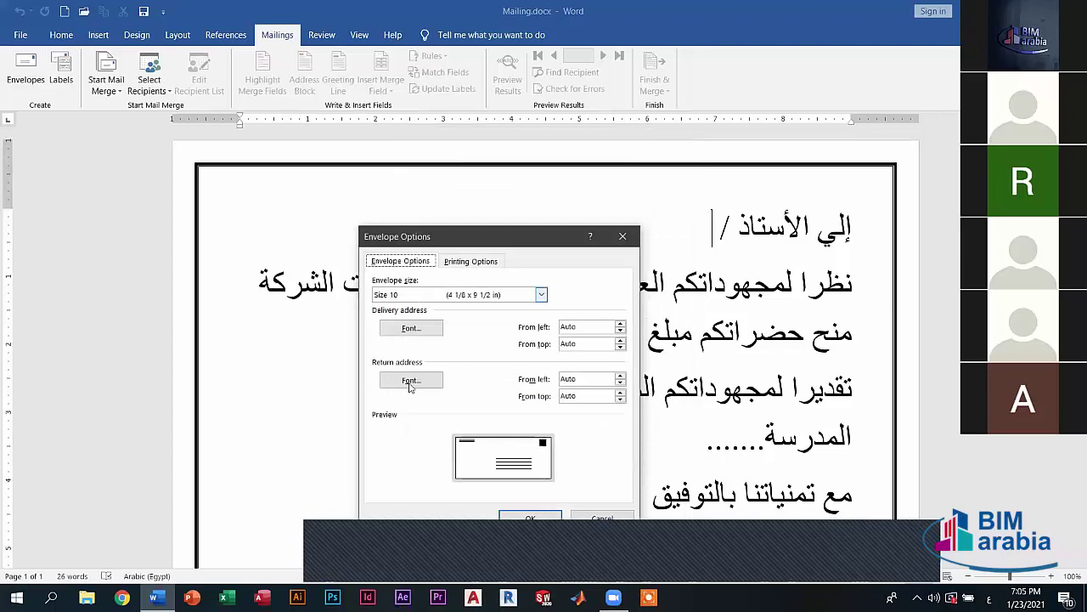
{"action": "left_click", "coordinate": [541, 294]}
{"action": "left_click", "coordinate": [413, 330]}
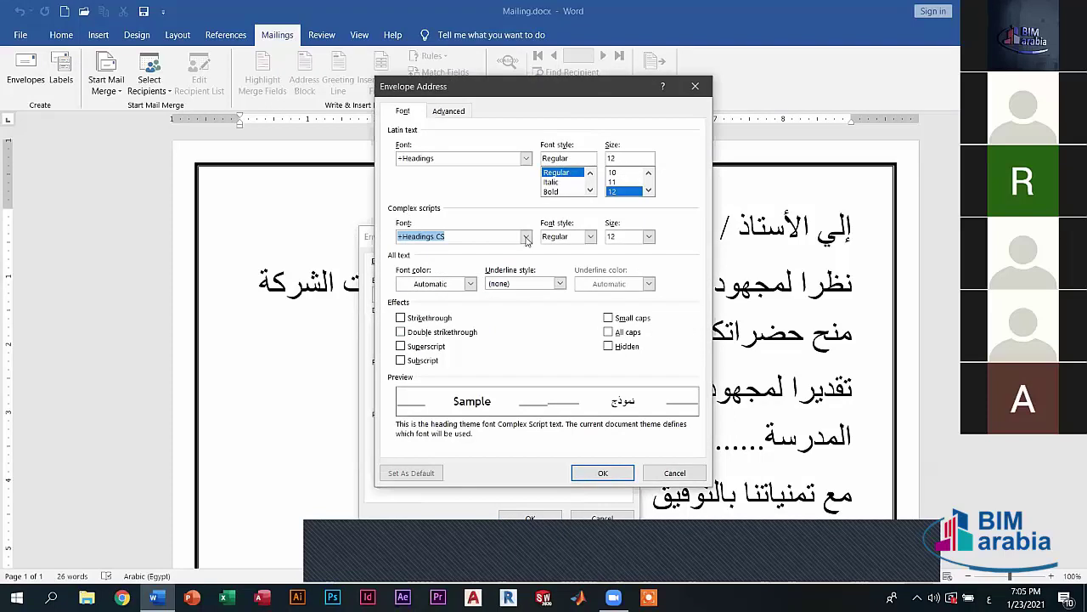
{"action": "left_click", "coordinate": [579, 237]}
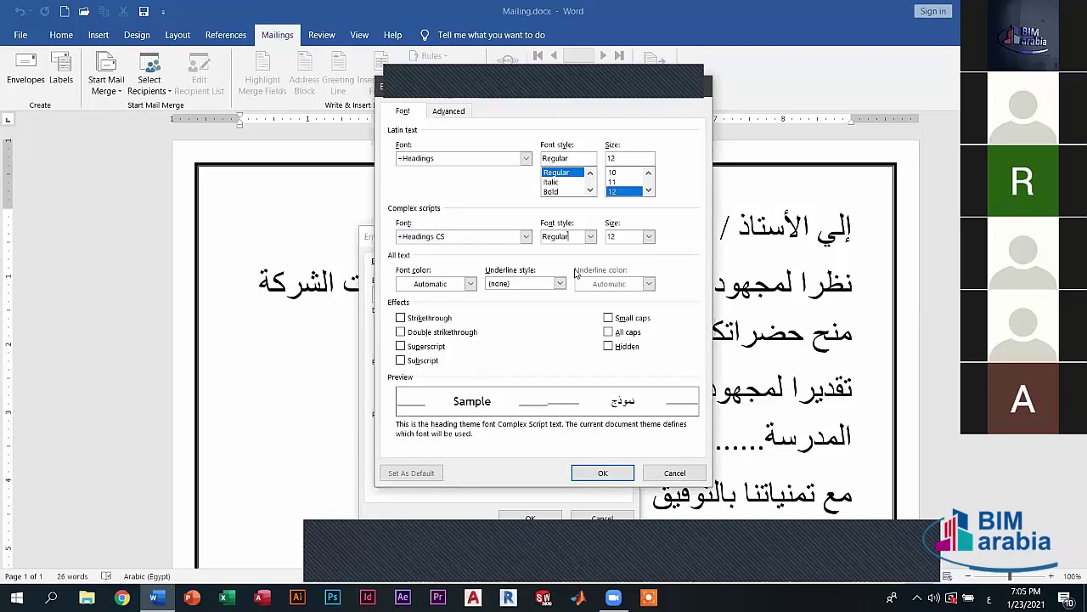
{"action": "left_click", "coordinate": [613, 473]}
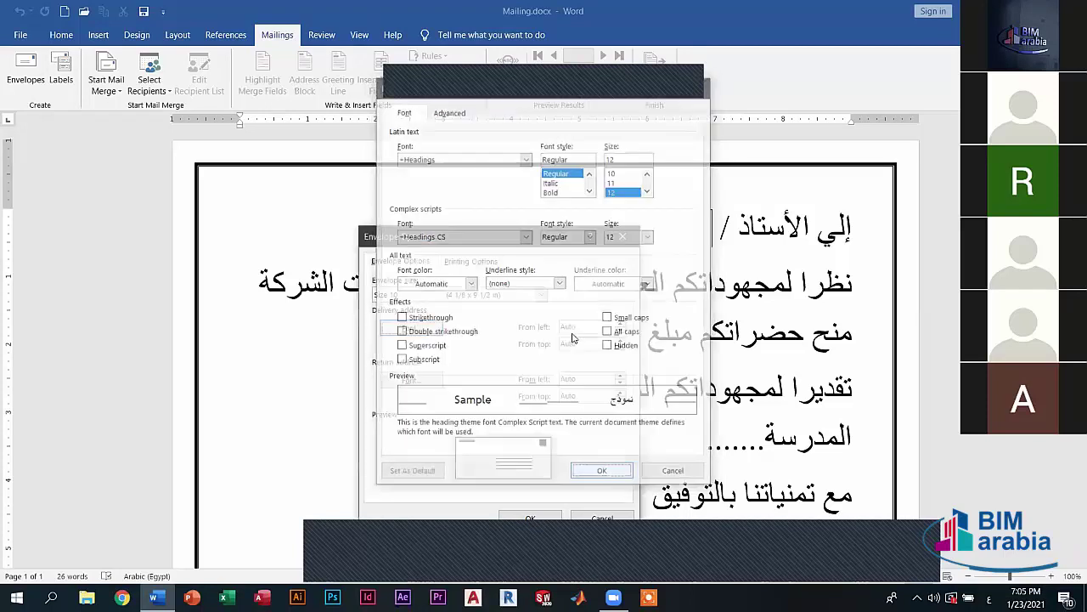
Try several delivery address offsets, leaving From left and From top at Auto.
{"action": "key", "text": "Return"}
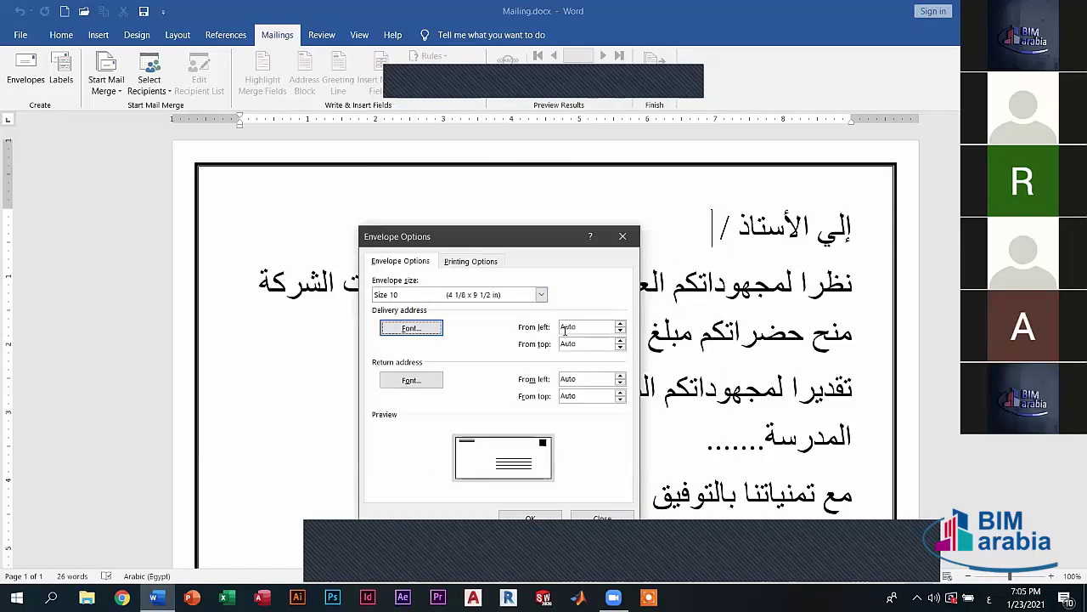
{"action": "left_click", "coordinate": [621, 324]}
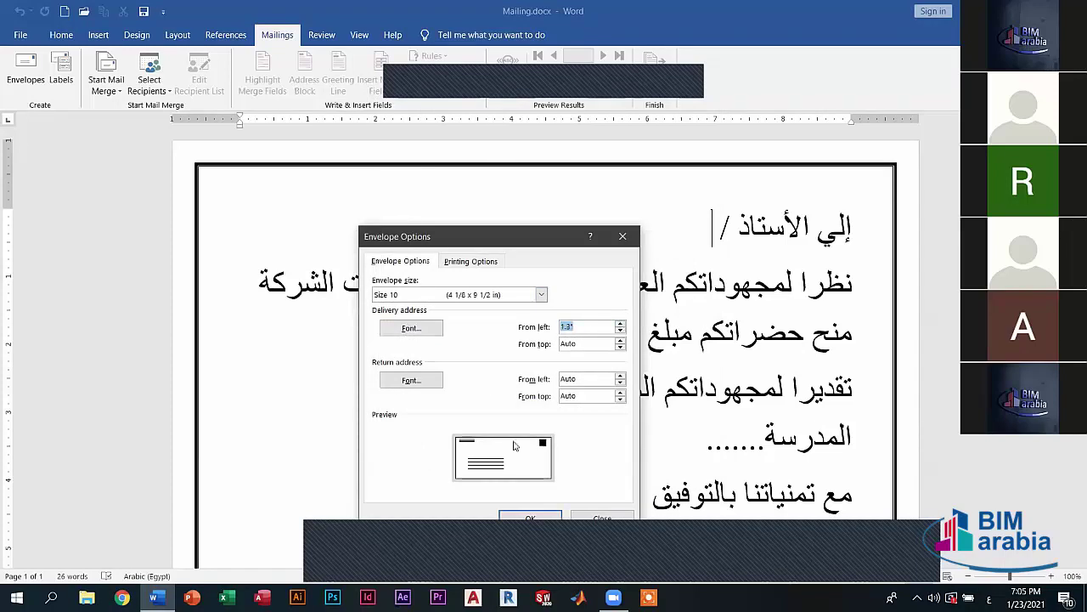
{"action": "left_click", "coordinate": [621, 336]}
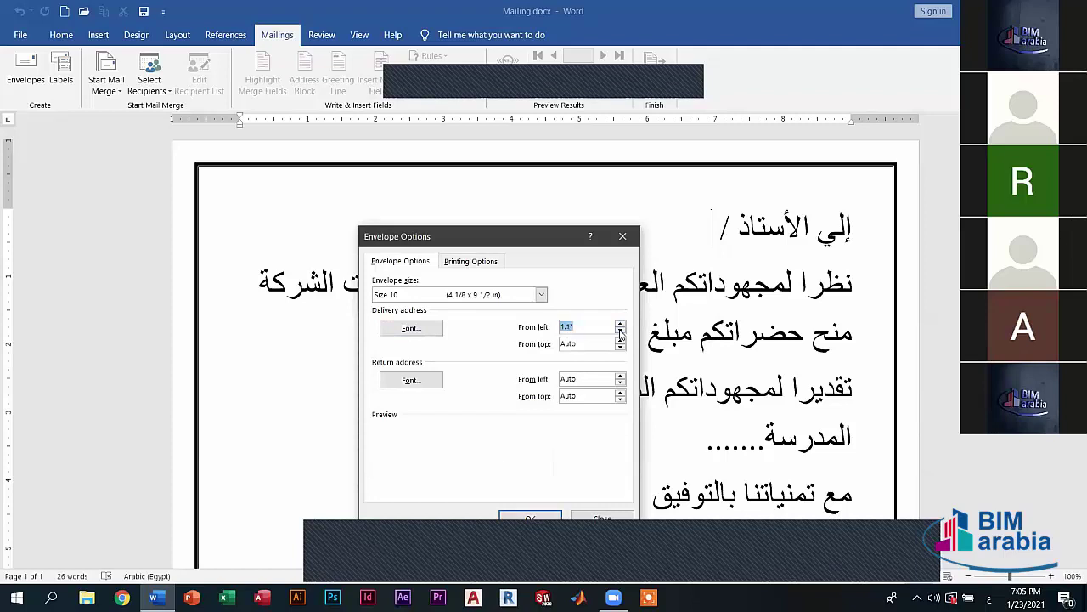
{"action": "left_click", "coordinate": [621, 348]}
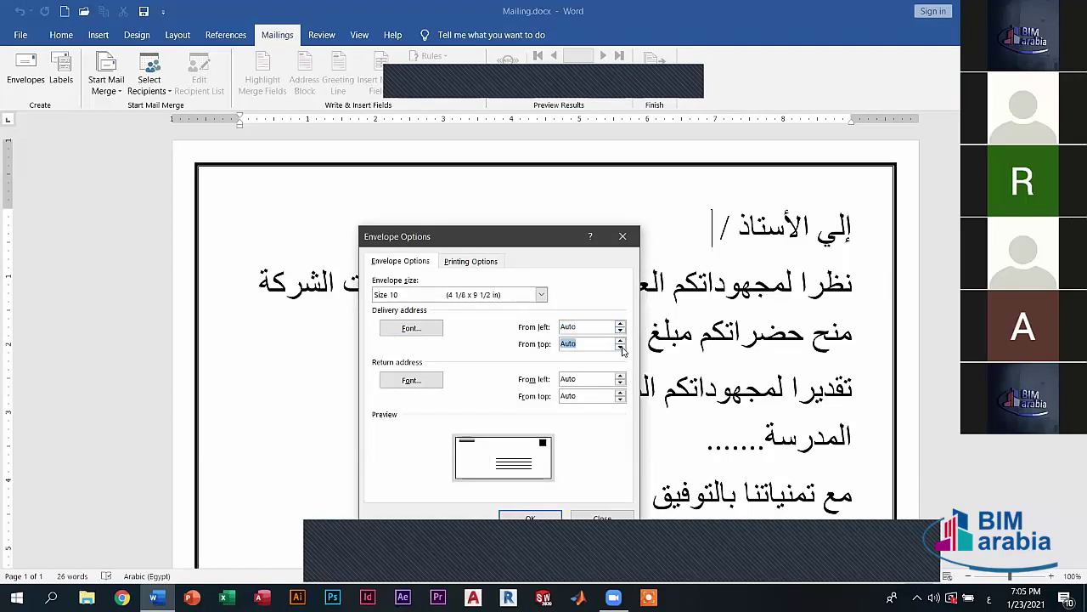
{"action": "left_click", "coordinate": [623, 349]}
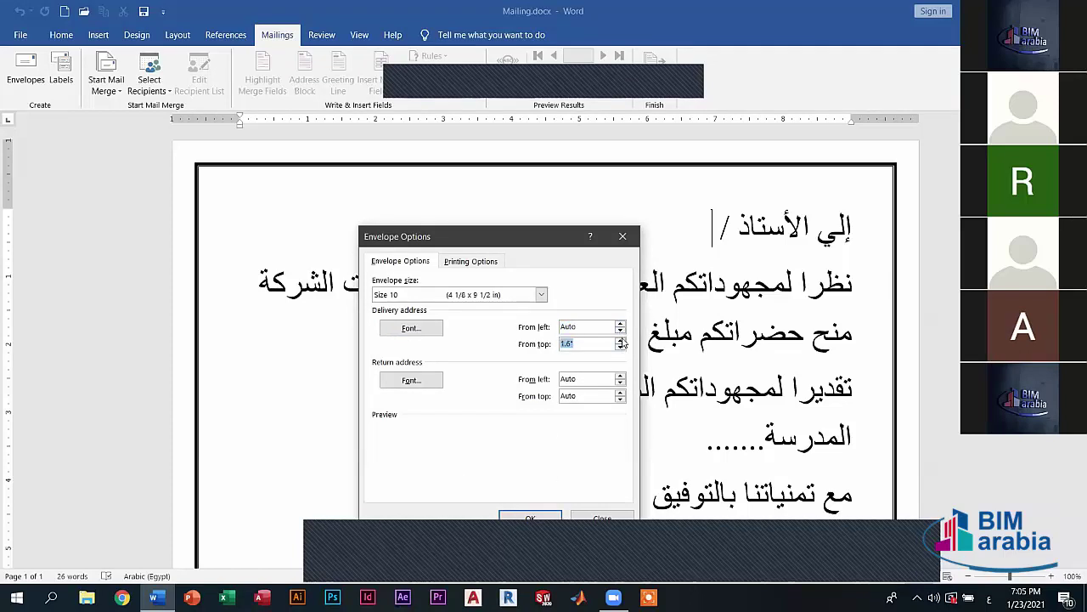
{"action": "left_click", "coordinate": [622, 343]}
{"action": "left_click", "coordinate": [621, 340]}
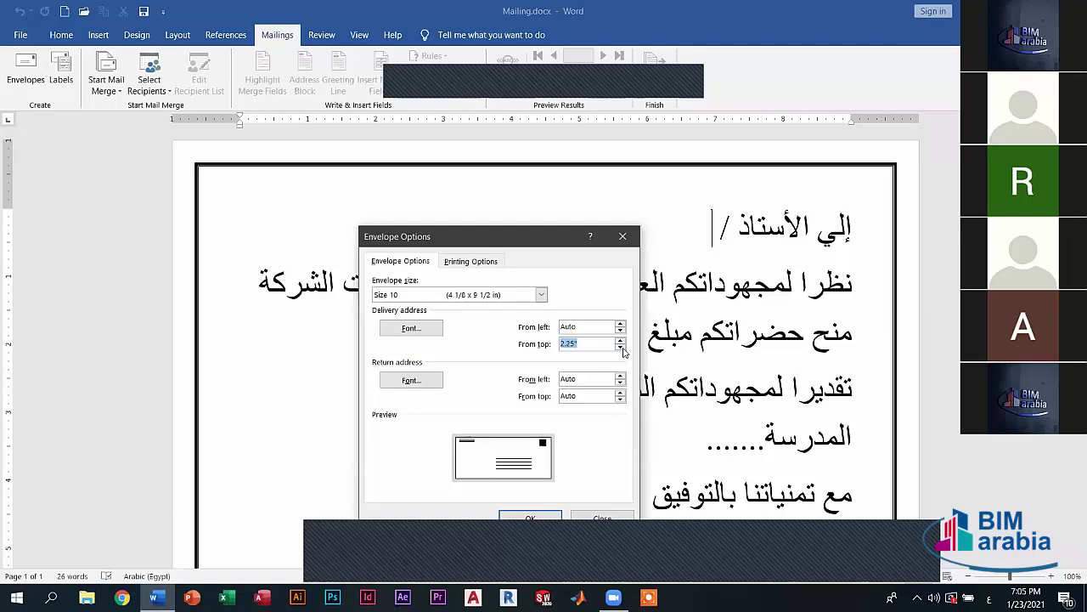
{"action": "left_click", "coordinate": [621, 348]}
{"action": "left_click", "coordinate": [621, 348]}
{"action": "left_click", "coordinate": [621, 348]}
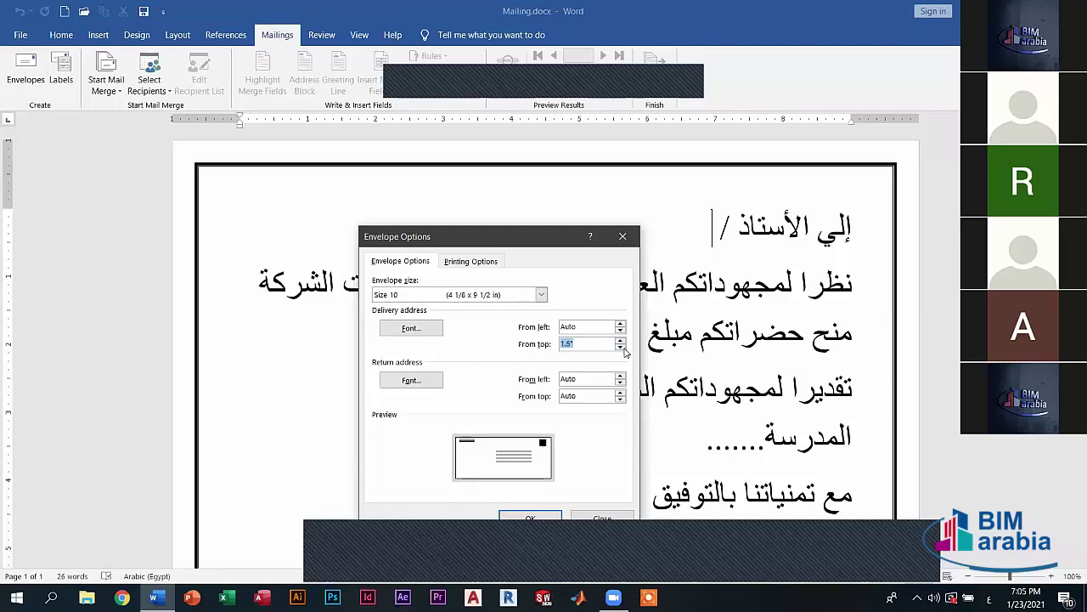
{"action": "left_click", "coordinate": [621, 348]}
Keep the return address left offset at Auto, set From top to 0.3", and apply.
{"action": "left_click", "coordinate": [621, 377]}
{"action": "left_click", "coordinate": [621, 375]}
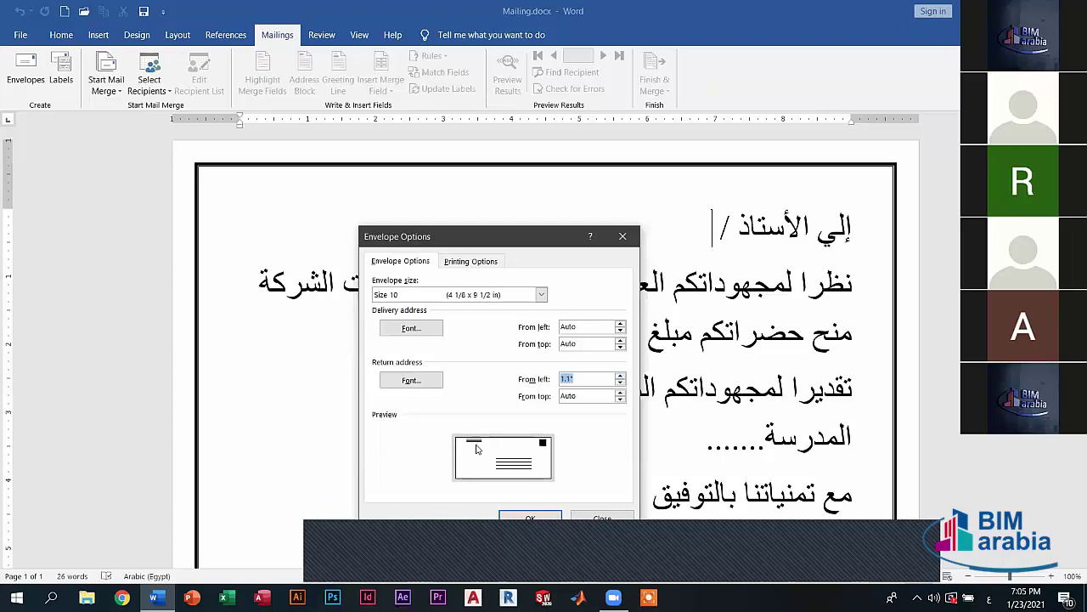
{"action": "left_click", "coordinate": [621, 382]}
{"action": "left_click", "coordinate": [621, 382]}
{"action": "left_click", "coordinate": [620, 399]}
{"action": "left_click", "coordinate": [529, 517]}
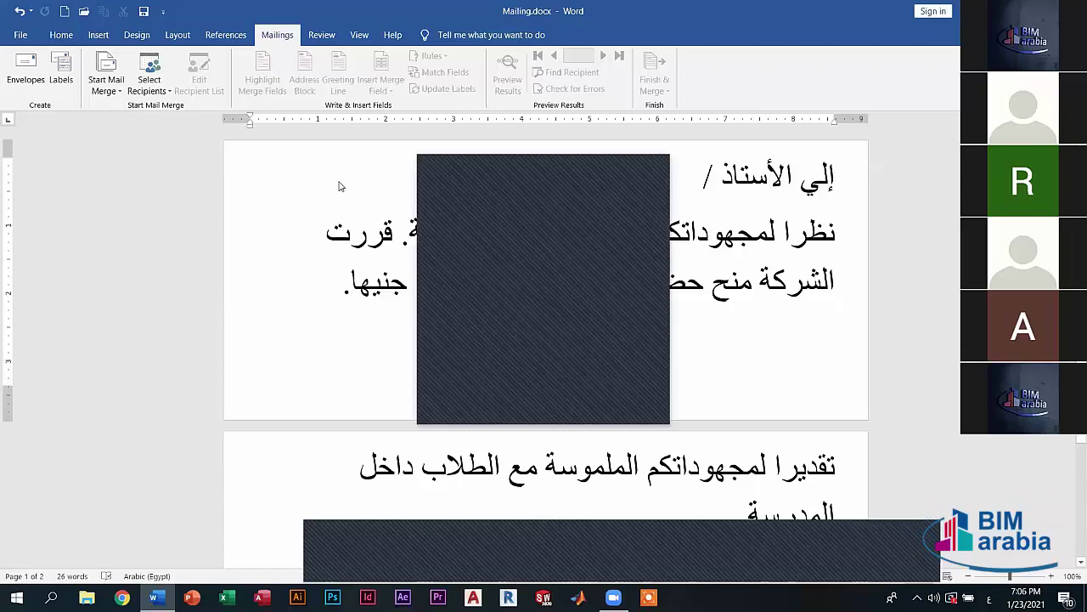
{"action": "left_click", "coordinate": [59, 78]}
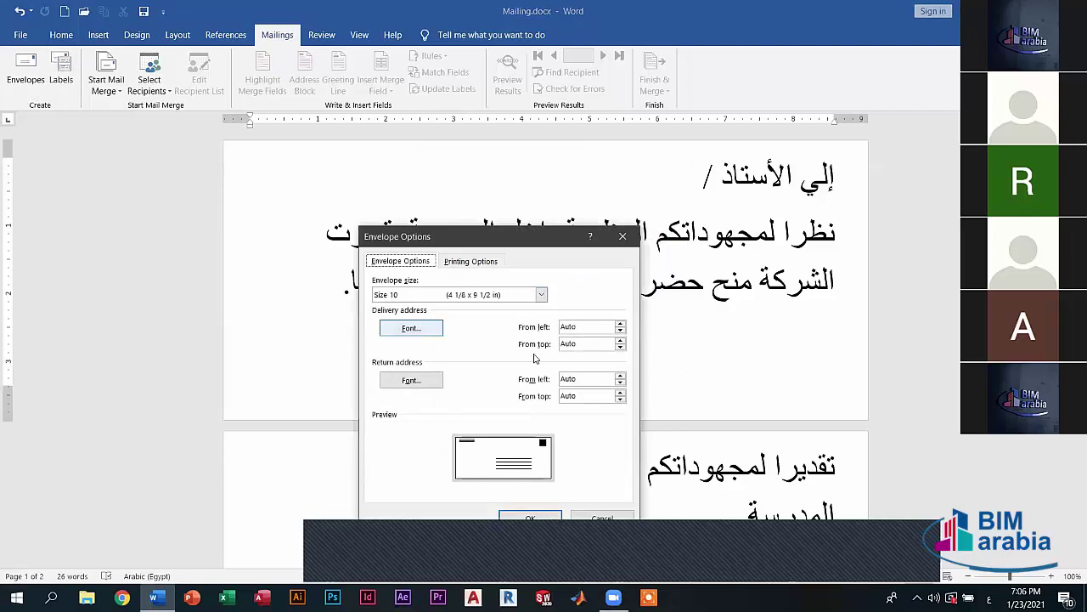
{"action": "left_click", "coordinate": [534, 521]}
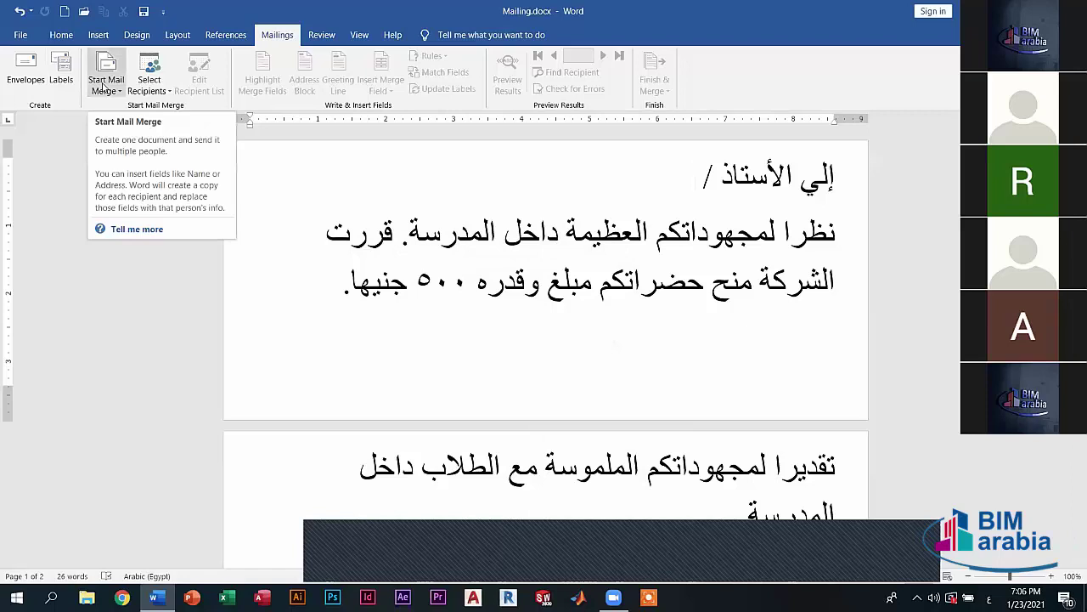
{"action": "left_click", "coordinate": [109, 82]}
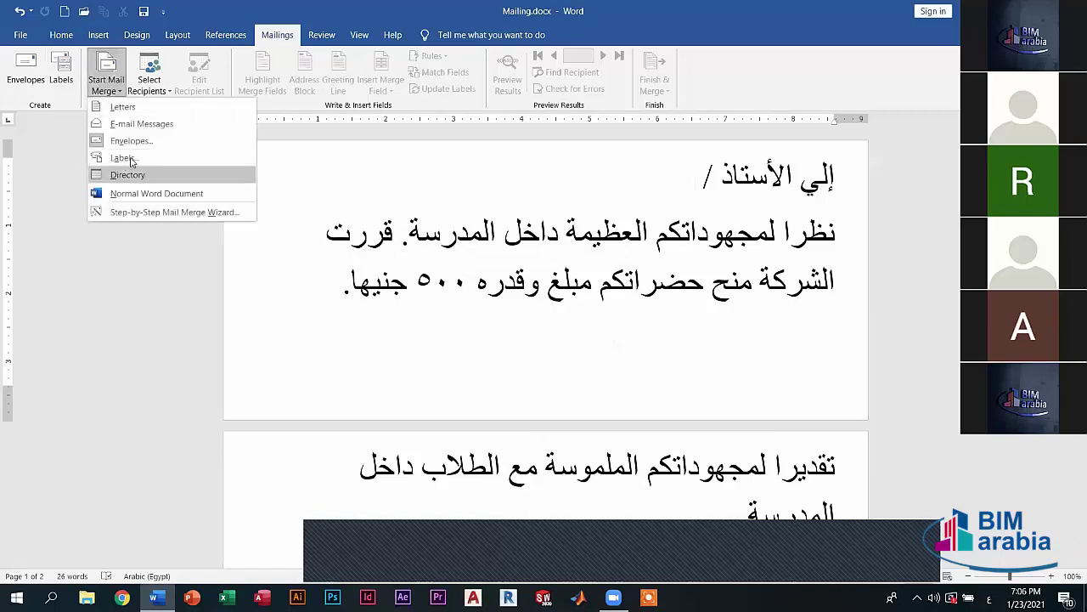
{"action": "left_click", "coordinate": [119, 123]}
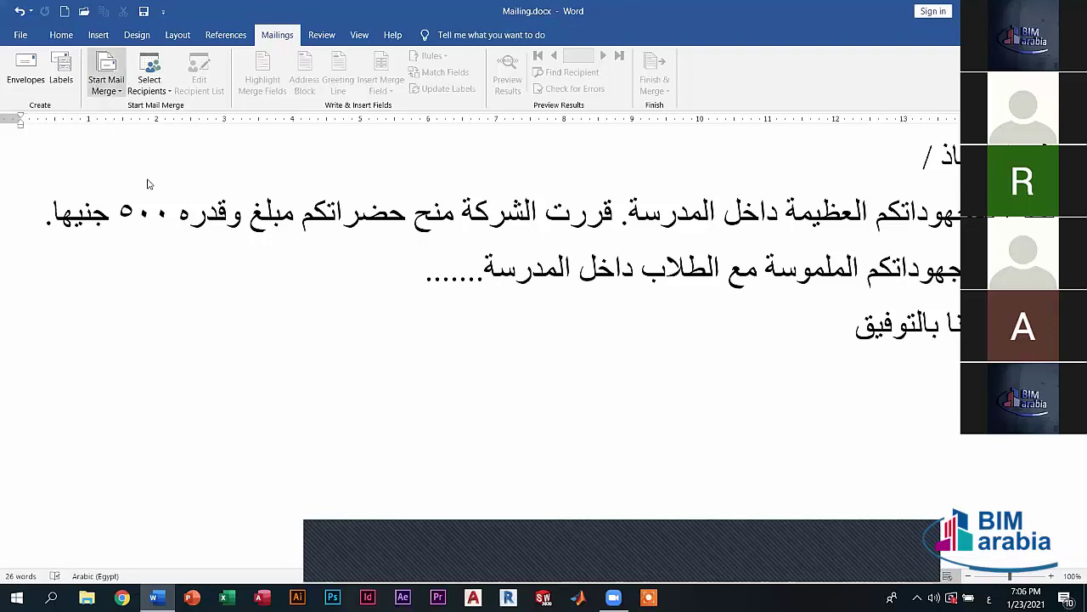
{"action": "left_click", "coordinate": [106, 80]}
{"action": "left_click", "coordinate": [121, 107]}
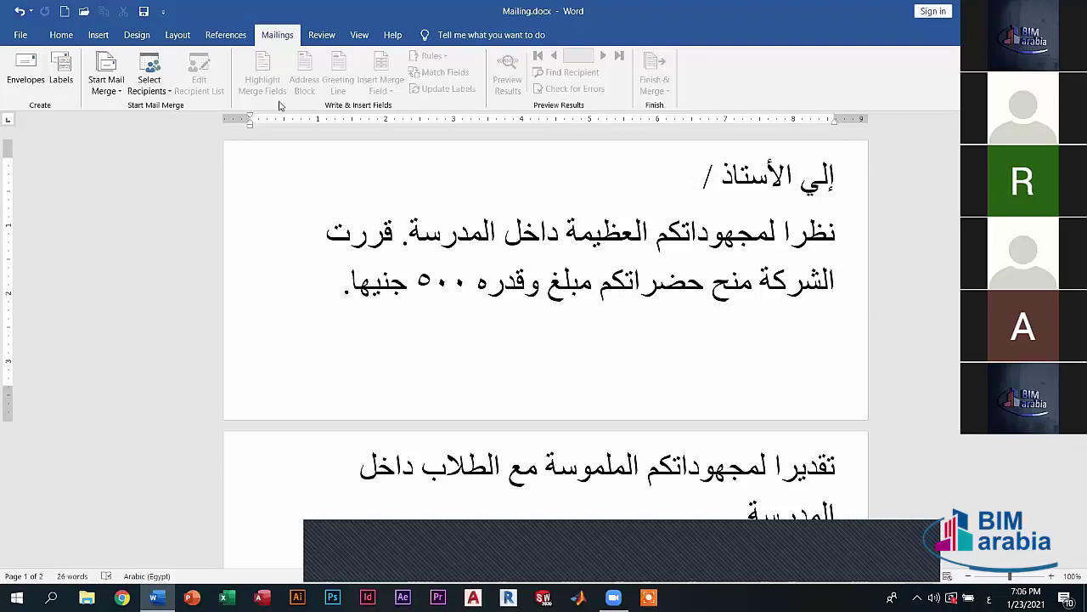
{"action": "left_click", "coordinate": [130, 94]}
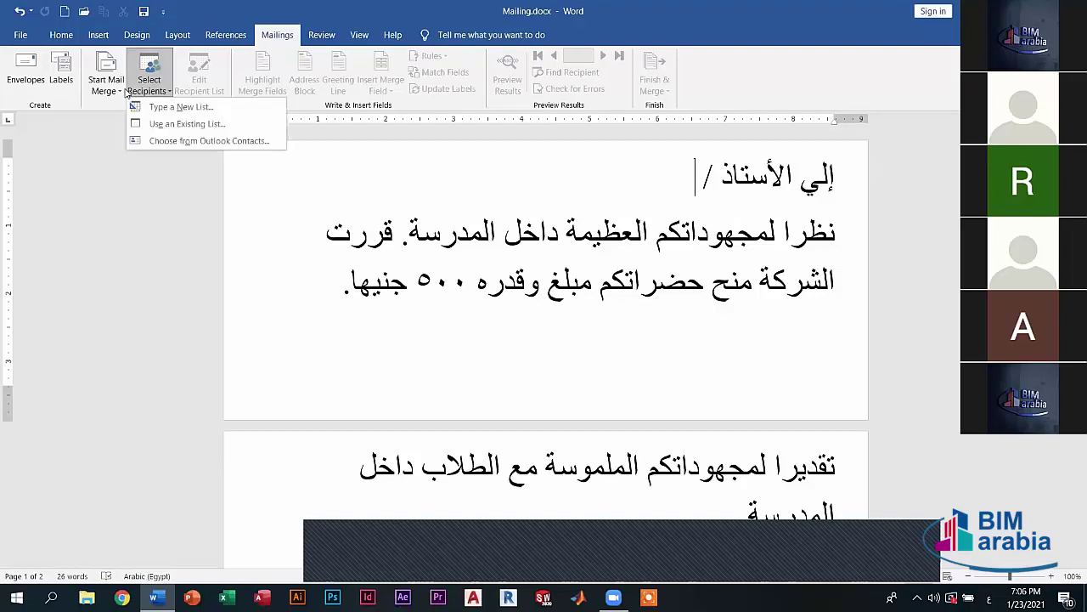
{"action": "left_click", "coordinate": [111, 92]}
{"action": "left_click", "coordinate": [112, 91]}
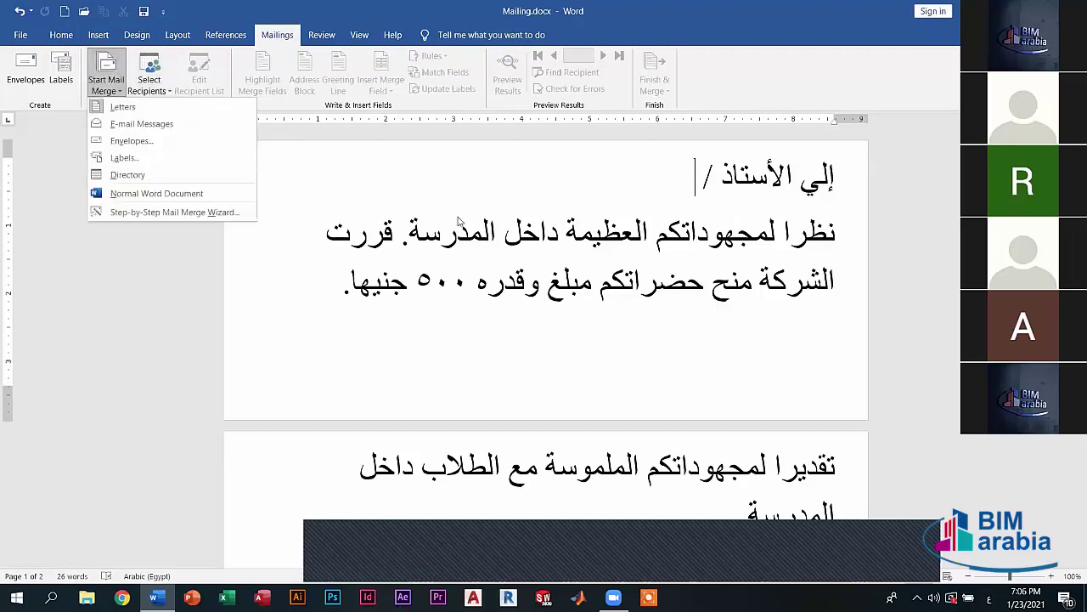
{"action": "left_click", "coordinate": [602, 175]}
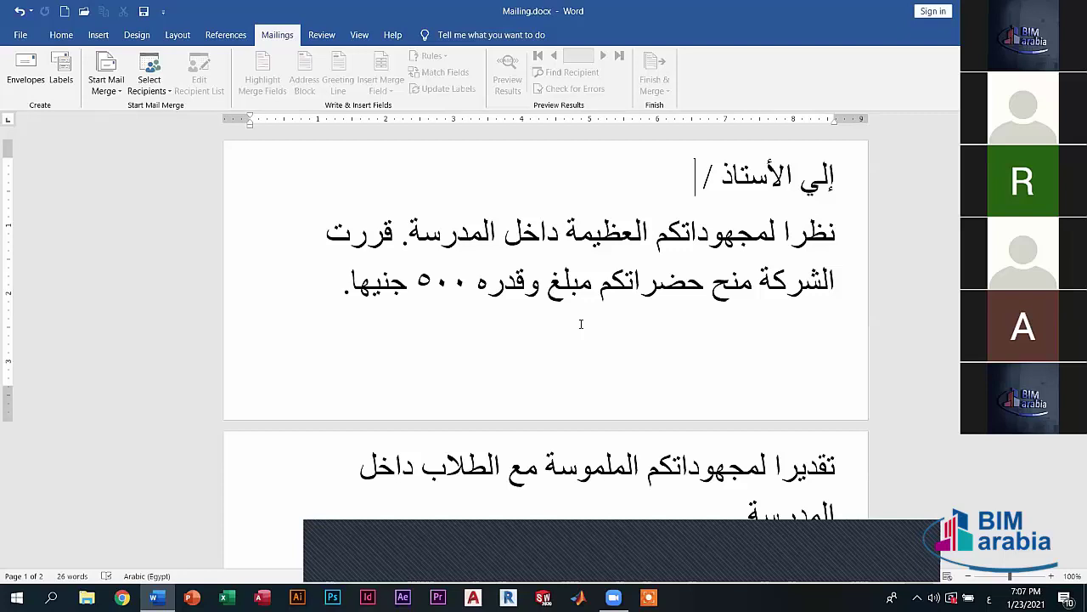
{"action": "mouse_move", "coordinate": [1079, 419]}
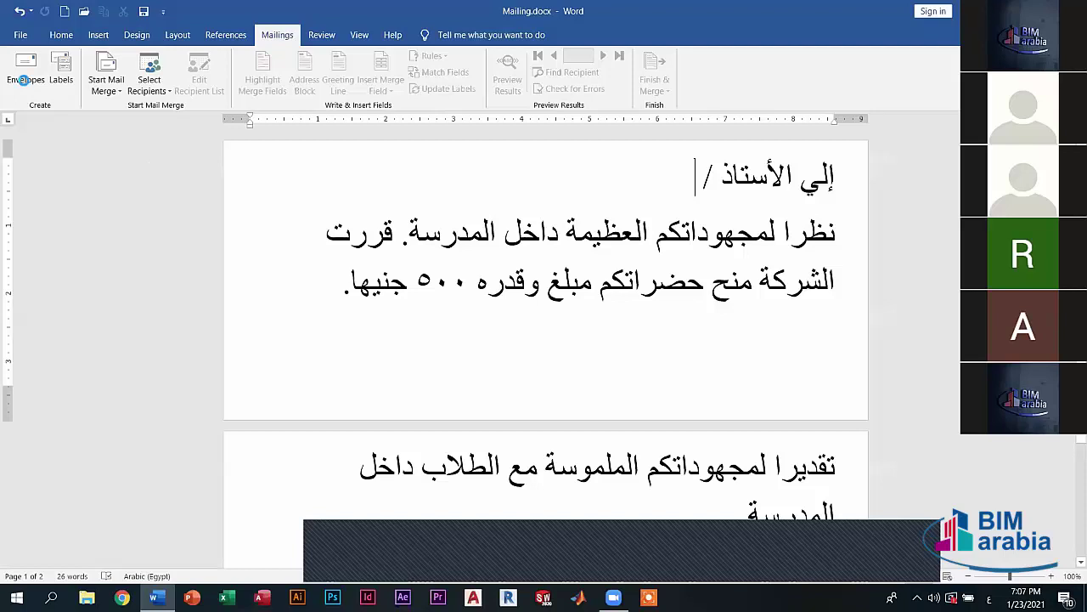
Print the envelope from Envelopes and Labels with both address boxes still blank.
{"action": "left_click", "coordinate": [25, 70]}
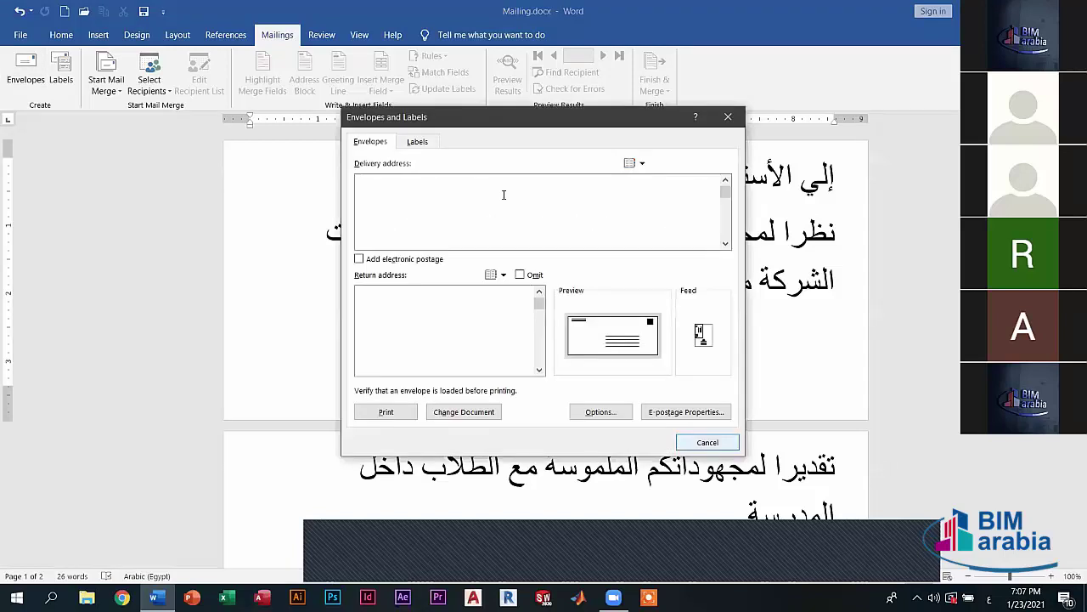
{"action": "left_click", "coordinate": [444, 200]}
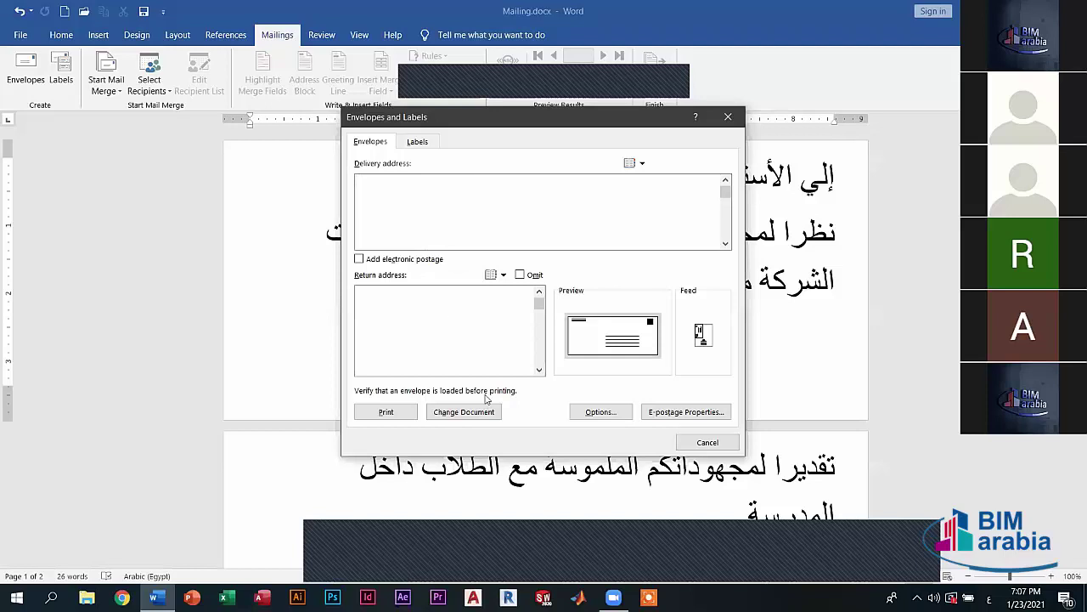
{"action": "left_click", "coordinate": [502, 306]}
{"action": "left_click", "coordinate": [387, 411]}
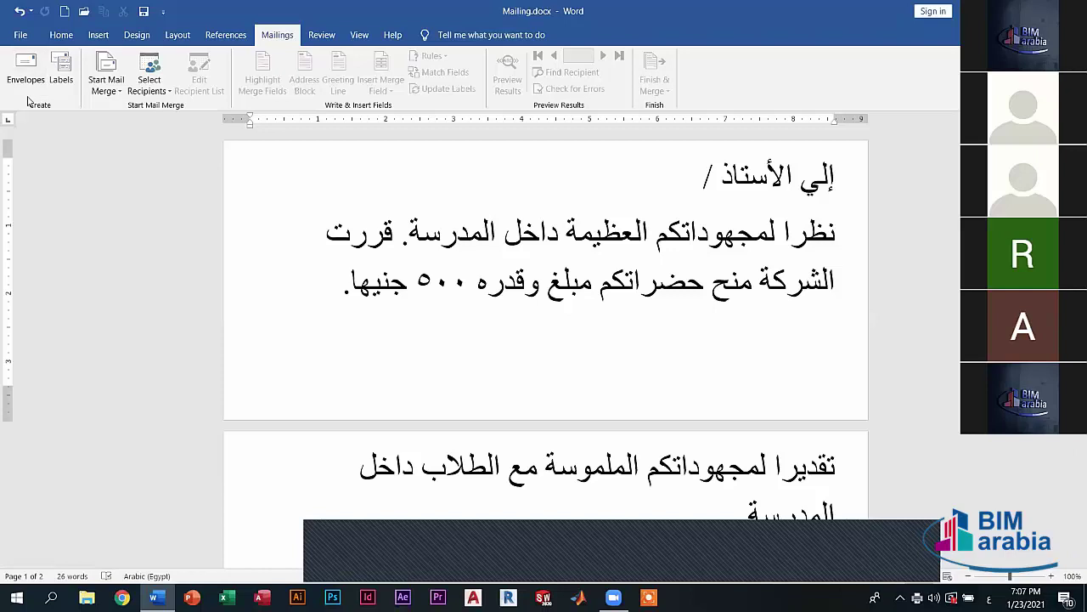
{"action": "left_click", "coordinate": [23, 80]}
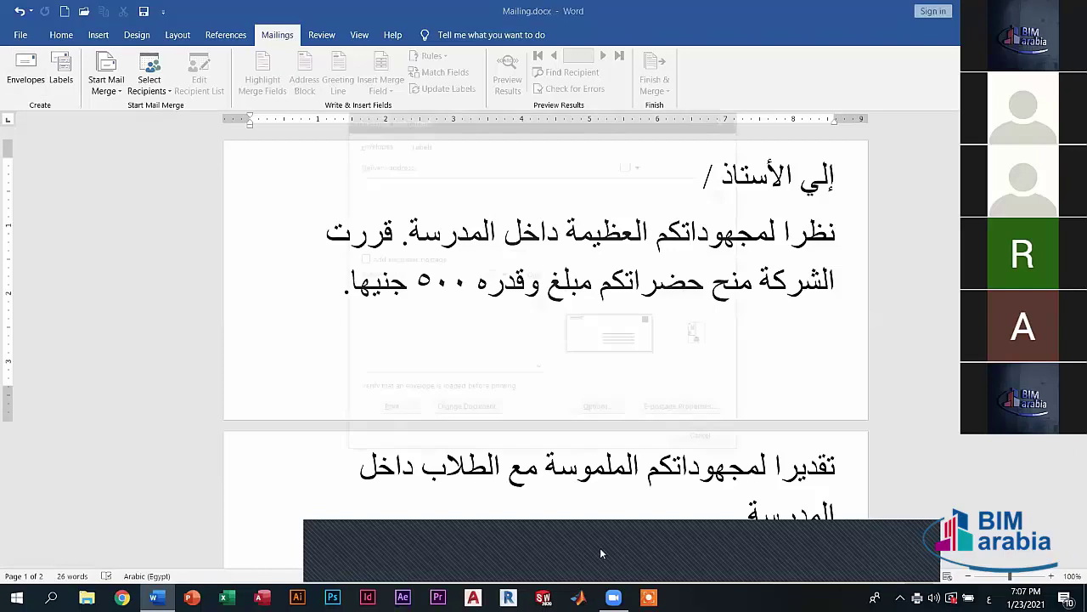
{"action": "key", "text": "Escape"}
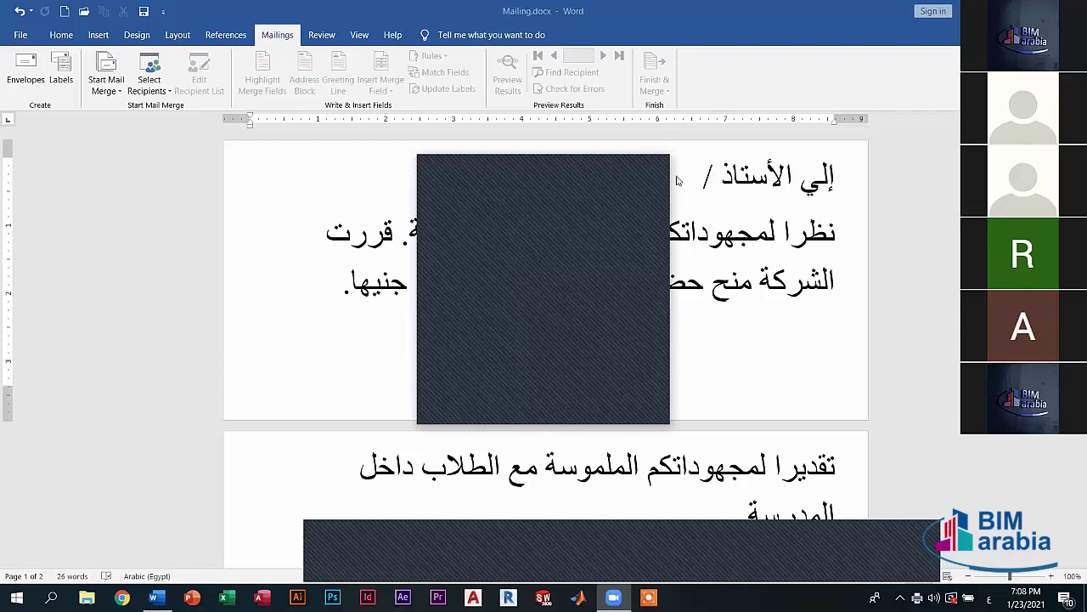
{"action": "scroll", "coordinate": [751, 404], "scroll_direction": "down", "scroll_amount": 3}
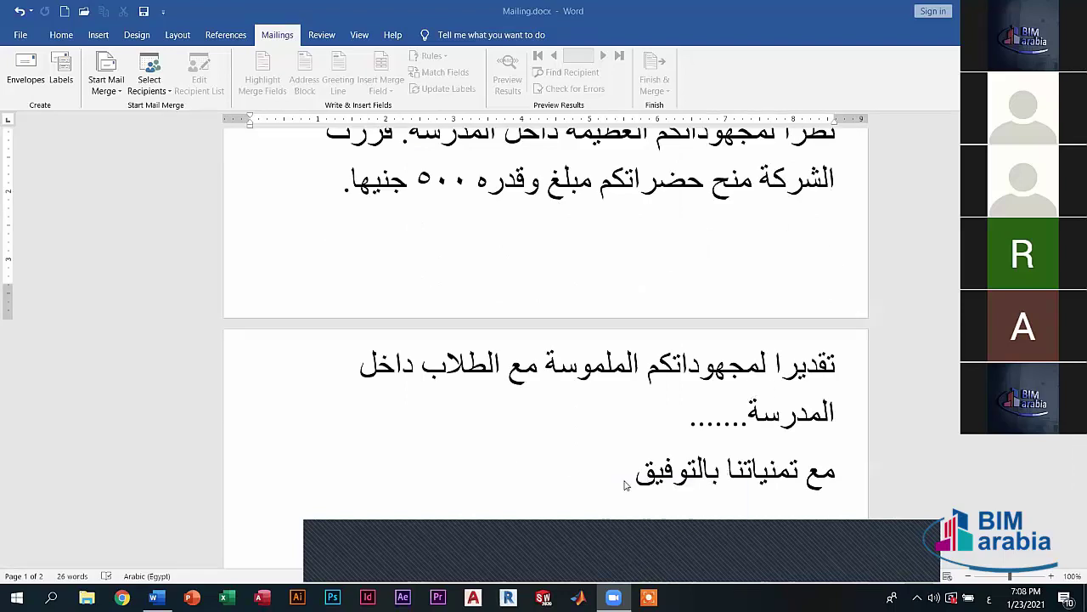
{"action": "left_click", "coordinate": [629, 483]}
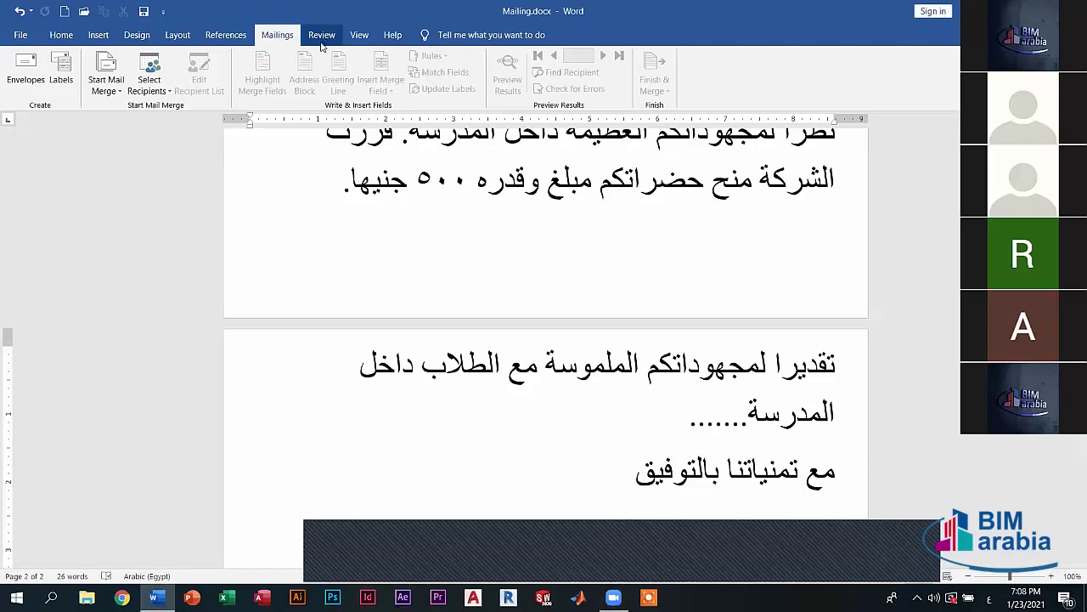
{"action": "left_click", "coordinate": [322, 41]}
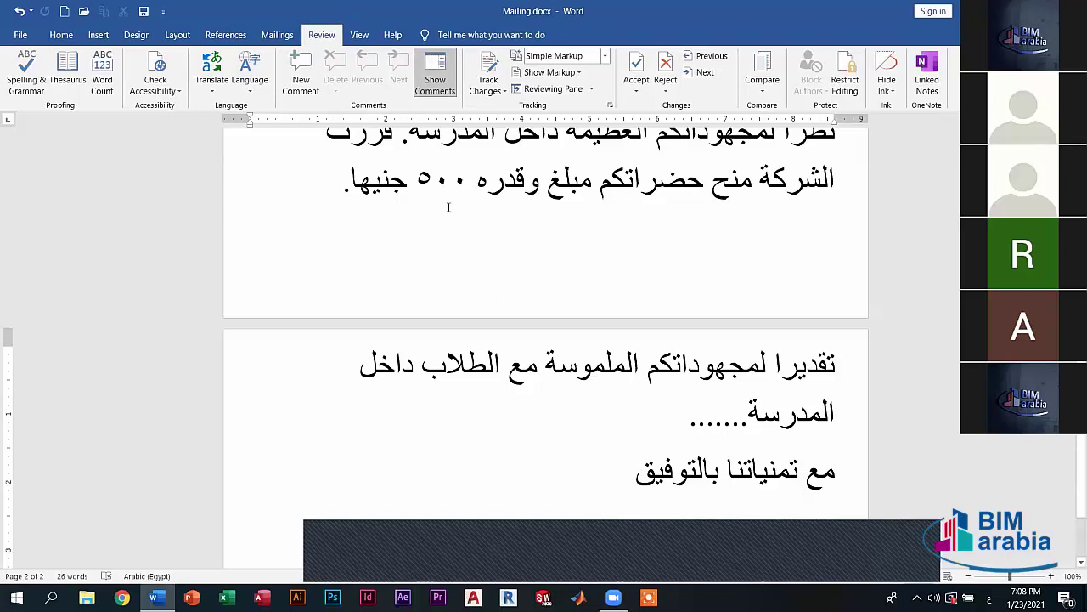
{"action": "scroll", "coordinate": [441, 200], "scroll_direction": "up", "scroll_amount": 2}
{"action": "left_click", "coordinate": [288, 40]}
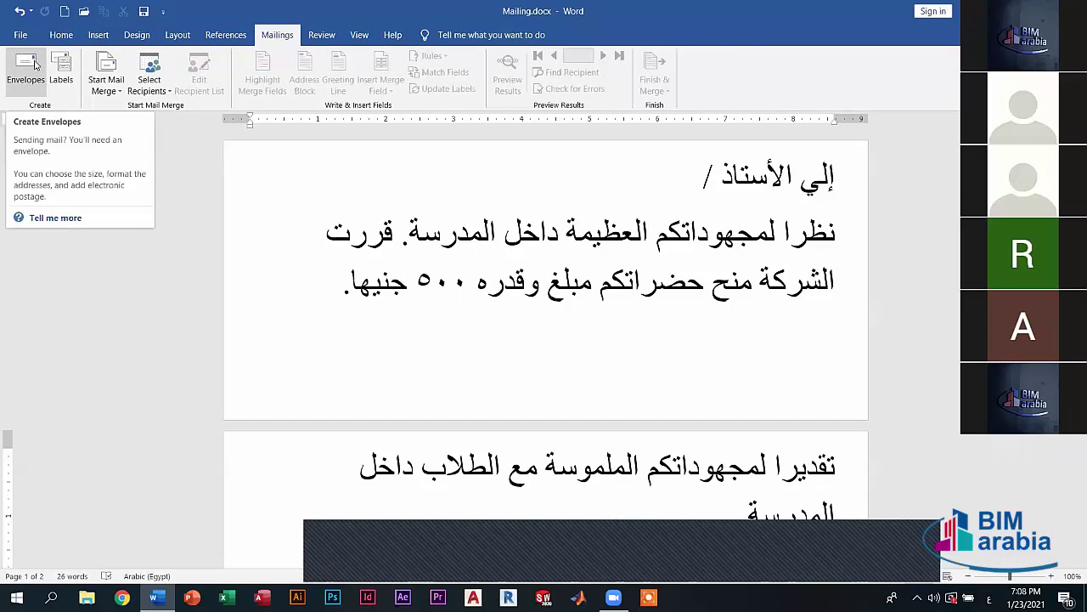
Open Envelopes and Labels and bring up the address book for the delivery address.
{"action": "left_click", "coordinate": [34, 65]}
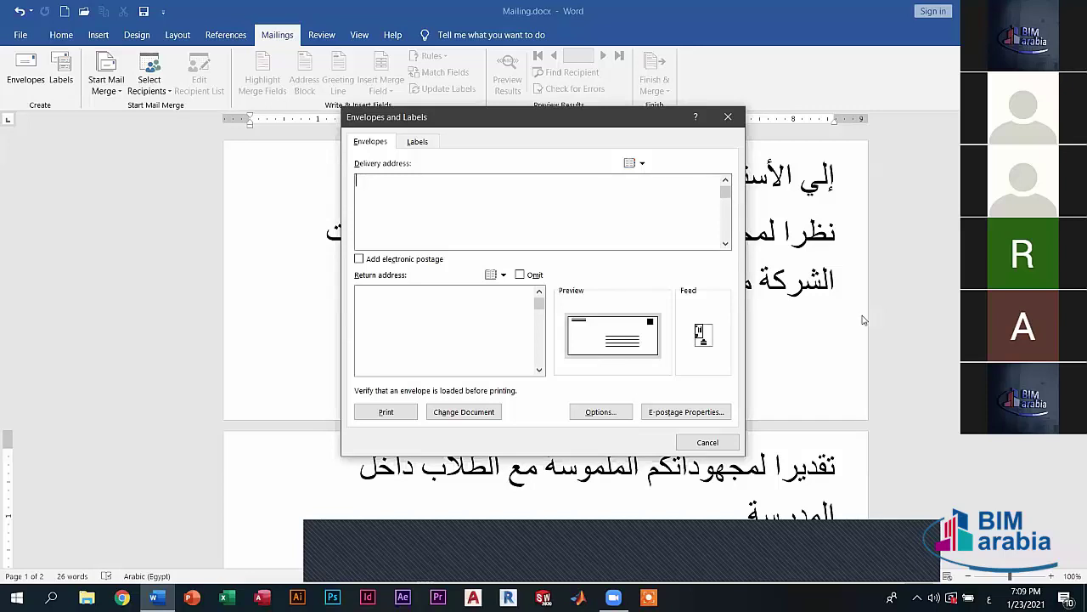
{"action": "left_click", "coordinate": [649, 162]}
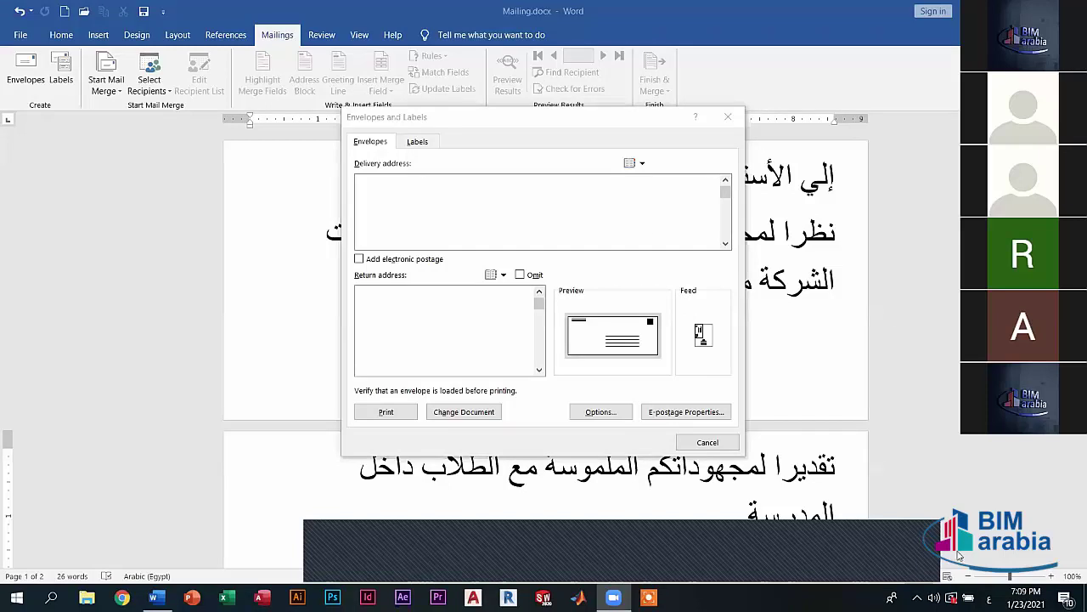
{"action": "left_click", "coordinate": [635, 163]}
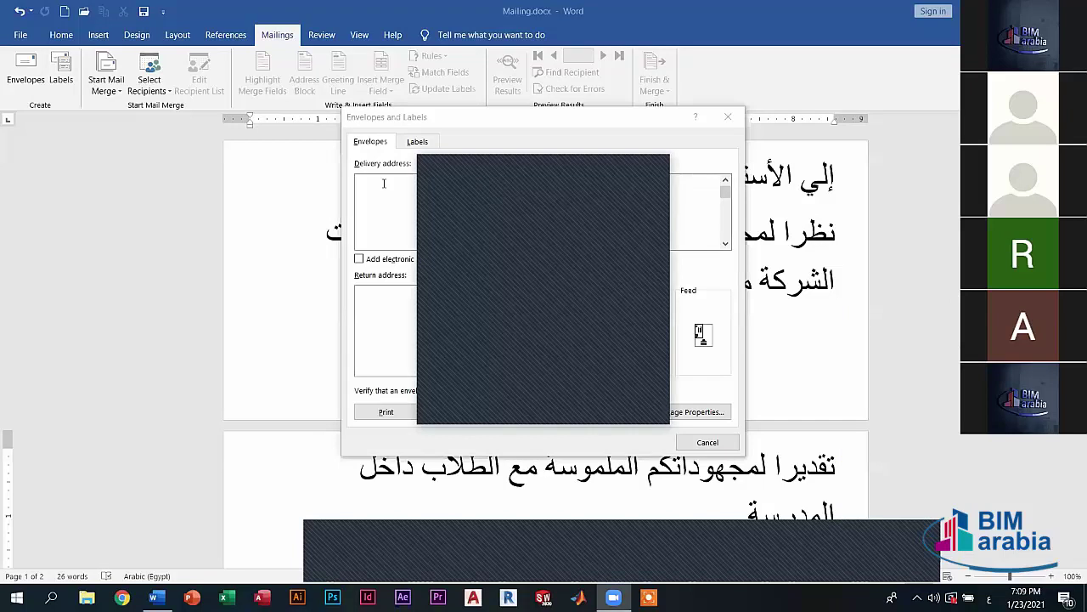
Dismiss the address book and type the three-line Arabic delivery address ending 'ولكم منا جزيل الشكر'.
{"action": "key", "text": "Escape"}
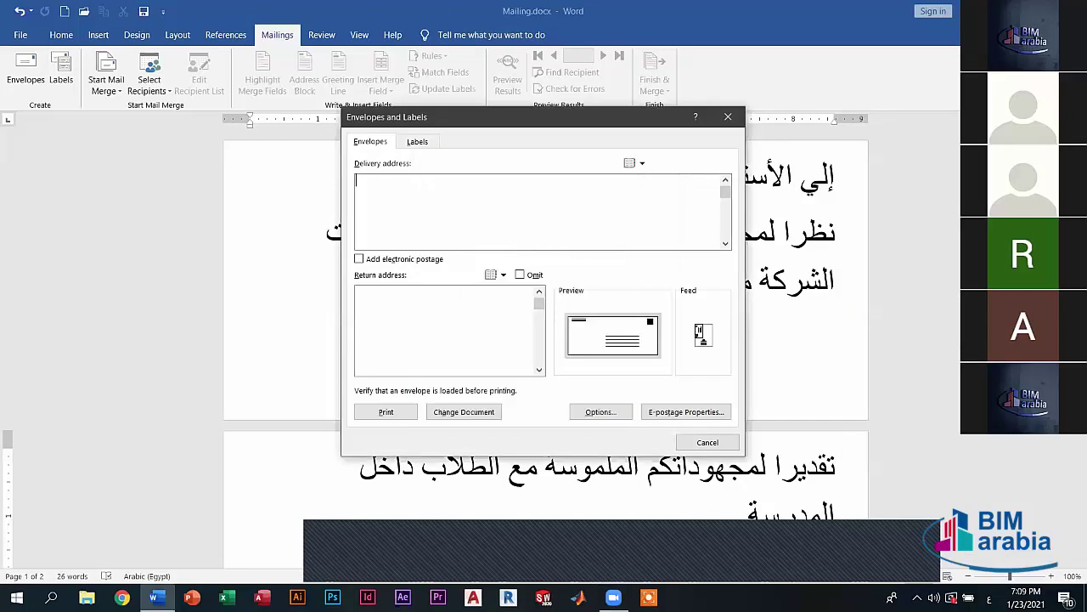
{"action": "type", "text": "الي السي"}
{"action": "type", "text": "د المح"}
{"action": "type", "text": "ترمم /"}
{"action": "key", "text": "Return"}
{"action": "type", "text": "اشرف بد"}
{"action": "type", "text": "عوة"}
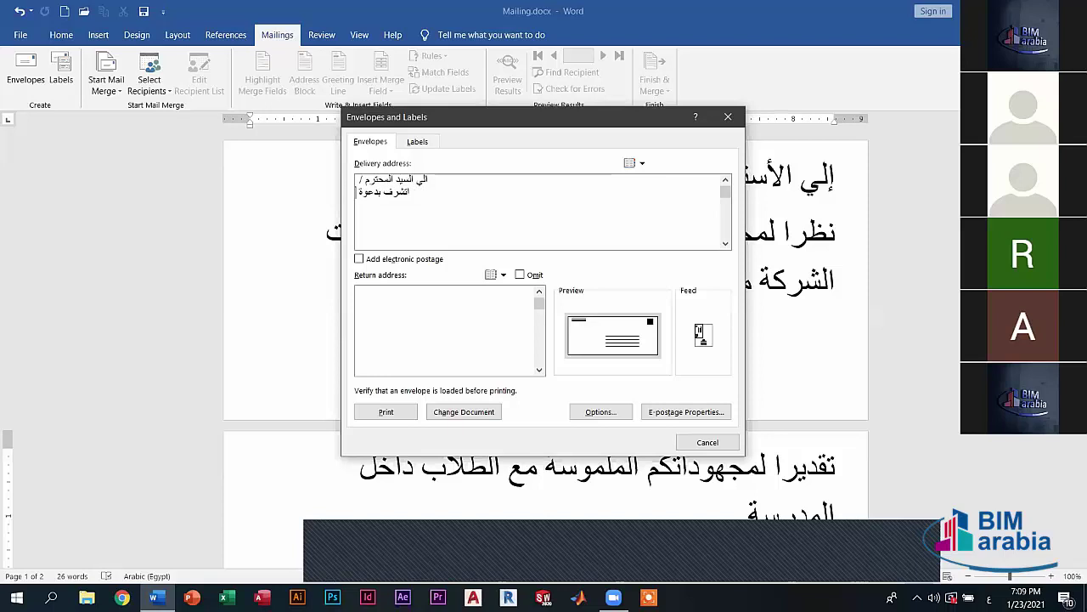
{"action": "type", "text": " سيادتكم "}
{"action": "type", "text": "لحض"}
{"action": "type", "text": "ور م"}
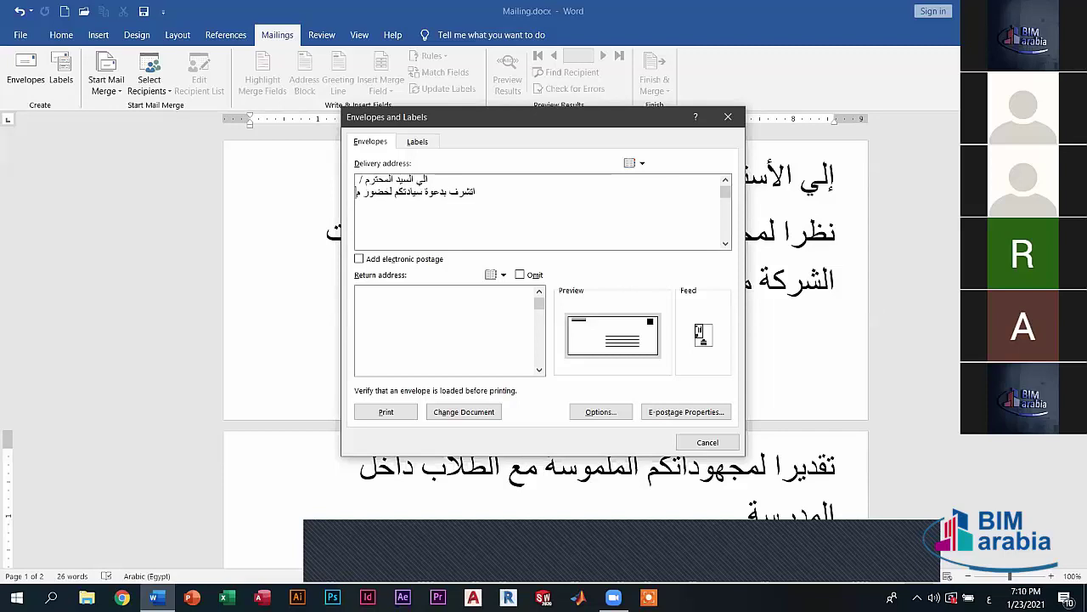
{"action": "type", "text": "ؤت"}
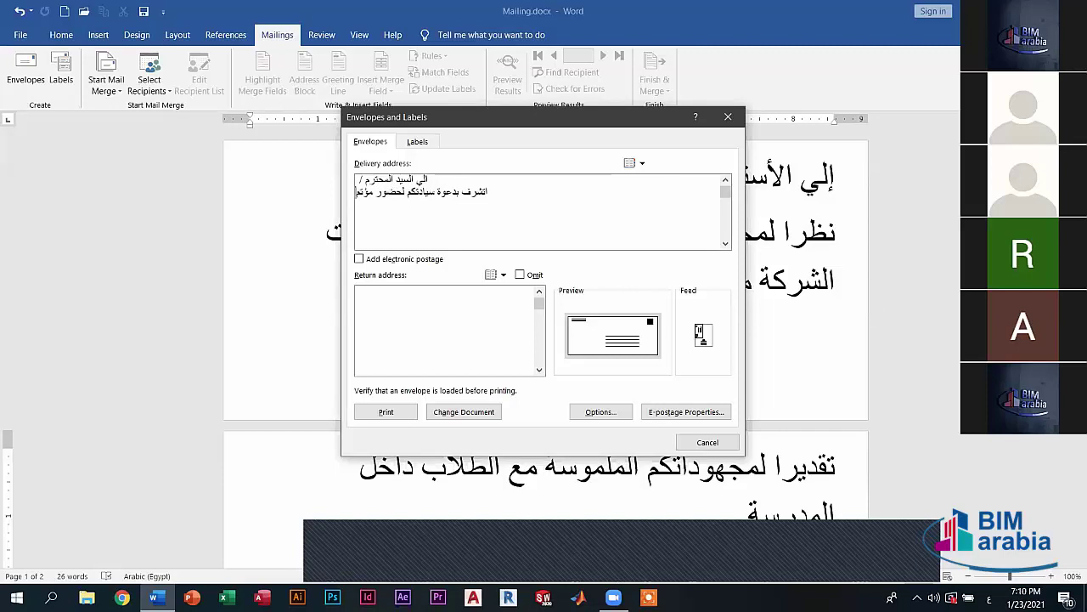
{"action": "type", "text": "م"}
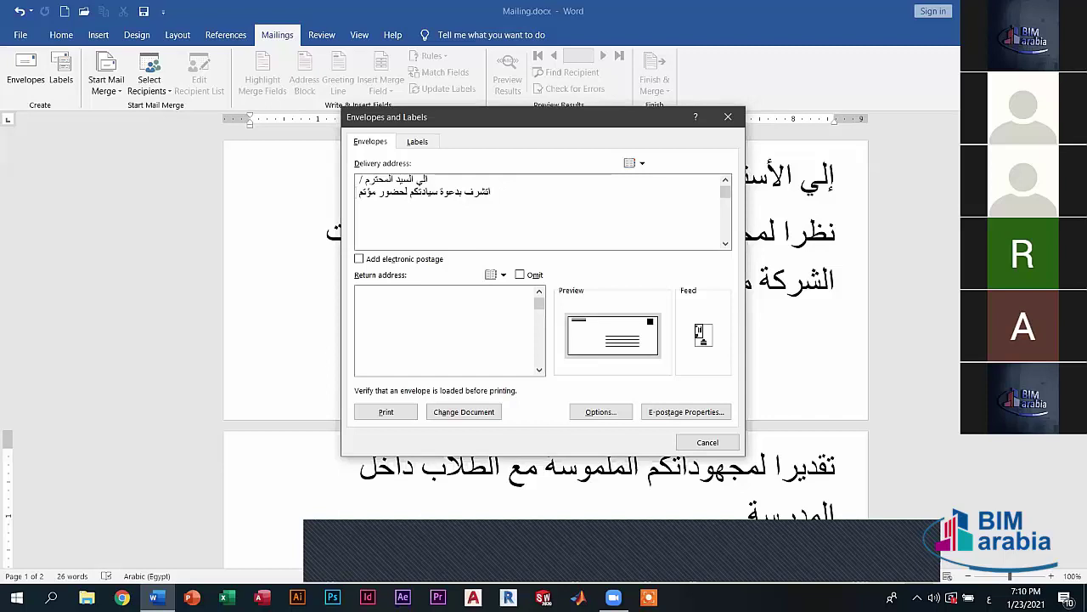
{"action": "type", "text": "ر"}
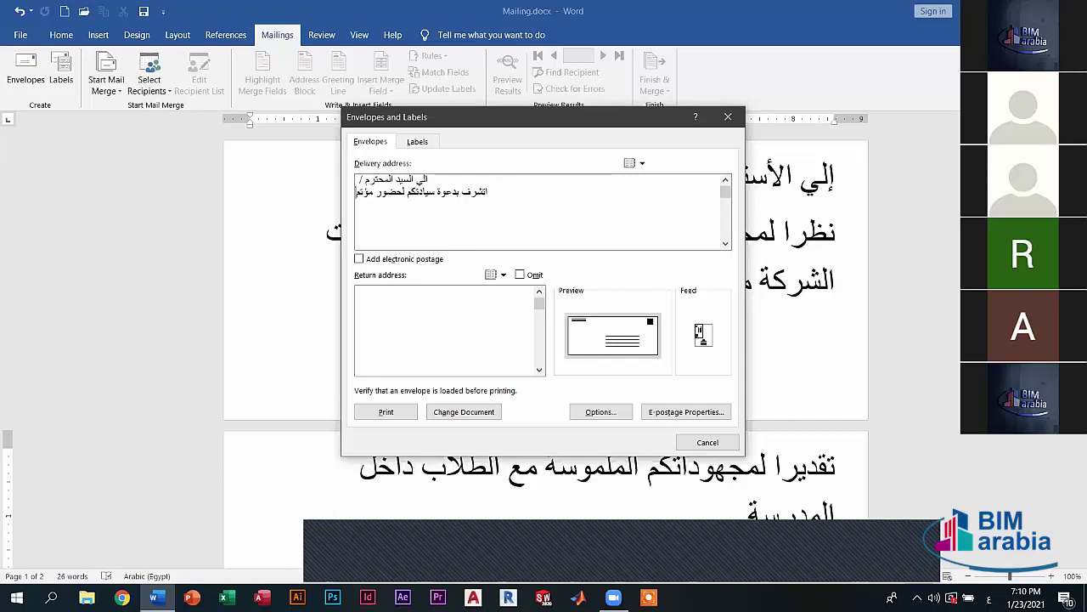
{"action": "type", "text": "ر القاد"}
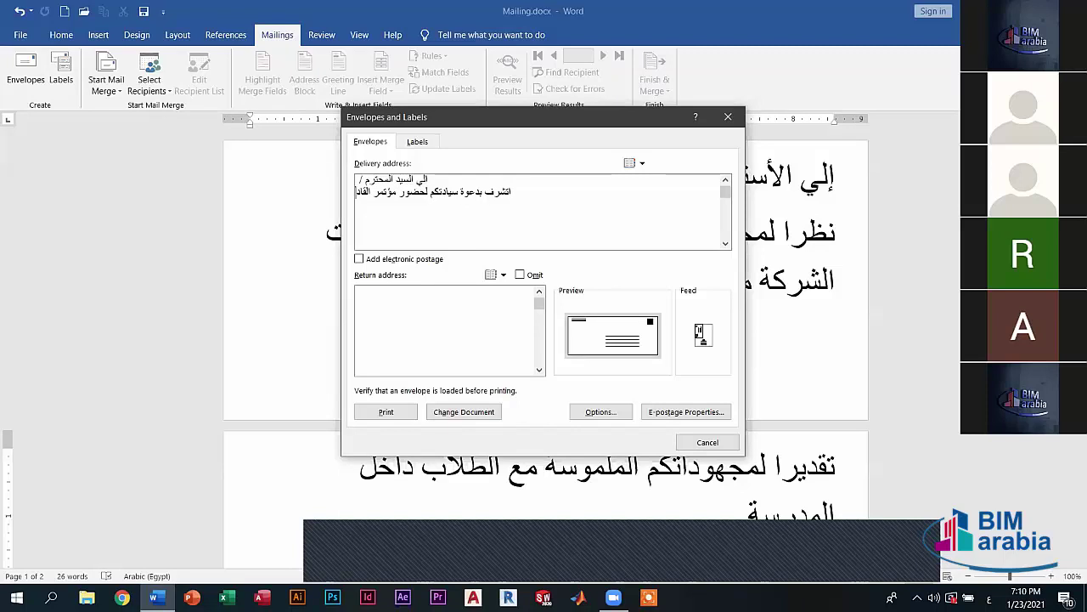
{"action": "type", "text": "ة ب"}
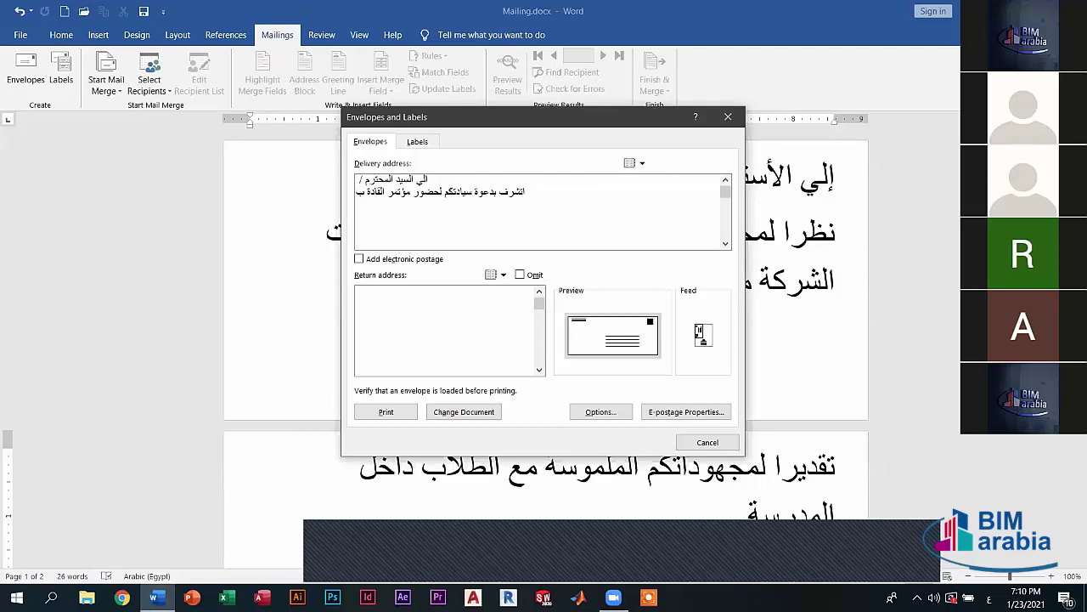
{"action": "type", "text": "سوريا"}
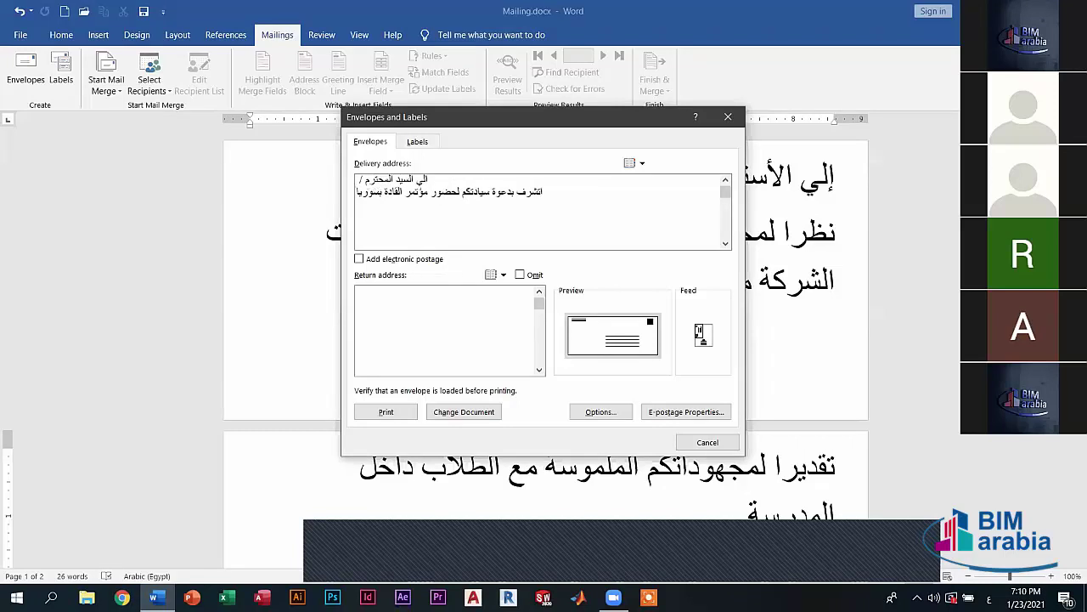
{"action": "key", "text": "Return"}
{"action": "type", "text": "ولكم"}
{"action": "type", "text": " منا"}
{"action": "type", "text": " جزيل"}
{"action": "type", "text": " الش"}
{"action": "type", "text": "كر"}
Enter 'الشركة العالمية للاستيراد' in the Return address box.
{"action": "left_click", "coordinate": [444, 311]}
{"action": "type", "text": "الش"}
{"action": "type", "text": "ر"}
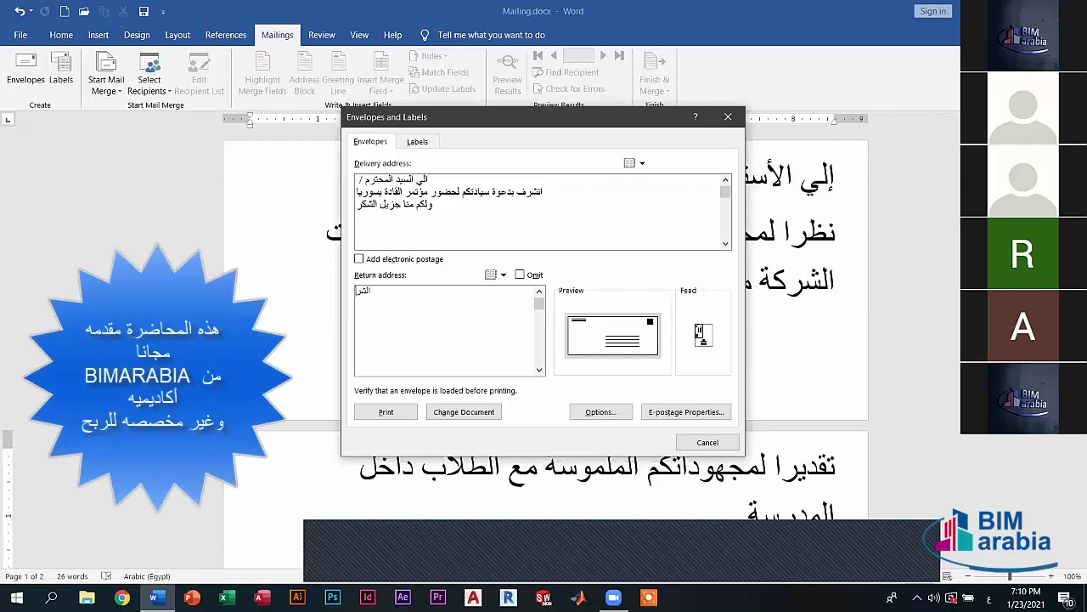
{"action": "type", "text": "كة العالمية"}
{"action": "type", "text": " لل"}
{"action": "type", "text": "ا"}
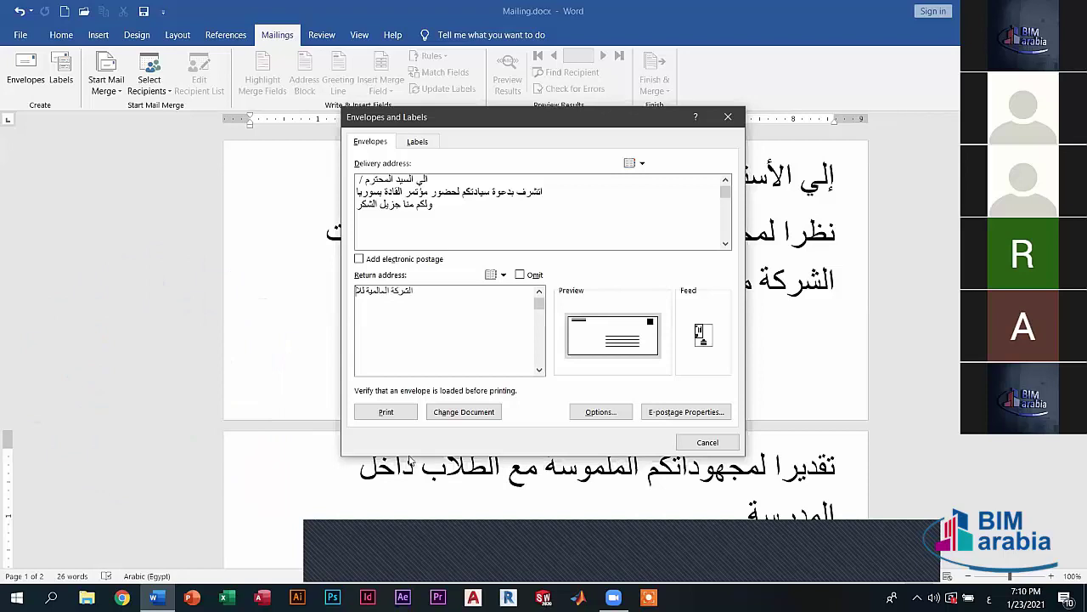
{"action": "type", "text": "ستيراد"}
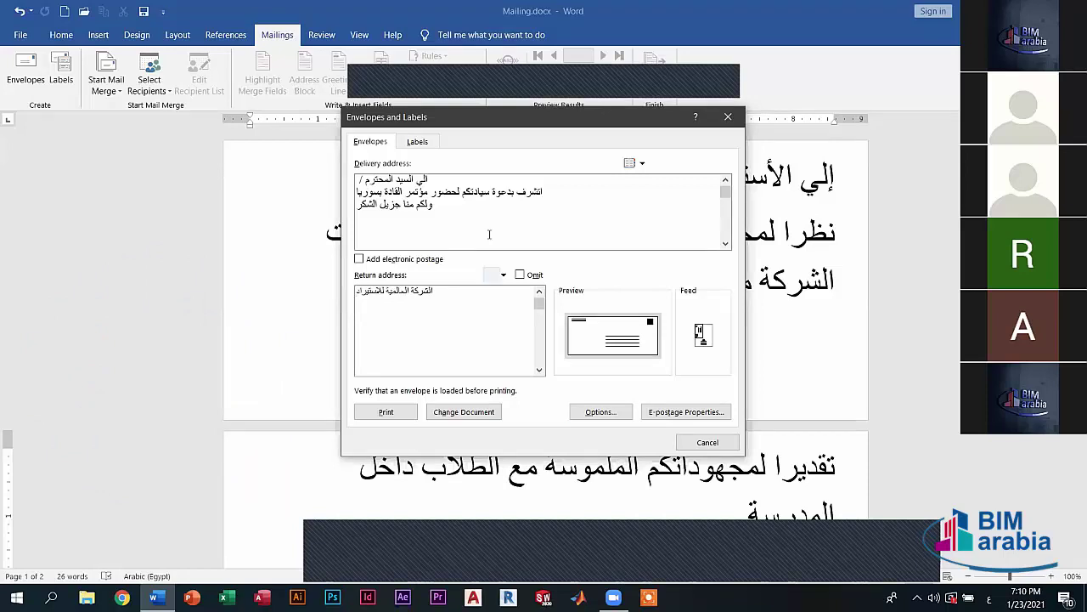
Print the envelope, save the return address as default, then reopen Envelopes and print again.
{"action": "left_click", "coordinate": [389, 413]}
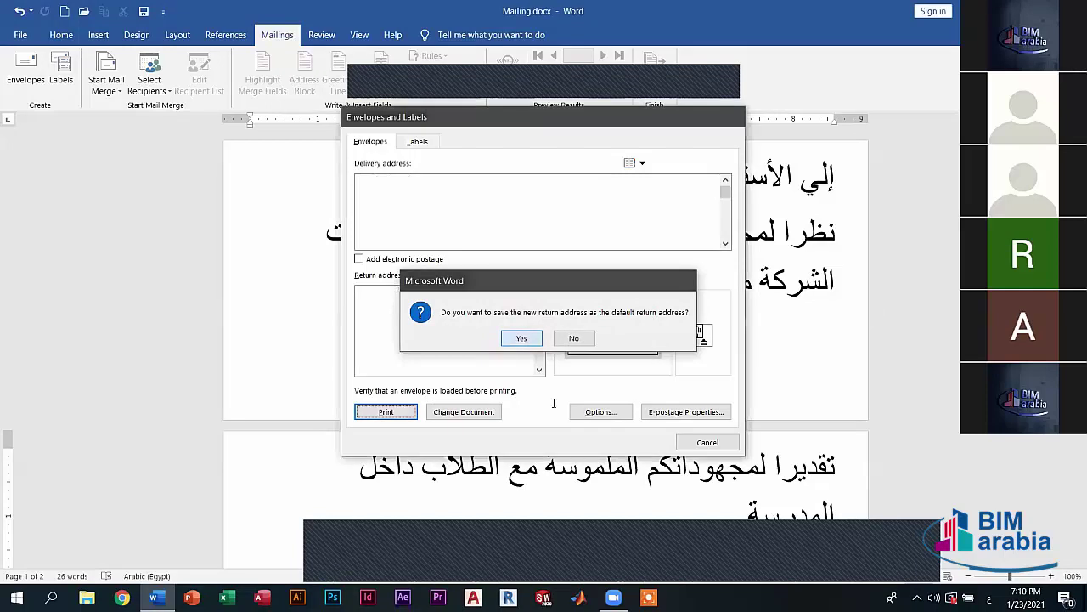
{"action": "key", "text": "Return"}
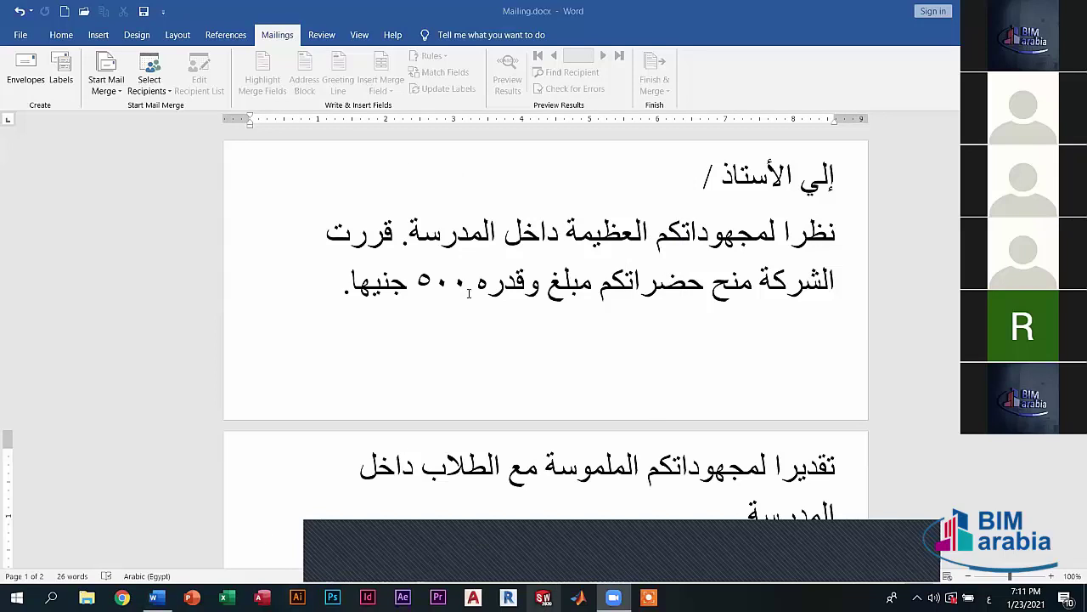
{"action": "left_click", "coordinate": [422, 282]}
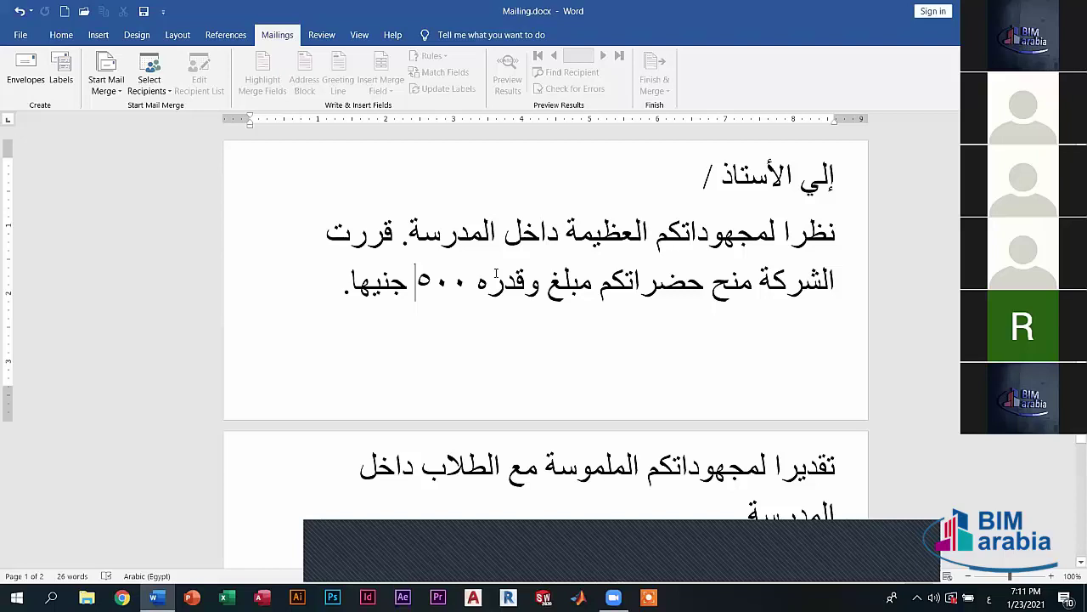
{"action": "key", "text": "End"}
{"action": "left_click", "coordinate": [26, 68]}
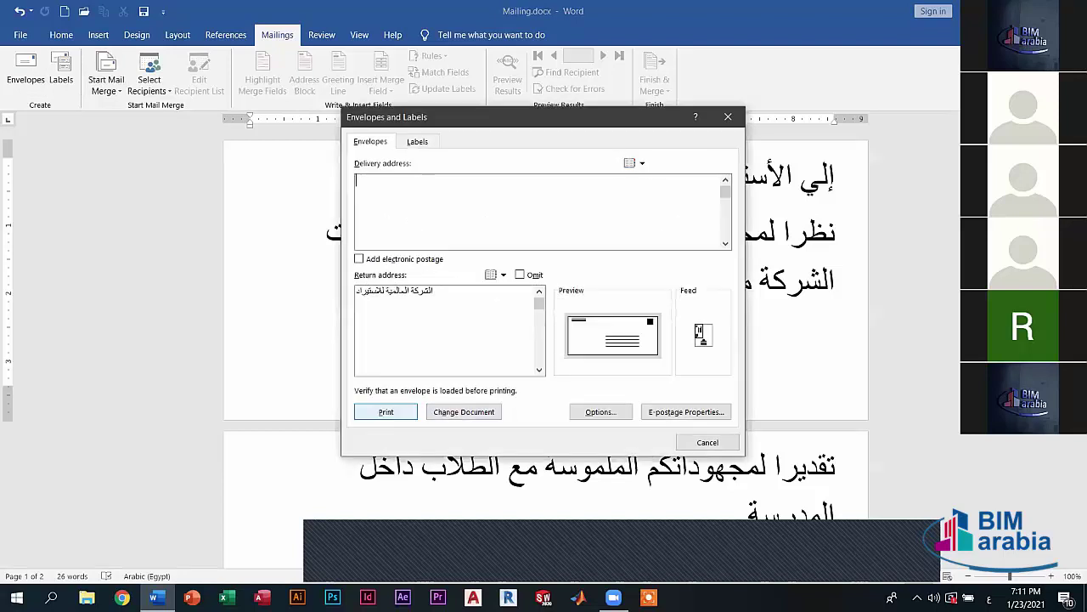
{"action": "left_click", "coordinate": [386, 411]}
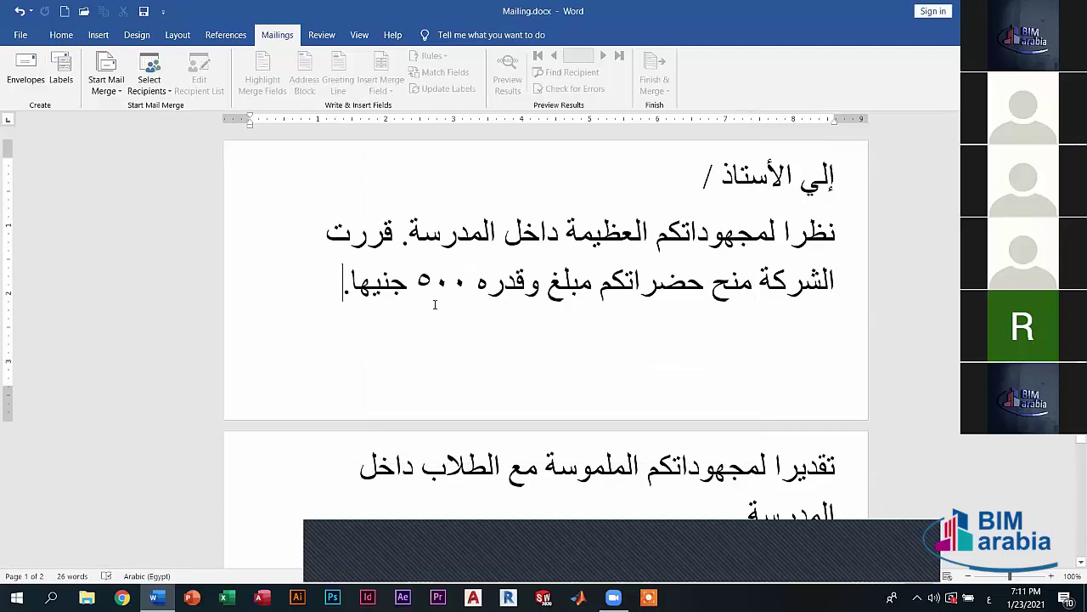